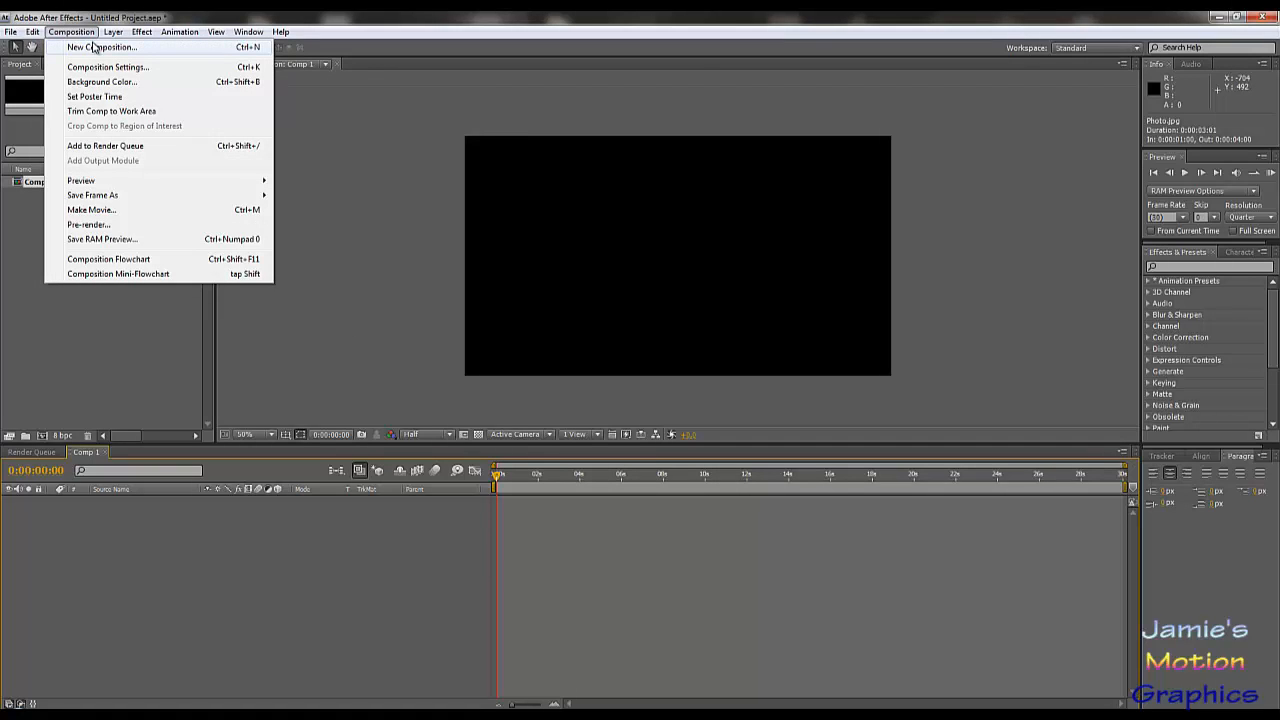
Create a new 1280 x 720 px solid layer in Comp 1 with a neutral mid-gray colour.
{"action": "mouse_move", "coordinate": [113, 31]}
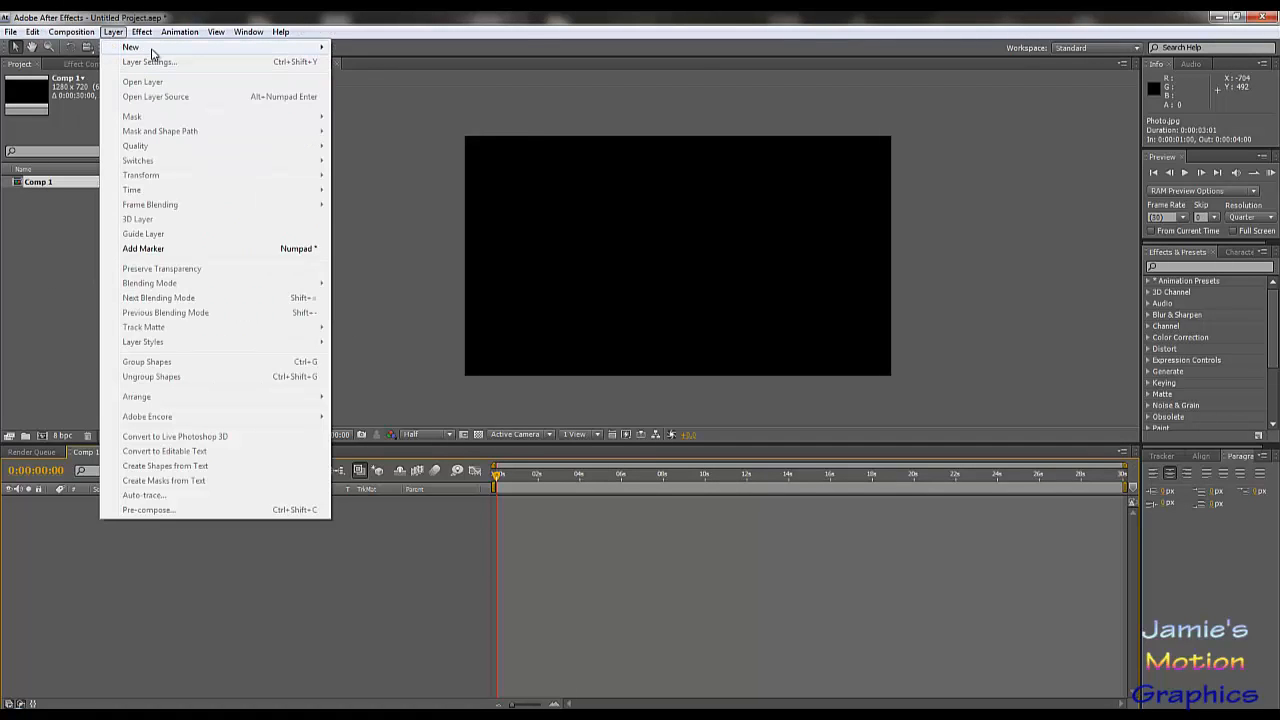
{"action": "mouse_move", "coordinate": [150, 50]}
{"action": "left_click", "coordinate": [391, 61]}
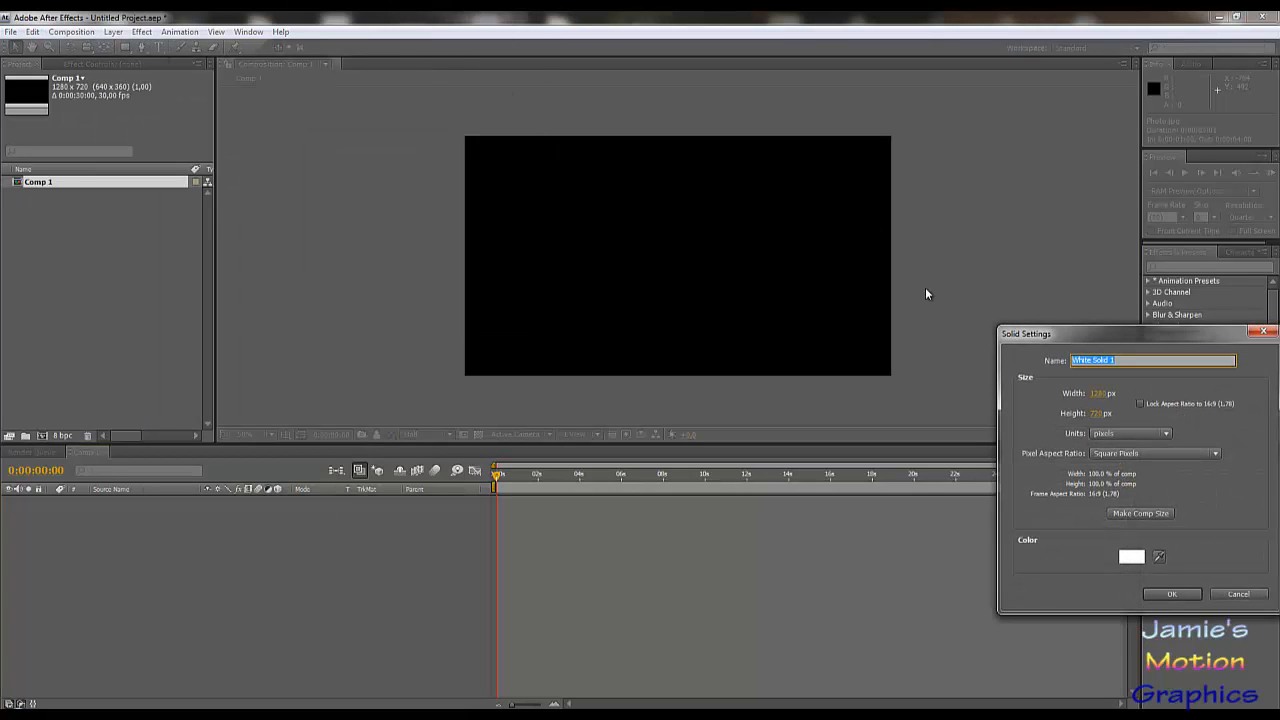
{"action": "left_click", "coordinate": [1130, 558]}
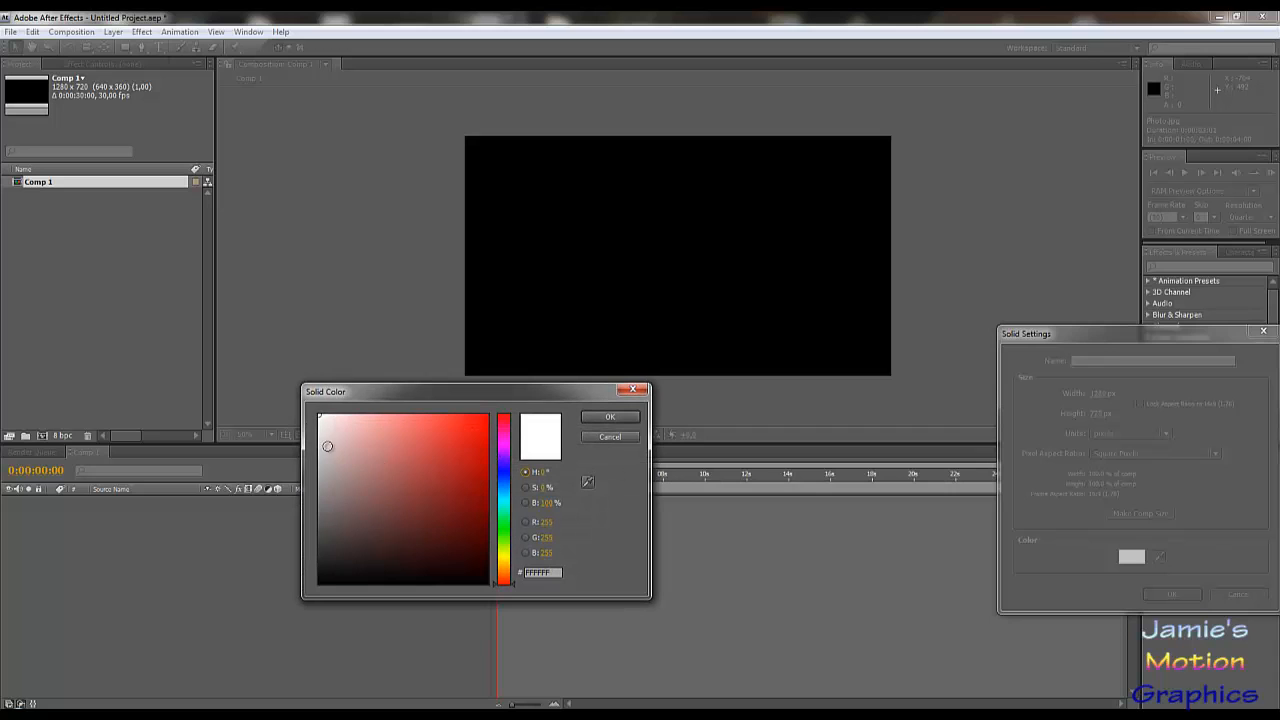
{"action": "left_click_drag", "start_coordinate": [347, 494], "coordinate": [292, 501]}
{"action": "left_click", "coordinate": [609, 417]}
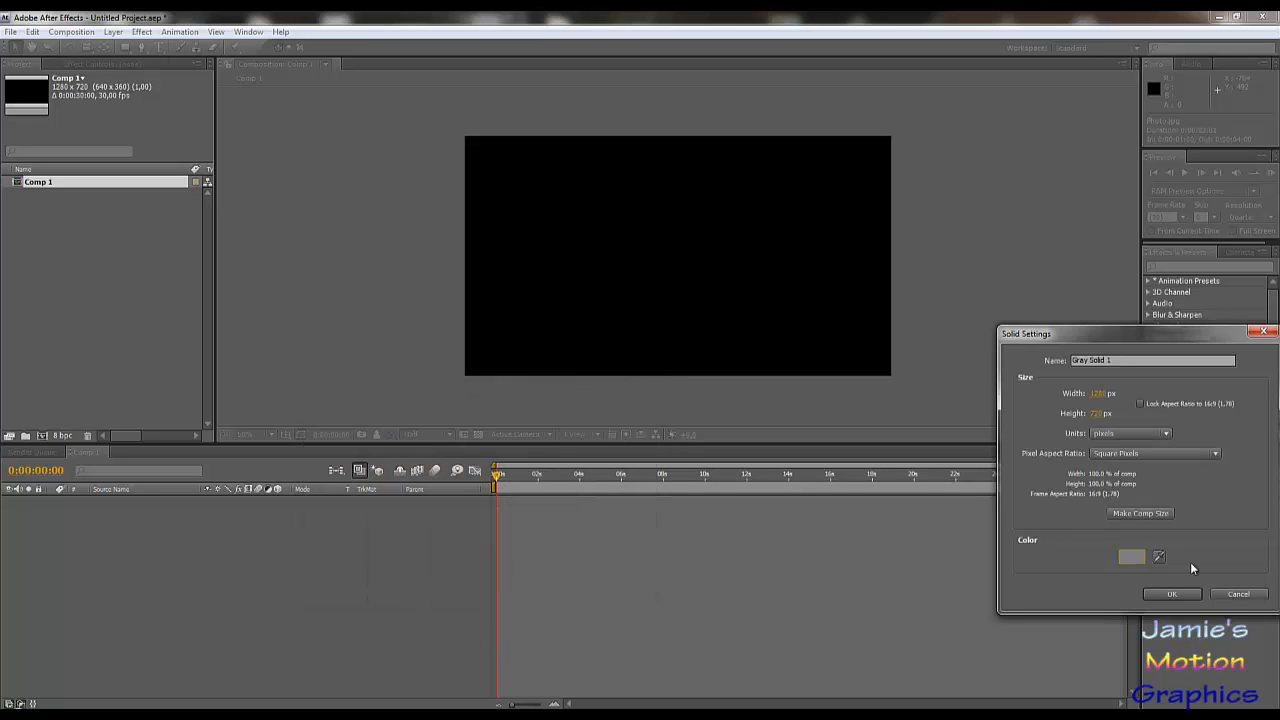
{"action": "left_click", "coordinate": [1172, 594]}
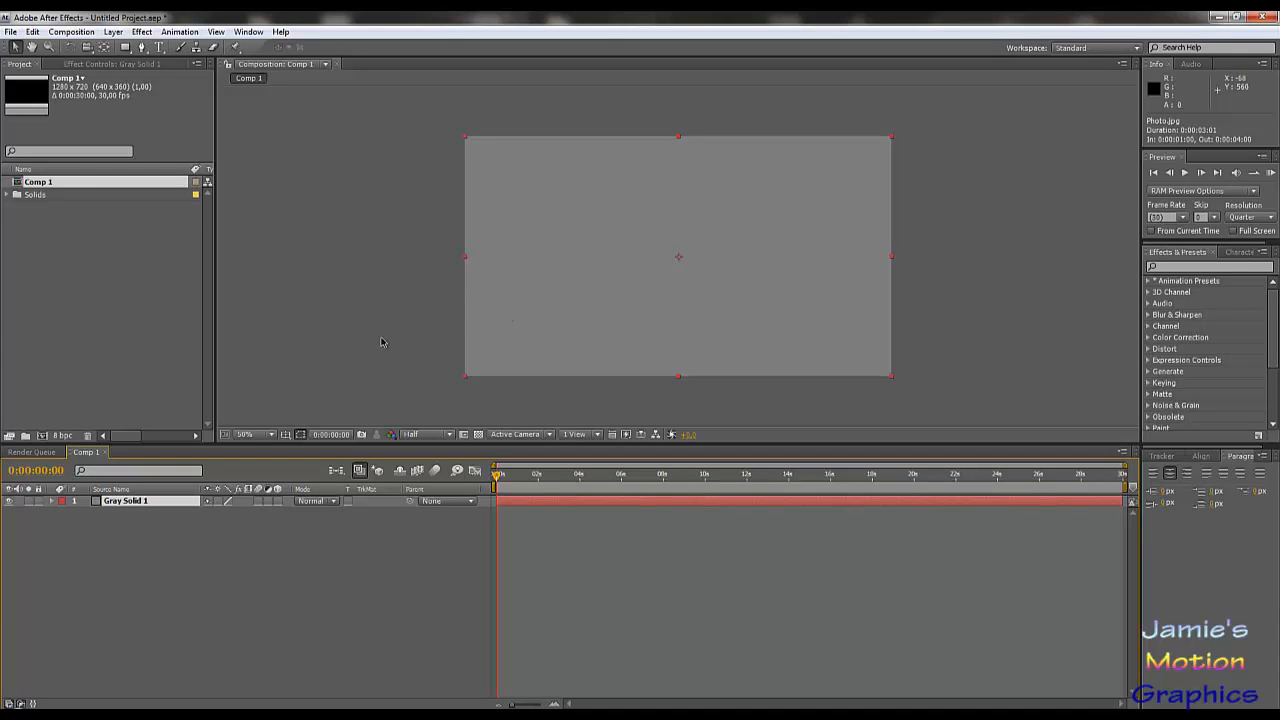
Create a second gray solid layer at composition size and name it BG.
{"action": "left_click", "coordinate": [113, 32]}
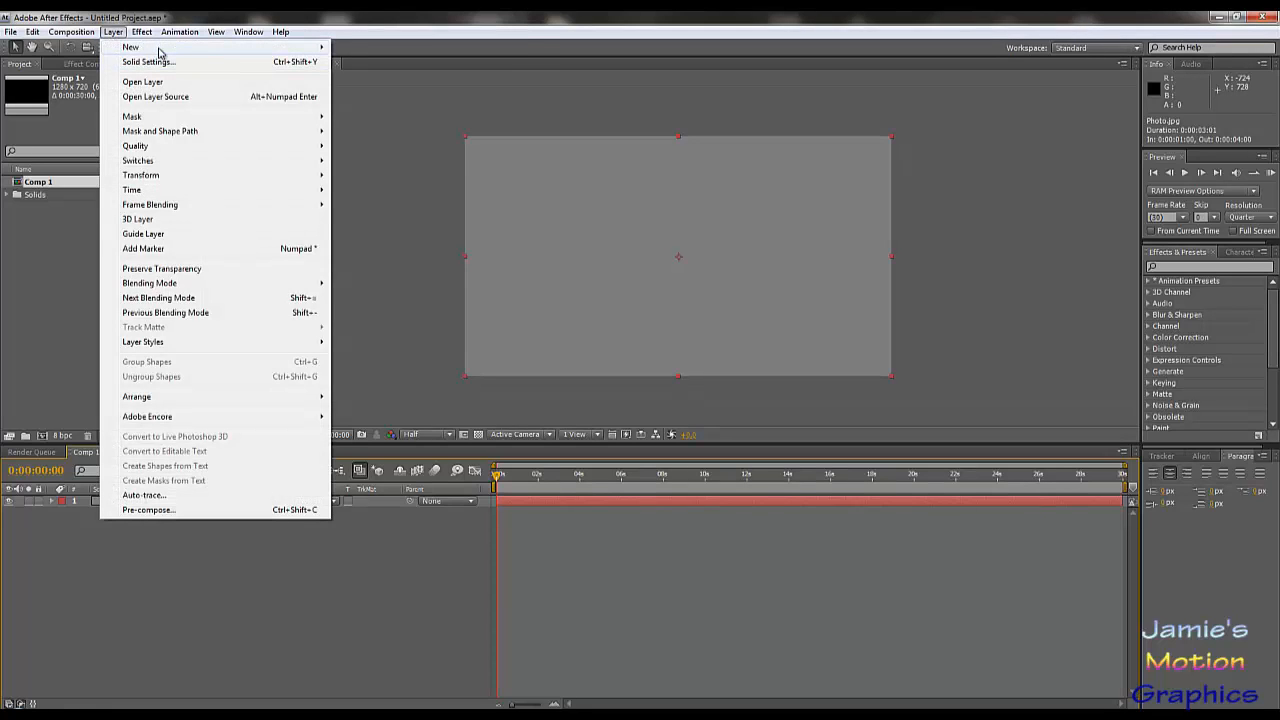
{"action": "mouse_move", "coordinate": [233, 52]}
{"action": "left_click", "coordinate": [362, 63]}
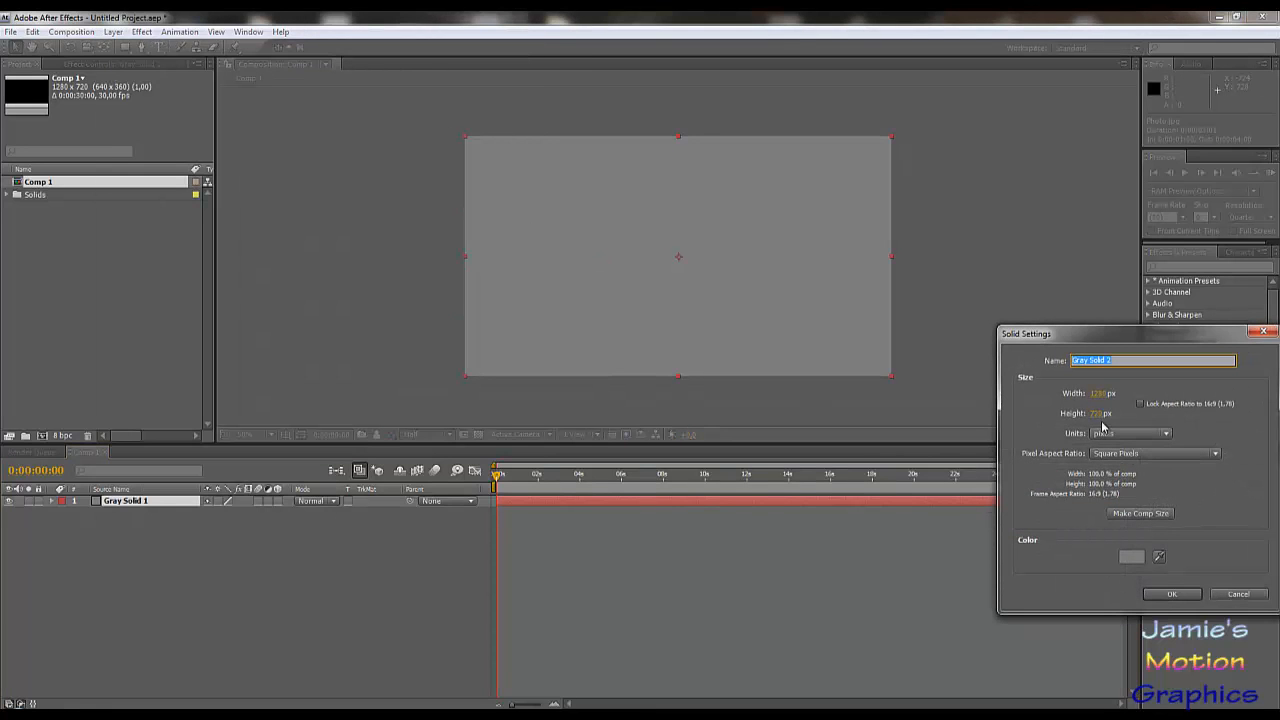
{"action": "type", "text": "BG"}
{"action": "key", "text": "Return"}
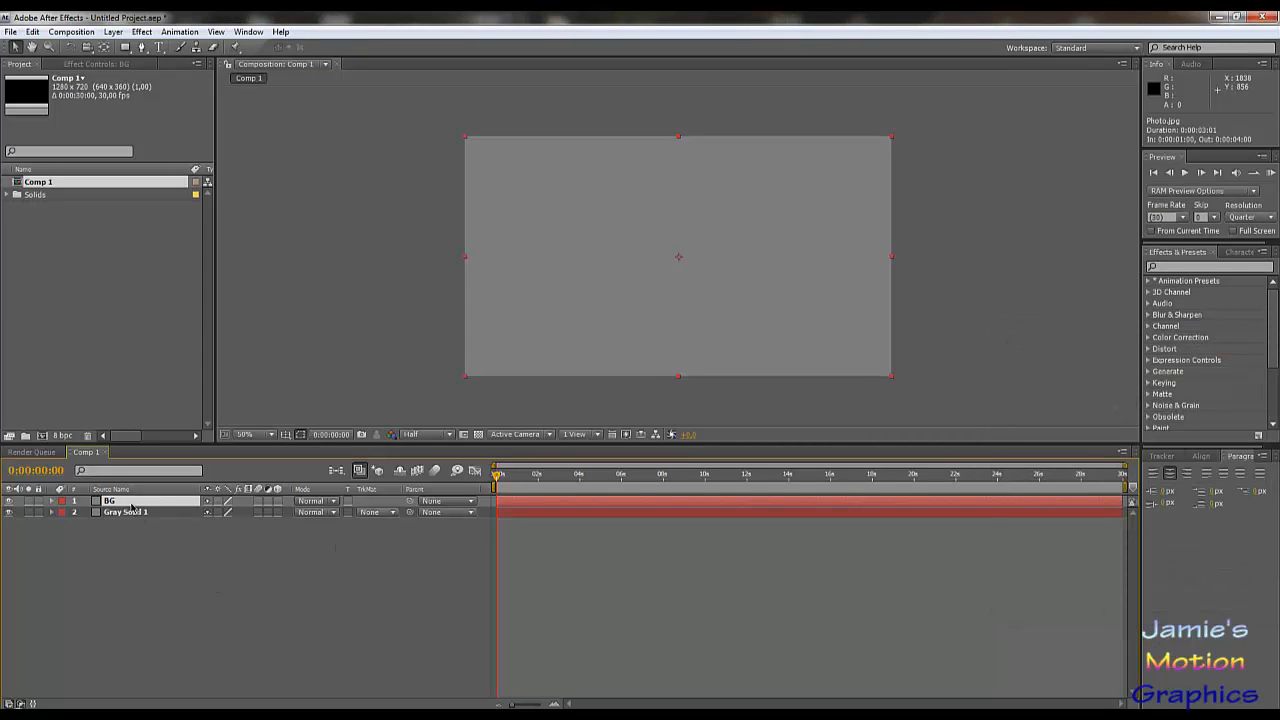
Place the BG layer beneath Gray Solid 1 and set its solid colour to dark gray 1D1D1D.
{"action": "left_click", "coordinate": [113, 31]}
{"action": "left_click", "coordinate": [148, 61]}
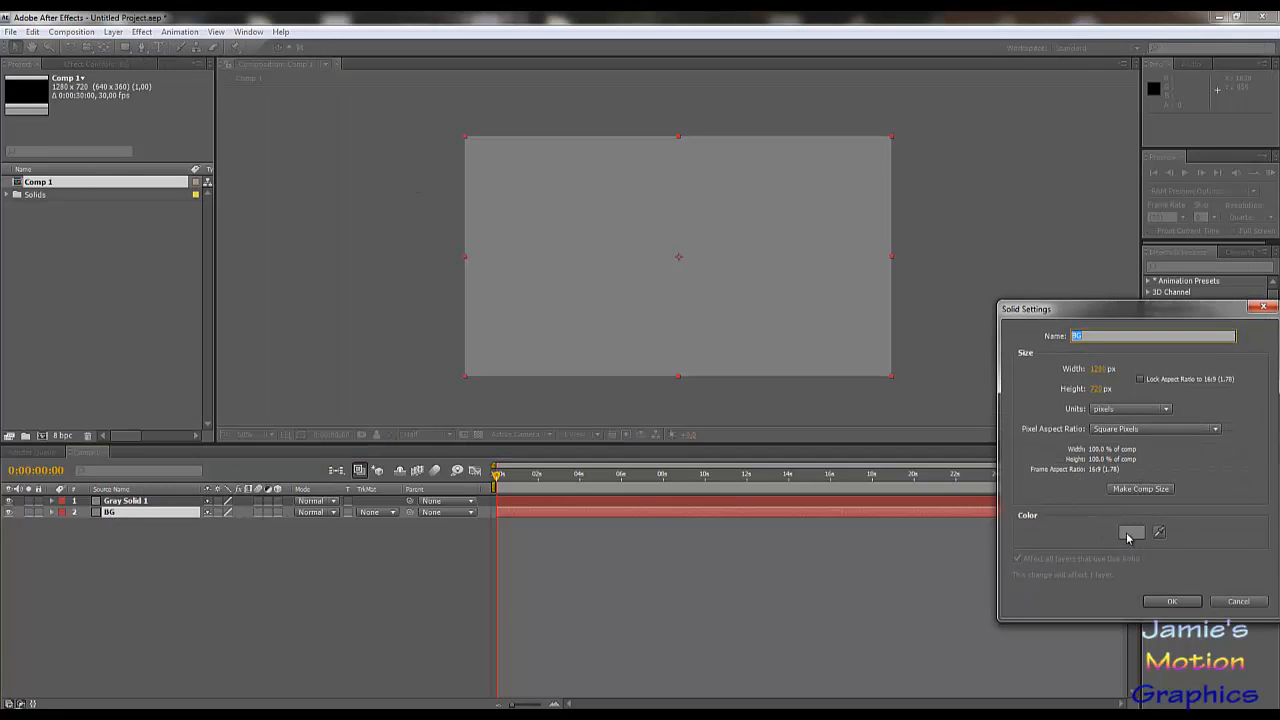
{"action": "left_click", "coordinate": [1131, 532]}
{"action": "left_click_drag", "start_coordinate": [360, 546], "coordinate": [305, 564]}
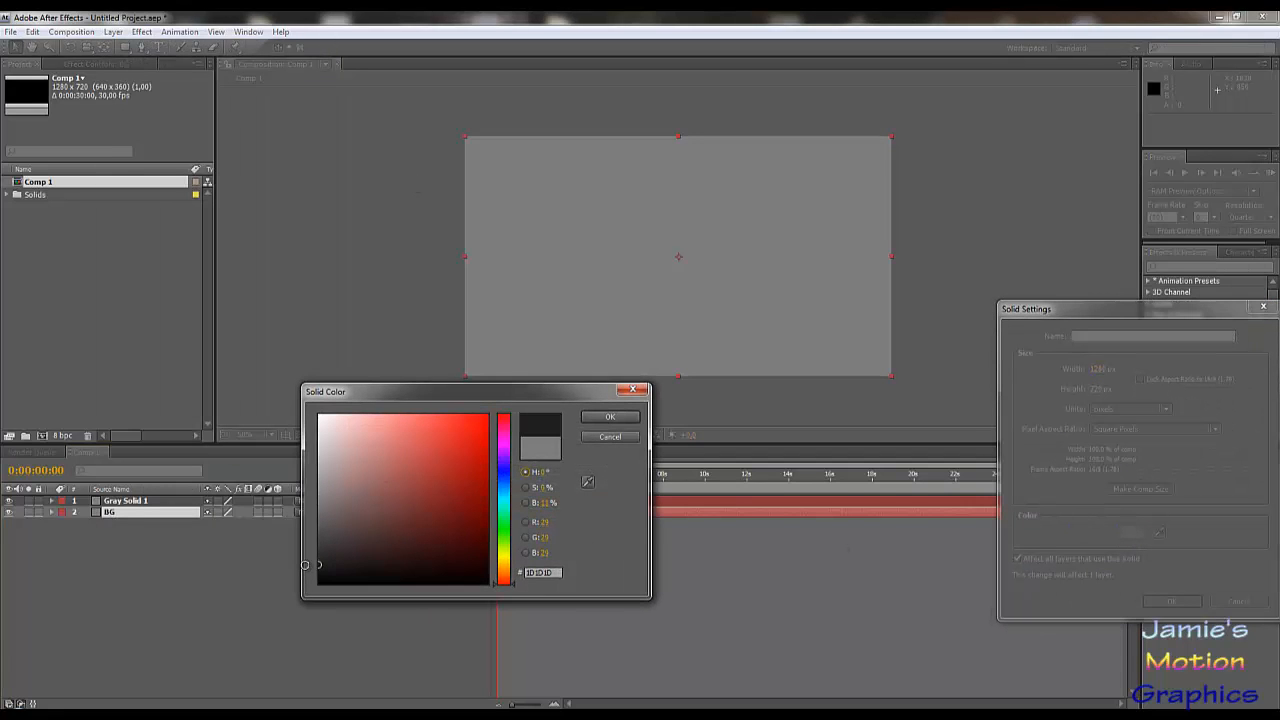
{"action": "left_click", "coordinate": [612, 417]}
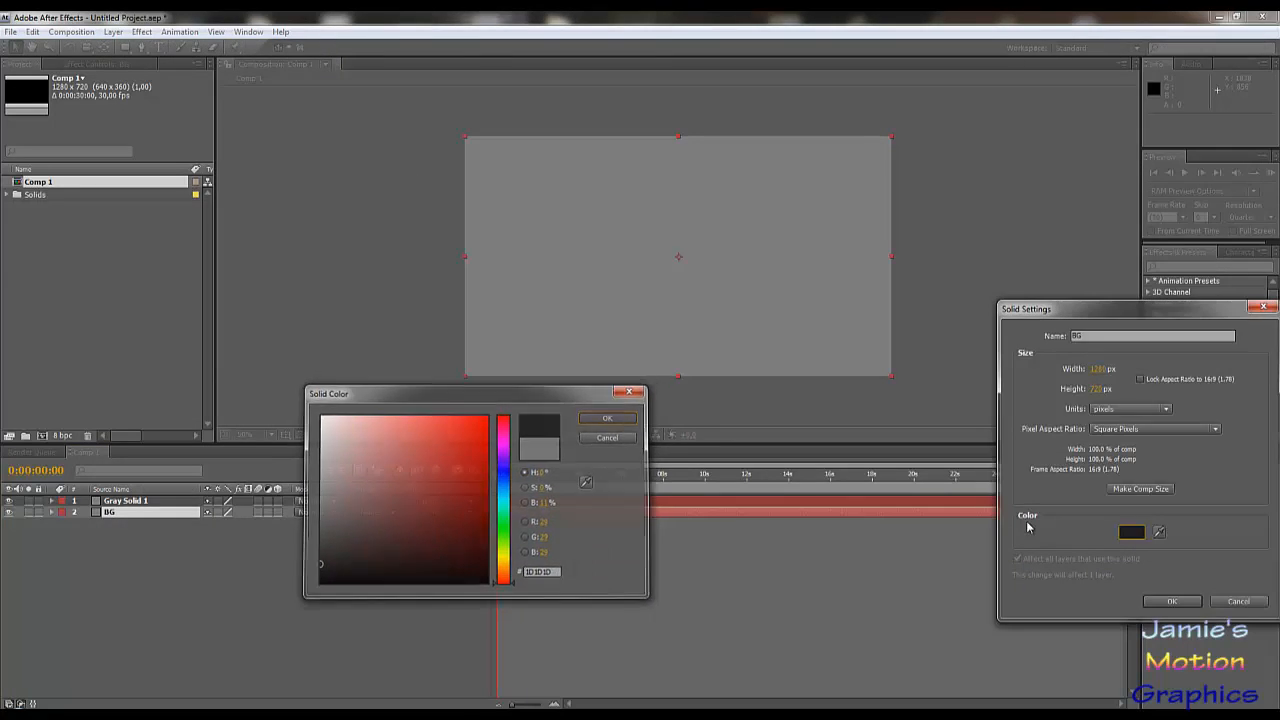
{"action": "left_click", "coordinate": [1174, 602]}
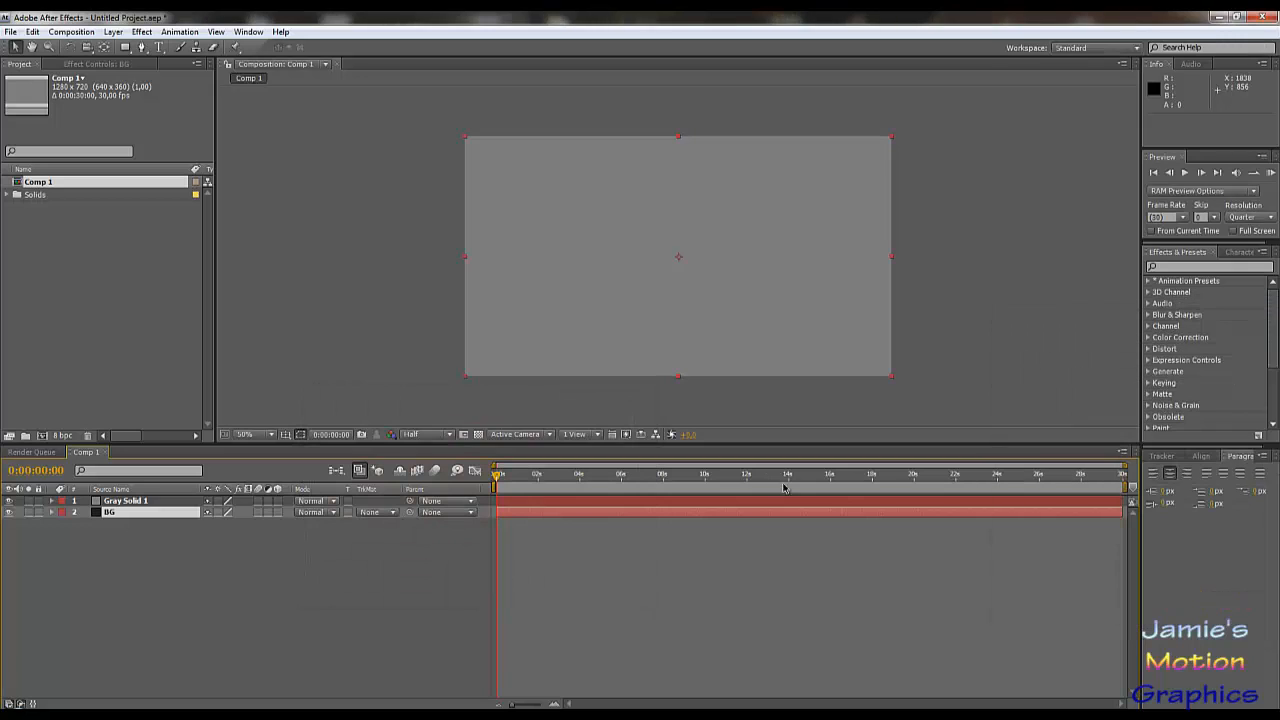
{"action": "left_click", "coordinate": [200, 555]}
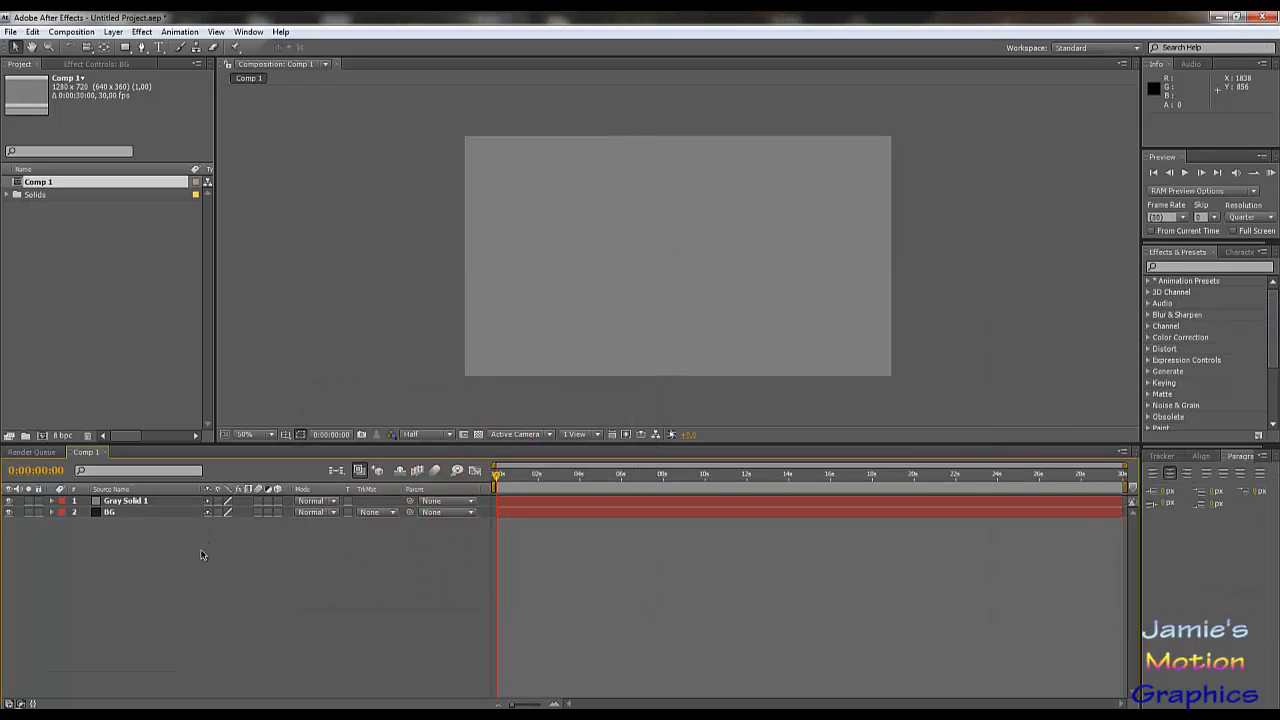
{"action": "left_click", "coordinate": [525, 477]}
{"action": "left_click_drag", "start_coordinate": [518, 477], "coordinate": [459, 477]}
Add a new adjustment layer above the solids and apply the Curves effect to it.
{"action": "left_click", "coordinate": [113, 29]}
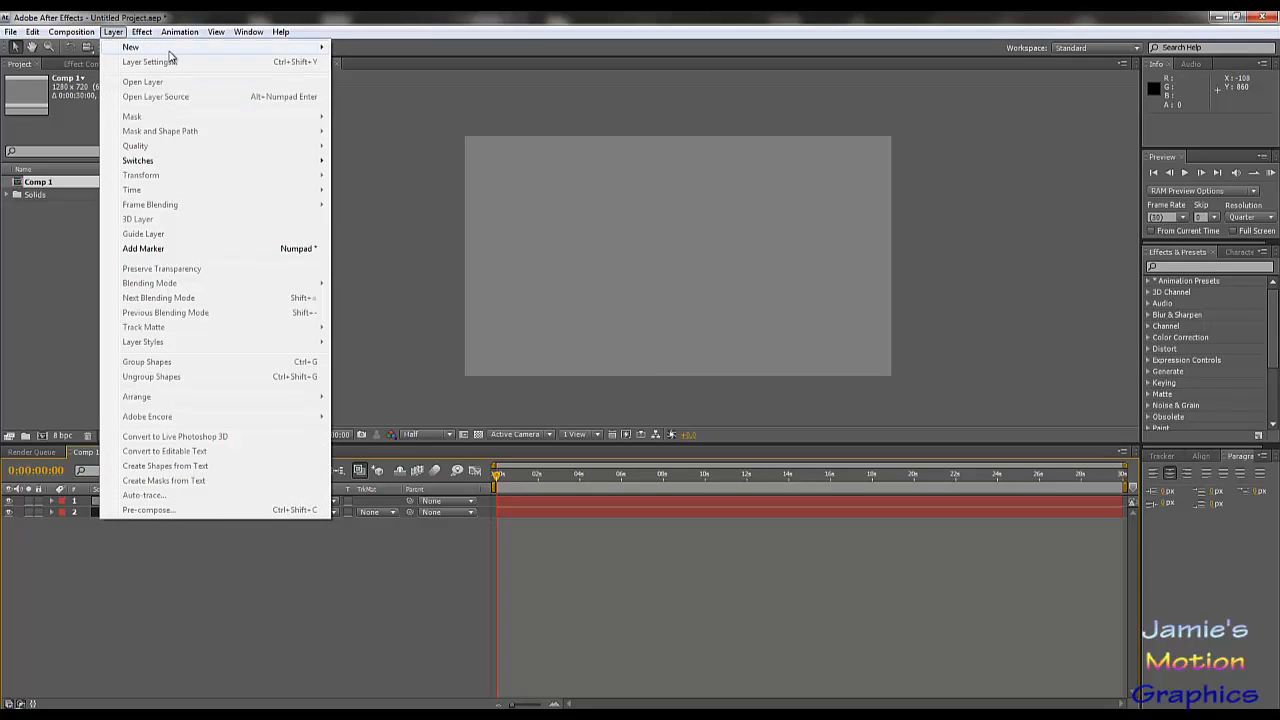
{"action": "mouse_move", "coordinate": [172, 52]}
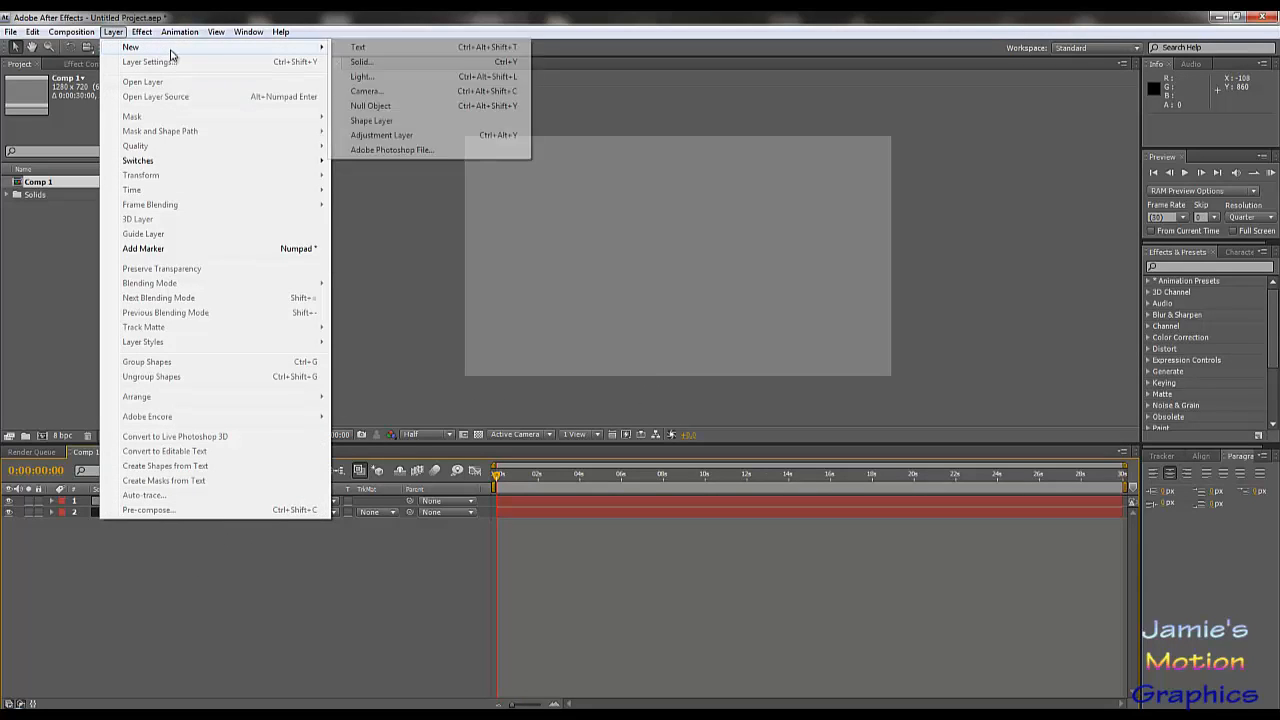
{"action": "left_click", "coordinate": [401, 135]}
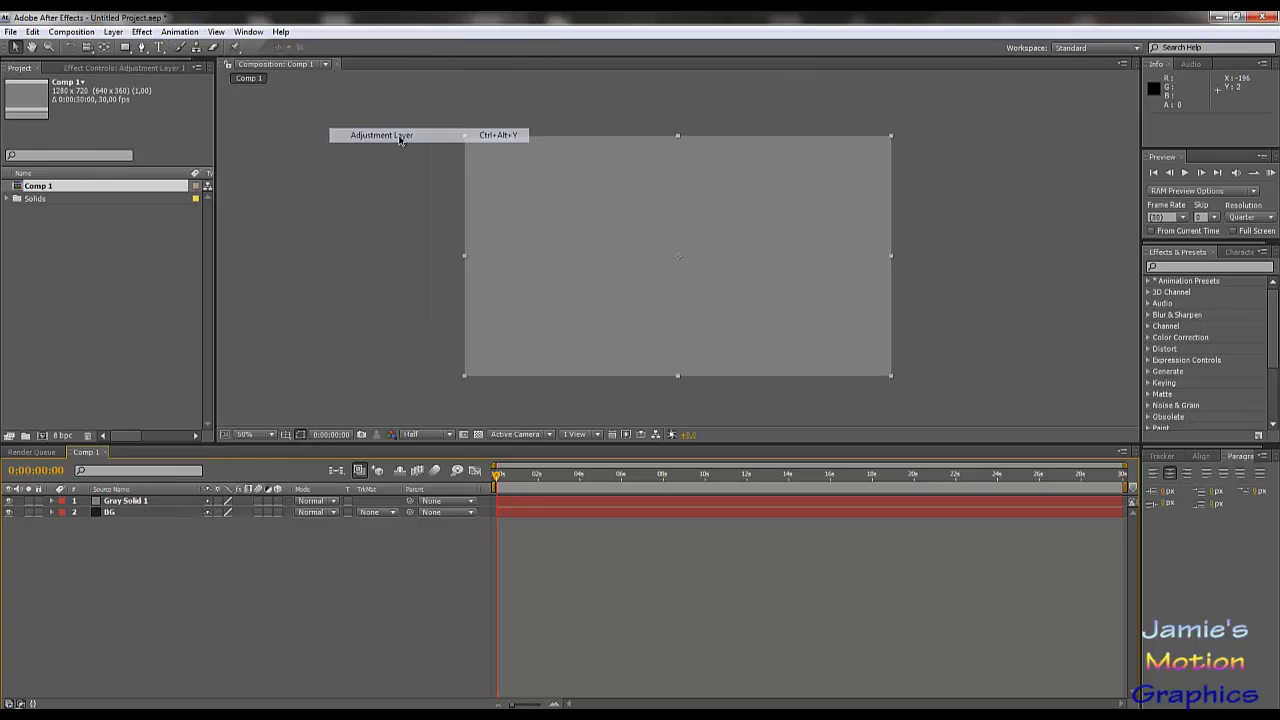
{"action": "left_click", "coordinate": [1176, 267]}
{"action": "type", "text": "curv"}
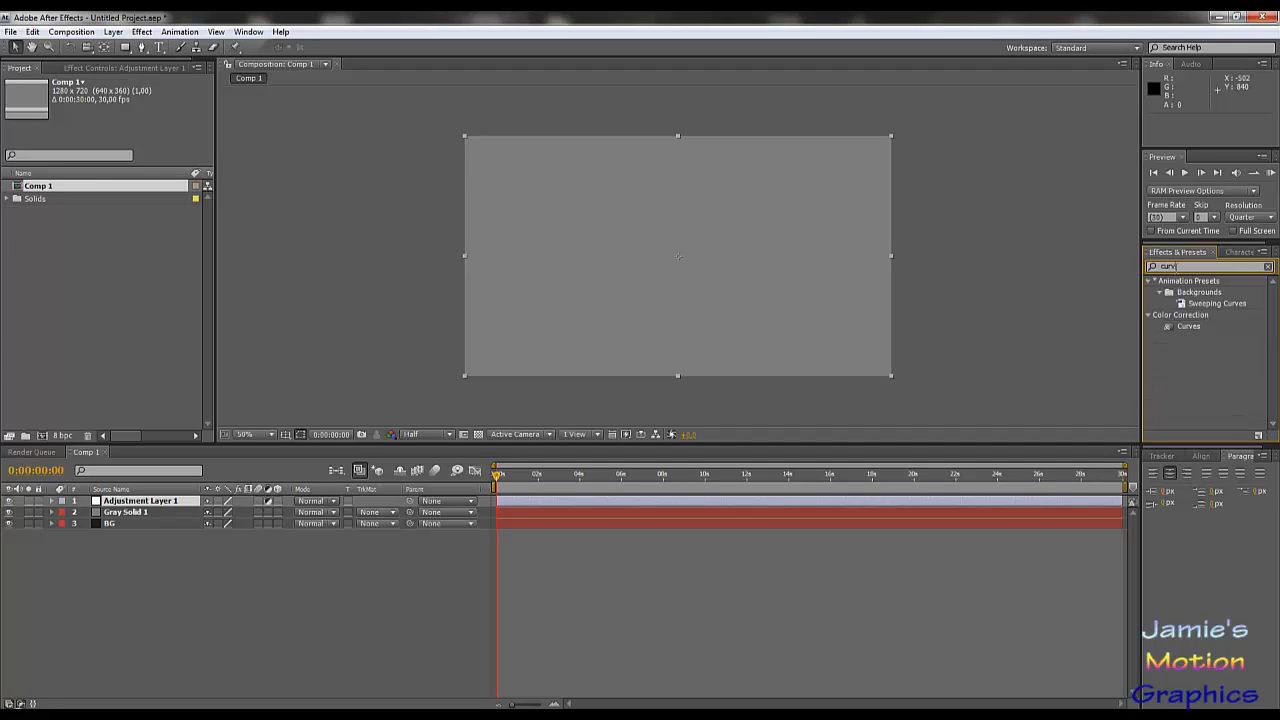
{"action": "left_click_drag", "start_coordinate": [1188, 326], "coordinate": [158, 502]}
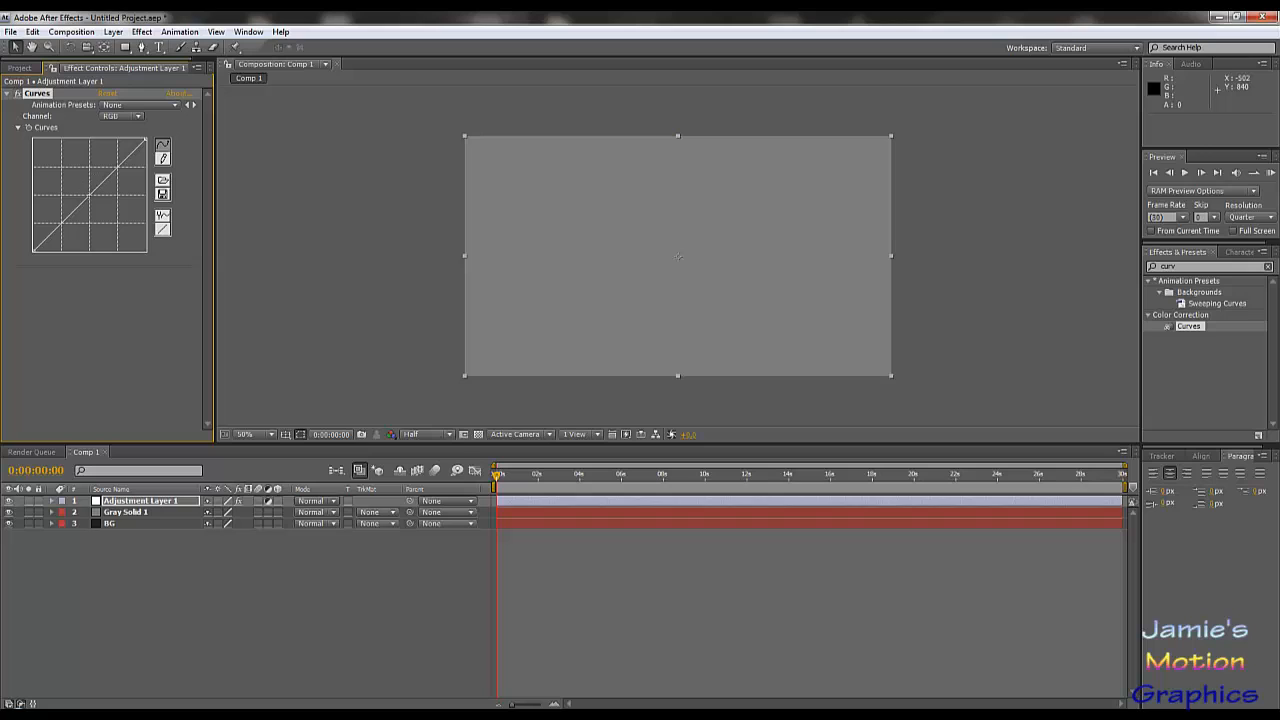
Raise the lower midtones of the Red channel in the adjustment layer's Curves effect to tint the image red.
{"action": "left_click", "coordinate": [121, 117]}
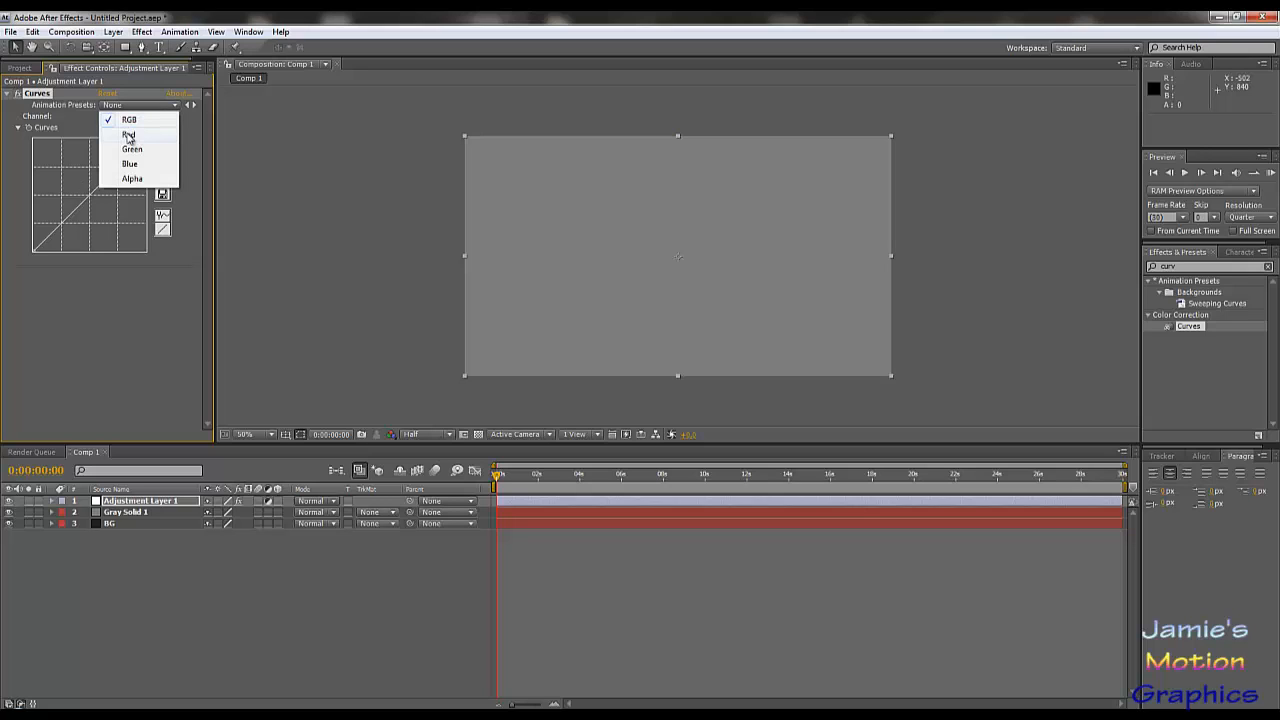
{"action": "left_click", "coordinate": [126, 134]}
{"action": "left_click_drag", "start_coordinate": [70, 215], "coordinate": [70, 187]}
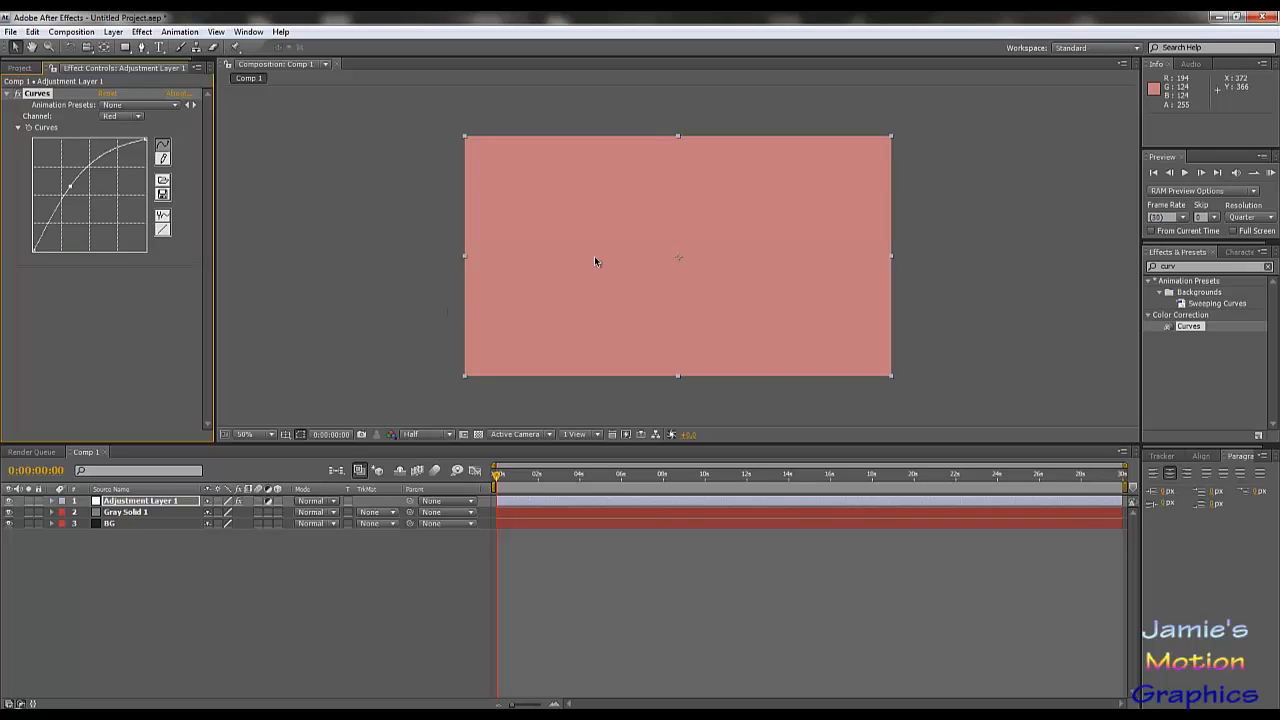
Draw a circular ellipse mask about 174 px in diameter on Gray Solid 1, starting from the composition centre.
{"action": "left_click", "coordinate": [130, 513]}
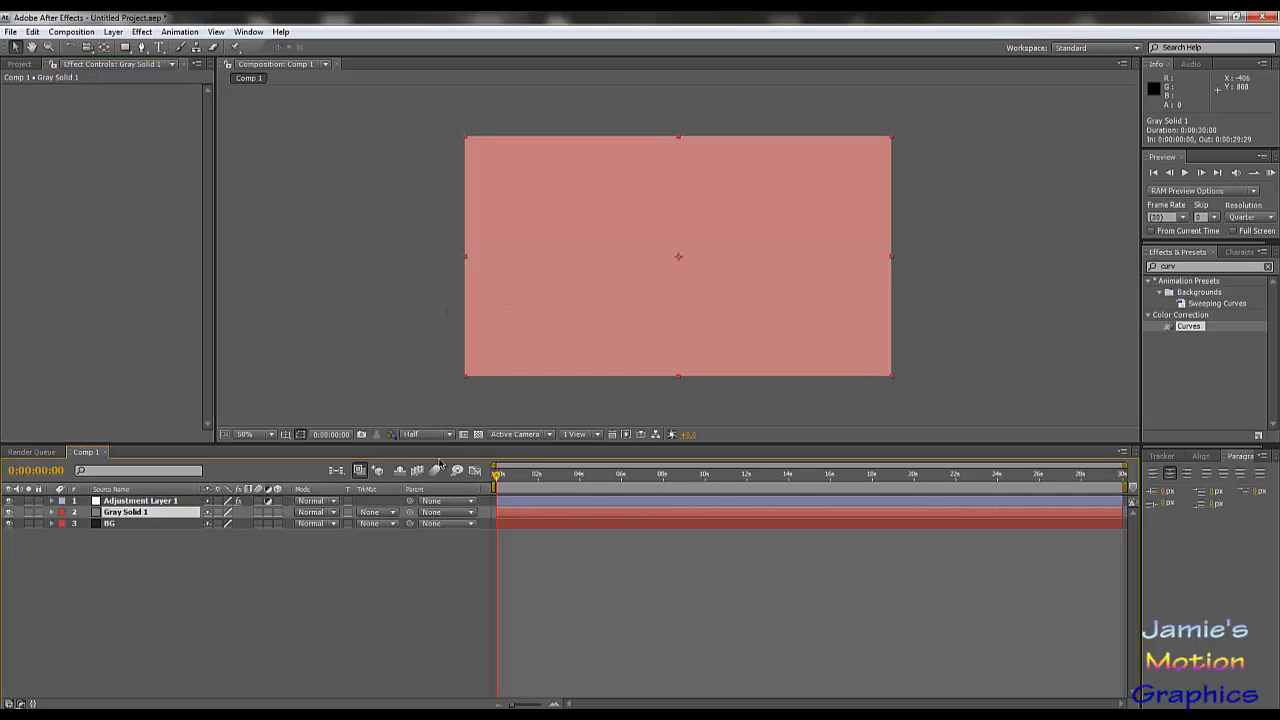
{"action": "left_click", "coordinate": [126, 48]}
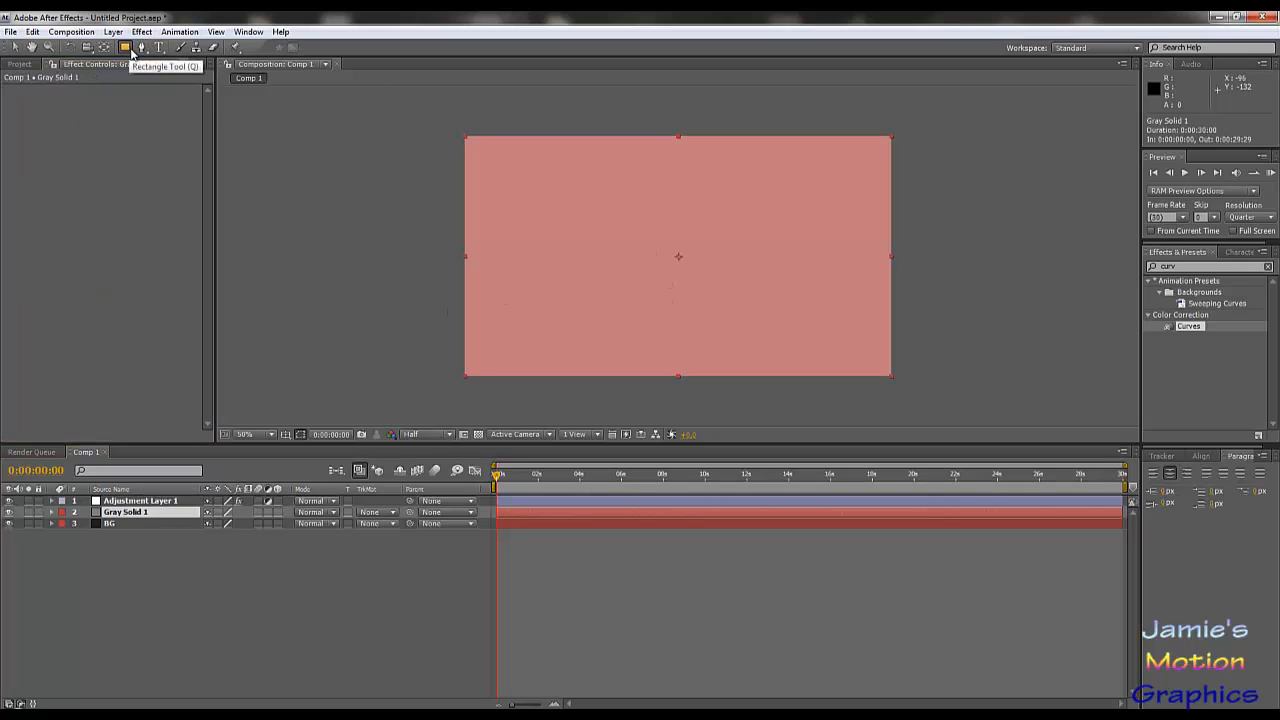
{"action": "left_click_drag", "start_coordinate": [130, 50], "coordinate": [160, 93]}
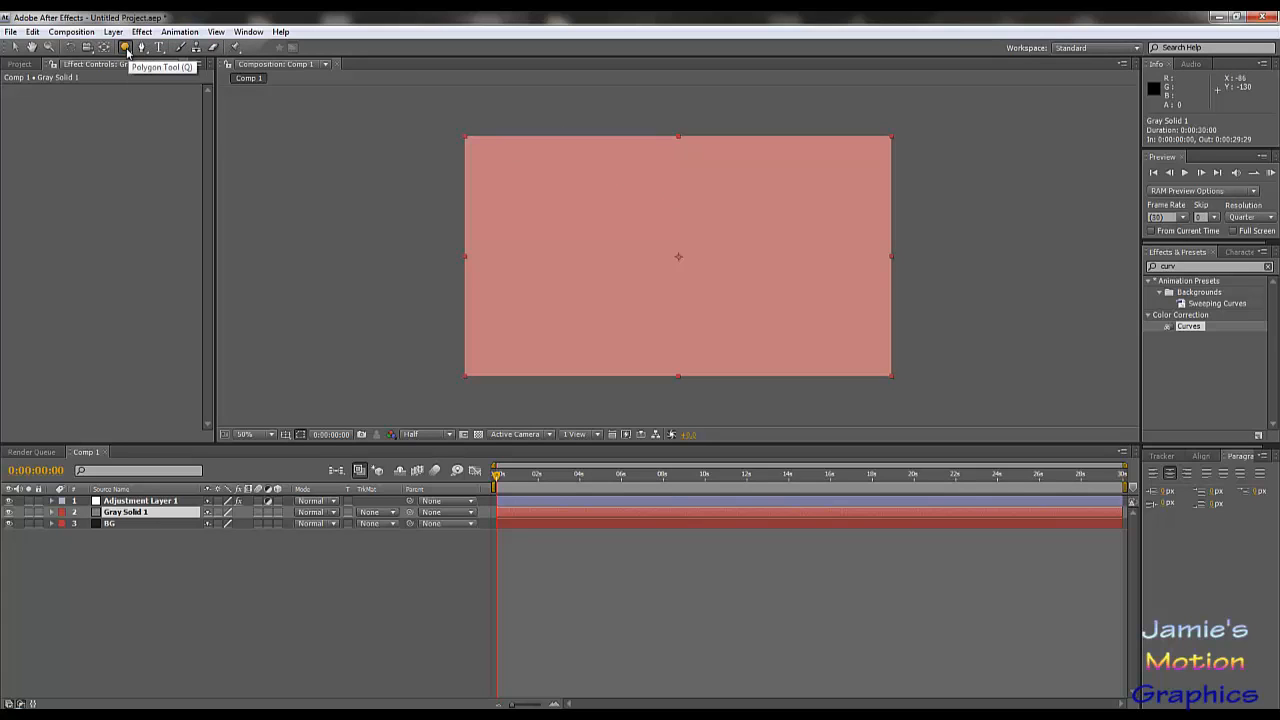
{"action": "left_click_drag", "start_coordinate": [125, 48], "coordinate": [181, 77]}
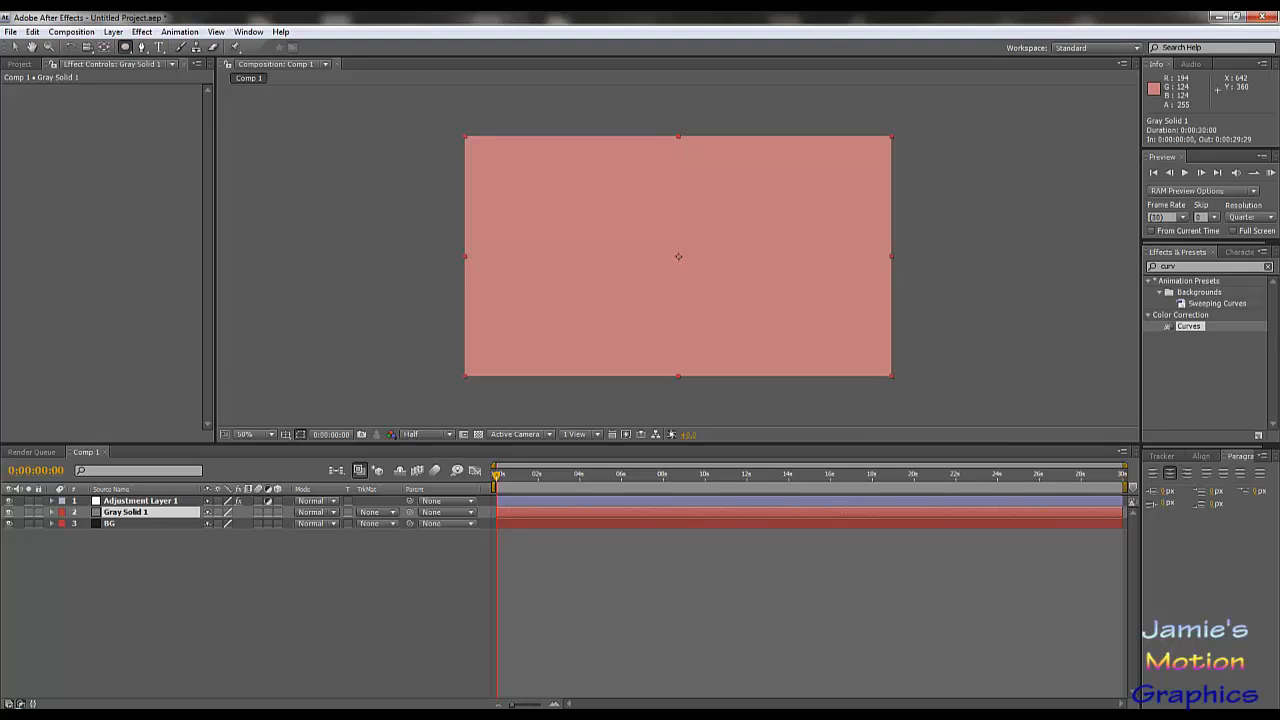
{"action": "left_click_drag", "start_coordinate": [678, 256], "coordinate": [620, 197]}
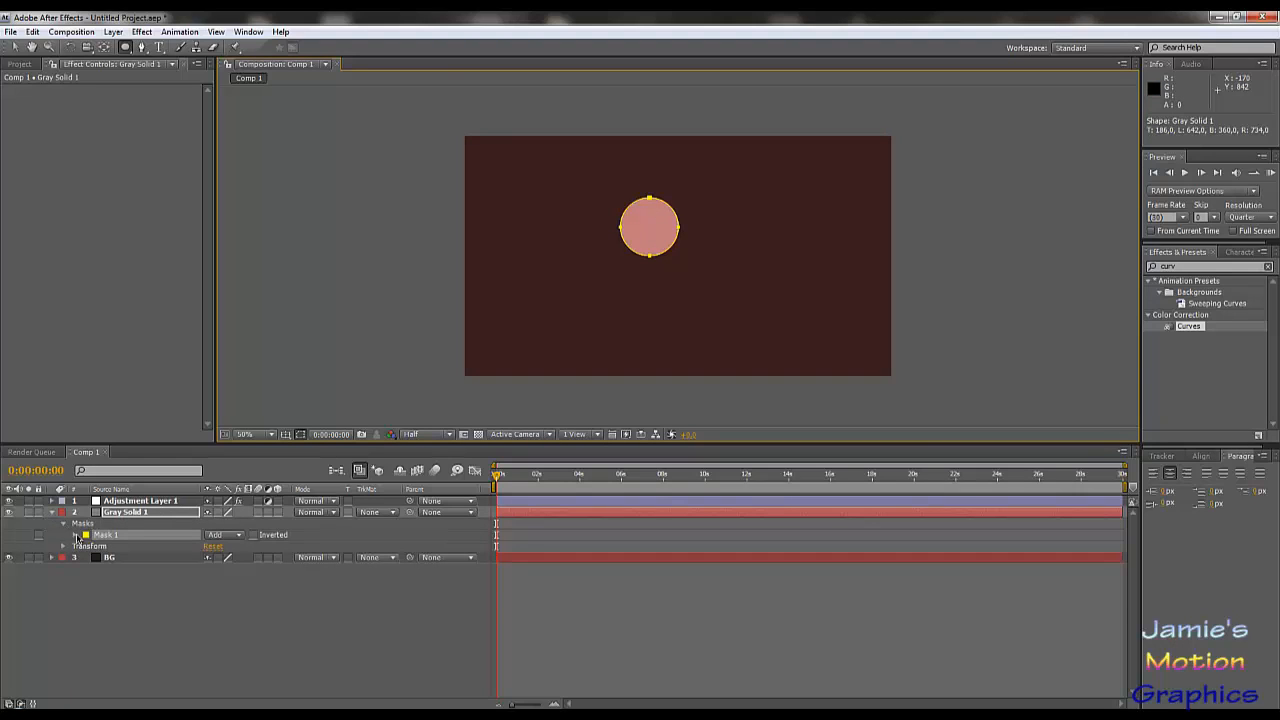
Set Mask 1's bounding box to top 210, left 490, right 790 and bottom 510 px, and reset its shape to Ellipse.
{"action": "left_click", "coordinate": [76, 538]}
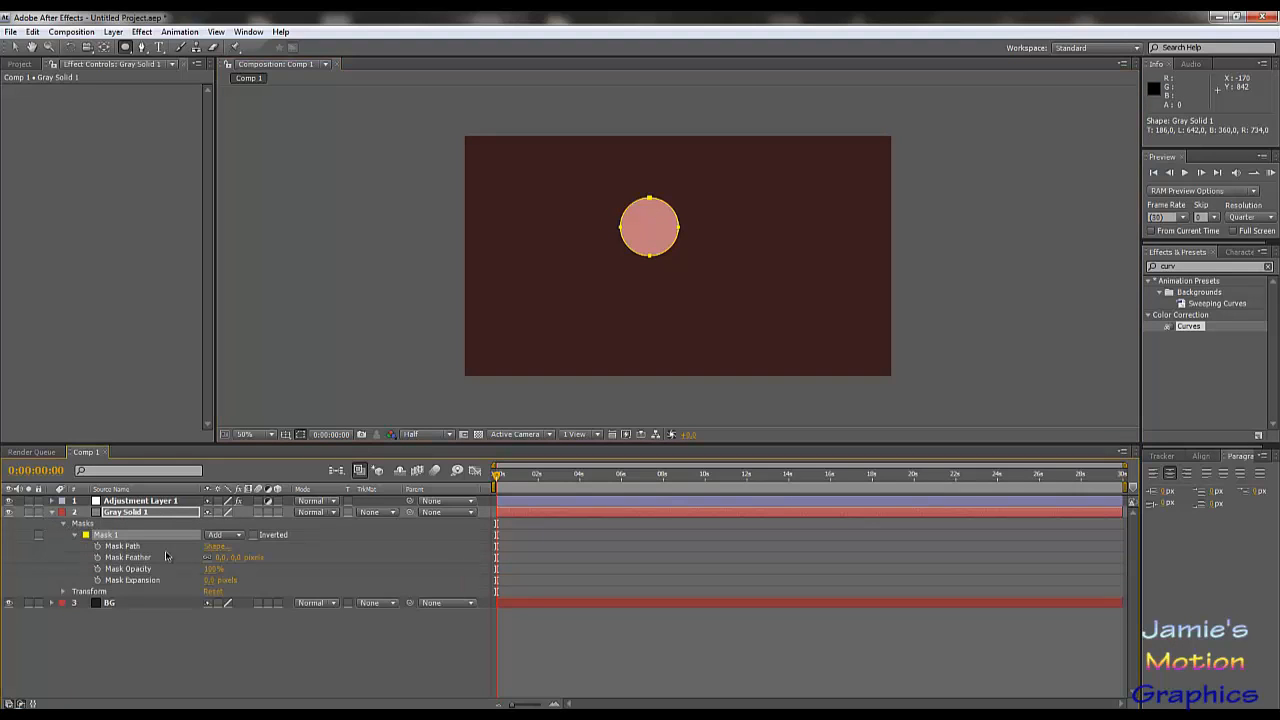
{"action": "left_click", "coordinate": [215, 547]}
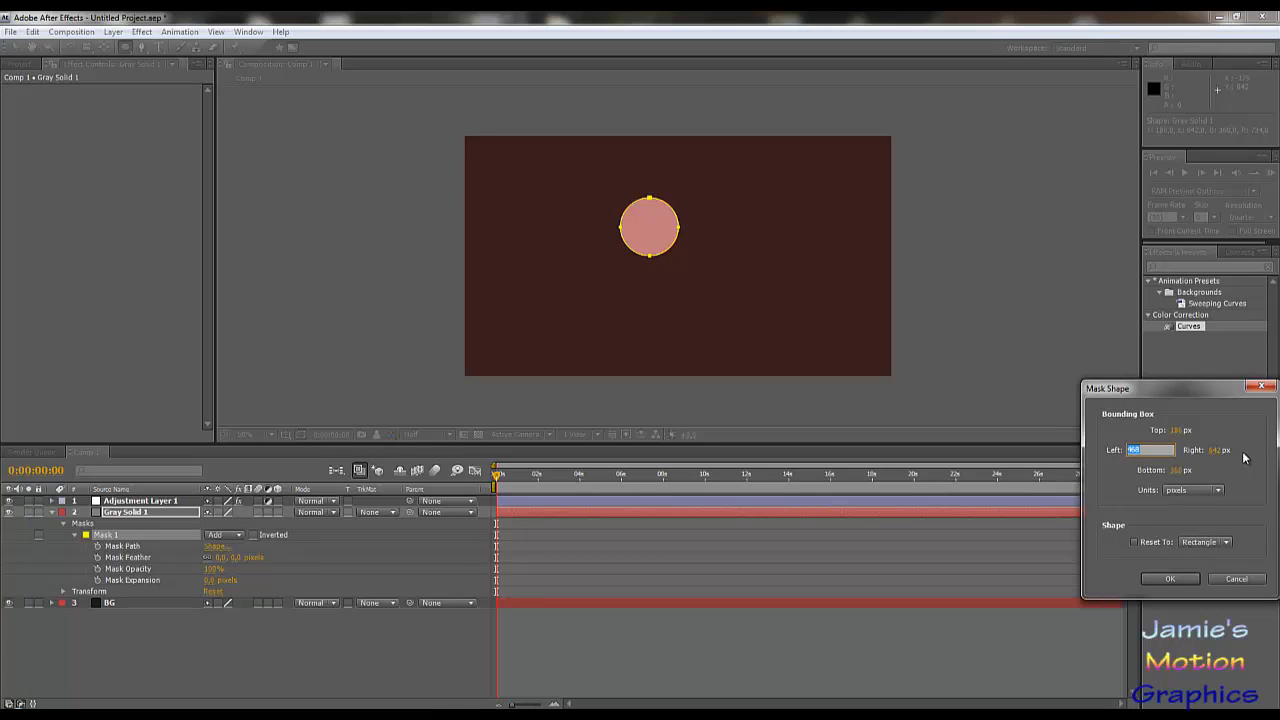
{"action": "key", "text": "shift+Tab"}
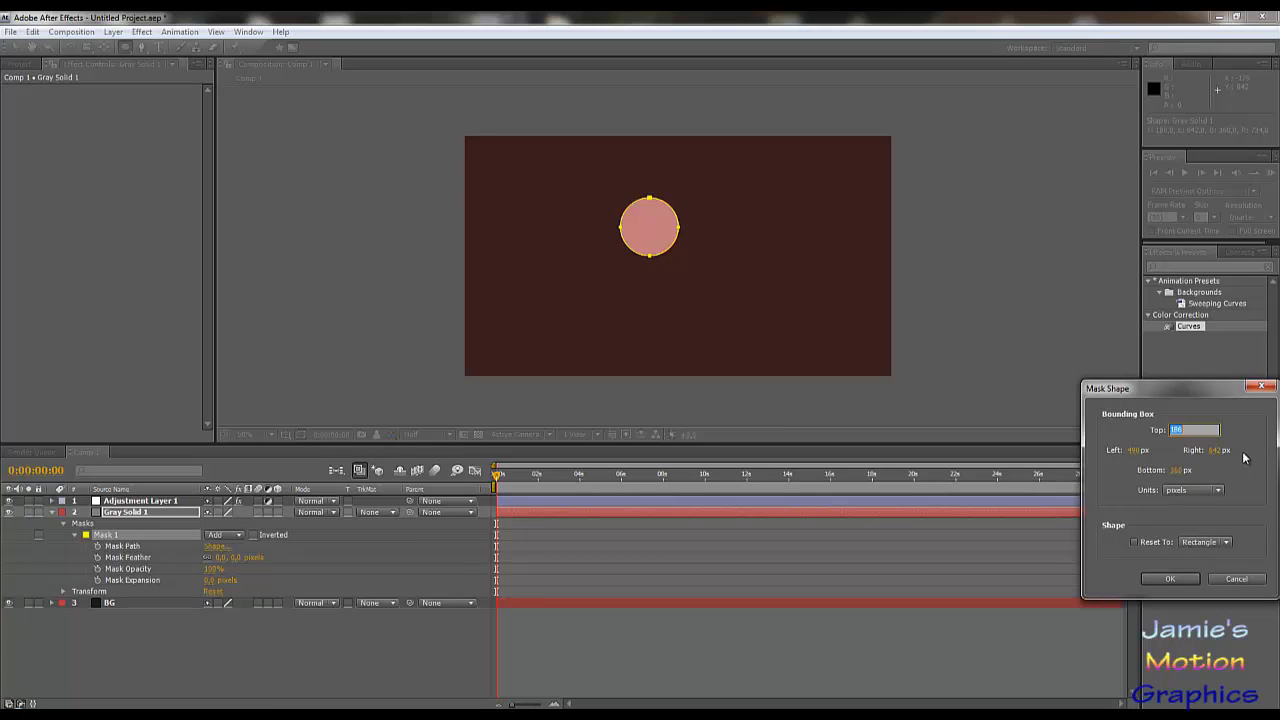
{"action": "key", "text": "Tab"}
{"action": "key", "text": "Tab"}
{"action": "type", "text": "790"}
{"action": "key", "text": "Tab"}
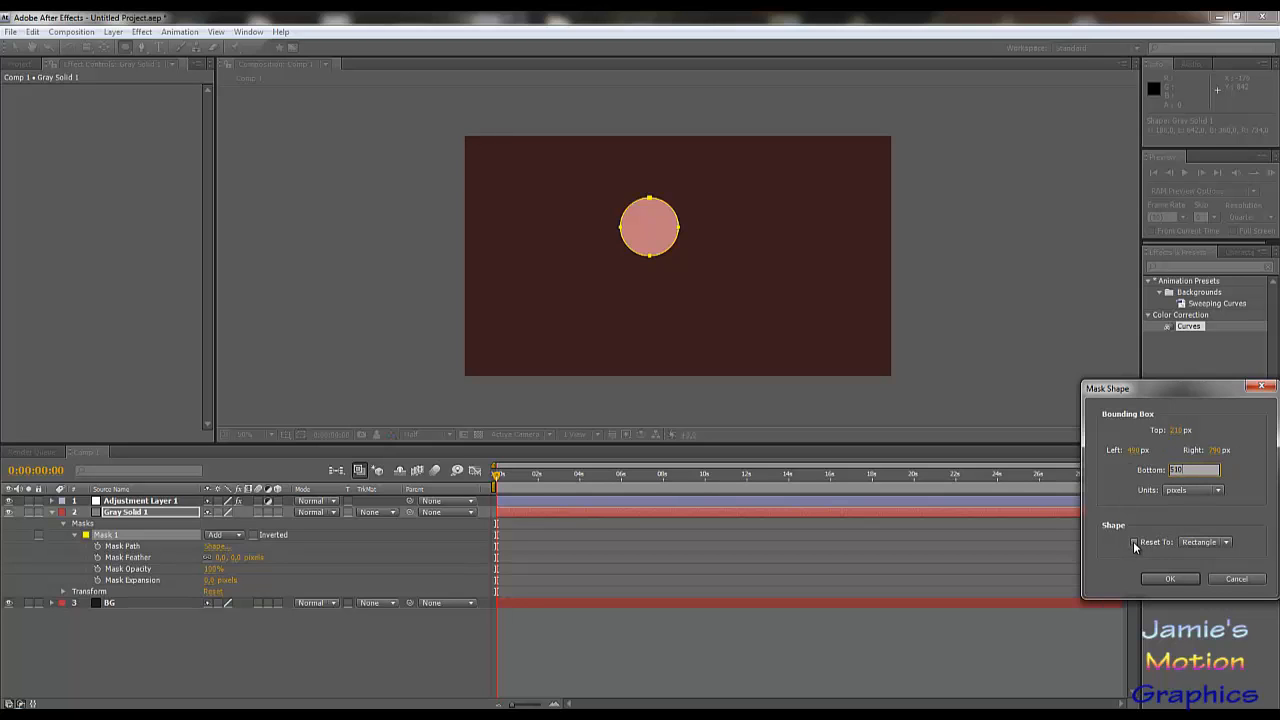
{"action": "left_click", "coordinate": [1203, 542]}
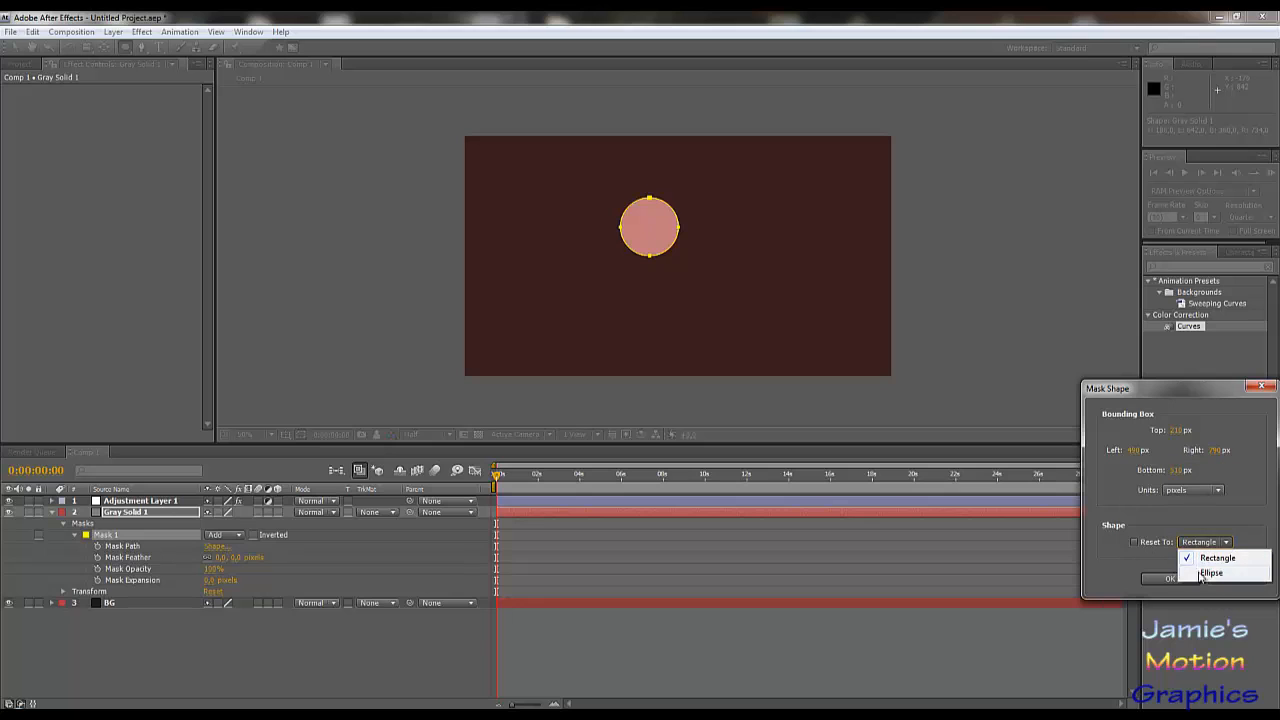
{"action": "left_click", "coordinate": [1210, 573]}
{"action": "left_click", "coordinate": [1165, 578]}
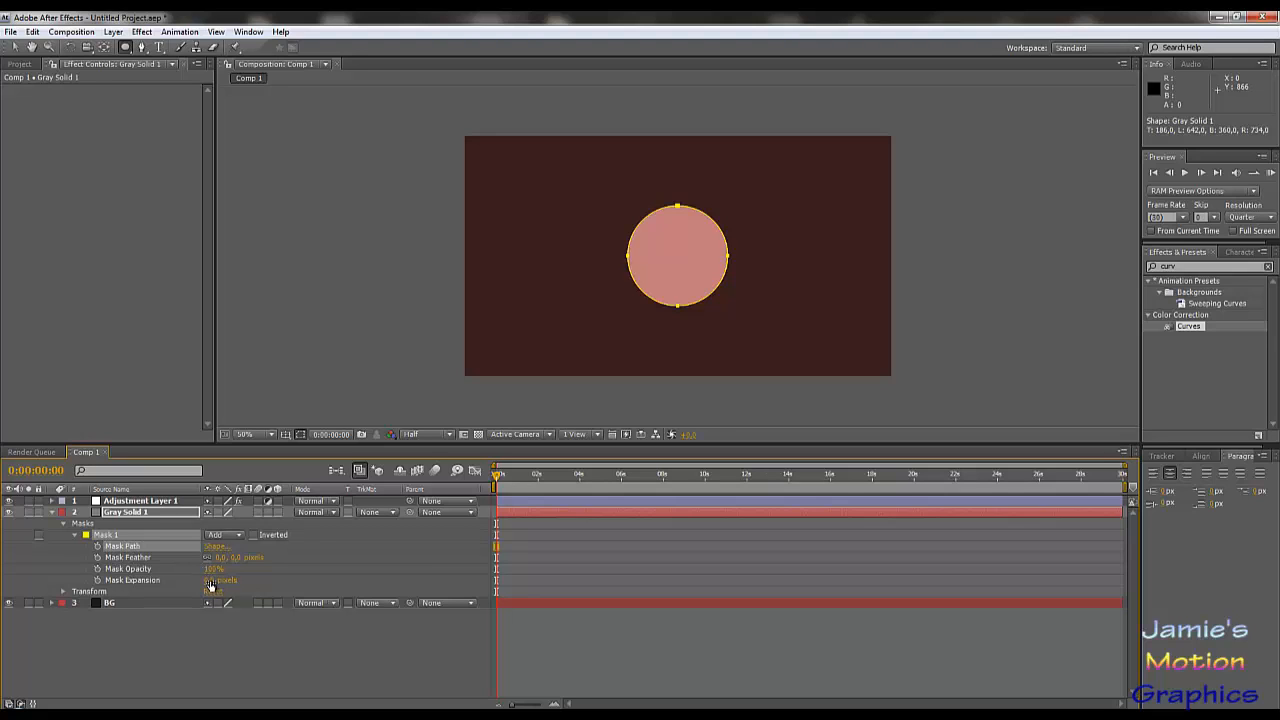
Try adjusting Mask 1's expansion on Gray Solid 1 and undo the change.
{"action": "mouse_move", "coordinate": [210, 586]}
{"action": "left_mouse_down"}
{"action": "mouse_move", "coordinate": [196, 582]}
{"action": "mouse_move", "coordinate": [236, 573]}
{"action": "mouse_move", "coordinate": [200, 578]}
{"action": "mouse_move", "coordinate": [210, 581]}
{"action": "left_mouse_up"}
{"action": "key", "text": "ctrl+z"}
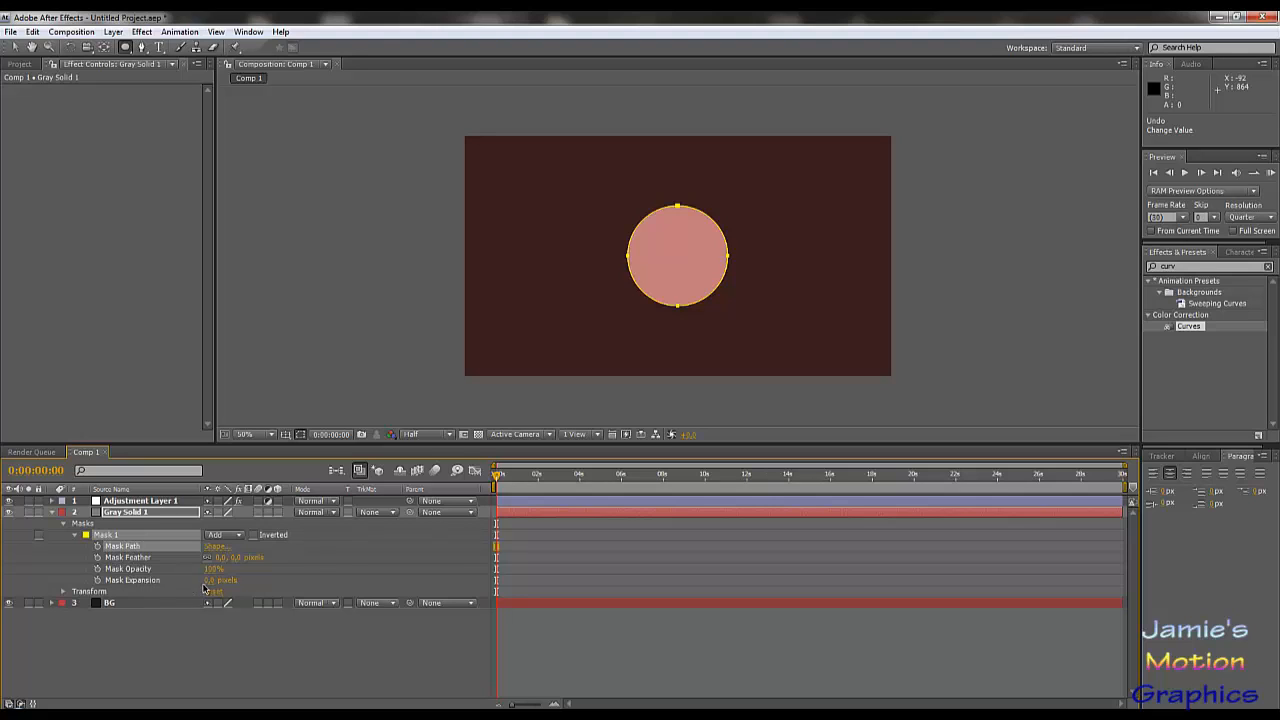
{"action": "left_click", "coordinate": [117, 539]}
{"action": "left_click", "coordinate": [157, 629]}
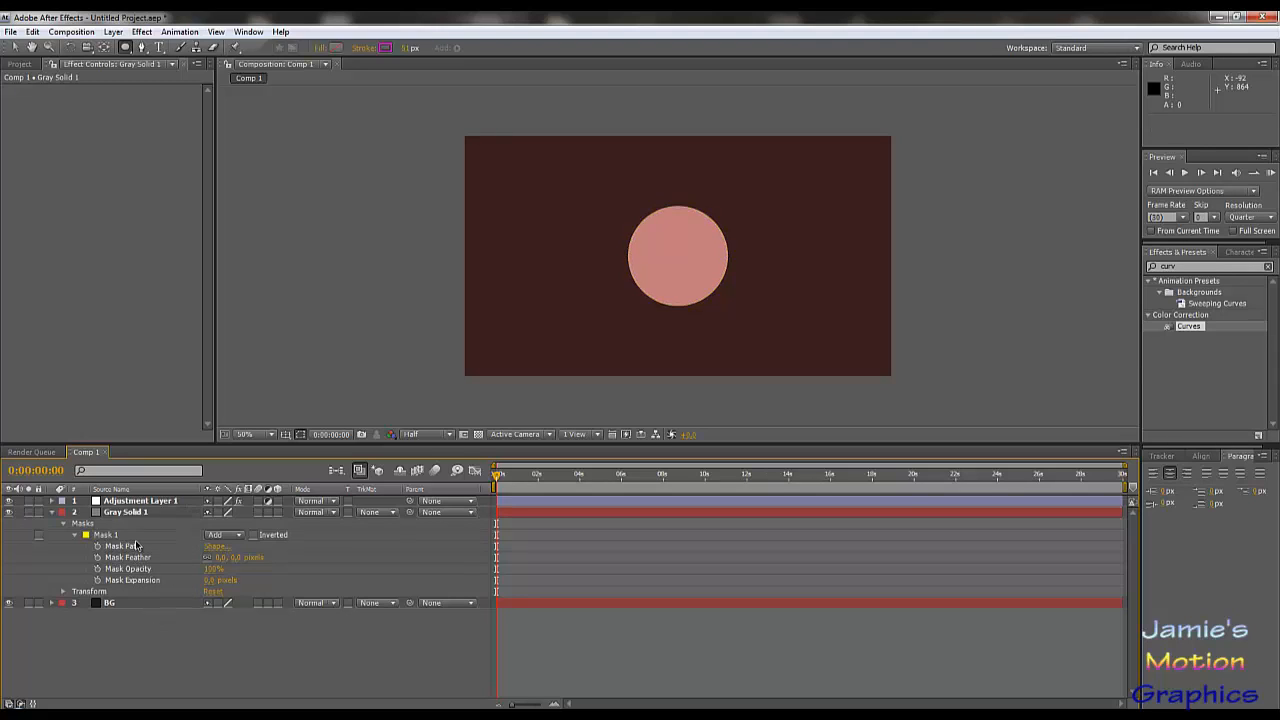
Find the Radial Wipe transition effect and apply it to Gray Solid 1.
{"action": "left_click", "coordinate": [110, 535]}
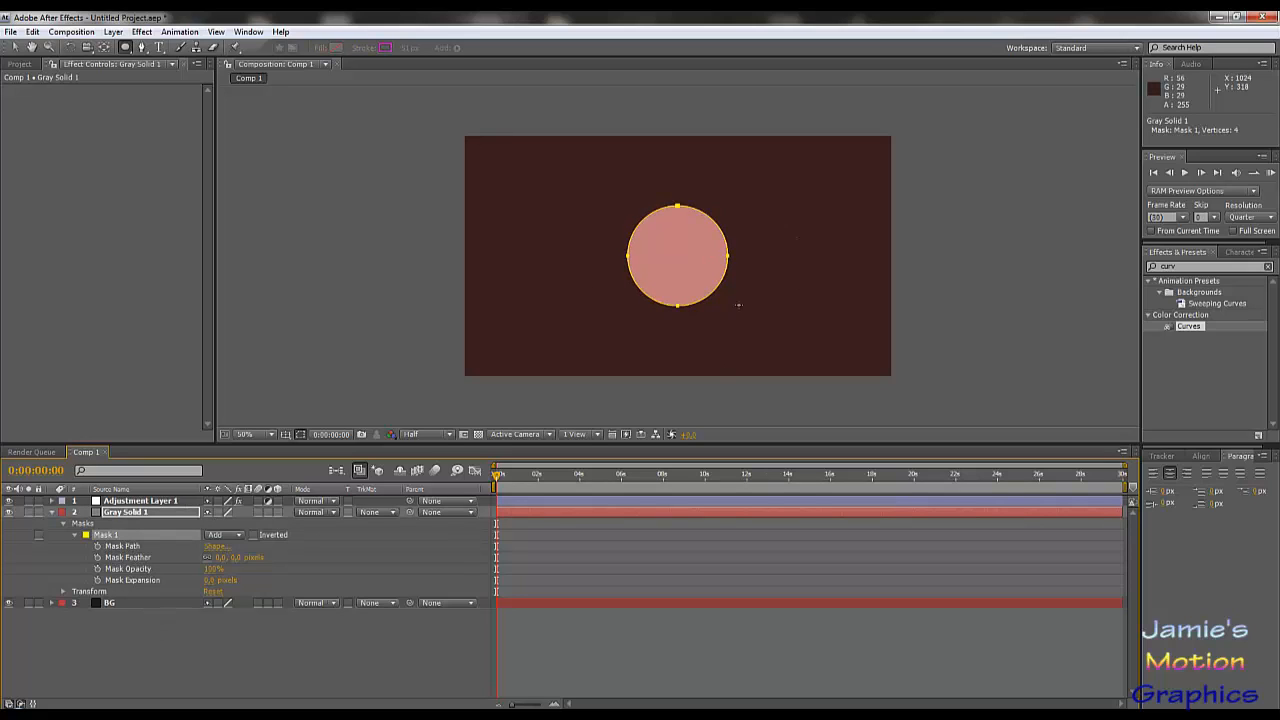
{"action": "left_click_drag", "start_coordinate": [1185, 266], "coordinate": [1033, 254]}
{"action": "type", "text": "rad"}
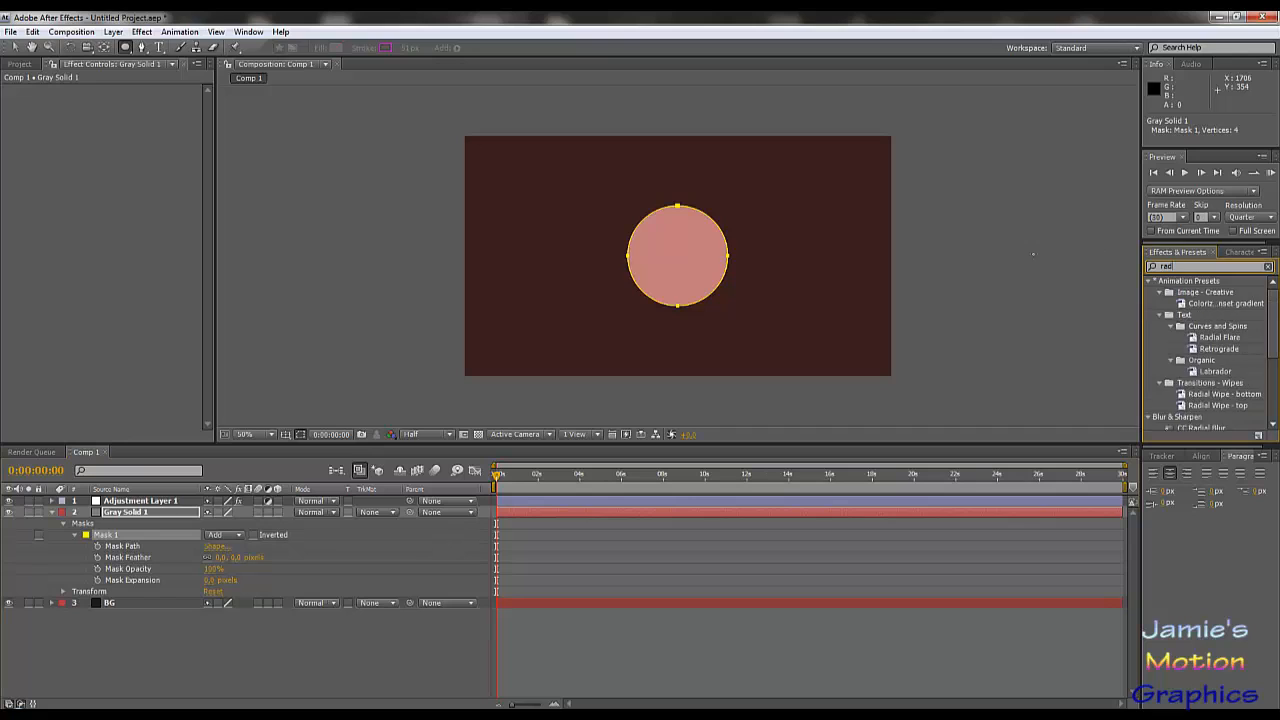
{"action": "type", "text": "ial w"}
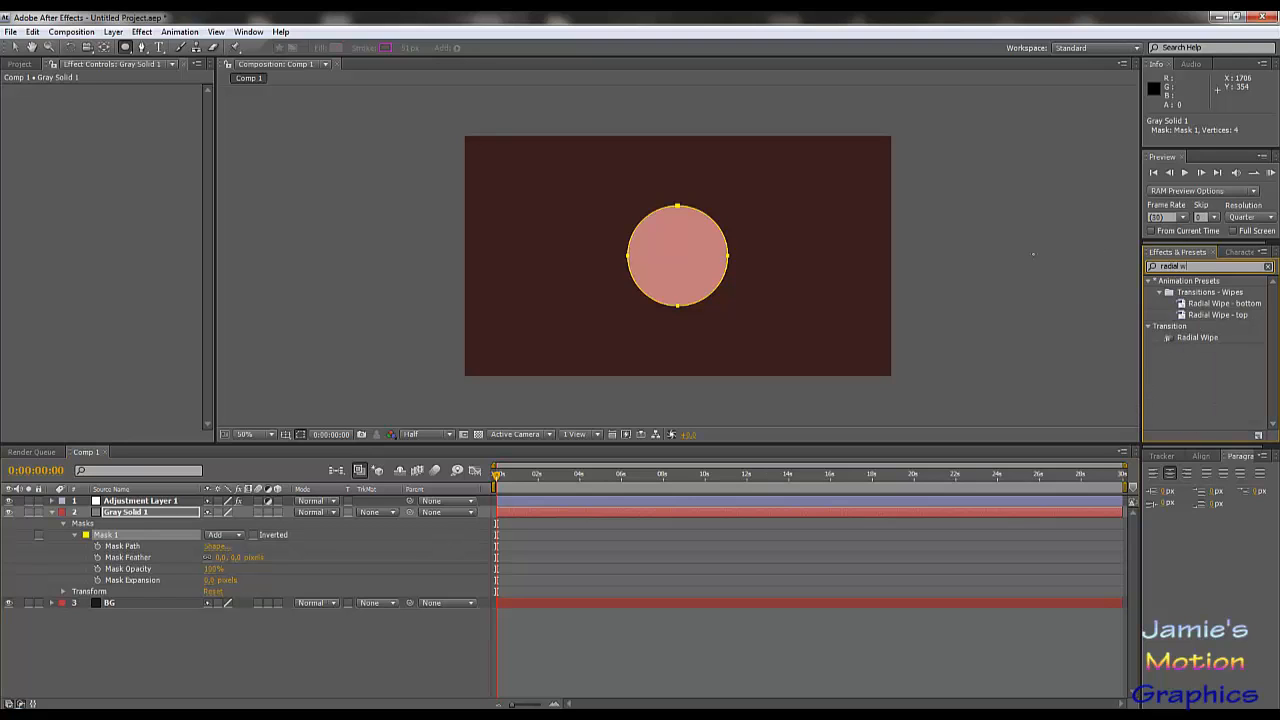
{"action": "left_click_drag", "start_coordinate": [1195, 340], "coordinate": [1207, 385]}
{"action": "left_click_drag", "start_coordinate": [1192, 342], "coordinate": [137, 514]}
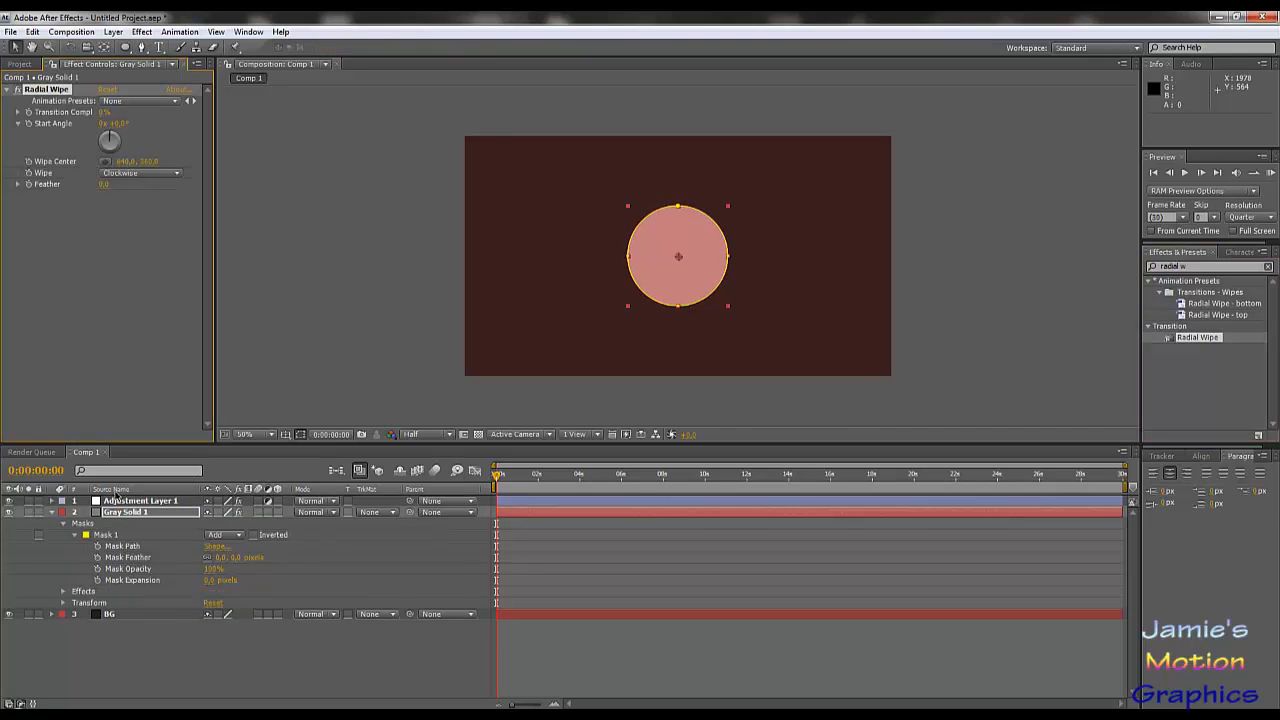
Hide the adjustment layer and keyframe Gray Solid 1's Radial Wipe Transition Completion at 100% at 0:00:00:15.
{"action": "left_click", "coordinate": [9, 500]}
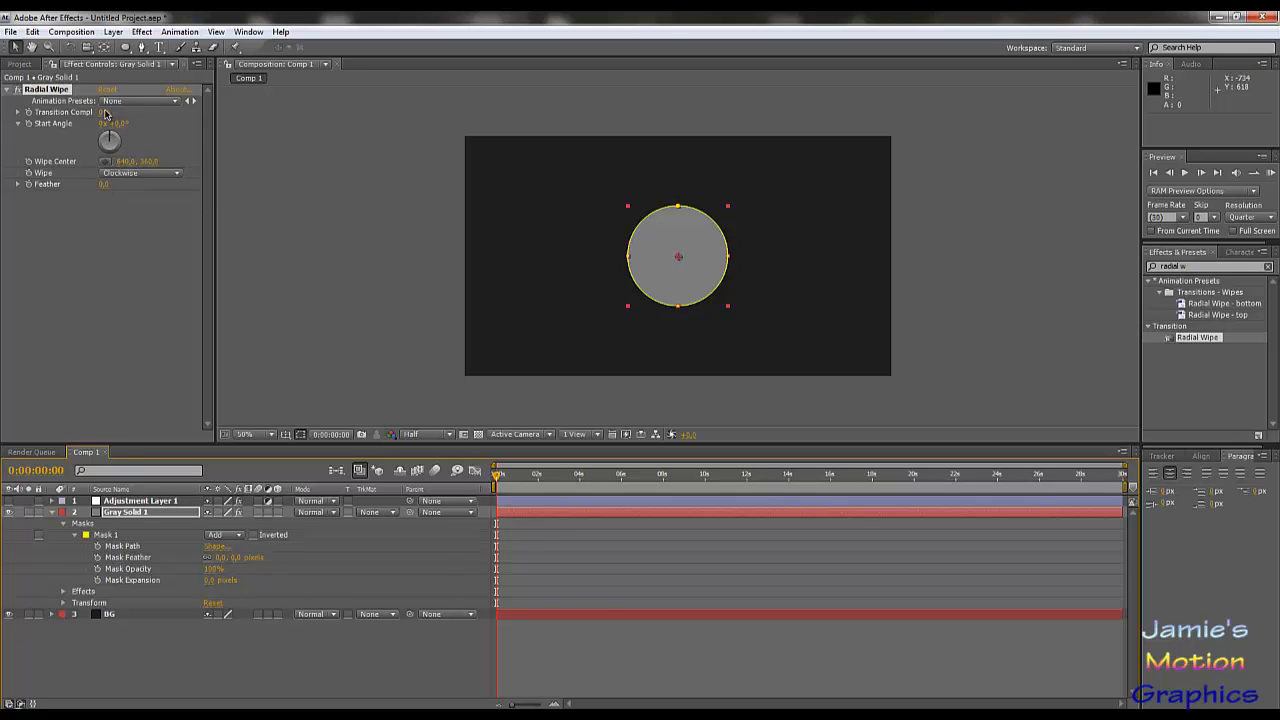
{"action": "left_click_drag", "start_coordinate": [104, 112], "coordinate": [432, 115]}
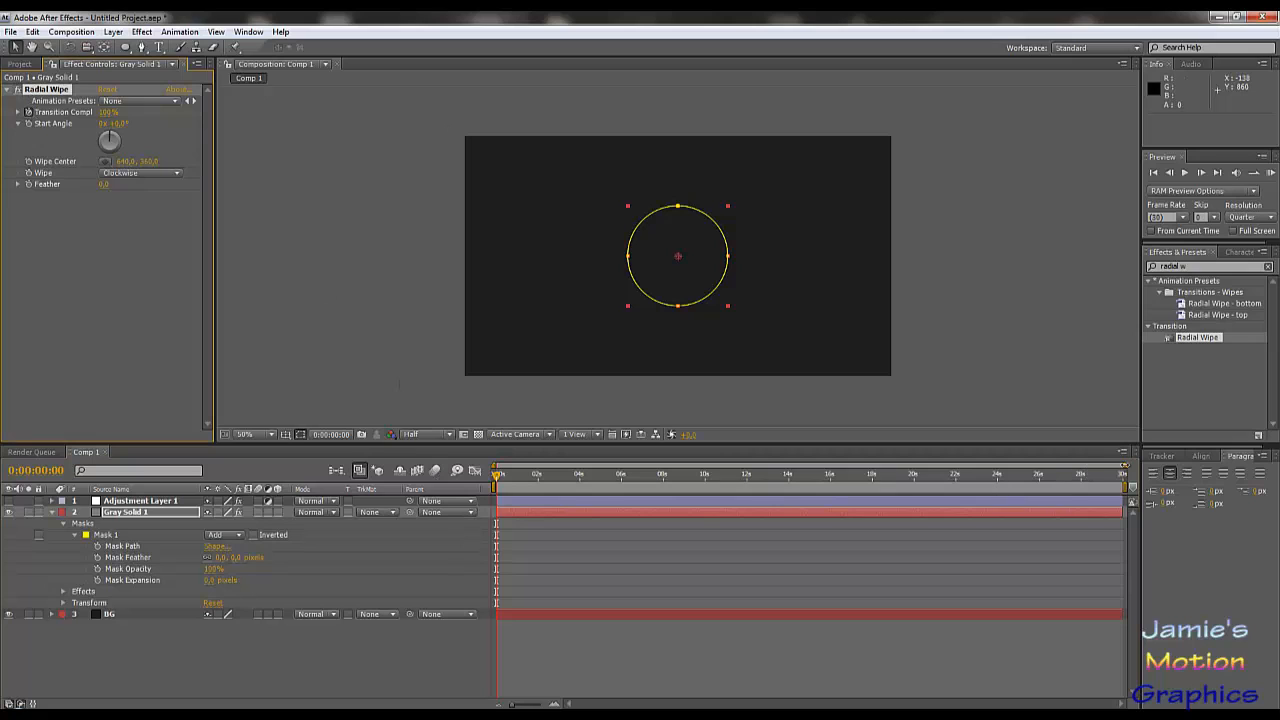
{"action": "left_click_drag", "start_coordinate": [1124, 465], "coordinate": [653, 465]}
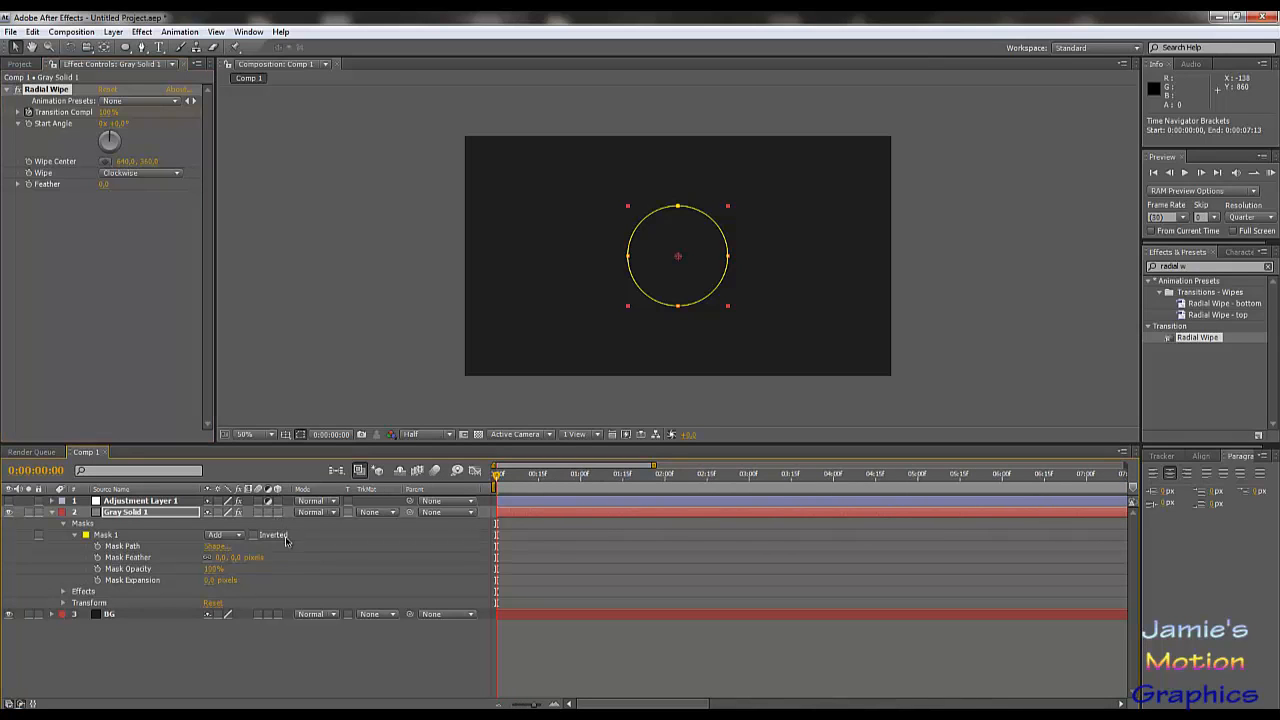
{"action": "key", "text": "u"}
{"action": "left_click_drag", "start_coordinate": [498, 536], "coordinate": [528, 537]}
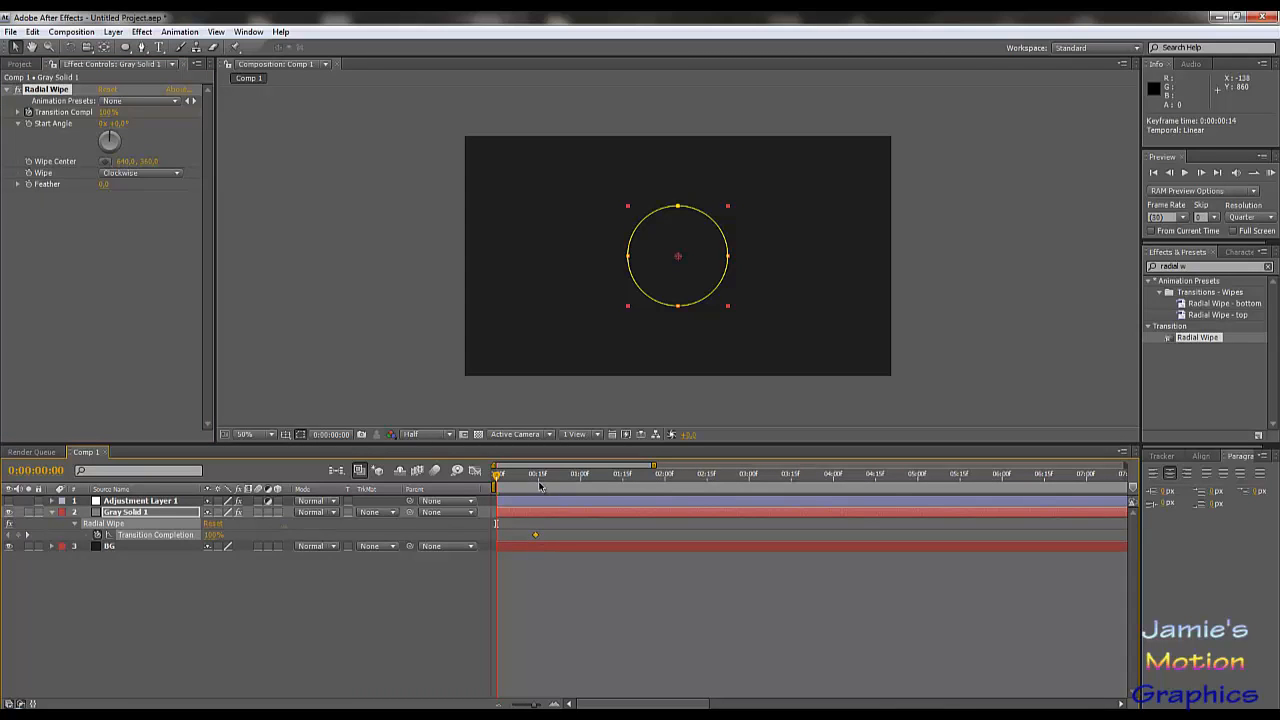
Keyframe the Radial Wipe's Transition Completion at 0% at 0:00:01:15 and scrub through the animation to preview it.
{"action": "left_click_drag", "start_coordinate": [539, 482], "coordinate": [621, 510]}
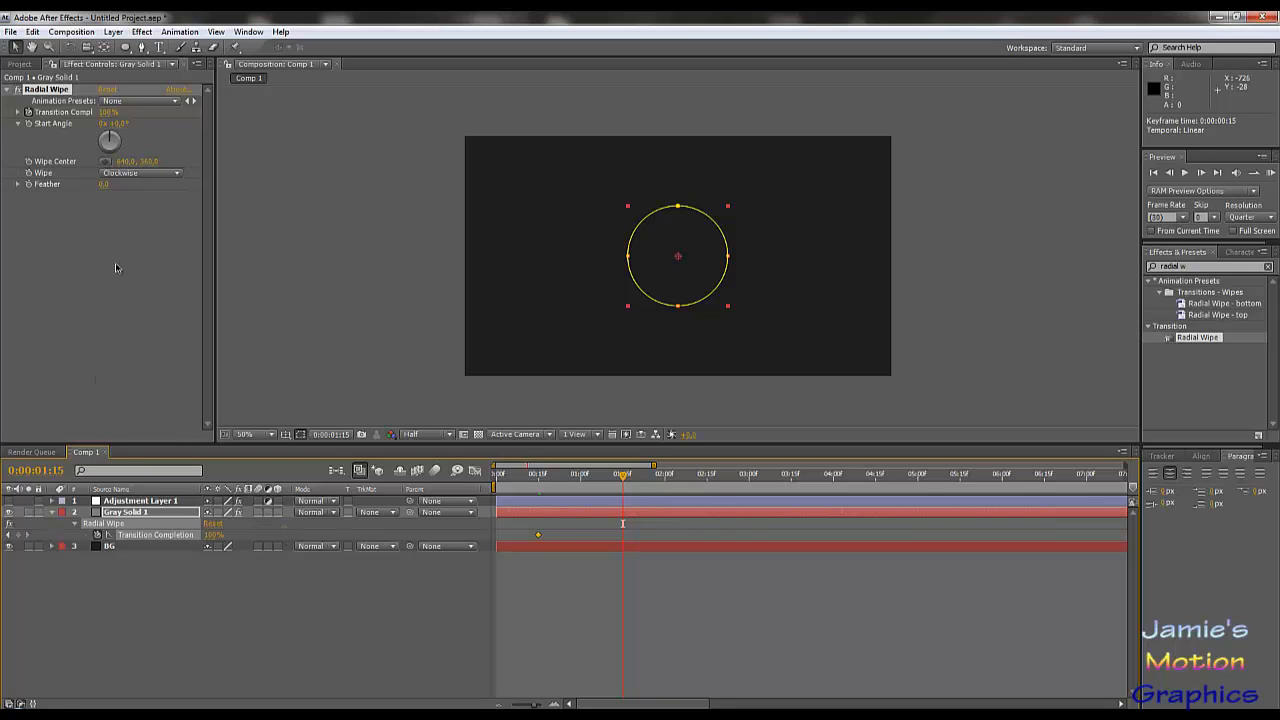
{"action": "left_click_drag", "start_coordinate": [103, 112], "coordinate": [40, 112]}
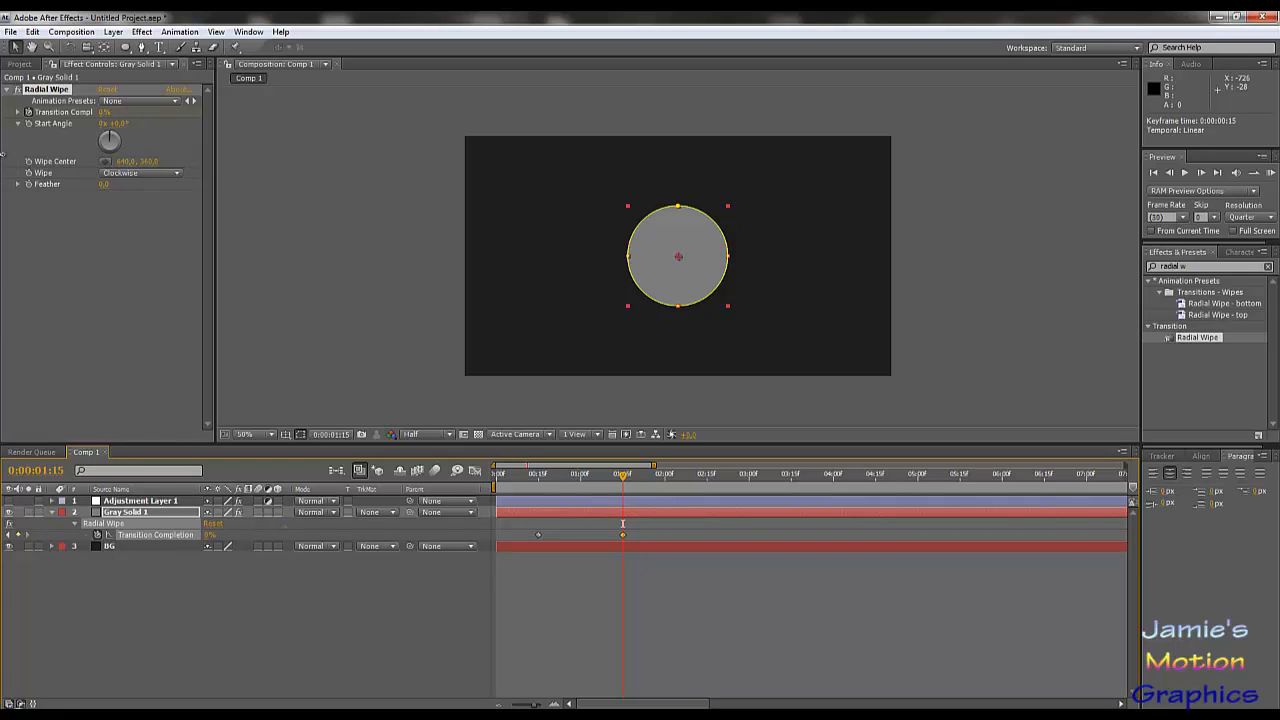
{"action": "left_click_drag", "start_coordinate": [595, 482], "coordinate": [630, 485]}
Set the Radial Wipe's Wipe direction to Counterclockwise and place its keyframe at 0:00:01:15.
{"action": "left_click", "coordinate": [145, 175]}
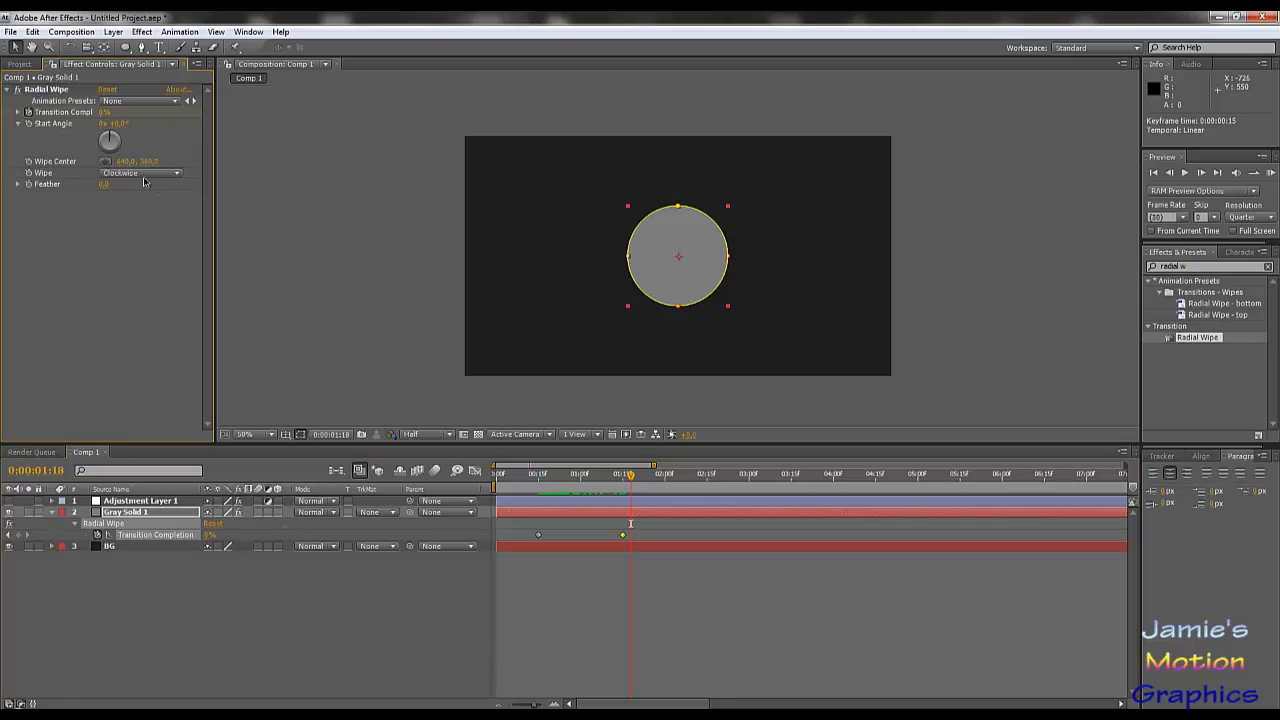
{"action": "left_click", "coordinate": [145, 175]}
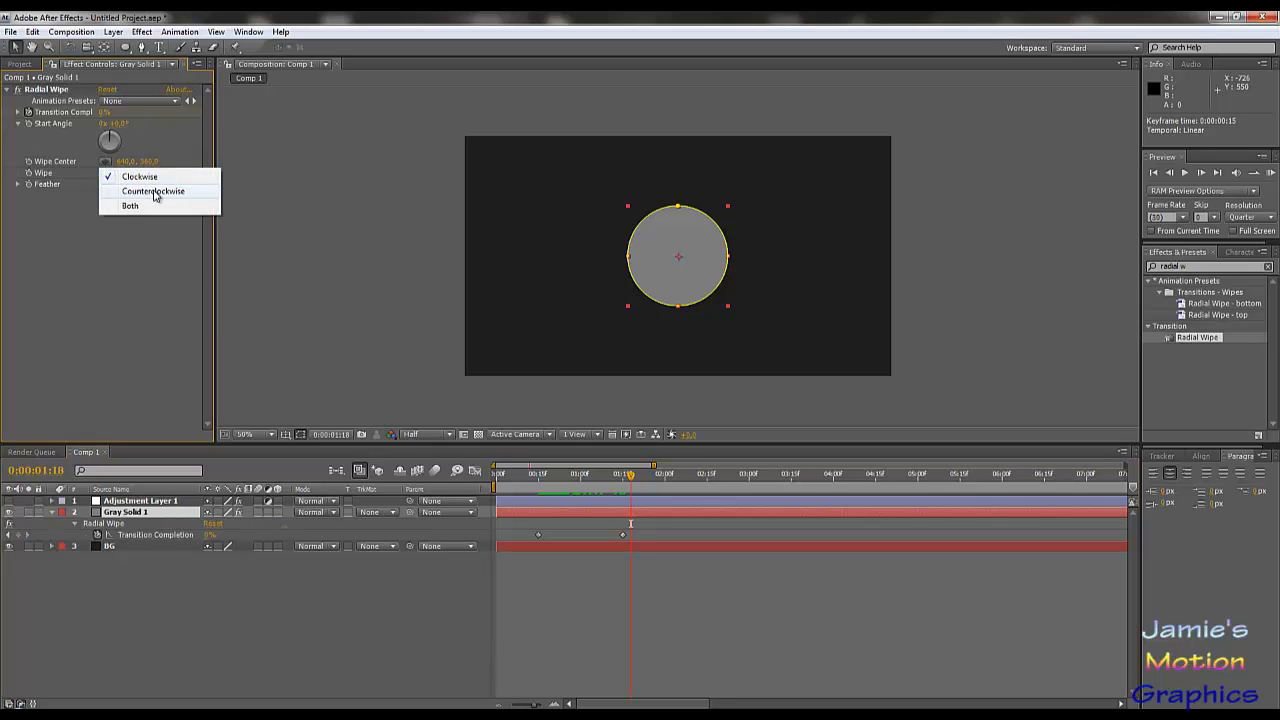
{"action": "left_click", "coordinate": [155, 192]}
{"action": "left_click_drag", "start_coordinate": [580, 478], "coordinate": [708, 518]}
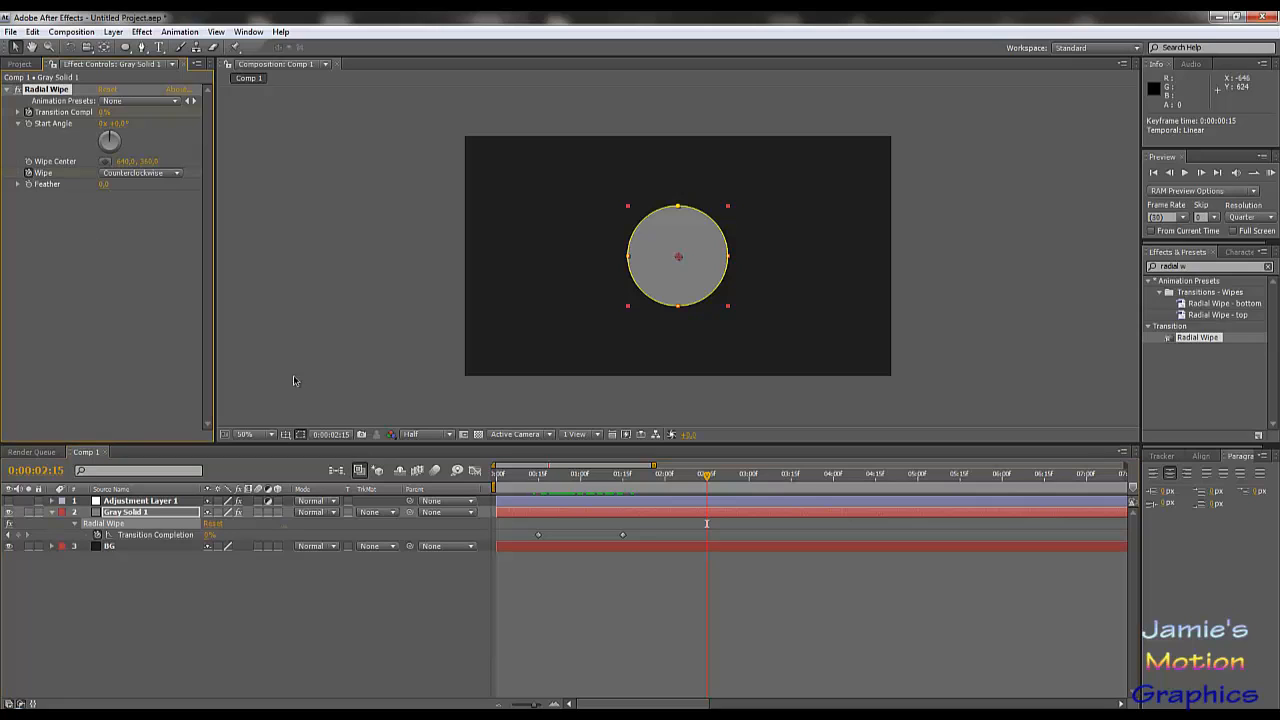
{"action": "key", "text": "u"}
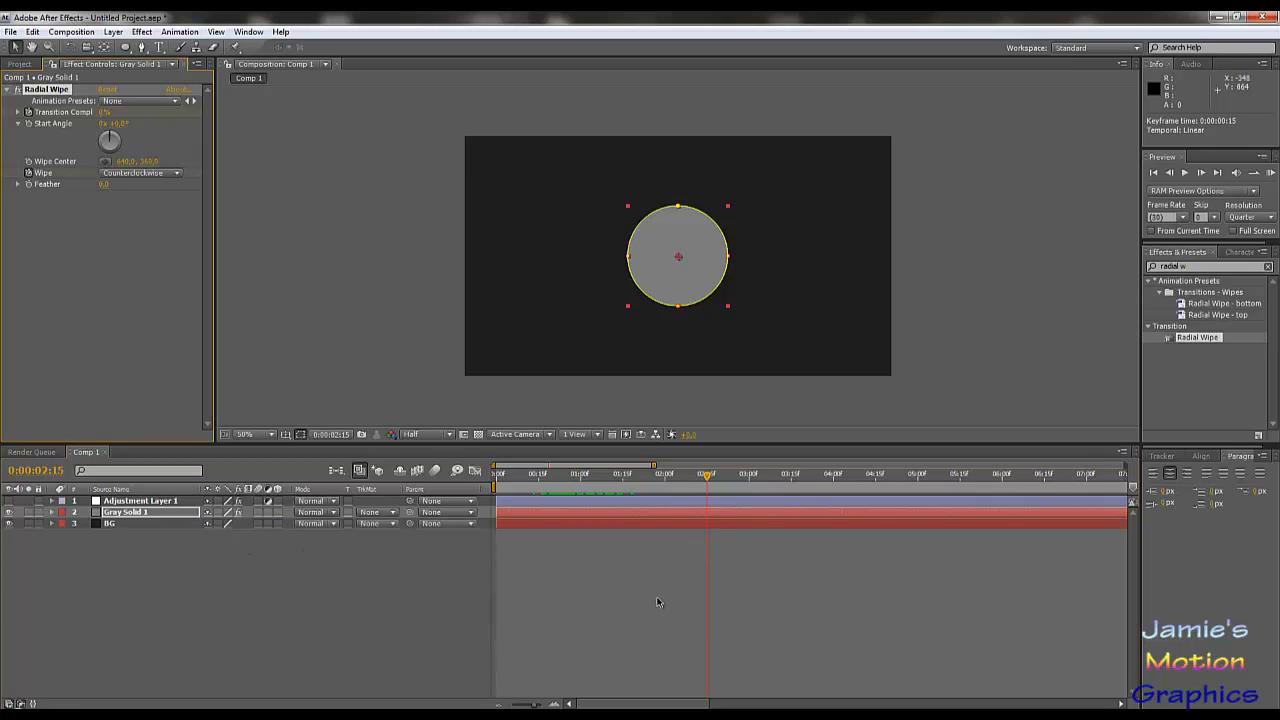
{"action": "key", "text": "u"}
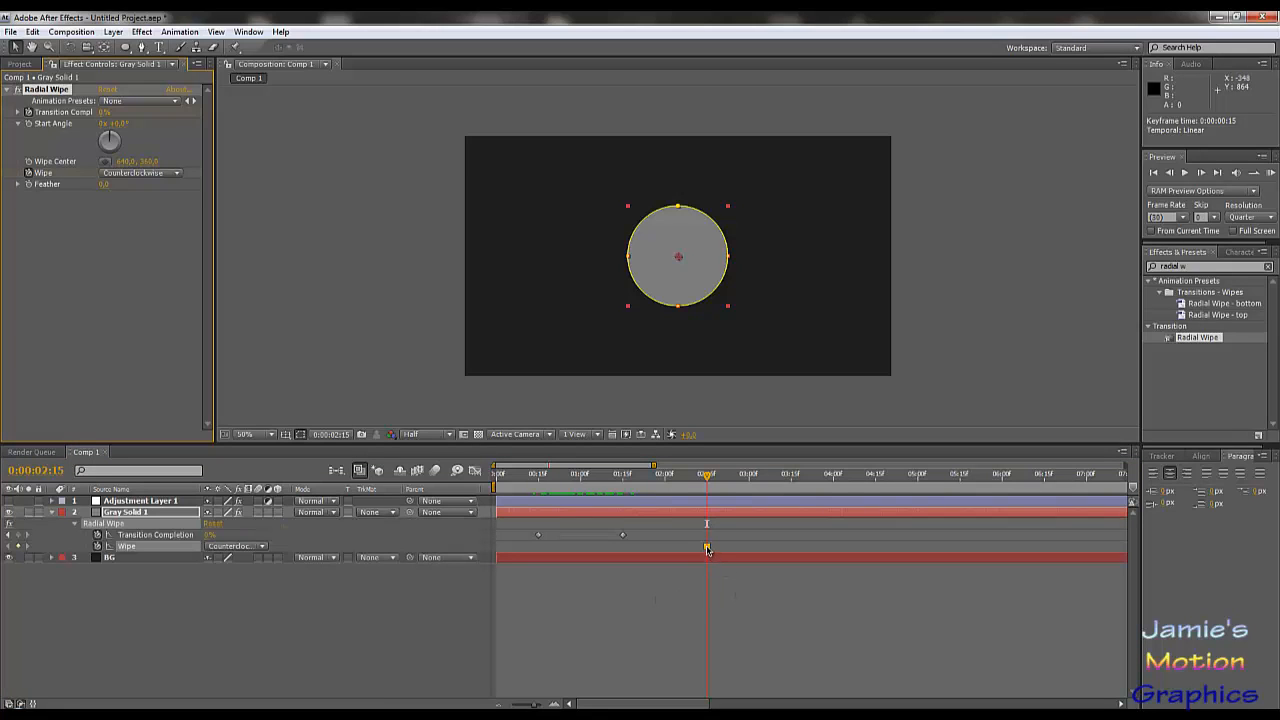
{"action": "left_click_drag", "start_coordinate": [706, 547], "coordinate": [635, 552]}
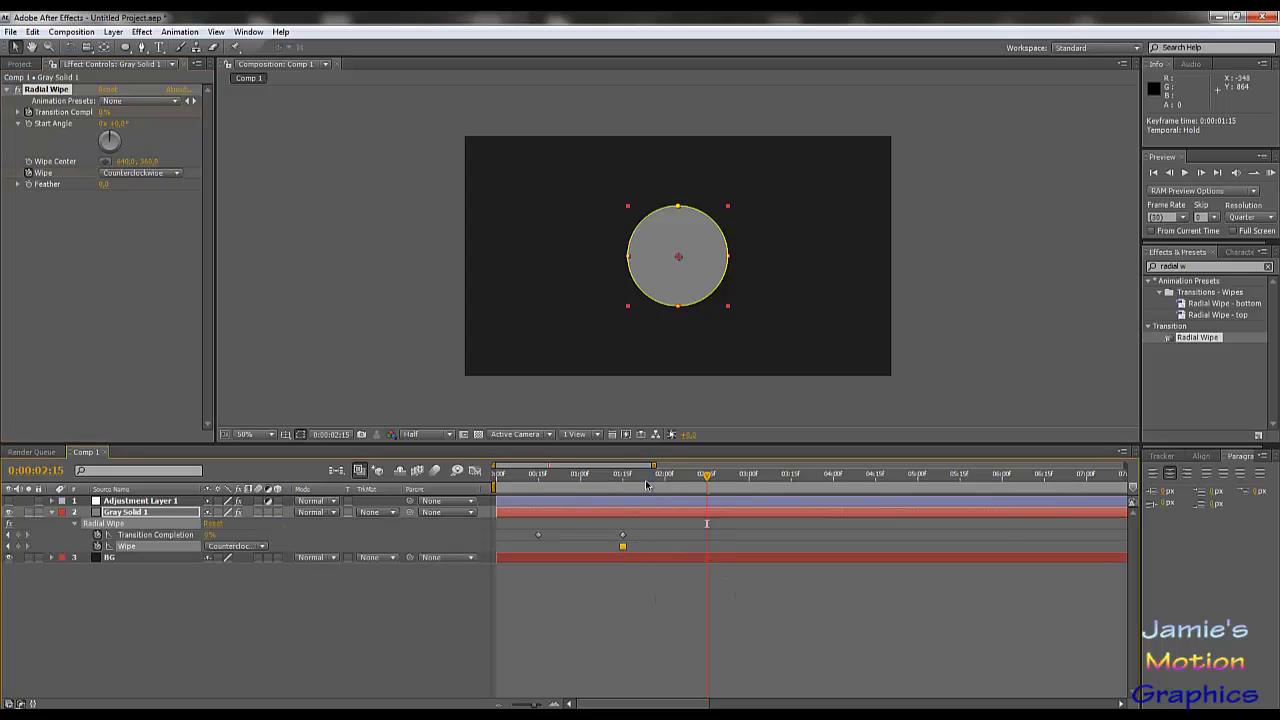
At 0:00:01:16, keyframe the Wipe direction as Clockwise and add a 0% Transition Completion keyframe.
{"action": "left_click_drag", "start_coordinate": [643, 481], "coordinate": [623, 486]}
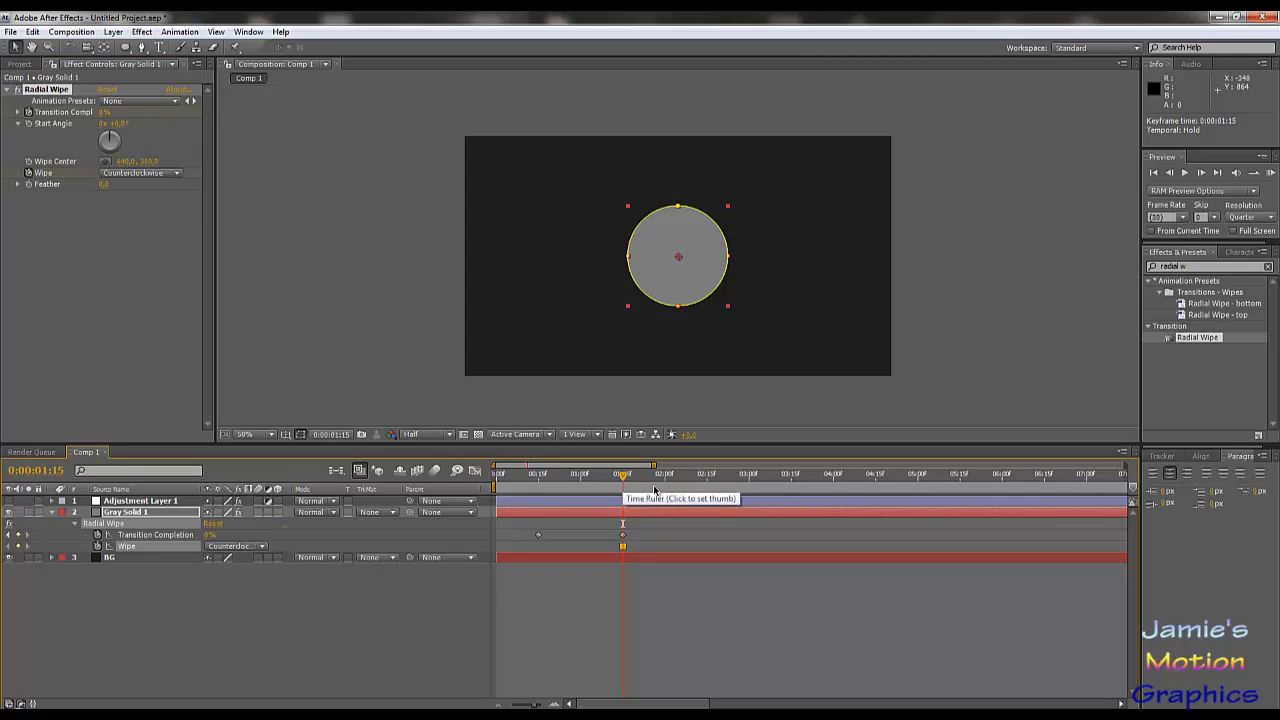
{"action": "key", "text": "Page_Down"}
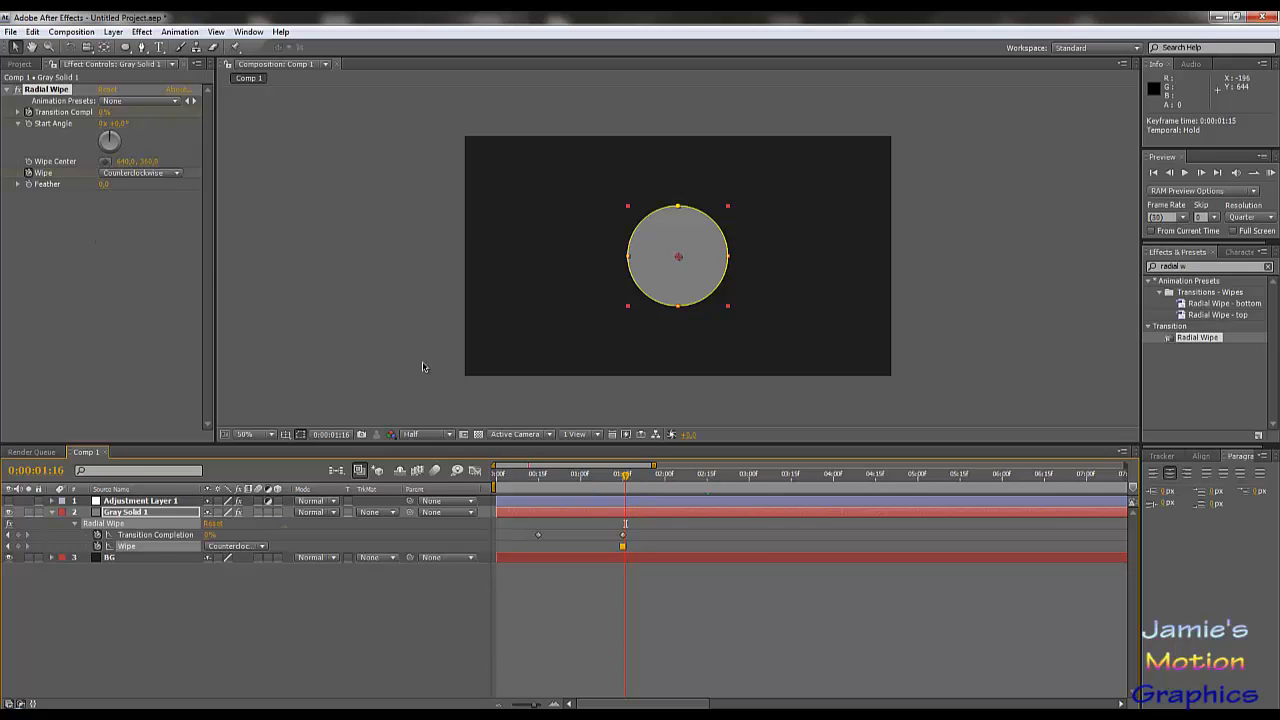
{"action": "left_click", "coordinate": [117, 176]}
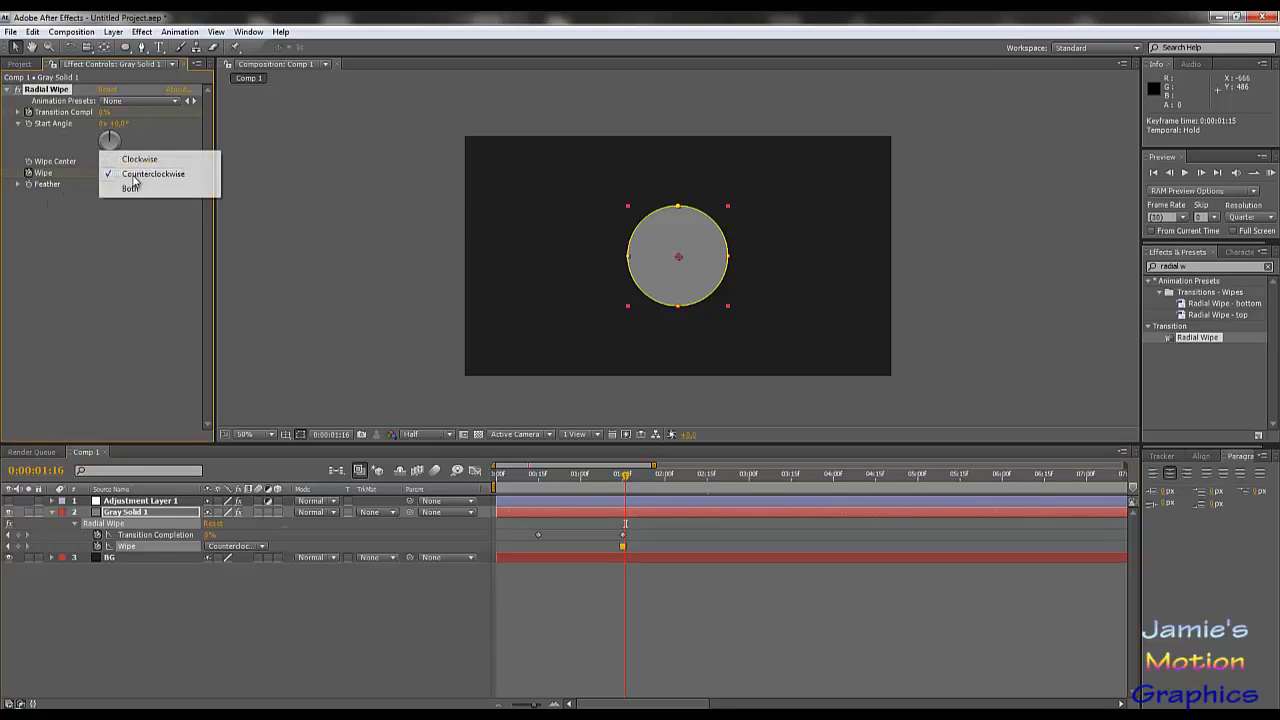
{"action": "left_click", "coordinate": [143, 156]}
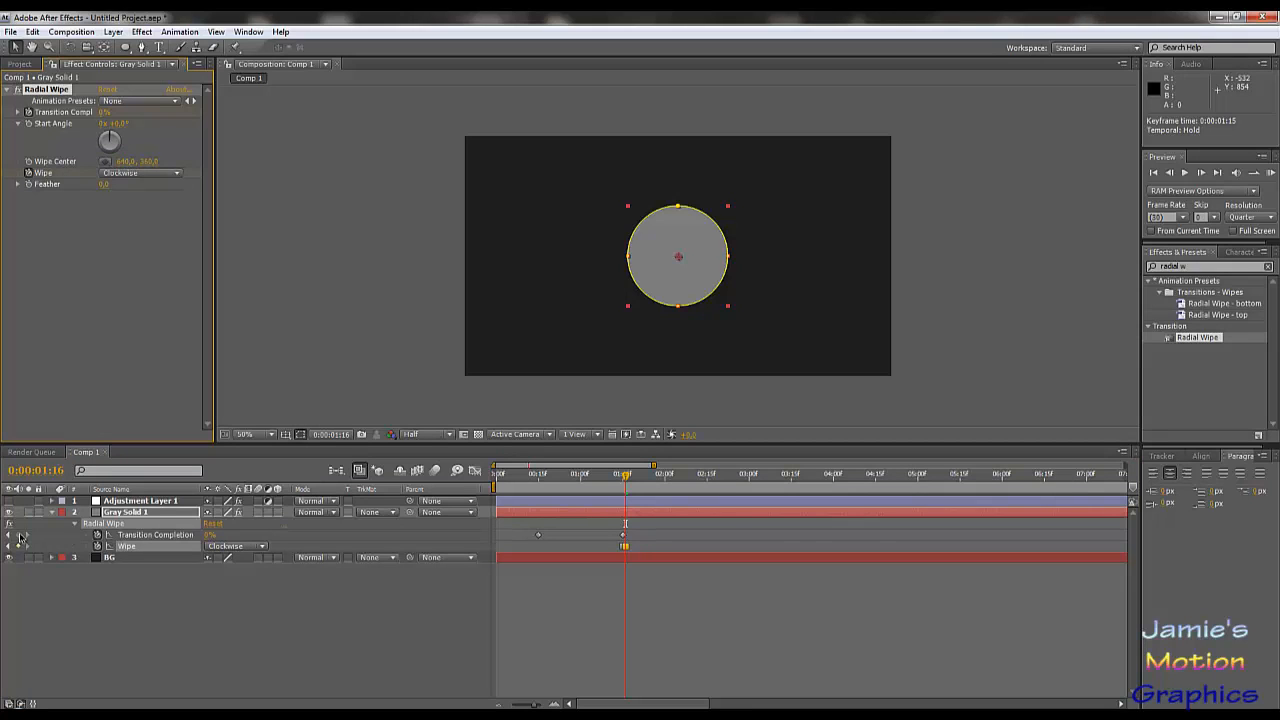
{"action": "left_click", "coordinate": [170, 535]}
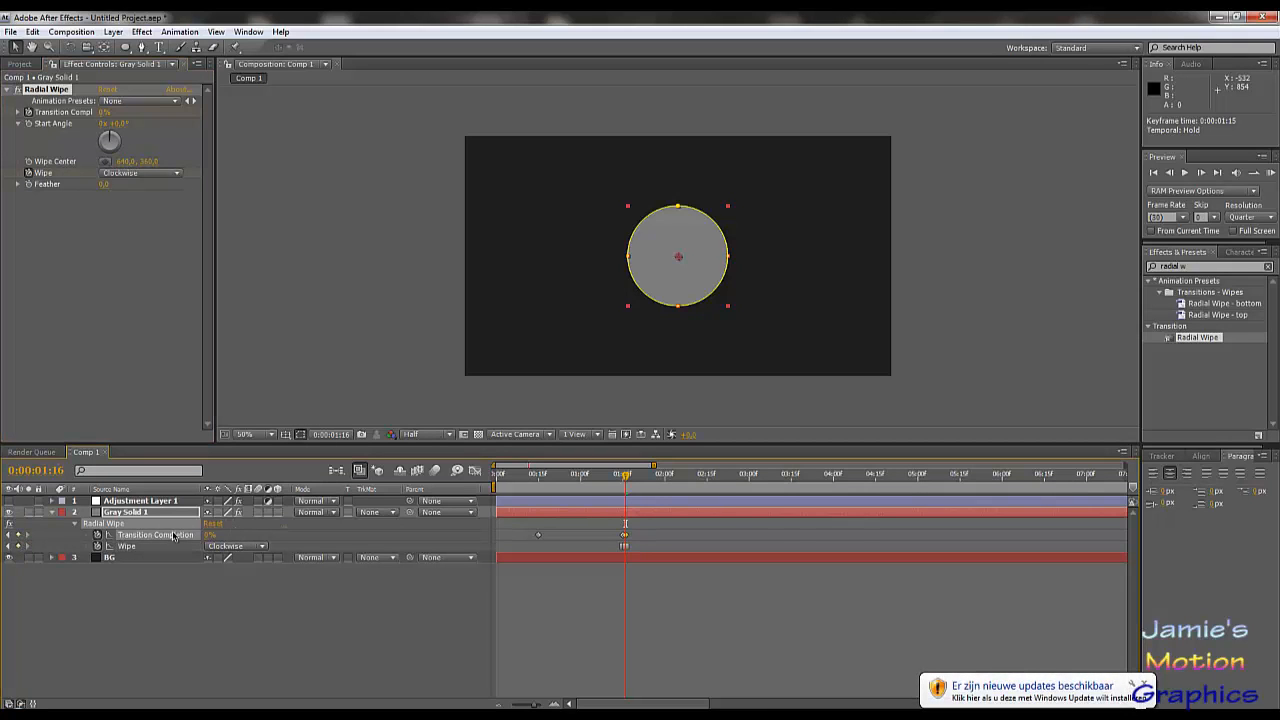
Keyframe Transition Completion at 100% at 0:00:02:15 and scrub through the wipe-out to preview it.
{"action": "left_click_drag", "start_coordinate": [625, 478], "coordinate": [707, 504]}
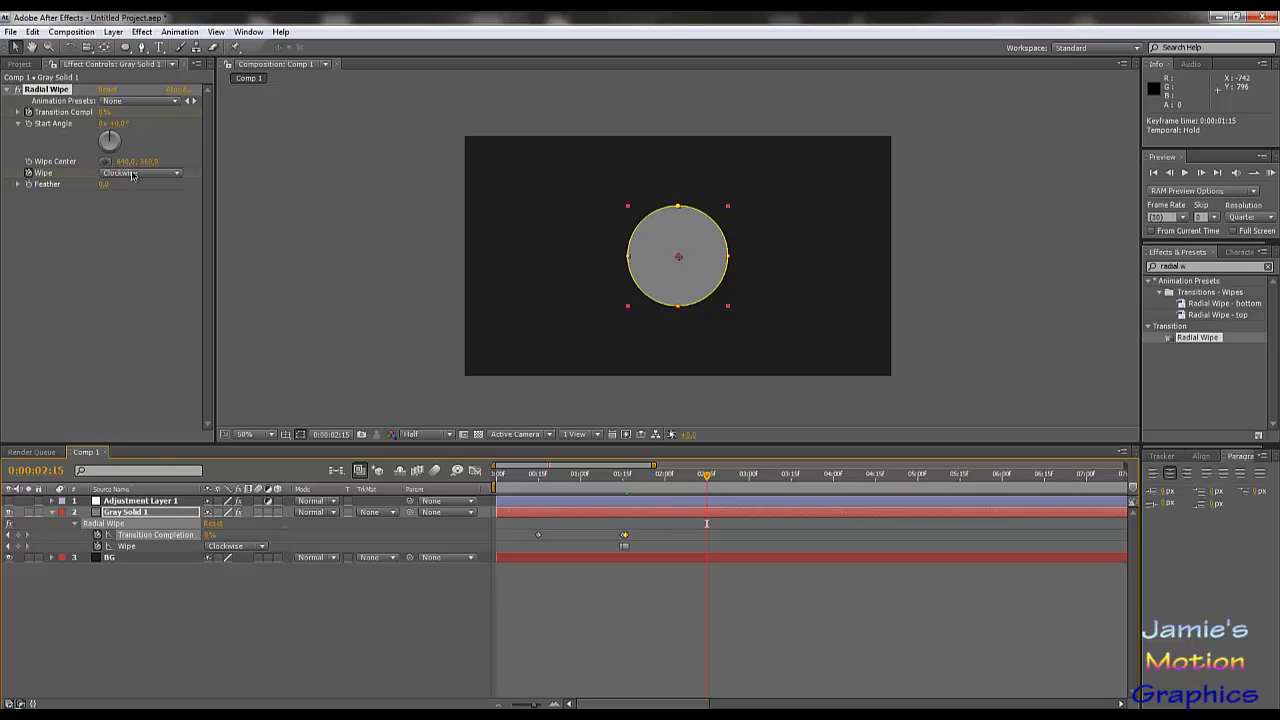
{"action": "left_click_drag", "start_coordinate": [100, 117], "coordinate": [195, 130]}
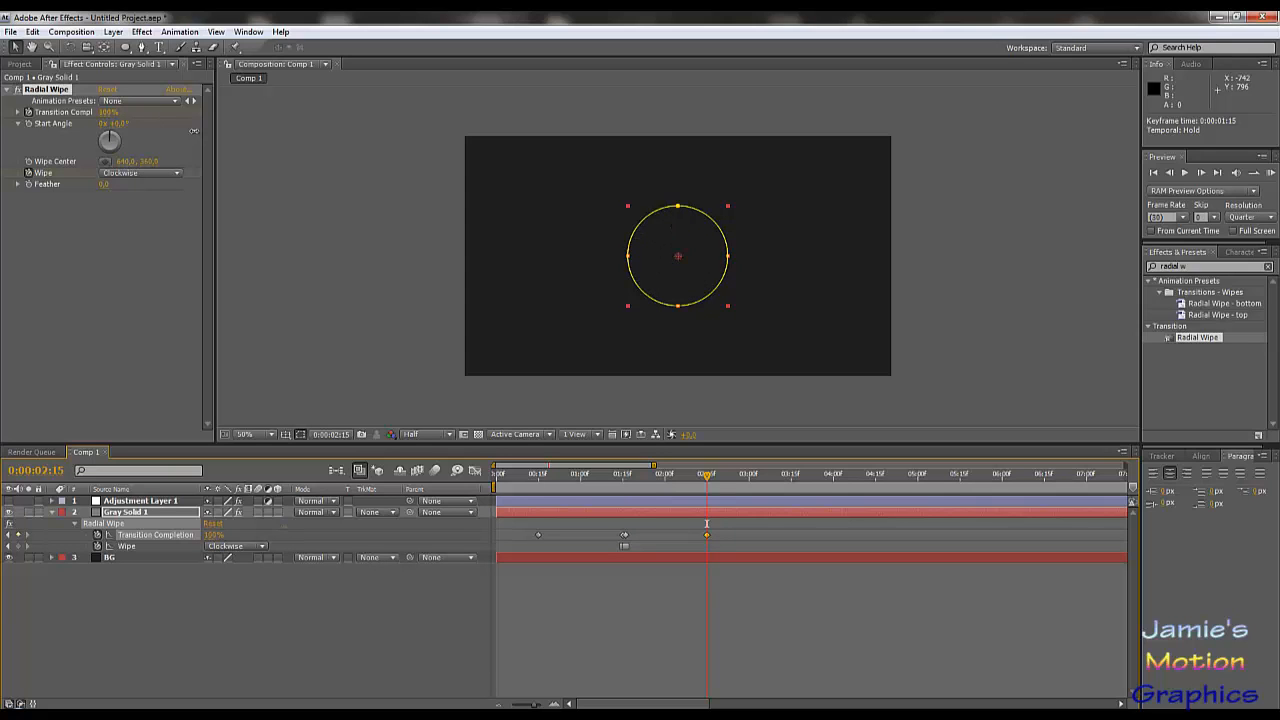
{"action": "left_click_drag", "start_coordinate": [663, 481], "coordinate": [706, 513]}
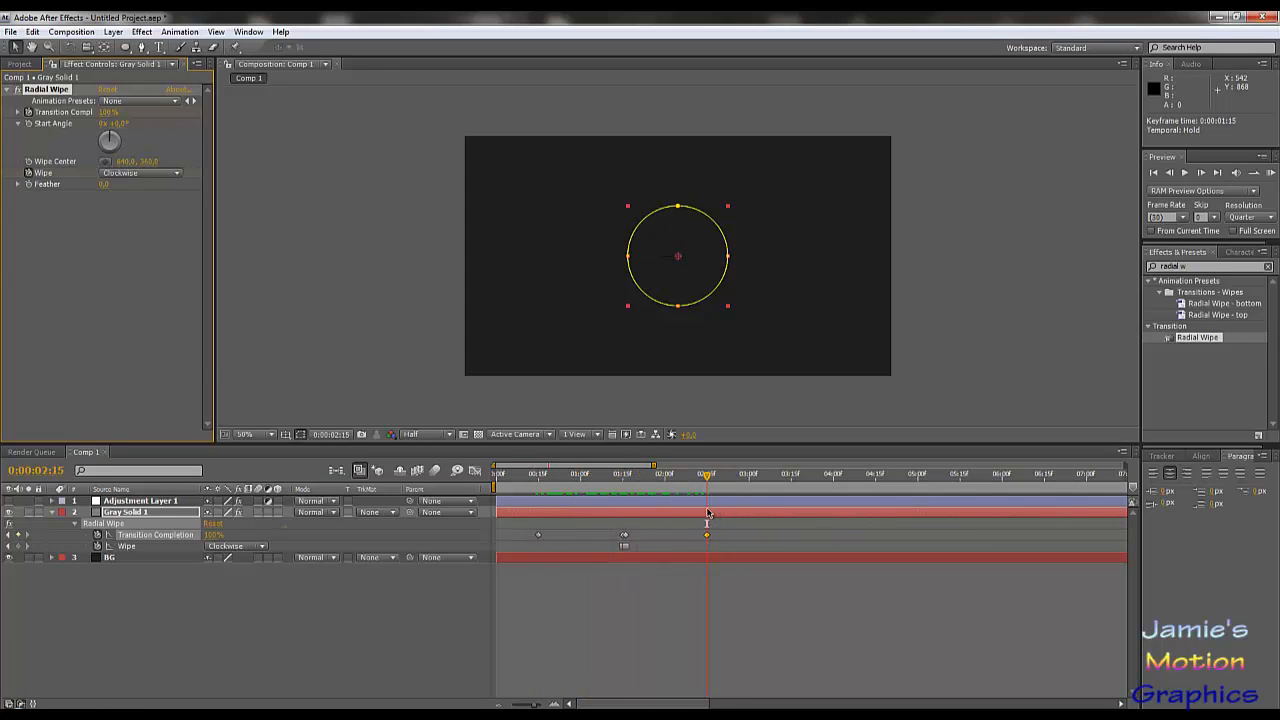
Duplicate the Gray Solid 1 layer with the playhead at 0:00:01:16.
{"action": "left_click", "coordinate": [163, 514]}
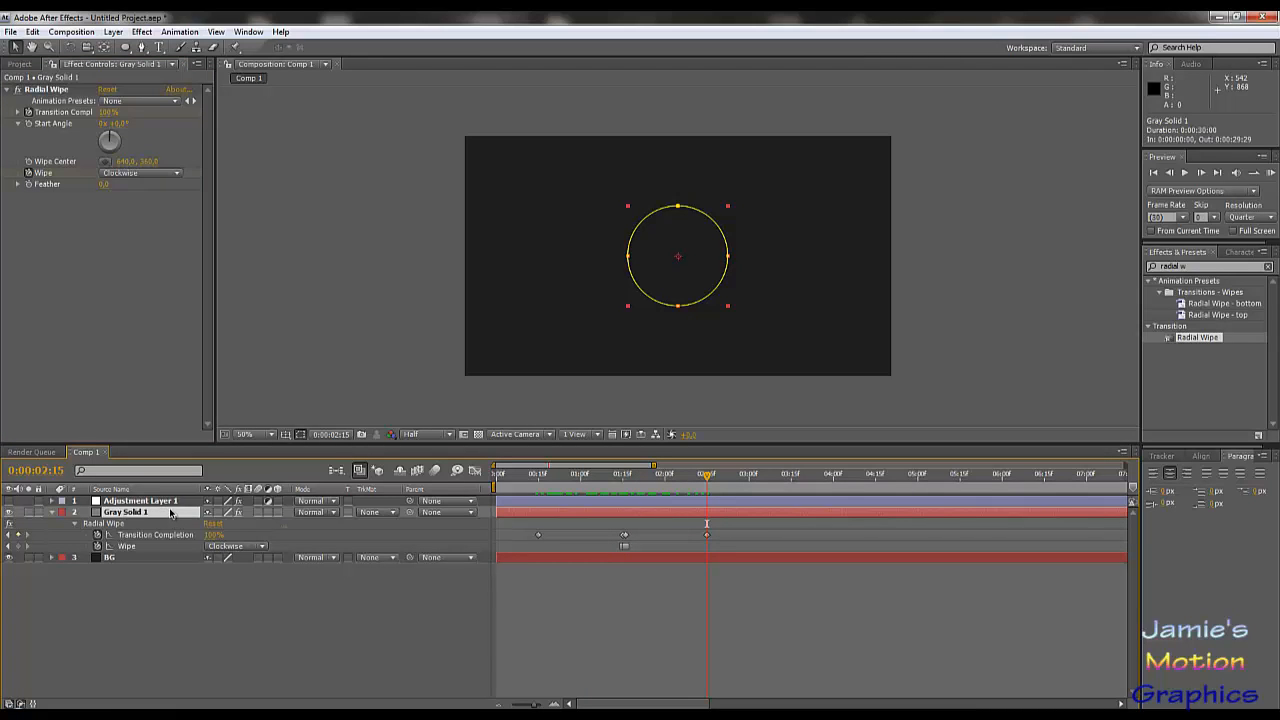
{"action": "left_click_drag", "start_coordinate": [671, 476], "coordinate": [627, 487]}
{"action": "key", "text": "ctrl+d"}
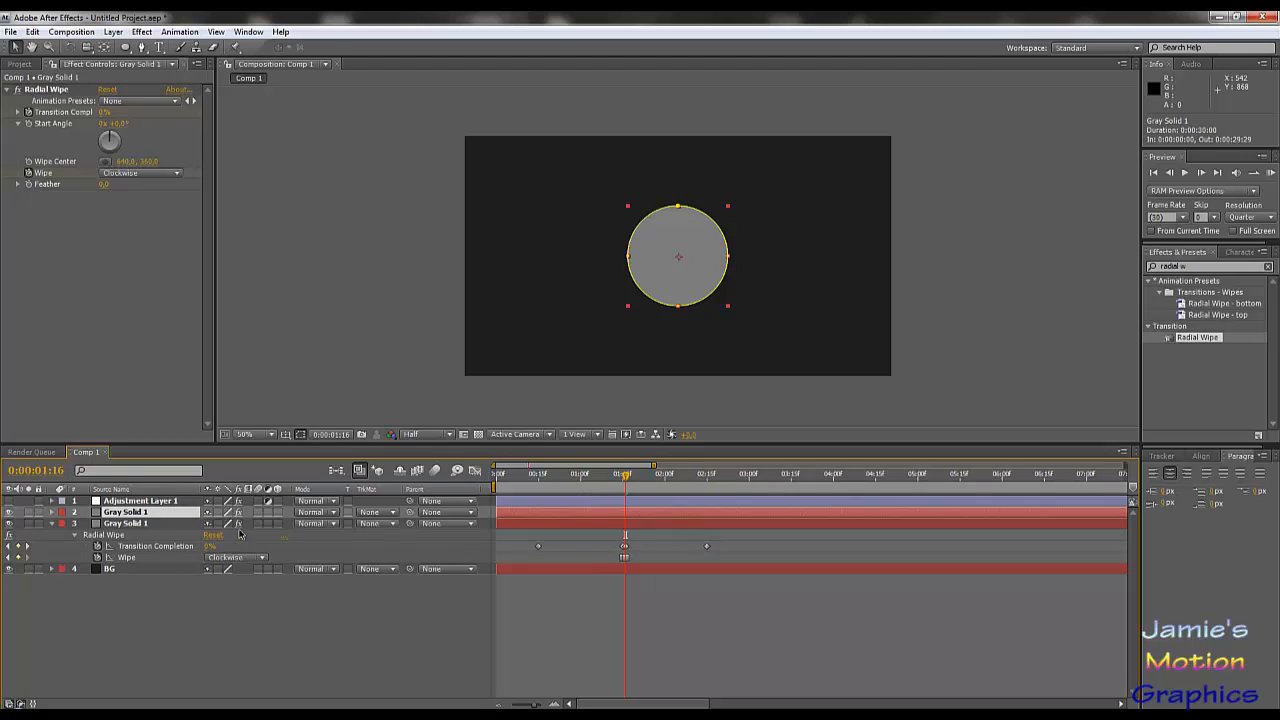
Change the duplicated layer's solid colour to light gray DCDCDC, creating it as a new solid.
{"action": "left_click", "coordinate": [113, 31]}
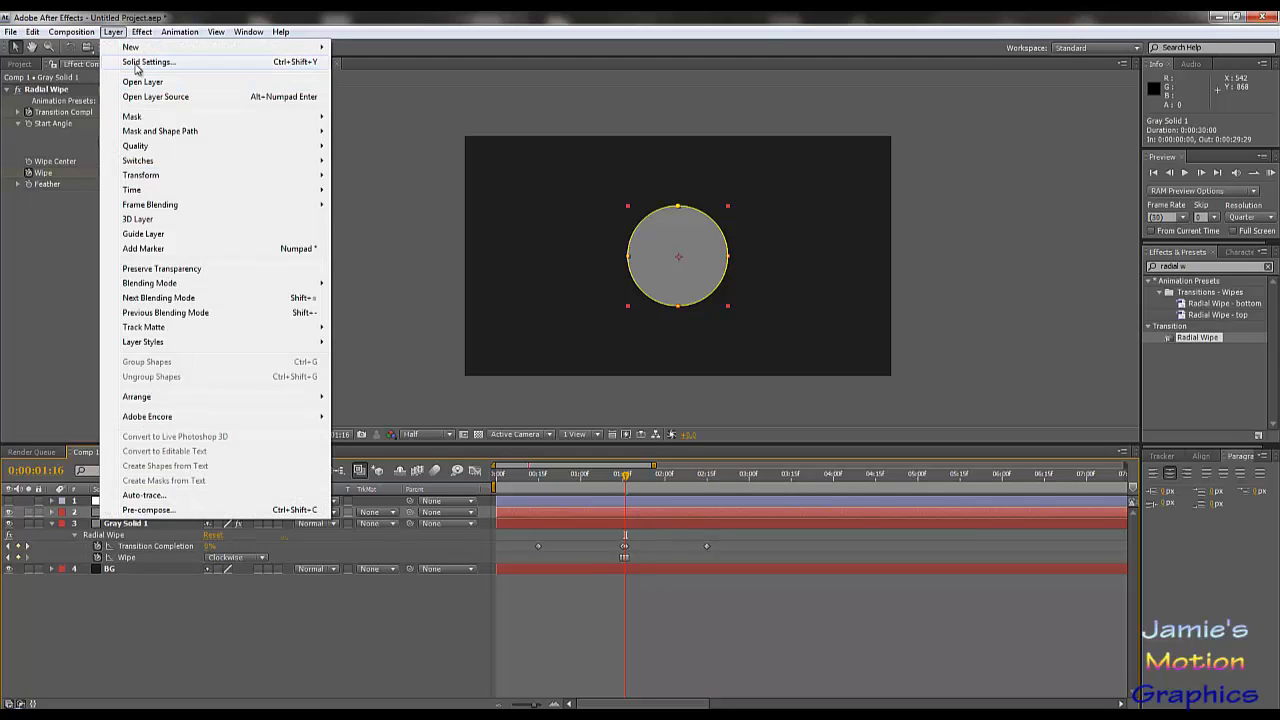
{"action": "left_click", "coordinate": [137, 62]}
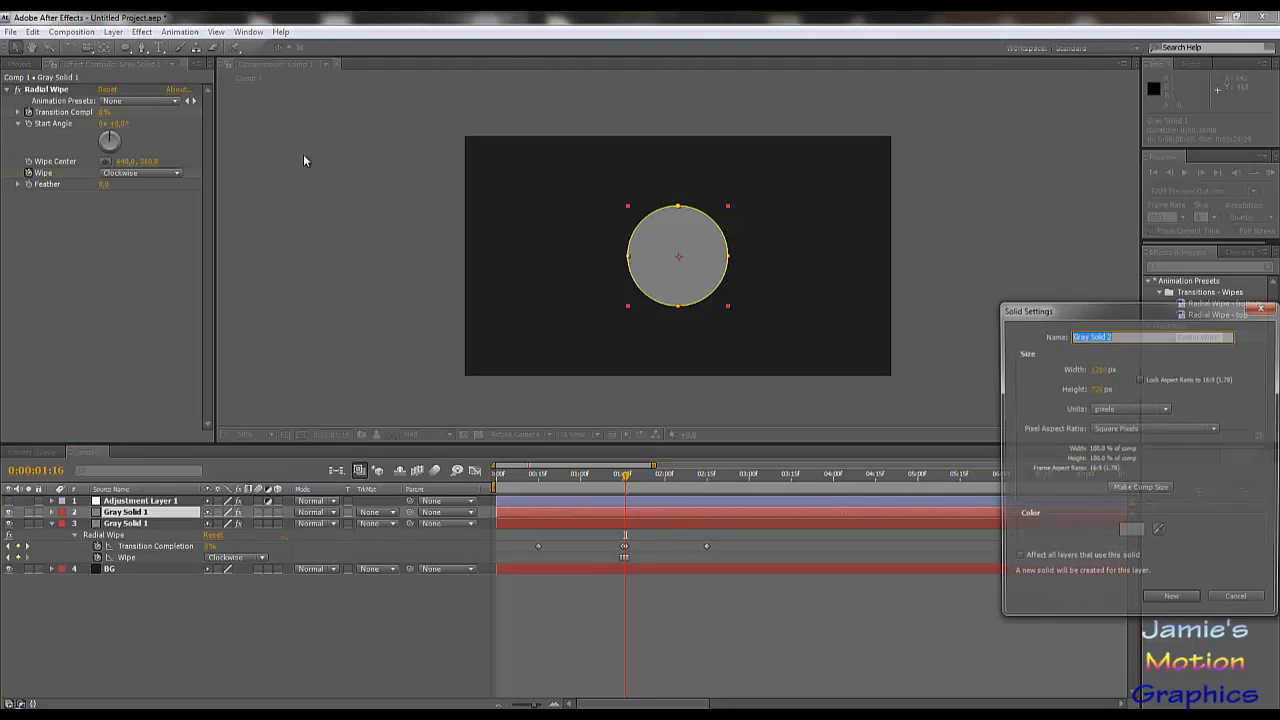
{"action": "left_click", "coordinate": [1131, 533]}
{"action": "mouse_move", "coordinate": [395, 505]}
{"action": "left_mouse_down"}
{"action": "mouse_move", "coordinate": [305, 425]}
{"action": "mouse_move", "coordinate": [279, 437]}
{"action": "left_mouse_up"}
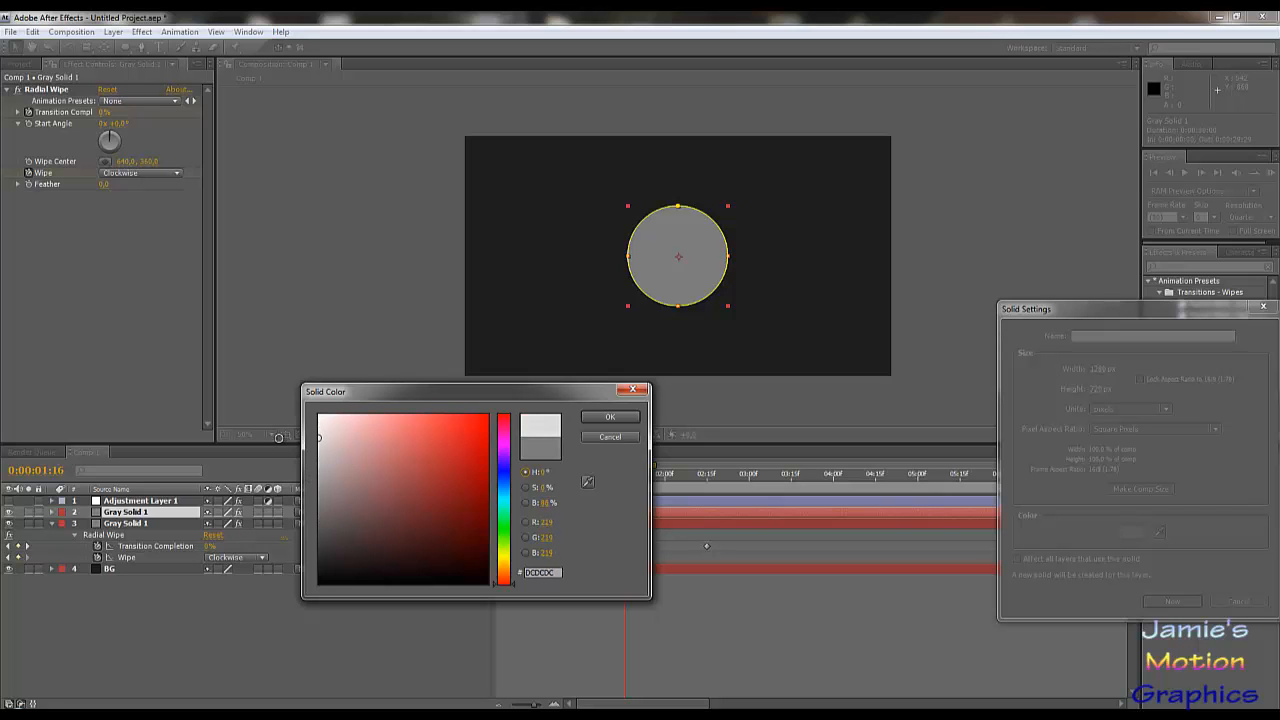
{"action": "left_click", "coordinate": [609, 417]}
{"action": "left_click", "coordinate": [1176, 602]}
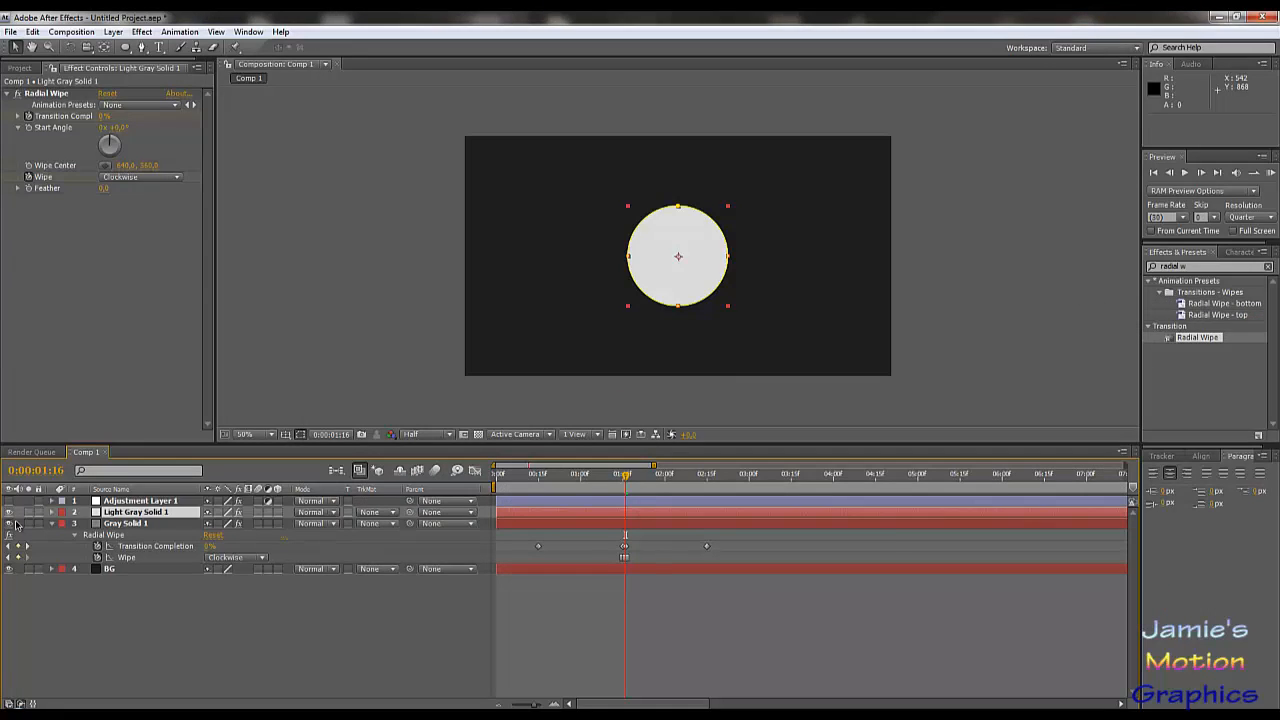
Duplicate Mask 1 on Light Gray Solid 1, setting the copy's expansion to -15 px and its mode to Subtract to form a ring.
{"action": "key", "text": "m"}
{"action": "left_click", "coordinate": [105, 524]}
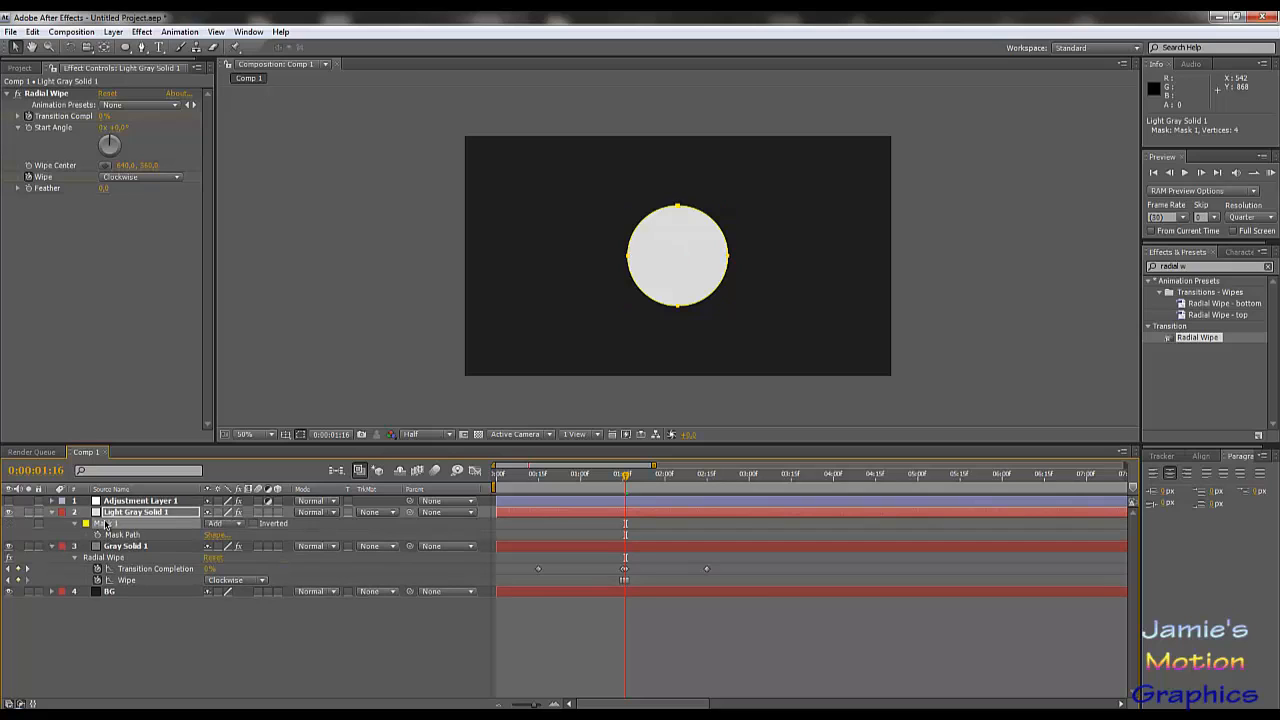
{"action": "key", "text": "ctrl+d"}
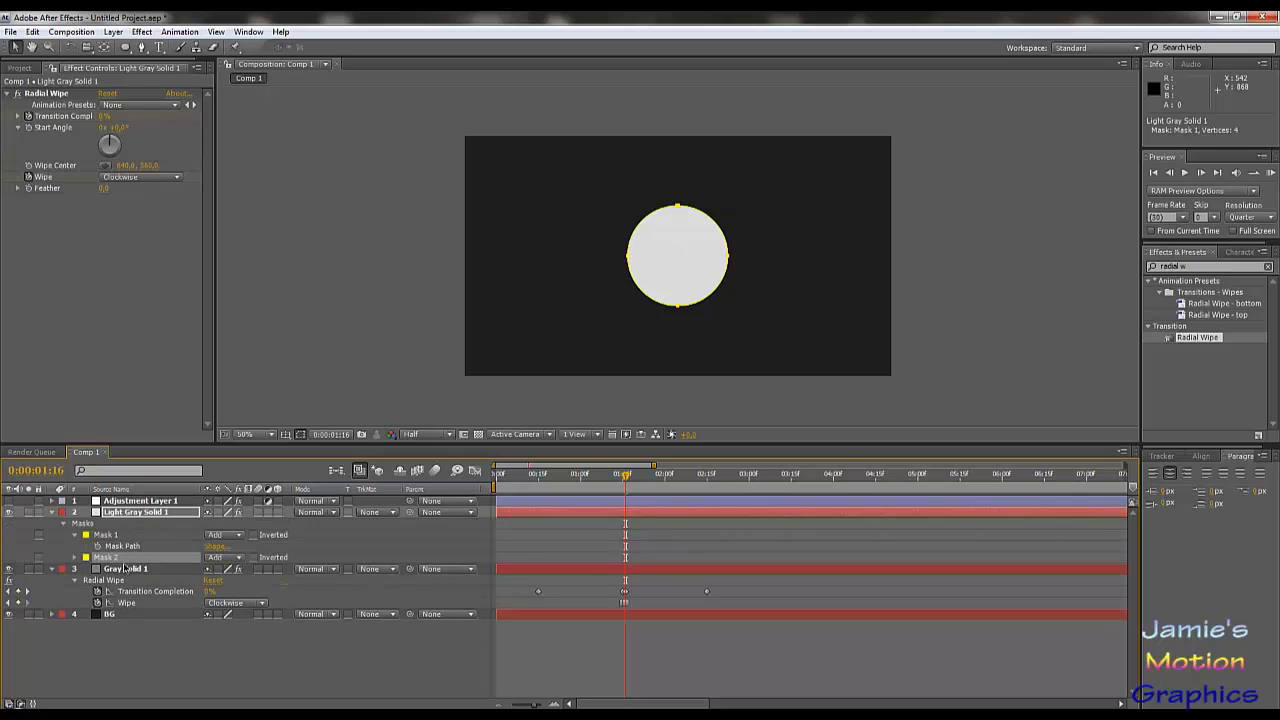
{"action": "left_click", "coordinate": [74, 558]}
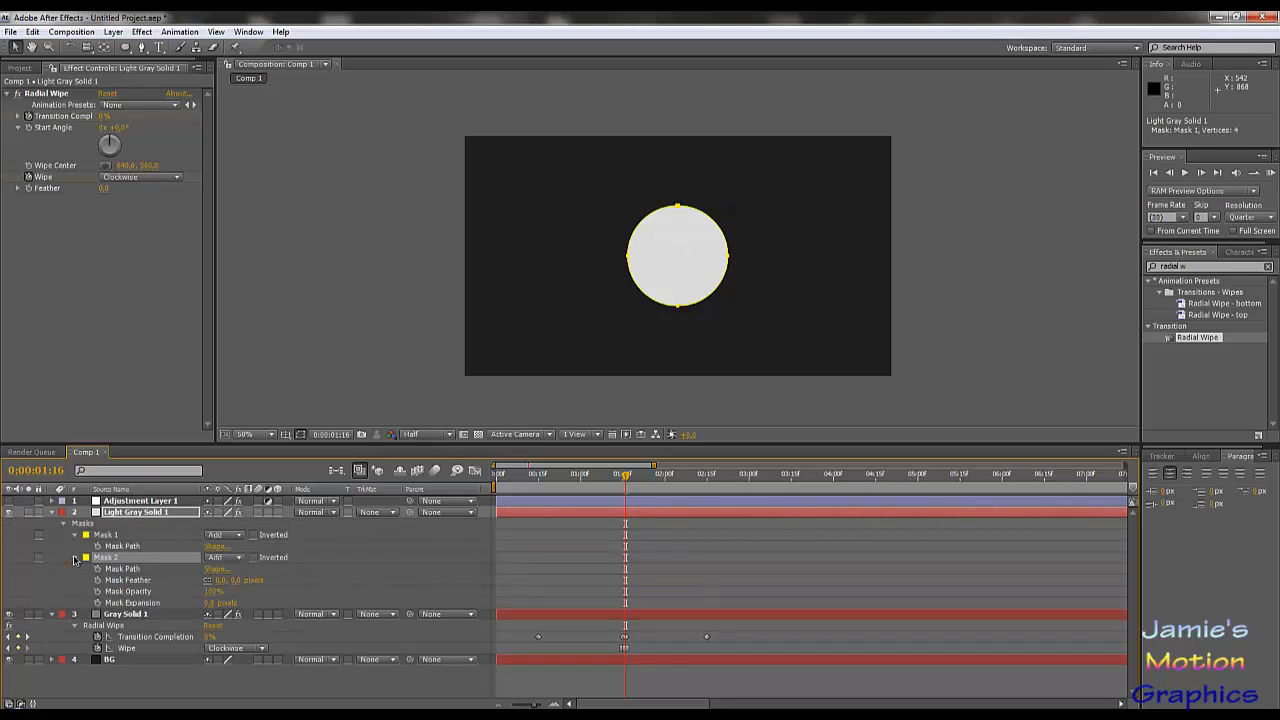
{"action": "left_click", "coordinate": [205, 603]}
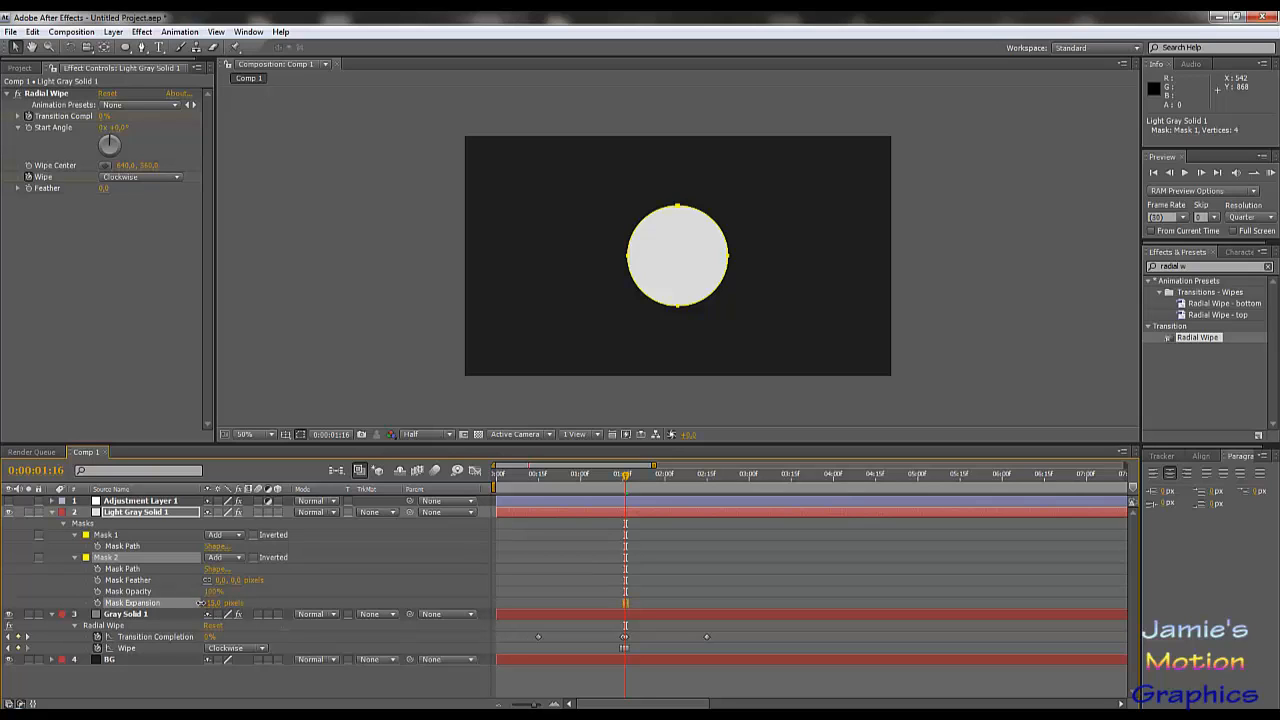
{"action": "left_click", "coordinate": [228, 558]}
{"action": "left_click", "coordinate": [232, 572]}
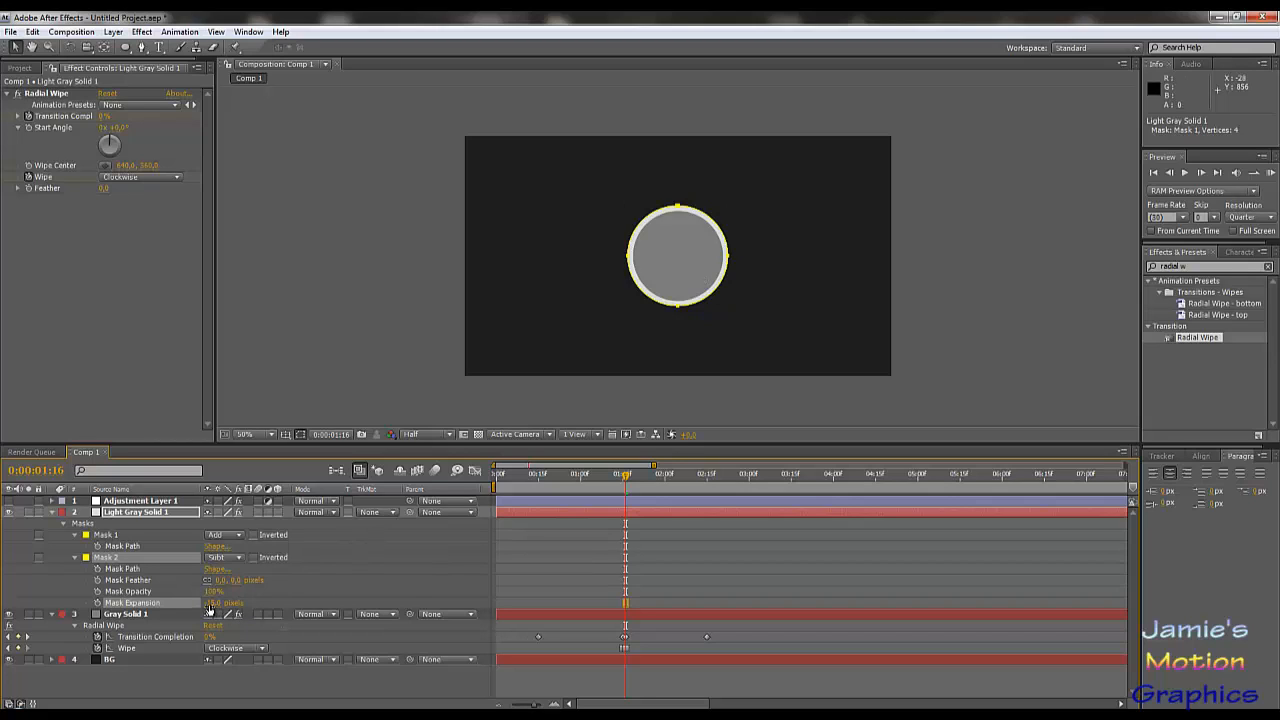
Set Mask 2's expansion to 18 px and Mask 1's to about 28 px on Light Gray Solid 1, then show its keyframed properties.
{"action": "left_click_drag", "start_coordinate": [211, 606], "coordinate": [236, 603]}
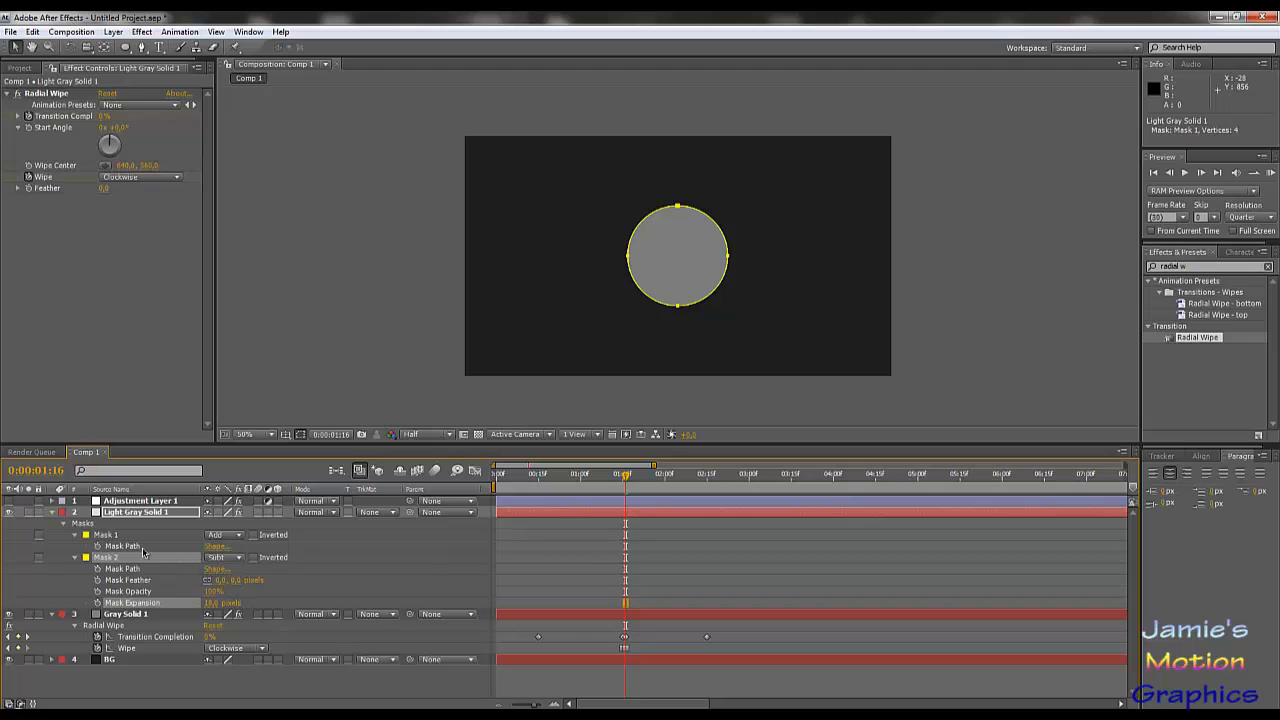
{"action": "left_click", "coordinate": [75, 535]}
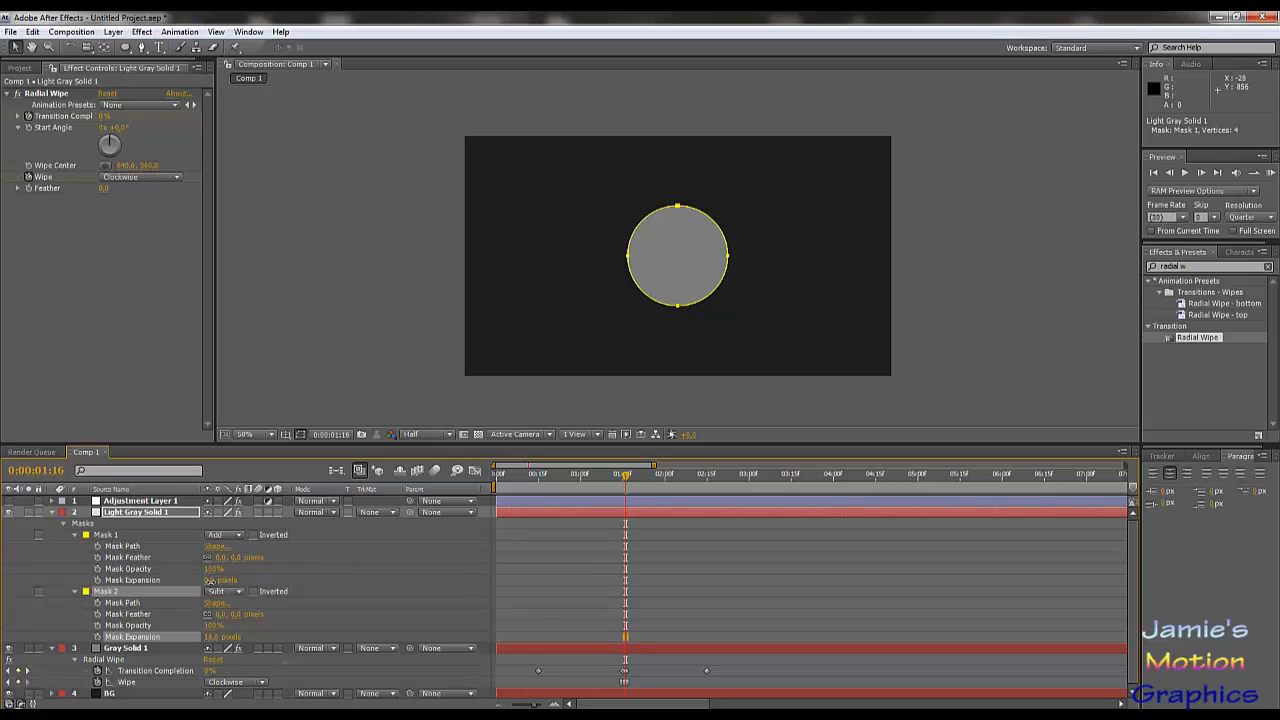
{"action": "left_click_drag", "start_coordinate": [209, 580], "coordinate": [242, 591]}
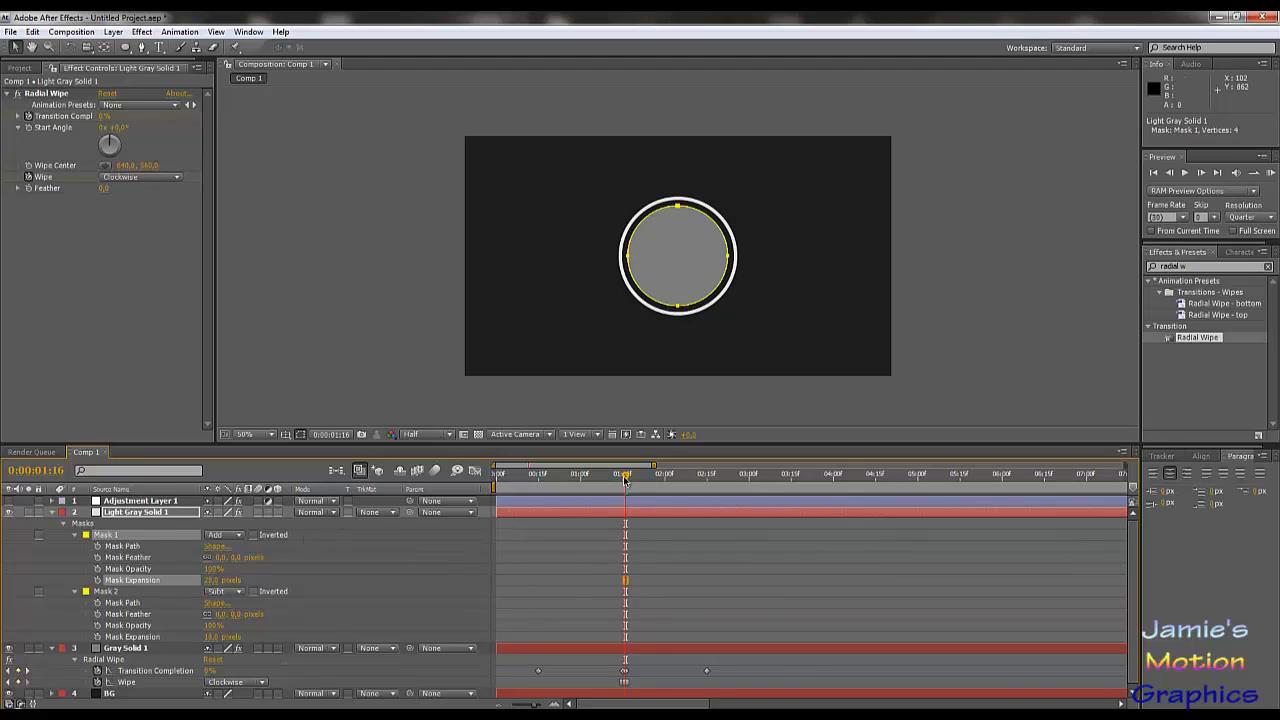
{"action": "left_click_drag", "start_coordinate": [624, 481], "coordinate": [623, 511]}
{"action": "key", "text": "u"}
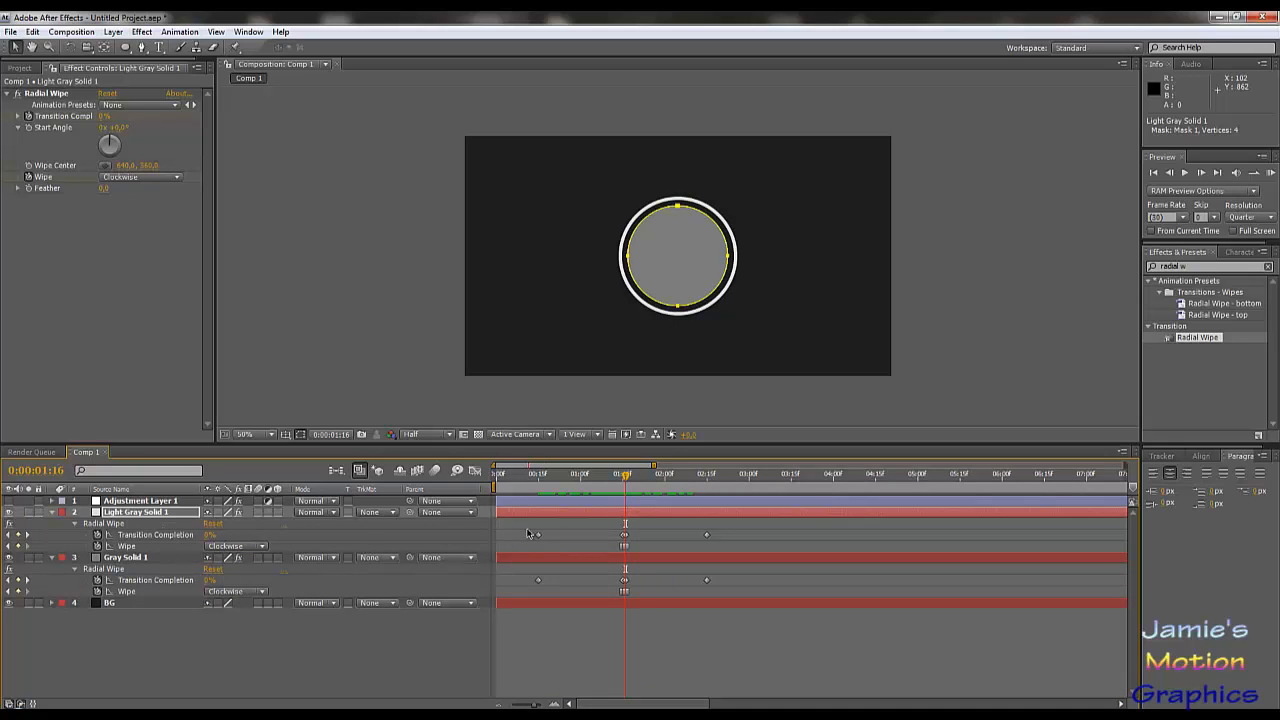
{"action": "left_click_drag", "start_coordinate": [528, 533], "coordinate": [730, 542]}
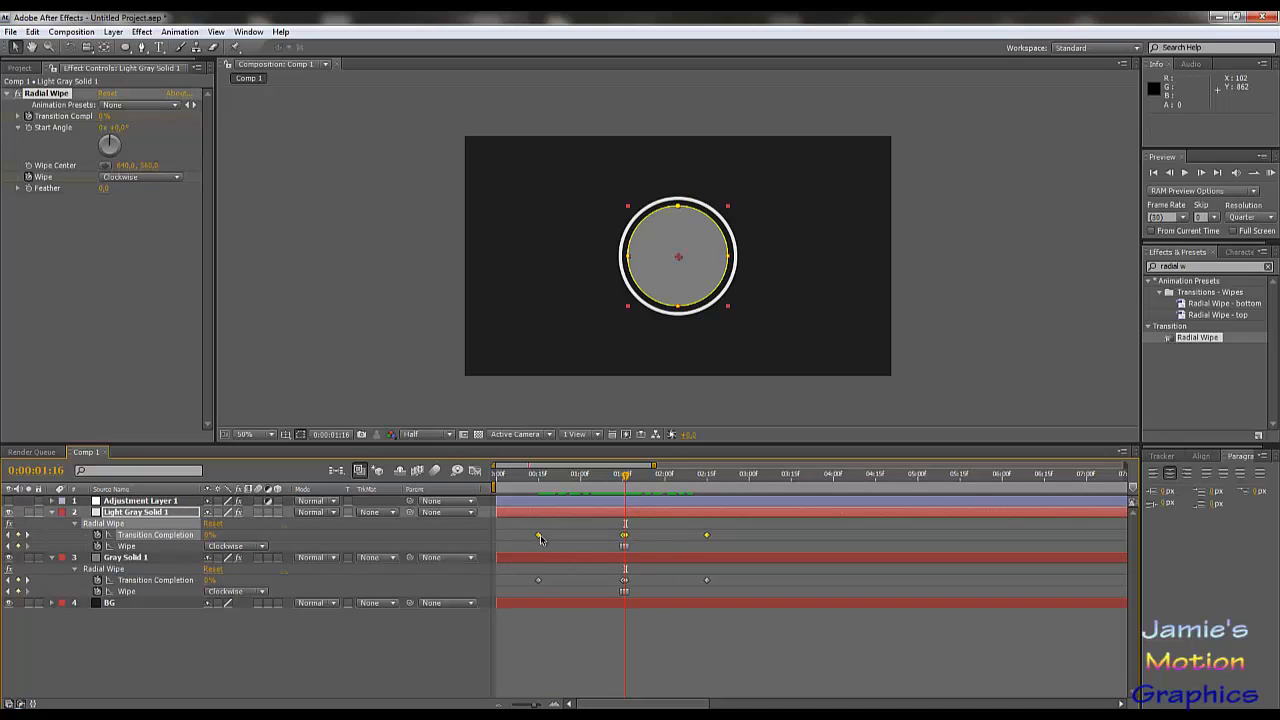
{"action": "left_click_drag", "start_coordinate": [540, 539], "coordinate": [603, 546]}
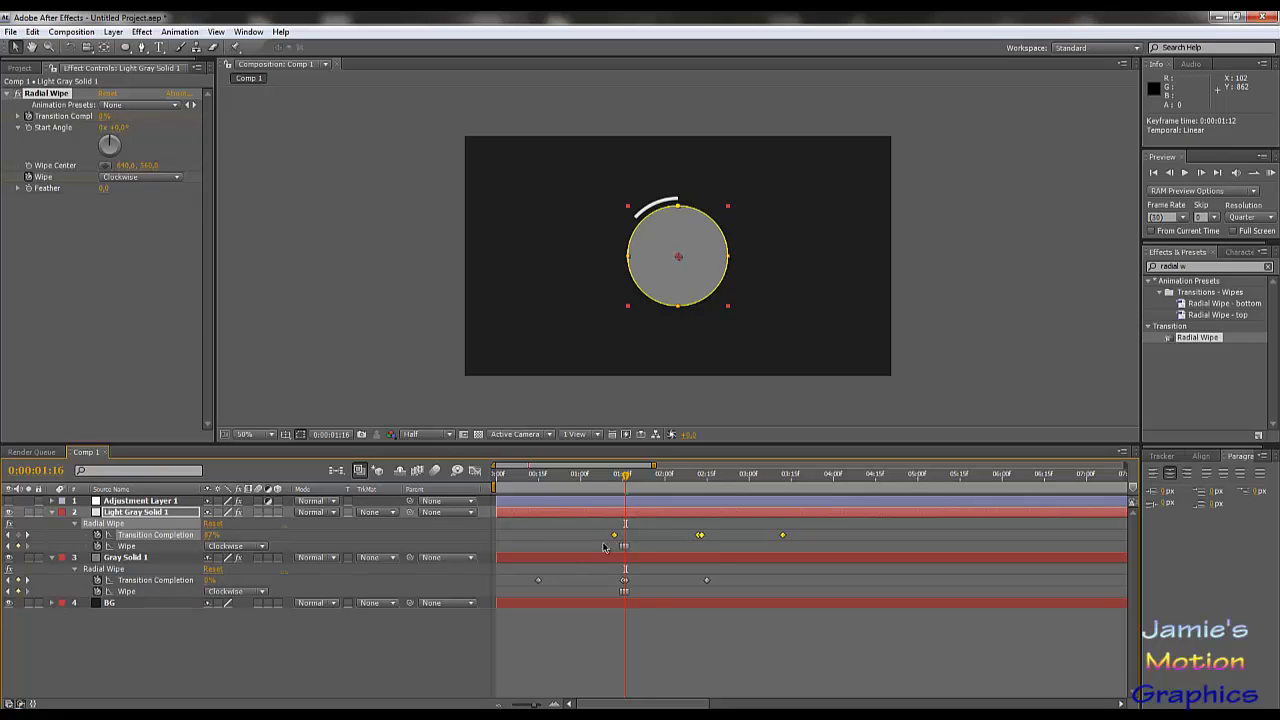
{"action": "key", "text": "ctrl+z"}
Shift all Radial Wipe keyframes of Light Gray Solid 1 so the first lands at 0:00:01:16, and preview the wipe-in.
{"action": "left_click_drag", "start_coordinate": [524, 517], "coordinate": [724, 550]}
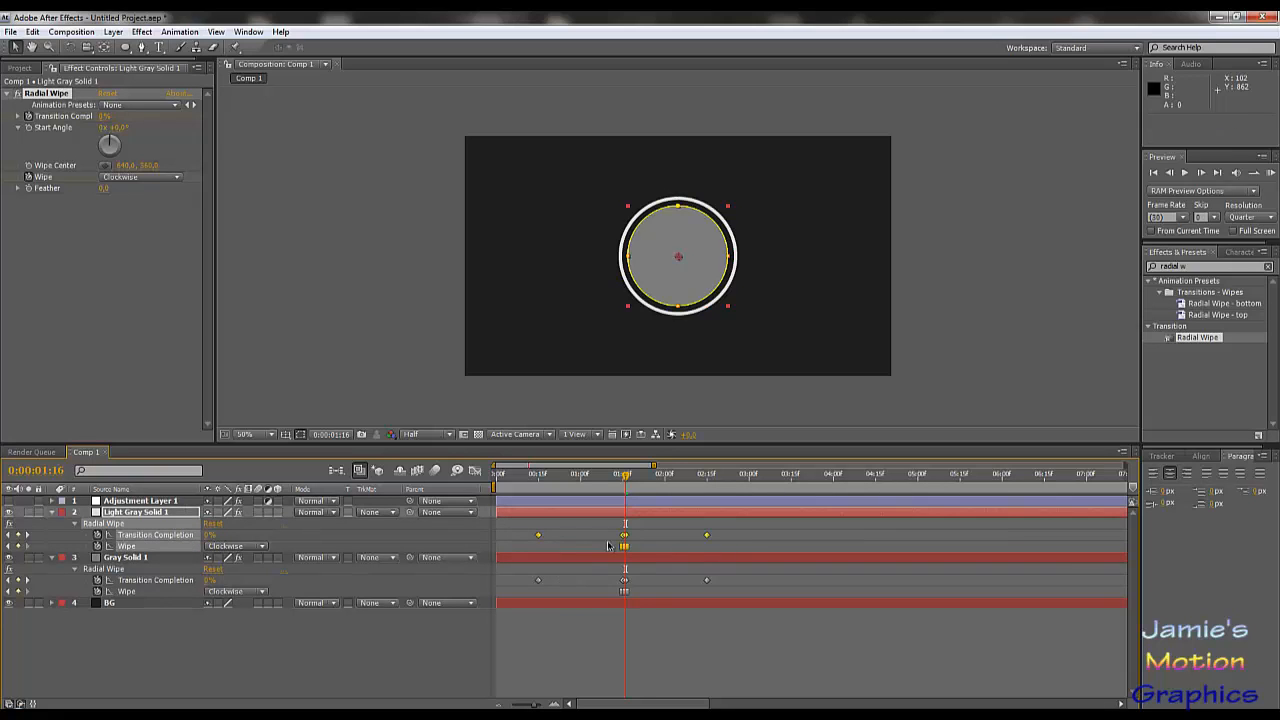
{"action": "left_click_drag", "start_coordinate": [538, 538], "coordinate": [626, 547]}
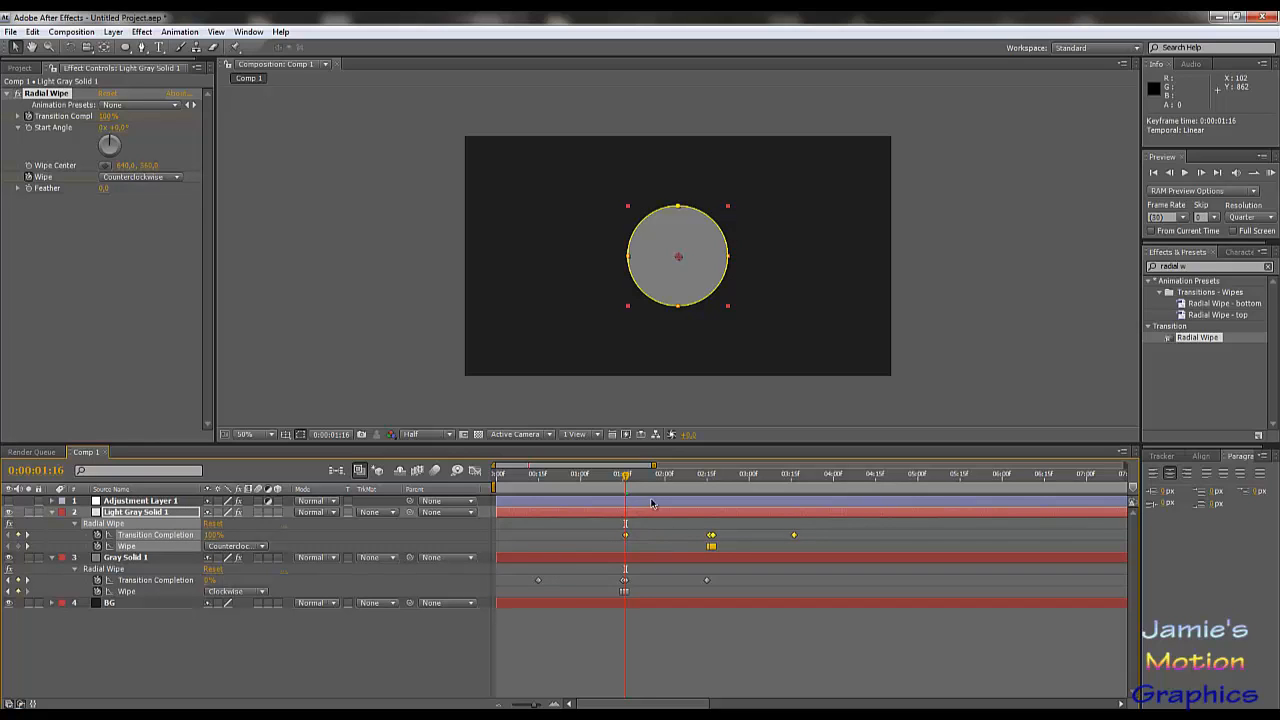
{"action": "left_click_drag", "start_coordinate": [628, 483], "coordinate": [707, 500]}
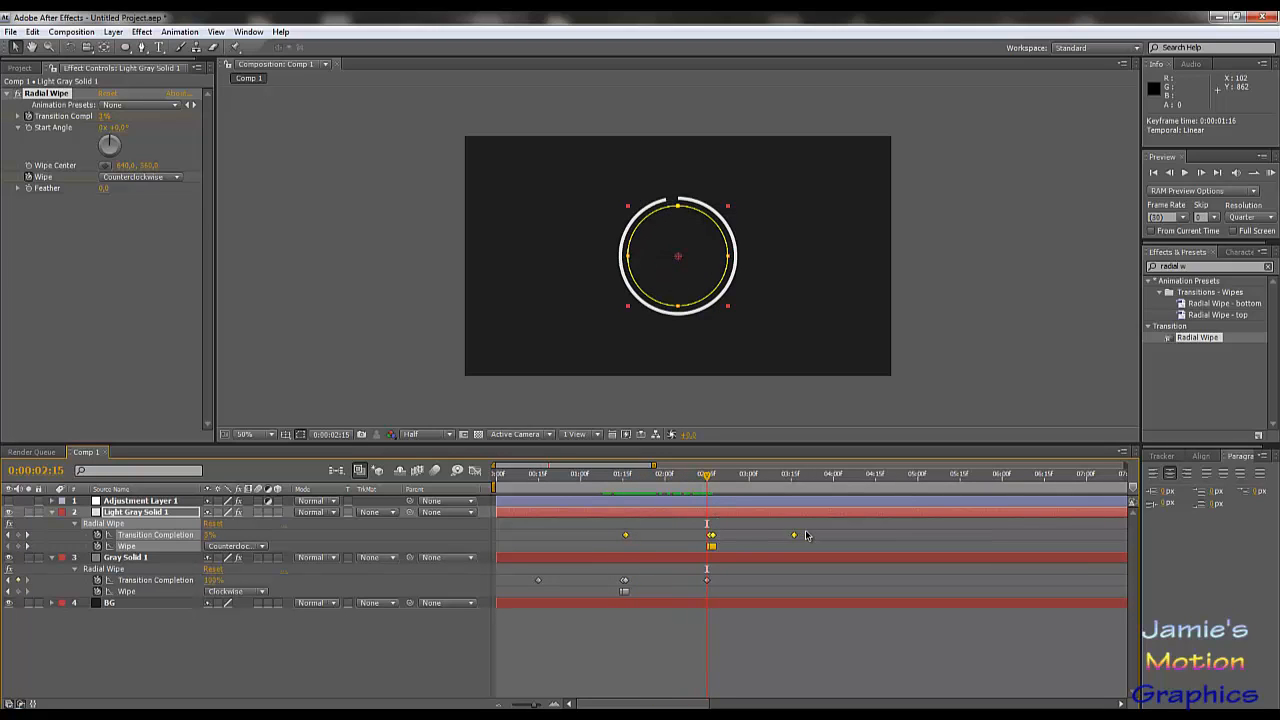
Move Light Gray Solid 1's middle and final wipe keyframes one frame earlier, aligning them with 0:00:02:15 and 0:00:03:15.
{"action": "left_click", "coordinate": [711, 546]}
{"action": "left_click_drag", "start_coordinate": [711, 549], "coordinate": [707, 548]}
{"action": "left_click", "coordinate": [799, 525]}
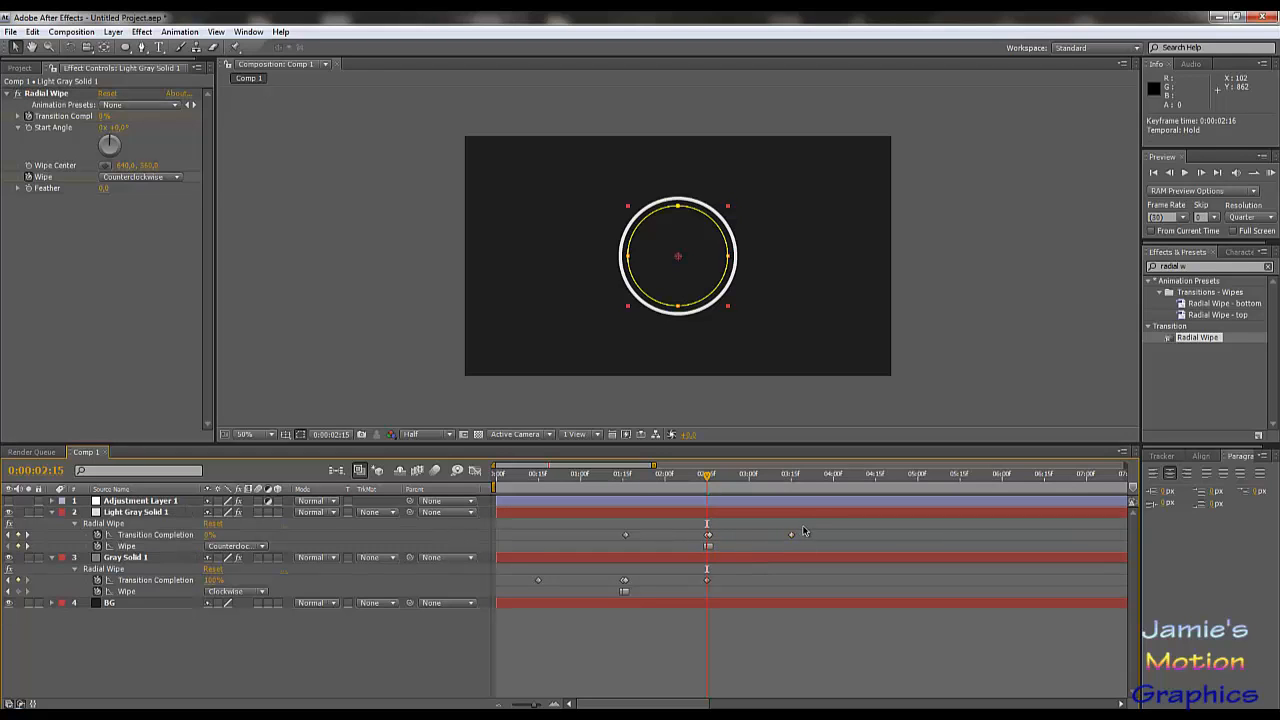
{"action": "left_click", "coordinate": [791, 488]}
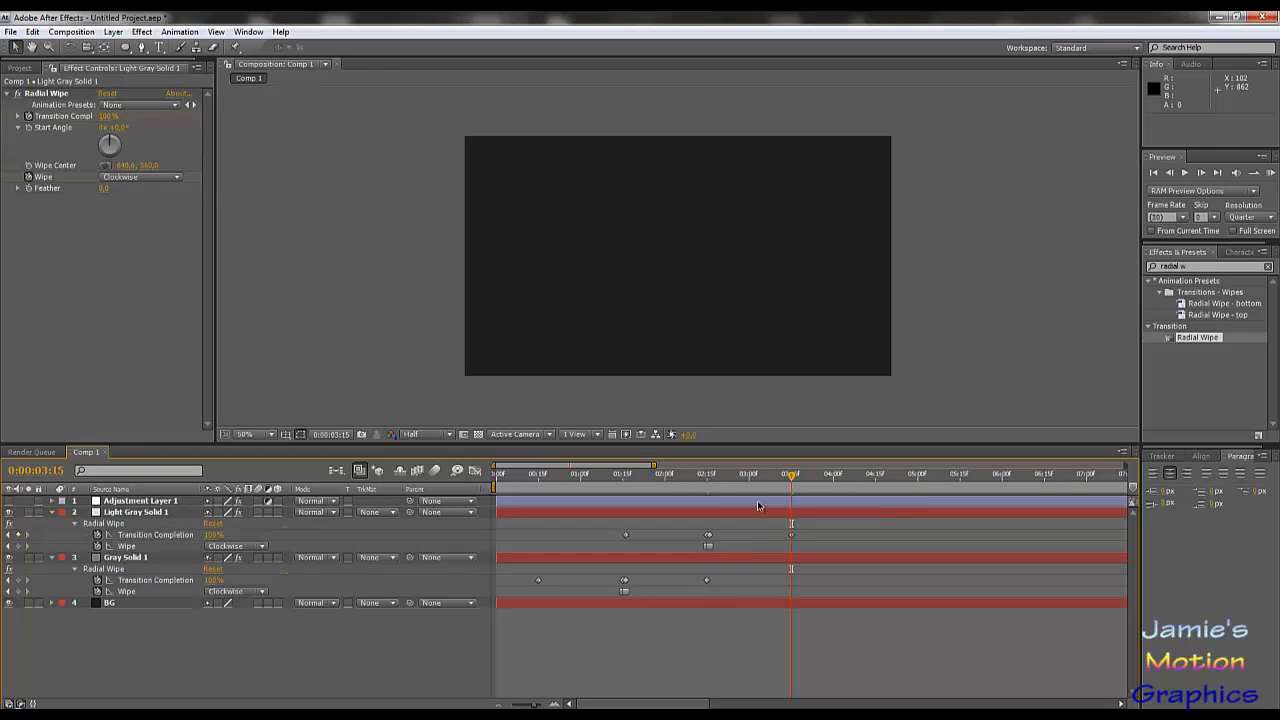
Duplicate the Light Gray Solid 1 layer with the playhead at 0:00:02:15.
{"action": "left_click", "coordinate": [707, 488]}
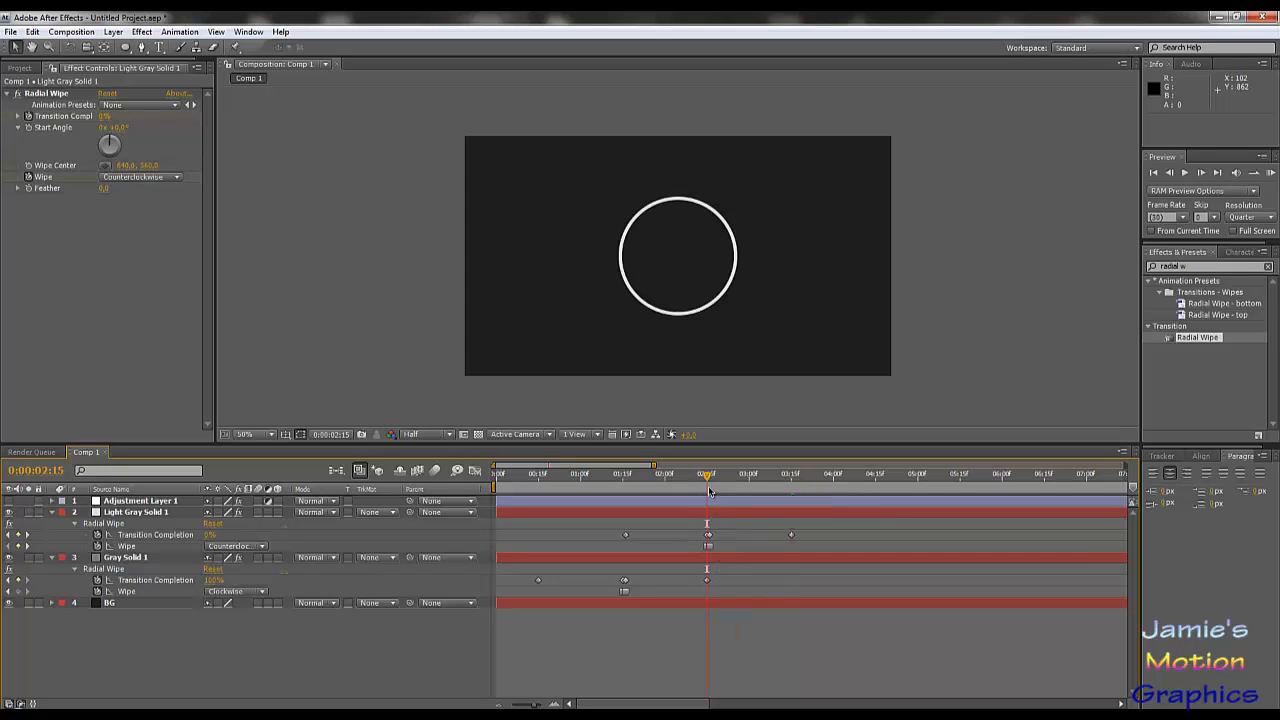
{"action": "left_click_drag", "start_coordinate": [706, 482], "coordinate": [707, 572]}
{"action": "left_click_drag", "start_coordinate": [706, 481], "coordinate": [707, 538]}
{"action": "left_click", "coordinate": [136, 513]}
{"action": "key", "text": "ctrl+d"}
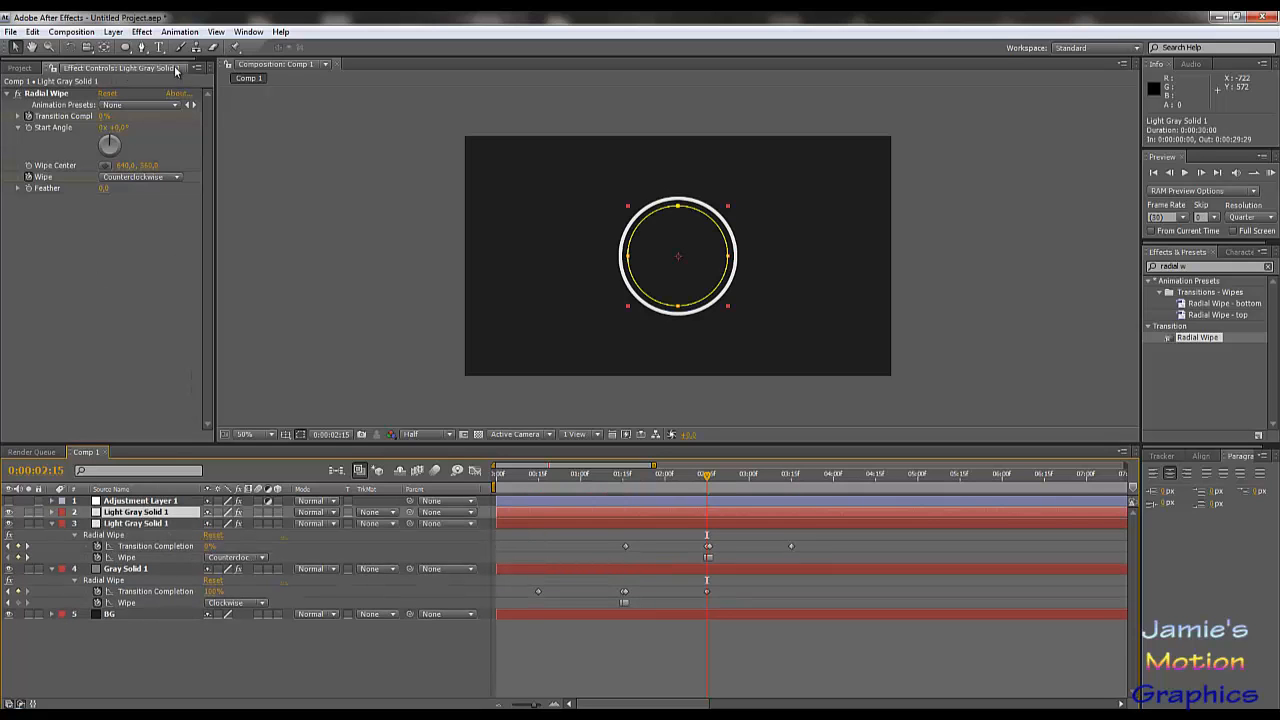
Change the duplicated layer's solid colour to dark gray 515151, creating it as a new solid.
{"action": "left_click", "coordinate": [113, 31]}
{"action": "left_click", "coordinate": [140, 62]}
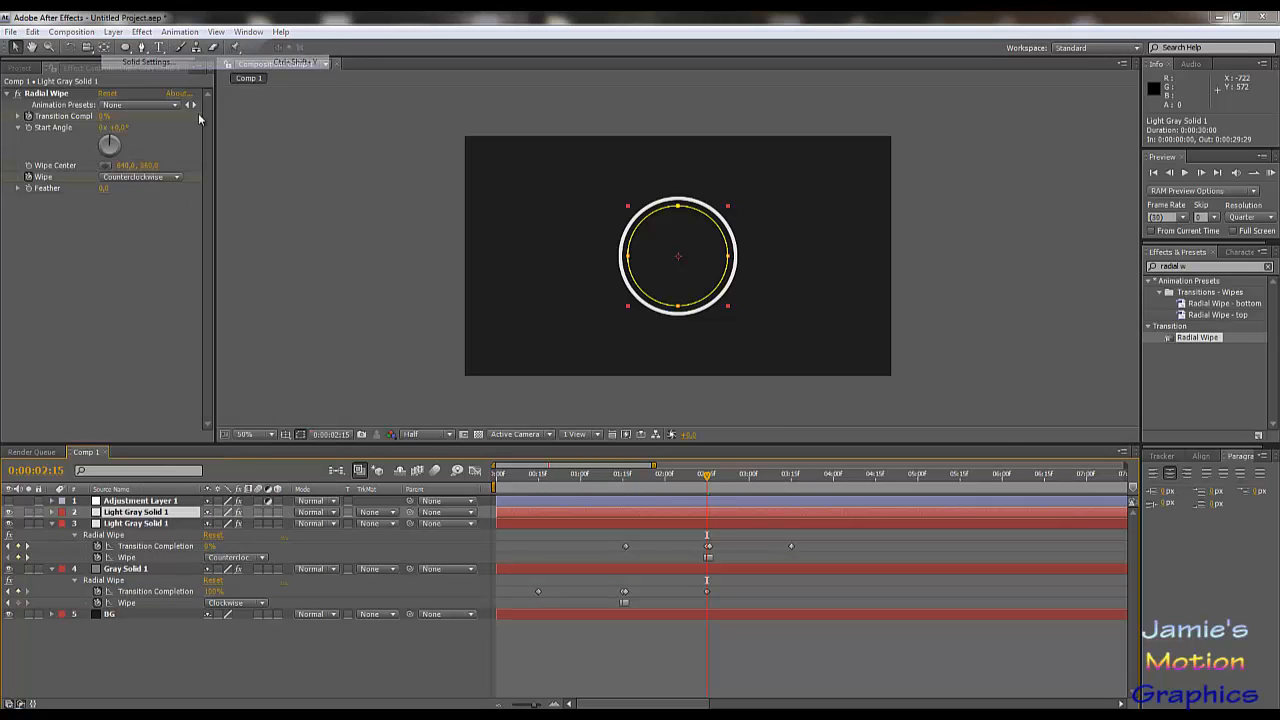
{"action": "left_click", "coordinate": [1132, 533]}
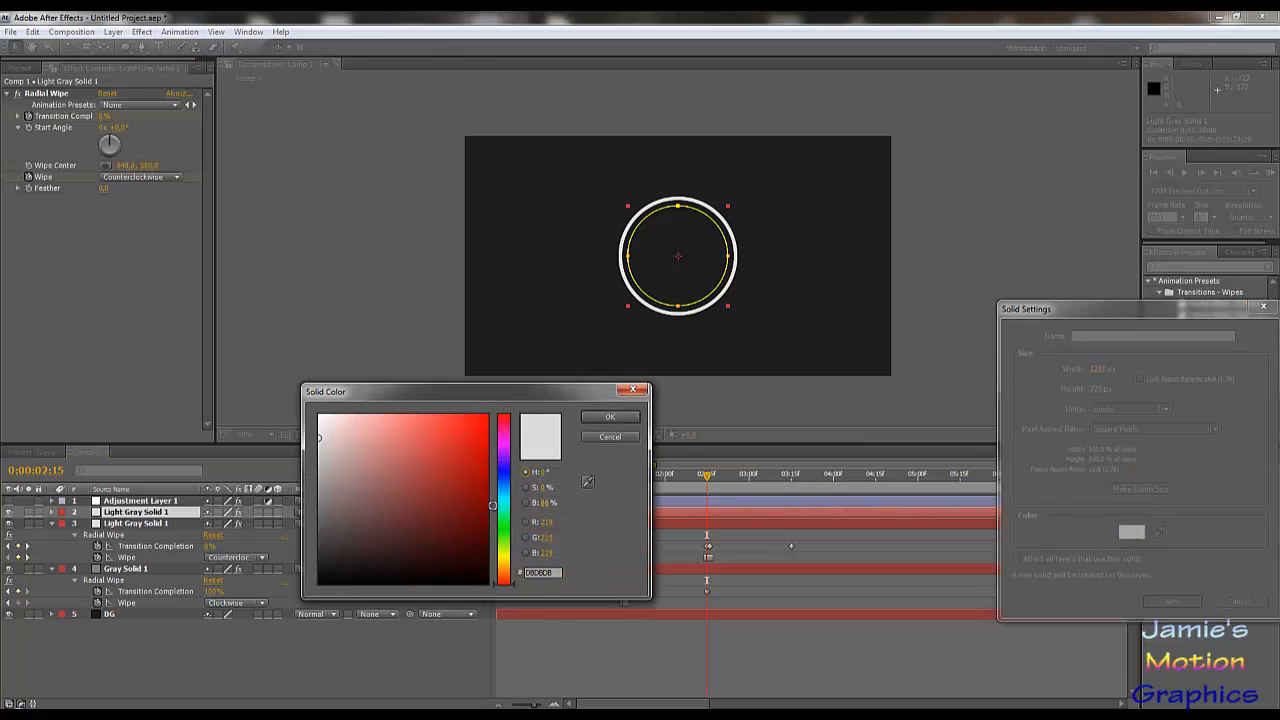
{"action": "mouse_move", "coordinate": [400, 526]}
{"action": "left_mouse_down"}
{"action": "mouse_move", "coordinate": [337, 543]}
{"action": "mouse_move", "coordinate": [318, 530]}
{"action": "left_mouse_up"}
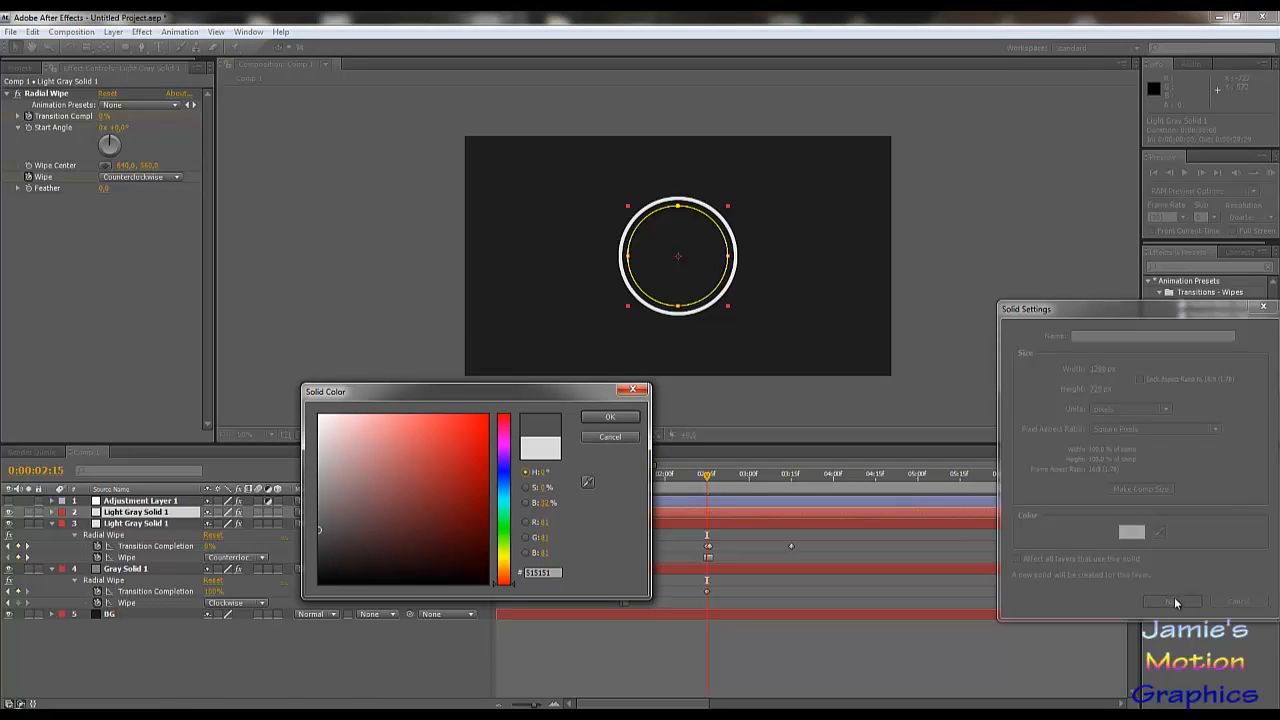
{"action": "left_click", "coordinate": [610, 417]}
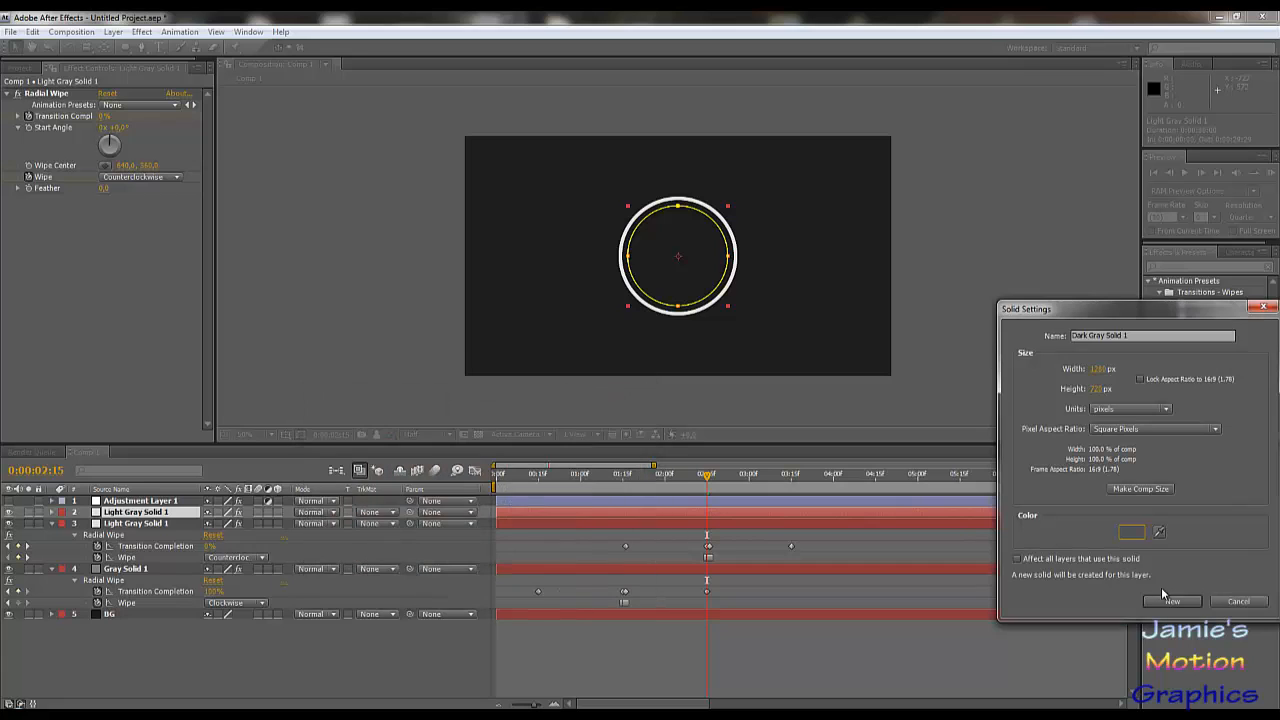
{"action": "left_click", "coordinate": [1172, 601]}
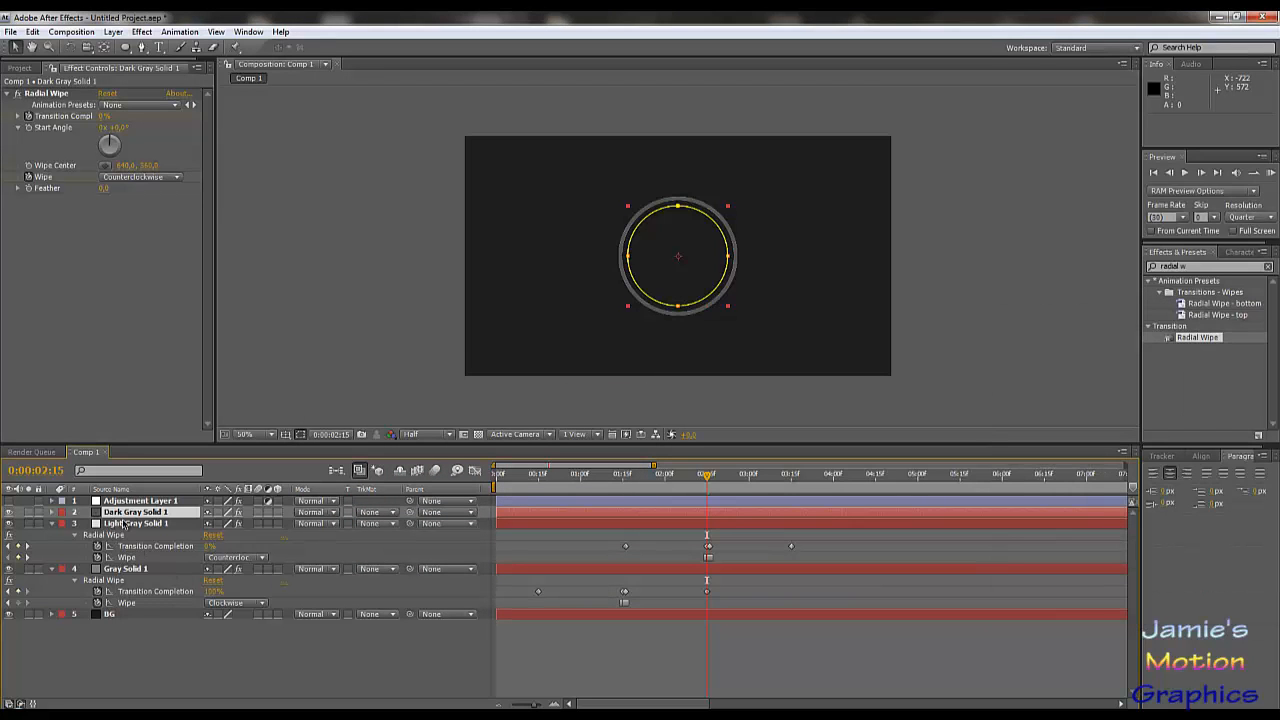
Widen the Dark Gray Solid 1 ring by setting Mask 1's expansion to 110 px and Mask 2's expansion to 53 px.
{"action": "key", "text": "u"}
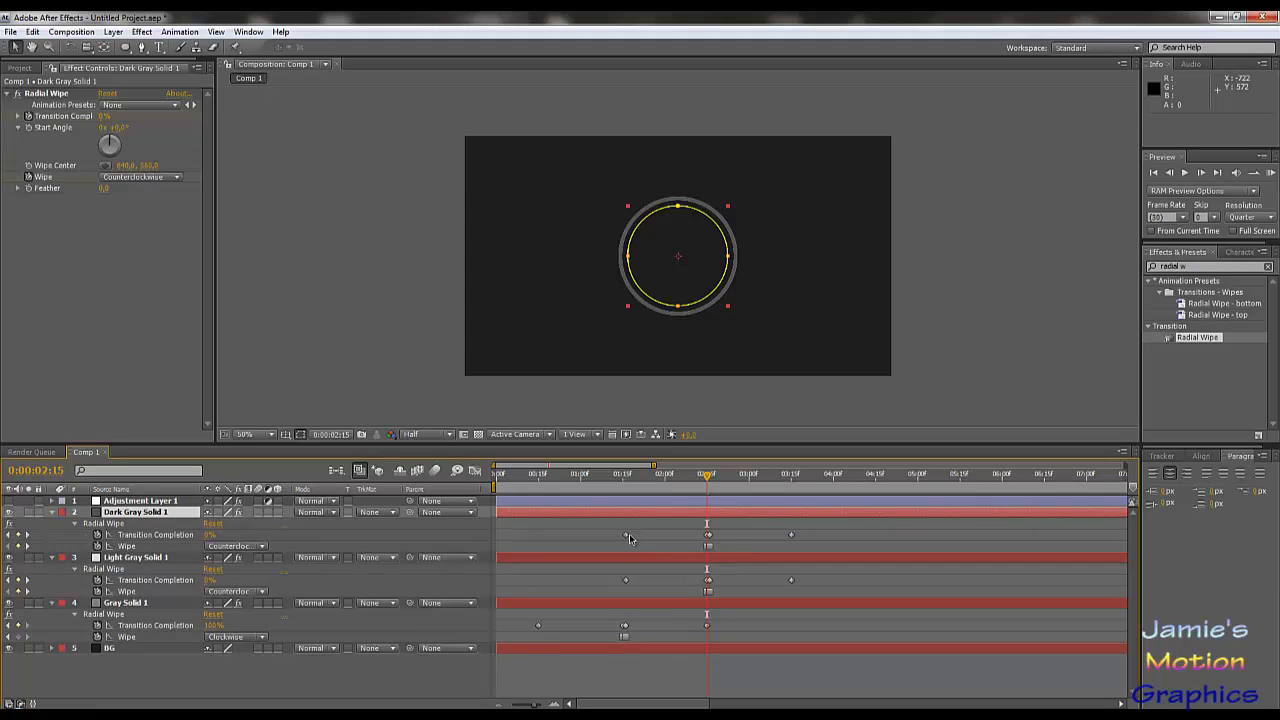
{"action": "key", "text": "m"}
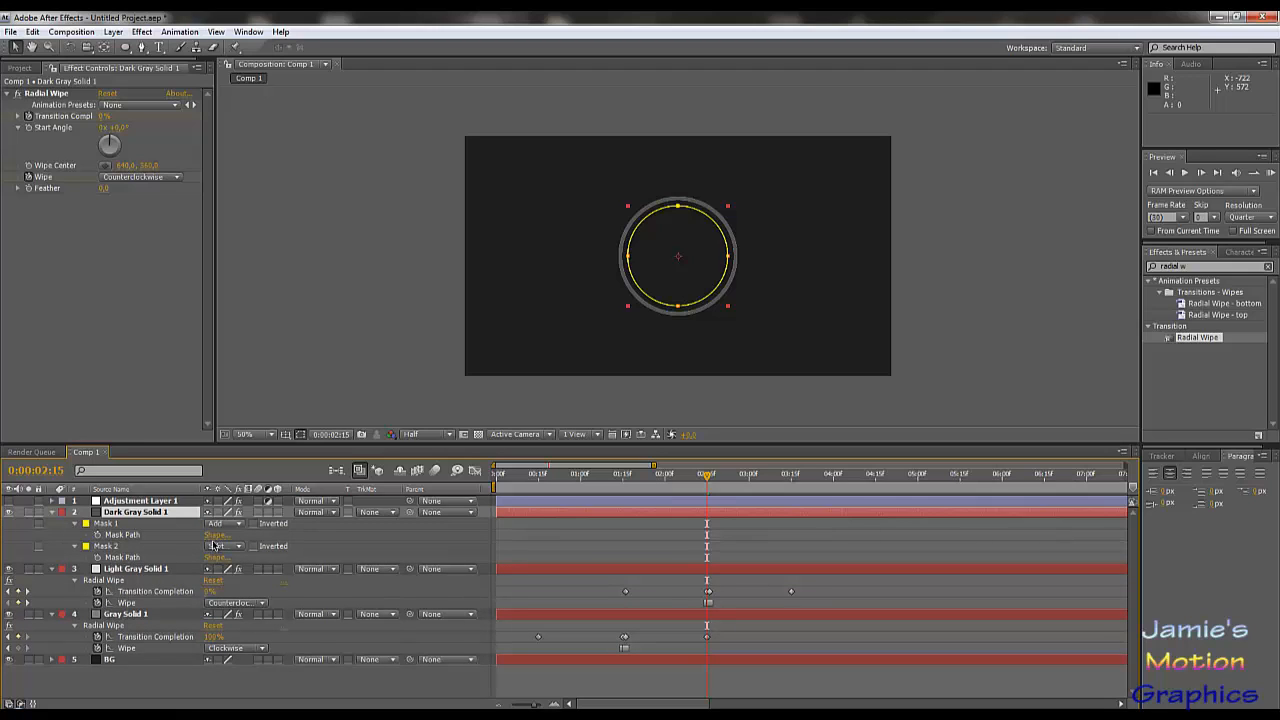
{"action": "left_click", "coordinate": [74, 524]}
{"action": "left_click", "coordinate": [74, 524]}
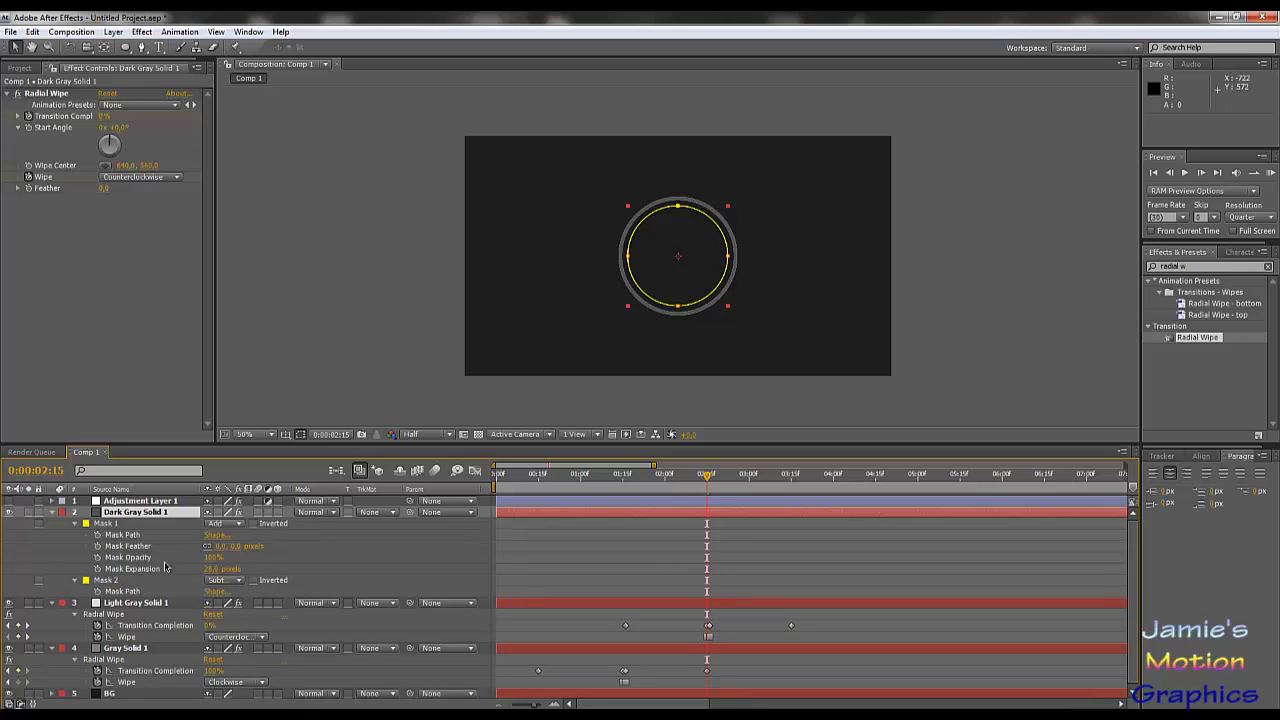
{"action": "mouse_move", "coordinate": [208, 568]}
{"action": "left_mouse_down"}
{"action": "mouse_move", "coordinate": [305, 573]}
{"action": "mouse_move", "coordinate": [265, 579]}
{"action": "left_mouse_up"}
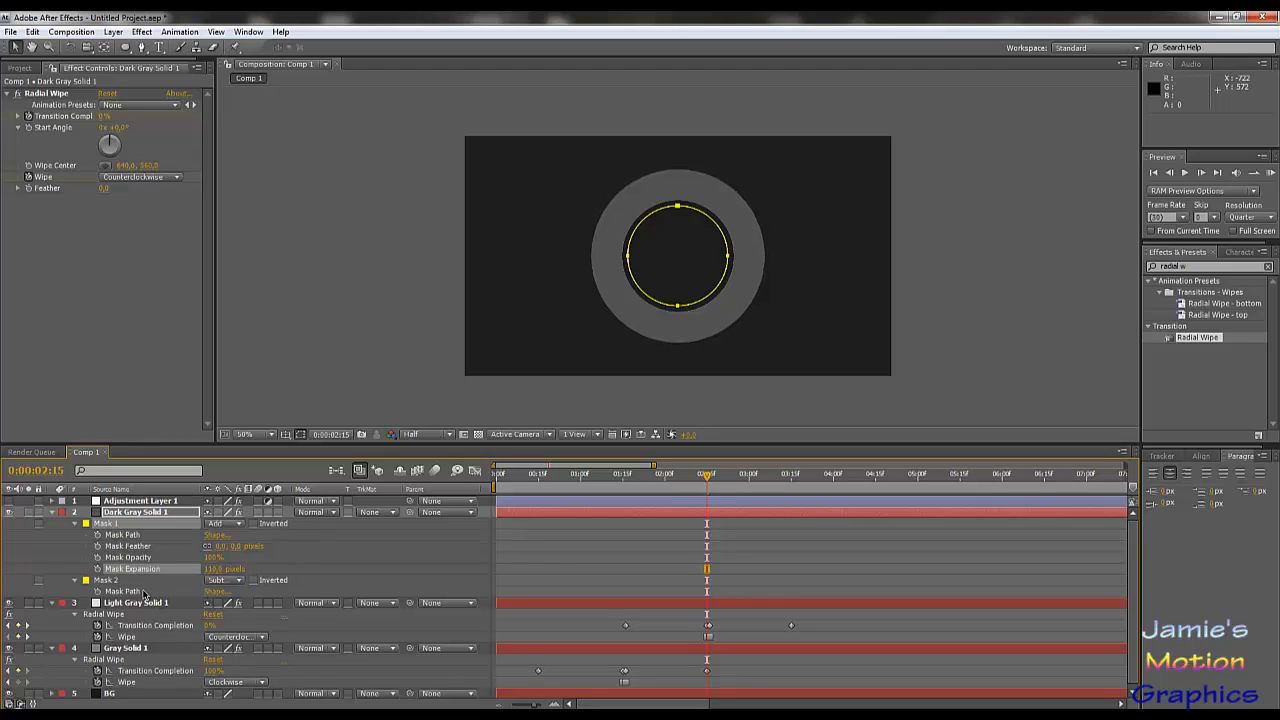
{"action": "left_click", "coordinate": [75, 580]}
{"action": "left_click", "coordinate": [75, 580]}
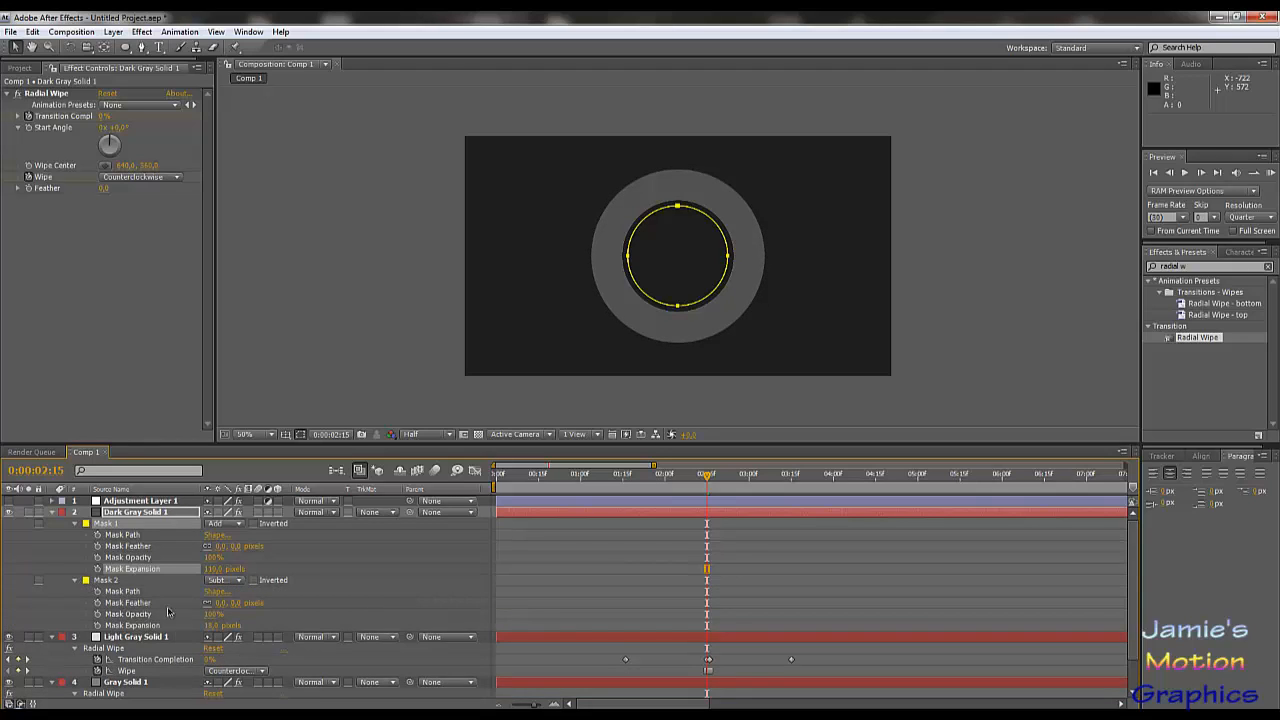
{"action": "left_click_drag", "start_coordinate": [212, 626], "coordinate": [251, 643]}
{"action": "scroll", "coordinate": [707, 586], "scroll_direction": "down", "scroll_amount": 1}
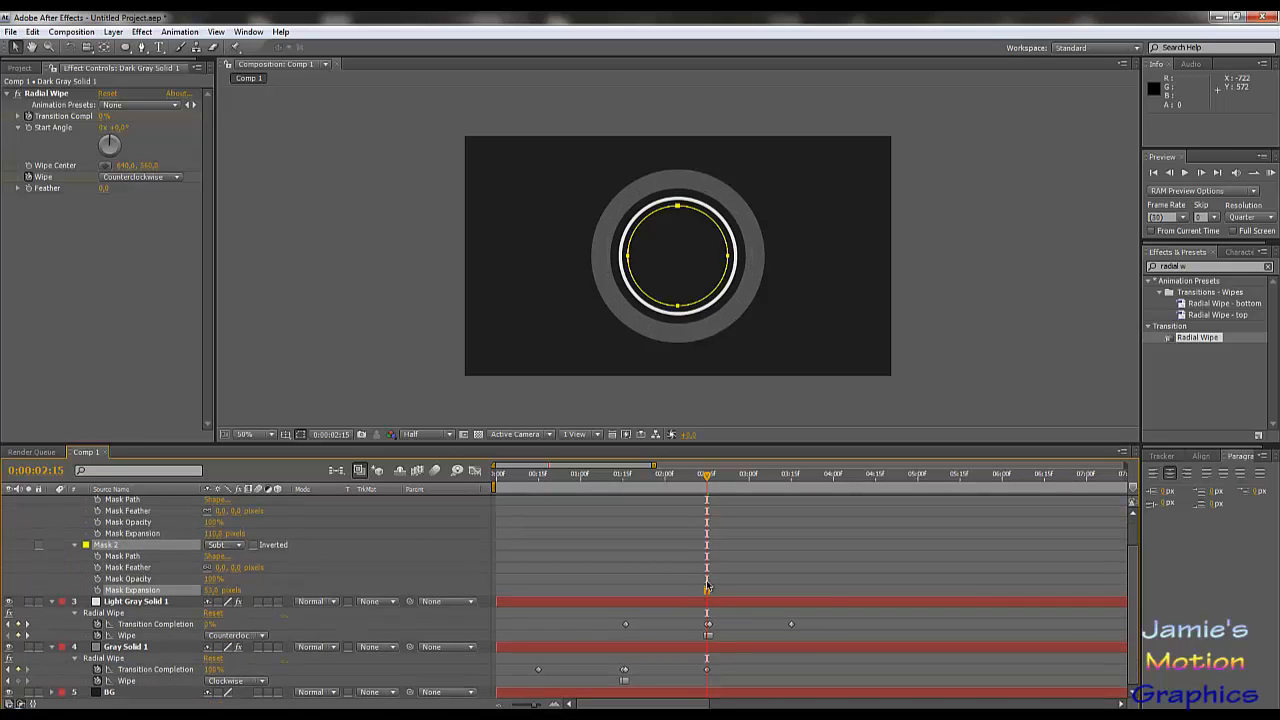
Shift all Radial Wipe keyframes of Dark Gray Solid 1 so the first sits at 0:00:02:16, and scrub through to preview them.
{"action": "left_click_drag", "start_coordinate": [707, 477], "coordinate": [709, 479]}
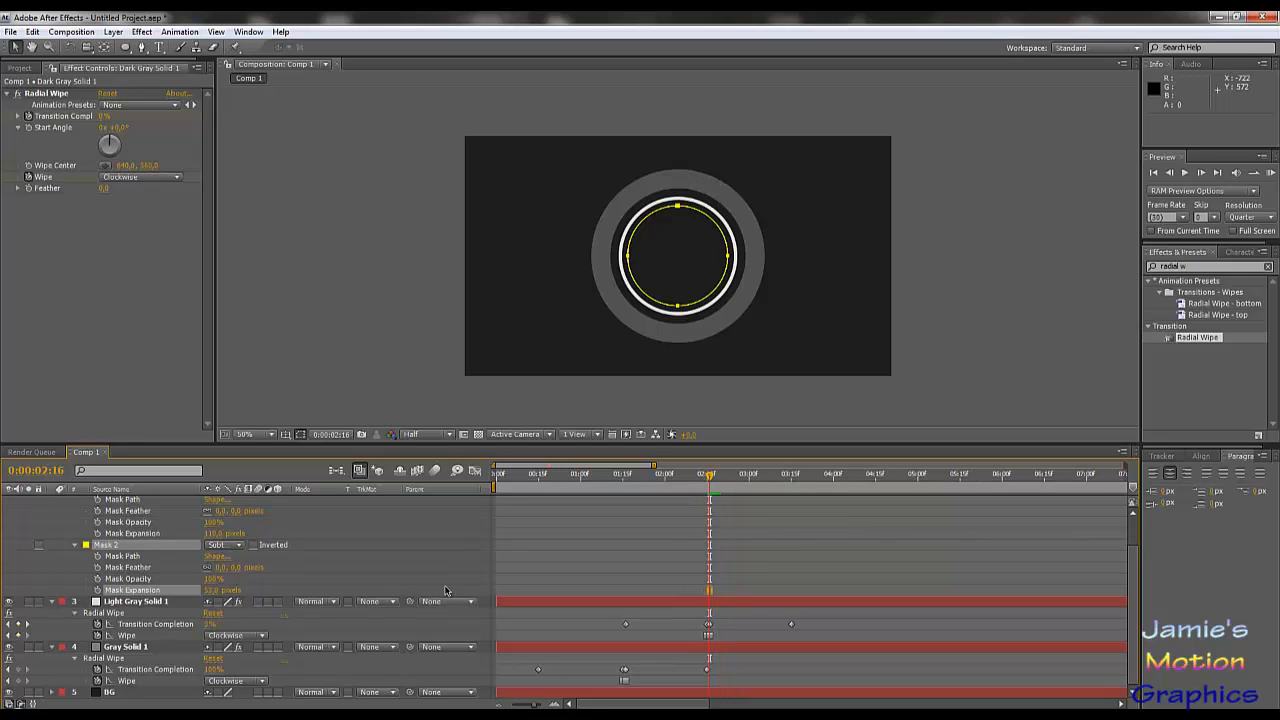
{"action": "key", "text": "u"}
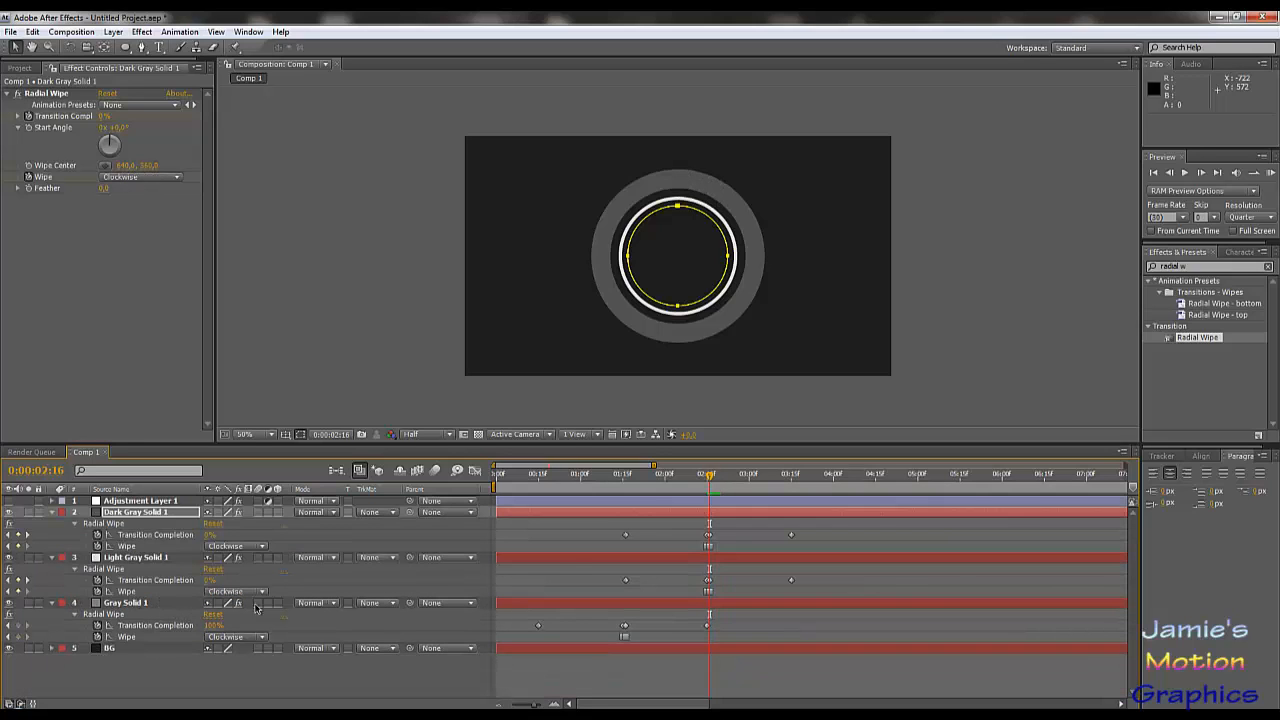
{"action": "left_click_drag", "start_coordinate": [612, 531], "coordinate": [822, 553]}
{"action": "left_click_drag", "start_coordinate": [628, 534], "coordinate": [711, 550]}
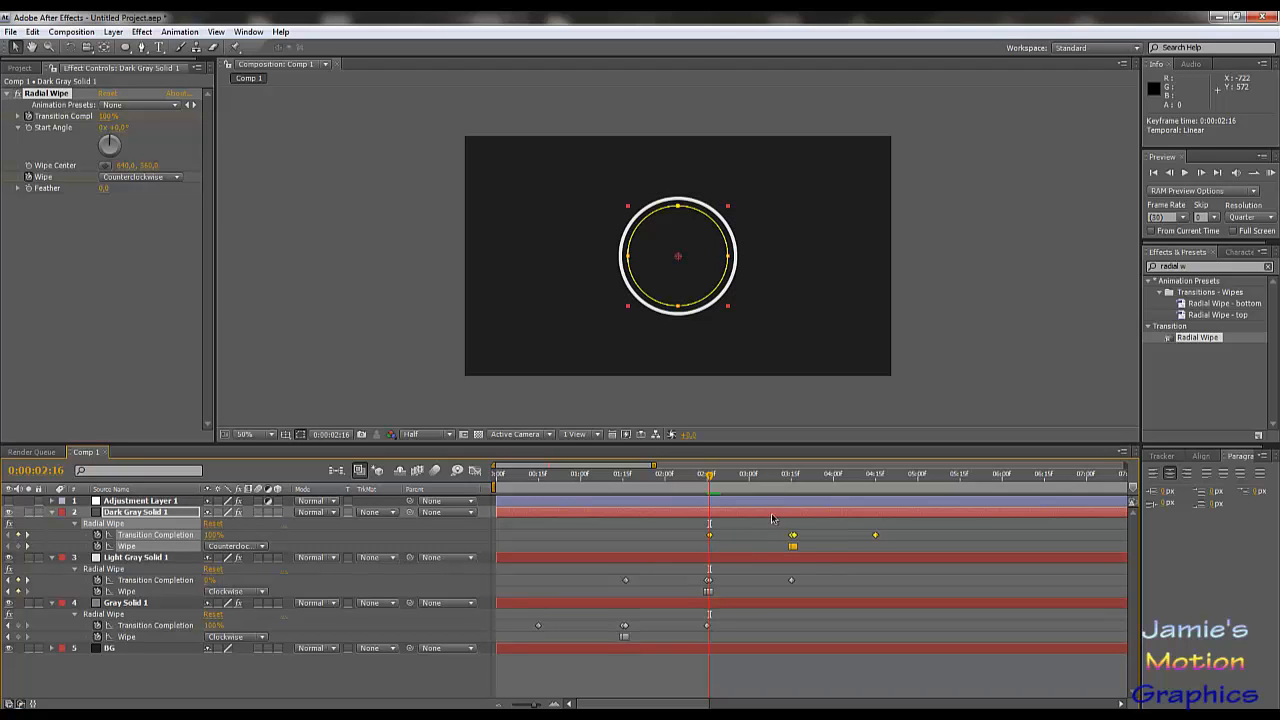
{"action": "left_click_drag", "start_coordinate": [787, 479], "coordinate": [792, 484]}
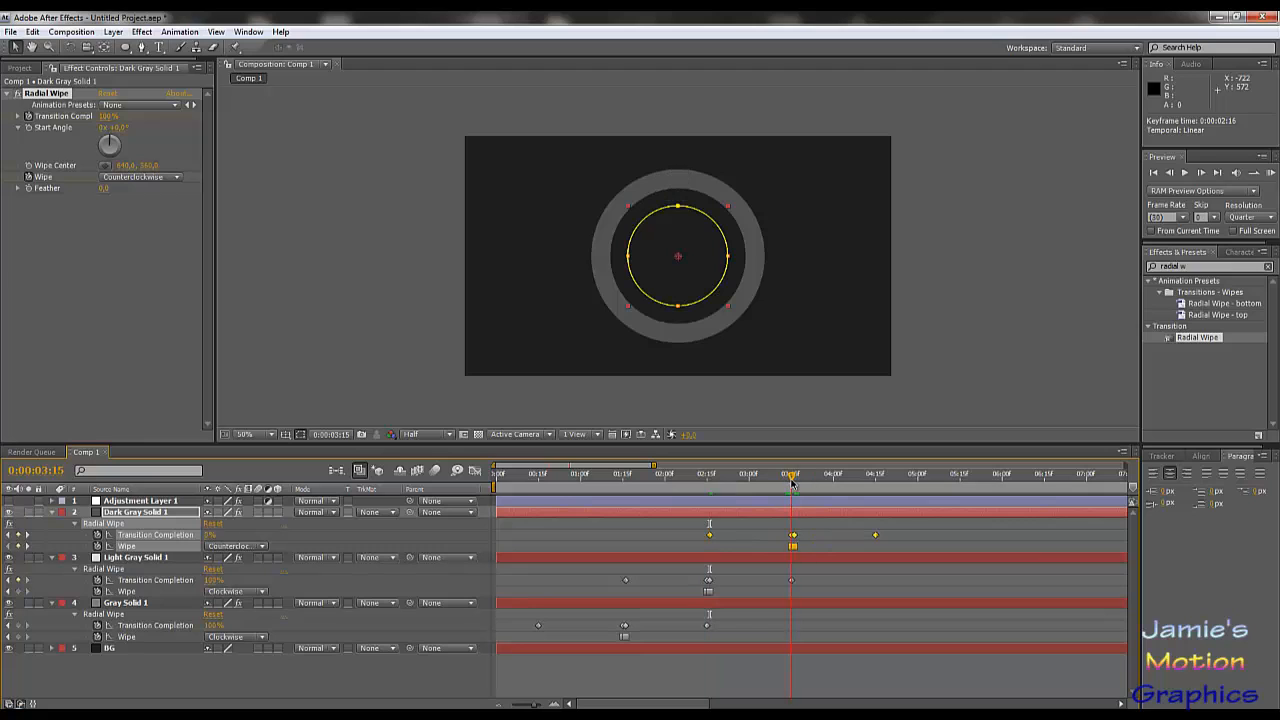
{"action": "left_click_drag", "start_coordinate": [698, 486], "coordinate": [794, 527]}
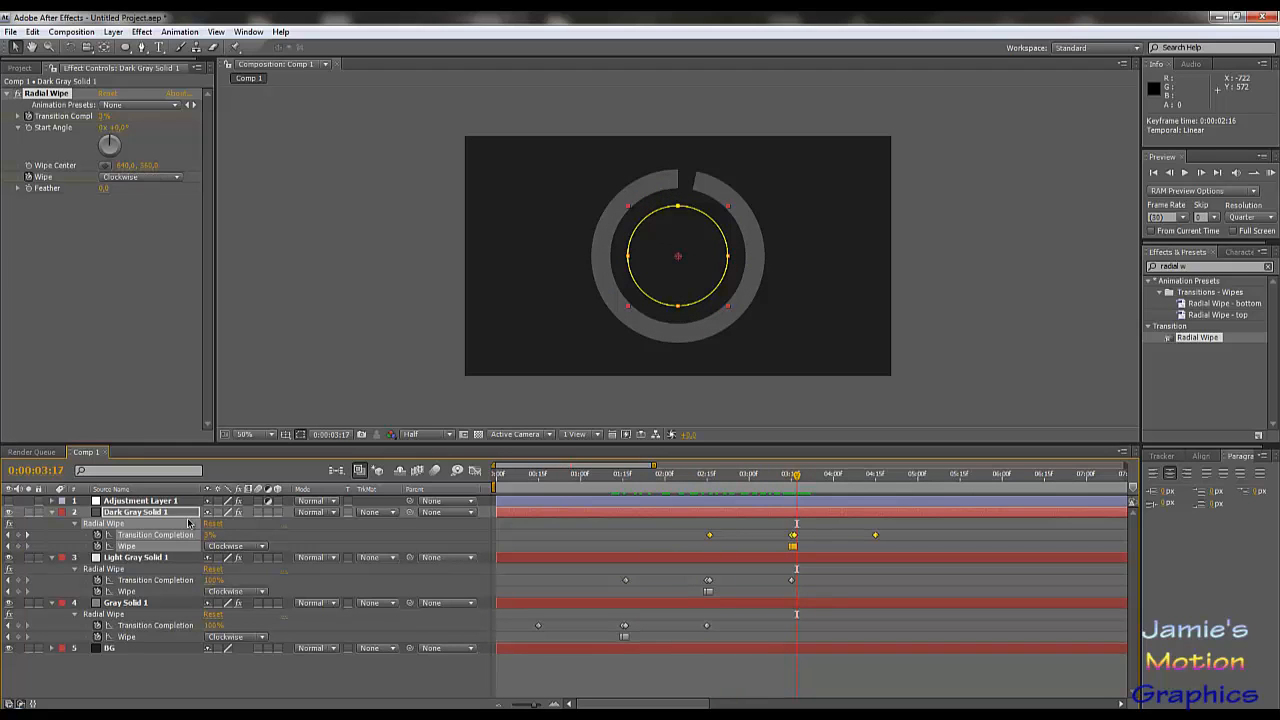
Duplicate the Dark Gray Solid 1 layer with the playhead at 0:00:02:16.
{"action": "left_click", "coordinate": [721, 486]}
{"action": "mouse_move", "coordinate": [712, 484]}
{"action": "left_mouse_down"}
{"action": "mouse_move", "coordinate": [625, 488]}
{"action": "mouse_move", "coordinate": [709, 490]}
{"action": "left_mouse_up"}
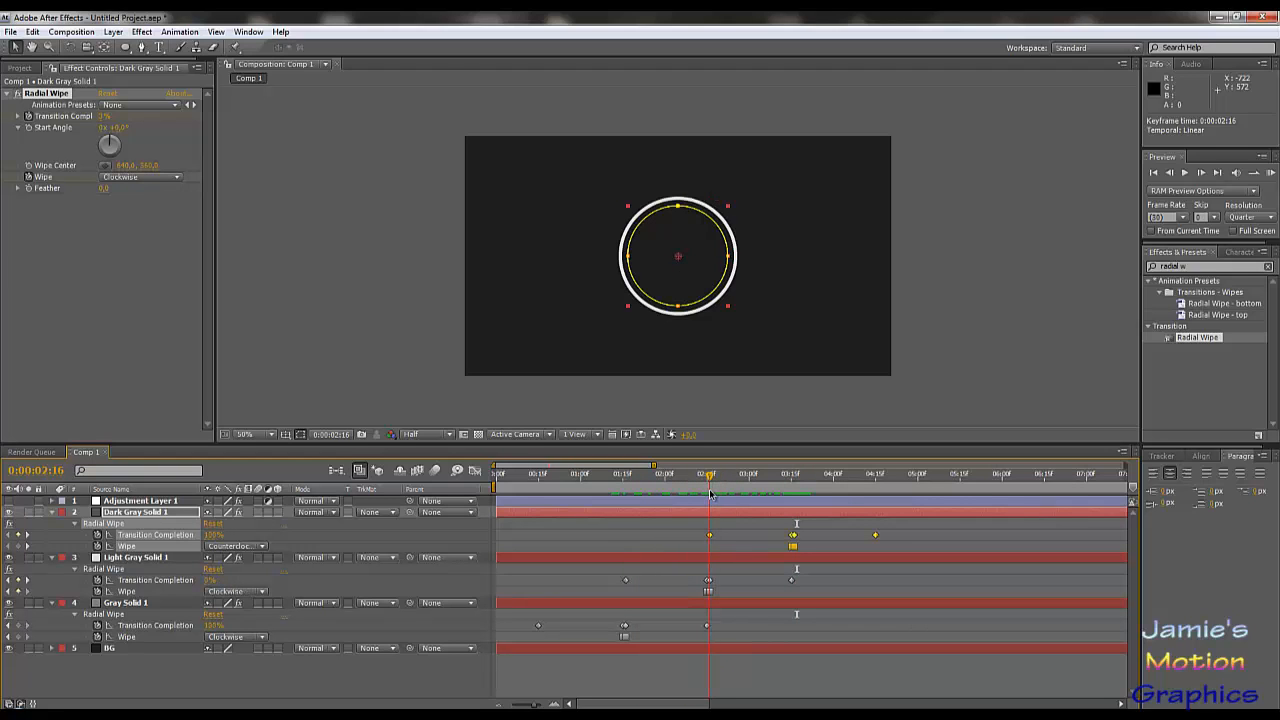
{"action": "left_click", "coordinate": [167, 512]}
{"action": "key", "text": "ctrl+d"}
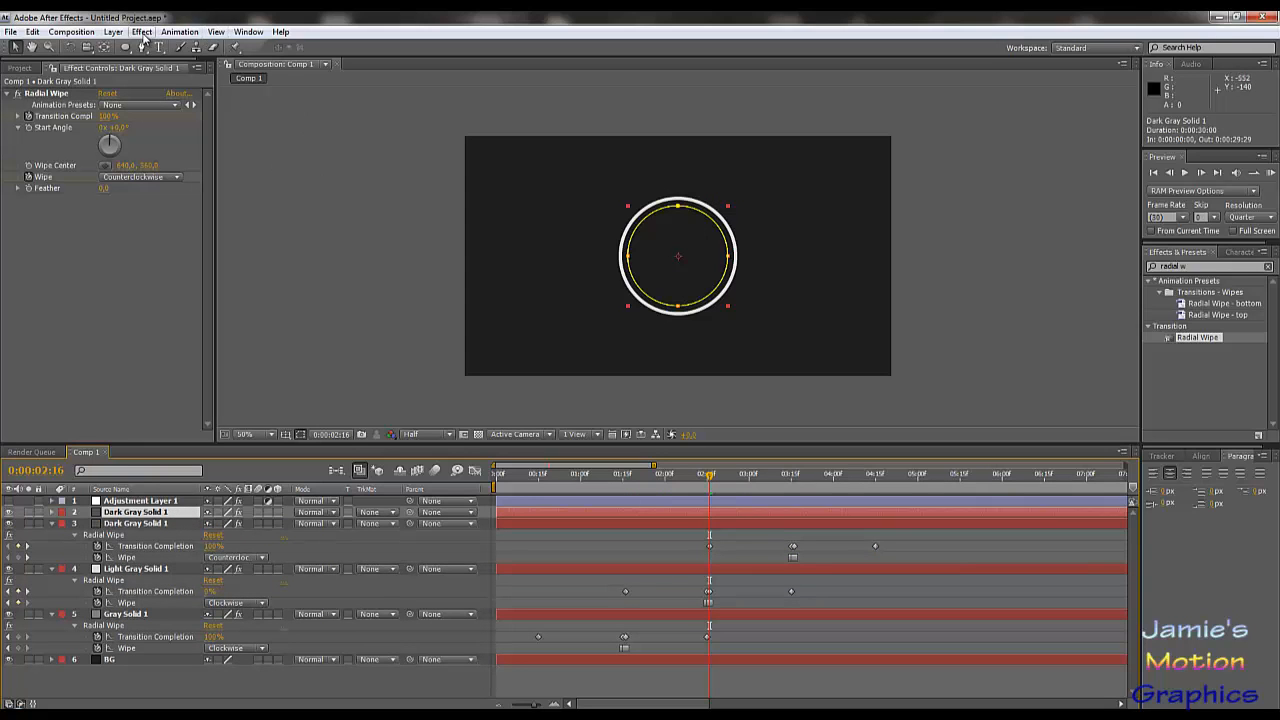
Change the colour of the Dark Gray Solid 1 duplicate to a medium gray, creating it as a new solid.
{"action": "left_click", "coordinate": [113, 32]}
{"action": "left_click", "coordinate": [150, 58]}
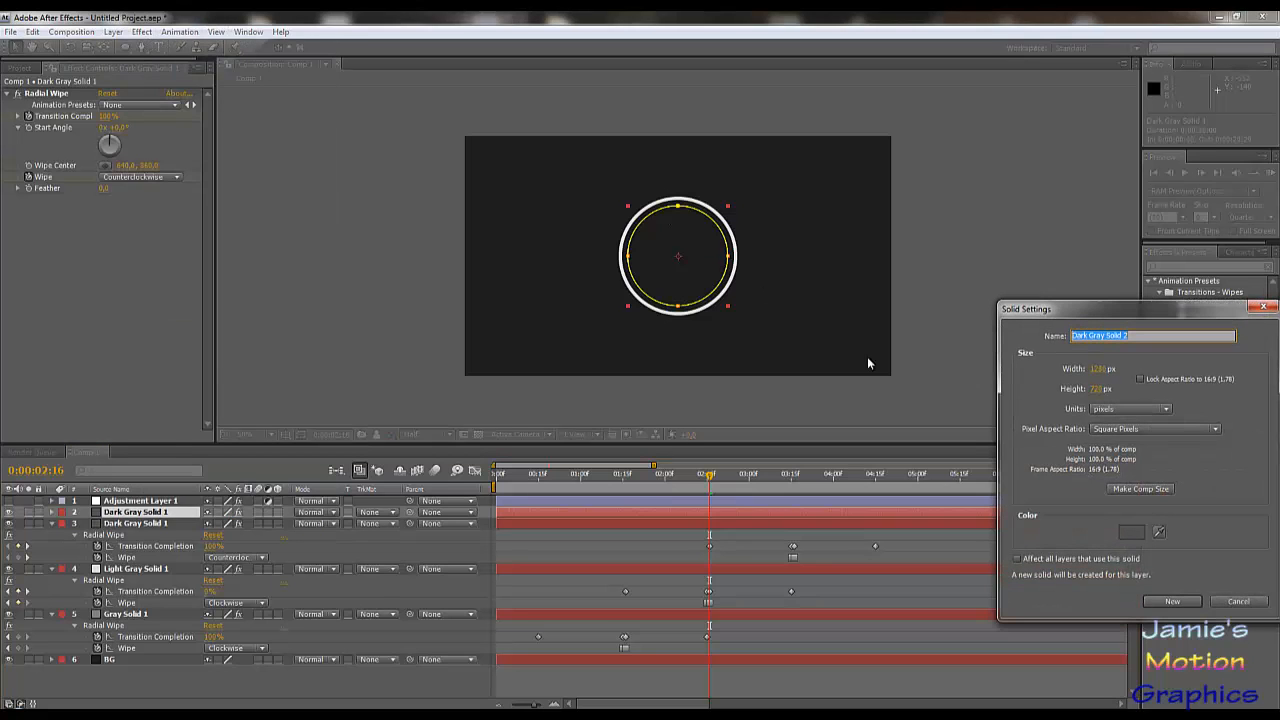
{"action": "left_click", "coordinate": [1130, 530]}
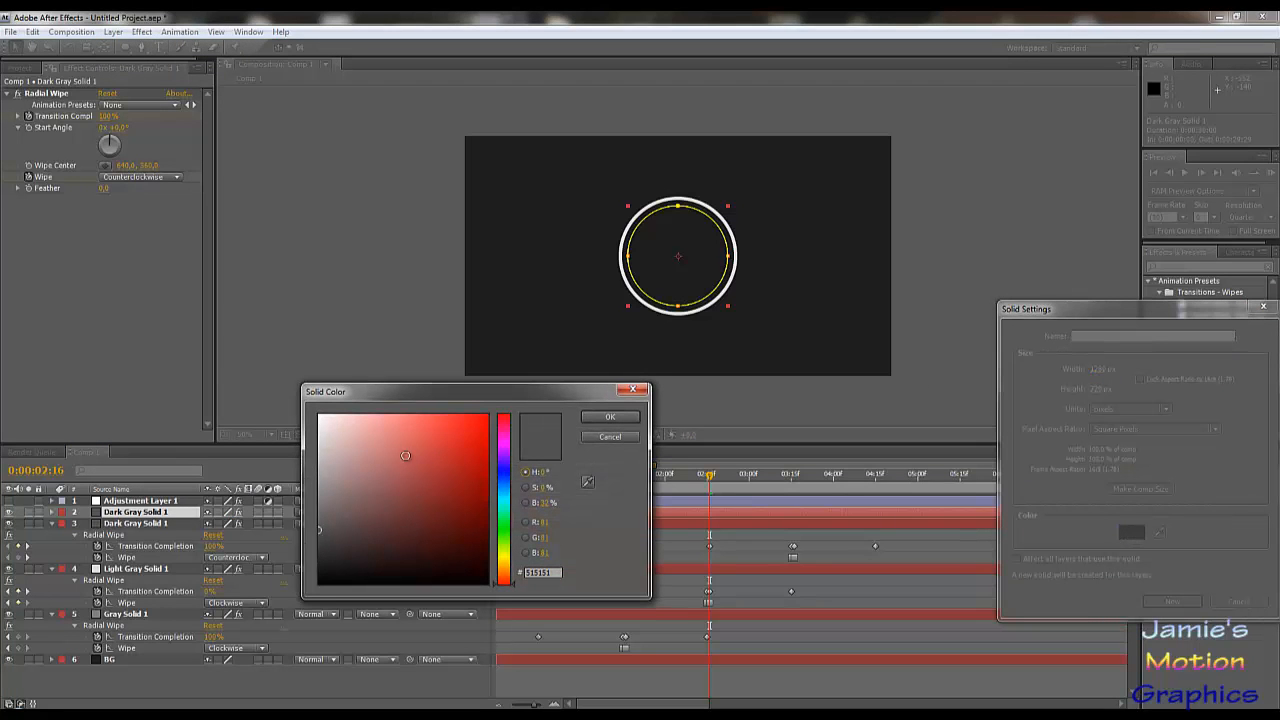
{"action": "mouse_move", "coordinate": [360, 482]}
{"action": "left_mouse_down"}
{"action": "mouse_move", "coordinate": [284, 463]}
{"action": "mouse_move", "coordinate": [265, 492]}
{"action": "left_mouse_up"}
{"action": "left_click", "coordinate": [610, 417]}
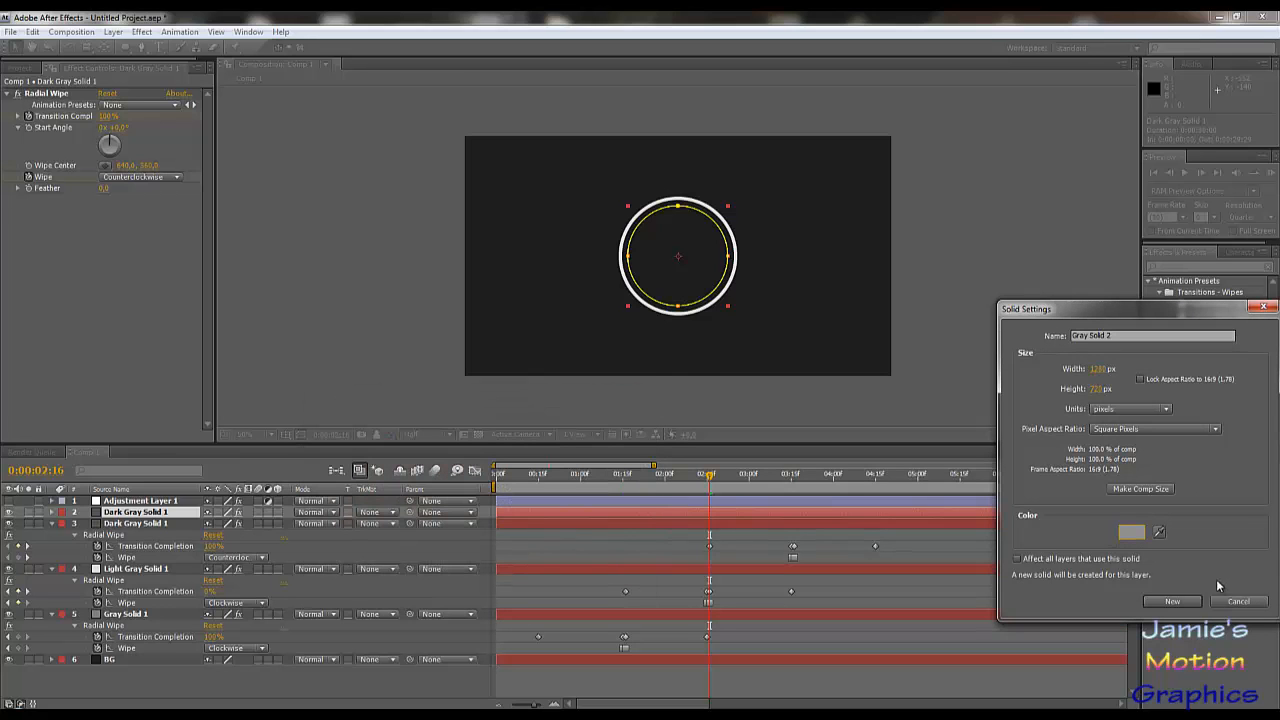
{"action": "left_click", "coordinate": [1172, 601]}
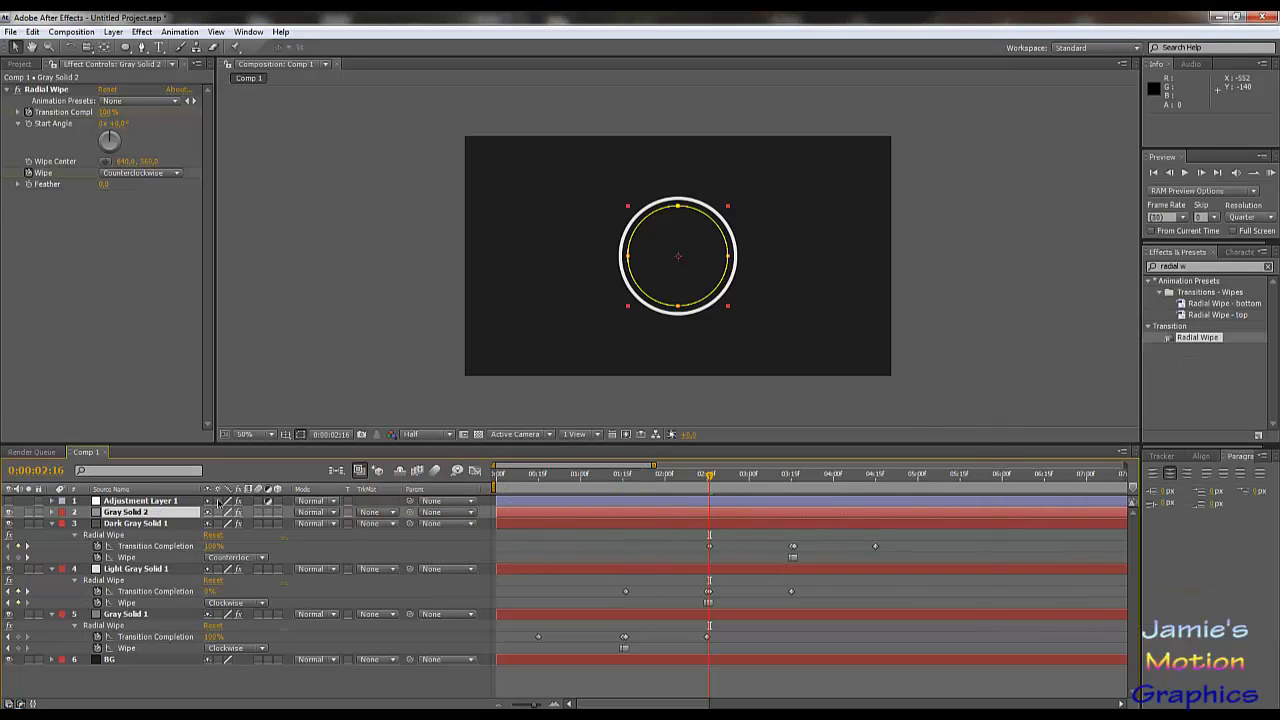
Reveal the masks of the Gray Solid 2 layer and expand Mask 1 to expose its expansion property.
{"action": "left_click", "coordinate": [53, 513]}
{"action": "key", "text": "m"}
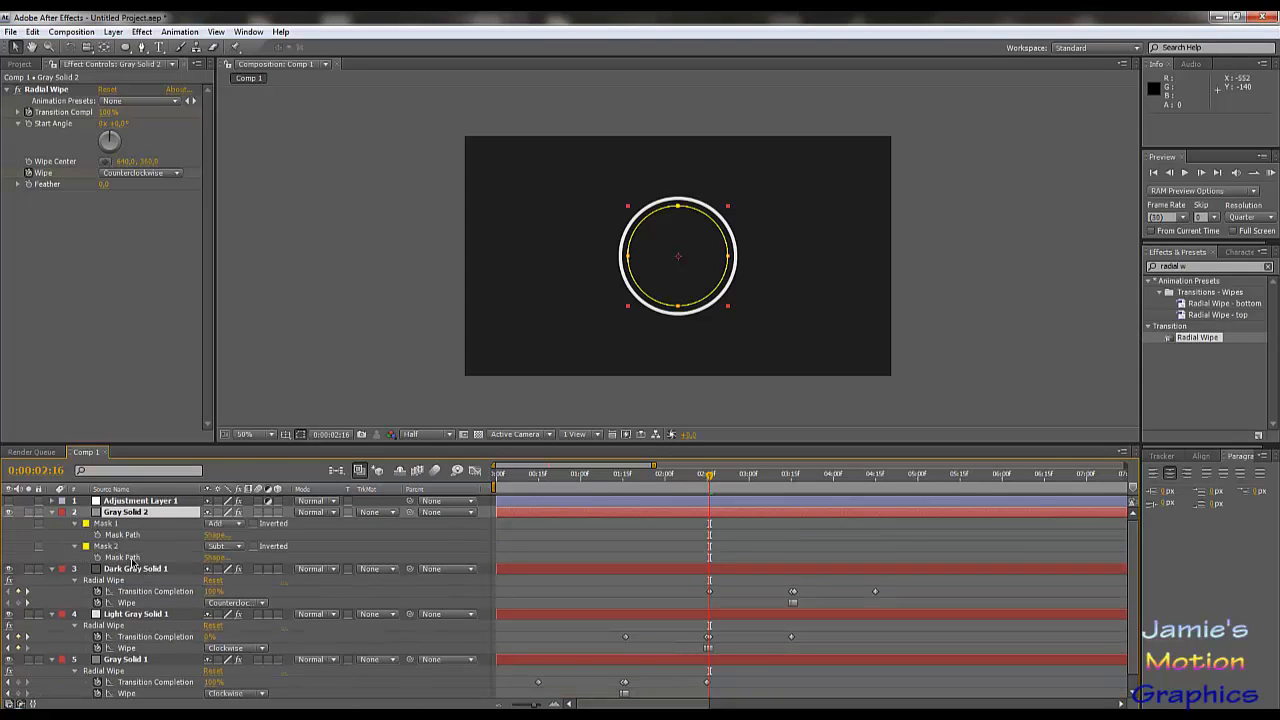
{"action": "left_click", "coordinate": [76, 531]}
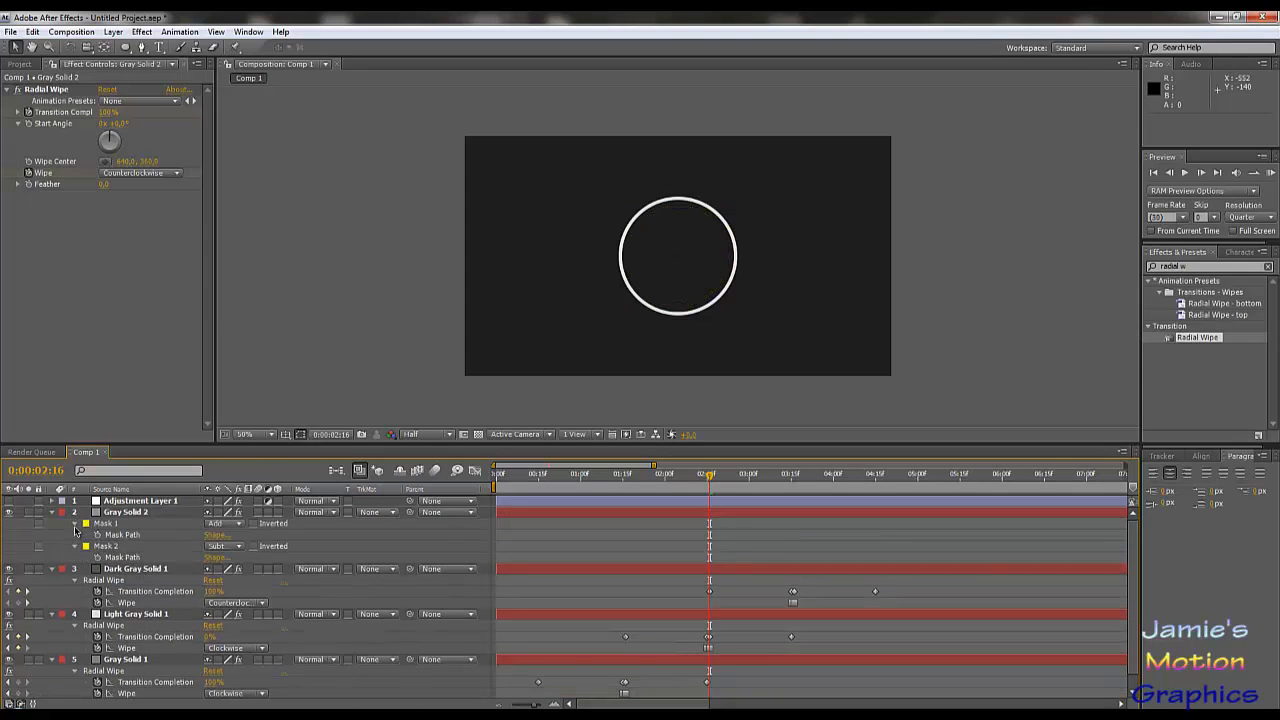
{"action": "left_click", "coordinate": [75, 524]}
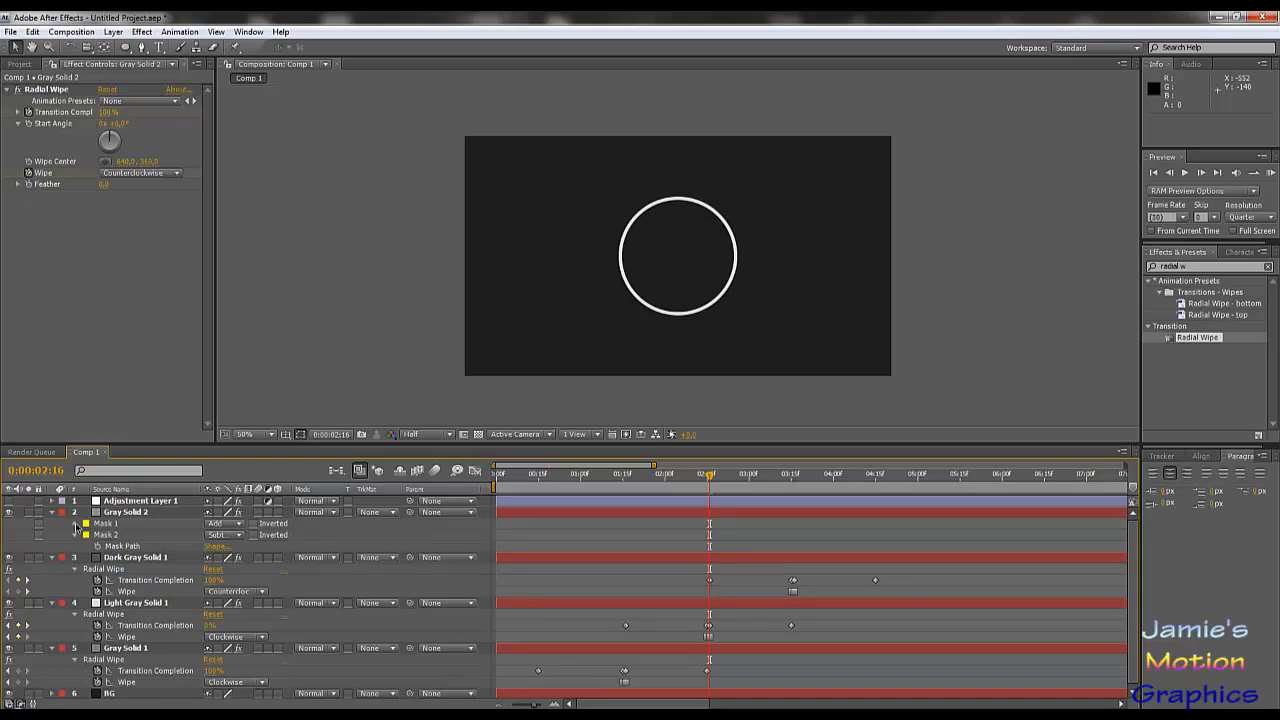
{"action": "left_click", "coordinate": [127, 570]}
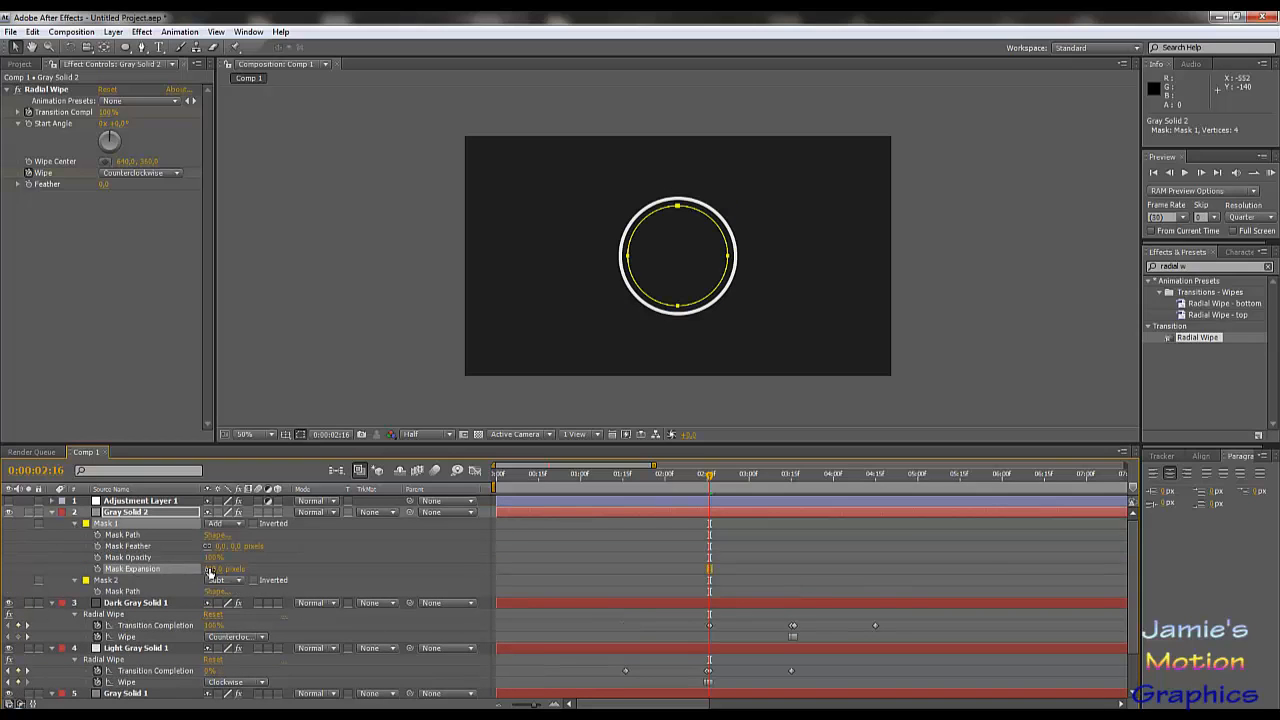
Try shrinking both masks of Gray Solid 2, with Mask 1's expansion at -114 px and Mask 2's expansion at -230 px.
{"action": "left_click_drag", "start_coordinate": [182, 567], "coordinate": [121, 560]}
{"action": "left_click", "coordinate": [75, 582]}
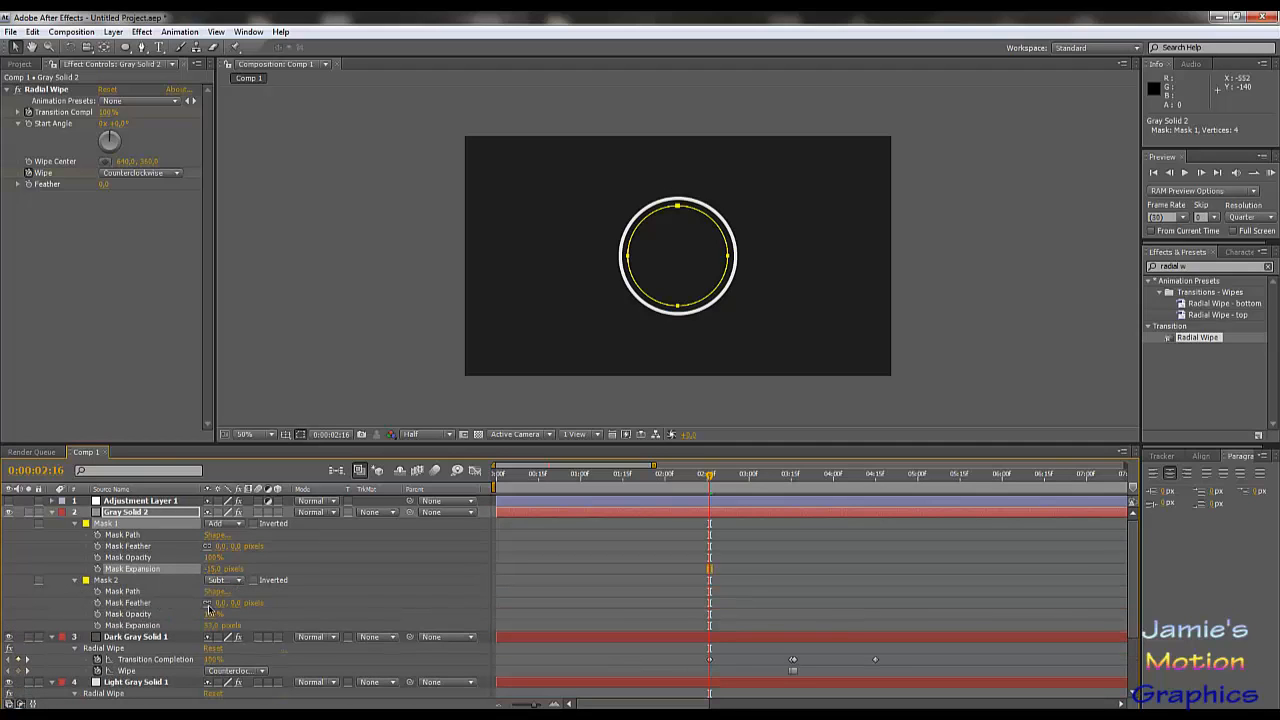
{"action": "left_click_drag", "start_coordinate": [211, 625], "coordinate": [308, 610]}
{"action": "left_click_drag", "start_coordinate": [118, 612], "coordinate": [2, 606]}
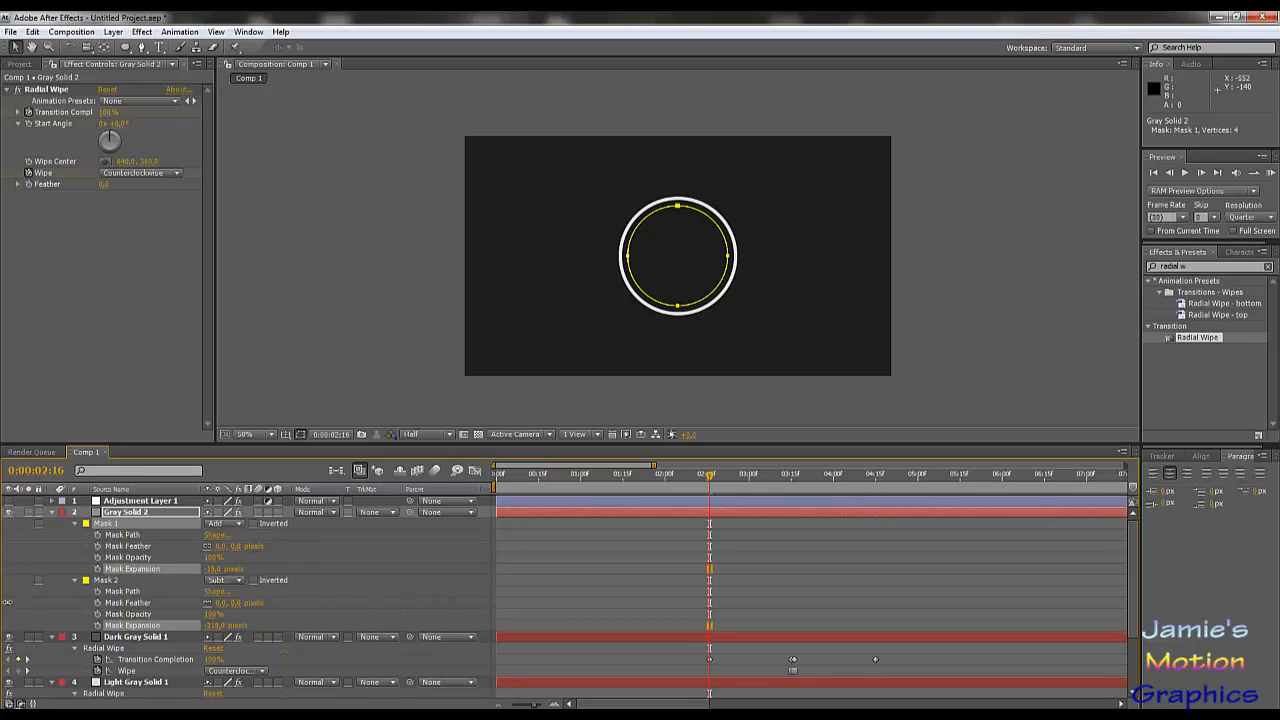
{"action": "left_click_drag", "start_coordinate": [46, 602], "coordinate": [391, 613]}
{"action": "left_click_drag", "start_coordinate": [4, 605], "coordinate": [4, 607]}
{"action": "left_click", "coordinate": [107, 578]}
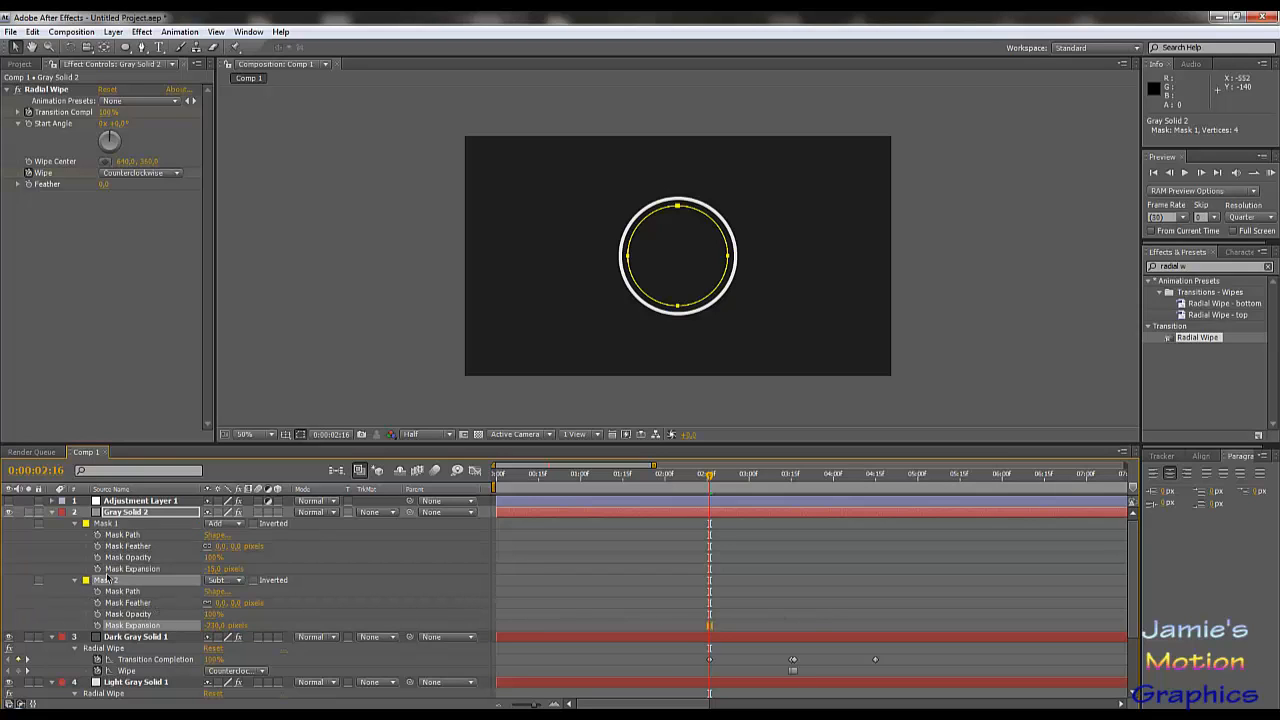
{"action": "left_click_drag", "start_coordinate": [214, 568], "coordinate": [162, 585]}
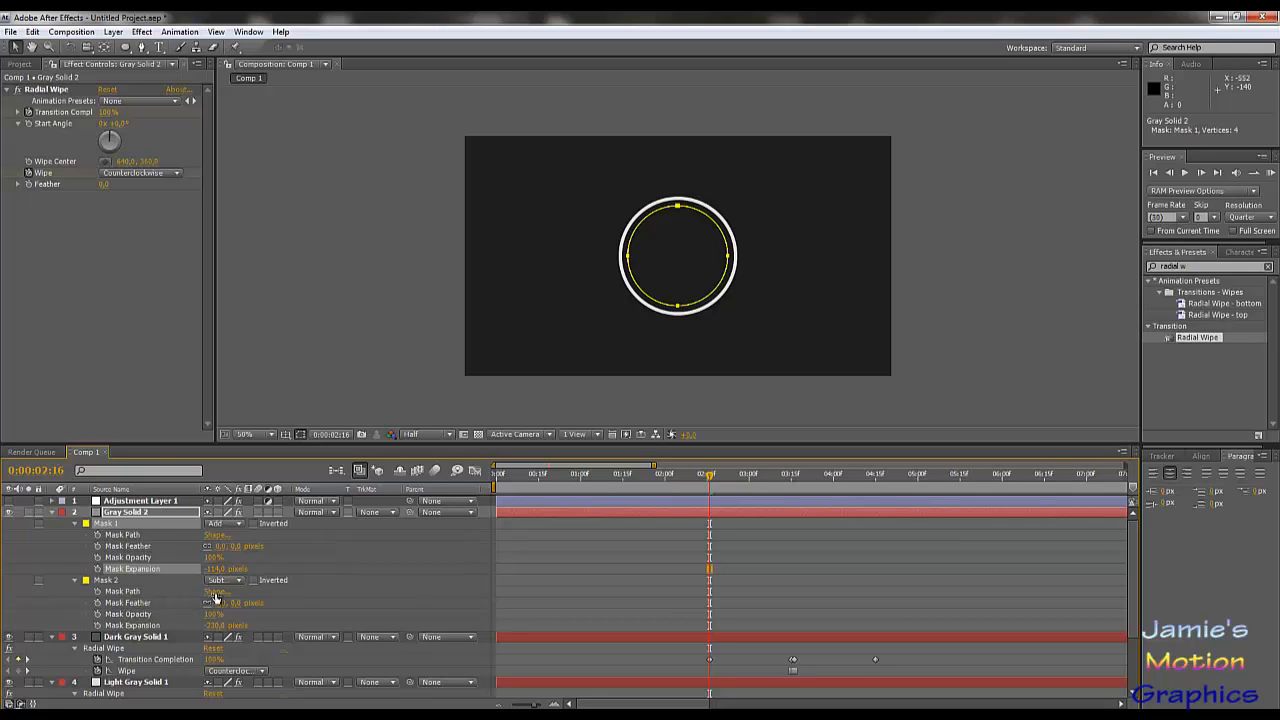
Try enlarging Gray Solid 2's Mask 1 by raising its expansion to about 146 px.
{"action": "left_click", "coordinate": [215, 625]}
{"action": "left_click", "coordinate": [342, 624]}
{"action": "left_click", "coordinate": [212, 625]}
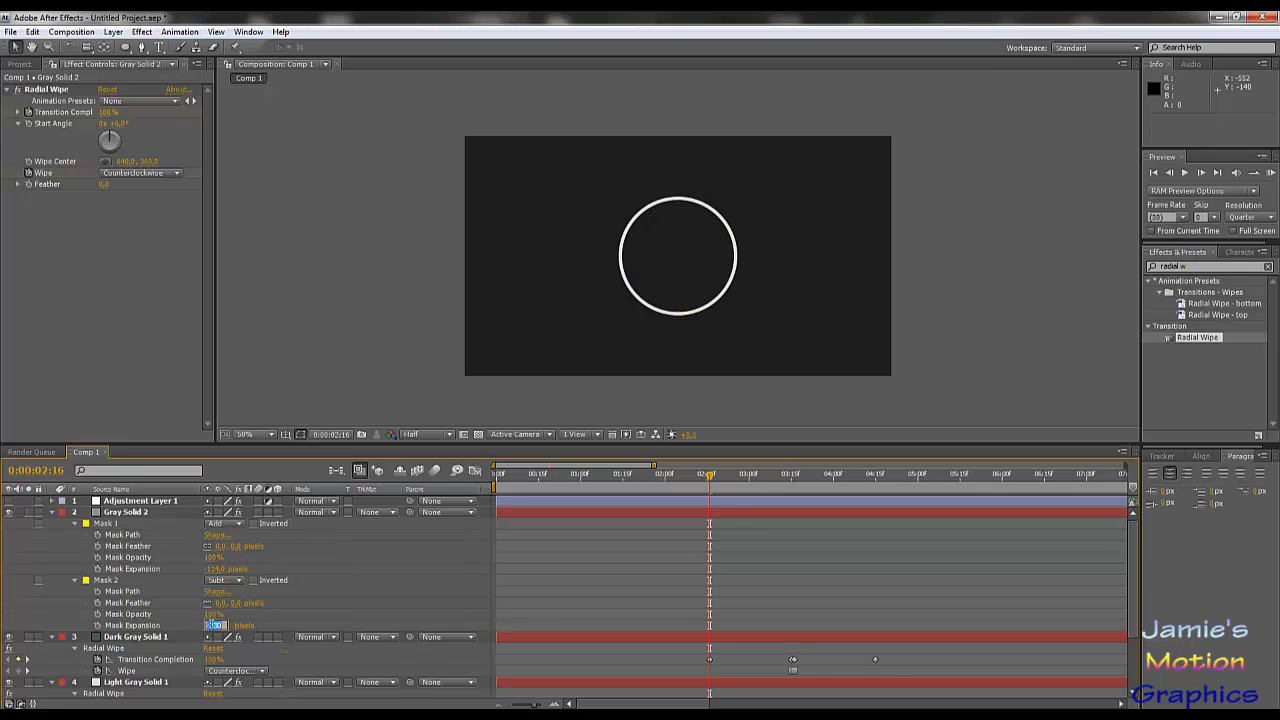
{"action": "left_click_drag", "start_coordinate": [214, 569], "coordinate": [371, 581]}
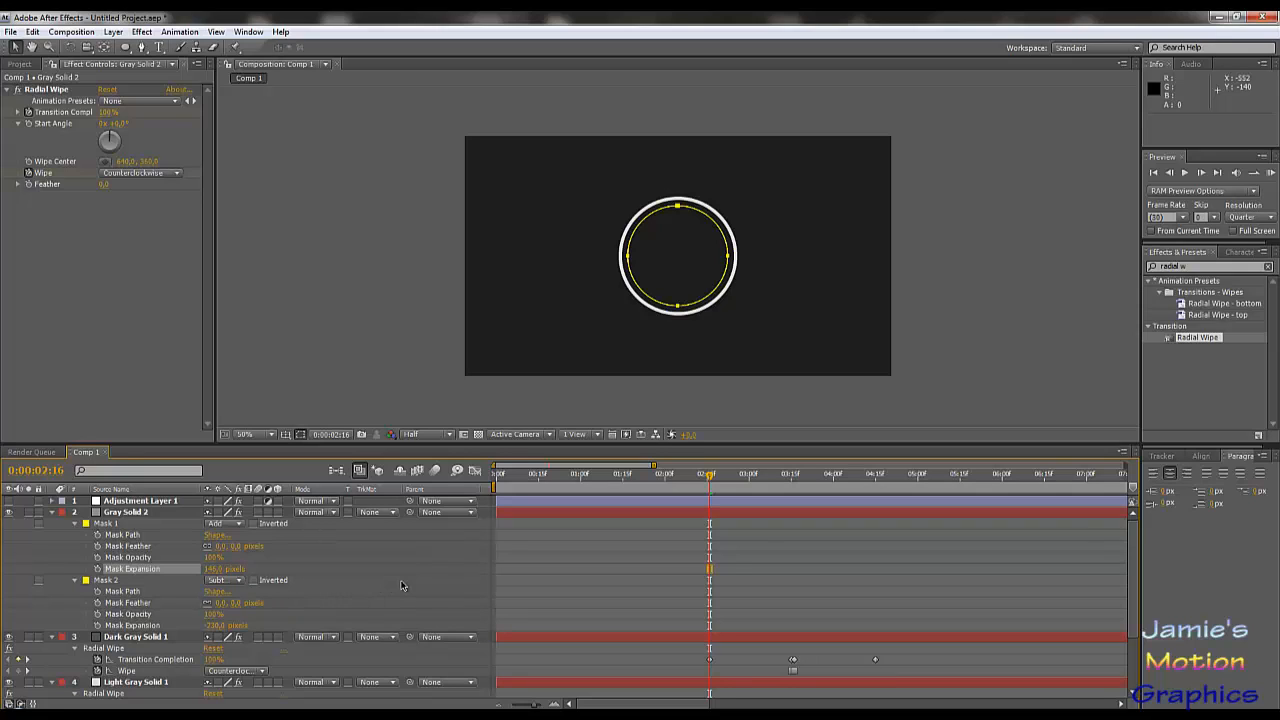
{"action": "left_click_drag", "start_coordinate": [401, 583], "coordinate": [402, 582]}
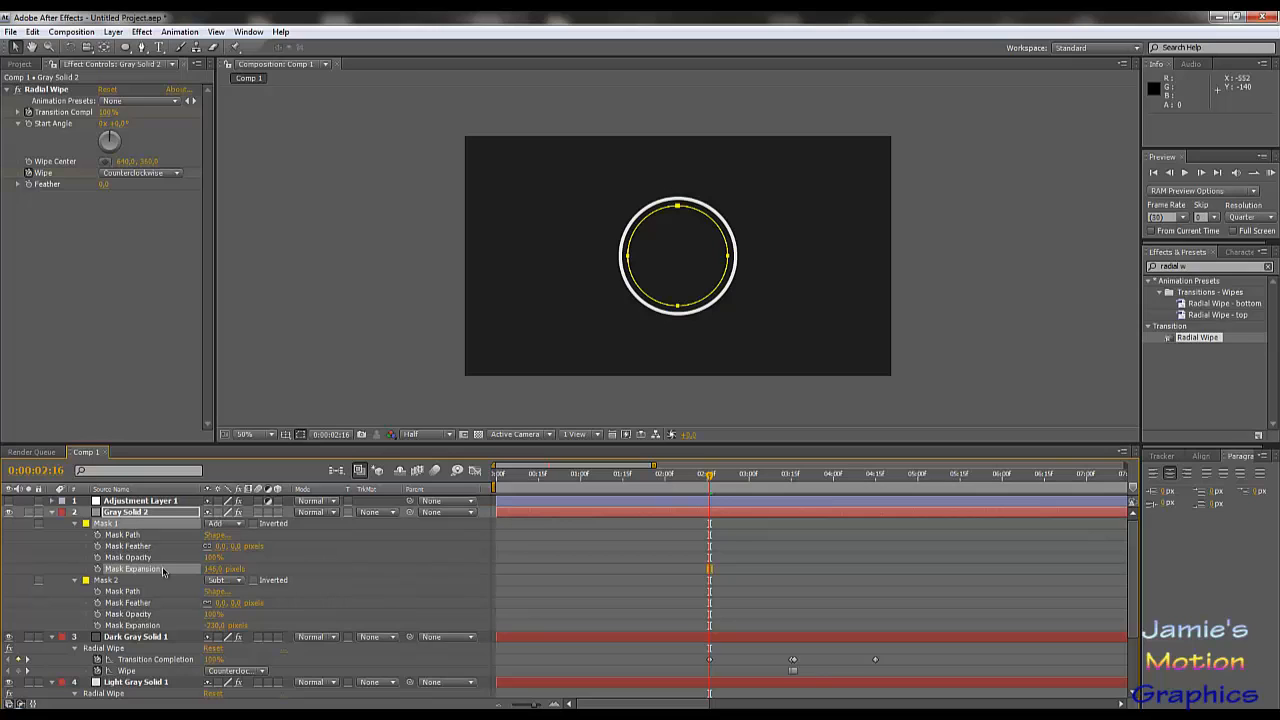
Try Gray Solid 2 without Mask 2, reducing Mask 1's expansion to -54 px, and preview the result at 0:00:03:15.
{"action": "left_click", "coordinate": [110, 581]}
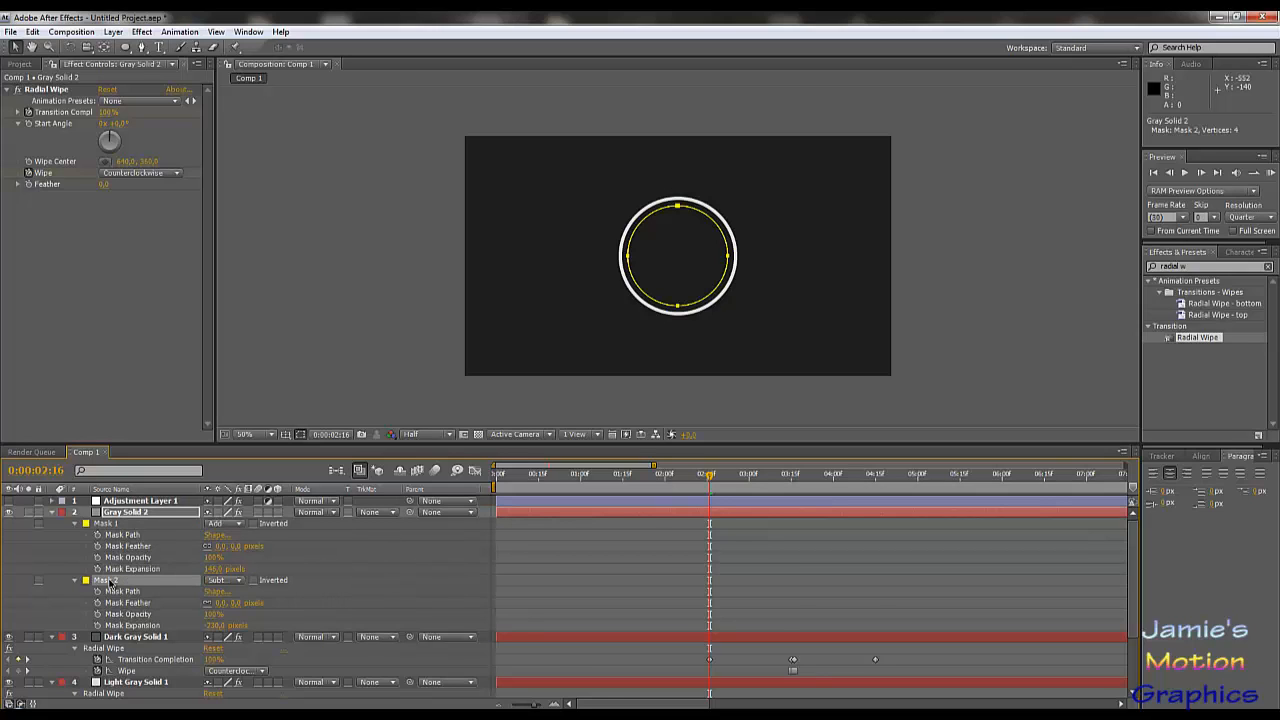
{"action": "key", "text": "Delete"}
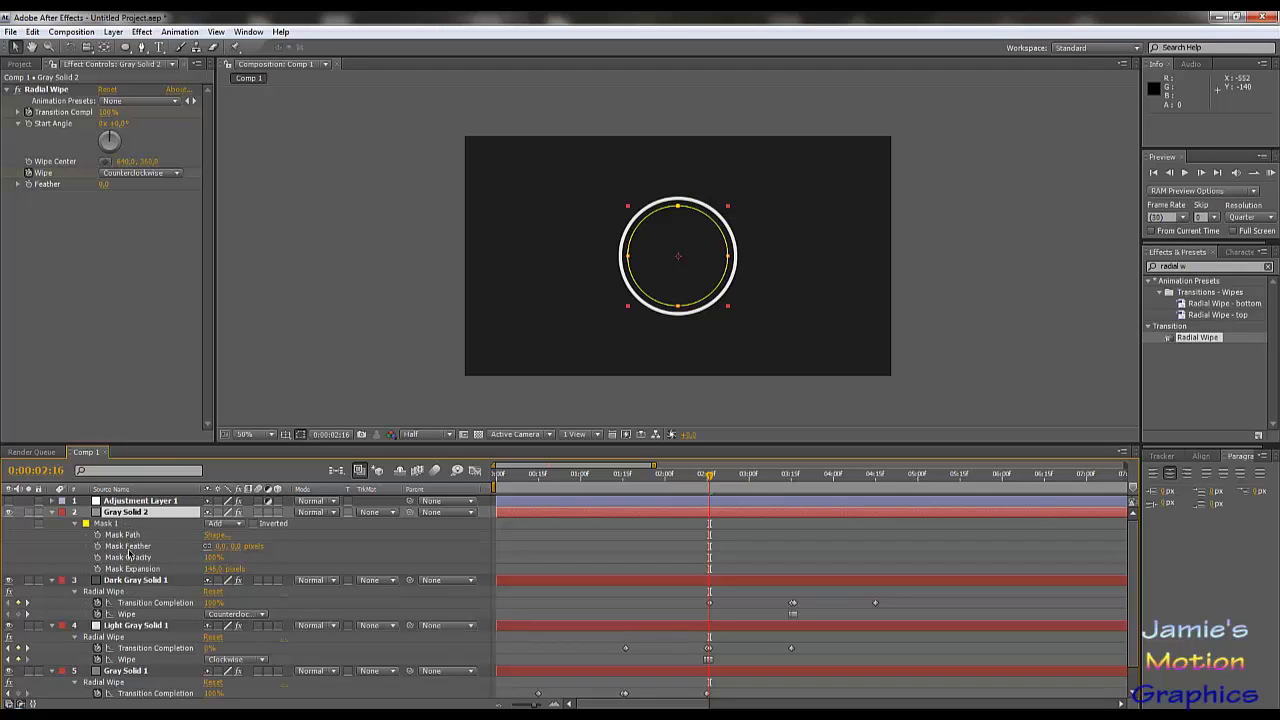
{"action": "left_click", "coordinate": [414, 371]}
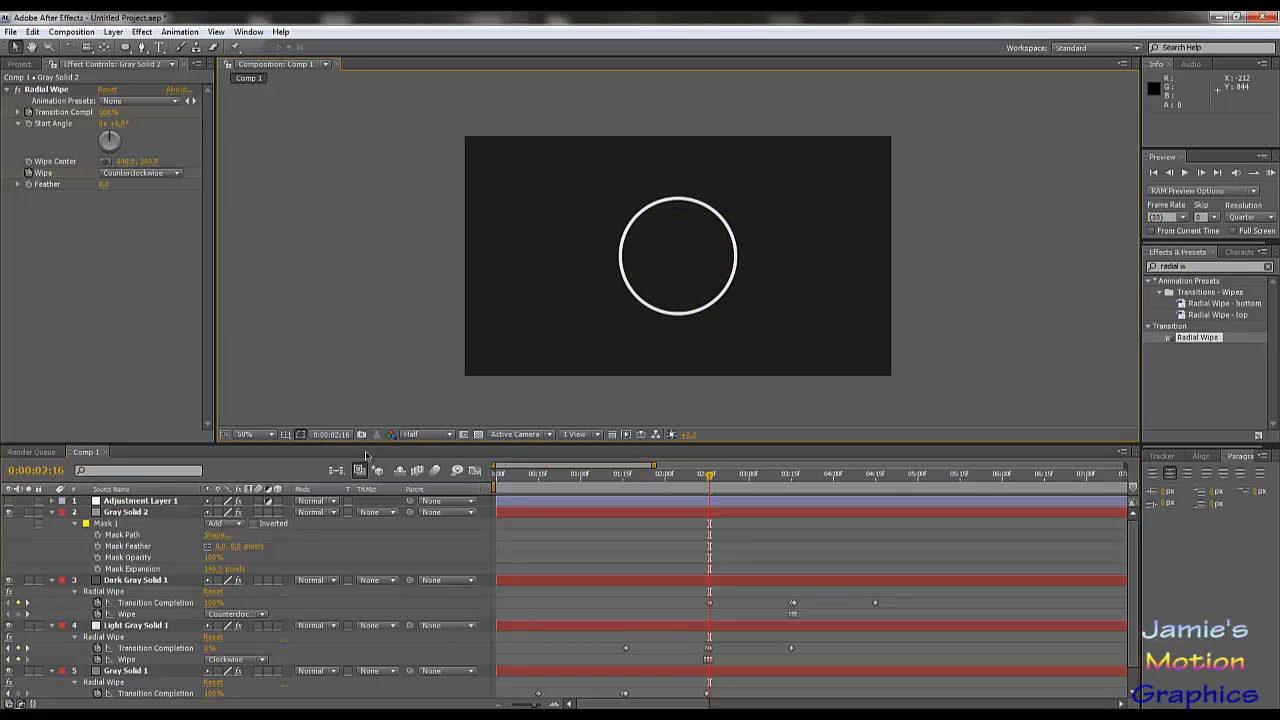
{"action": "left_click", "coordinate": [134, 569]}
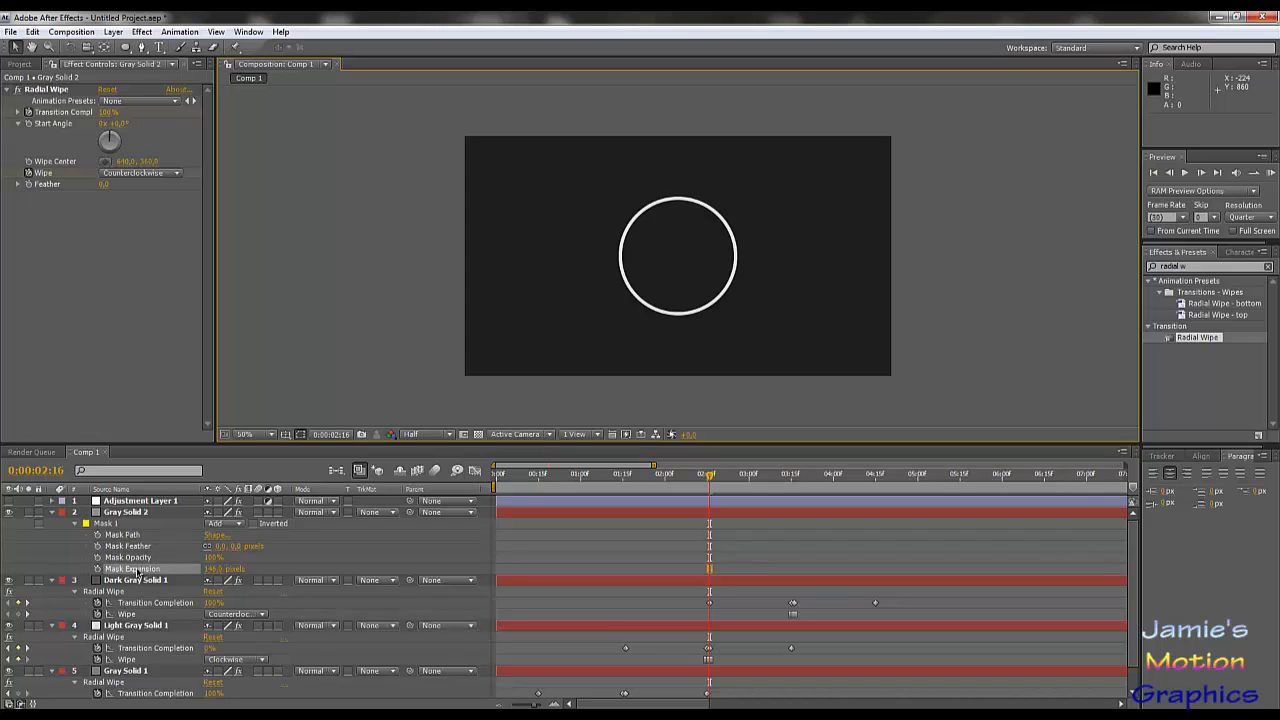
{"action": "left_click_drag", "start_coordinate": [208, 569], "coordinate": [97, 581]}
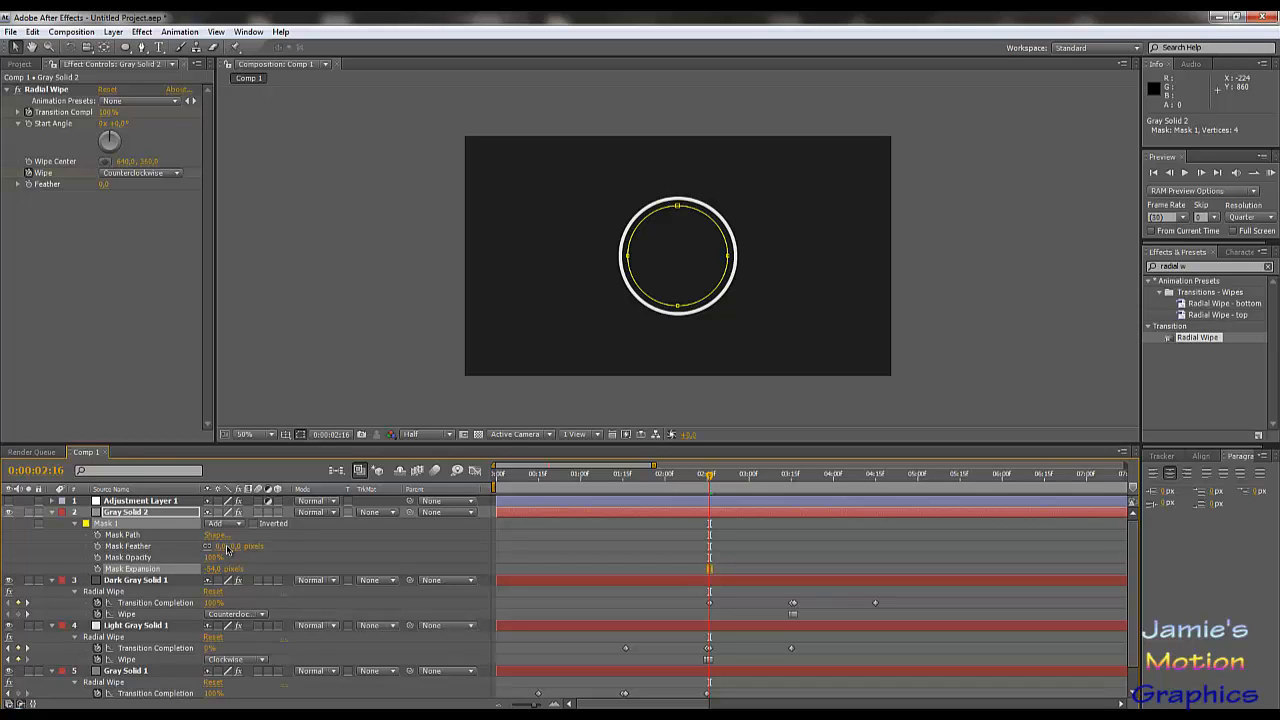
{"action": "left_click", "coordinate": [305, 547]}
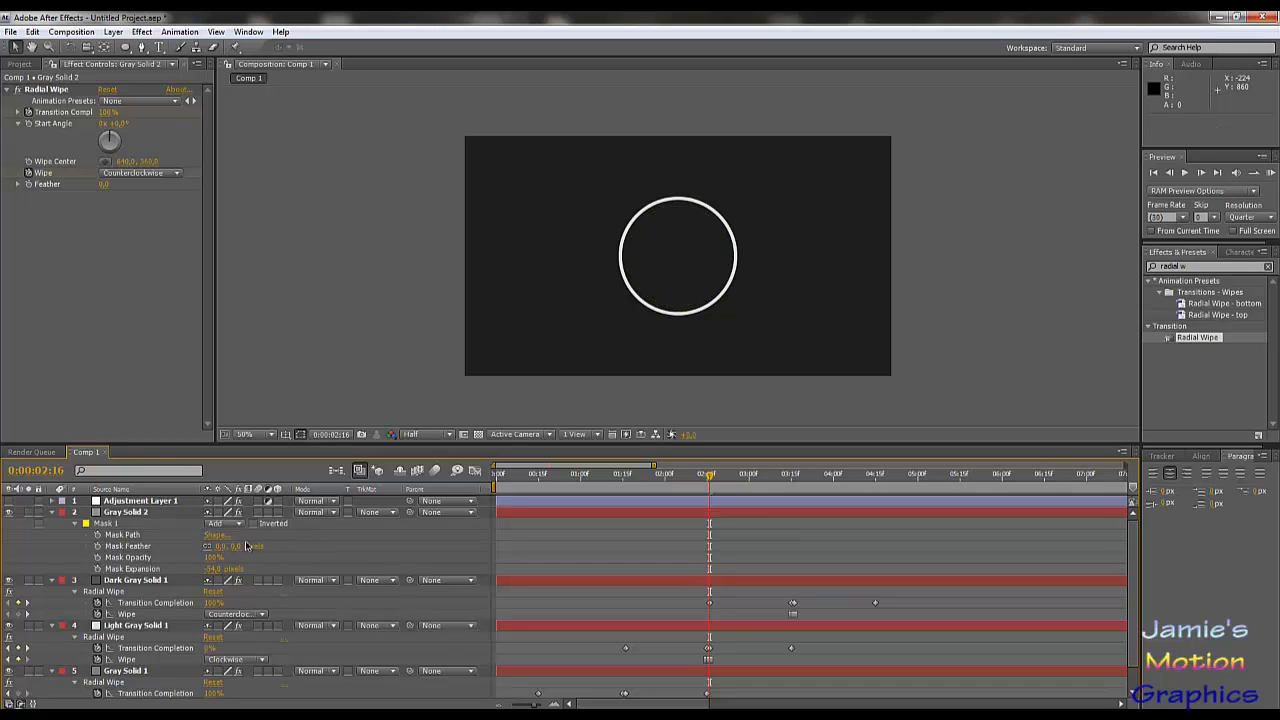
{"action": "left_click_drag", "start_coordinate": [709, 480], "coordinate": [793, 485]}
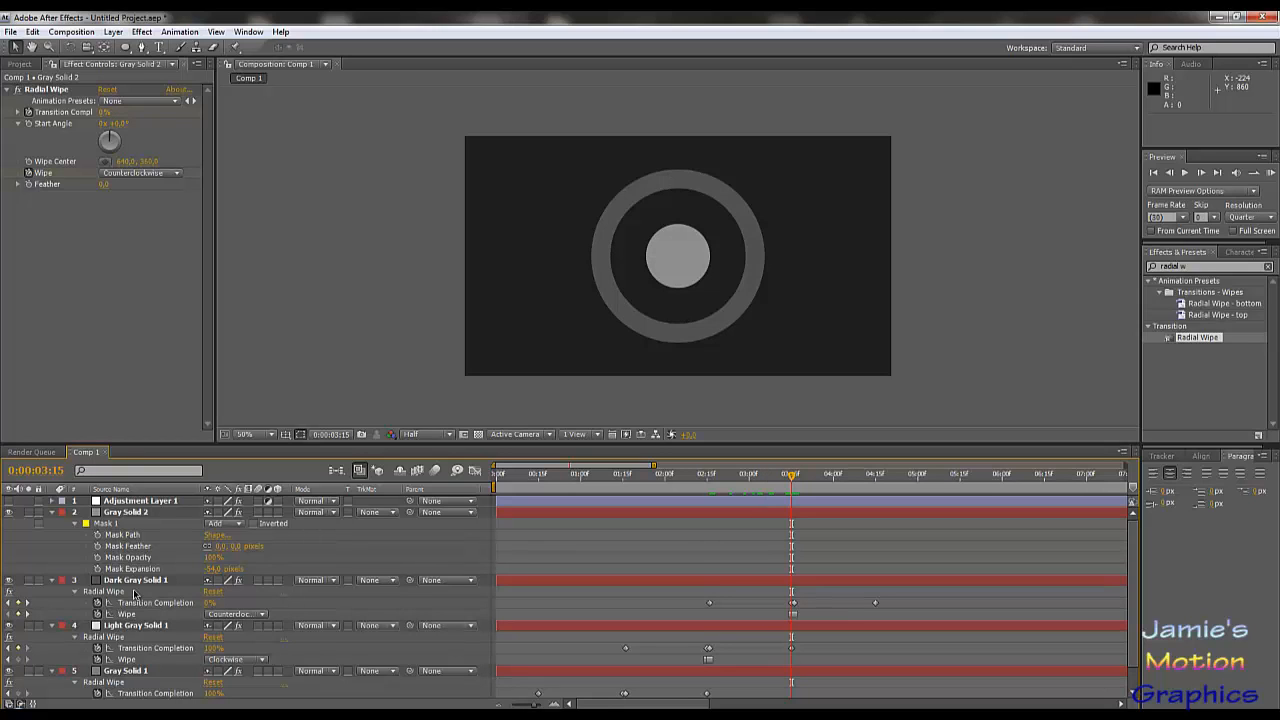
Undo the last Mask 1 expansion change and the deletion of Mask 2 on Gray Solid 2.
{"action": "key", "text": "ctrl+z"}
{"action": "key", "text": "ctrl+z"}
{"action": "key", "text": "ctrl+z"}
{"action": "key", "text": "ctrl+z"}
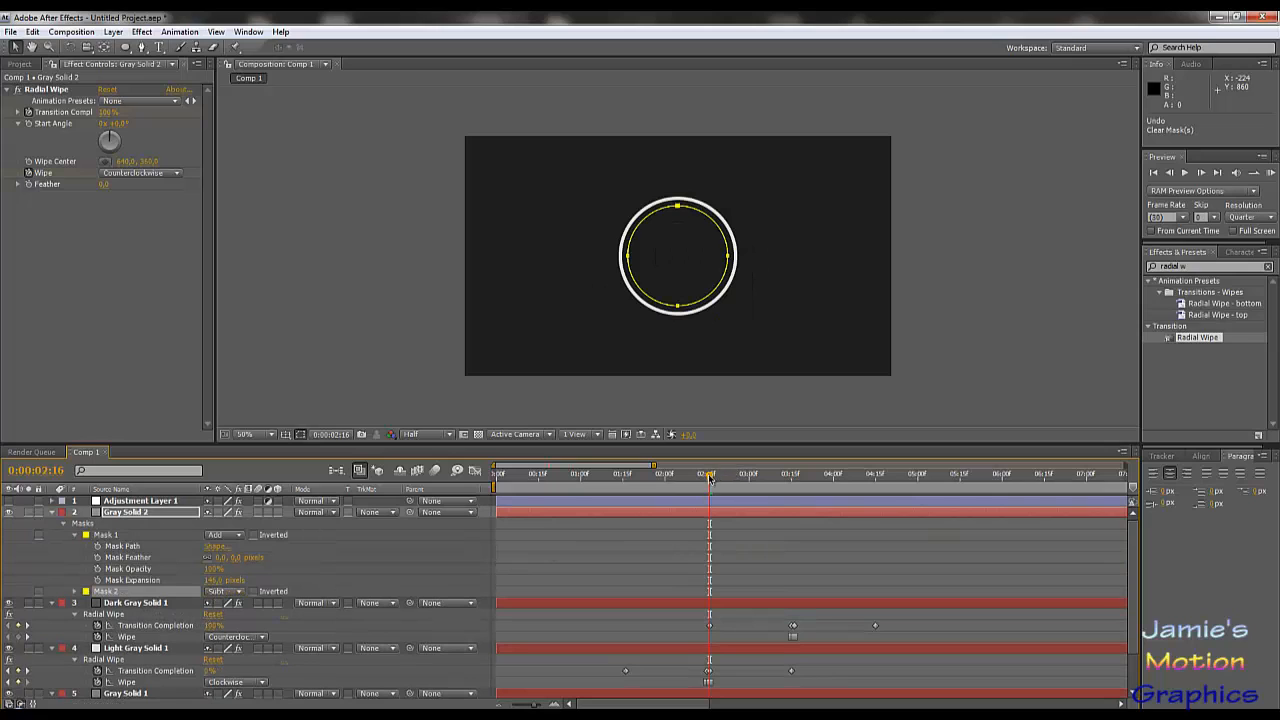
With the playhead at 0:00:03:12, set the expansion of Gray Solid 2's Mask 1 to 0 px.
{"action": "left_click_drag", "start_coordinate": [708, 481], "coordinate": [783, 495]}
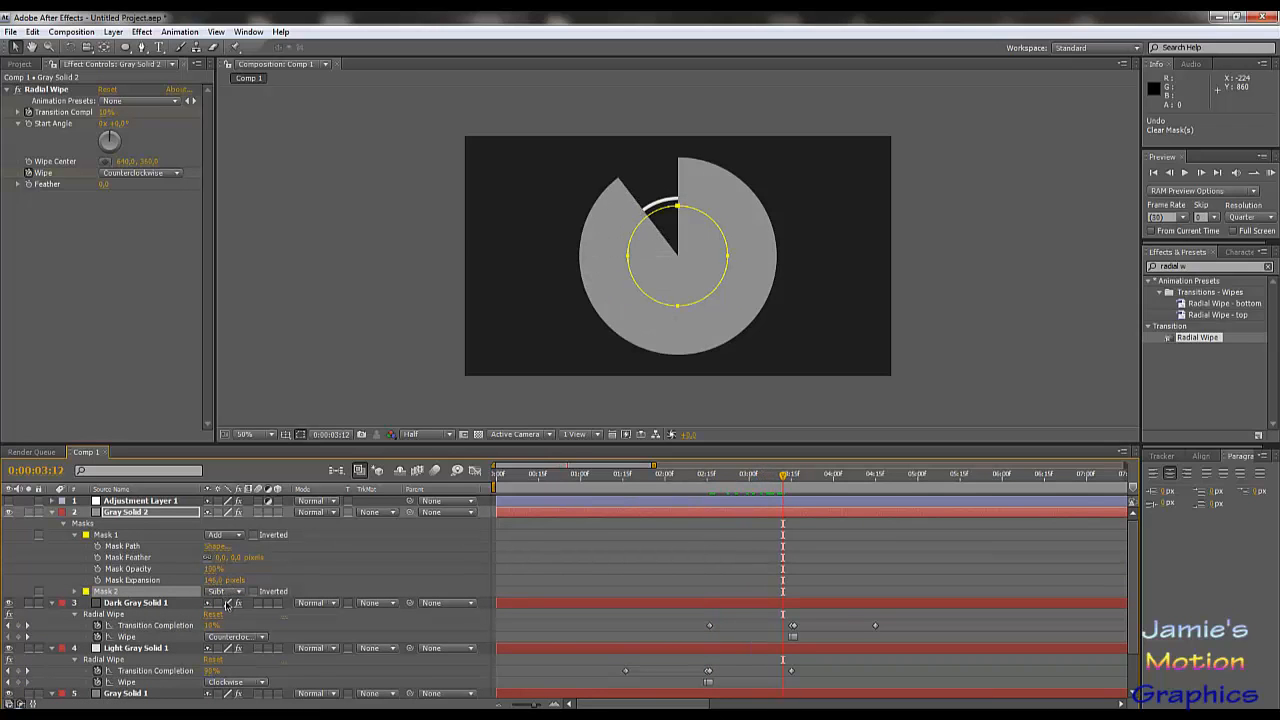
{"action": "left_click", "coordinate": [73, 594]}
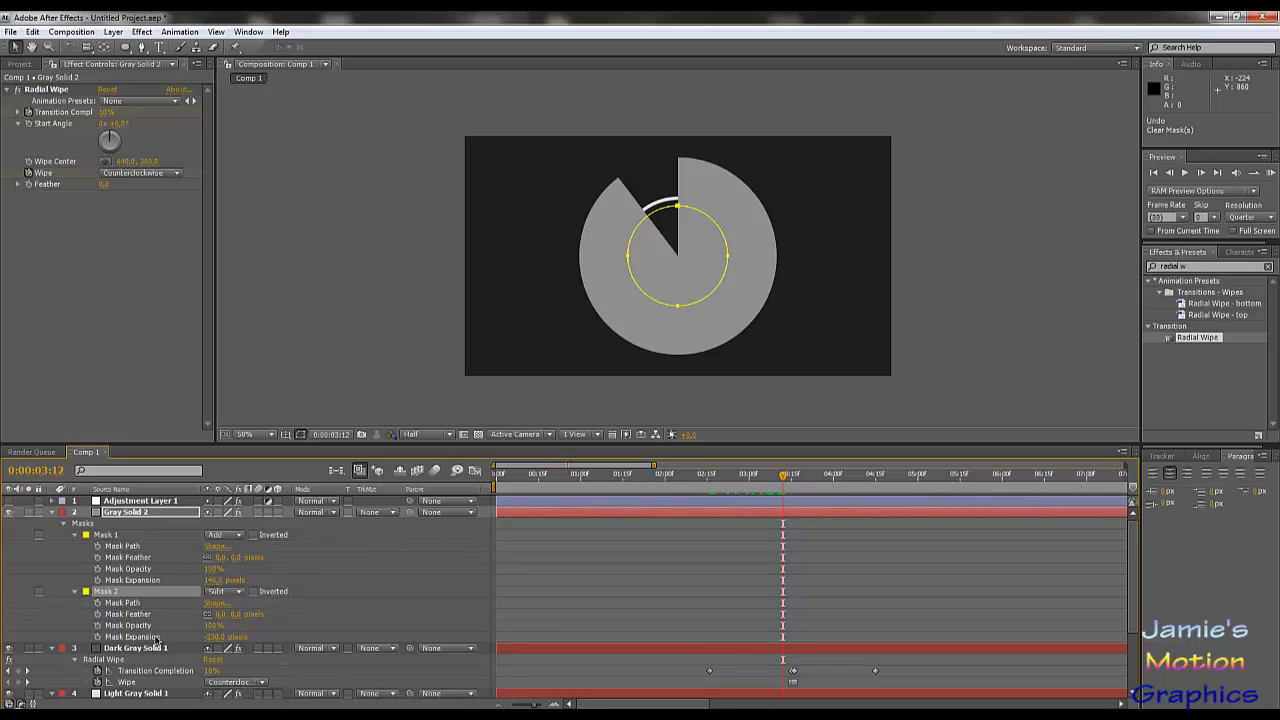
{"action": "left_click", "coordinate": [172, 640]}
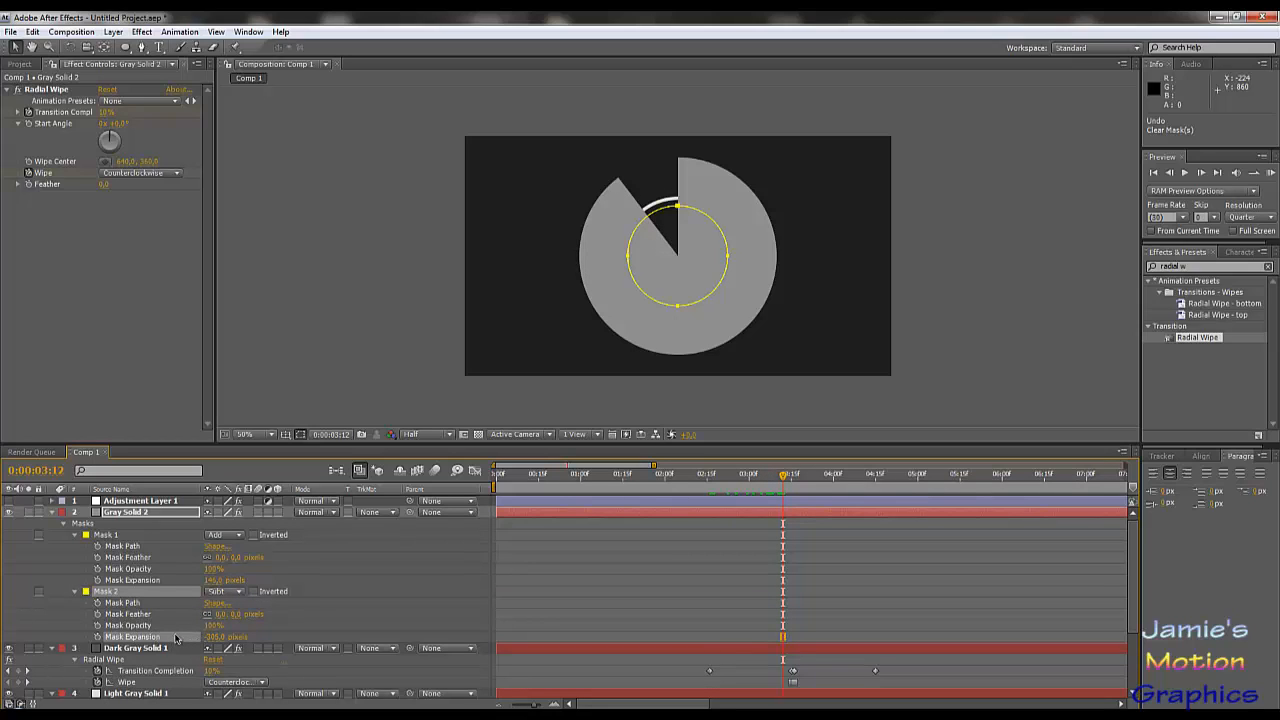
{"action": "left_click_drag", "start_coordinate": [214, 580], "coordinate": [127, 592]}
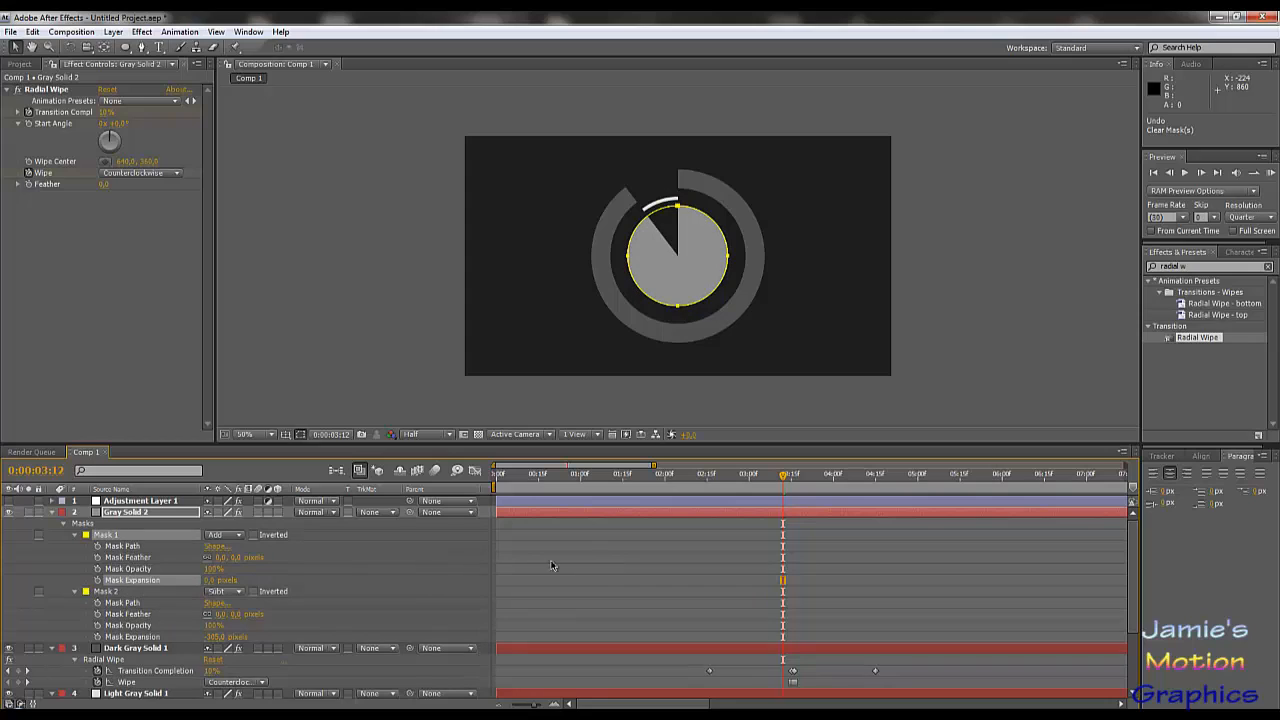
Set the expansion of Gray Solid 2's Mask 2 to -112 px to cut a small hole in the disc's centre.
{"action": "left_click", "coordinate": [216, 636]}
{"action": "left_click", "coordinate": [296, 638]}
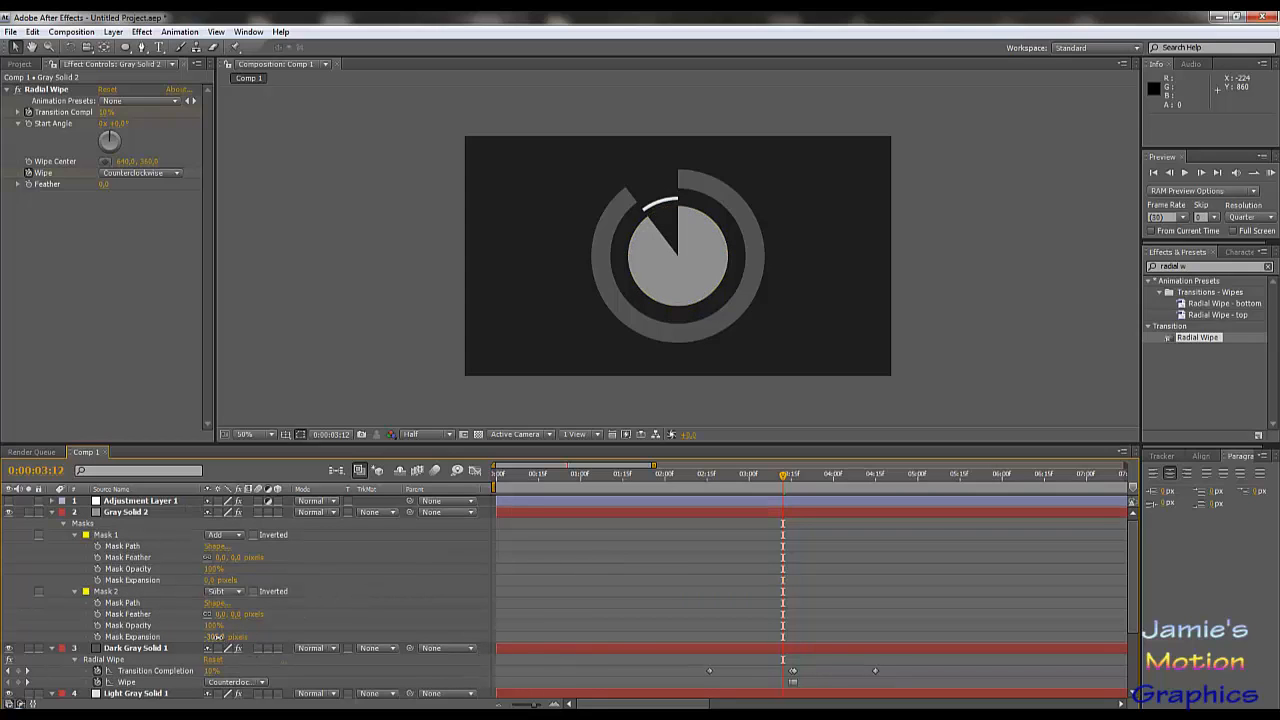
{"action": "left_click_drag", "start_coordinate": [221, 640], "coordinate": [227, 642]}
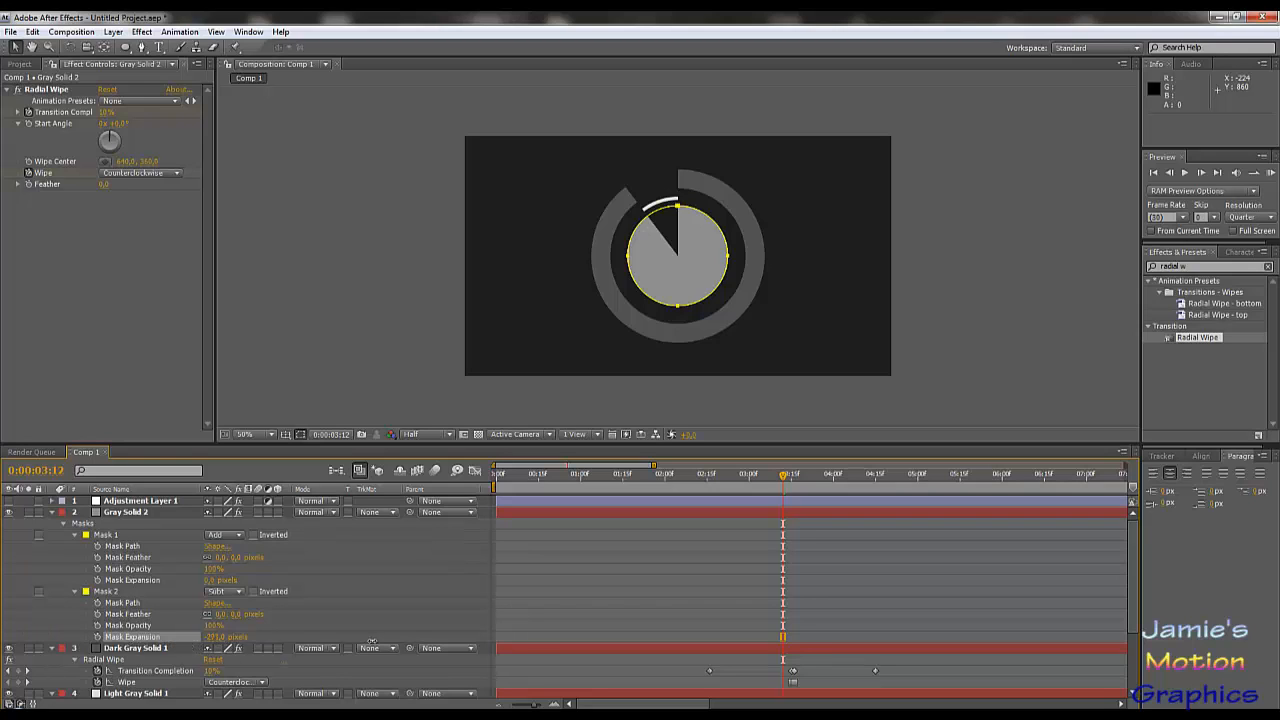
{"action": "left_click_drag", "start_coordinate": [371, 641], "coordinate": [345, 637]}
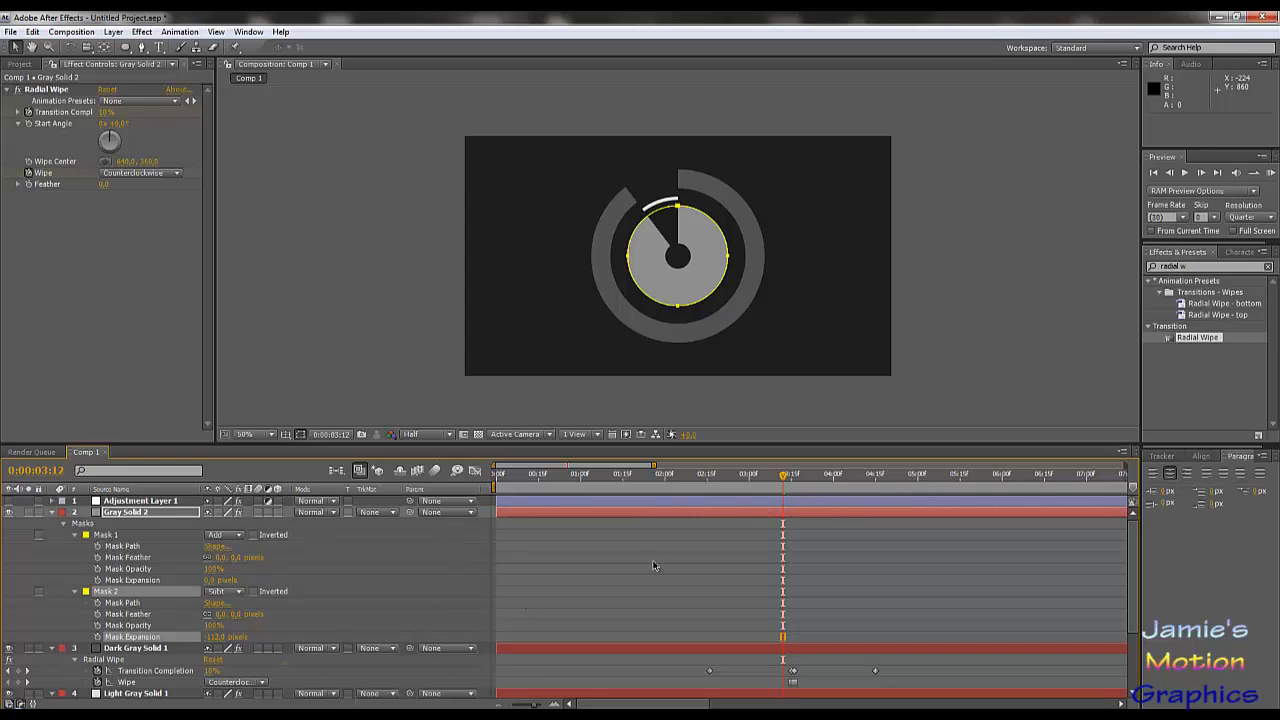
Duplicate the Gray Solid 2 layer and recolour the duplicate to a very light gray as a new solid.
{"action": "left_click", "coordinate": [150, 512]}
{"action": "key", "text": "ctrl+d"}
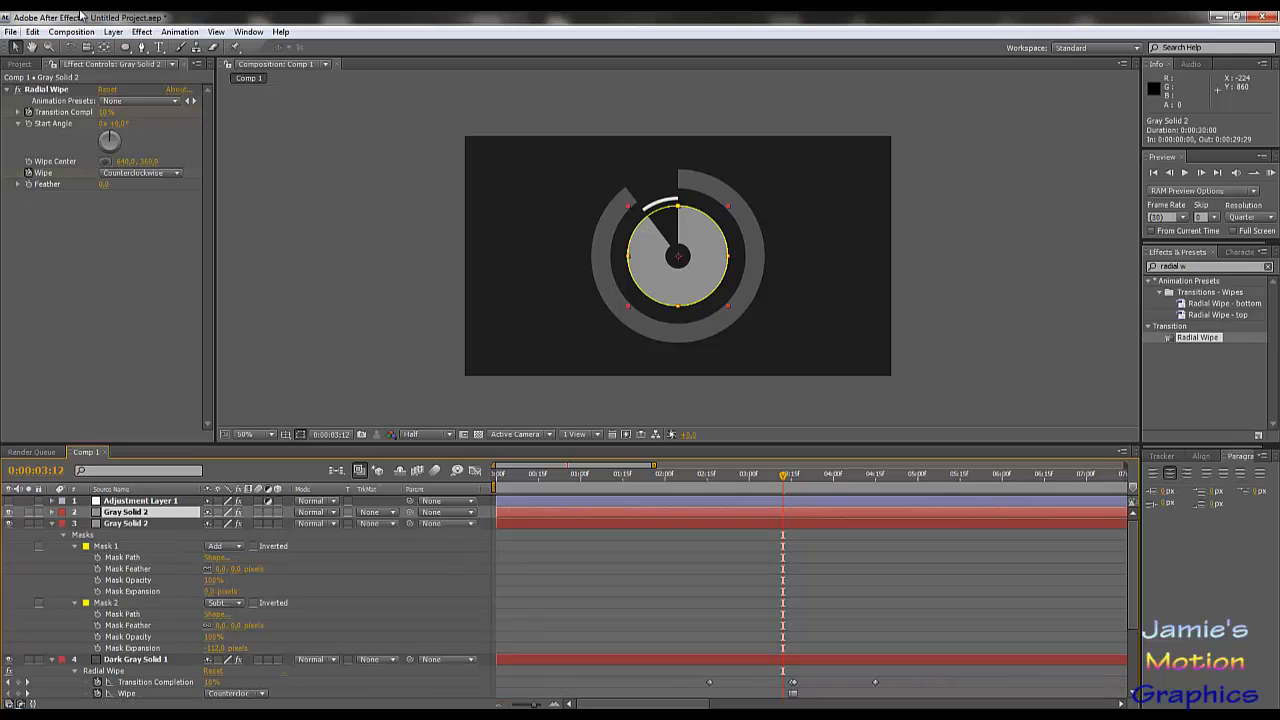
{"action": "left_click", "coordinate": [128, 32]}
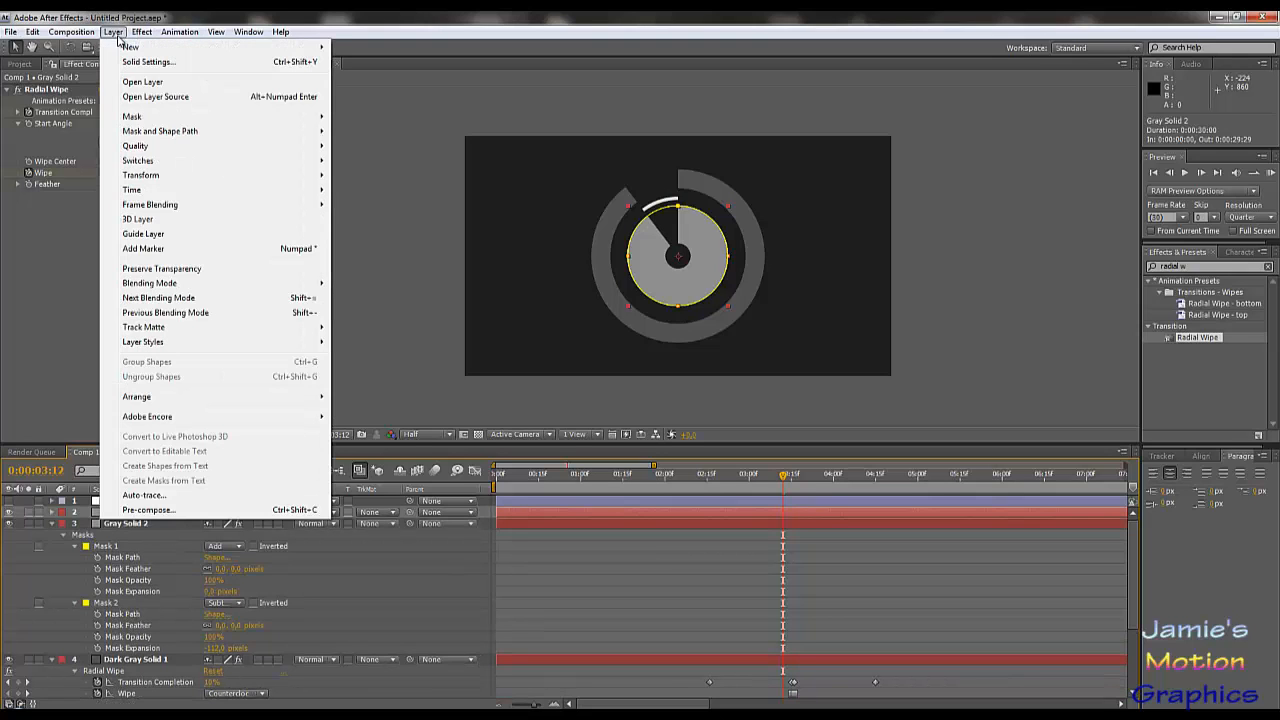
{"action": "mouse_move", "coordinate": [72, 33]}
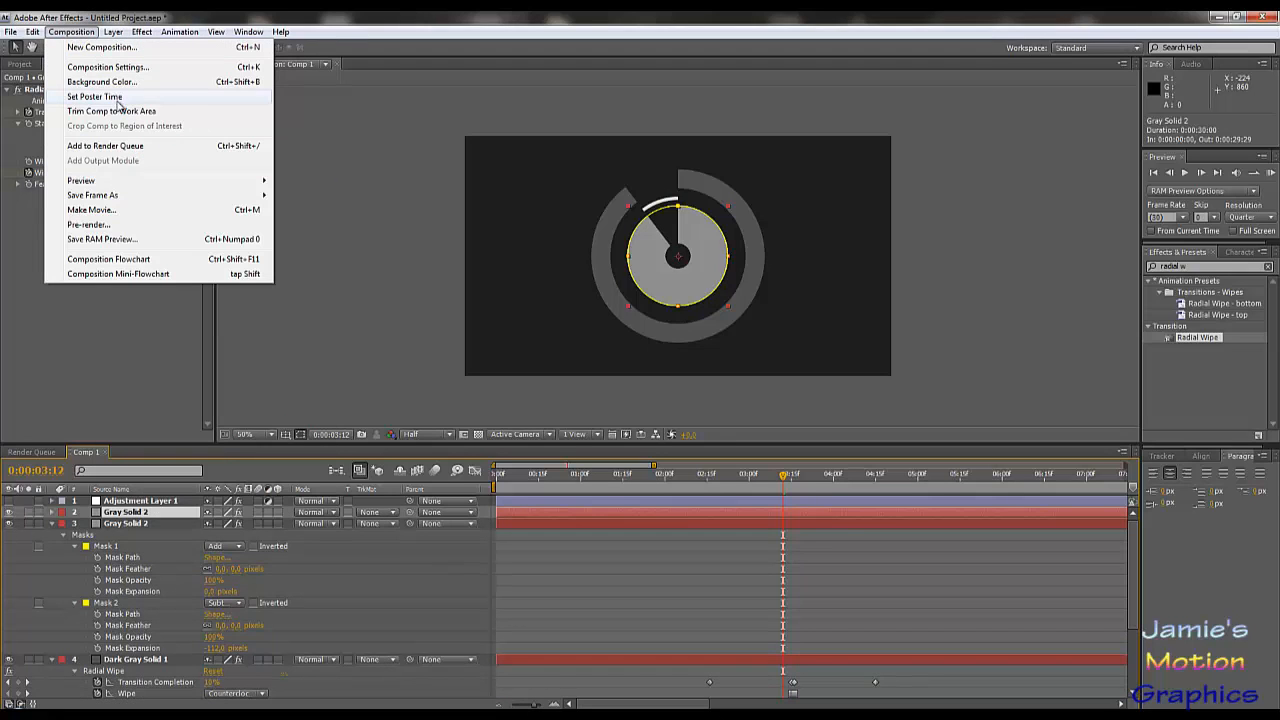
{"action": "mouse_move", "coordinate": [112, 35]}
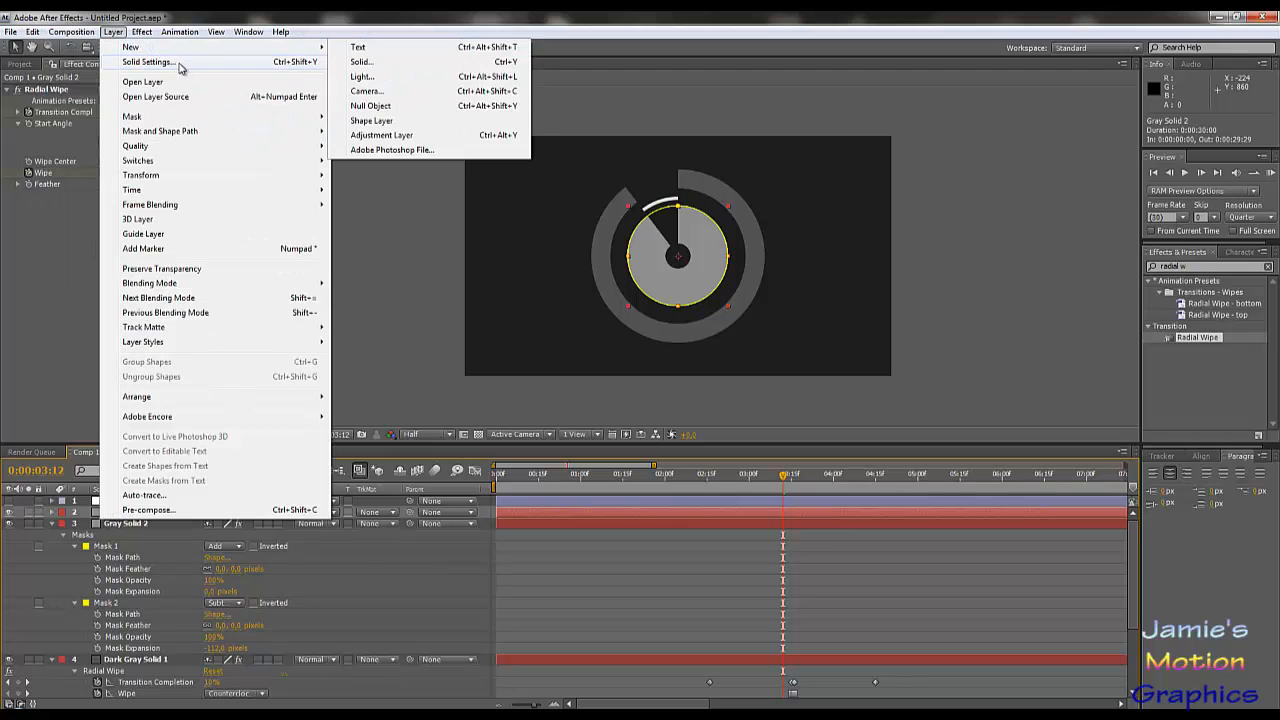
{"action": "left_click", "coordinate": [150, 62]}
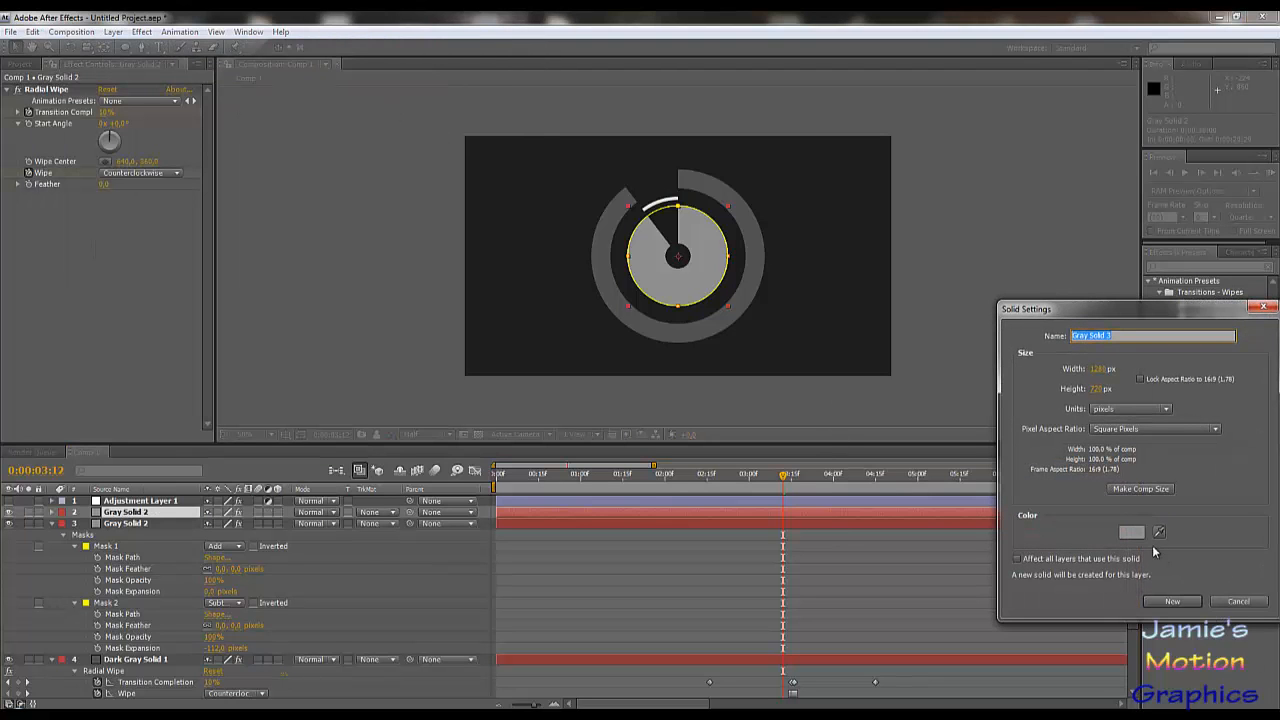
{"action": "left_click", "coordinate": [1131, 533]}
{"action": "mouse_move", "coordinate": [372, 457]}
{"action": "left_mouse_down"}
{"action": "mouse_move", "coordinate": [285, 422]}
{"action": "mouse_move", "coordinate": [273, 436]}
{"action": "left_mouse_up"}
{"action": "left_click", "coordinate": [604, 416]}
{"action": "left_click", "coordinate": [1170, 602]}
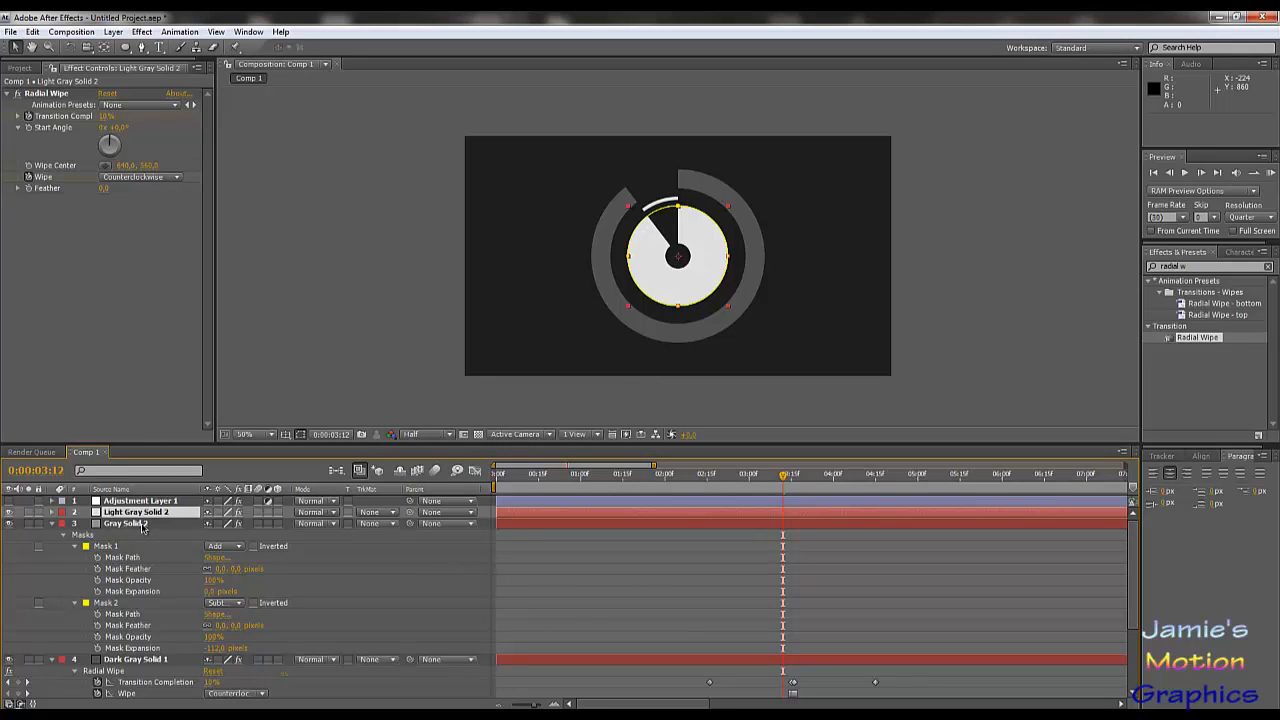
Shrink the Light Gray Solid 2 disc slightly by setting its Mask 1 expansion to -12 px.
{"action": "key", "text": "m"}
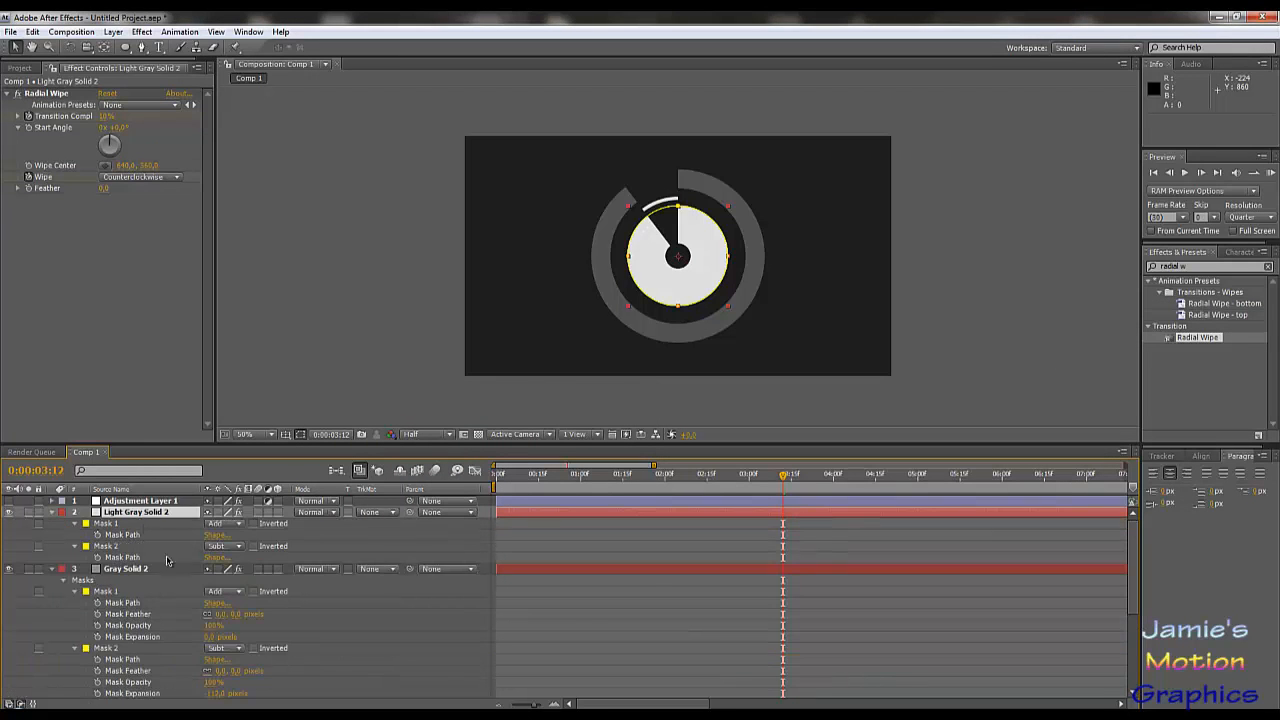
{"action": "left_click", "coordinate": [74, 524]}
{"action": "left_click", "coordinate": [74, 524]}
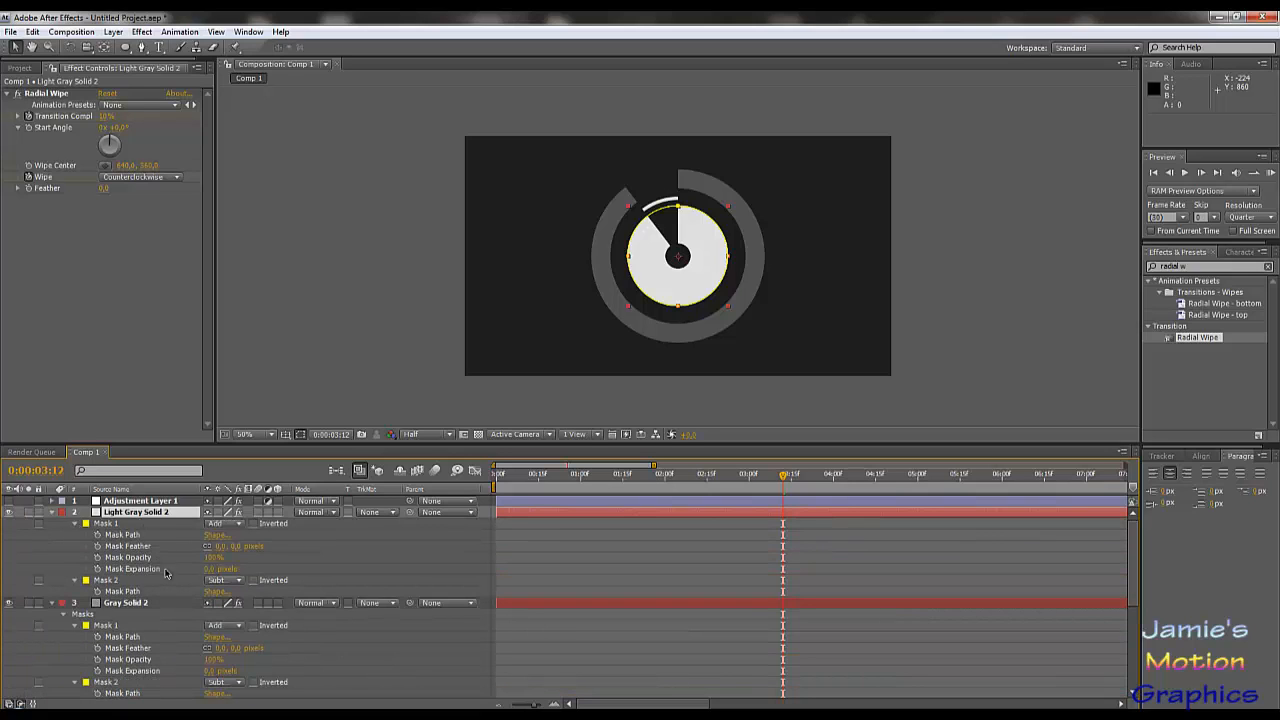
{"action": "left_click_drag", "start_coordinate": [210, 572], "coordinate": [199, 568]}
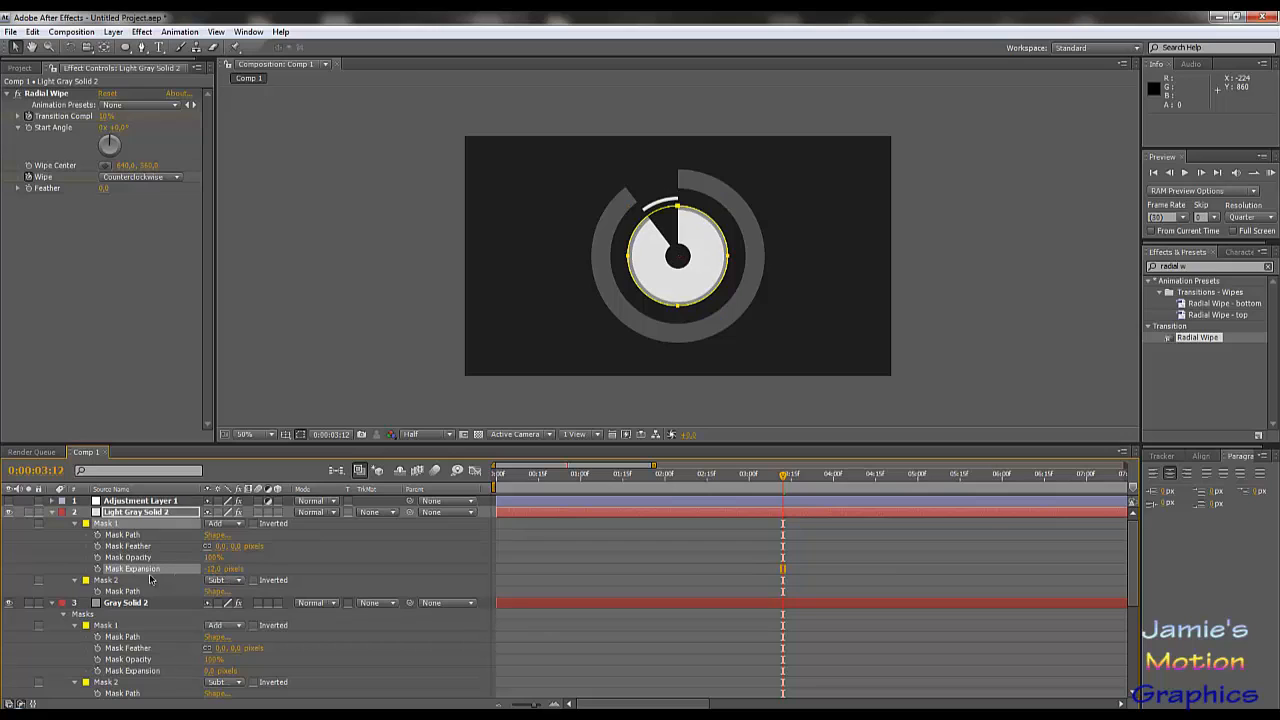
Set the expansion of Light Gray Solid 2's Mask 2 to -22 px to turn the disc into a thin ring.
{"action": "left_click", "coordinate": [74, 580]}
{"action": "left_click", "coordinate": [74, 580]}
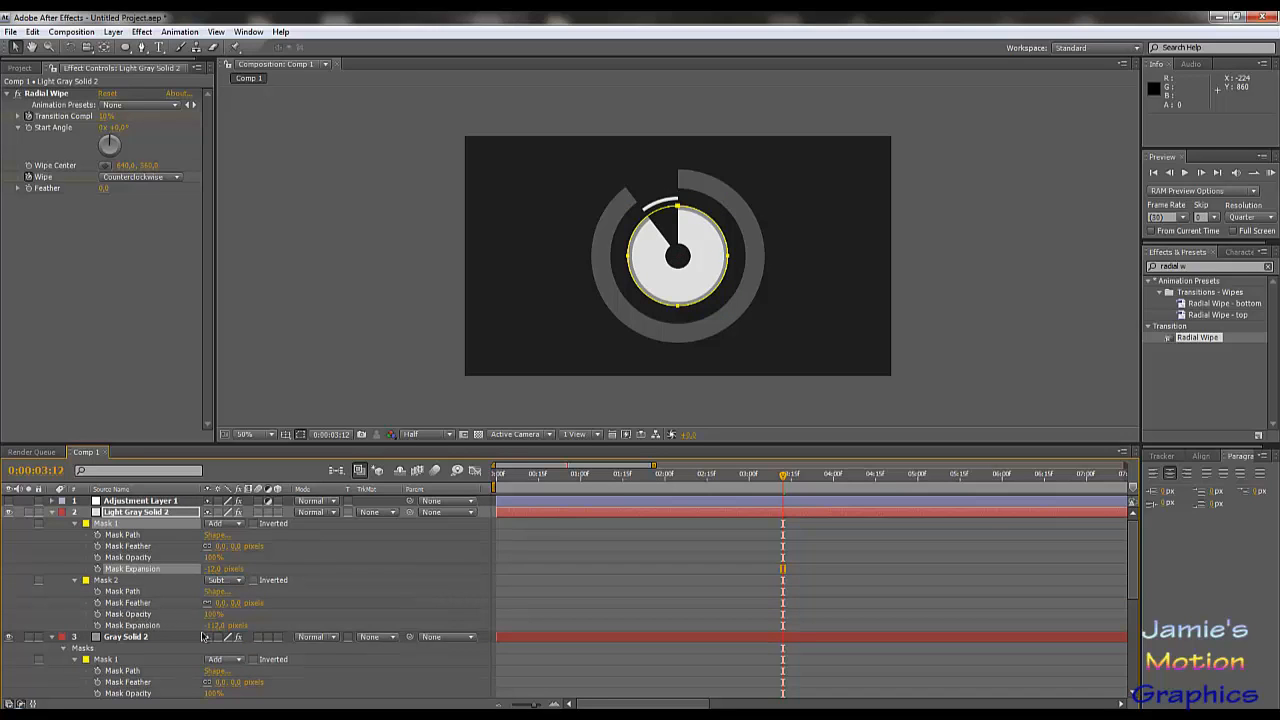
{"action": "left_click_drag", "start_coordinate": [214, 625], "coordinate": [272, 626]}
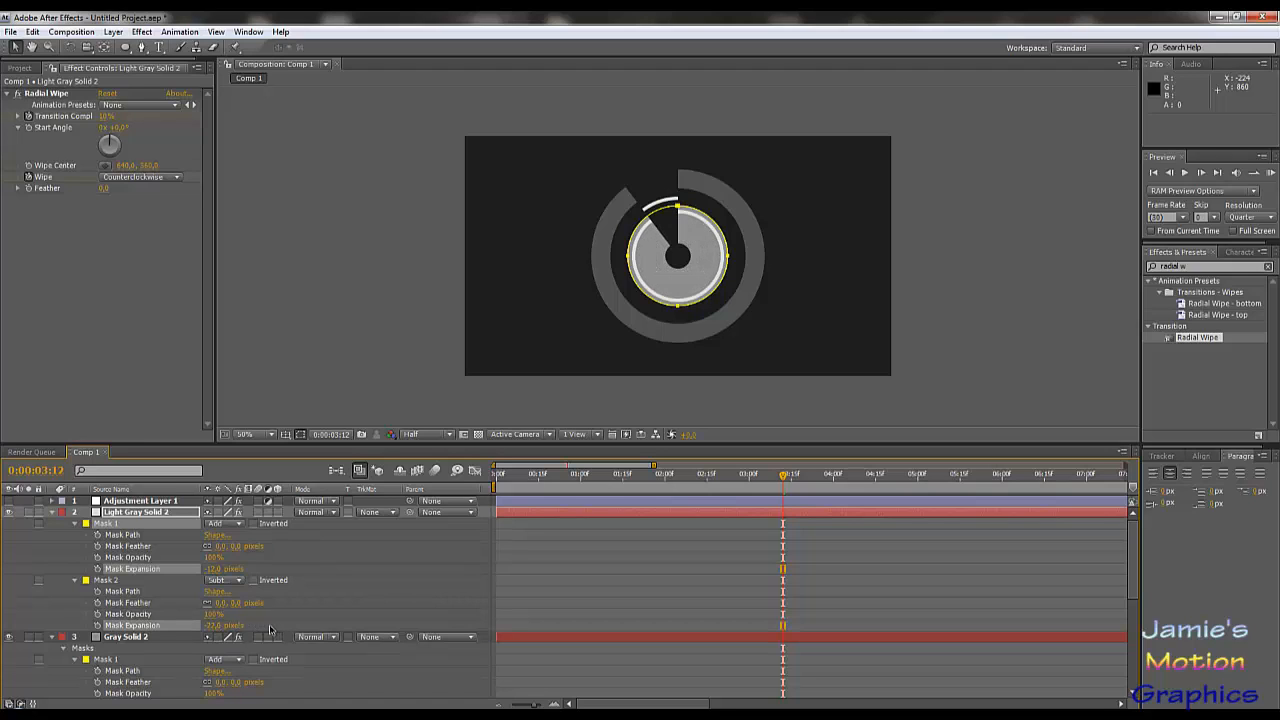
{"action": "left_click", "coordinate": [140, 579]}
Duplicate the Light Gray Solid 2 layer and set the duplicate's Mask 2 expansion to -57 px.
{"action": "left_click", "coordinate": [130, 514]}
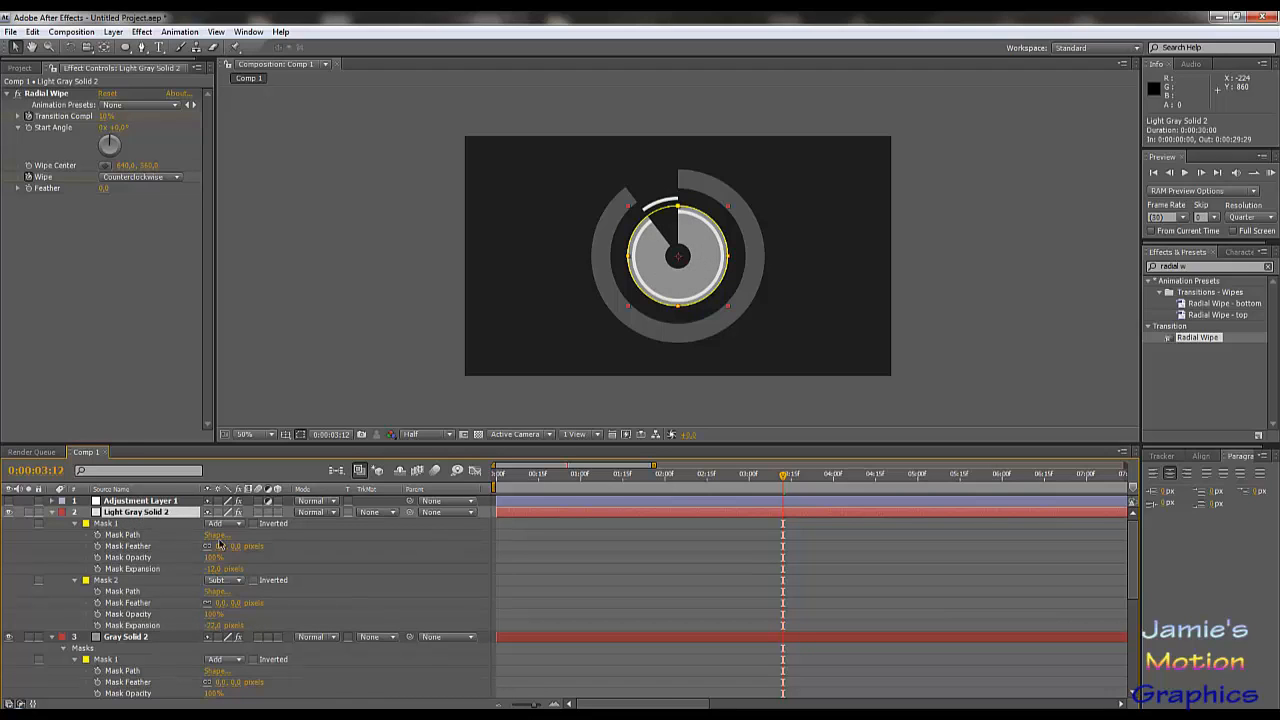
{"action": "key", "text": "ctrl+d"}
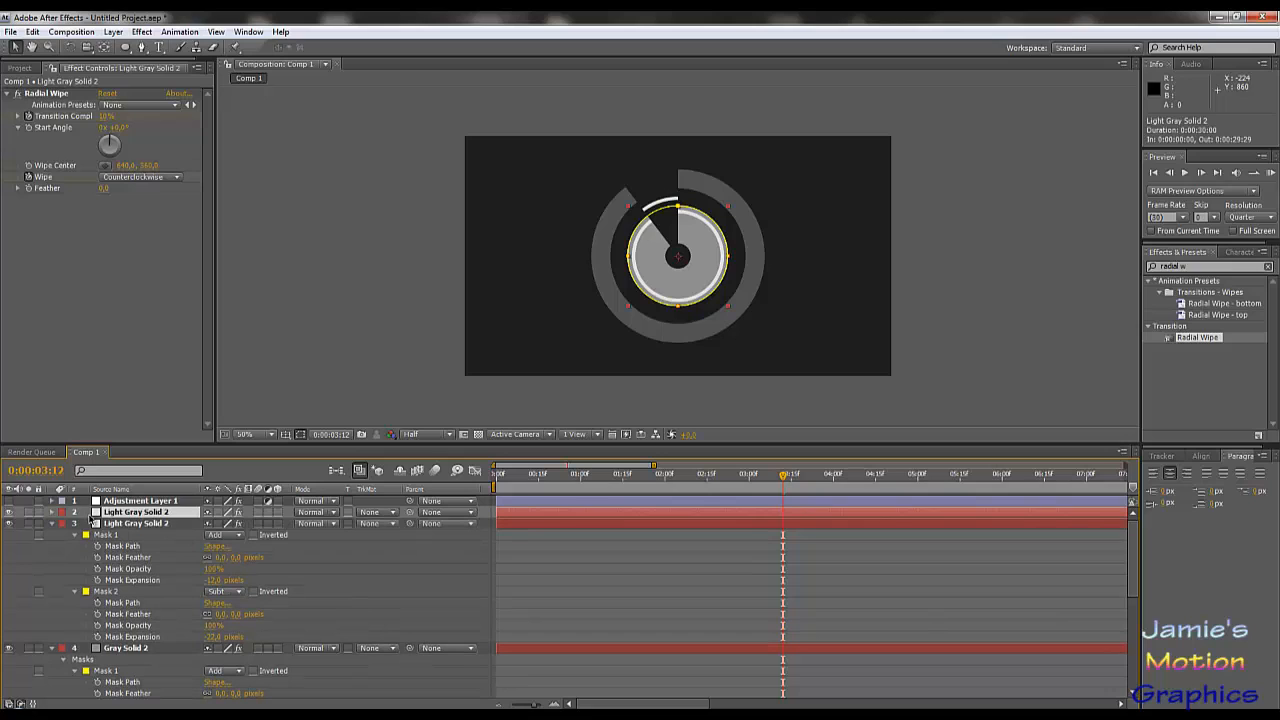
{"action": "key", "text": "m"}
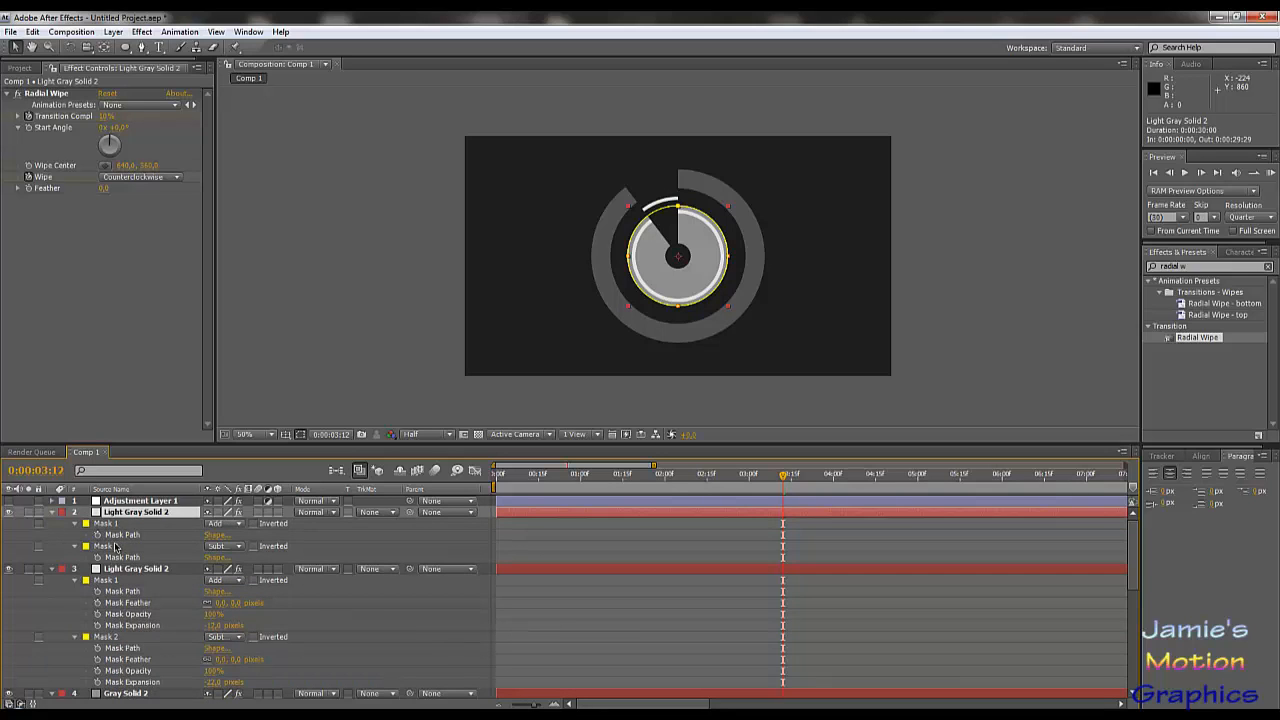
{"action": "left_click", "coordinate": [113, 548]}
{"action": "left_click", "coordinate": [76, 547]}
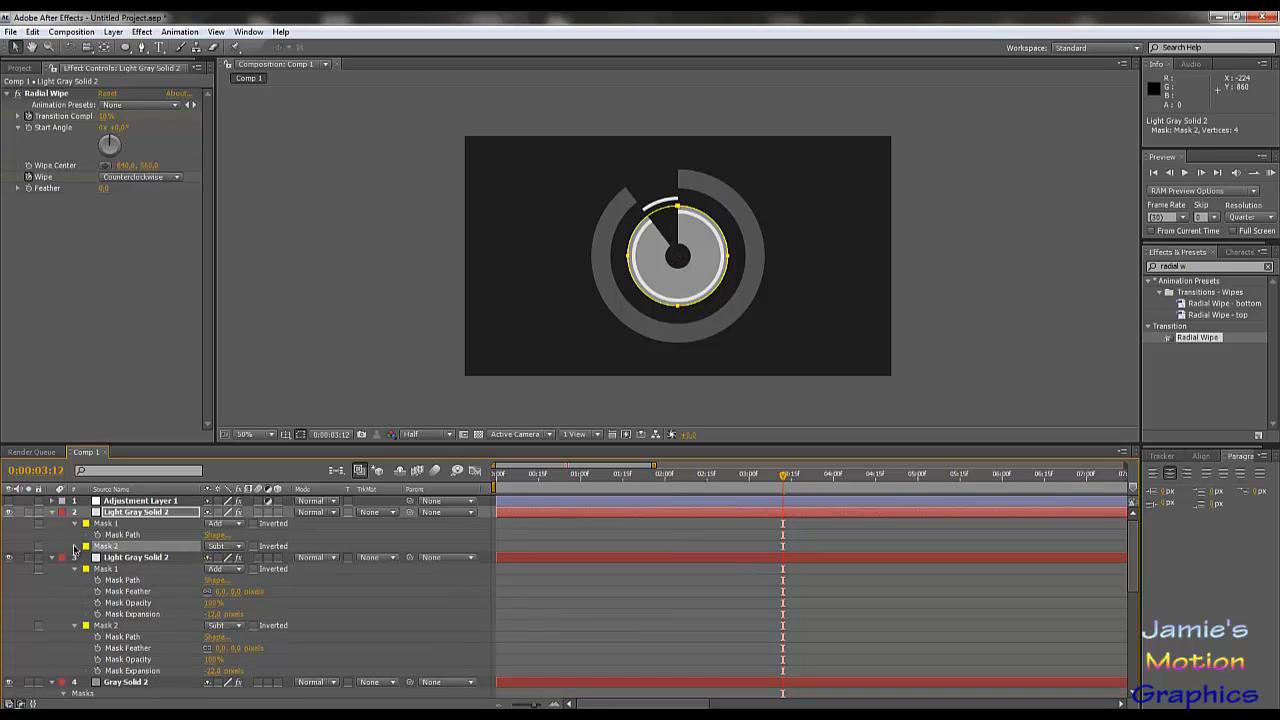
{"action": "left_click", "coordinate": [75, 546]}
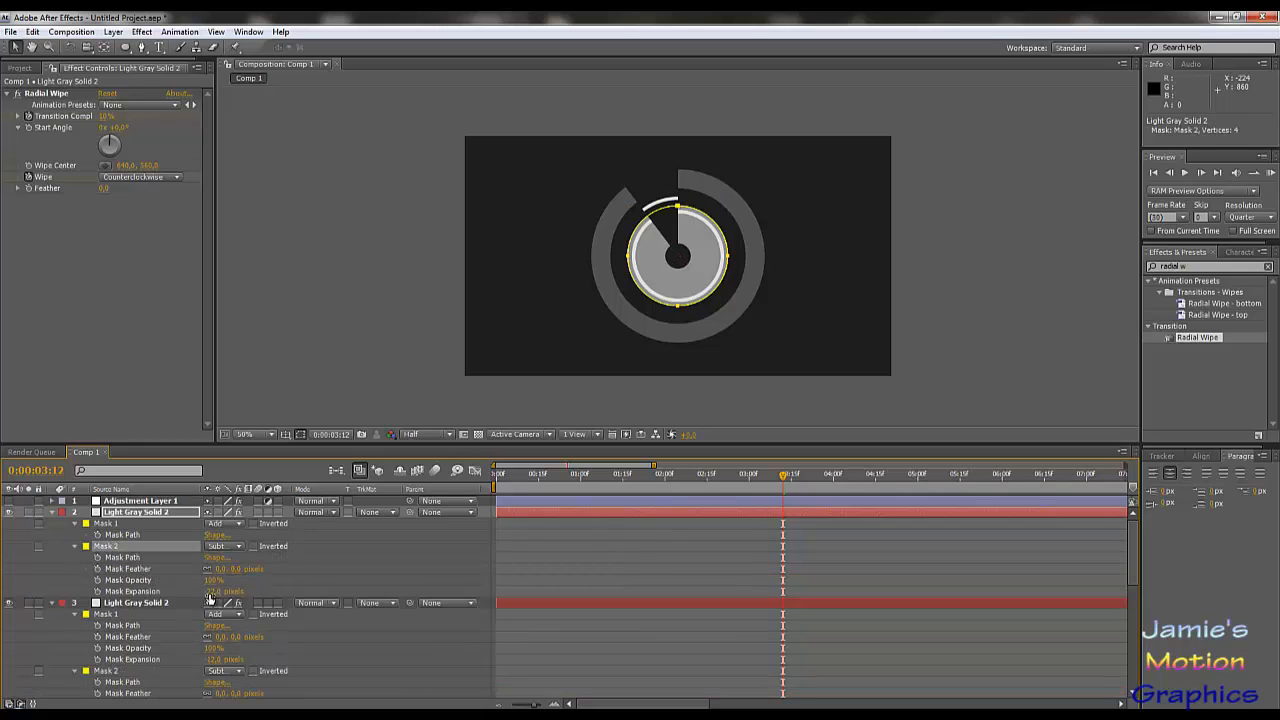
{"action": "left_click_drag", "start_coordinate": [211, 591], "coordinate": [181, 592]}
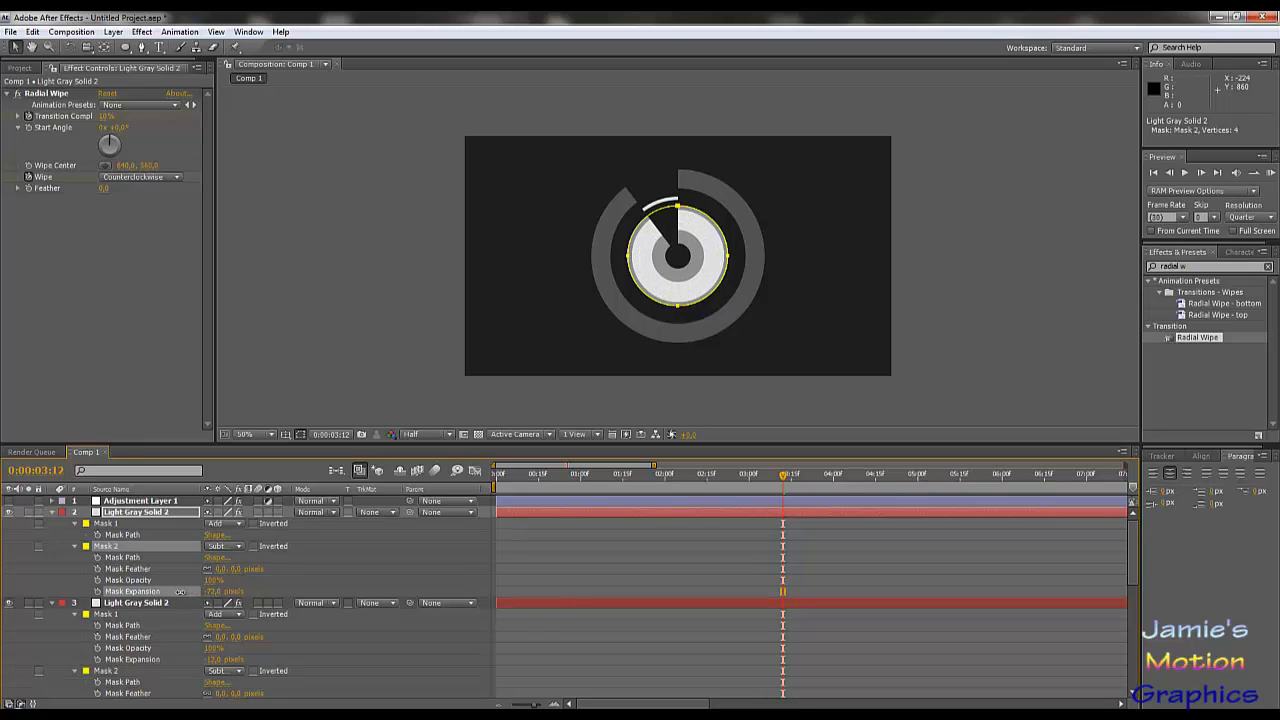
{"action": "left_click", "coordinate": [130, 536]}
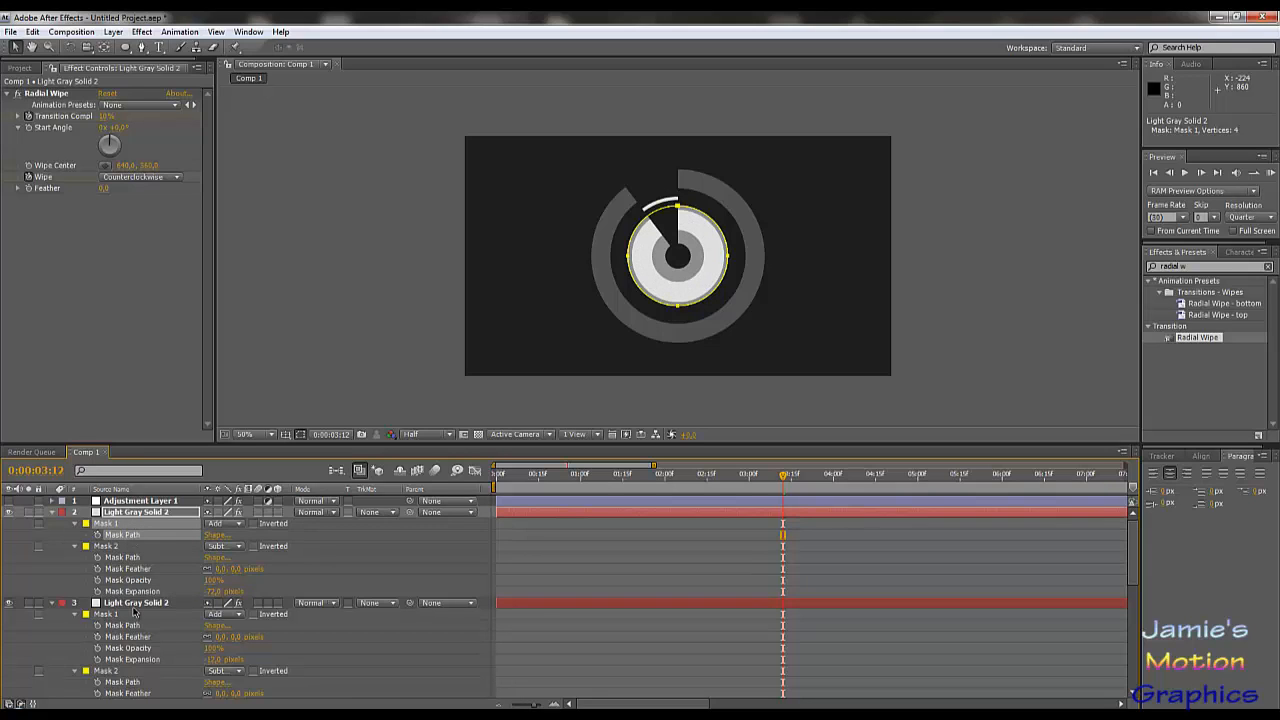
{"action": "left_click_drag", "start_coordinate": [210, 592], "coordinate": [225, 592]}
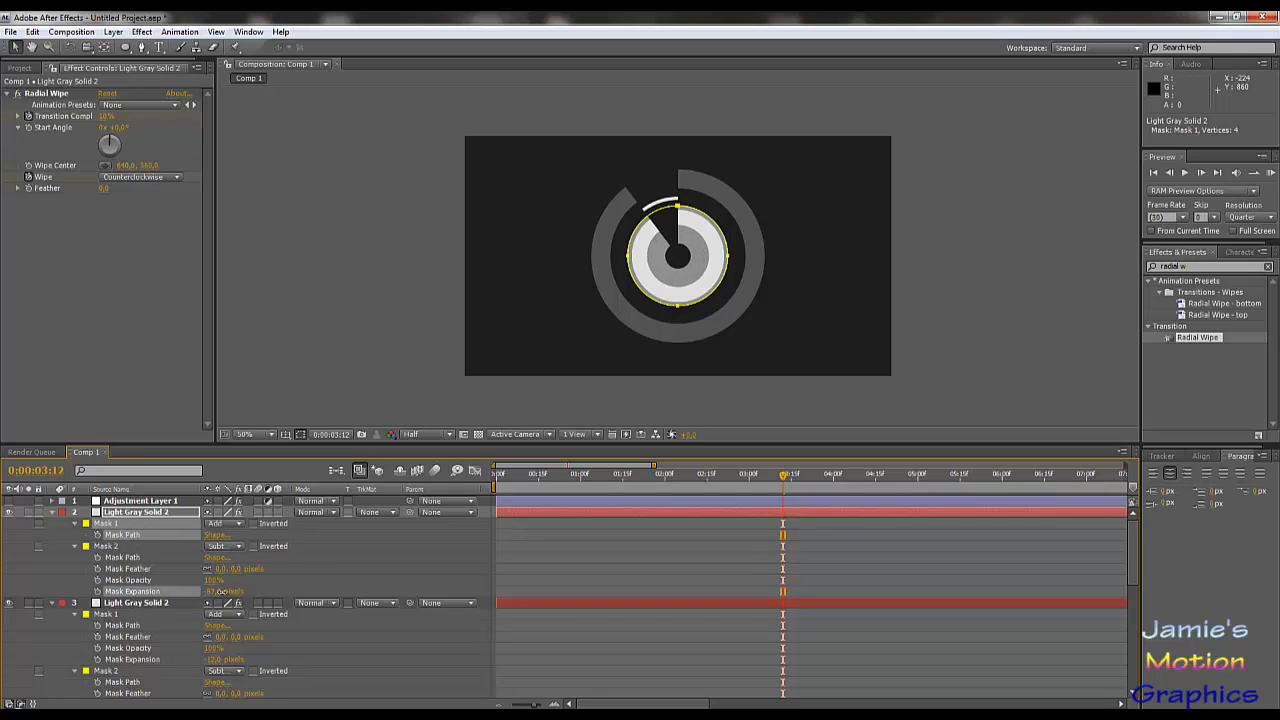
Set the Mask 1 expansion of the duplicated Light Gray Solid 2 to -30 px.
{"action": "left_click", "coordinate": [75, 524]}
{"action": "left_click", "coordinate": [75, 524]}
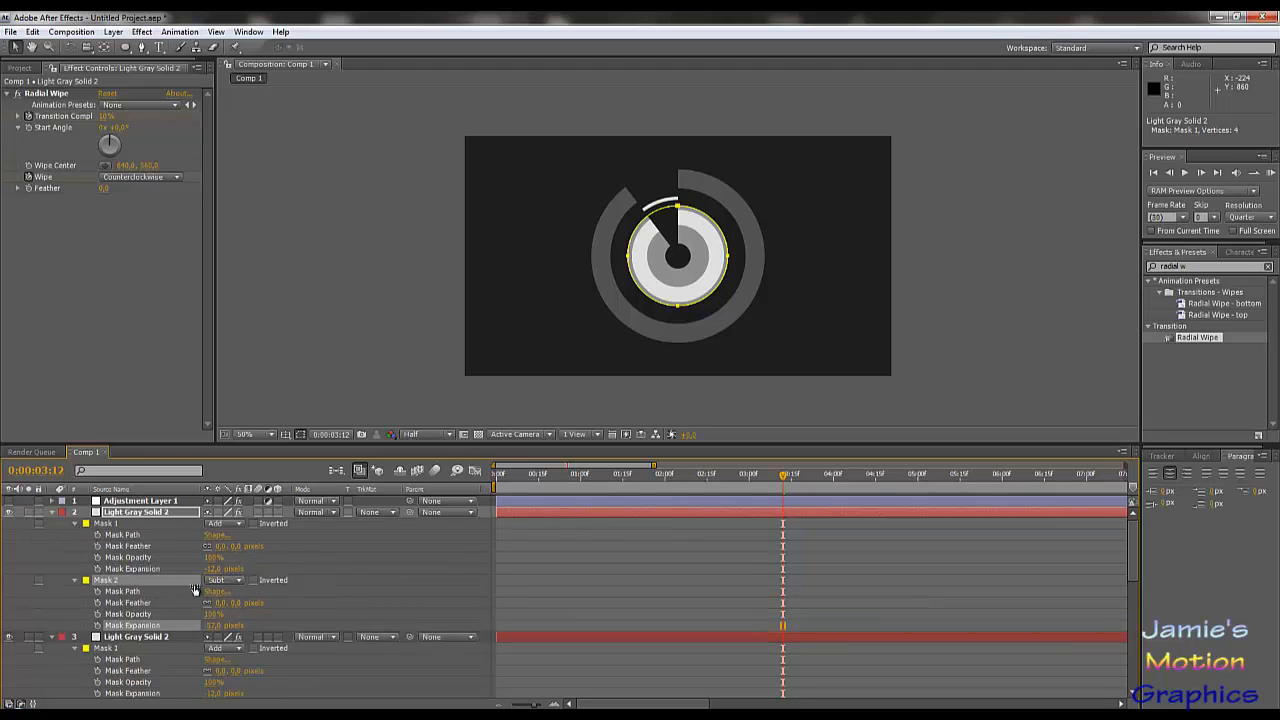
{"action": "left_click", "coordinate": [198, 569]}
{"action": "left_click_drag", "start_coordinate": [198, 569], "coordinate": [202, 570]}
{"action": "left_click", "coordinate": [175, 567]}
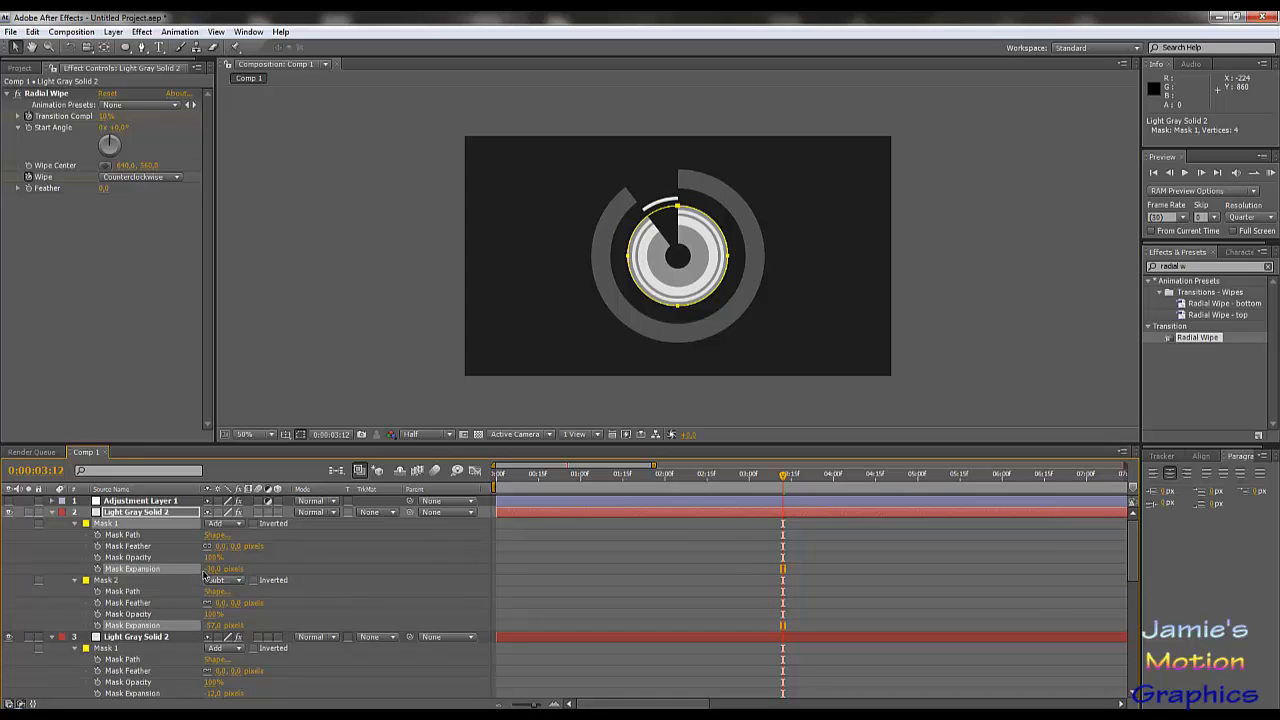
Recolour the duplicated Light Gray Solid 2 ring to dark gray 2D2D2D as a new solid.
{"action": "left_click", "coordinate": [158, 512]}
{"action": "left_click", "coordinate": [122, 31]}
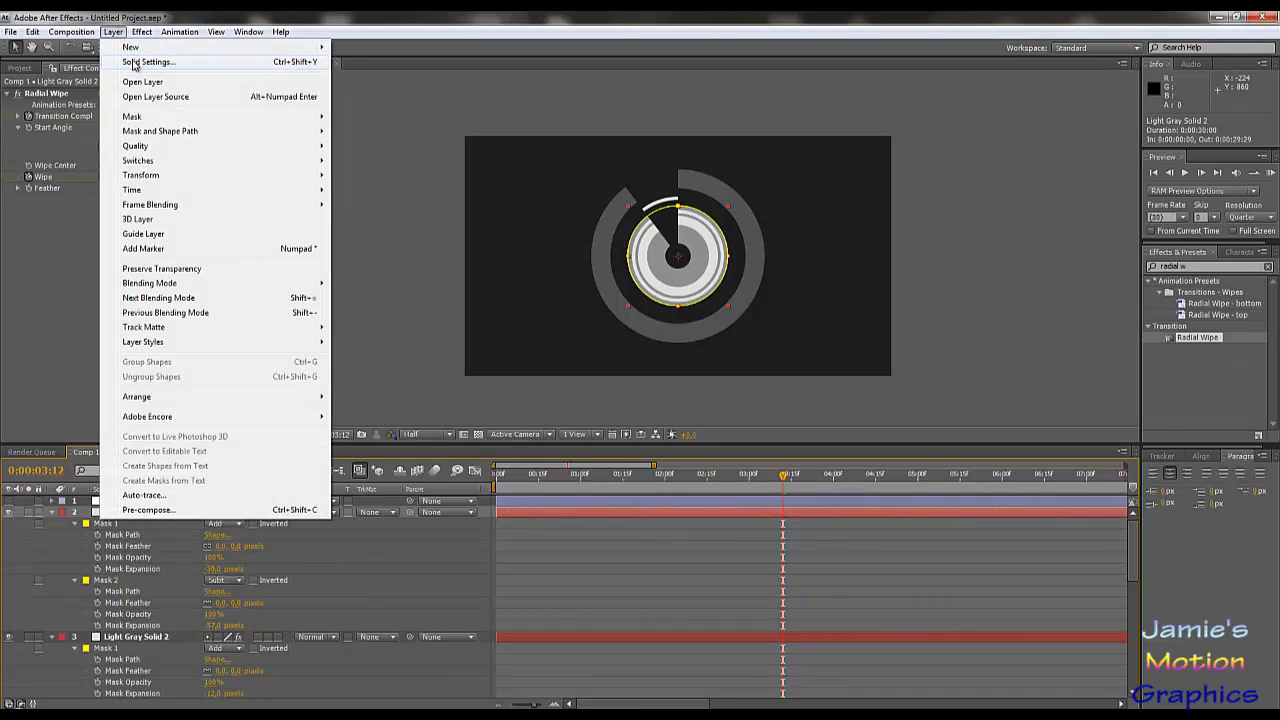
{"action": "left_click", "coordinate": [126, 61]}
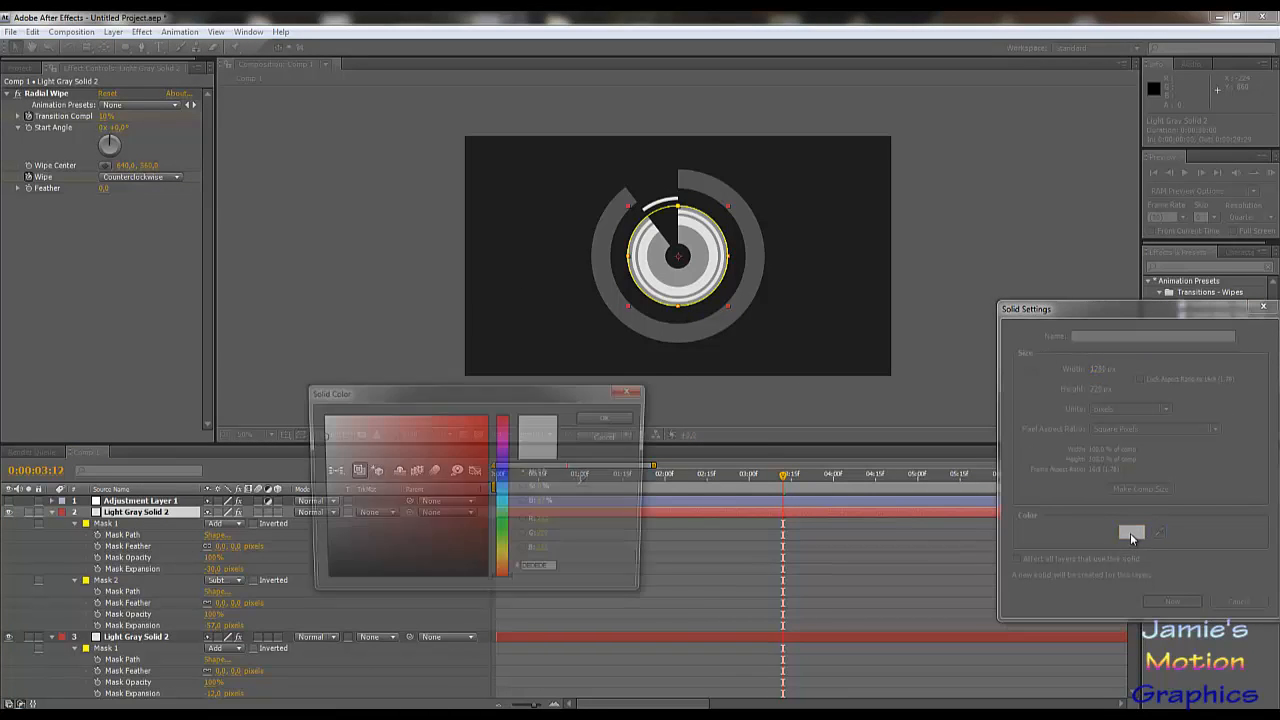
{"action": "left_click", "coordinate": [1131, 532]}
{"action": "left_click_drag", "start_coordinate": [322, 541], "coordinate": [268, 554]}
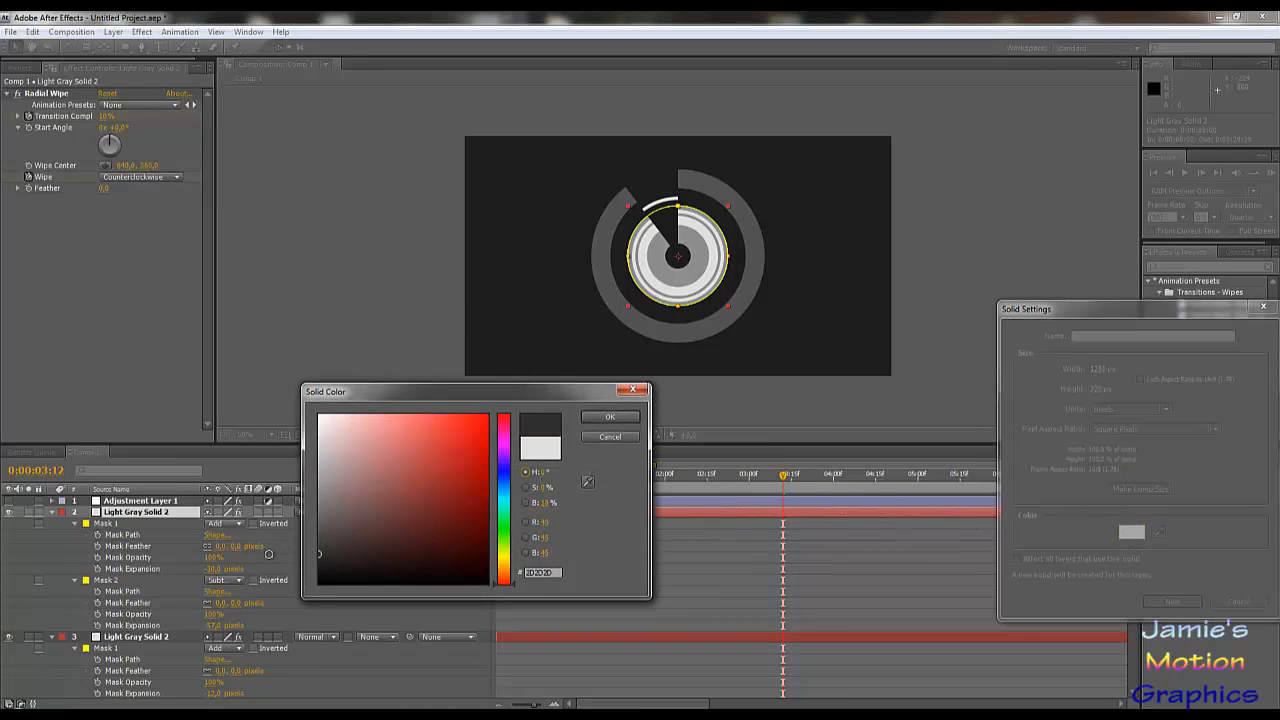
{"action": "left_click", "coordinate": [610, 417]}
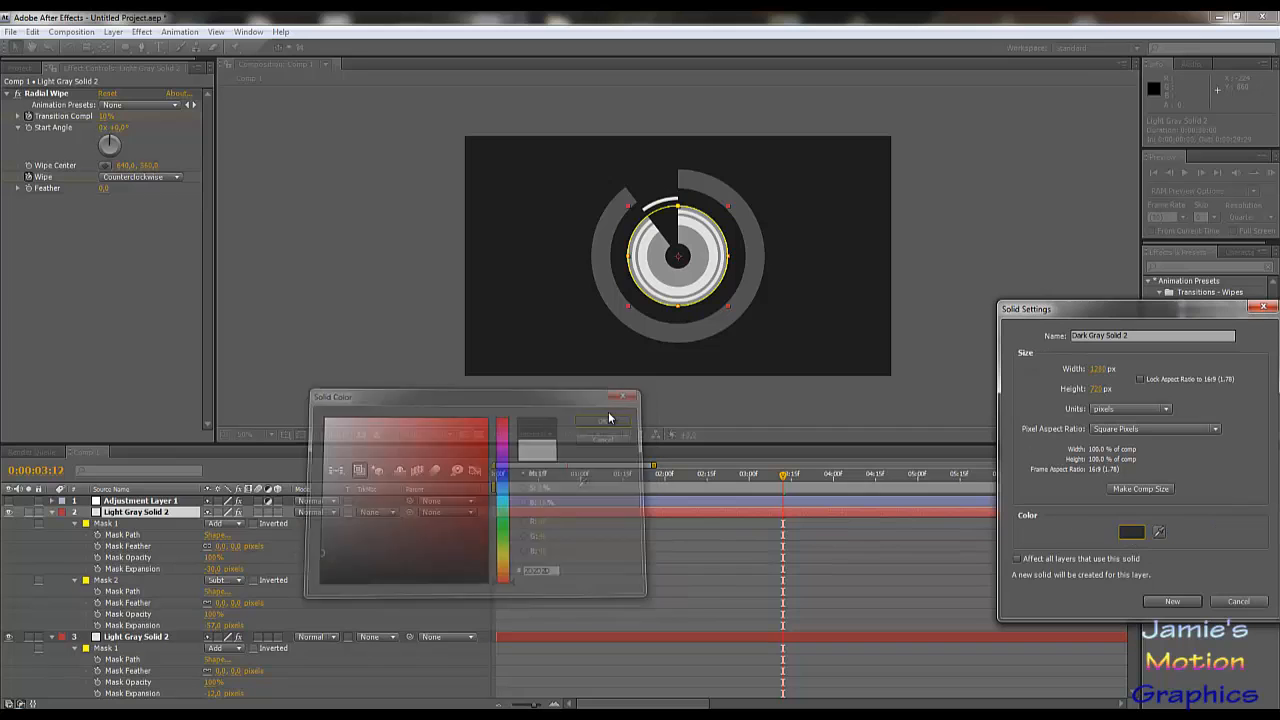
{"action": "left_click", "coordinate": [1186, 603]}
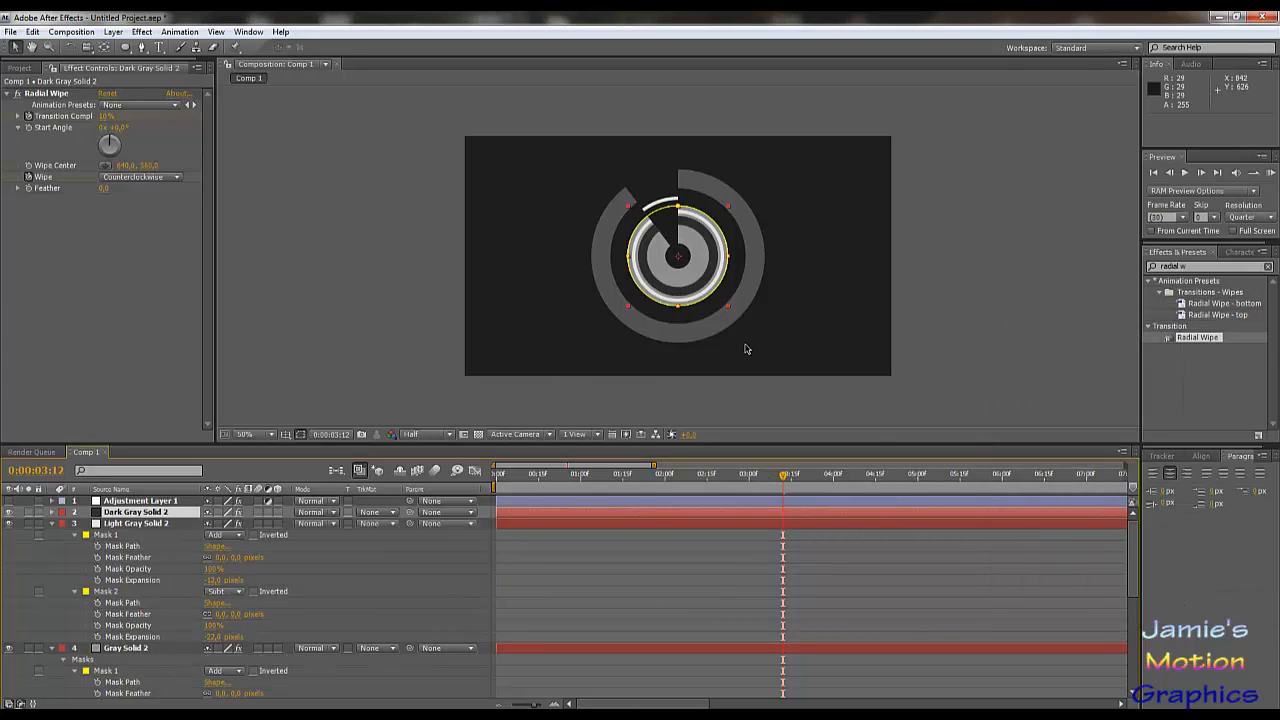
Inspect the concentric rings up close and with the red adjustment layer temporarily shown, and preview the animation.
{"action": "key", "text": "period"}
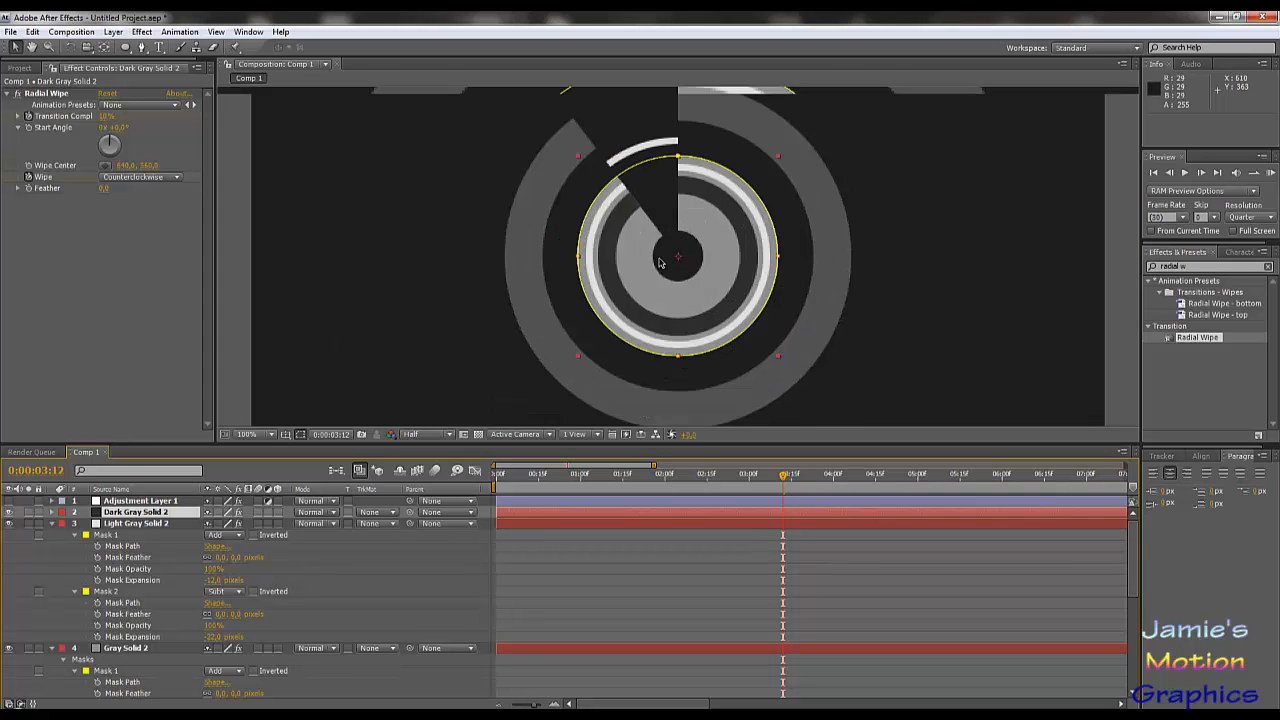
{"action": "scroll", "coordinate": [660, 263], "scroll_direction": "up", "scroll_amount": 2}
{"action": "scroll", "coordinate": [660, 263], "scroll_direction": "down", "scroll_amount": 4}
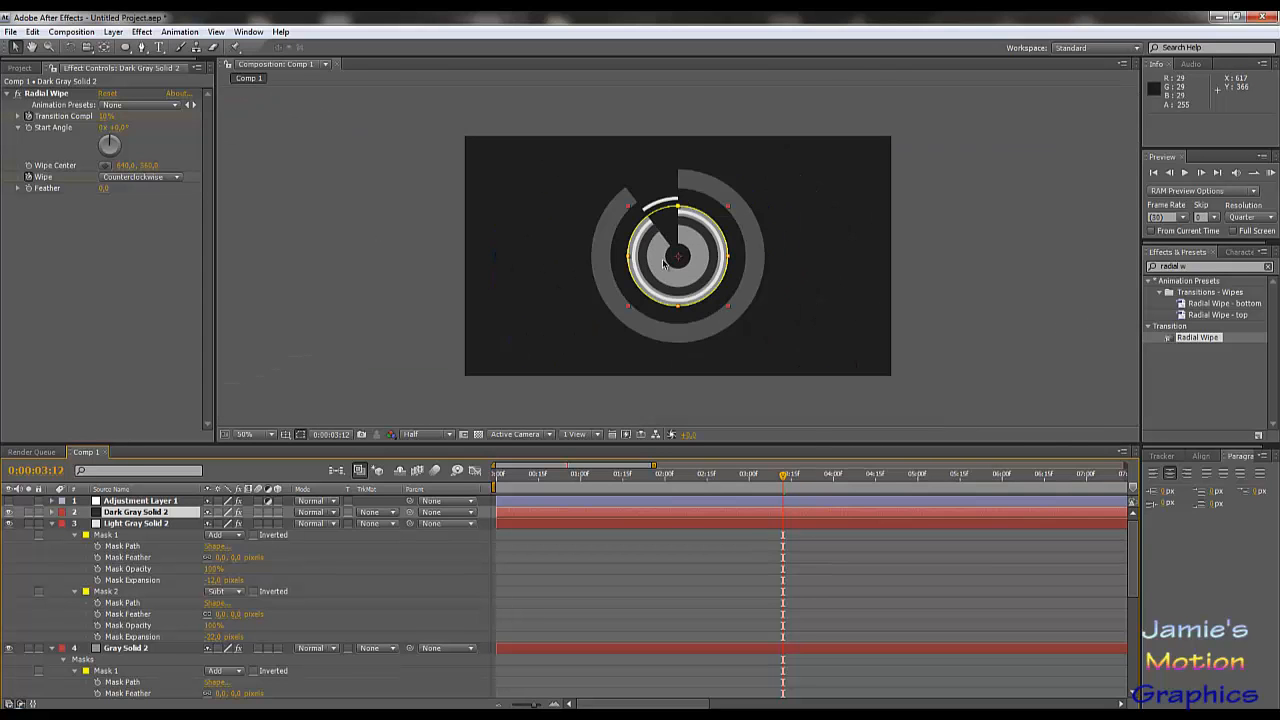
{"action": "left_click", "coordinate": [9, 501]}
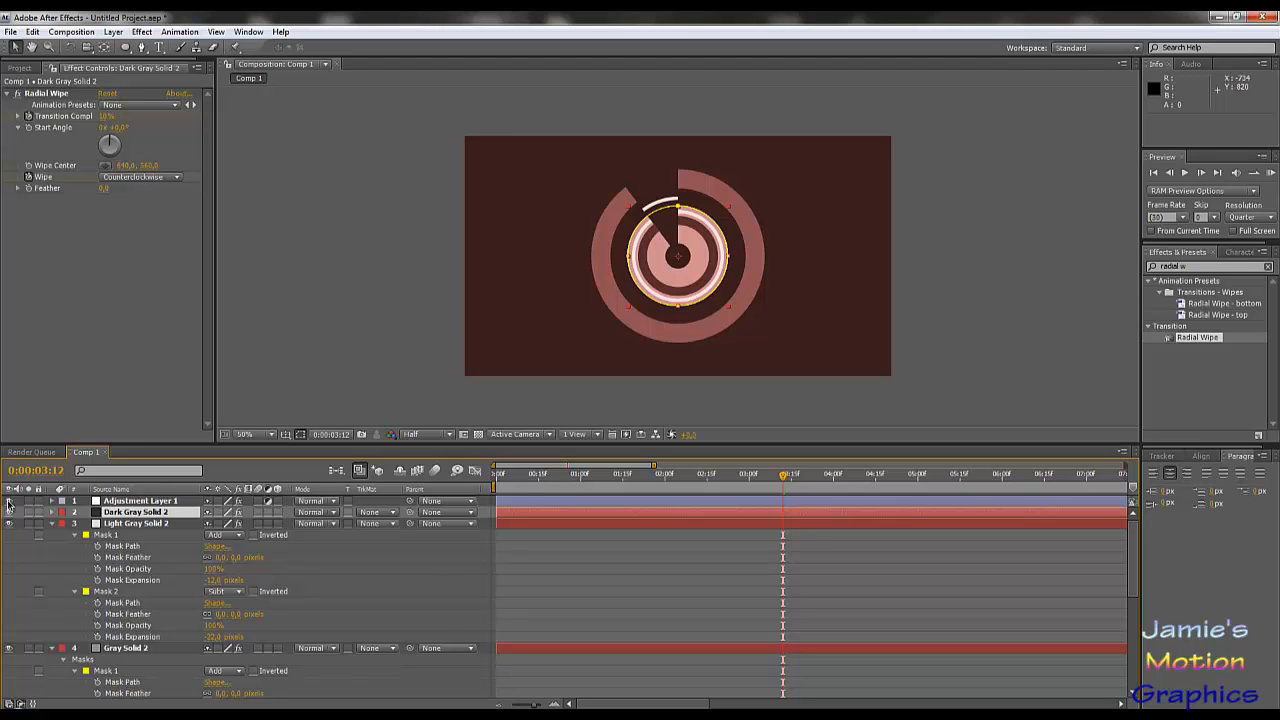
{"action": "left_click", "coordinate": [9, 501]}
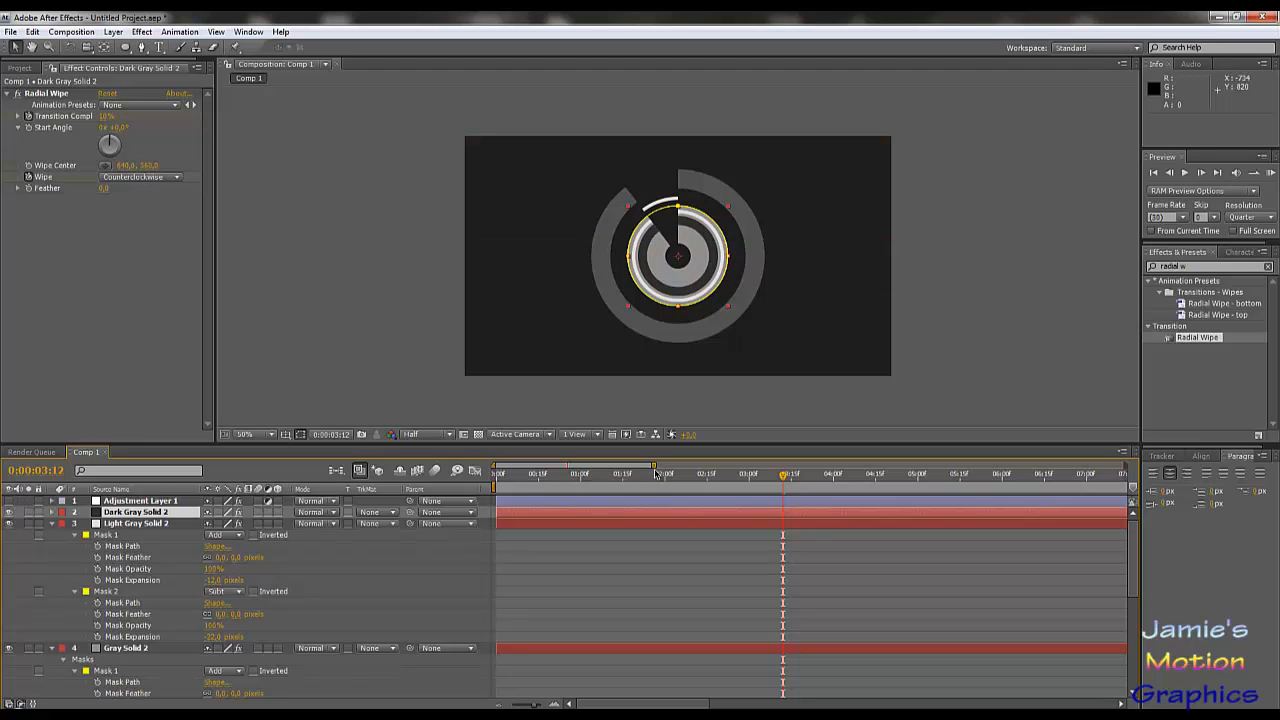
{"action": "key", "text": "space"}
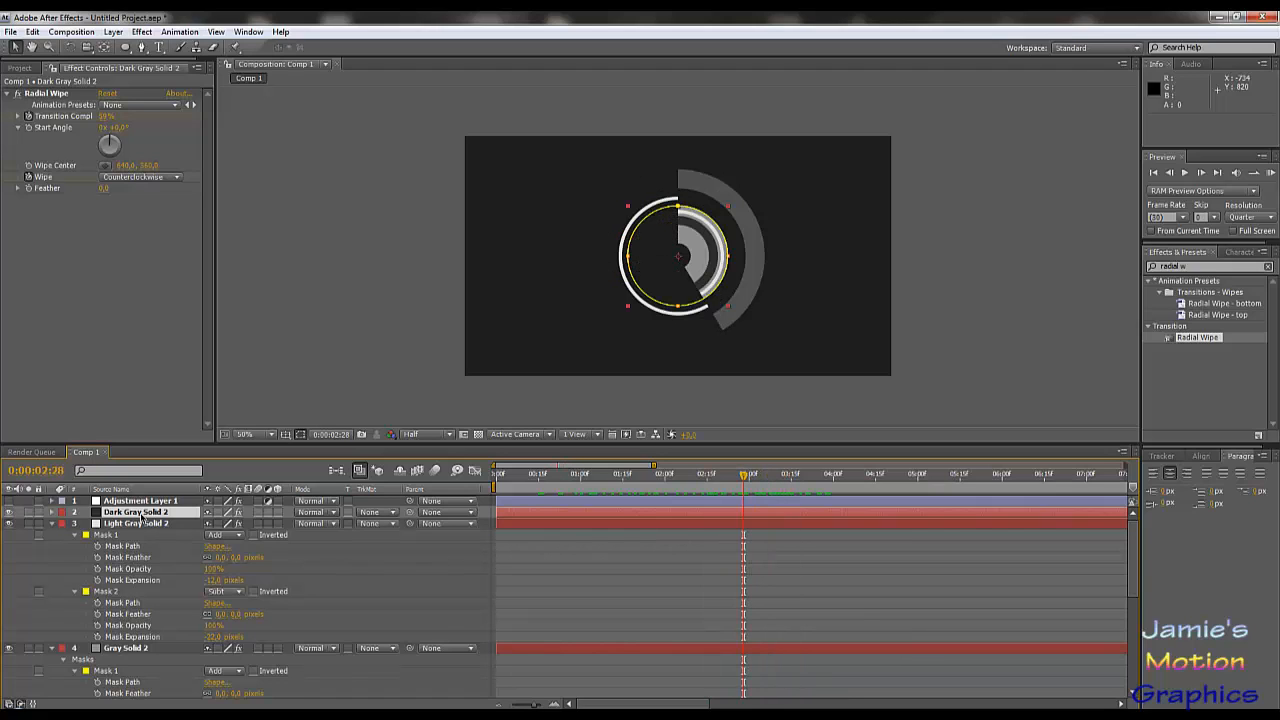
Reveal the keyframed properties of Dark Gray Solid 2, Light Gray Solid 2 and Gray Solid 2 together.
{"action": "left_click", "coordinate": [139, 648], "text": "shift"}
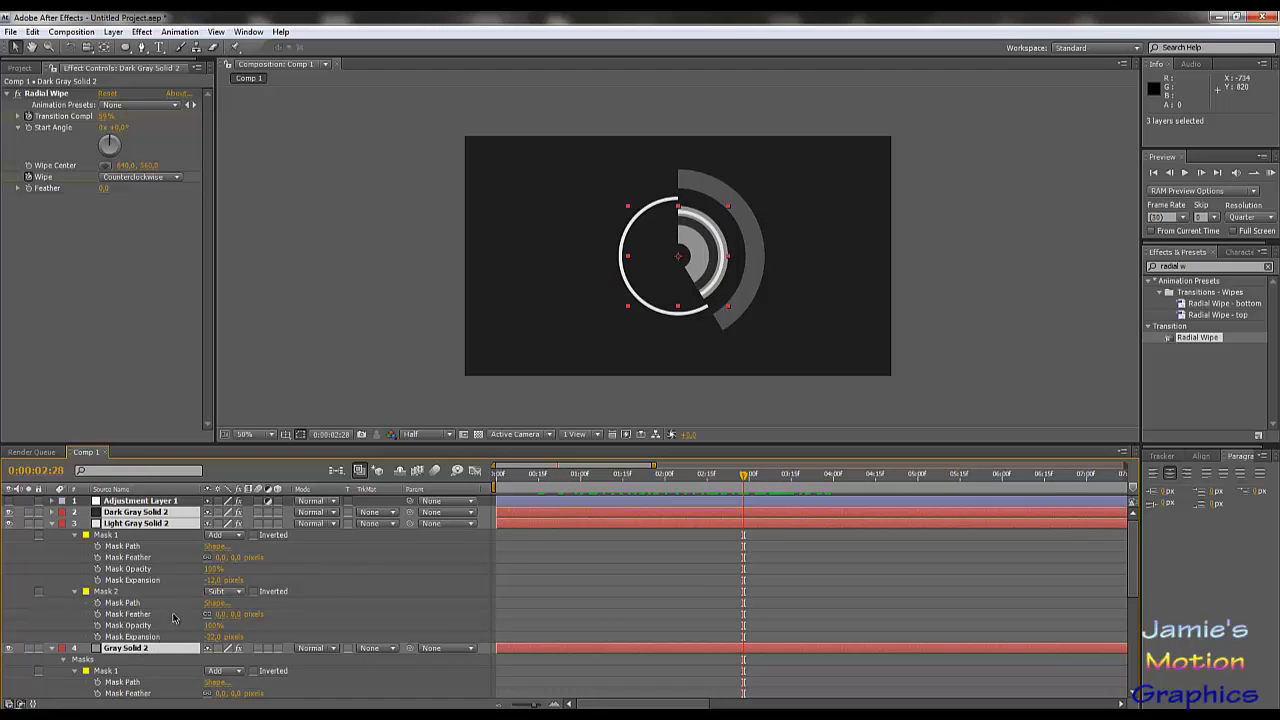
{"action": "scroll", "coordinate": [172, 615], "scroll_direction": "down", "scroll_amount": 4}
{"action": "scroll", "coordinate": [172, 615], "scroll_direction": "down", "scroll_amount": 2}
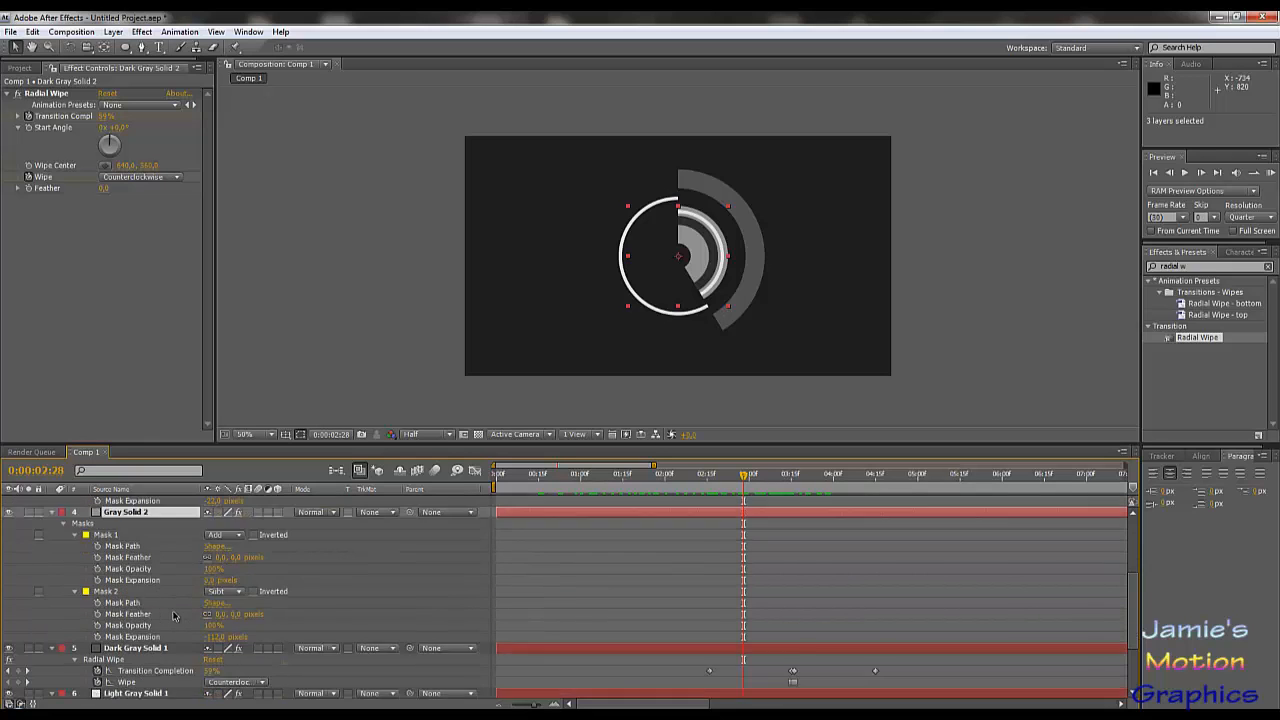
{"action": "scroll", "coordinate": [174, 616], "scroll_direction": "up", "scroll_amount": 1}
{"action": "scroll", "coordinate": [174, 616], "scroll_direction": "down", "scroll_amount": 1}
{"action": "key", "text": "u"}
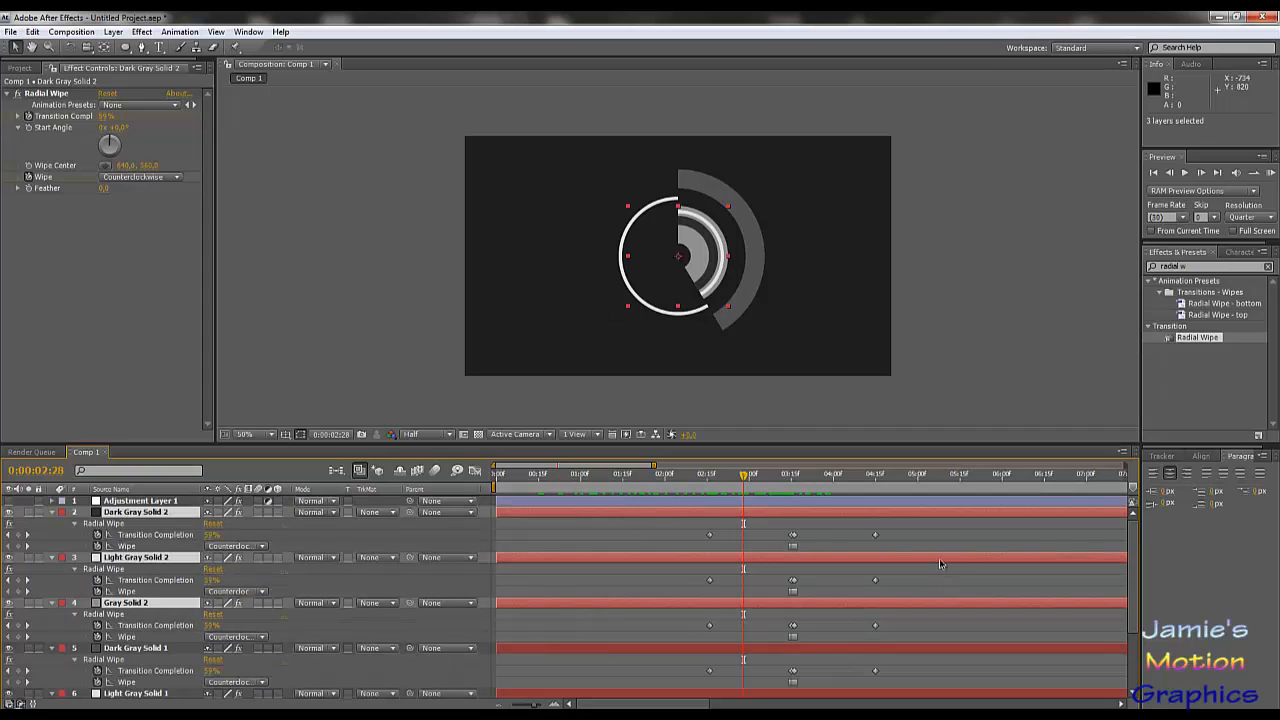
Shift the Radial Wipe keyframes of Dark Gray Solid 2, Light Gray Solid 2 and Gray Solid 2 to start at 0:00:03:16, excluding Dark Gray Solid 1.
{"action": "left_click_drag", "start_coordinate": [902, 524], "coordinate": [668, 701]}
{"action": "scroll", "coordinate": [690, 676], "scroll_direction": "down", "scroll_amount": 1}
{"action": "scroll", "coordinate": [690, 676], "scroll_direction": "down", "scroll_amount": 1}
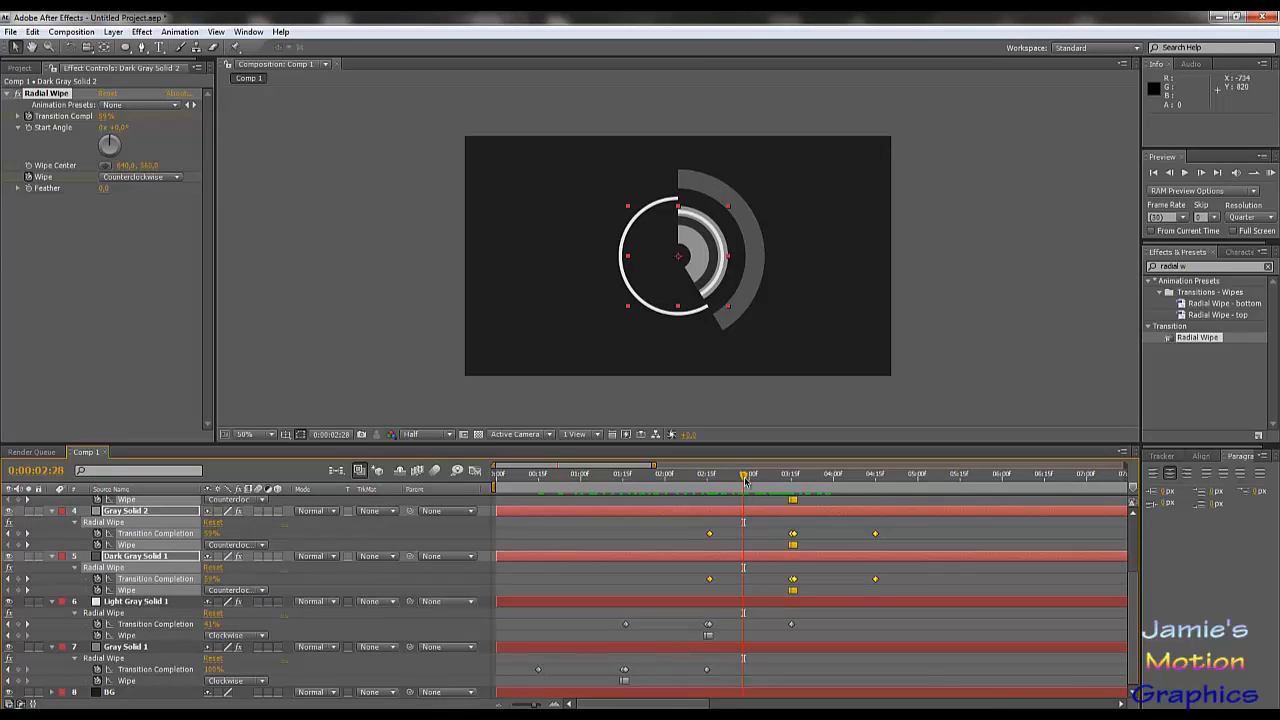
{"action": "left_click", "coordinate": [159, 558]}
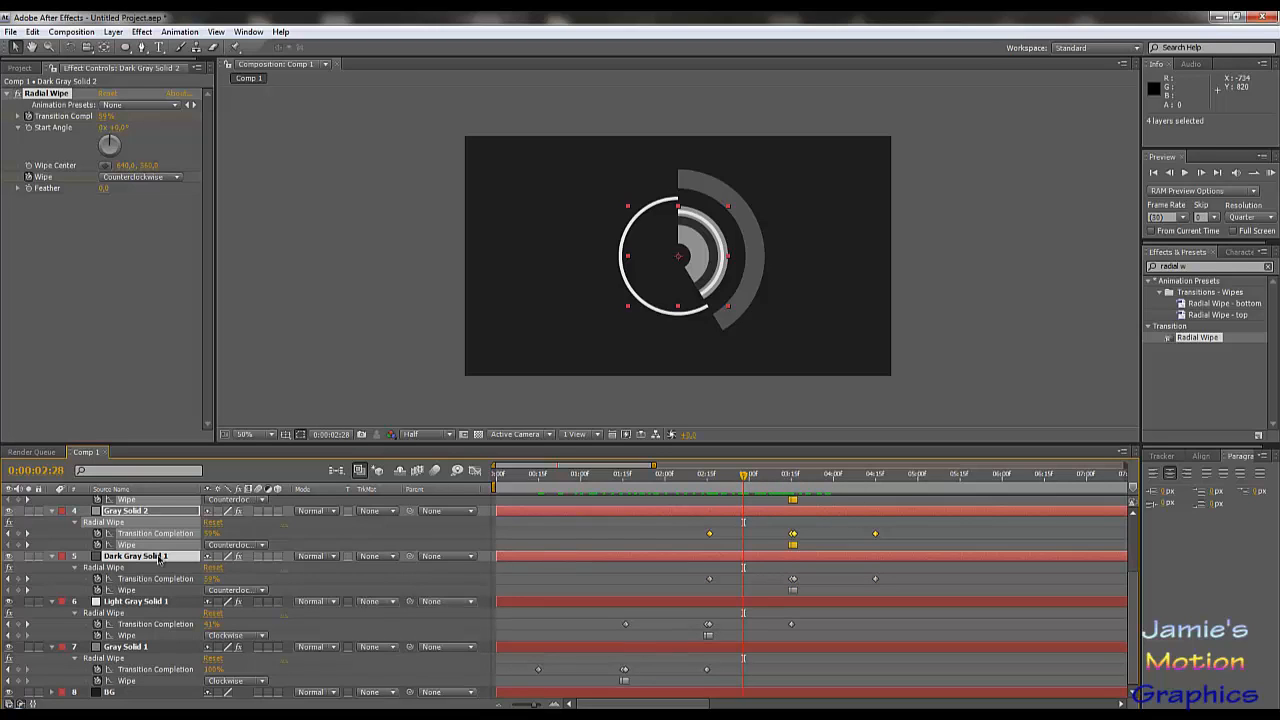
{"action": "left_click_drag", "start_coordinate": [743, 478], "coordinate": [794, 493]}
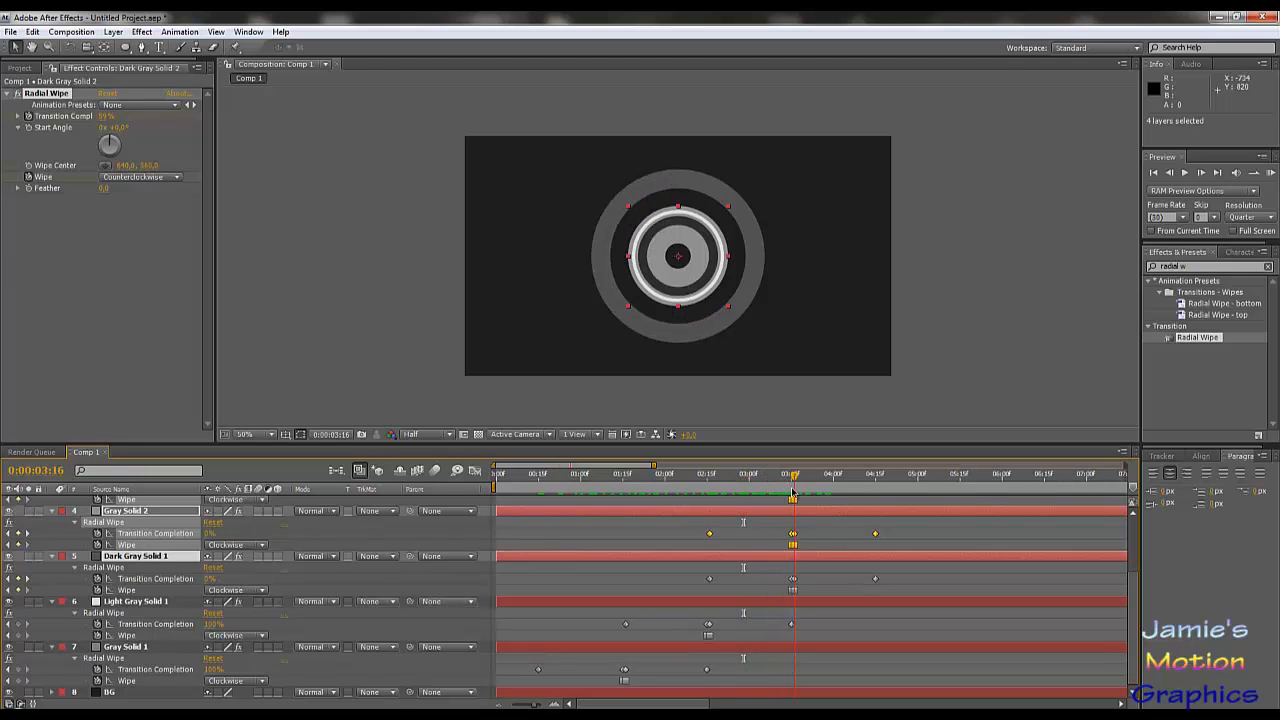
{"action": "left_click_drag", "start_coordinate": [709, 537], "coordinate": [797, 540]}
Scrub through the shifted wipes and place the playhead on the middle keyframes at 0:00:04:15.
{"action": "left_click_drag", "start_coordinate": [768, 478], "coordinate": [869, 529]}
{"action": "left_click", "coordinate": [429, 378]}
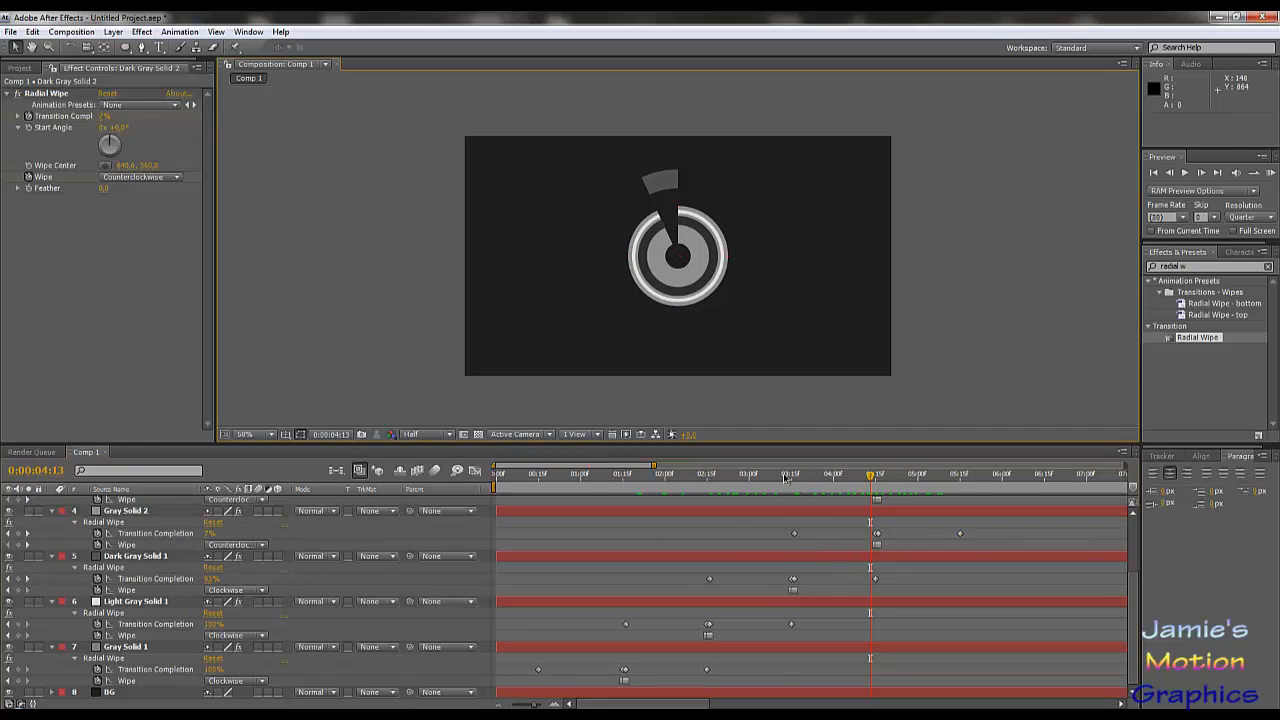
{"action": "left_click_drag", "start_coordinate": [787, 478], "coordinate": [881, 578]}
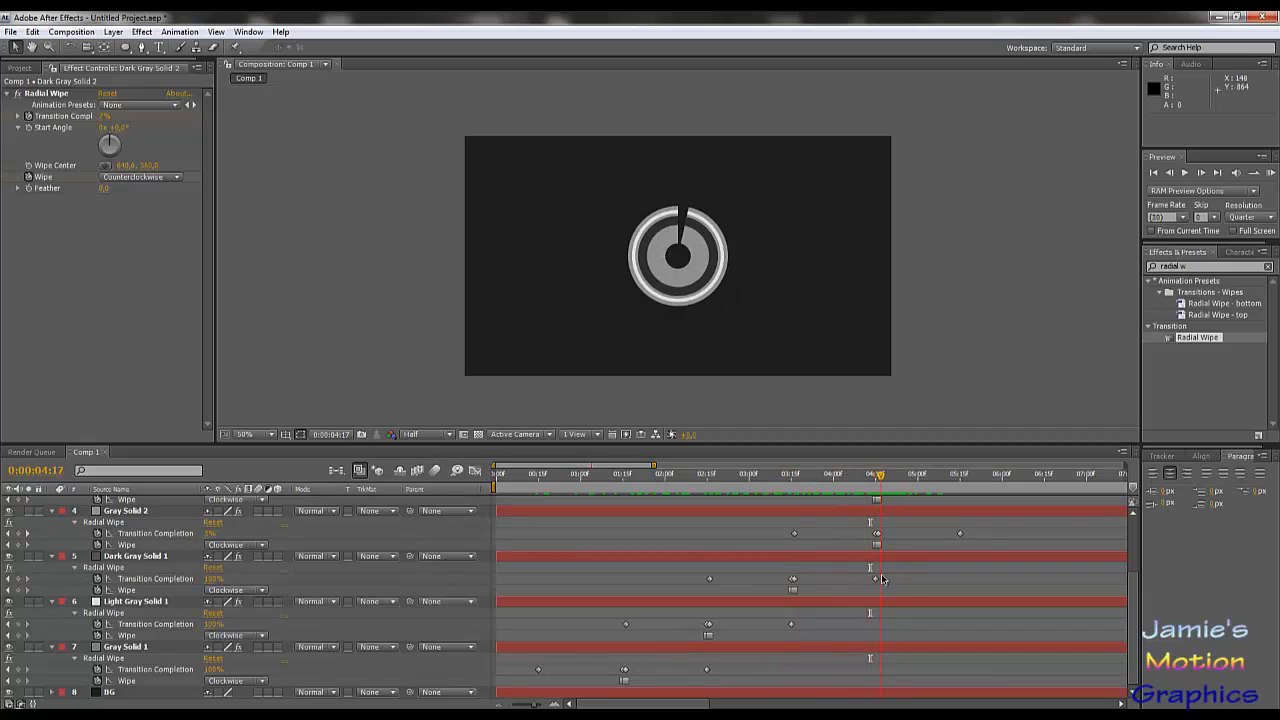
{"action": "scroll", "coordinate": [901, 585], "scroll_direction": "up", "scroll_amount": 3}
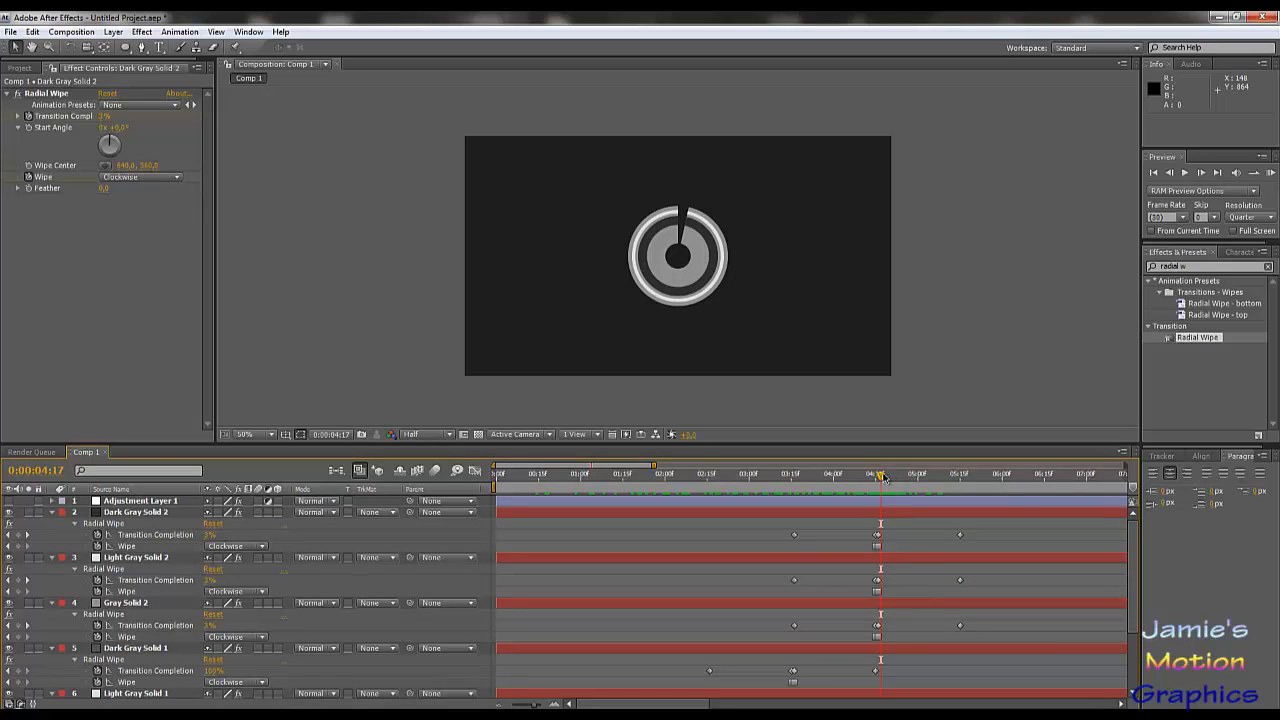
{"action": "left_click_drag", "start_coordinate": [883, 477], "coordinate": [879, 477]}
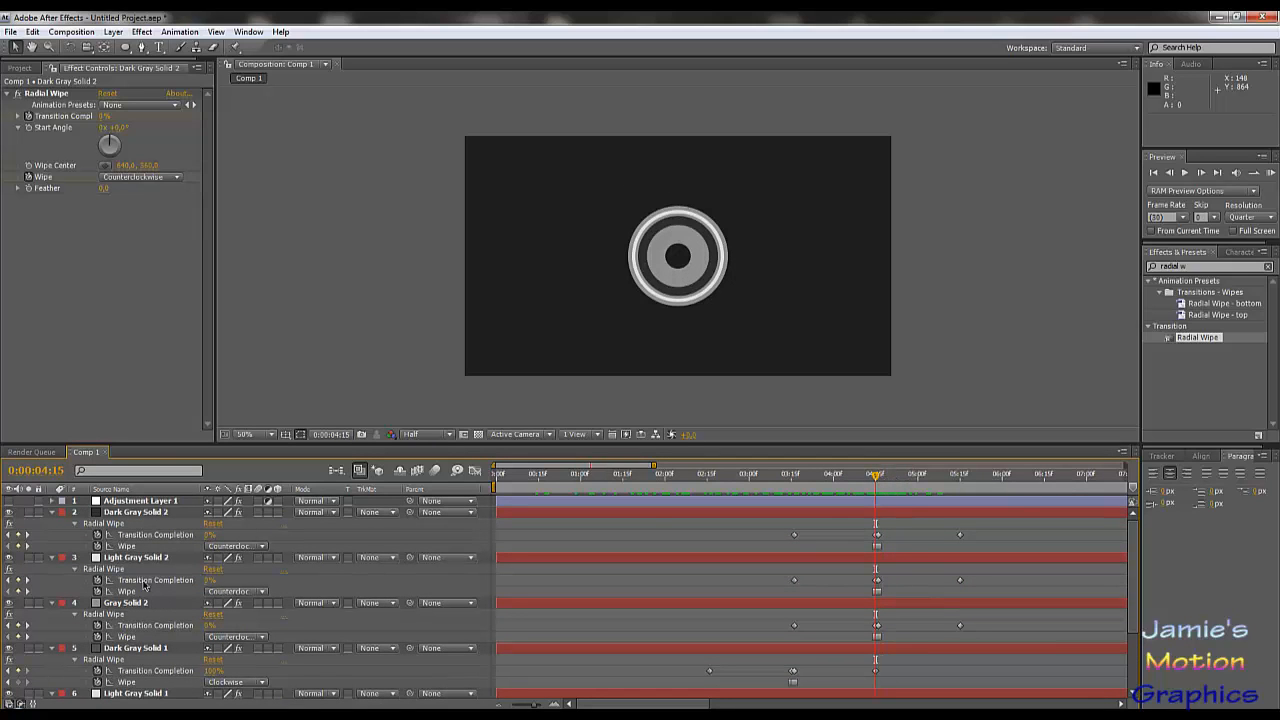
Collapse the properties of all layers in the timeline and select only Dark Gray Solid 2.
{"action": "left_click", "coordinate": [121, 514]}
{"action": "key", "text": "ctrl+a"}
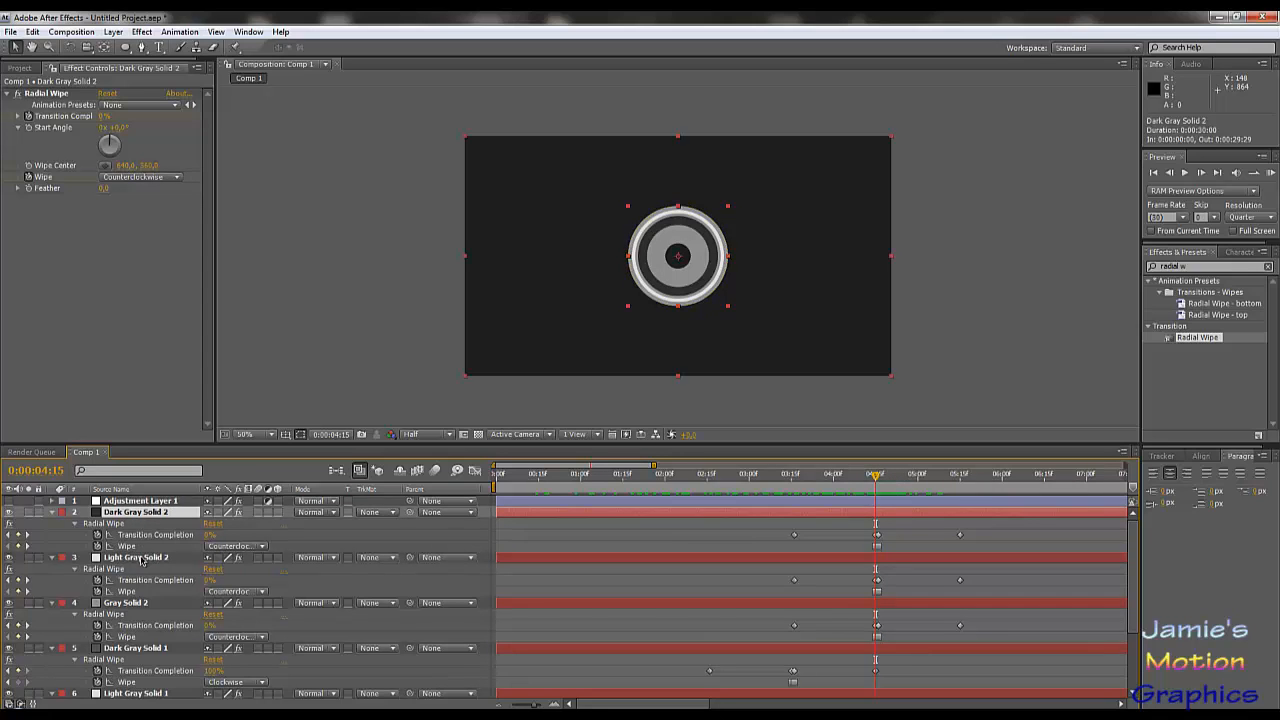
{"action": "key", "text": "u"}
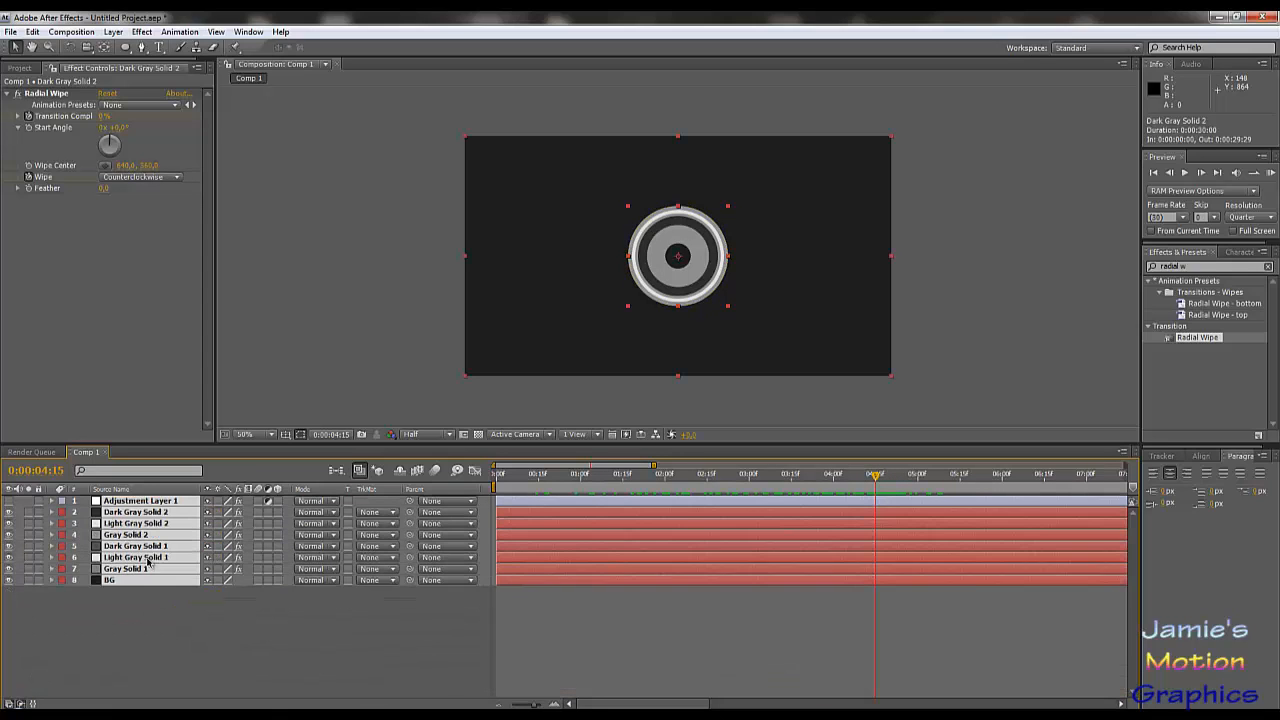
{"action": "left_click", "coordinate": [177, 607]}
{"action": "left_click", "coordinate": [138, 516]}
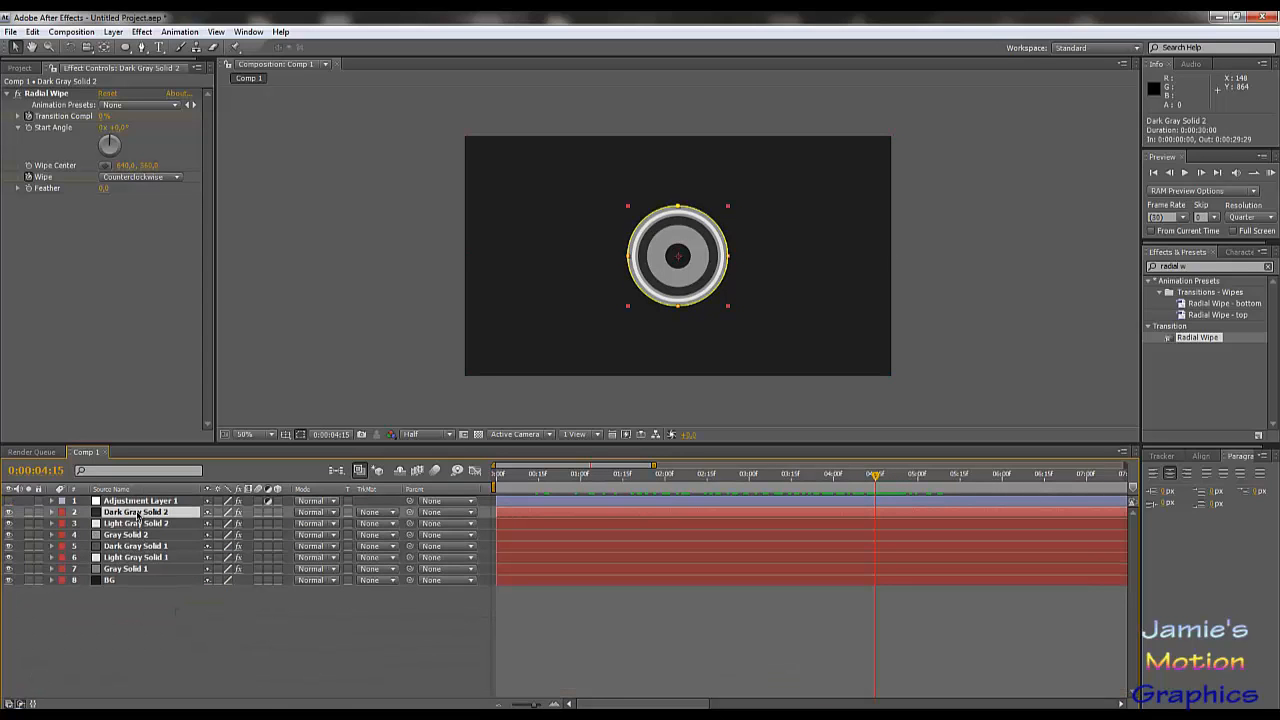
Duplicate Dark Gray Solid 2, place the playhead at 0:00:04:23 and reveal all properties of both masks on the copy.
{"action": "key", "text": "ctrl+d"}
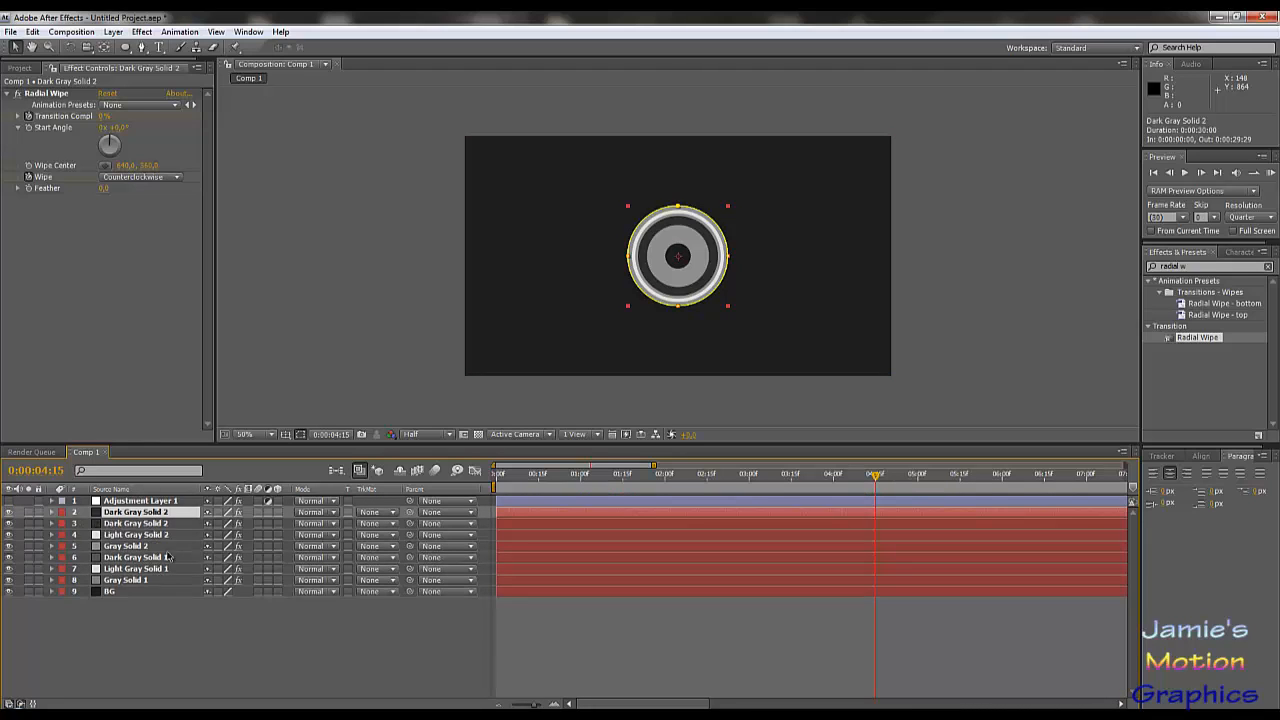
{"action": "left_click", "coordinate": [52, 512]}
{"action": "key", "text": "m"}
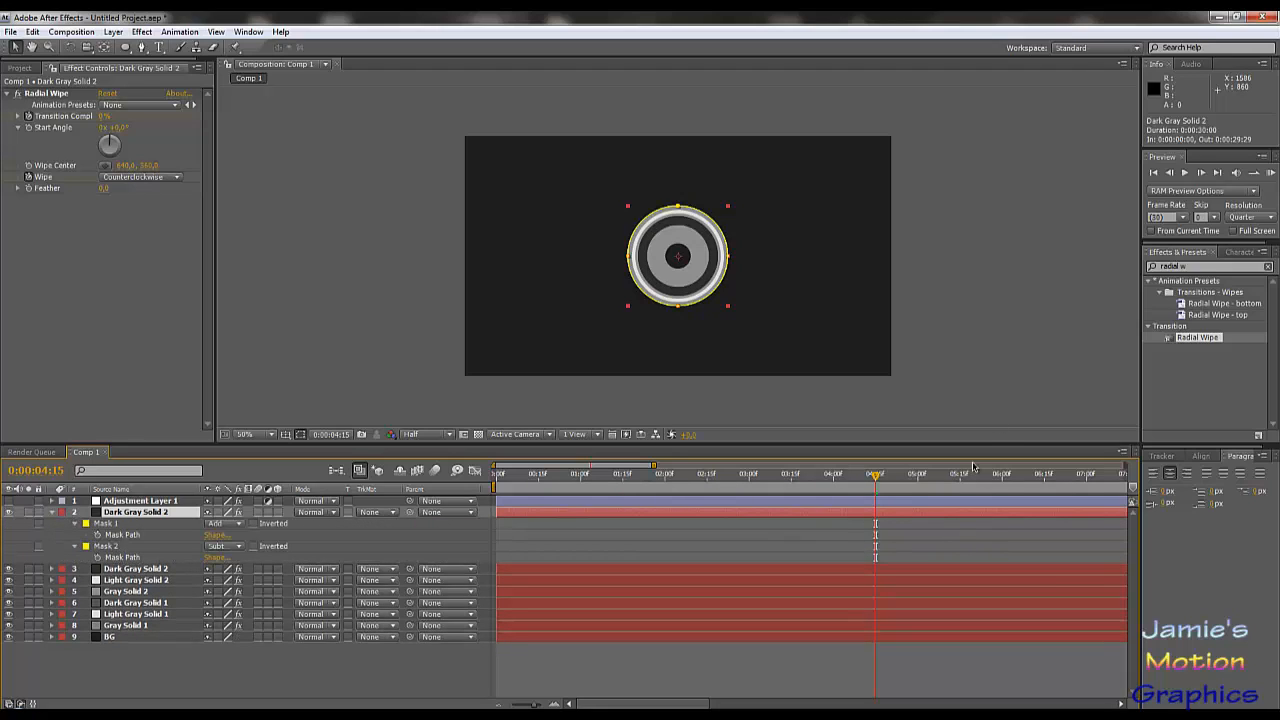
{"action": "left_click", "coordinate": [944, 476]}
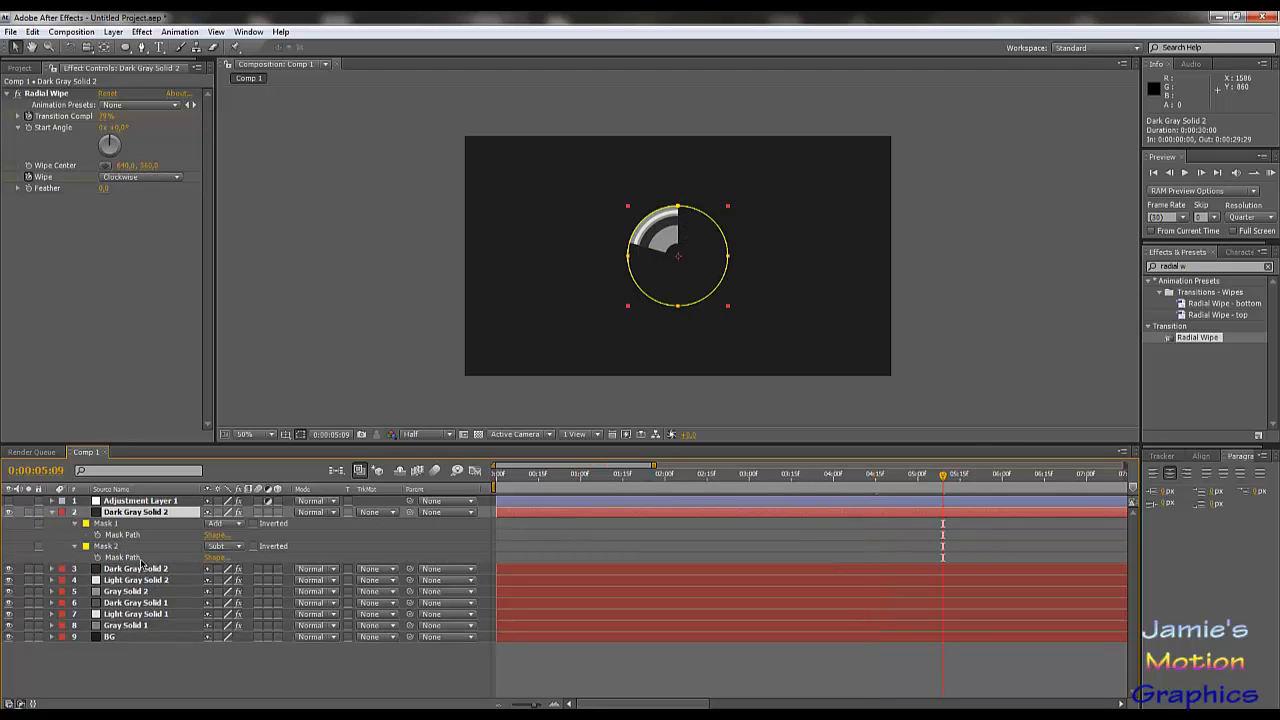
{"action": "left_click", "coordinate": [899, 476]}
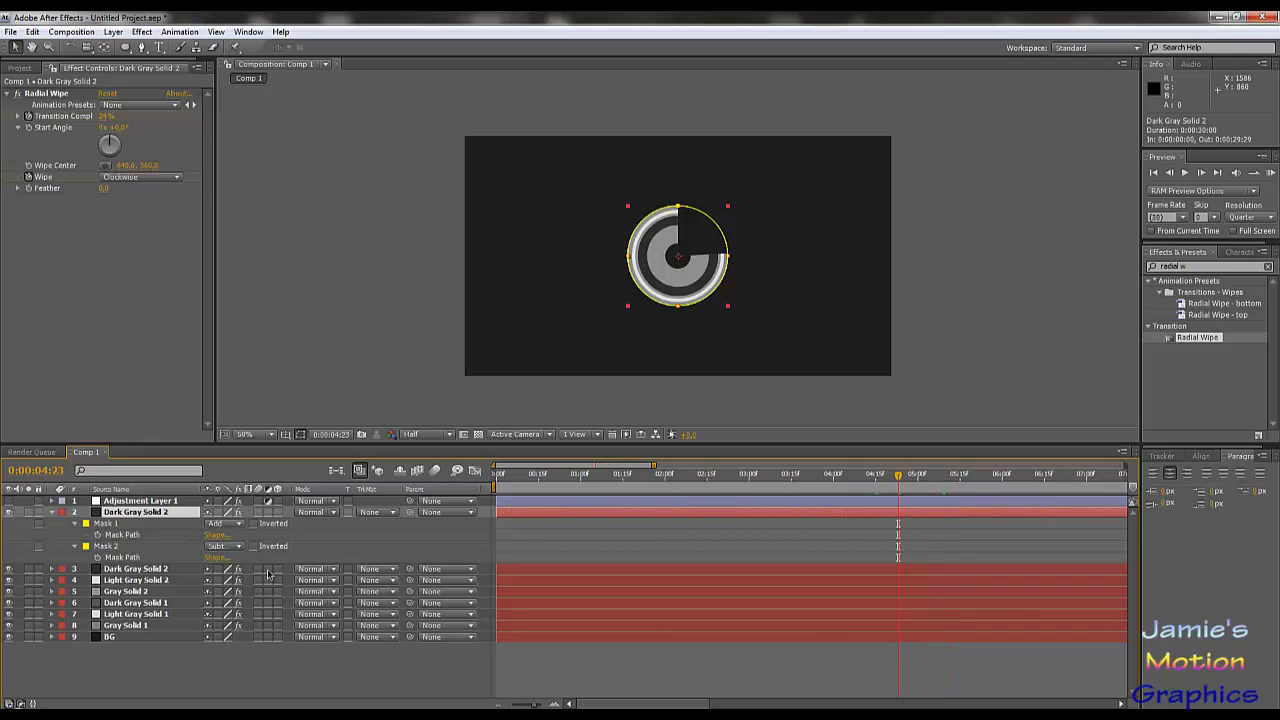
{"action": "left_click", "coordinate": [74, 525]}
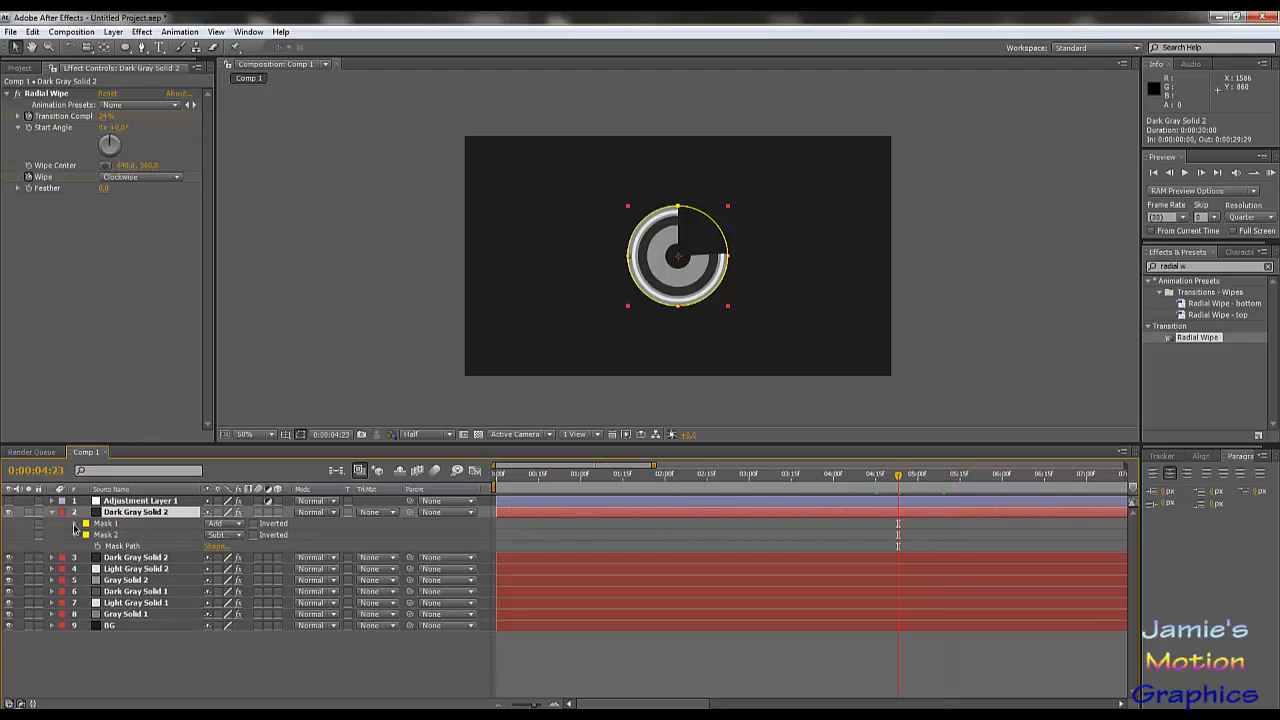
{"action": "left_click", "coordinate": [74, 525]}
{"action": "left_click", "coordinate": [75, 582]}
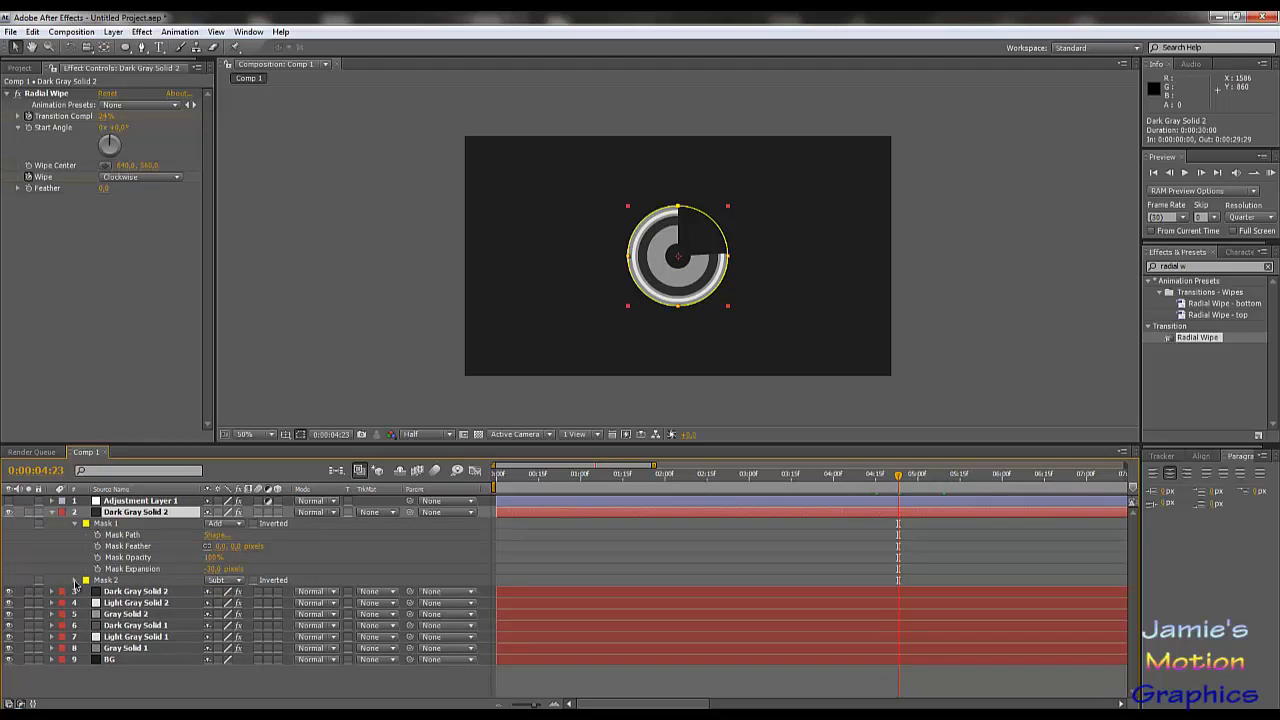
{"action": "left_click", "coordinate": [75, 582]}
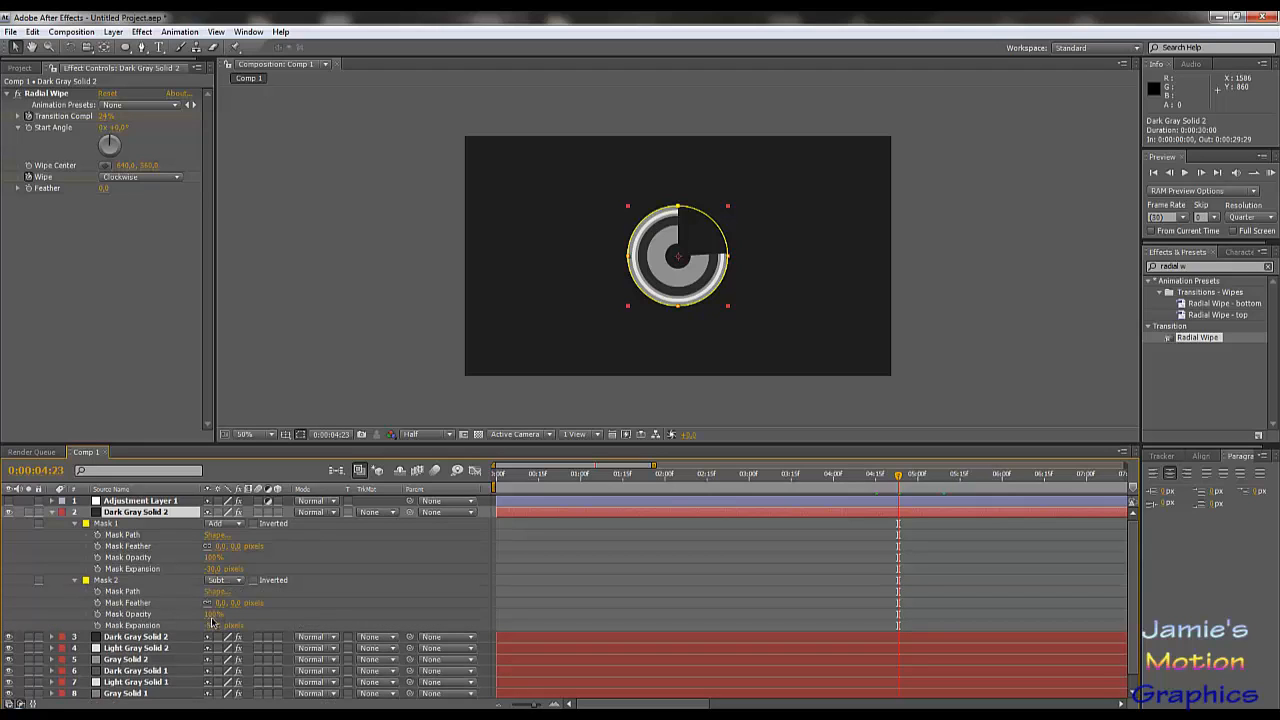
Set the copy's mask expansions to 177 pixels for Mask 1 and 127 pixels for Mask 2, forming a large outer ring.
{"action": "mouse_move", "coordinate": [211, 622]}
{"action": "left_mouse_down"}
{"action": "mouse_move", "coordinate": [236, 630]}
{"action": "mouse_move", "coordinate": [222, 624]}
{"action": "left_mouse_up"}
{"action": "left_click_drag", "start_coordinate": [213, 569], "coordinate": [327, 590]}
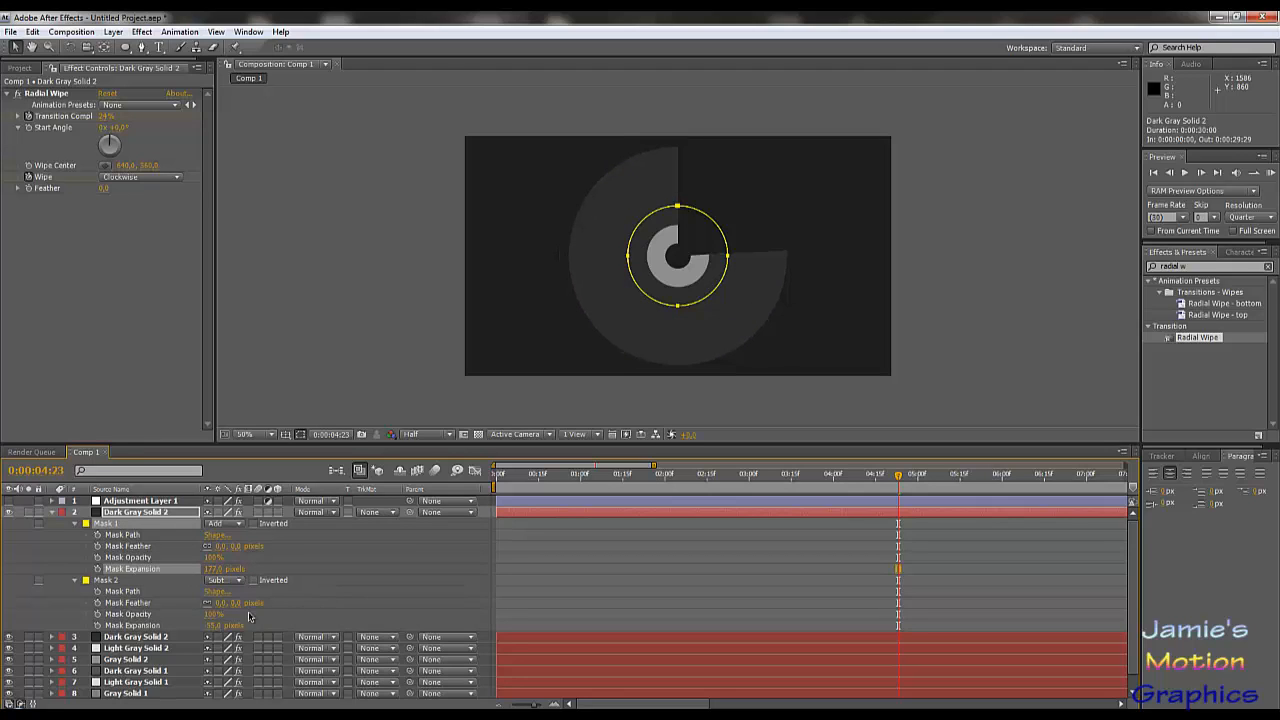
{"action": "left_click_drag", "start_coordinate": [211, 625], "coordinate": [331, 624]}
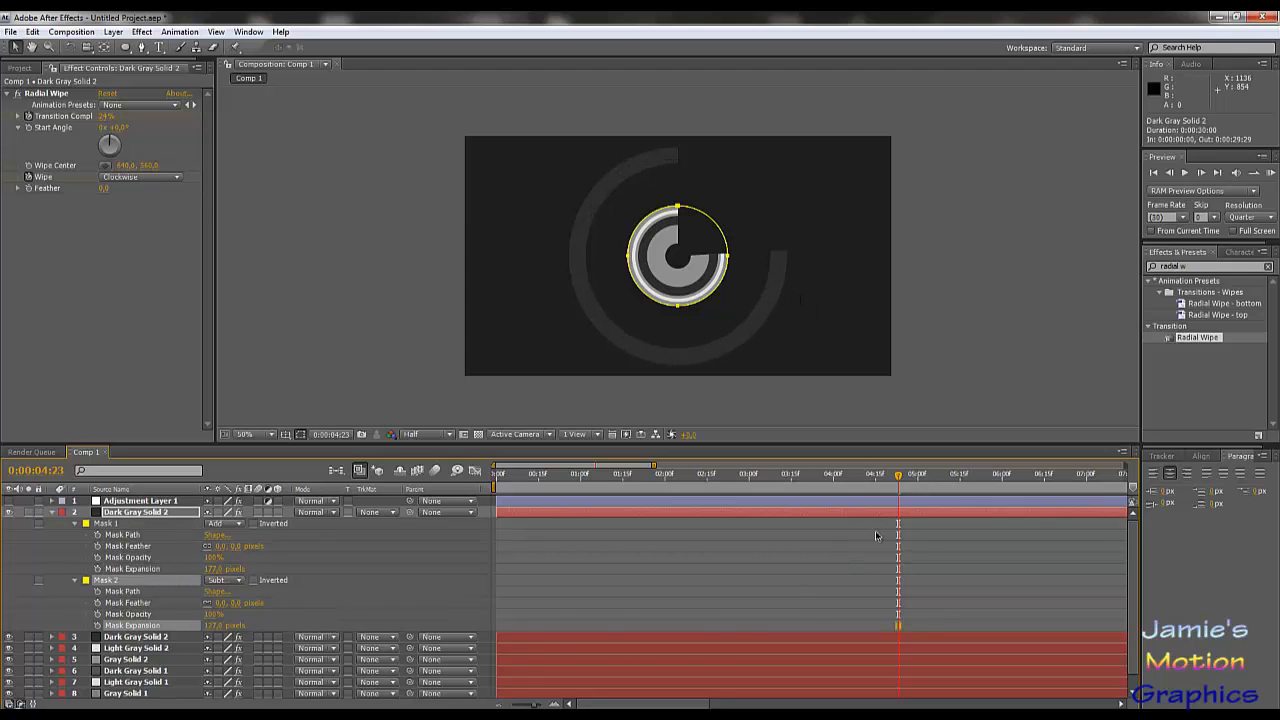
Duplicate the outer ring layer and reveal all properties of Mask 1 and Mask 2 on the new copy.
{"action": "left_click", "coordinate": [142, 514]}
{"action": "key", "text": "ctrl+d"}
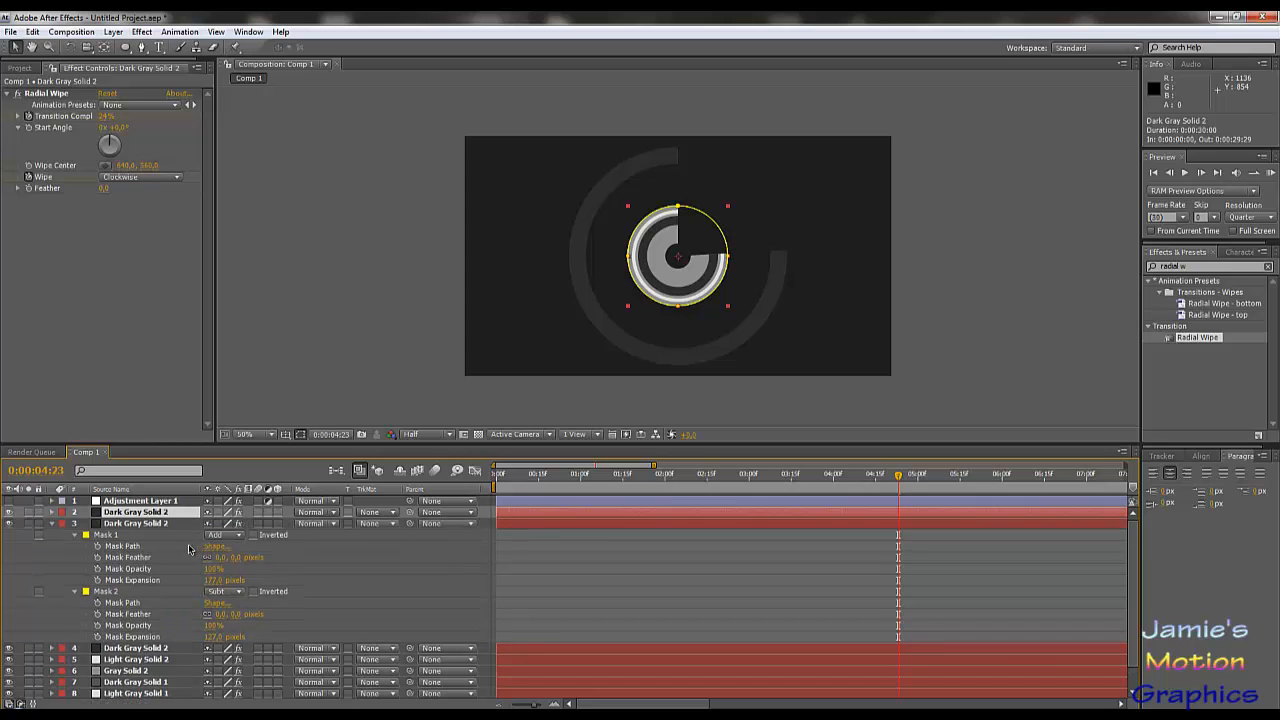
{"action": "key", "text": "m"}
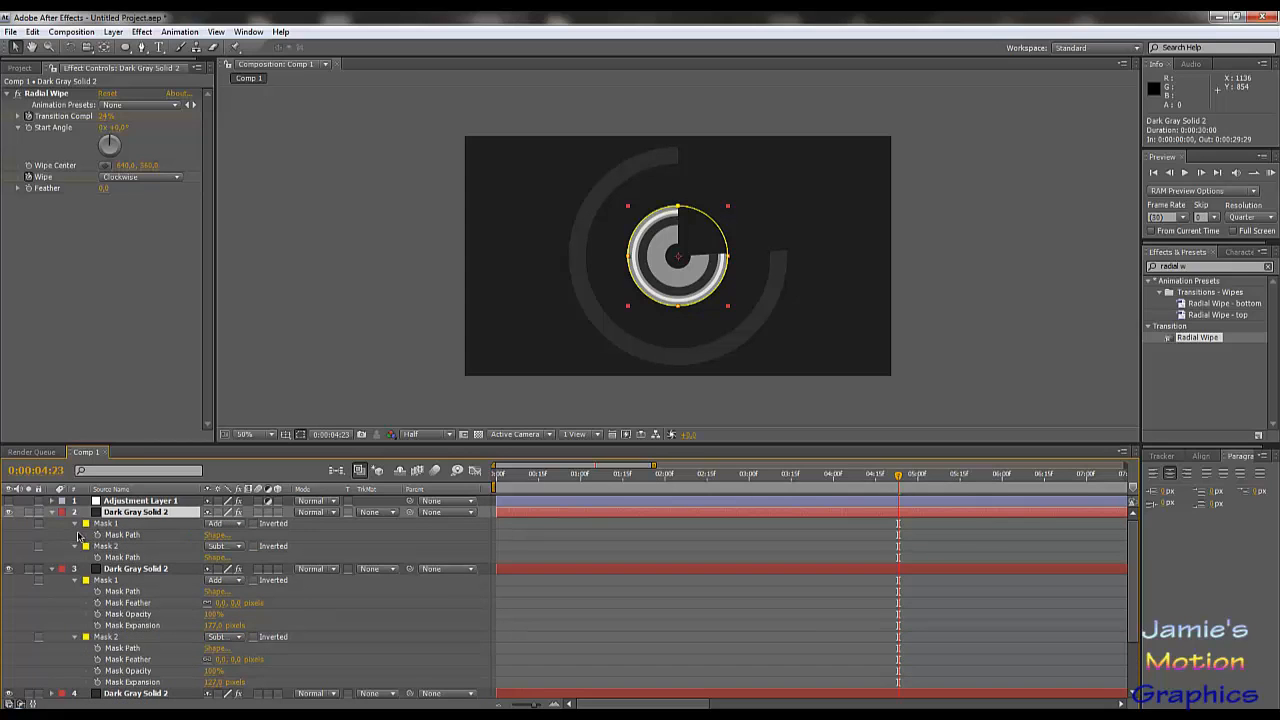
{"action": "left_click", "coordinate": [74, 524]}
{"action": "left_click", "coordinate": [74, 524]}
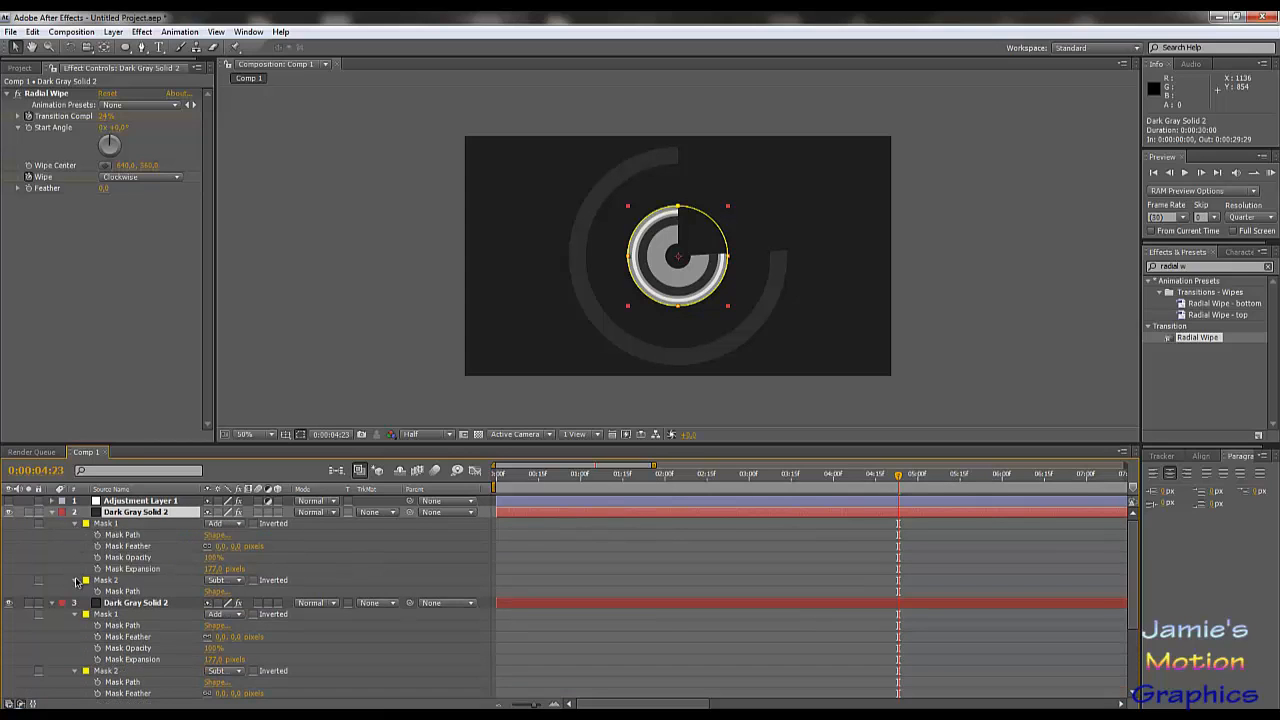
{"action": "left_click", "coordinate": [76, 581]}
{"action": "left_click", "coordinate": [125, 569]}
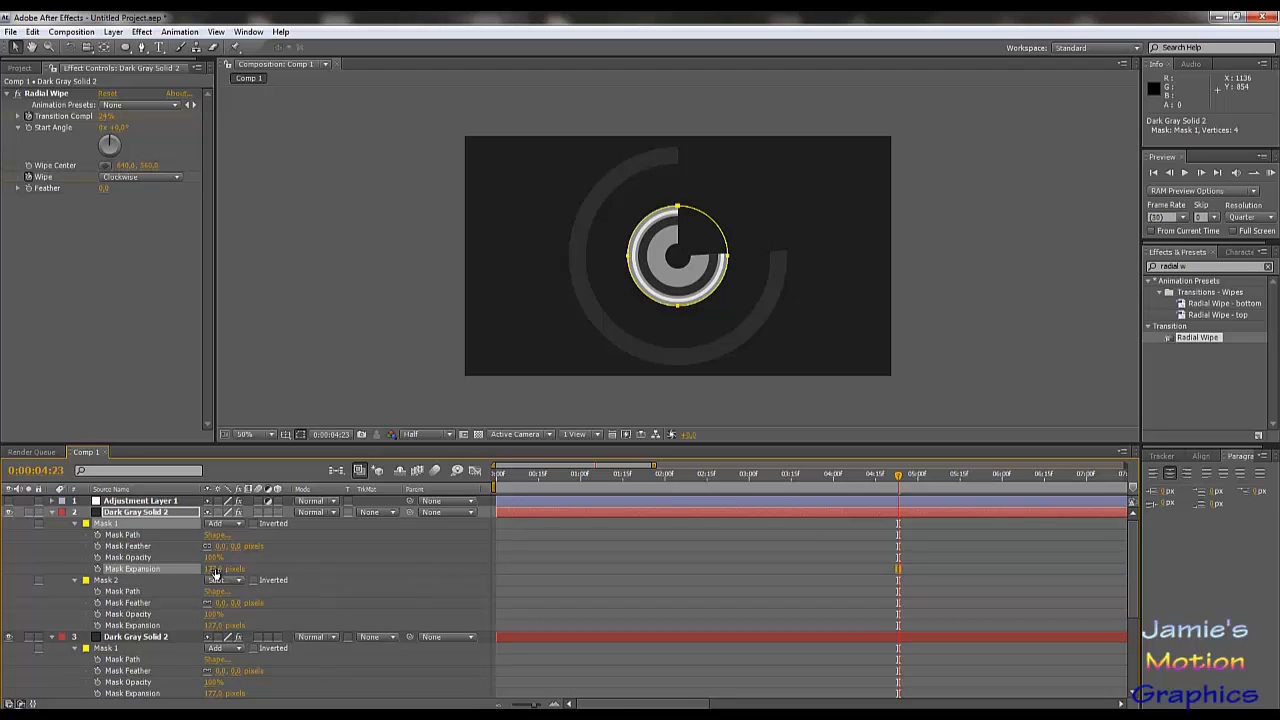
Shrink the new copy to a thin ring, with Mask 1 expansion at 102 pixels and Mask 2 at about 92 pixels.
{"action": "left_click_drag", "start_coordinate": [214, 569], "coordinate": [210, 568]}
{"action": "left_click_drag", "start_coordinate": [110, 568], "coordinate": [76, 580]}
{"action": "left_click_drag", "start_coordinate": [210, 625], "coordinate": [145, 614]}
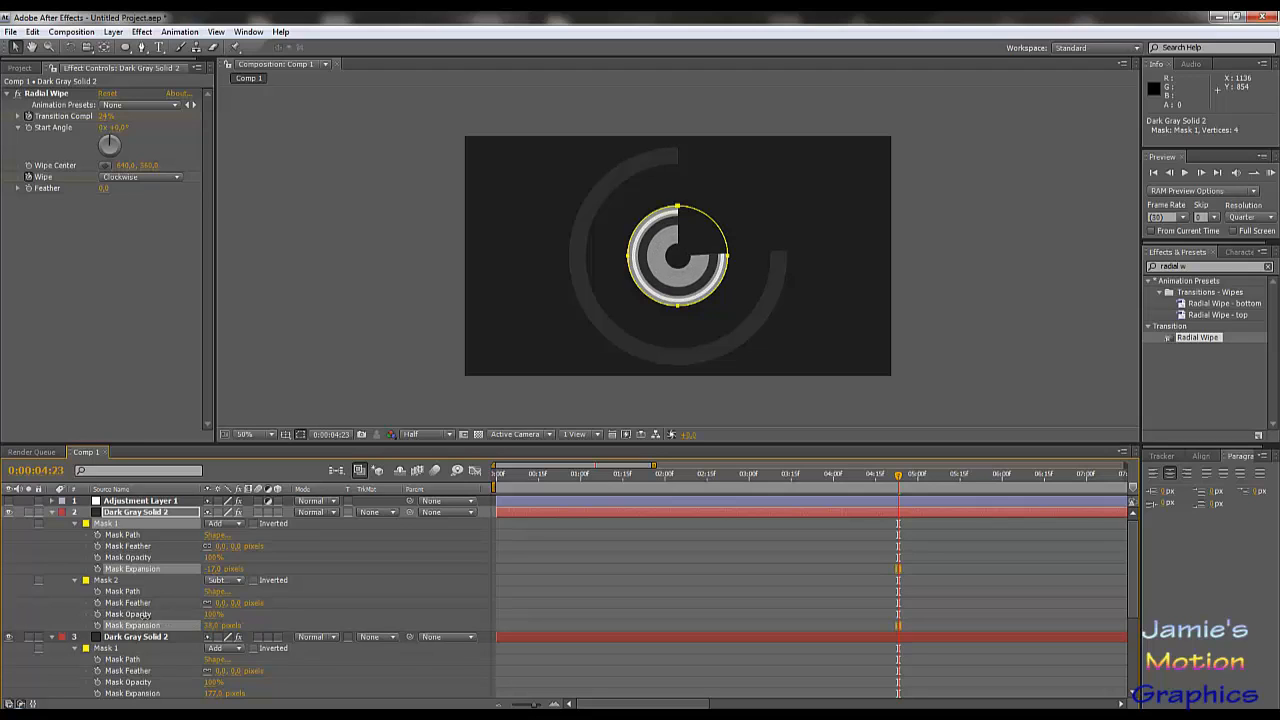
{"action": "left_click_drag", "start_coordinate": [213, 569], "coordinate": [311, 583]}
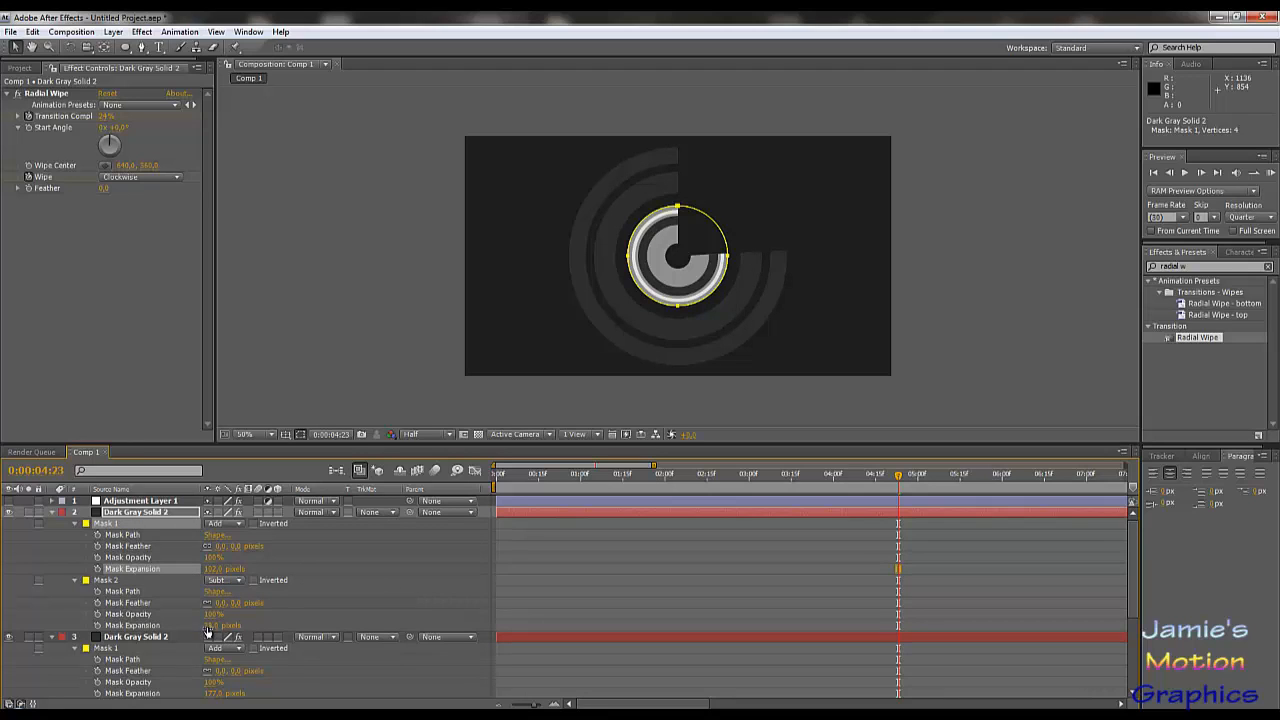
{"action": "left_click_drag", "start_coordinate": [210, 625], "coordinate": [257, 637]}
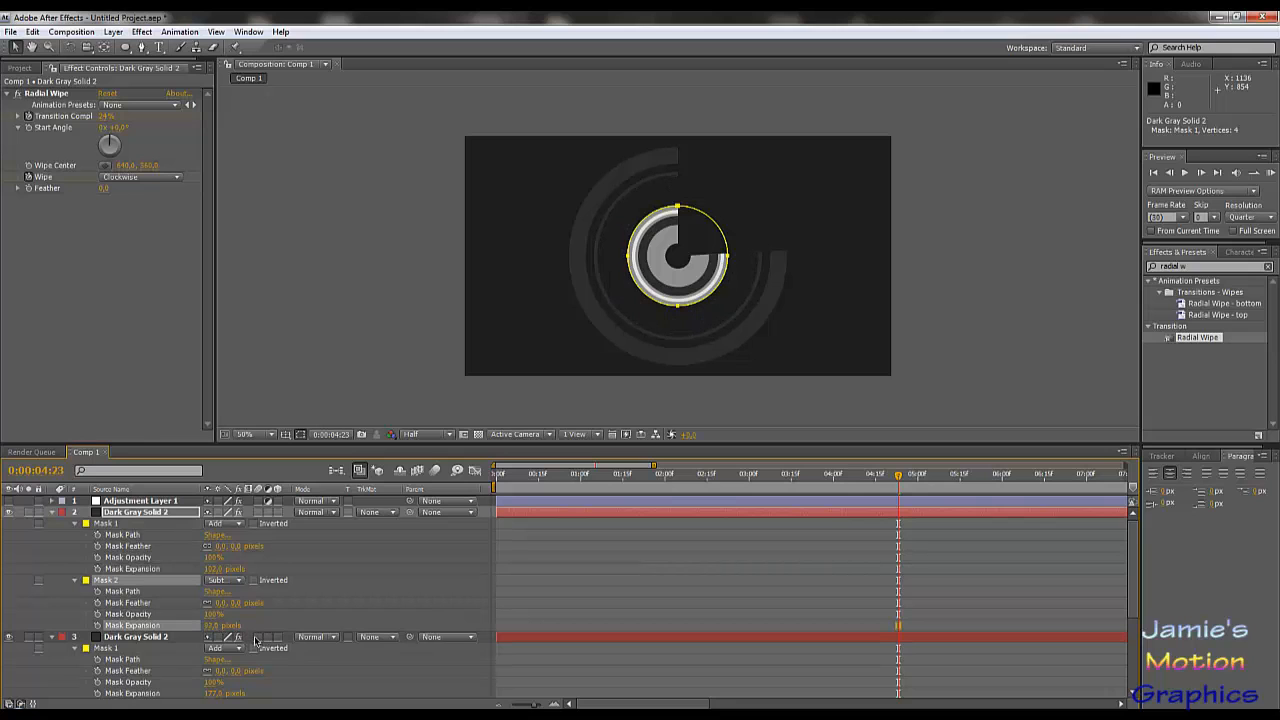
Change the thin ring's solid color to light gray, creating a new solid named Light Gray Solid 3.
{"action": "left_click", "coordinate": [113, 31]}
{"action": "left_click", "coordinate": [126, 60]}
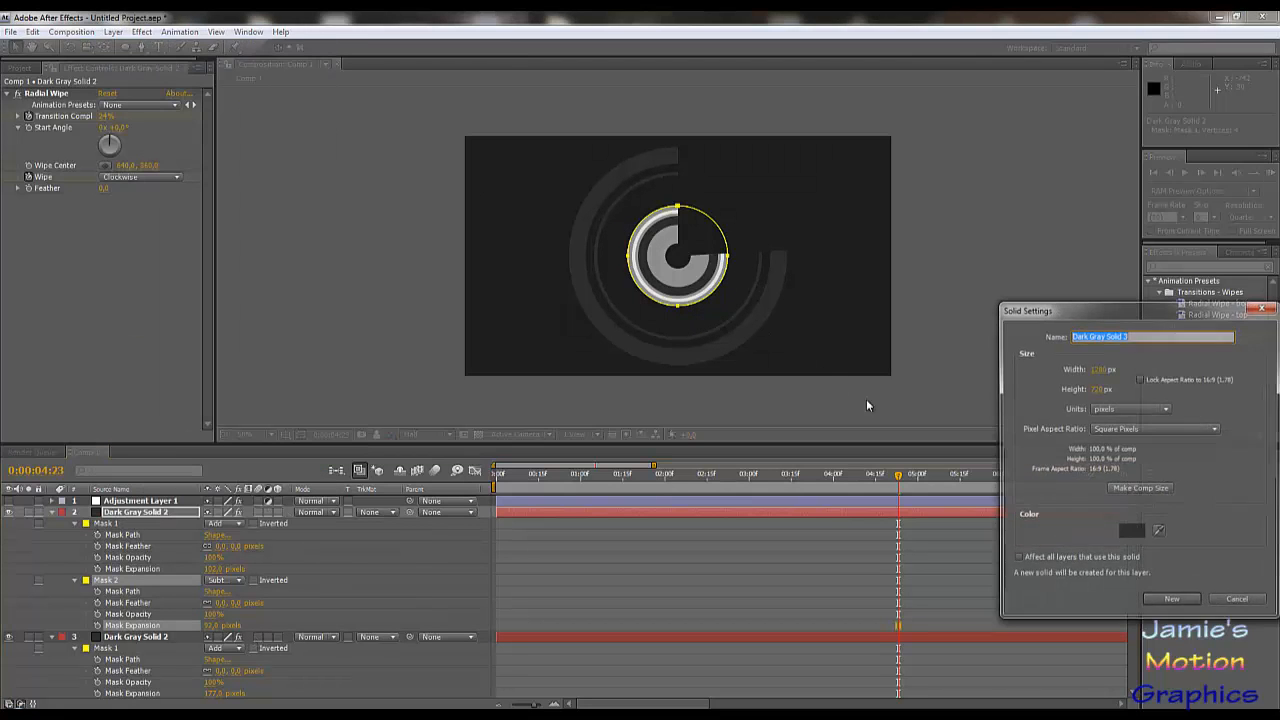
{"action": "left_click", "coordinate": [1140, 532]}
{"action": "left_click_drag", "start_coordinate": [349, 463], "coordinate": [319, 462]}
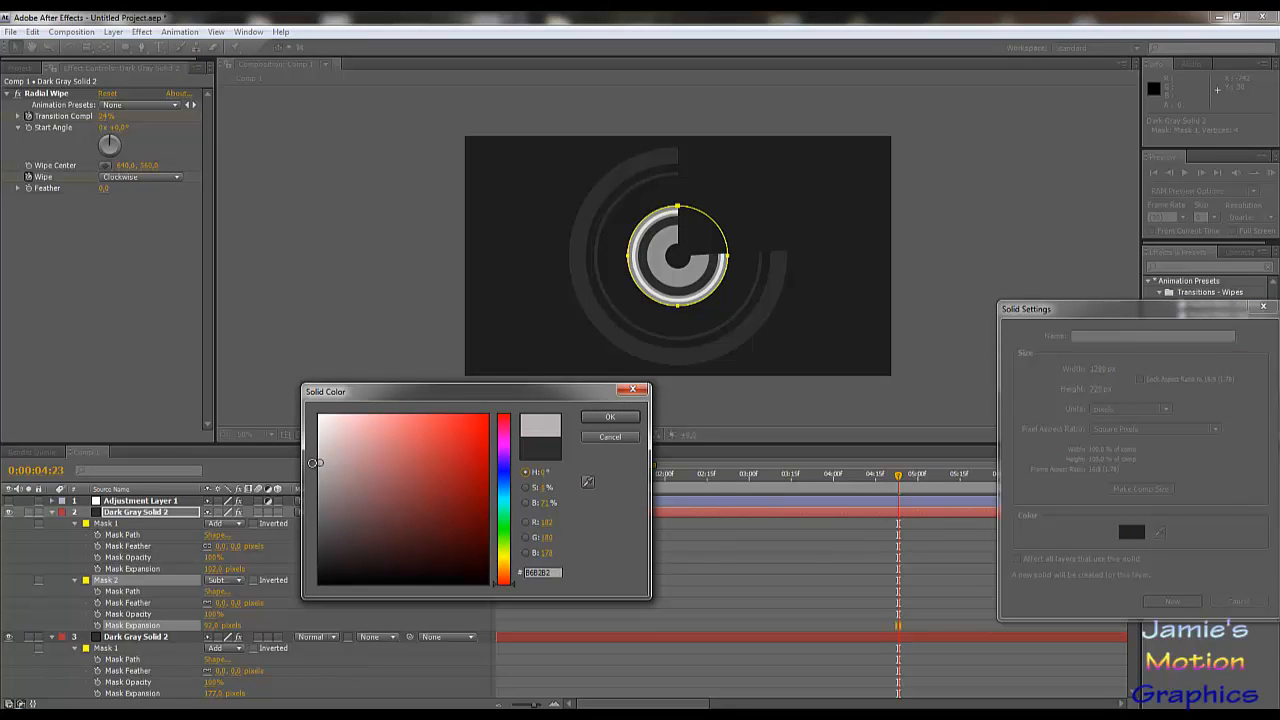
{"action": "left_click", "coordinate": [612, 419]}
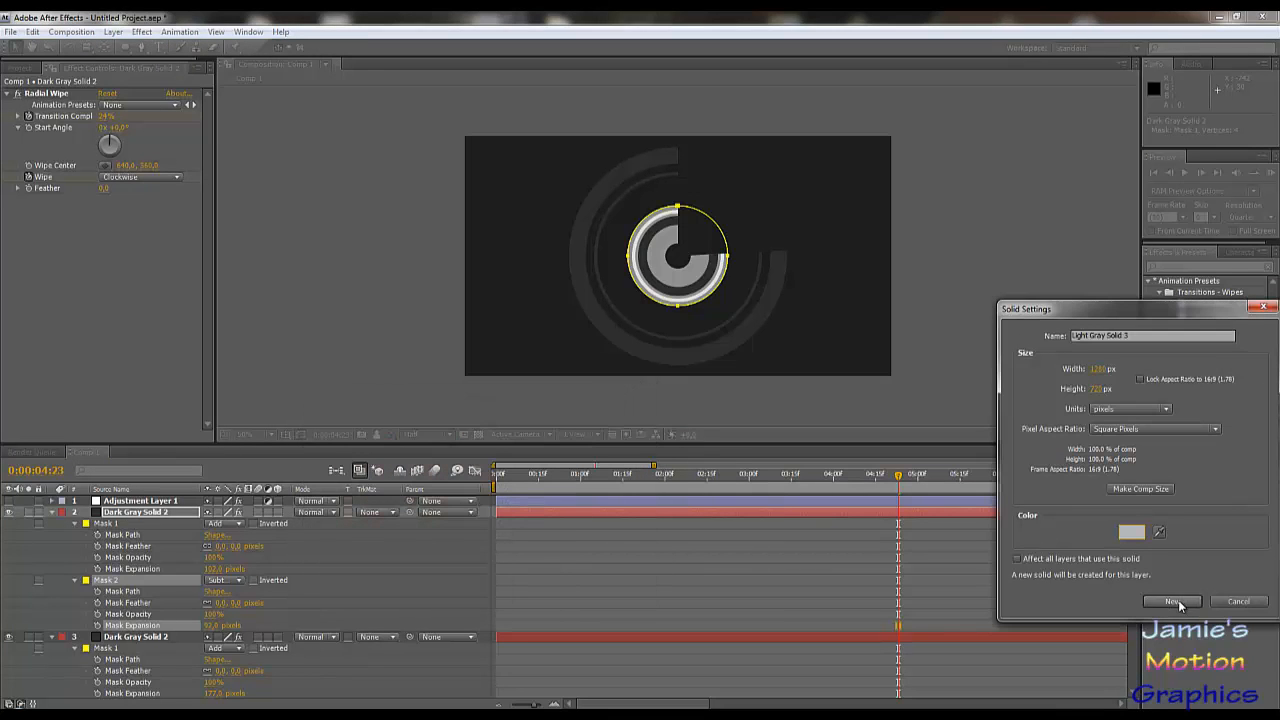
{"action": "left_click", "coordinate": [1171, 601]}
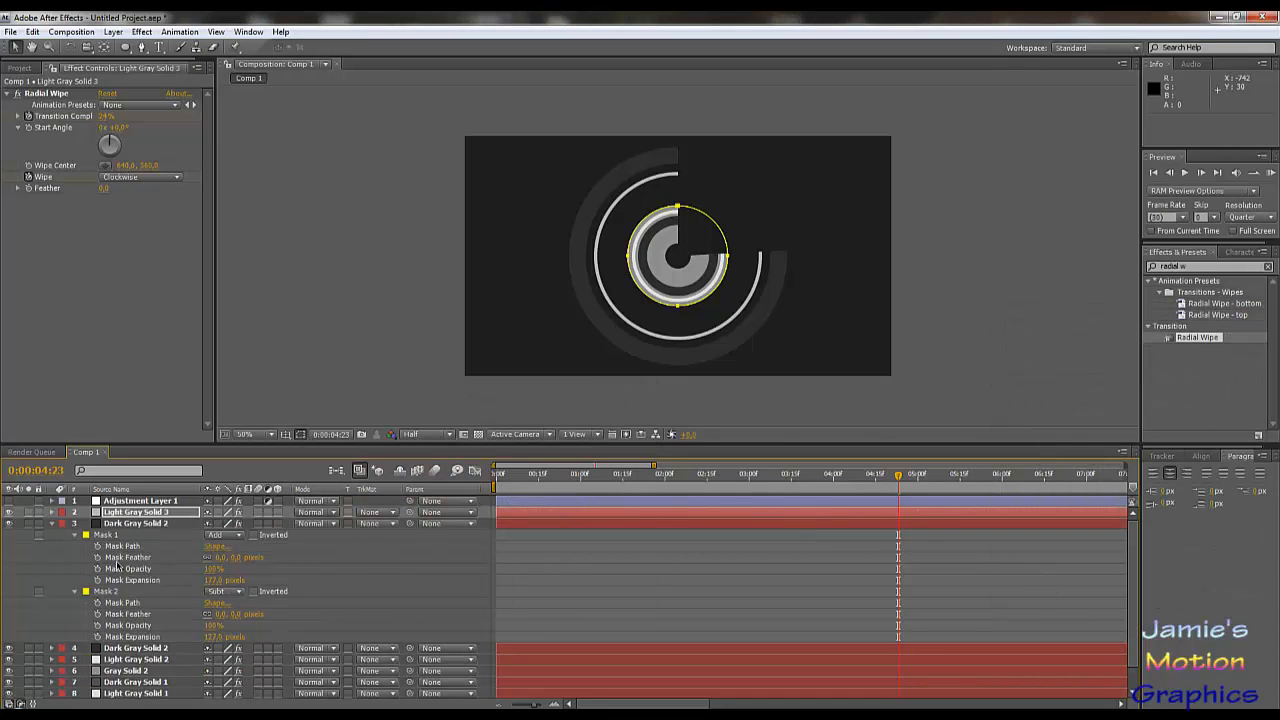
Duplicate Light Gray Solid 3 and recolor the copy to mid-gray 858585 as a new solid named Gray Solid 3.
{"action": "left_click", "coordinate": [122, 513]}
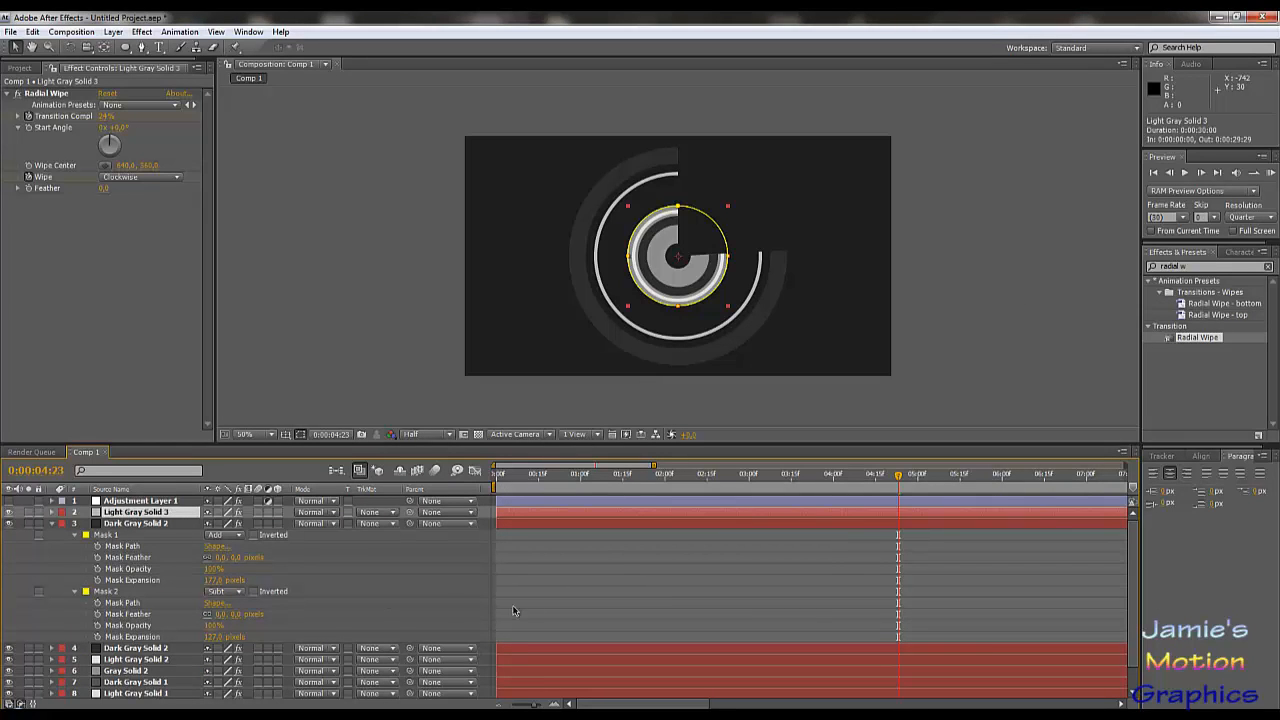
{"action": "key", "text": "ctrl+d"}
{"action": "left_click", "coordinate": [123, 32]}
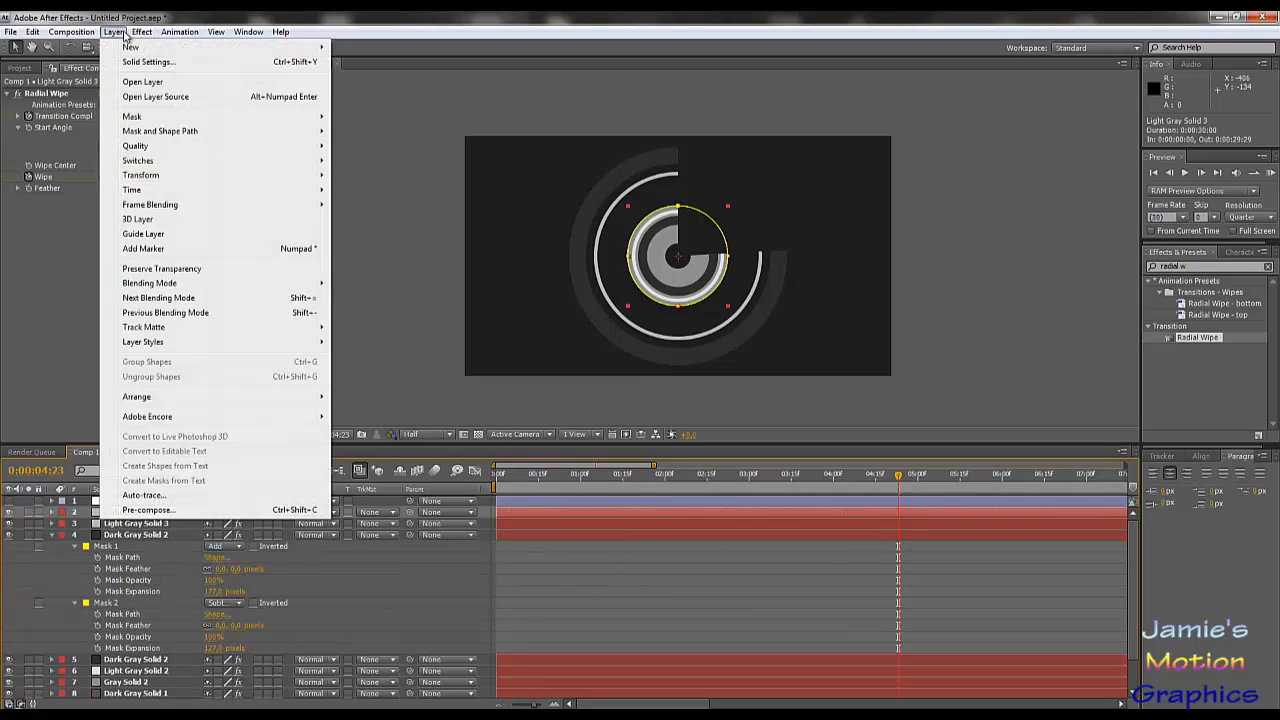
{"action": "left_click", "coordinate": [131, 63]}
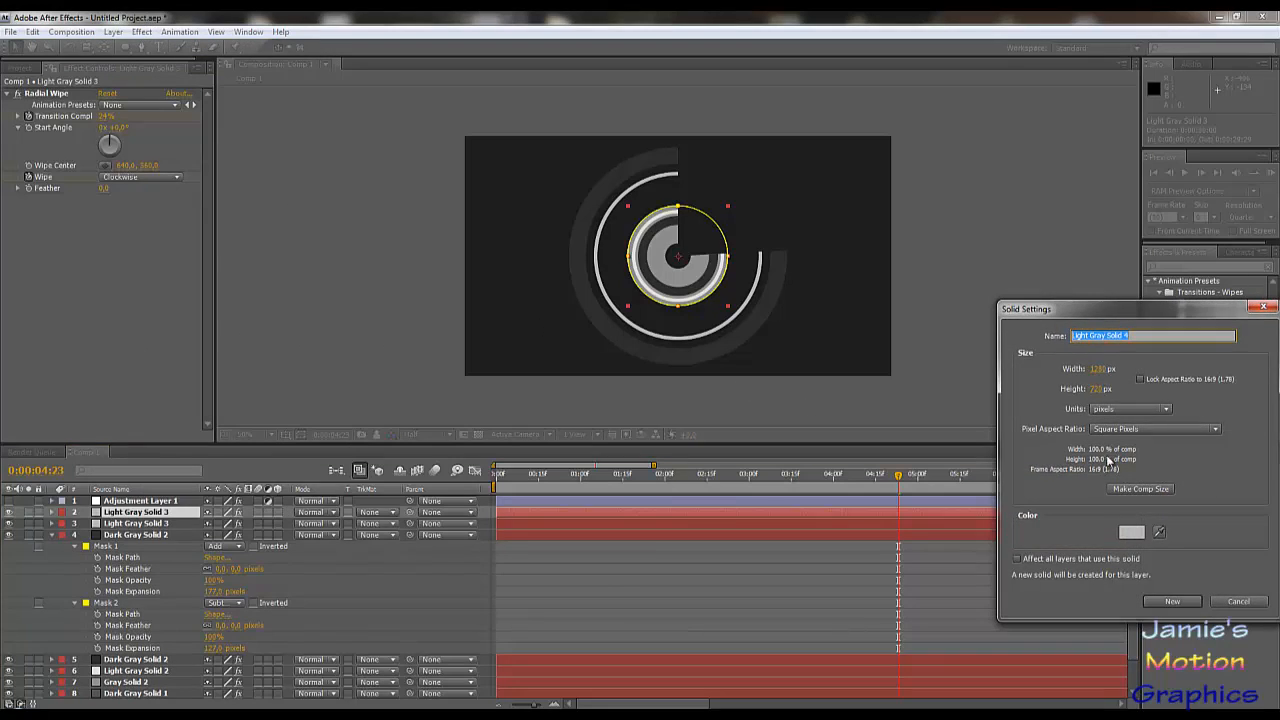
{"action": "left_click", "coordinate": [1131, 532]}
{"action": "type", "text": "6E6E6E"}
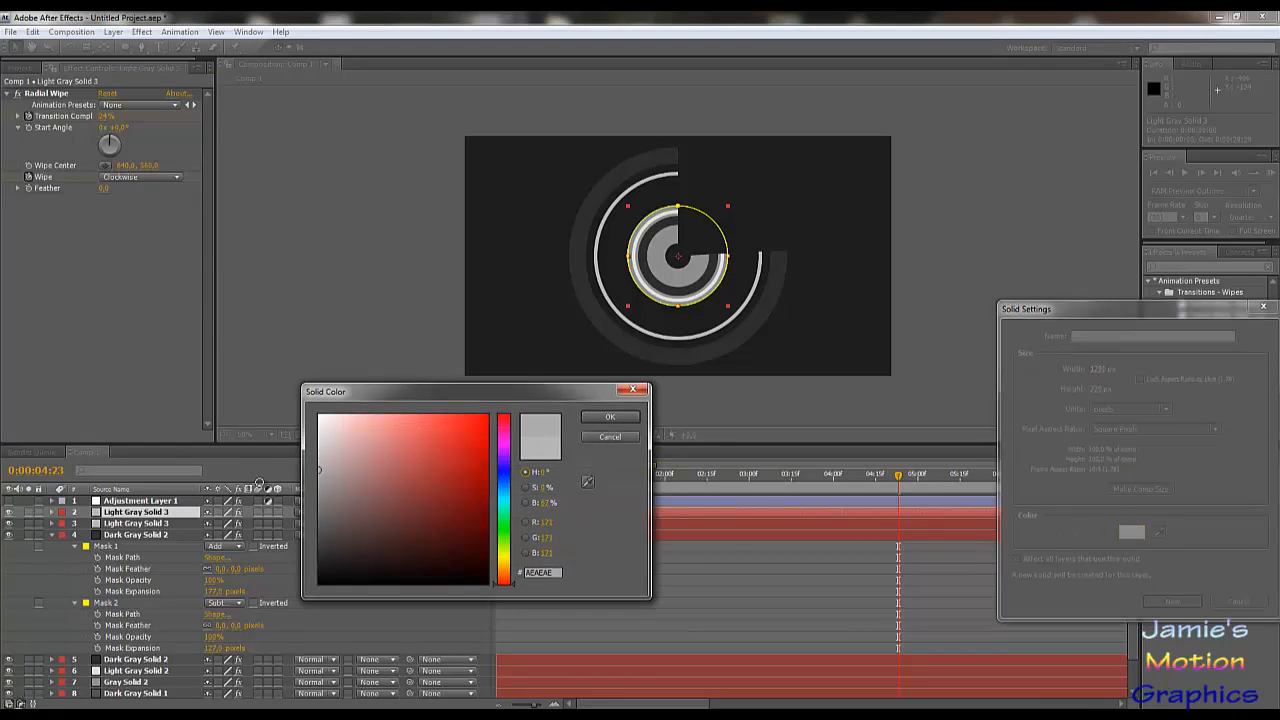
{"action": "type", "text": "868686"}
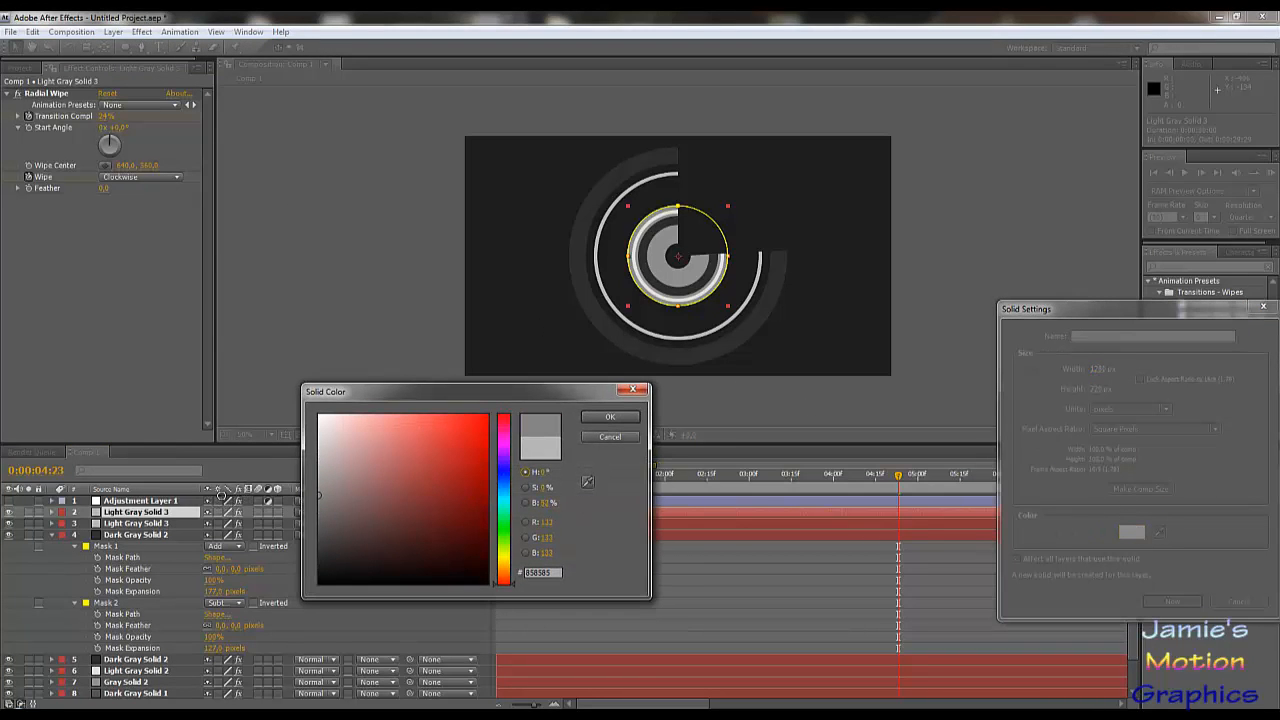
{"action": "left_click", "coordinate": [616, 420]}
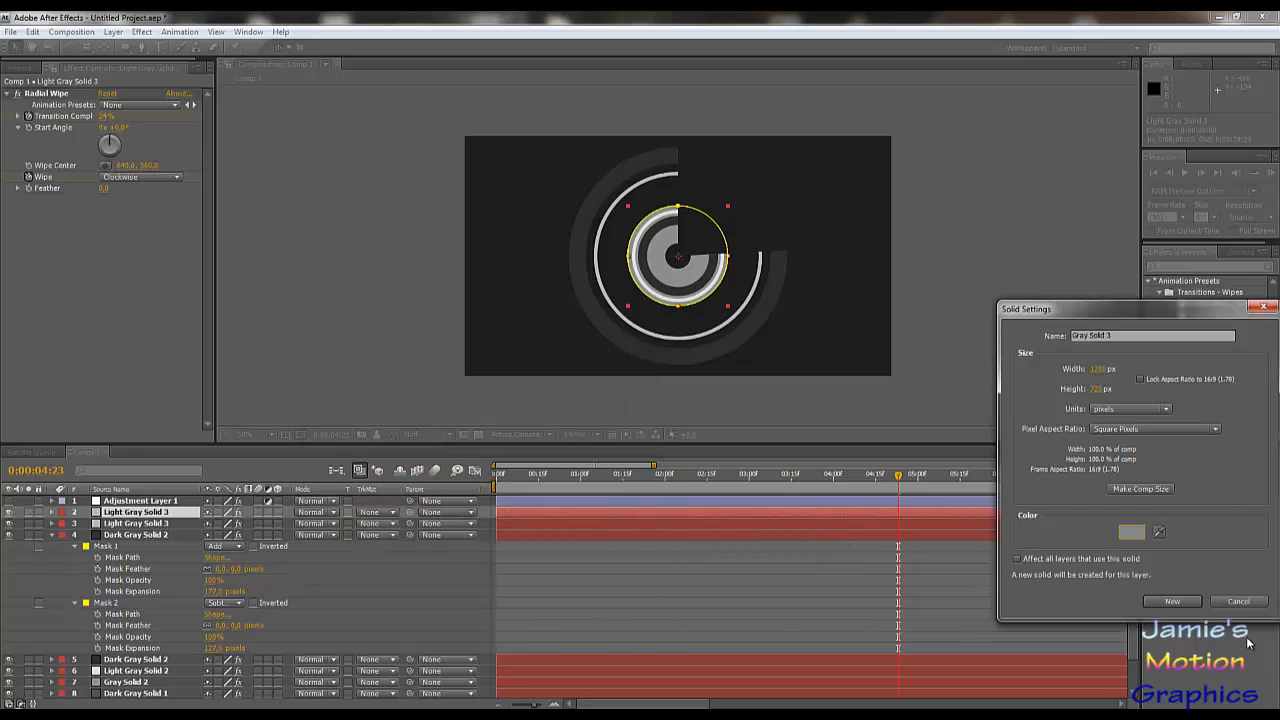
{"action": "left_click", "coordinate": [1178, 602]}
Reveal the masks of Gray Solid 3 and expand all properties of both Mask 1 and Mask 2.
{"action": "key", "text": "ctrl+v"}
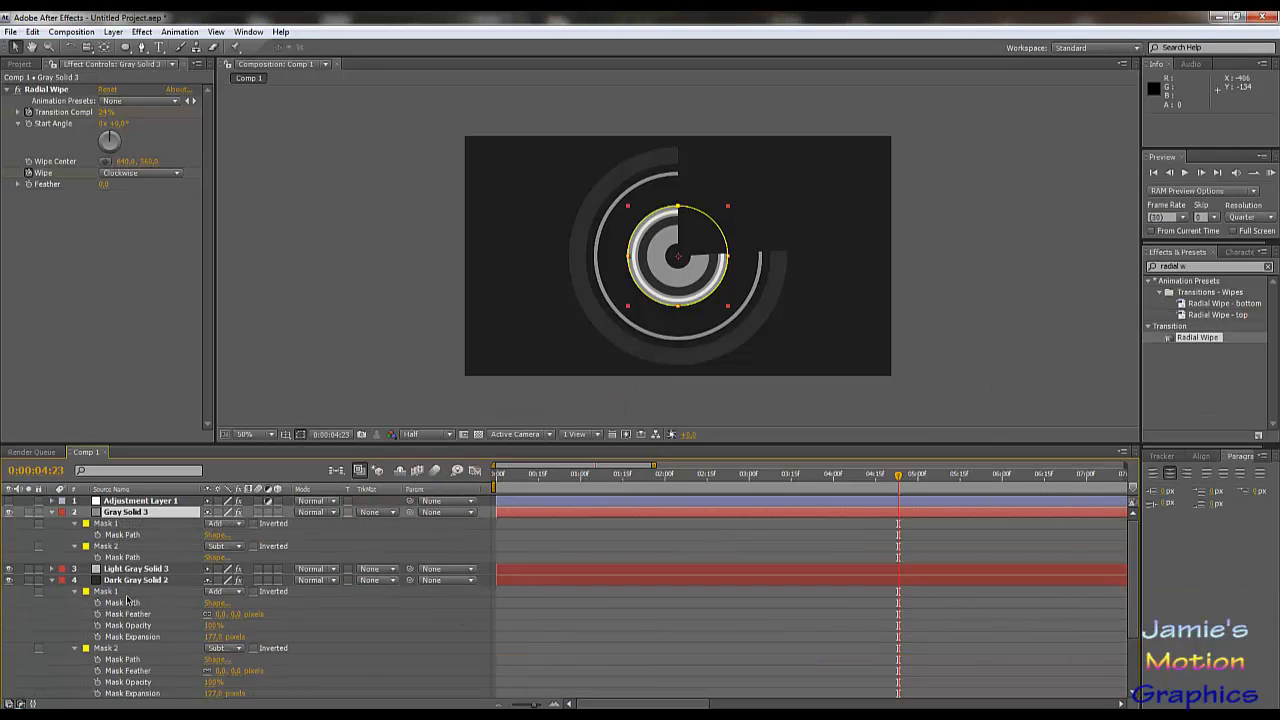
{"action": "left_click", "coordinate": [75, 548]}
{"action": "left_click", "coordinate": [74, 545]}
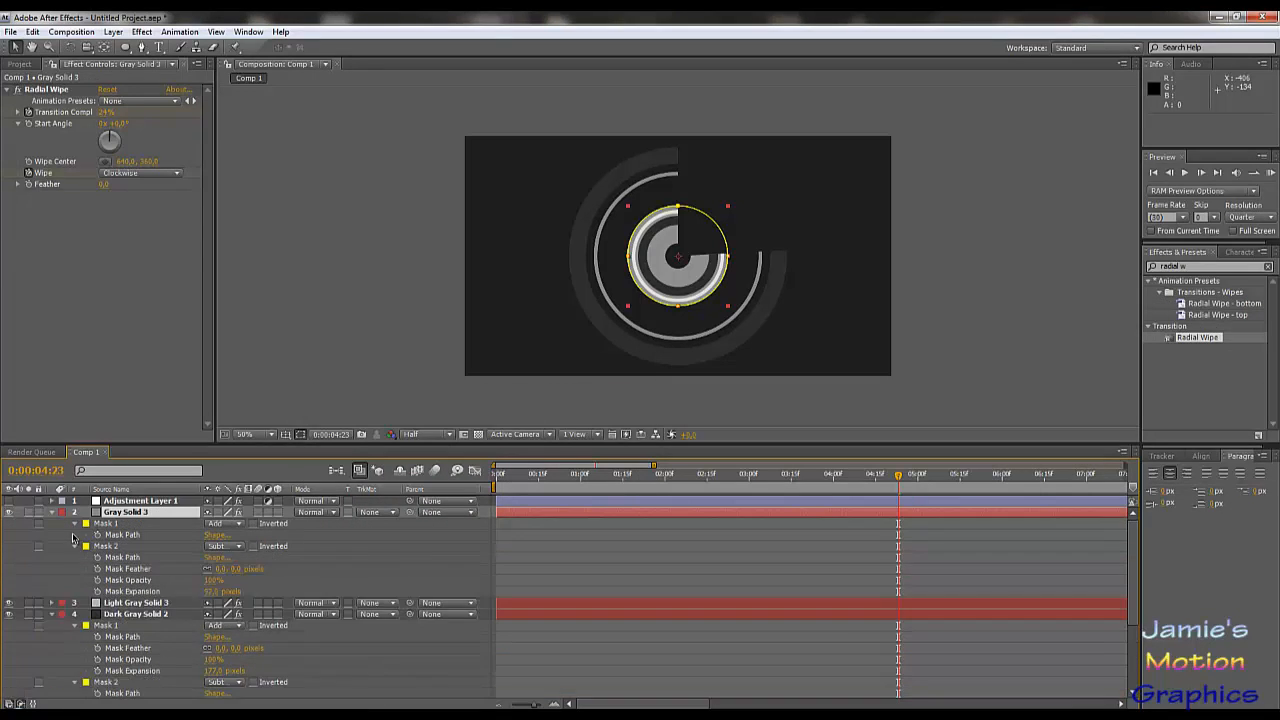
{"action": "left_click", "coordinate": [74, 524]}
{"action": "left_click", "coordinate": [74, 524]}
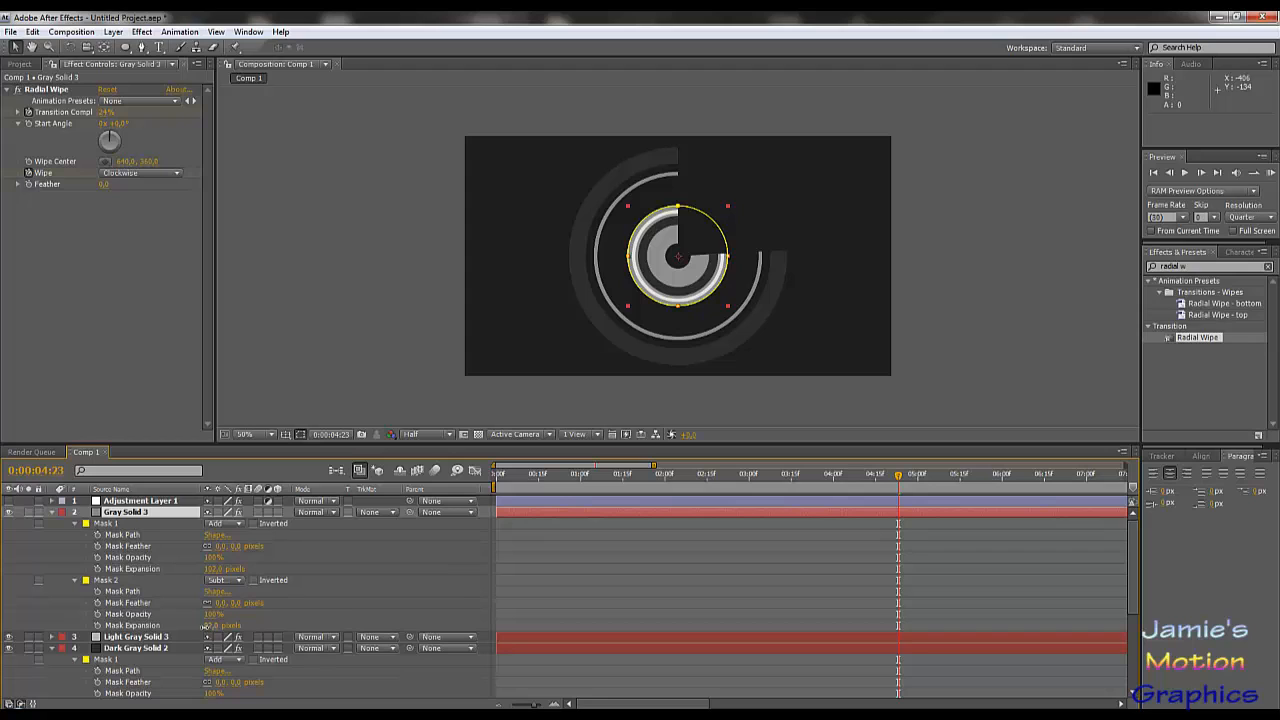
Lower Mask 2's expansion on Gray Solid 3 to thicken the ring, and enable Mask Expansion keyframes on both masks at 0:00:04:23.
{"action": "left_click_drag", "start_coordinate": [212, 625], "coordinate": [185, 627]}
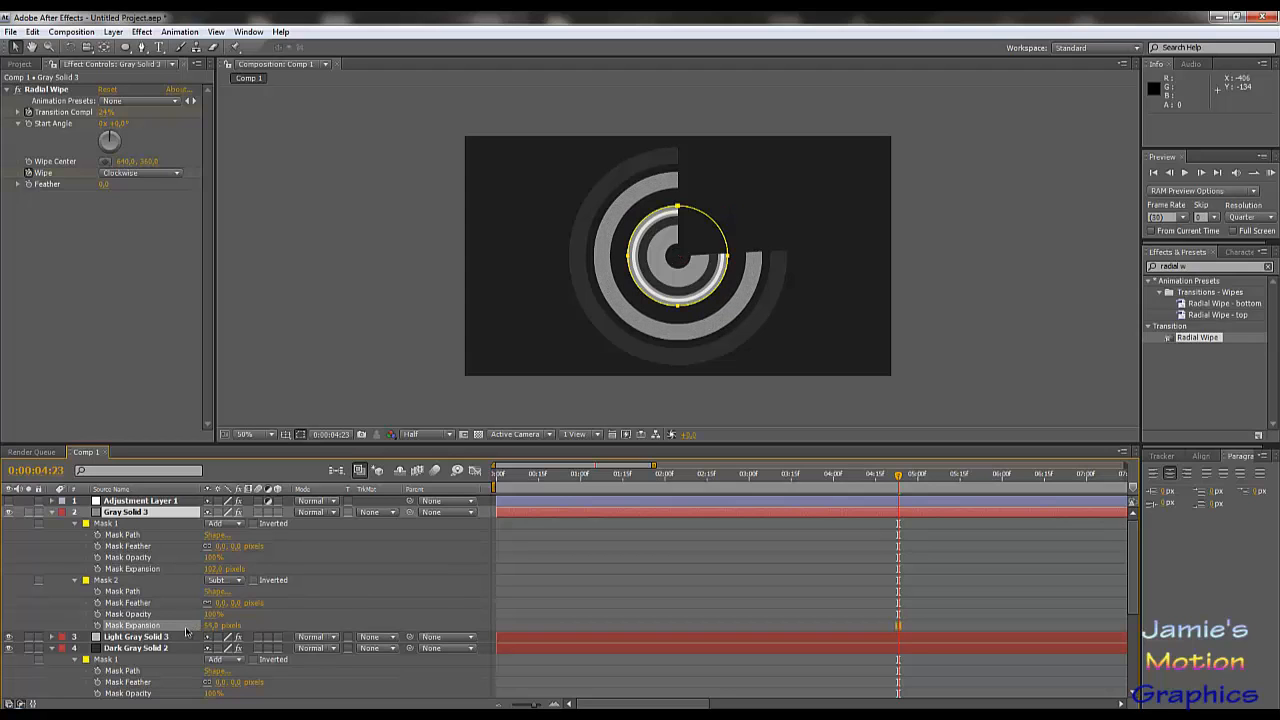
{"action": "left_click", "coordinate": [186, 628]}
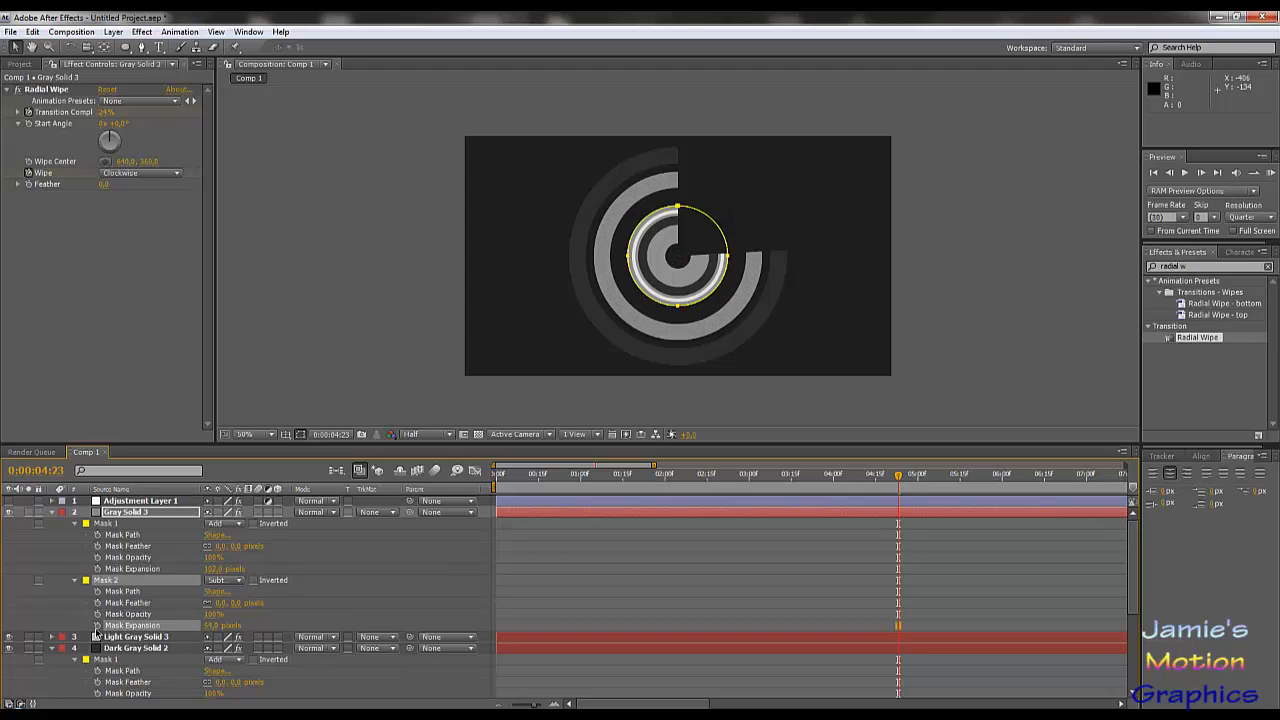
{"action": "left_click", "coordinate": [97, 569]}
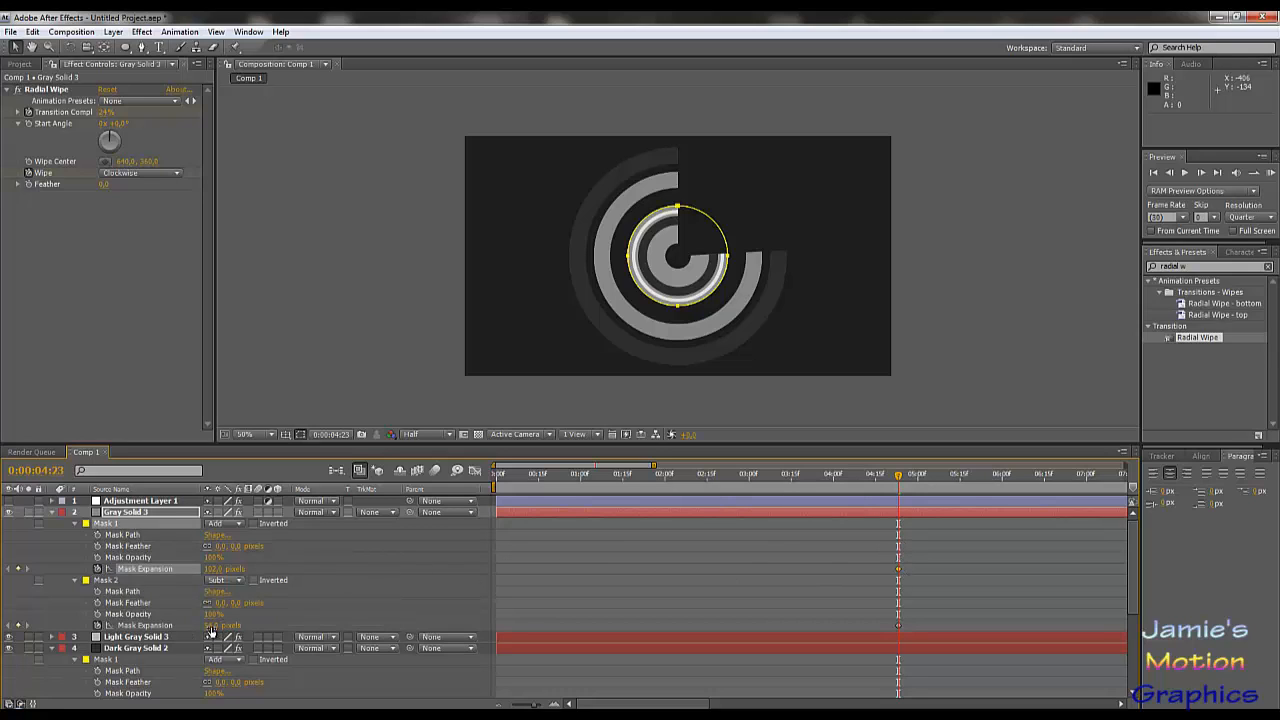
Adjust the mask expansions of Gray Solid 3 to 84 pixels for Mask 1 and about 15 pixels for Mask 2.
{"action": "mouse_move", "coordinate": [211, 625]}
{"action": "left_mouse_down"}
{"action": "mouse_move", "coordinate": [237, 625]}
{"action": "mouse_move", "coordinate": [201, 618]}
{"action": "left_mouse_up"}
{"action": "mouse_move", "coordinate": [216, 569]}
{"action": "left_mouse_down"}
{"action": "mouse_move", "coordinate": [193, 571]}
{"action": "mouse_move", "coordinate": [213, 578]}
{"action": "left_mouse_up"}
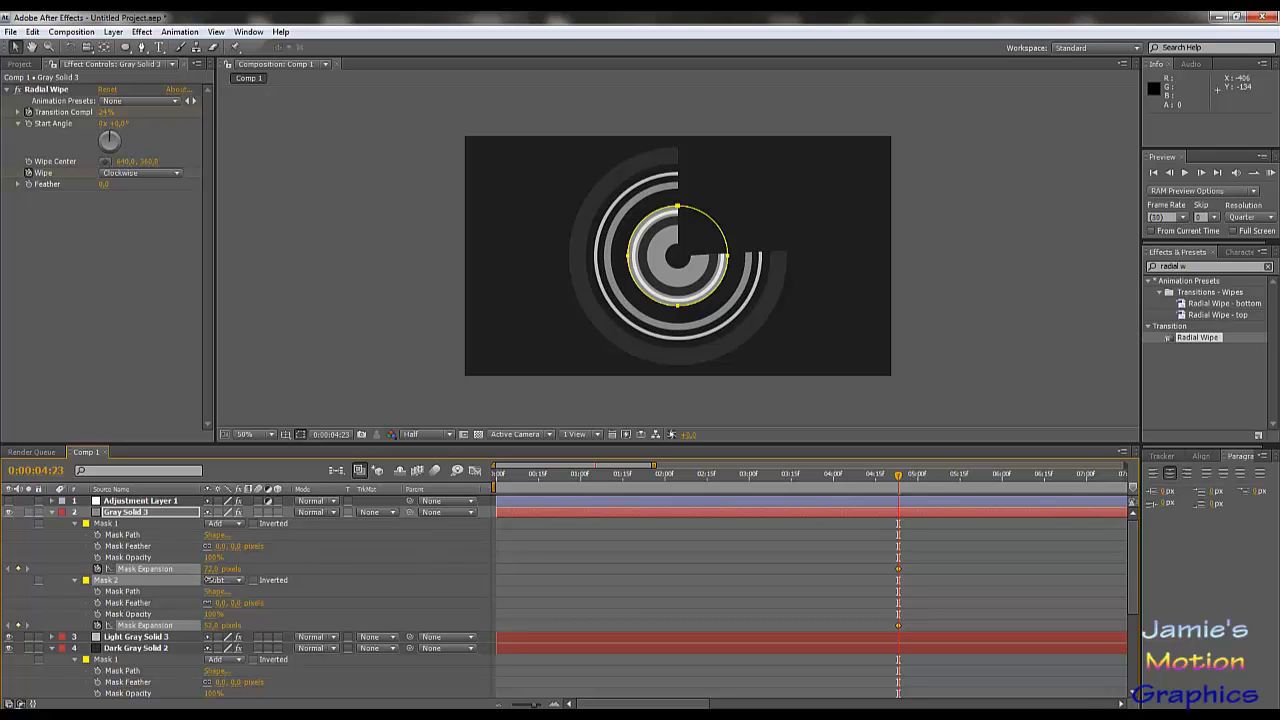
{"action": "left_click_drag", "start_coordinate": [216, 581], "coordinate": [220, 582]}
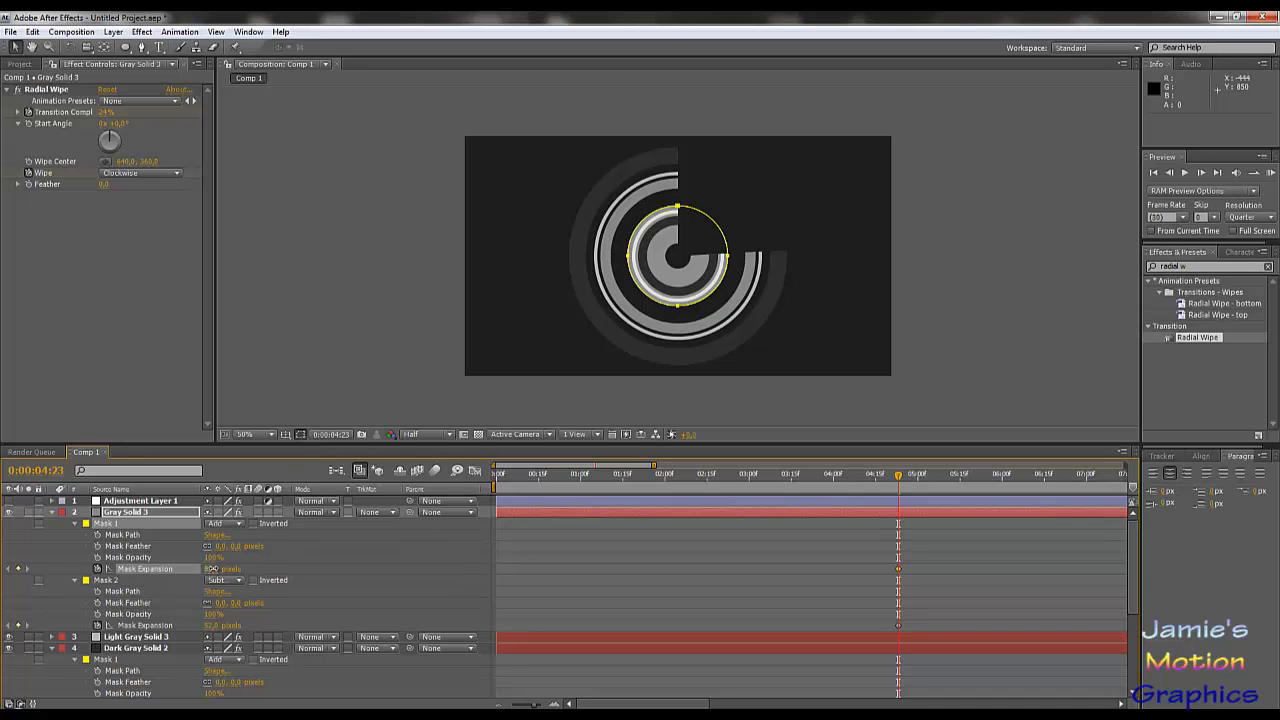
{"action": "left_click_drag", "start_coordinate": [213, 569], "coordinate": [211, 569]}
{"action": "left_click_drag", "start_coordinate": [214, 625], "coordinate": [186, 625]}
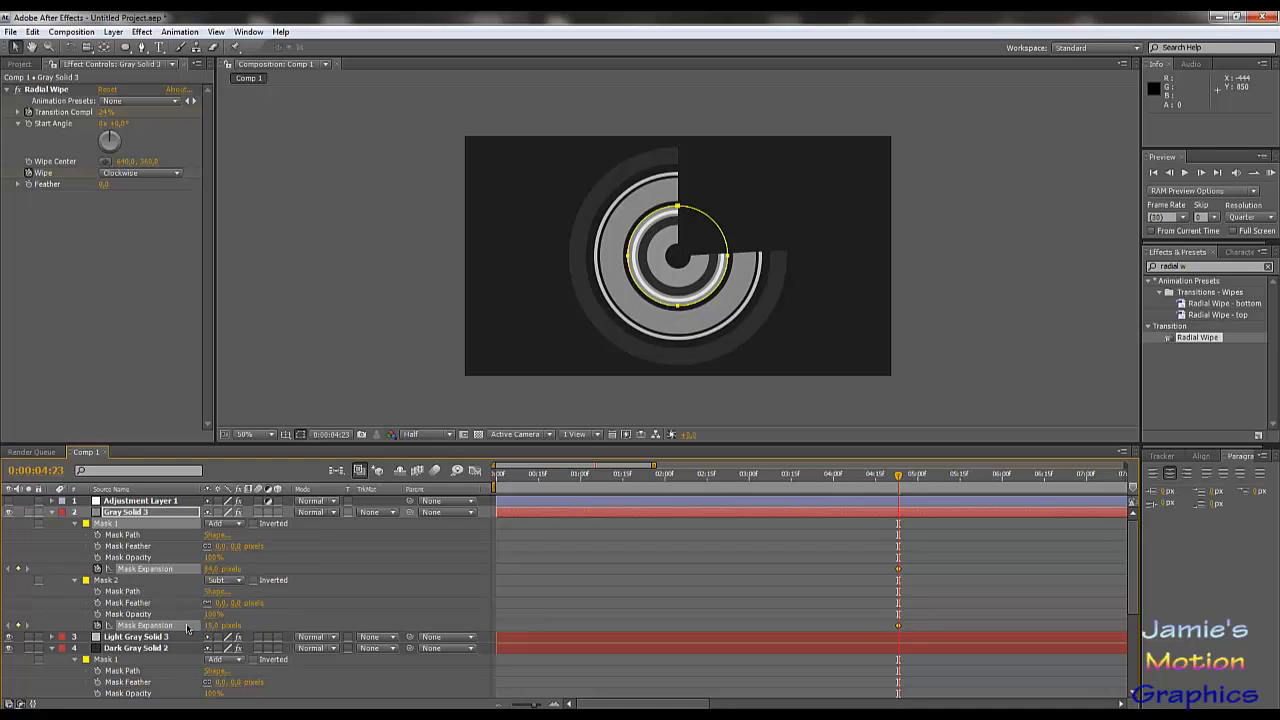
Duplicate Gray Solid 3 and recolor the copy to dark gray 282828 as a new solid.
{"action": "left_click", "coordinate": [187, 627]}
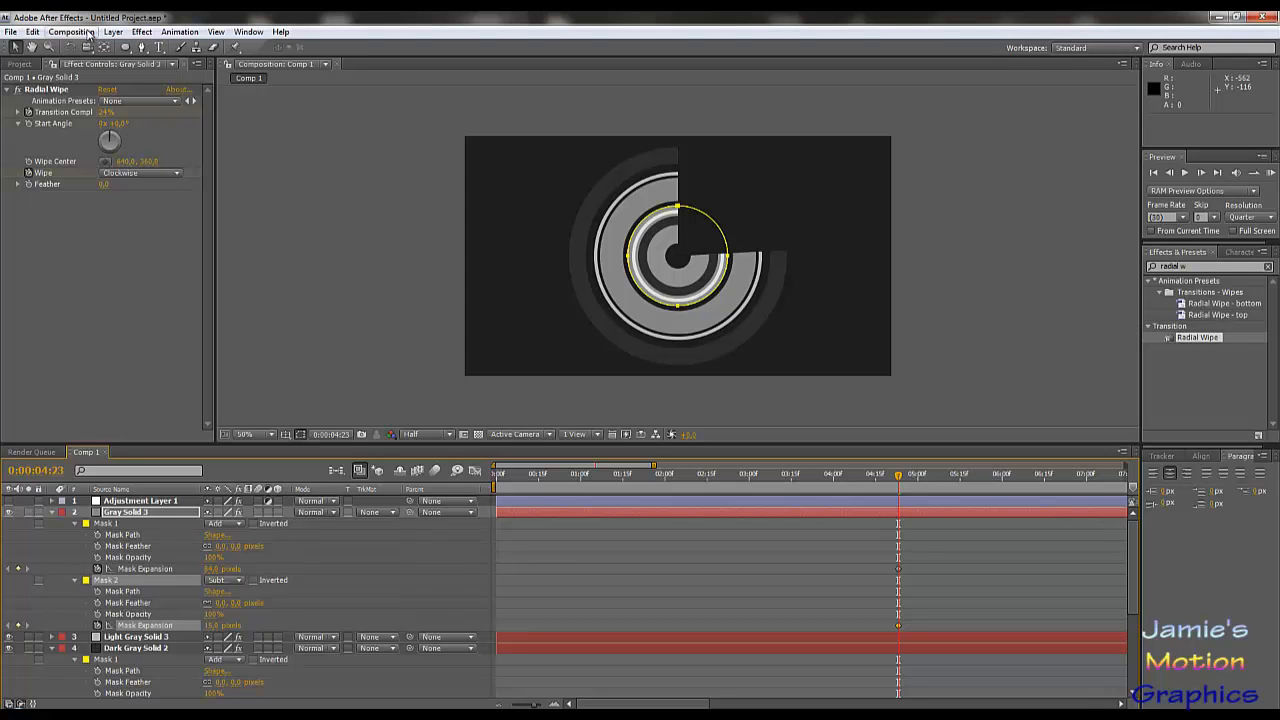
{"action": "left_click", "coordinate": [127, 513]}
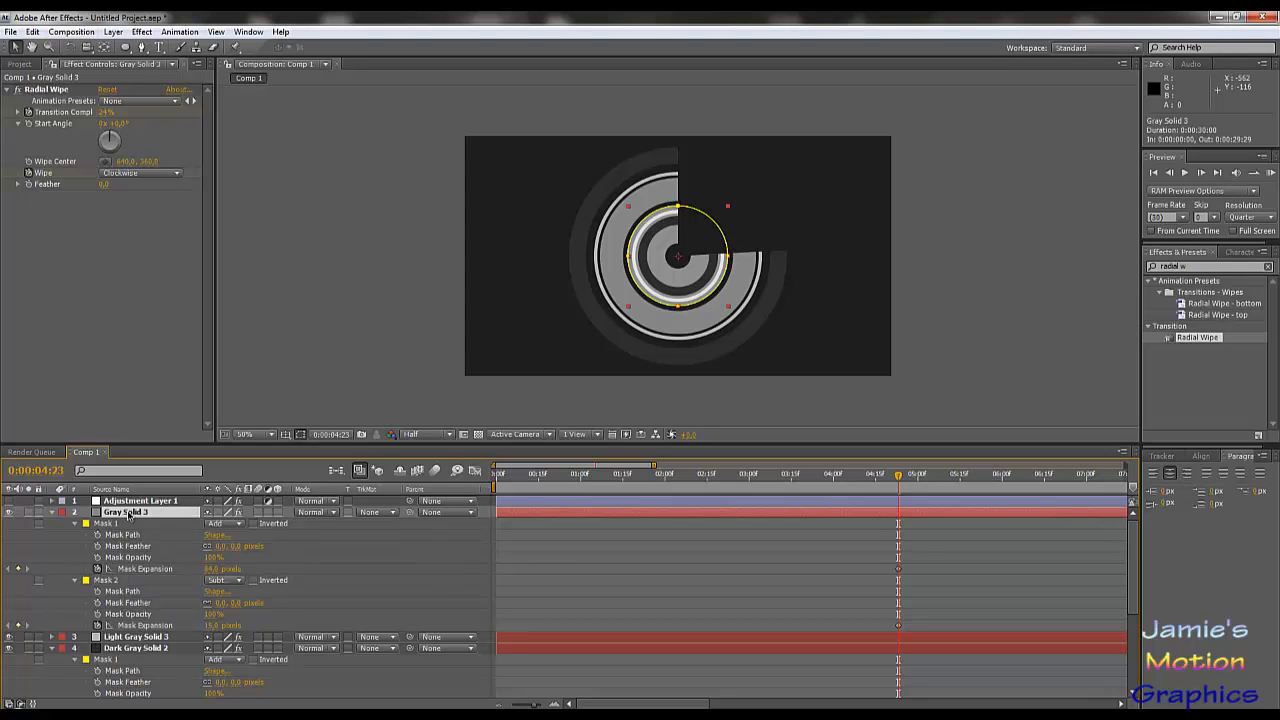
{"action": "key", "text": "ctrl+d"}
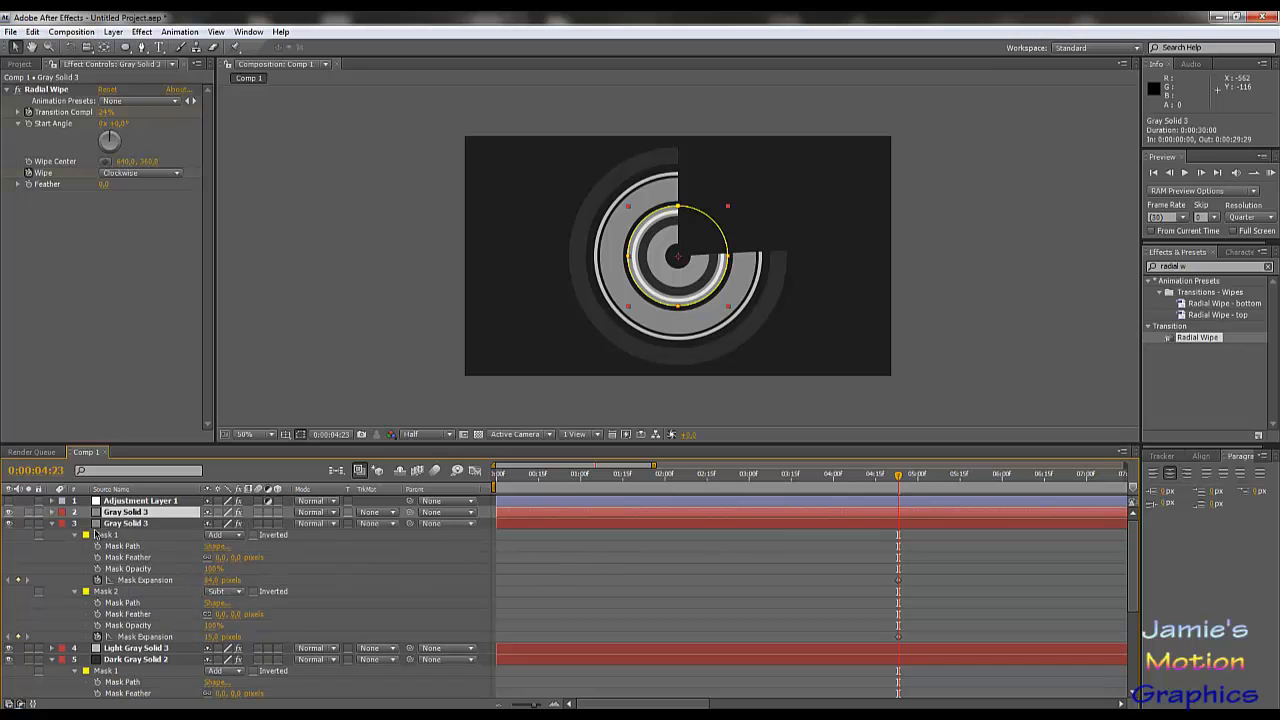
{"action": "left_click", "coordinate": [113, 31]}
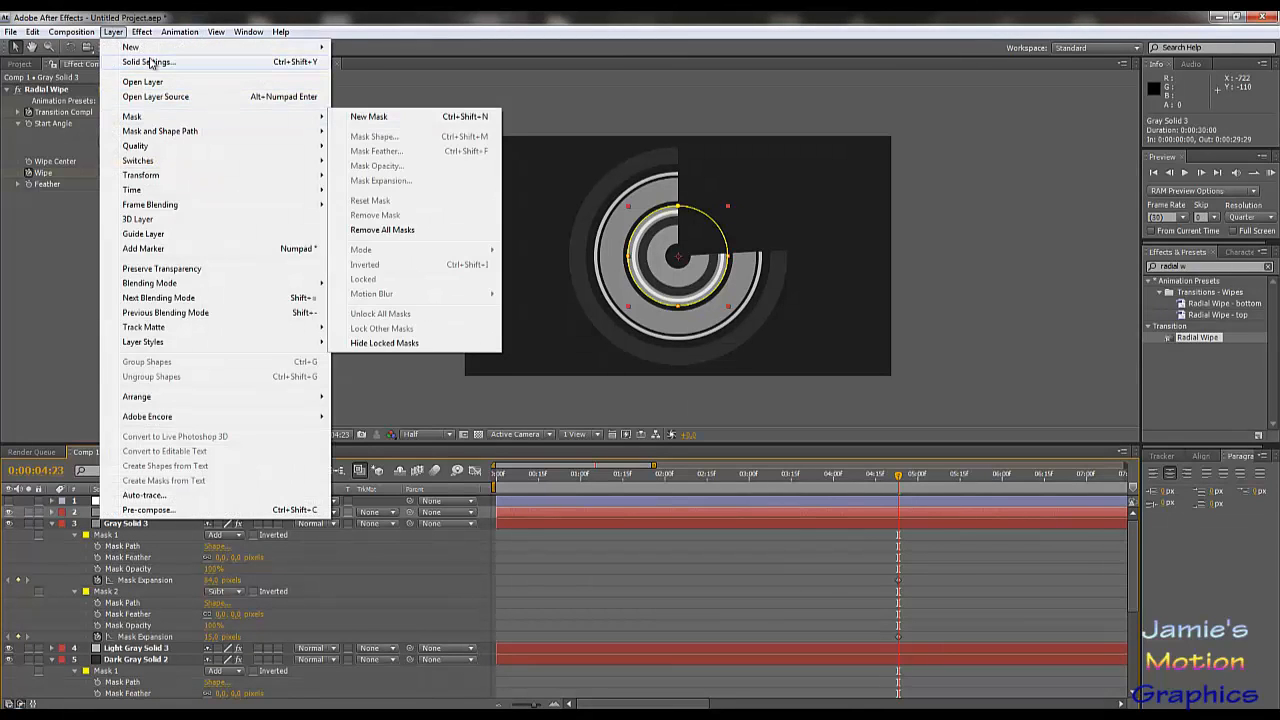
{"action": "left_click", "coordinate": [148, 62]}
{"action": "left_click", "coordinate": [1131, 533]}
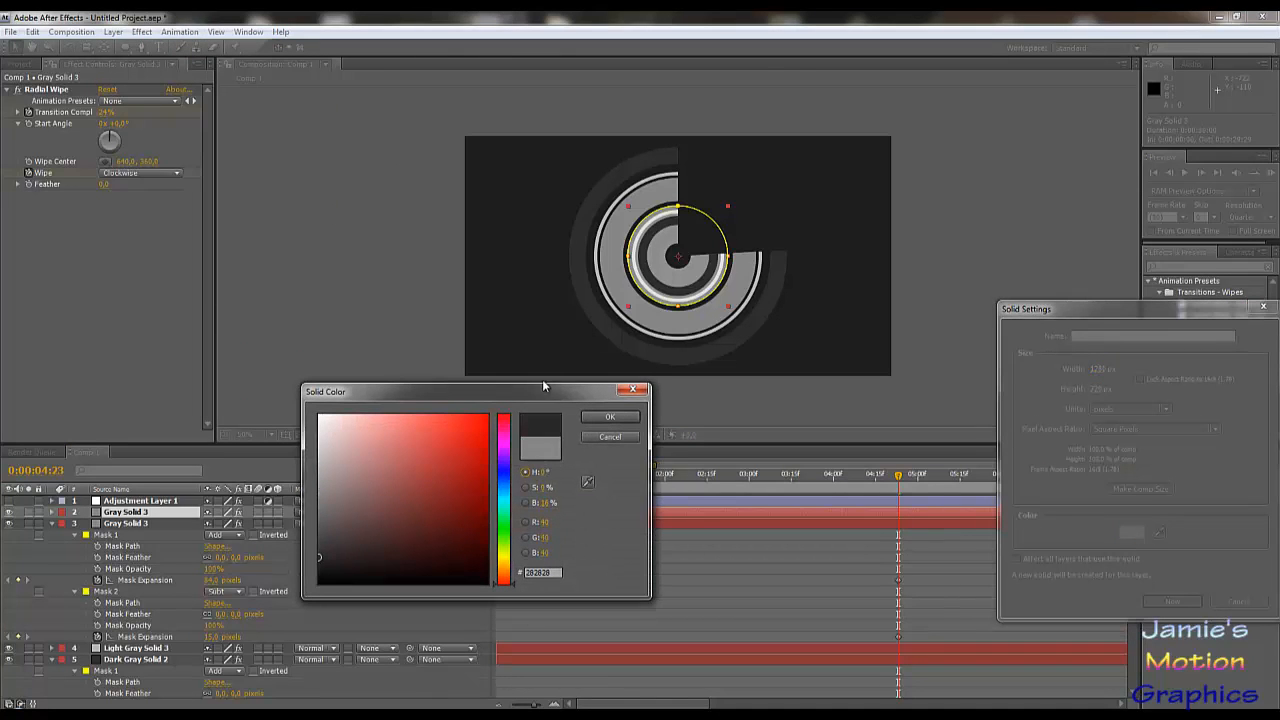
{"action": "left_click", "coordinate": [610, 416]}
{"action": "left_click", "coordinate": [1172, 601]}
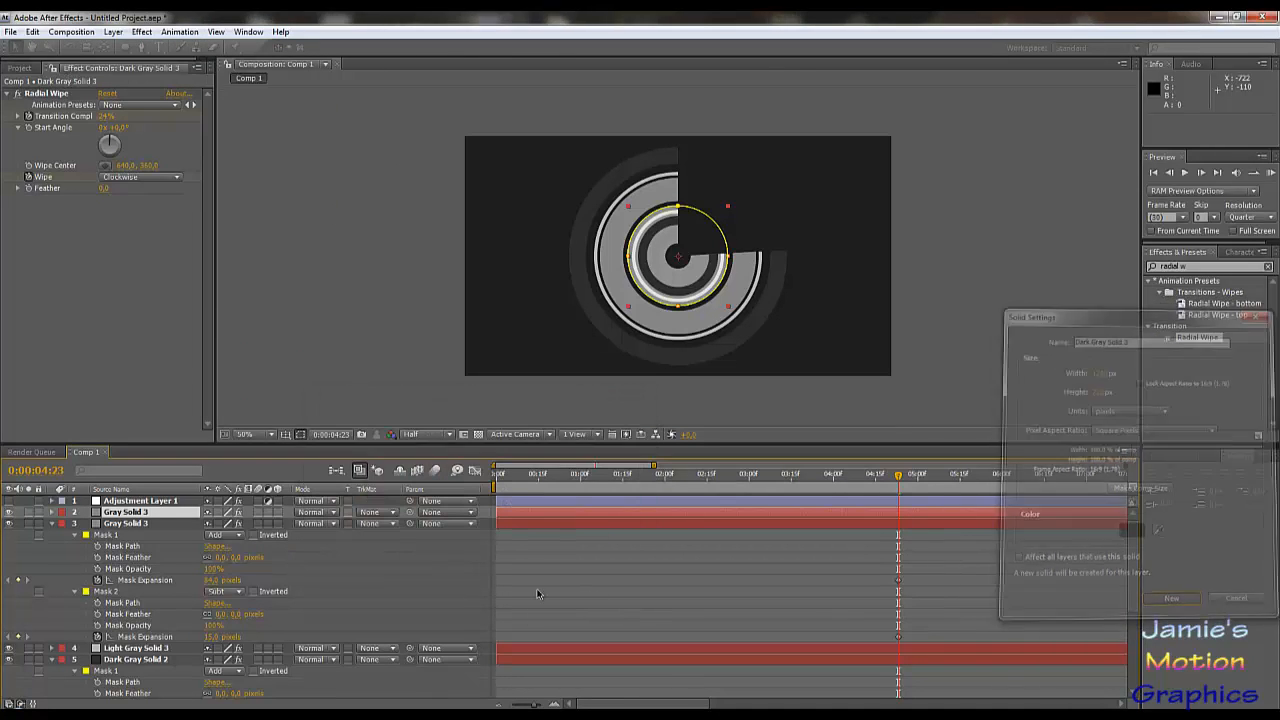
Reveal the keyframed properties of the new dark gray solid and narrow its ring by adjusting both masks' expansions.
{"action": "key", "text": "u"}
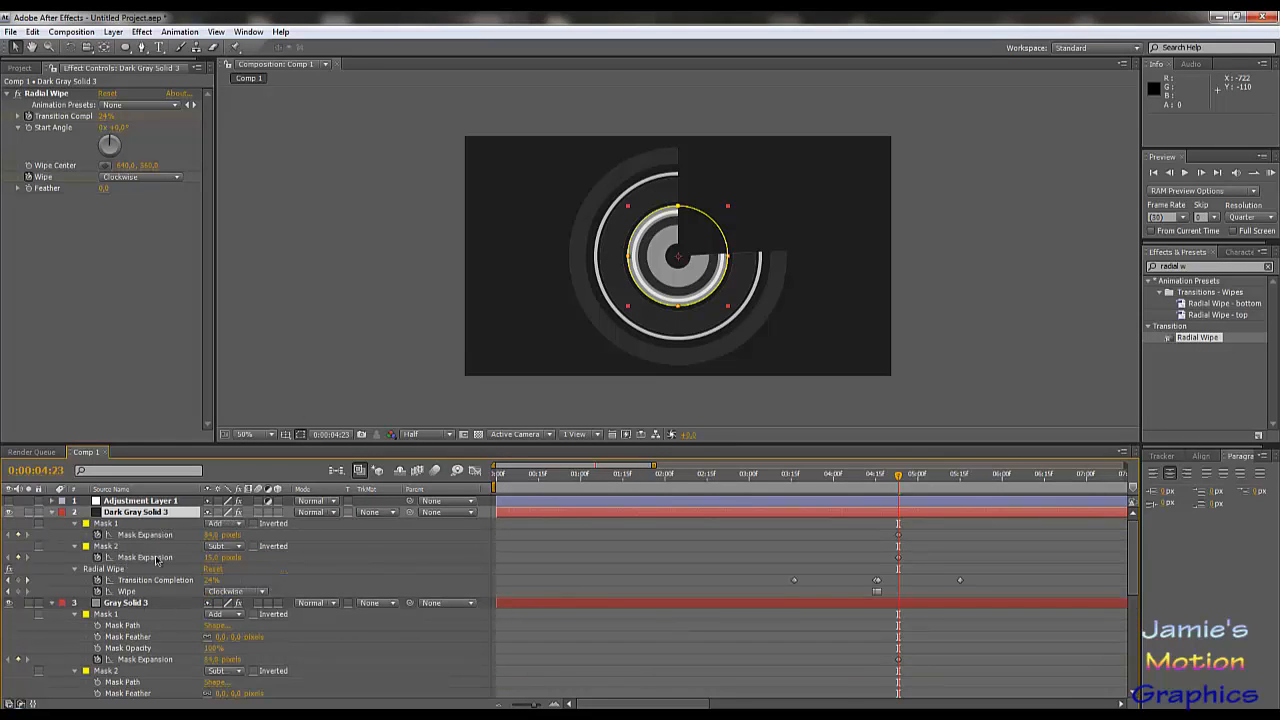
{"action": "mouse_move", "coordinate": [210, 558]}
{"action": "left_mouse_down"}
{"action": "mouse_move", "coordinate": [258, 562]}
{"action": "mouse_move", "coordinate": [241, 569]}
{"action": "mouse_move", "coordinate": [214, 537]}
{"action": "mouse_move", "coordinate": [236, 538]}
{"action": "mouse_move", "coordinate": [213, 541]}
{"action": "left_mouse_up"}
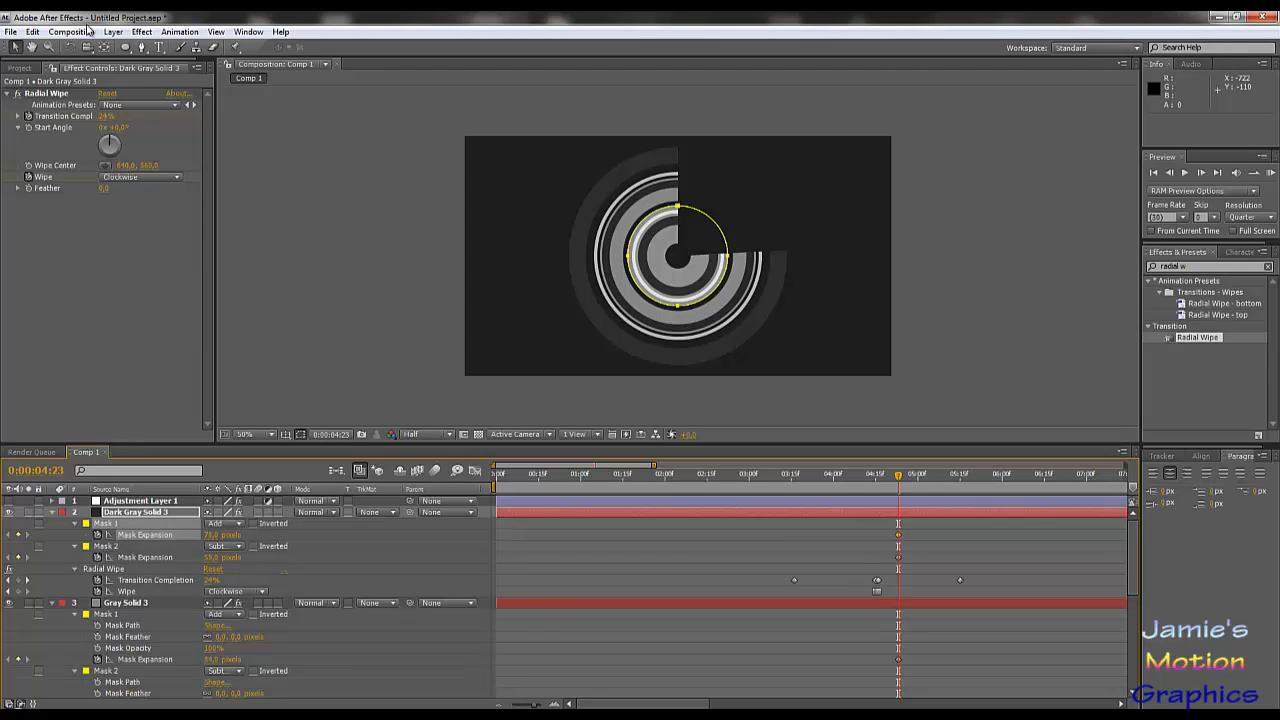
Recolor the narrowed ring's solid to light gray B9B9B9.
{"action": "left_click", "coordinate": [142, 31]}
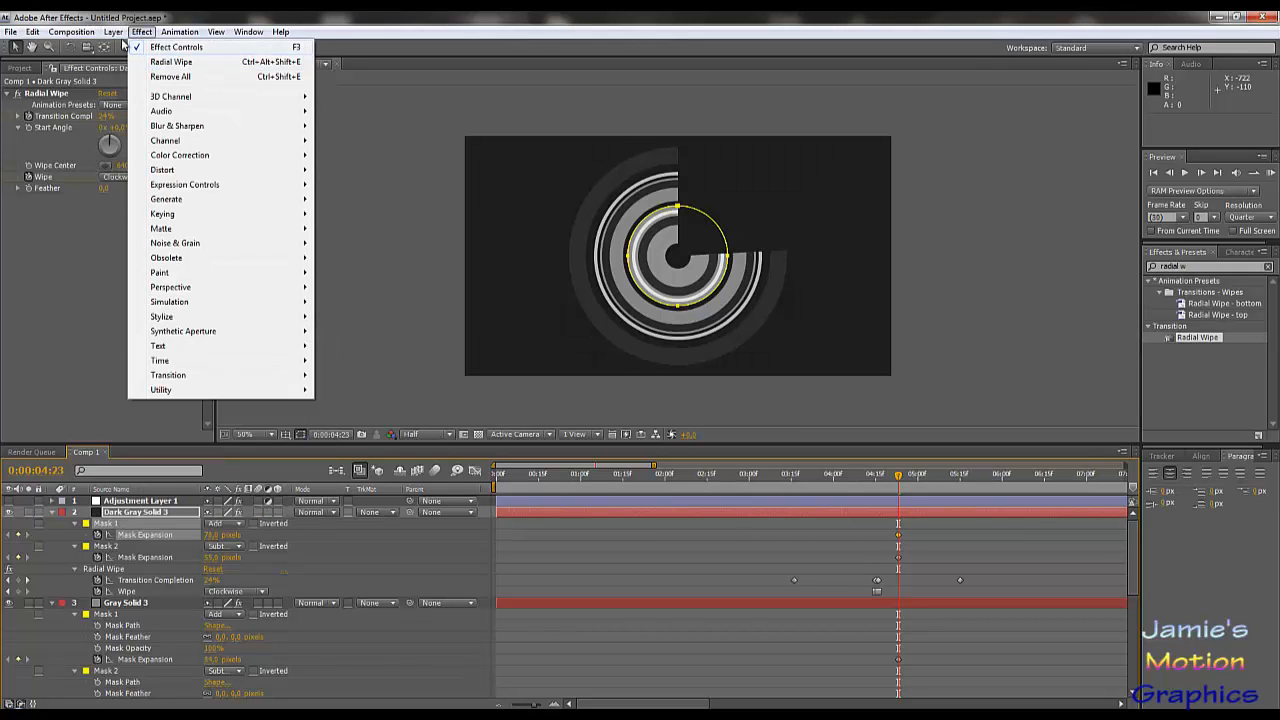
{"action": "left_click", "coordinate": [130, 62]}
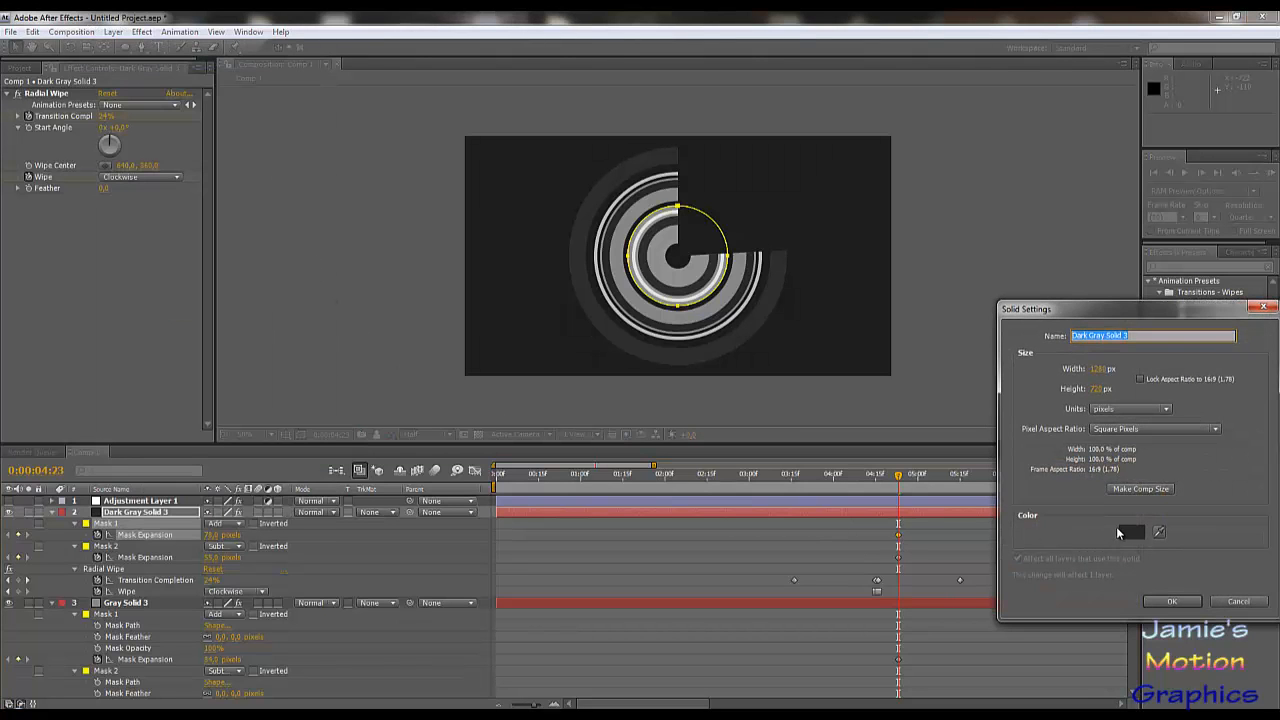
{"action": "left_click", "coordinate": [1120, 532]}
{"action": "mouse_move", "coordinate": [343, 447]}
{"action": "left_mouse_down"}
{"action": "mouse_move", "coordinate": [278, 433]}
{"action": "mouse_move", "coordinate": [262, 460]}
{"action": "left_mouse_up"}
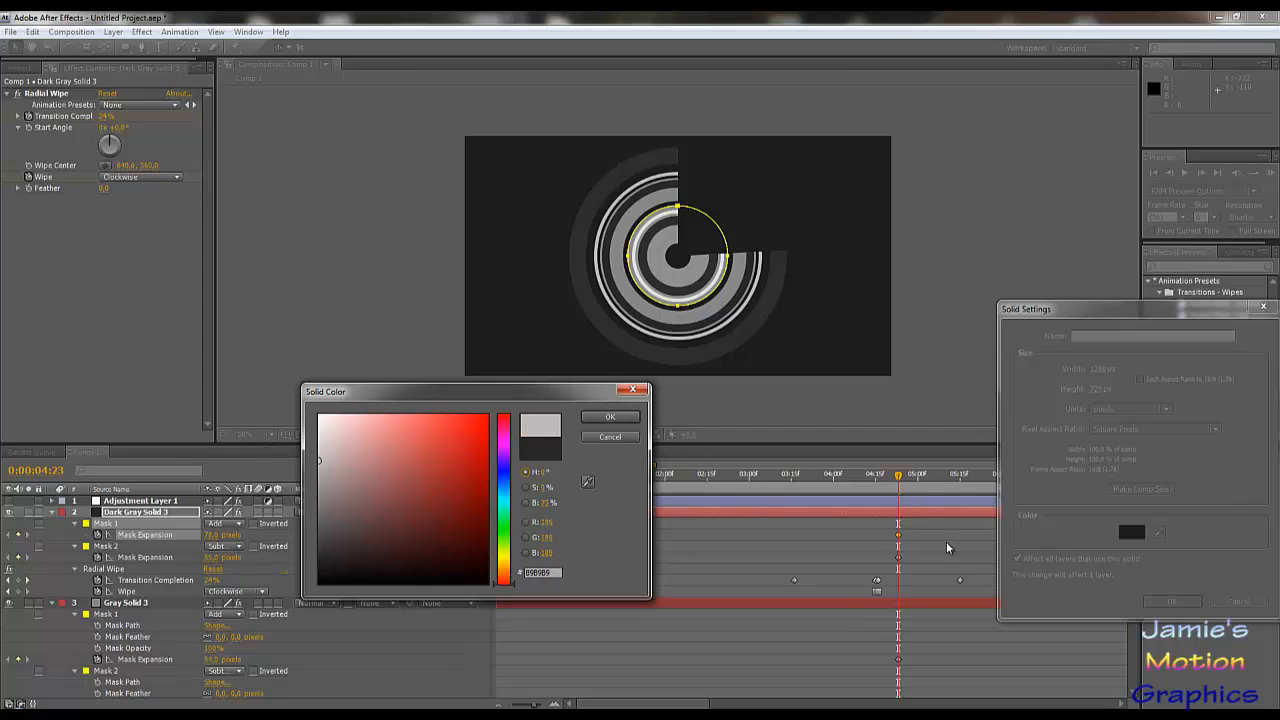
{"action": "left_click", "coordinate": [605, 416]}
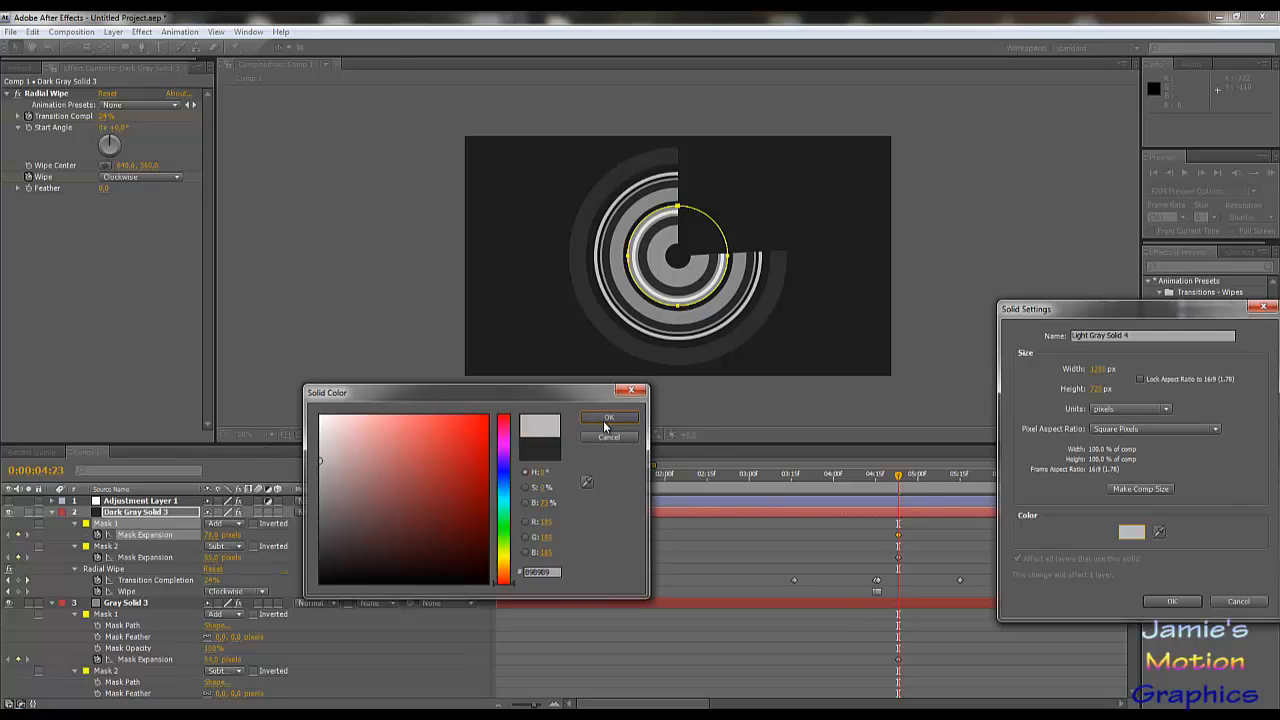
{"action": "left_click", "coordinate": [1187, 603]}
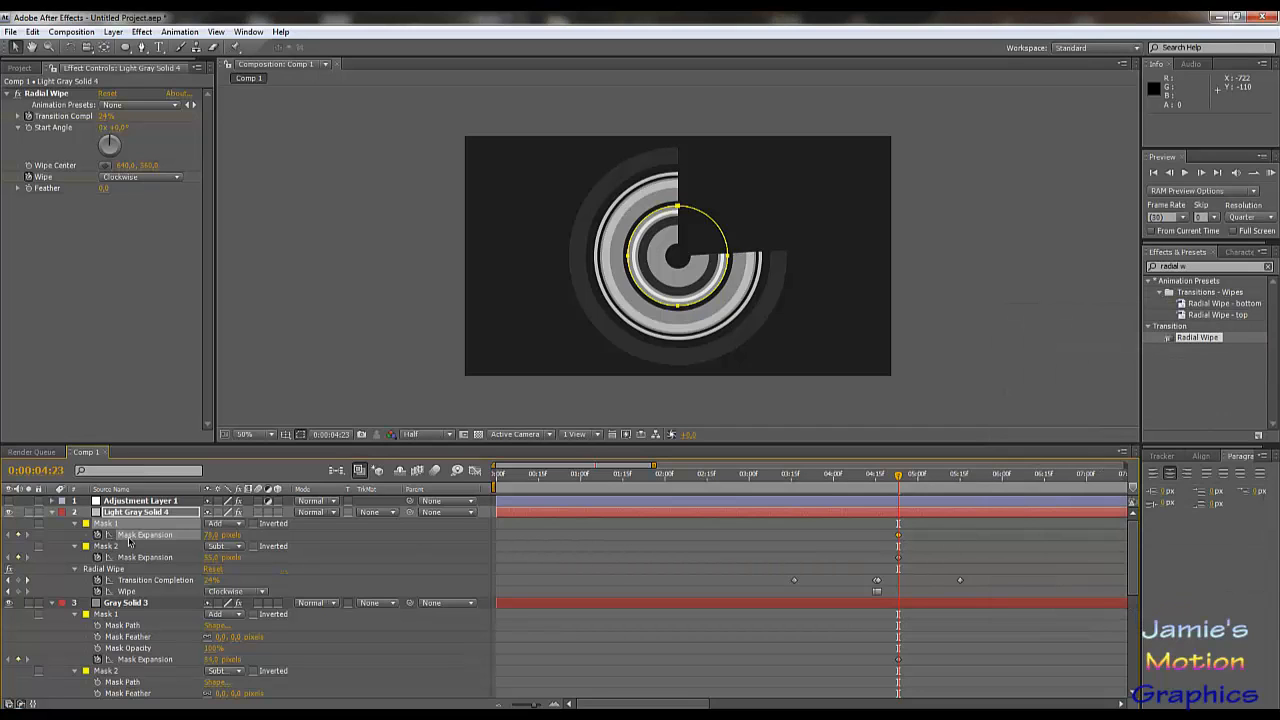
Set the mask expansions of Light Gray Solid 4 to about 46 pixels for Mask 1 and 29 pixels for Mask 2.
{"action": "mouse_move", "coordinate": [211, 580]}
{"action": "left_mouse_down"}
{"action": "mouse_move", "coordinate": [195, 581]}
{"action": "mouse_move", "coordinate": [208, 582]}
{"action": "left_mouse_up"}
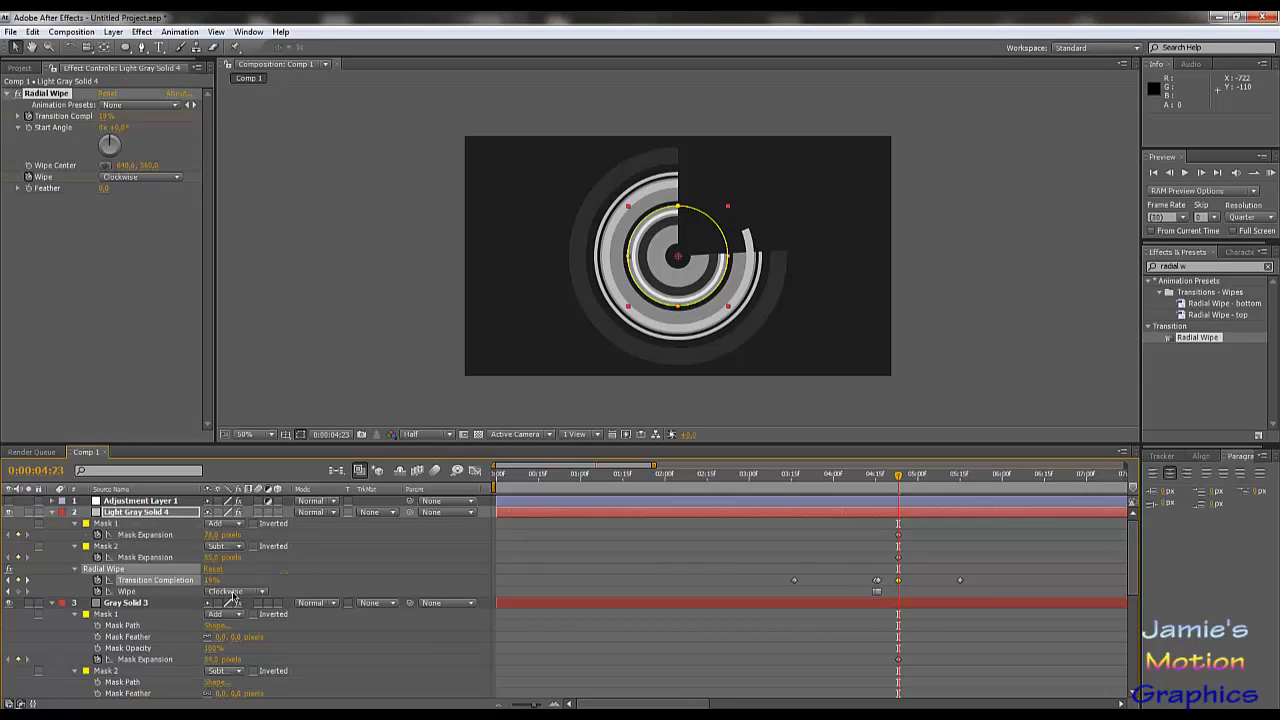
{"action": "key", "text": "ctrl+z"}
{"action": "left_click_drag", "start_coordinate": [210, 540], "coordinate": [190, 587]}
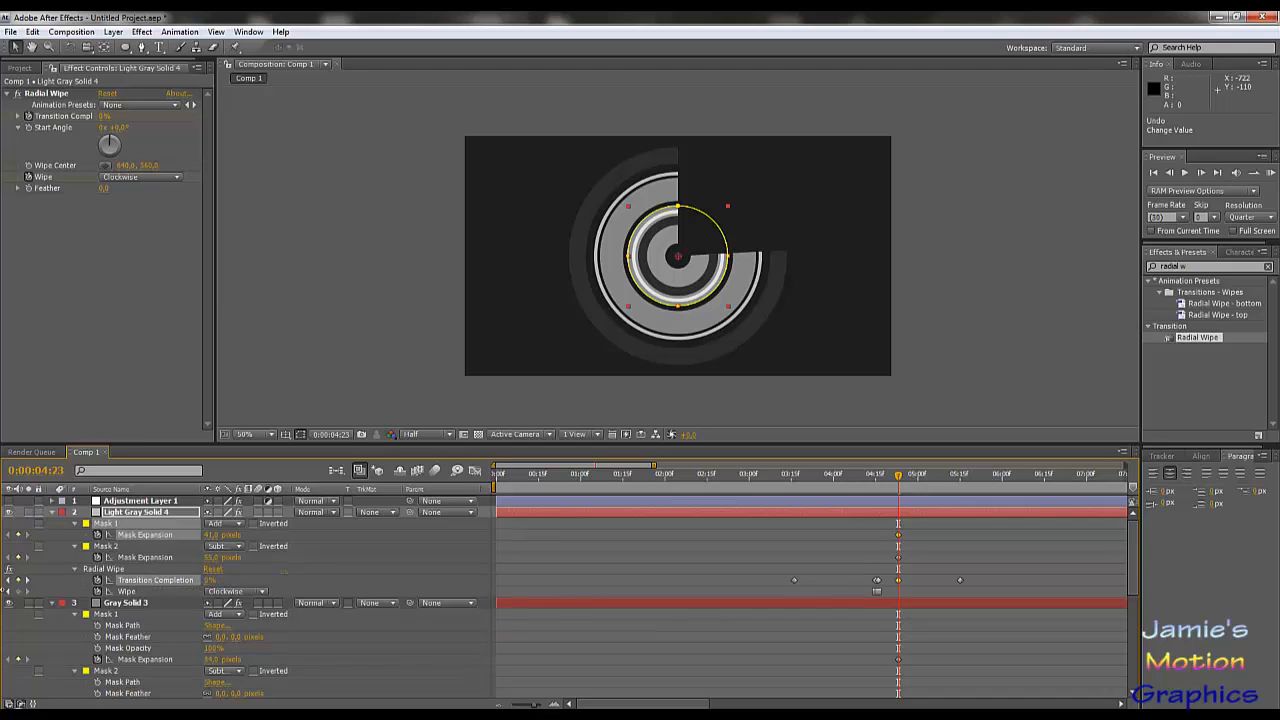
{"action": "mouse_move", "coordinate": [69, 588]}
{"action": "left_mouse_down"}
{"action": "mouse_move", "coordinate": [98, 588]}
{"action": "mouse_move", "coordinate": [68, 595]}
{"action": "left_mouse_up"}
{"action": "key", "text": "ctrl+z"}
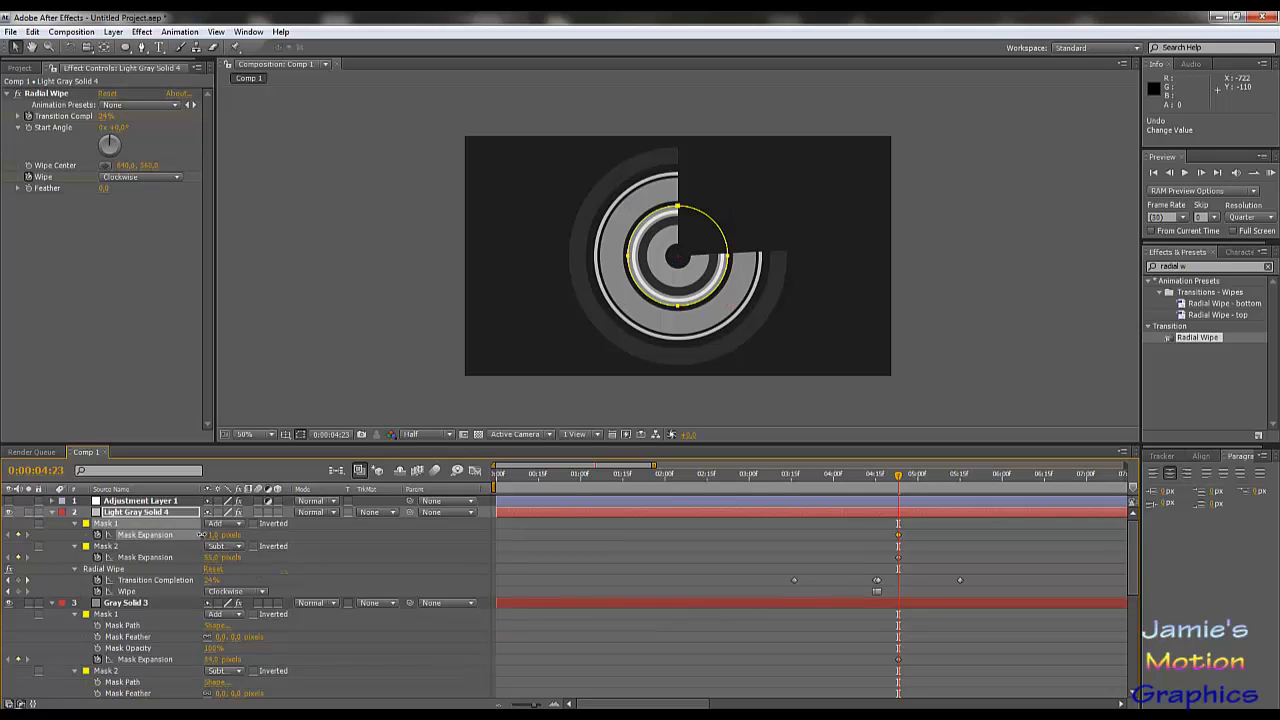
{"action": "left_click_drag", "start_coordinate": [213, 558], "coordinate": [203, 565]}
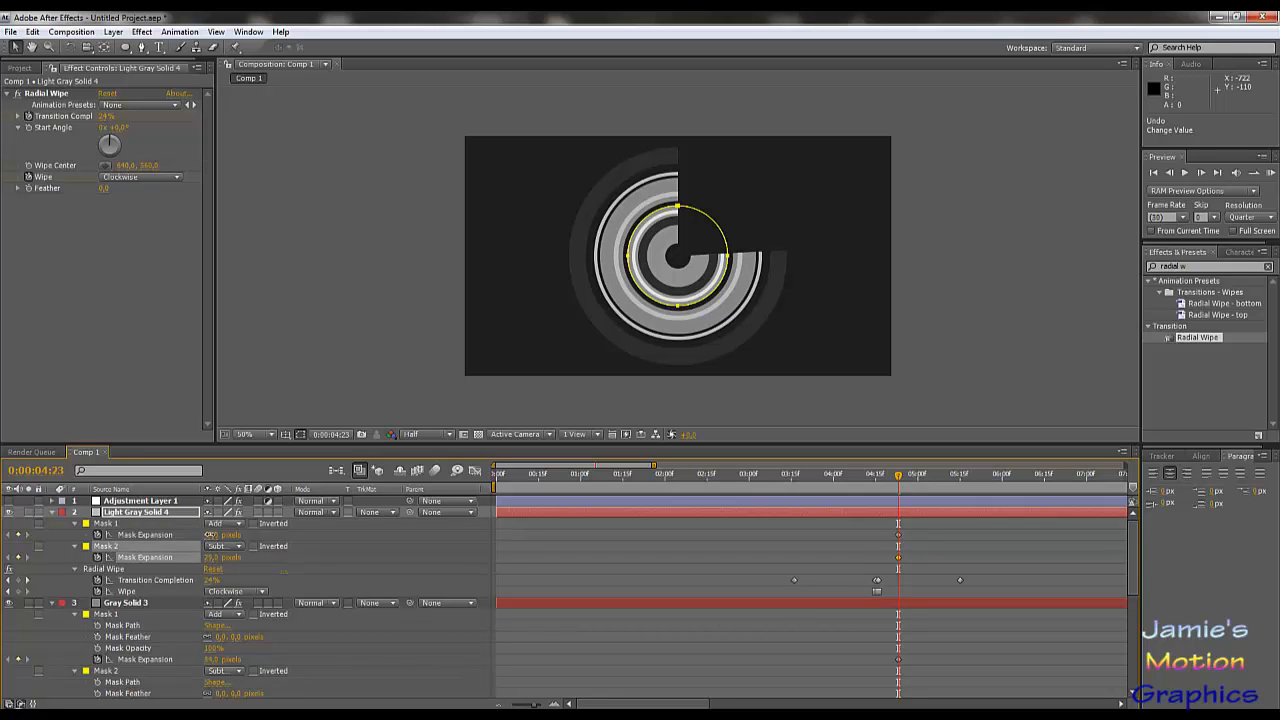
{"action": "left_click_drag", "start_coordinate": [209, 535], "coordinate": [212, 536]}
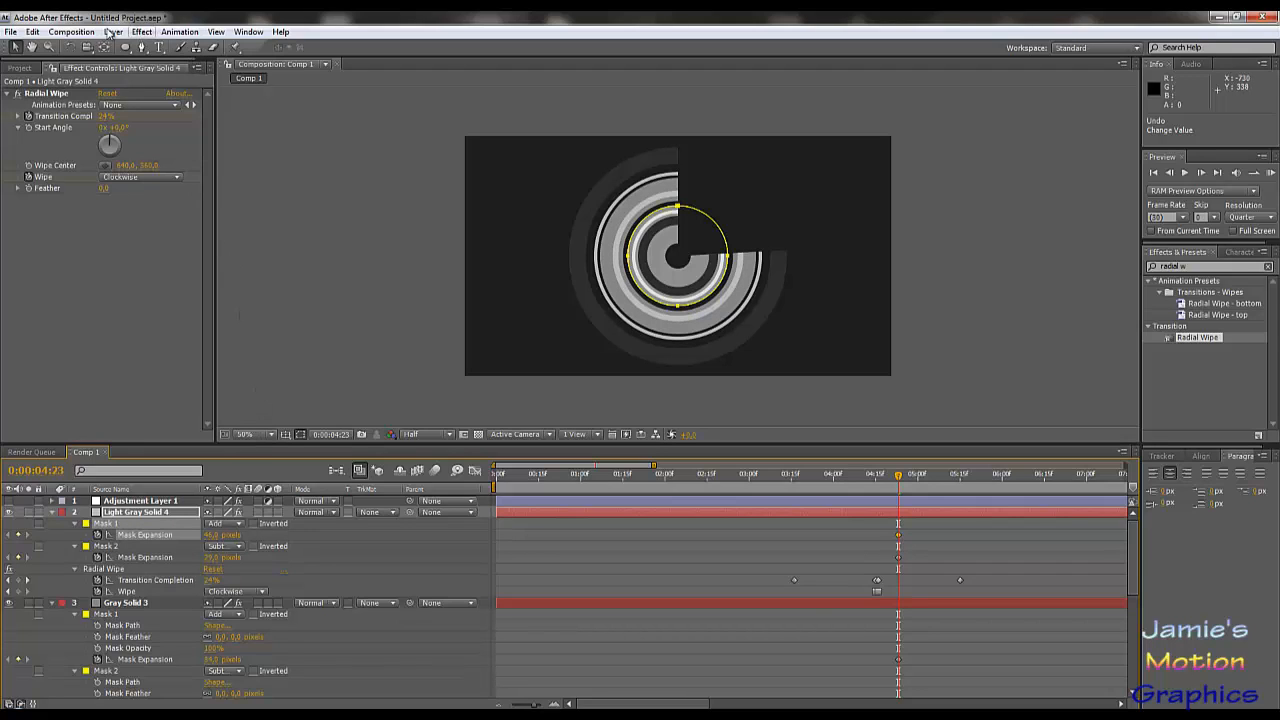
Recolor Light Gray Solid 4 to dark gray 303030.
{"action": "left_click", "coordinate": [75, 32]}
{"action": "left_click", "coordinate": [113, 32]}
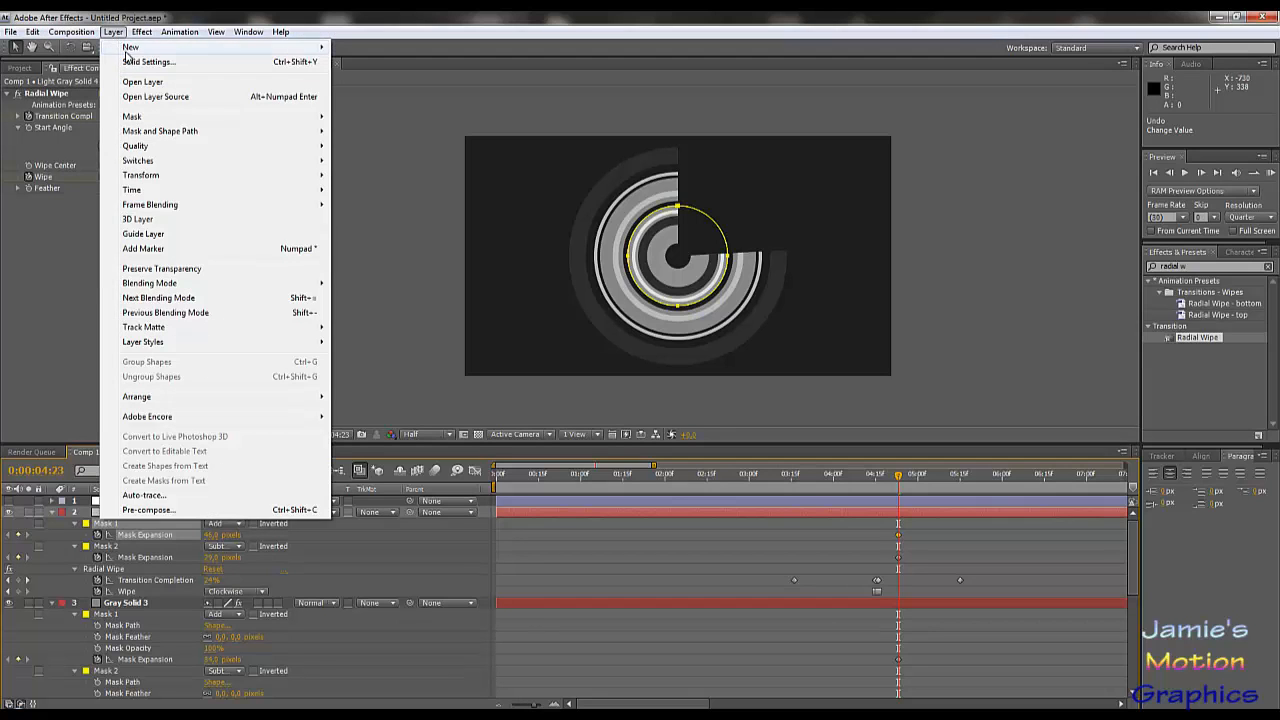
{"action": "left_click", "coordinate": [130, 61]}
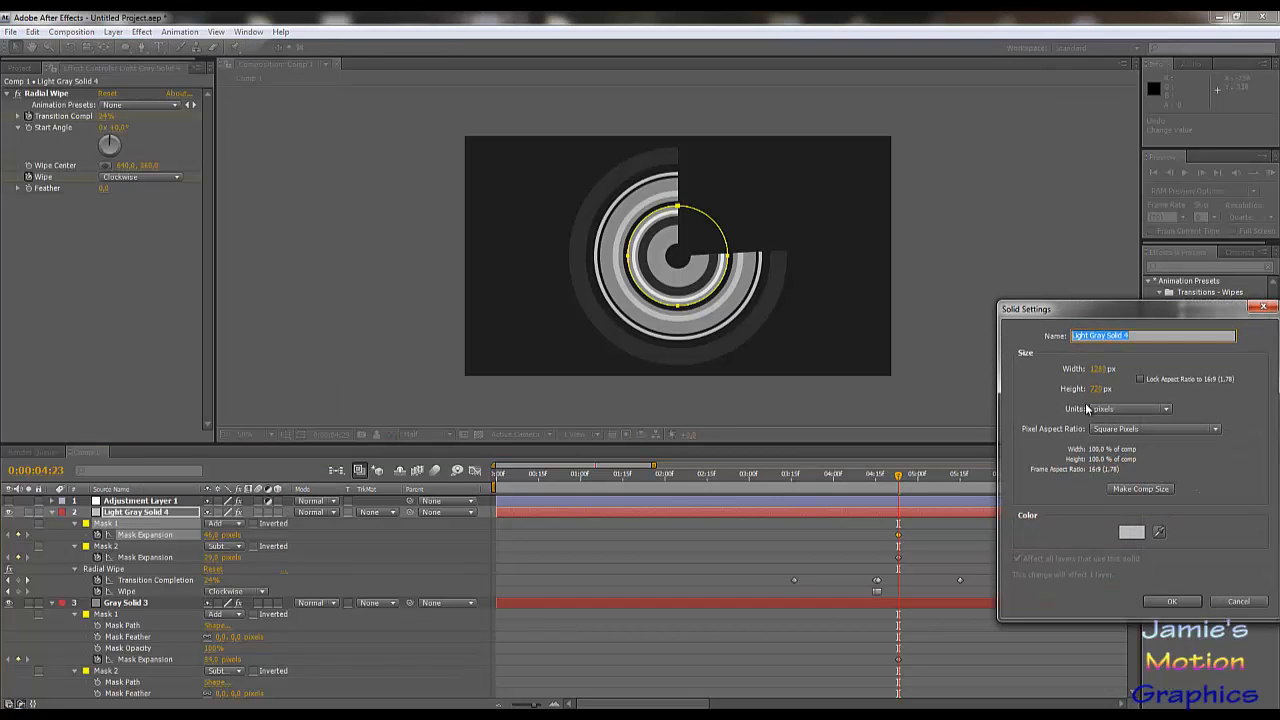
{"action": "left_click", "coordinate": [1131, 531]}
{"action": "left_click_drag", "start_coordinate": [322, 455], "coordinate": [292, 551]}
{"action": "left_click", "coordinate": [607, 417]}
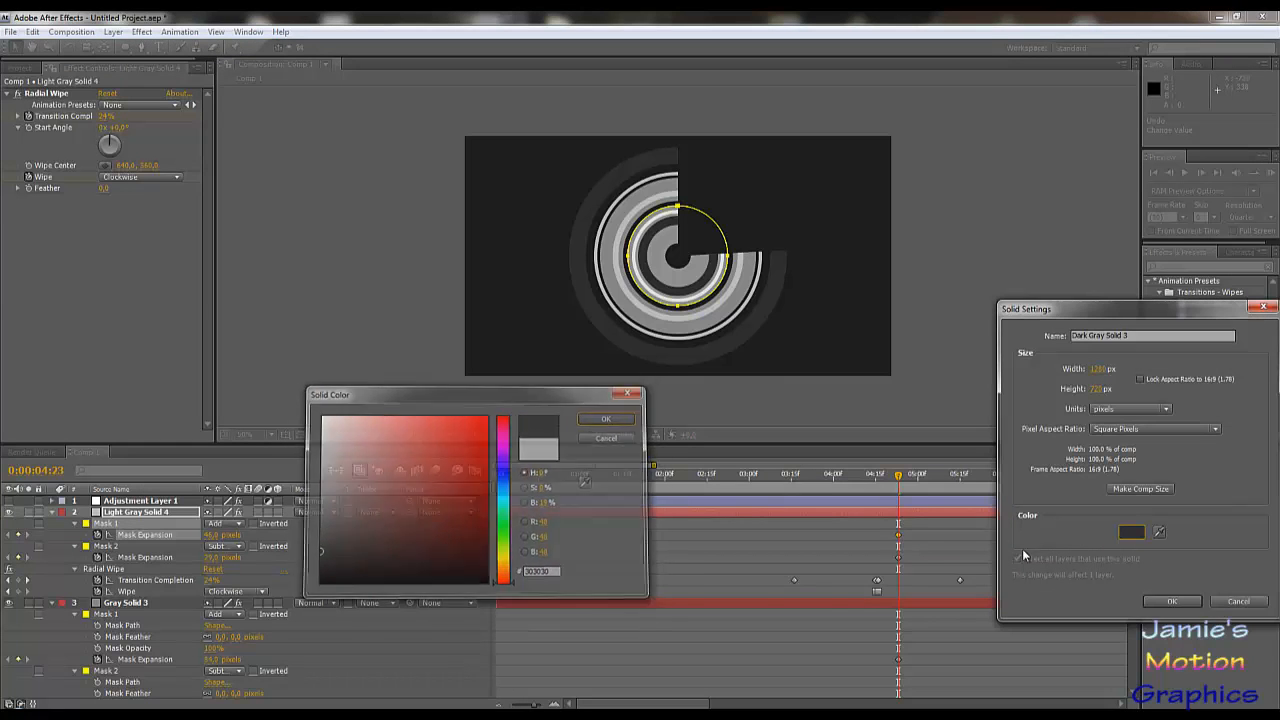
{"action": "left_click", "coordinate": [1172, 601]}
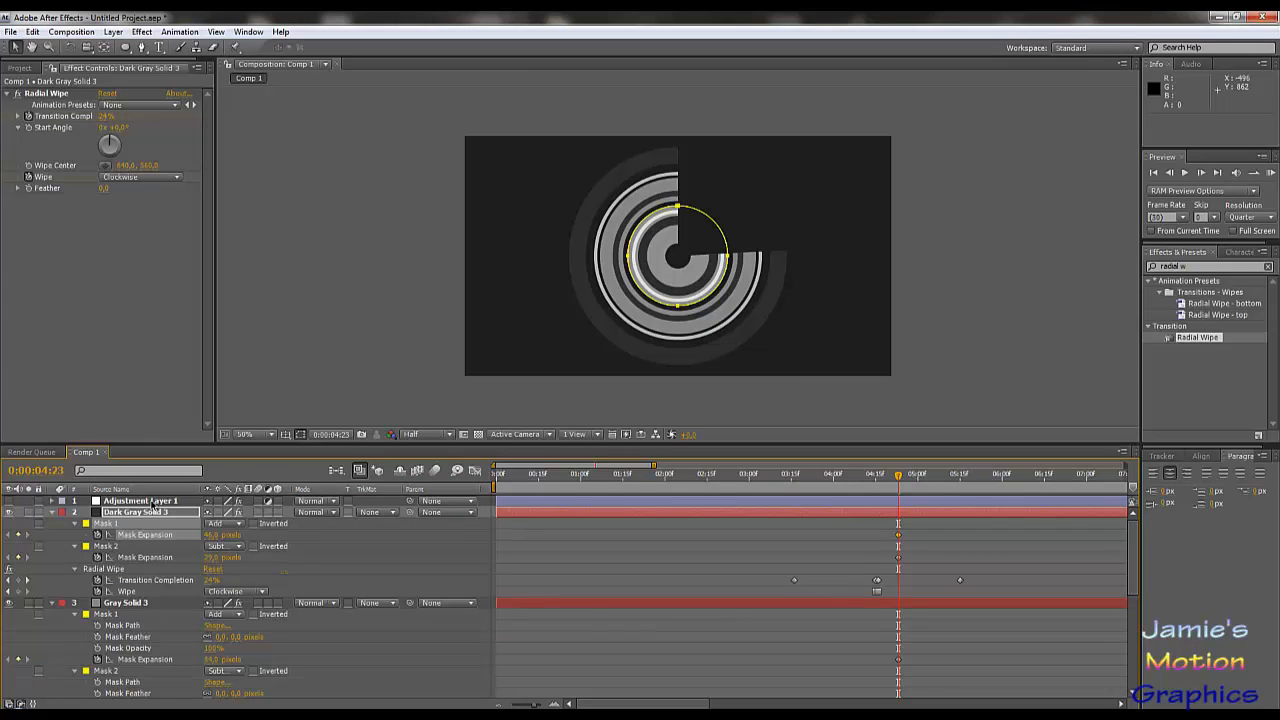
Duplicate Dark Gray Solid 3 and reveal the keyframed mask and Radial Wipe properties of the copy.
{"action": "left_click", "coordinate": [148, 511]}
{"action": "key", "text": "ctrl+d"}
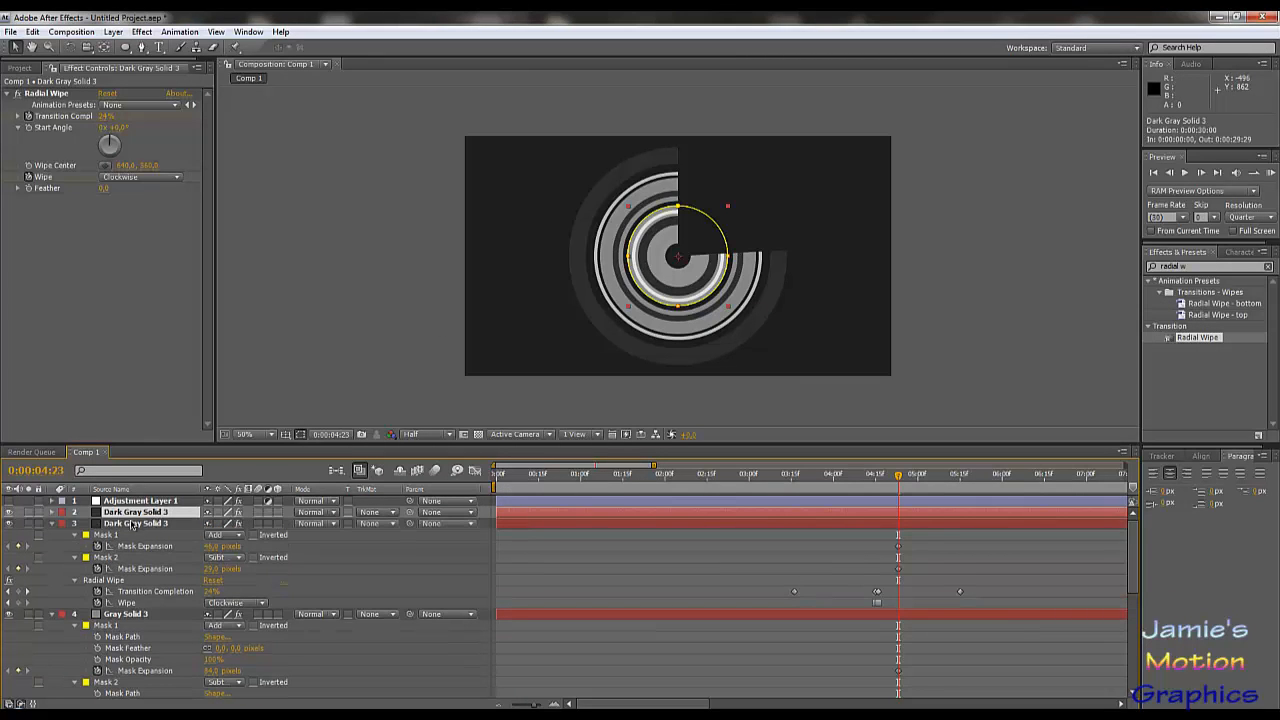
{"action": "left_click", "coordinate": [51, 513]}
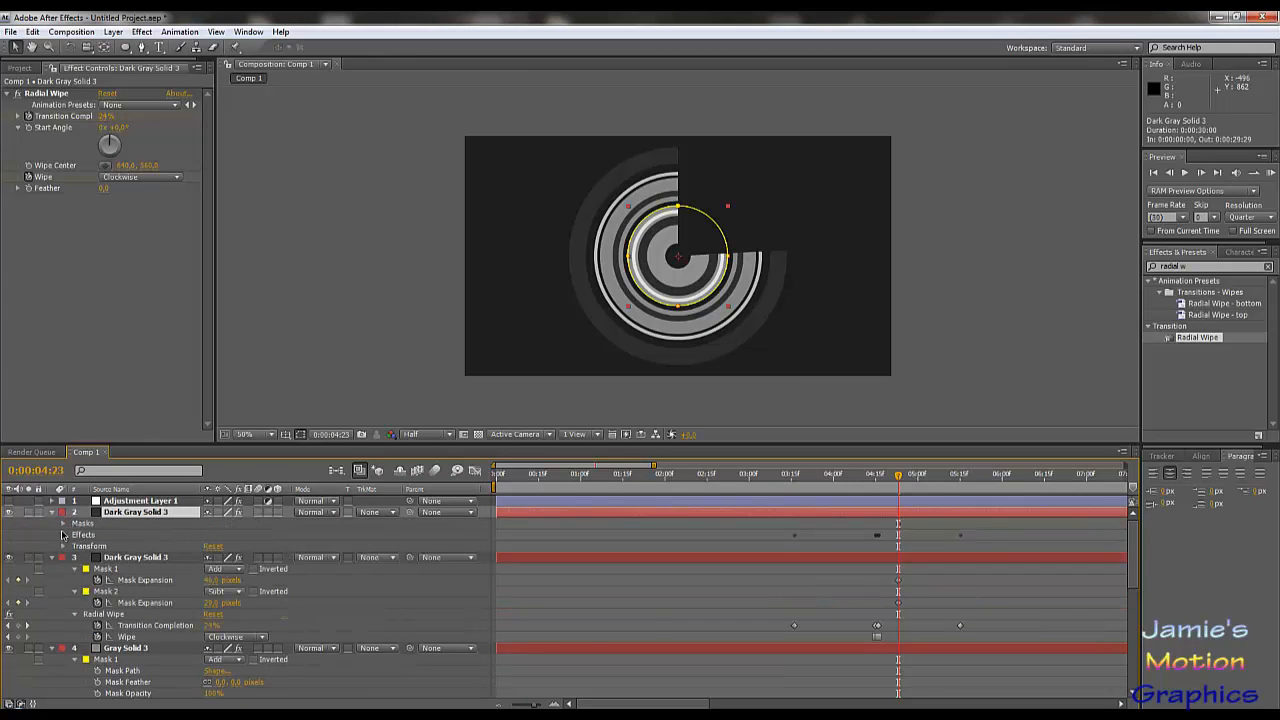
{"action": "left_click", "coordinate": [63, 524]}
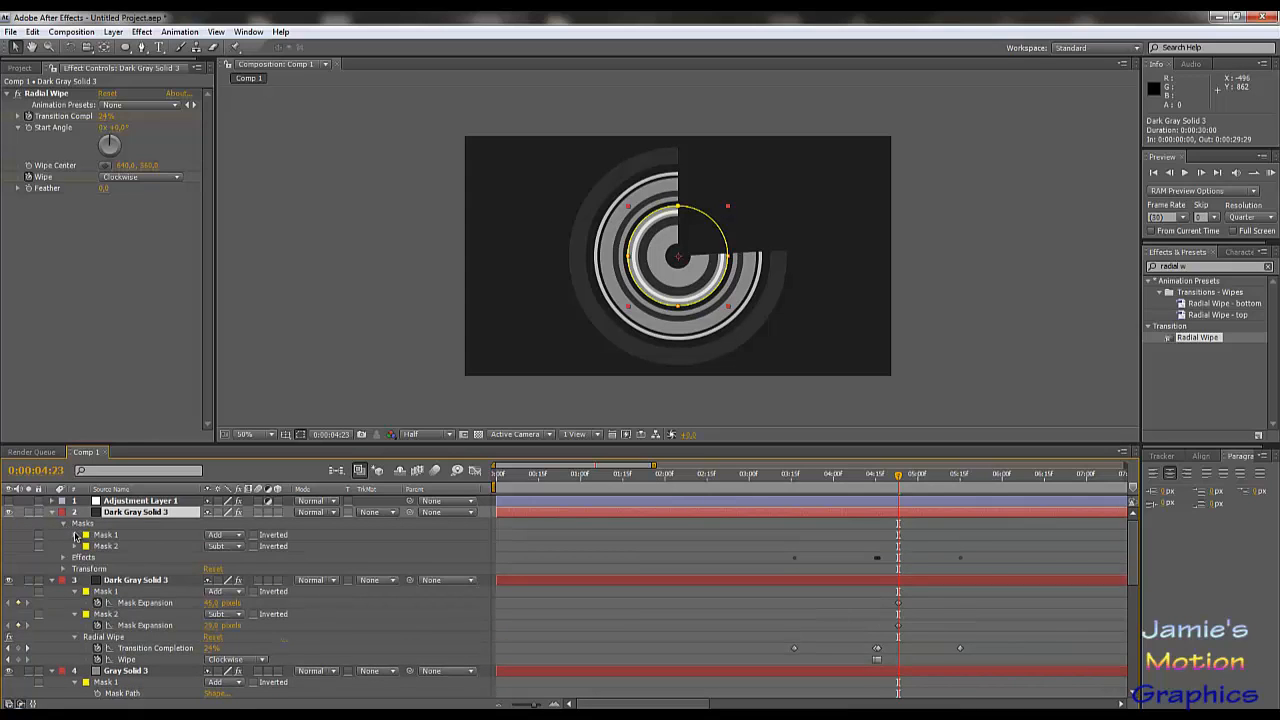
{"action": "left_click", "coordinate": [75, 535]}
{"action": "left_click", "coordinate": [78, 524]}
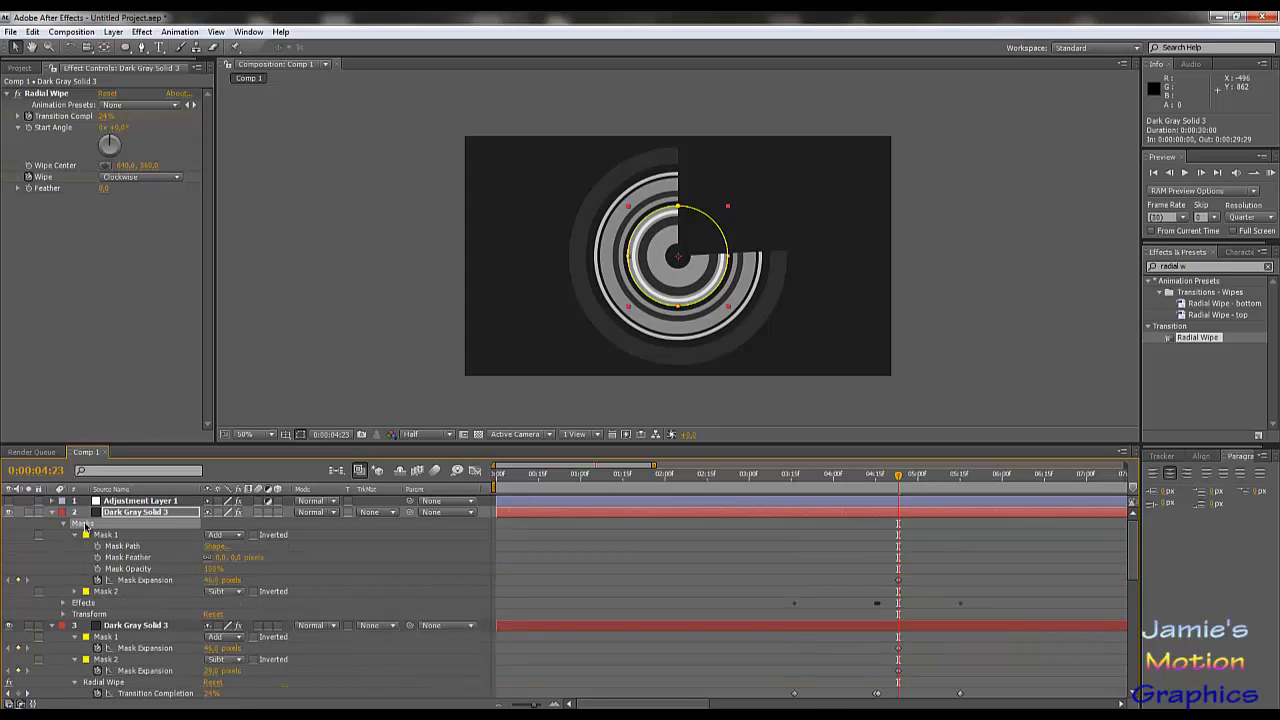
{"action": "left_click", "coordinate": [103, 513]}
{"action": "key", "text": "u"}
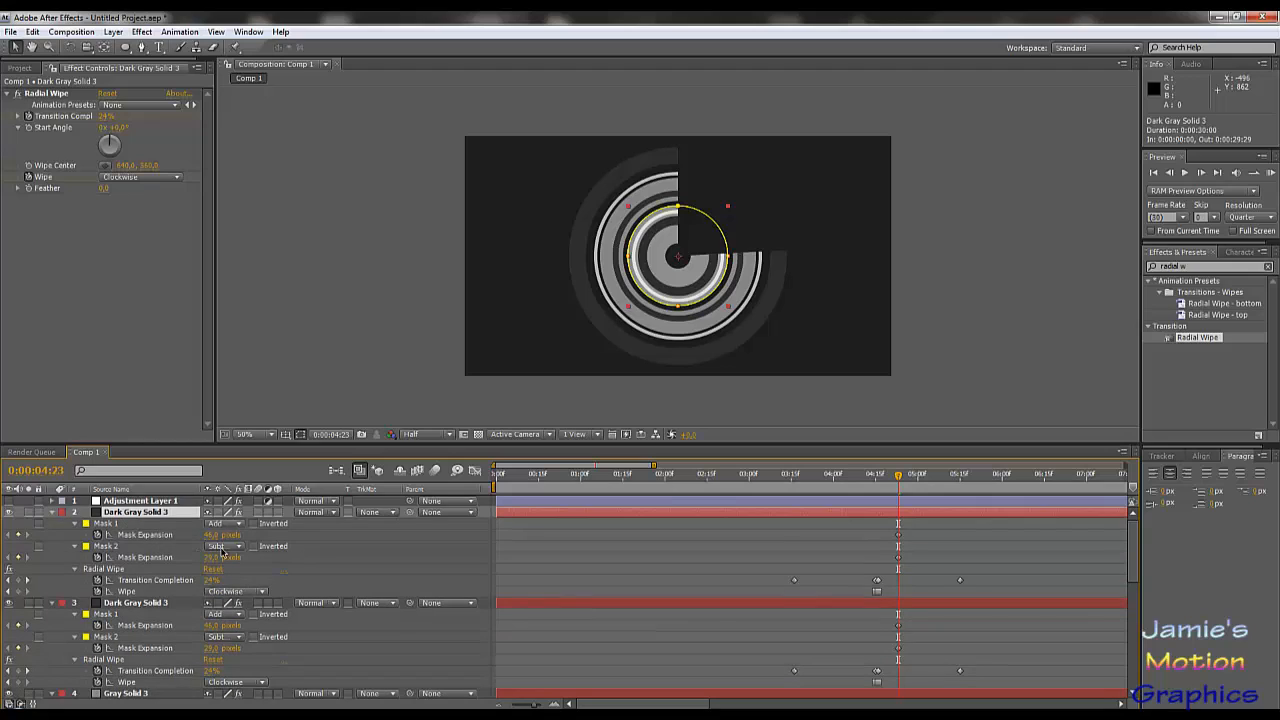
Adjust the copied ring's mask expansions to about 52 pixels for Mask 1 and about 50 pixels for Mask 2.
{"action": "left_click_drag", "start_coordinate": [210, 535], "coordinate": [215, 537]}
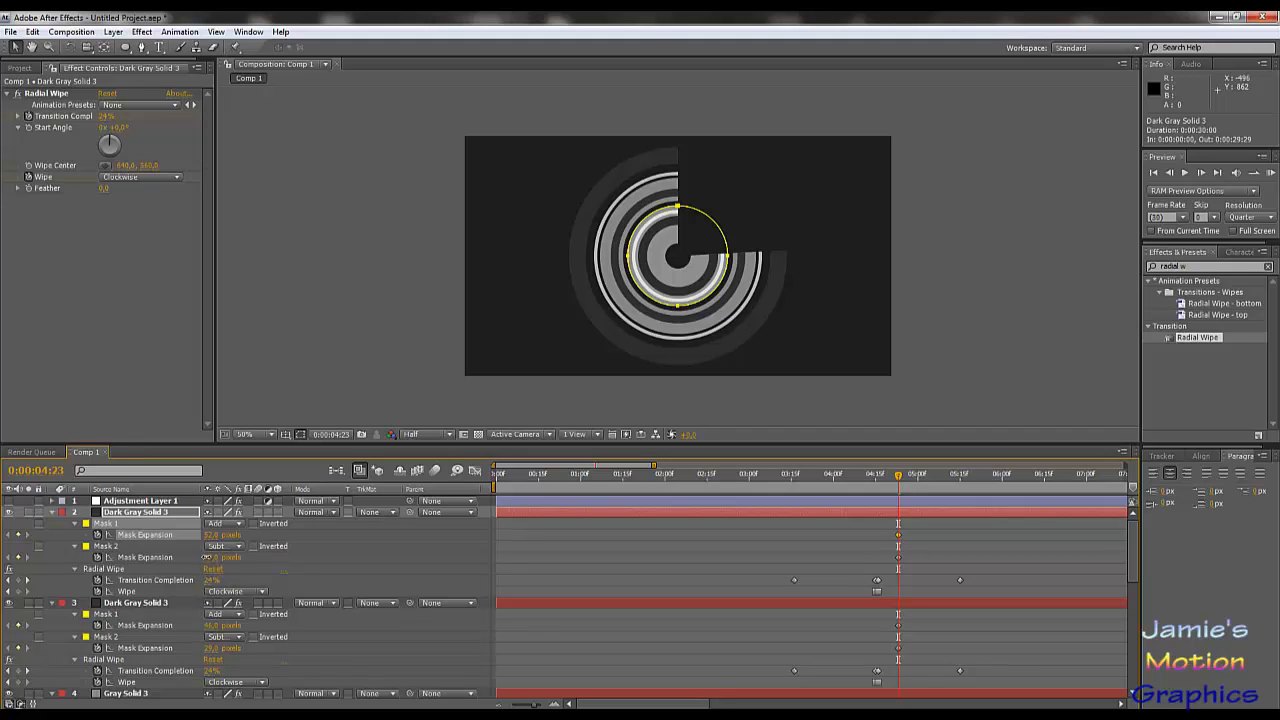
{"action": "left_click_drag", "start_coordinate": [212, 557], "coordinate": [213, 557]}
{"action": "left_click_drag", "start_coordinate": [223, 560], "coordinate": [224, 560]}
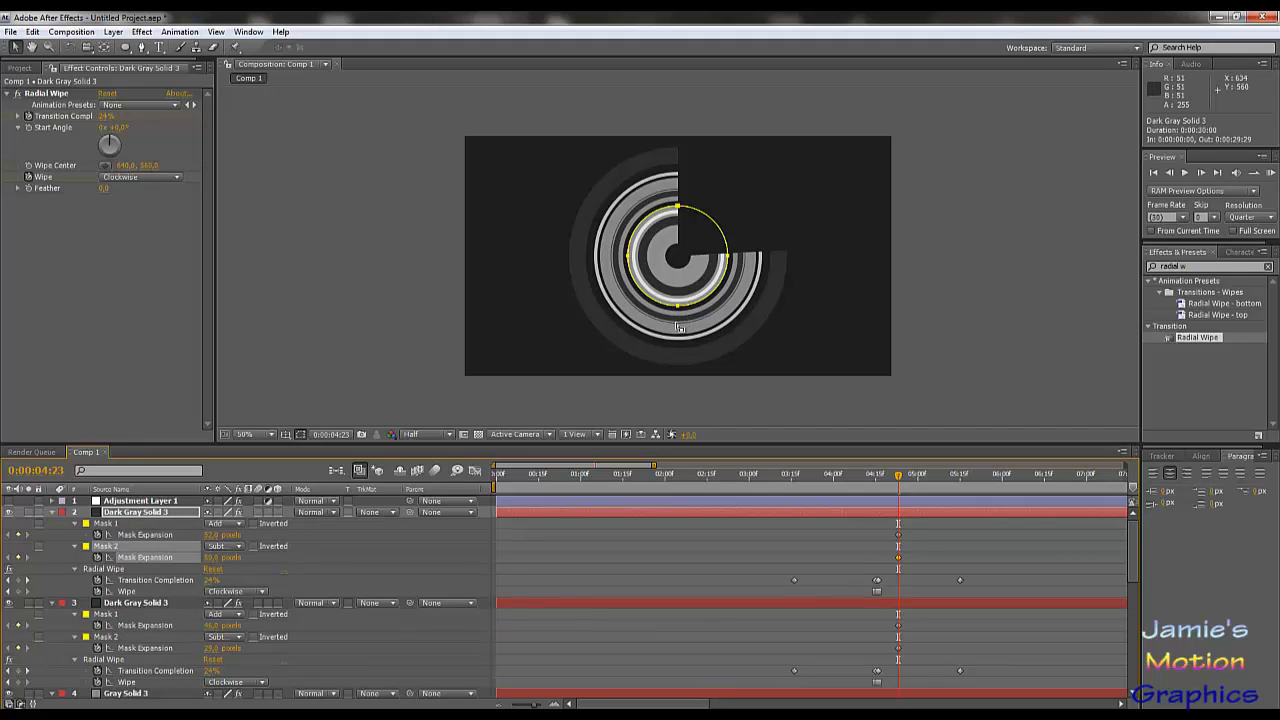
Recolor the thin copied ring to white FFFFFF as a new solid.
{"action": "left_click", "coordinate": [112, 32]}
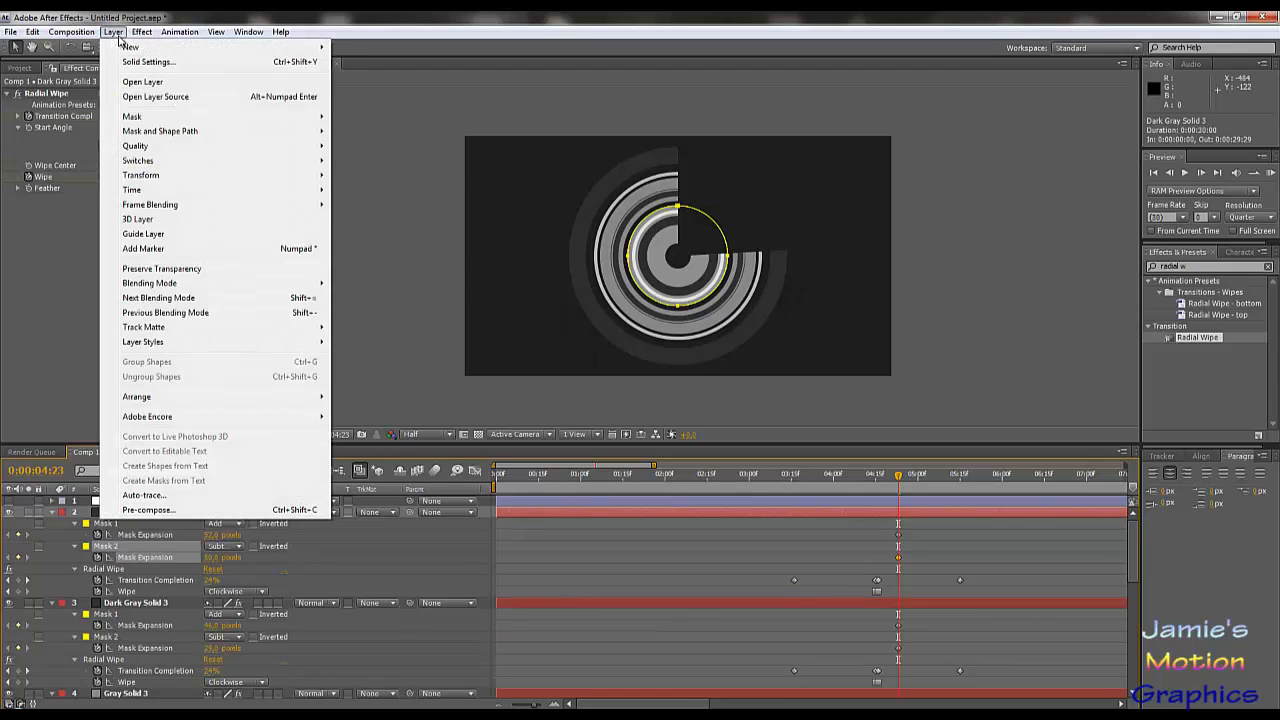
{"action": "left_click", "coordinate": [124, 552]}
{"action": "left_click", "coordinate": [136, 512]}
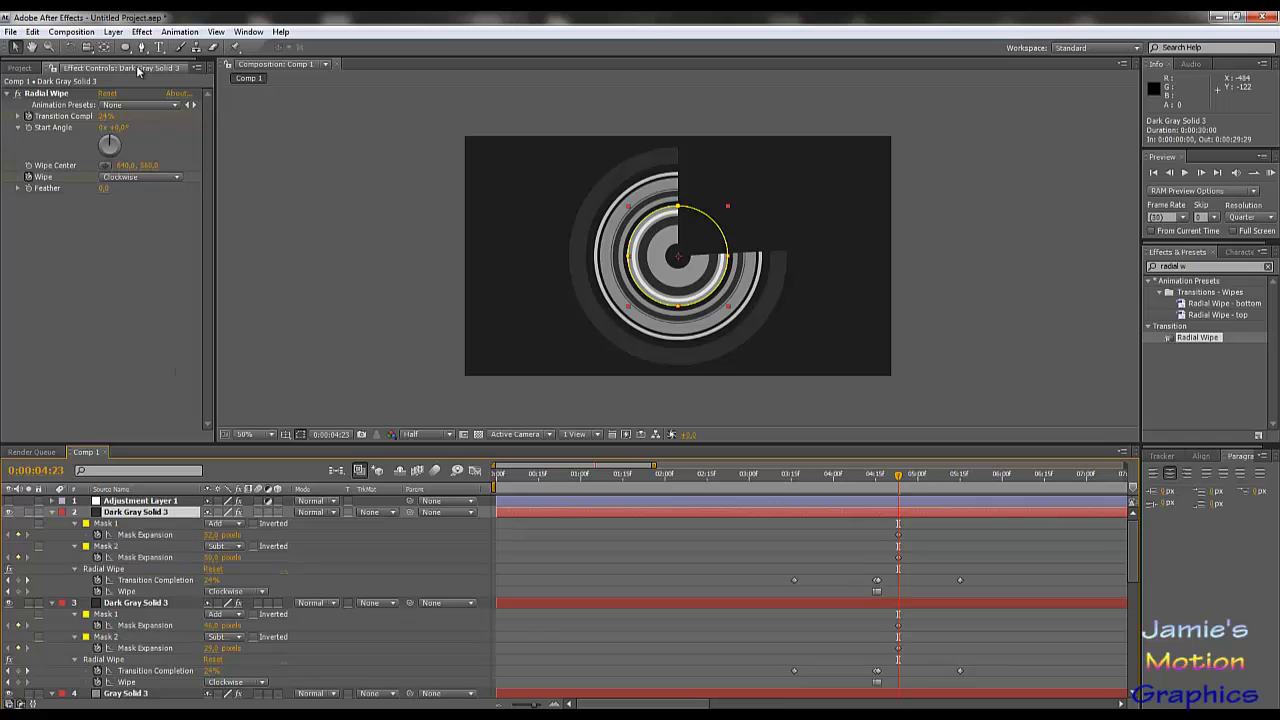
{"action": "left_click", "coordinate": [80, 32]}
{"action": "mouse_move", "coordinate": [114, 34]}
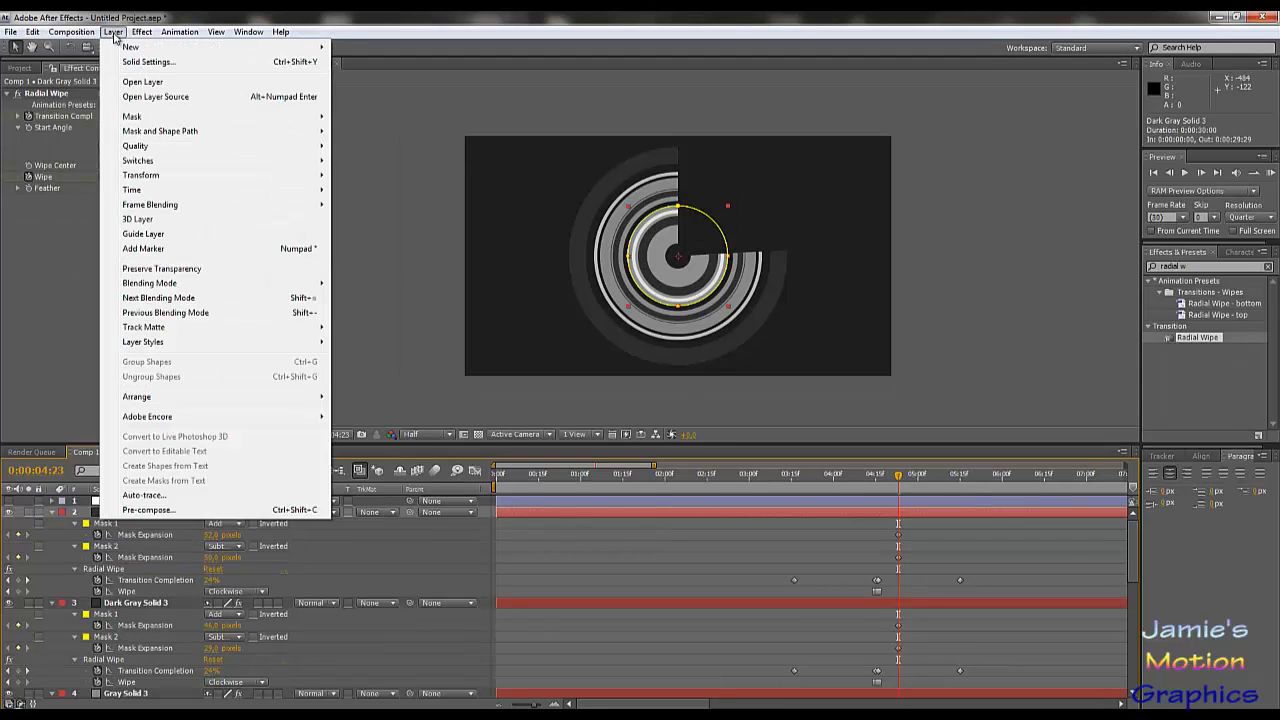
{"action": "left_click", "coordinate": [137, 68]}
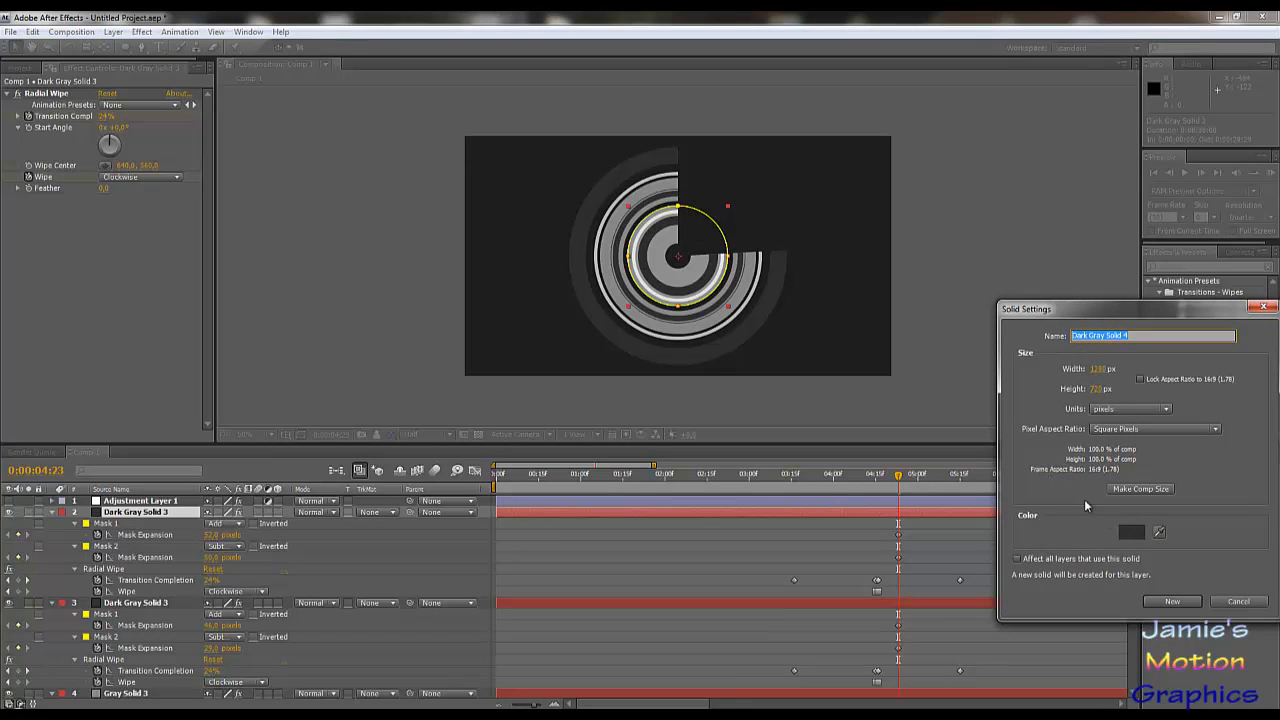
{"action": "left_click", "coordinate": [1131, 532]}
{"action": "type", "text": "FFFFFF"}
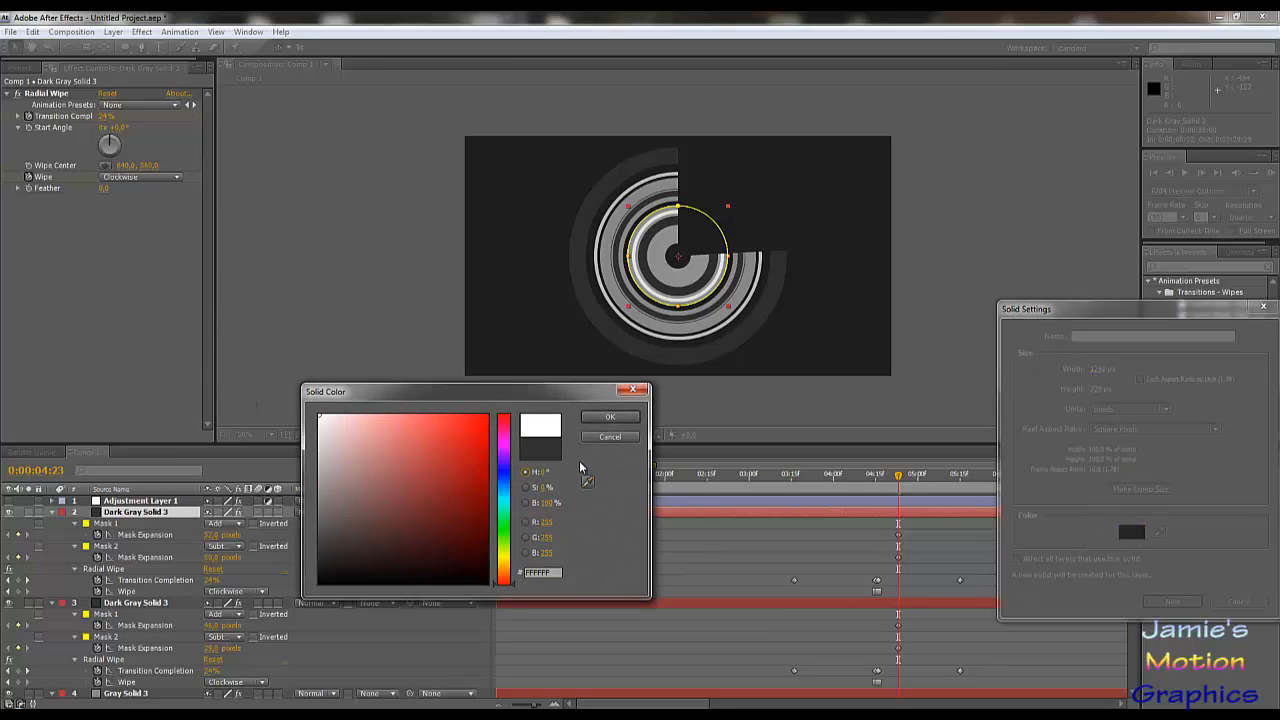
{"action": "left_click", "coordinate": [610, 416]}
{"action": "left_click", "coordinate": [1172, 601]}
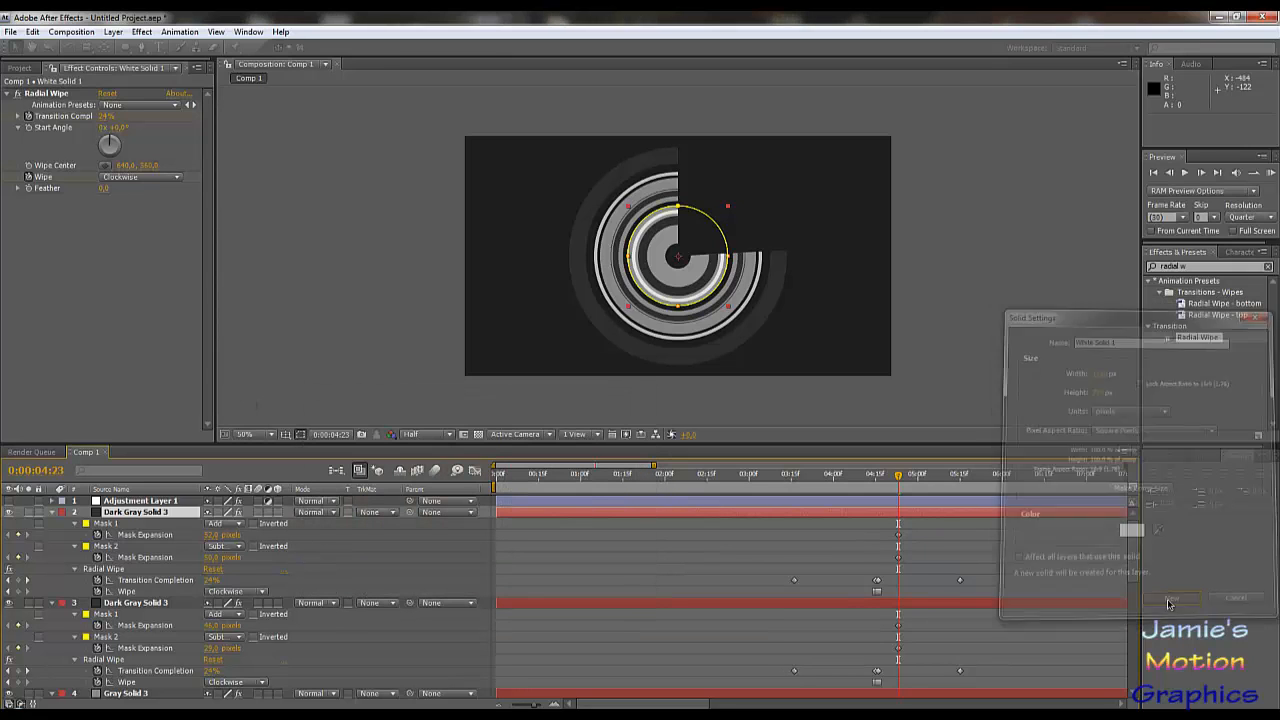
Select layers 2 through 6, from White Solid 1 to the upper Dark Gray Solid 2, and reveal only their keyframed properties.
{"action": "scroll", "coordinate": [675, 297], "scroll_direction": "up", "scroll_amount": 2}
{"action": "scroll", "coordinate": [679, 328], "scroll_direction": "down", "scroll_amount": 1}
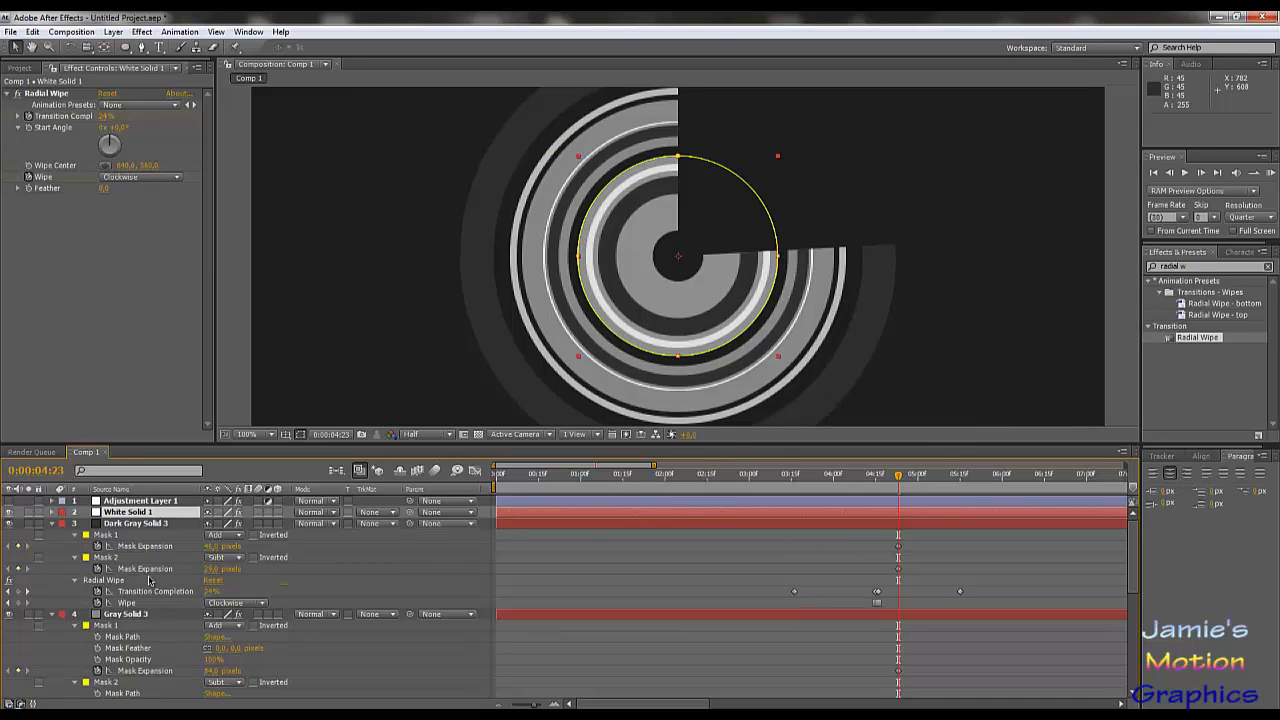
{"action": "scroll", "coordinate": [148, 580], "scroll_direction": "down", "scroll_amount": 5}
{"action": "left_click", "coordinate": [137, 537]}
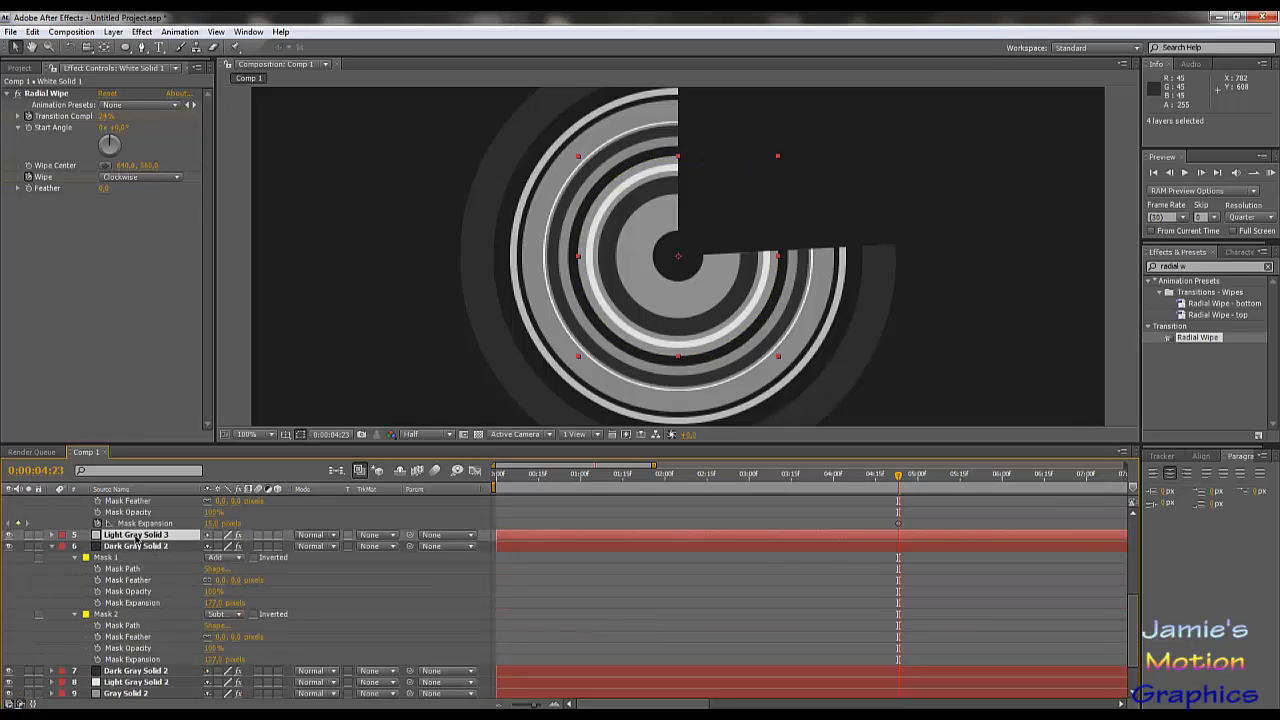
{"action": "scroll", "coordinate": [137, 537], "scroll_direction": "up", "scroll_amount": 4}
{"action": "scroll", "coordinate": [137, 537], "scroll_direction": "up", "scroll_amount": 2}
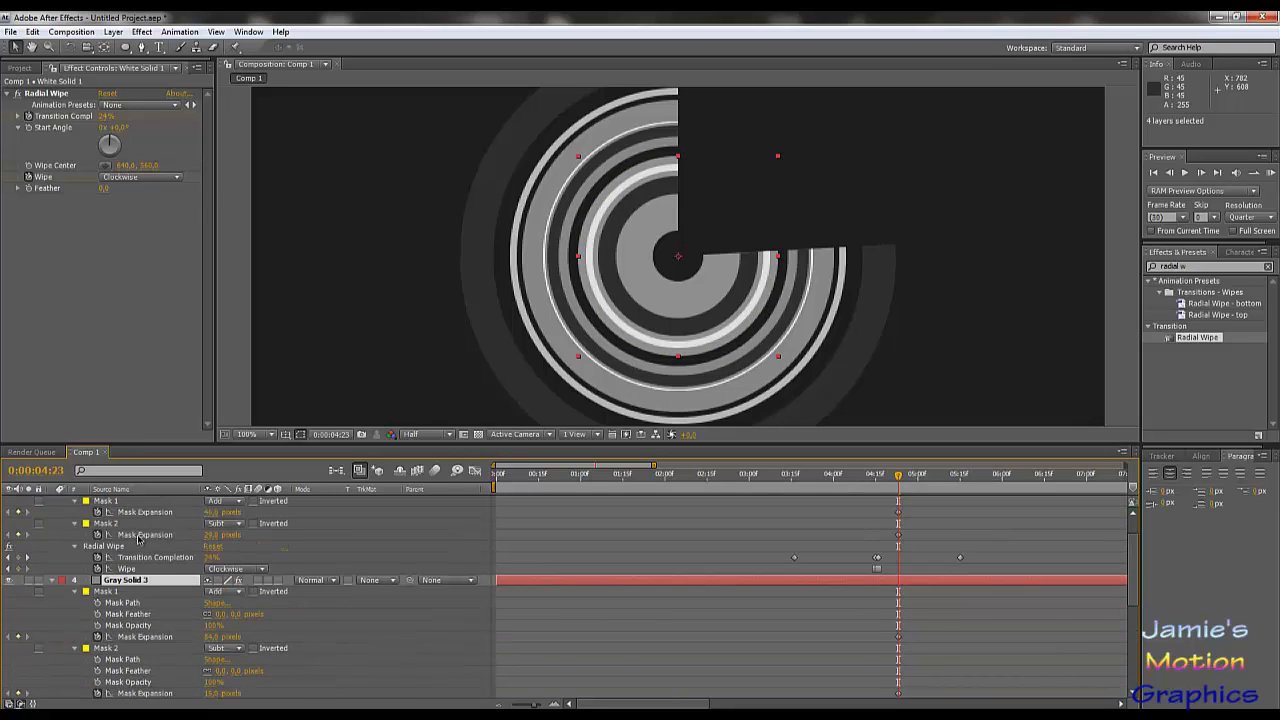
{"action": "scroll", "coordinate": [153, 572], "scroll_direction": "up", "scroll_amount": 2}
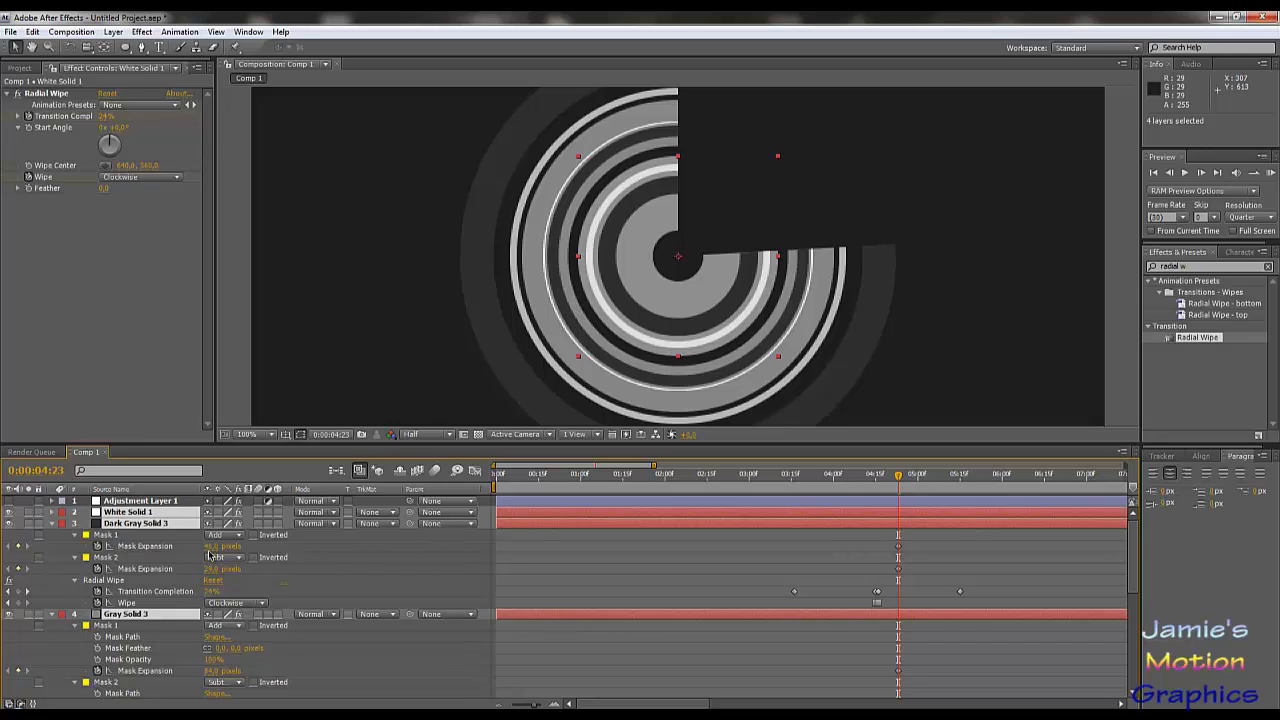
{"action": "left_click", "coordinate": [53, 525]}
{"action": "left_click", "coordinate": [125, 557], "text": "ctrl"}
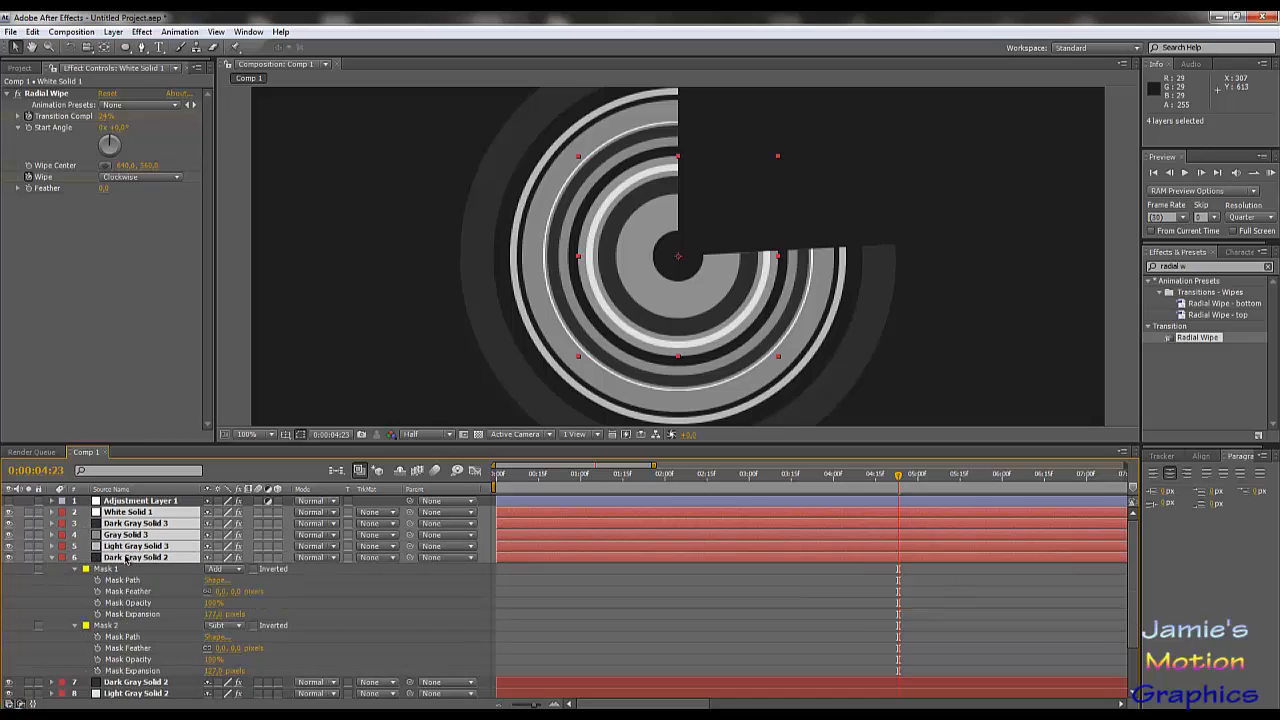
{"action": "left_click", "coordinate": [51, 557]}
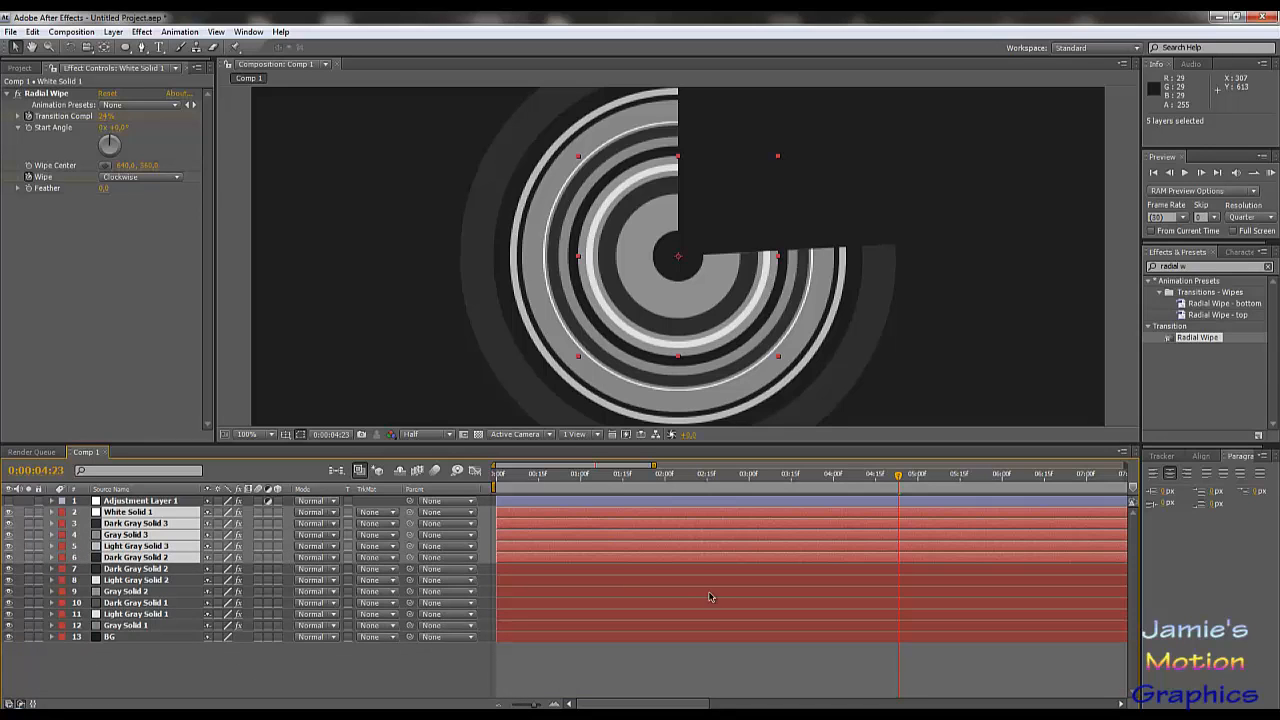
{"action": "key", "text": "u"}
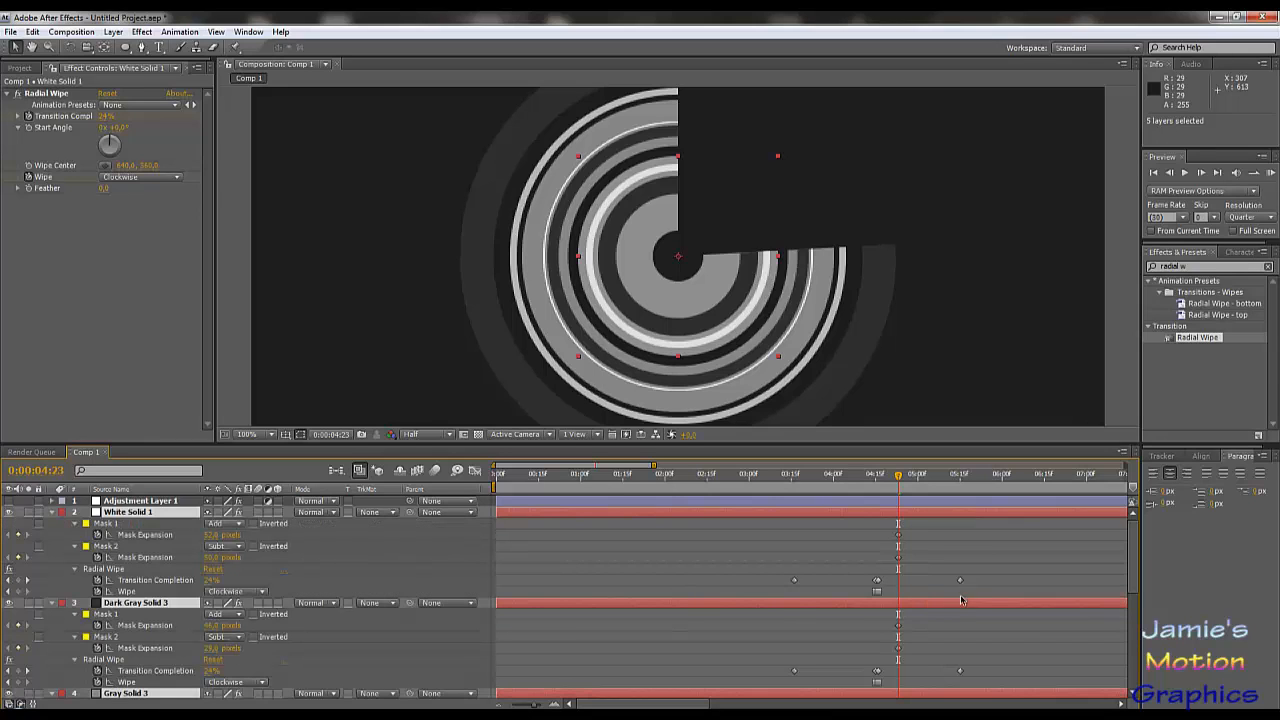
Delay all keyframes of the five selected layers so their wipes start at 0:00:04:16, and check the timing.
{"action": "left_click_drag", "start_coordinate": [978, 577], "coordinate": [805, 600]}
{"action": "left_click_drag", "start_coordinate": [988, 524], "coordinate": [785, 614]}
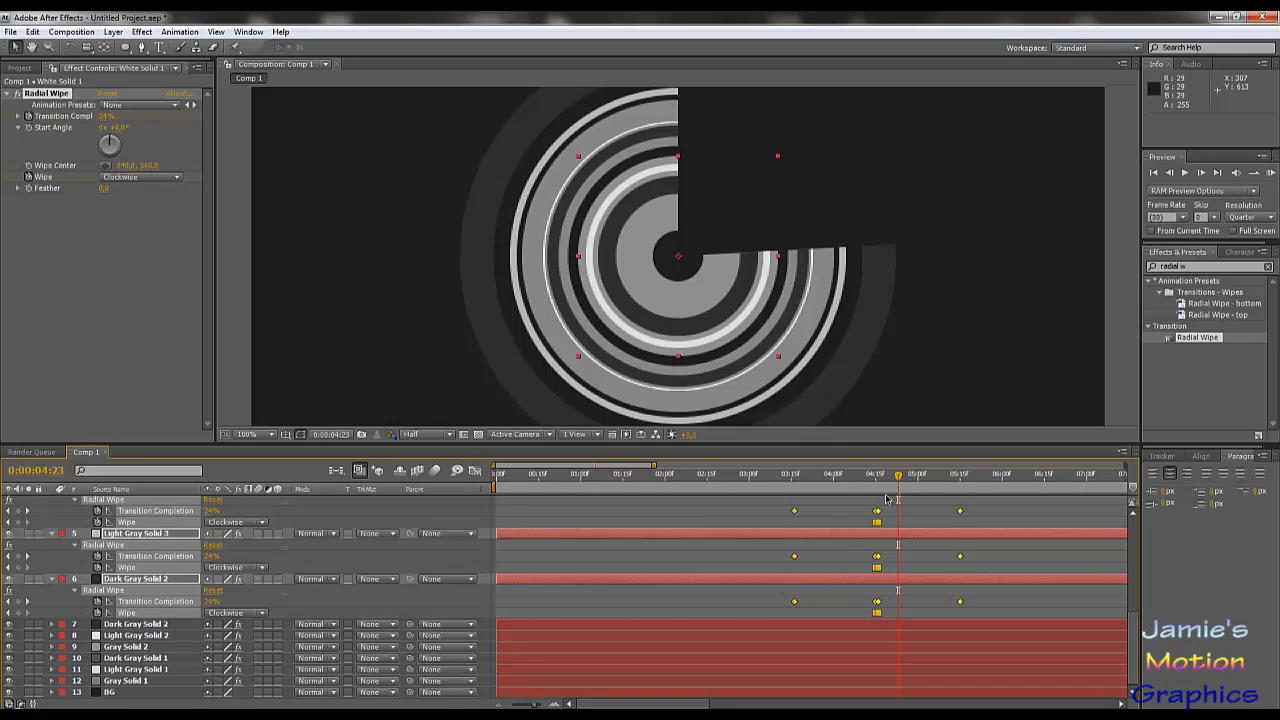
{"action": "left_click_drag", "start_coordinate": [900, 484], "coordinate": [877, 487]}
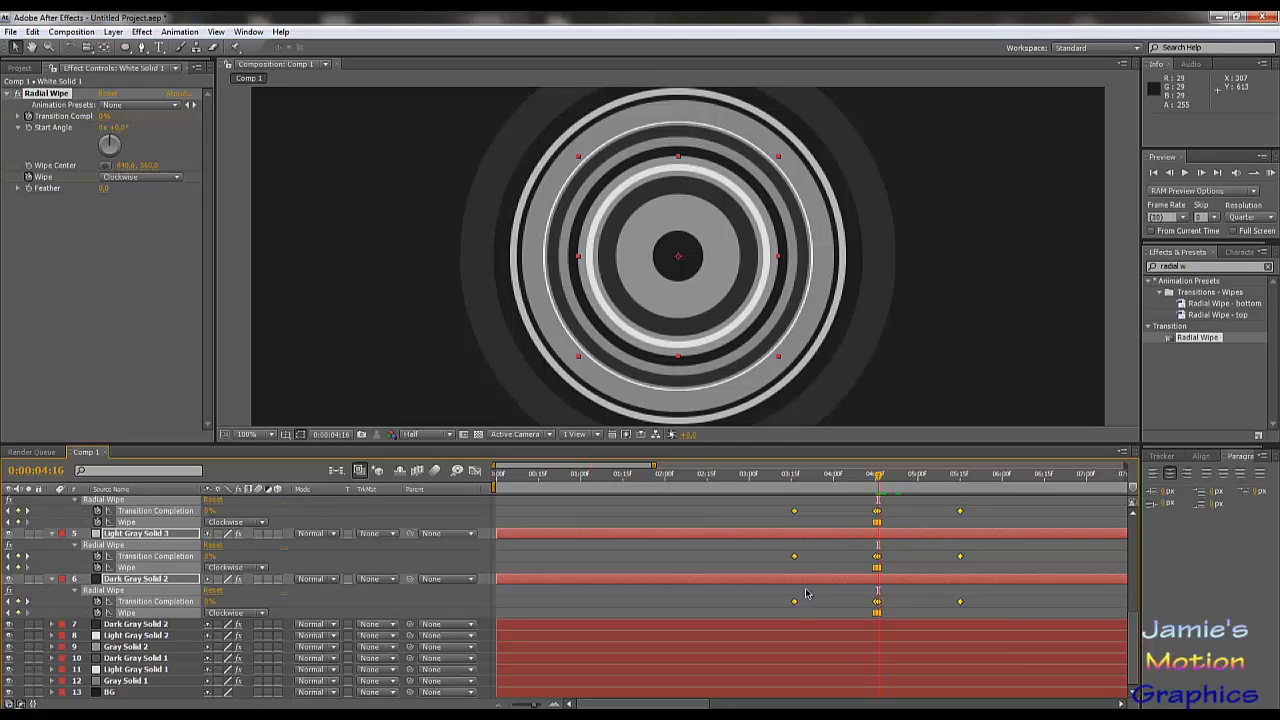
{"action": "left_click_drag", "start_coordinate": [796, 603], "coordinate": [919, 551]}
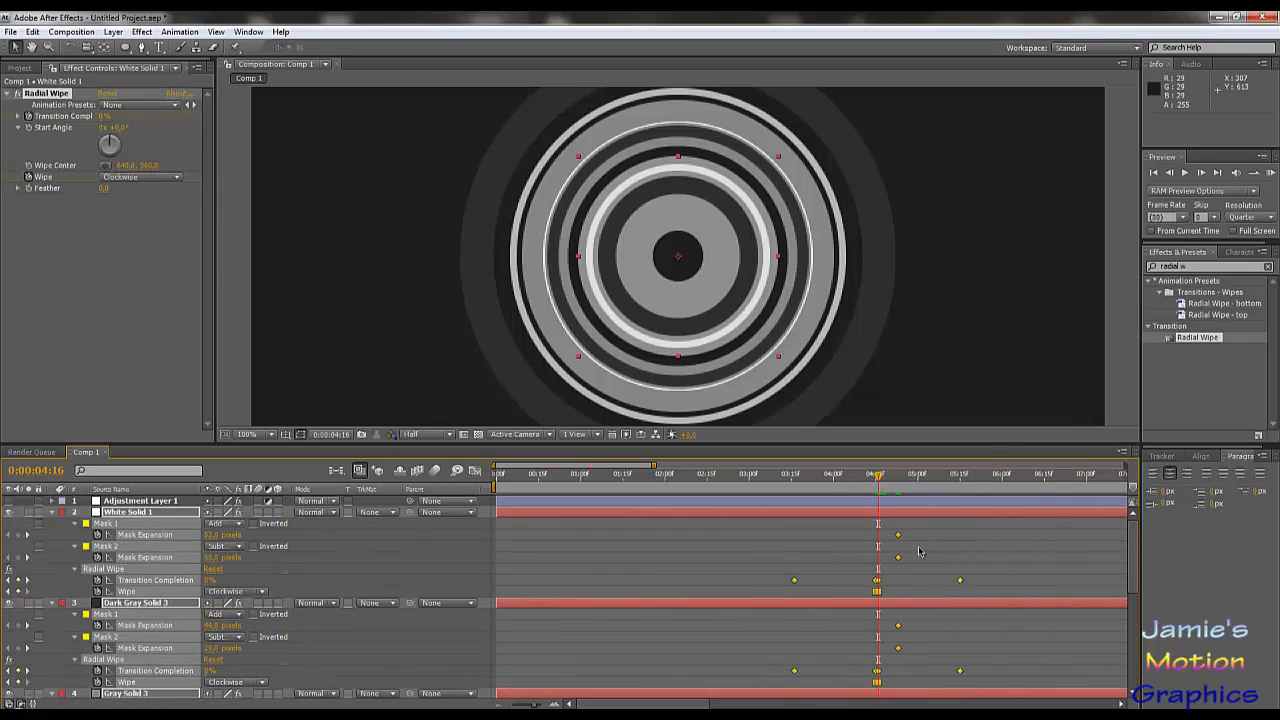
{"action": "left_click_drag", "start_coordinate": [794, 581], "coordinate": [878, 593]}
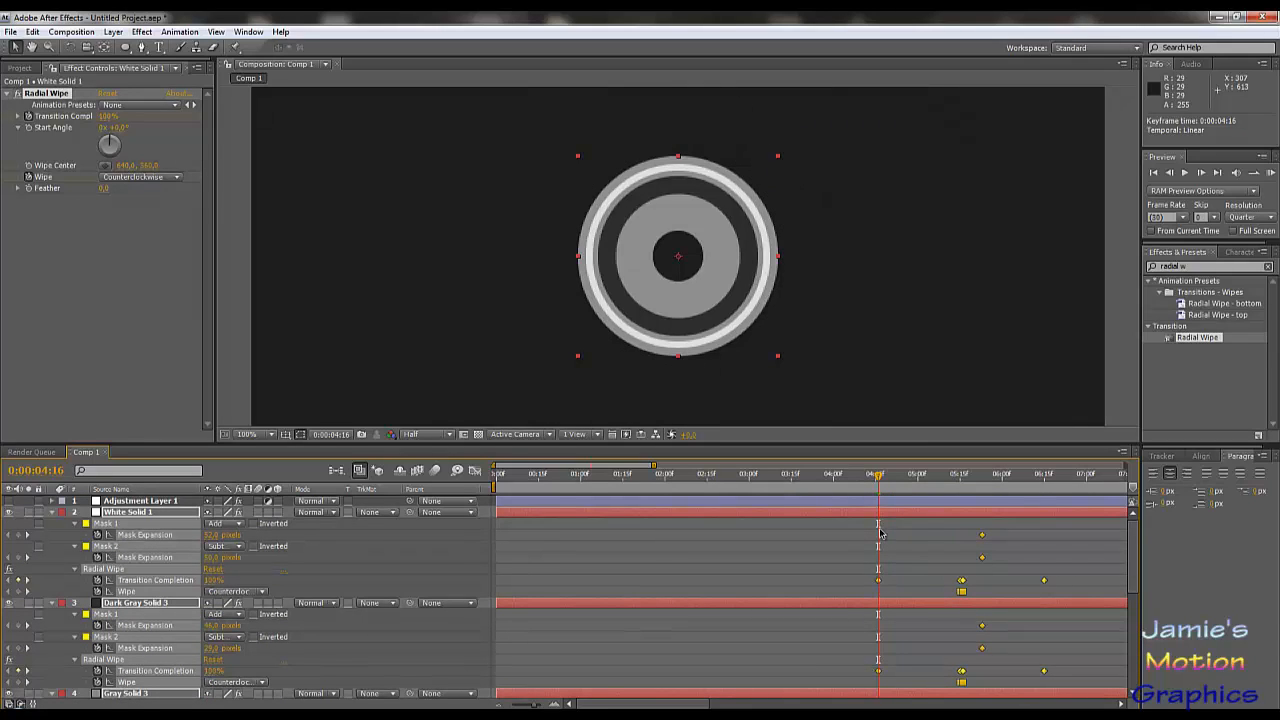
{"action": "left_click_drag", "start_coordinate": [879, 478], "coordinate": [967, 492]}
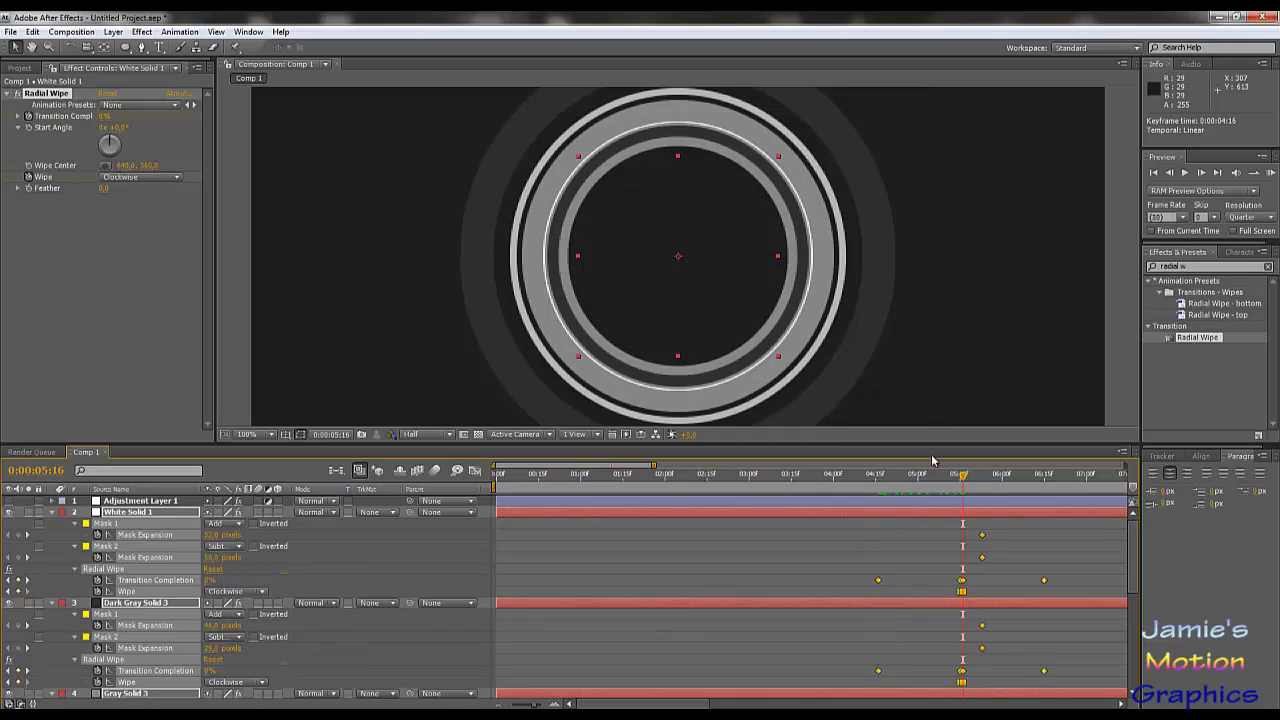
{"action": "key", "text": "comma"}
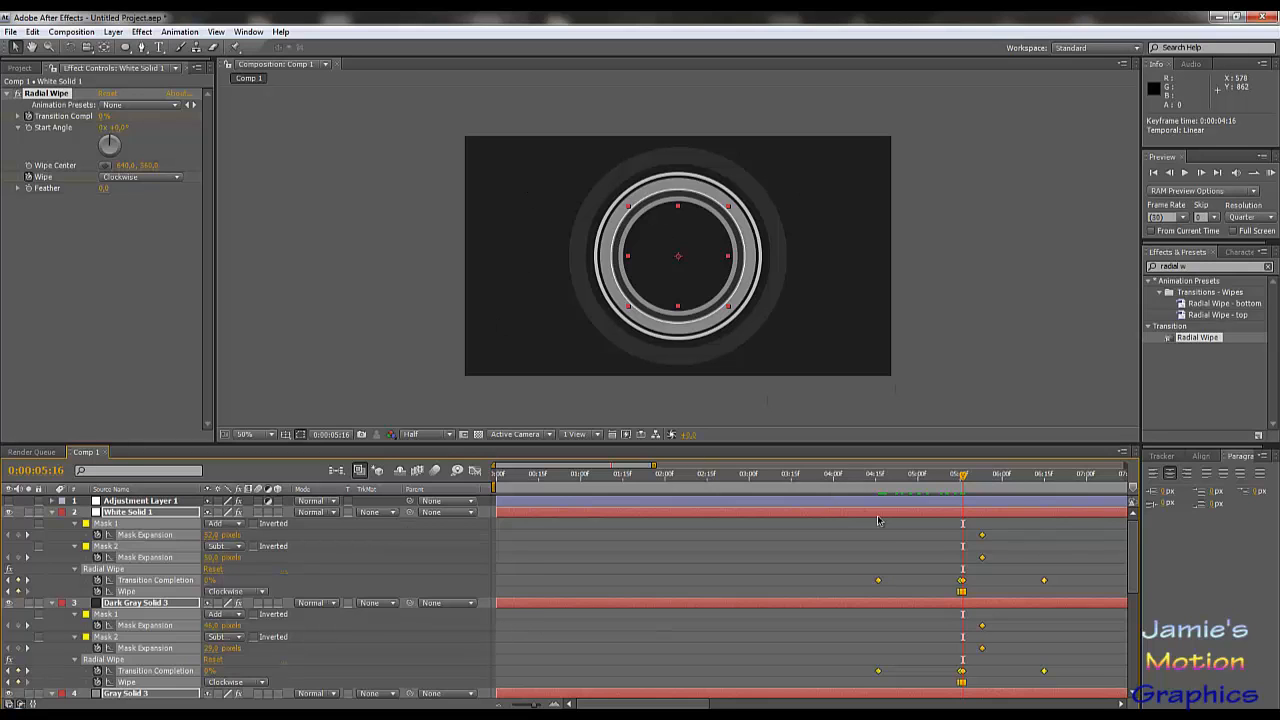
{"action": "left_click_drag", "start_coordinate": [915, 482], "coordinate": [957, 484]}
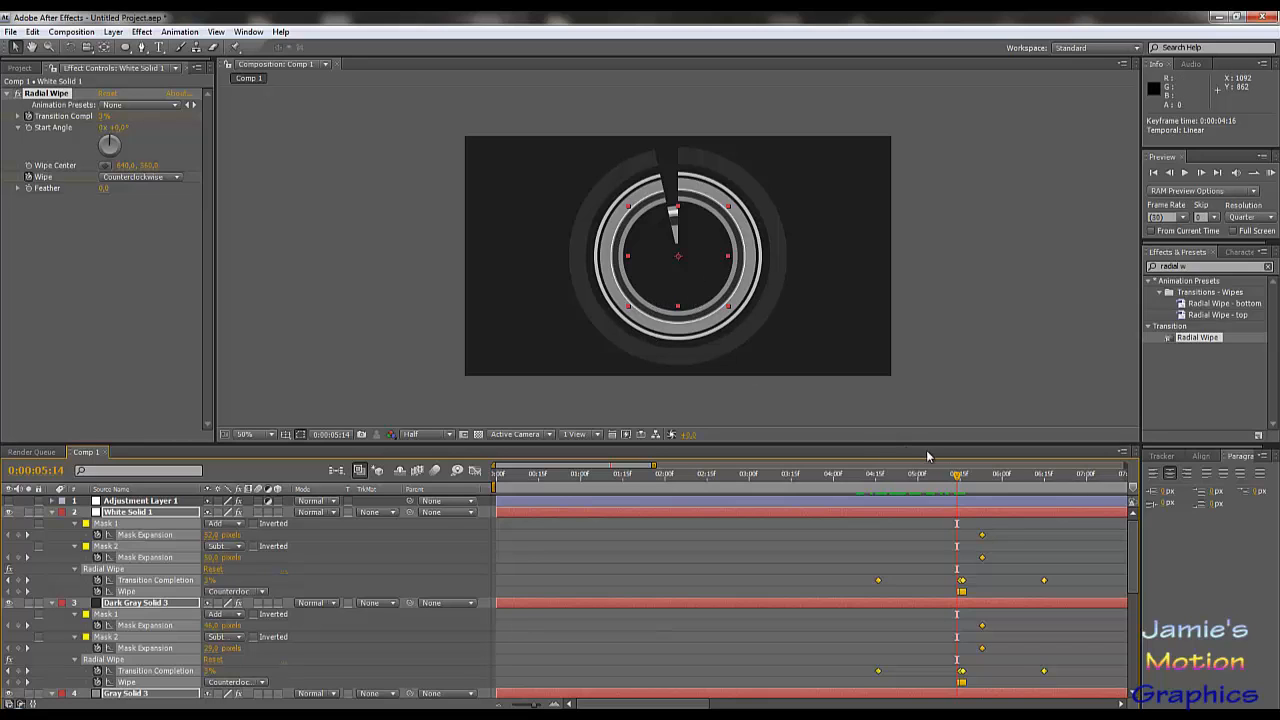
{"action": "left_click_drag", "start_coordinate": [959, 480], "coordinate": [916, 484]}
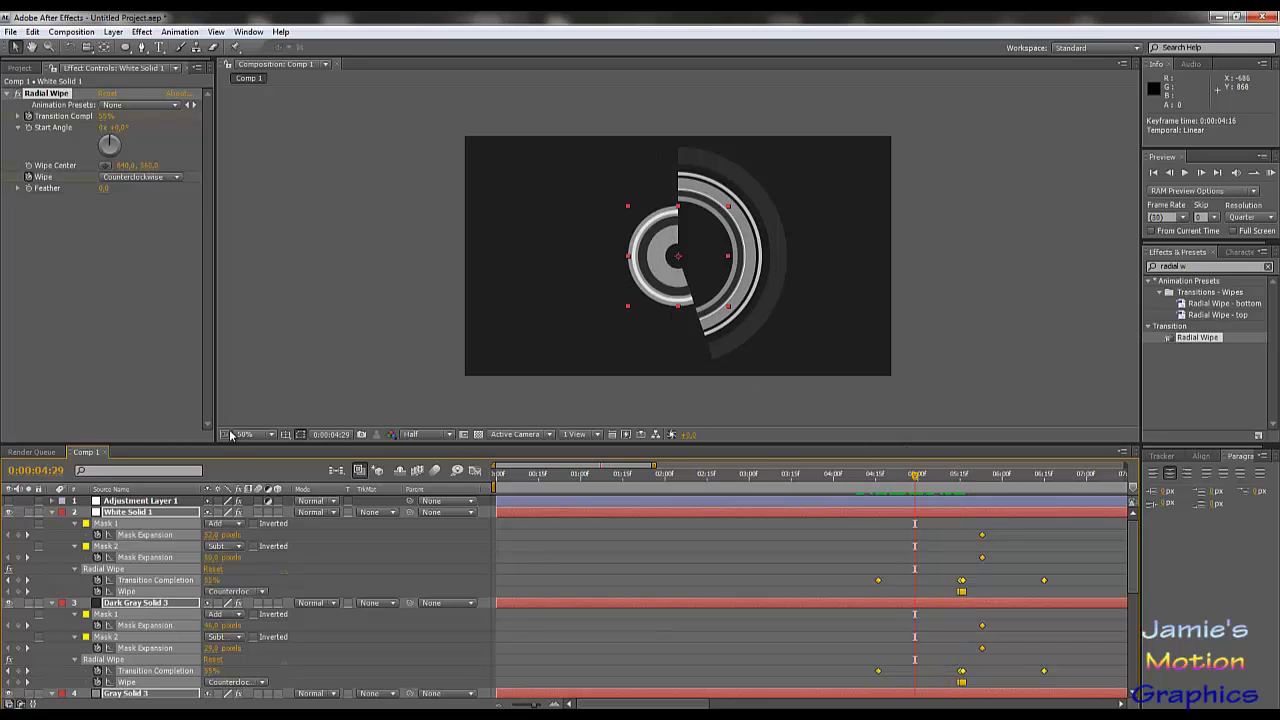
Show Adjustment Layer 1 and bend its Red channel curve well below the diagonal for a dark teal tint.
{"action": "left_click", "coordinate": [143, 501]}
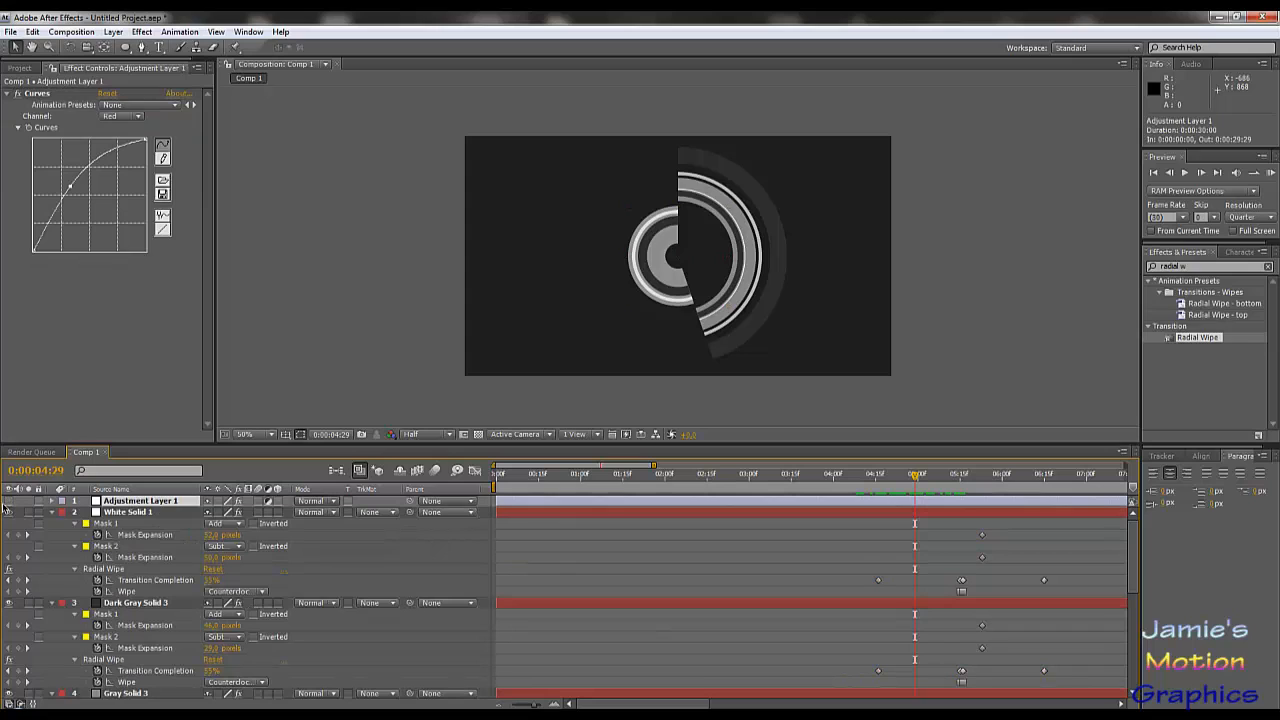
{"action": "left_click", "coordinate": [8, 502]}
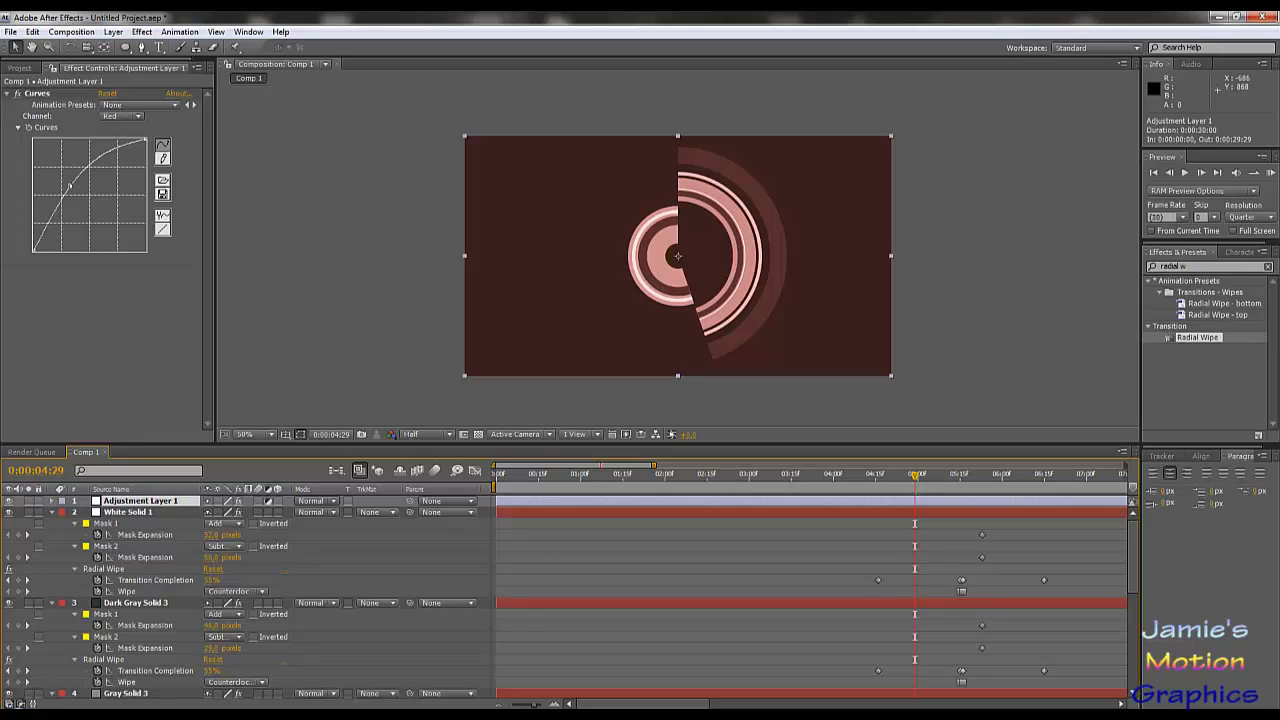
{"action": "left_click_drag", "start_coordinate": [70, 186], "coordinate": [40, 158]}
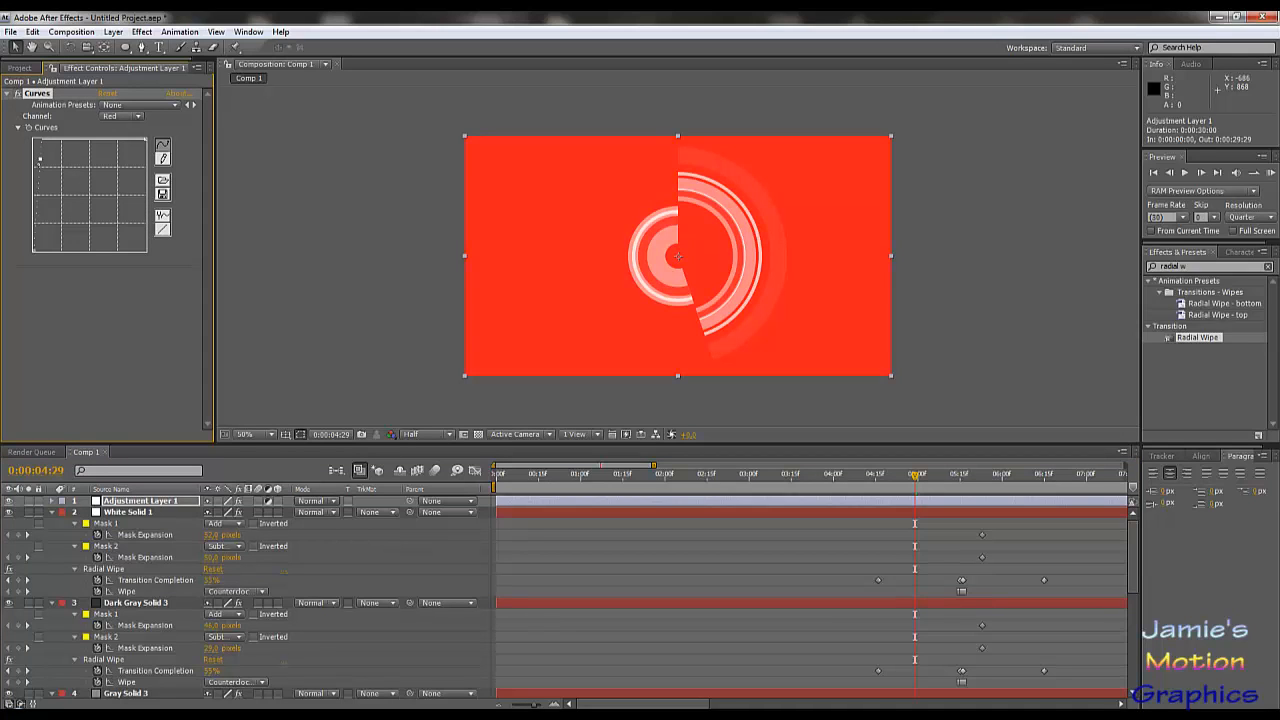
{"action": "left_click_drag", "start_coordinate": [40, 158], "coordinate": [110, 218]}
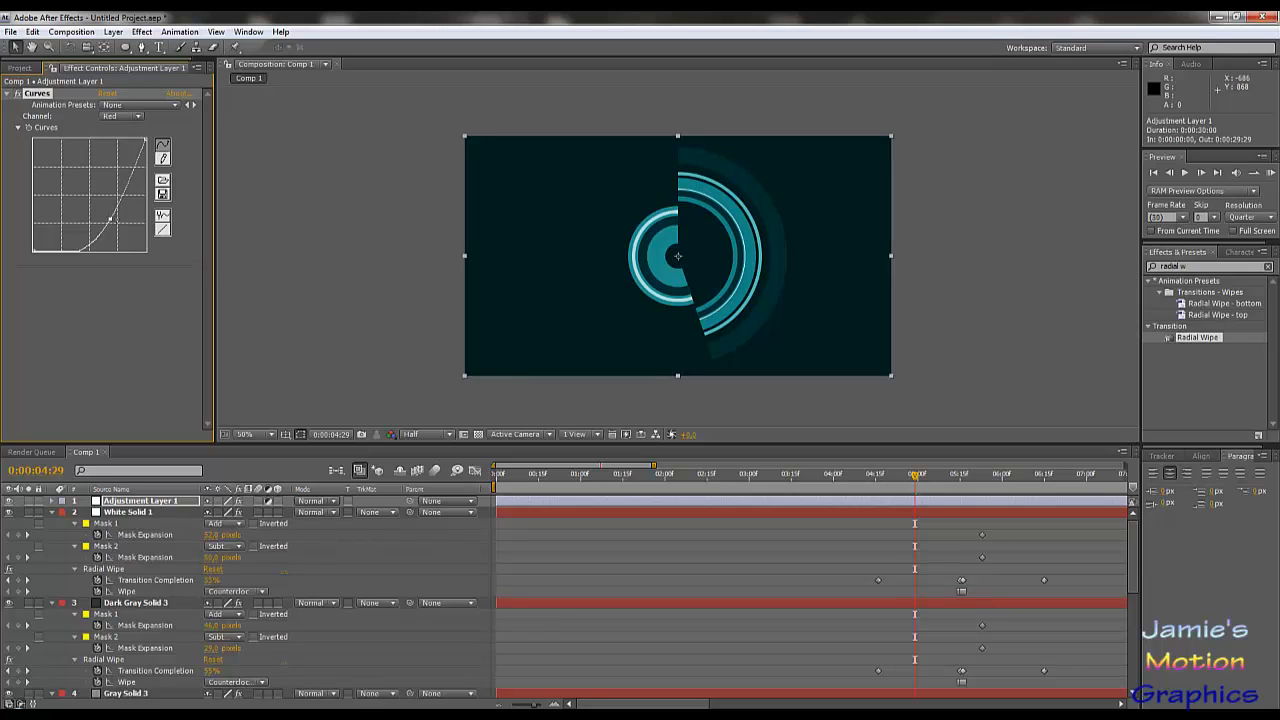
Recolor the BG solid to black 000000.
{"action": "scroll", "coordinate": [288, 515], "scroll_direction": "down", "scroll_amount": 3}
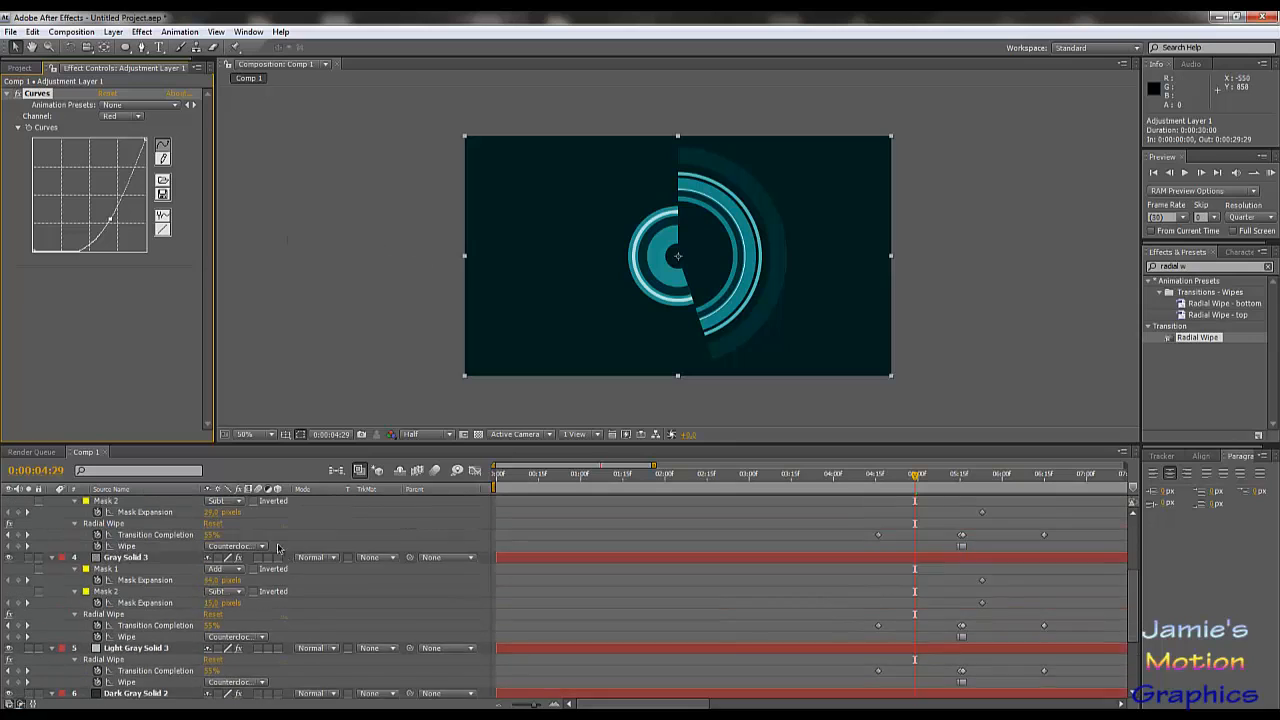
{"action": "scroll", "coordinate": [278, 548], "scroll_direction": "down", "scroll_amount": 3}
{"action": "left_click", "coordinate": [112, 692]}
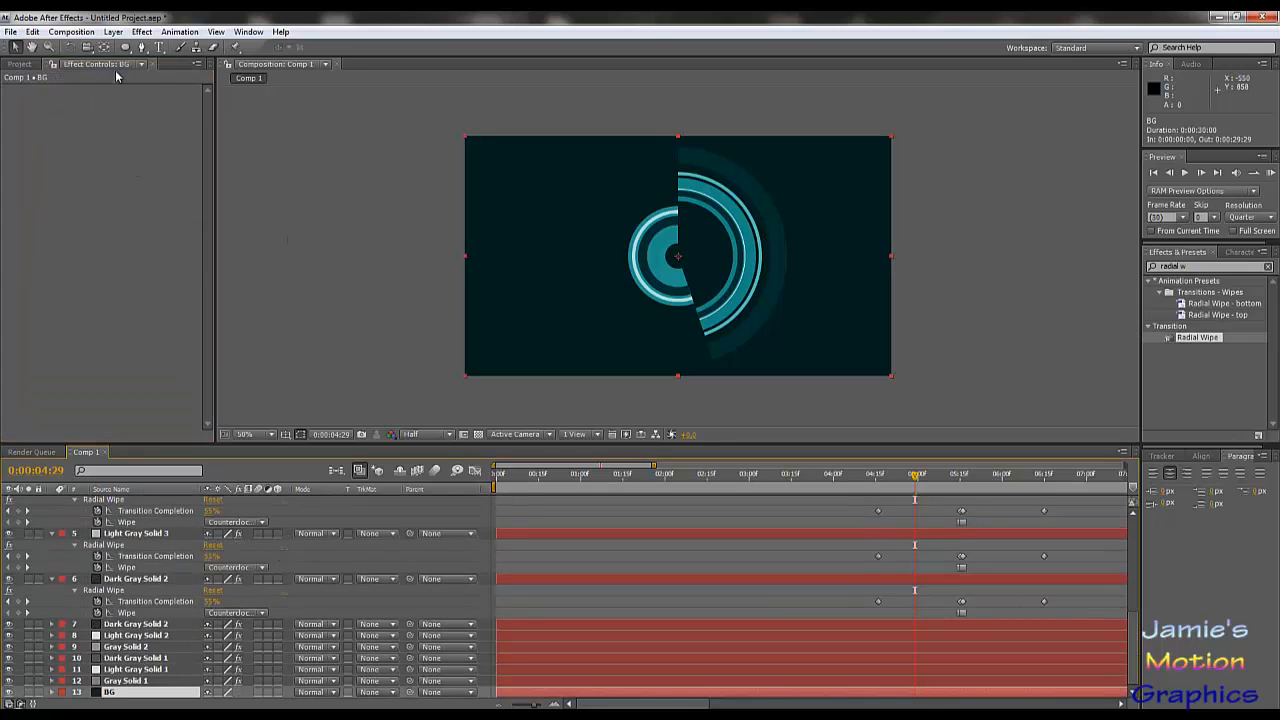
{"action": "left_click", "coordinate": [86, 33]}
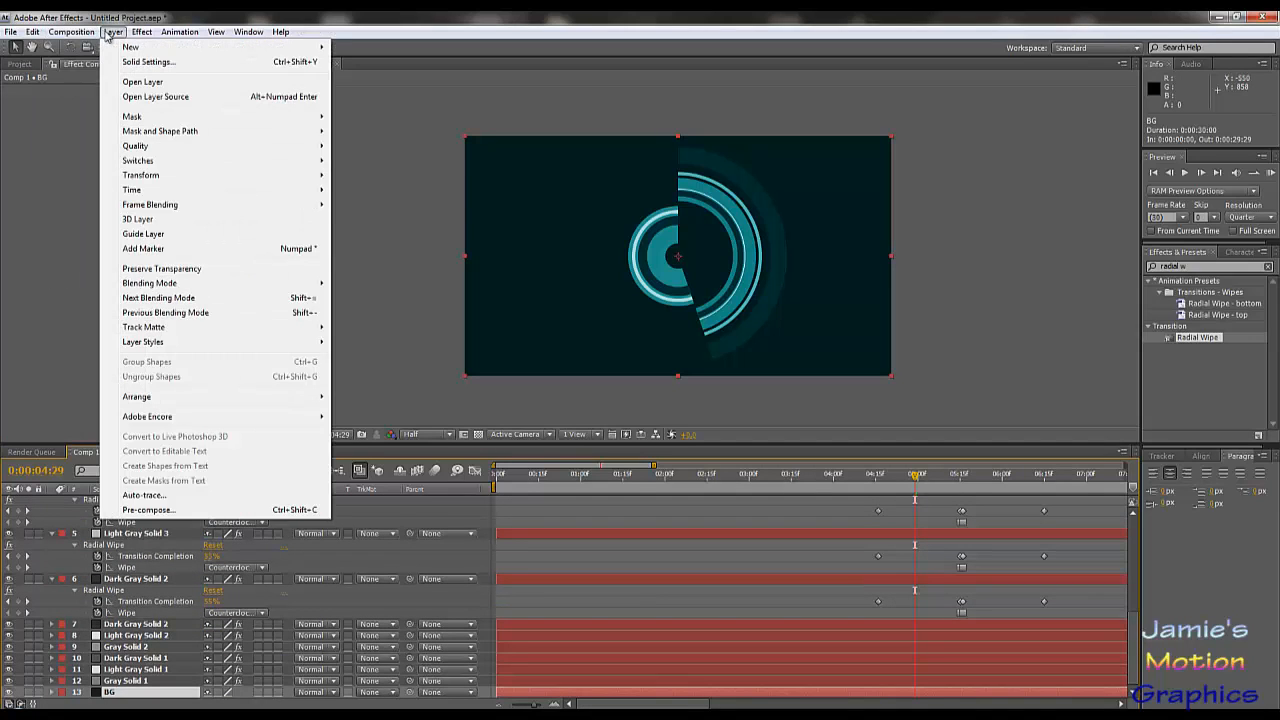
{"action": "left_click", "coordinate": [138, 63]}
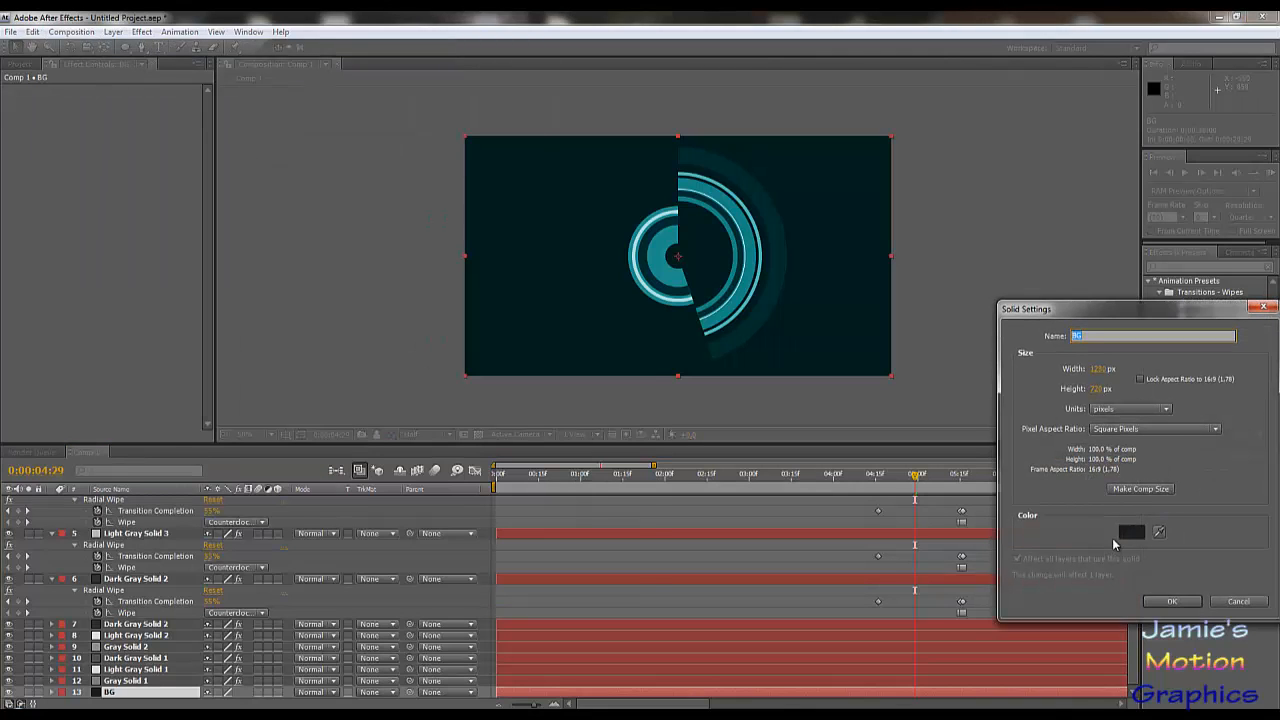
{"action": "left_click", "coordinate": [1129, 532]}
{"action": "left_click_drag", "start_coordinate": [332, 570], "coordinate": [296, 579]}
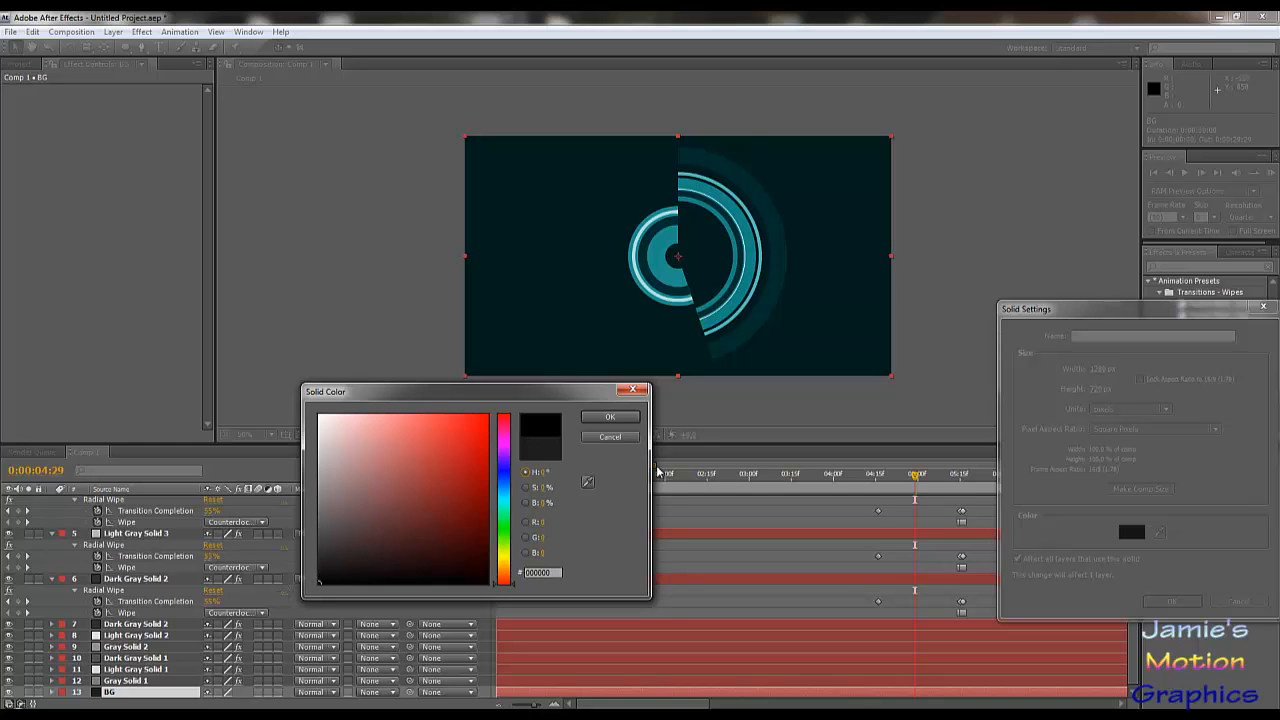
{"action": "left_click", "coordinate": [610, 417]}
{"action": "left_click", "coordinate": [1162, 601]}
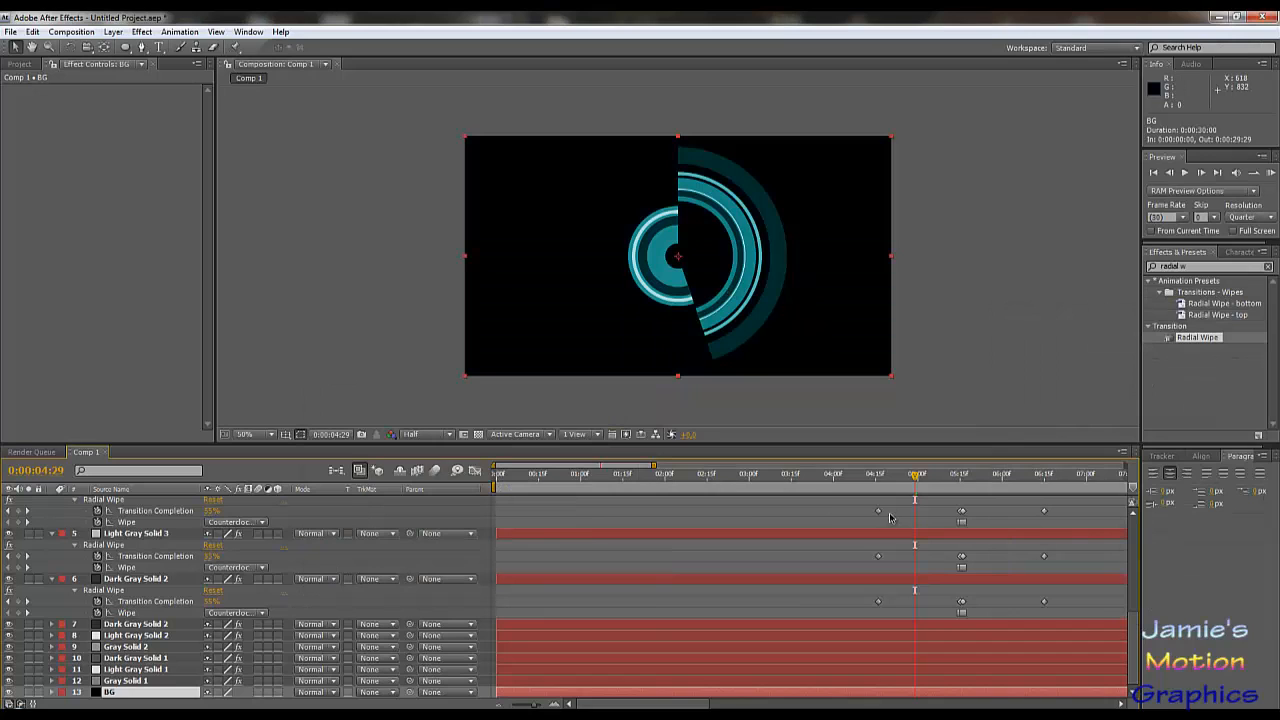
Review the tinted ring wipes up to 0:00:06:15 and collapse the properties of all layers.
{"action": "left_click_drag", "start_coordinate": [905, 481], "coordinate": [1044, 555]}
{"action": "key", "text": "u"}
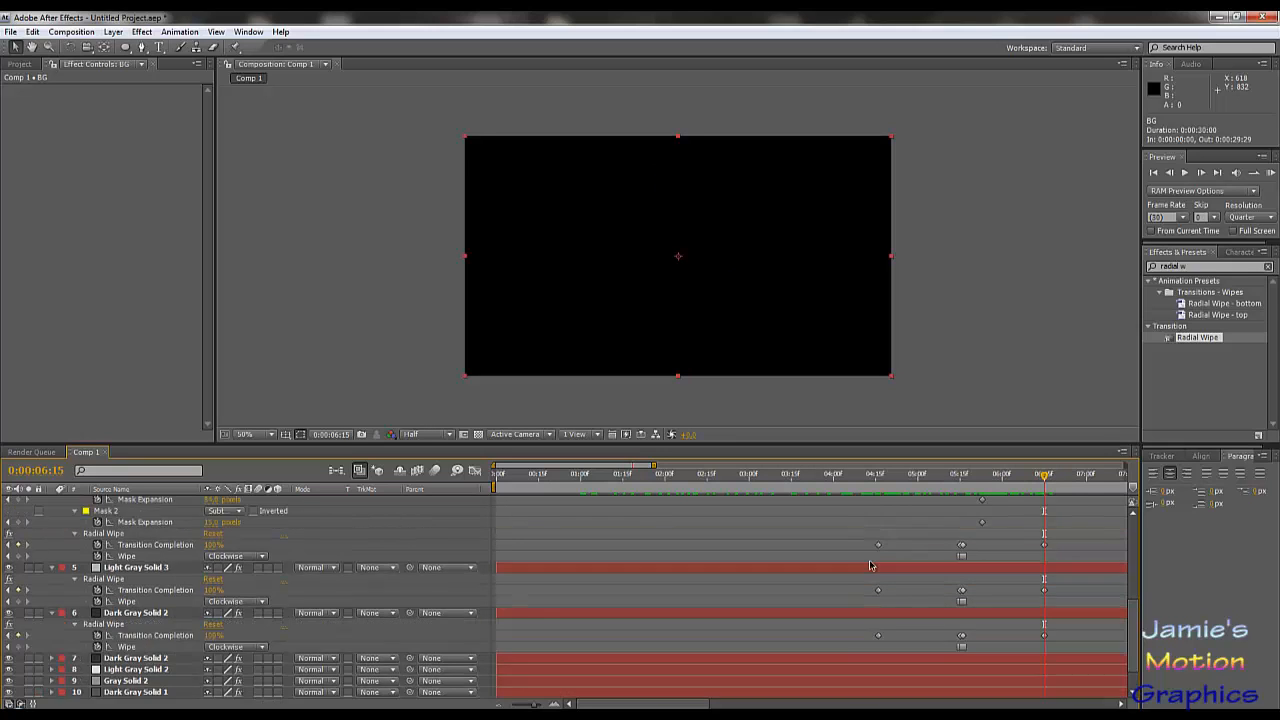
{"action": "scroll", "coordinate": [873, 565], "scroll_direction": "up", "scroll_amount": 3}
{"action": "left_click_drag", "start_coordinate": [1010, 481], "coordinate": [711, 485]}
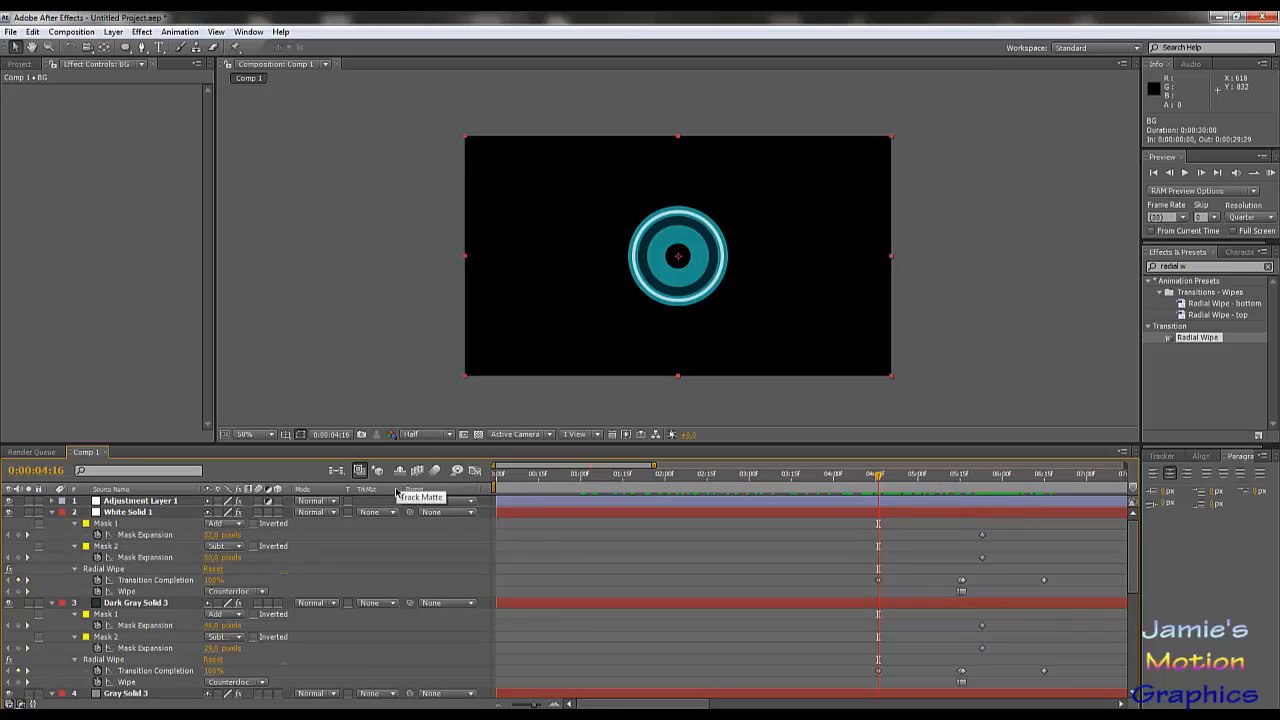
{"action": "key", "text": "ctrl+a"}
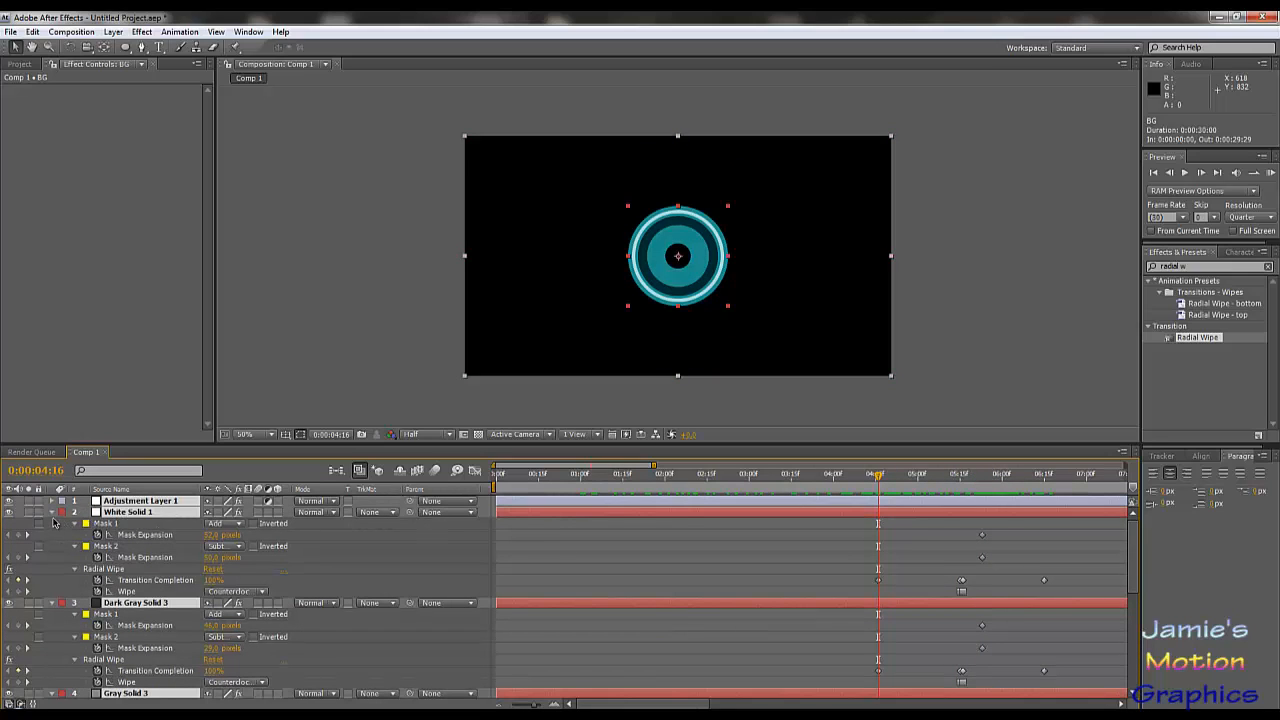
{"action": "left_click", "coordinate": [52, 513]}
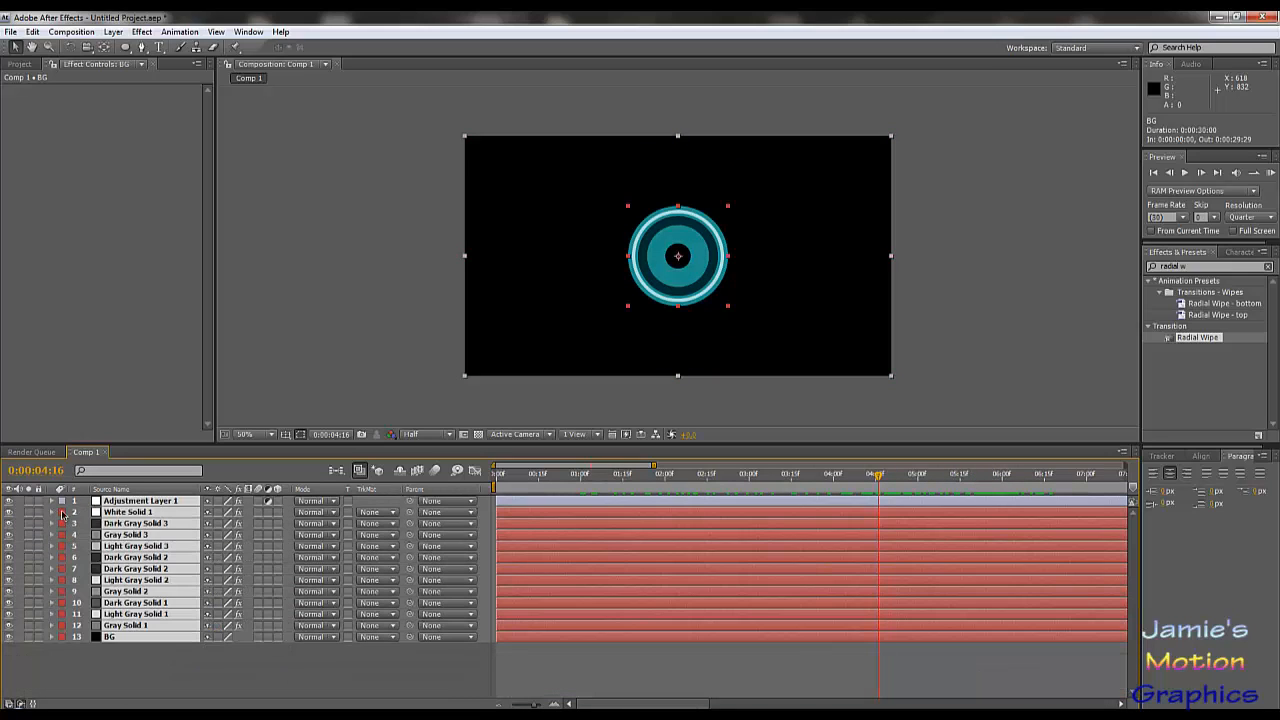
{"action": "left_click", "coordinate": [225, 670]}
Duplicate White Solid 1 and reveal the keyframed mask and Radial Wipe properties of the copy.
{"action": "left_click", "coordinate": [128, 513]}
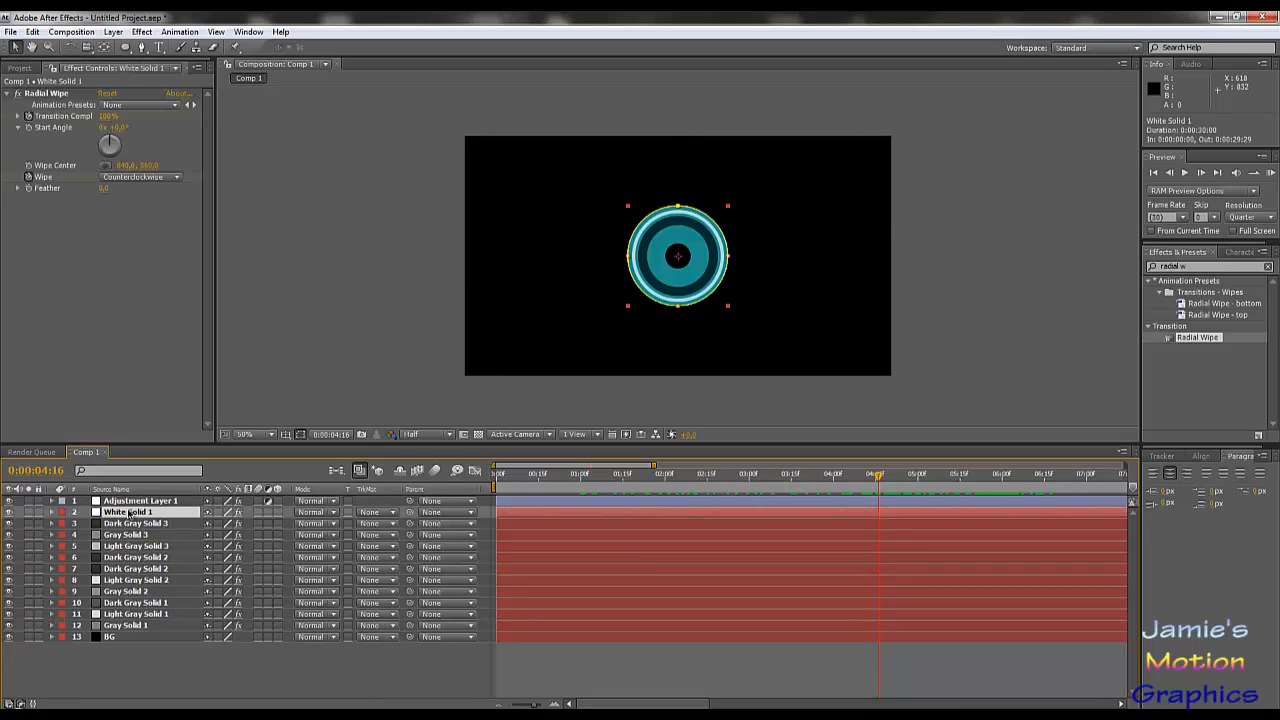
{"action": "left_click_drag", "start_coordinate": [871, 502], "coordinate": [1013, 495]}
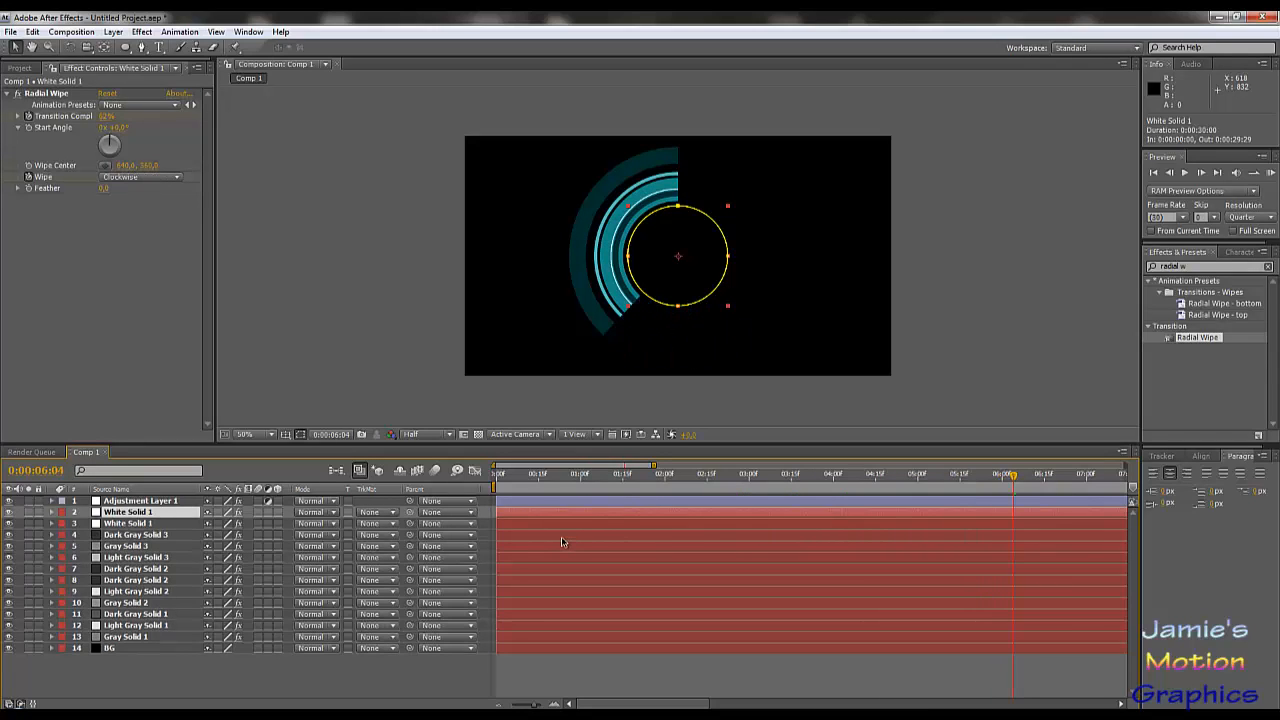
{"action": "key", "text": "u"}
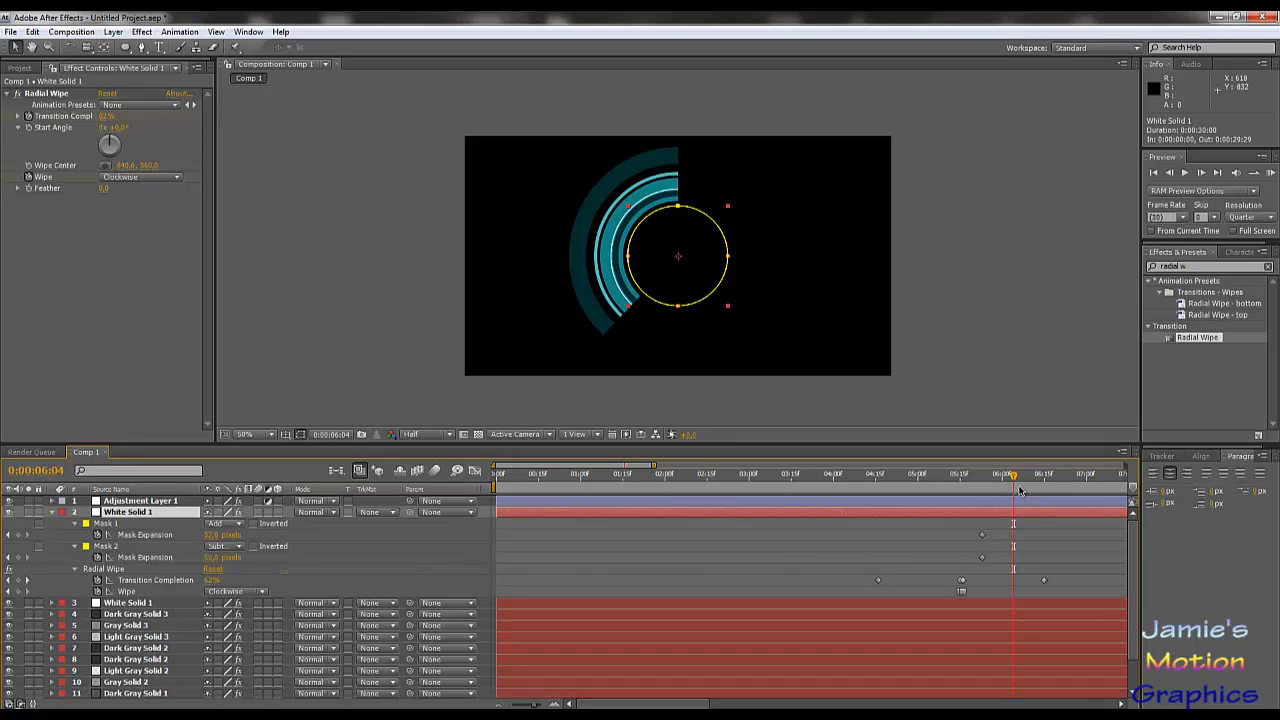
Set Mask 1 Expansion of the White Solid 1 copy to 0 pixels at 0:00:05:23.
{"action": "left_click_drag", "start_coordinate": [1003, 484], "coordinate": [981, 495]}
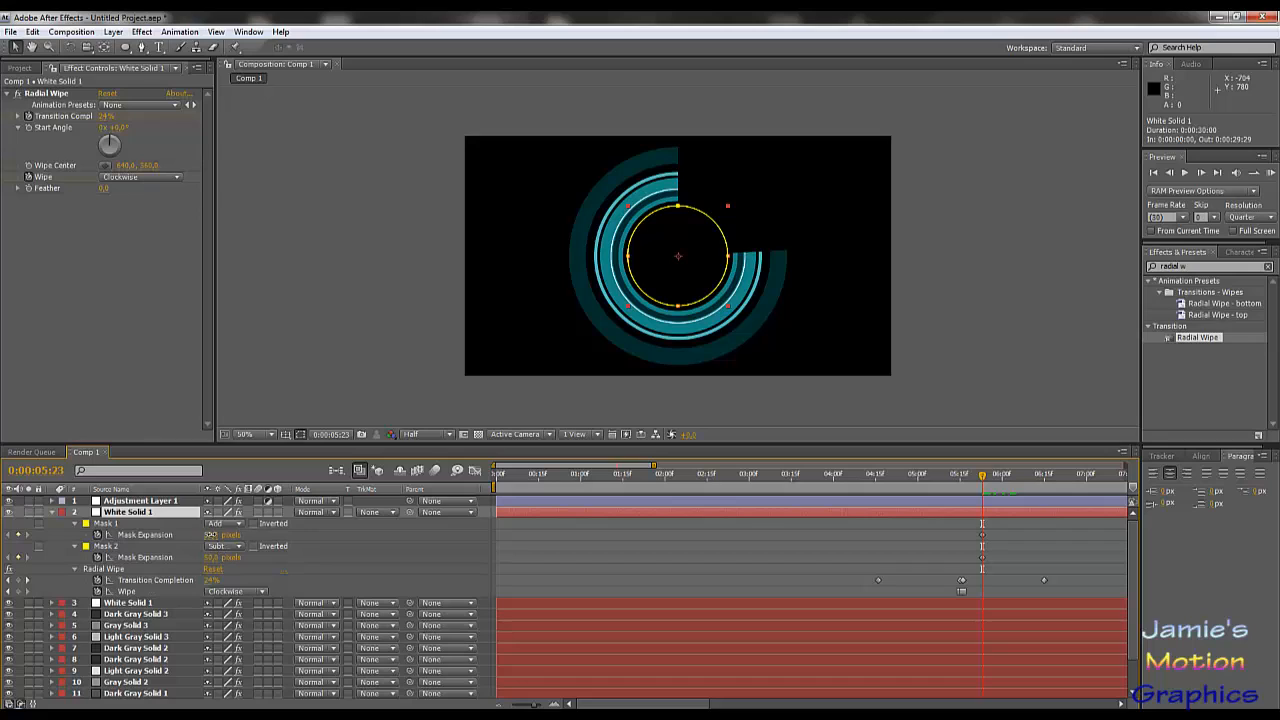
{"action": "left_click_drag", "start_coordinate": [209, 535], "coordinate": [91, 534]}
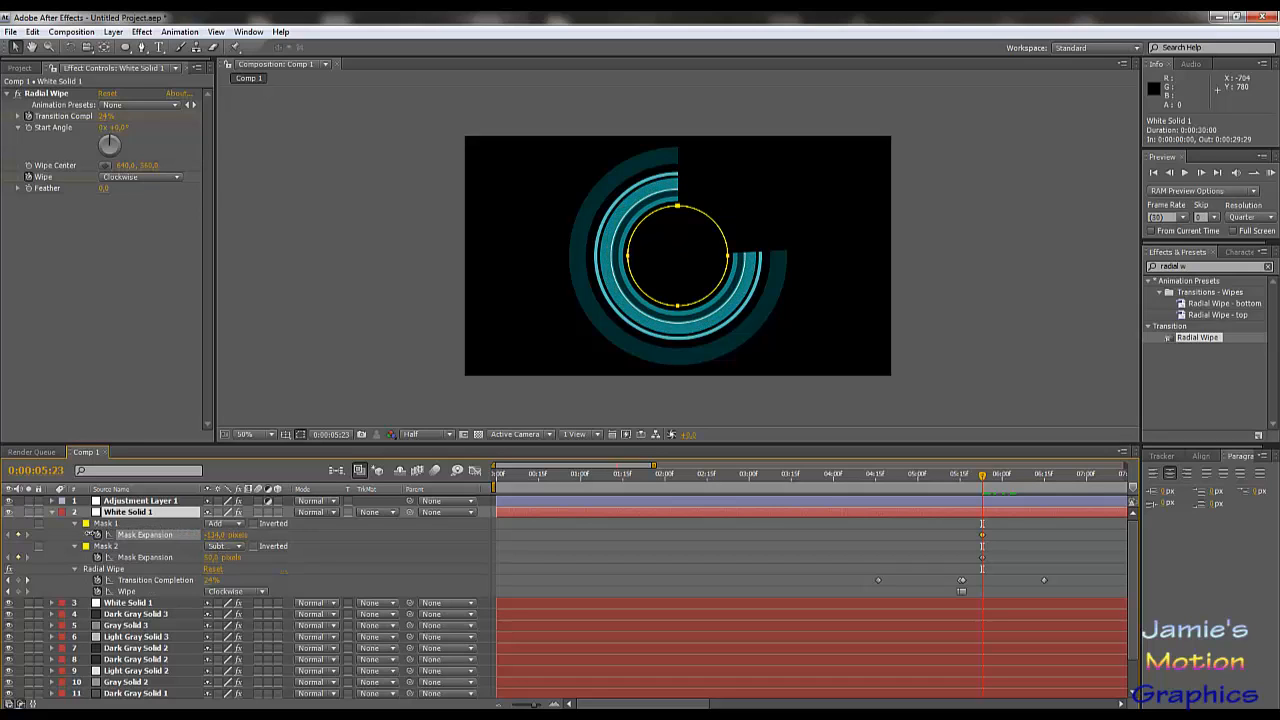
{"action": "left_click", "coordinate": [215, 535]}
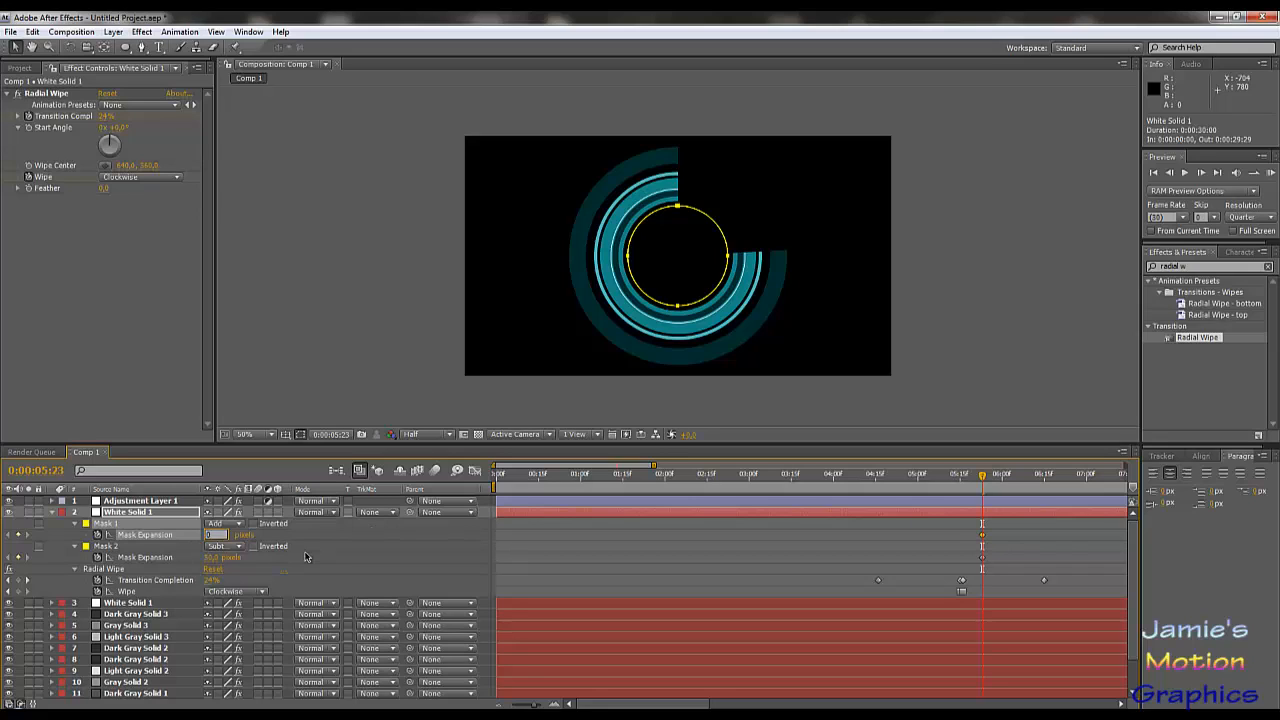
{"action": "left_click", "coordinate": [214, 579]}
{"action": "type", "text": "0"}
{"action": "key", "text": "Return"}
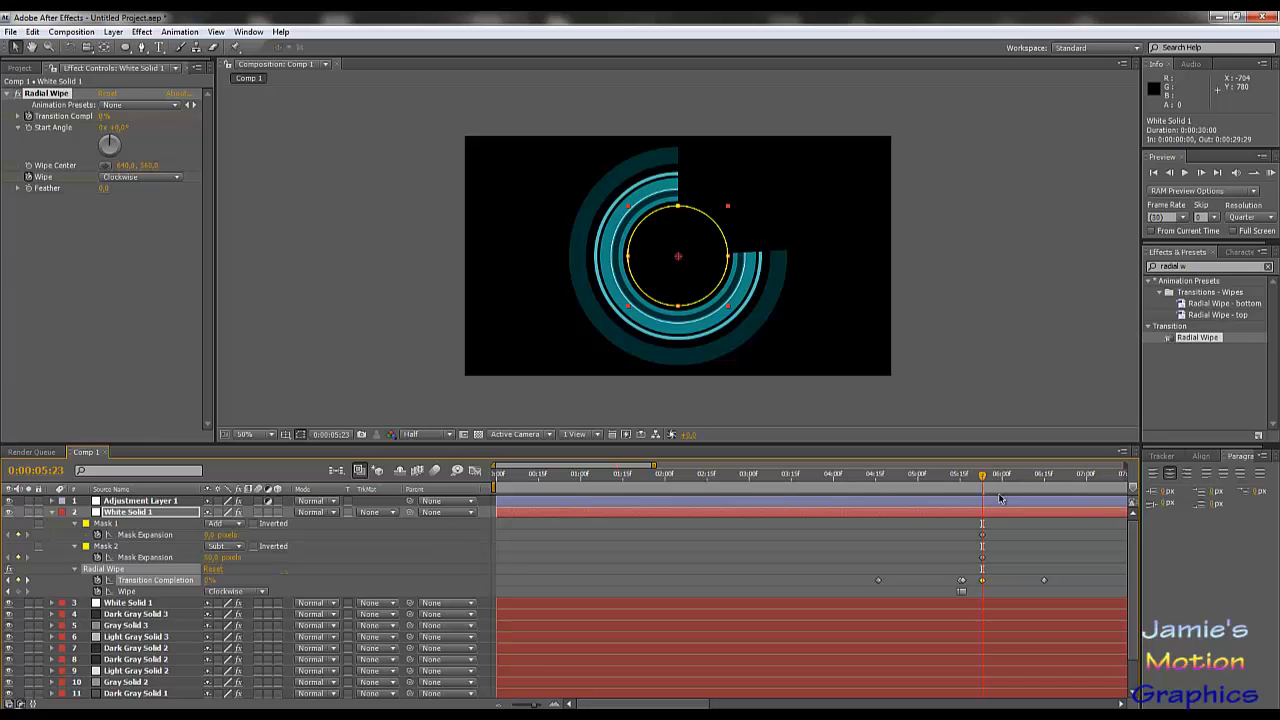
{"action": "key", "text": "ctrl+z"}
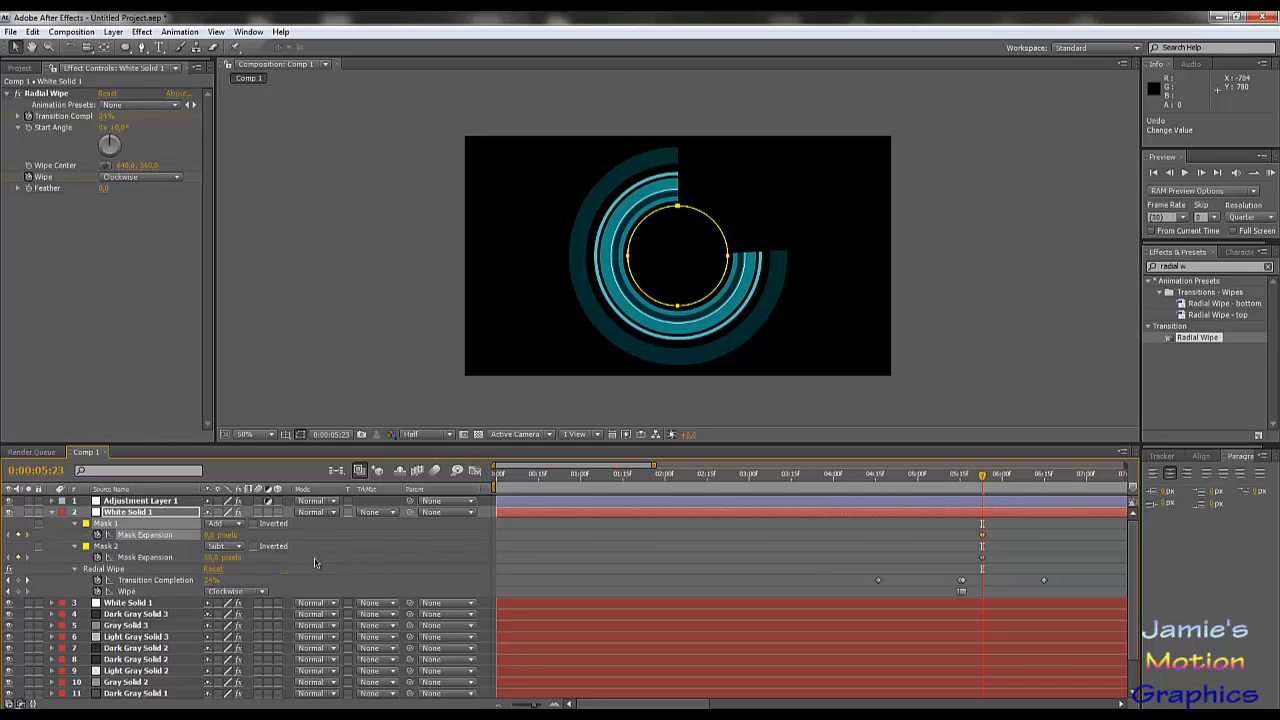
Set Mask 2 Expansion of the White Solid 1 copy to -300 pixels for a filled circle.
{"action": "left_click", "coordinate": [213, 557]}
{"action": "type", "text": "-300"}
{"action": "key", "text": "Return"}
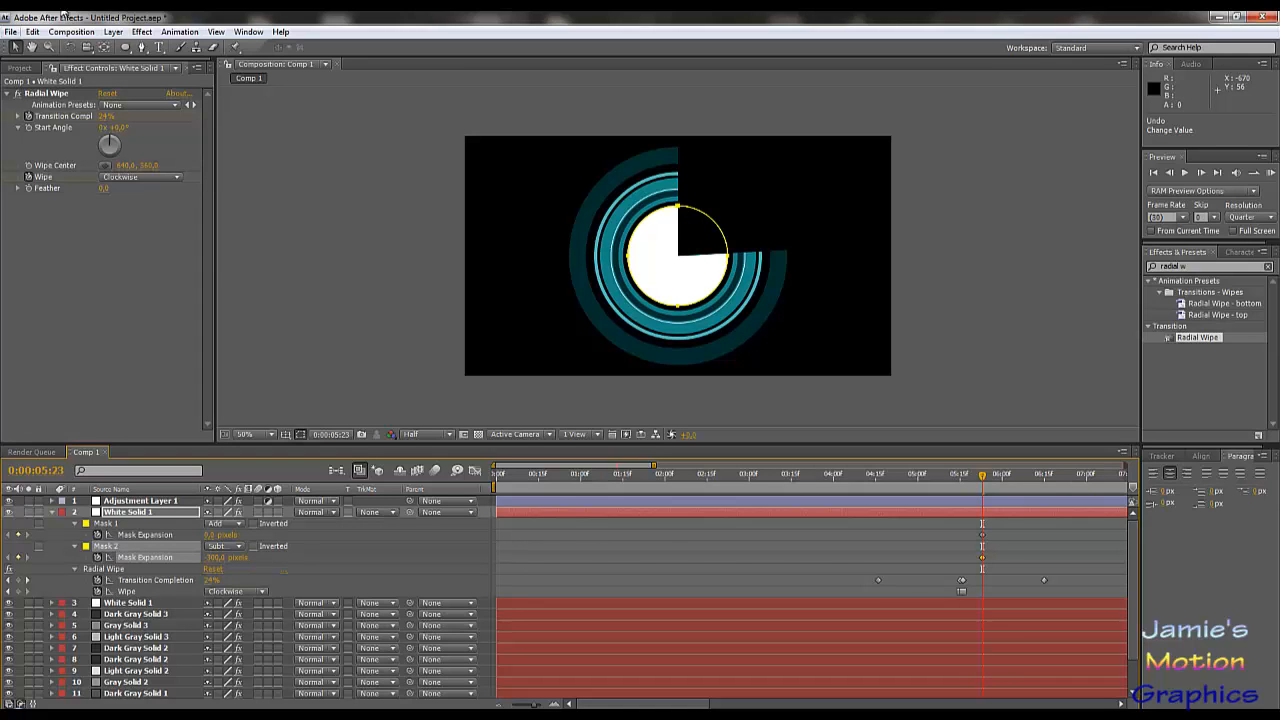
Recolor the filled centre circle to a medium gray of about 6C6C6C as a new solid, and hide Adjustment Layer 1.
{"action": "left_click", "coordinate": [141, 33]}
{"action": "mouse_move", "coordinate": [114, 36]}
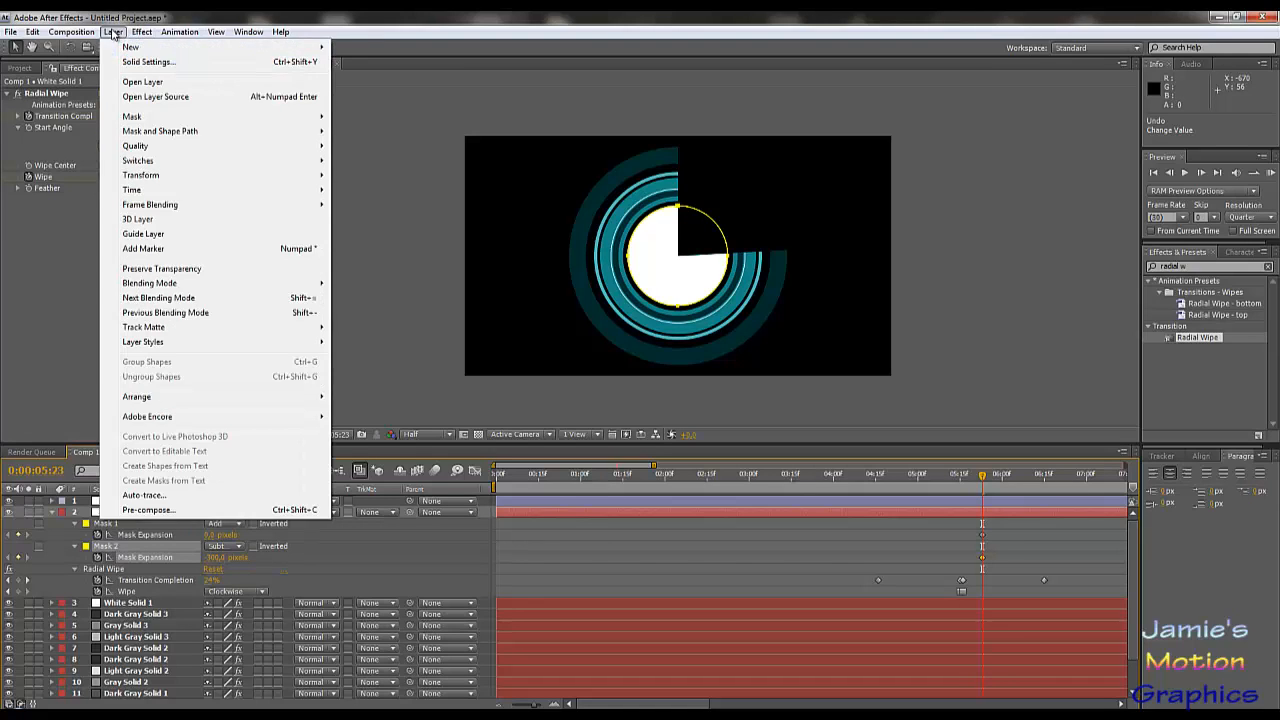
{"action": "left_click", "coordinate": [140, 61]}
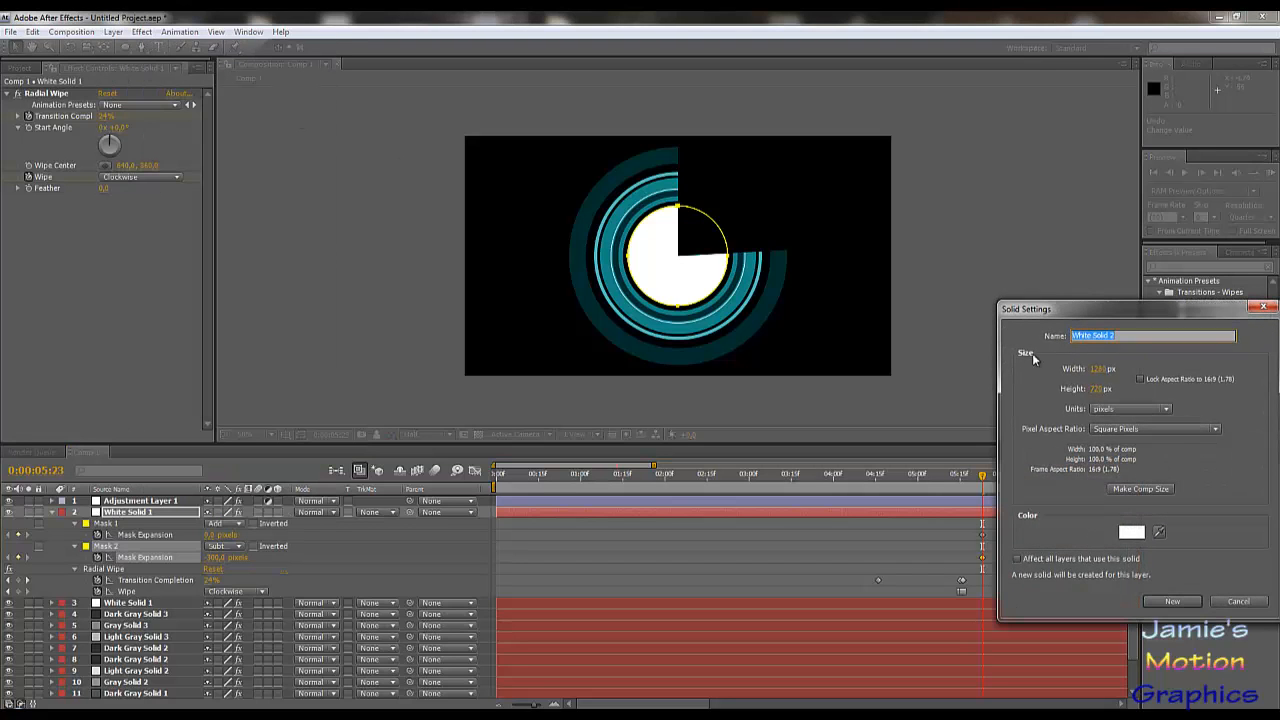
{"action": "left_click", "coordinate": [1131, 535]}
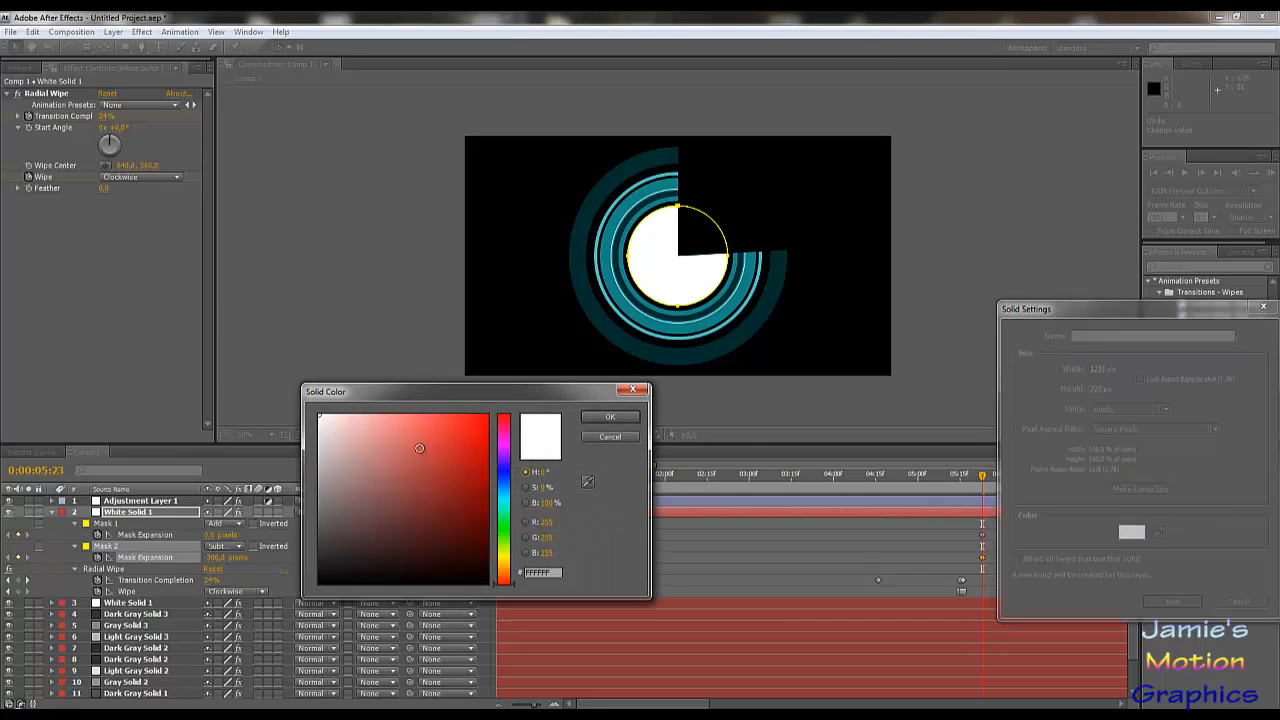
{"action": "left_click_drag", "start_coordinate": [398, 462], "coordinate": [273, 502]}
{"action": "mouse_move", "coordinate": [257, 521]}
{"action": "left_mouse_down"}
{"action": "mouse_move", "coordinate": [250, 529]}
{"action": "mouse_move", "coordinate": [240, 476]}
{"action": "mouse_move", "coordinate": [225, 497]}
{"action": "left_mouse_up"}
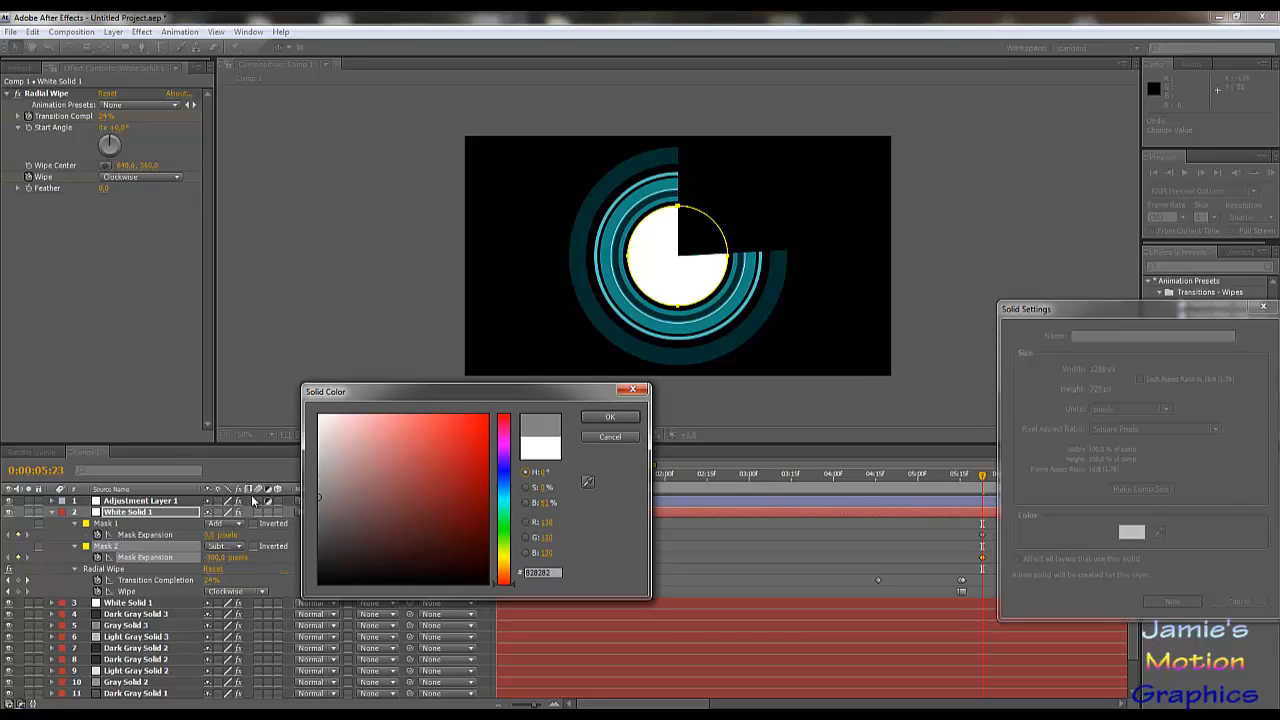
{"action": "left_click_drag", "start_coordinate": [319, 521], "coordinate": [296, 523]}
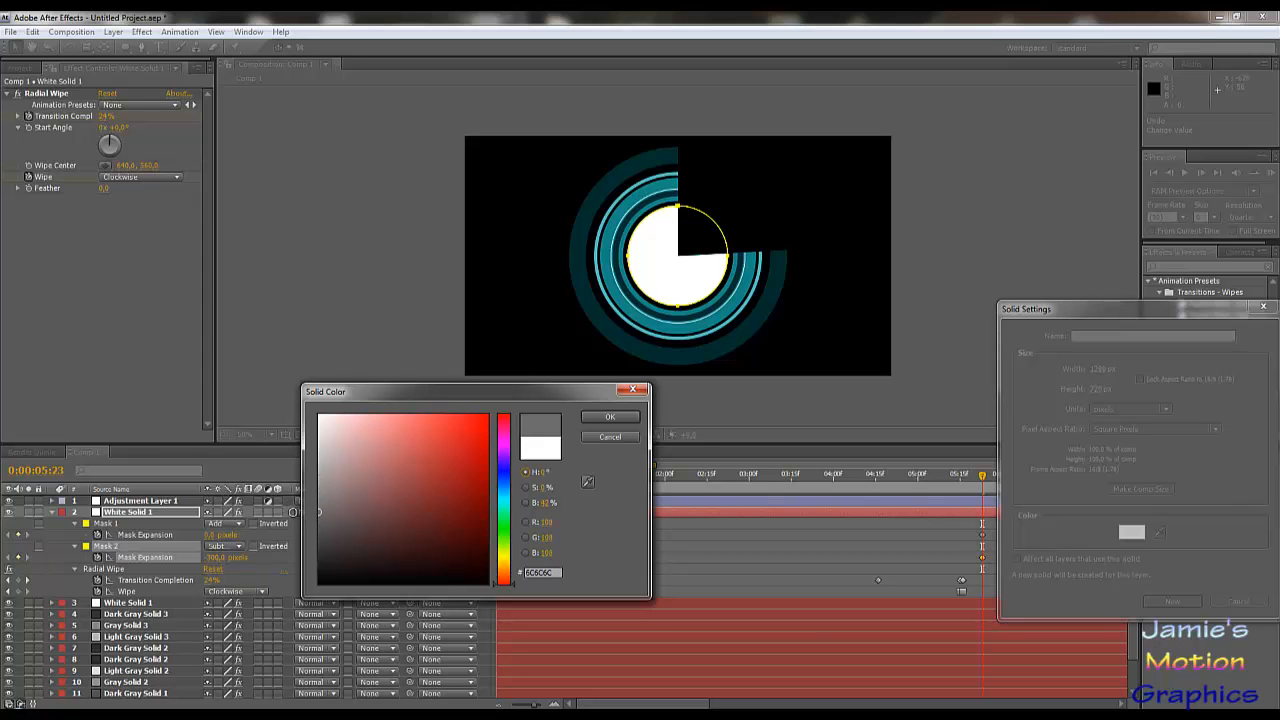
{"action": "left_click", "coordinate": [603, 417]}
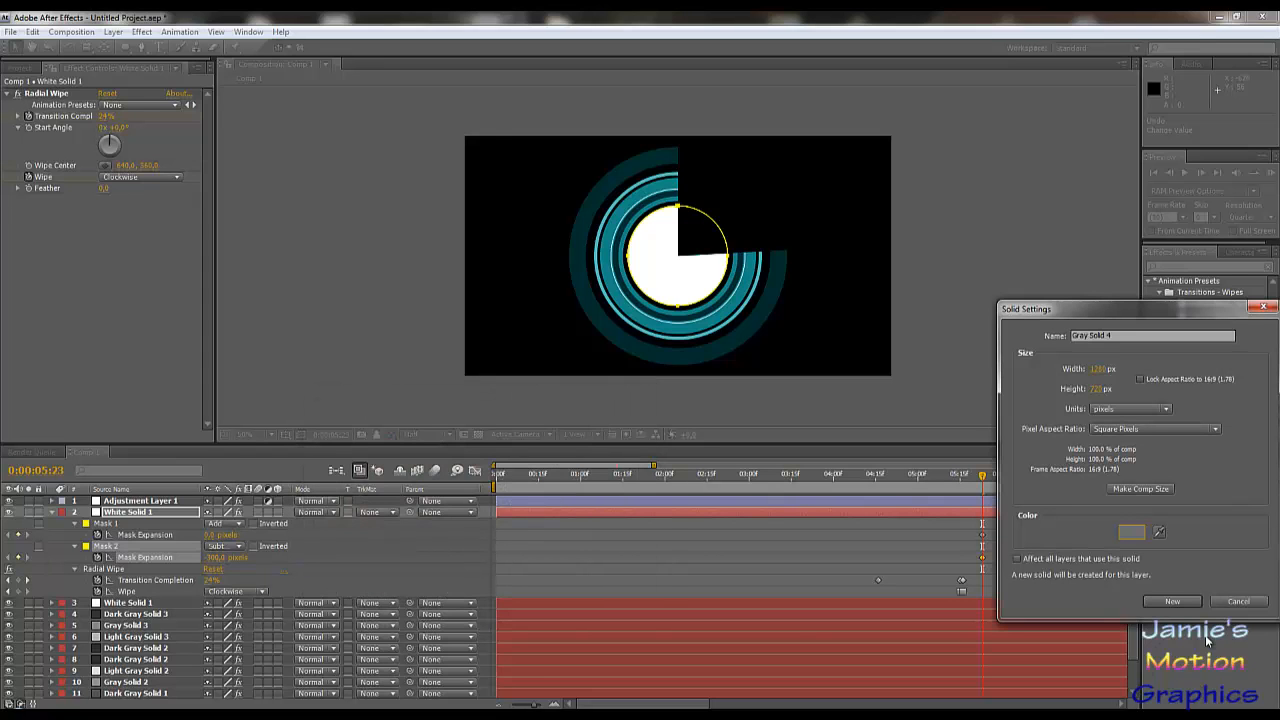
{"action": "left_click", "coordinate": [1176, 601]}
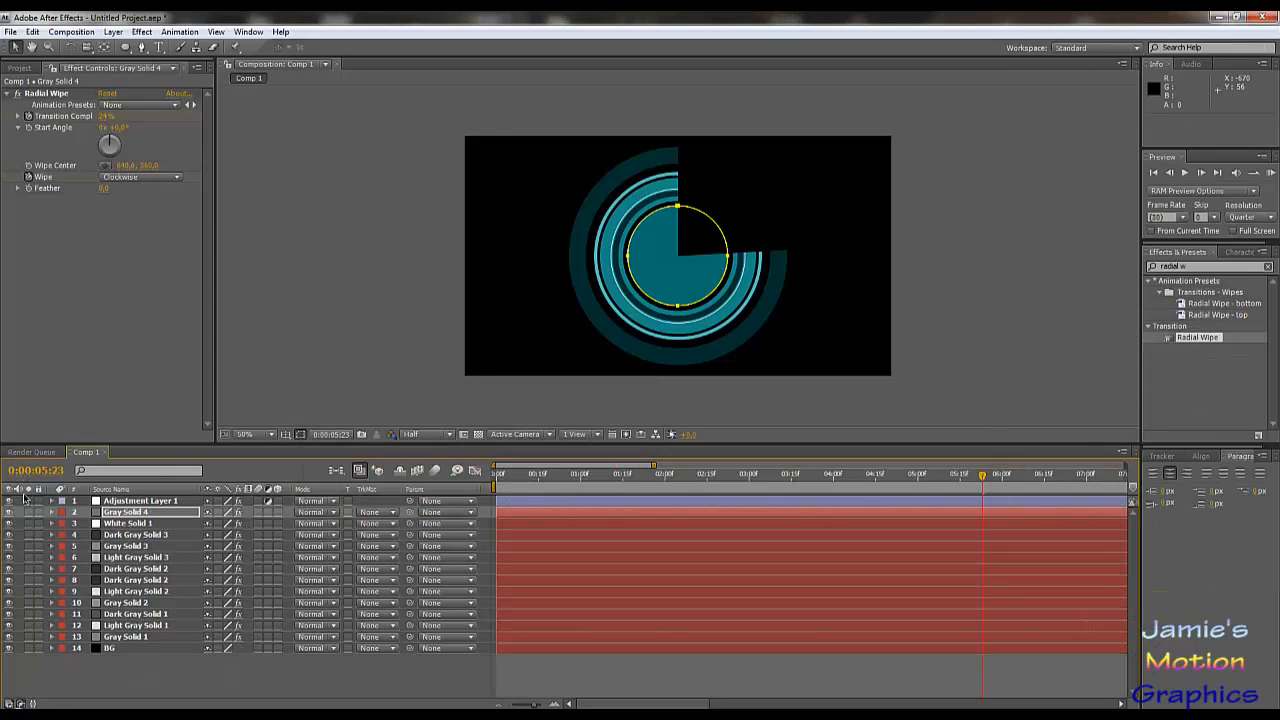
{"action": "left_click", "coordinate": [10, 500]}
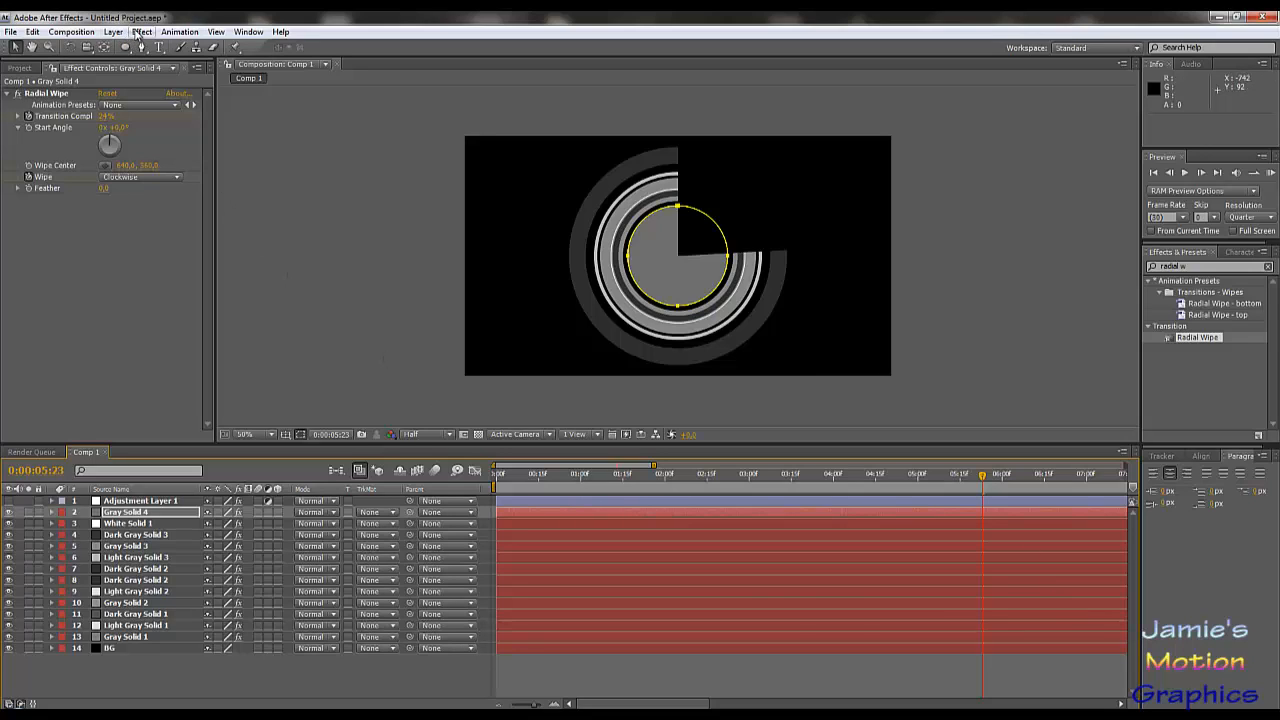
Duplicate Gray Solid 4 and recolor the copy to white FFFFFF as a new solid.
{"action": "left_click", "coordinate": [130, 514]}
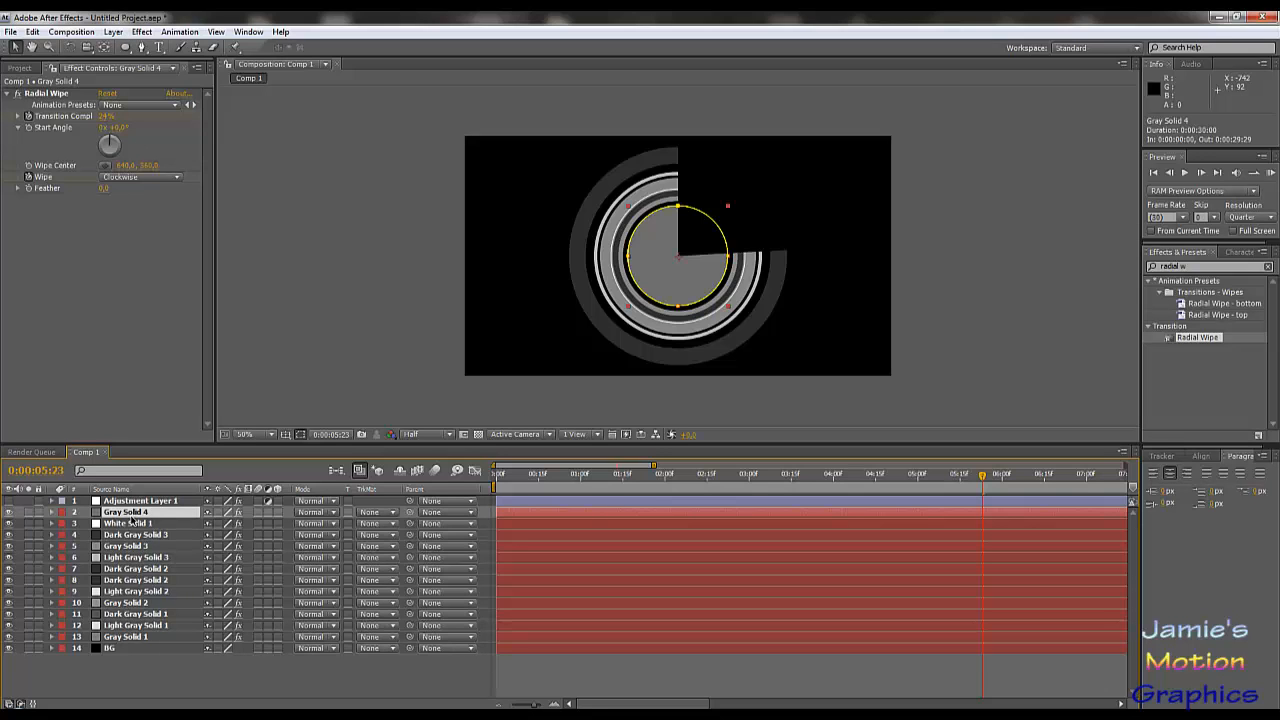
{"action": "key", "text": "ctrl+d"}
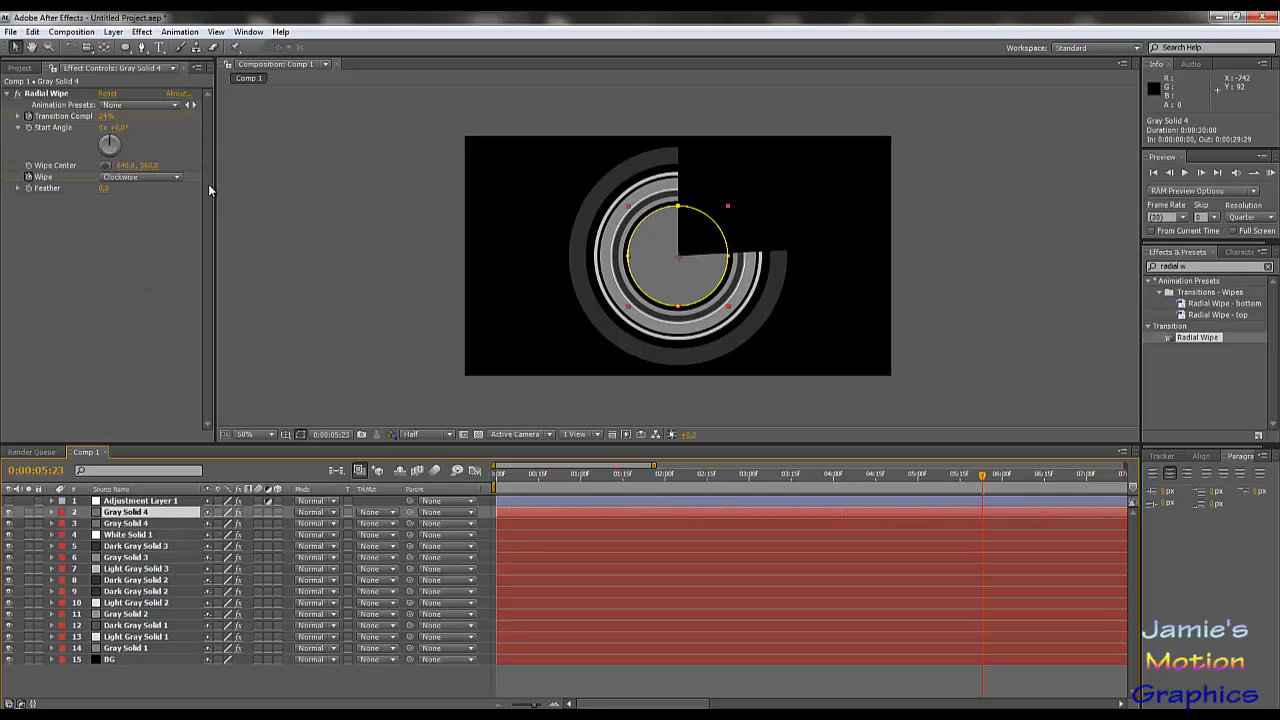
{"action": "left_click", "coordinate": [134, 32]}
{"action": "mouse_move", "coordinate": [113, 32]}
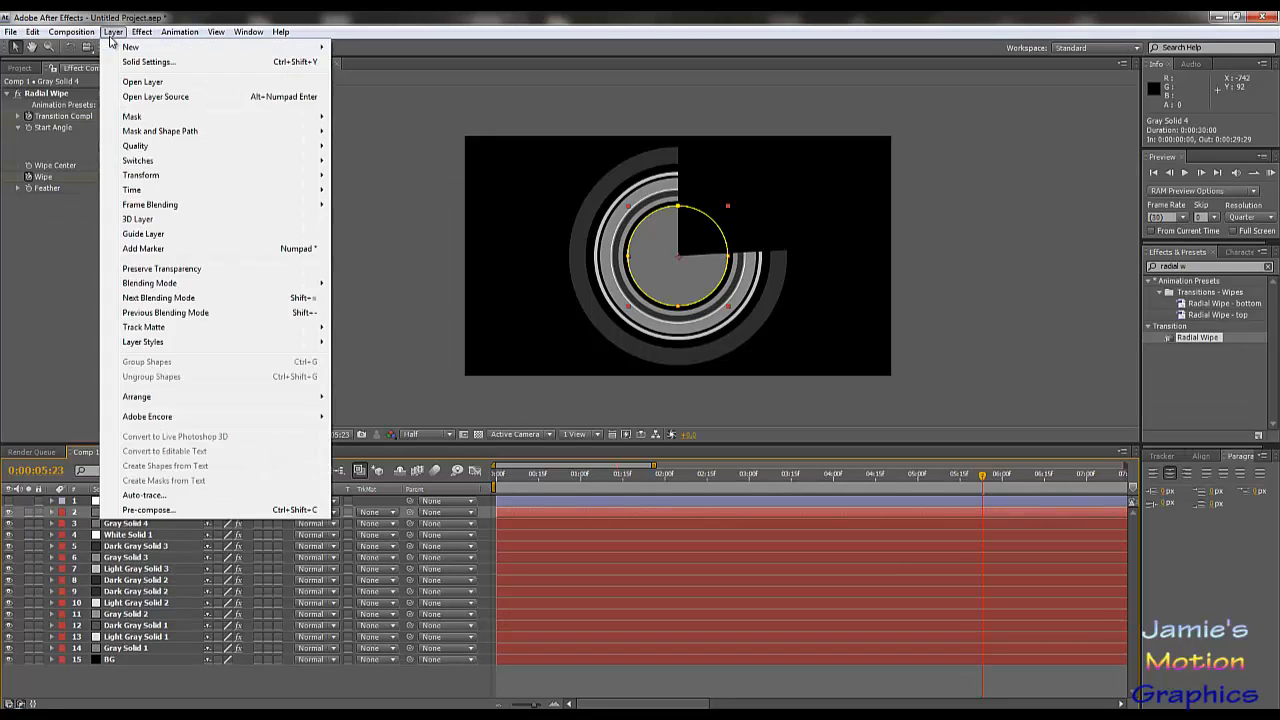
{"action": "left_click", "coordinate": [137, 64]}
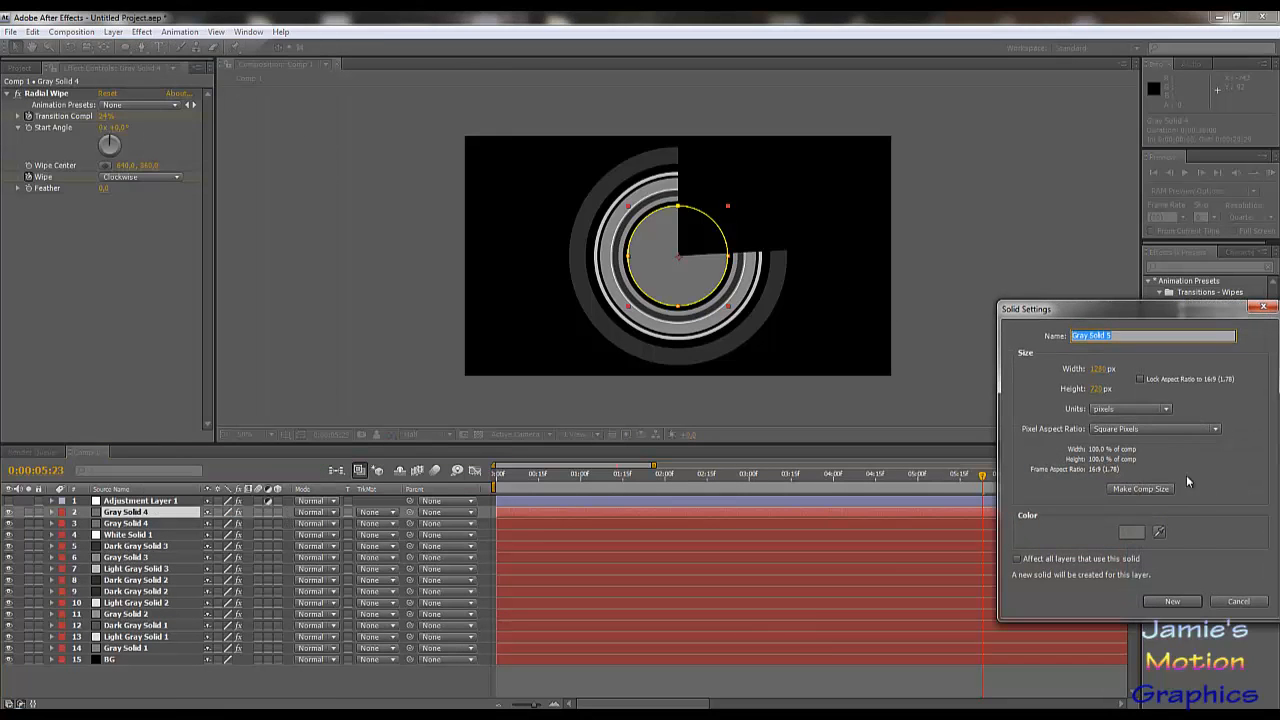
{"action": "left_click", "coordinate": [1131, 531]}
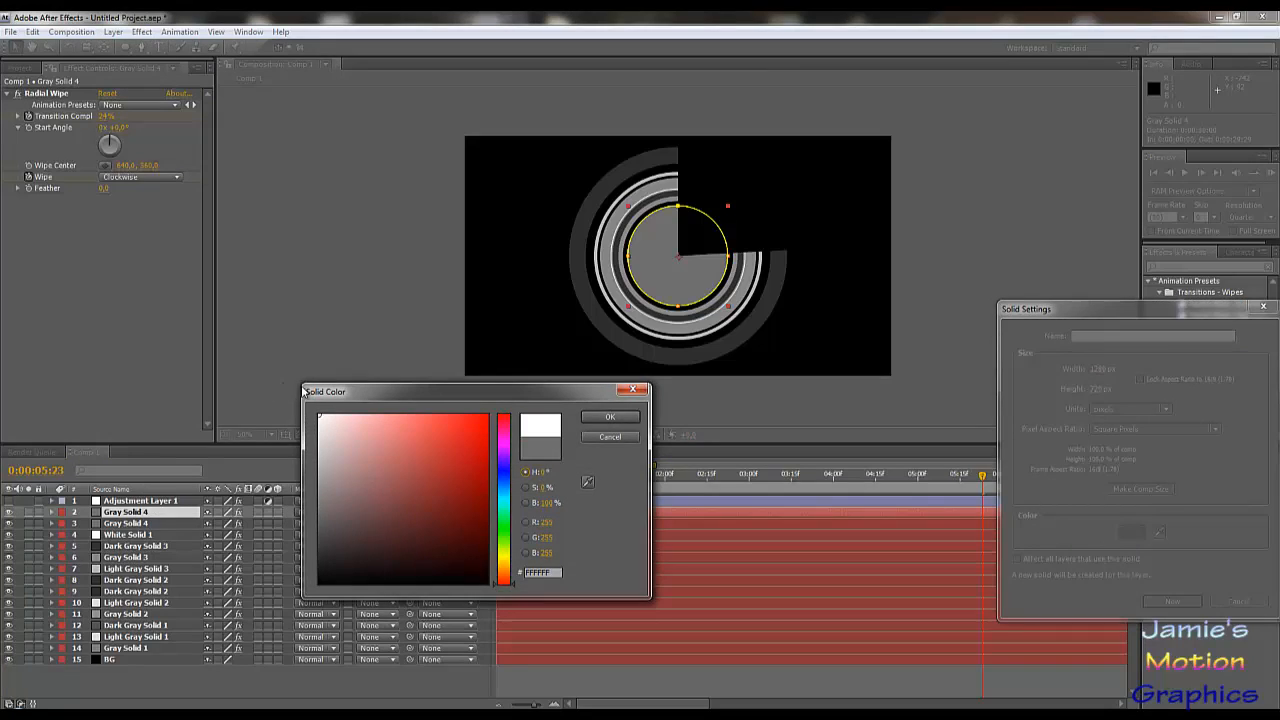
{"action": "left_click", "coordinate": [598, 418]}
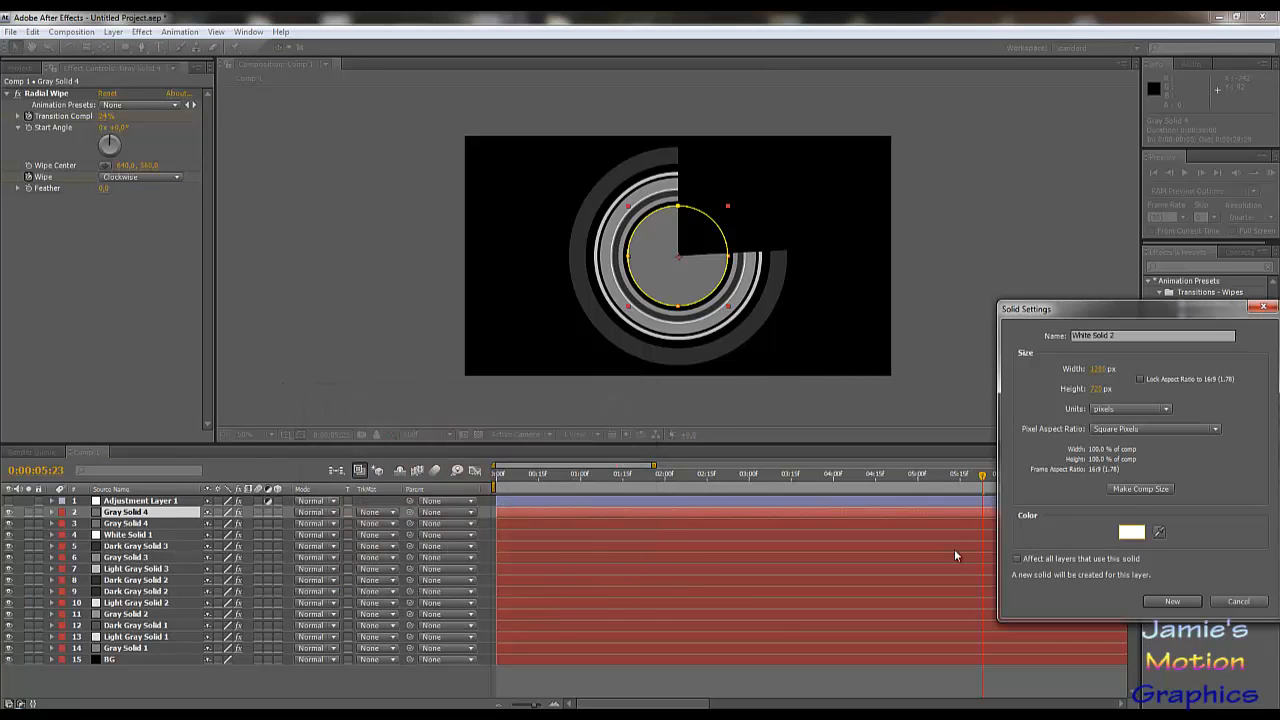
{"action": "left_click", "coordinate": [1172, 601]}
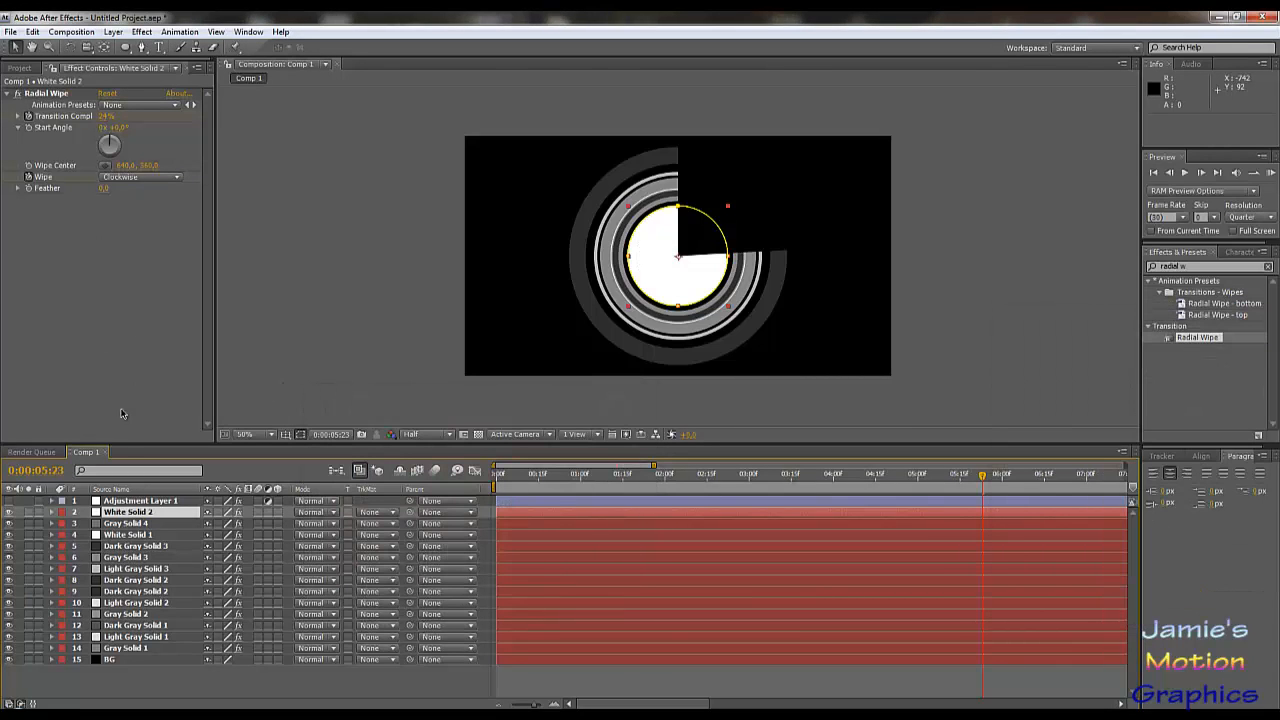
Turn White Solid 2 into a thin ring with Mask 1 Expansion at -10 and Mask 2 Expansion at -20 pixels.
{"action": "key", "text": "u"}
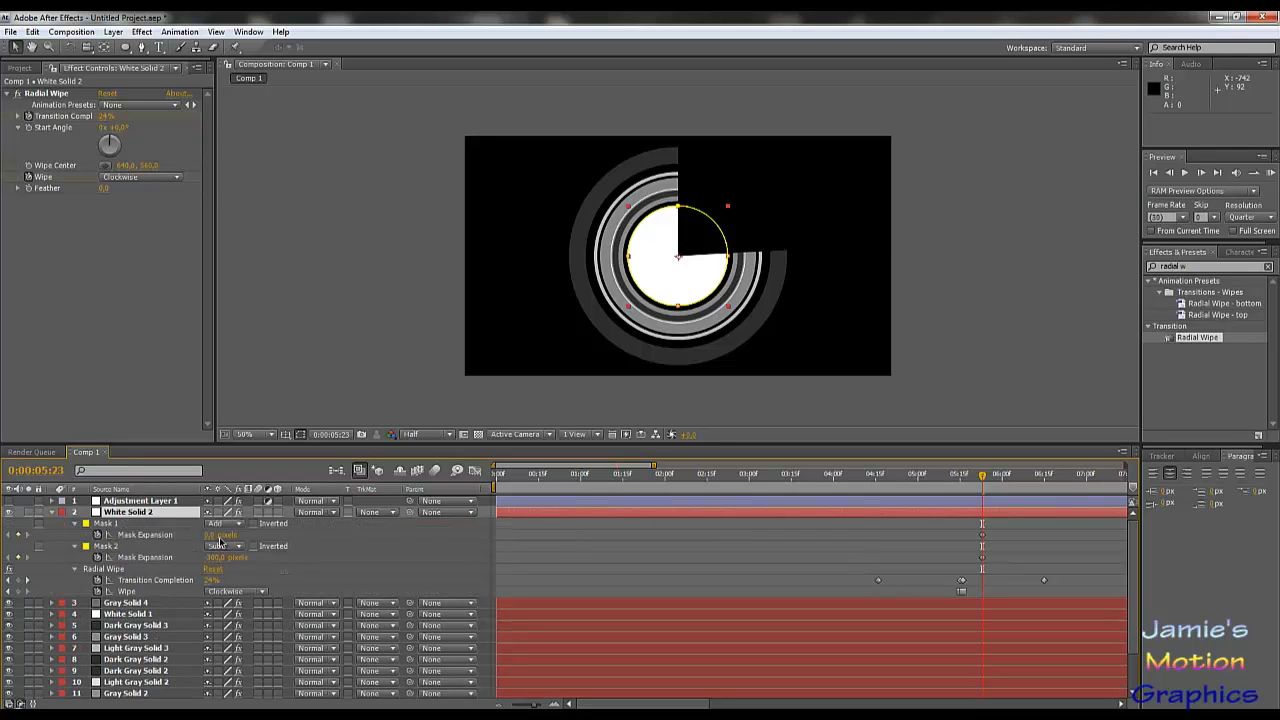
{"action": "left_click_drag", "start_coordinate": [213, 561], "coordinate": [207, 557]}
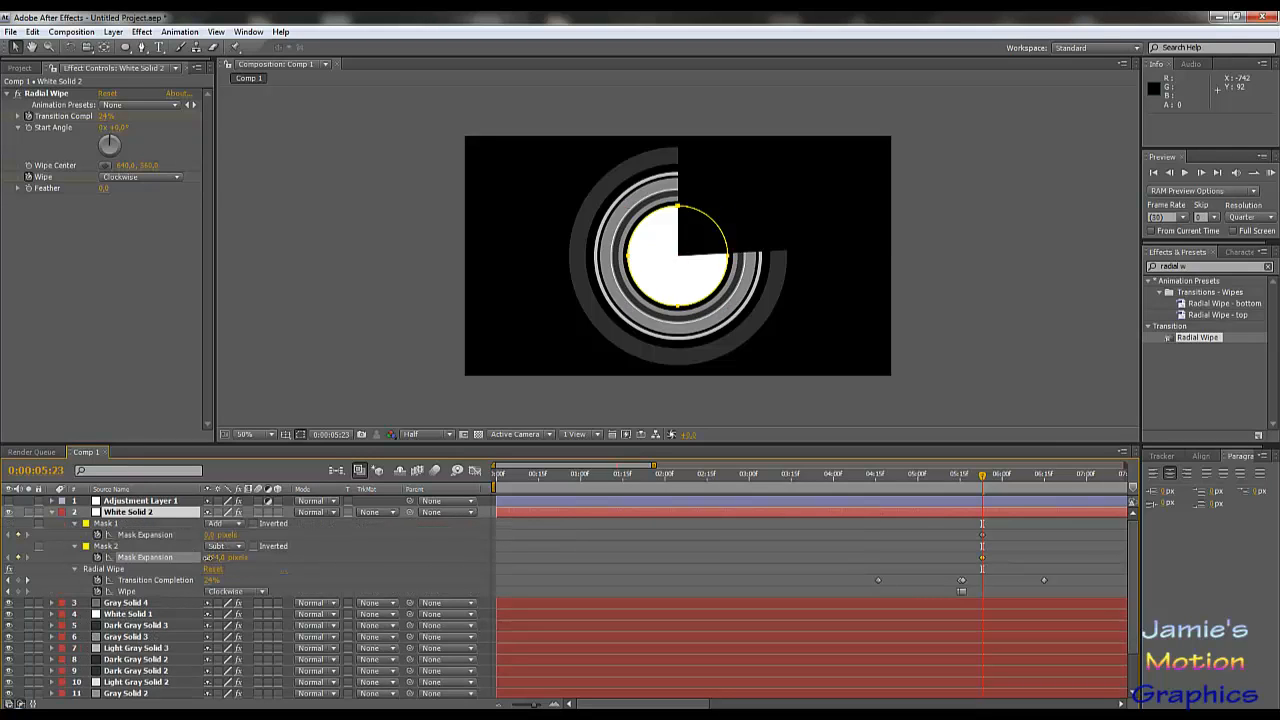
{"action": "left_click_drag", "start_coordinate": [308, 559], "coordinate": [404, 562]}
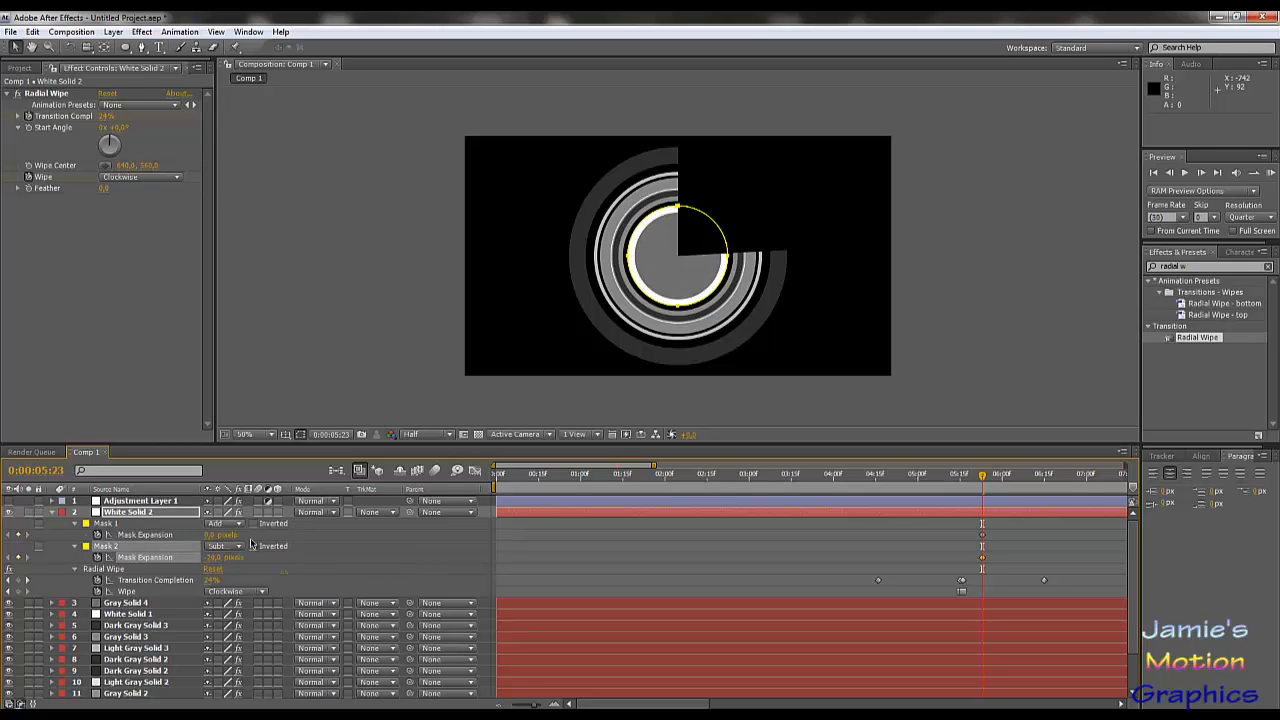
{"action": "mouse_move", "coordinate": [209, 541]}
{"action": "left_mouse_down"}
{"action": "mouse_move", "coordinate": [220, 537]}
{"action": "mouse_move", "coordinate": [203, 541]}
{"action": "left_mouse_up"}
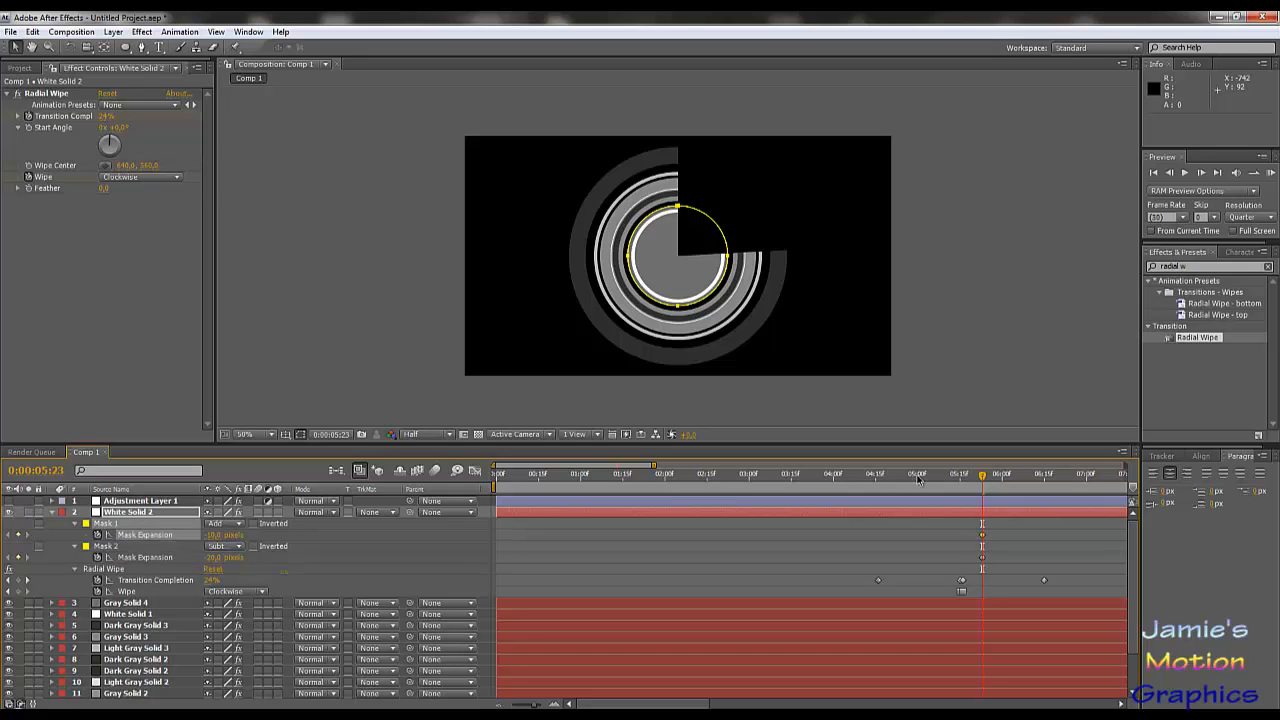
{"action": "left_click", "coordinate": [985, 477]}
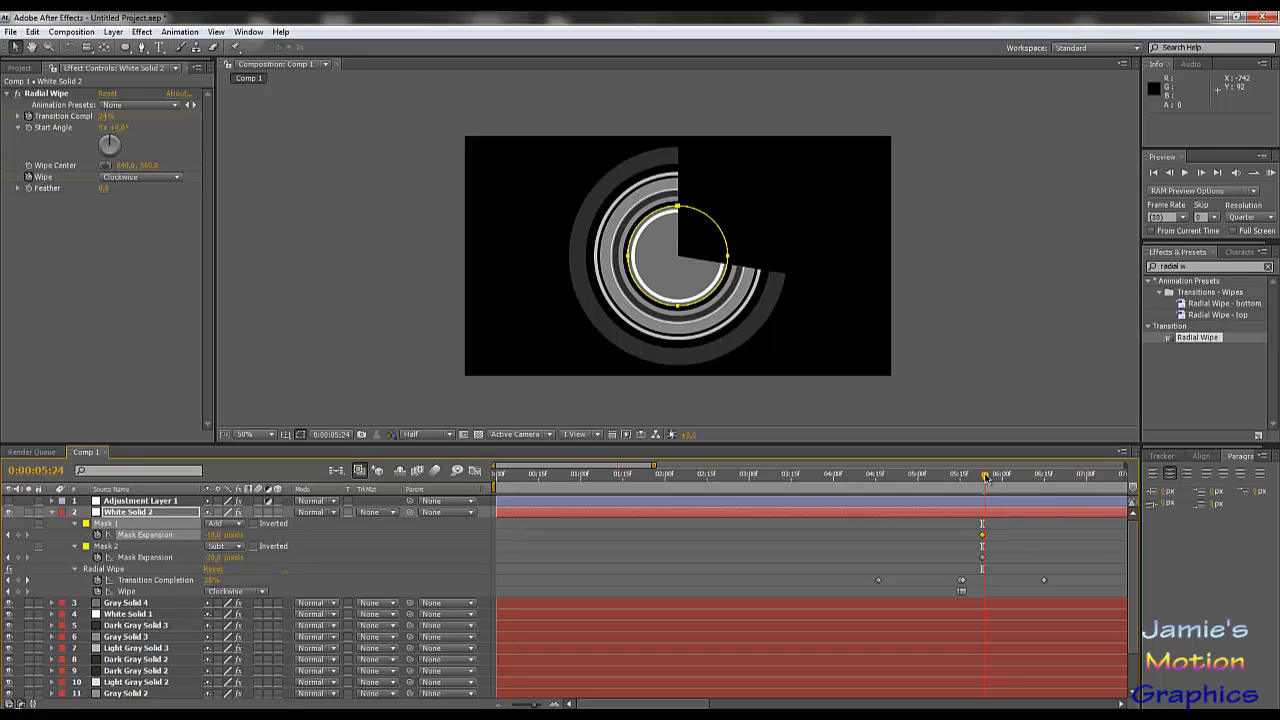
Duplicate White Solid 2 at 0:00:05:23 and recolor the copy to dark gray 292929 as a new solid.
{"action": "left_click", "coordinate": [130, 514]}
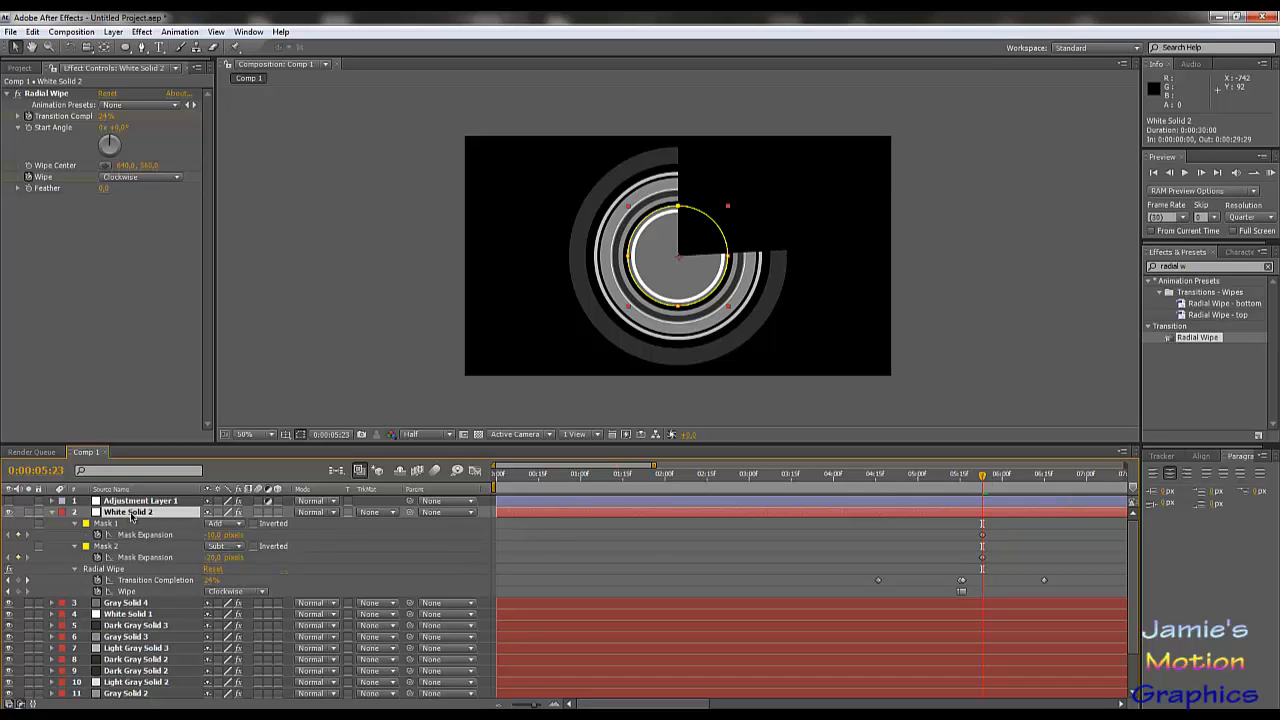
{"action": "key", "text": "ctrl+d"}
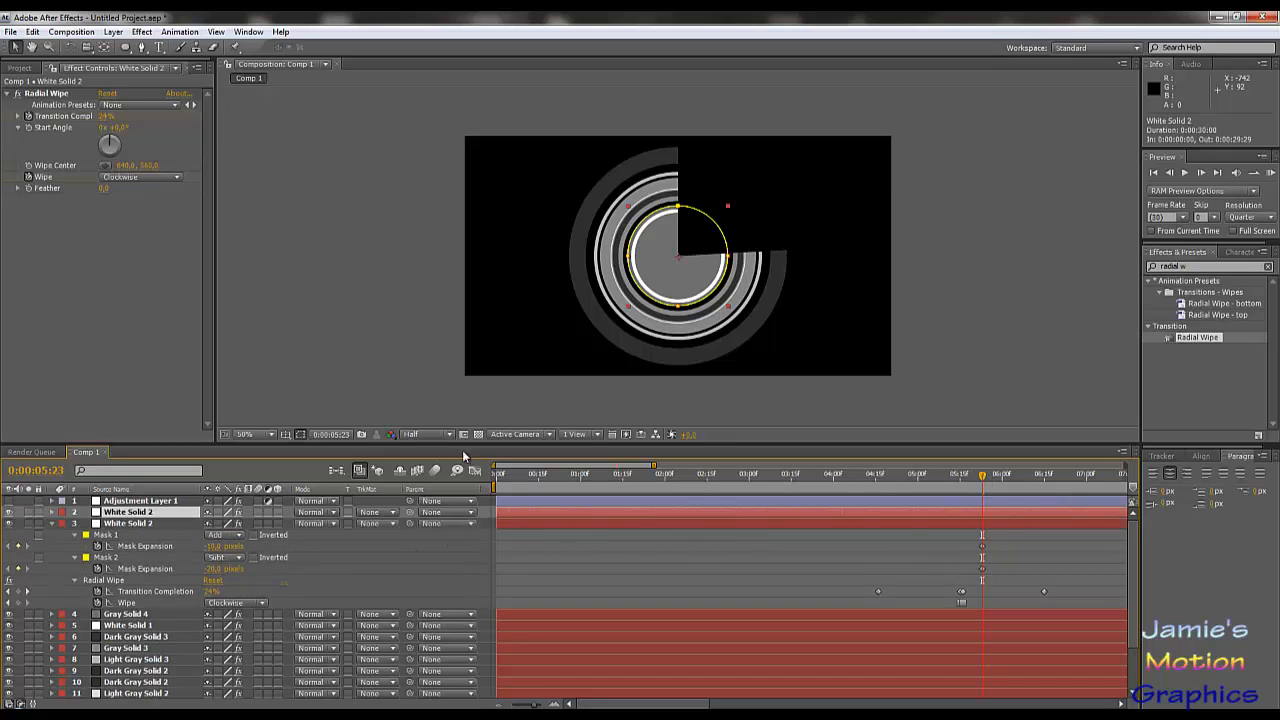
{"action": "left_click", "coordinate": [113, 32]}
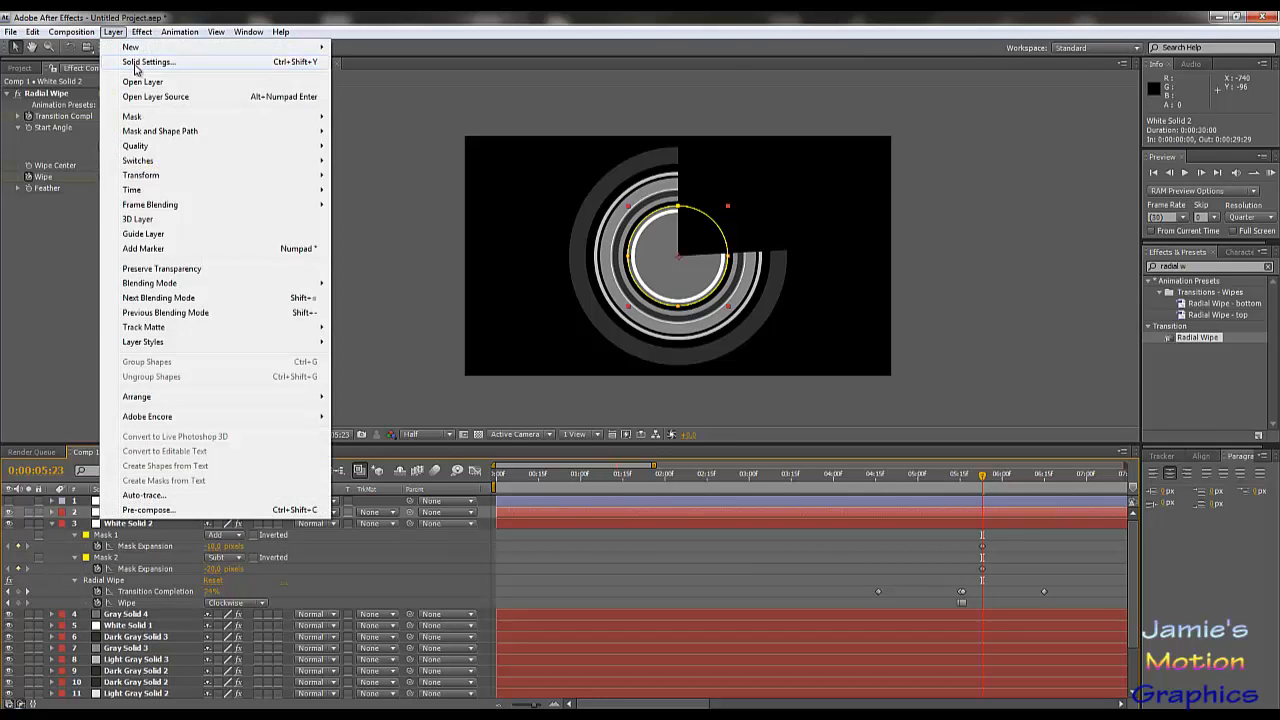
{"action": "left_click", "coordinate": [138, 62]}
{"action": "left_click", "coordinate": [1131, 532]}
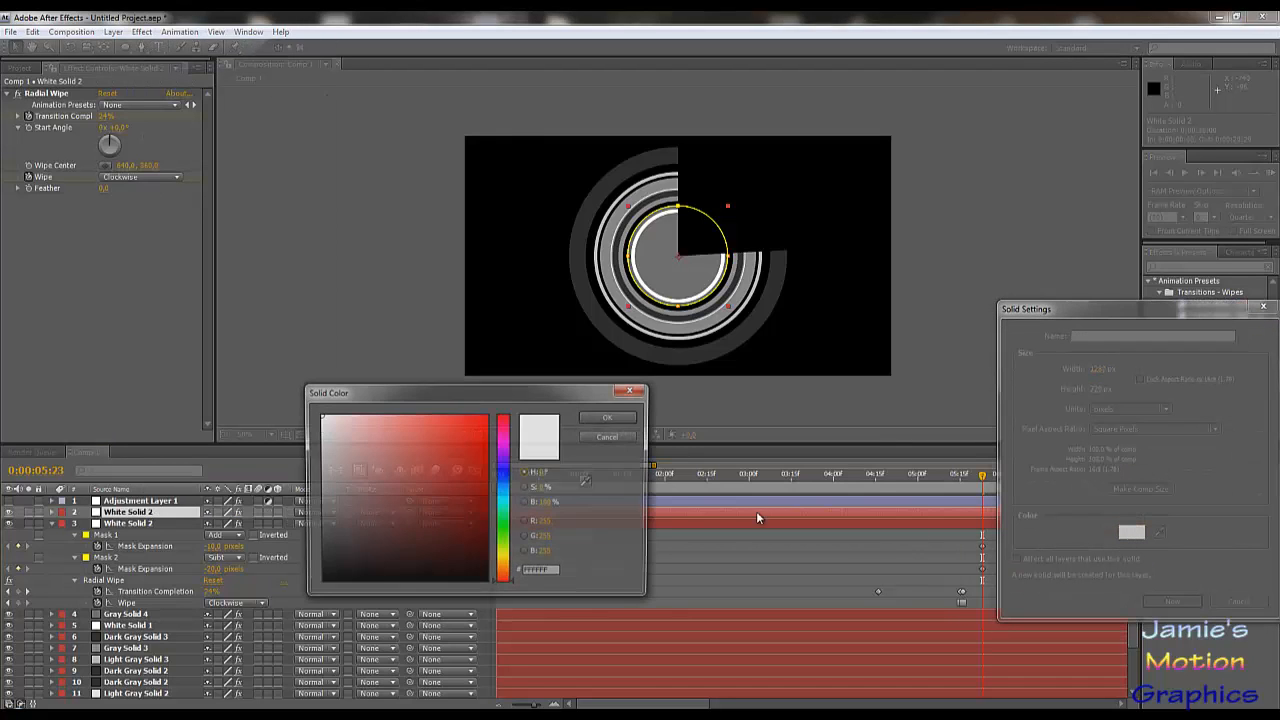
{"action": "mouse_move", "coordinate": [397, 557]}
{"action": "left_mouse_down"}
{"action": "mouse_move", "coordinate": [321, 571]}
{"action": "mouse_move", "coordinate": [319, 557]}
{"action": "left_mouse_up"}
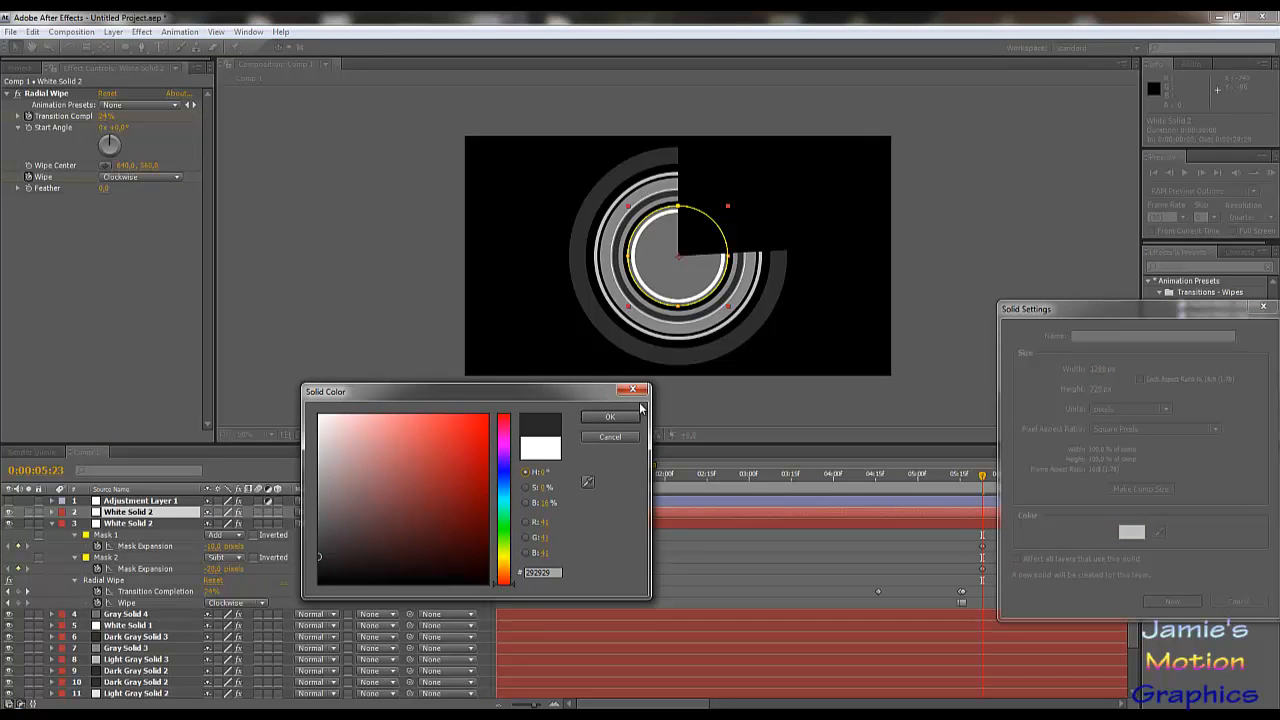
{"action": "left_click", "coordinate": [611, 418]}
{"action": "left_click", "coordinate": [1160, 602]}
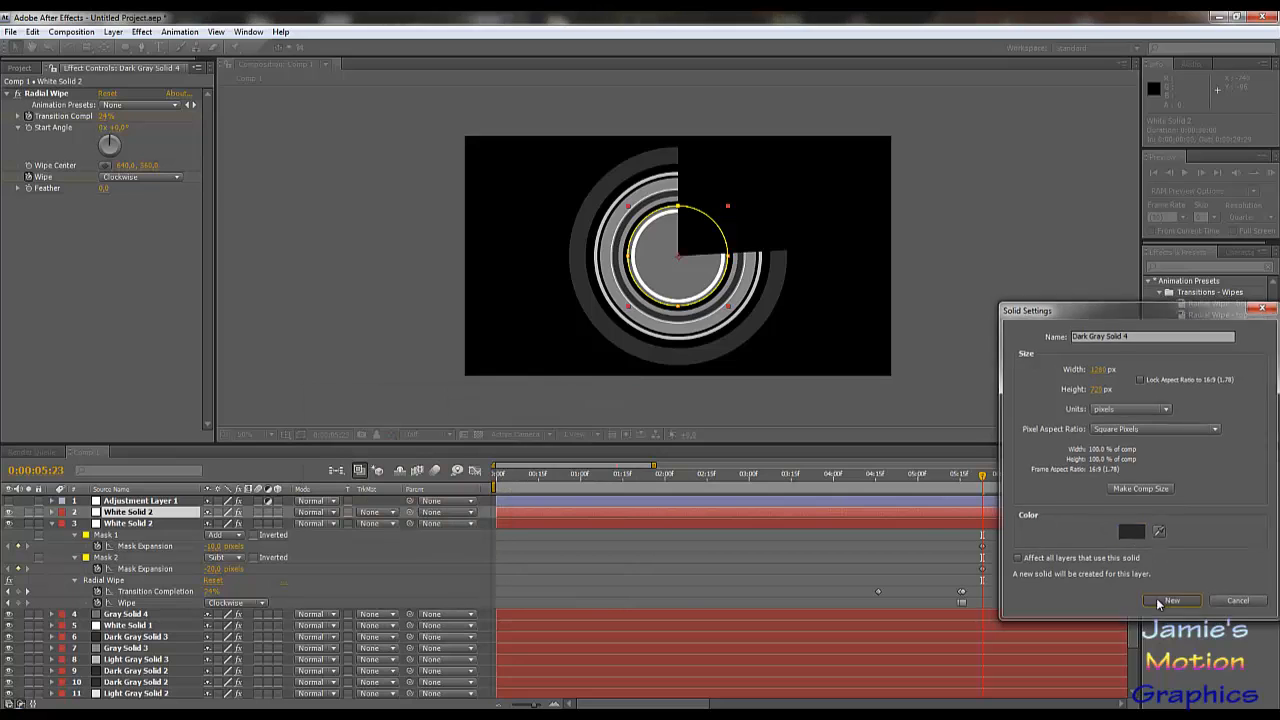
Shrink the Dark Gray Solid 4 ring inside the white one with Mask 1 Expansion at -27 and Mask 2 Expansion at -37 pixels.
{"action": "key", "text": "ctrl+v"}
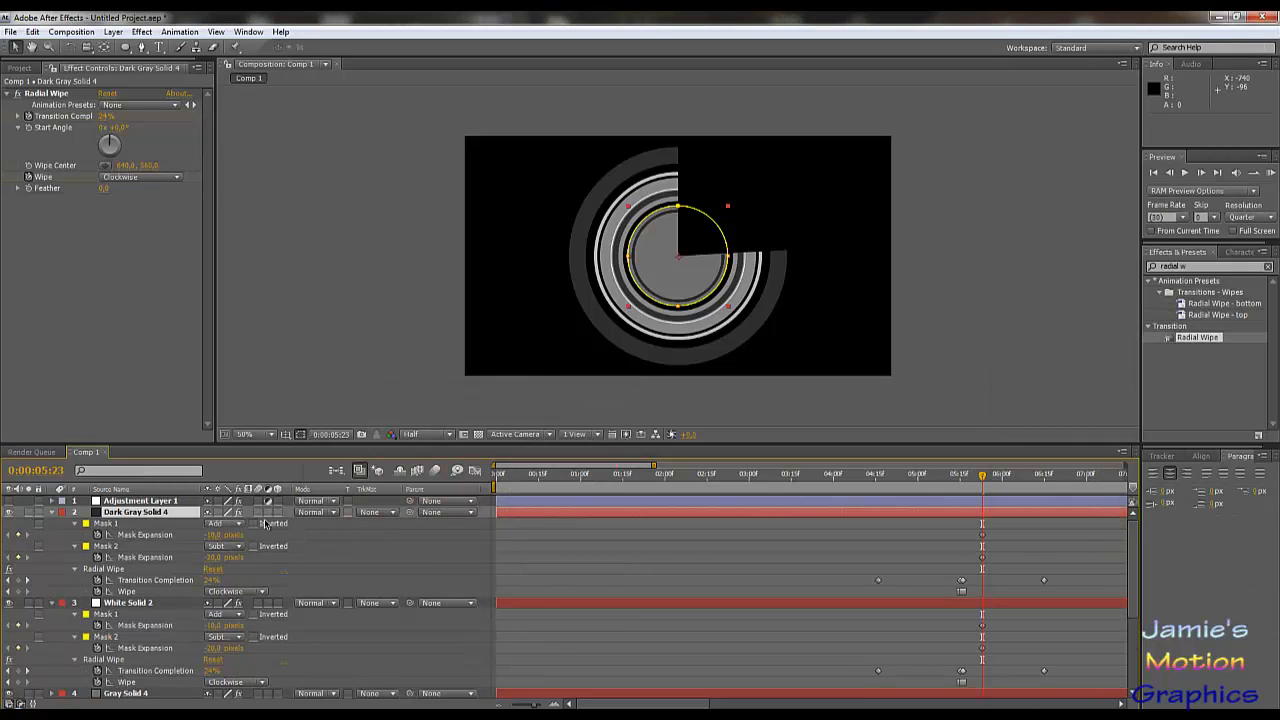
{"action": "left_click_drag", "start_coordinate": [207, 557], "coordinate": [207, 537]}
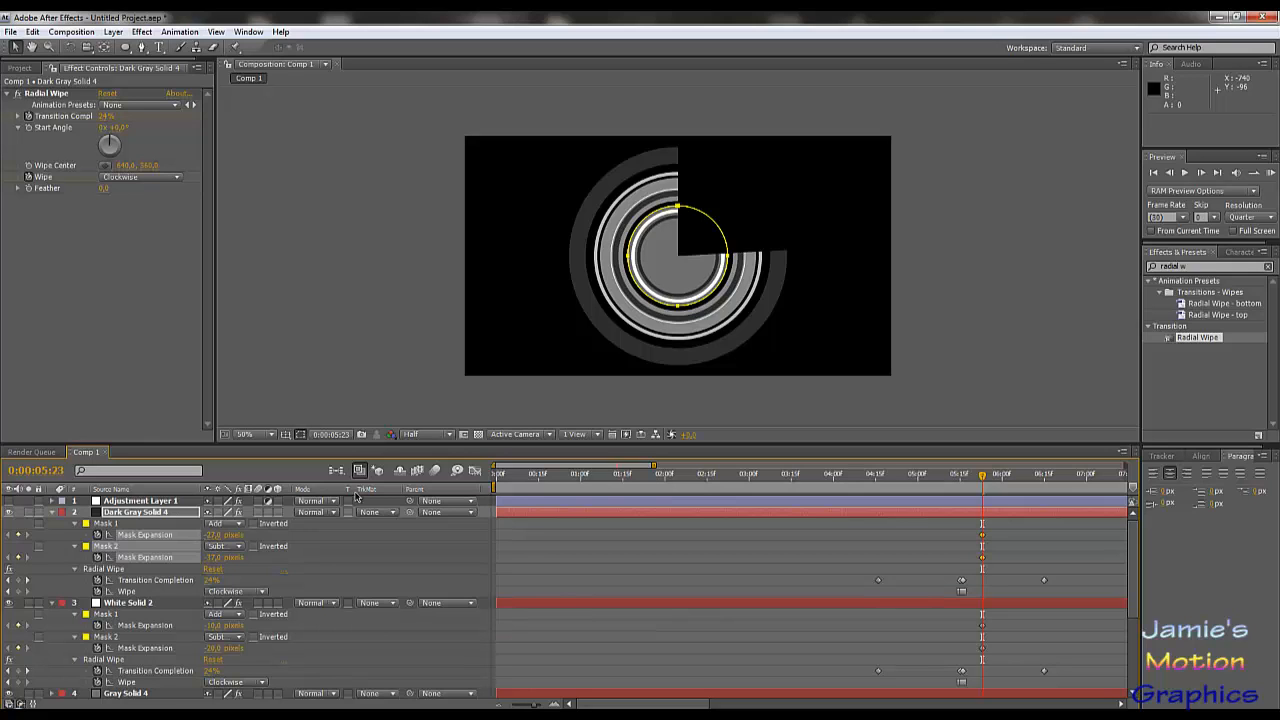
{"action": "scroll", "coordinate": [711, 306], "scroll_direction": "up", "scroll_amount": 2}
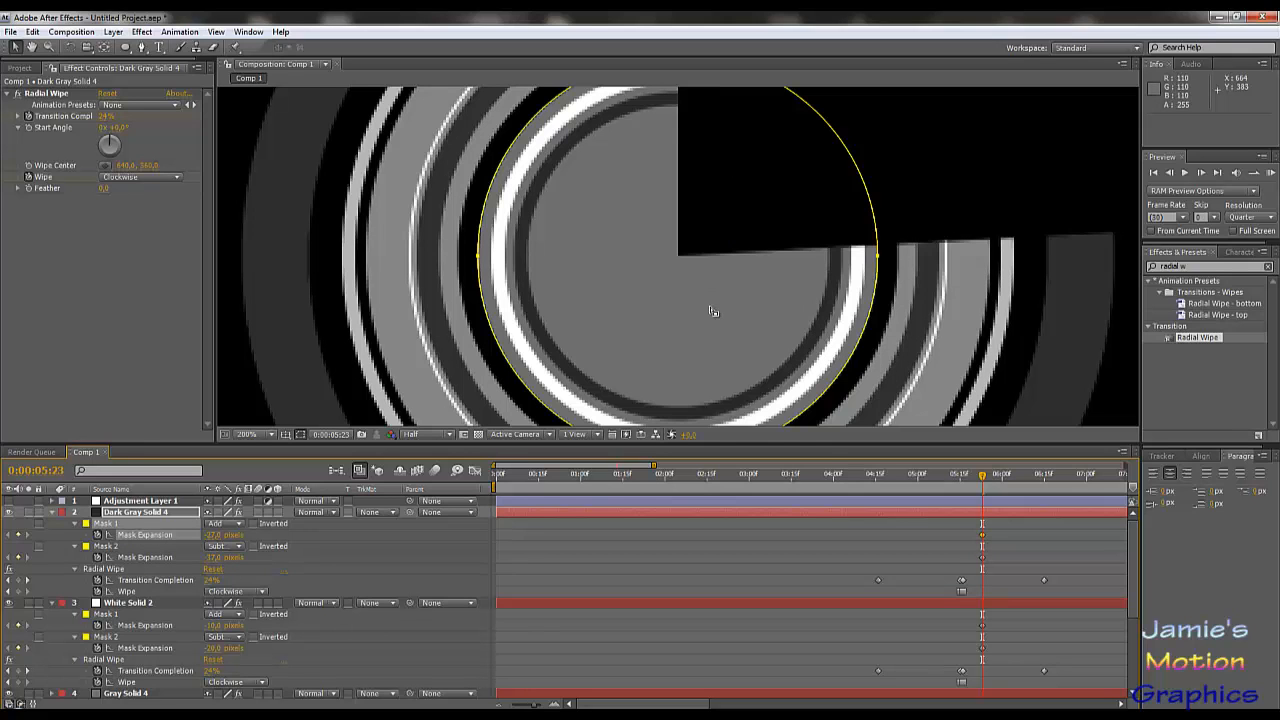
Widen the Dark Gray Solid 4 ring by setting Mask 1 Expansion to -25 and Mask 2 Expansion to -75 pixels.
{"action": "left_click", "coordinate": [212, 535]}
{"action": "type", "text": "-20"}
{"action": "key", "text": "Return"}
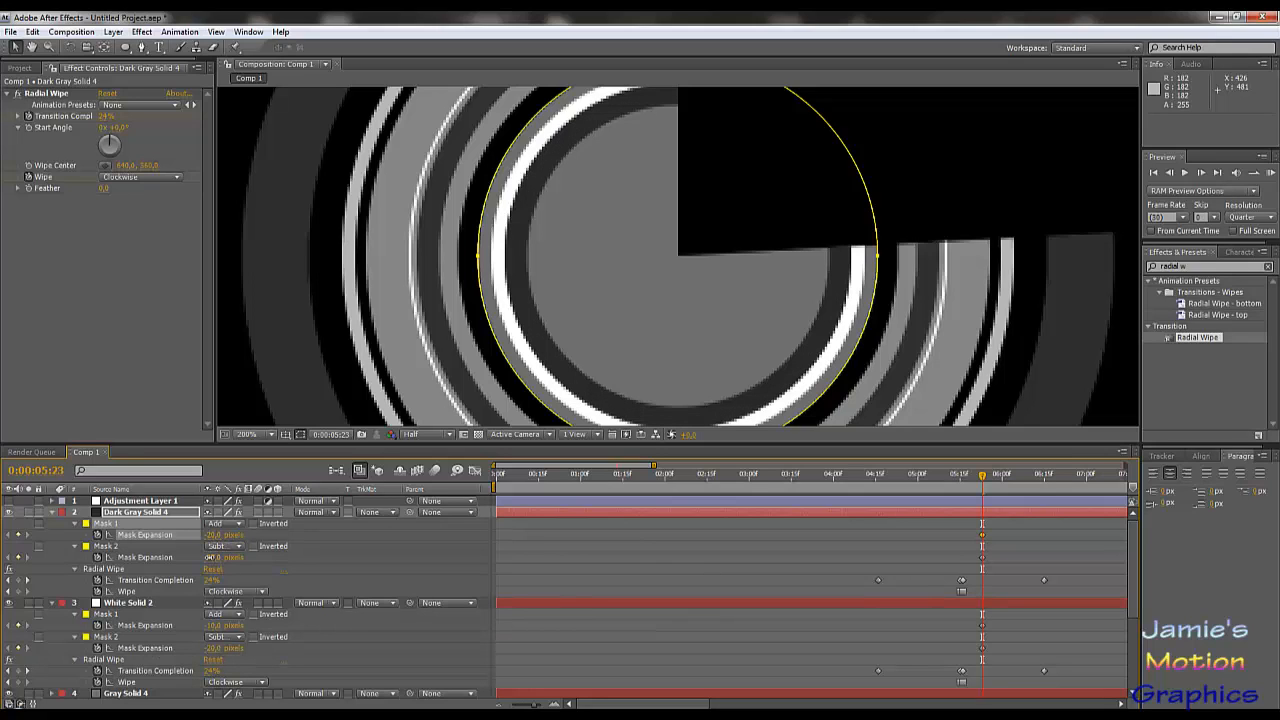
{"action": "mouse_move", "coordinate": [210, 557]}
{"action": "left_mouse_down"}
{"action": "mouse_move", "coordinate": [191, 557]}
{"action": "mouse_move", "coordinate": [210, 535]}
{"action": "left_mouse_up"}
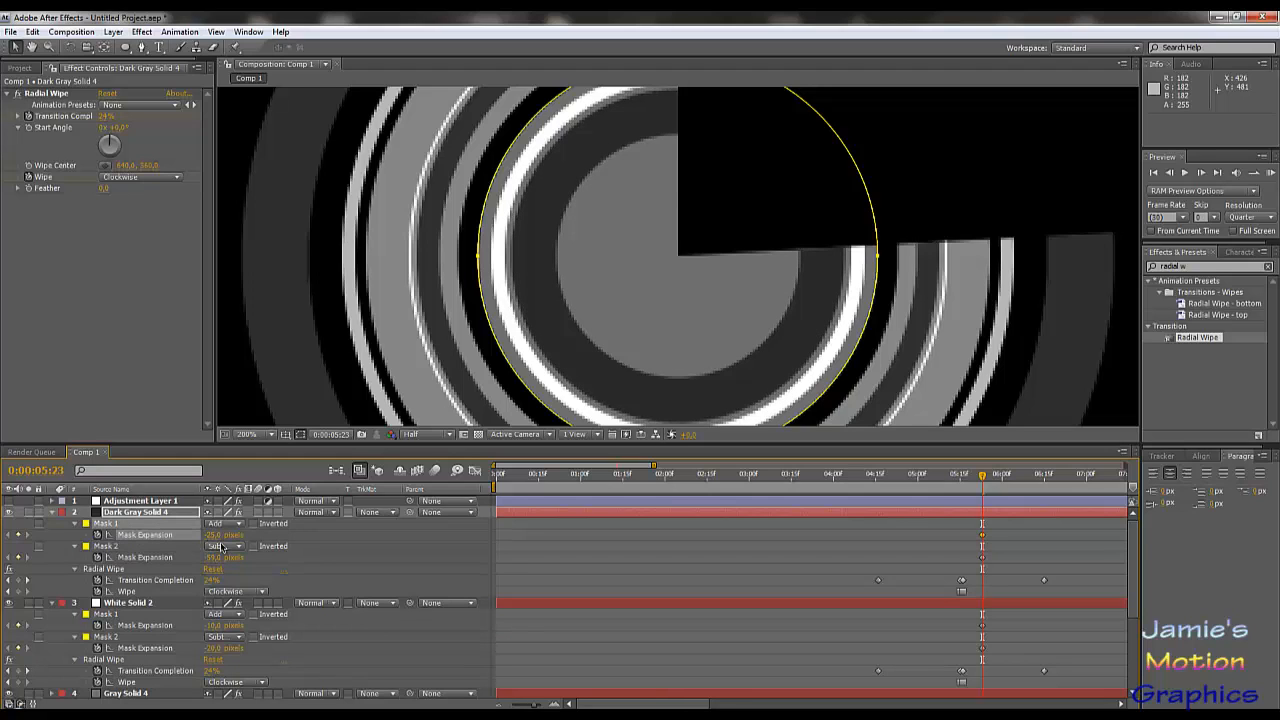
{"action": "scroll", "coordinate": [523, 318], "scroll_direction": "down", "scroll_amount": 1}
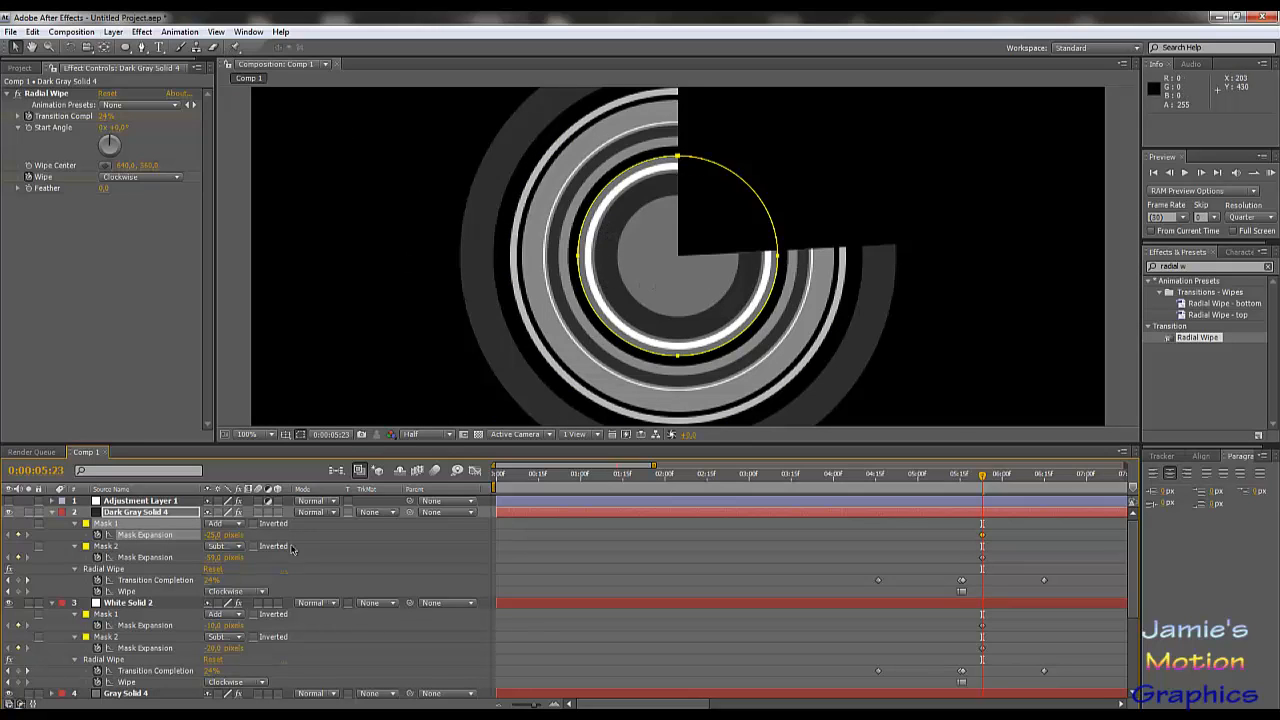
{"action": "mouse_move", "coordinate": [213, 541]}
{"action": "left_mouse_down"}
{"action": "mouse_move", "coordinate": [202, 561]}
{"action": "mouse_move", "coordinate": [219, 543]}
{"action": "left_mouse_up"}
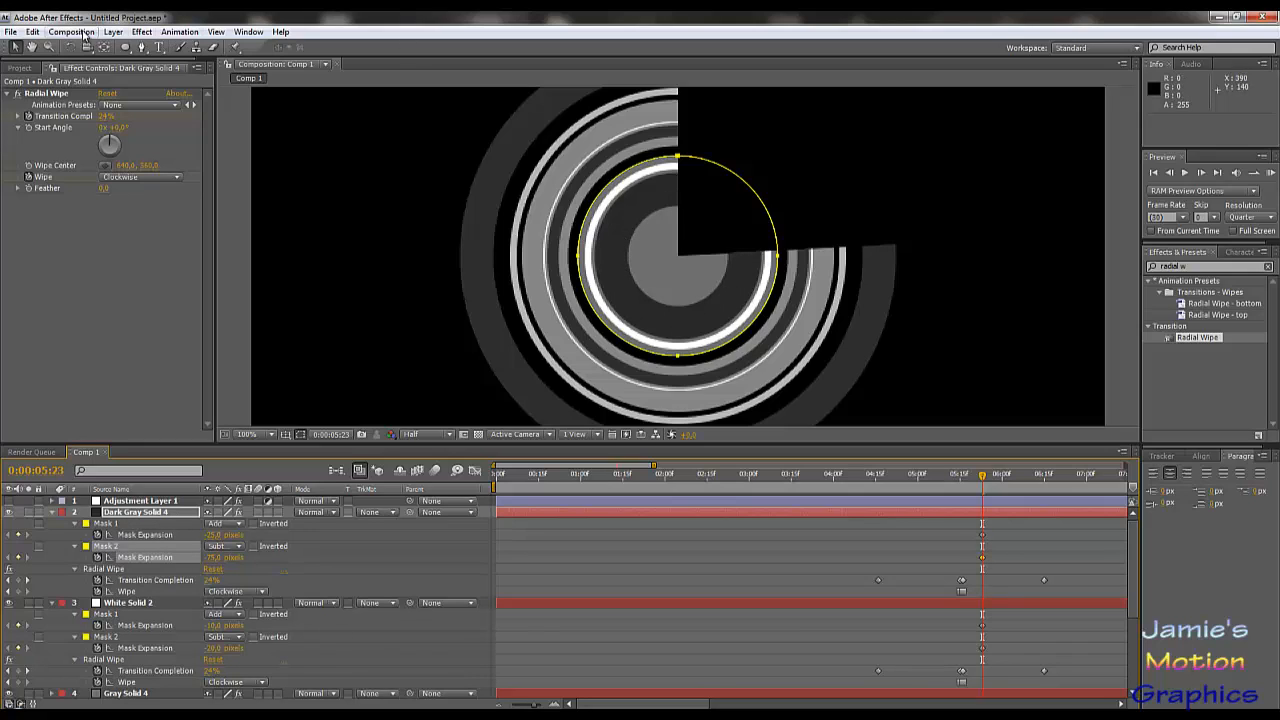
Duplicate Dark Gray Solid 4 at 0:00:05:23 and pick light gray B8B8B8 as the copy's solid color.
{"action": "left_click", "coordinate": [122, 513]}
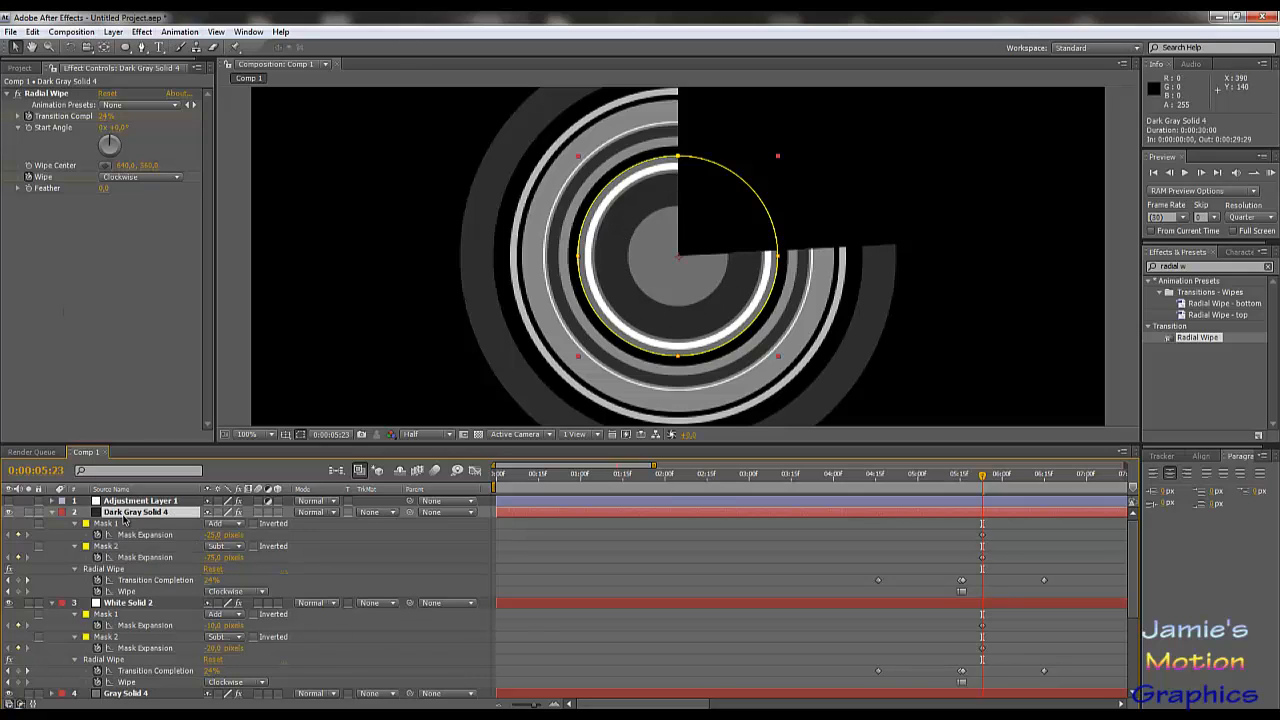
{"action": "key", "text": "ctrl+d"}
{"action": "left_click", "coordinate": [141, 32]}
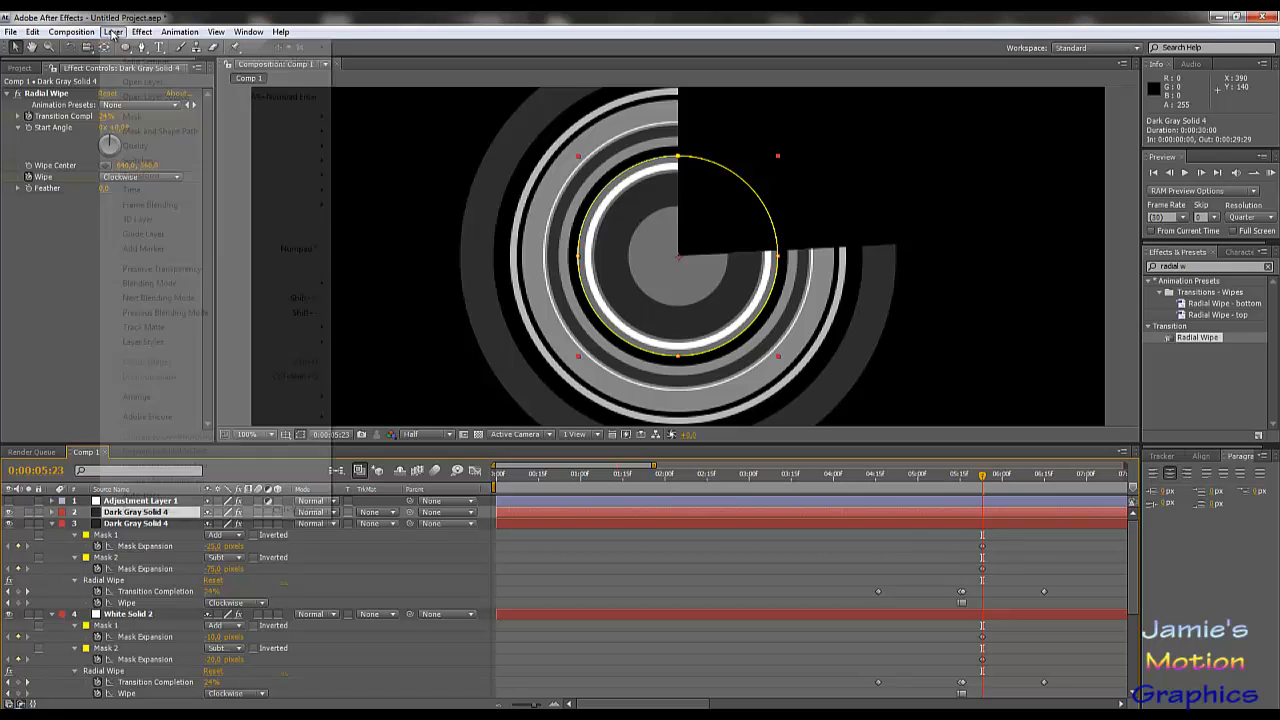
{"action": "left_click", "coordinate": [160, 62]}
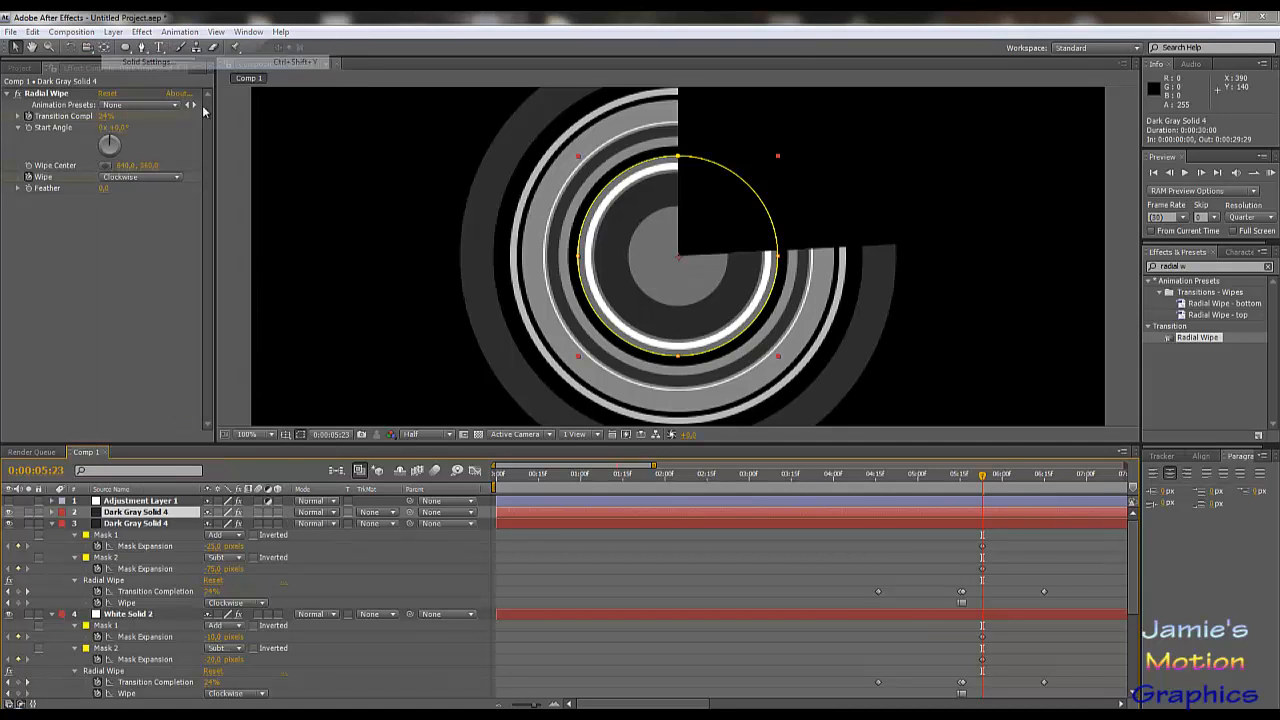
{"action": "left_click", "coordinate": [1131, 532]}
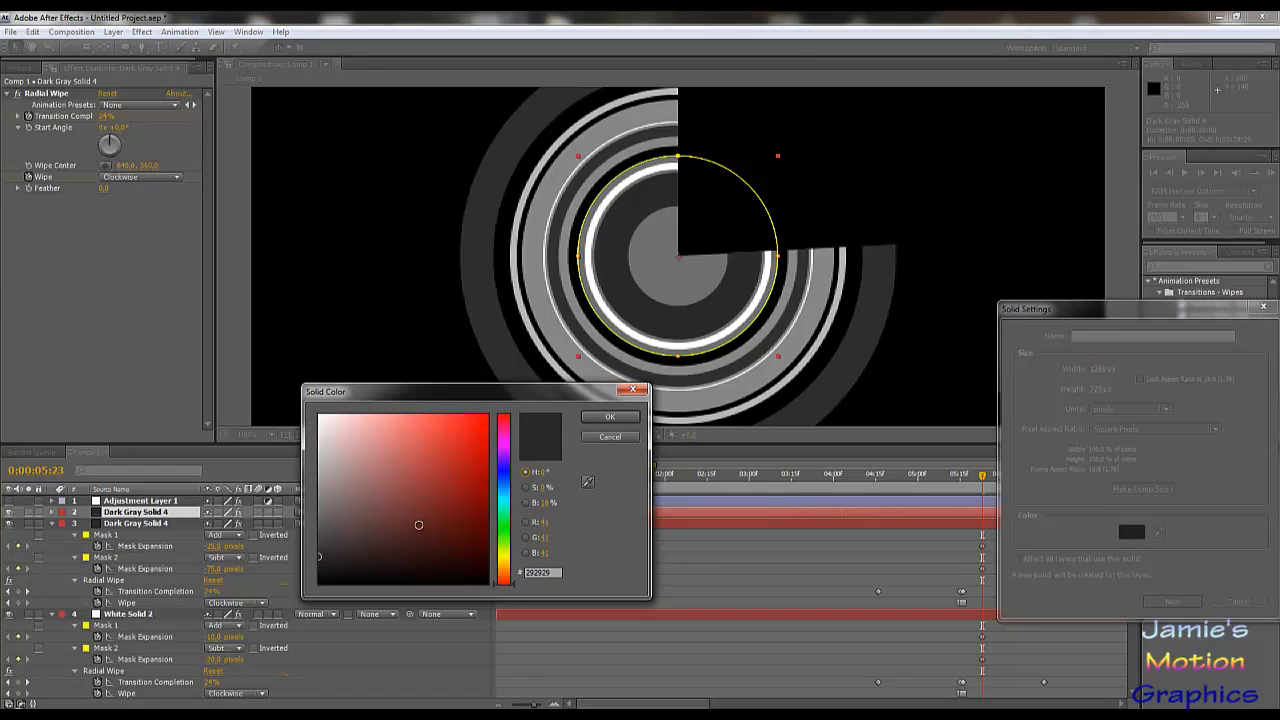
{"action": "left_click_drag", "start_coordinate": [336, 541], "coordinate": [244, 461]}
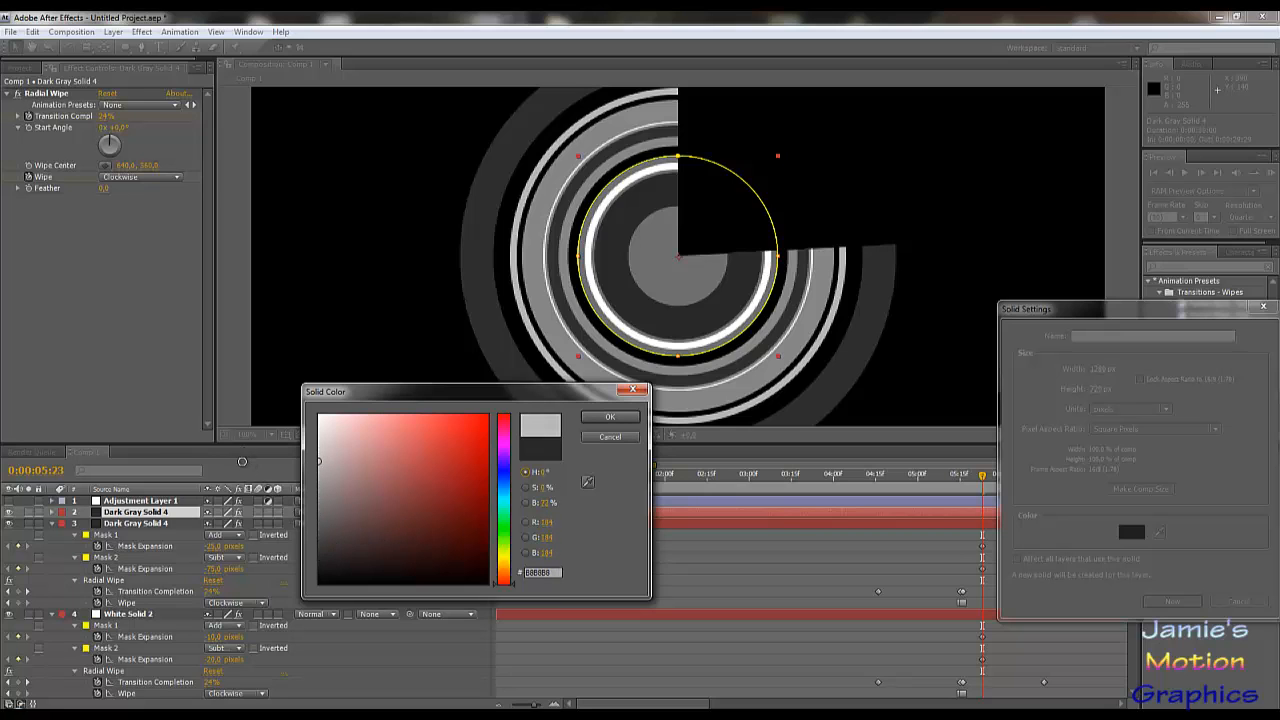
Recolour the upper Dark Gray Solid 4 copy to mid gray #979797, creating a new solid for that layer.
{"action": "left_click_drag", "start_coordinate": [336, 483], "coordinate": [276, 483]}
{"action": "left_click", "coordinate": [609, 417]}
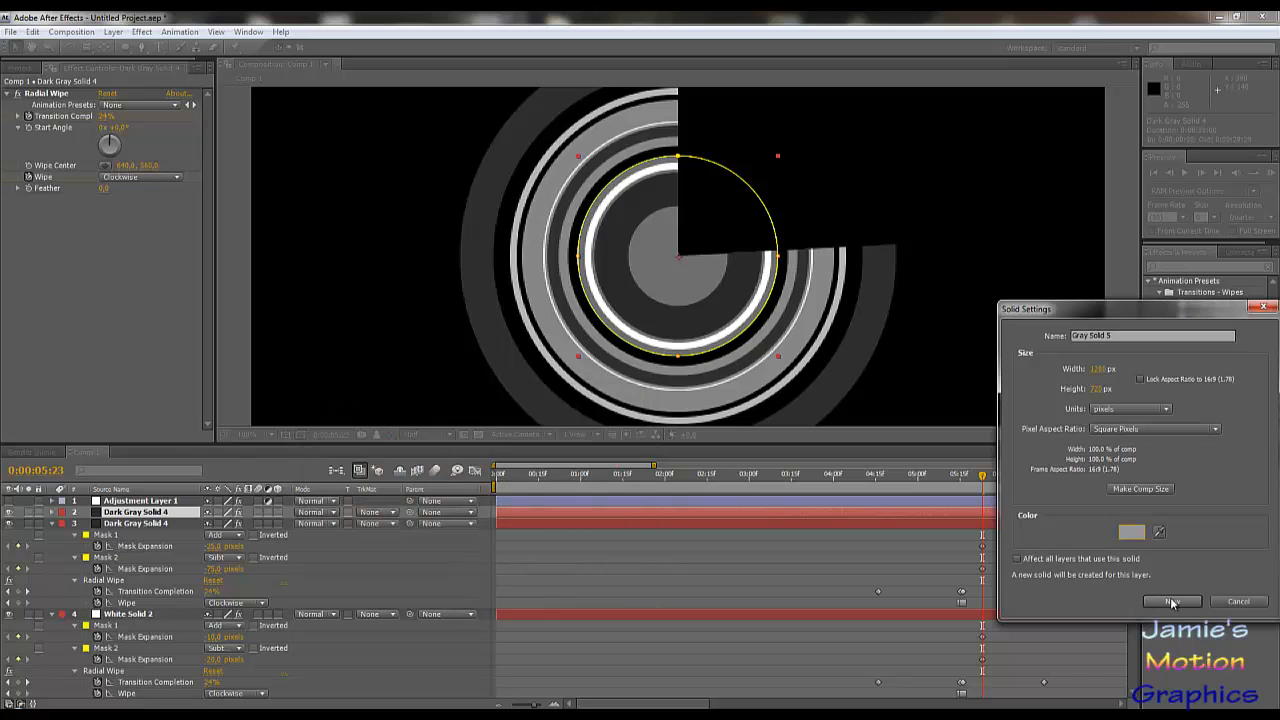
{"action": "left_click", "coordinate": [1172, 601]}
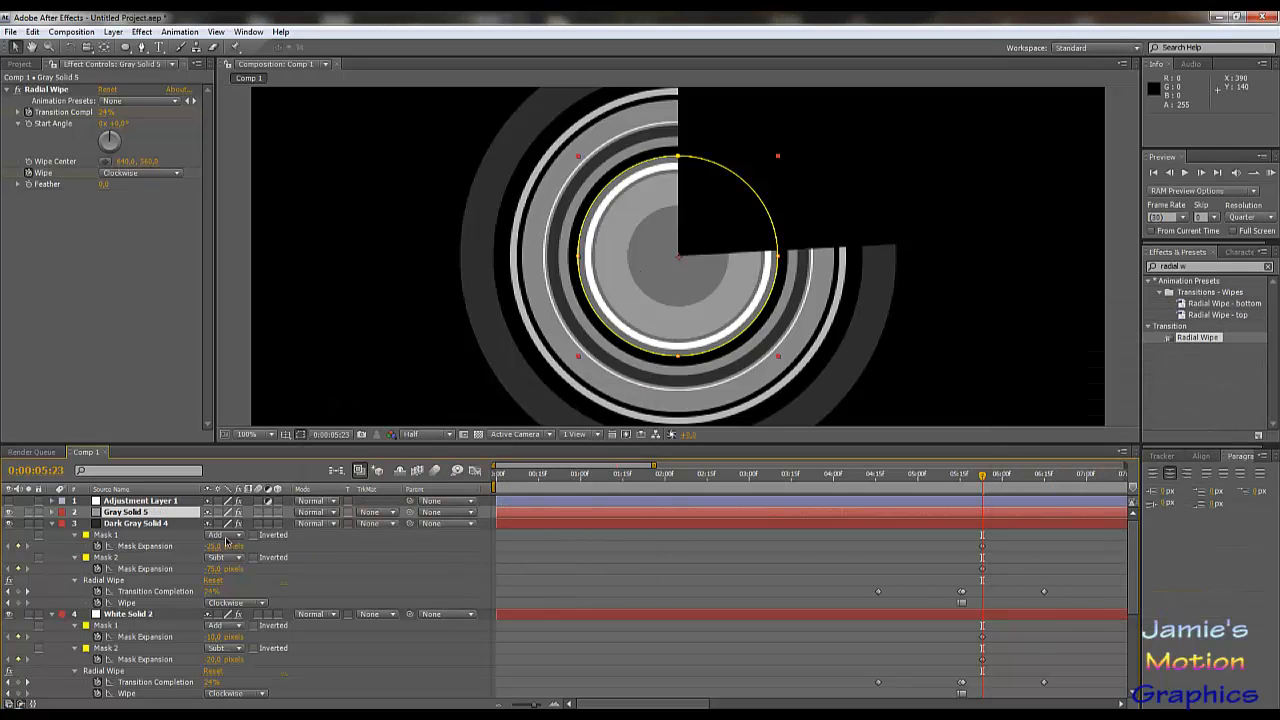
Set the mid-gray ring's mask expansions to -56 pixels for Mask 1 and -62 pixels for Mask 2.
{"action": "key", "text": "u"}
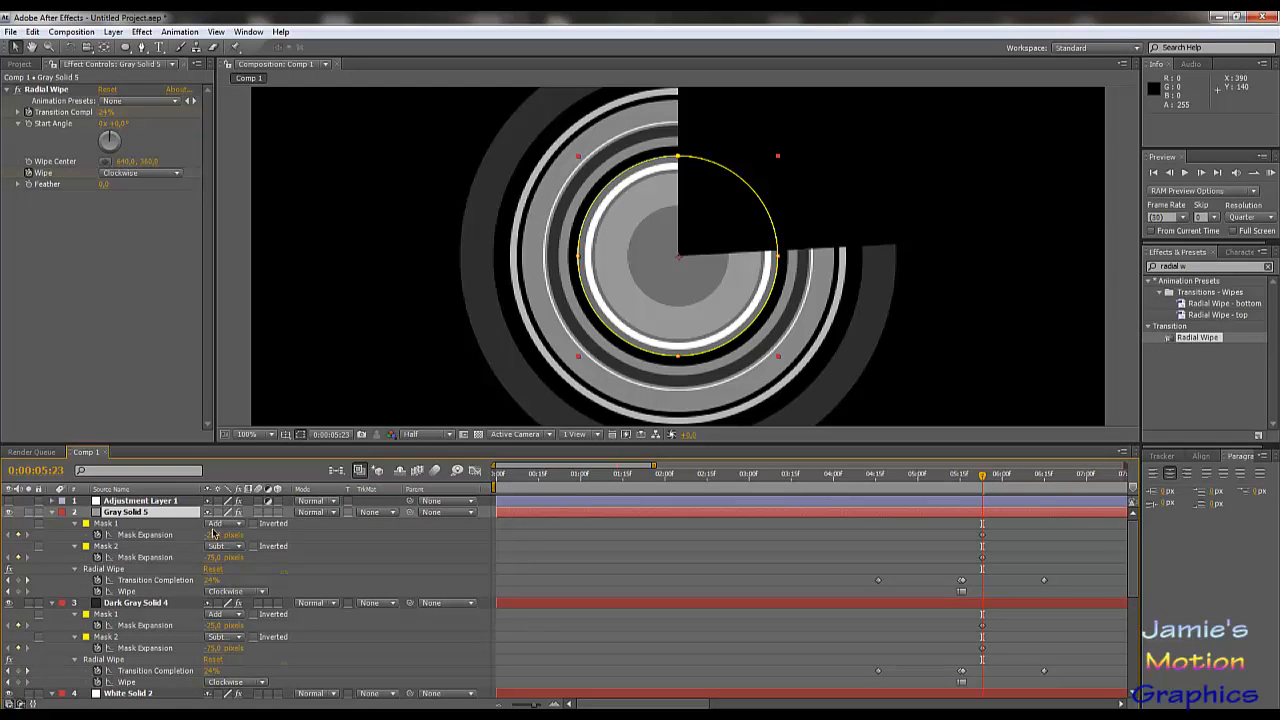
{"action": "left_click_drag", "start_coordinate": [213, 562], "coordinate": [208, 535]}
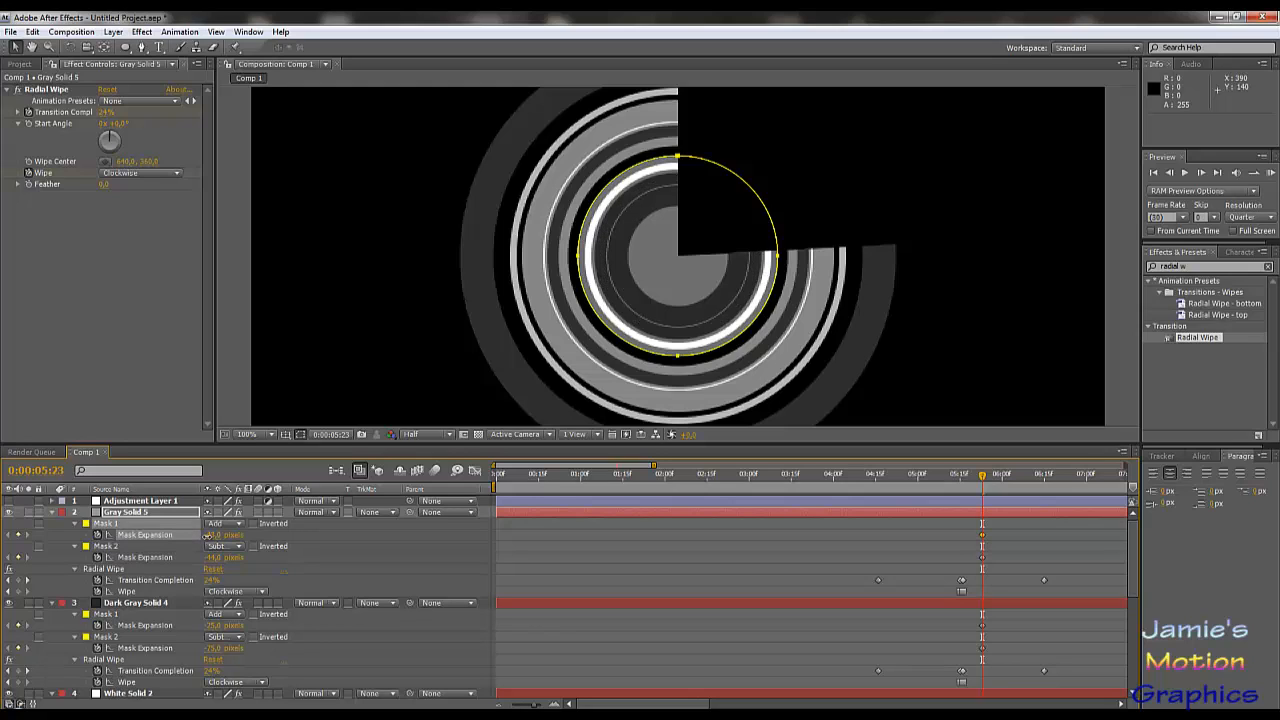
{"action": "mouse_move", "coordinate": [210, 557]}
{"action": "left_mouse_down"}
{"action": "mouse_move", "coordinate": [199, 557]}
{"action": "mouse_move", "coordinate": [206, 535]}
{"action": "left_mouse_up"}
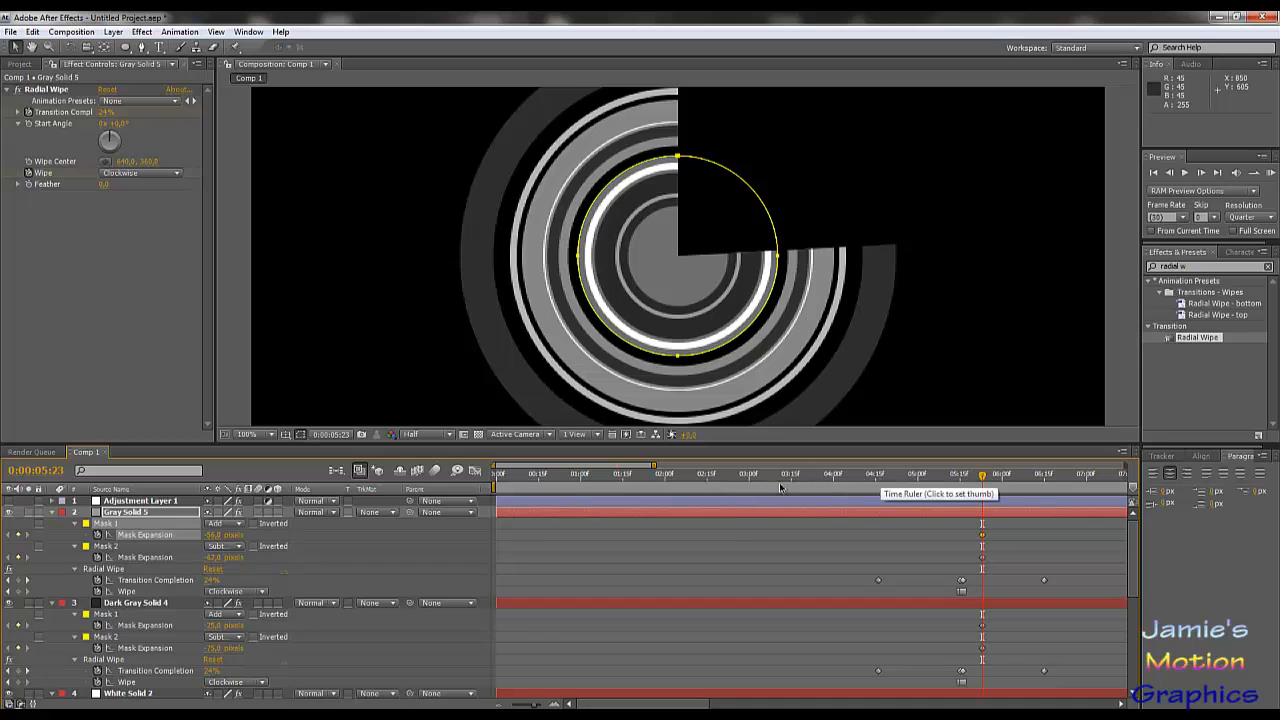
Collapse the properties of the three expanded solid layers and duplicate the Gray Solid 5 layer.
{"action": "left_click", "coordinate": [52, 513]}
{"action": "left_click", "coordinate": [52, 524]}
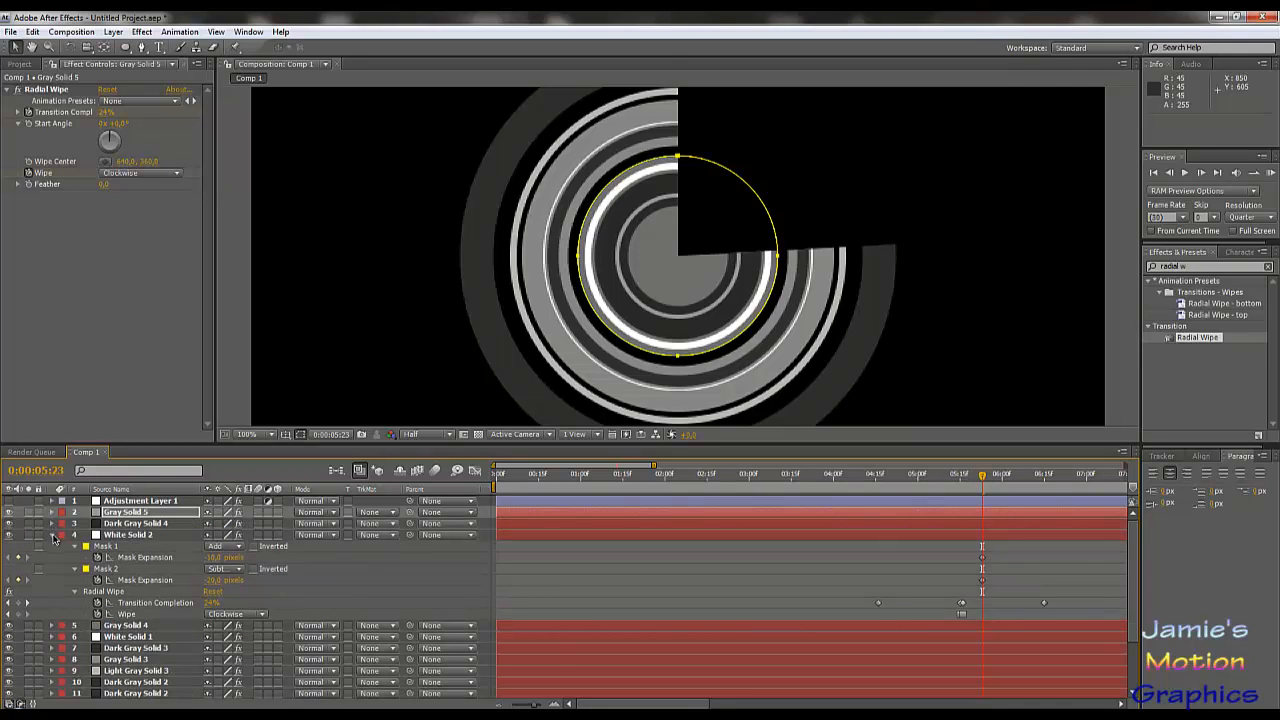
{"action": "left_click", "coordinate": [52, 535]}
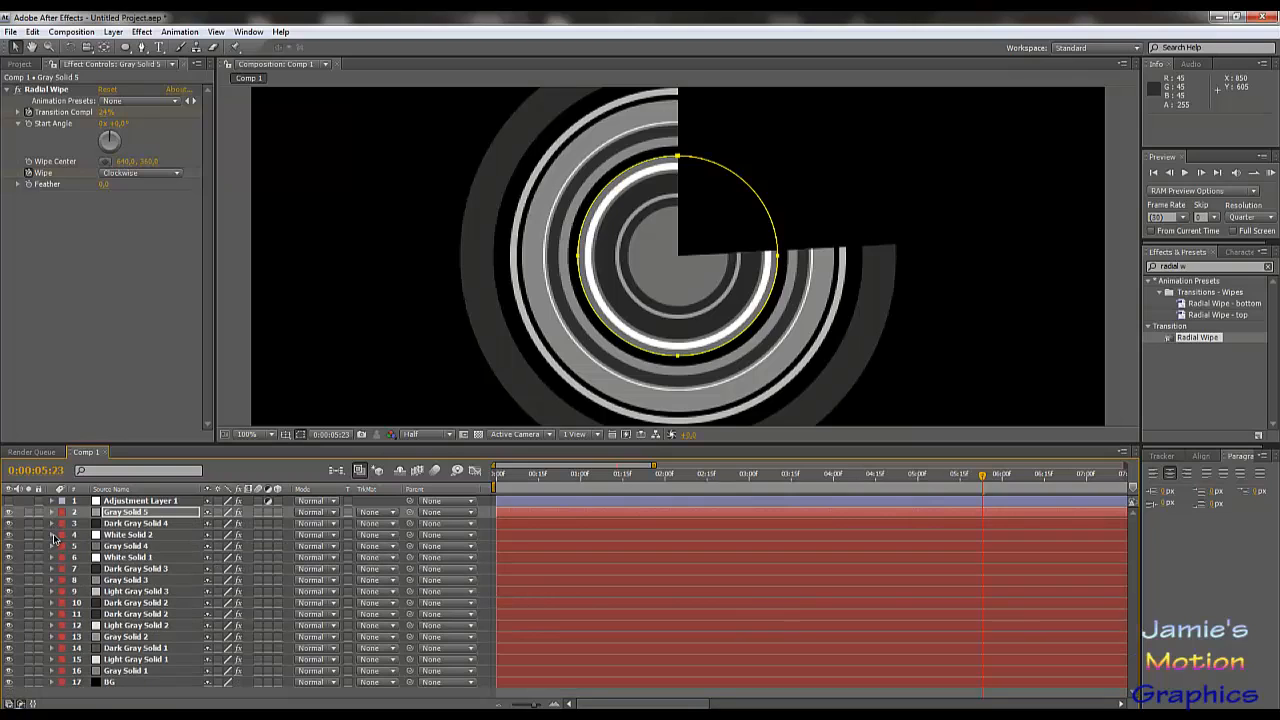
{"action": "left_click", "coordinate": [110, 514]}
{"action": "key", "text": "ctrl+d"}
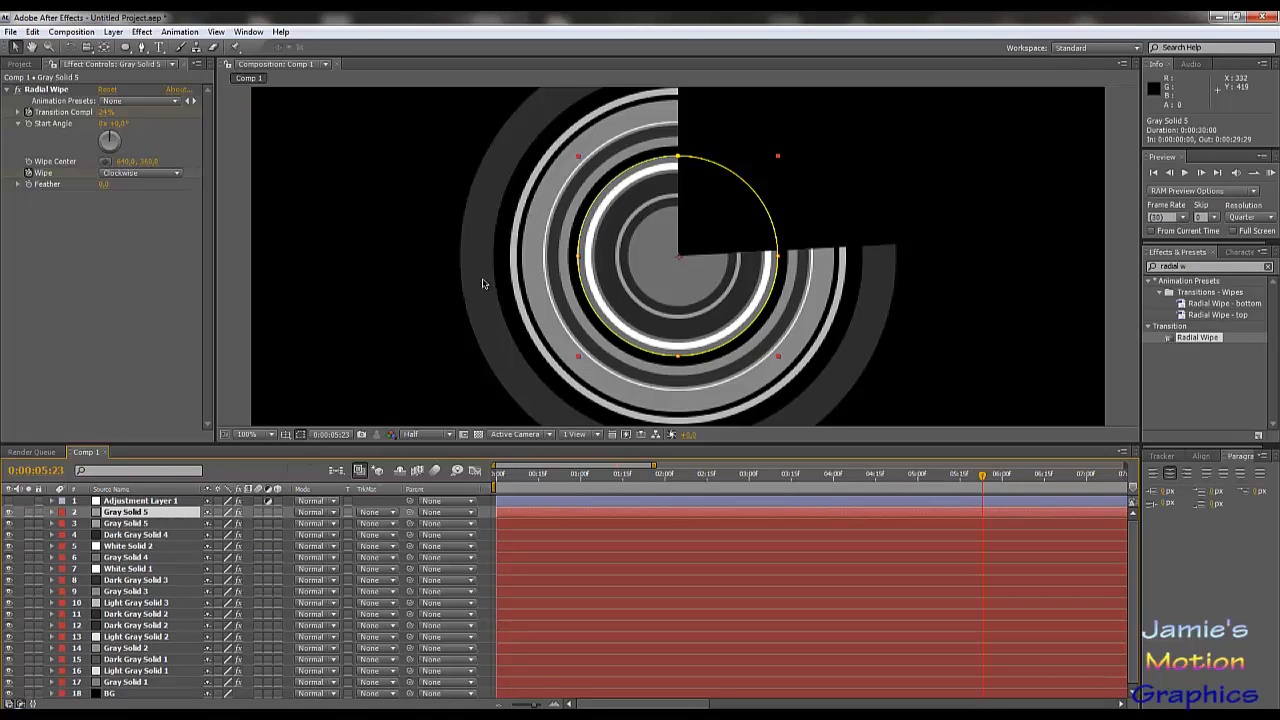
Recolour the upper Gray Solid 5 copy to light gray #D7D7D7 as a new solid.
{"action": "key", "text": "comma"}
{"action": "left_click_drag", "start_coordinate": [481, 290], "coordinate": [485, 311]}
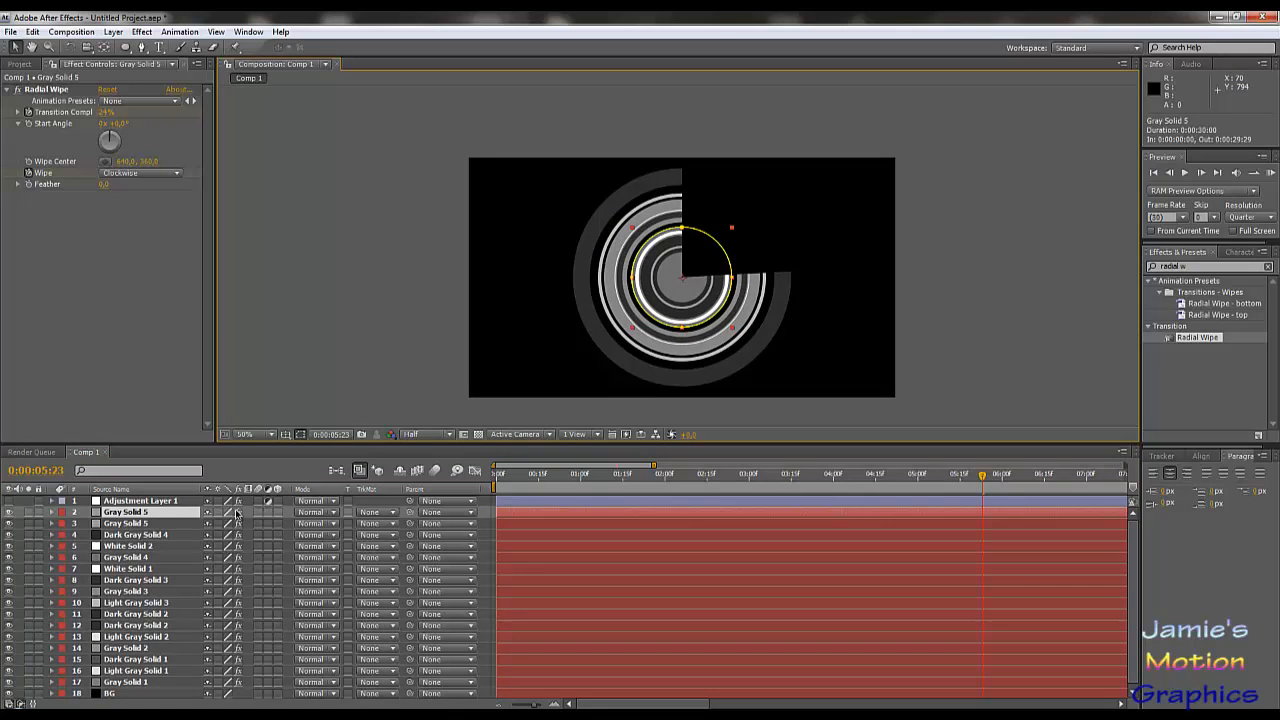
{"action": "key", "text": "u"}
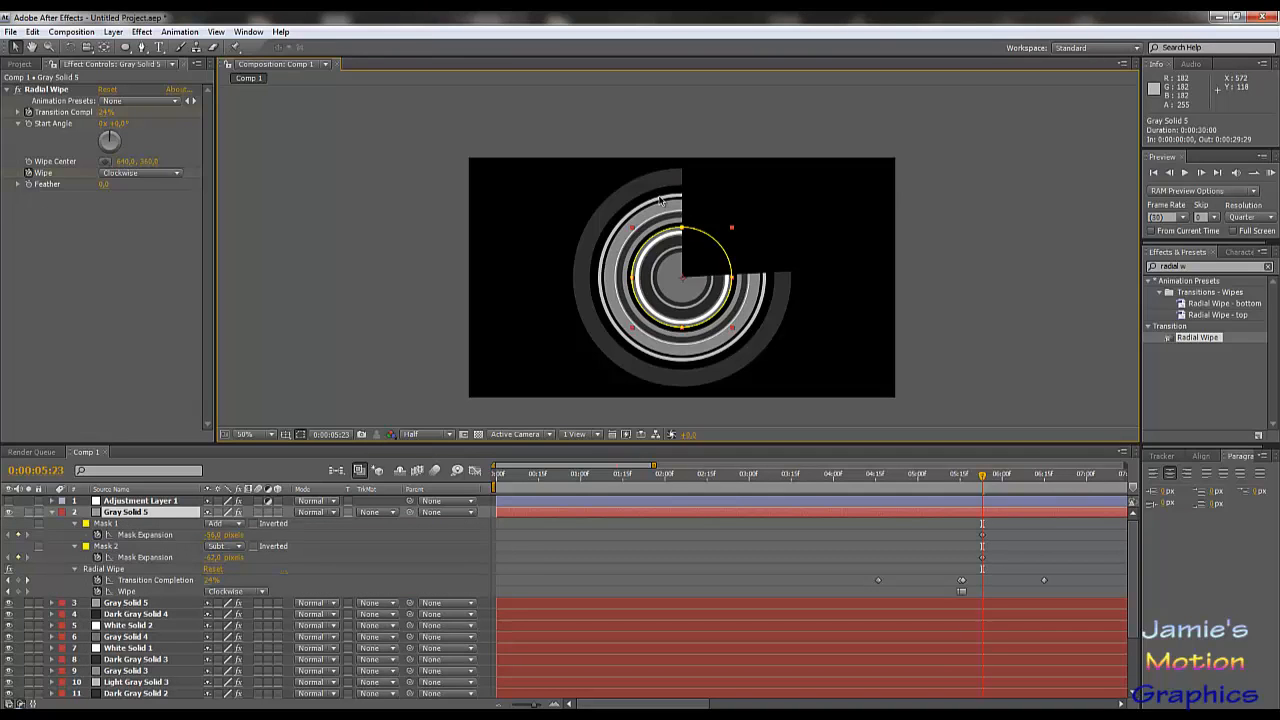
{"action": "left_click", "coordinate": [110, 32]}
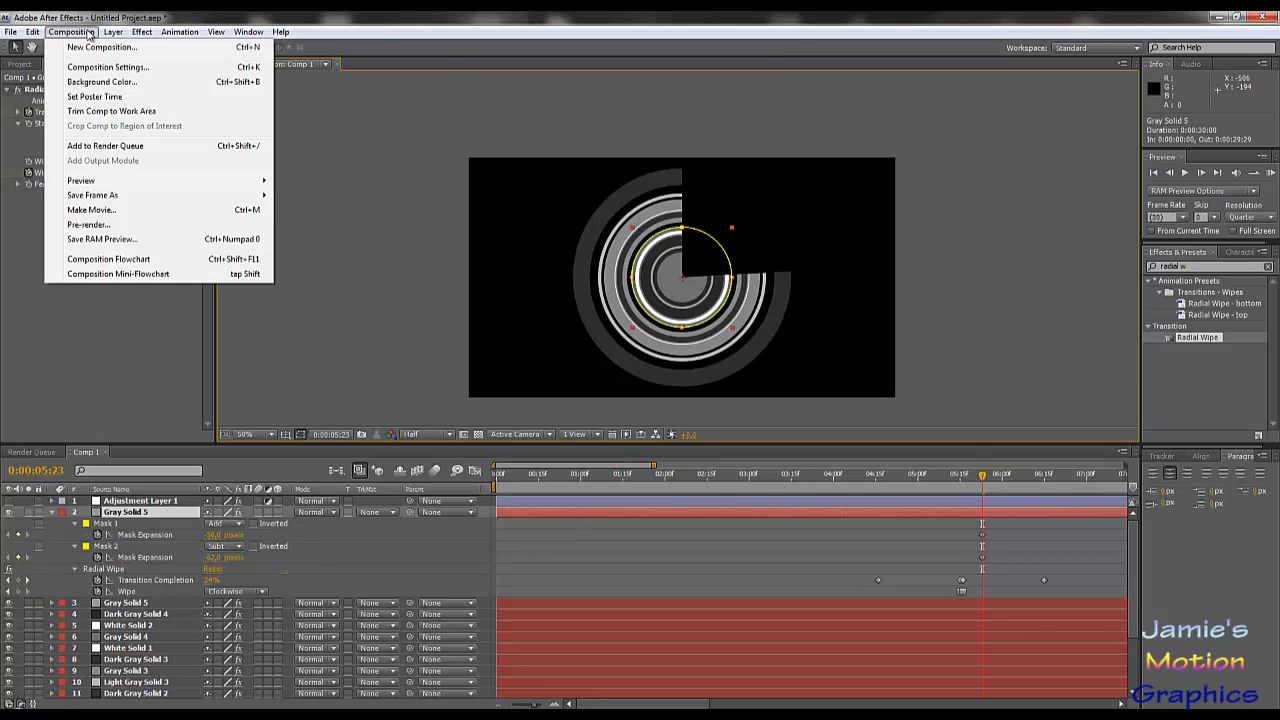
{"action": "left_click", "coordinate": [140, 62]}
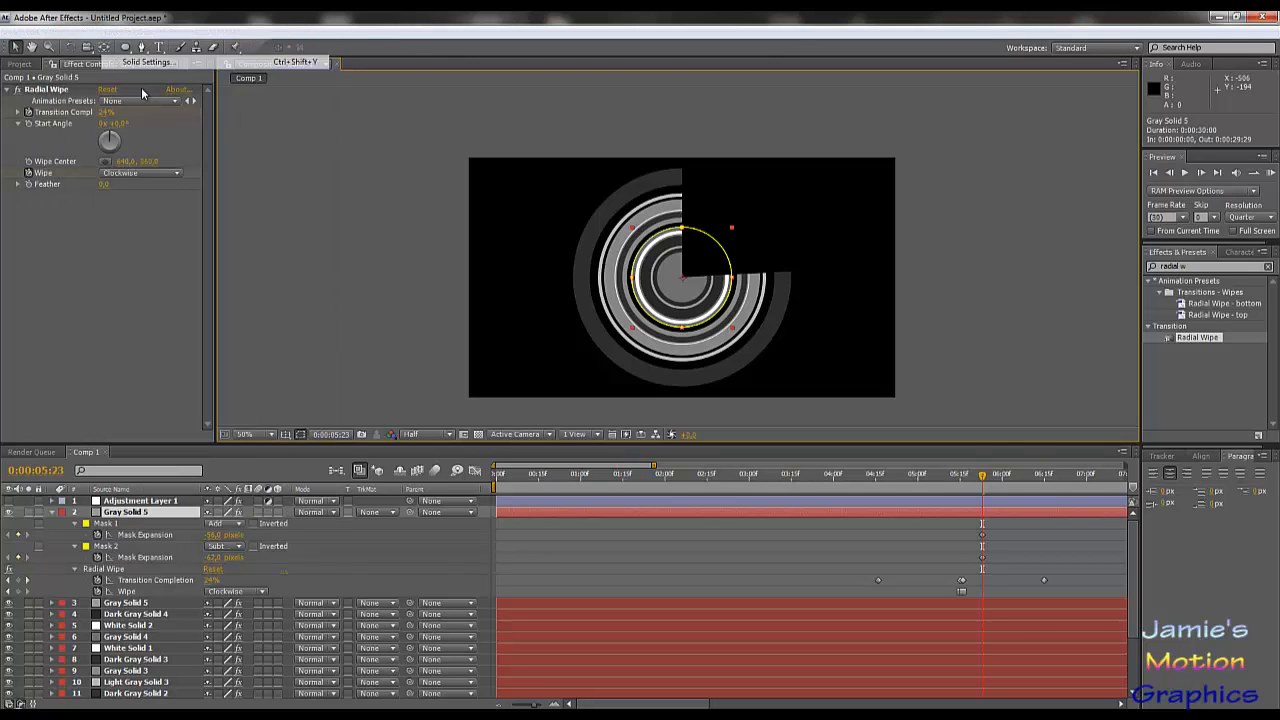
{"action": "left_click", "coordinate": [1132, 531]}
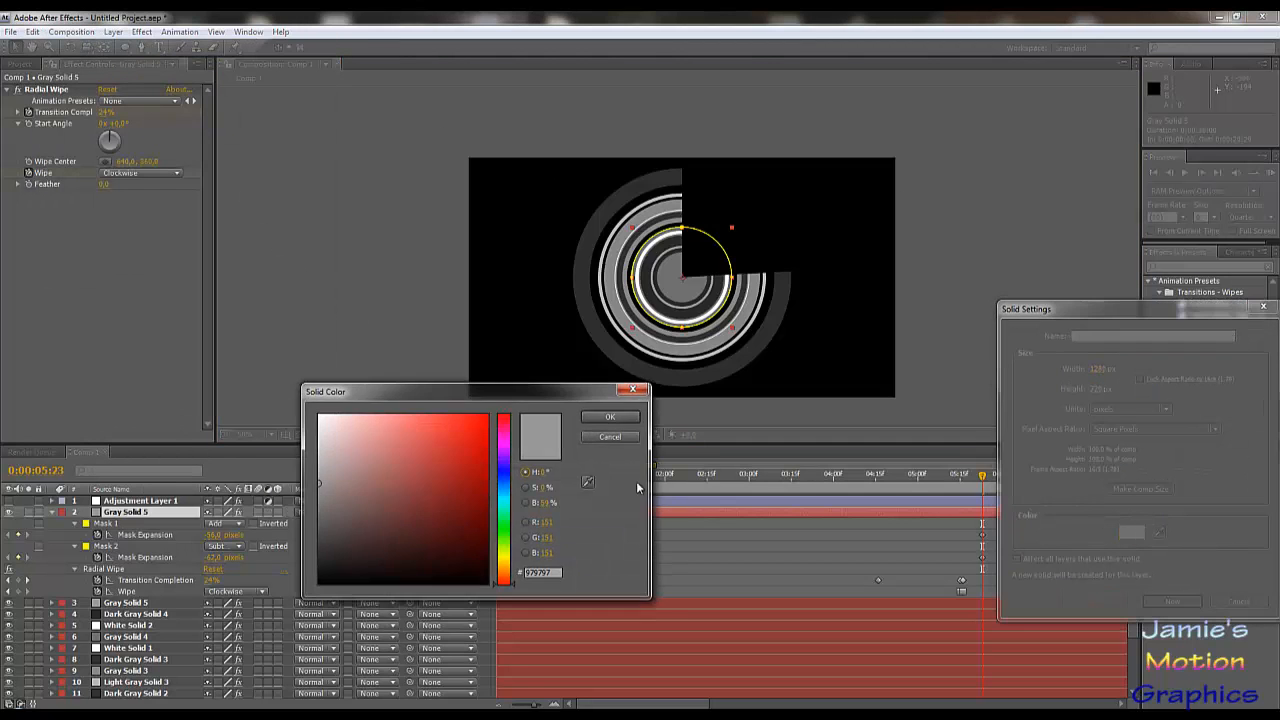
{"action": "left_click", "coordinate": [618, 421]}
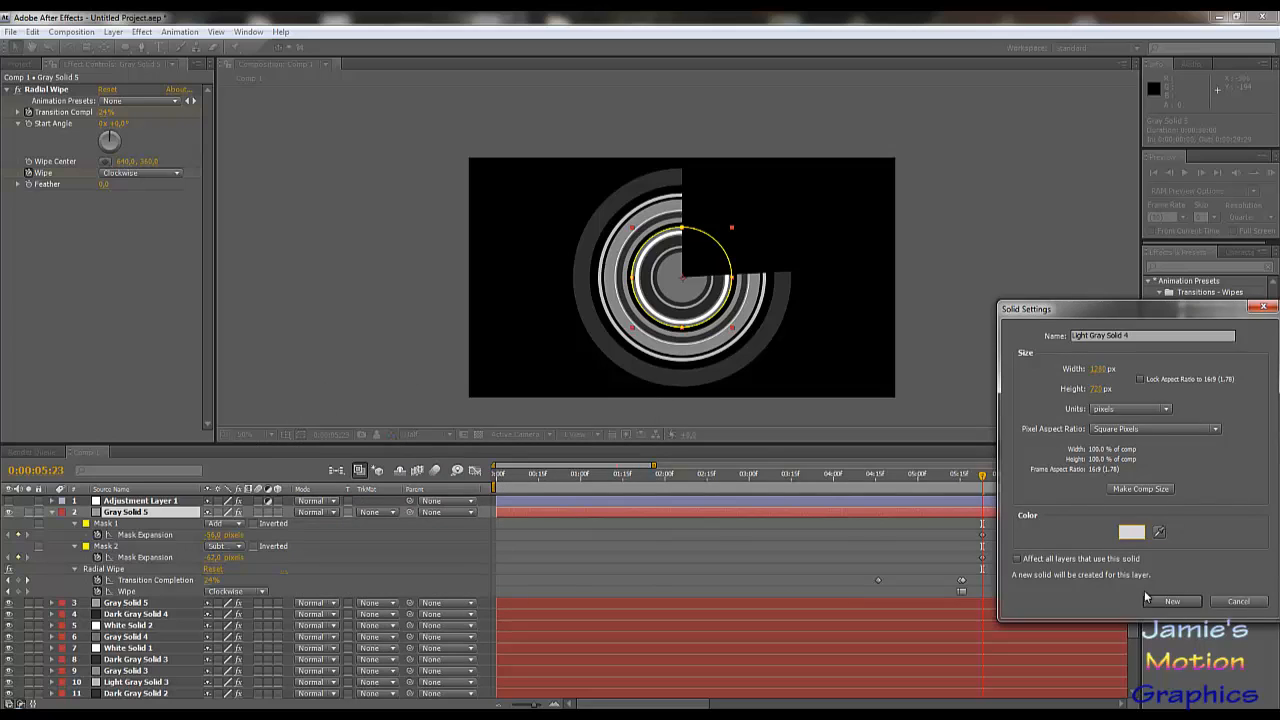
{"action": "left_click", "coordinate": [1148, 599]}
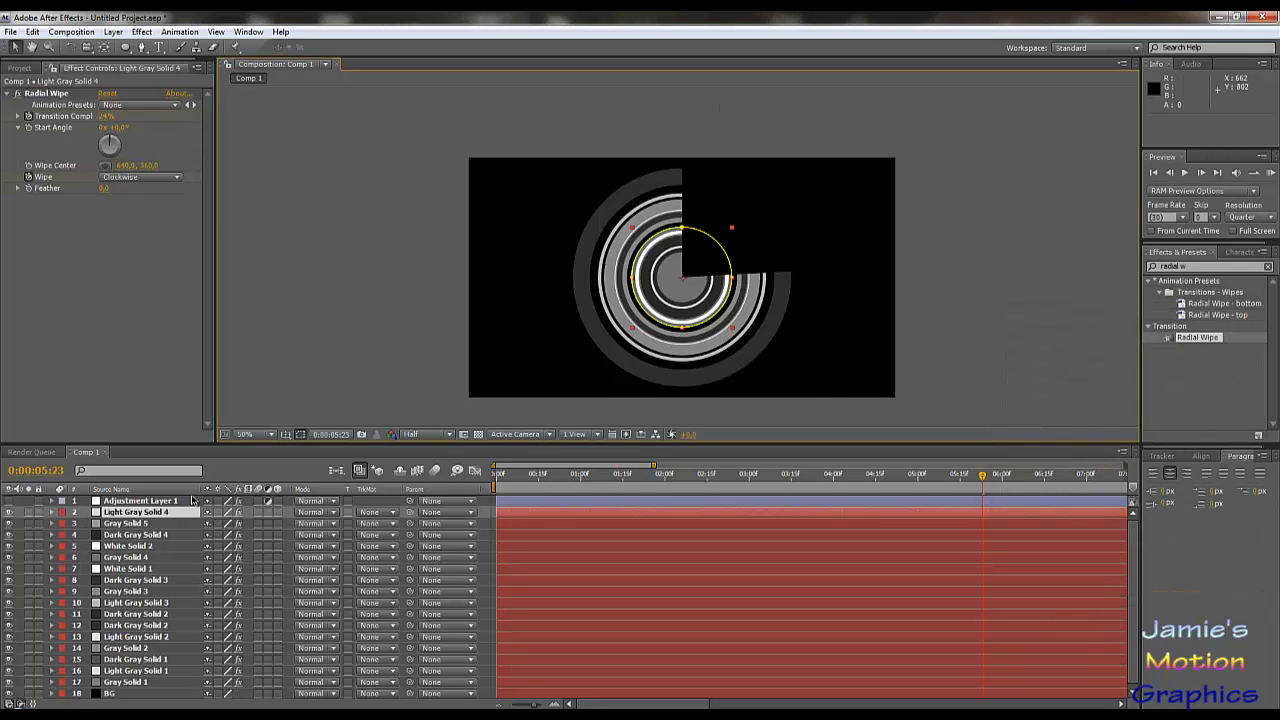
Set the light-gray ring's mask expansions to 150 pixels for Mask 1 and 137 pixels for Mask 2.
{"action": "key", "text": "u"}
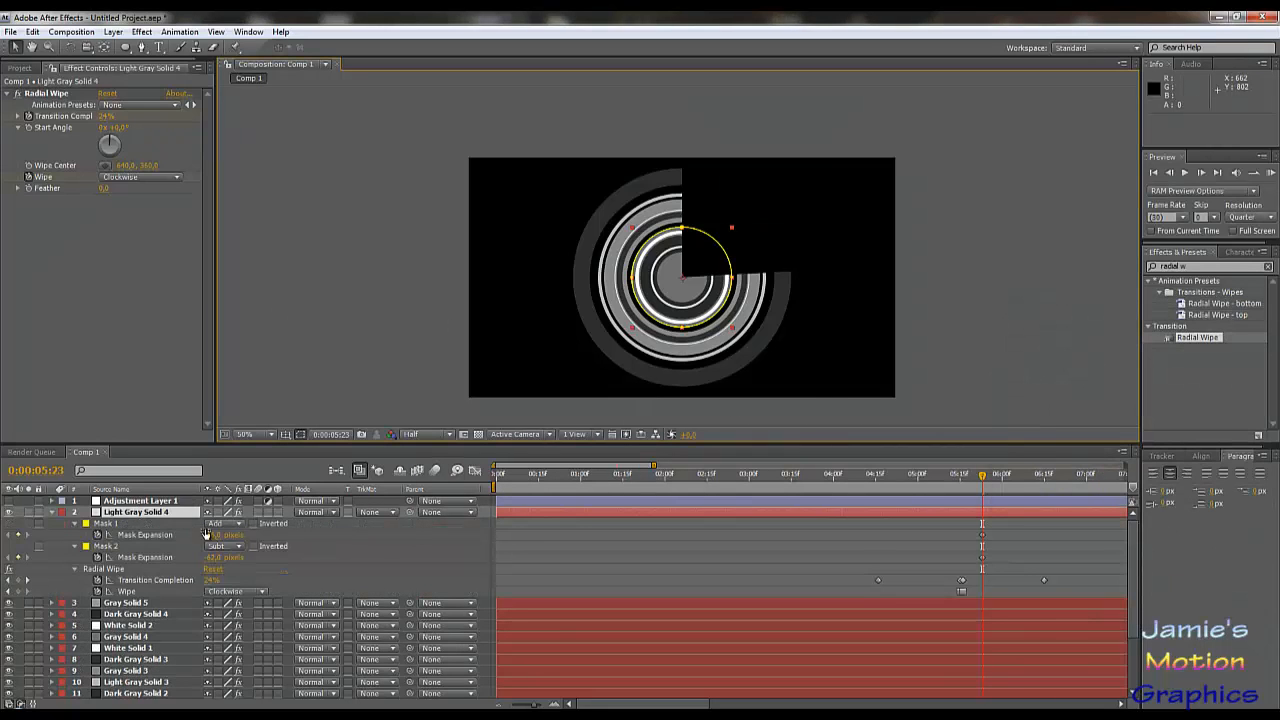
{"action": "left_click_drag", "start_coordinate": [214, 535], "coordinate": [336, 537]}
{"action": "left_click_drag", "start_coordinate": [337, 536], "coordinate": [360, 545]}
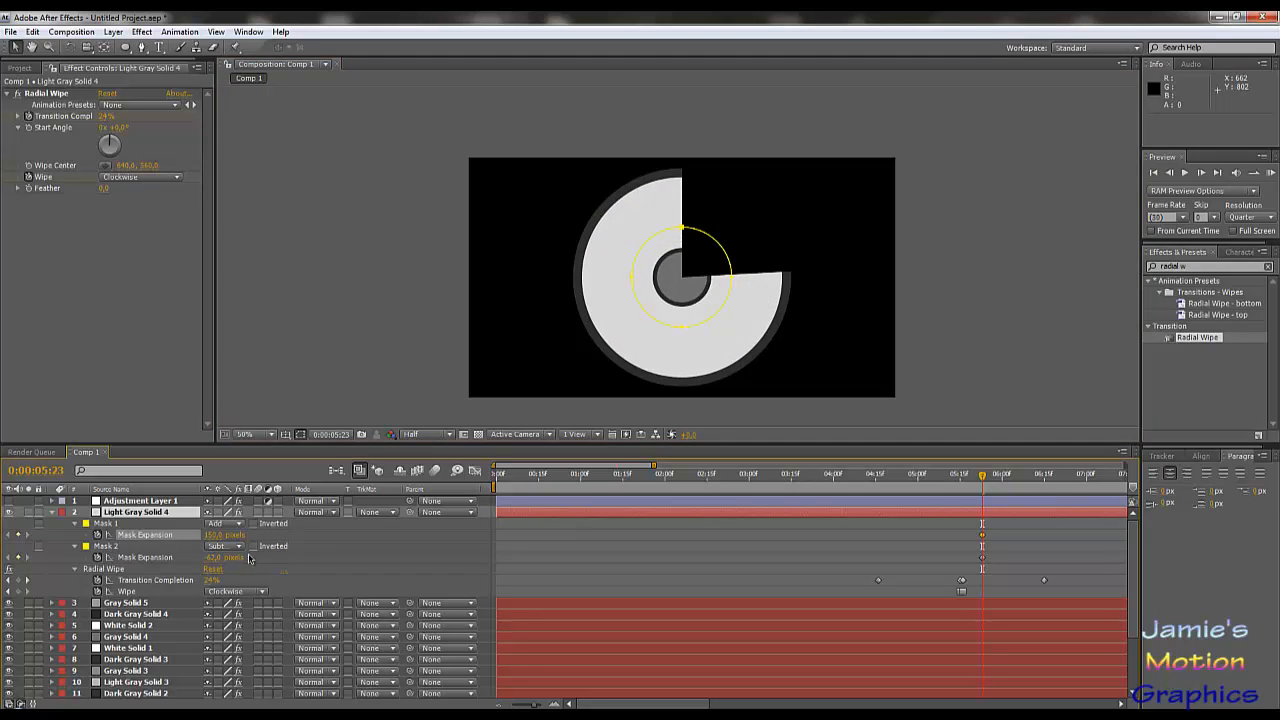
{"action": "left_click_drag", "start_coordinate": [210, 557], "coordinate": [344, 559]}
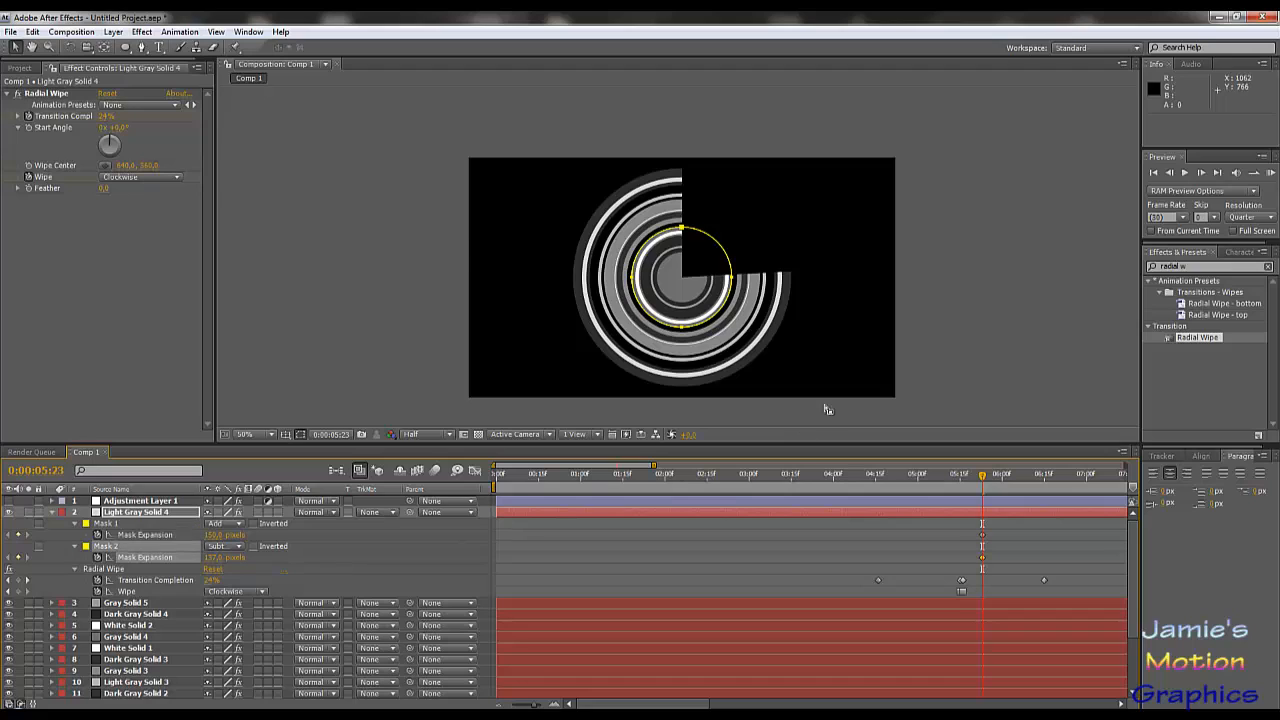
{"action": "key", "text": "period"}
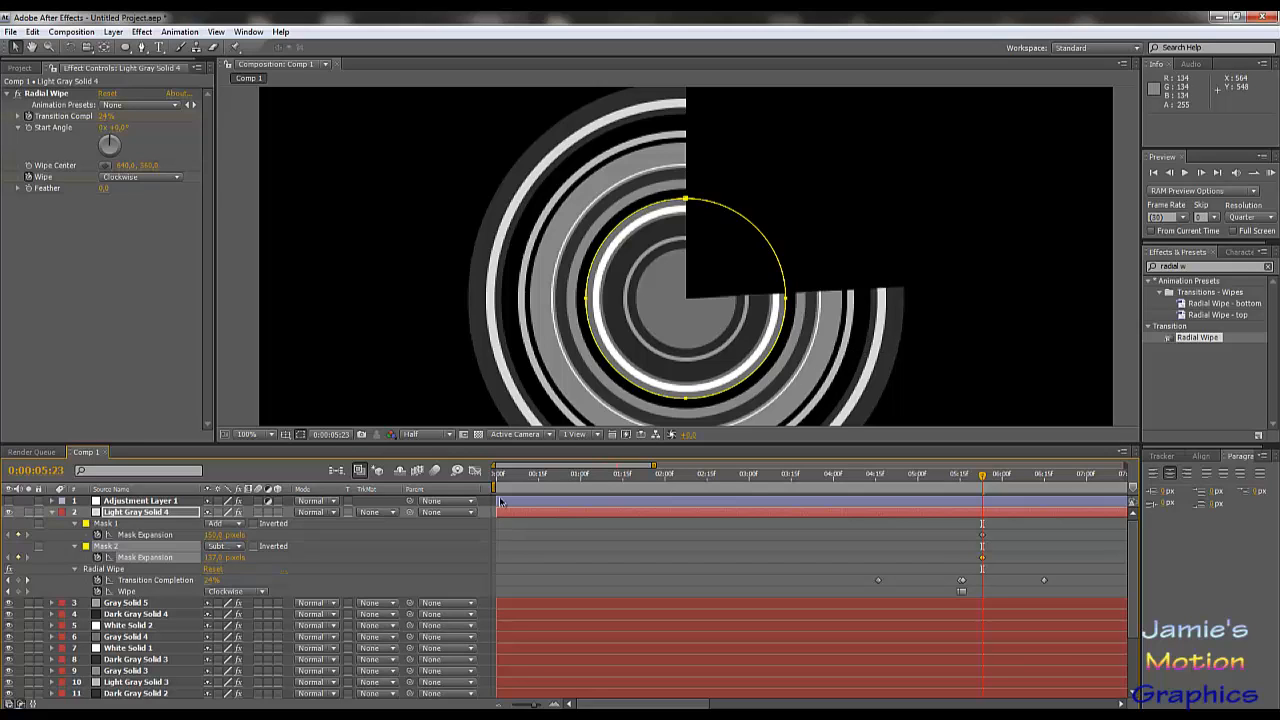
Duplicate the Light Gray Solid 4 layer and show the keyframed properties of the copy.
{"action": "left_click", "coordinate": [123, 513]}
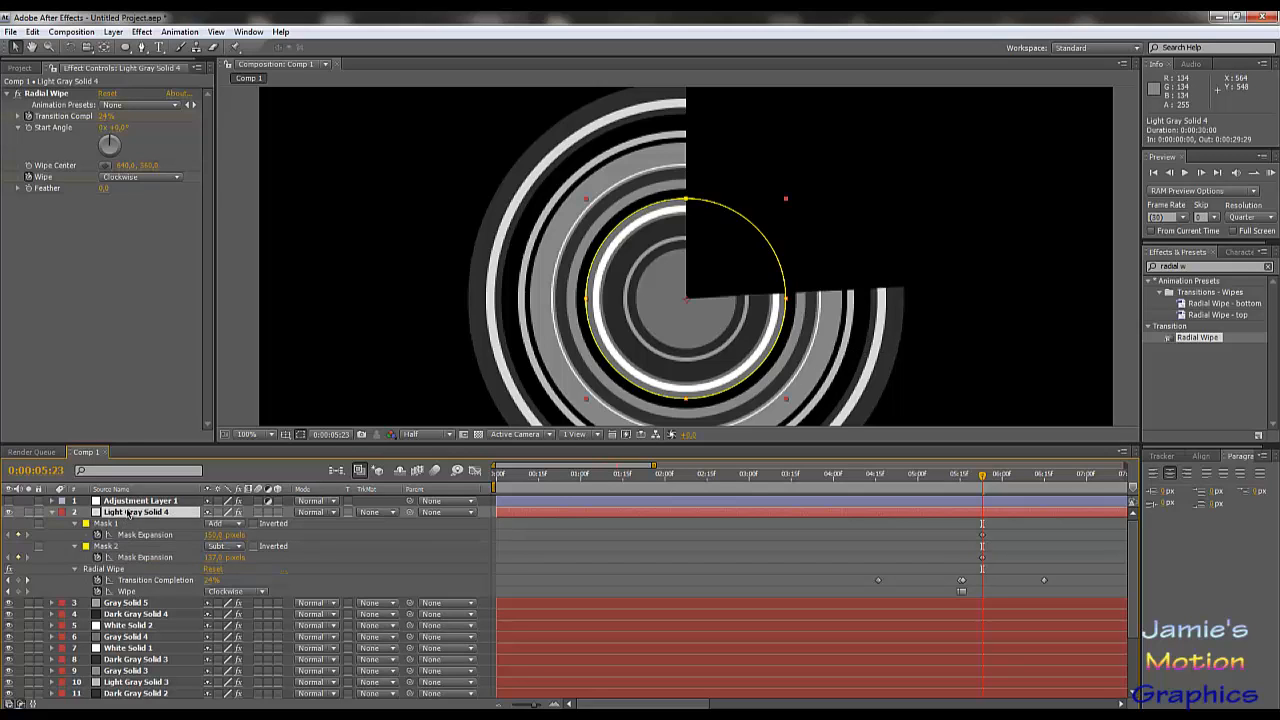
{"action": "key", "text": "ctrl+d"}
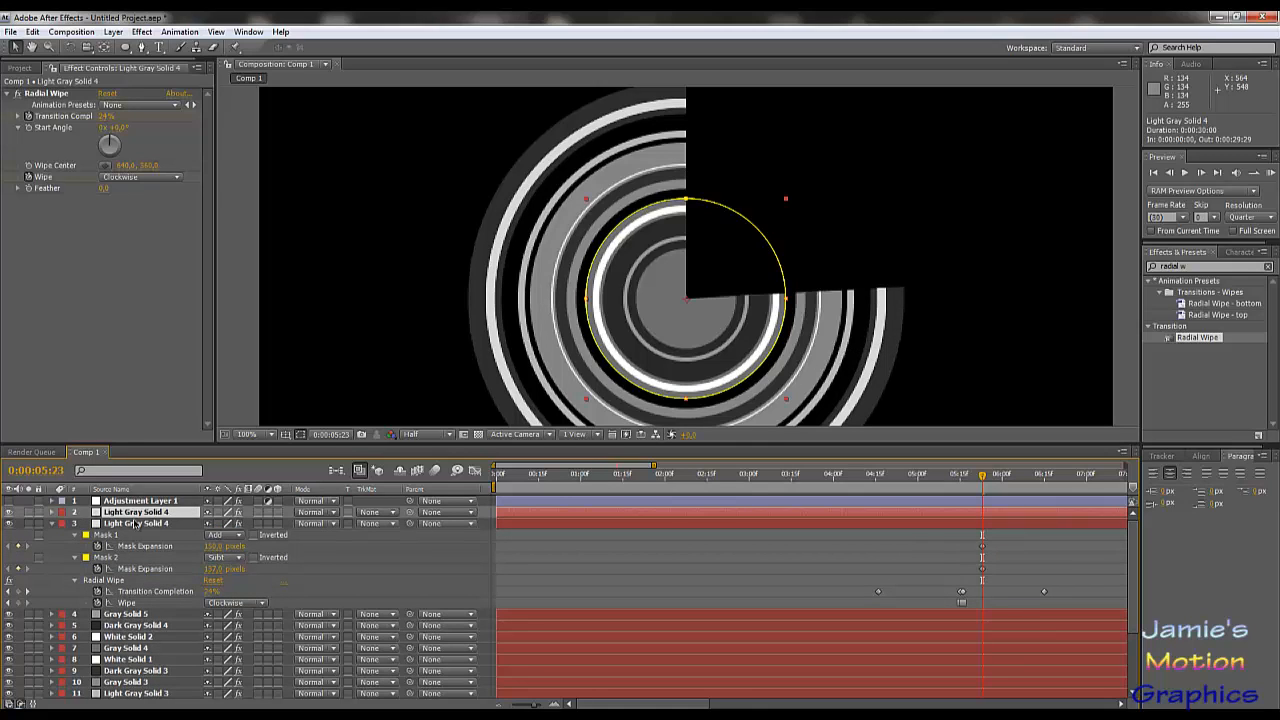
{"action": "key", "text": "m"}
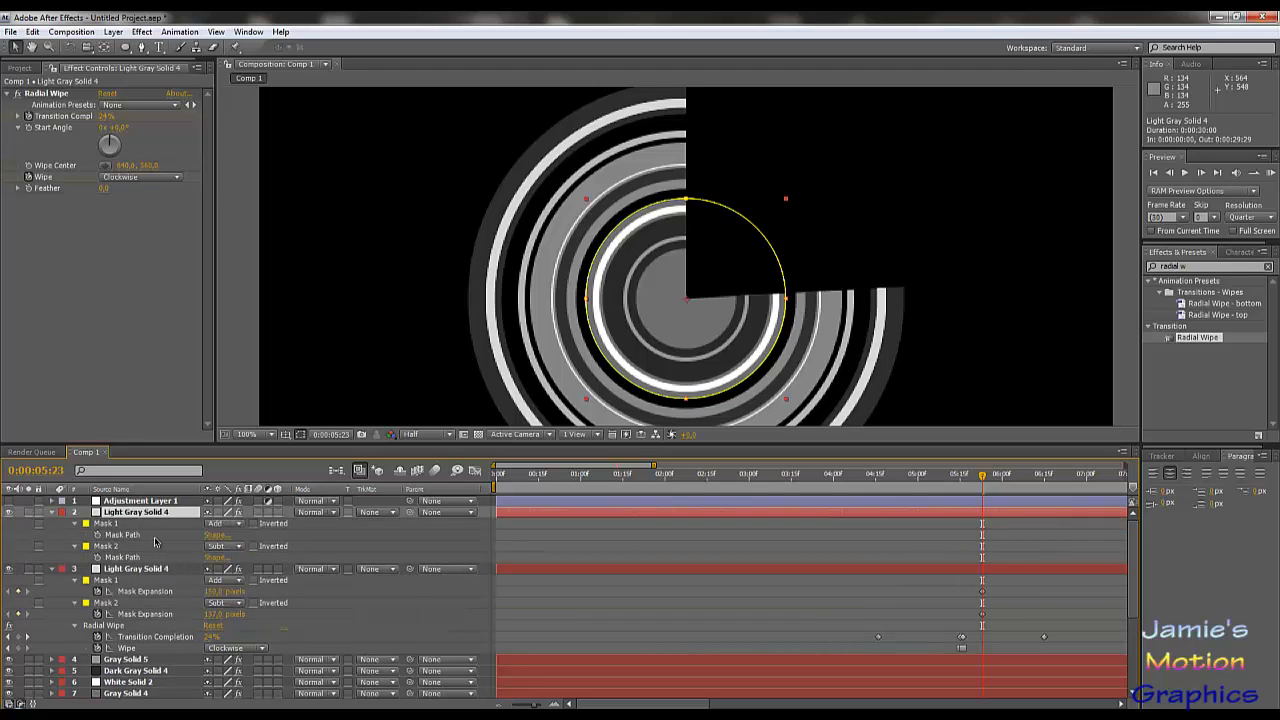
{"action": "left_click", "coordinate": [106, 524]}
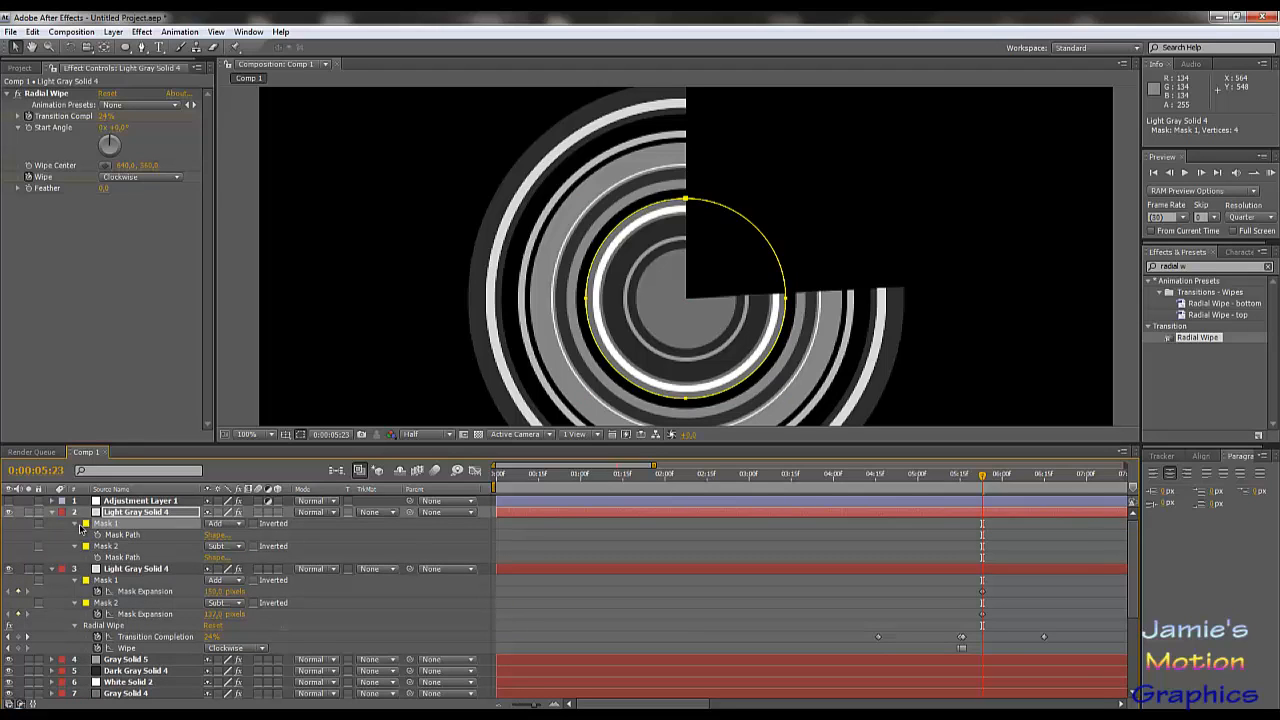
{"action": "left_click", "coordinate": [76, 525]}
{"action": "left_click", "coordinate": [75, 524]}
{"action": "left_click", "coordinate": [75, 524]}
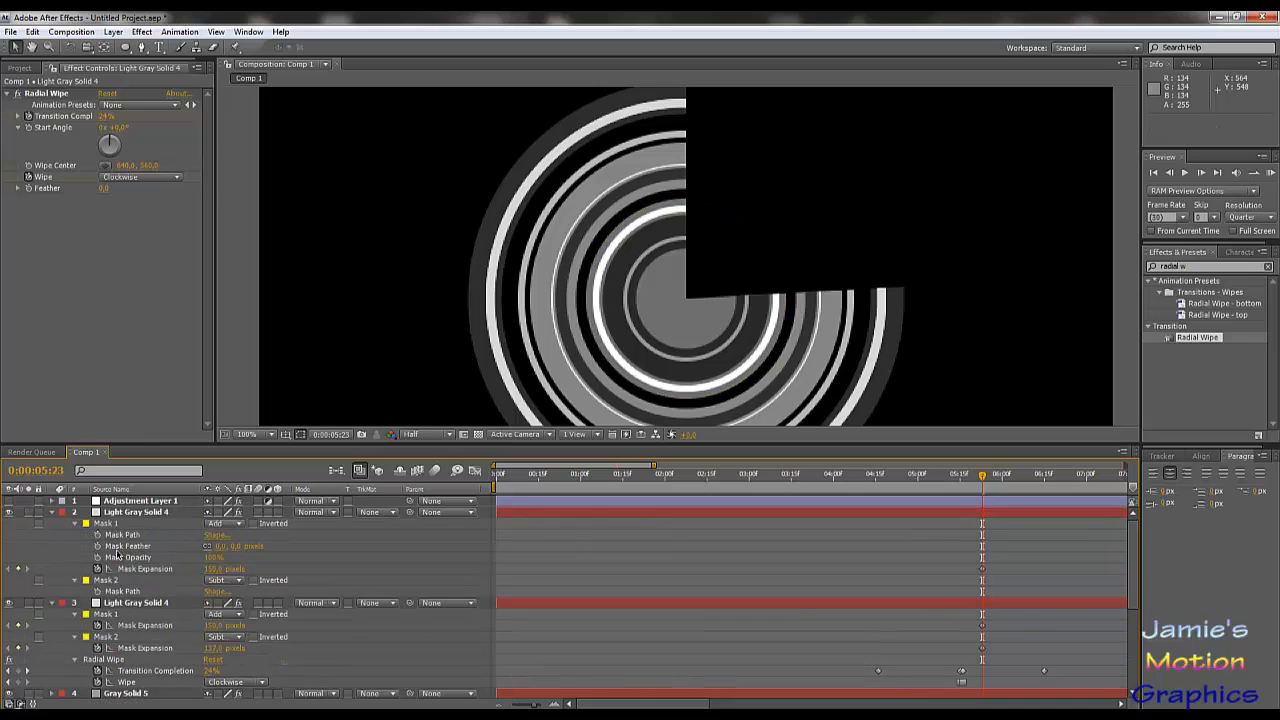
{"action": "left_click", "coordinate": [117, 515]}
{"action": "key", "text": "u"}
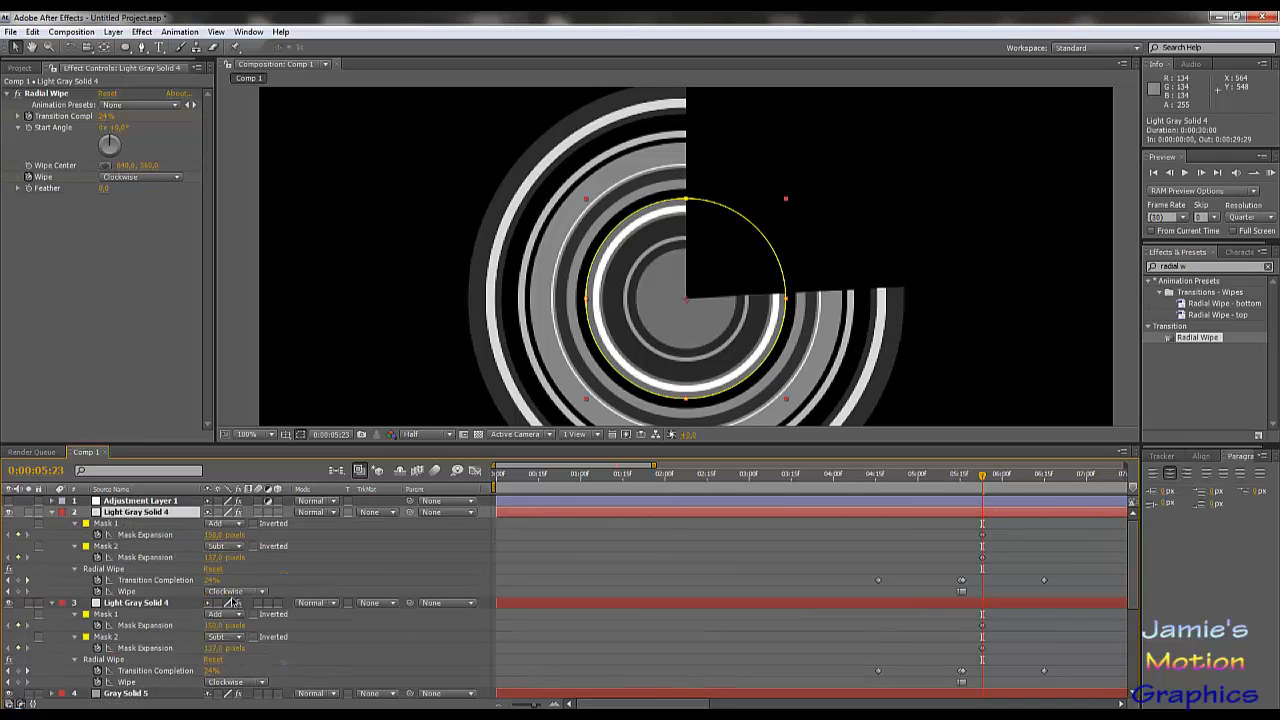
Set the upper Light Gray Solid 4 copy's mask expansions to 167 pixels for Mask 1 and 163.2 pixels for Mask 2.
{"action": "left_click_drag", "start_coordinate": [211, 561], "coordinate": [238, 563]}
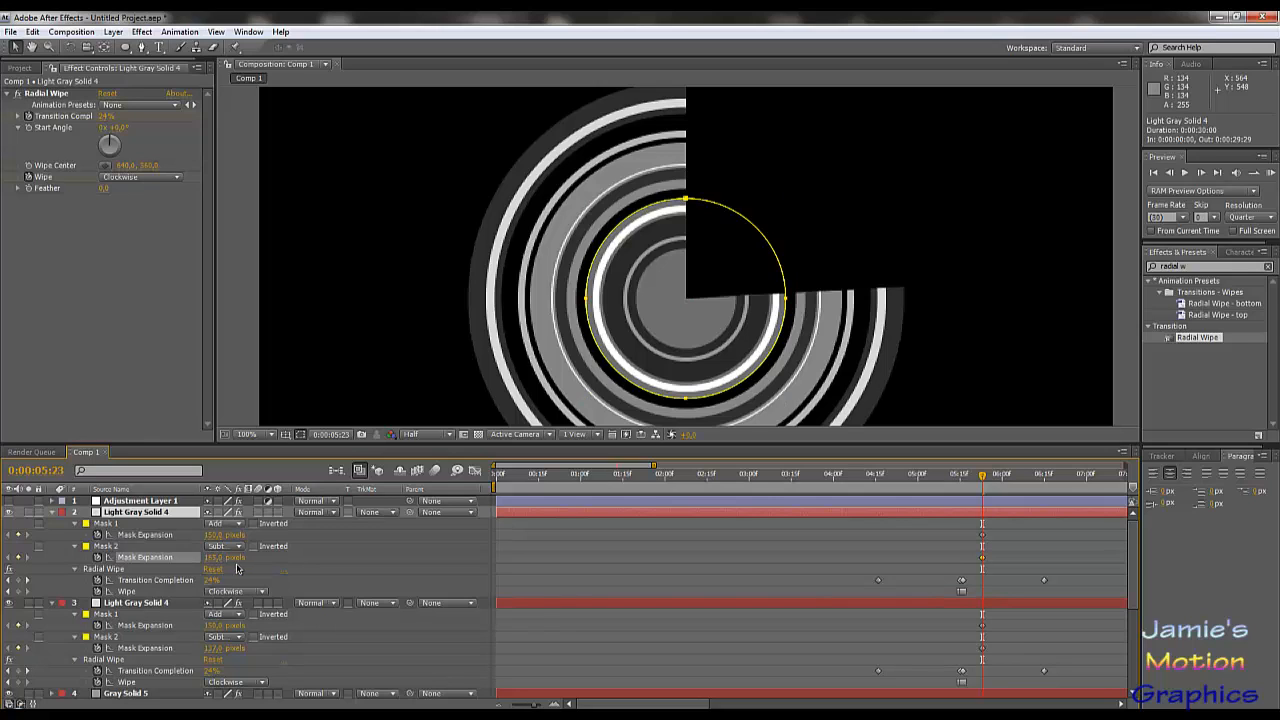
{"action": "left_click_drag", "start_coordinate": [211, 537], "coordinate": [228, 537]}
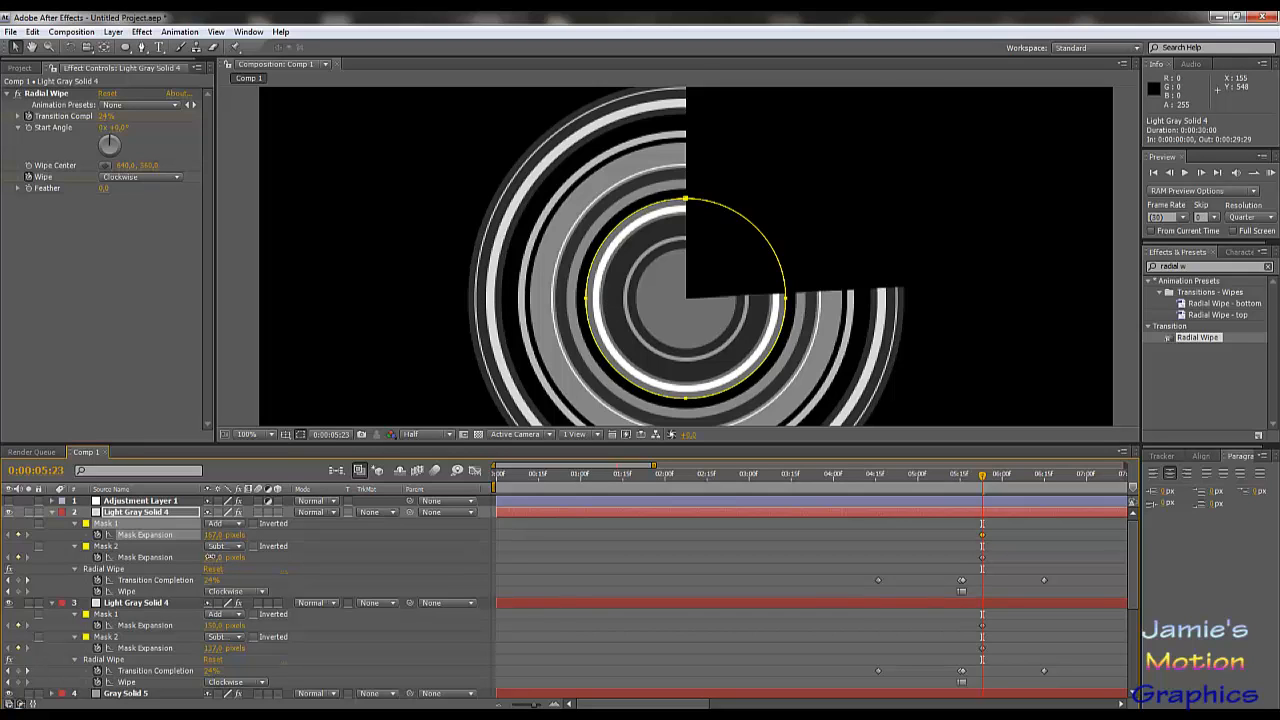
{"action": "left_click_drag", "start_coordinate": [208, 557], "coordinate": [240, 567]}
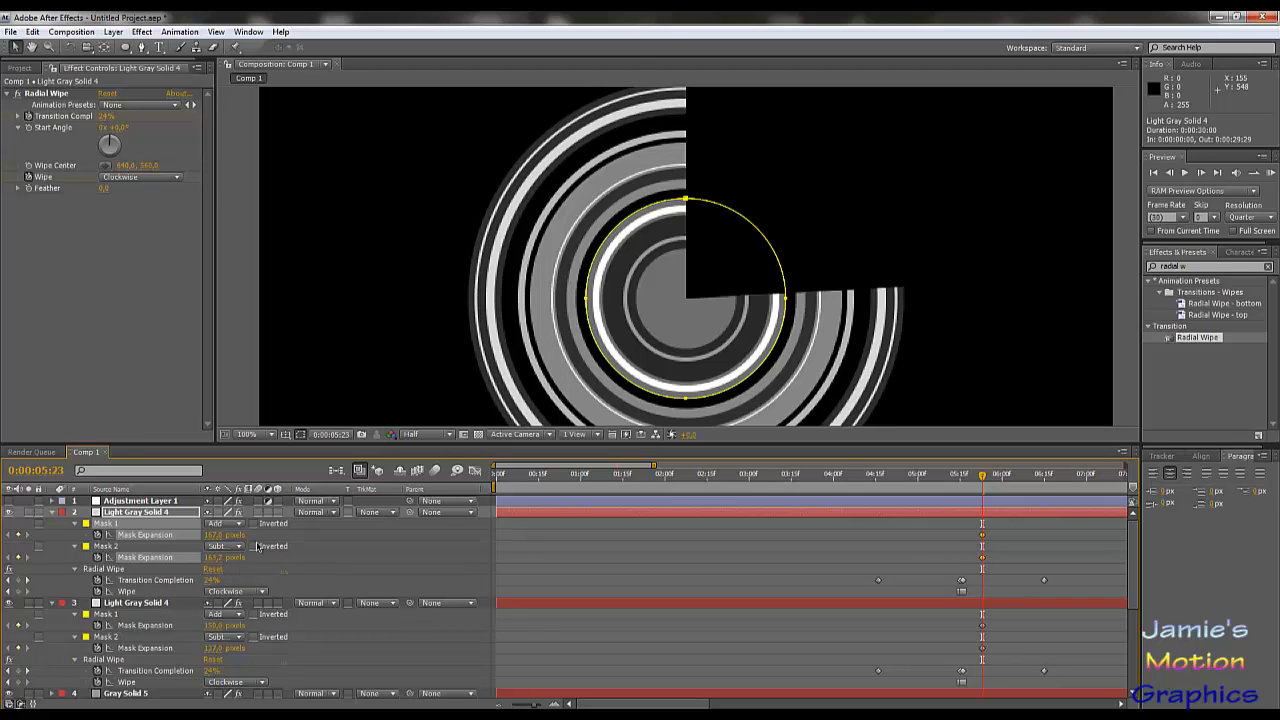
{"action": "left_click", "coordinate": [257, 546]}
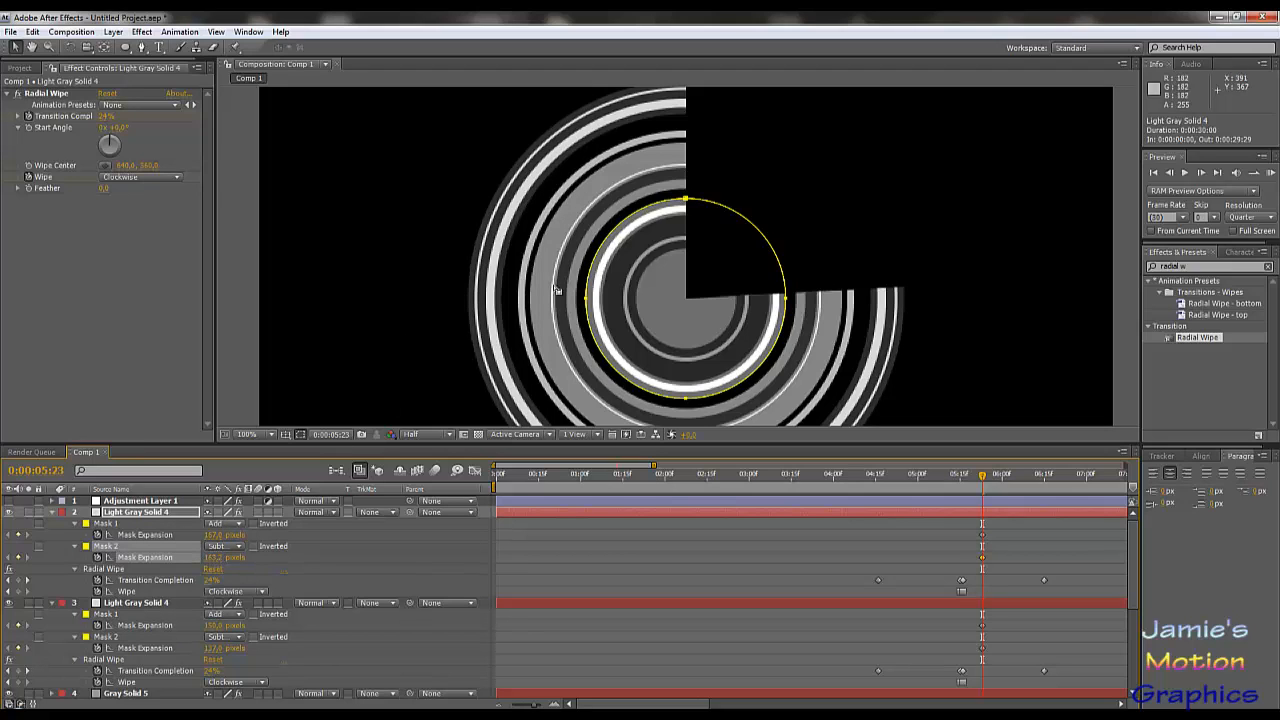
Examine the edges and spacing of the concentric rings in the composition view.
{"action": "scroll", "coordinate": [589, 289], "scroll_direction": "down", "scroll_amount": 1}
{"action": "scroll", "coordinate": [605, 305], "scroll_direction": "up", "scroll_amount": 1}
{"action": "left_click_drag", "start_coordinate": [882, 301], "coordinate": [828, 202]}
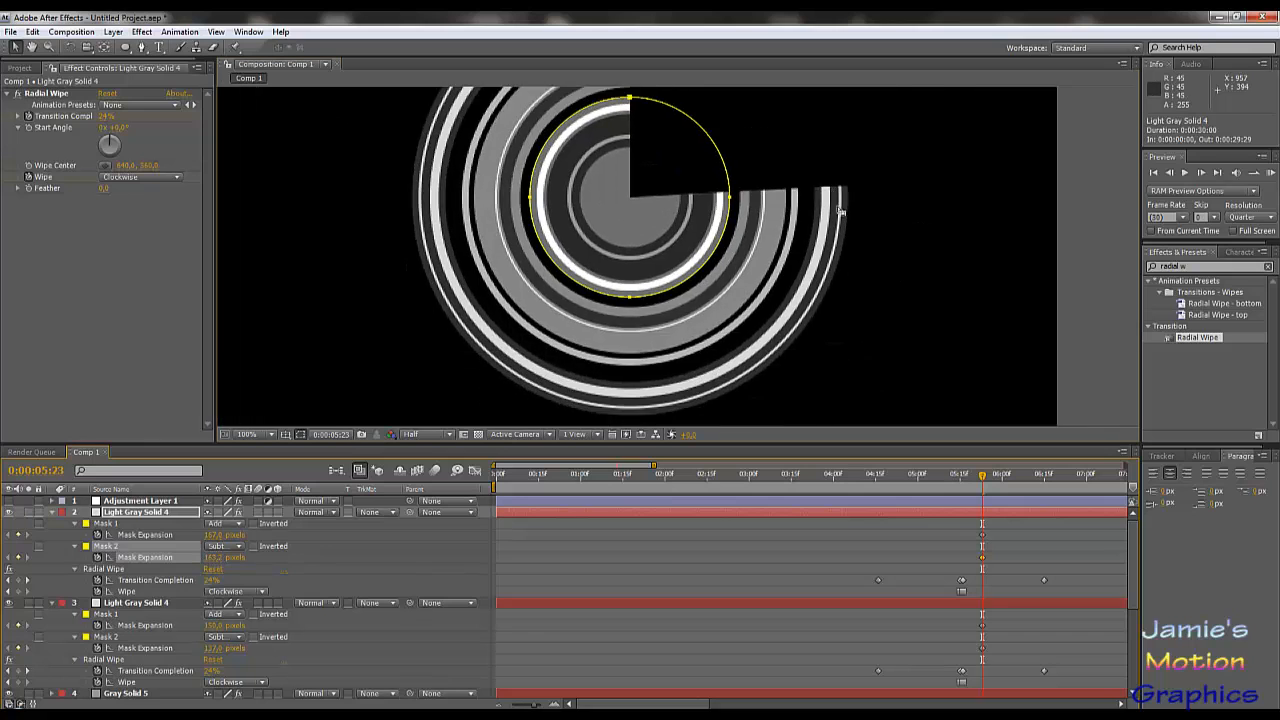
{"action": "scroll", "coordinate": [841, 257], "scroll_direction": "up", "scroll_amount": 2}
{"action": "scroll", "coordinate": [924, 271], "scroll_direction": "down", "scroll_amount": 2}
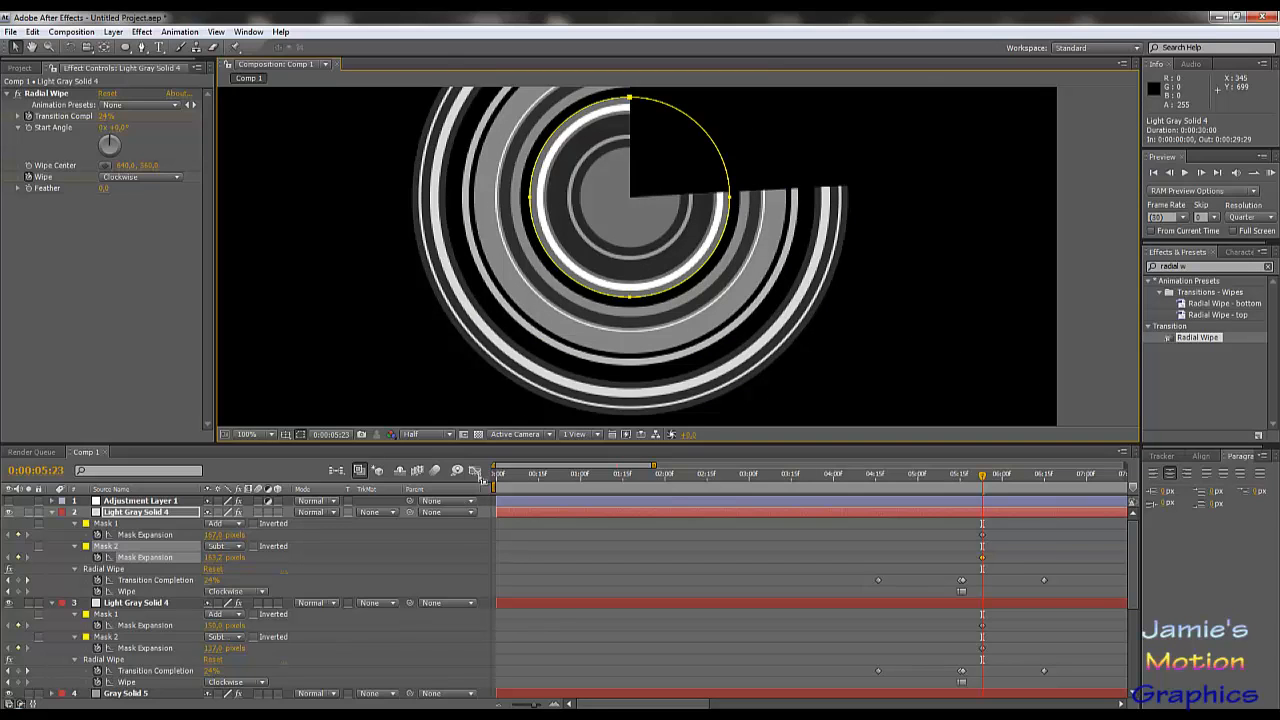
{"action": "scroll", "coordinate": [640, 260], "scroll_direction": "down", "scroll_amount": 2}
{"action": "scroll", "coordinate": [640, 260], "scroll_direction": "up", "scroll_amount": 2}
{"action": "left_click_drag", "start_coordinate": [688, 259], "coordinate": [748, 312]}
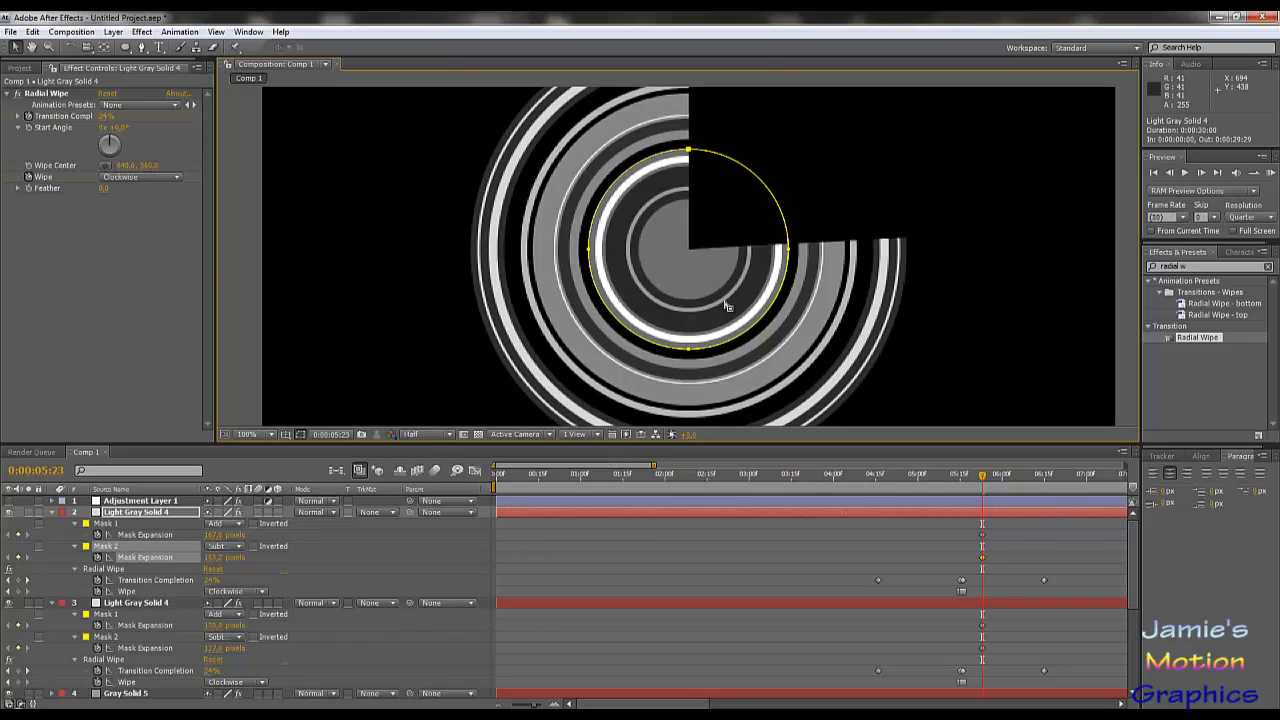
Darken the lower Light Gray Solid 4 layer's colour slightly and preview the rings with the adjustment layer's tint.
{"action": "left_click", "coordinate": [118, 604]}
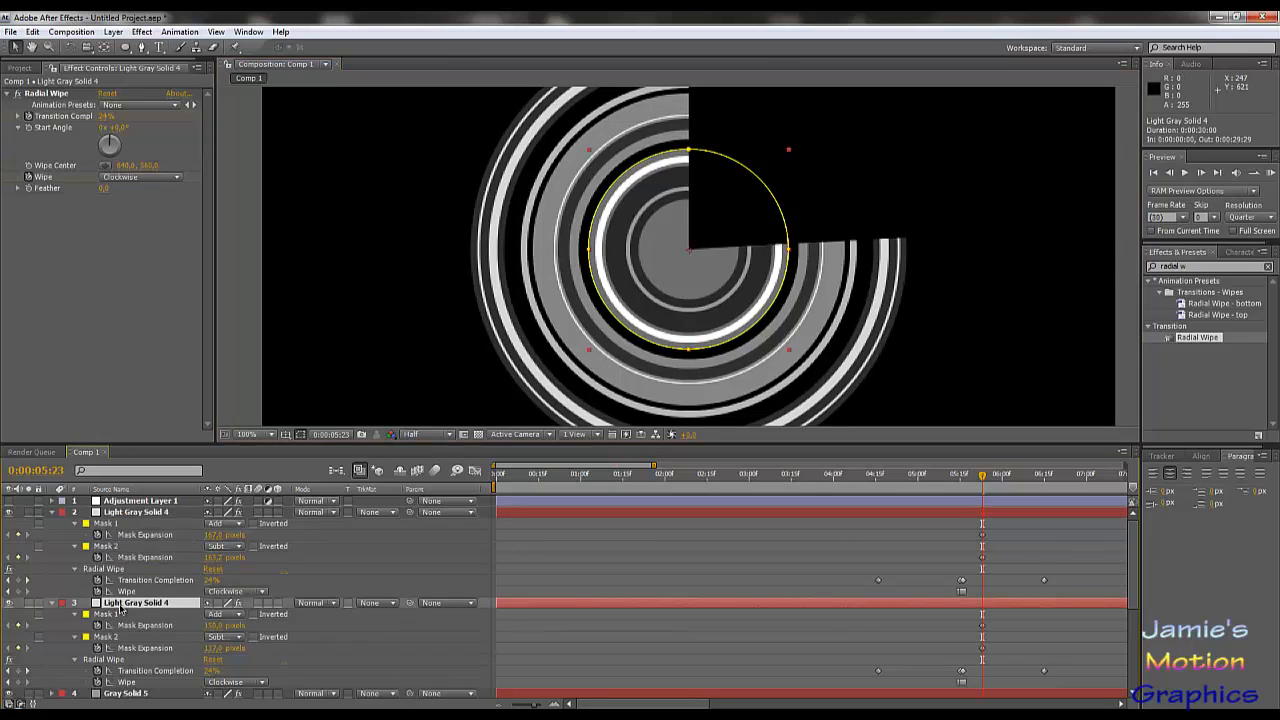
{"action": "left_click", "coordinate": [113, 32]}
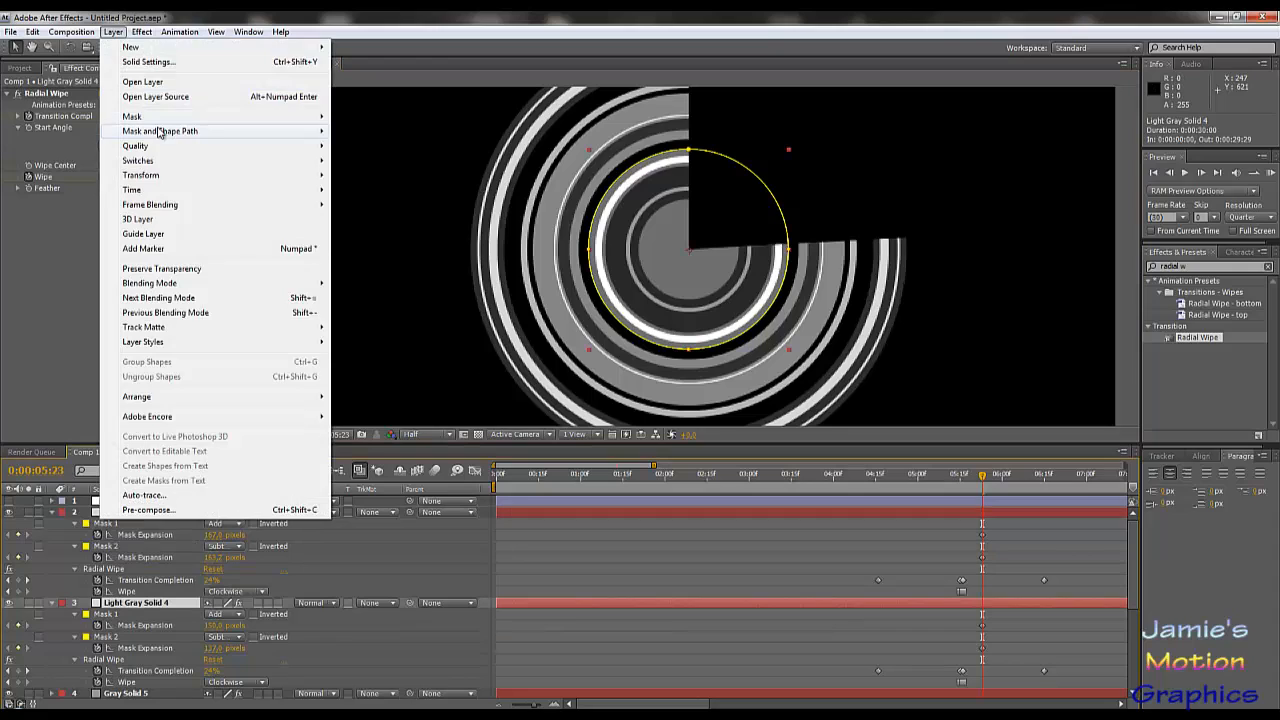
{"action": "left_click", "coordinate": [148, 61]}
{"action": "left_click", "coordinate": [1129, 532]}
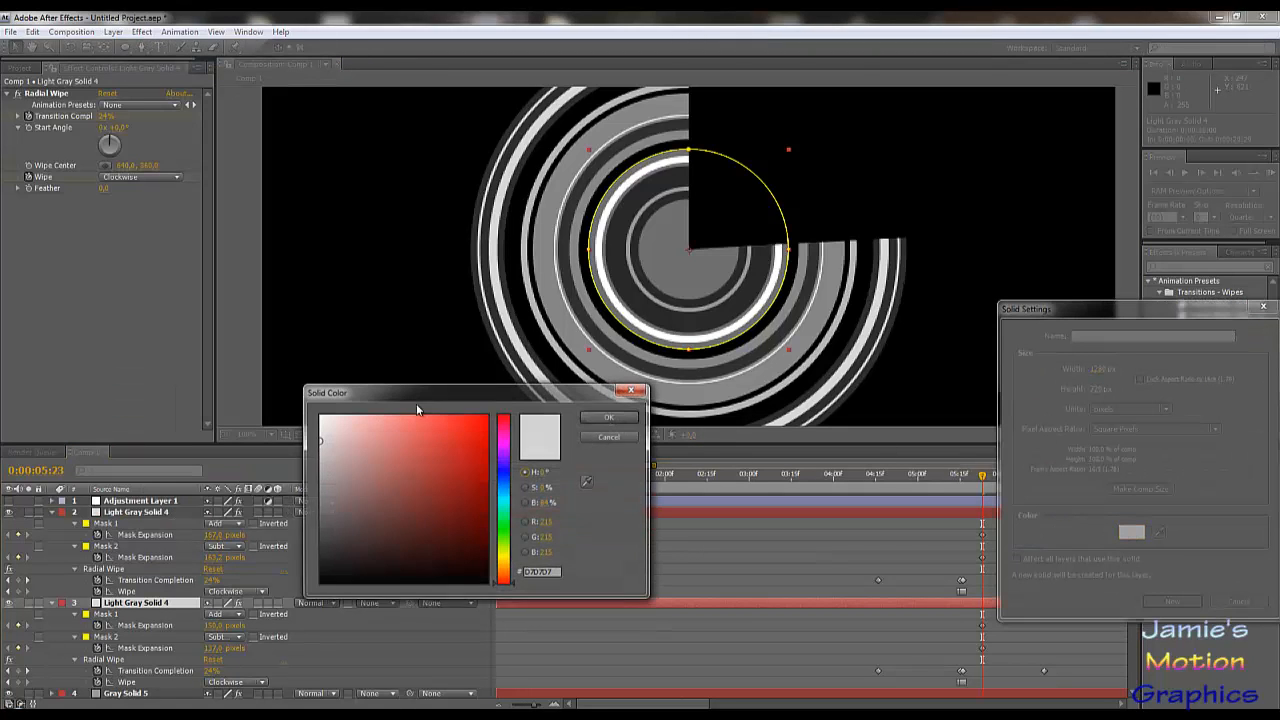
{"action": "left_click", "coordinate": [610, 416]}
{"action": "left_click", "coordinate": [1173, 601]}
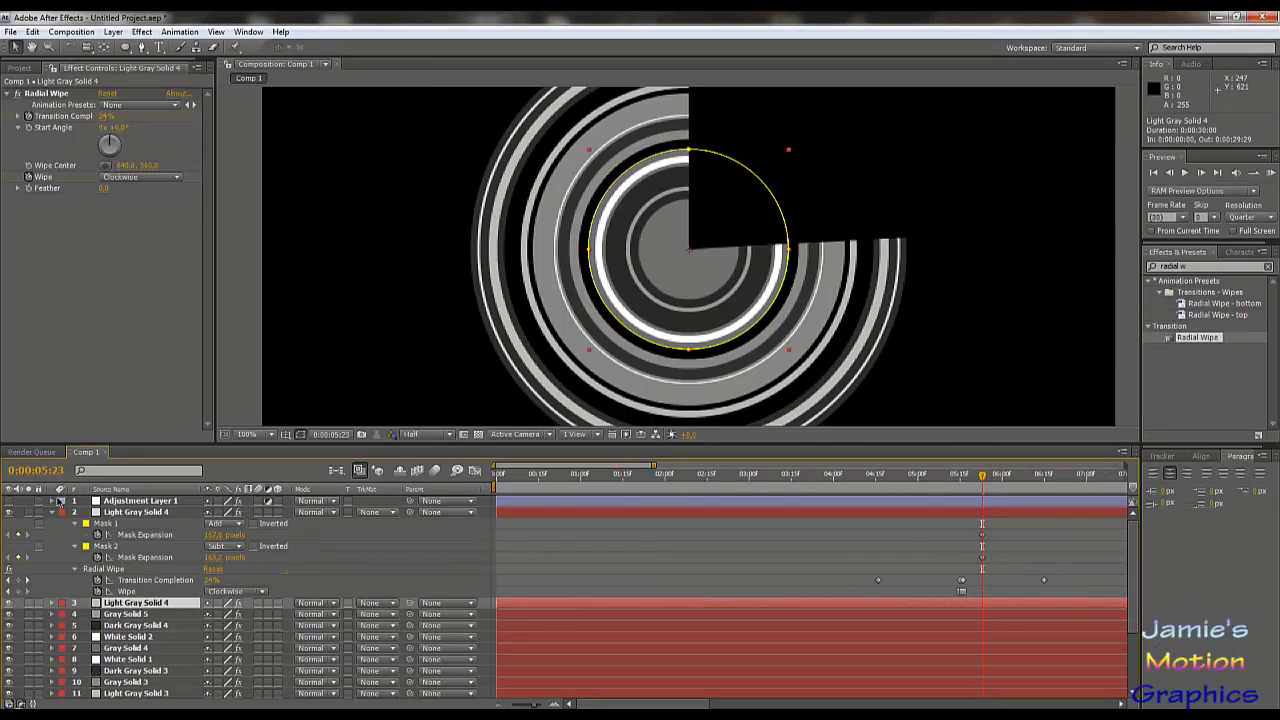
{"action": "left_click", "coordinate": [9, 501]}
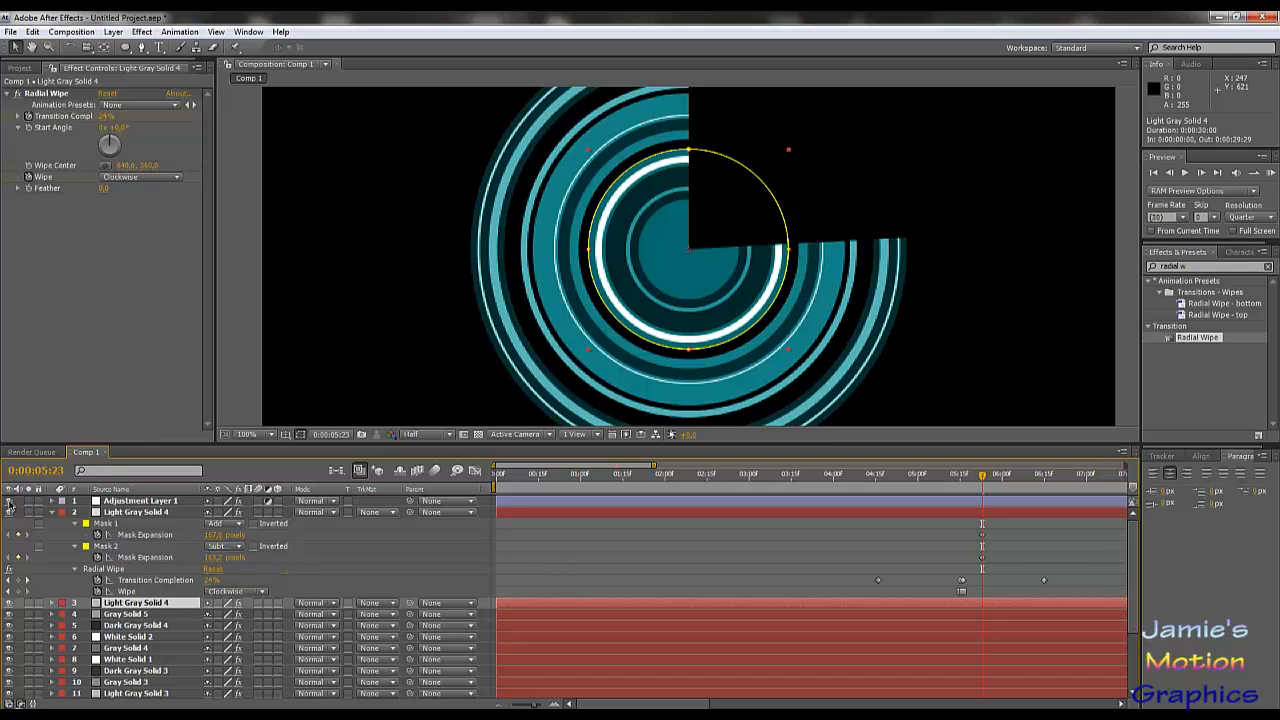
{"action": "left_click", "coordinate": [9, 501]}
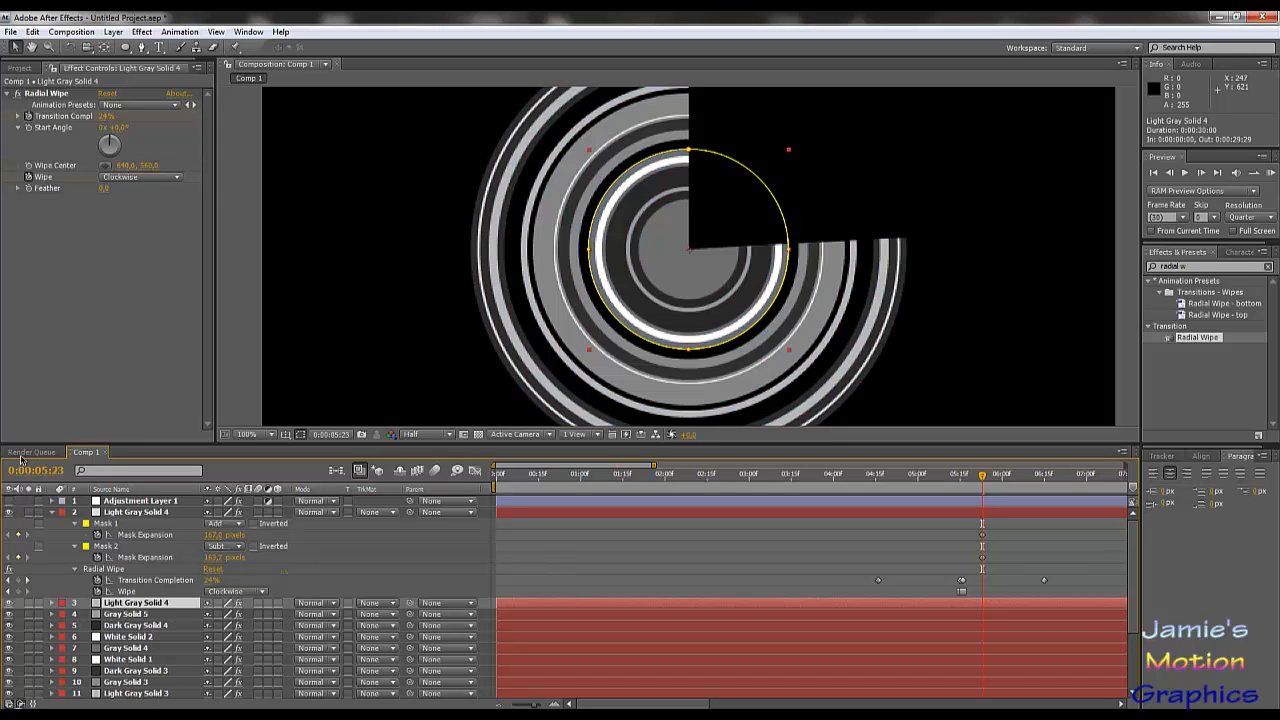
Recolour the same Light Gray Solid 4 ring to a darker medium gray in its solid settings.
{"action": "left_click", "coordinate": [86, 33]}
{"action": "mouse_move", "coordinate": [110, 33]}
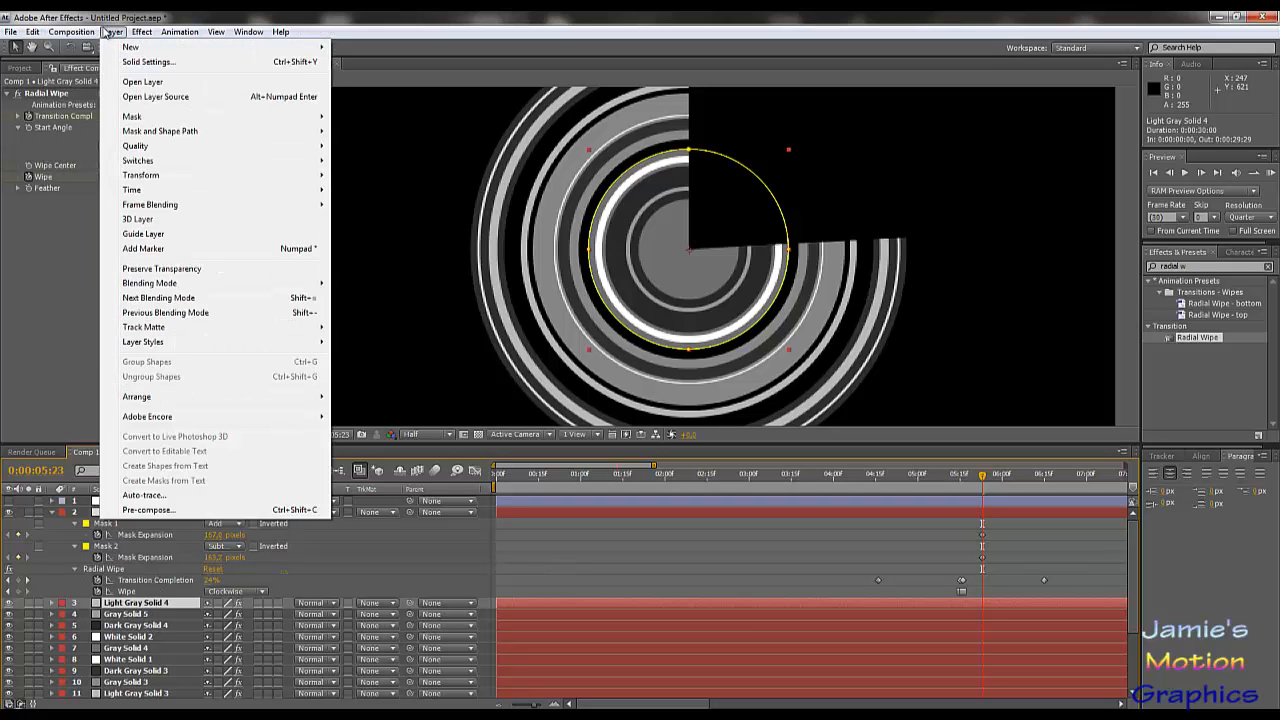
{"action": "left_click", "coordinate": [104, 61]}
{"action": "left_click", "coordinate": [1129, 534]}
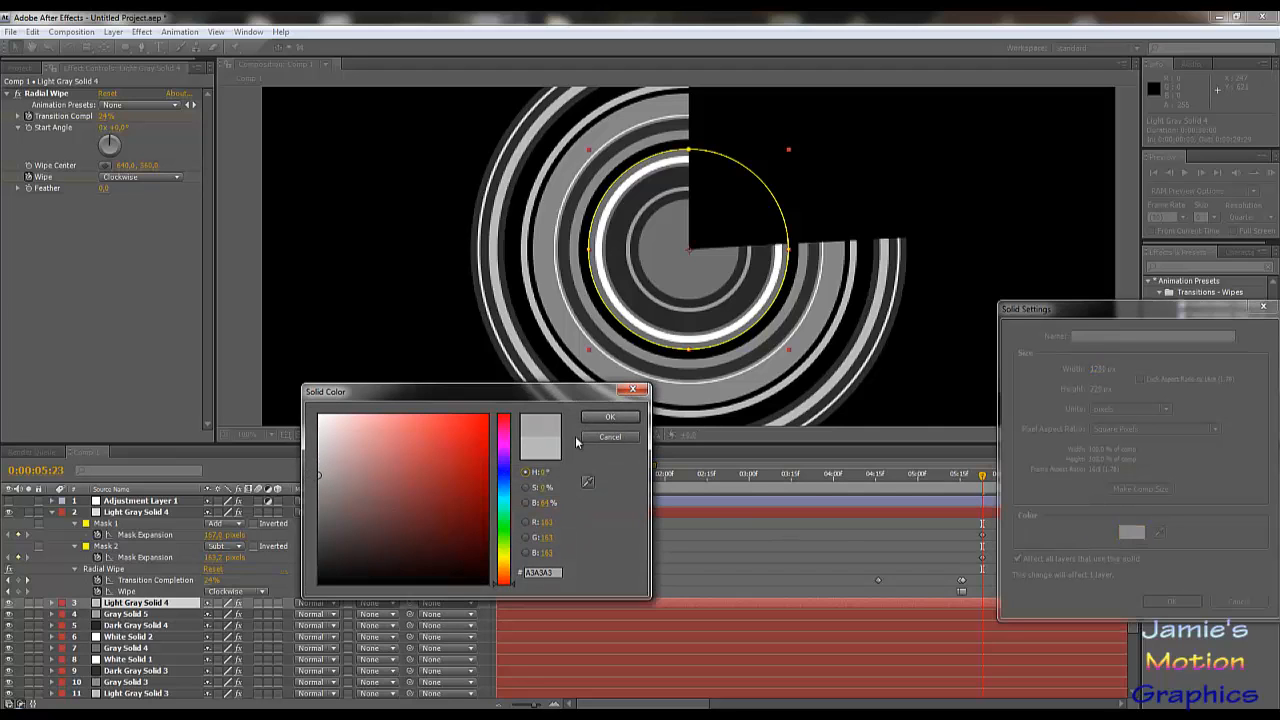
{"action": "left_click", "coordinate": [316, 500]}
{"action": "left_click", "coordinate": [612, 416]}
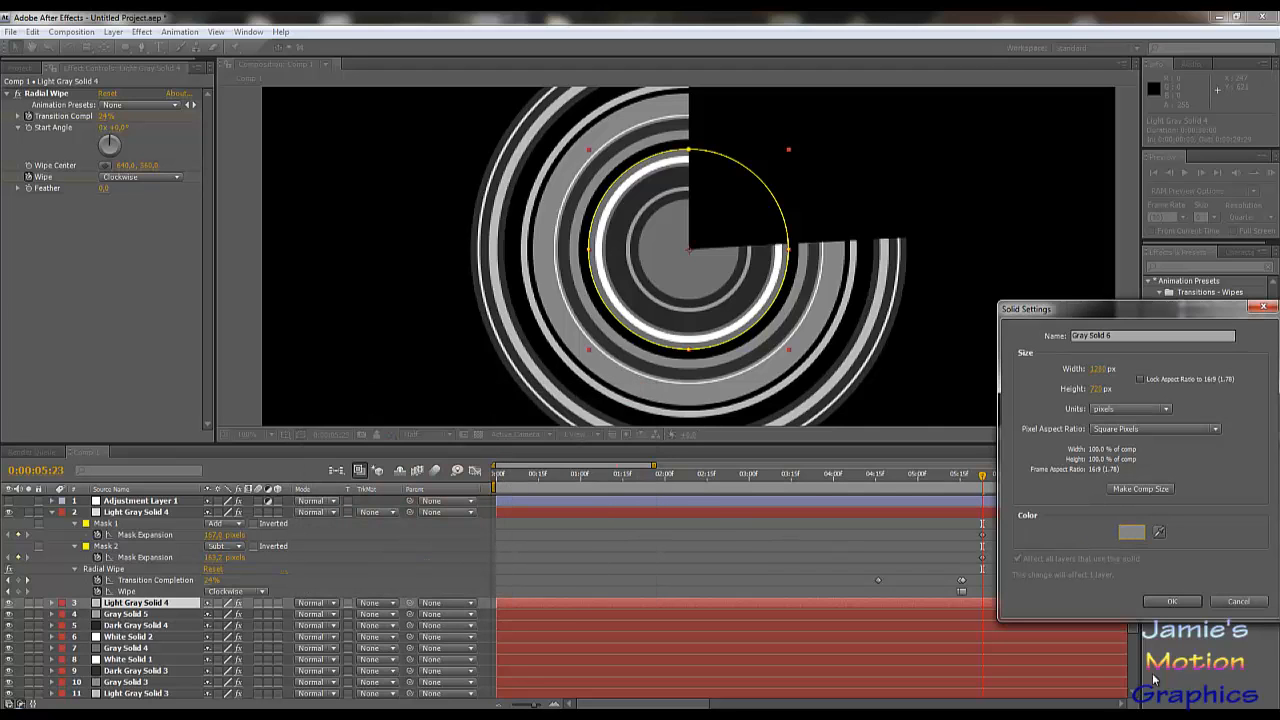
{"action": "left_click", "coordinate": [1160, 601]}
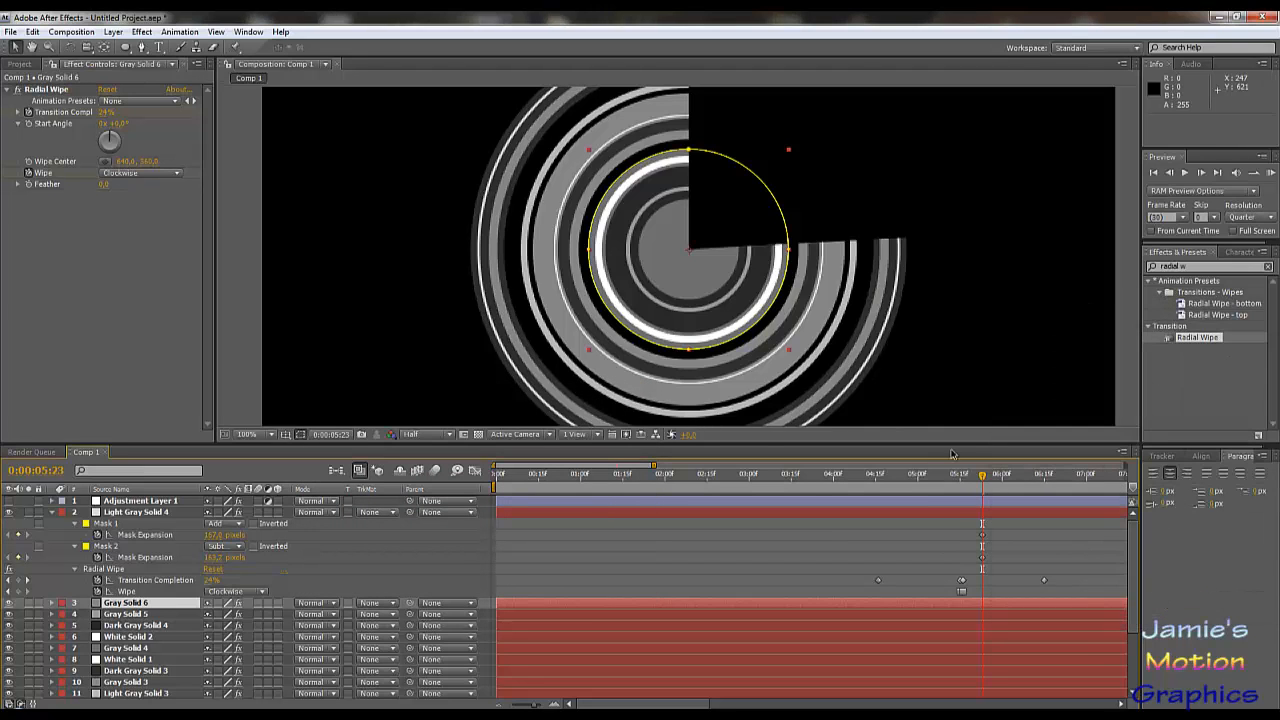
Examine the recoloured outer ring against its neighbours, both close up and across the full composition.
{"action": "key", "text": "comma"}
{"action": "key", "text": "comma"}
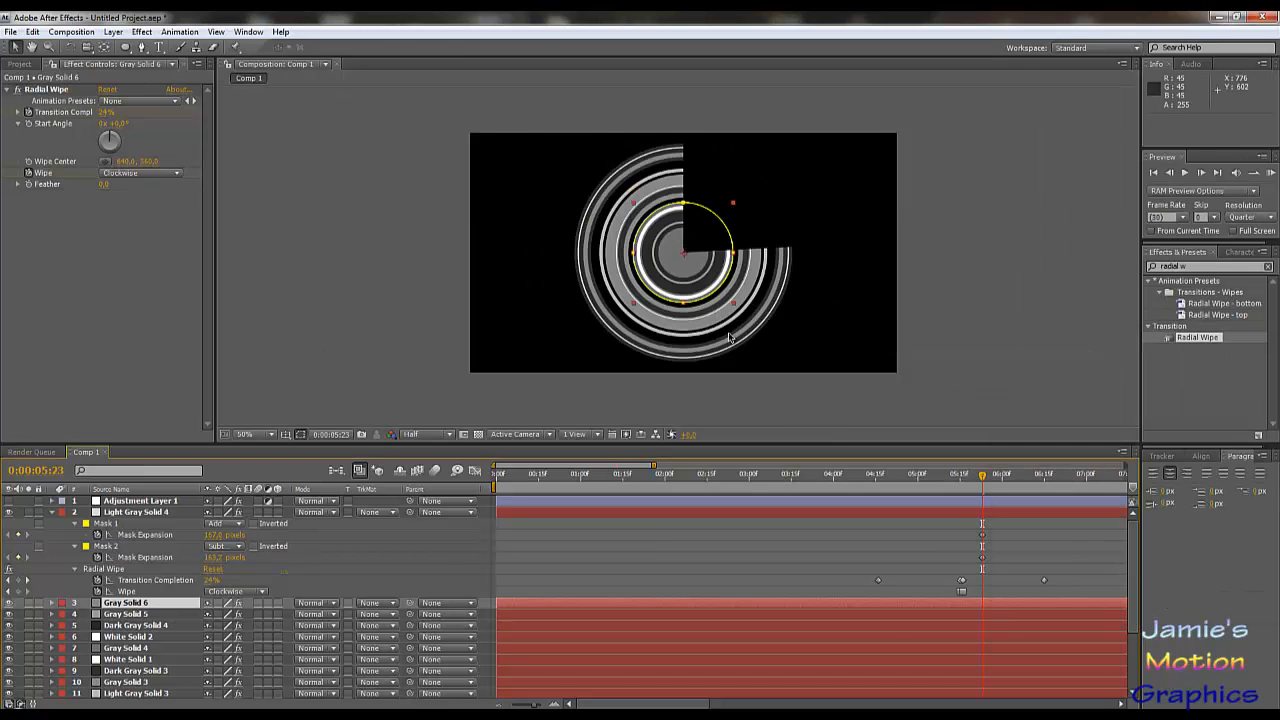
{"action": "key", "text": "period"}
{"action": "key", "text": "period"}
{"action": "left_click_drag", "start_coordinate": [735, 333], "coordinate": [758, 355]}
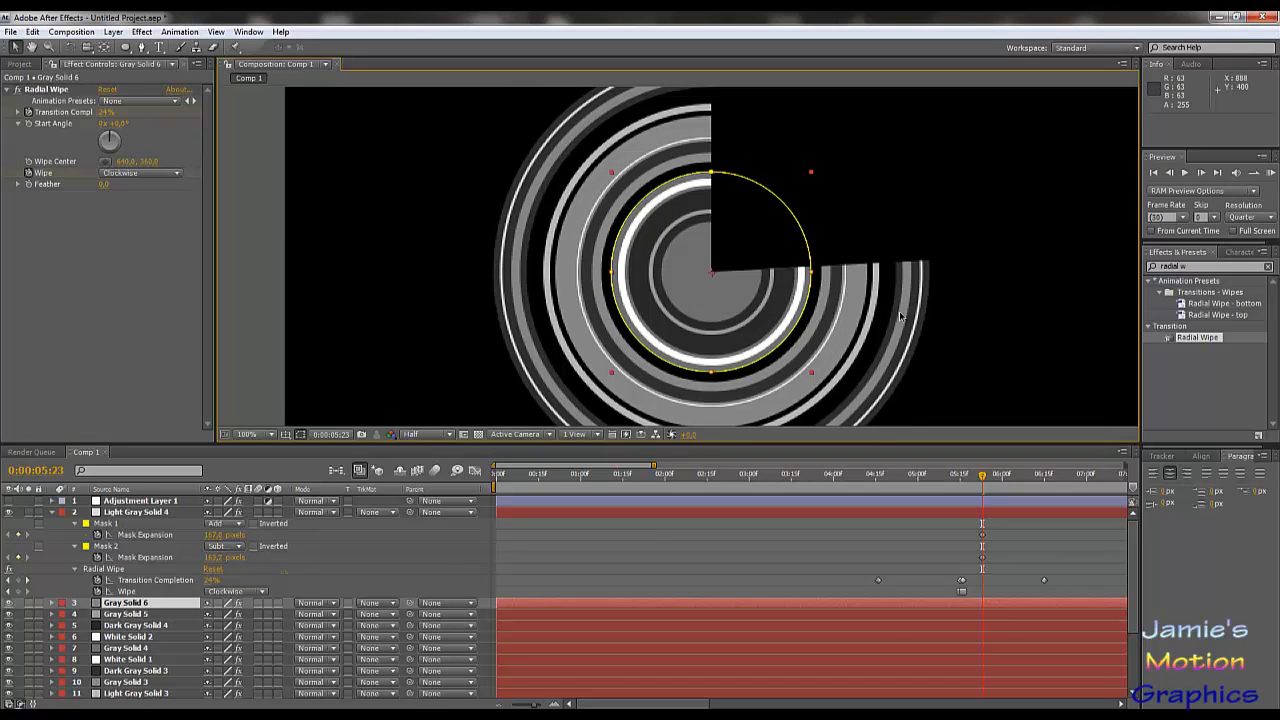
{"action": "key", "text": "comma"}
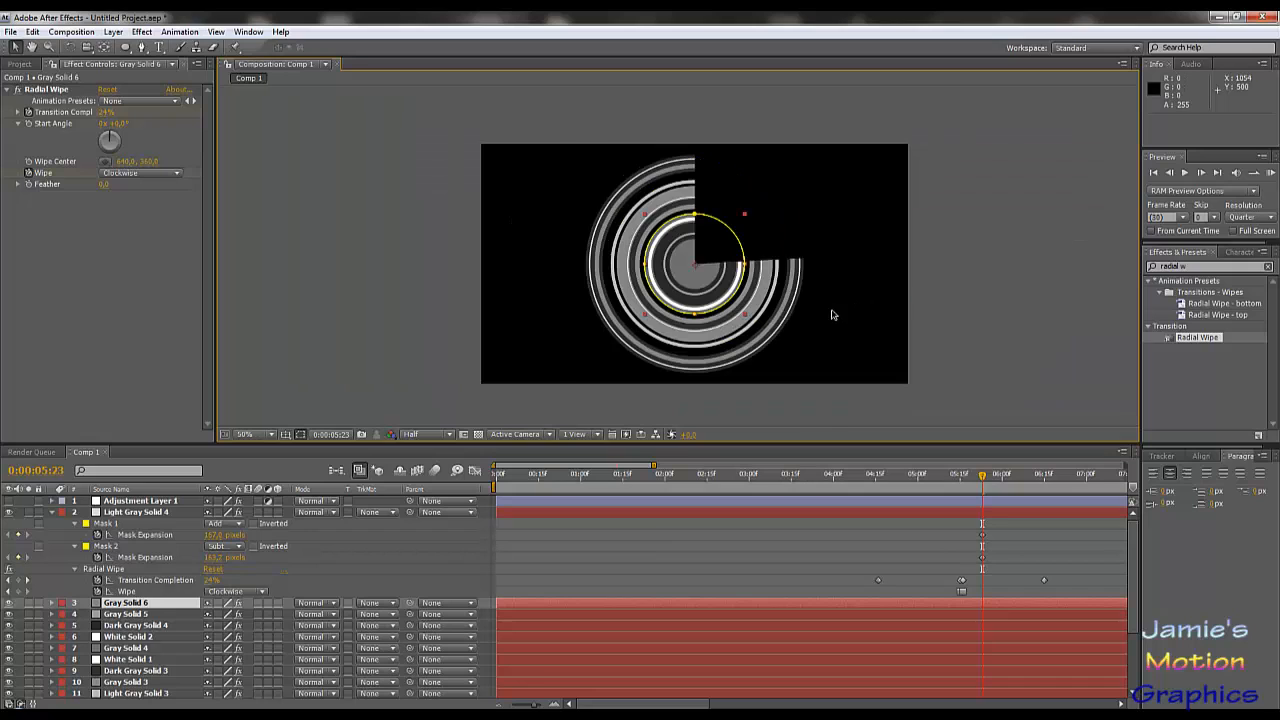
{"action": "key", "text": "period"}
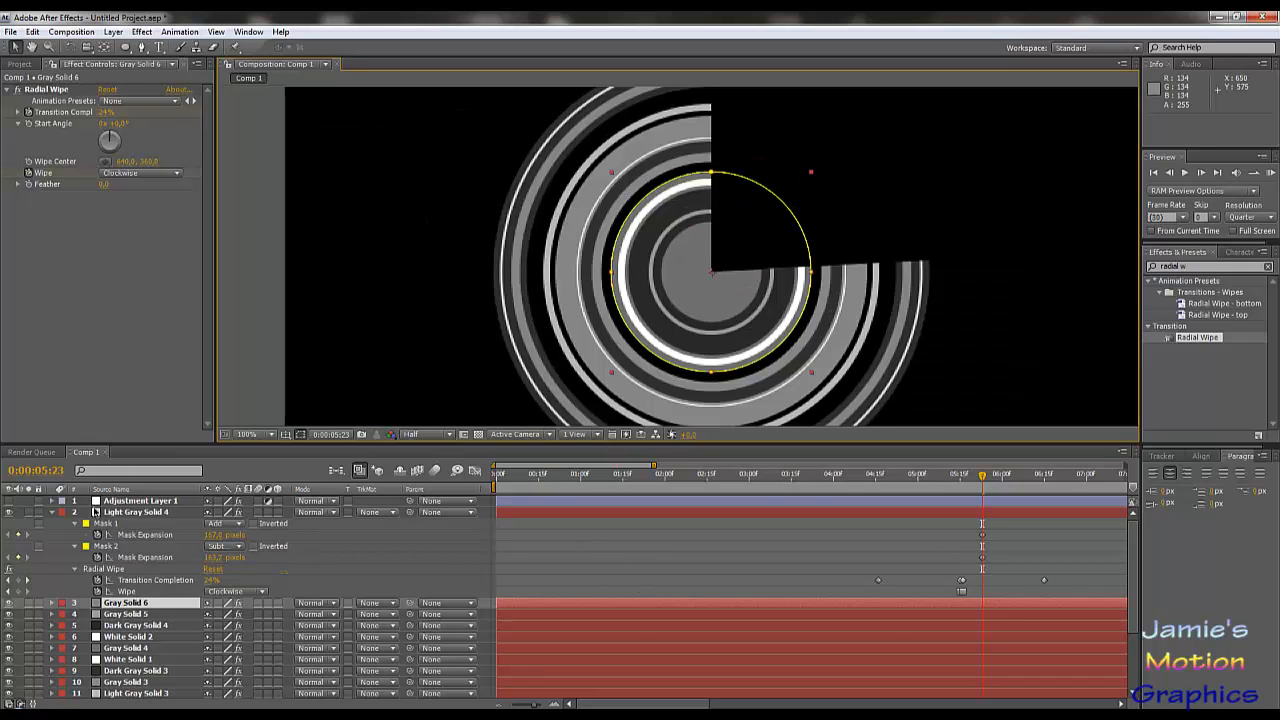
Select the five layers from Light Gray Solid 4 through White Solid 2 and show their keyframed properties.
{"action": "left_click", "coordinate": [53, 512]}
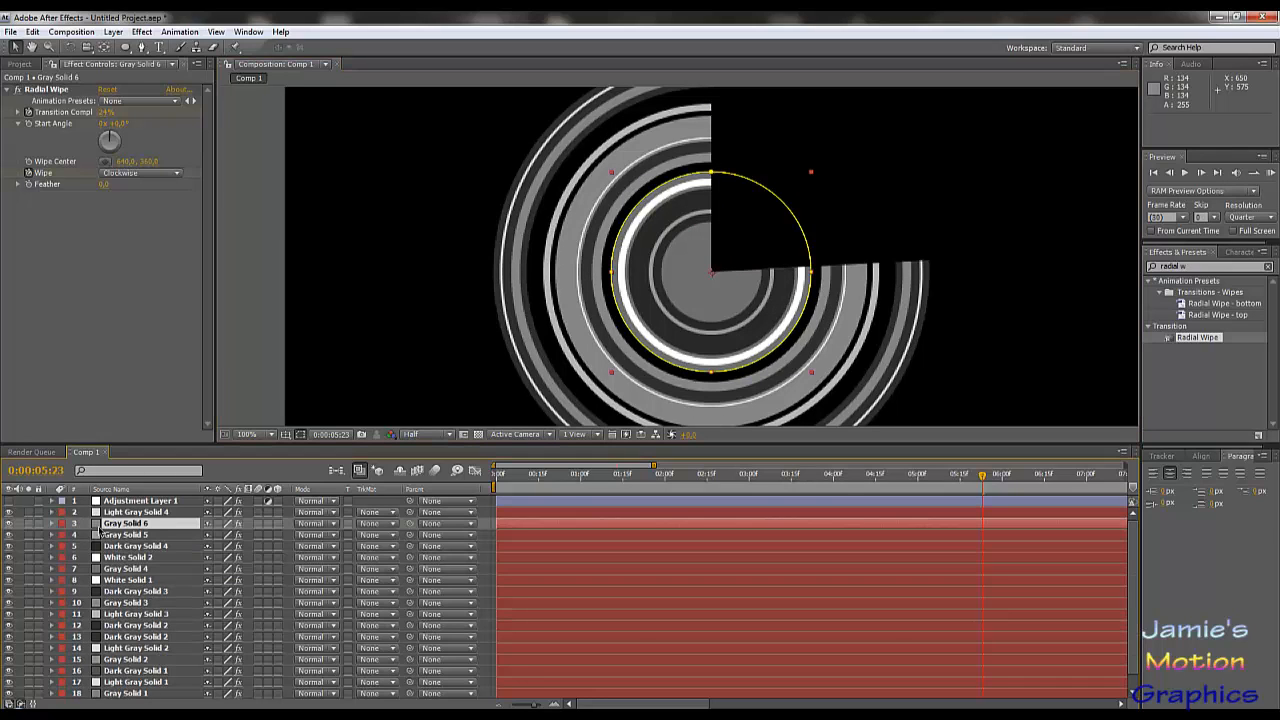
{"action": "left_click", "coordinate": [152, 592]}
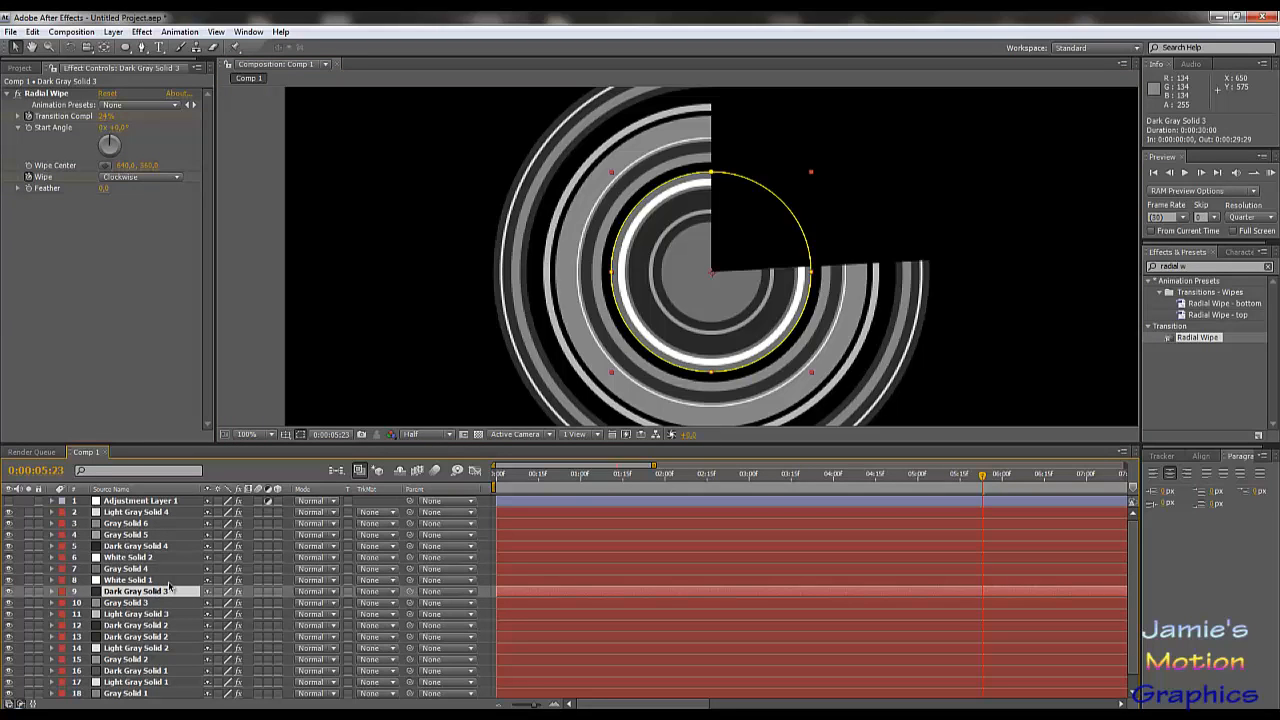
{"action": "left_click", "coordinate": [155, 513]}
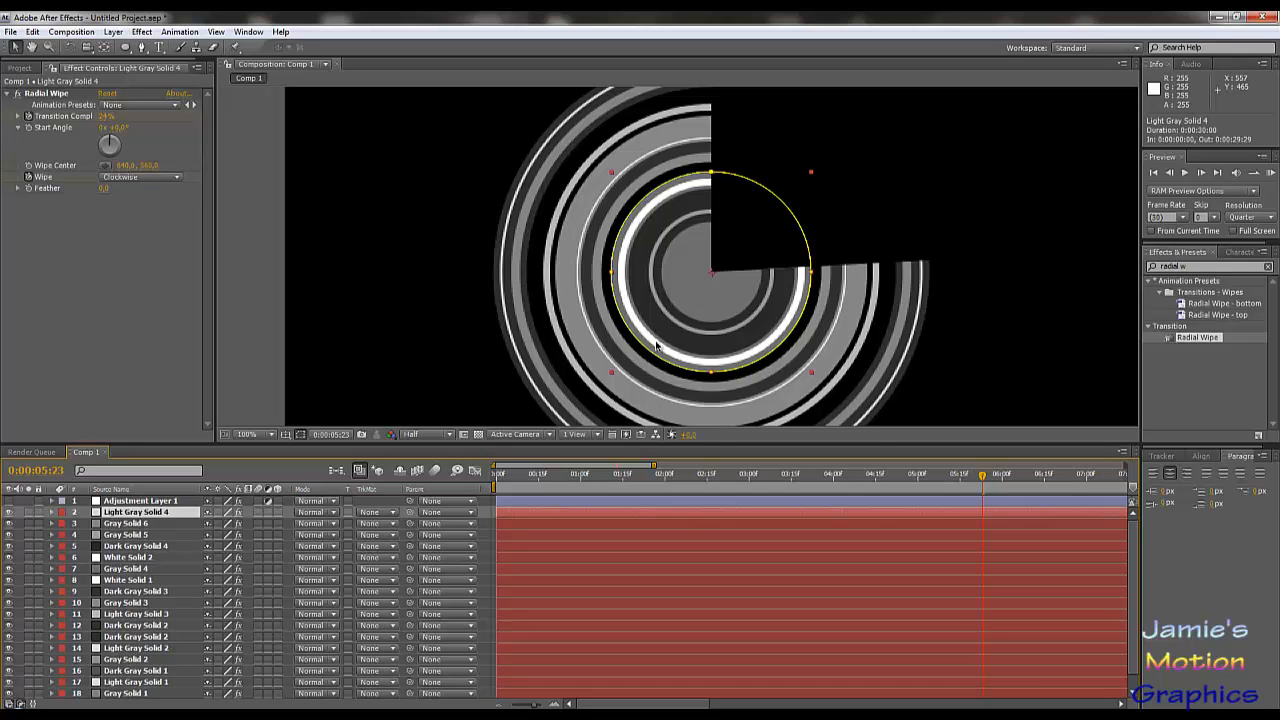
{"action": "left_click", "coordinate": [128, 557], "text": "shift"}
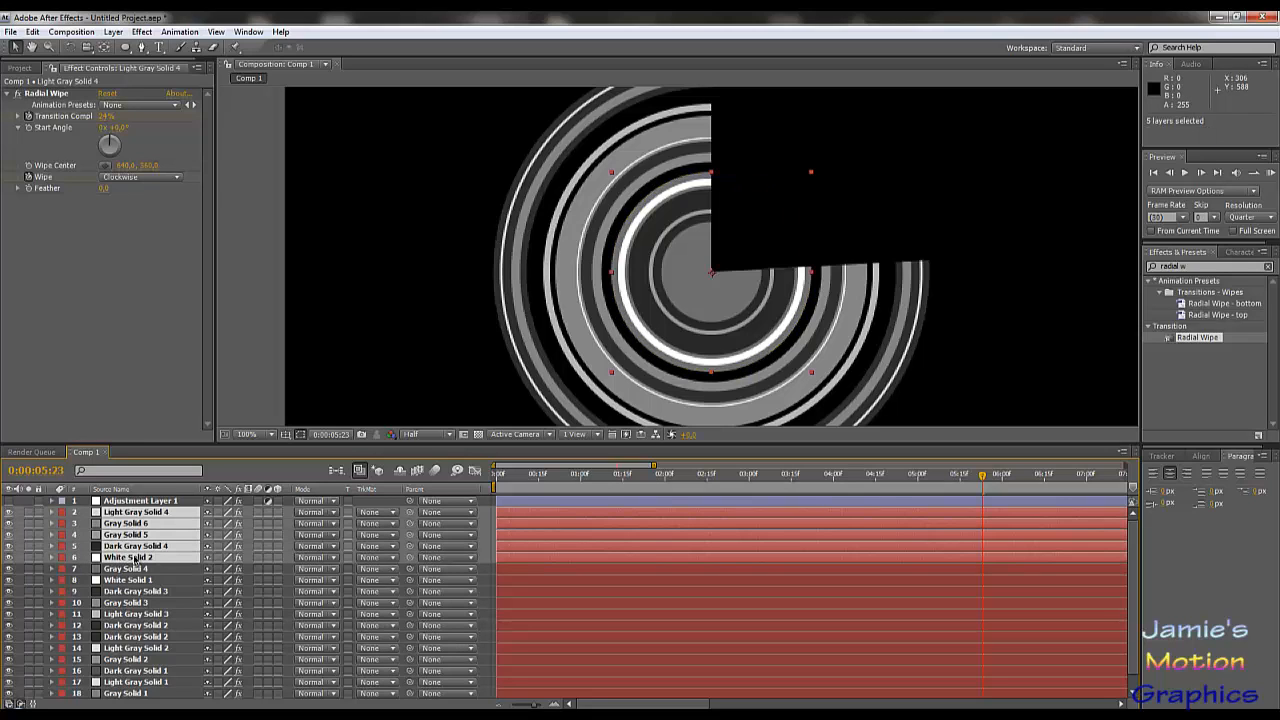
{"action": "key", "text": "u"}
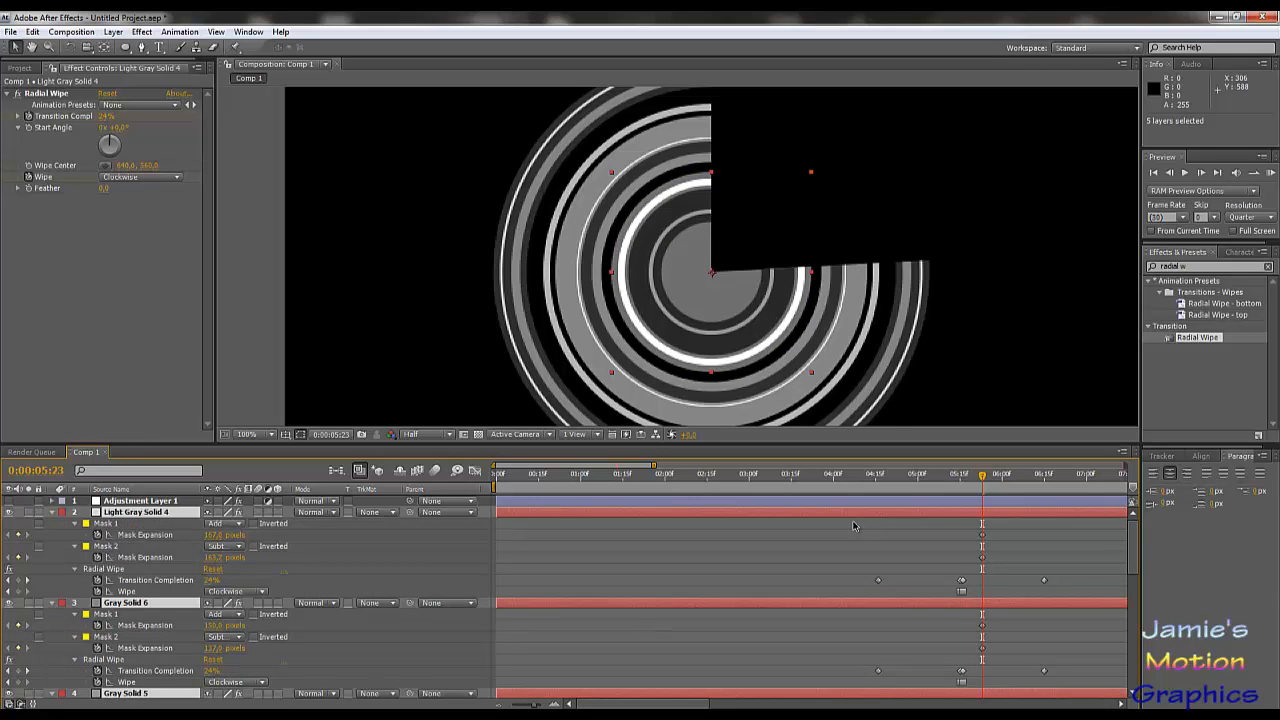
Shift all keyframes of the five selected layers so their first Transition Completion keyframe falls at 0:00:05:16.
{"action": "left_click_drag", "start_coordinate": [853, 525], "coordinate": [1092, 660]}
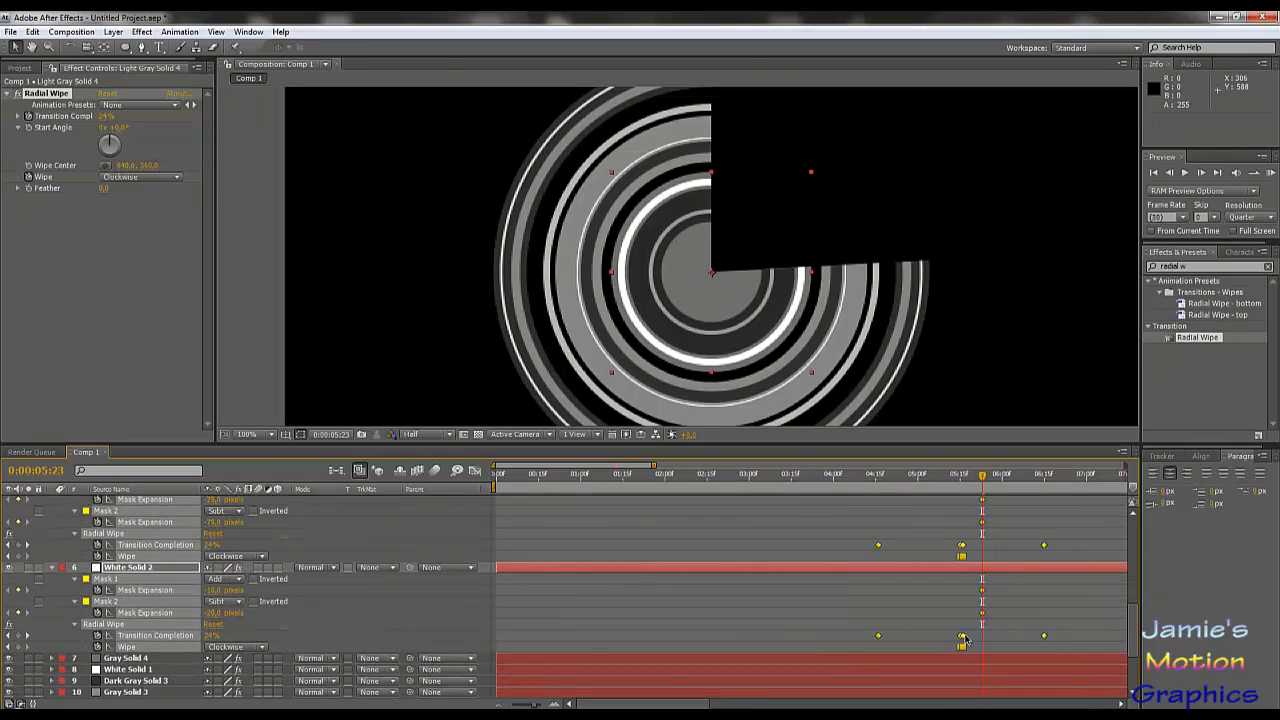
{"action": "left_click_drag", "start_coordinate": [986, 478], "coordinate": [962, 478]}
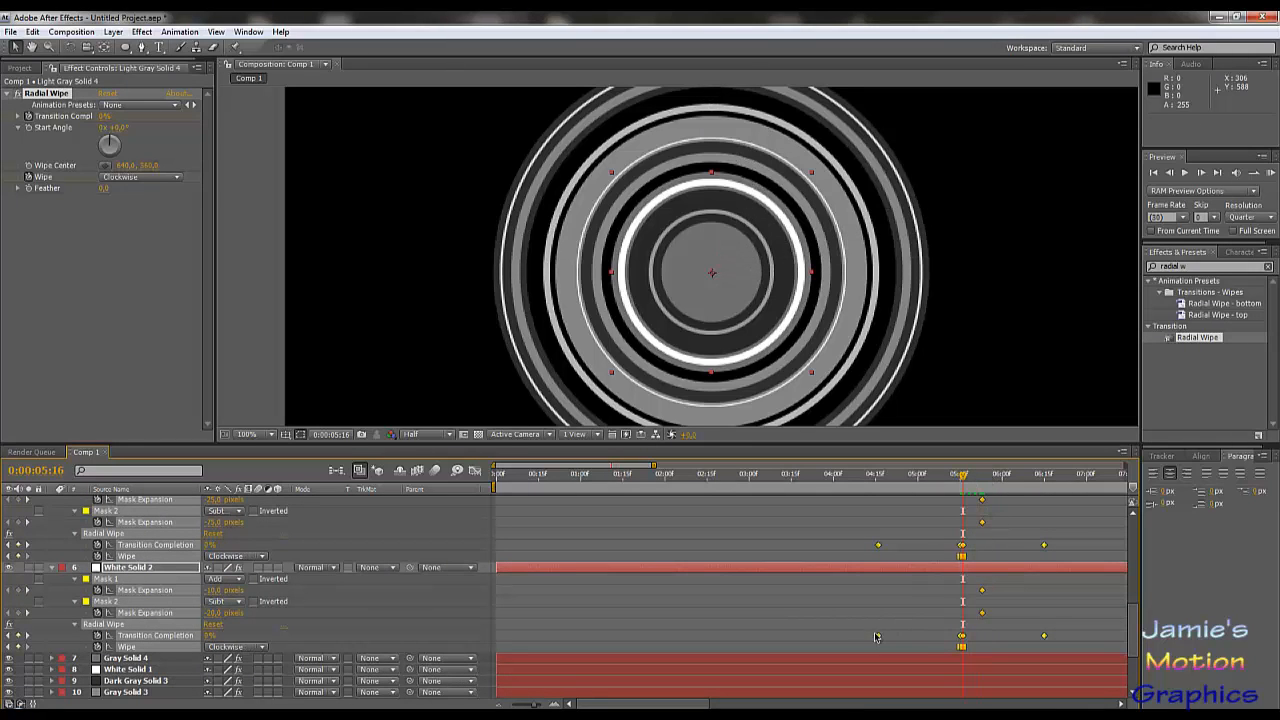
{"action": "left_click_drag", "start_coordinate": [877, 640], "coordinate": [962, 652]}
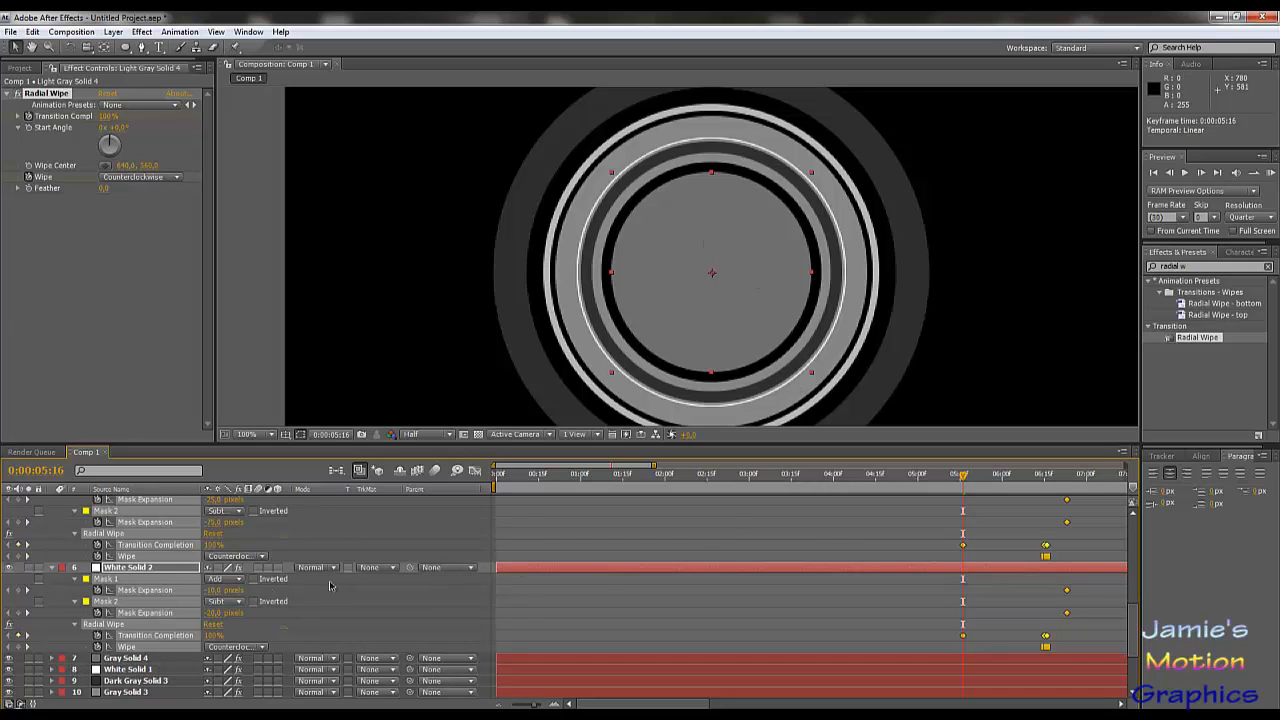
Show Gray Solid 4's keyframed properties and shift all its keyframes so the first Transition Completion keyframe falls at 0:00:05:16.
{"action": "left_click", "coordinate": [52, 659]}
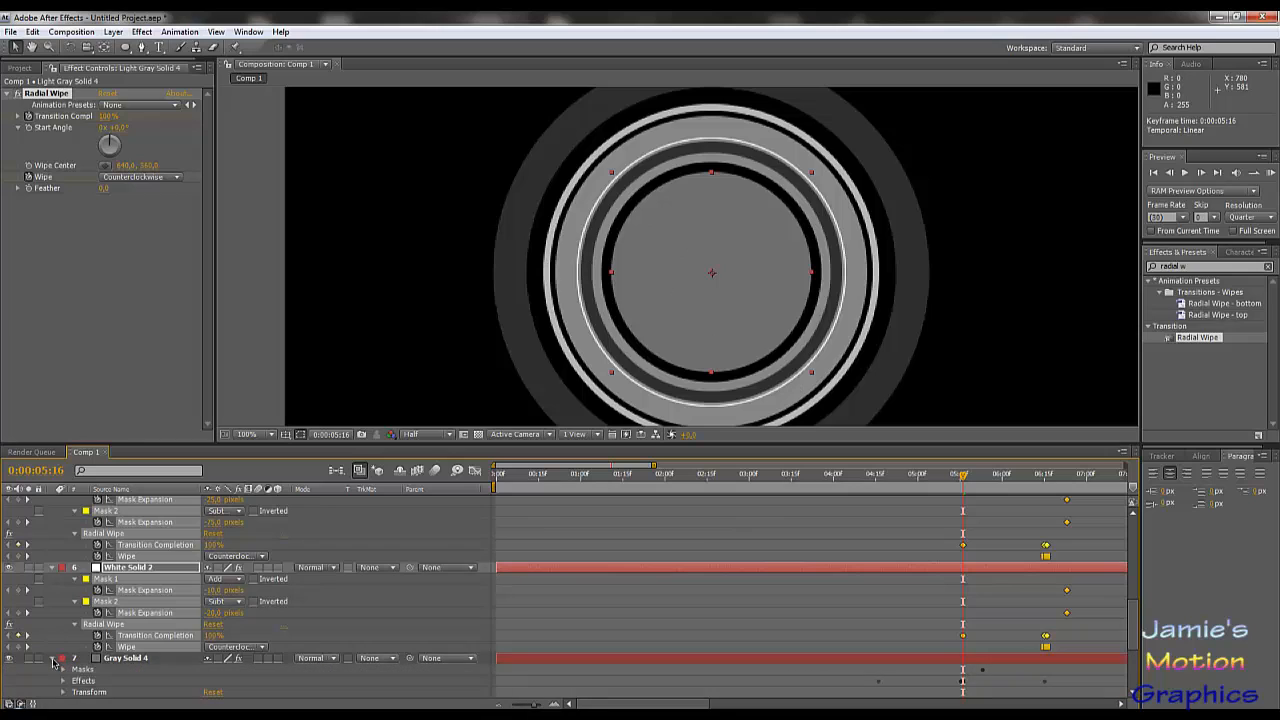
{"action": "scroll", "coordinate": [424, 643], "scroll_direction": "down", "scroll_amount": 5}
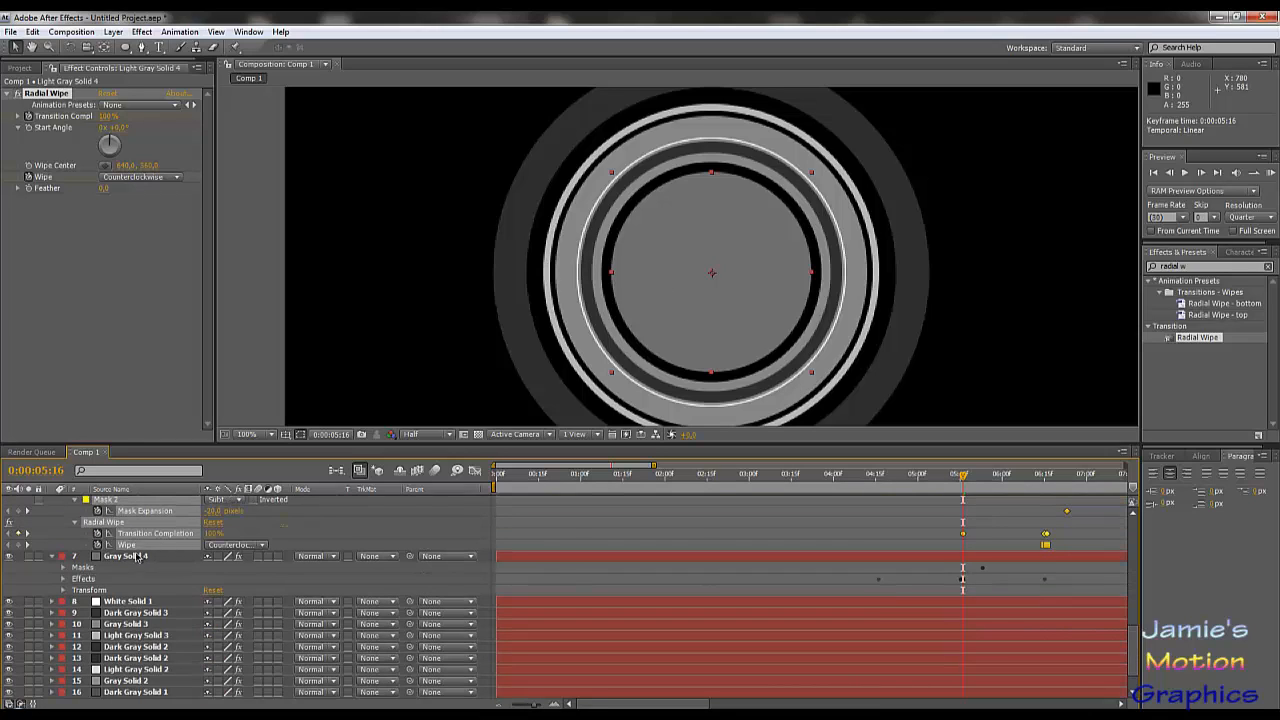
{"action": "left_click", "coordinate": [127, 556]}
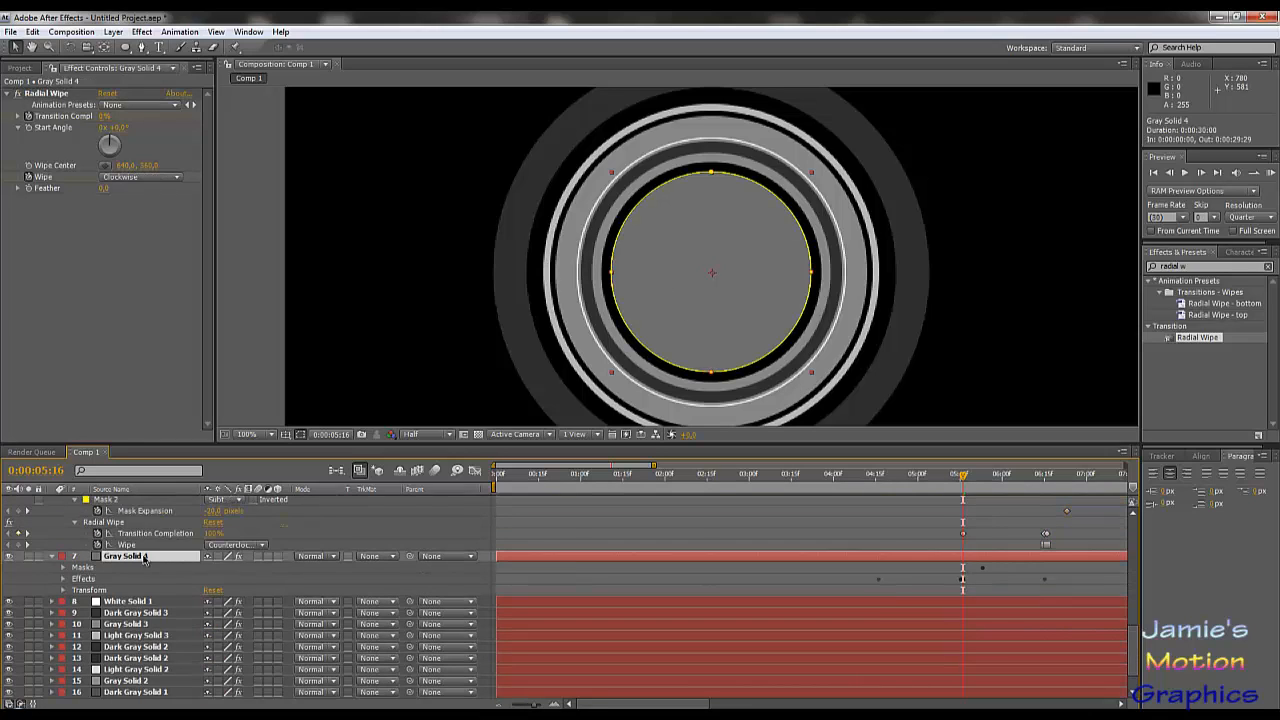
{"action": "key", "text": "u"}
{"action": "left_click_drag", "start_coordinate": [829, 568], "coordinate": [1086, 648]}
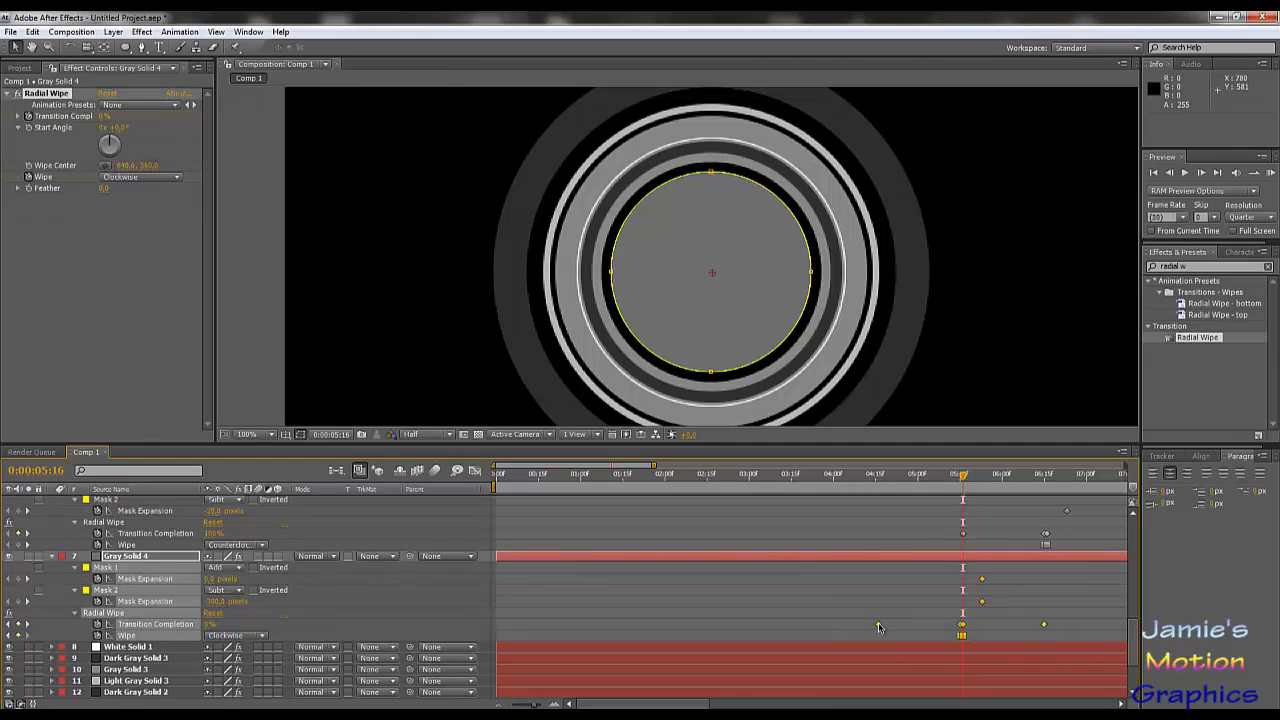
{"action": "left_click_drag", "start_coordinate": [878, 624], "coordinate": [962, 632]}
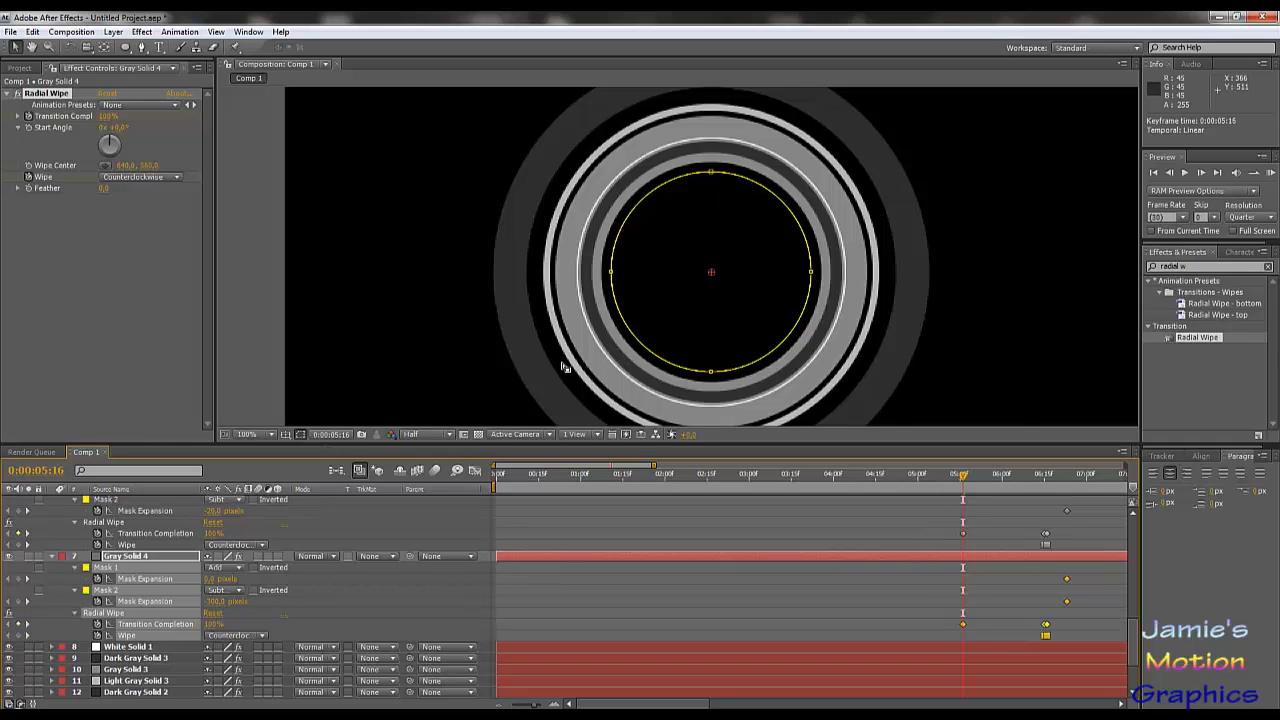
Preview the retimed ring wipe in the full composition by moving through time up to 0:00:06:02.
{"action": "scroll", "coordinate": [574, 366], "scroll_direction": "up", "scroll_amount": 2}
{"action": "scroll", "coordinate": [578, 367], "scroll_direction": "down", "scroll_amount": 3}
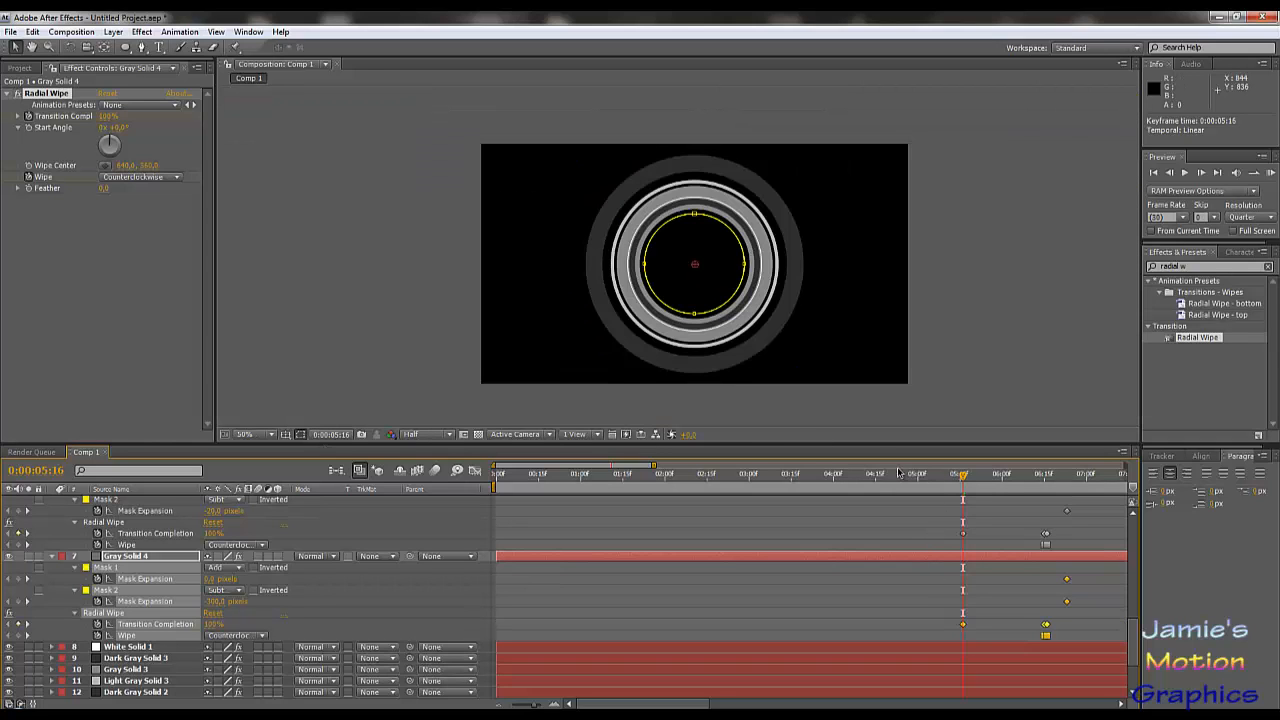
{"action": "left_click_drag", "start_coordinate": [939, 475], "coordinate": [987, 517]}
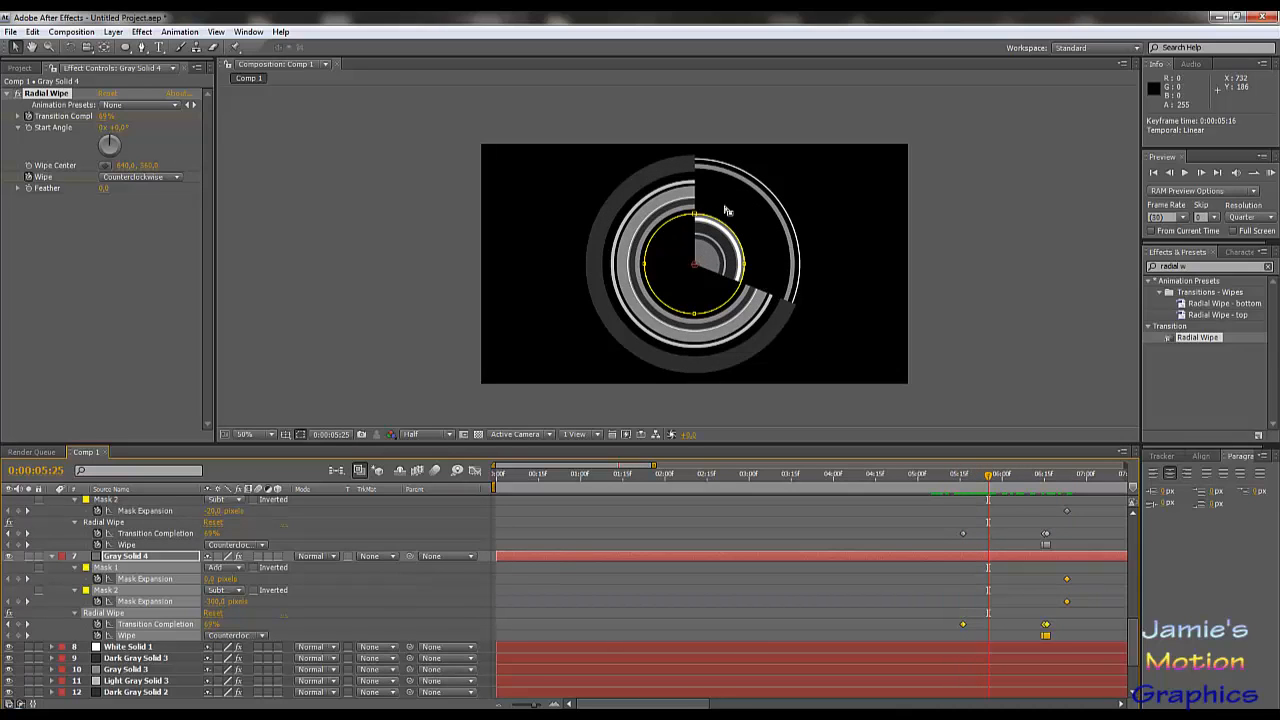
{"action": "mouse_move", "coordinate": [992, 480]}
{"action": "left_mouse_down"}
{"action": "mouse_move", "coordinate": [1058, 495]}
{"action": "mouse_move", "coordinate": [1003, 503]}
{"action": "left_mouse_up"}
Duplicate the topmost Light Gray Solid 4 layer and show the copy's keyframed properties at 0:00:06:23.
{"action": "scroll", "coordinate": [700, 580], "scroll_direction": "up", "scroll_amount": 10}
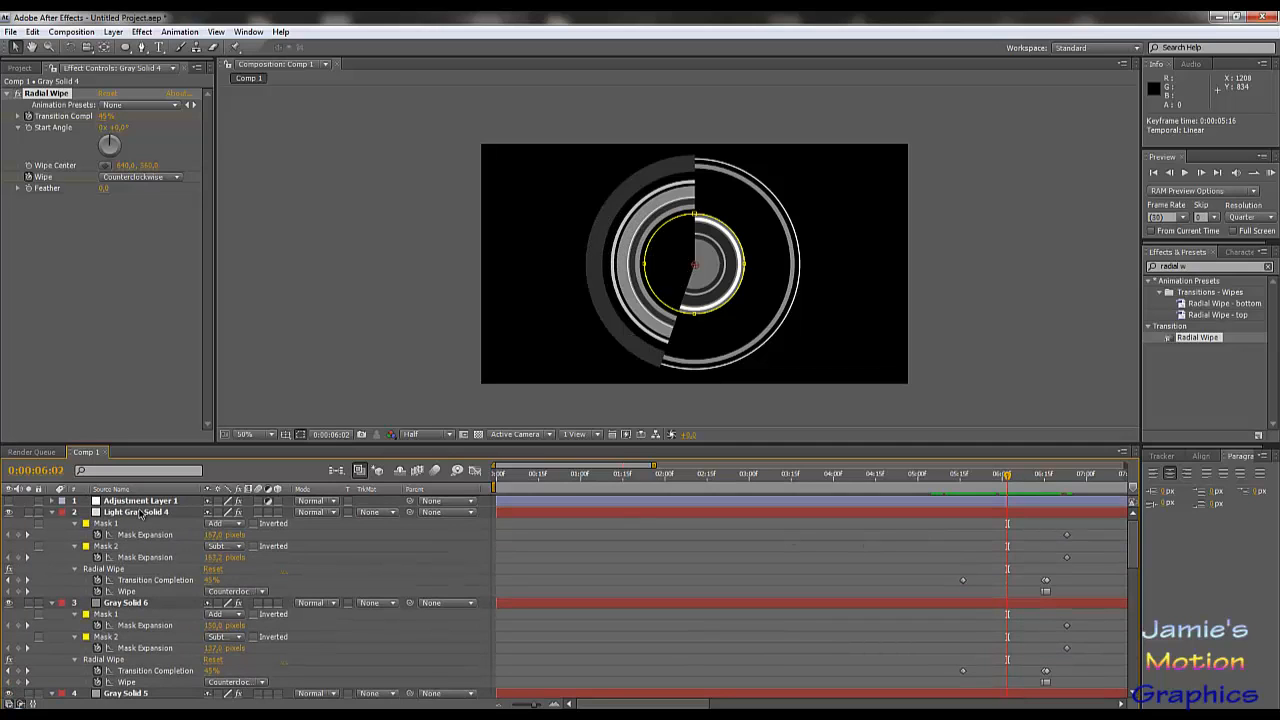
{"action": "left_click", "coordinate": [141, 512]}
{"action": "key", "text": "ctrl+d"}
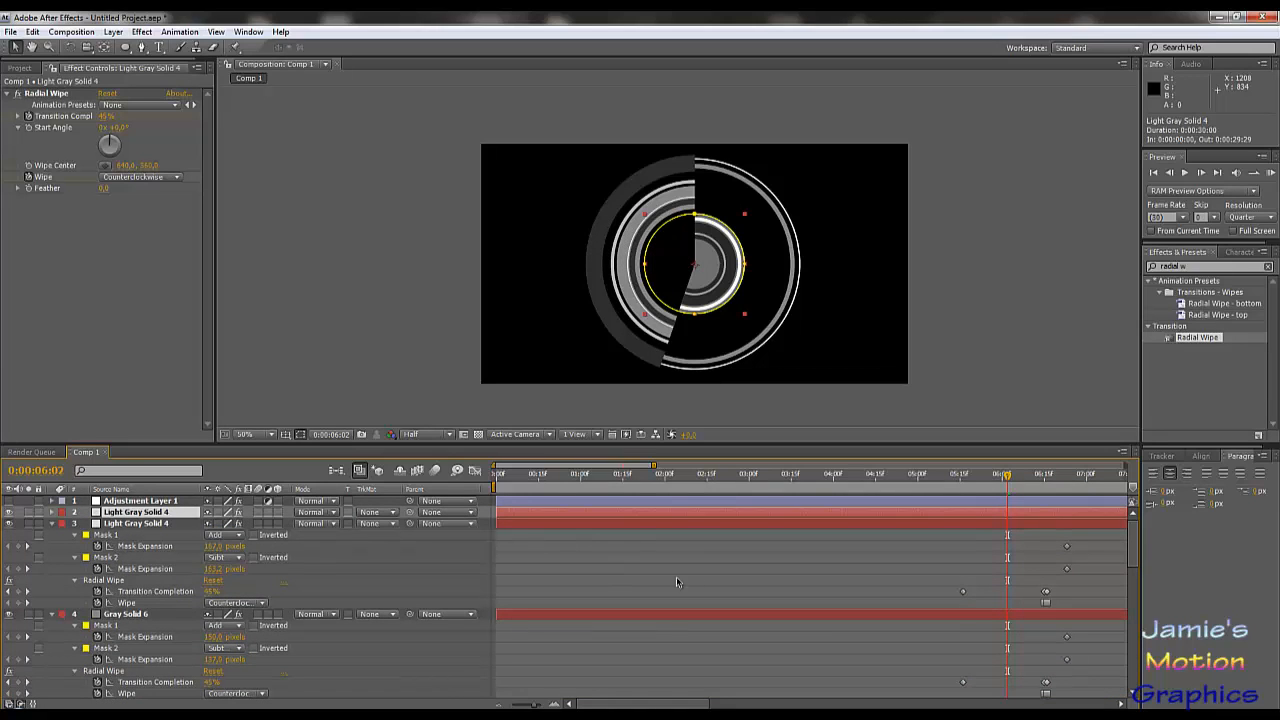
{"action": "left_click_drag", "start_coordinate": [1008, 480], "coordinate": [1067, 537]}
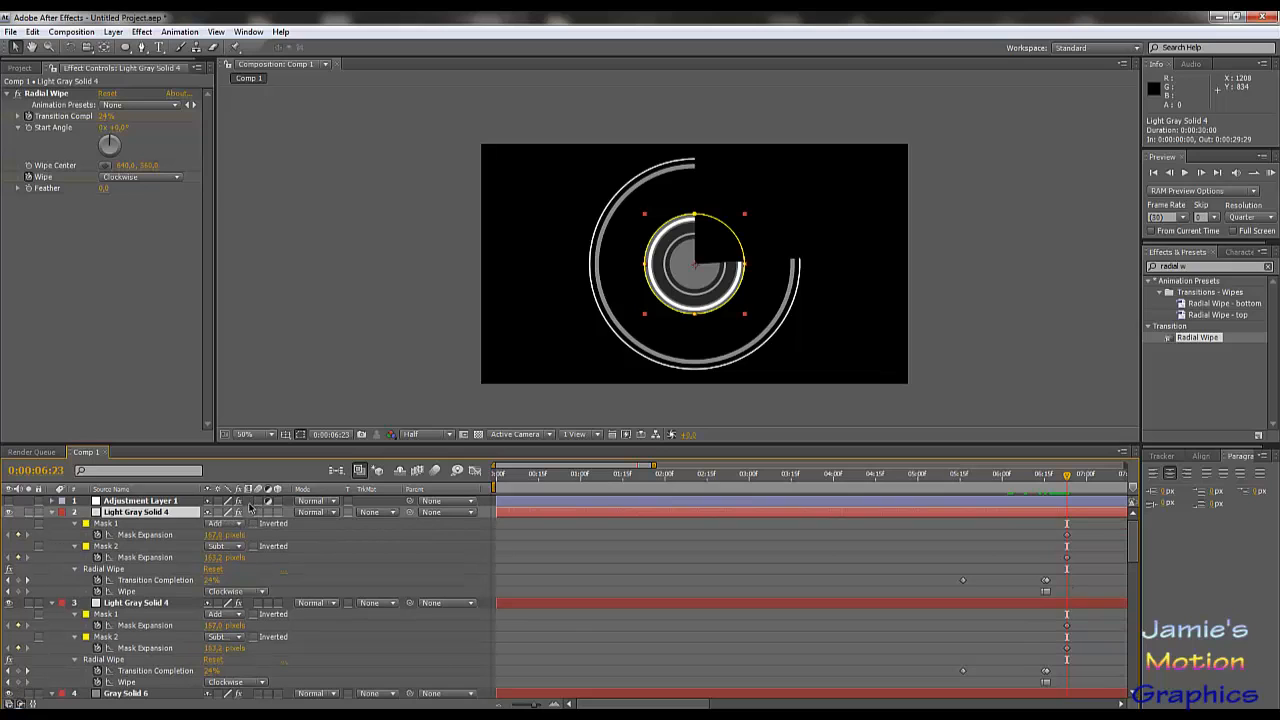
{"action": "key", "text": "u"}
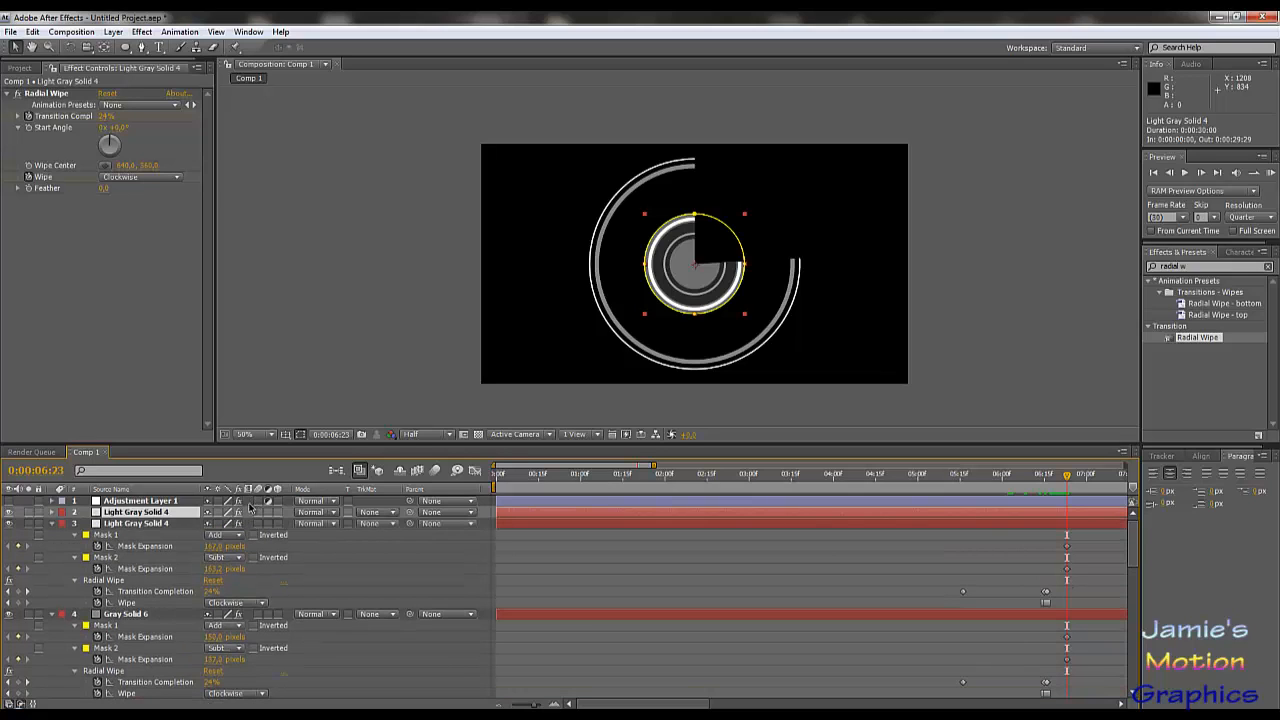
{"action": "left_click", "coordinate": [52, 513]}
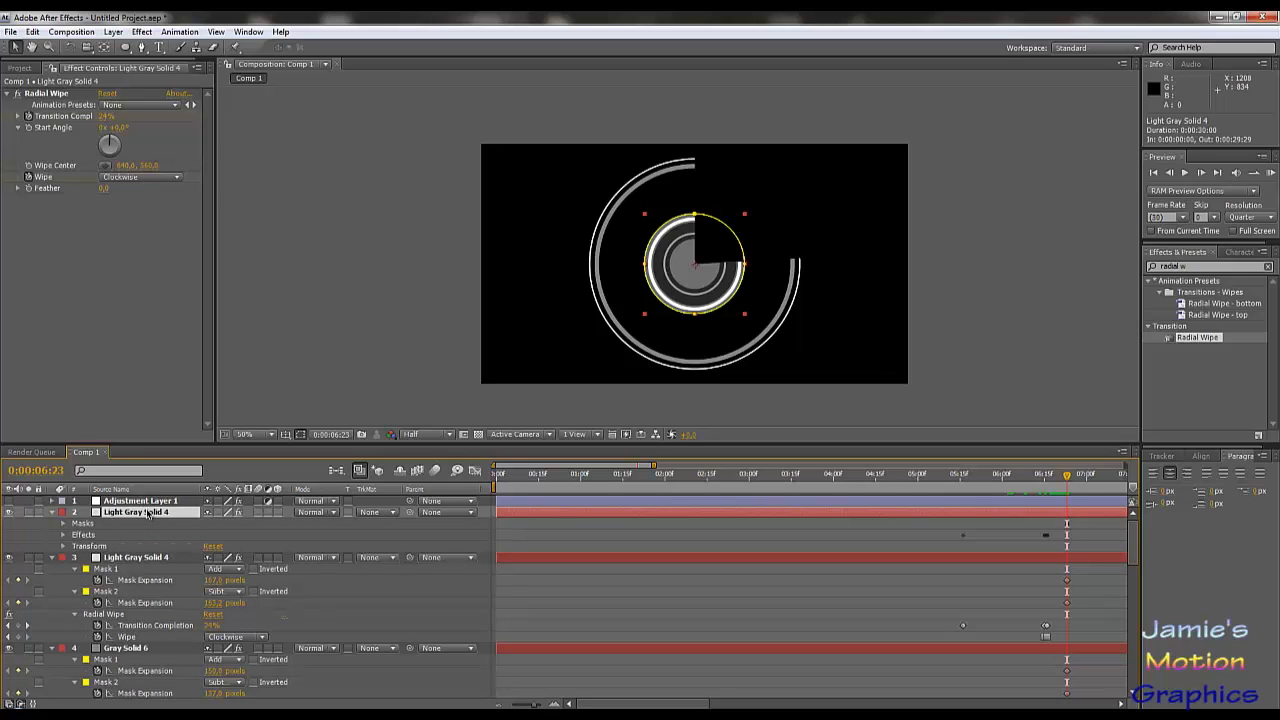
{"action": "key", "text": "u"}
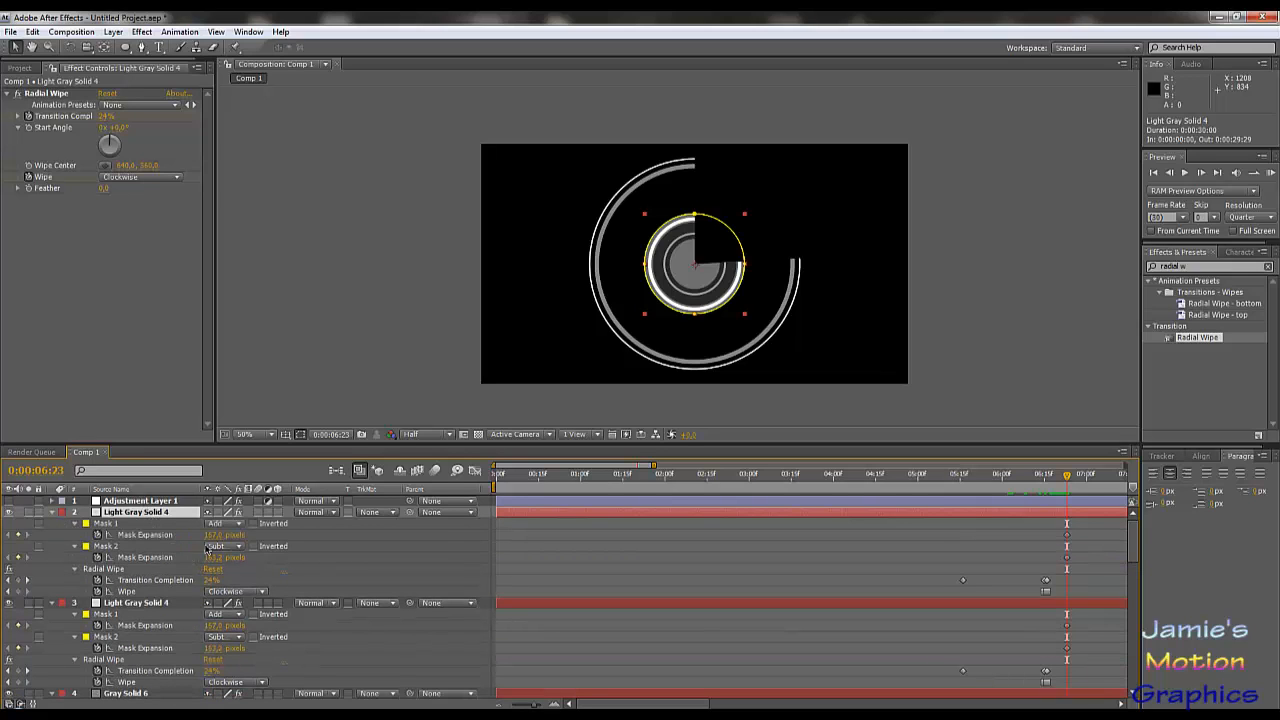
Set the topmost Light Gray Solid 4's Mask 1 expansion to about 101 pixels and its Mask 2 expansion to about 46 pixels.
{"action": "left_click", "coordinate": [185, 535]}
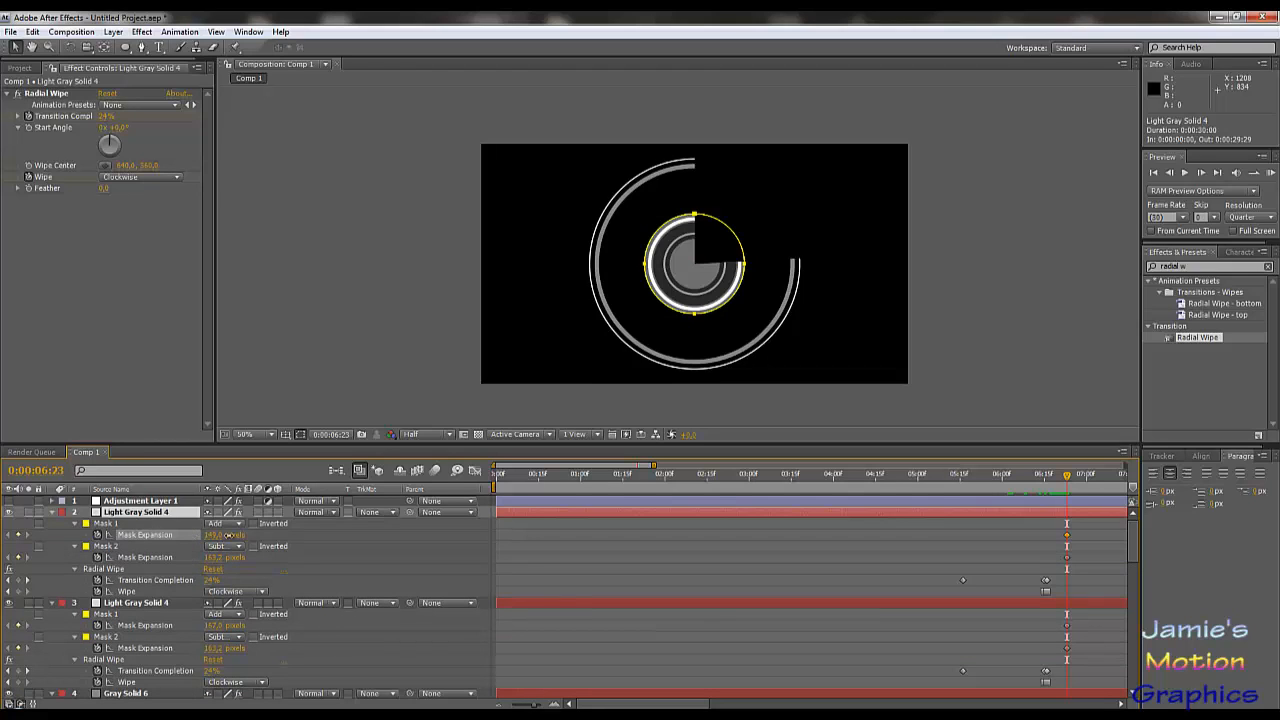
{"action": "left_click_drag", "start_coordinate": [228, 535], "coordinate": [121, 541]}
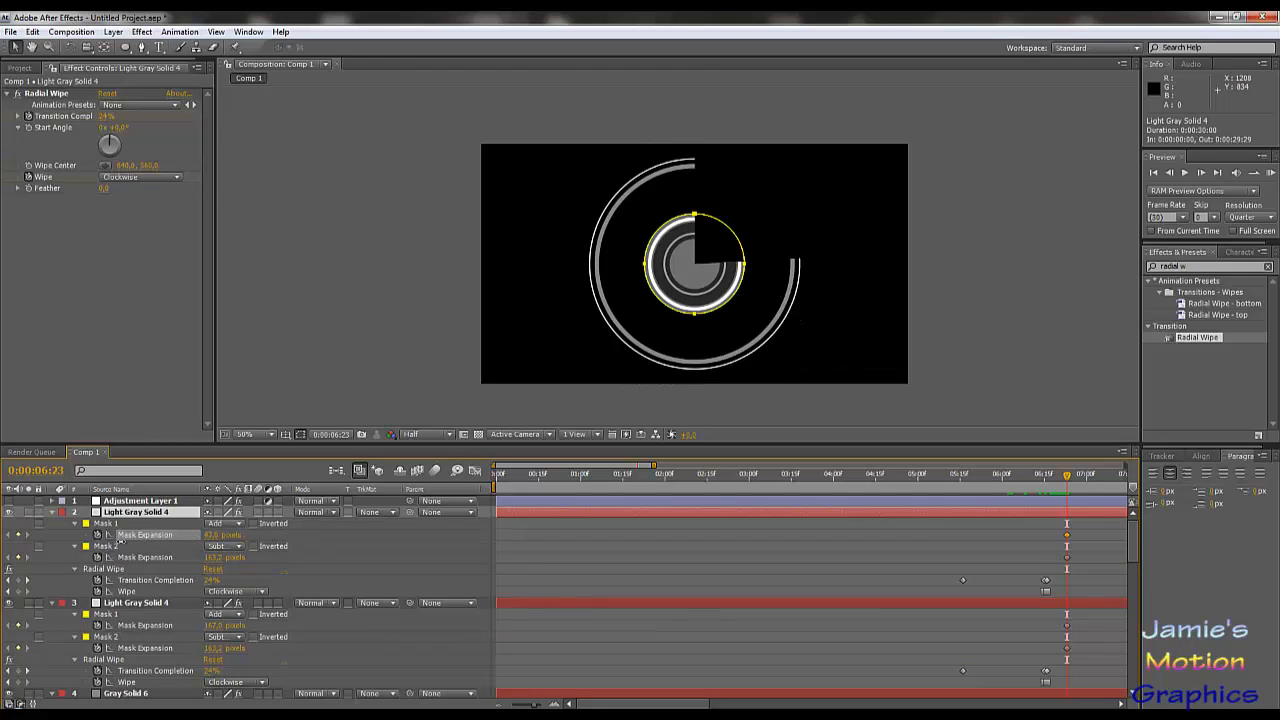
{"action": "mouse_move", "coordinate": [219, 585]}
{"action": "left_mouse_down"}
{"action": "mouse_move", "coordinate": [155, 581]}
{"action": "mouse_move", "coordinate": [223, 580]}
{"action": "left_mouse_up"}
{"action": "left_click", "coordinate": [198, 567]}
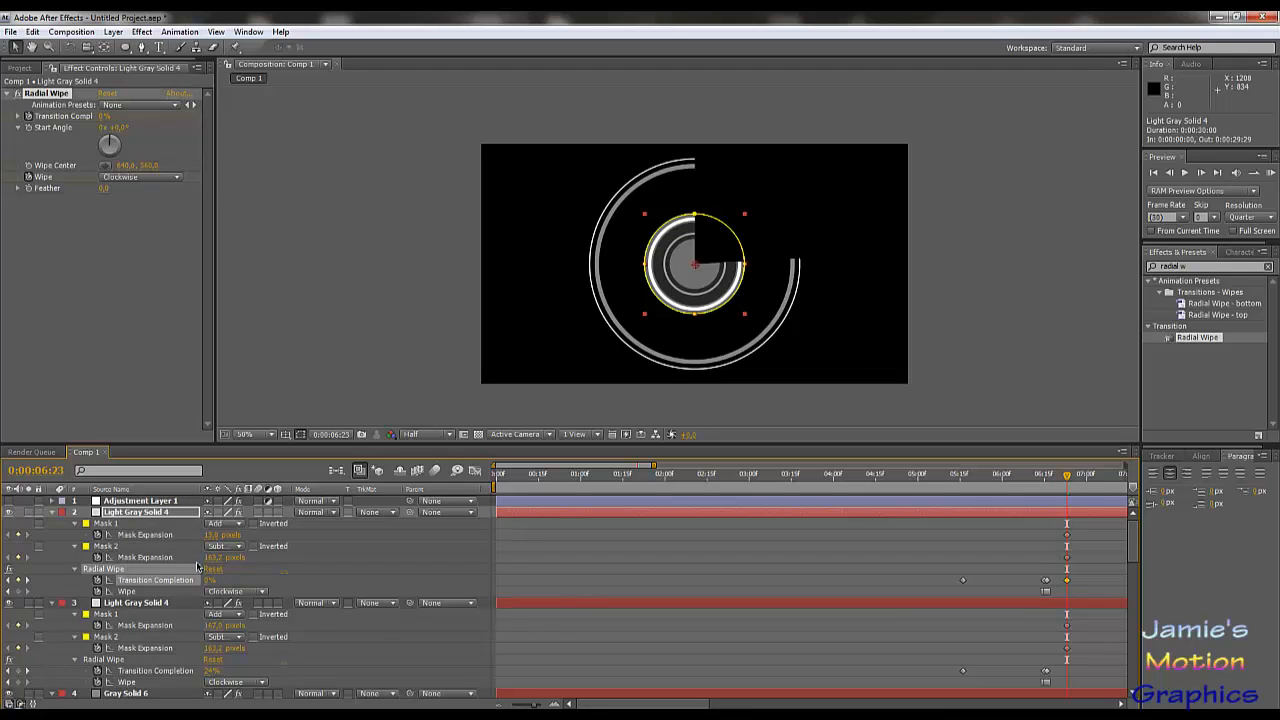
{"action": "key", "text": "ctrl+z"}
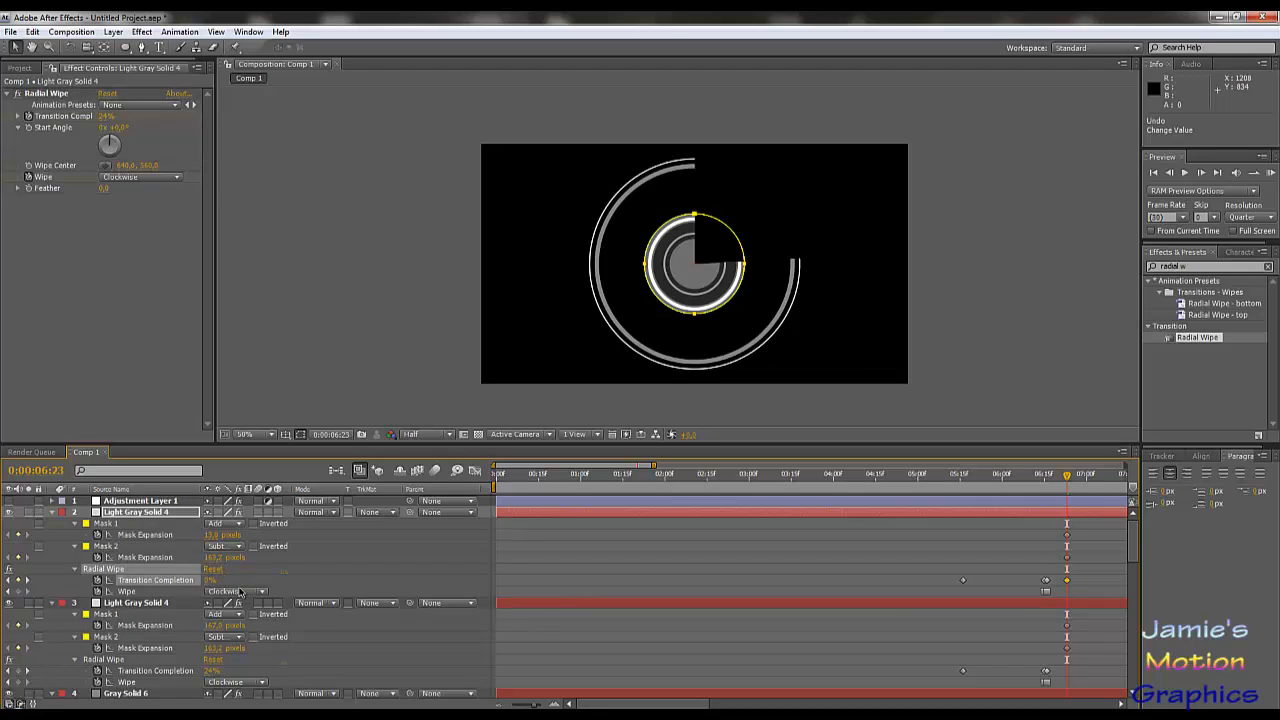
{"action": "left_click_drag", "start_coordinate": [143, 563], "coordinate": [331, 571]}
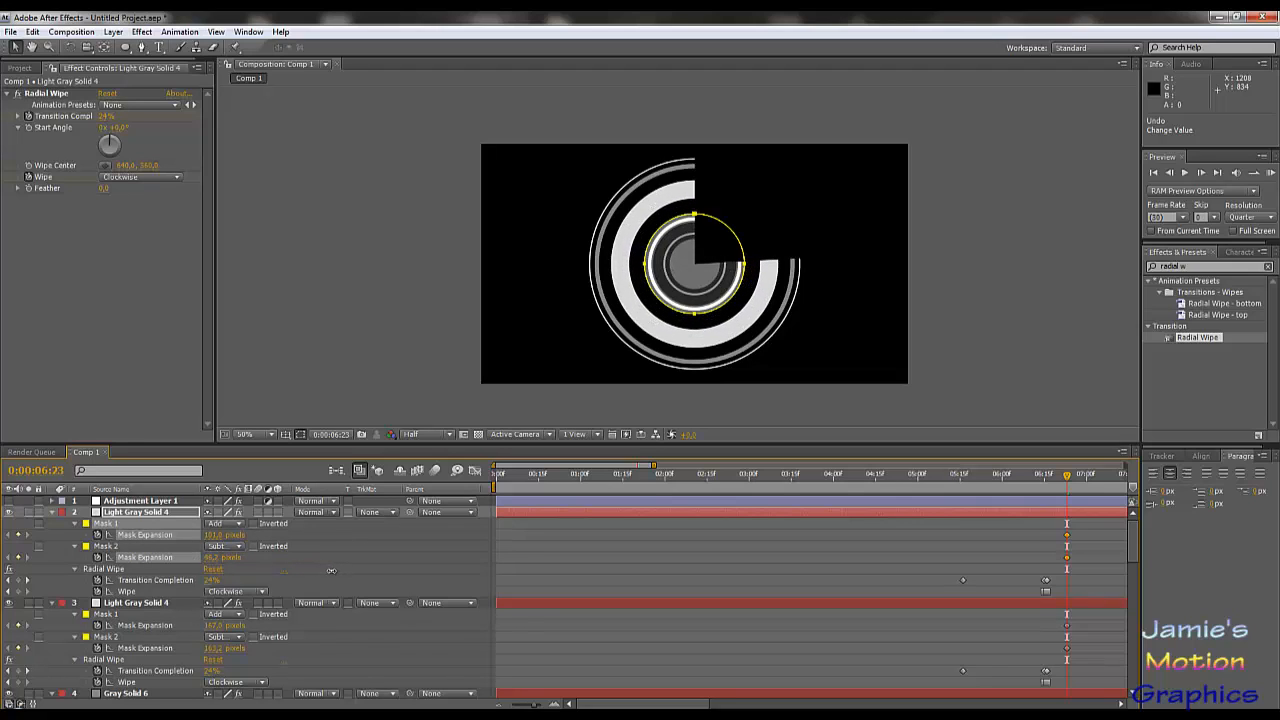
Duplicate the resized topmost Light Gray Solid 4 layer and show the copy's keyframed properties.
{"action": "left_click", "coordinate": [157, 515]}
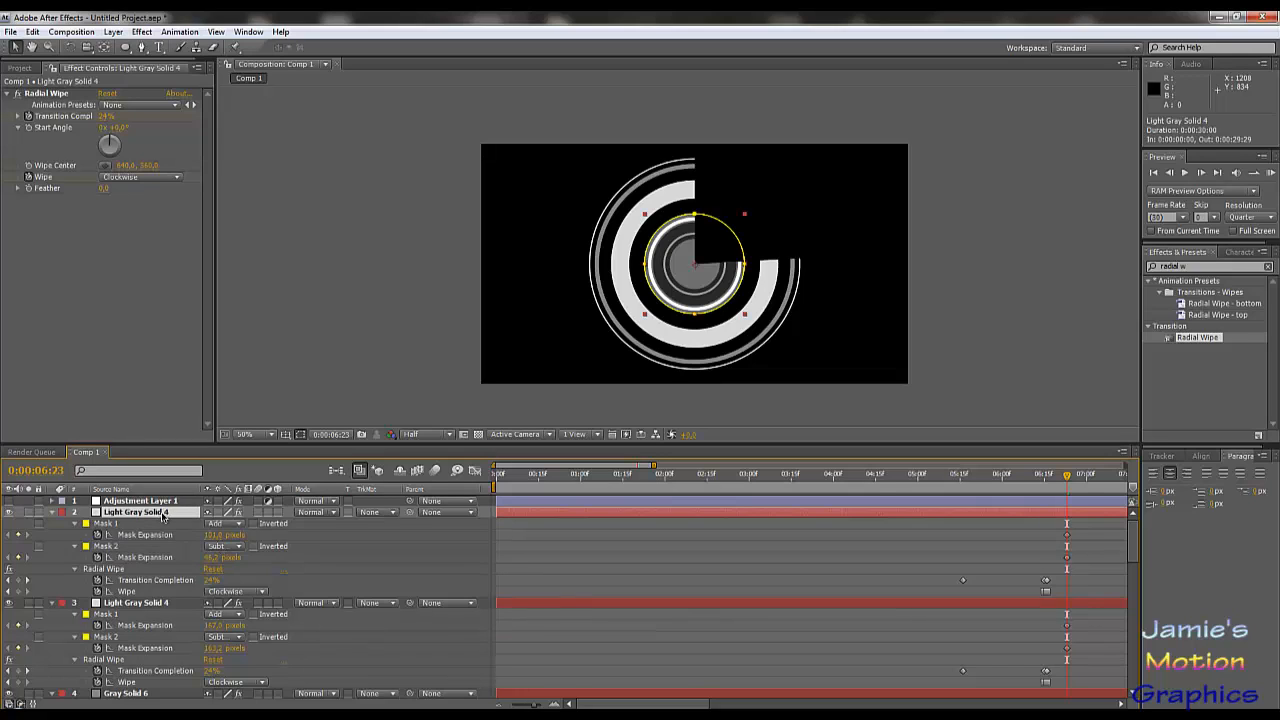
{"action": "key", "text": "ctrl+d"}
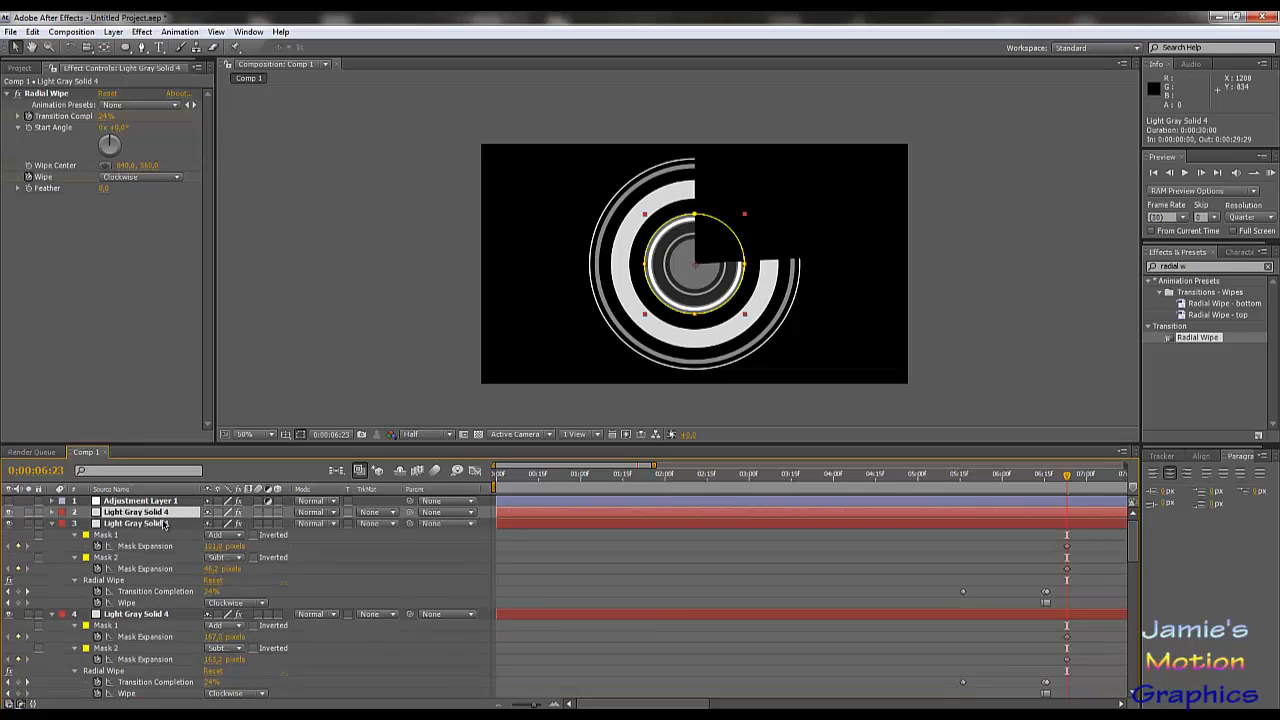
{"action": "key", "text": "u"}
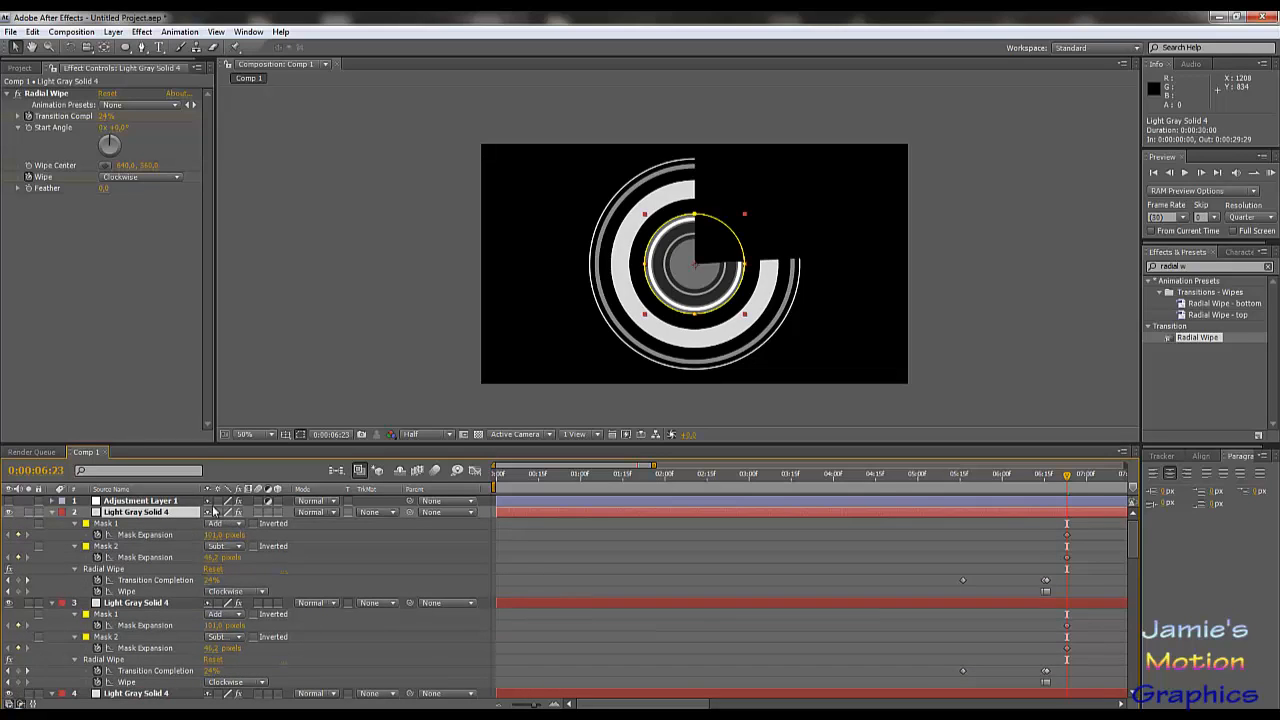
Recolour the topmost Light Gray Solid 4 copy to dark gray as a new solid.
{"action": "left_click", "coordinate": [141, 31]}
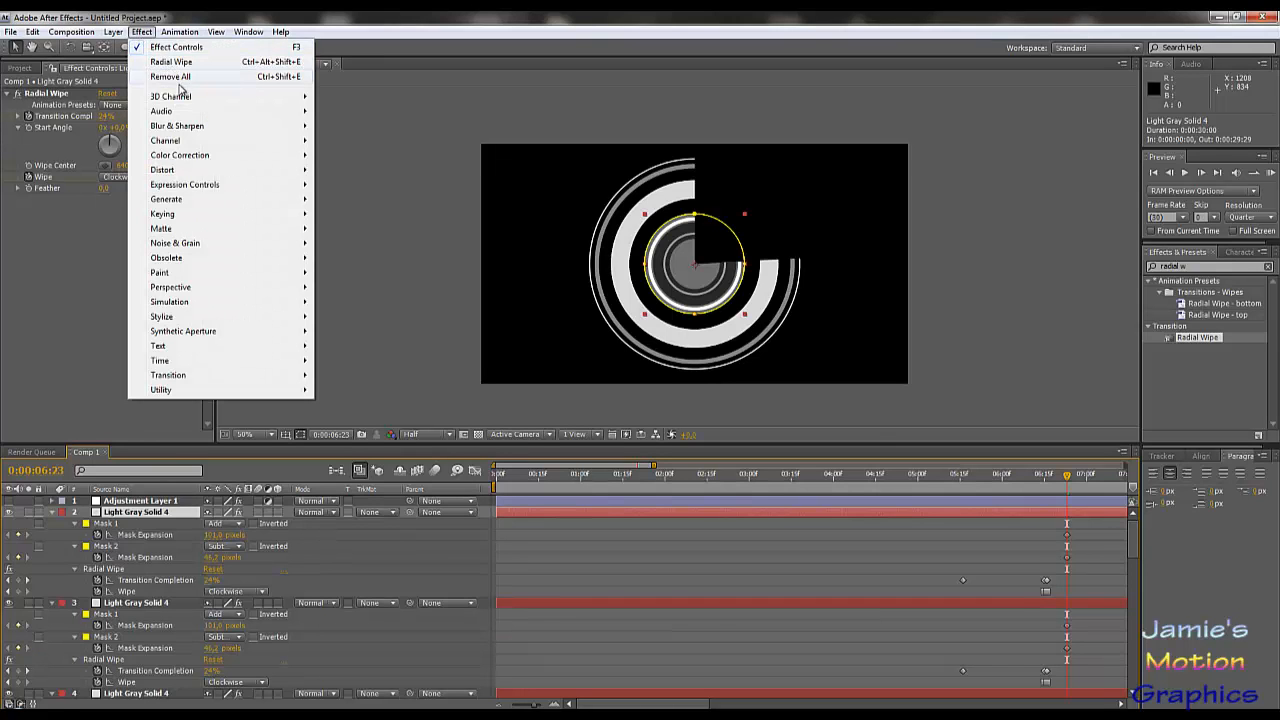
{"action": "mouse_move", "coordinate": [106, 32]}
{"action": "left_click", "coordinate": [148, 61]}
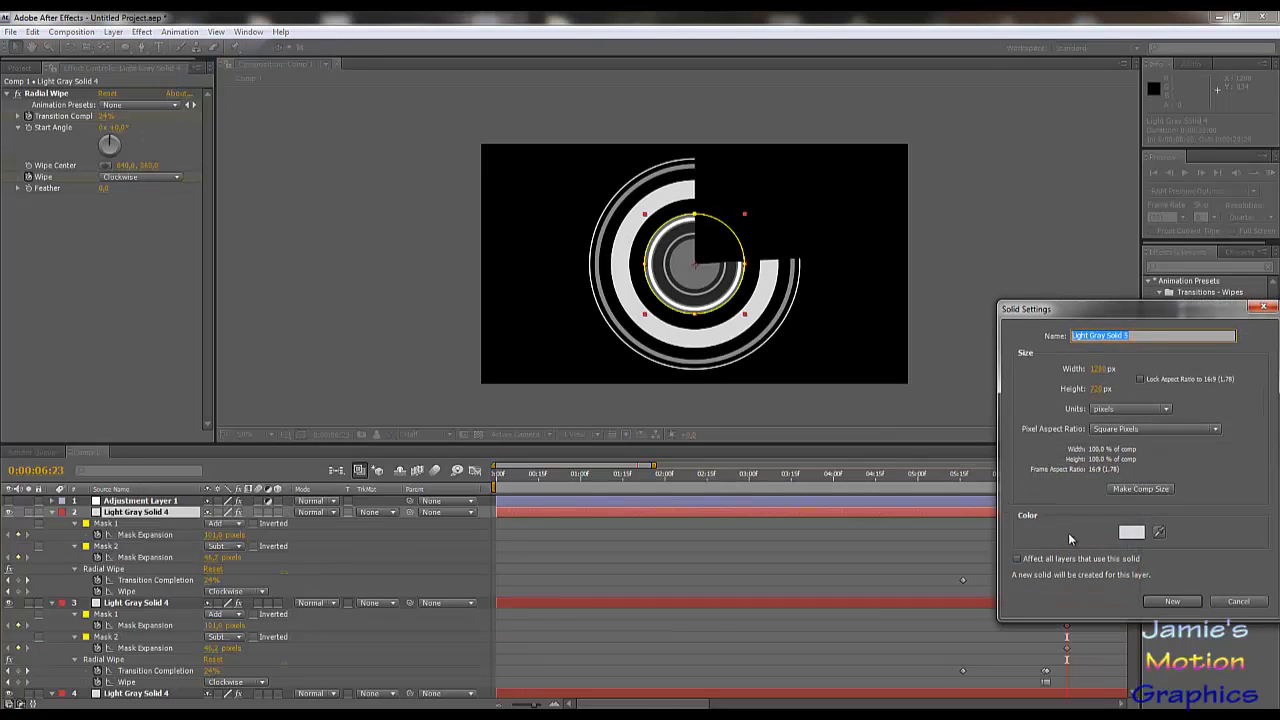
{"action": "left_click", "coordinate": [1130, 532]}
{"action": "left_click_drag", "start_coordinate": [438, 494], "coordinate": [216, 550]}
{"action": "left_click", "coordinate": [610, 416]}
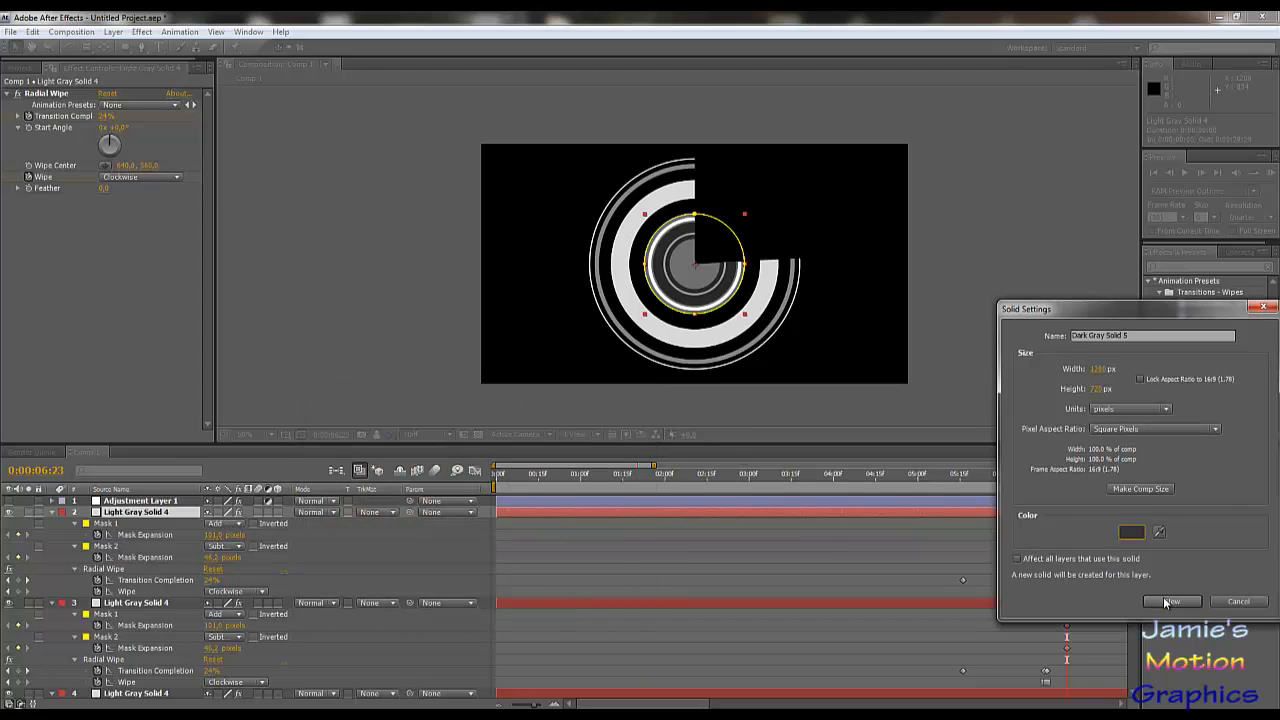
{"action": "left_click", "coordinate": [1172, 601]}
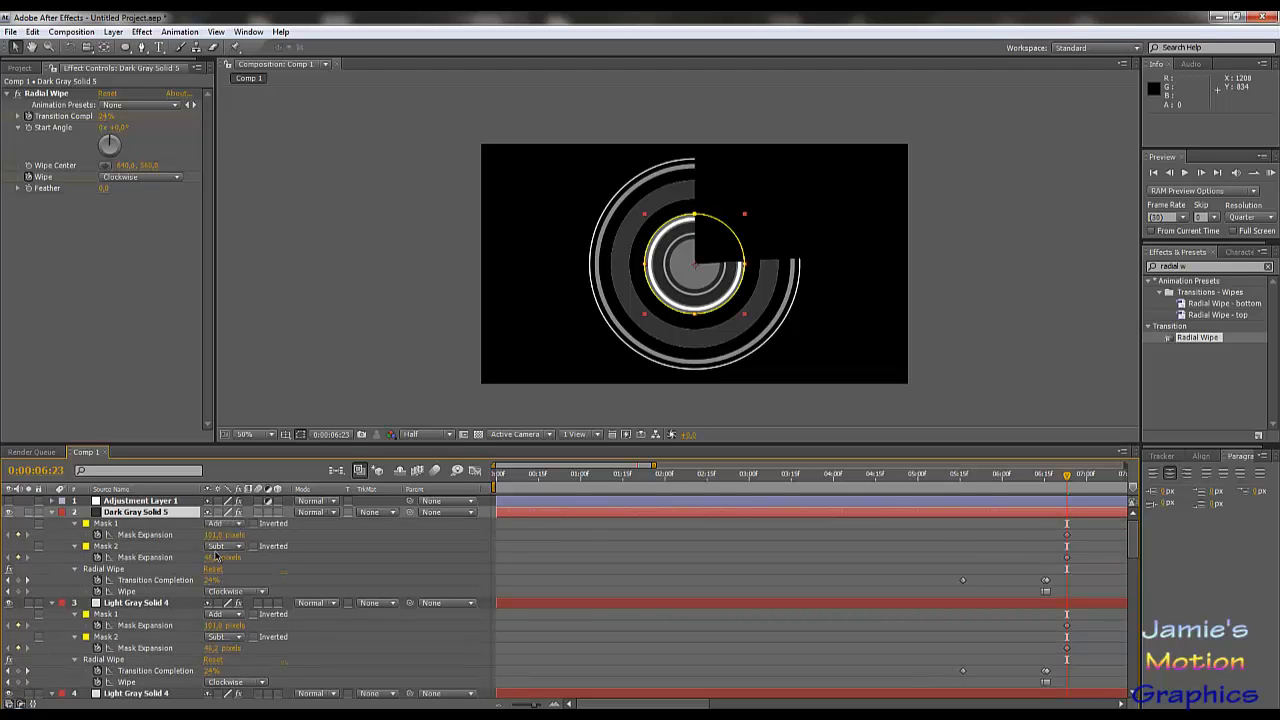
Set Dark Gray Solid 5's Mask 2 expansion to about 52 pixels and its Mask 1 expansion to about 64 pixels.
{"action": "left_click_drag", "start_coordinate": [211, 563], "coordinate": [223, 571]}
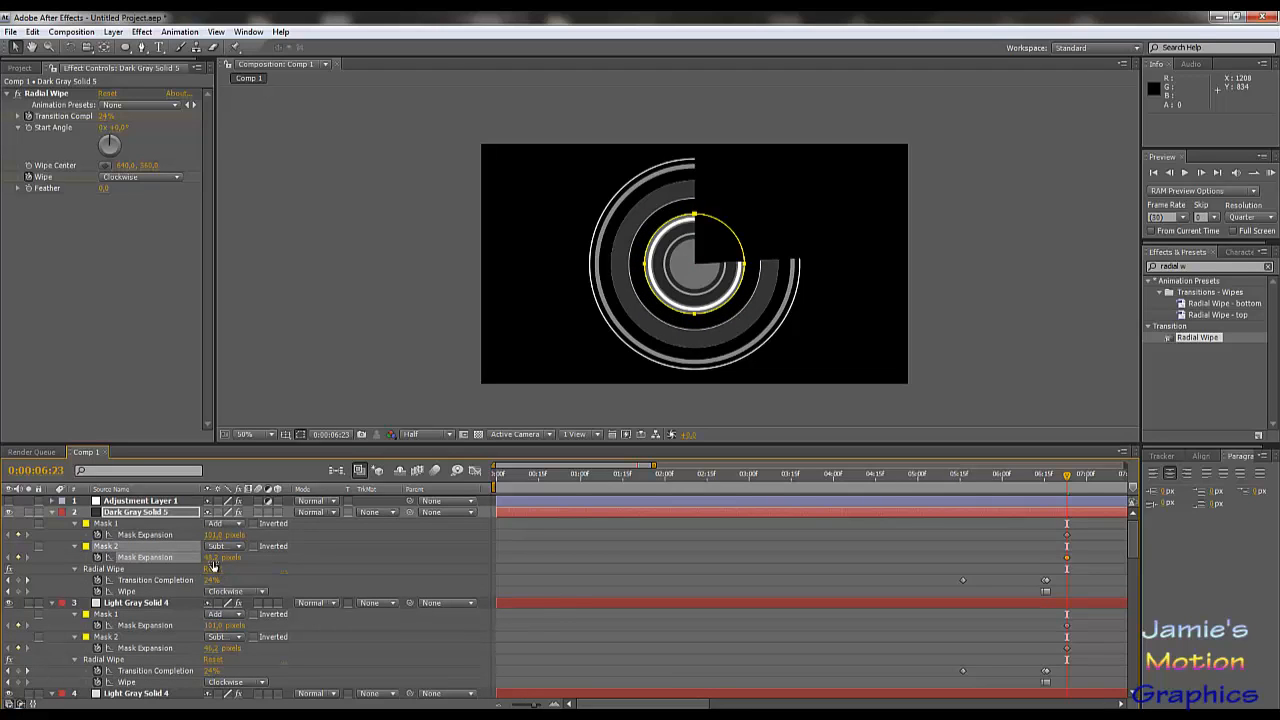
{"action": "left_click_drag", "start_coordinate": [210, 556], "coordinate": [190, 535]}
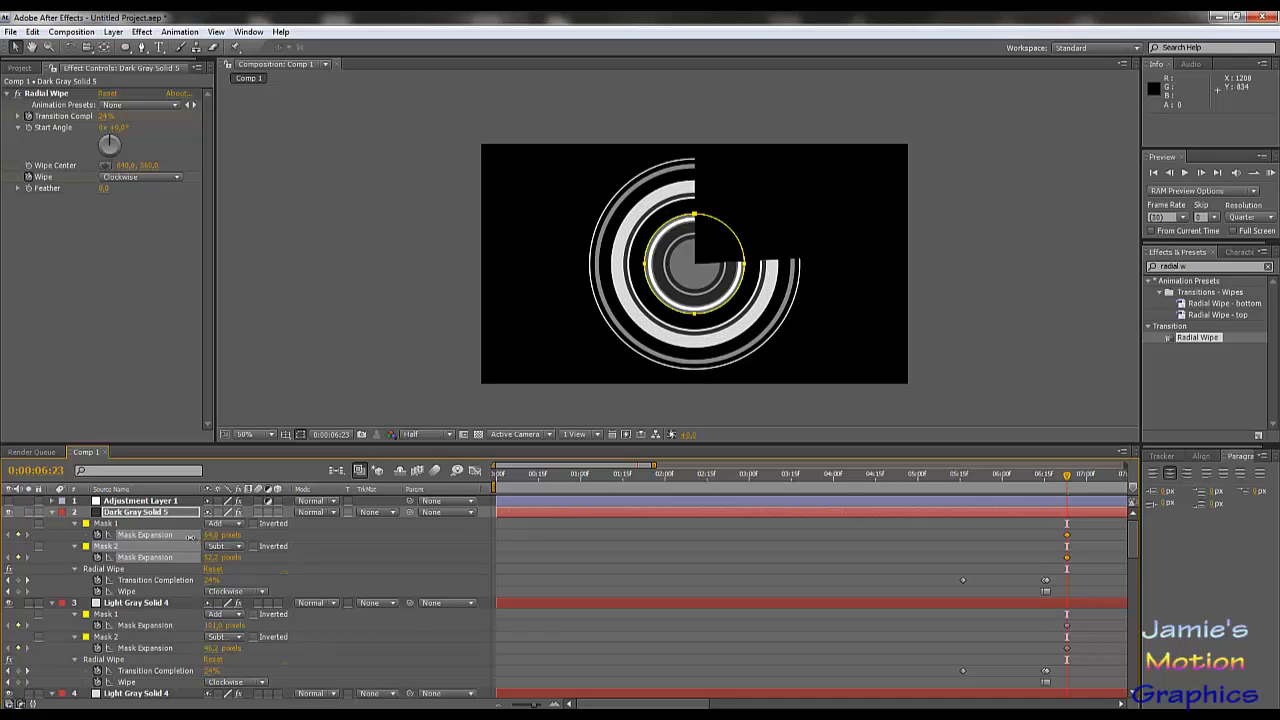
{"action": "left_click", "coordinate": [190, 536]}
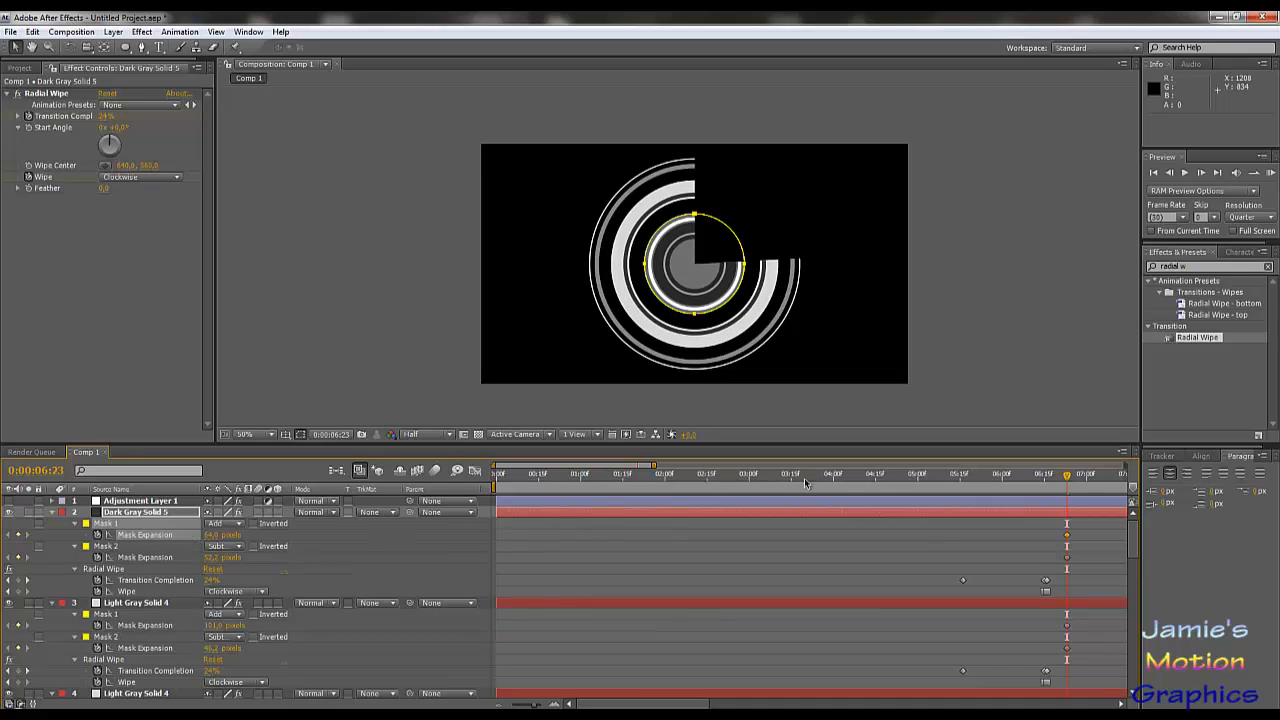
Set the Mask 1 expansion of the Light Gray Solid 4 below Dark Gray Solid 5 to about 83 pixels and preview the wipe around 0:00:06:23.
{"action": "left_click_drag", "start_coordinate": [900, 478], "coordinate": [1066, 566]}
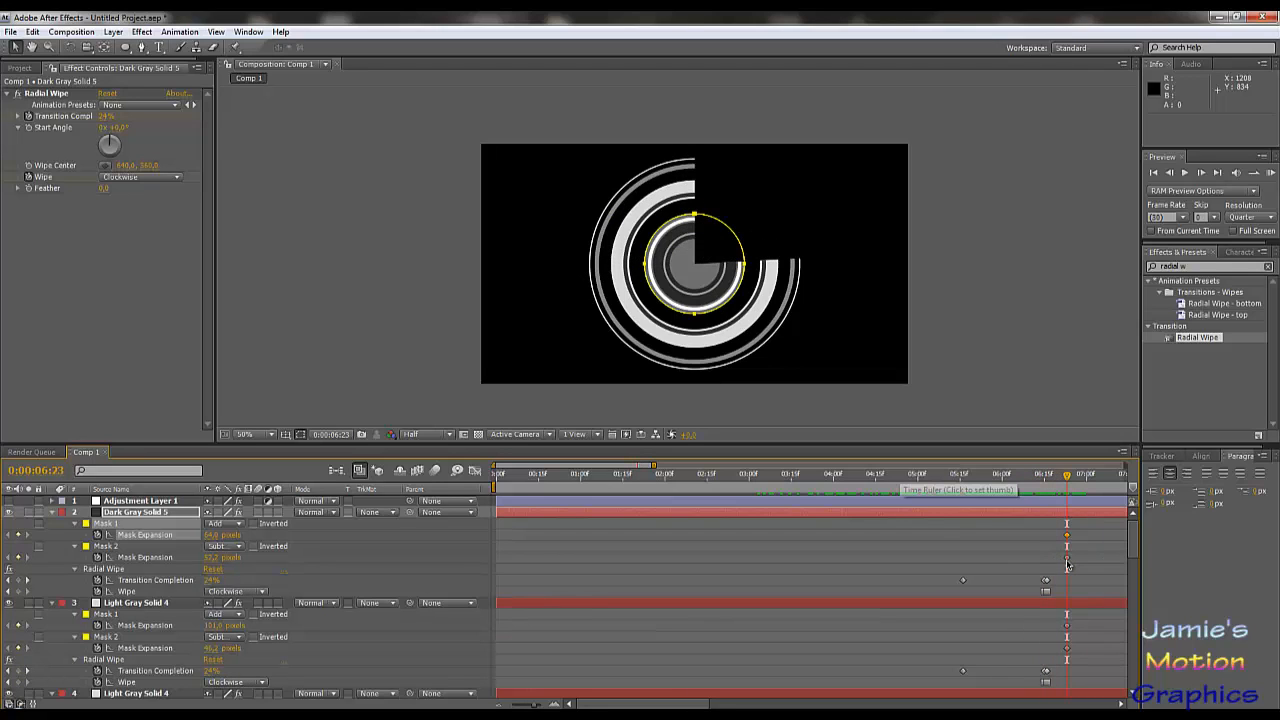
{"action": "left_click", "coordinate": [1066, 625]}
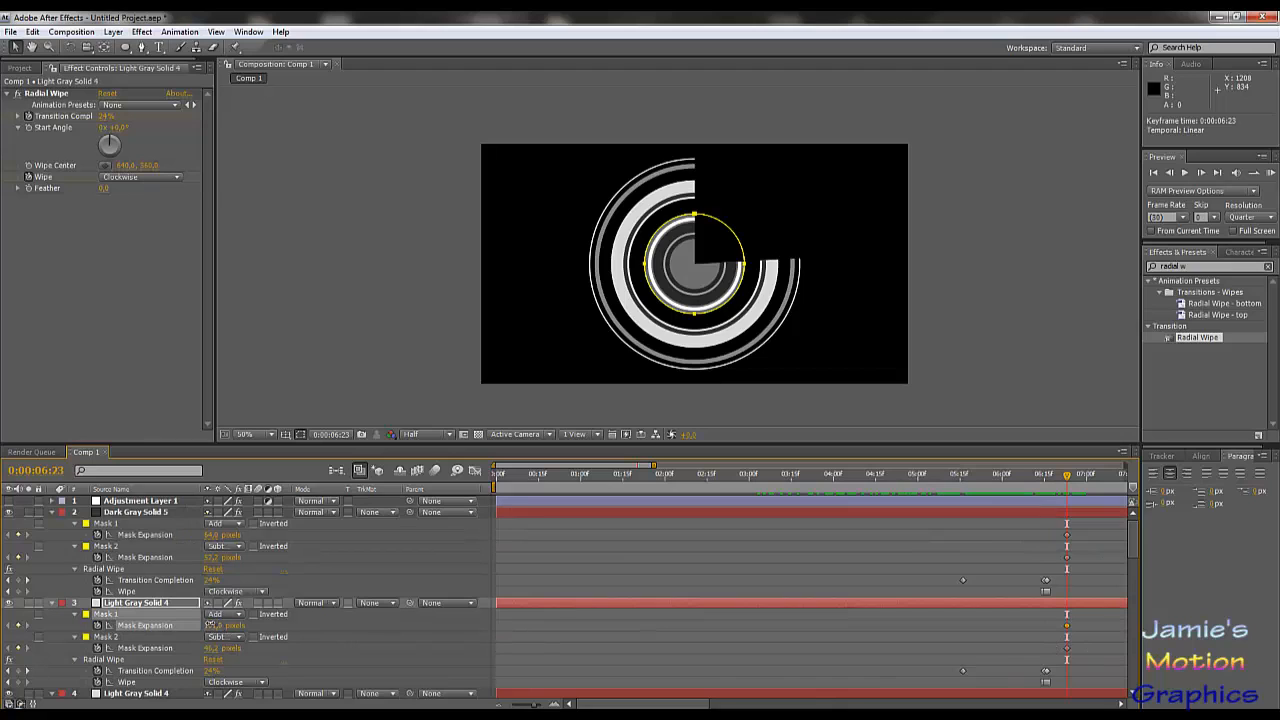
{"action": "left_click_drag", "start_coordinate": [210, 625], "coordinate": [202, 625]}
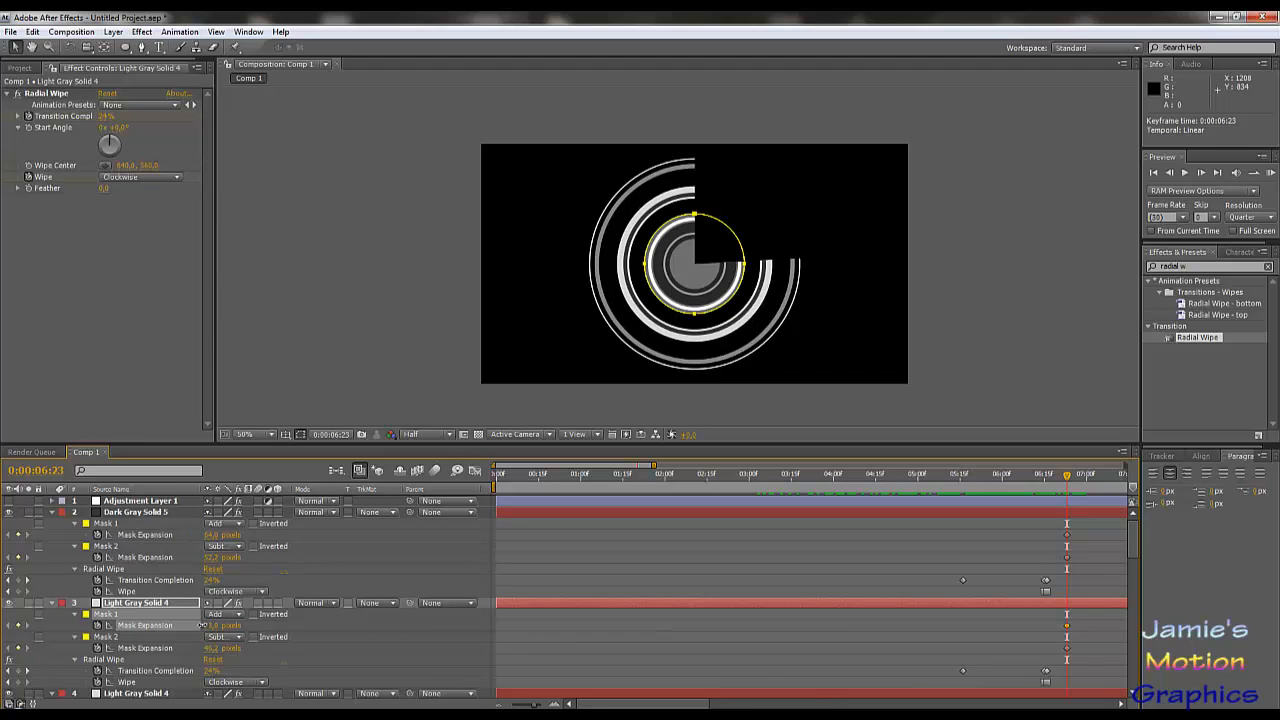
{"action": "left_click_drag", "start_coordinate": [971, 478], "coordinate": [1070, 524]}
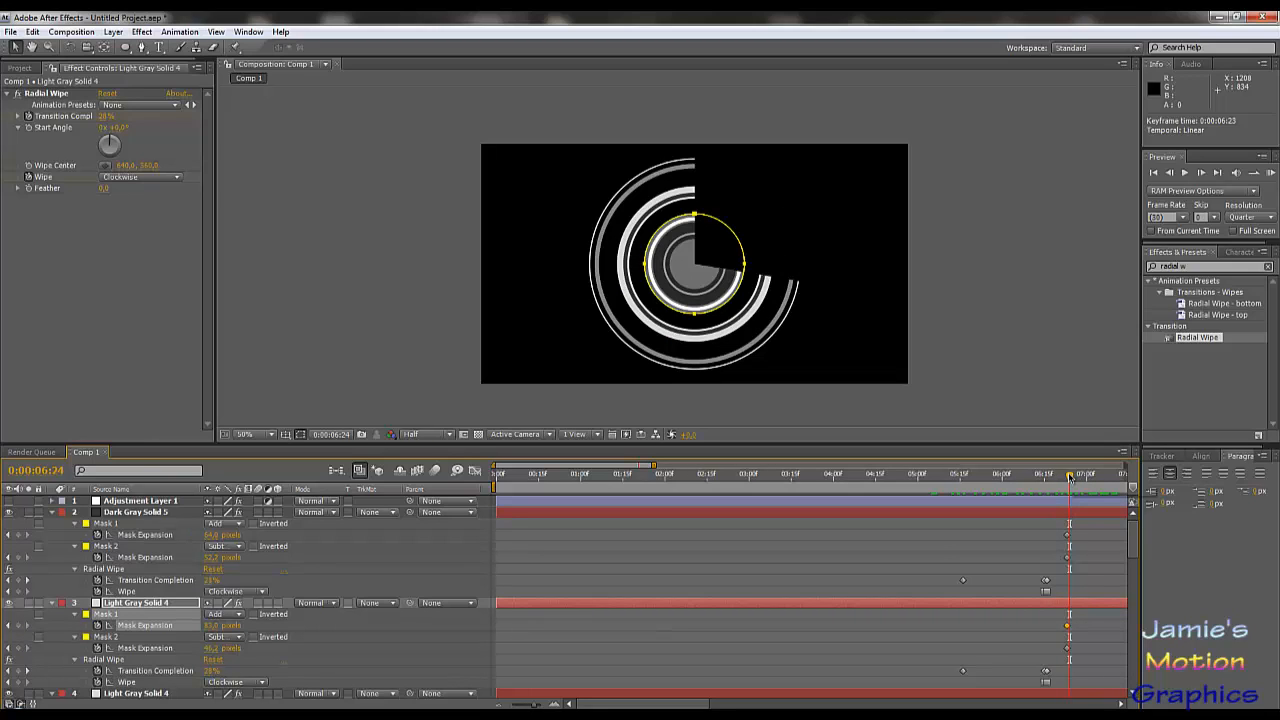
{"action": "mouse_move", "coordinate": [1070, 478]}
{"action": "left_mouse_down"}
{"action": "mouse_move", "coordinate": [1030, 488]}
{"action": "mouse_move", "coordinate": [1065, 494]}
{"action": "left_mouse_up"}
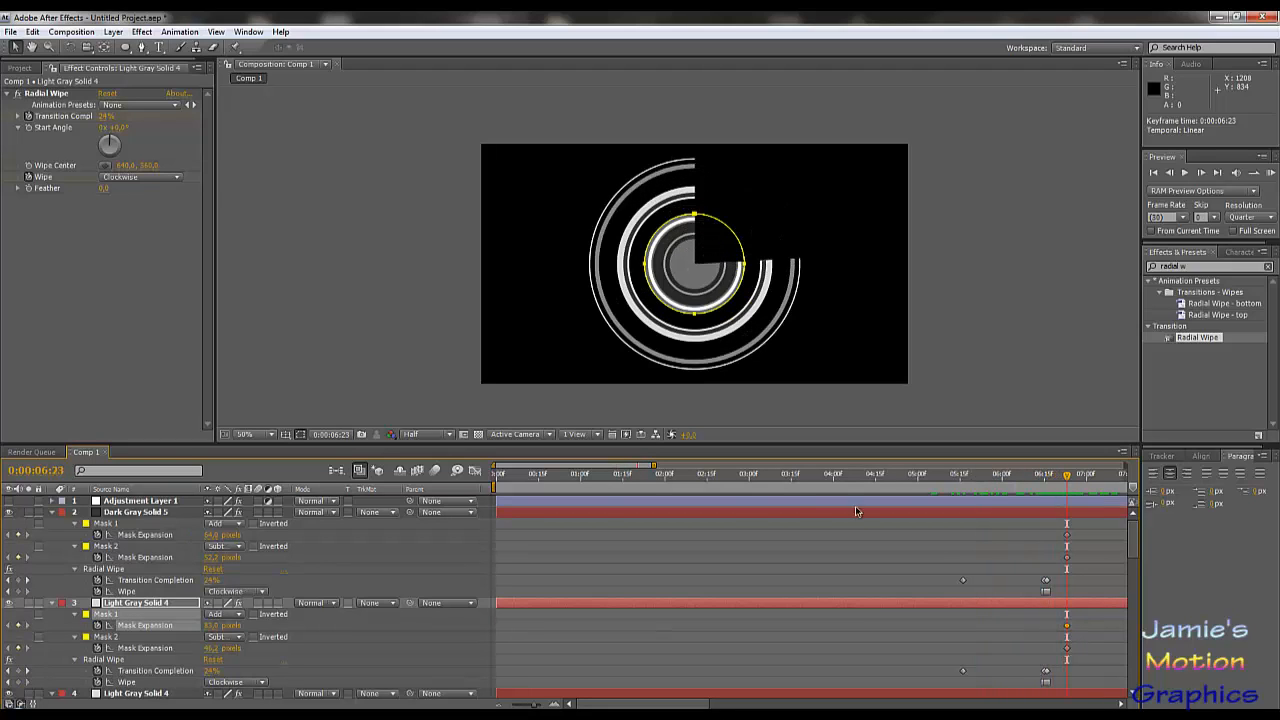
Duplicate the Dark Gray Solid 5 layer and show the copy's keyframed properties.
{"action": "left_click", "coordinate": [140, 511]}
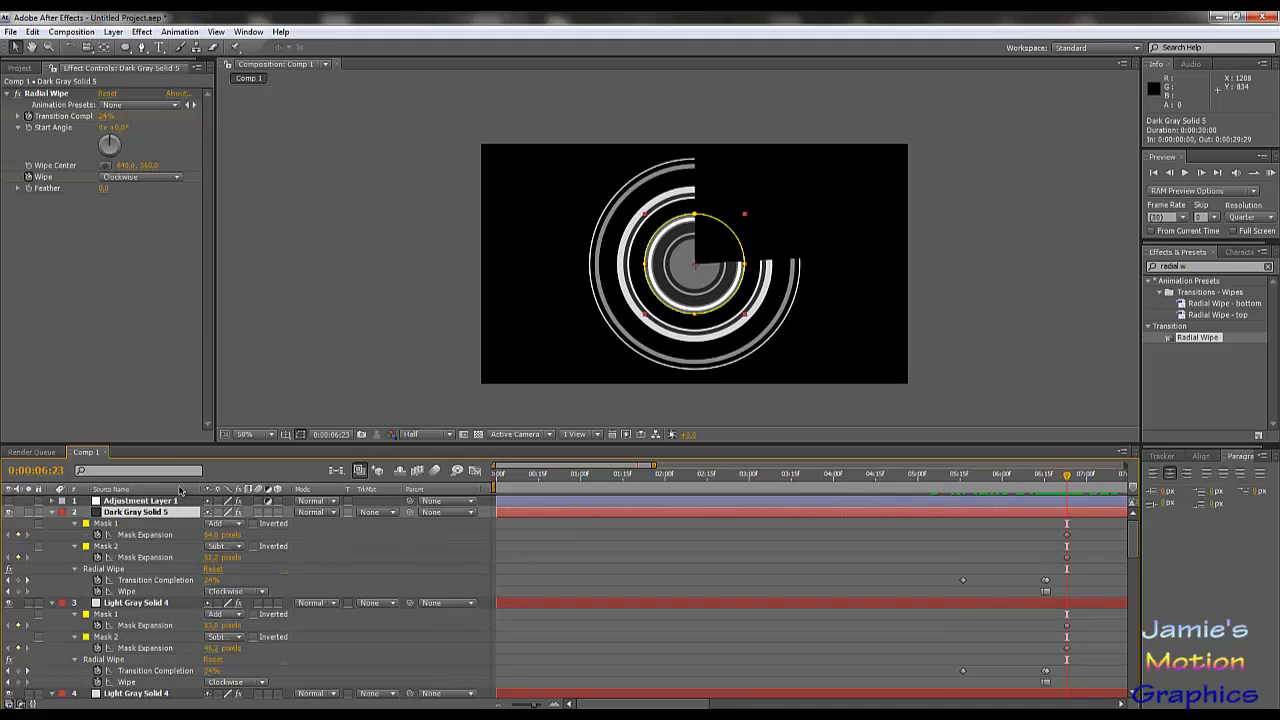
{"action": "key", "text": "ctrl+d"}
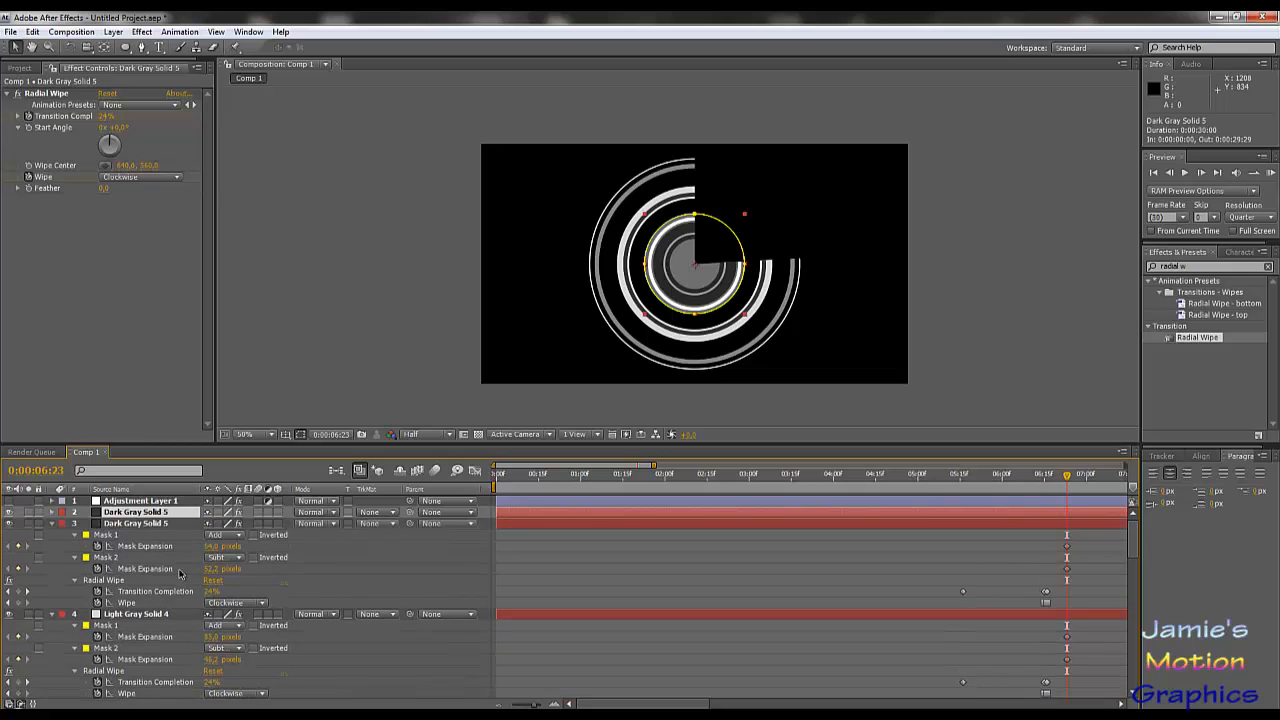
{"action": "left_click", "coordinate": [52, 512]}
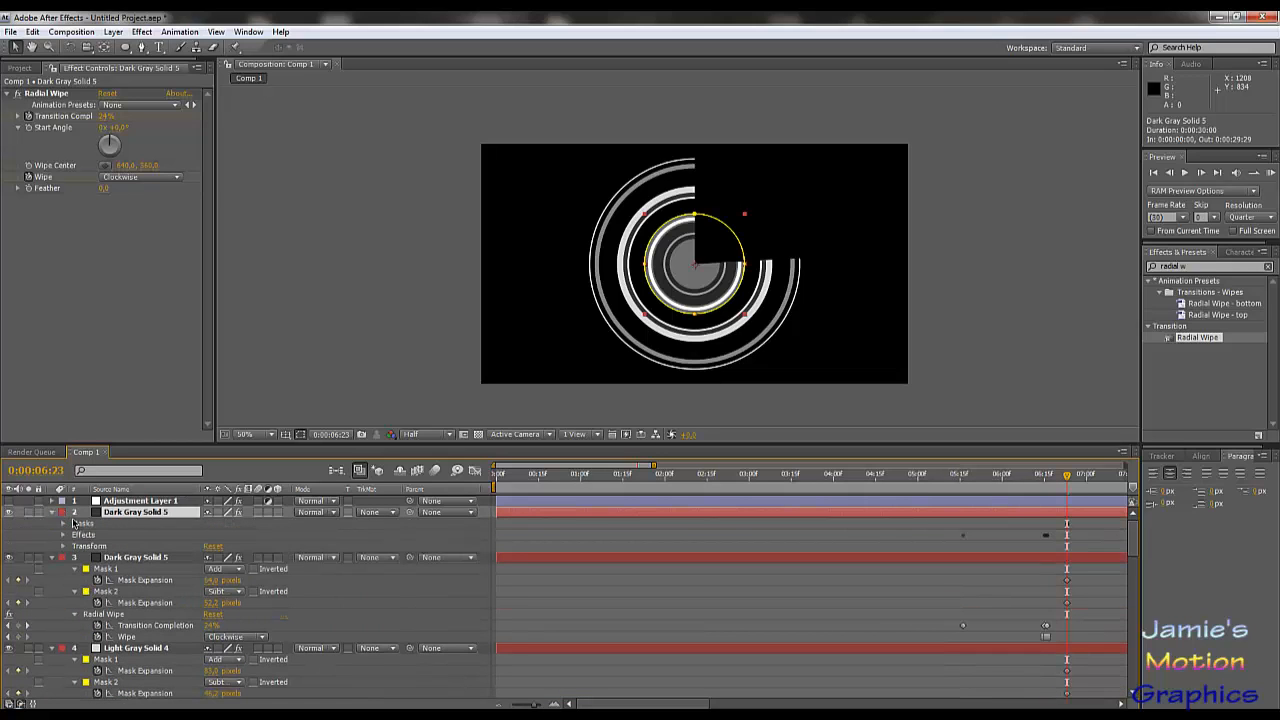
{"action": "key", "text": "u"}
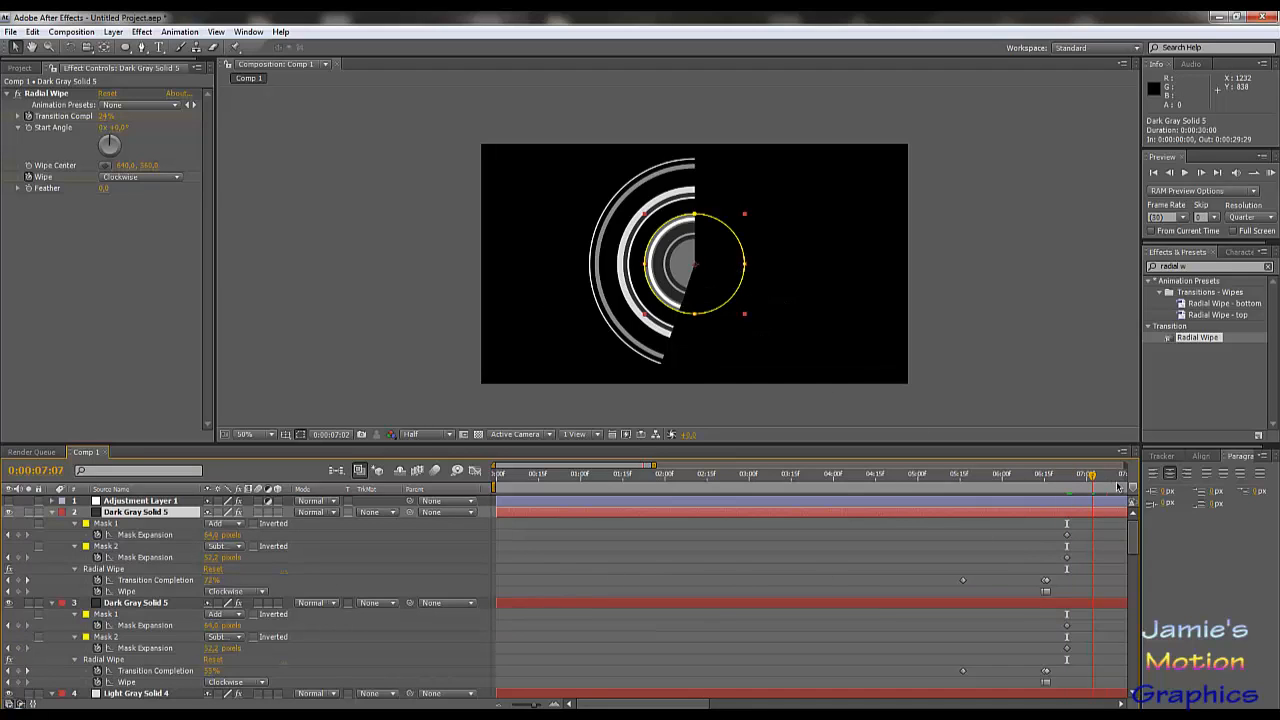
At 0:00:06:23, set the top Dark Gray Solid 5's Mask 2 expansion to about -219 pixels and its Mask 1 expansion to about 118 pixels.
{"action": "left_click_drag", "start_coordinate": [845, 484], "coordinate": [948, 548]}
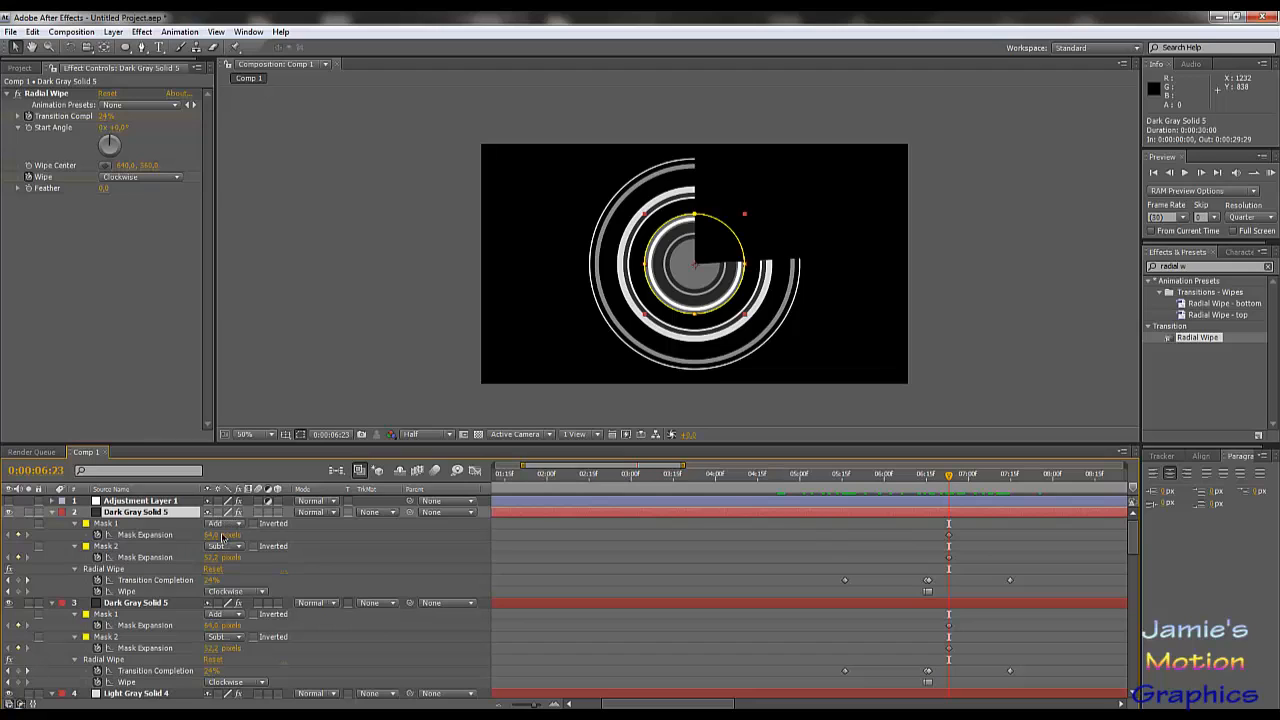
{"action": "left_click_drag", "start_coordinate": [212, 536], "coordinate": [32, 557]}
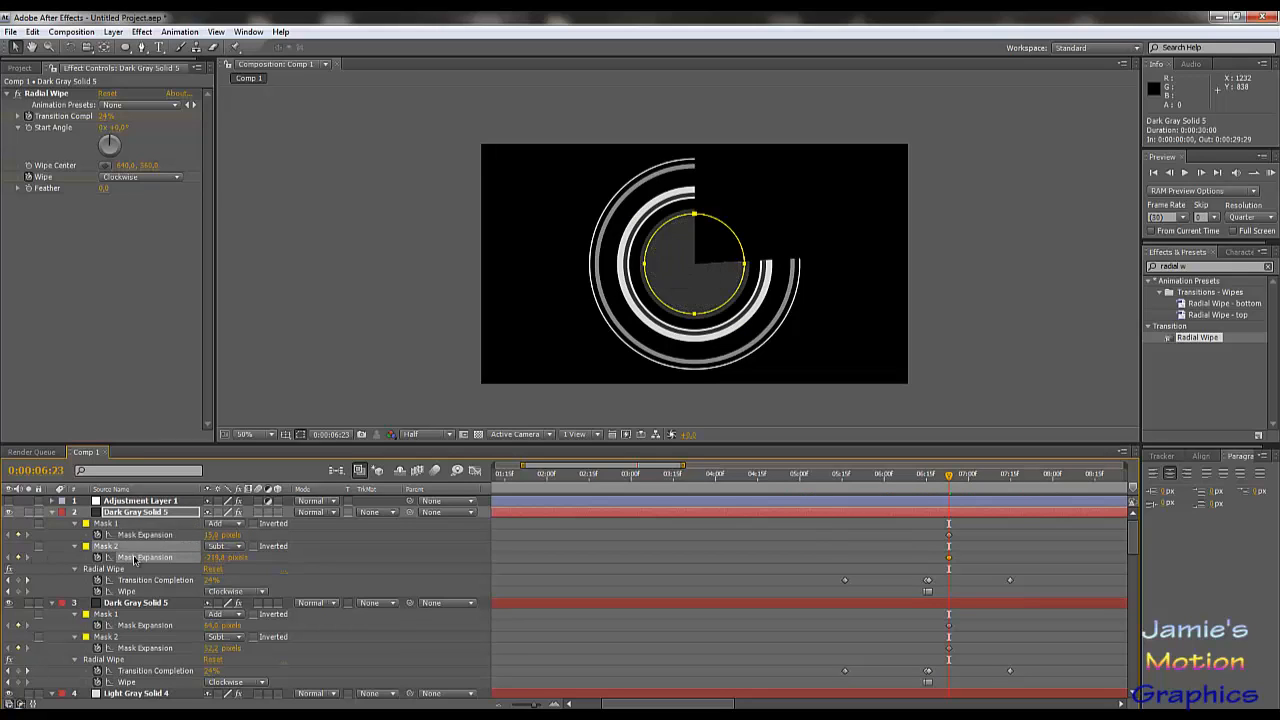
{"action": "left_click_drag", "start_coordinate": [208, 538], "coordinate": [290, 546]}
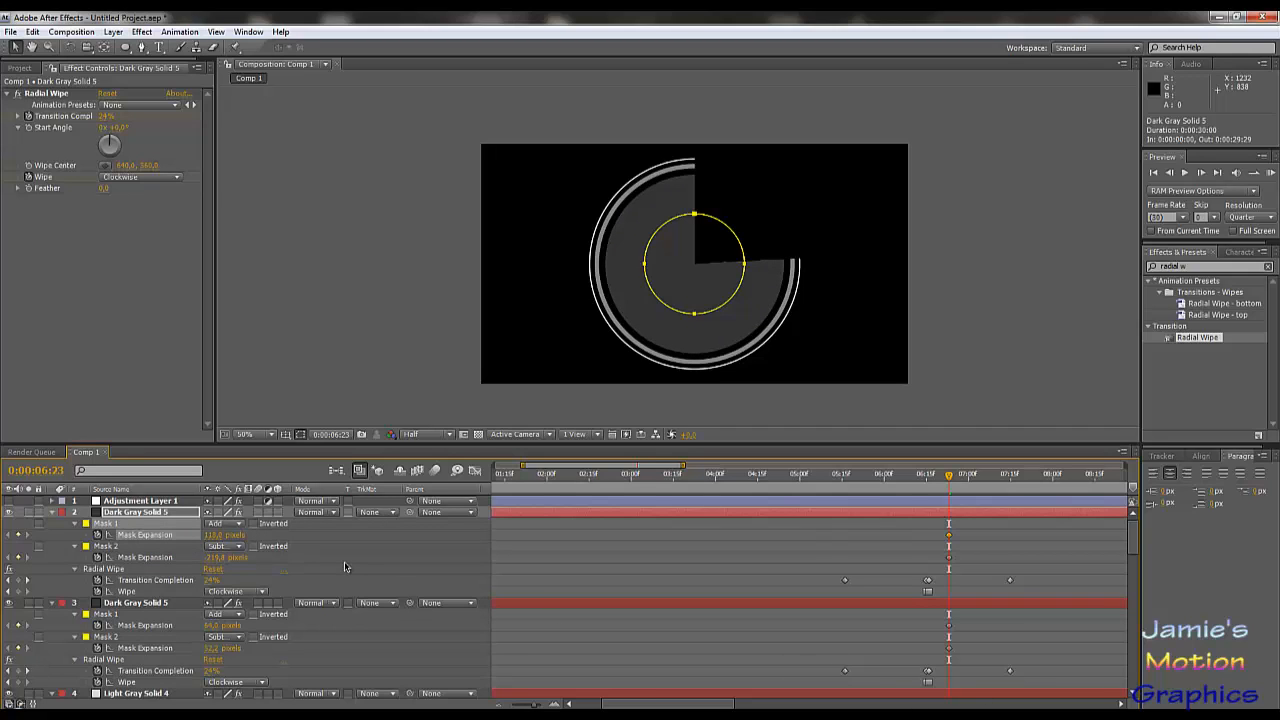
Duplicate the enlarged topmost Dark Gray Solid 5 disc and show the copy's keyframed properties.
{"action": "left_click", "coordinate": [125, 511]}
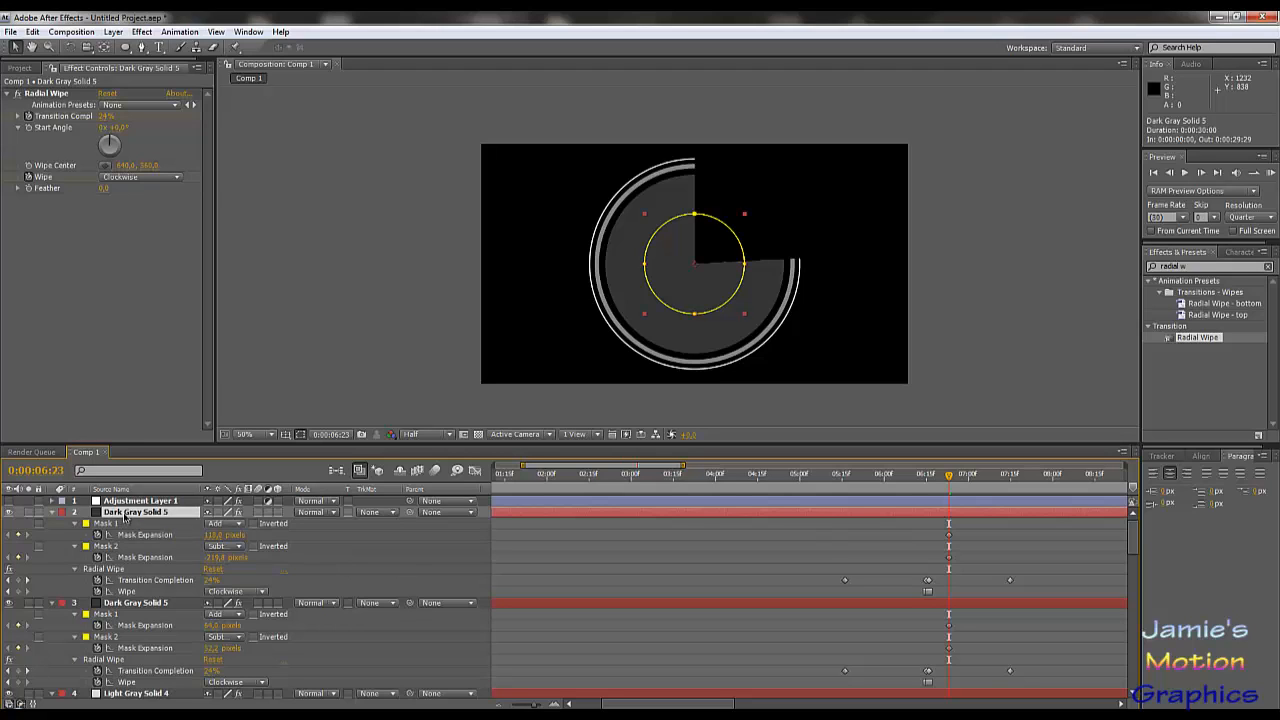
{"action": "key", "text": "ctrl+d"}
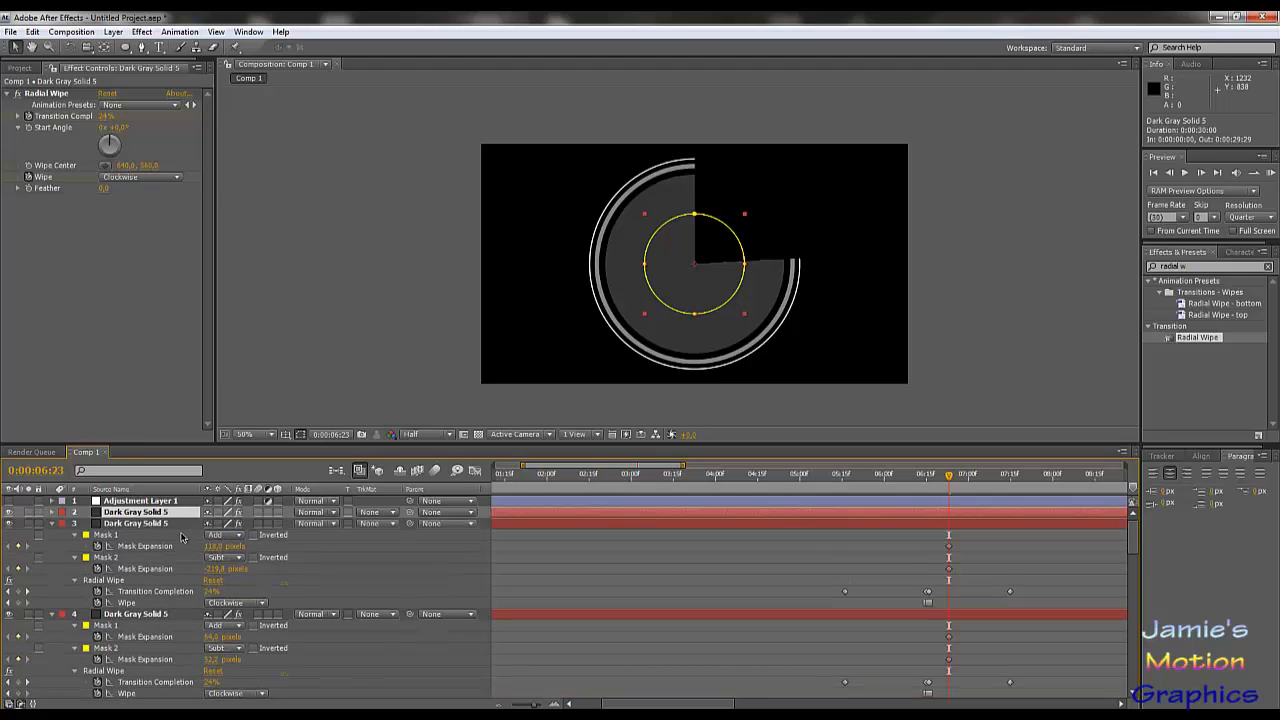
{"action": "key", "text": "u"}
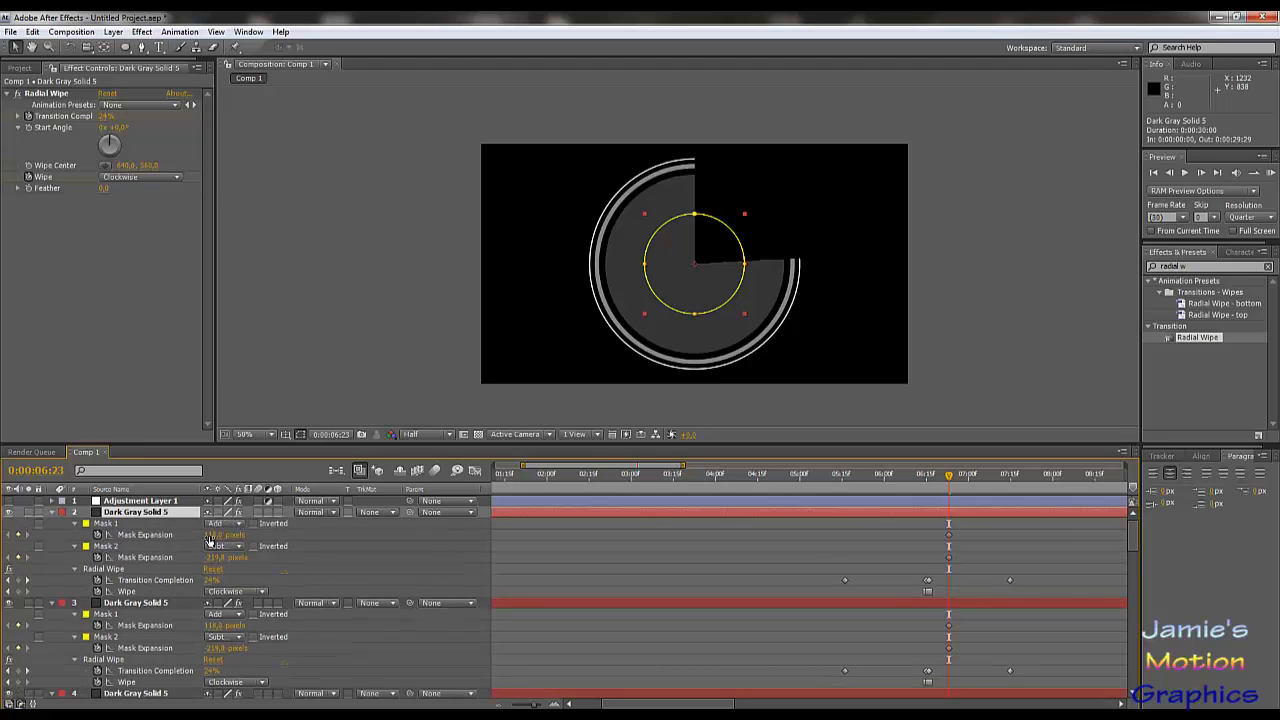
Recolour the topmost Dark Gray Solid 5 copy to white (FFFFFF) as a new solid.
{"action": "left_click", "coordinate": [113, 31]}
{"action": "left_click", "coordinate": [130, 68]}
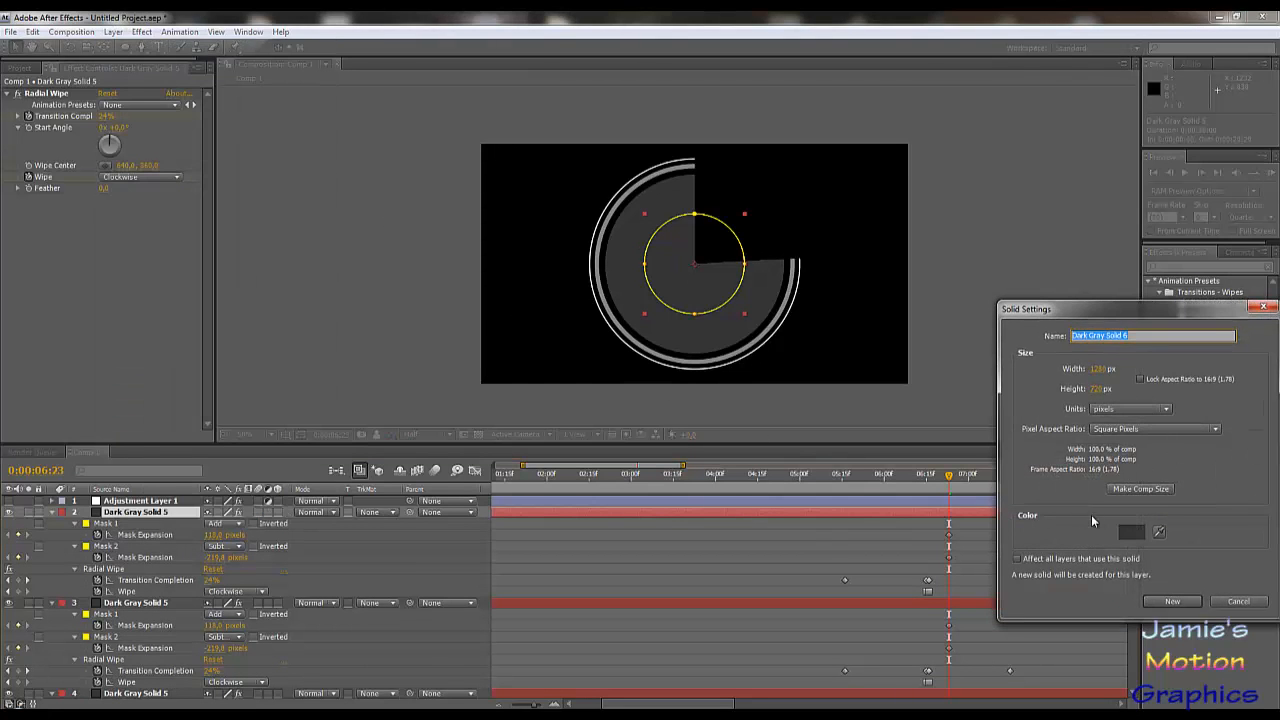
{"action": "left_click", "coordinate": [1131, 532]}
{"action": "type", "text": "FFFFFF"}
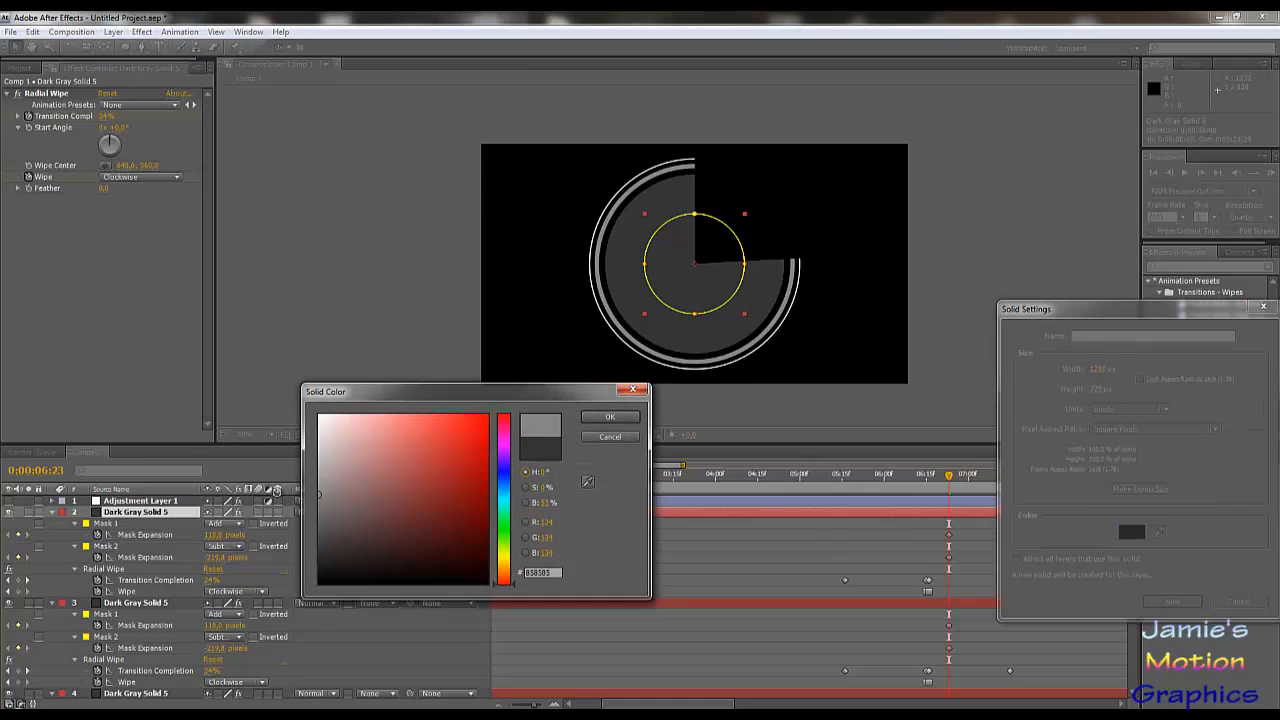
{"action": "left_click", "coordinate": [610, 416]}
{"action": "left_click", "coordinate": [1172, 601]}
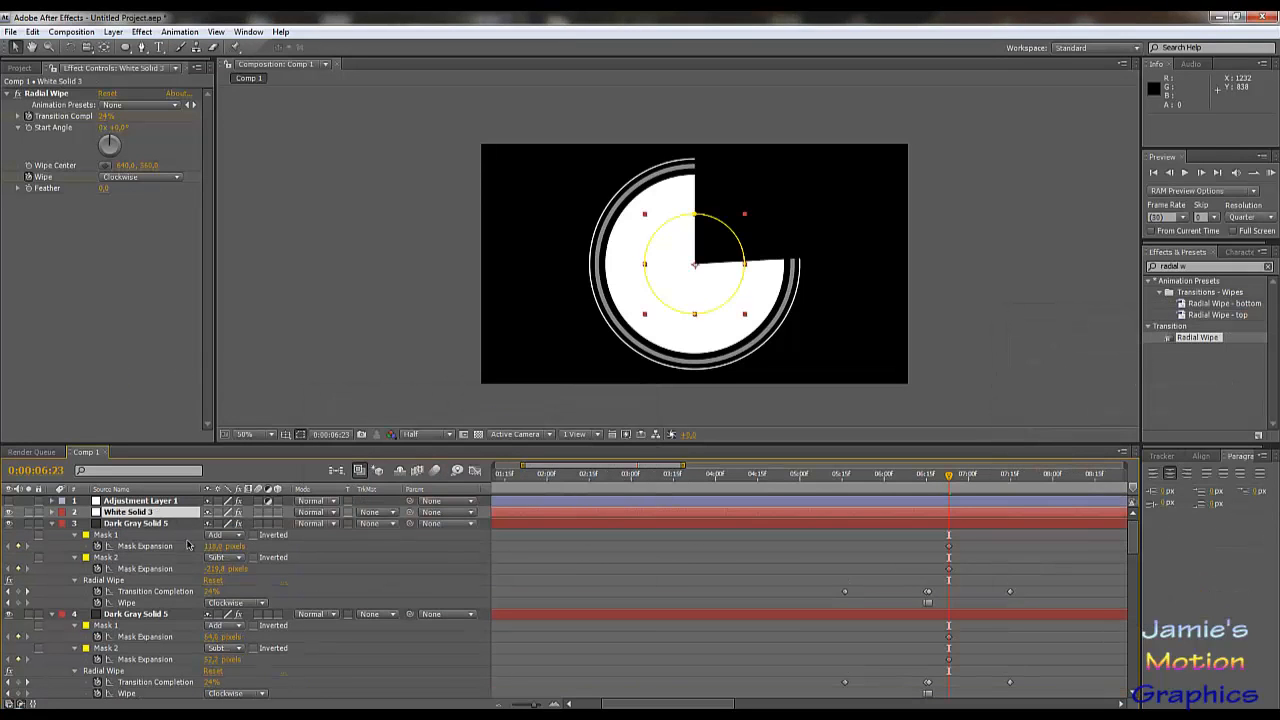
Show White Solid 3's keyframed properties and set its Mask 1 expansion to about 102 pixels and Mask 2 expansion to about 56 pixels.
{"action": "key", "text": "u"}
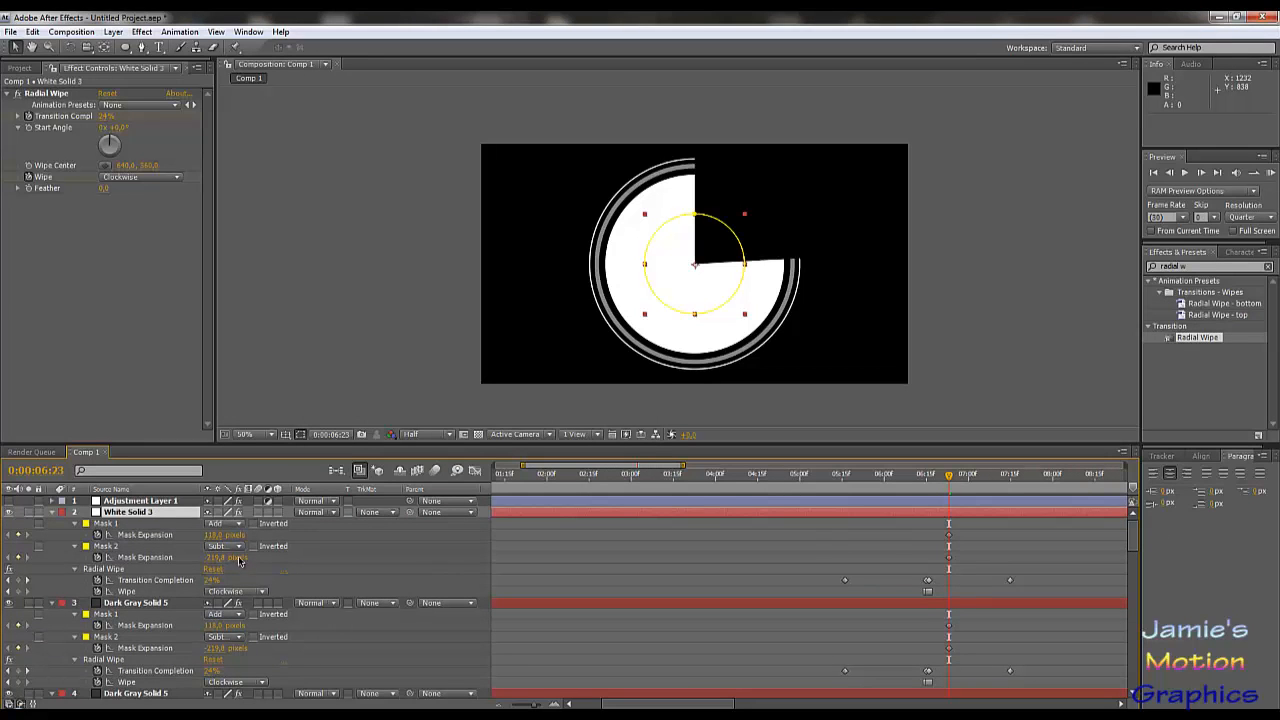
{"action": "mouse_move", "coordinate": [212, 540]}
{"action": "left_mouse_down"}
{"action": "mouse_move", "coordinate": [232, 540]}
{"action": "mouse_move", "coordinate": [201, 538]}
{"action": "left_mouse_up"}
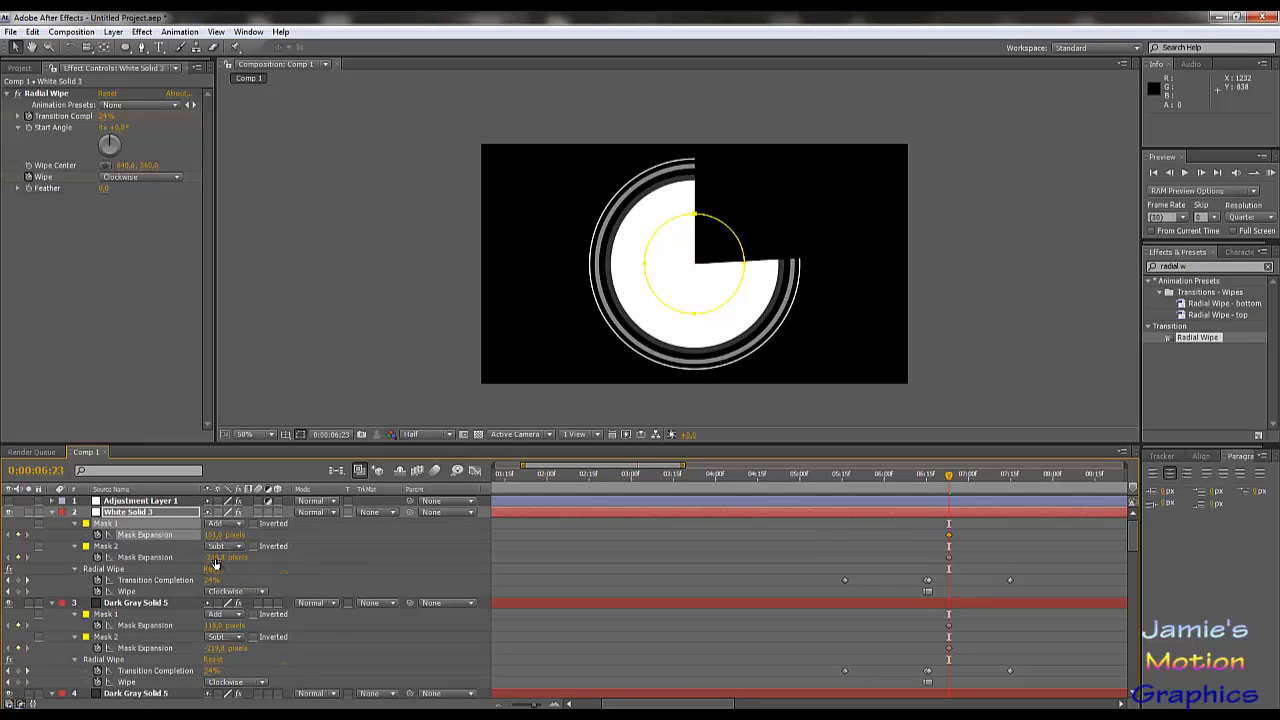
{"action": "left_click", "coordinate": [196, 557]}
{"action": "left_click_drag", "start_coordinate": [203, 557], "coordinate": [424, 570]}
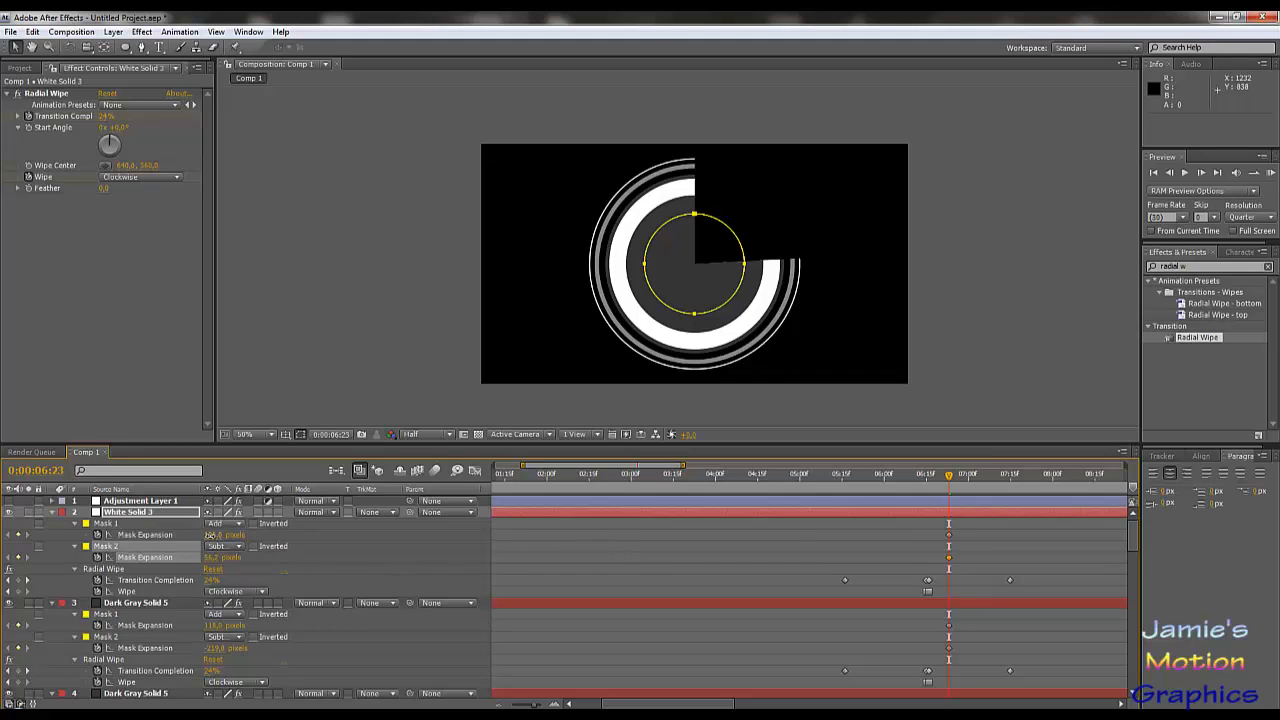
{"action": "left_click_drag", "start_coordinate": [210, 536], "coordinate": [226, 543]}
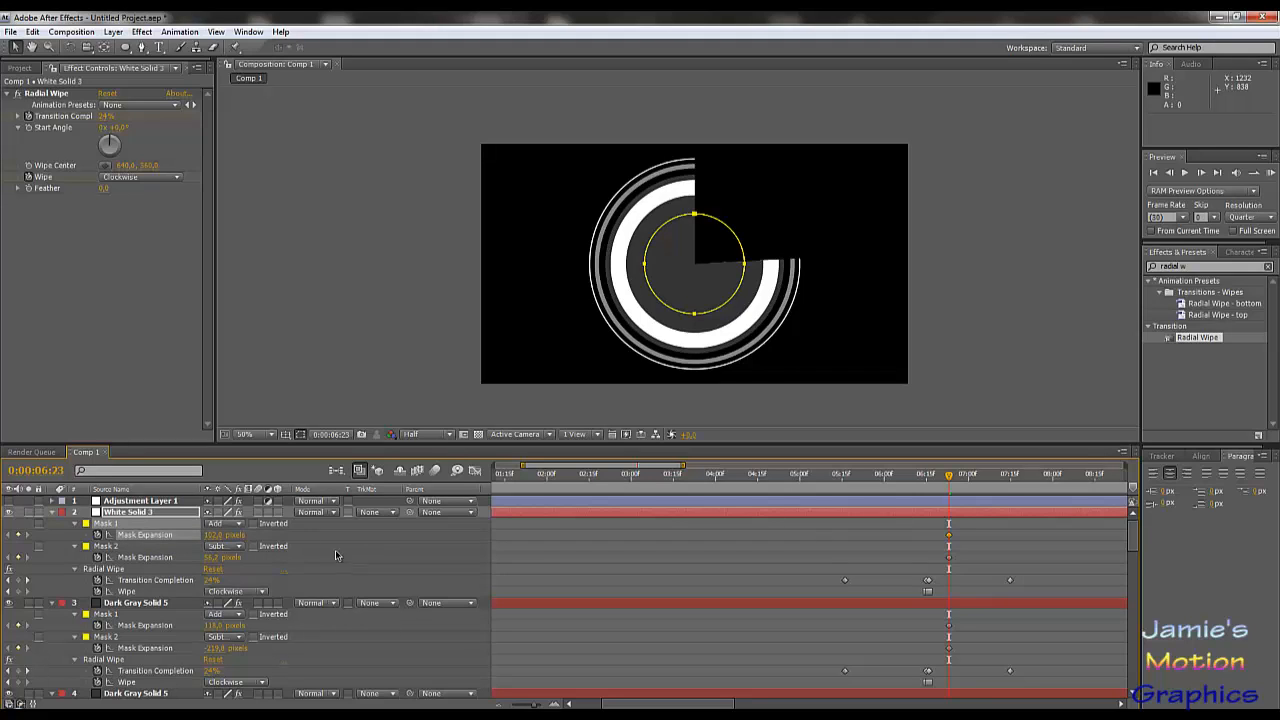
Duplicate White Solid 3 and set the copy's Mask 1 expansion to about -28 pixels and Mask 2 expansion to about -35 pixels.
{"action": "left_click", "coordinate": [148, 516]}
{"action": "key", "text": "ctrl+d"}
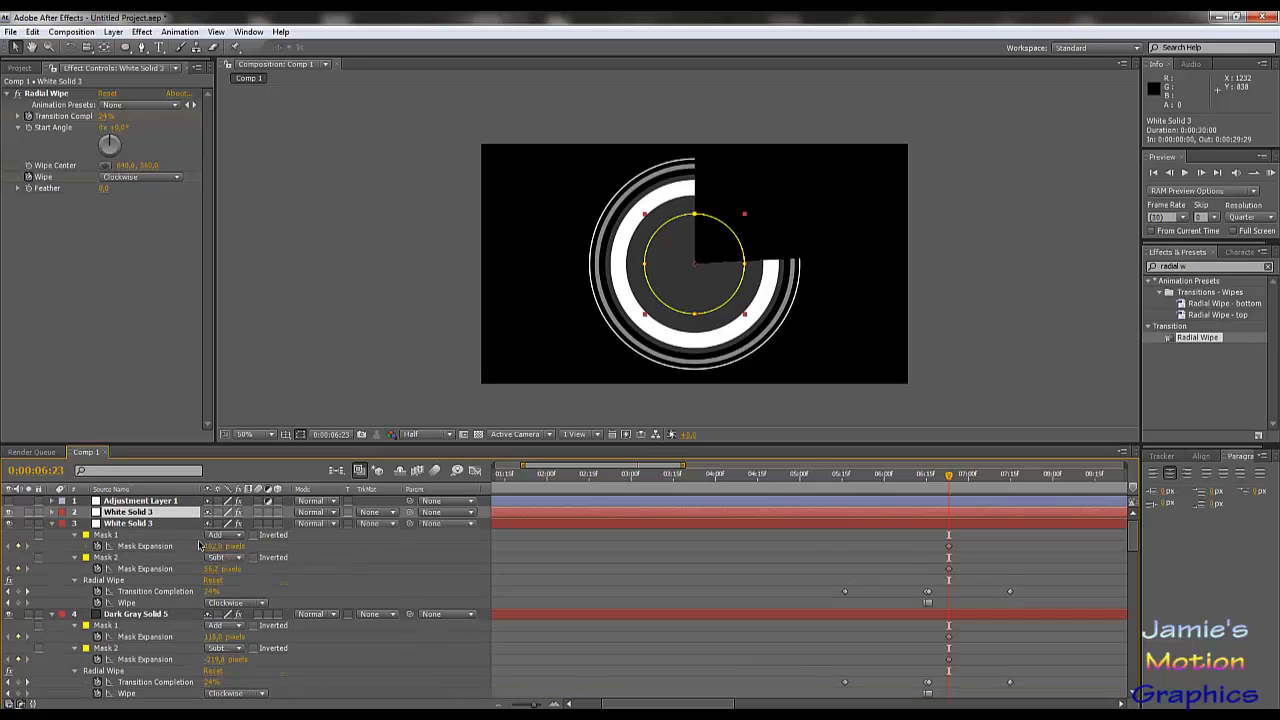
{"action": "key", "text": "u"}
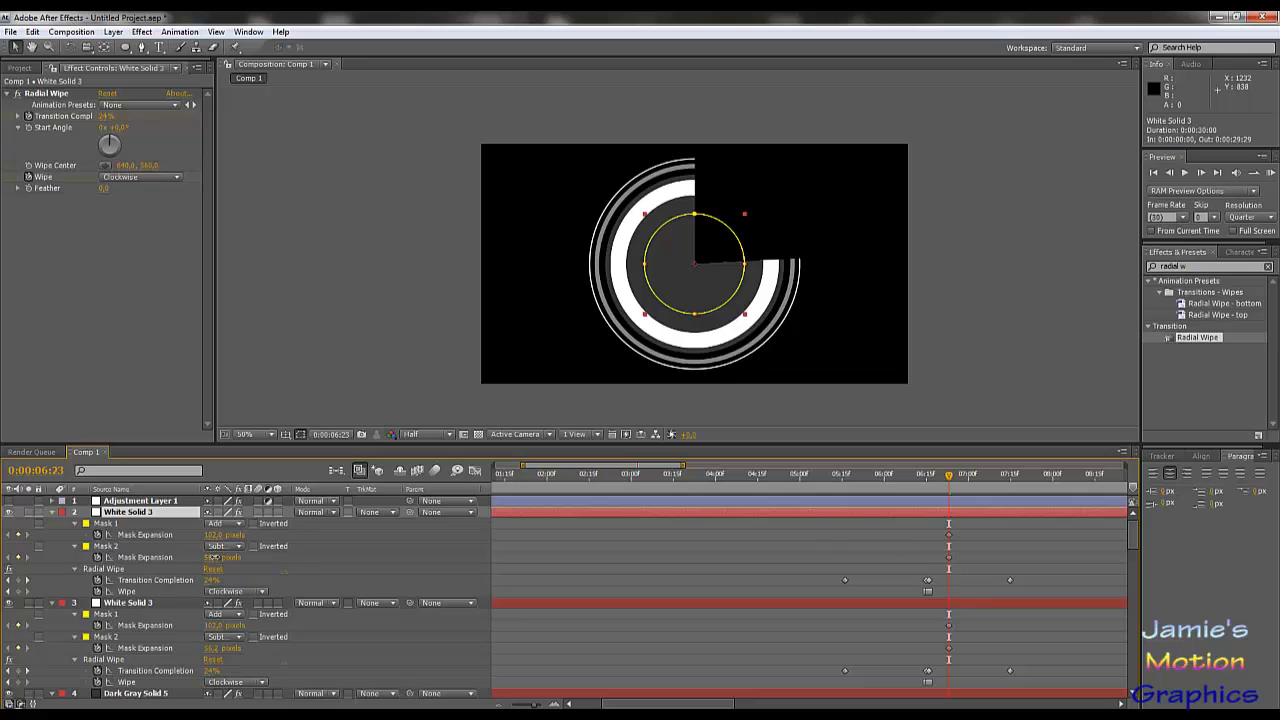
{"action": "left_click_drag", "start_coordinate": [212, 557], "coordinate": [140, 547]}
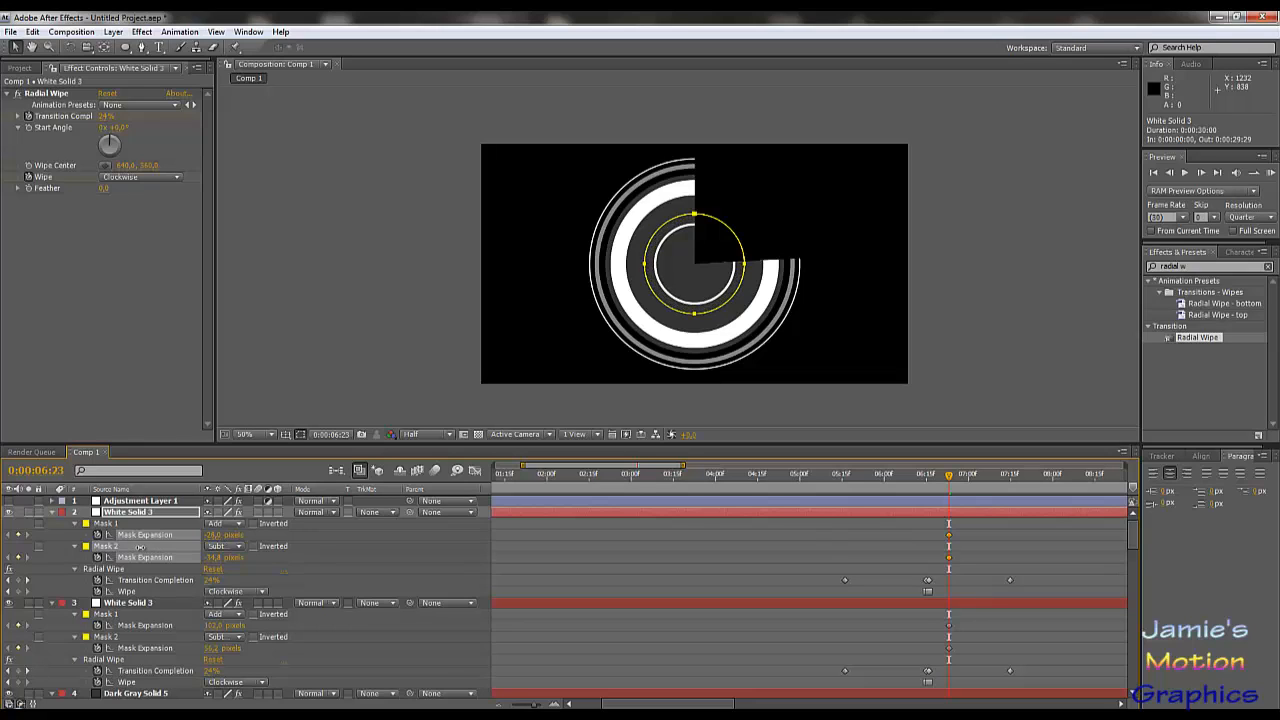
Duplicate the thin white ring and set the copy's Mask 1 expansion to about -53 pixels and Mask 2 expansion to about -121 pixels.
{"action": "left_click", "coordinate": [138, 514]}
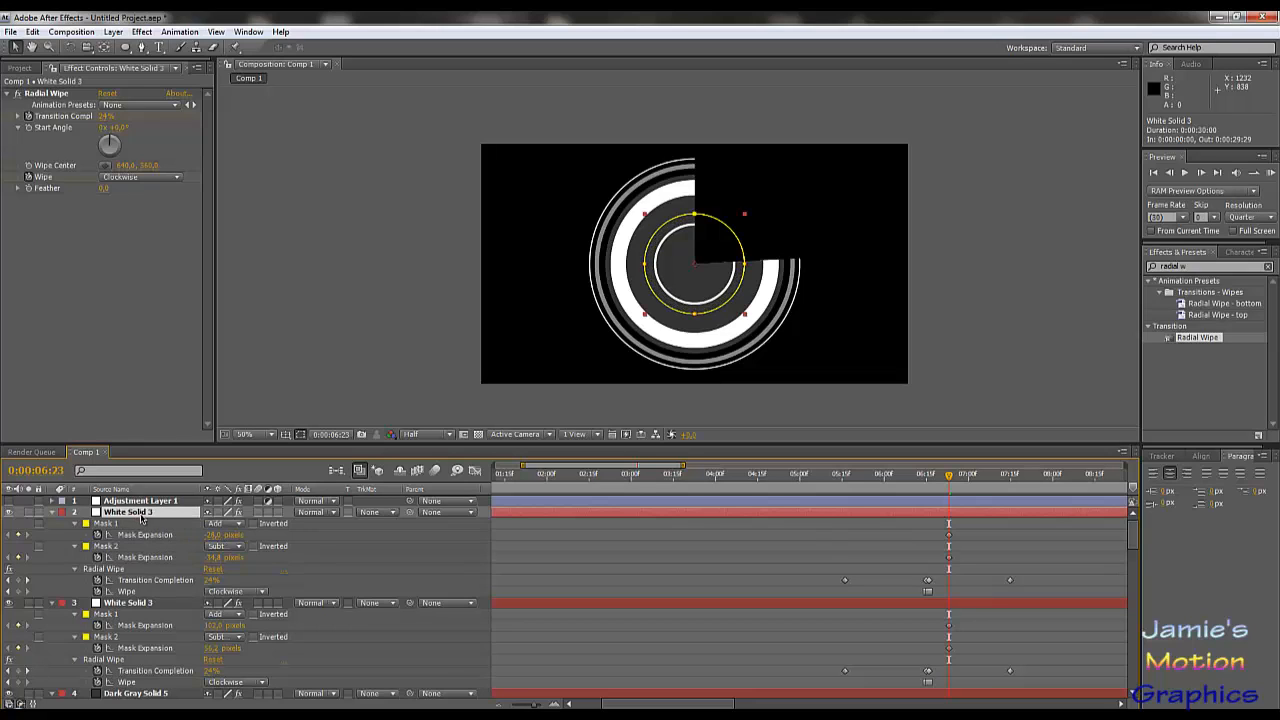
{"action": "key", "text": "ctrl+d"}
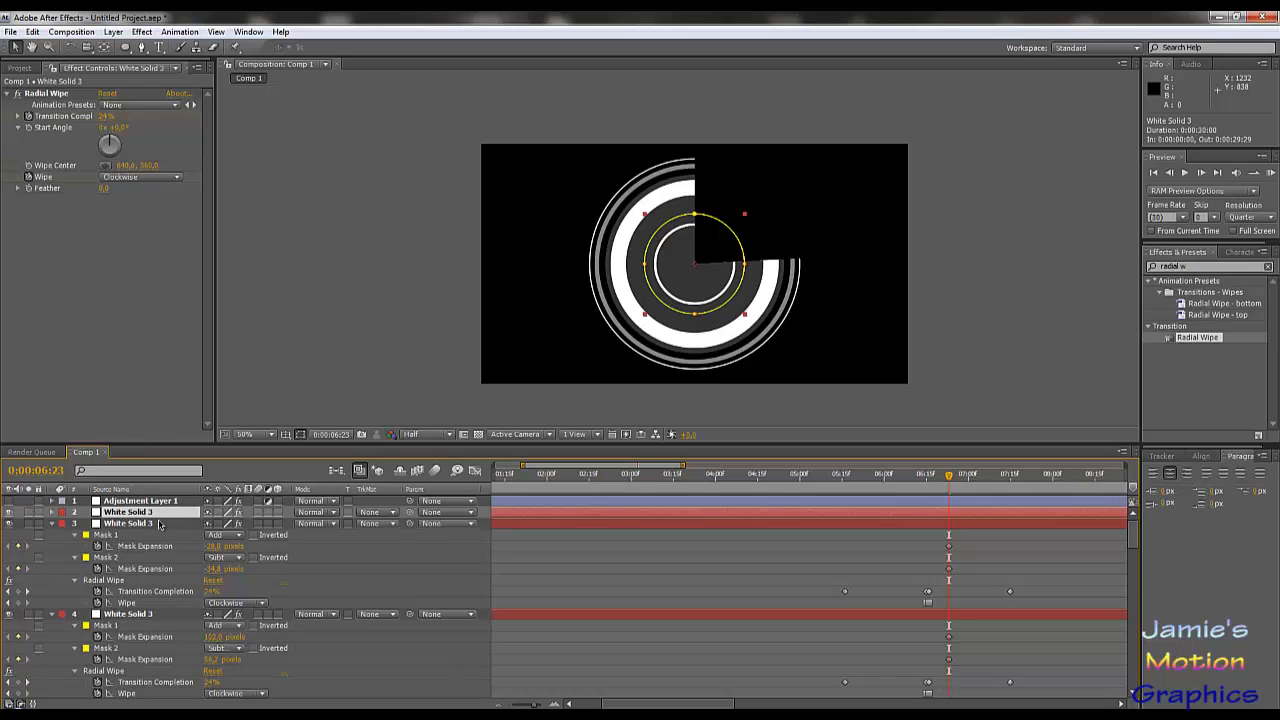
{"action": "key", "text": "u"}
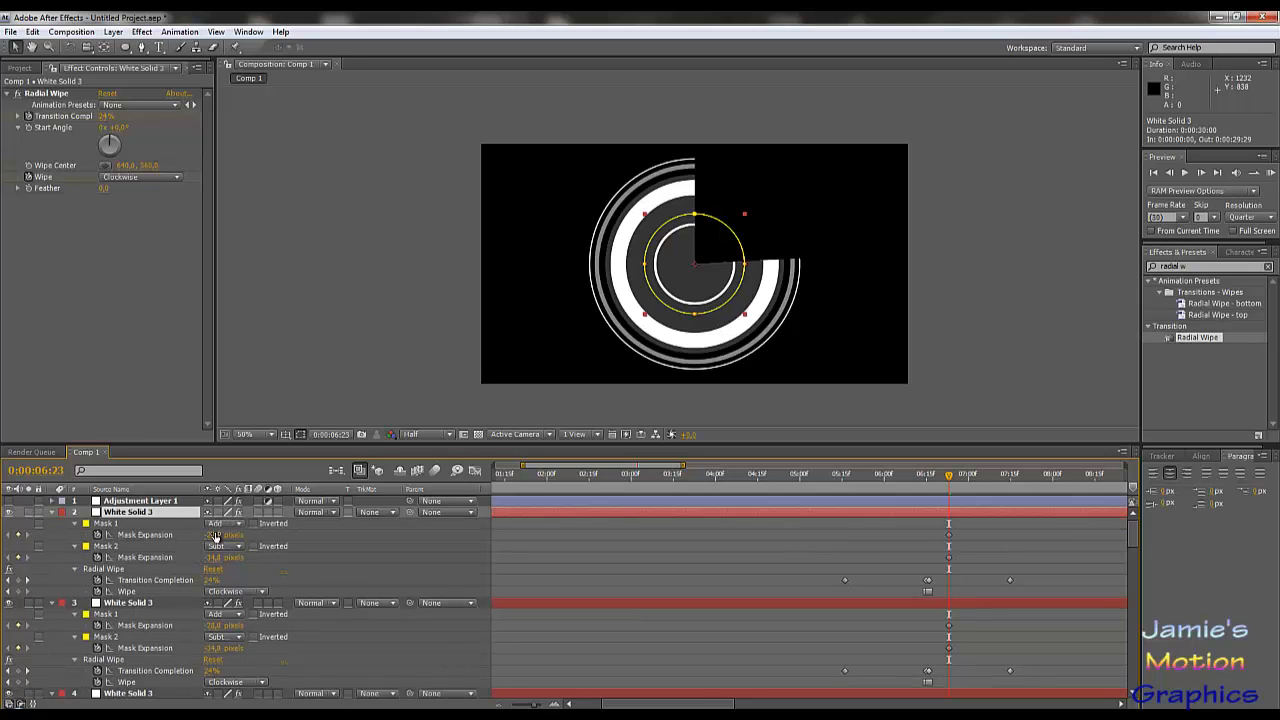
{"action": "mouse_move", "coordinate": [214, 558]}
{"action": "left_mouse_down"}
{"action": "mouse_move", "coordinate": [150, 558]}
{"action": "mouse_move", "coordinate": [211, 536]}
{"action": "mouse_move", "coordinate": [181, 536]}
{"action": "mouse_move", "coordinate": [231, 568]}
{"action": "left_mouse_up"}
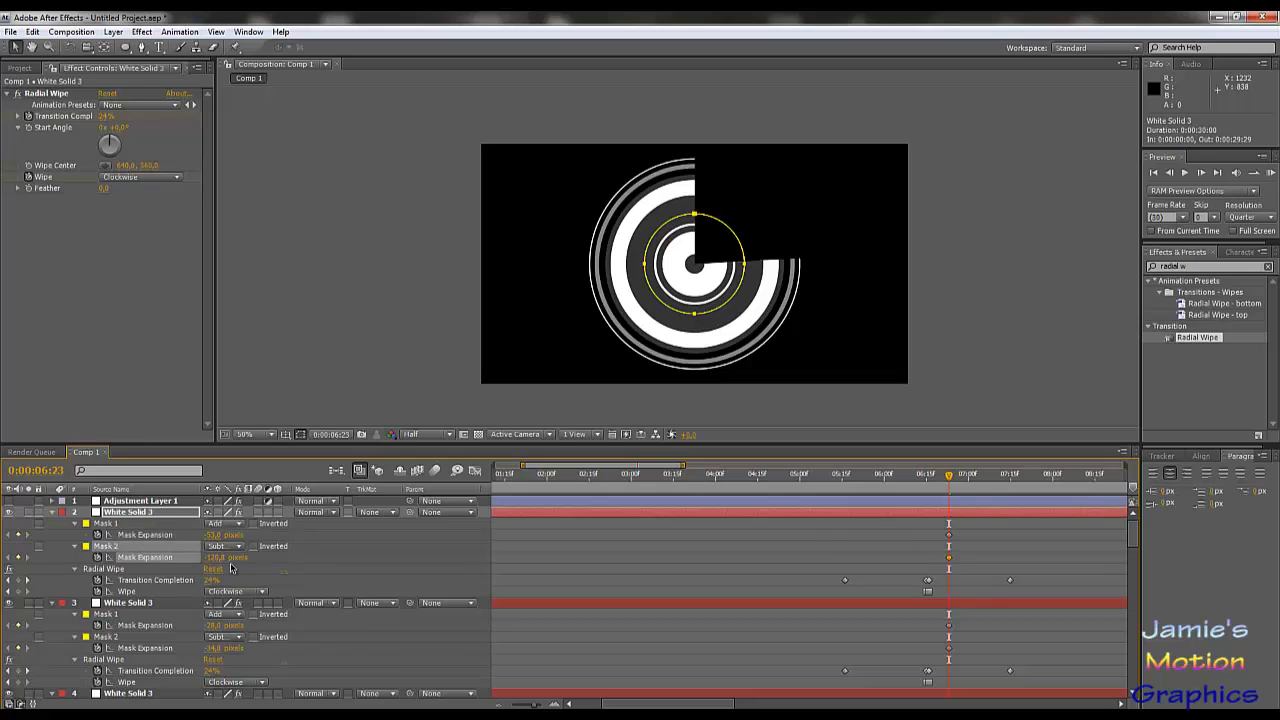
Duplicate the inner white disc and set layer 3's Mask 1 expansion to about 12 pixels and Mask 2 expansion to about 0 pixels.
{"action": "left_click", "coordinate": [160, 513]}
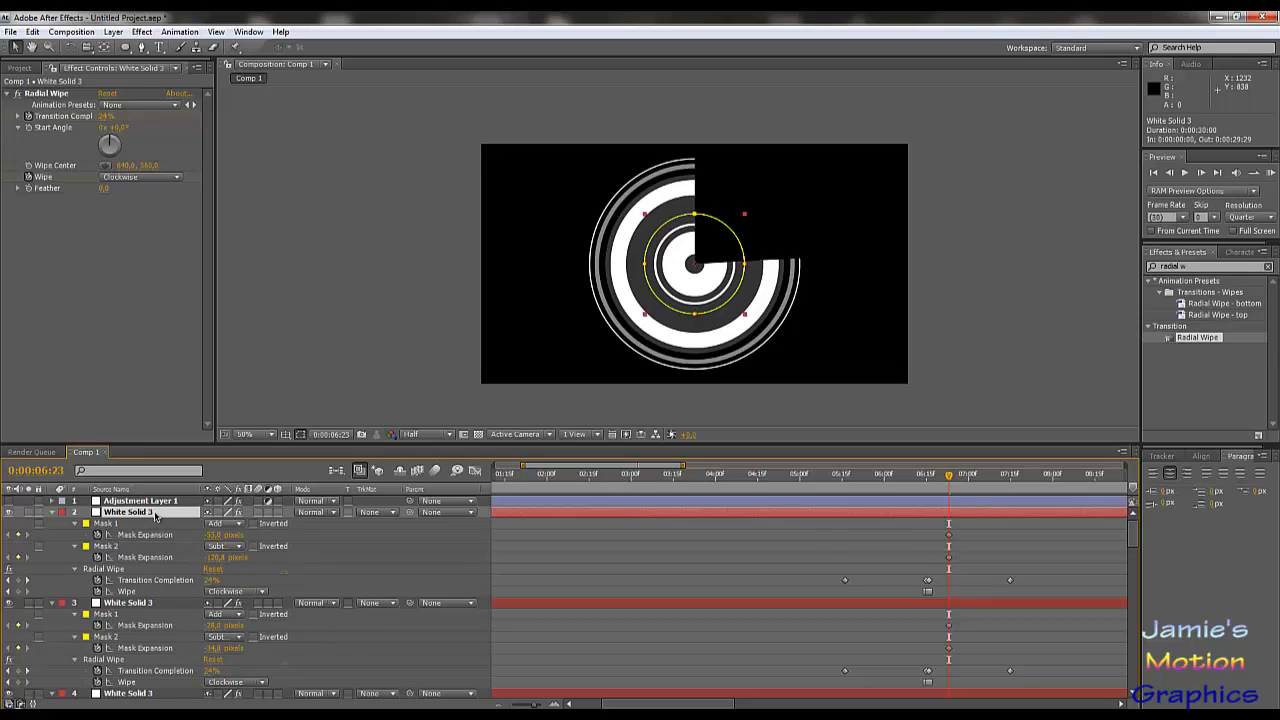
{"action": "key", "text": "ctrl+d"}
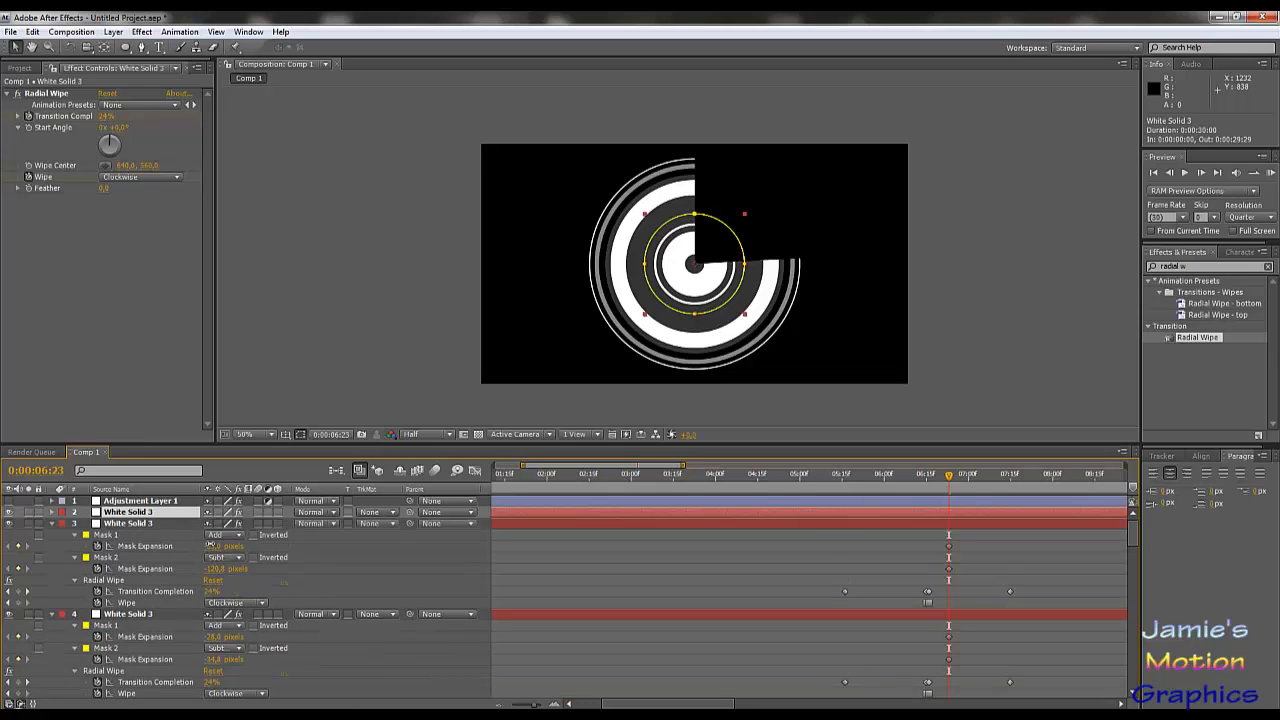
{"action": "left_click_drag", "start_coordinate": [213, 546], "coordinate": [296, 571]}
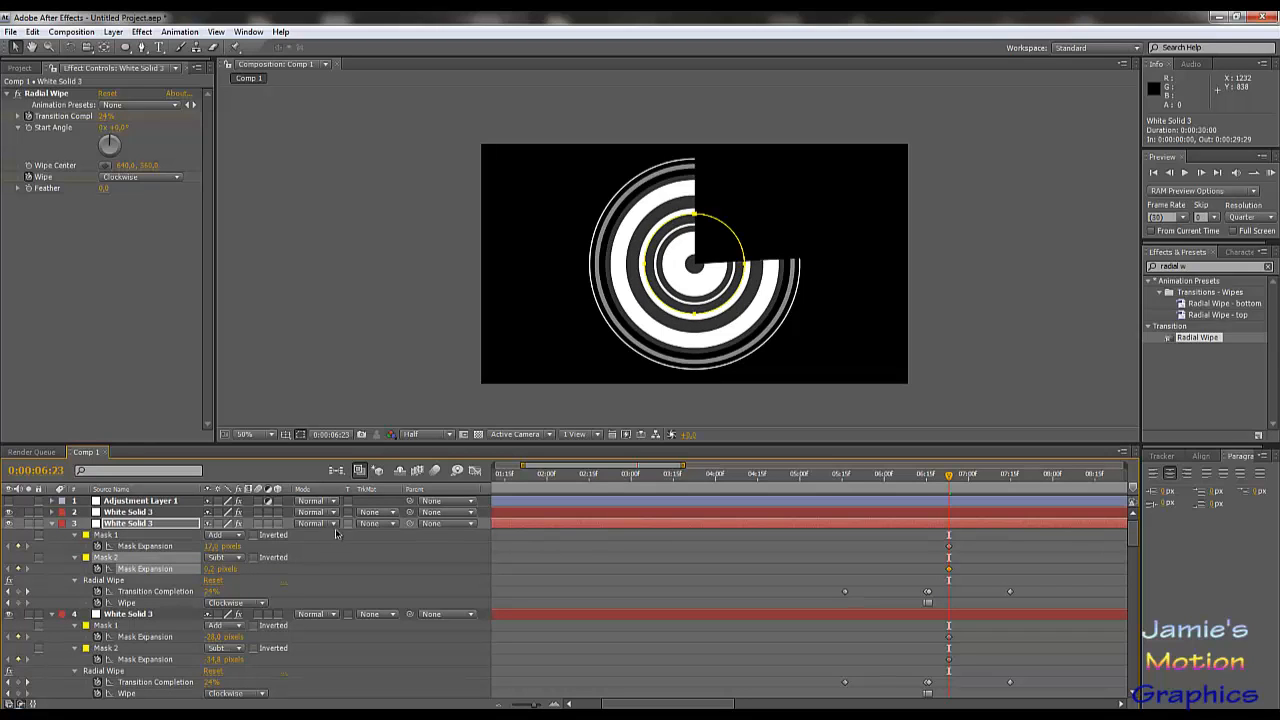
Hide mask and shape paths in the composition view and collapse the properties of White Solid 3 layers 3 and 4.
{"action": "left_click", "coordinate": [301, 435]}
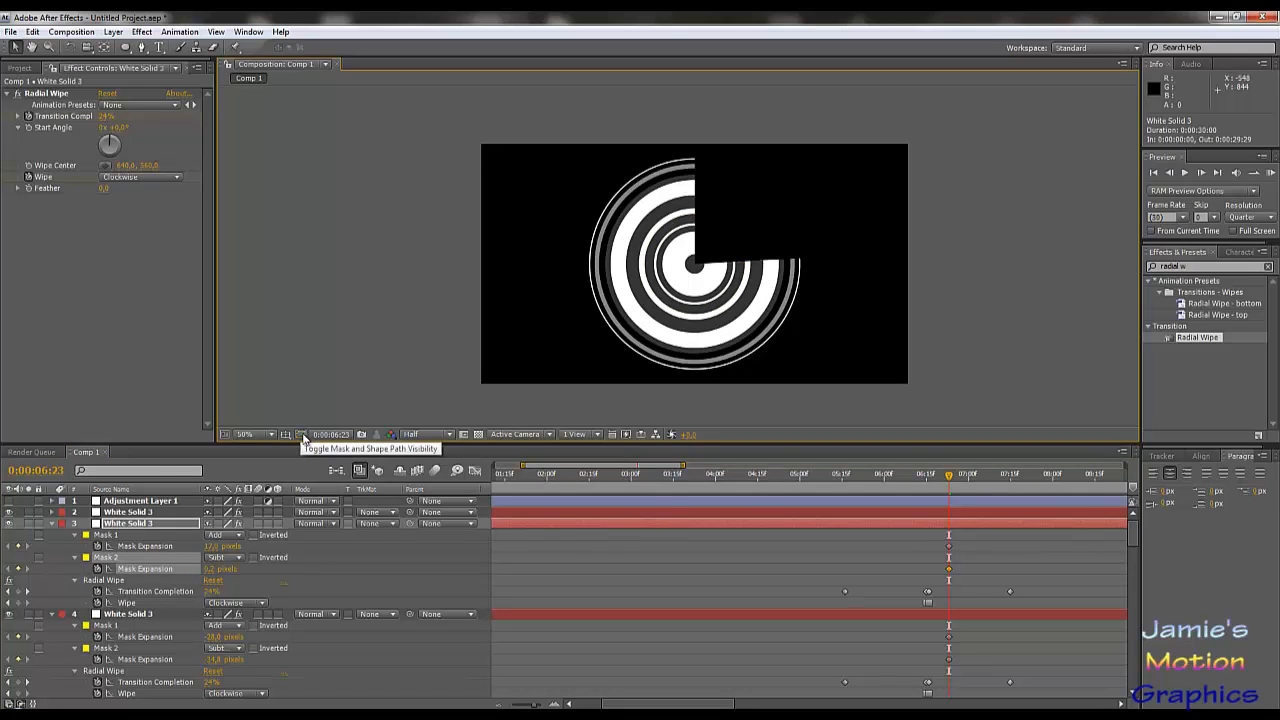
{"action": "left_click", "coordinate": [143, 526]}
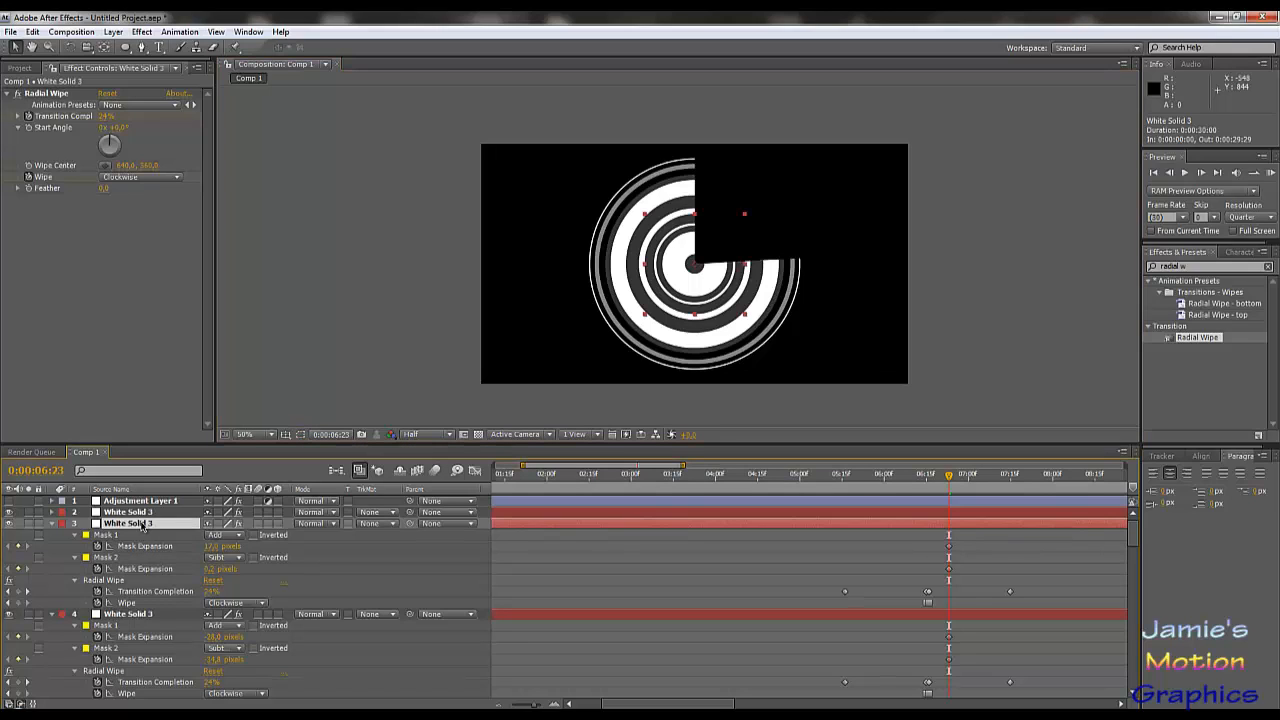
{"action": "left_click", "coordinate": [52, 523]}
{"action": "left_click", "coordinate": [52, 535]}
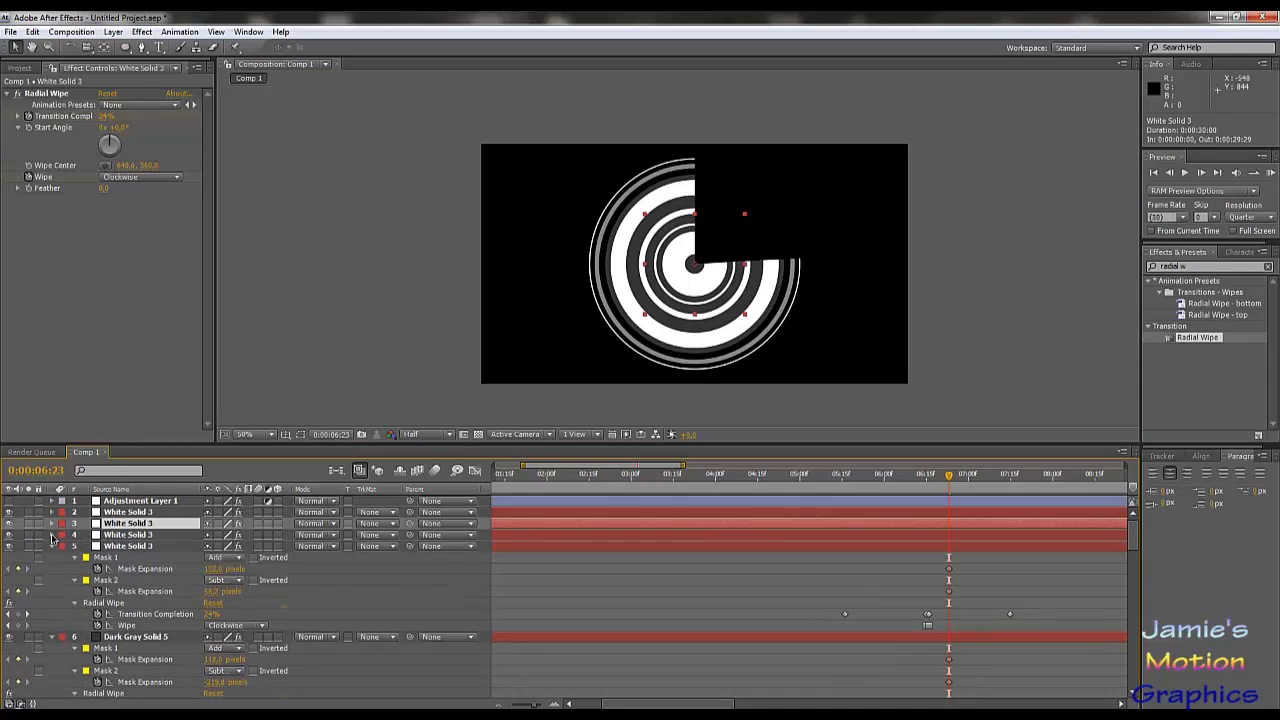
Recolour the widest white ring, White Solid 3 on layer 5, to mid gray (7B7B7B) as a new solid.
{"action": "left_click", "coordinate": [130, 547]}
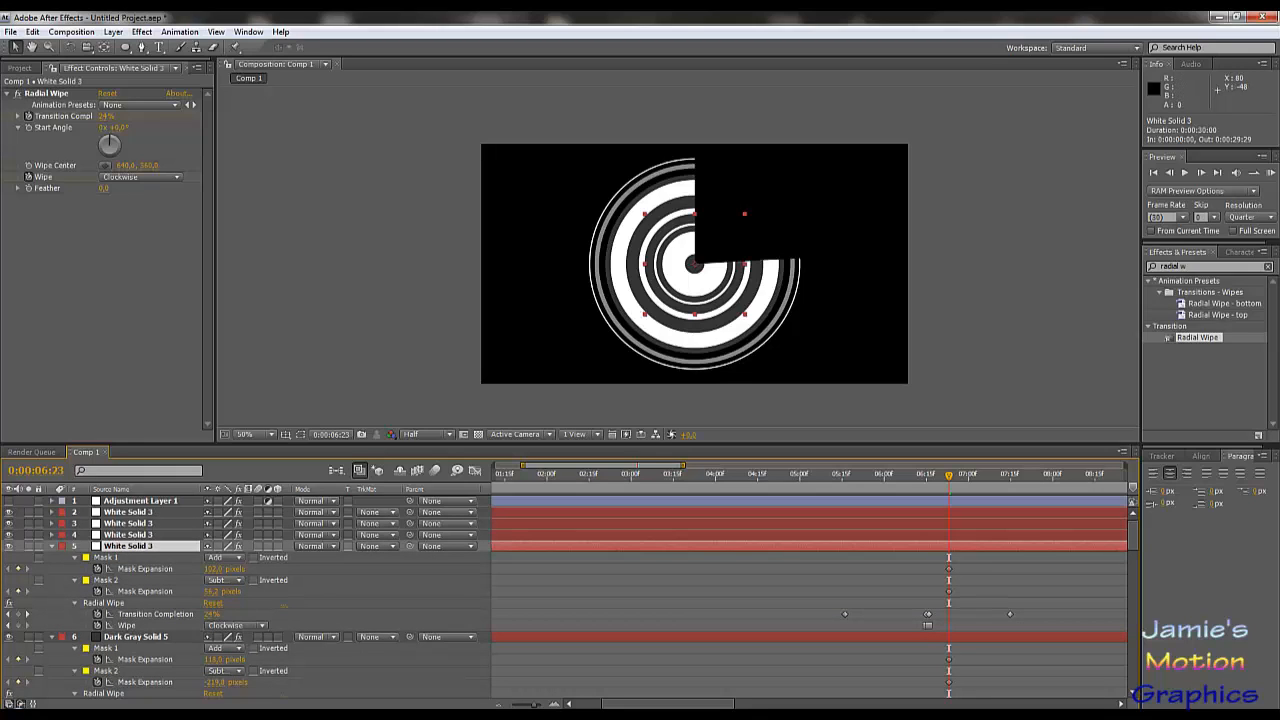
{"action": "left_click", "coordinate": [88, 33]}
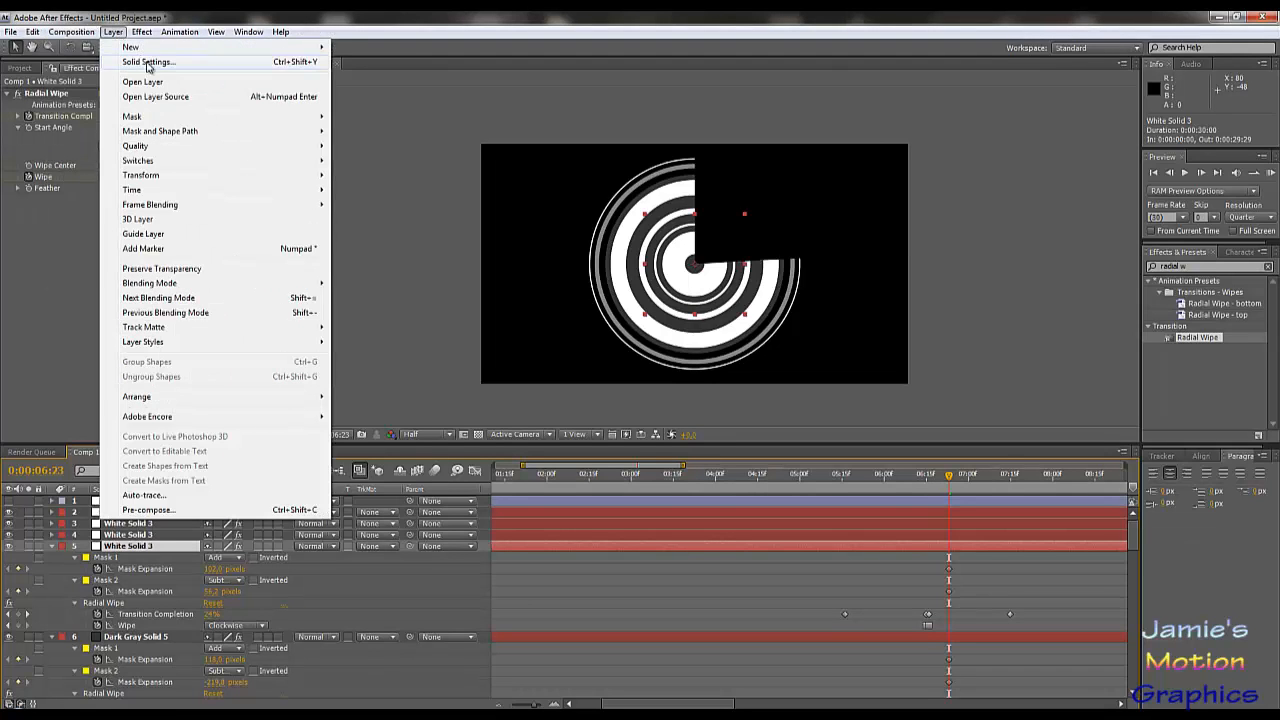
{"action": "left_click", "coordinate": [112, 62]}
{"action": "left_click", "coordinate": [1128, 535]}
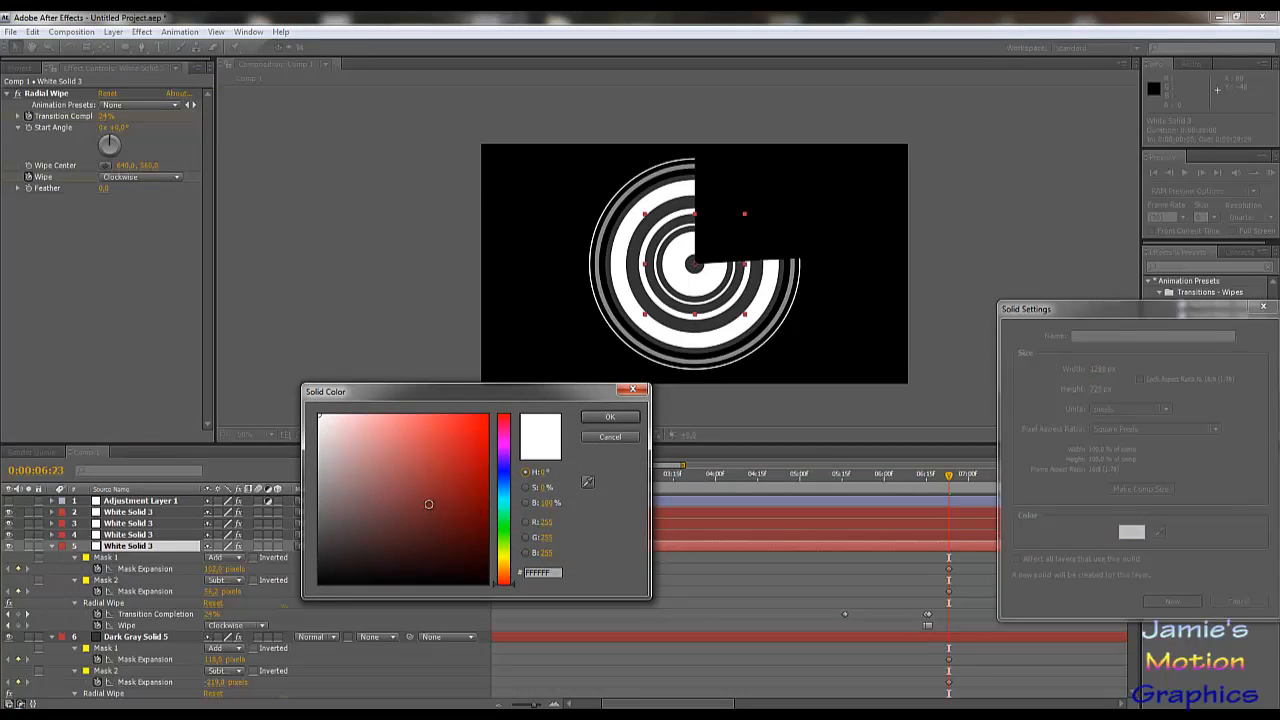
{"action": "left_click_drag", "start_coordinate": [373, 483], "coordinate": [250, 501]}
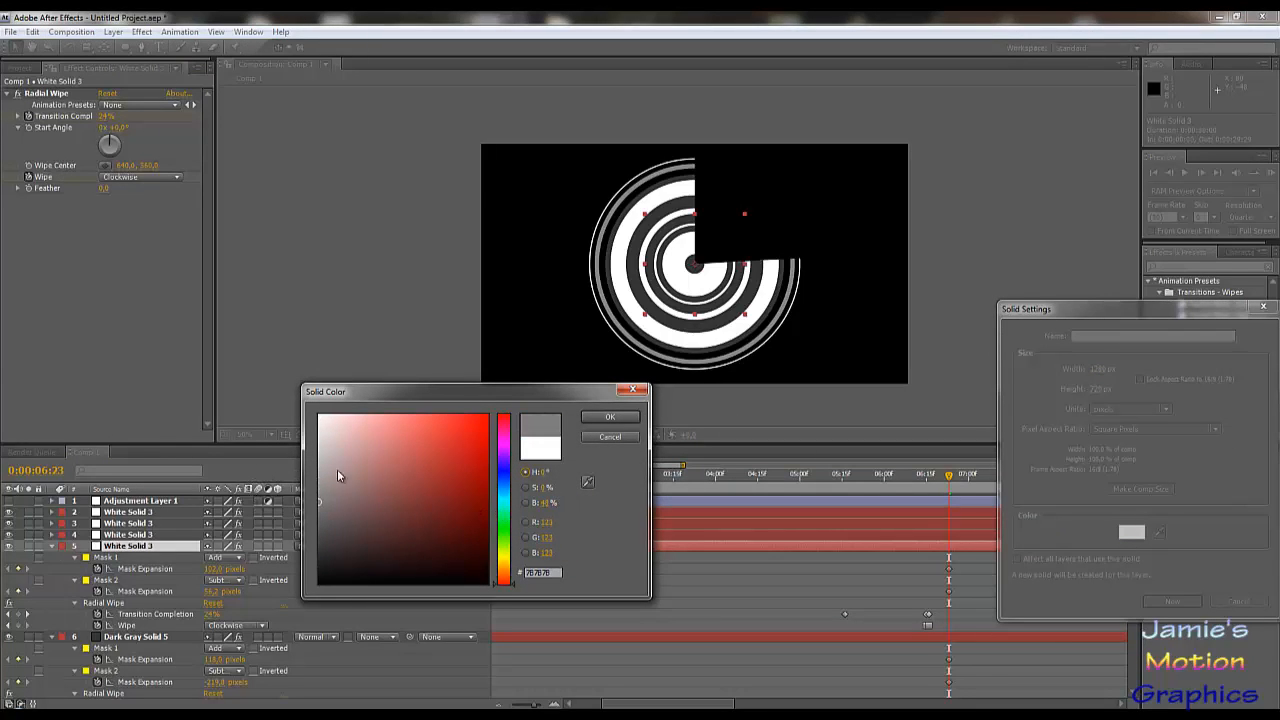
{"action": "left_click", "coordinate": [597, 421]}
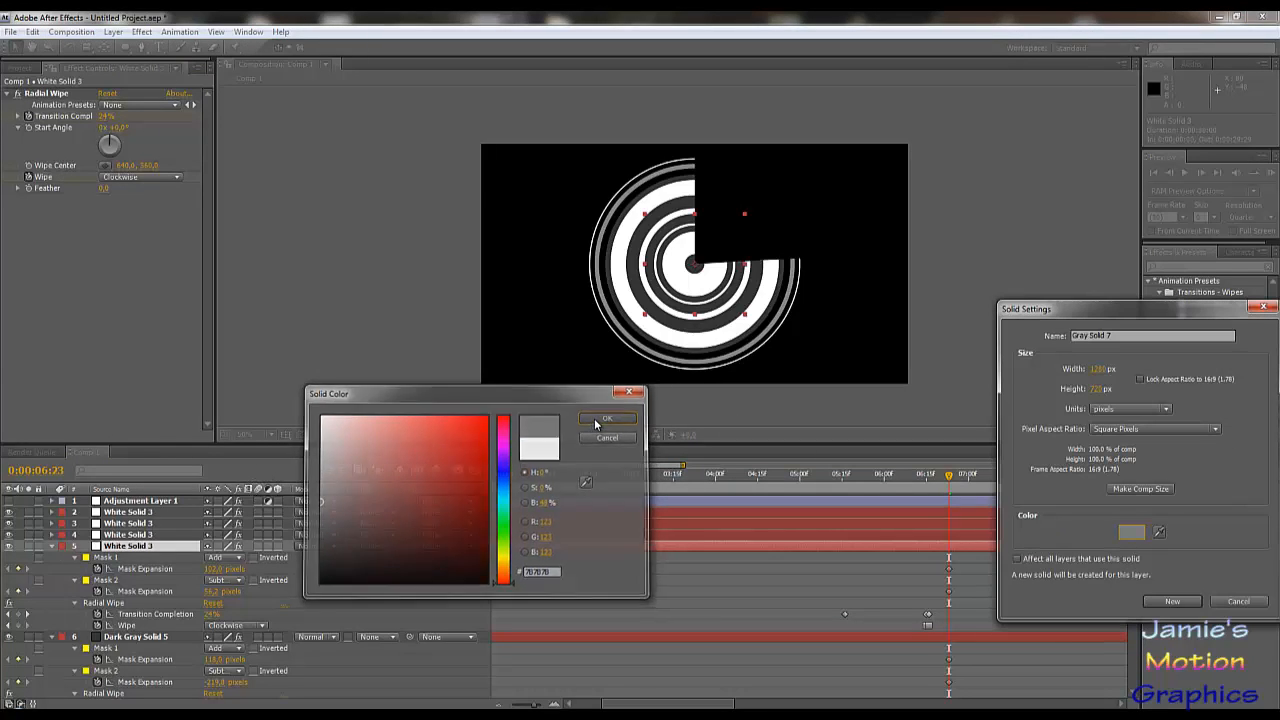
{"action": "left_click", "coordinate": [1157, 602]}
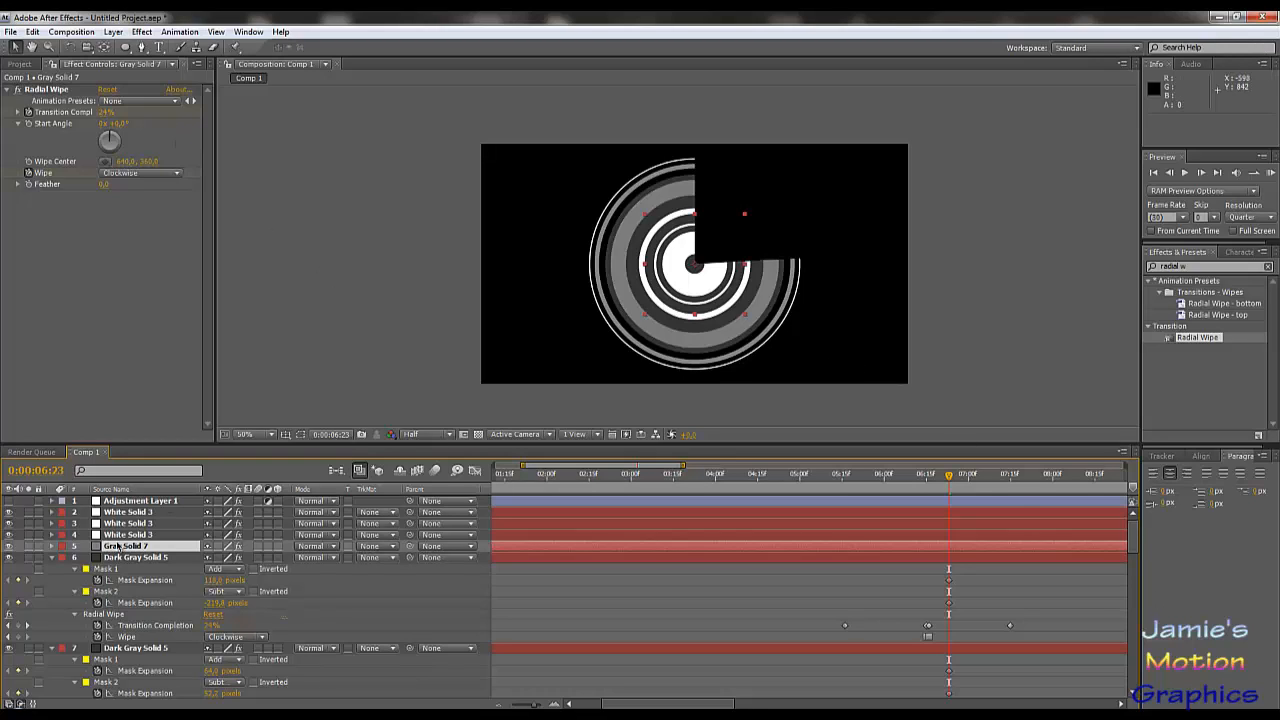
Try recolouring White Solid 3 on layer 3 to near-black (0D0D0D) as a new solid, and undo the change.
{"action": "left_click", "coordinate": [116, 536]}
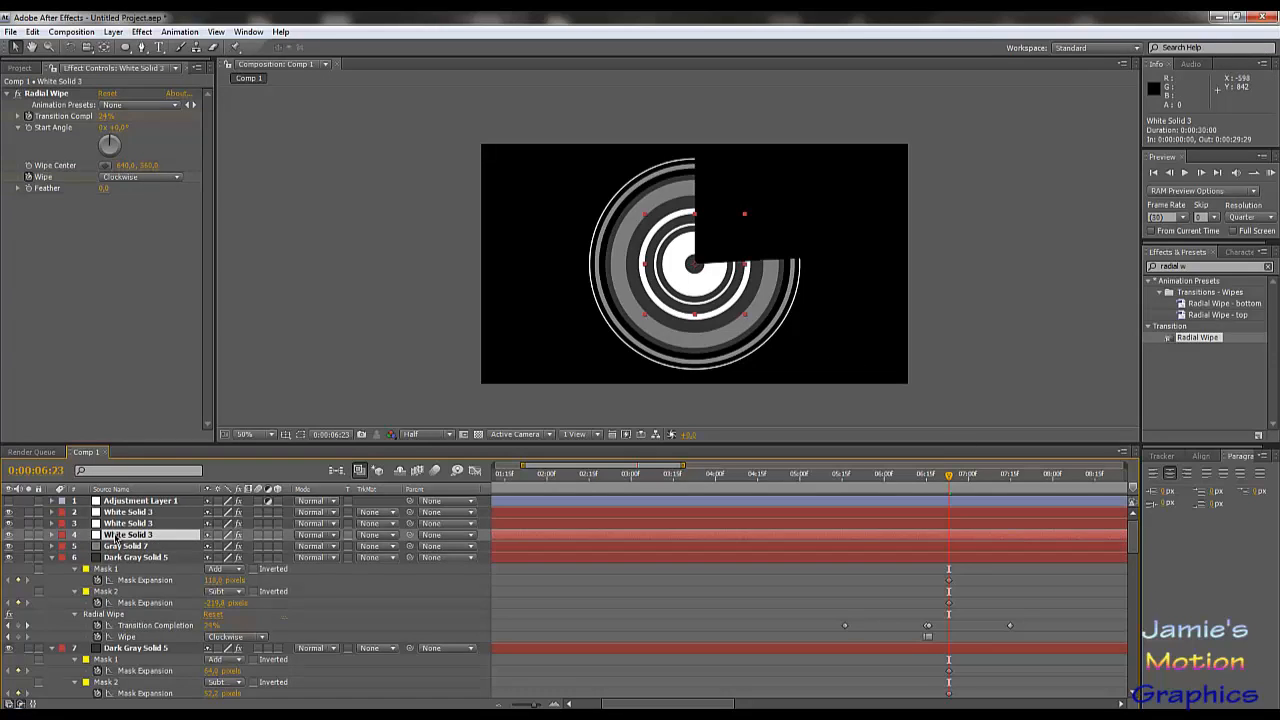
{"action": "left_click", "coordinate": [121, 524]}
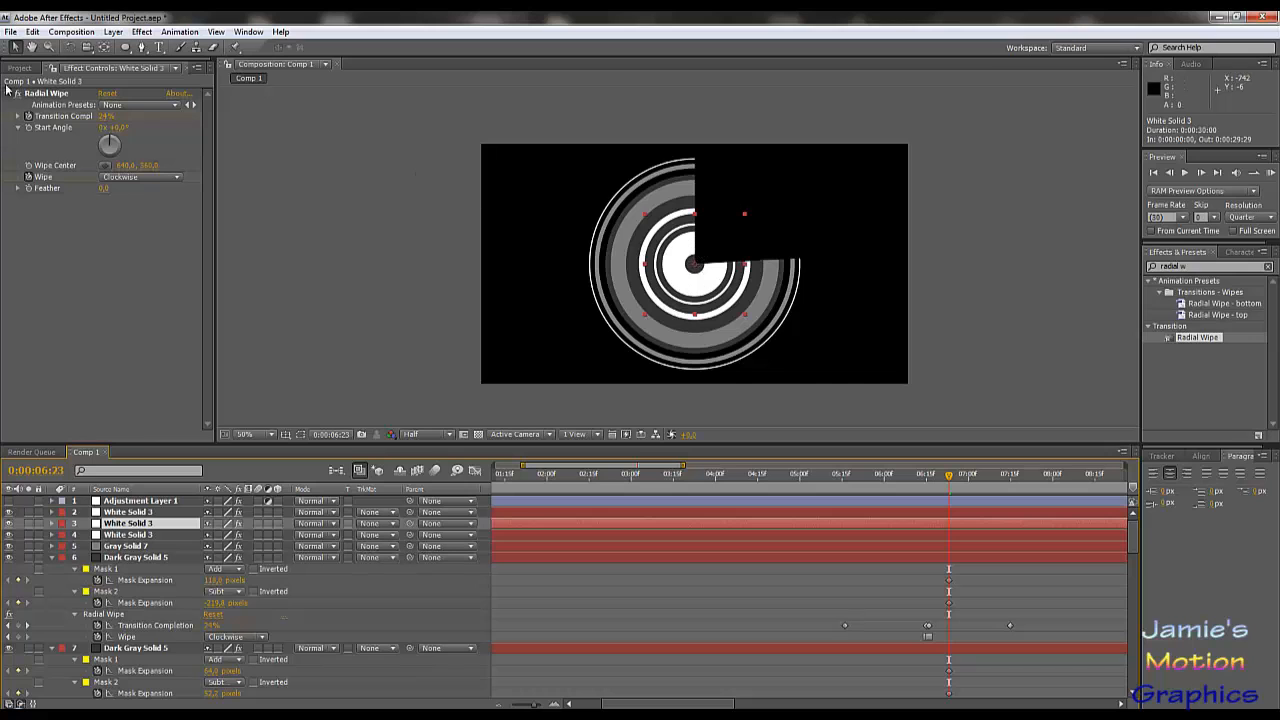
{"action": "left_click", "coordinate": [114, 32]}
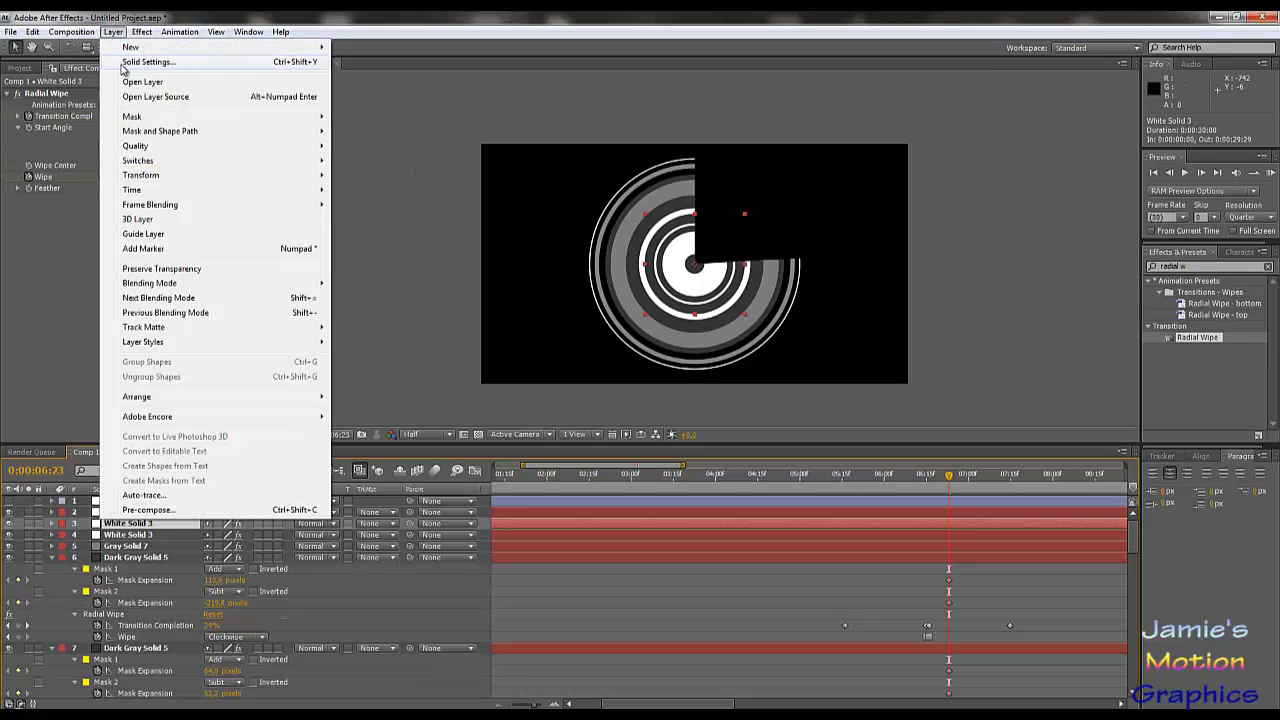
{"action": "left_click", "coordinate": [148, 61]}
{"action": "left_click", "coordinate": [1131, 537]}
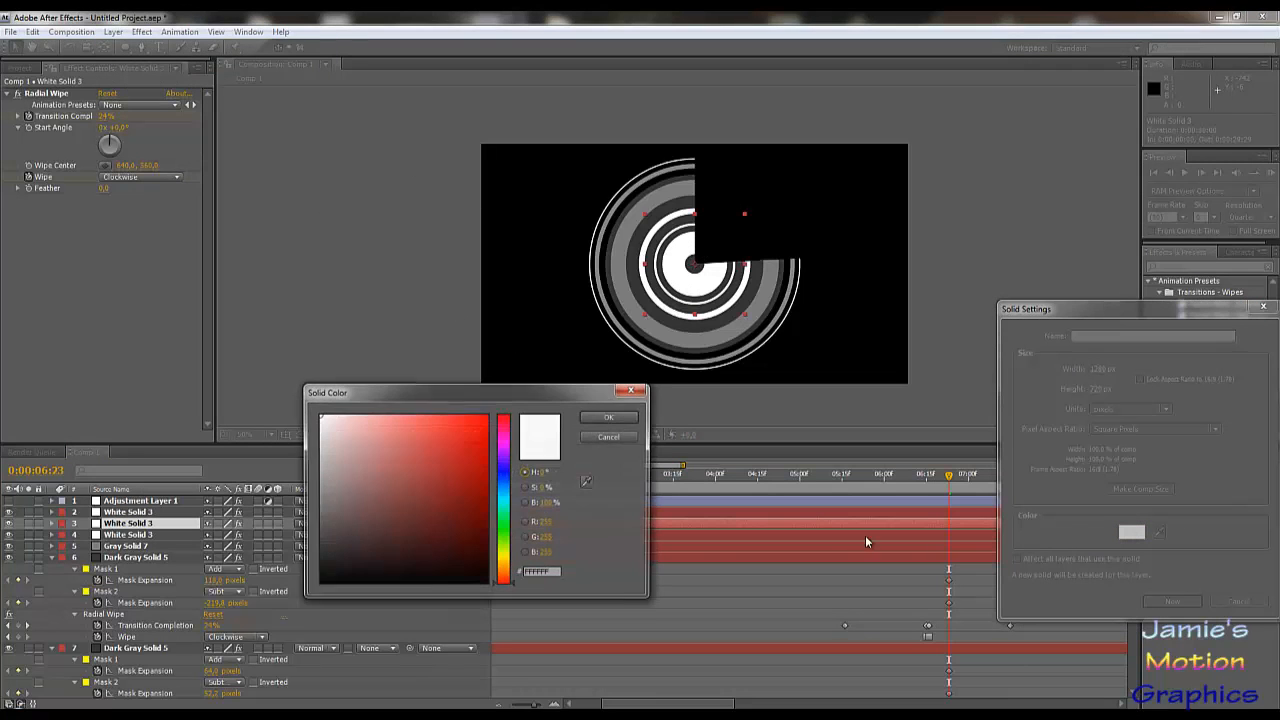
{"action": "left_click_drag", "start_coordinate": [350, 515], "coordinate": [256, 544]}
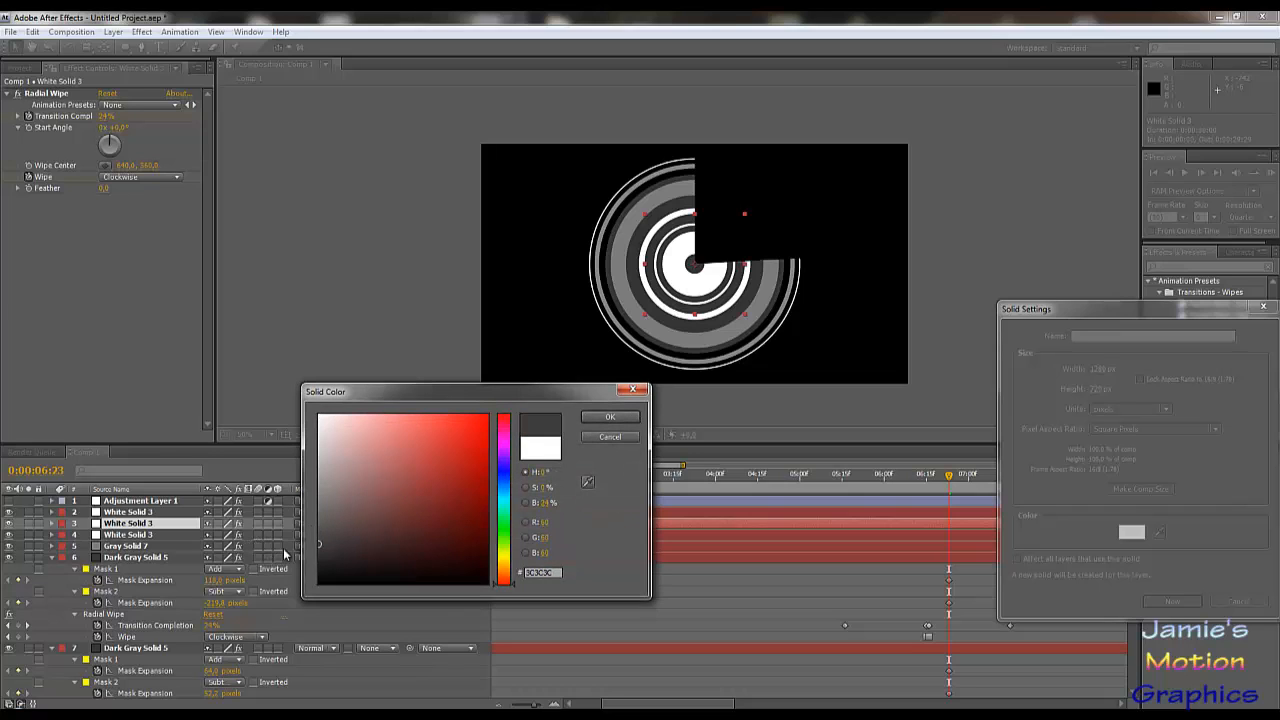
{"action": "mouse_move", "coordinate": [283, 548]}
{"action": "left_mouse_down"}
{"action": "mouse_move", "coordinate": [300, 553]}
{"action": "mouse_move", "coordinate": [293, 575]}
{"action": "left_mouse_up"}
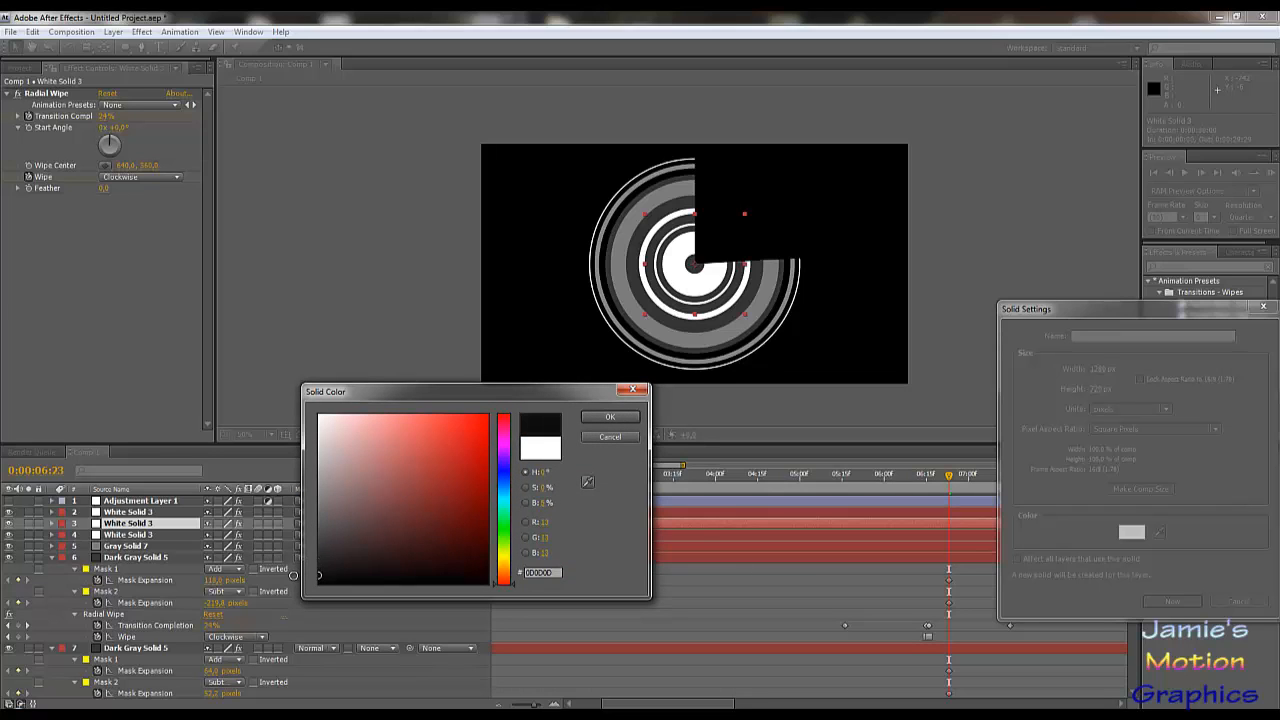
{"action": "left_click", "coordinate": [598, 420]}
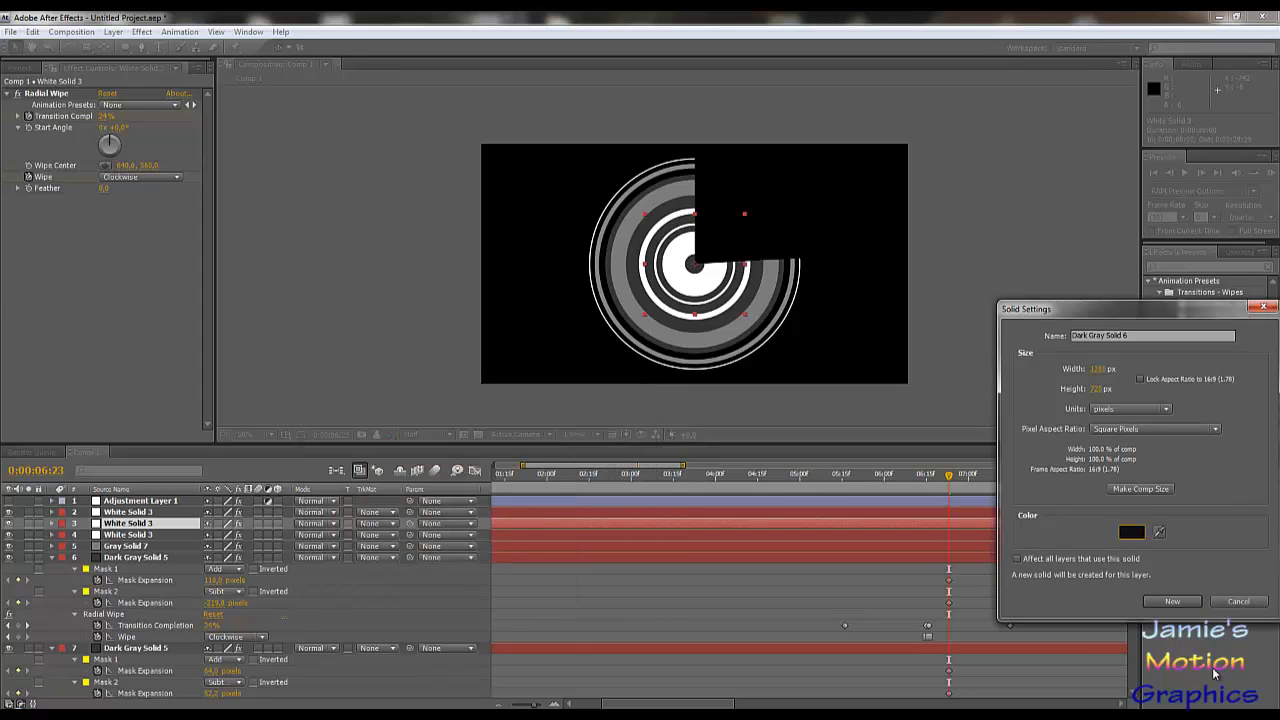
{"action": "left_click", "coordinate": [1178, 603]}
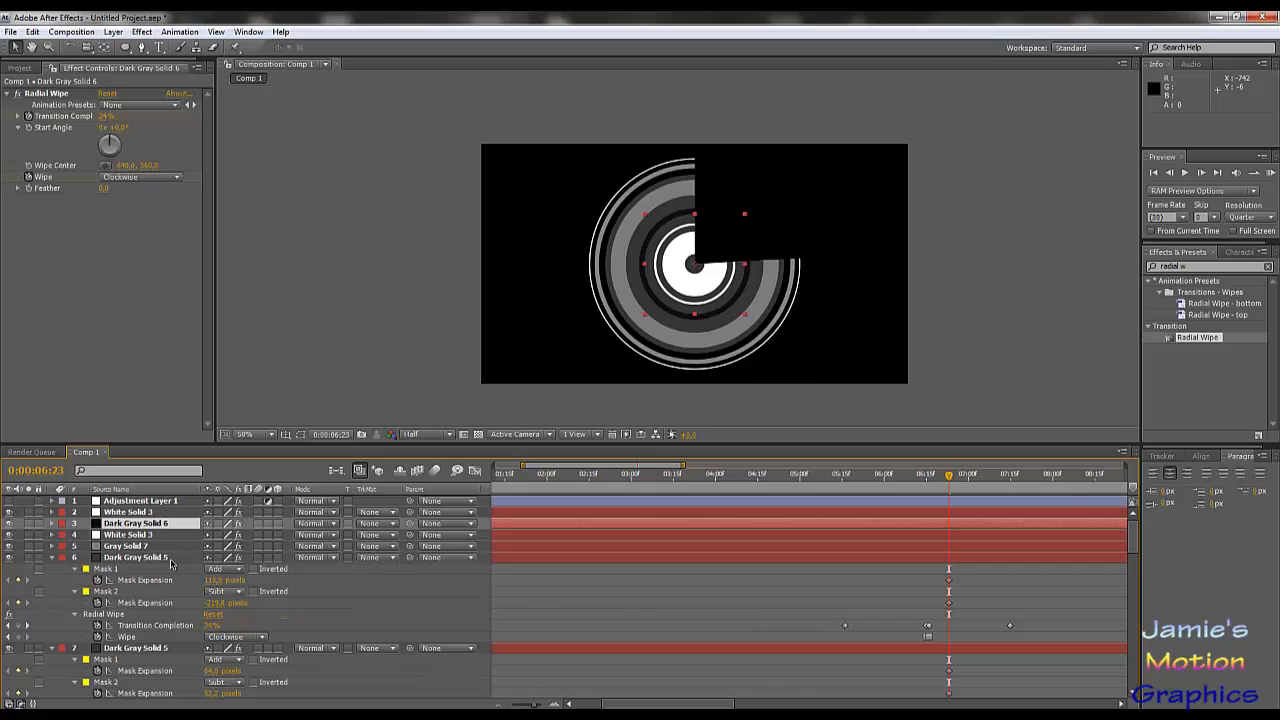
{"action": "key", "text": "ctrl+z"}
Recolour the innermost disc, White Solid 3 on layer 2, to dark gray (1D1D1D) as a new solid.
{"action": "left_click", "coordinate": [132, 537]}
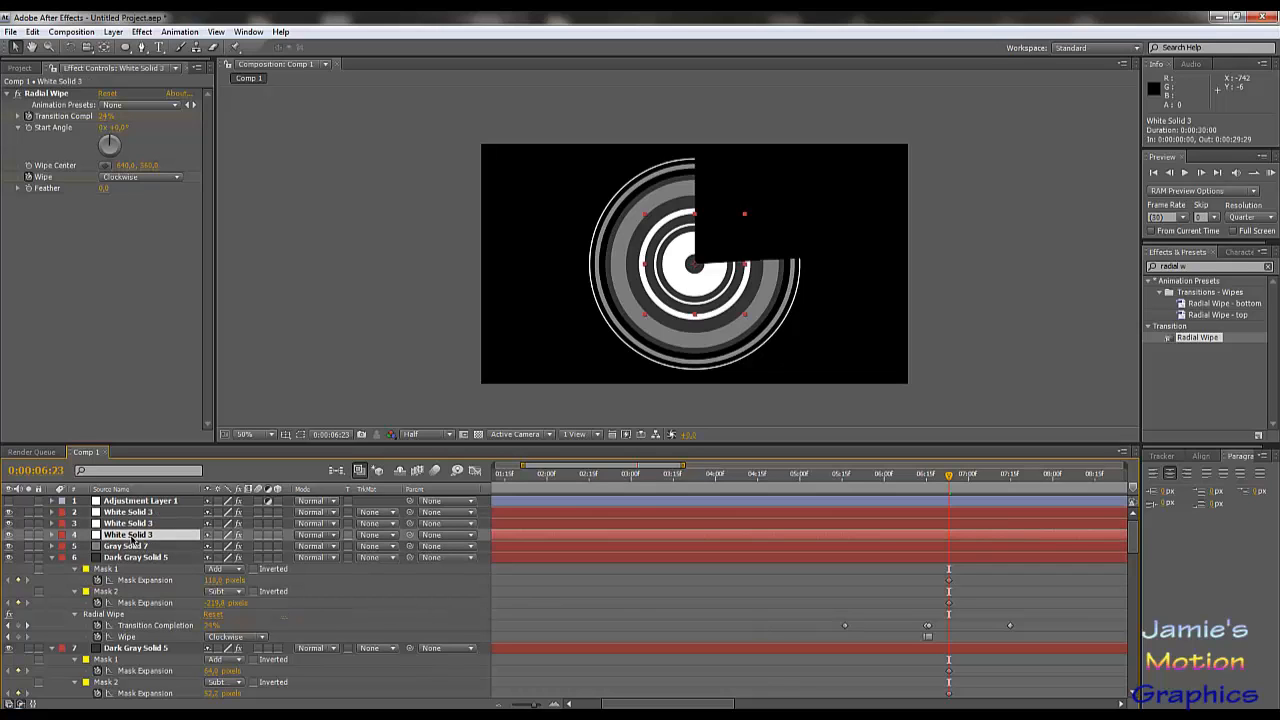
{"action": "left_click", "coordinate": [8, 537]}
{"action": "left_click", "coordinate": [8, 537]}
{"action": "left_click", "coordinate": [143, 511]}
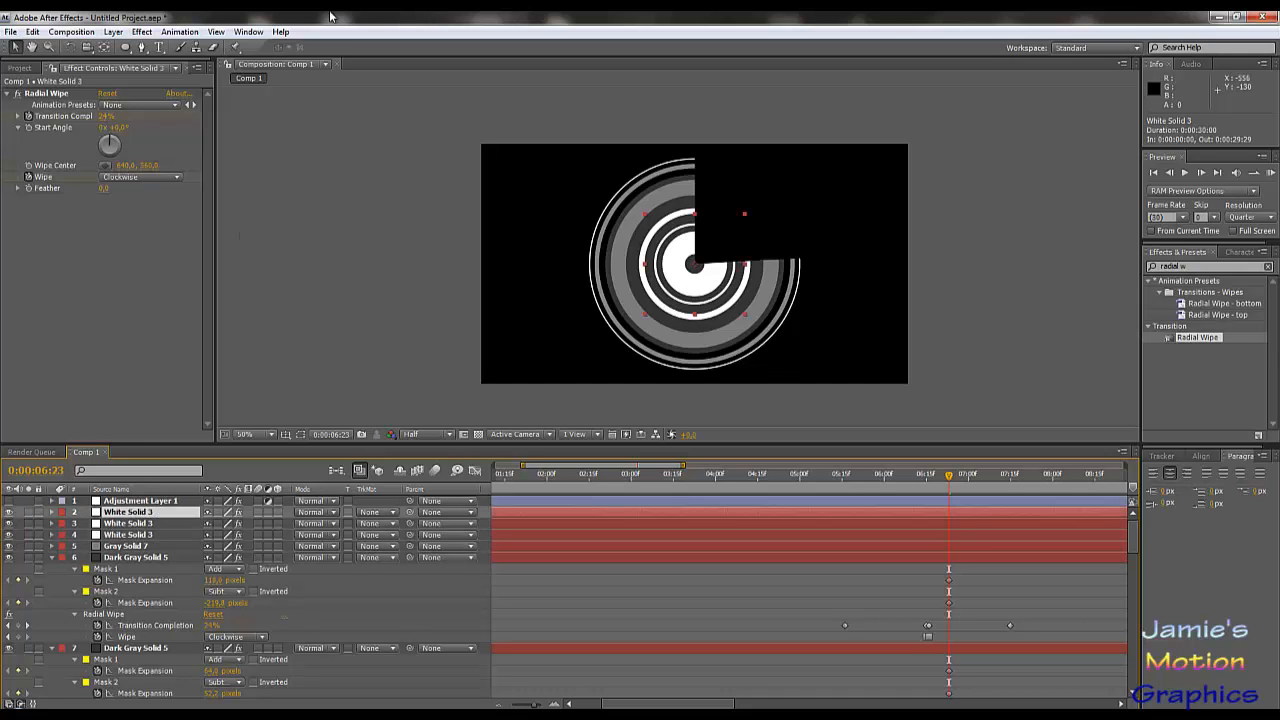
{"action": "left_click", "coordinate": [115, 31]}
{"action": "left_click", "coordinate": [145, 61]}
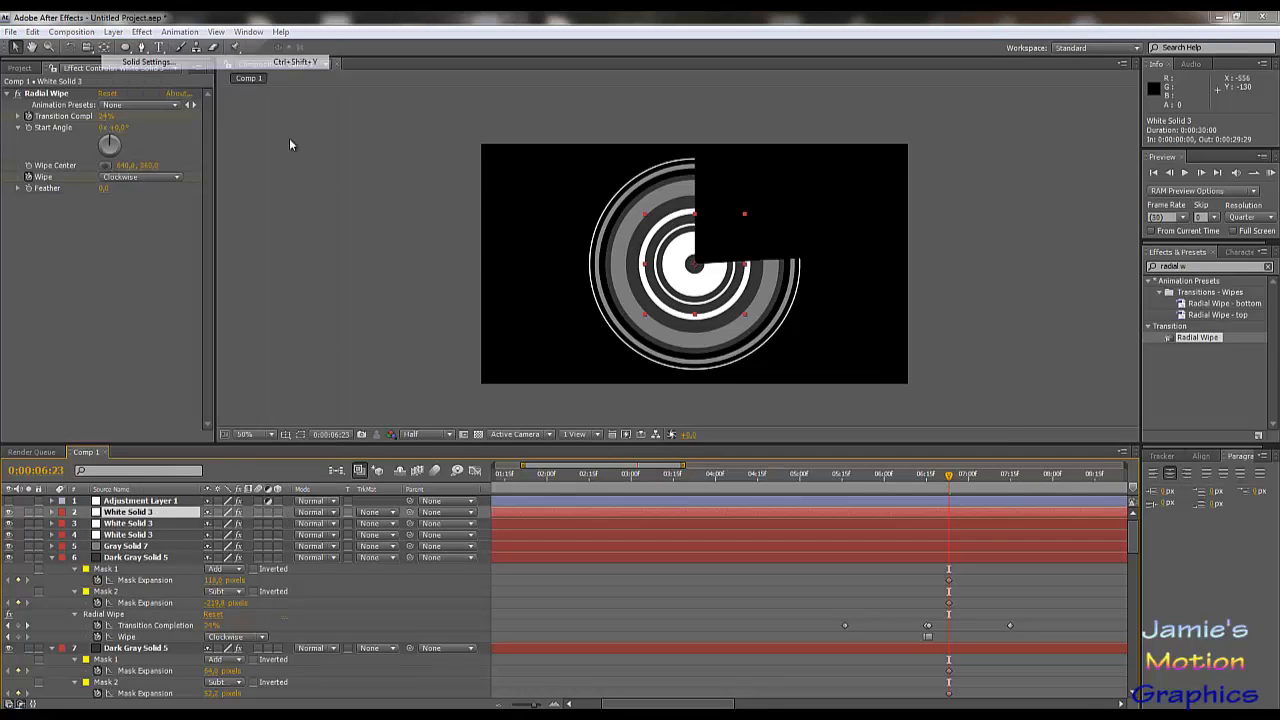
{"action": "left_click", "coordinate": [1128, 533]}
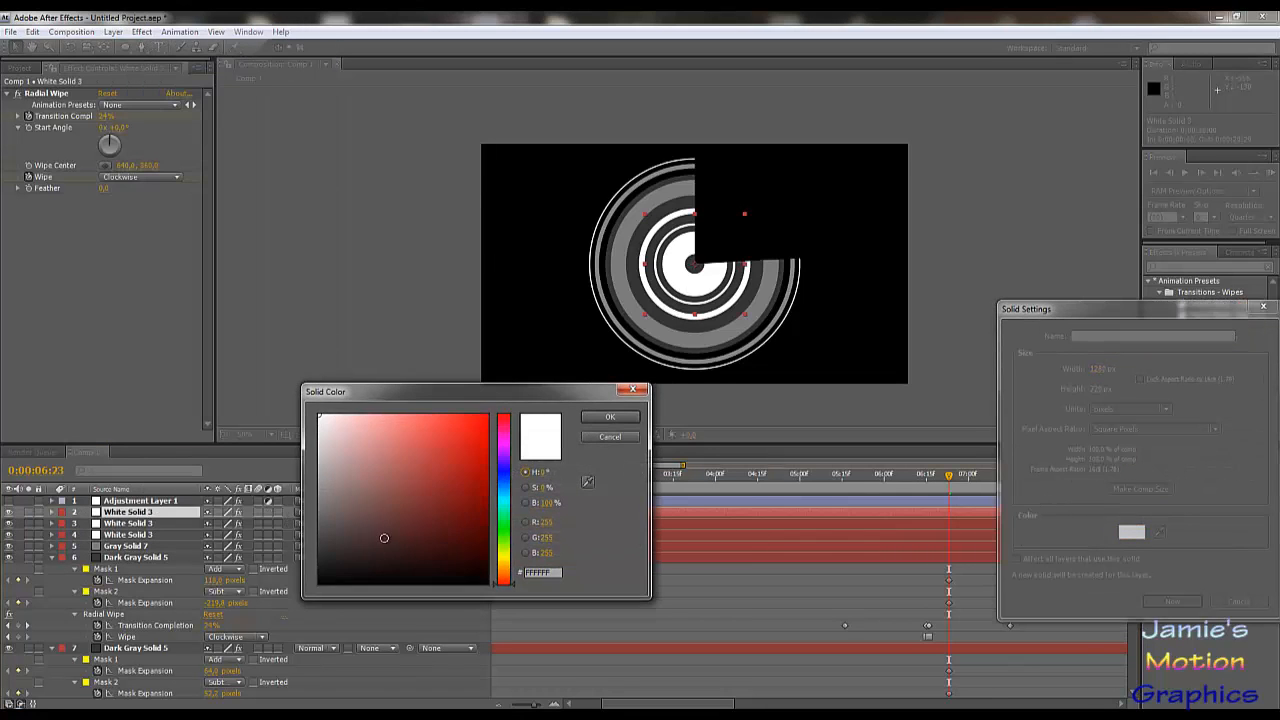
{"action": "left_click_drag", "start_coordinate": [385, 538], "coordinate": [296, 567]}
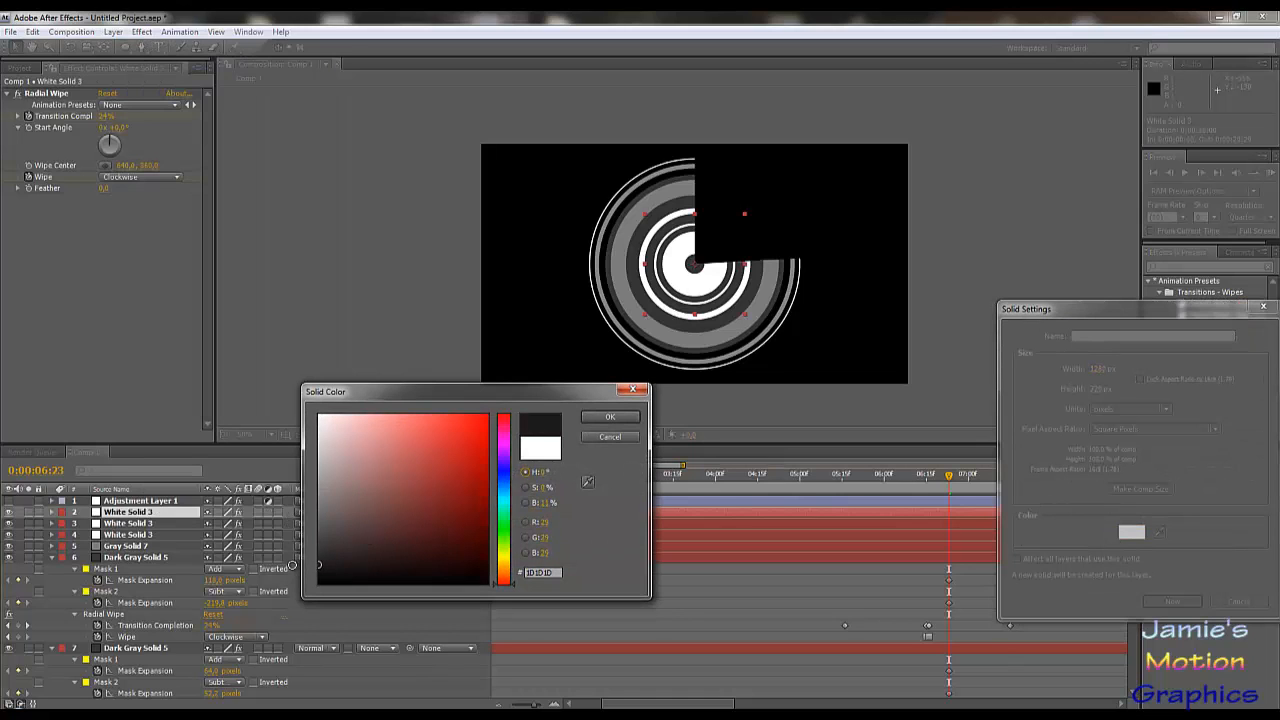
{"action": "left_click", "coordinate": [610, 416]}
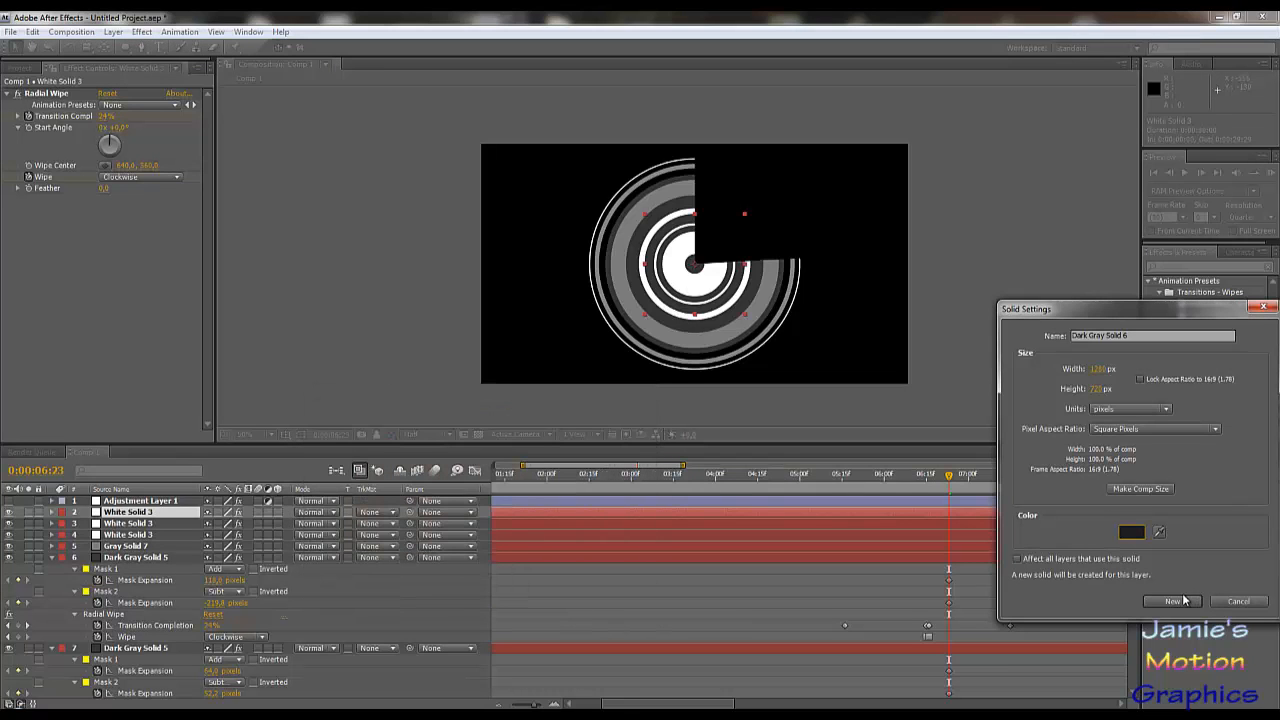
{"action": "left_click", "coordinate": [1174, 601]}
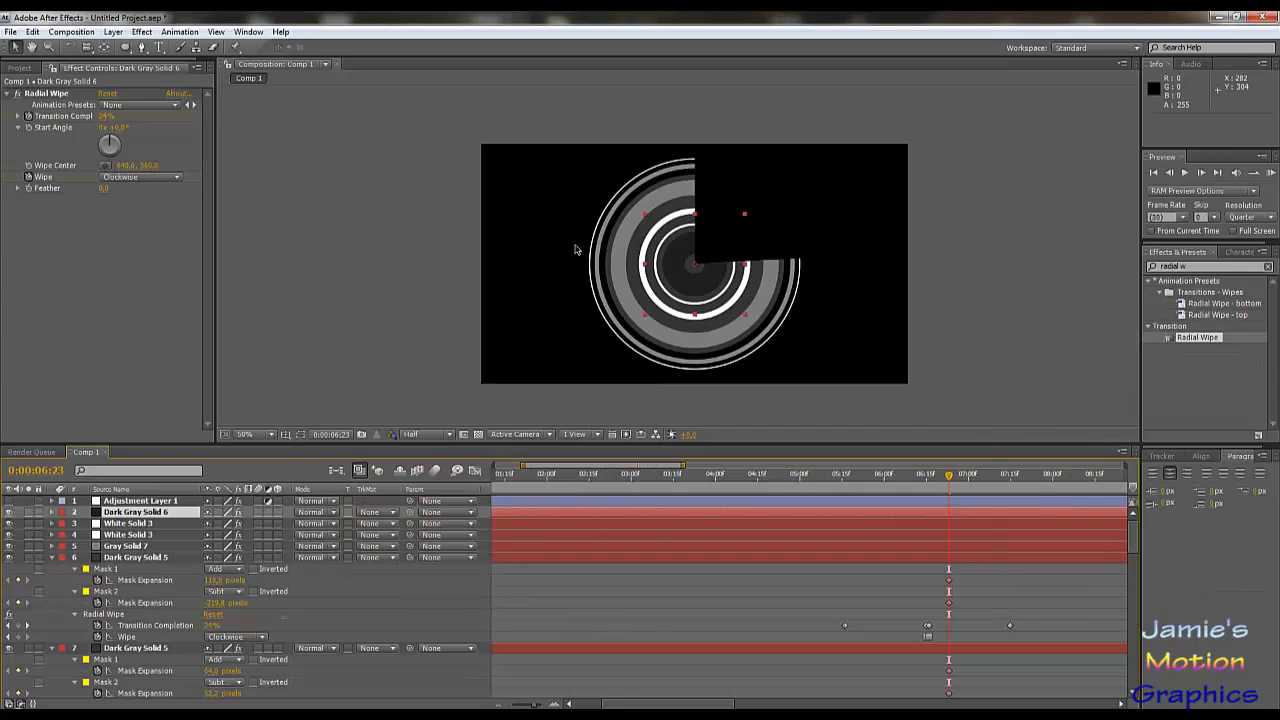
Duplicate White Solid 3 on layer 3 to the top of the solids, with Mask 1 expansion about -66 and Mask 2 about -74.8 pixels.
{"action": "left_click", "coordinate": [133, 525]}
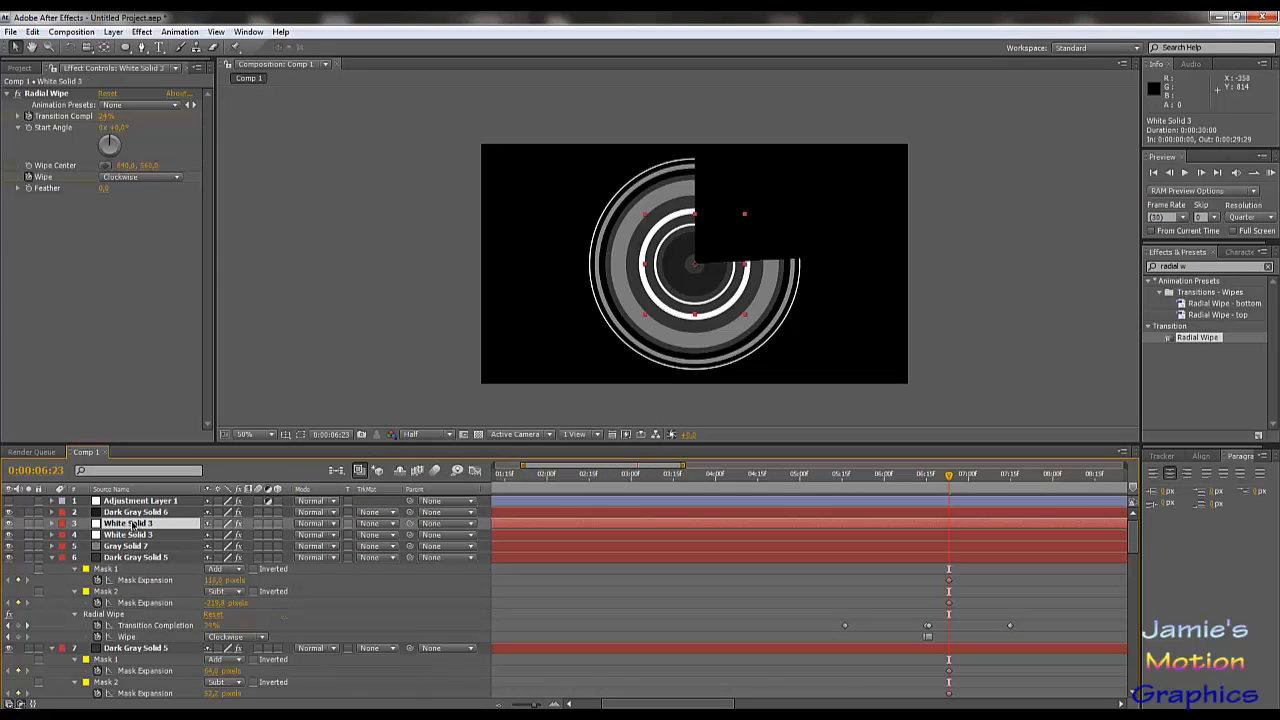
{"action": "key", "text": "ctrl+d"}
{"action": "left_click_drag", "start_coordinate": [125, 525], "coordinate": [150, 514]}
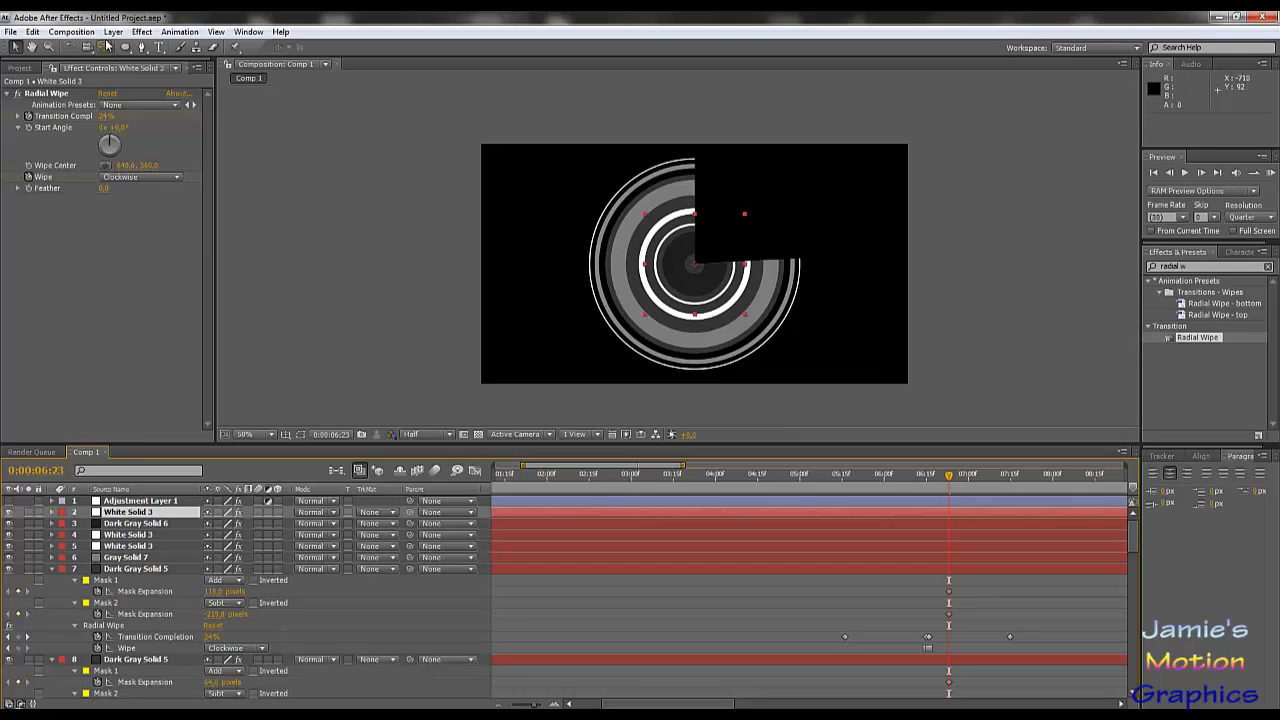
{"action": "left_click", "coordinate": [72, 31]}
{"action": "left_click", "coordinate": [128, 512]}
{"action": "key", "text": "u"}
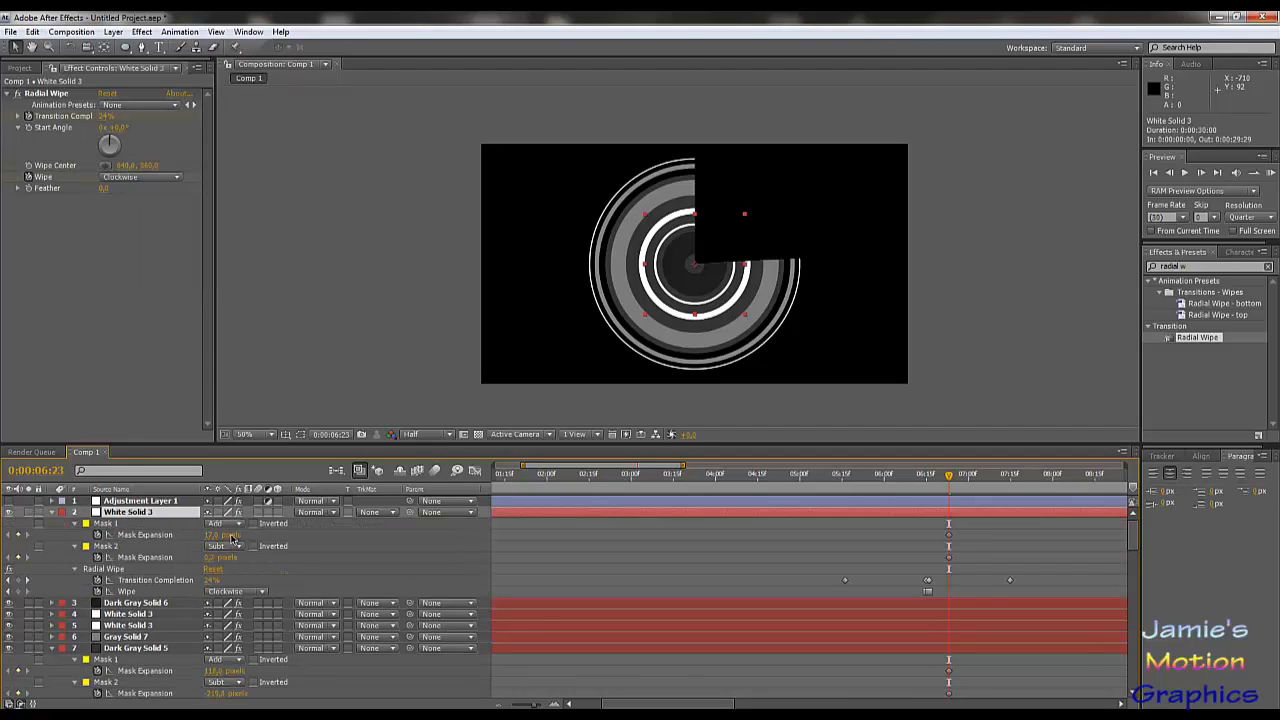
{"action": "left_click_drag", "start_coordinate": [232, 538], "coordinate": [190, 539]}
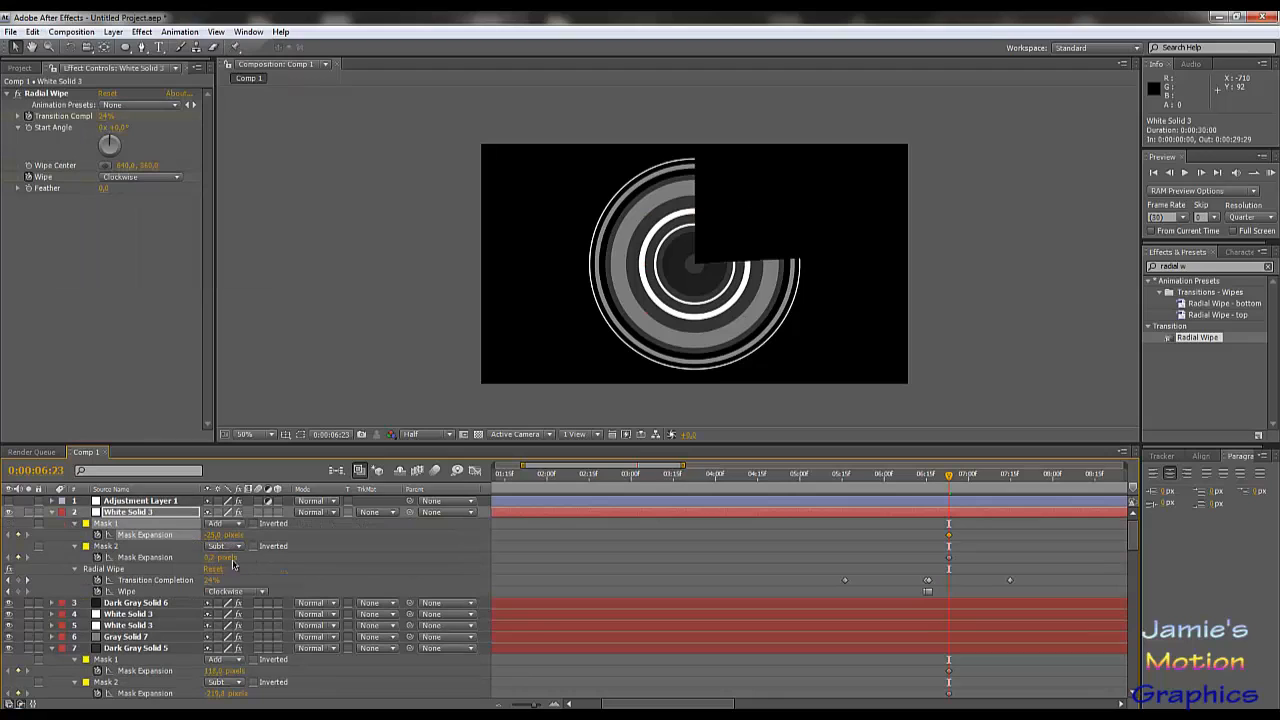
{"action": "left_click_drag", "start_coordinate": [209, 558], "coordinate": [127, 561]}
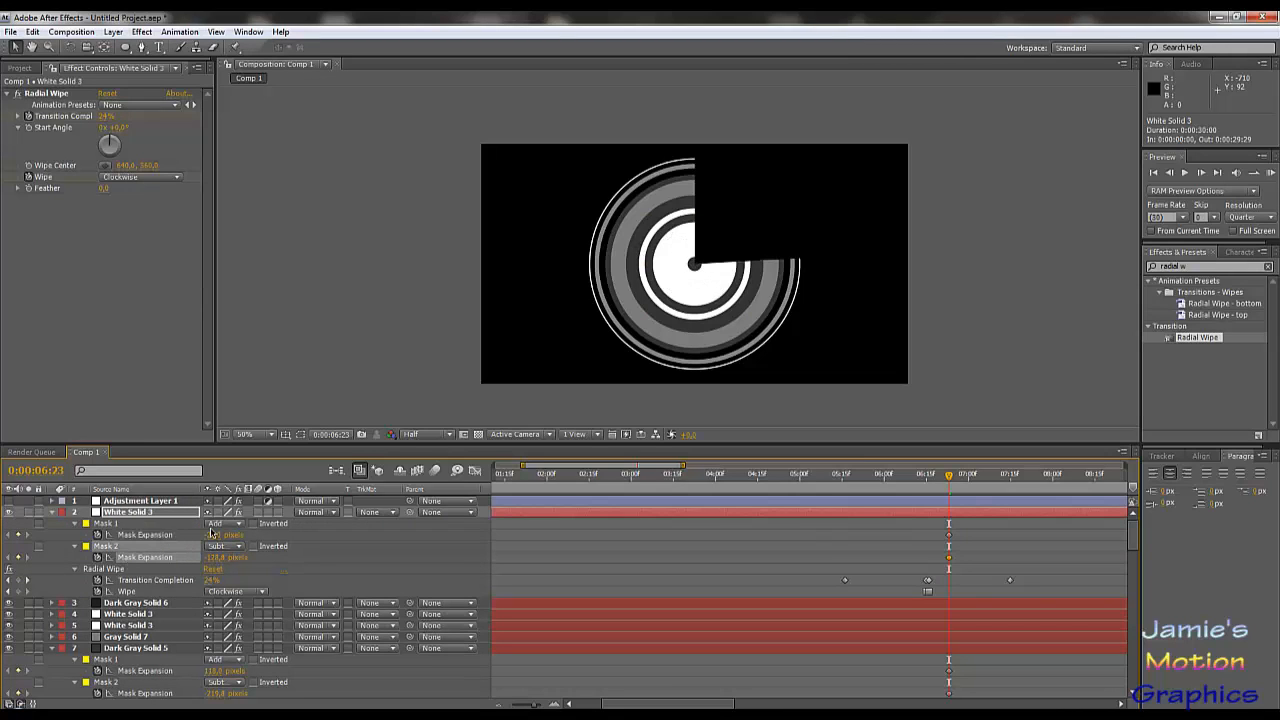
{"action": "left_click_drag", "start_coordinate": [212, 541], "coordinate": [267, 572]}
Recolour the thin inner ring, White Solid 3 on layer 2, to light gray as a new solid.
{"action": "left_click", "coordinate": [113, 31]}
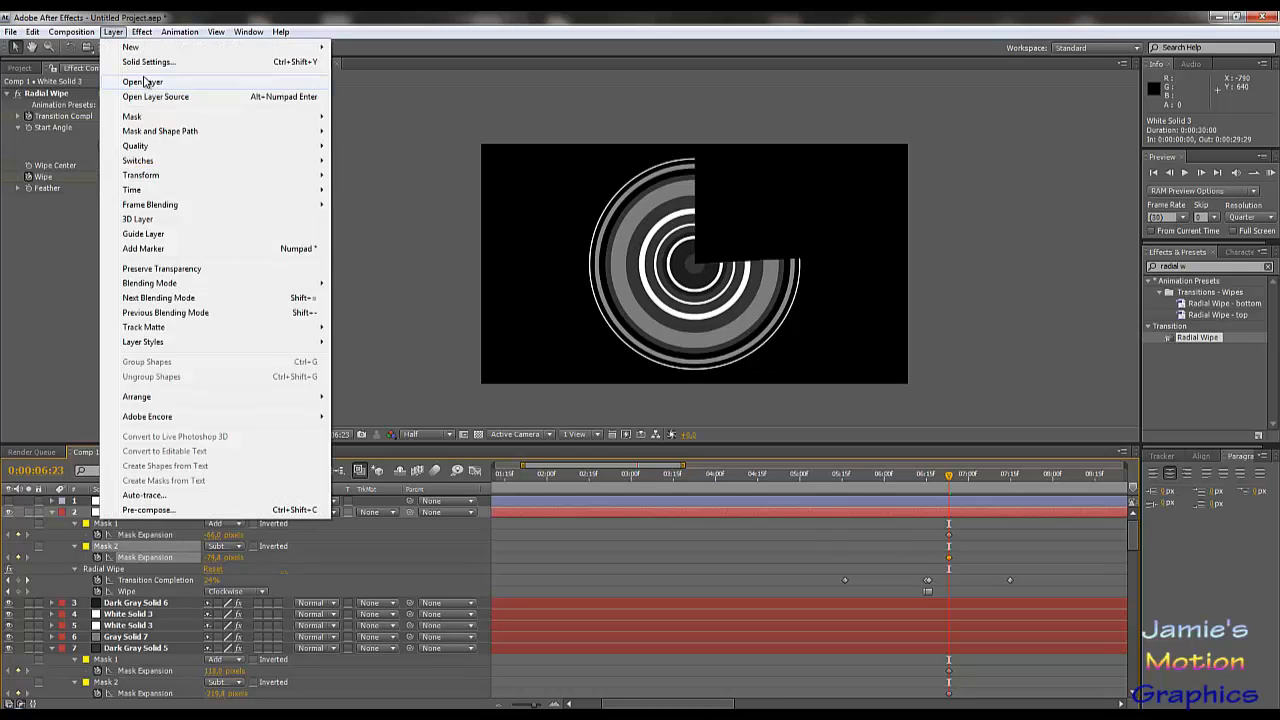
{"action": "left_click", "coordinate": [131, 60]}
{"action": "left_click", "coordinate": [1133, 531]}
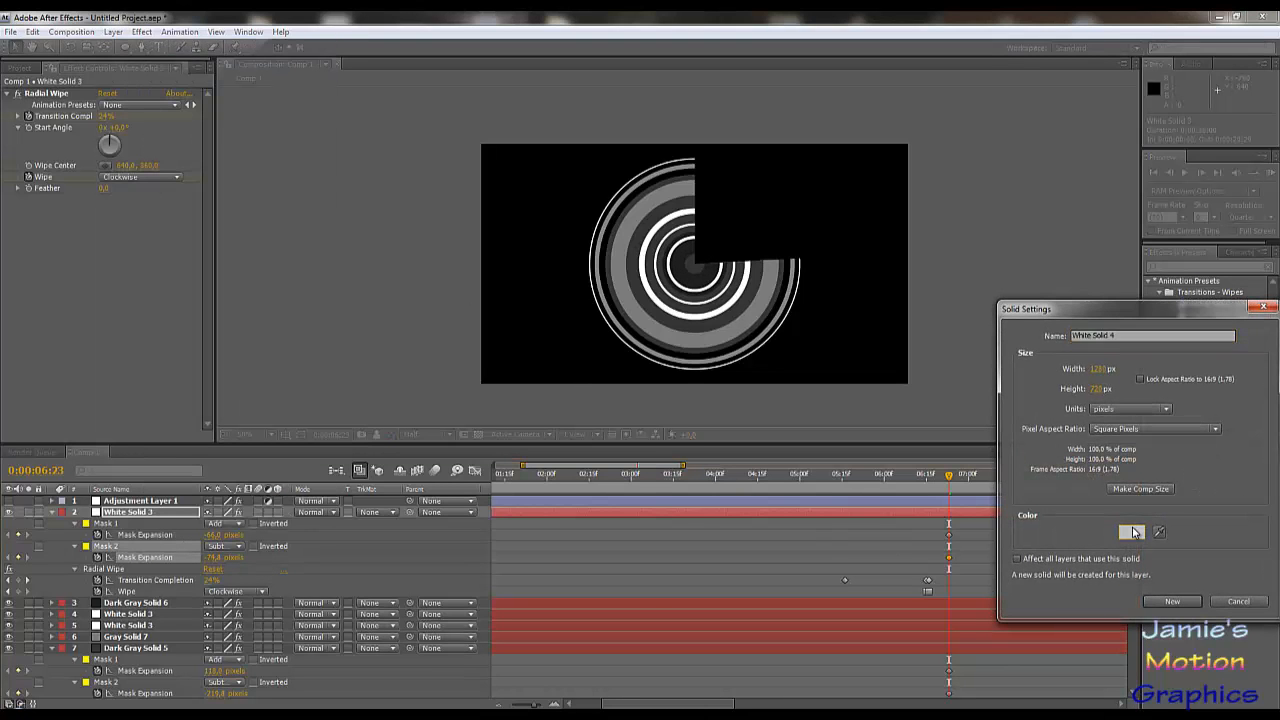
{"action": "mouse_move", "coordinate": [345, 462]}
{"action": "left_mouse_down"}
{"action": "mouse_move", "coordinate": [284, 462]}
{"action": "mouse_move", "coordinate": [306, 482]}
{"action": "left_mouse_up"}
{"action": "left_click", "coordinate": [611, 419]}
{"action": "left_click", "coordinate": [1172, 603]}
Recolour the wider white ring, White Solid 3 on layer 4, to gray (6D6D6D) as a new solid.
{"action": "left_click", "coordinate": [128, 535]}
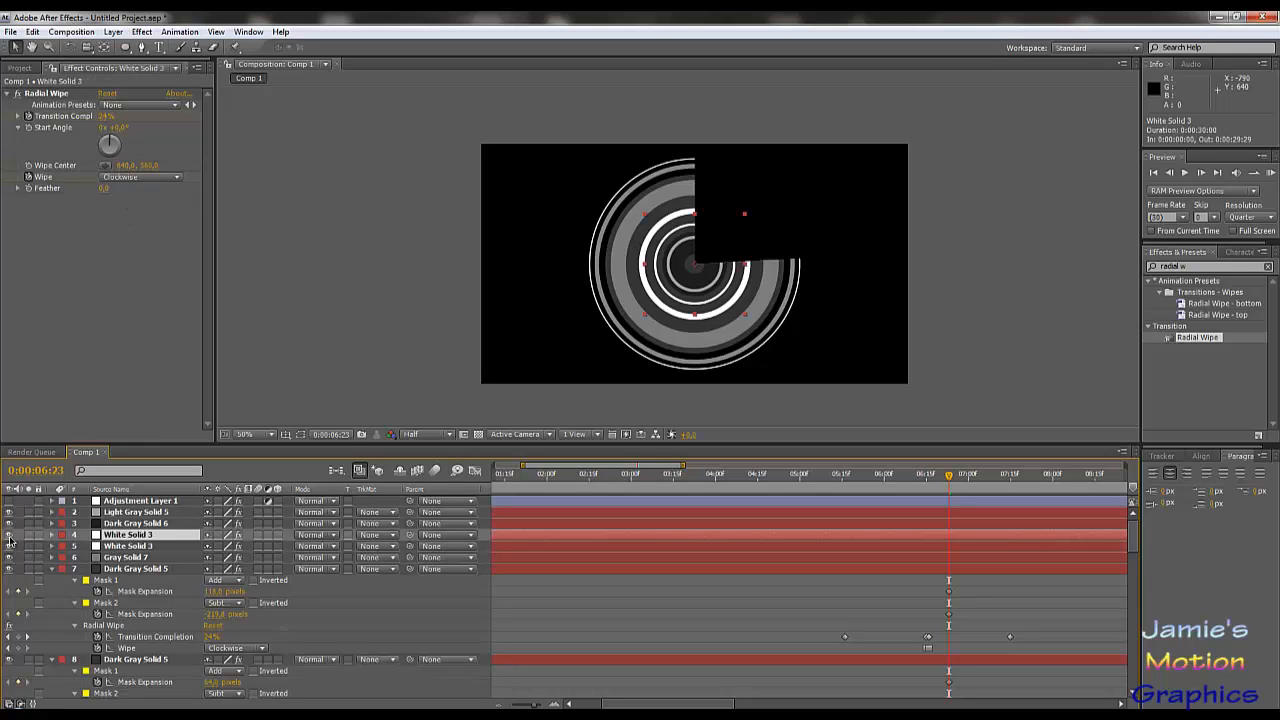
{"action": "left_click", "coordinate": [9, 536]}
{"action": "left_click", "coordinate": [9, 536]}
{"action": "left_click", "coordinate": [113, 31]}
{"action": "left_click", "coordinate": [150, 58]}
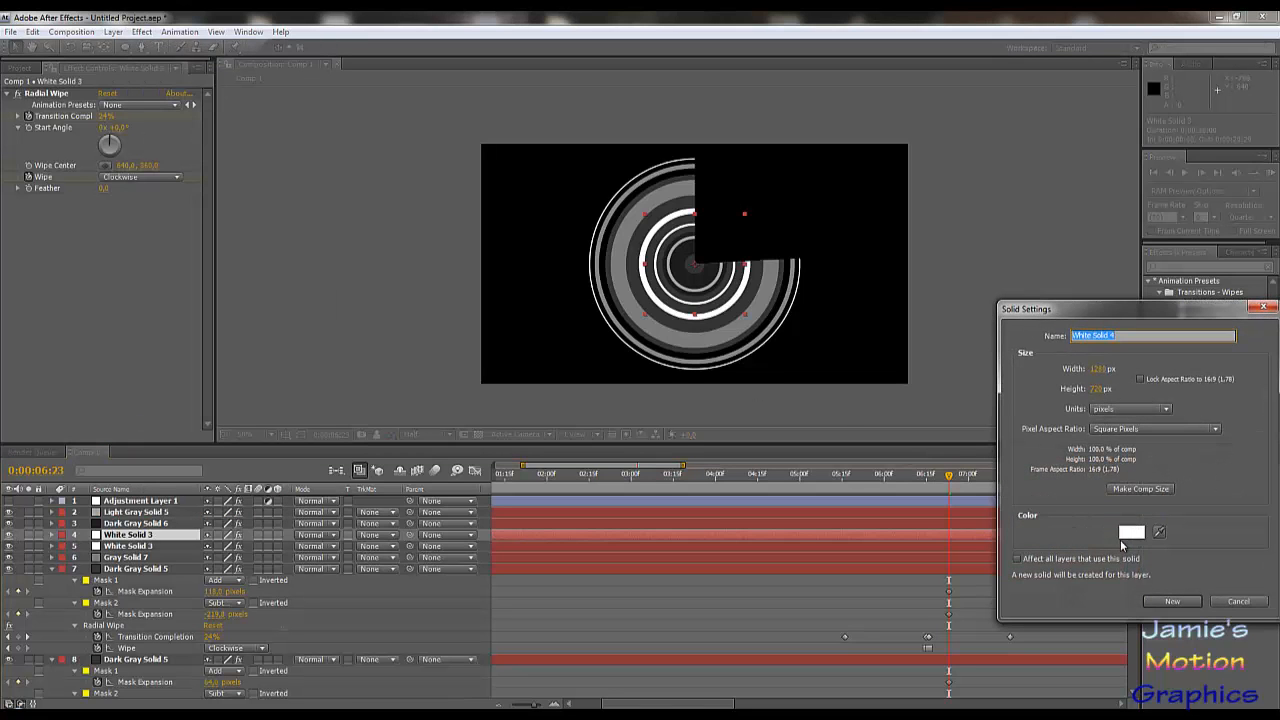
{"action": "left_click", "coordinate": [1131, 533]}
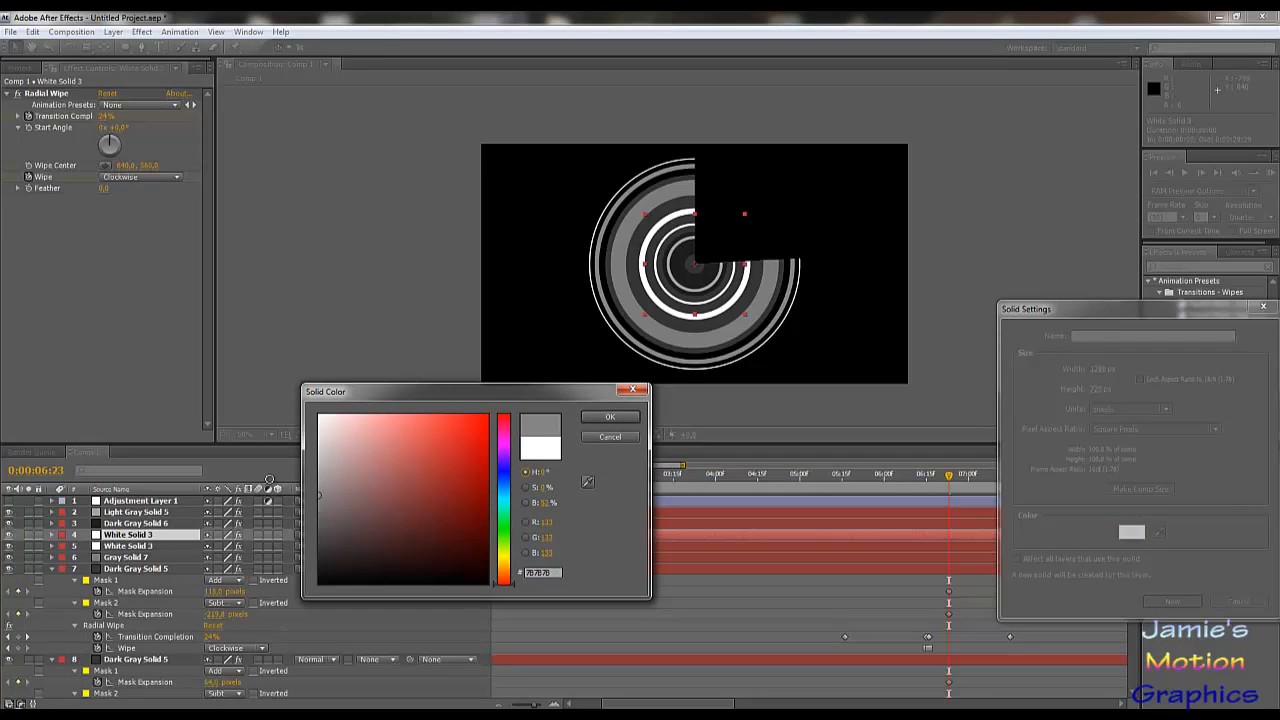
{"action": "left_click_drag", "start_coordinate": [269, 480], "coordinate": [243, 511]}
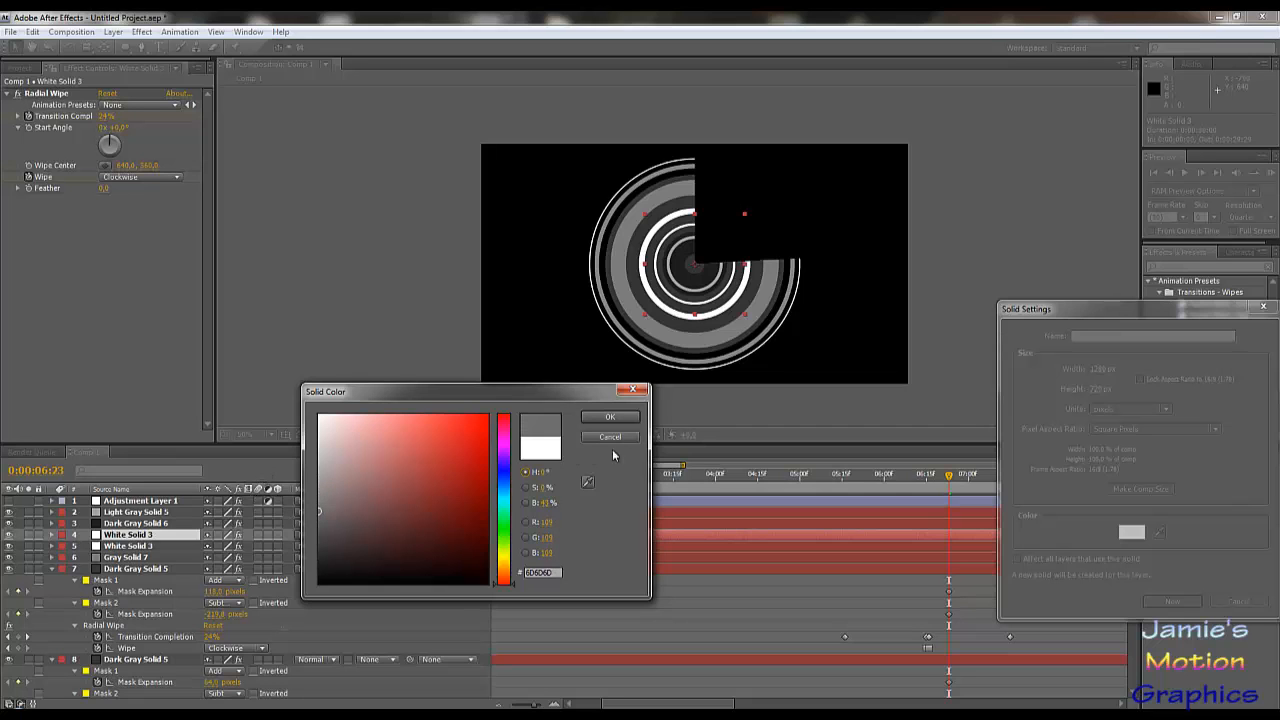
{"action": "left_click", "coordinate": [610, 416]}
{"action": "left_click", "coordinate": [1167, 601]}
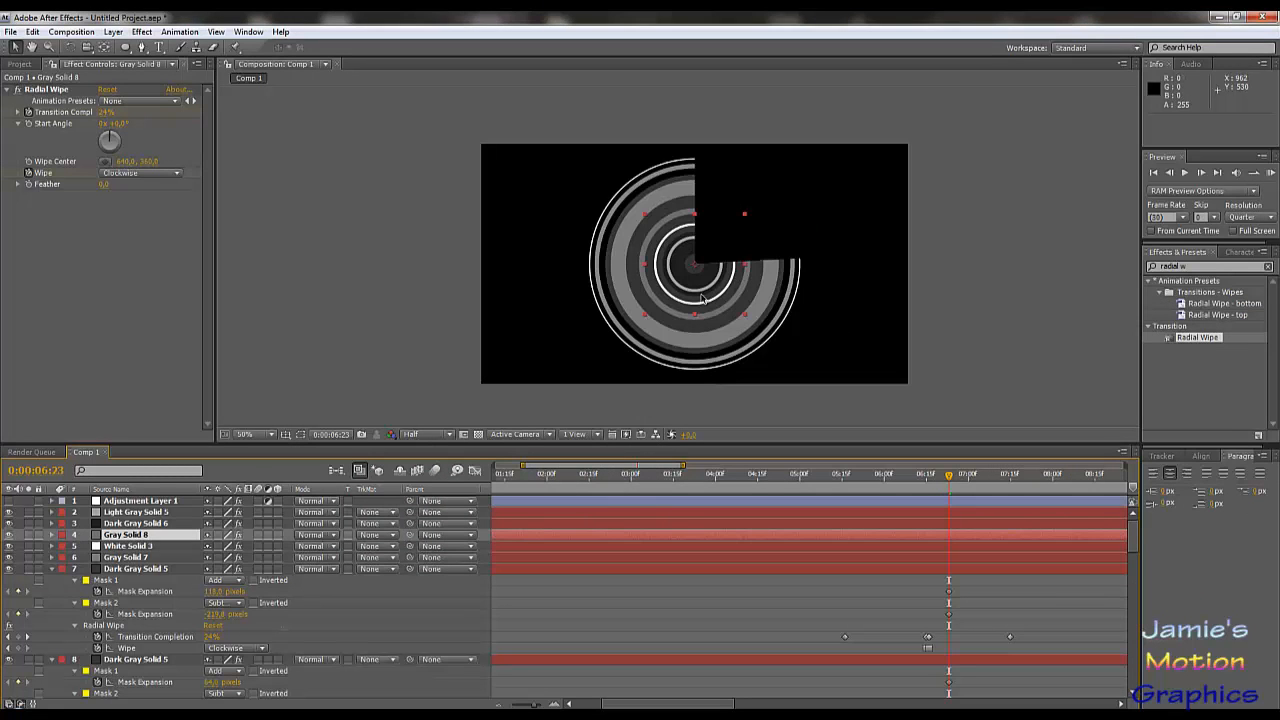
Make Adjustment Layer 1 visible and inspect the tinted rings close up.
{"action": "left_click", "coordinate": [10, 501]}
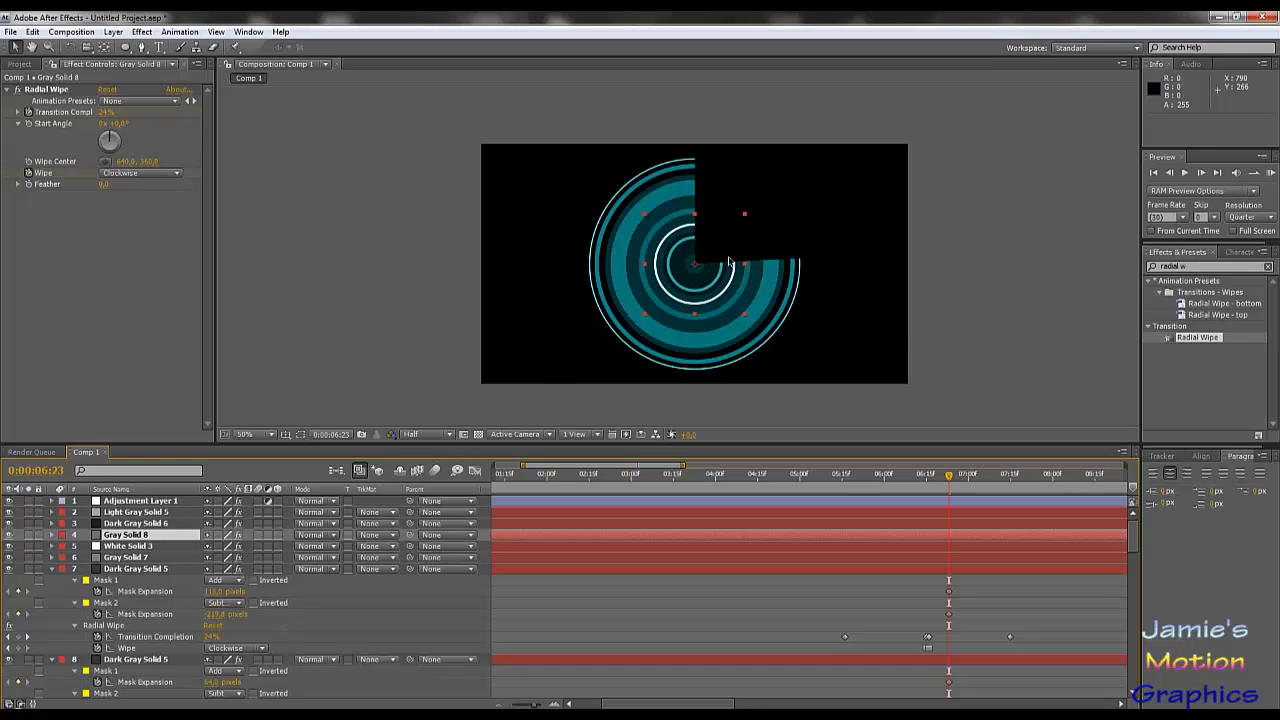
{"action": "key", "text": "period"}
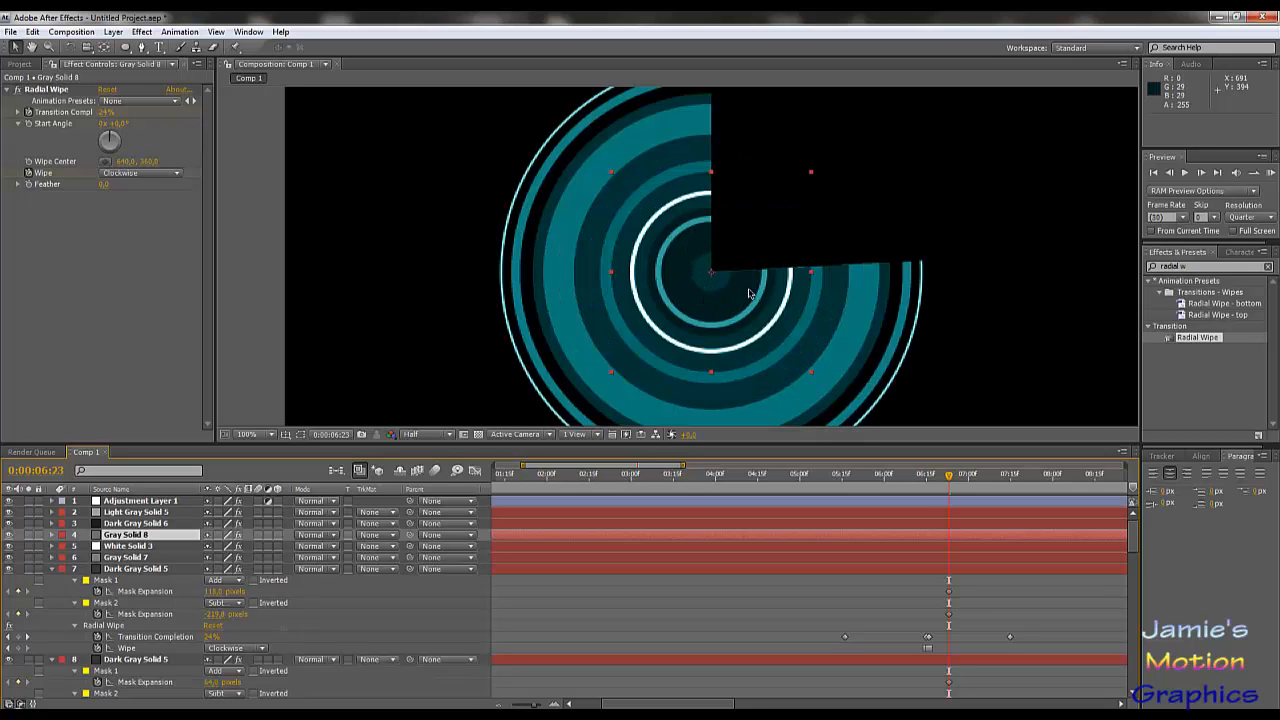
{"action": "key", "text": "comma"}
{"action": "key", "text": "period"}
{"action": "key", "text": "comma"}
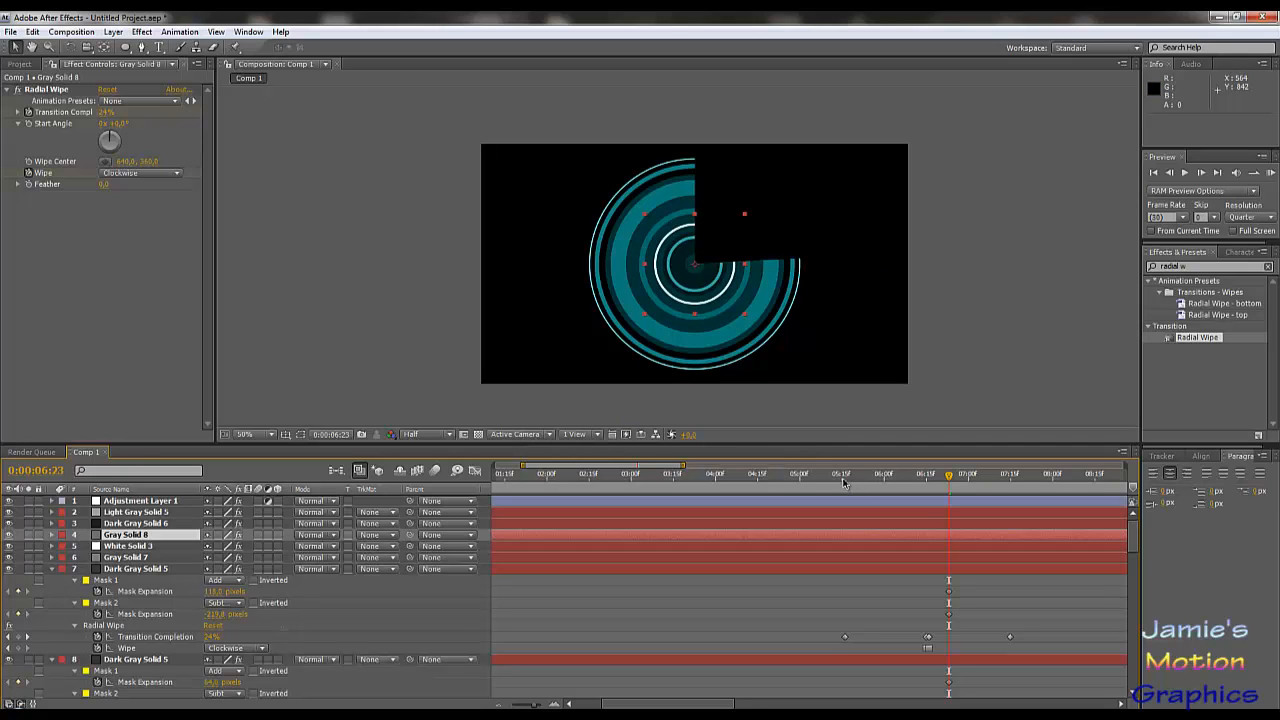
Check which ring Dark Gray Solid 5 on layer 7 is, and collapse the properties of layers 8, 9 and 10.
{"action": "left_click", "coordinate": [135, 568]}
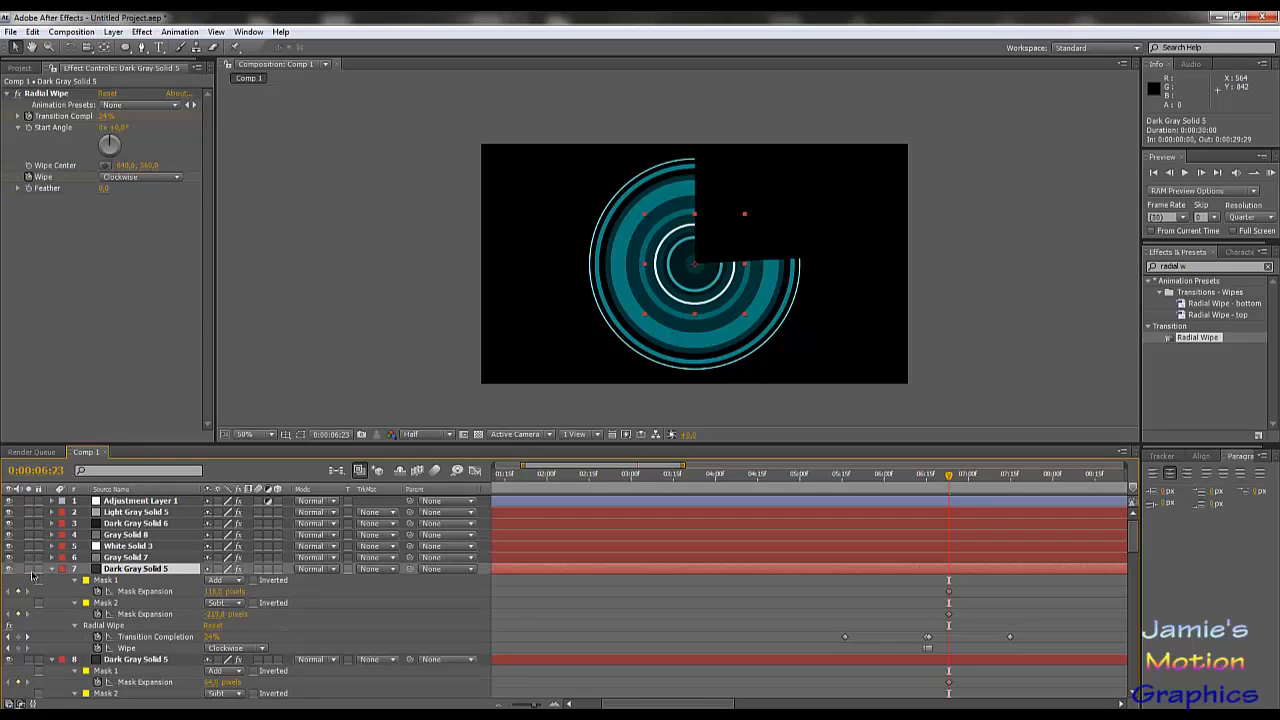
{"action": "left_click", "coordinate": [8, 568]}
{"action": "left_click", "coordinate": [8, 568]}
{"action": "left_click", "coordinate": [53, 661]}
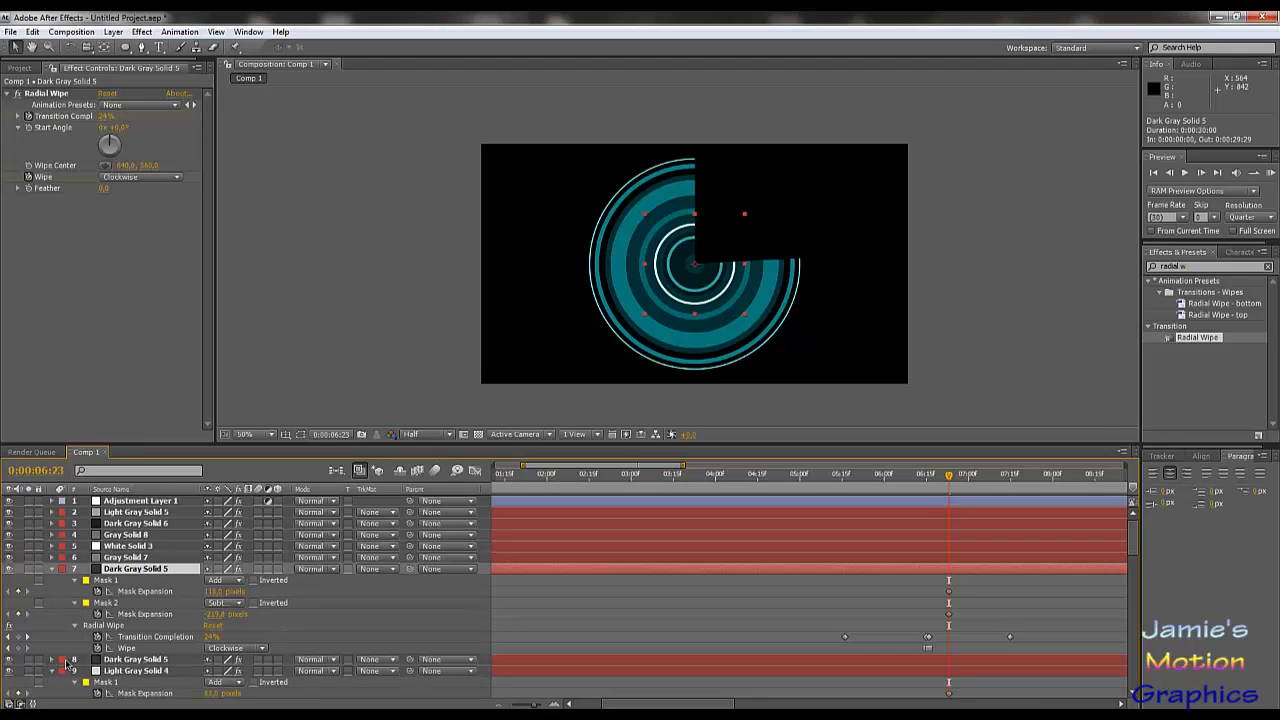
{"action": "left_click", "coordinate": [53, 673]}
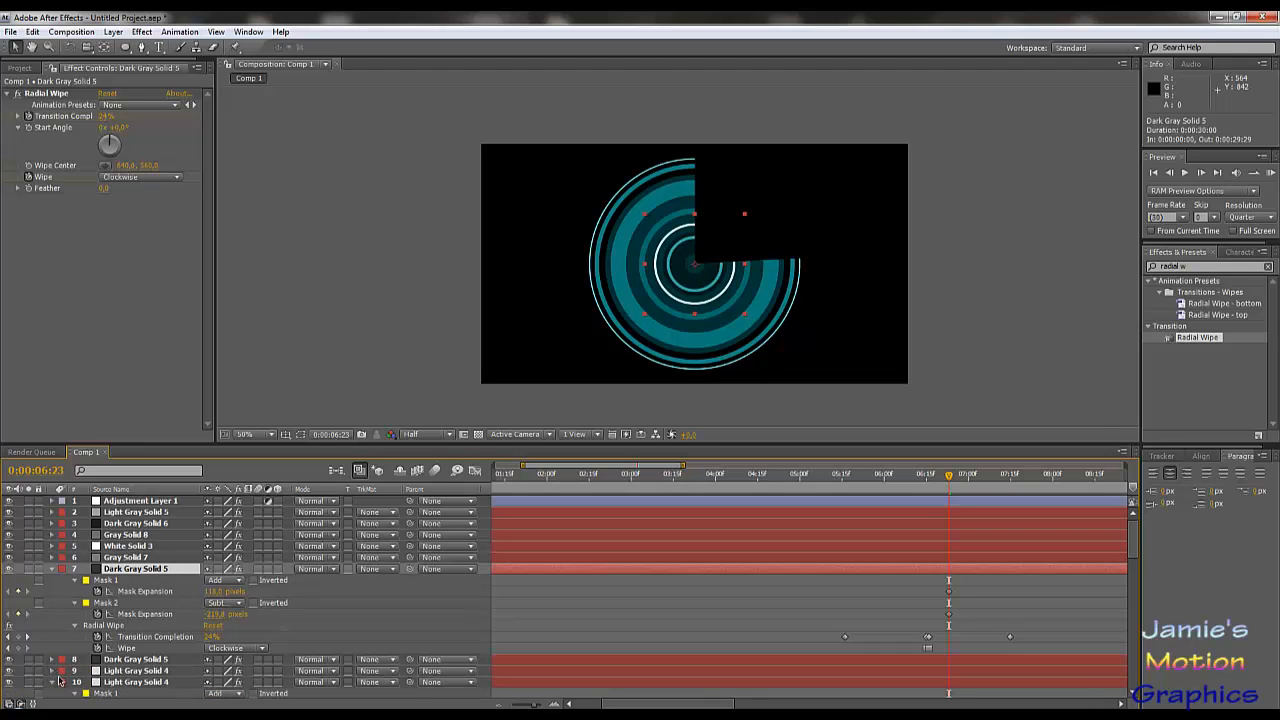
{"action": "left_click", "coordinate": [53, 683]}
{"action": "scroll", "coordinate": [53, 668], "scroll_direction": "down", "scroll_amount": 3}
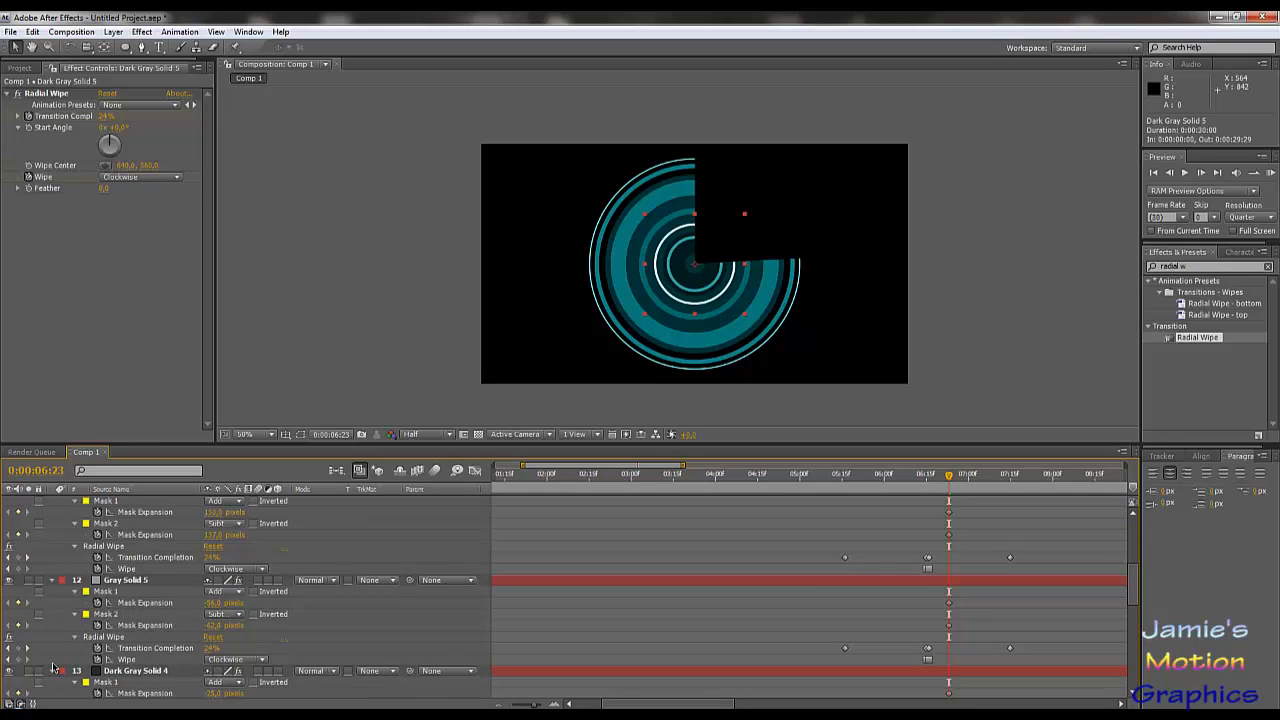
{"action": "scroll", "coordinate": [123, 591], "scroll_direction": "up", "scroll_amount": 3}
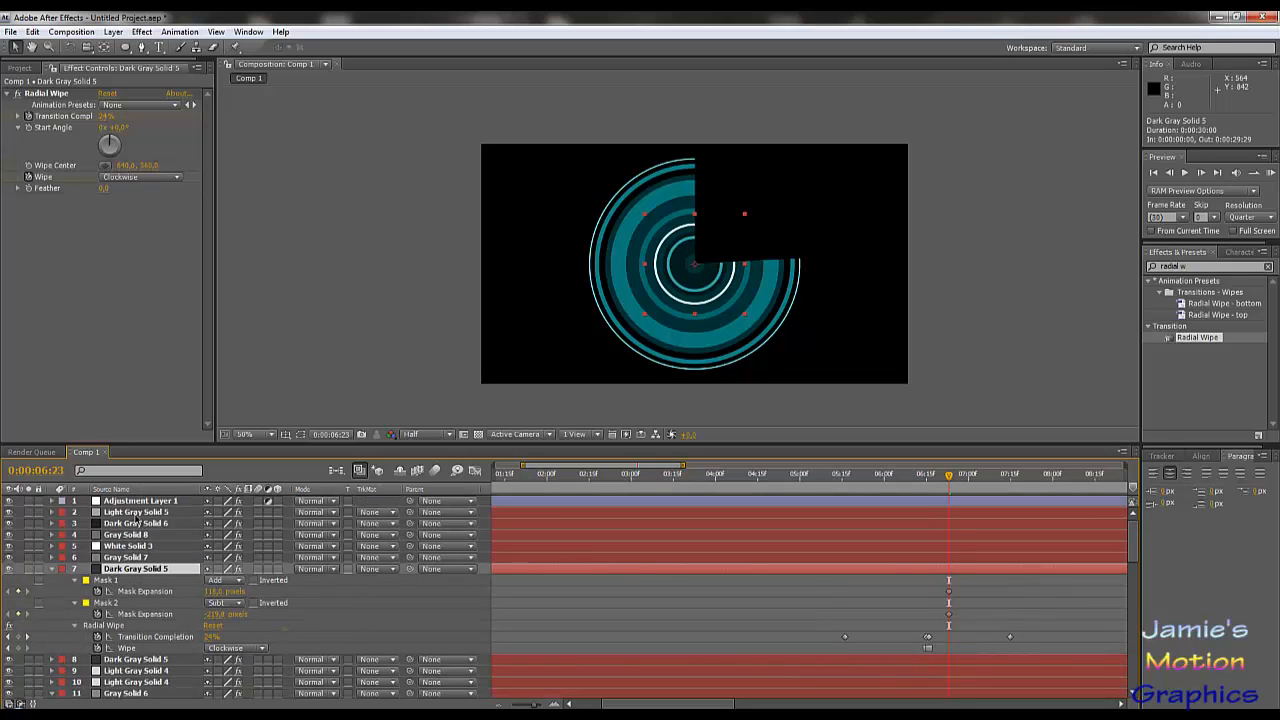
Shift all keyframes of layers 2 to 7 so that their first Transition Completion keyframe falls at 0:00:06:16.
{"action": "left_click", "coordinate": [135, 513], "text": "shift"}
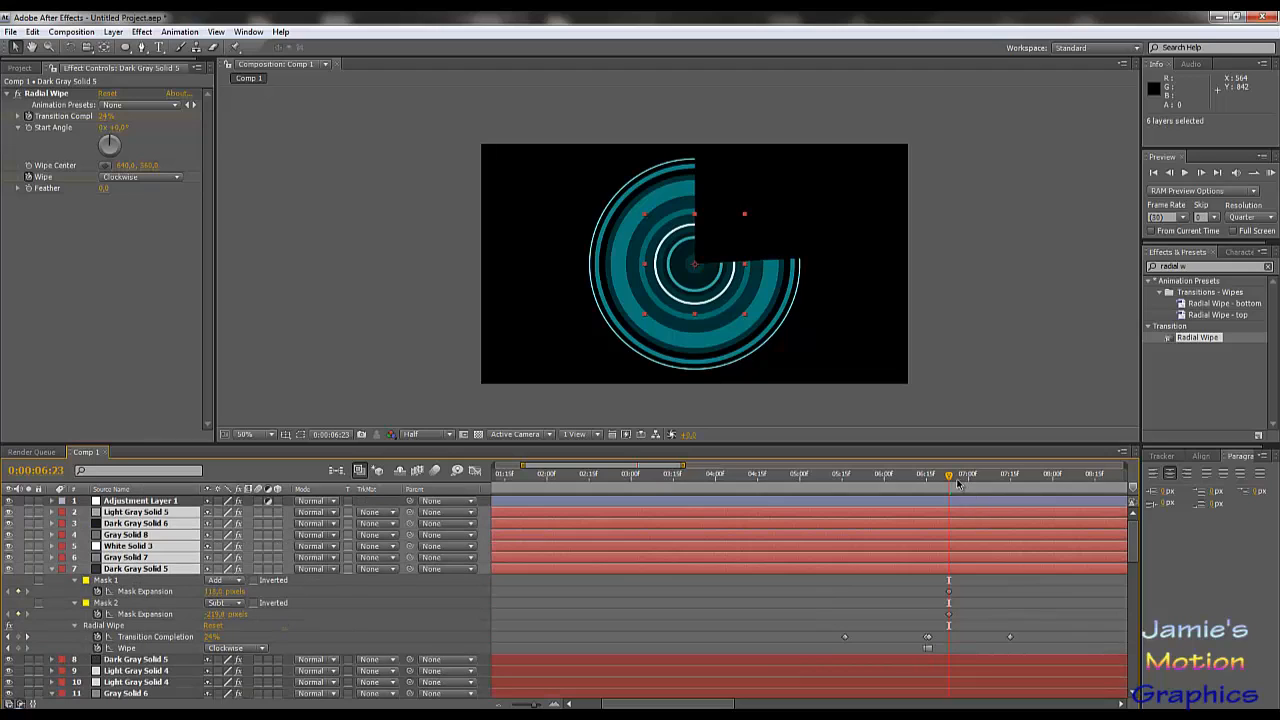
{"action": "left_click_drag", "start_coordinate": [949, 480], "coordinate": [932, 486]}
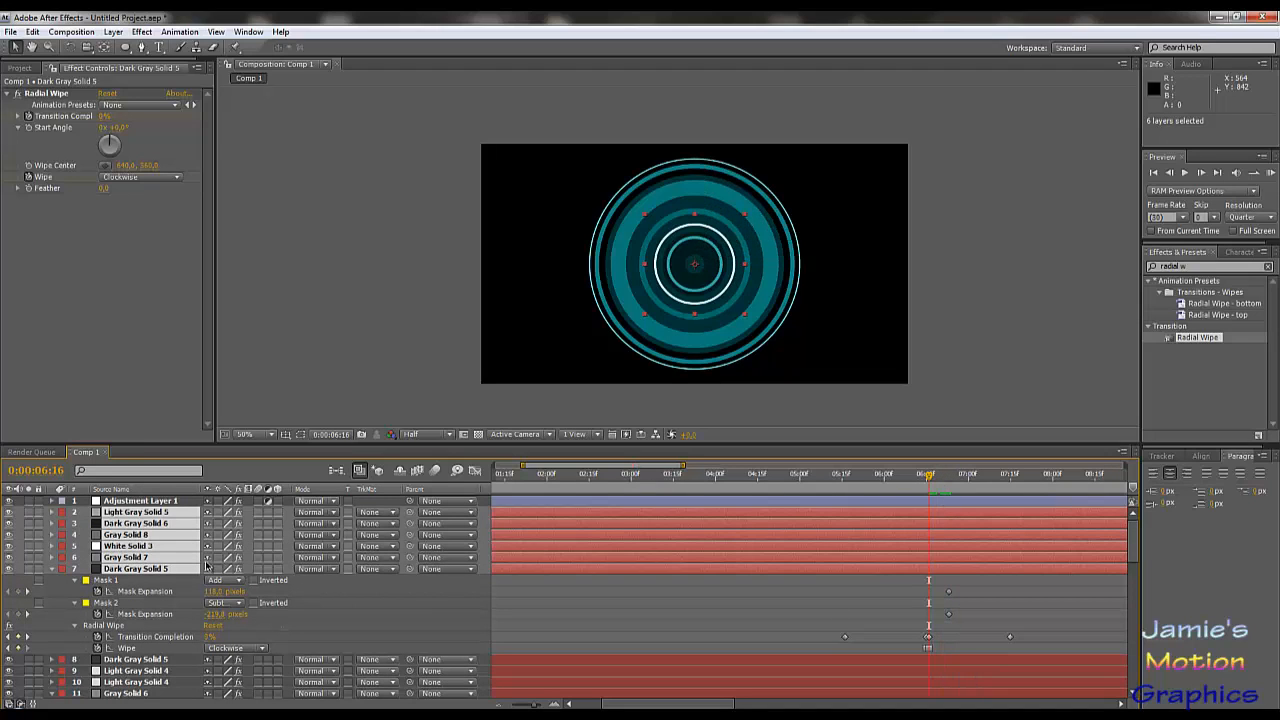
{"action": "key", "text": "u"}
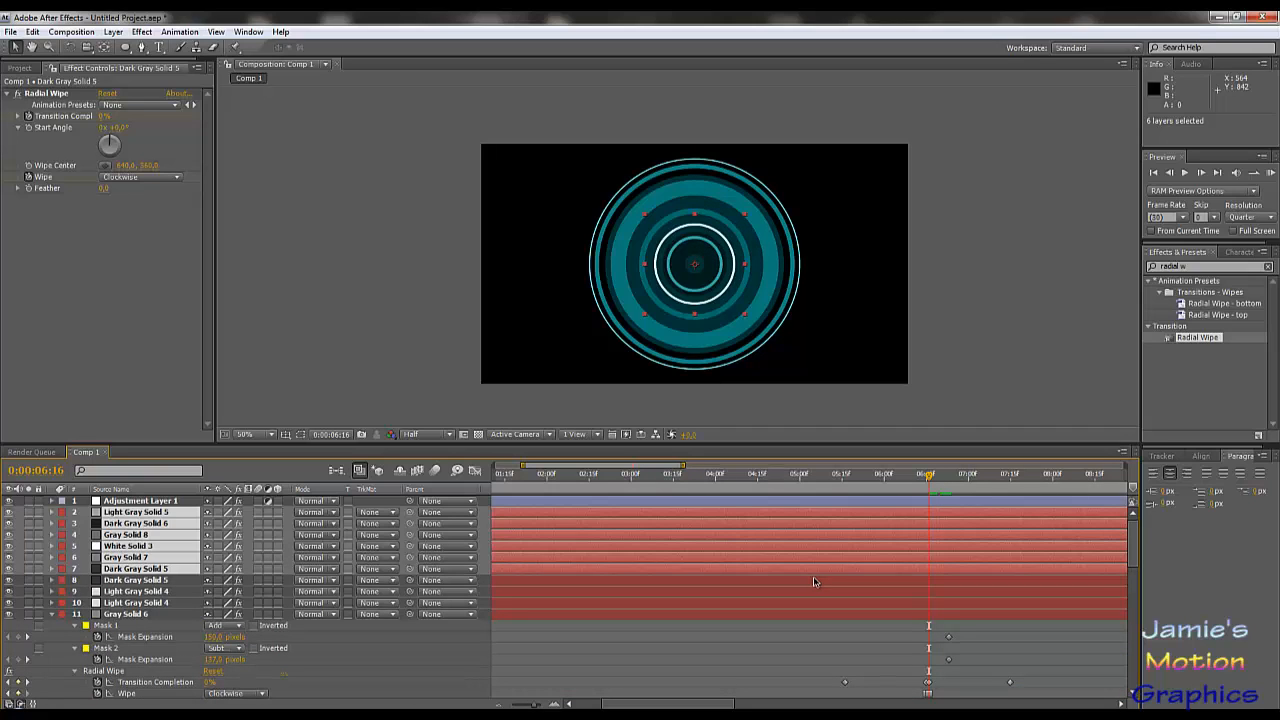
{"action": "key", "text": "u"}
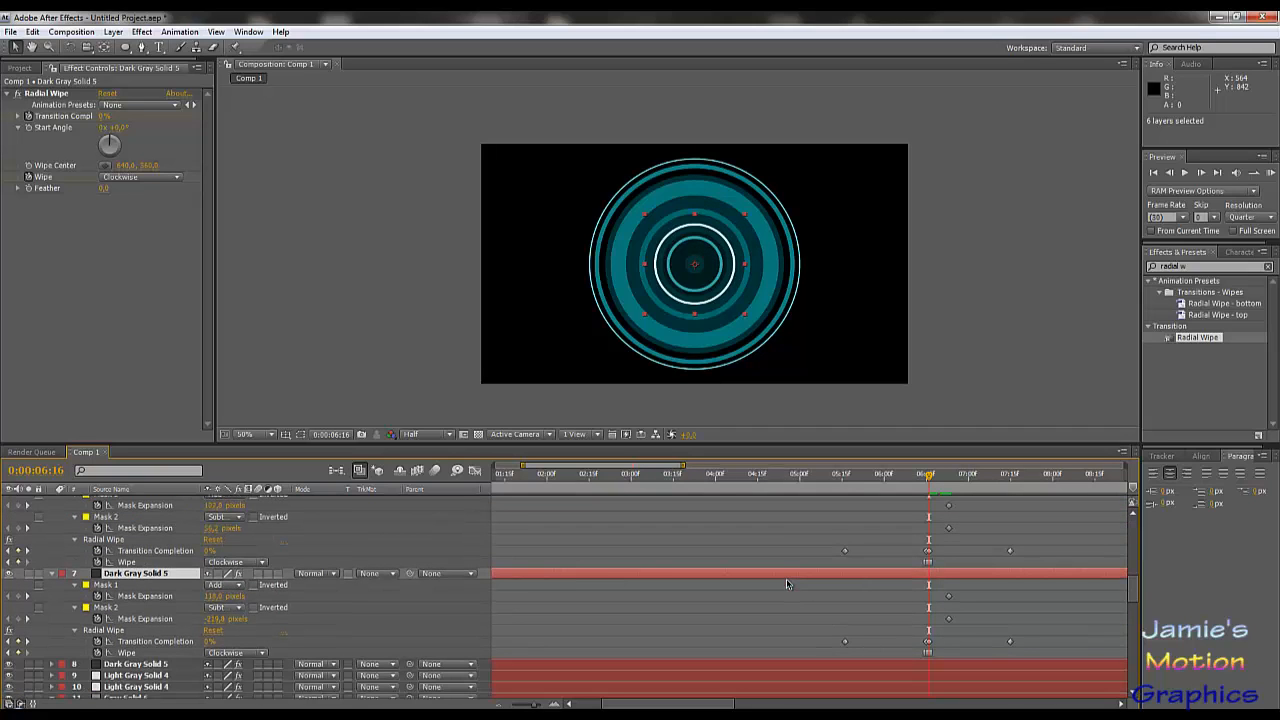
{"action": "left_click_drag", "start_coordinate": [831, 654], "coordinate": [1078, 424]}
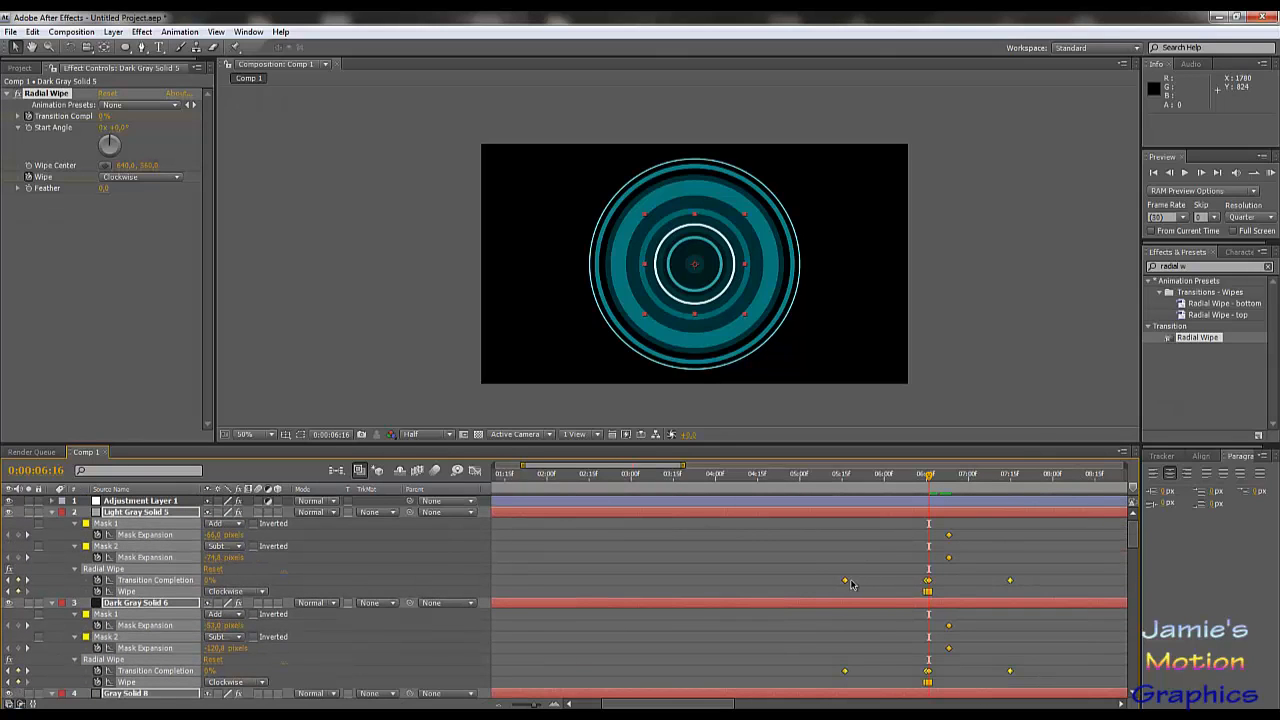
{"action": "left_click_drag", "start_coordinate": [843, 579], "coordinate": [929, 591]}
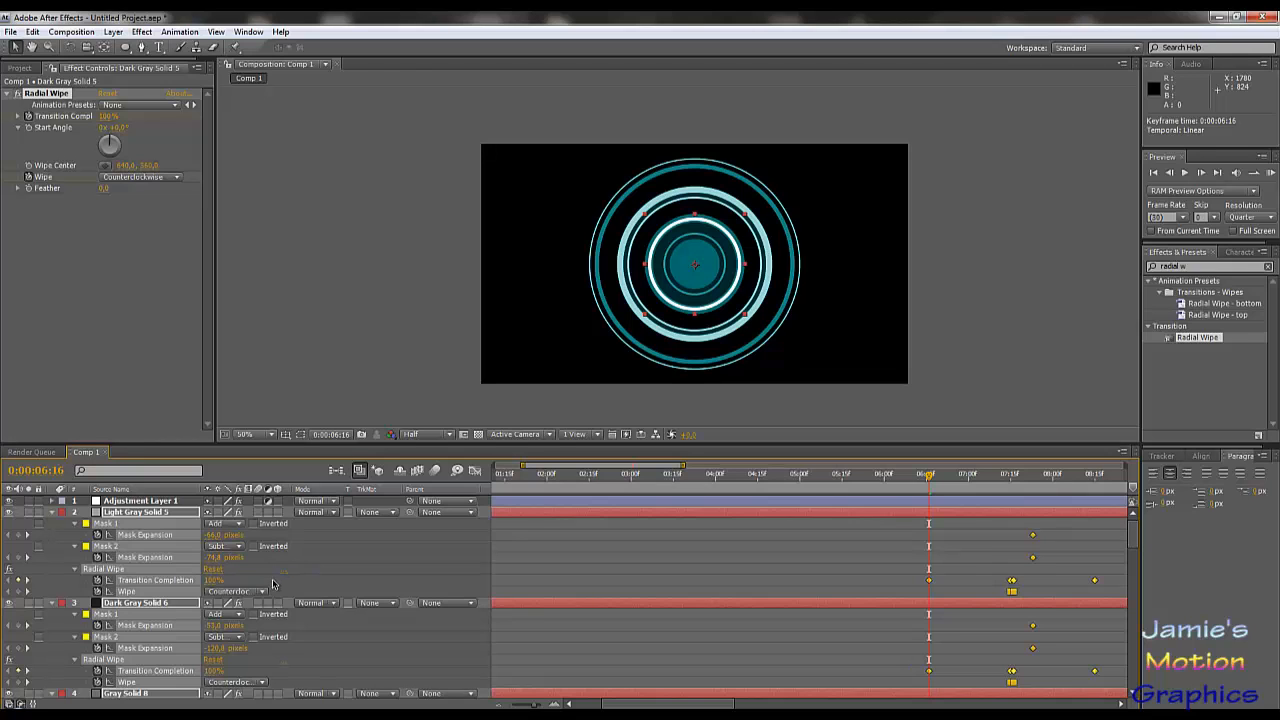
Select all layers in the composition and collapse their properties.
{"action": "key", "text": "ctrl+a"}
{"action": "key", "text": "u"}
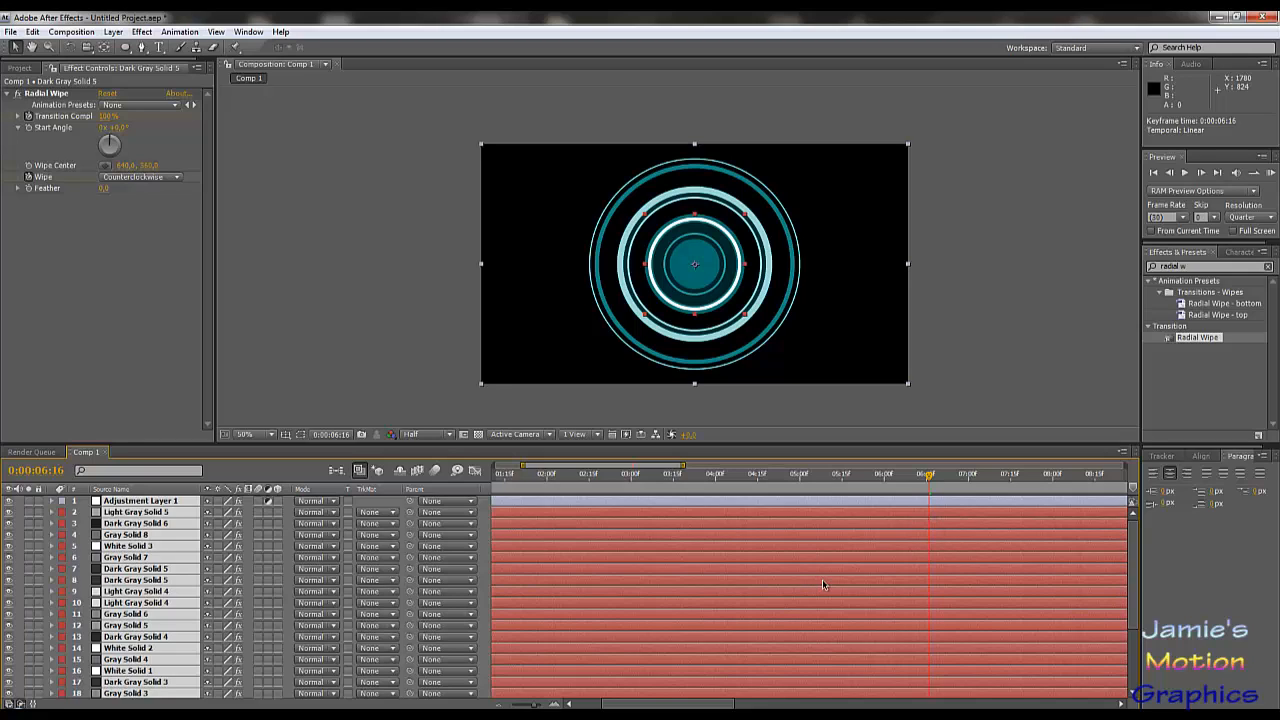
{"action": "right_click", "coordinate": [175, 503]}
{"action": "scroll", "coordinate": [189, 614], "scroll_direction": "down", "scroll_amount": 3}
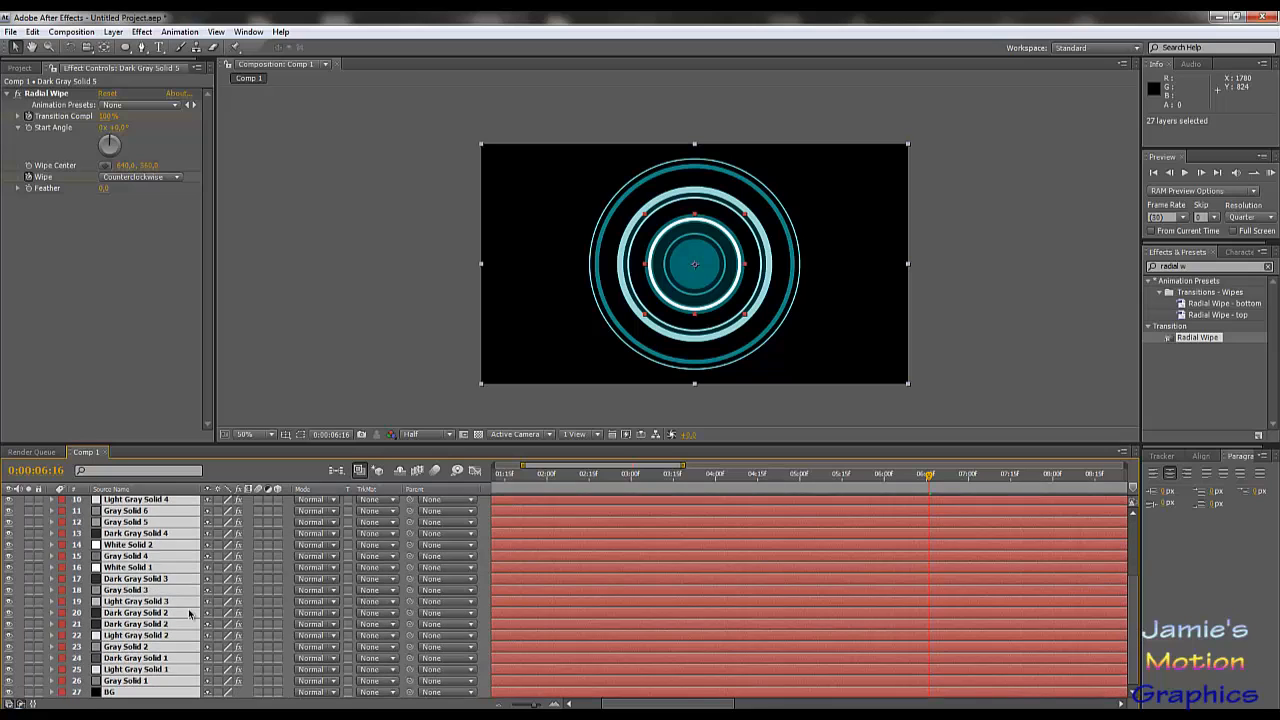
Duplicate the Light Gray Solid 5 layer with the current time at 0:00:07:16.
{"action": "scroll", "coordinate": [189, 614], "scroll_direction": "up", "scroll_amount": 3}
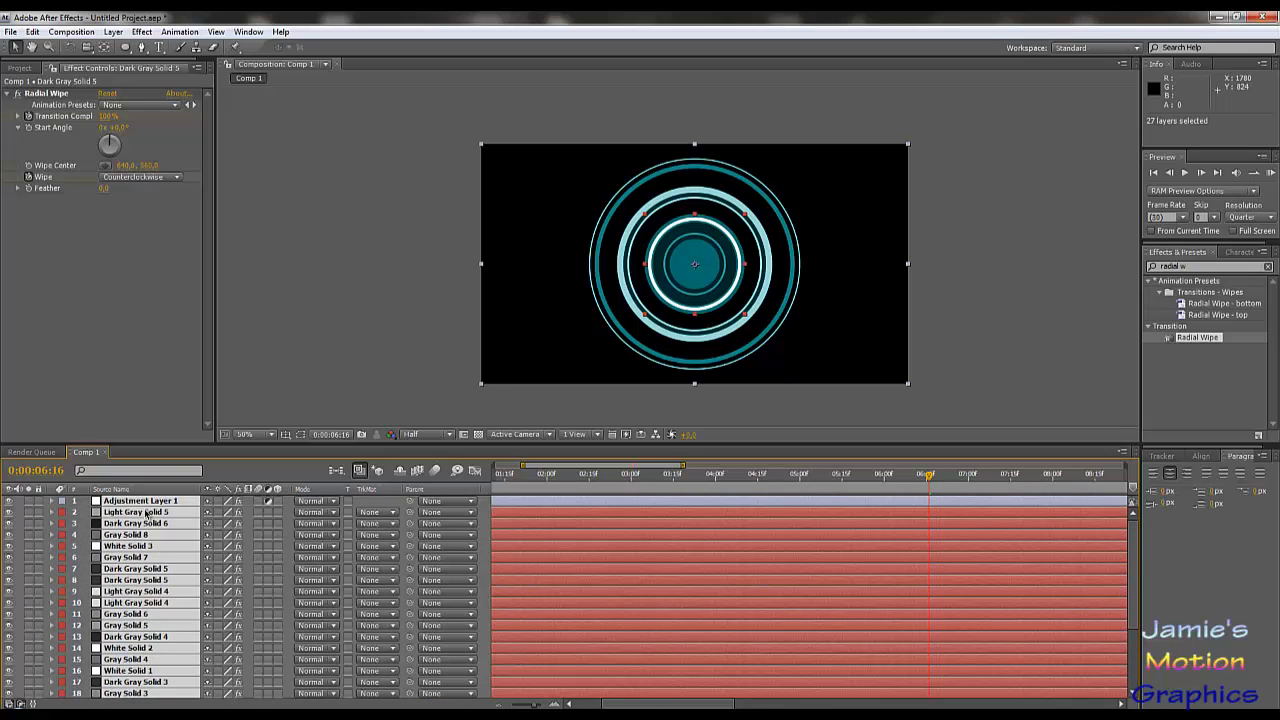
{"action": "key", "text": "ctrl+shift+a"}
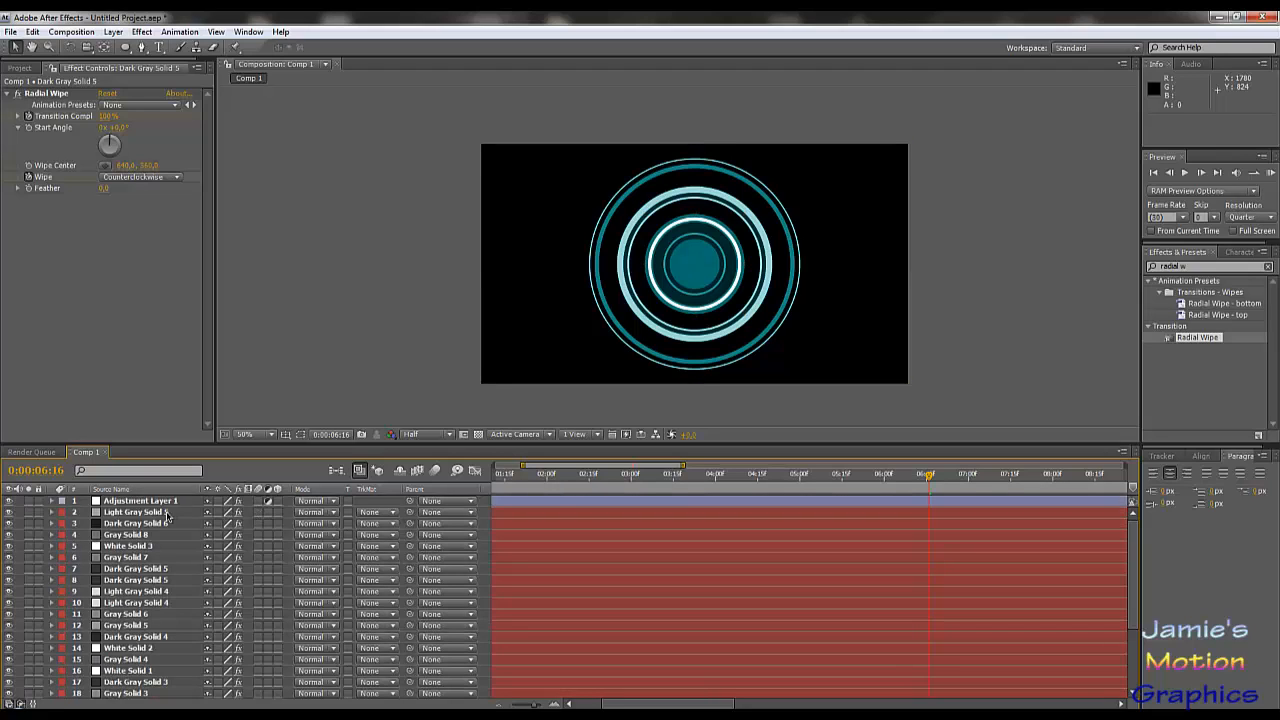
{"action": "left_click", "coordinate": [135, 512]}
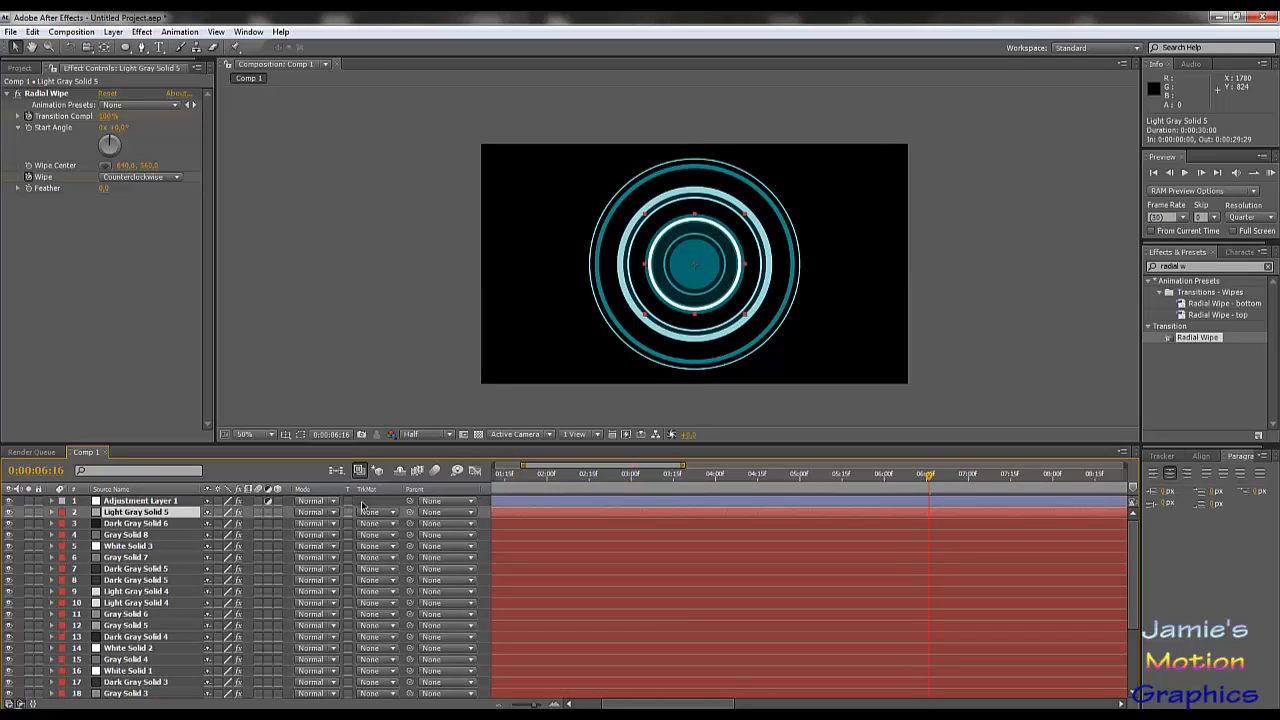
{"action": "left_click", "coordinate": [798, 484]}
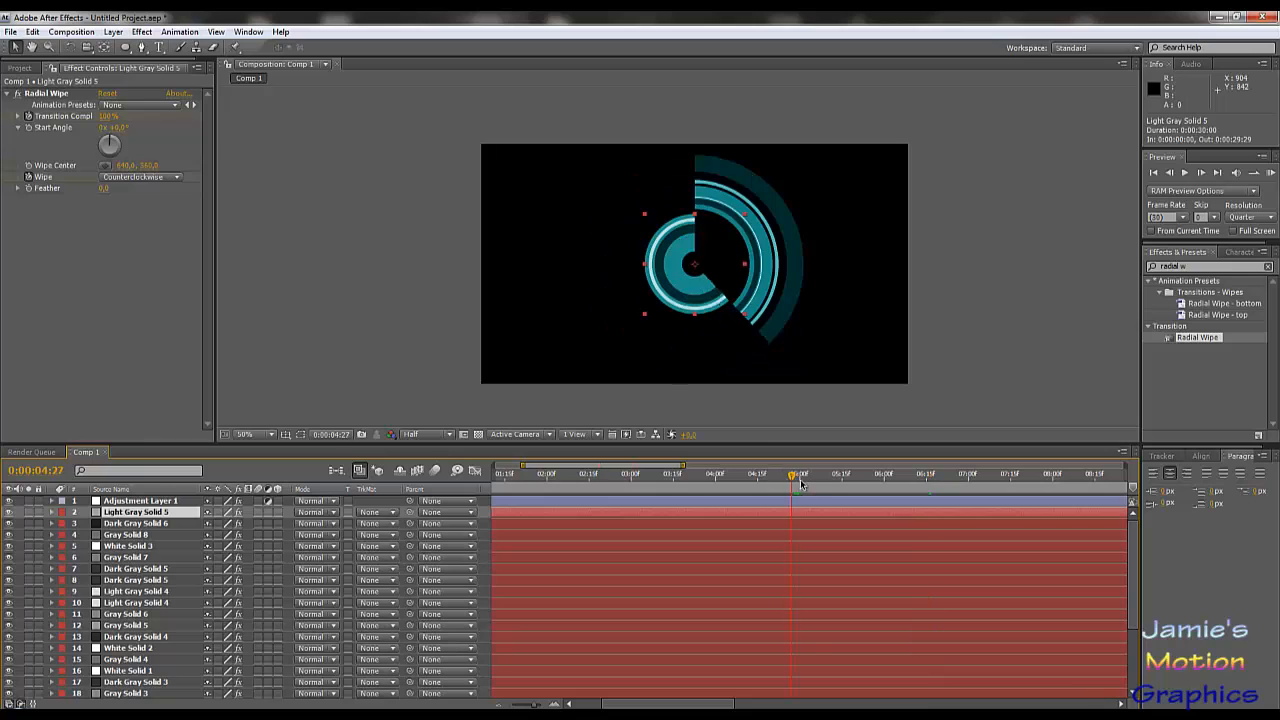
{"action": "left_click_drag", "start_coordinate": [800, 484], "coordinate": [1013, 482]}
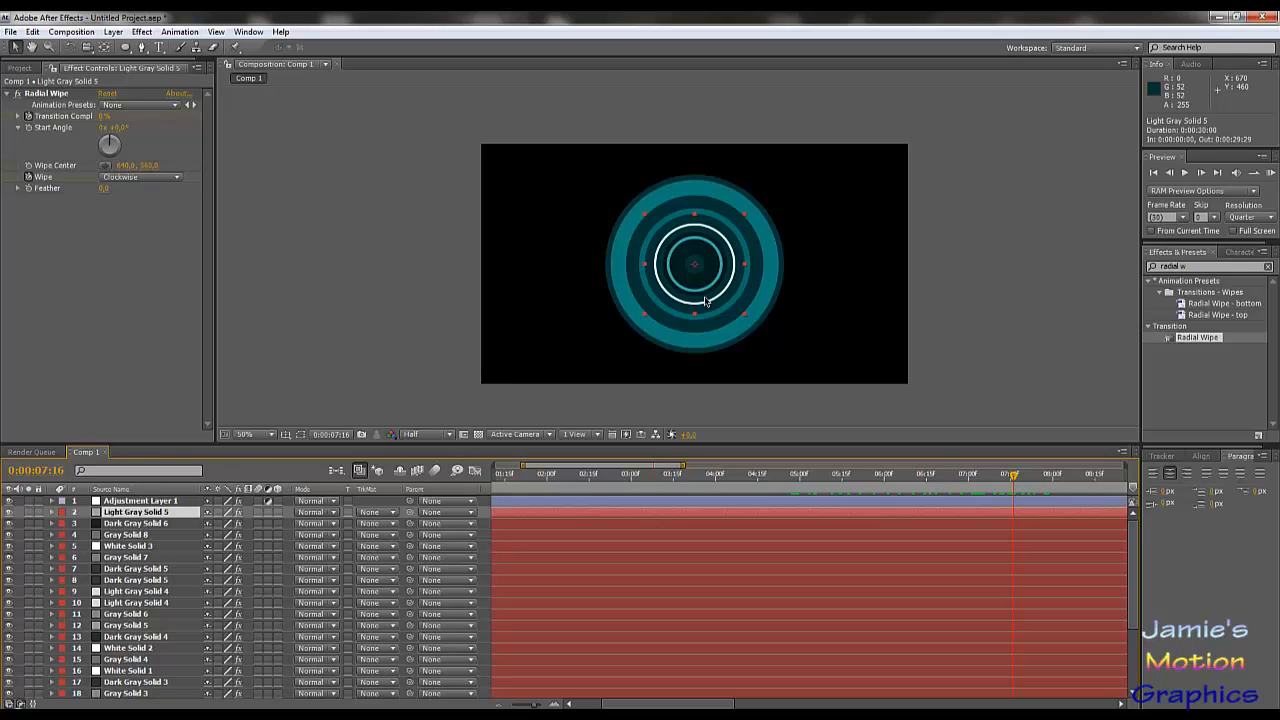
{"action": "key", "text": "ctrl+d"}
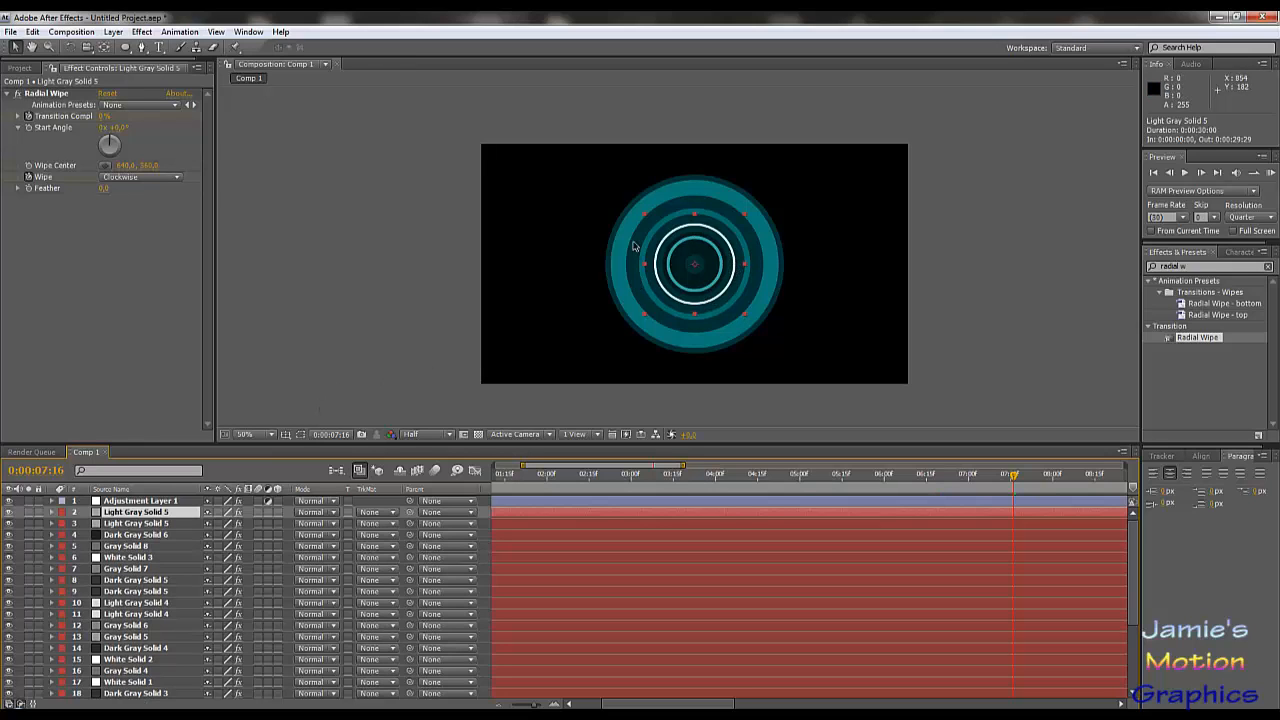
Recolour the duplicated Light Gray Solid 5 on layer 2 to near-white F4F4F4 as a new solid.
{"action": "left_click", "coordinate": [118, 31]}
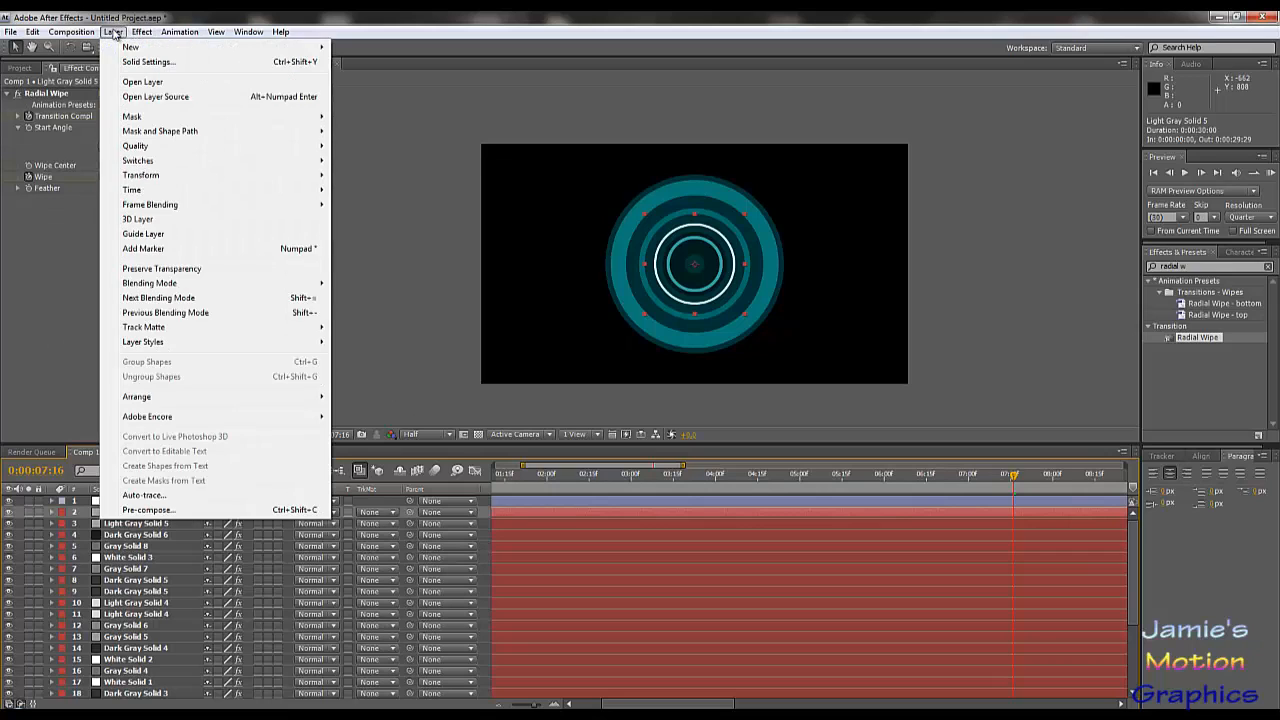
{"action": "mouse_move", "coordinate": [119, 50]}
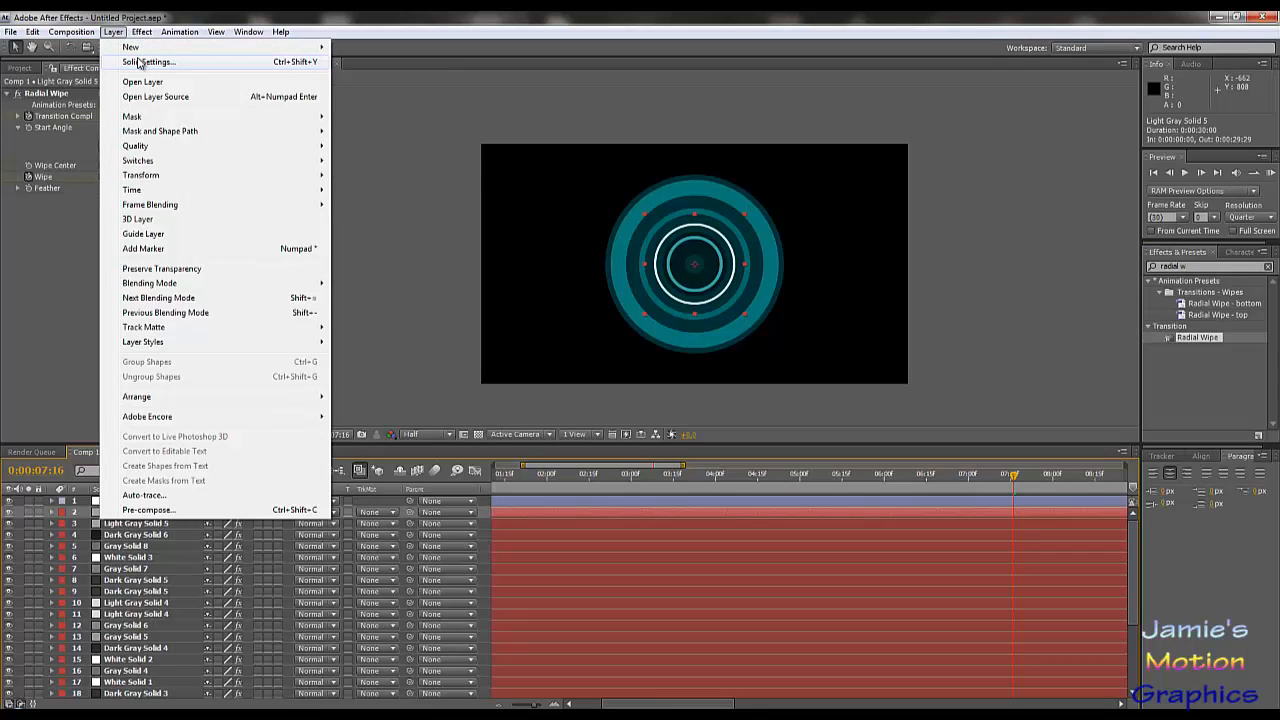
{"action": "left_click", "coordinate": [138, 62]}
{"action": "left_click", "coordinate": [1131, 532]}
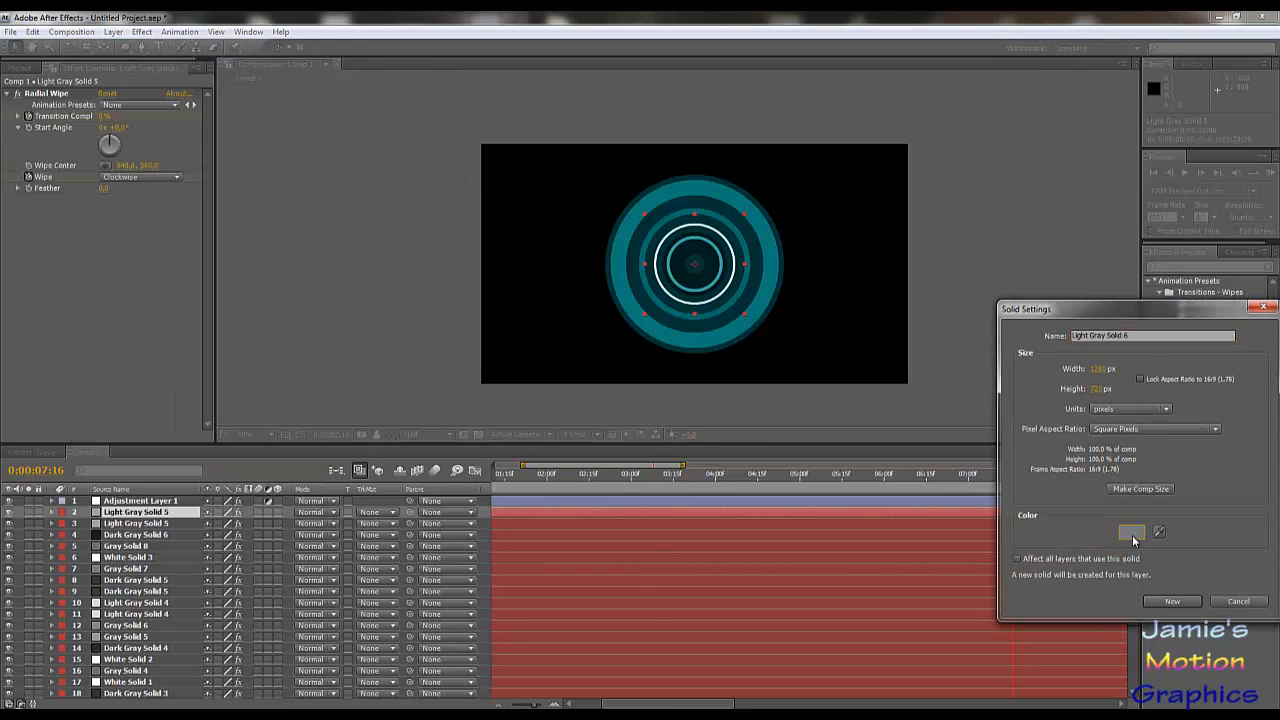
{"action": "mouse_move", "coordinate": [360, 473]}
{"action": "left_mouse_down"}
{"action": "mouse_move", "coordinate": [290, 450]}
{"action": "mouse_move", "coordinate": [258, 417]}
{"action": "left_mouse_up"}
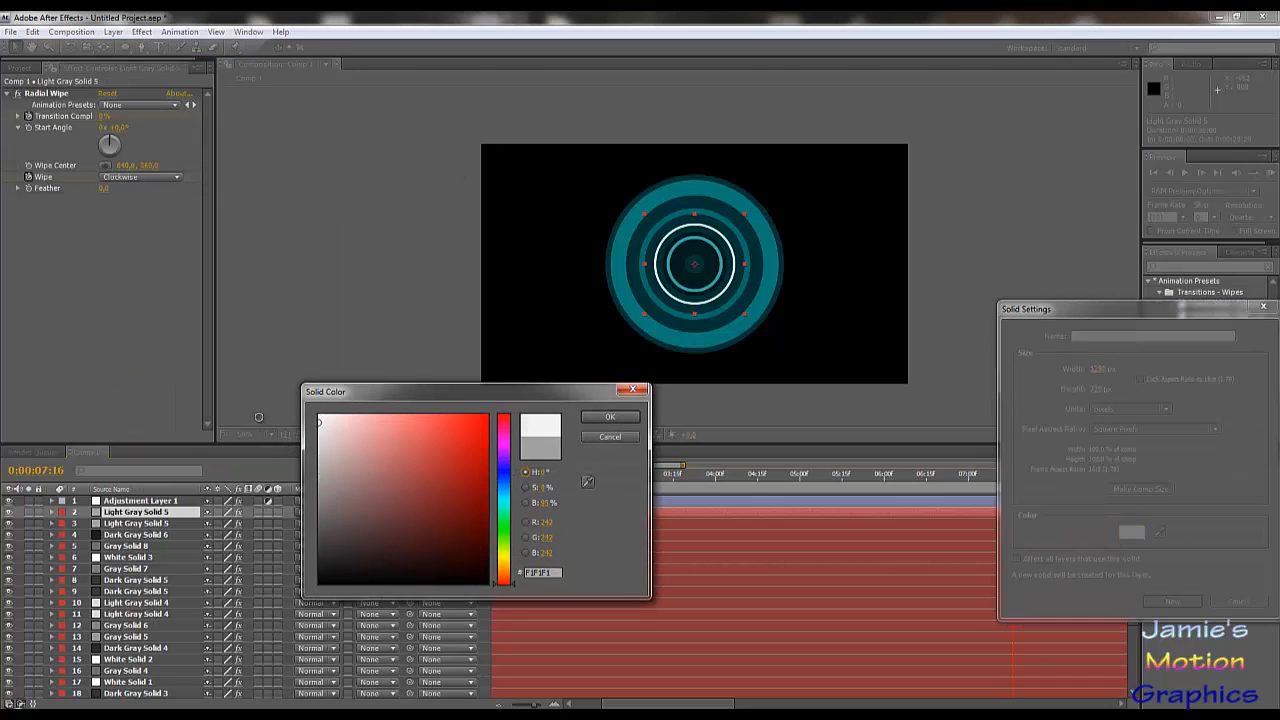
{"action": "left_click", "coordinate": [612, 417]}
{"action": "left_click", "coordinate": [1164, 603]}
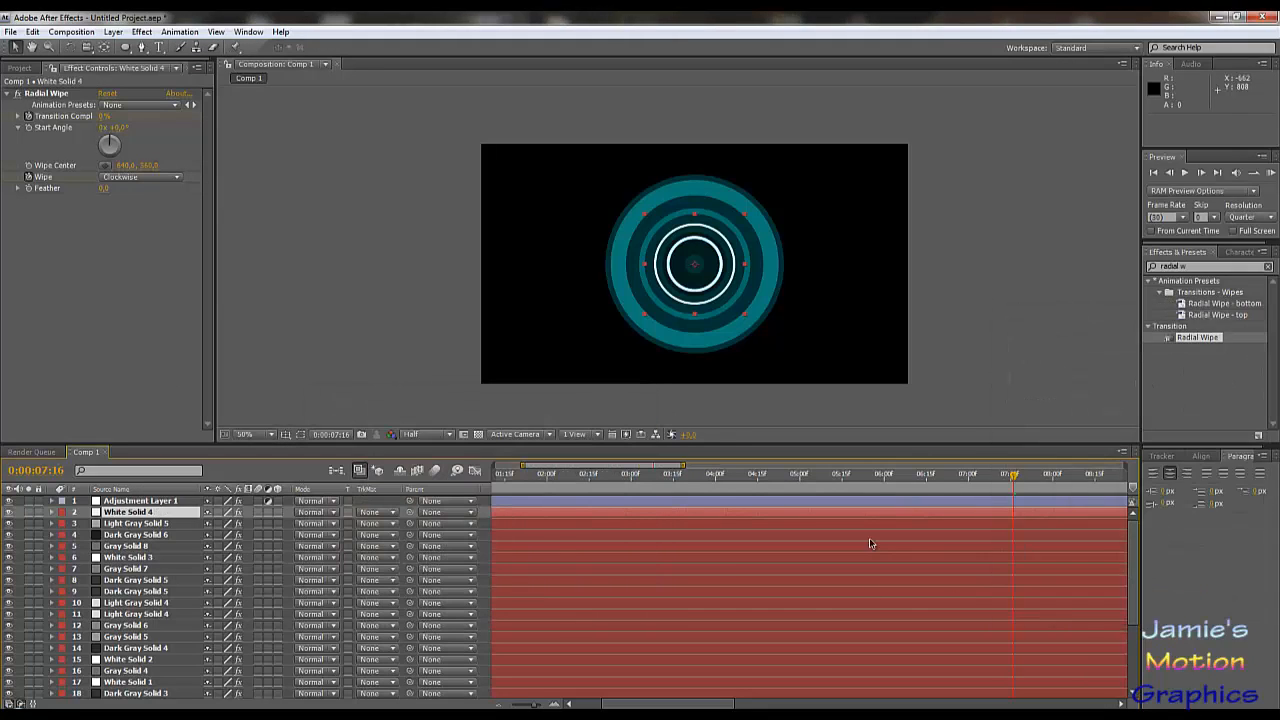
At 0:00:07:16, set layer 2's Mask 1 expansion to about 179 pixels and its Mask 2 expansion to about 167 pixels.
{"action": "left_click", "coordinate": [51, 513]}
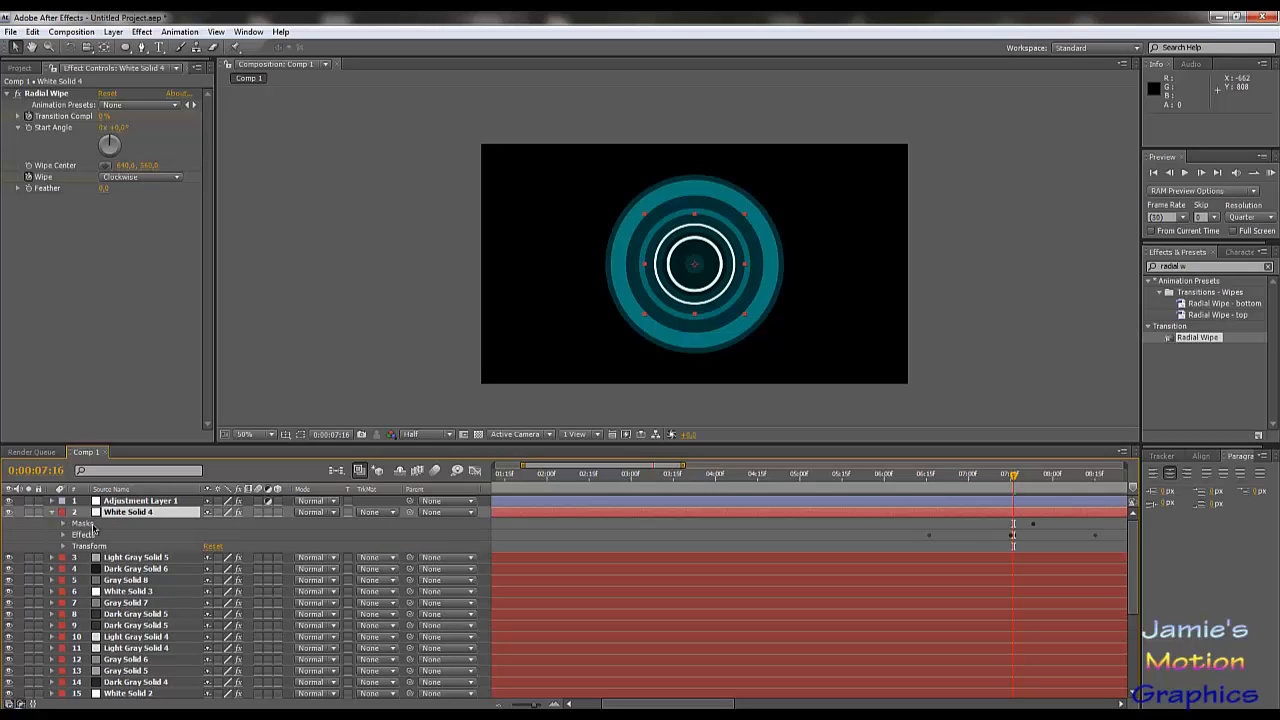
{"action": "key", "text": "m"}
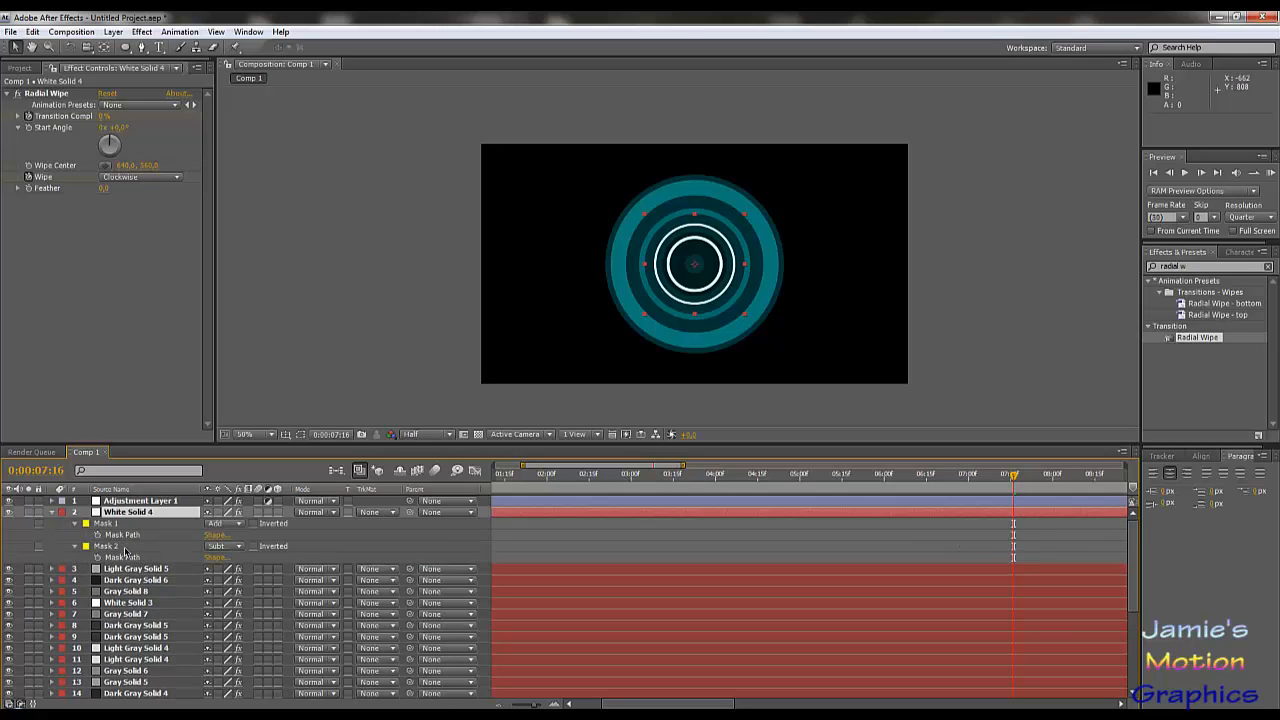
{"action": "key", "text": "u"}
{"action": "left_click", "coordinate": [218, 535]}
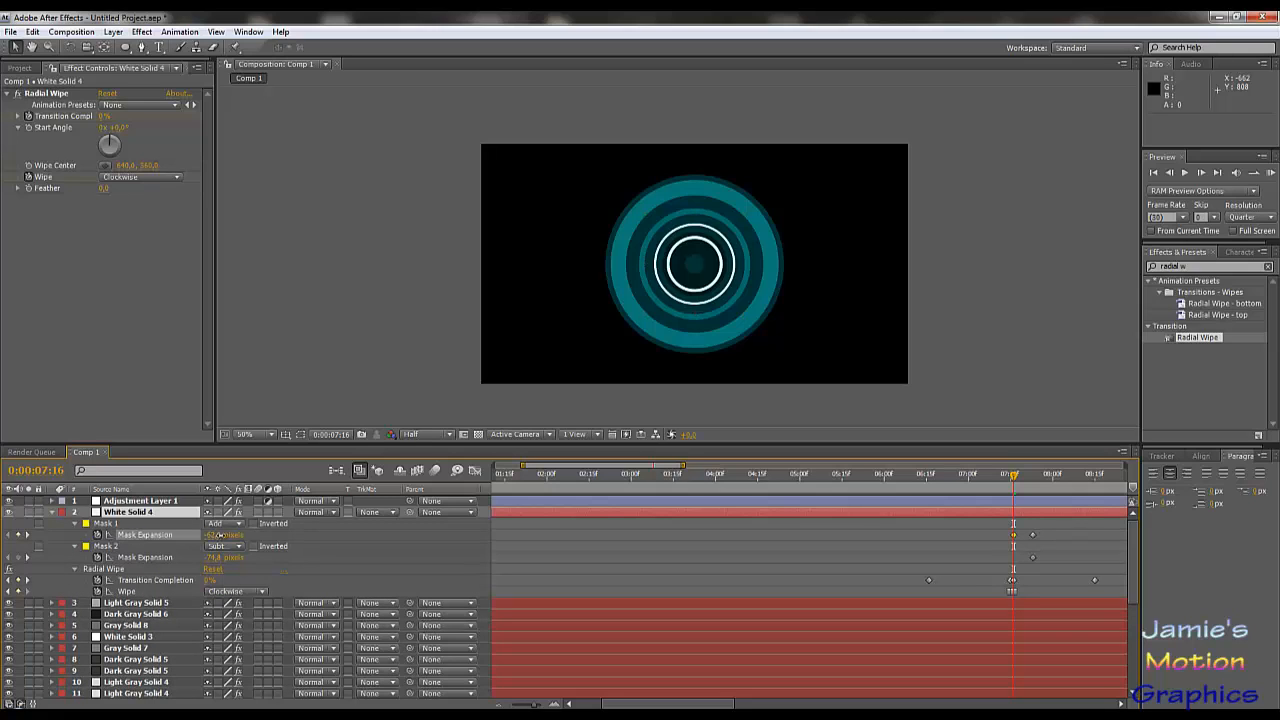
{"action": "left_click_drag", "start_coordinate": [218, 535], "coordinate": [417, 579]}
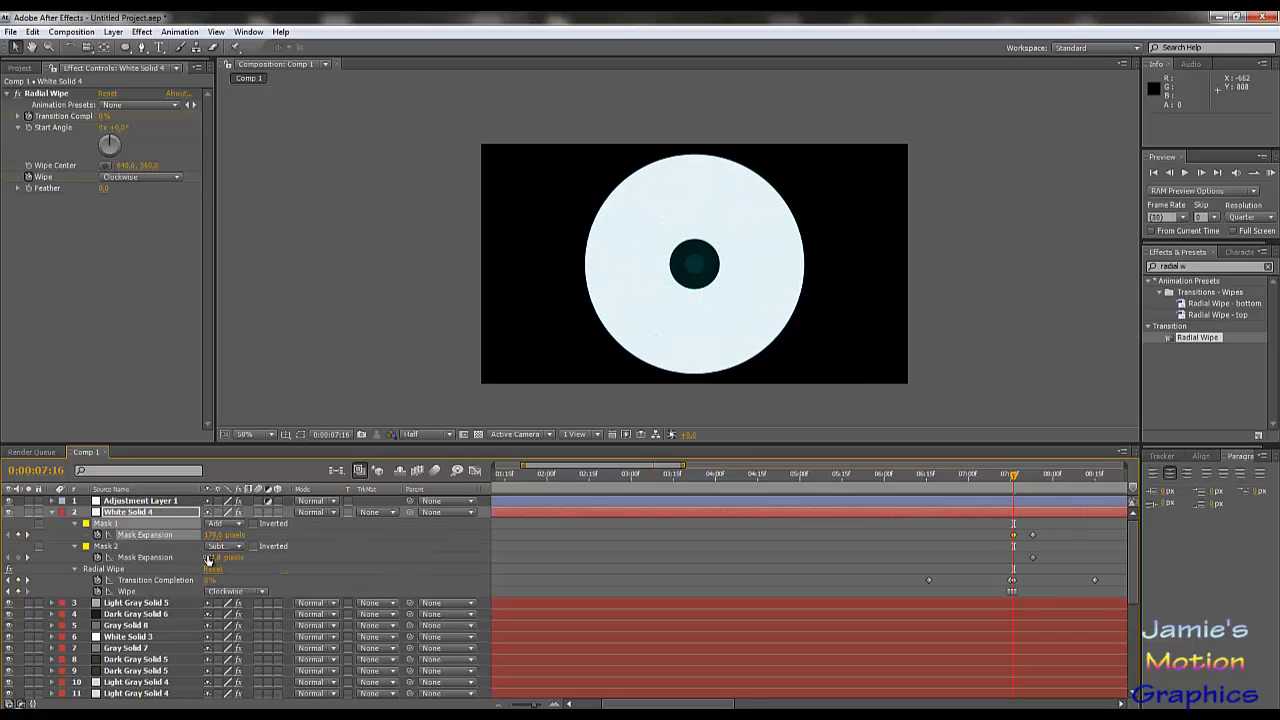
{"action": "left_click_drag", "start_coordinate": [214, 557], "coordinate": [410, 600]}
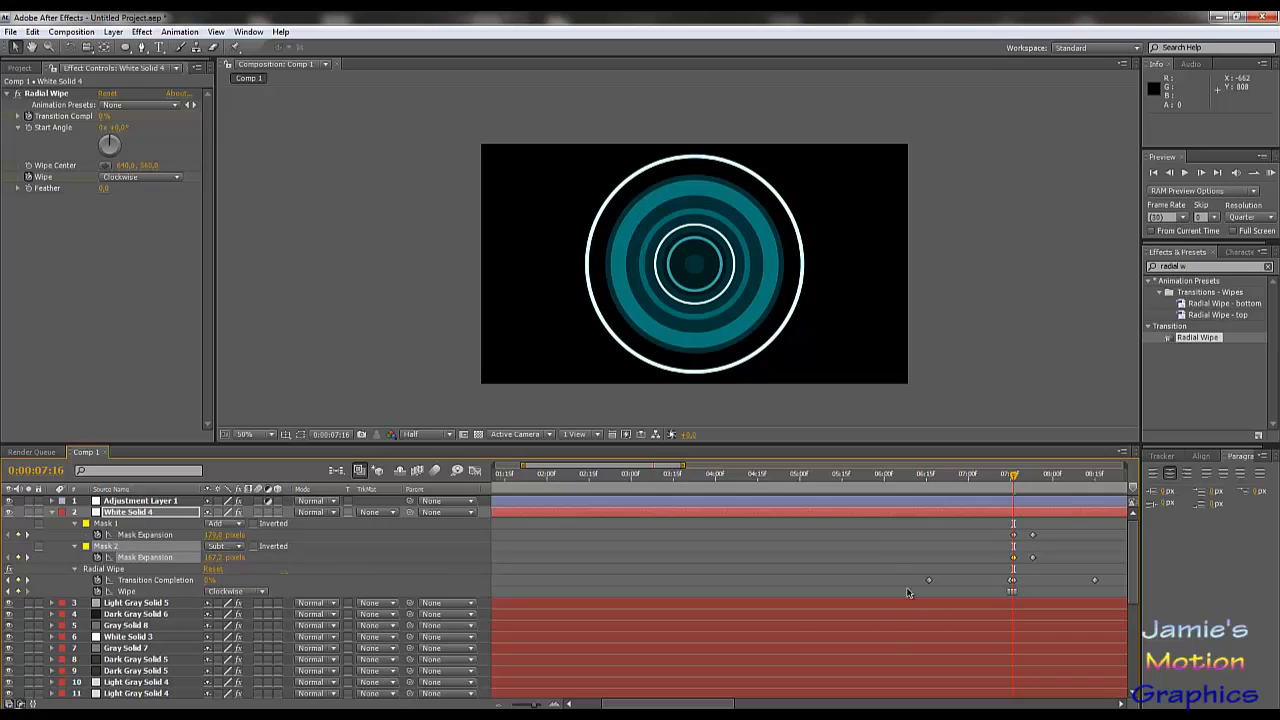
Recolour the large outer ring's solid on layer 2 to light gray C3C3C3.
{"action": "left_click", "coordinate": [140, 514]}
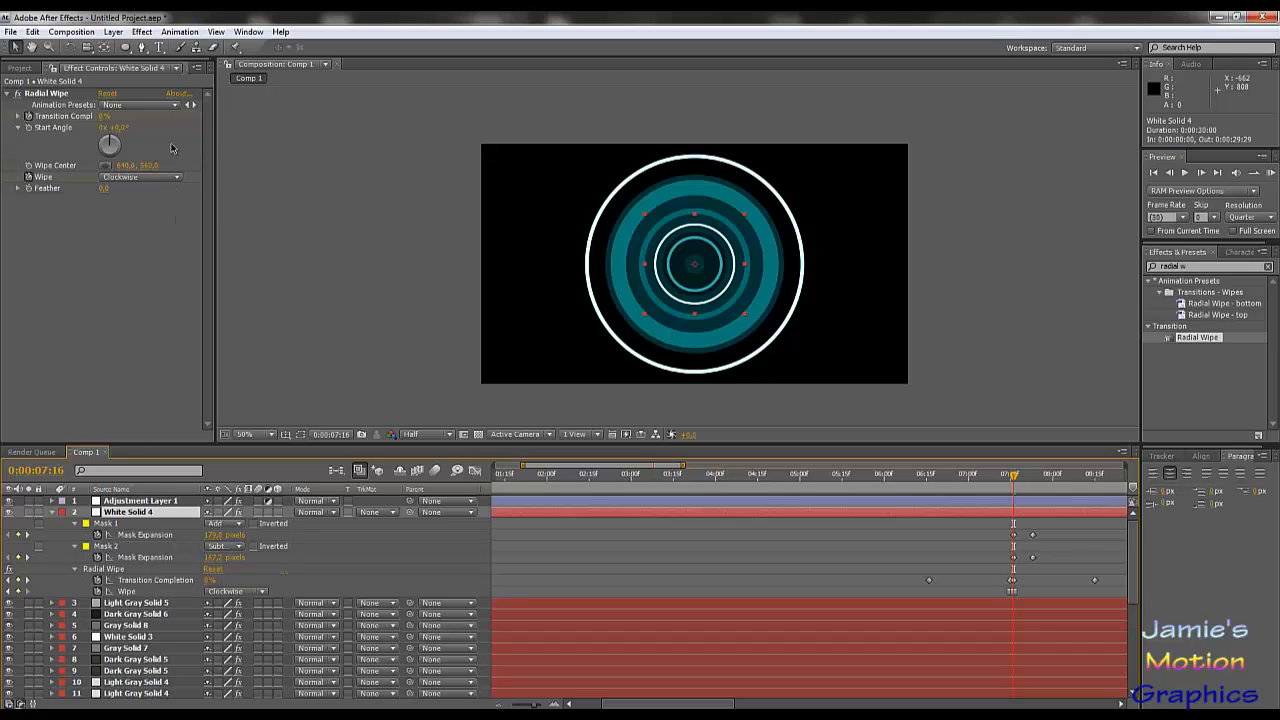
{"action": "left_click", "coordinate": [114, 32]}
{"action": "left_click", "coordinate": [145, 61]}
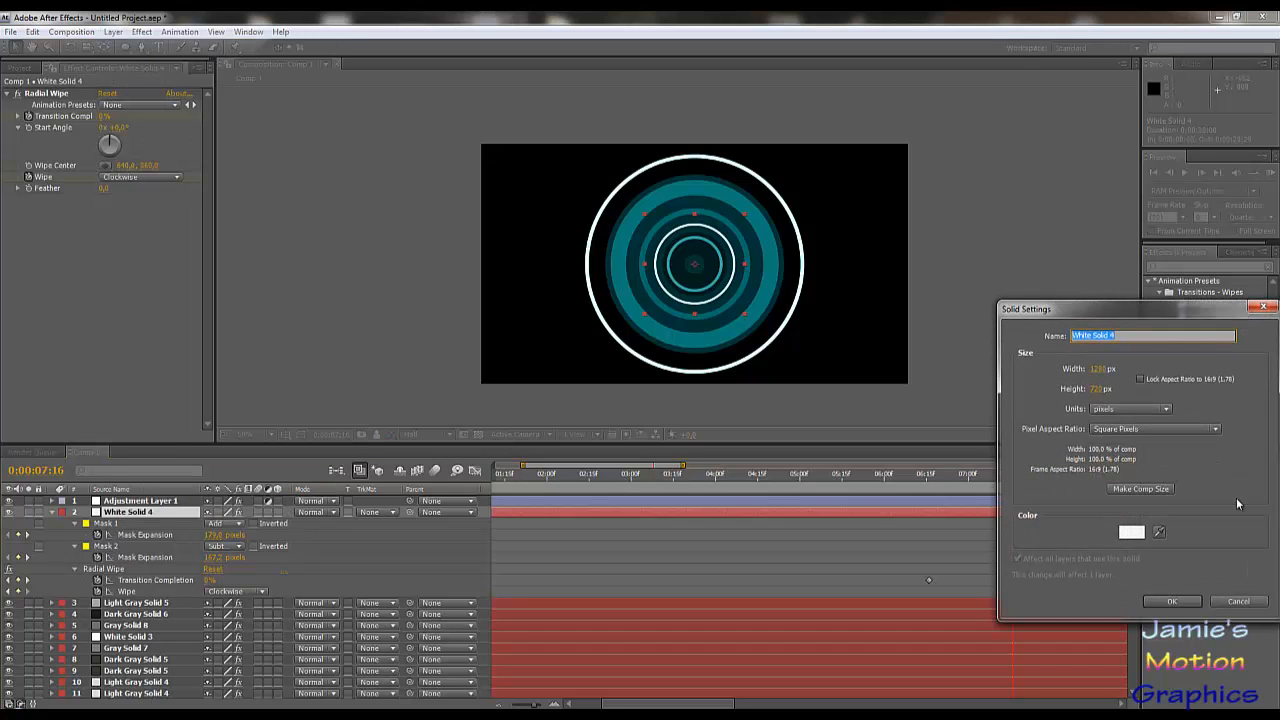
{"action": "left_click", "coordinate": [1133, 532]}
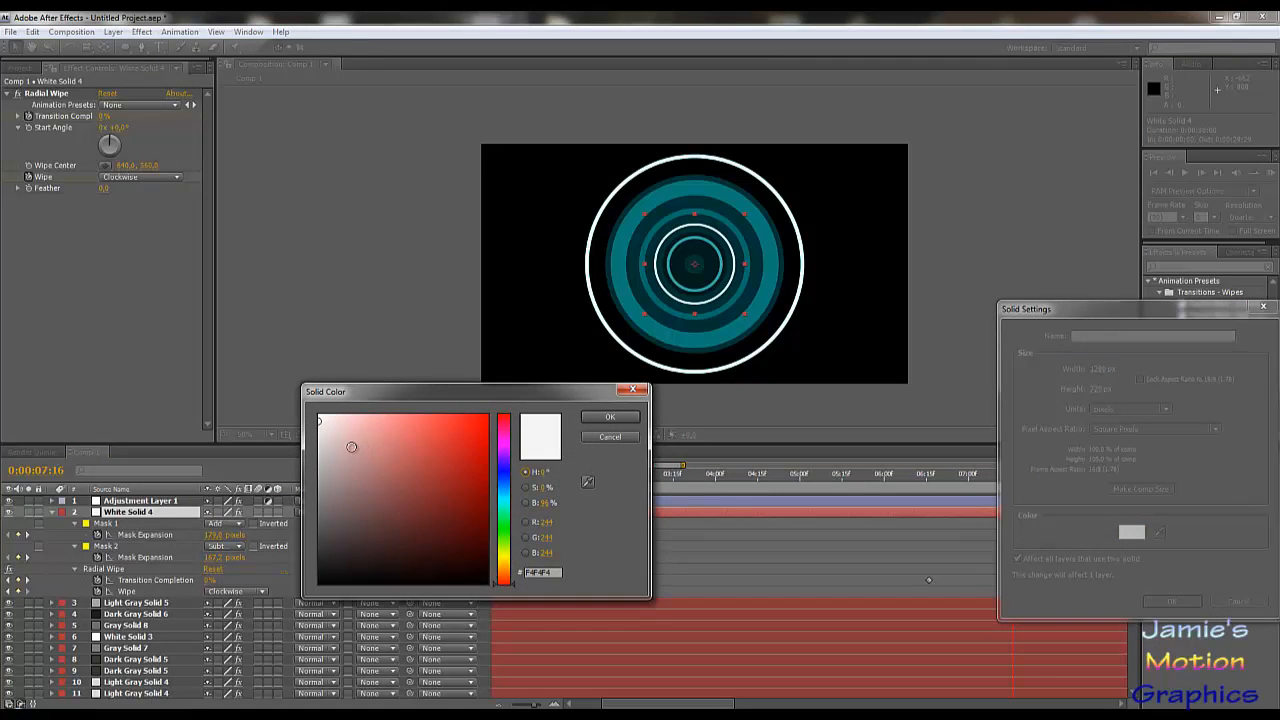
{"action": "left_click_drag", "start_coordinate": [352, 446], "coordinate": [297, 441]}
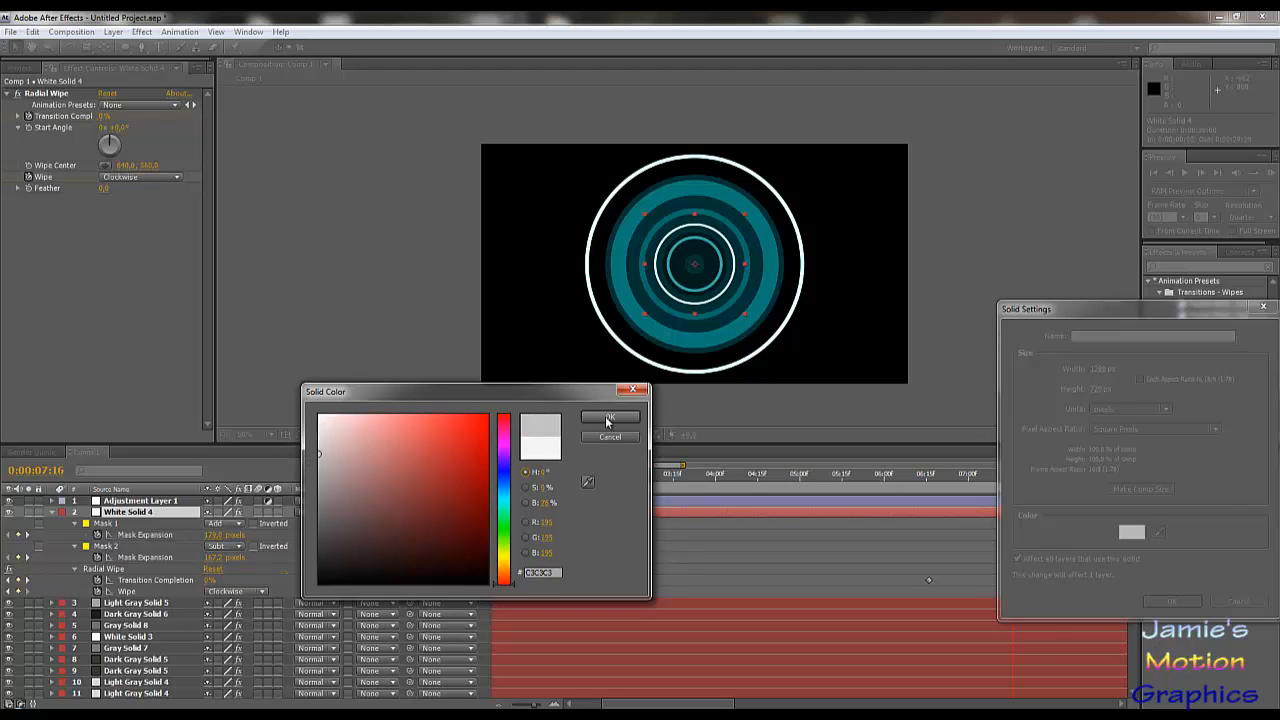
{"action": "left_click", "coordinate": [608, 417]}
{"action": "left_click", "coordinate": [1186, 599]}
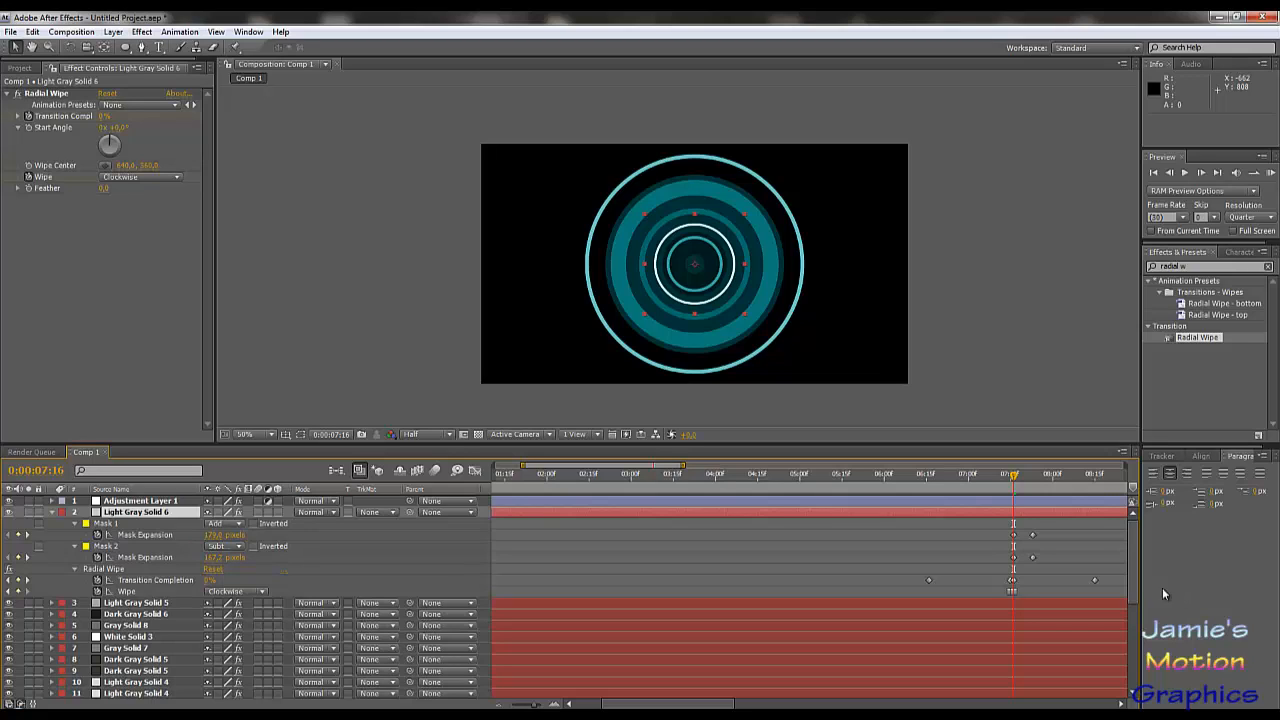
Duplicate Light Gray Solid 6 and set the lower copy's mask expansions to about 183 pixels for Mask 1 and 159 pixels for Mask 2.
{"action": "left_click", "coordinate": [161, 514]}
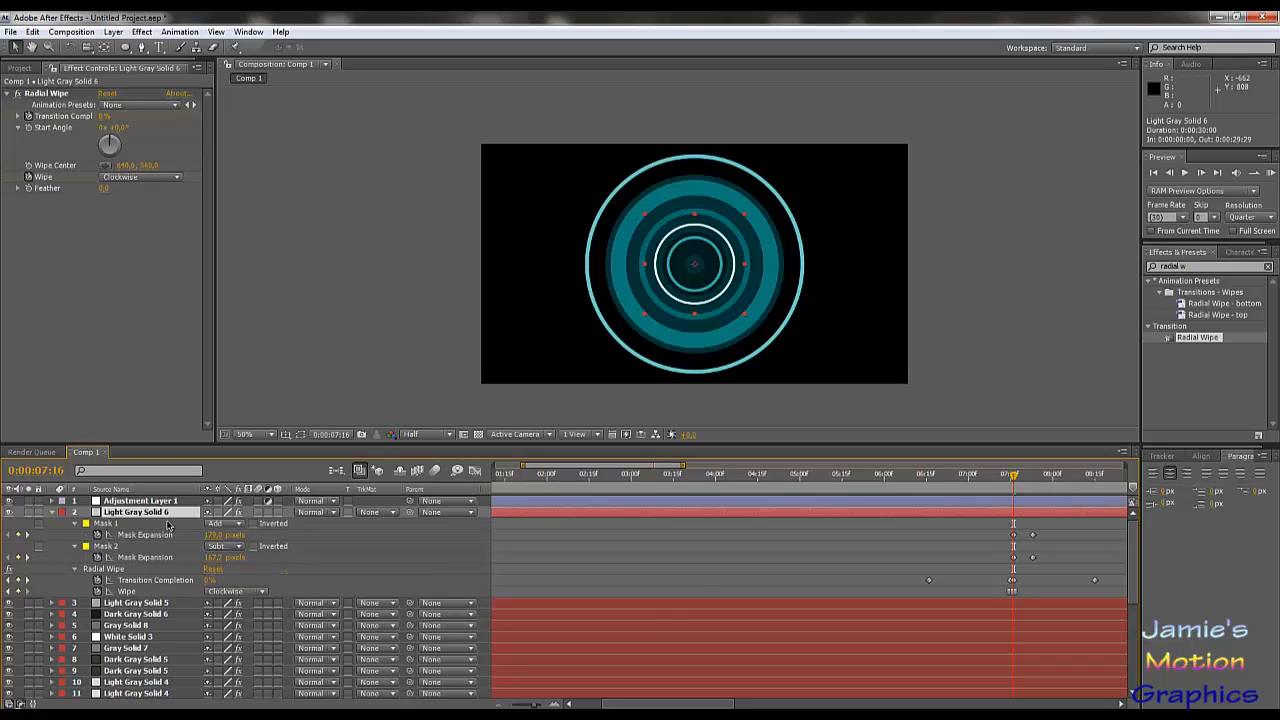
{"action": "key", "text": "ctrl+d"}
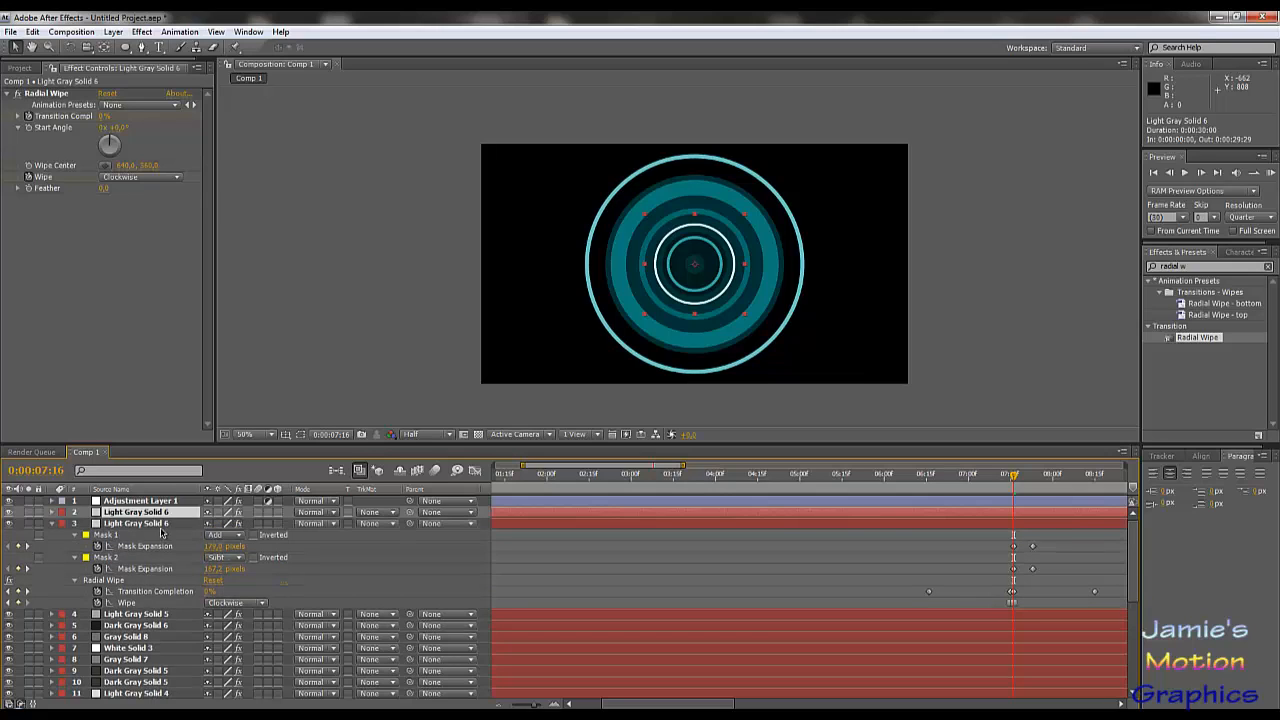
{"action": "left_click", "coordinate": [151, 525]}
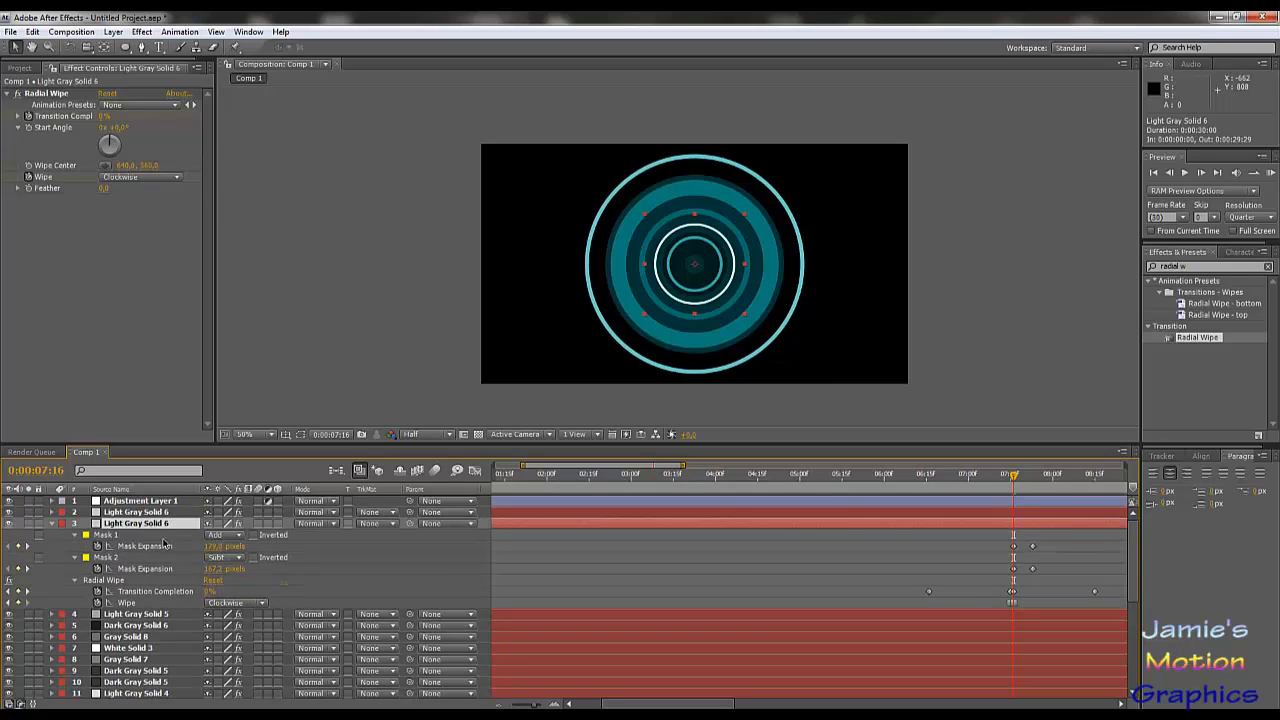
{"action": "left_click", "coordinate": [210, 568]}
{"action": "left_click_drag", "start_coordinate": [210, 568], "coordinate": [221, 545]}
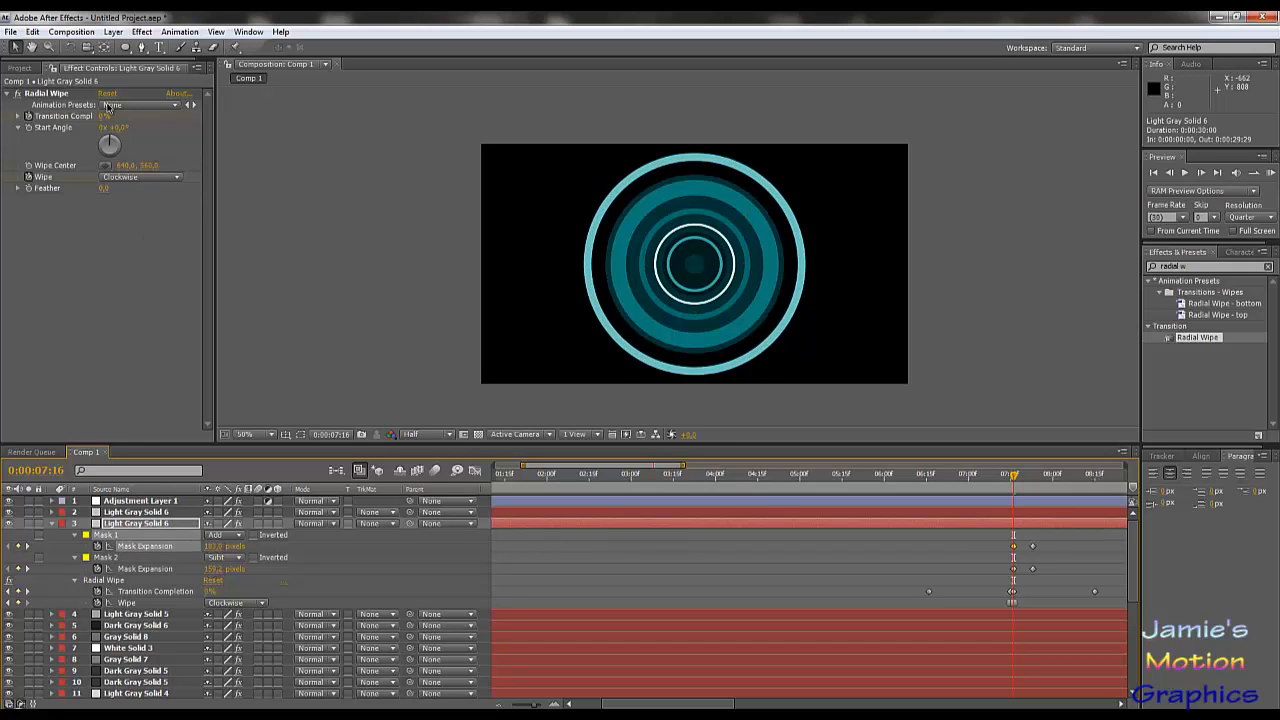
Recolour the wider ring copy on layer 3 to dark gray 4D4D4D as a new solid.
{"action": "left_click", "coordinate": [114, 31]}
{"action": "left_click", "coordinate": [146, 61]}
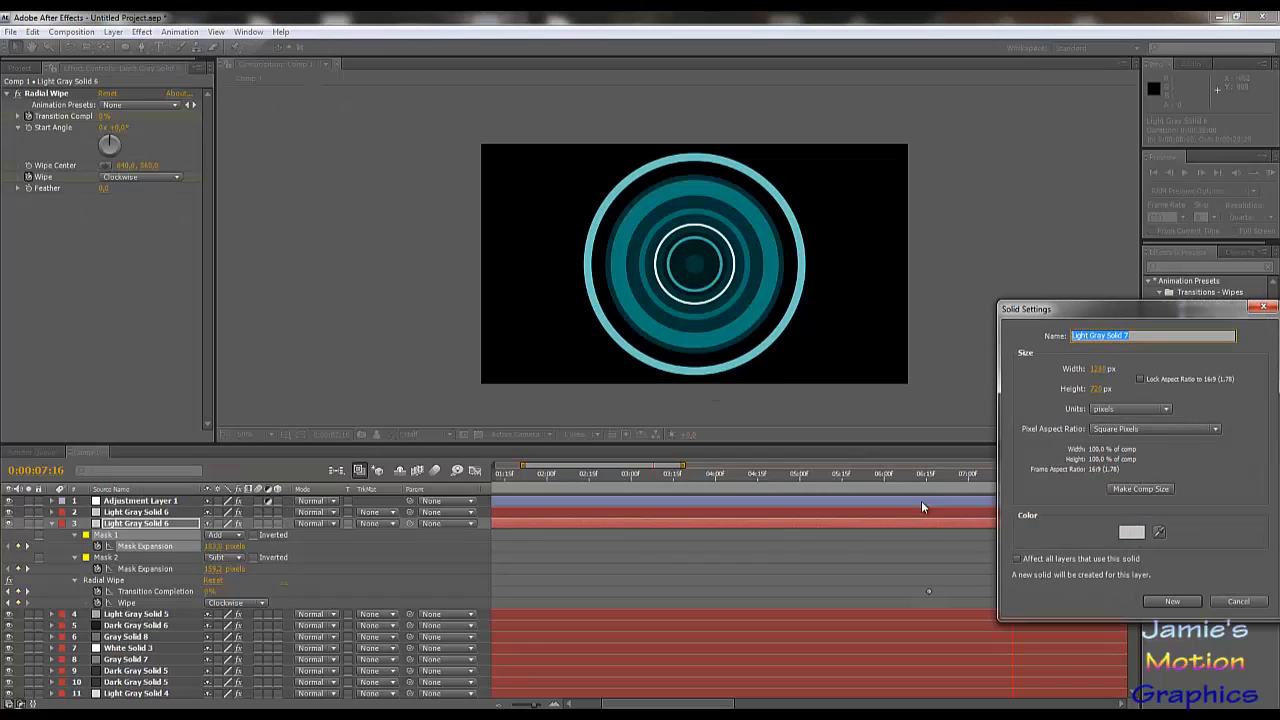
{"action": "left_click", "coordinate": [1131, 531]}
{"action": "type", "text": "3C3C3C"}
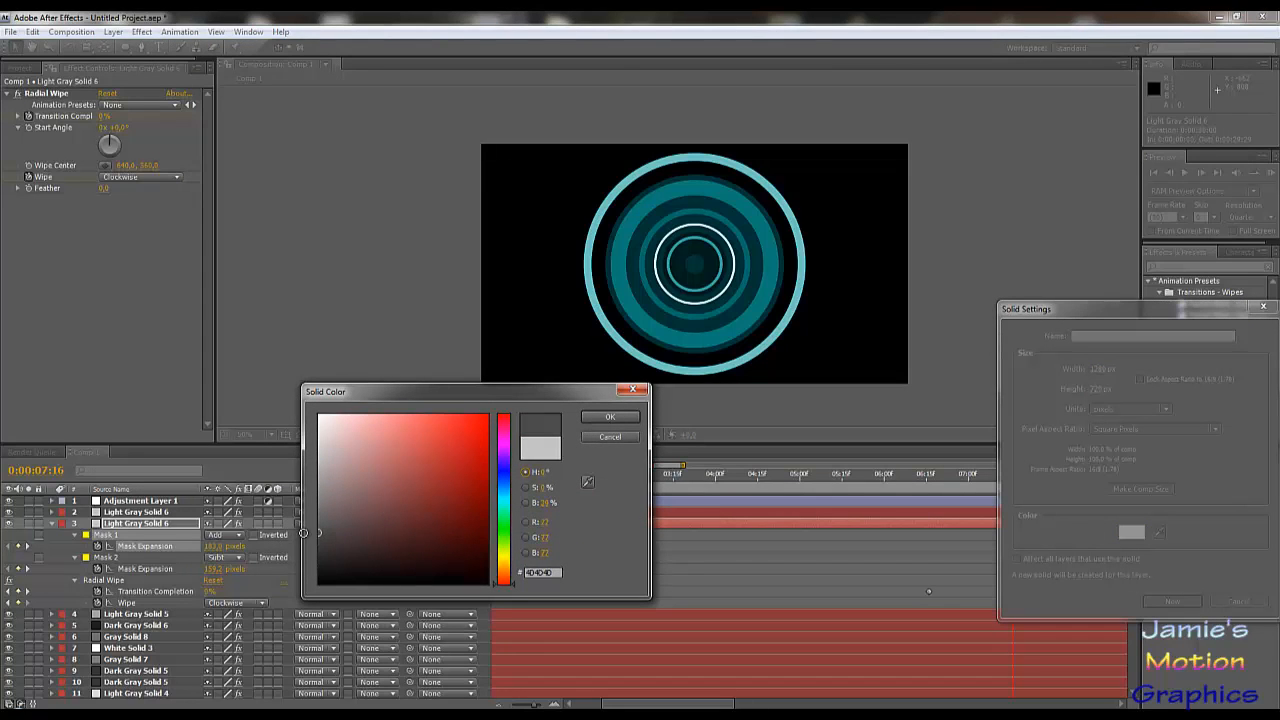
{"action": "left_click", "coordinate": [606, 417]}
{"action": "left_click", "coordinate": [1173, 601]}
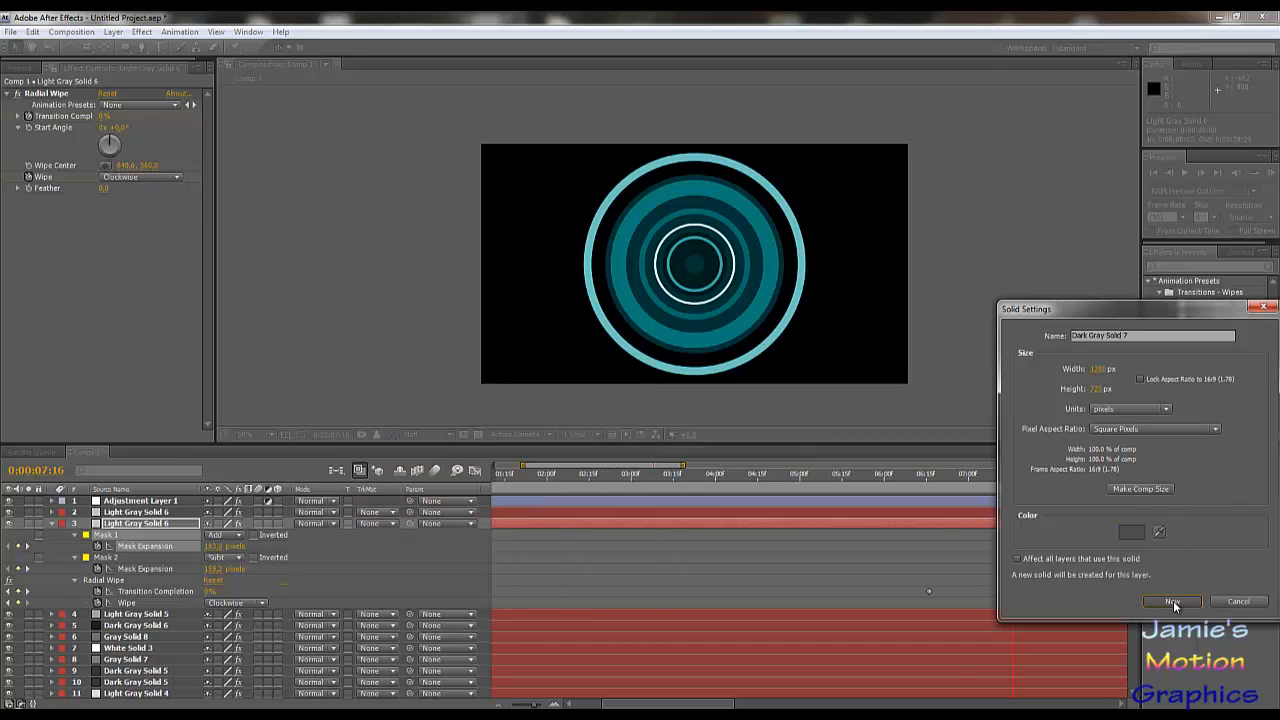
Reduce the Mask 2 expansion of Dark Gray Solid 7 to about 150 pixels to thicken the dark ring inward.
{"action": "key", "text": "period"}
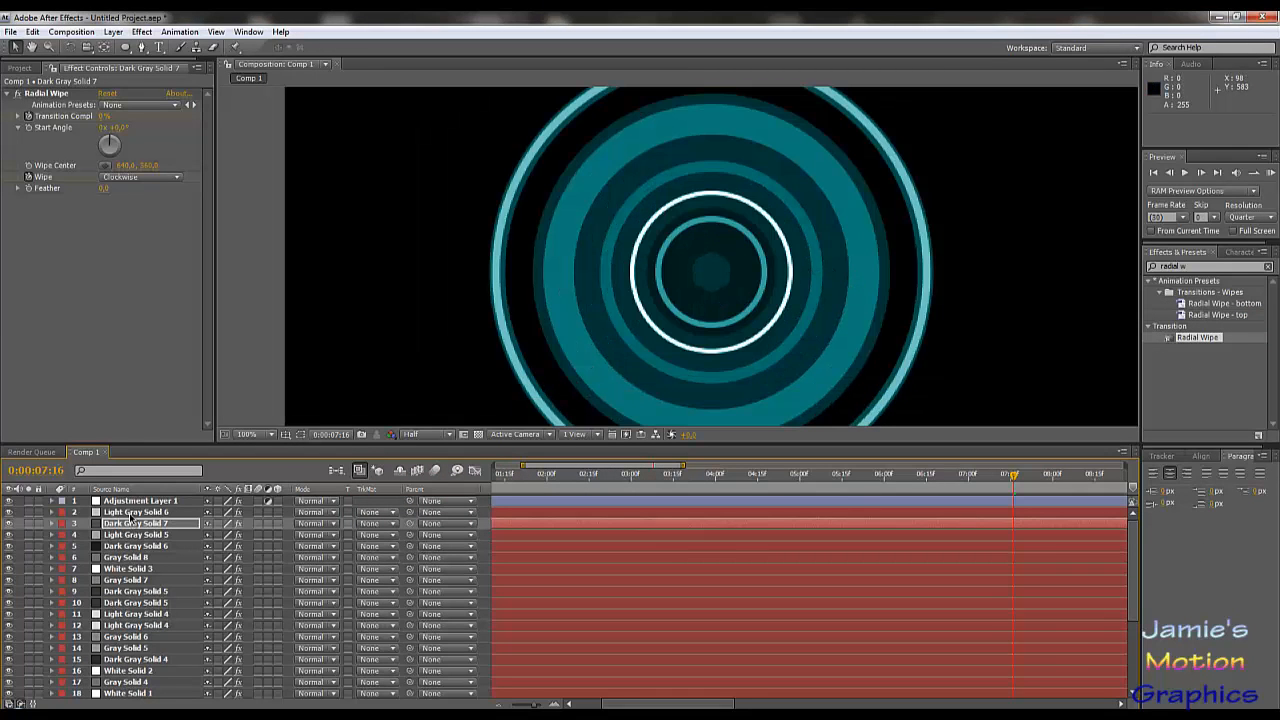
{"action": "left_click_drag", "start_coordinate": [130, 516], "coordinate": [143, 520]}
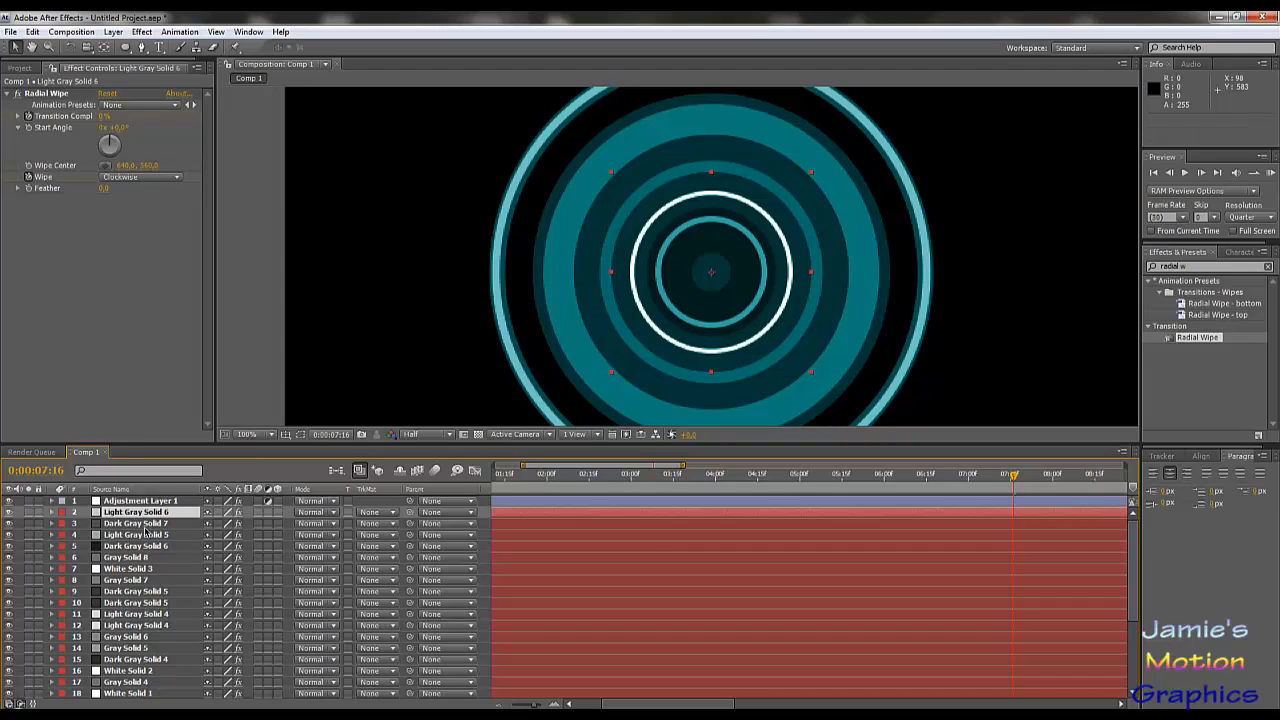
{"action": "left_click", "coordinate": [145, 527]}
{"action": "key", "text": "u"}
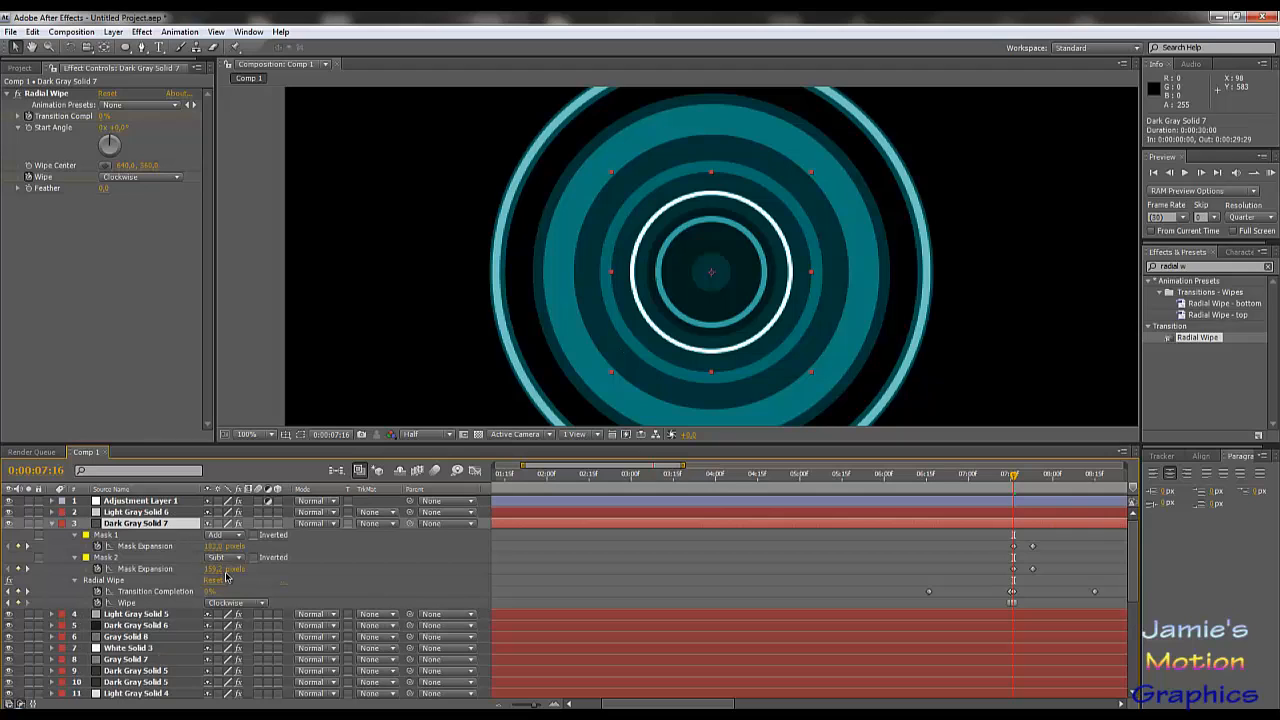
{"action": "left_click", "coordinate": [212, 568]}
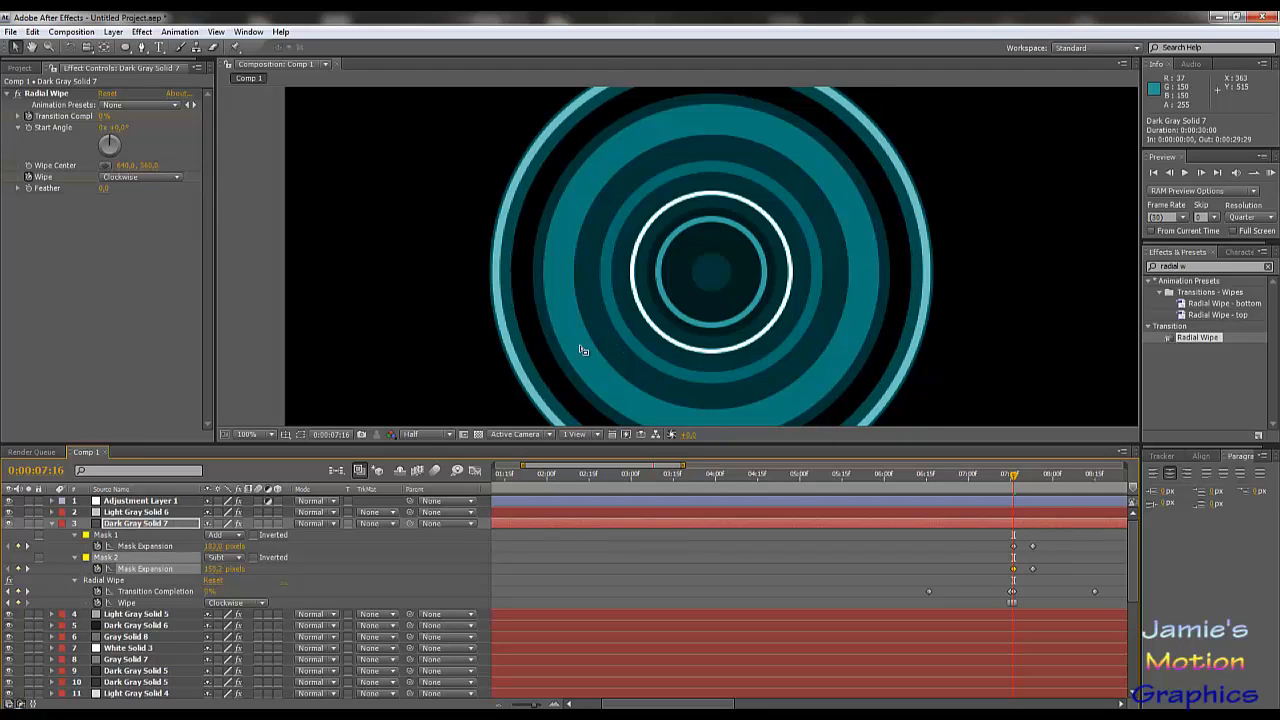
Set the composition preview resolution to Full and inspect the rings close up.
{"action": "scroll", "coordinate": [580, 349], "scroll_direction": "down", "scroll_amount": 4}
{"action": "scroll", "coordinate": [580, 349], "scroll_direction": "up", "scroll_amount": 2}
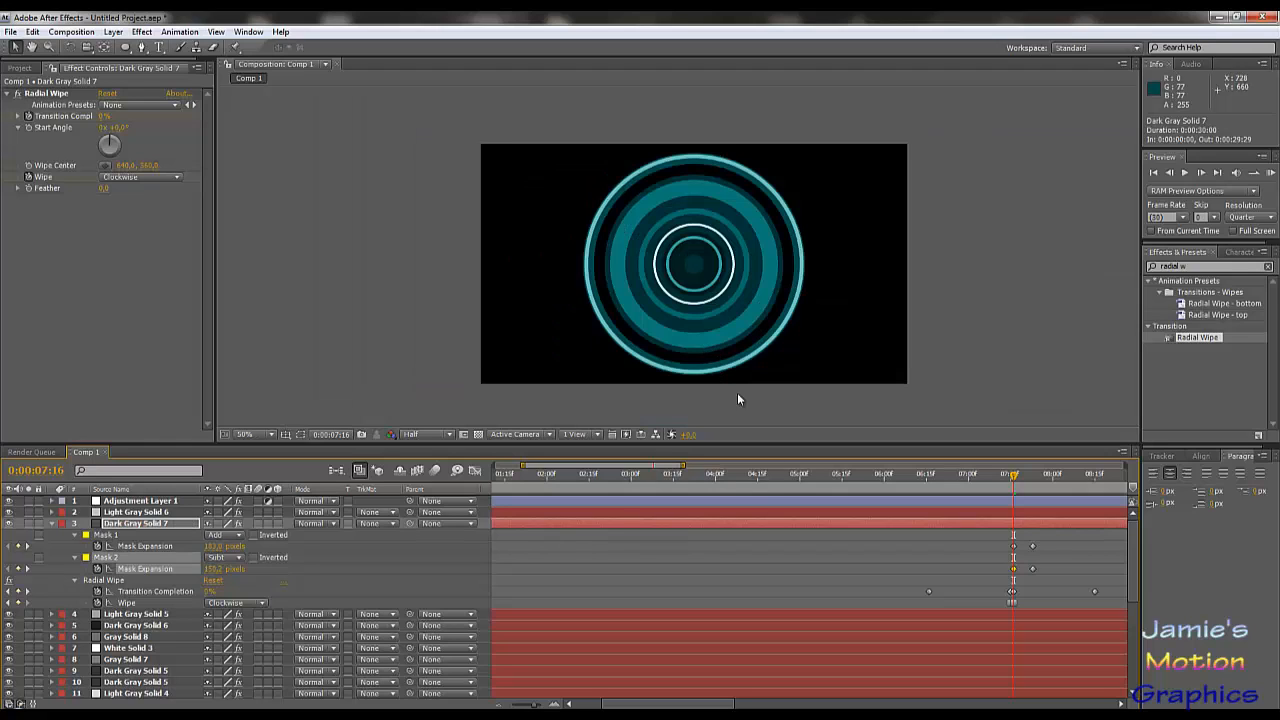
{"action": "left_click", "coordinate": [428, 434]}
{"action": "left_click", "coordinate": [430, 471]}
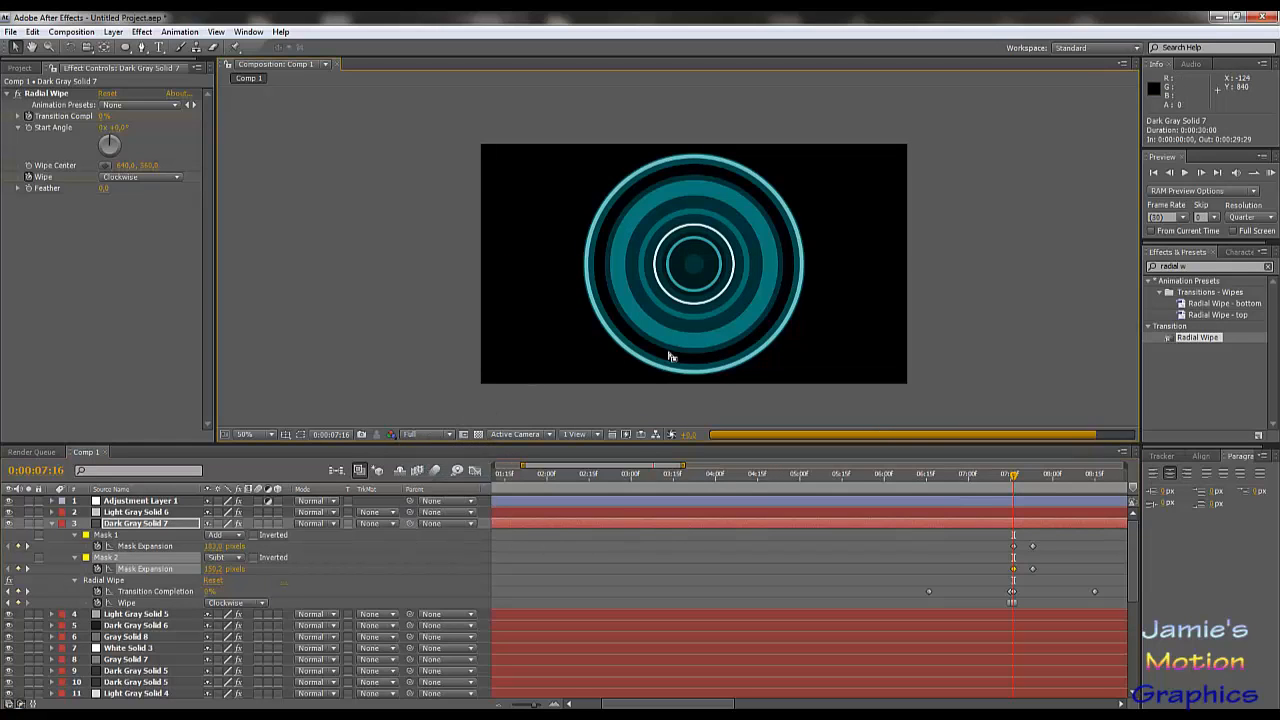
{"action": "scroll", "coordinate": [785, 362], "scroll_direction": "up", "scroll_amount": 4}
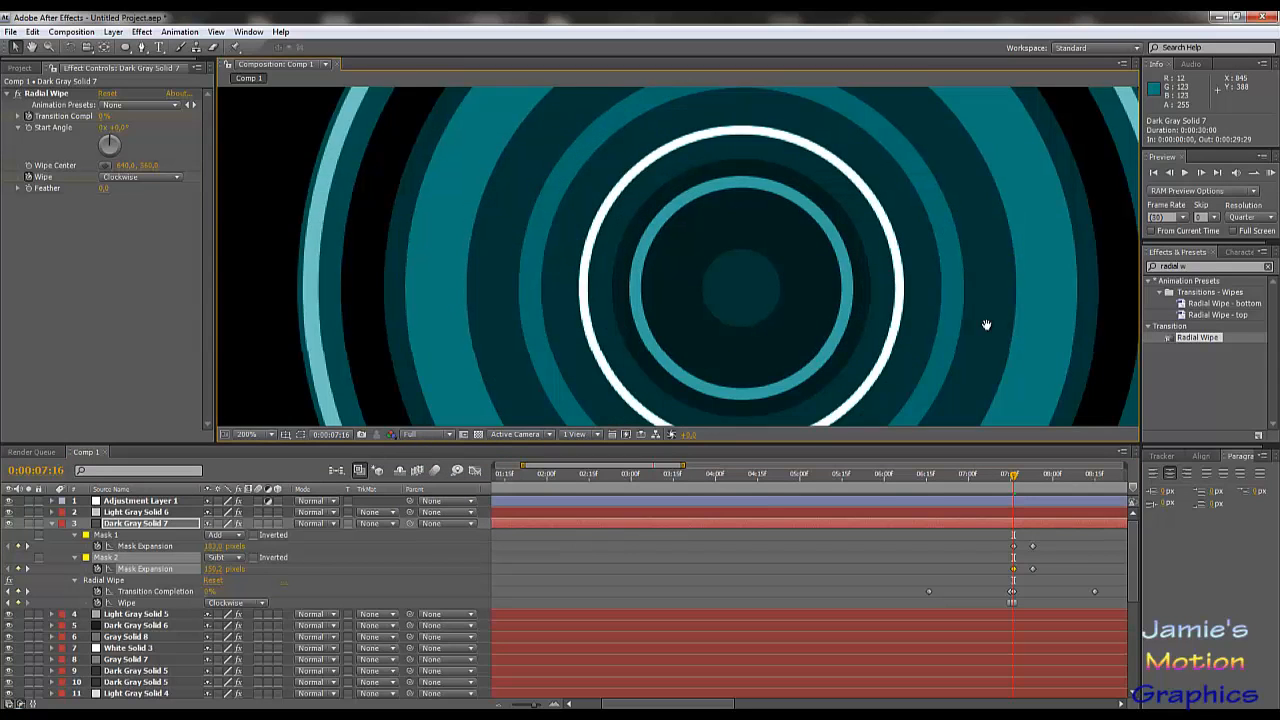
Set the composition preview resolution to Quarter and preview the ring wipe transition around 0:00:07:00.
{"action": "left_click_drag", "start_coordinate": [986, 323], "coordinate": [723, 368]}
{"action": "scroll", "coordinate": [790, 315], "scroll_direction": "down", "scroll_amount": 4}
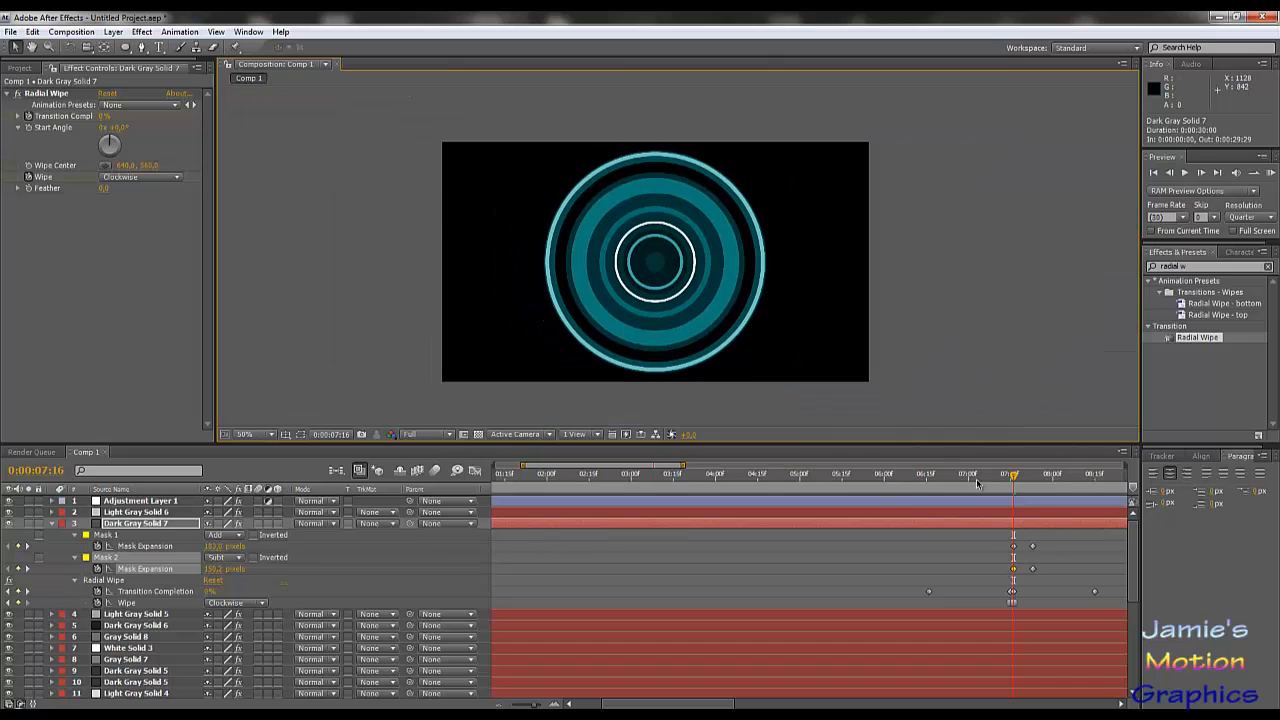
{"action": "mouse_move", "coordinate": [957, 480]}
{"action": "left_mouse_down"}
{"action": "mouse_move", "coordinate": [920, 490]}
{"action": "mouse_move", "coordinate": [970, 499]}
{"action": "left_mouse_up"}
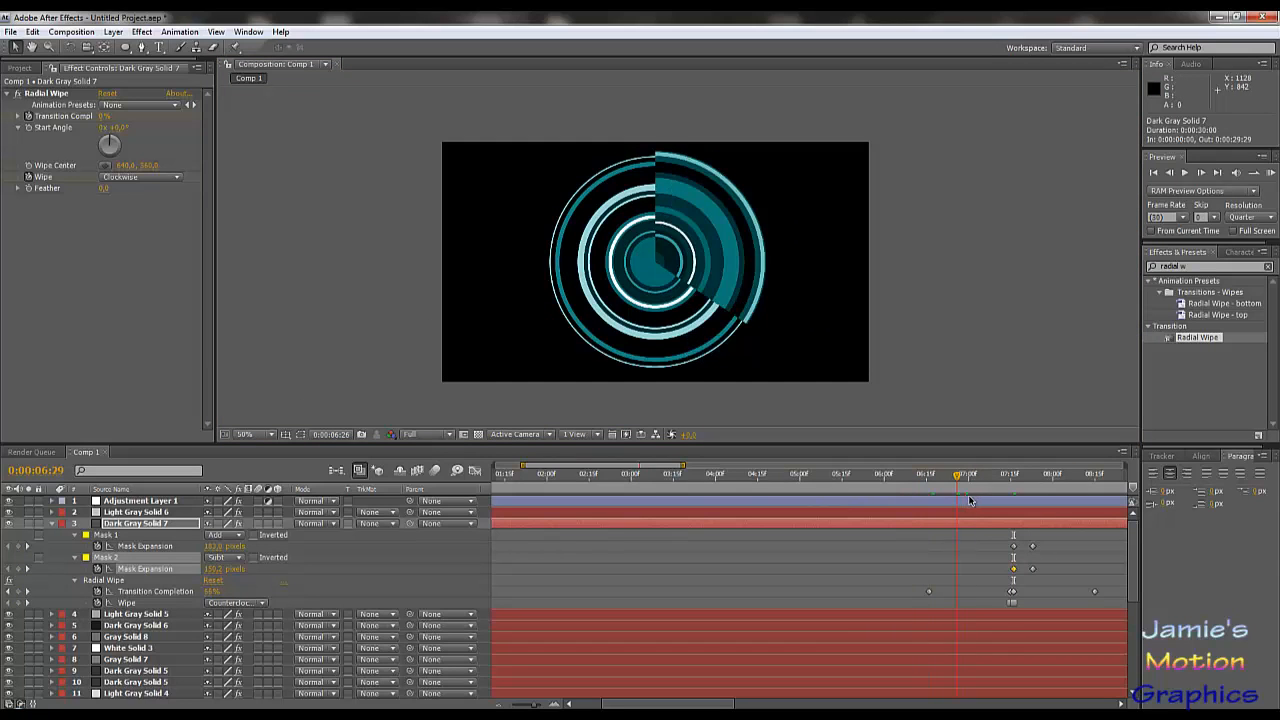
{"action": "left_click", "coordinate": [428, 434]}
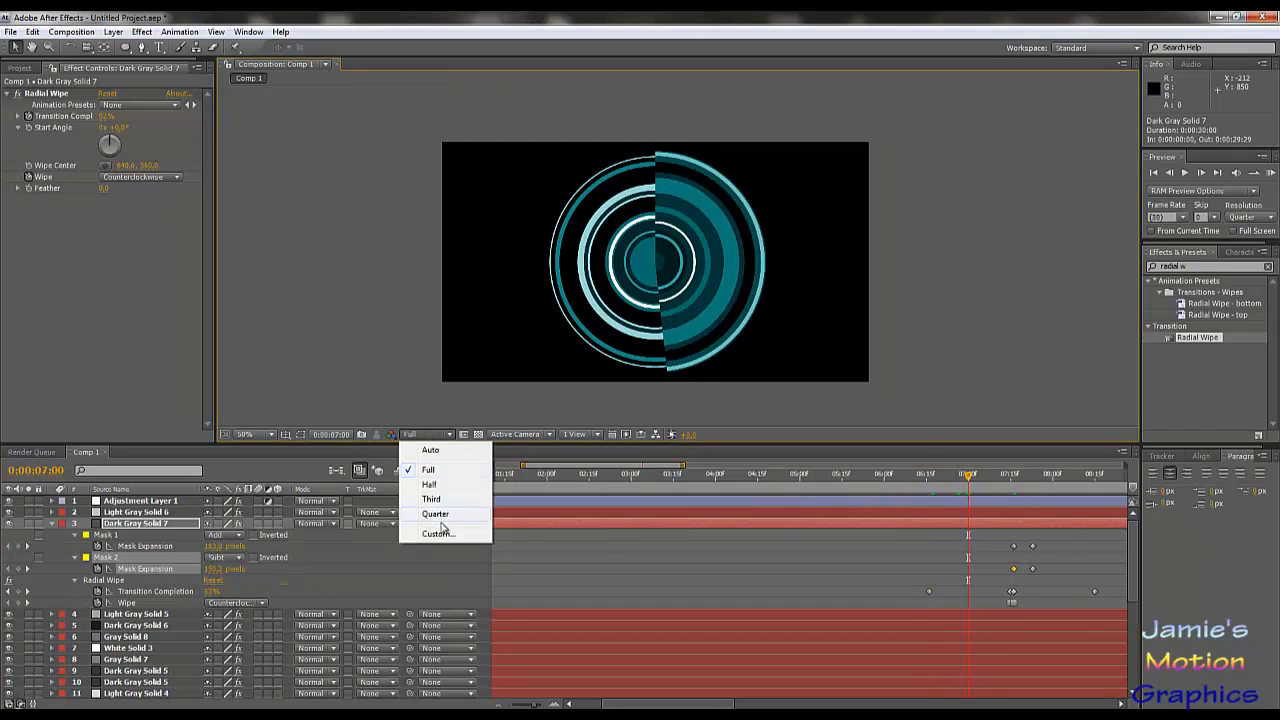
{"action": "left_click", "coordinate": [440, 520]}
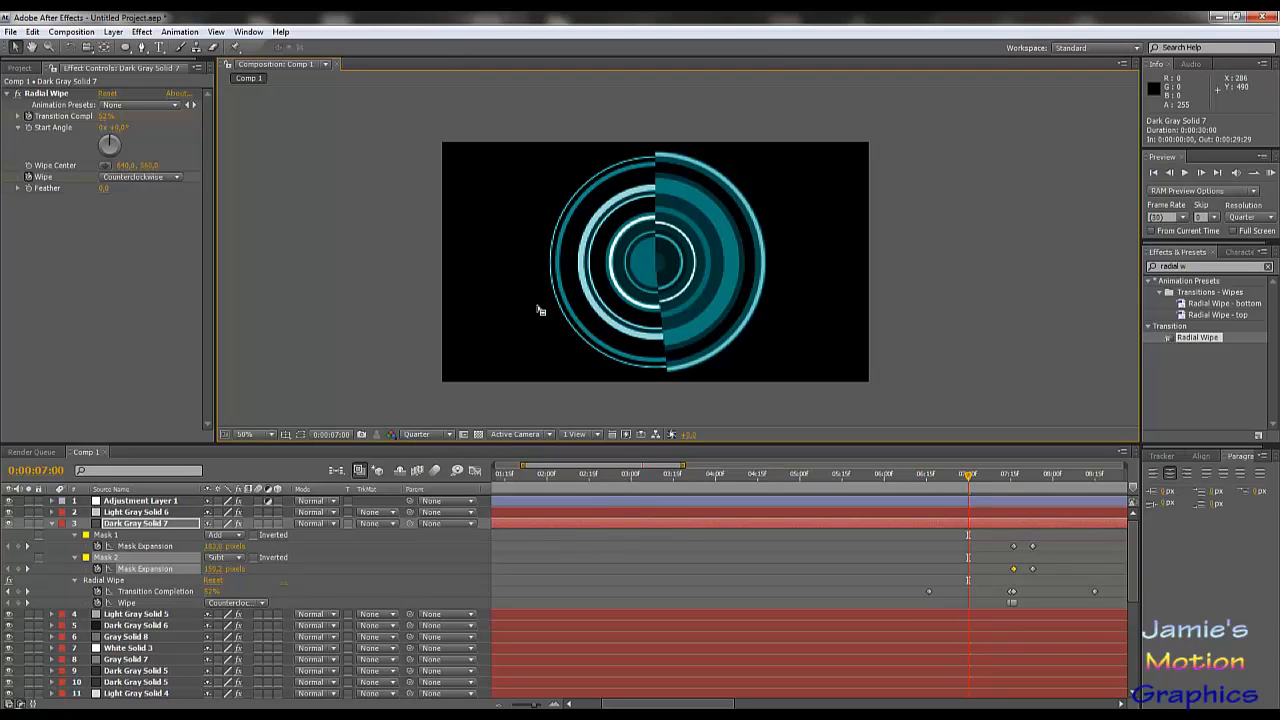
{"action": "key", "text": "space"}
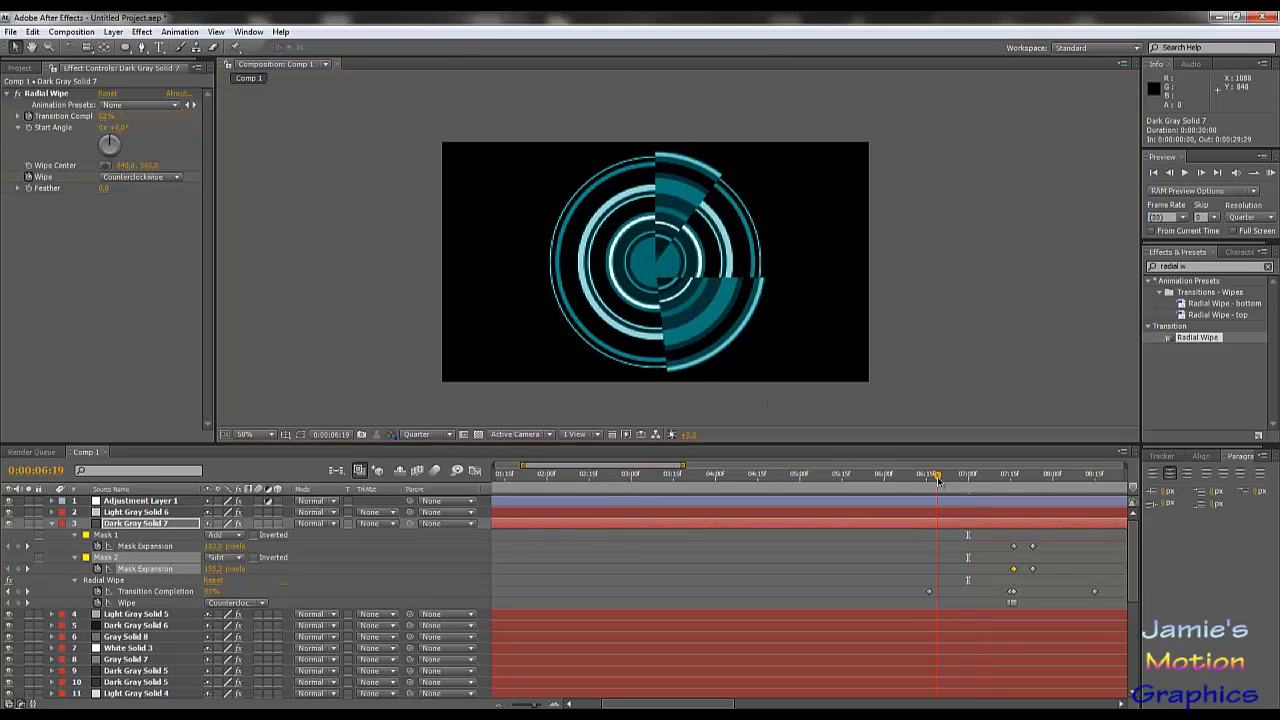
Try retiming Dark Gray Solid 7's first pair of mask expansion keyframes to 0:00:07:23, replacing the pair there.
{"action": "left_click_drag", "start_coordinate": [1051, 501], "coordinate": [1014, 574]}
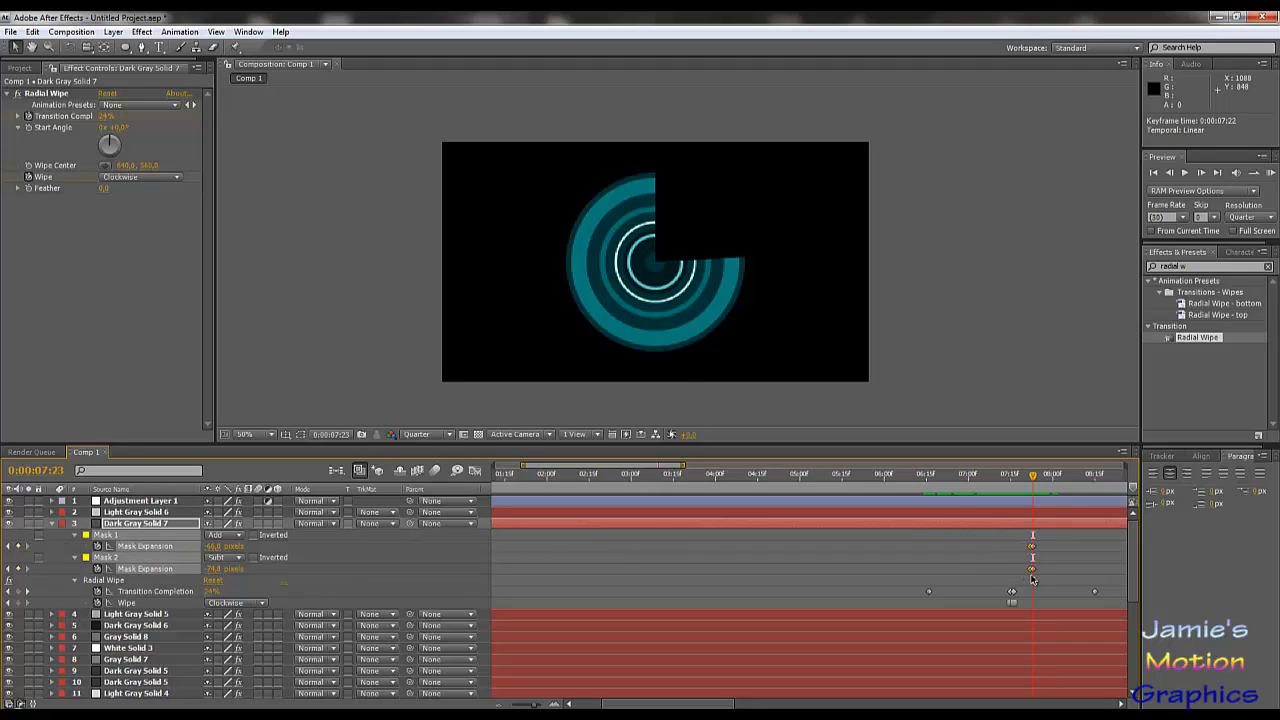
{"action": "left_click_drag", "start_coordinate": [1031, 573], "coordinate": [1033, 573]}
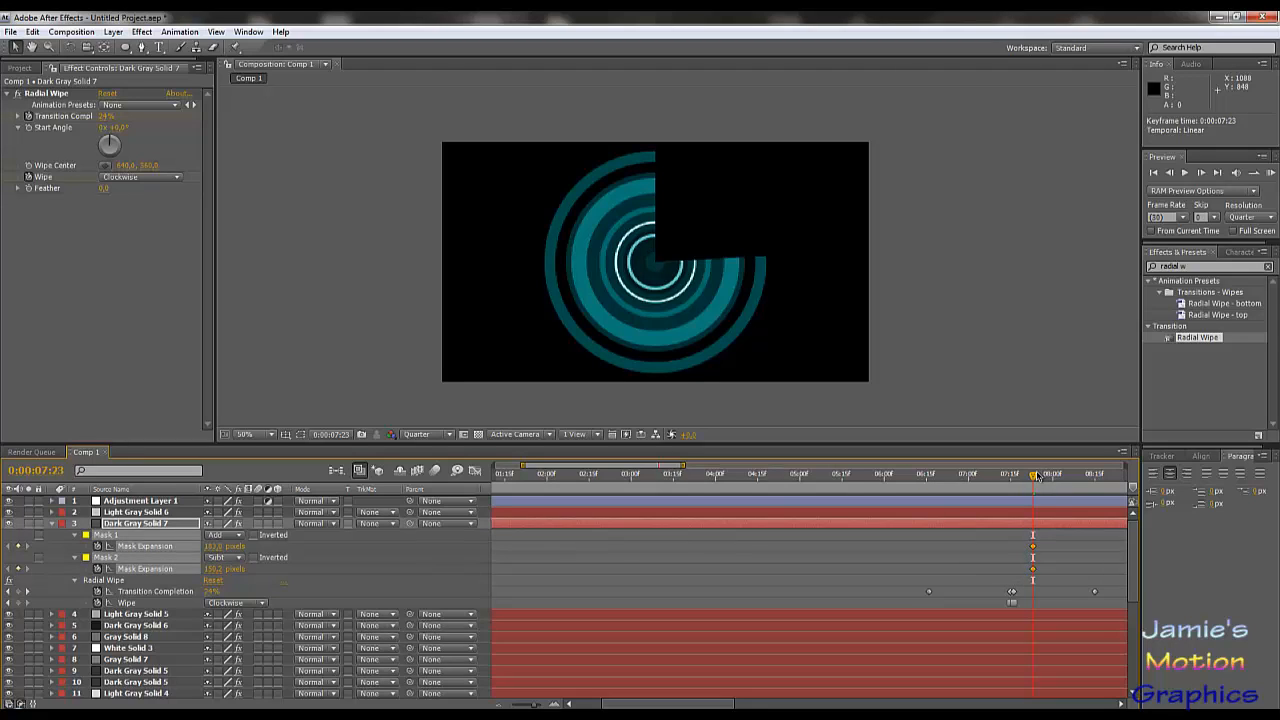
{"action": "mouse_move", "coordinate": [1036, 476]}
{"action": "left_mouse_down"}
{"action": "mouse_move", "coordinate": [1005, 478]}
{"action": "mouse_move", "coordinate": [1031, 491]}
{"action": "left_mouse_up"}
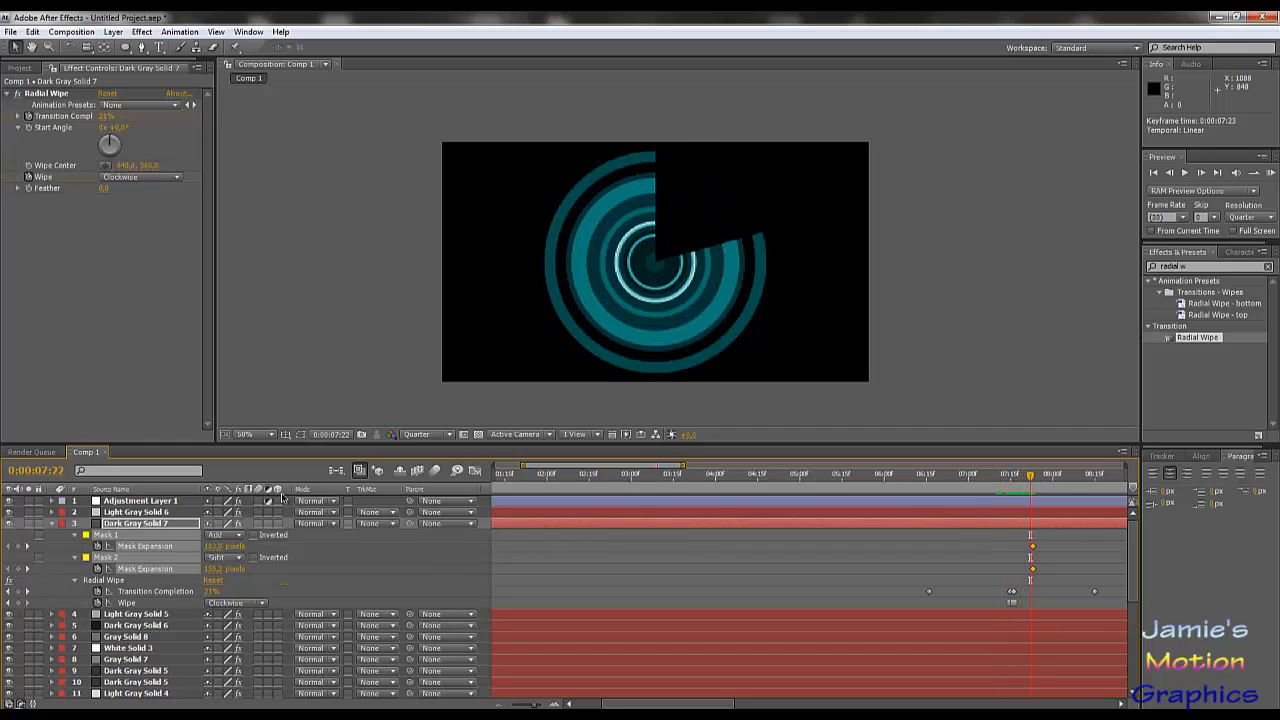
Try shifting Light Gray Solid 6's first mask expansion keyframes onto its second pair, and undo that move.
{"action": "left_click", "coordinate": [136, 512]}
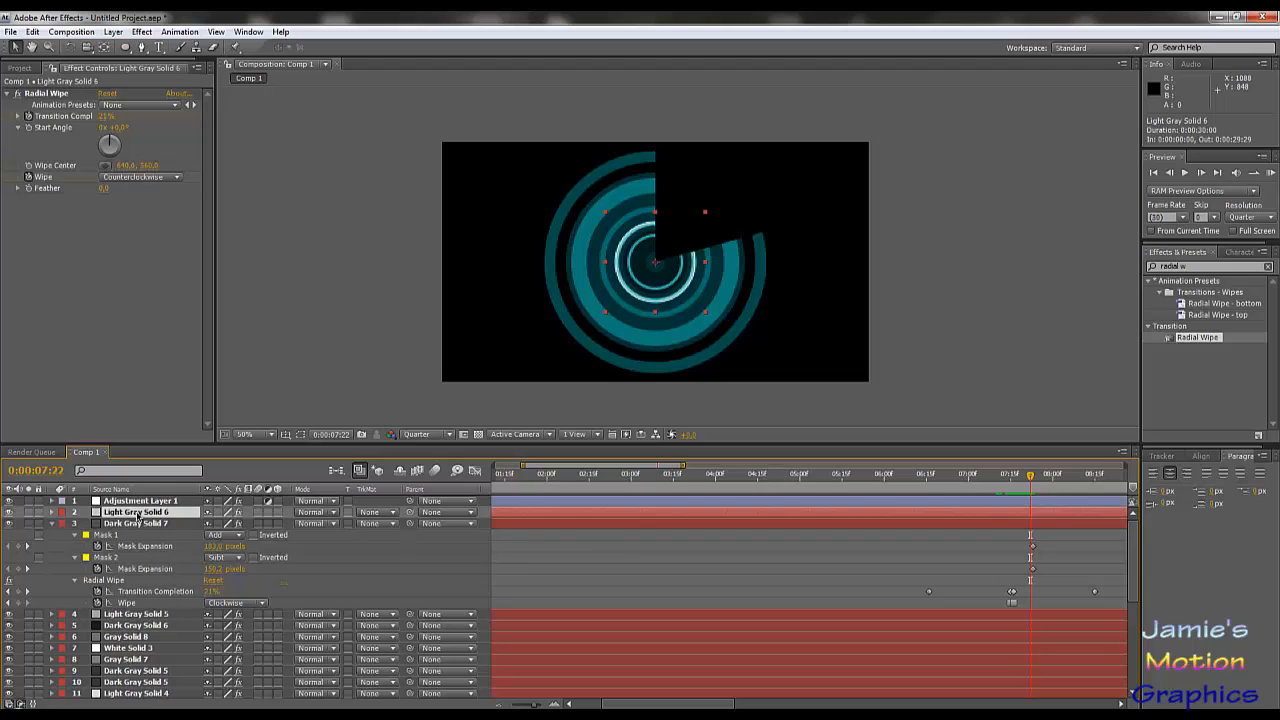
{"action": "key", "text": "u"}
{"action": "left_click_drag", "start_coordinate": [1007, 529], "coordinate": [1033, 569]}
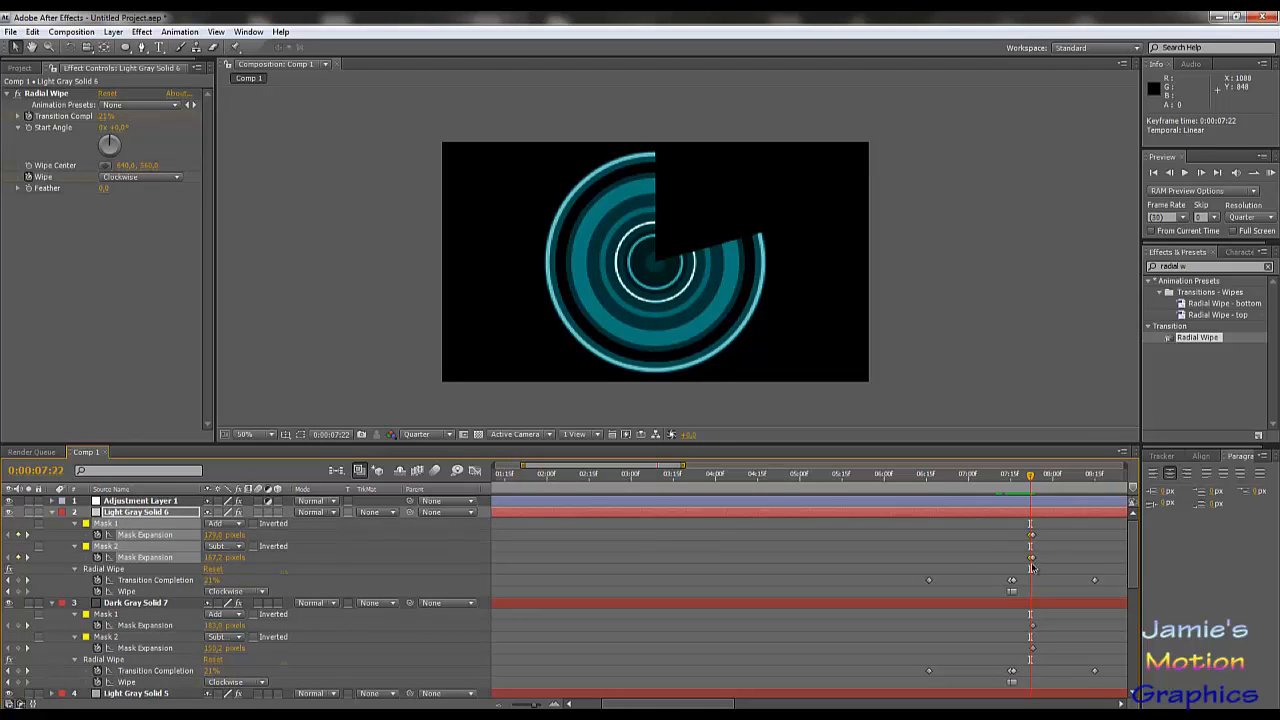
{"action": "left_click_drag", "start_coordinate": [1005, 478], "coordinate": [1013, 555]}
{"action": "key", "text": "ctrl+z"}
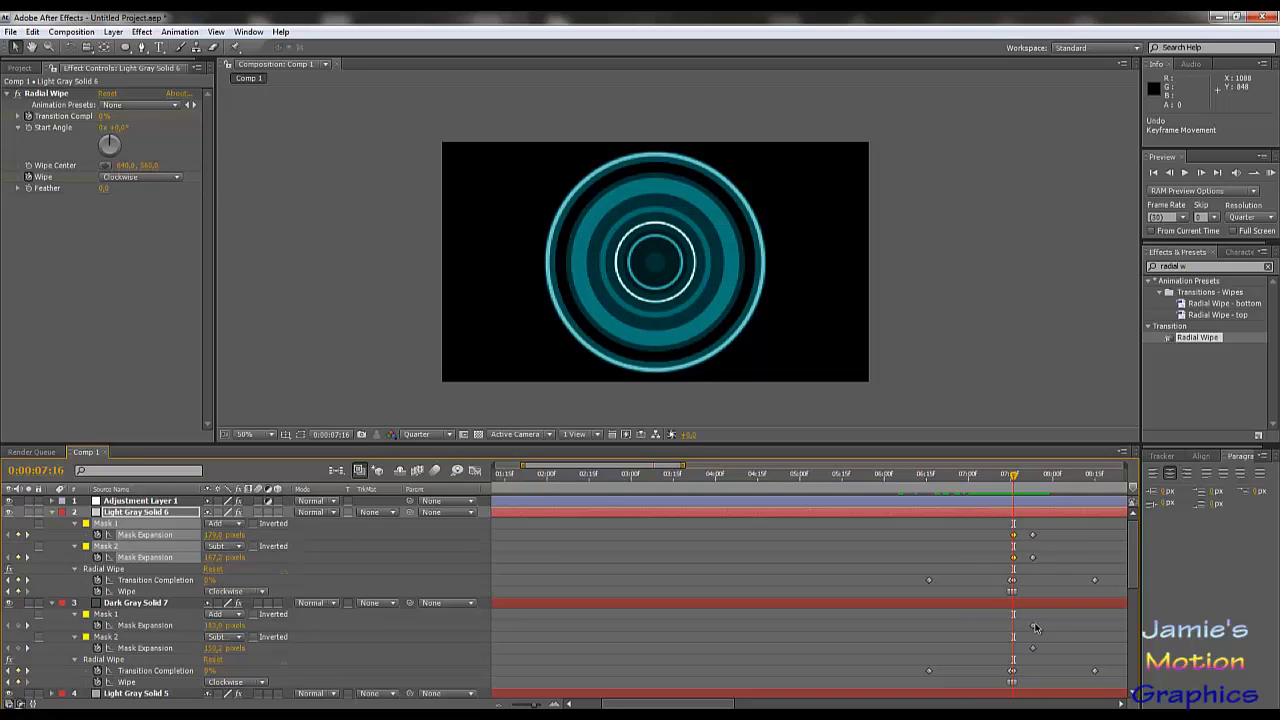
Undo the trial keyframe moves on the outer ring layers and the preview resolution change.
{"action": "left_click_drag", "start_coordinate": [1034, 625], "coordinate": [1044, 657]}
{"action": "key", "text": "ctrl+v"}
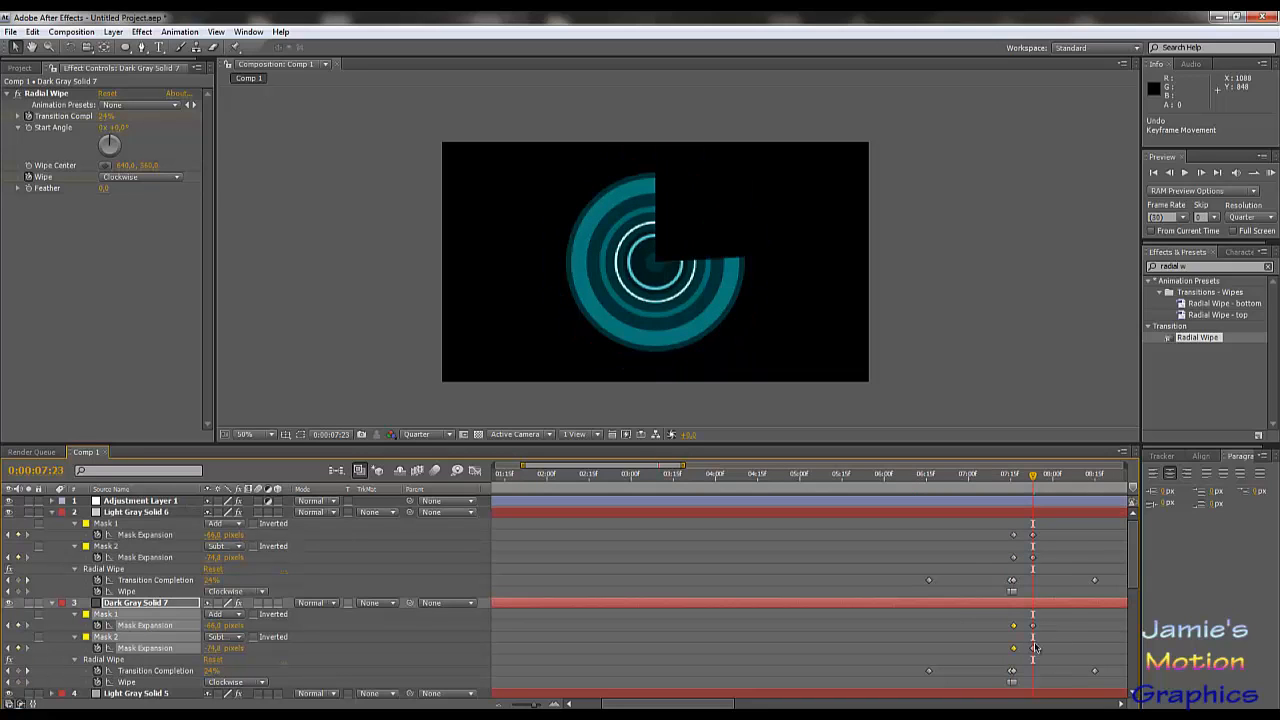
{"action": "mouse_move", "coordinate": [1007, 480]}
{"action": "left_mouse_down"}
{"action": "mouse_move", "coordinate": [1040, 492]}
{"action": "mouse_move", "coordinate": [1012, 500]}
{"action": "left_mouse_up"}
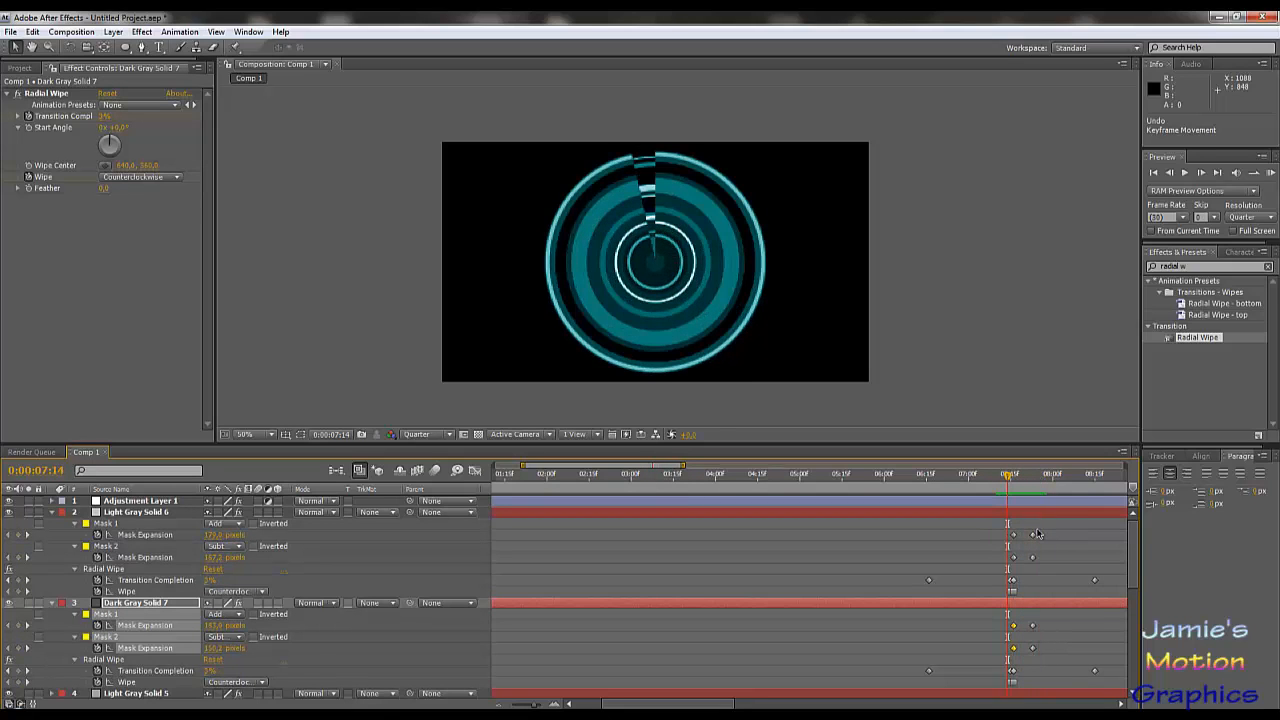
{"action": "key", "text": "ctrl+z"}
{"action": "key", "text": "ctrl+z"}
{"action": "key", "text": "ctrl+z"}
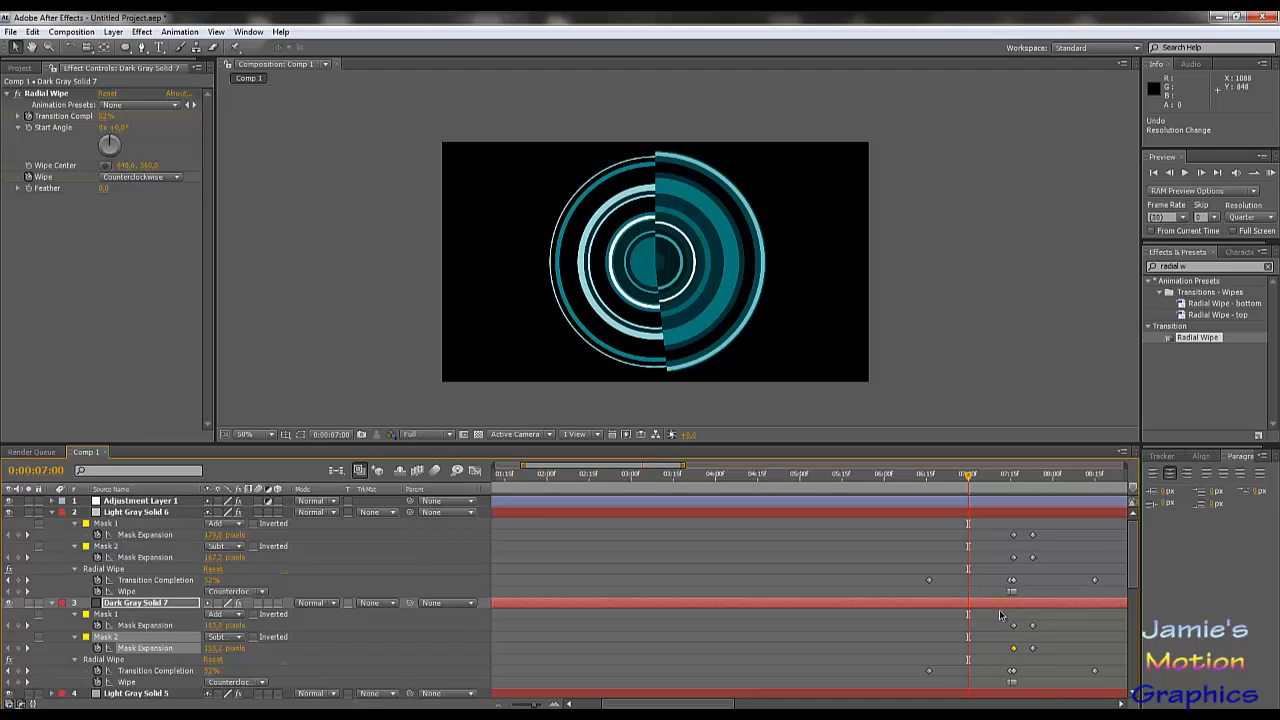
Move Dark Gray Solid 7's mask expansion keyframes from 0:00:07:16 onto 0:00:07:23 and check the transition around them.
{"action": "left_click_drag", "start_coordinate": [1000, 614], "coordinate": [1031, 654]}
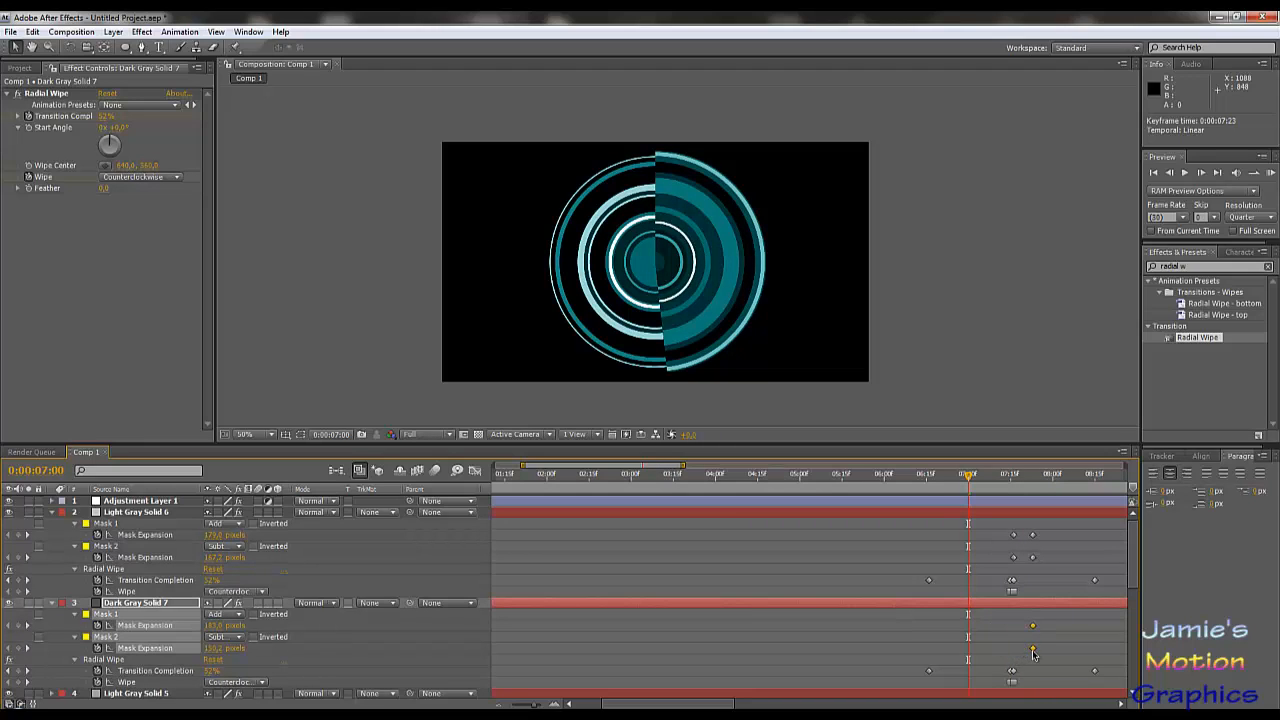
{"action": "left_click_drag", "start_coordinate": [970, 481], "coordinate": [1010, 528]}
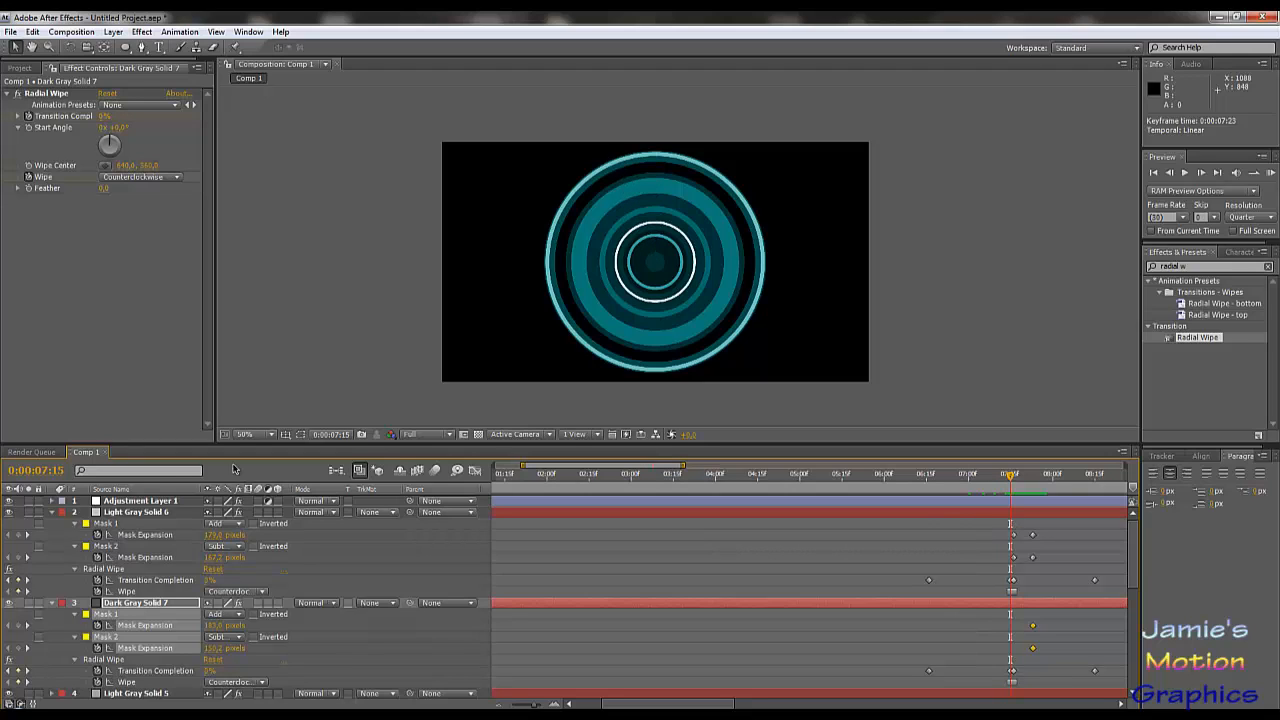
{"action": "left_click", "coordinate": [148, 512]}
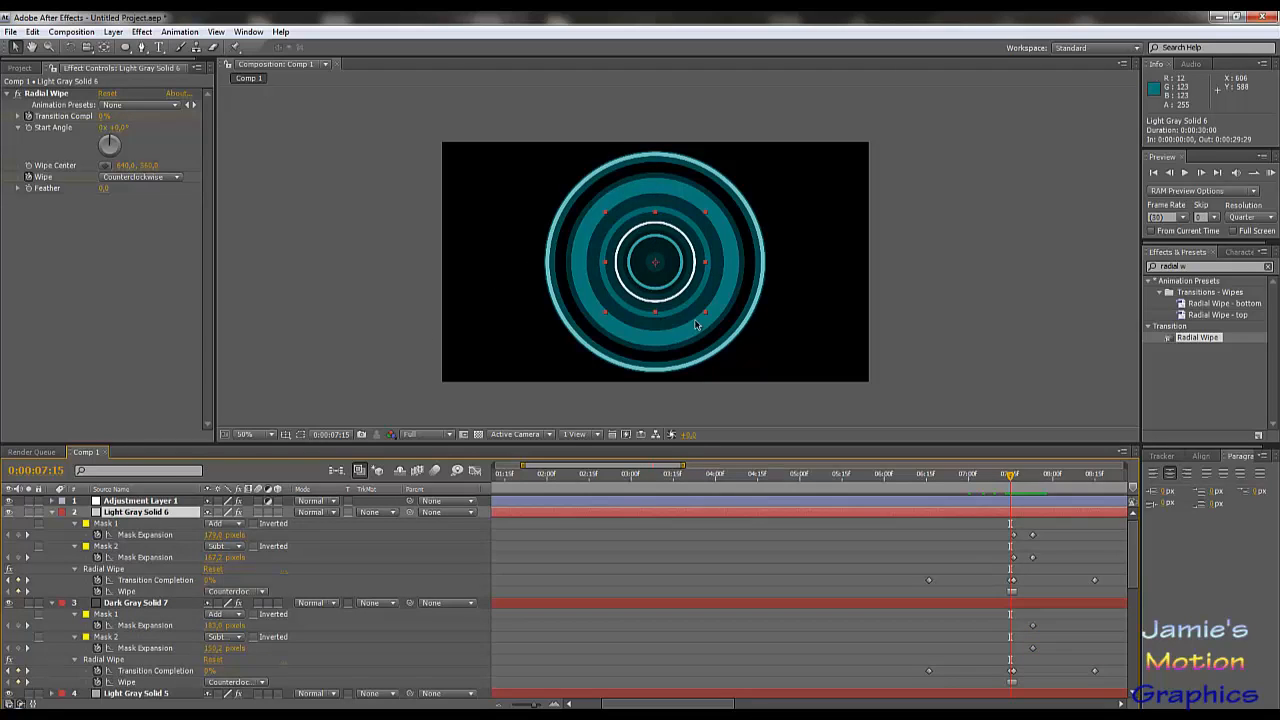
{"action": "left_click_drag", "start_coordinate": [971, 487], "coordinate": [926, 485]}
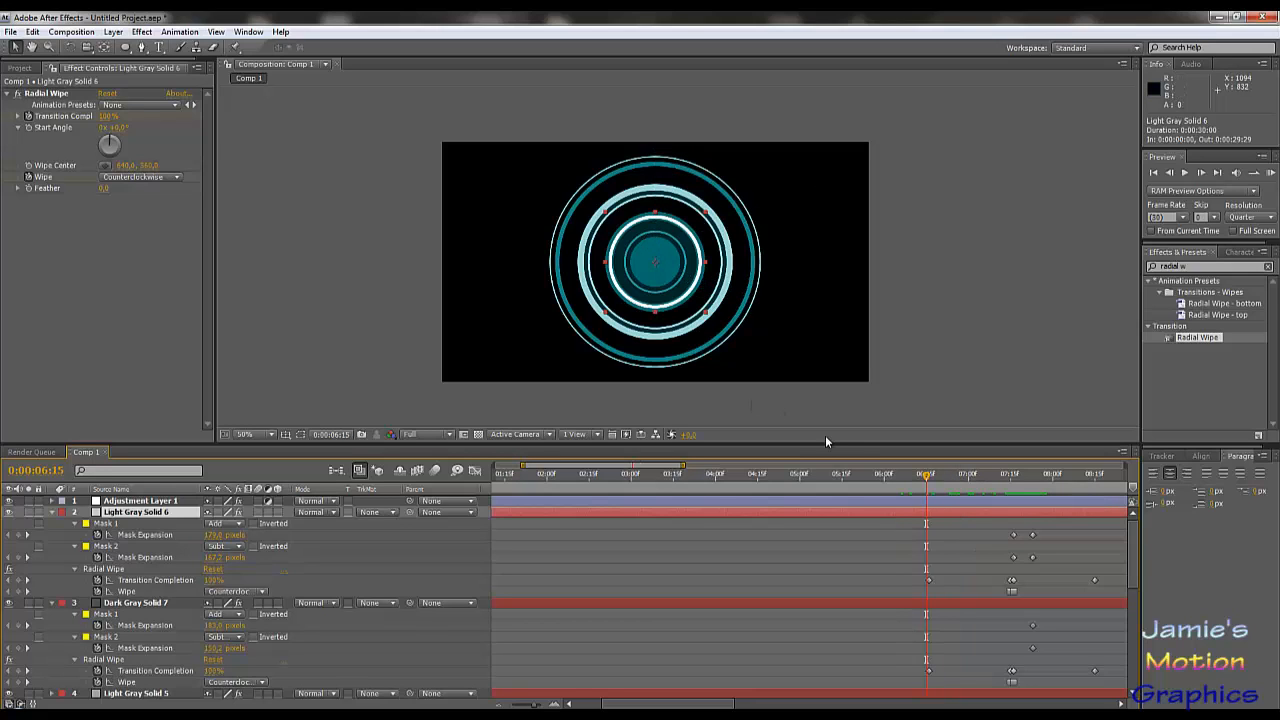
{"action": "left_click_drag", "start_coordinate": [930, 478], "coordinate": [1034, 505]}
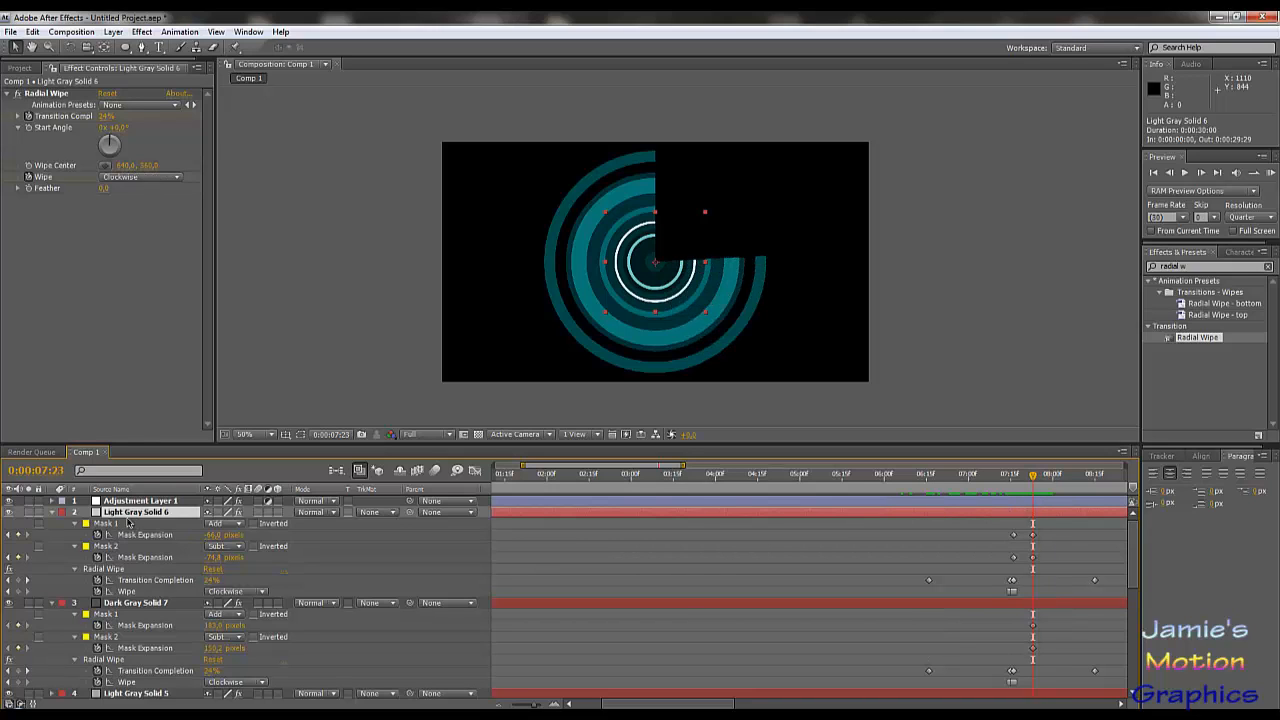
Duplicate Light Gray Solid 5 and place the copy above Light Gray Solid 6 as layer 2.
{"action": "left_click", "coordinate": [52, 512]}
{"action": "left_click", "coordinate": [53, 524]}
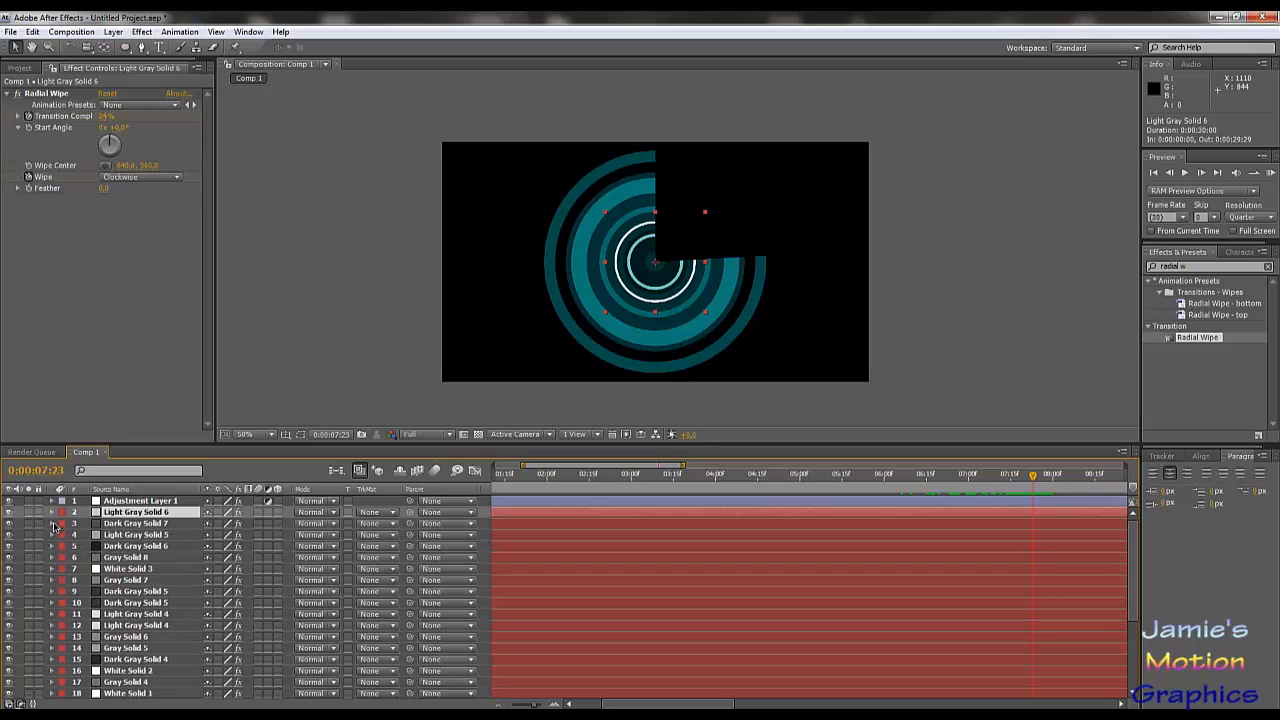
{"action": "left_click", "coordinate": [137, 537]}
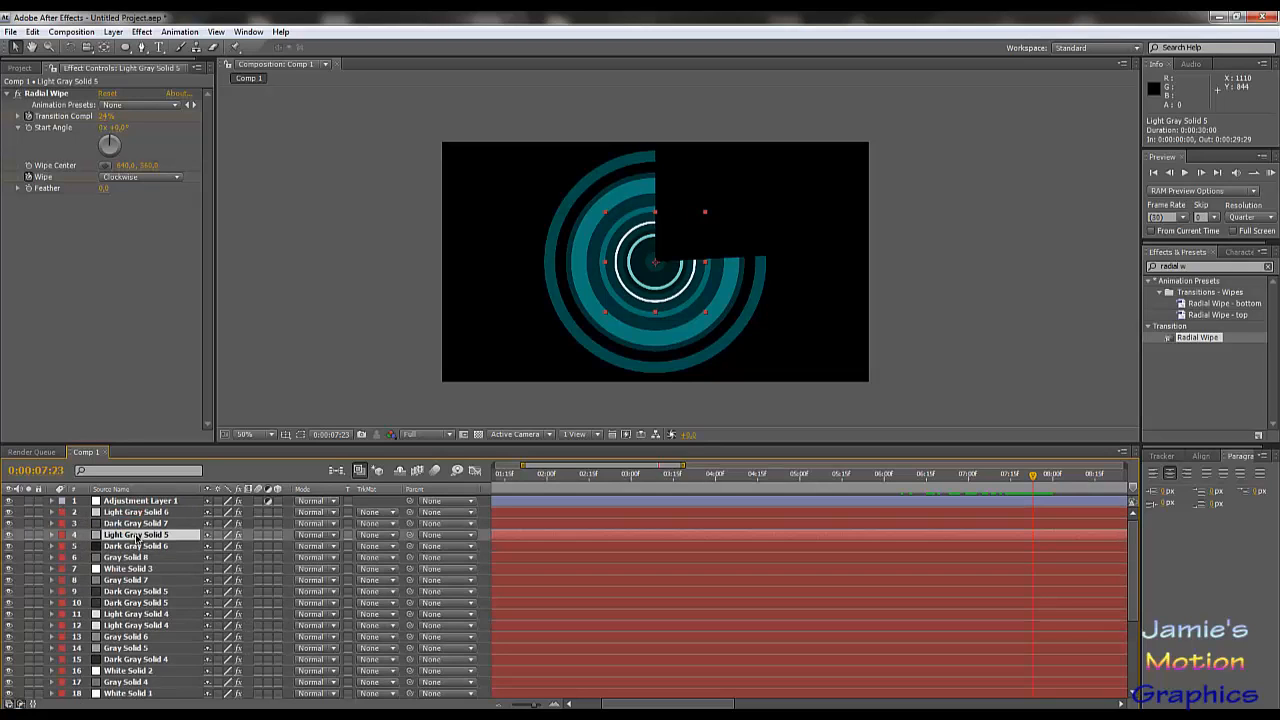
{"action": "left_click_drag", "start_coordinate": [137, 537], "coordinate": [137, 512]}
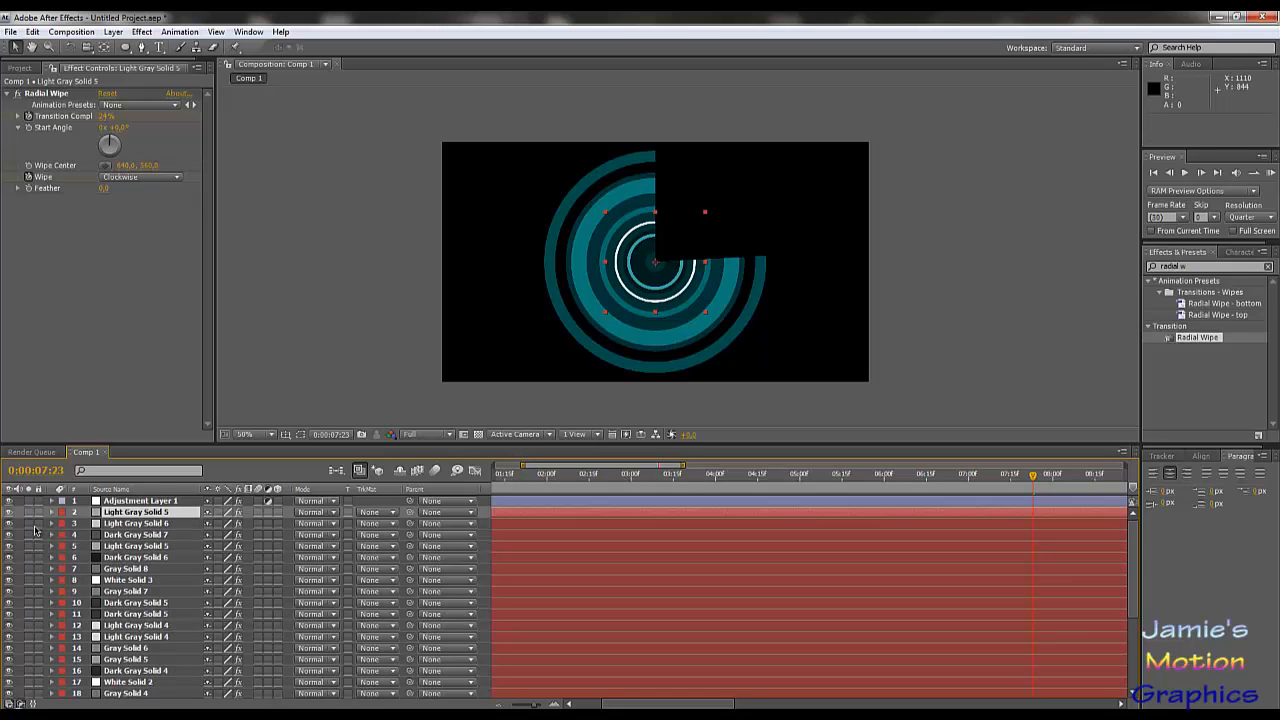
Examine the mask and wipe keyframes of Light Gray Solid 6 and Dark Gray Solid 7.
{"action": "left_click", "coordinate": [52, 523]}
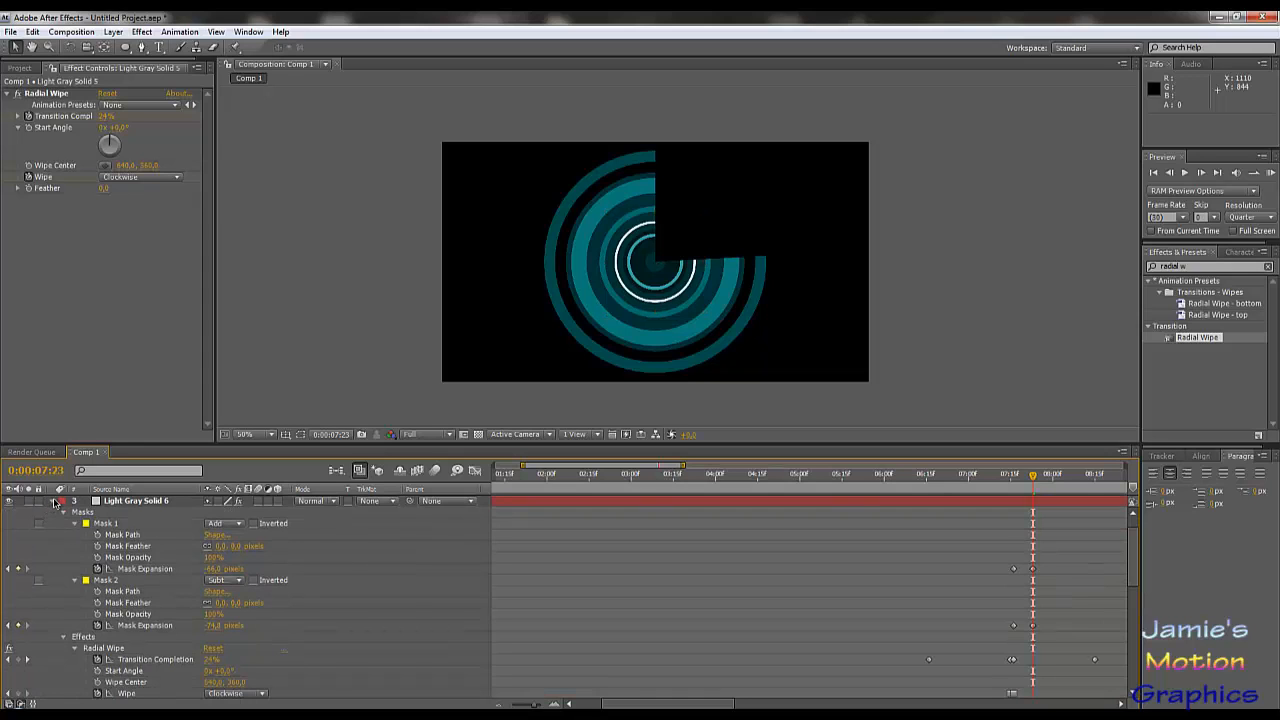
{"action": "left_click", "coordinate": [54, 501]}
{"action": "left_click", "coordinate": [125, 513]}
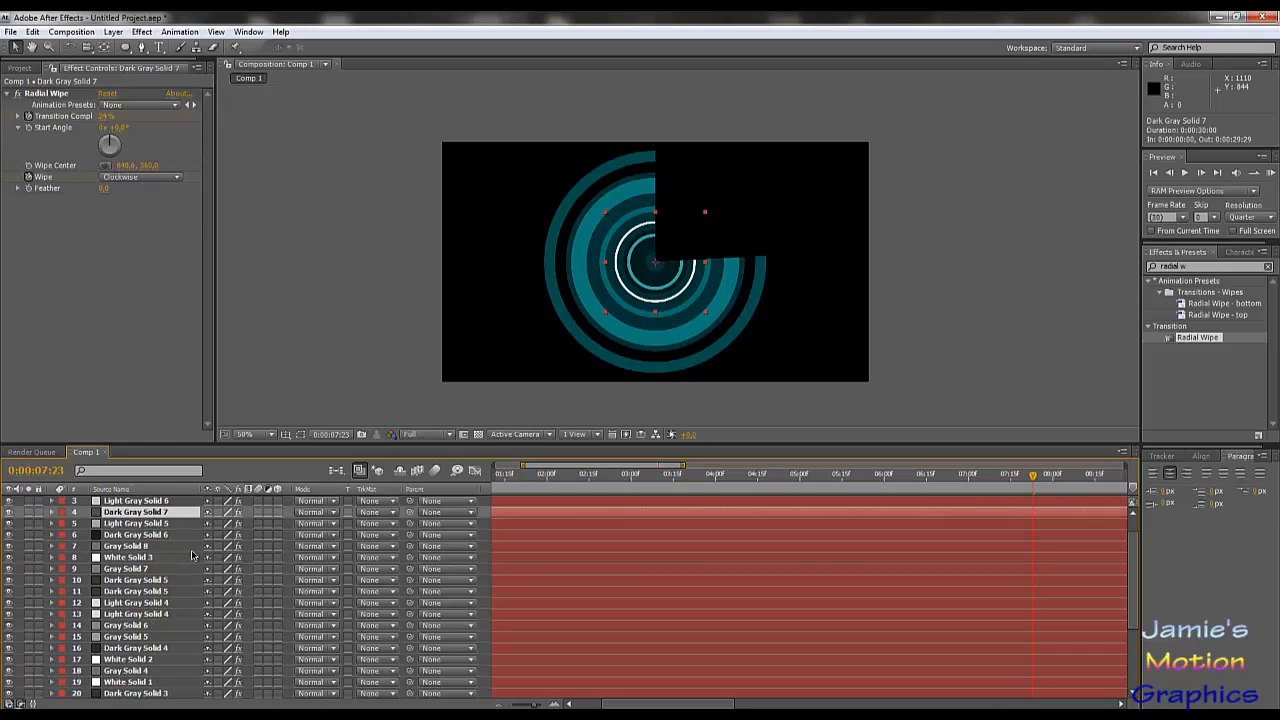
{"action": "scroll", "coordinate": [193, 556], "scroll_direction": "up", "scroll_amount": 1}
{"action": "key", "text": "u"}
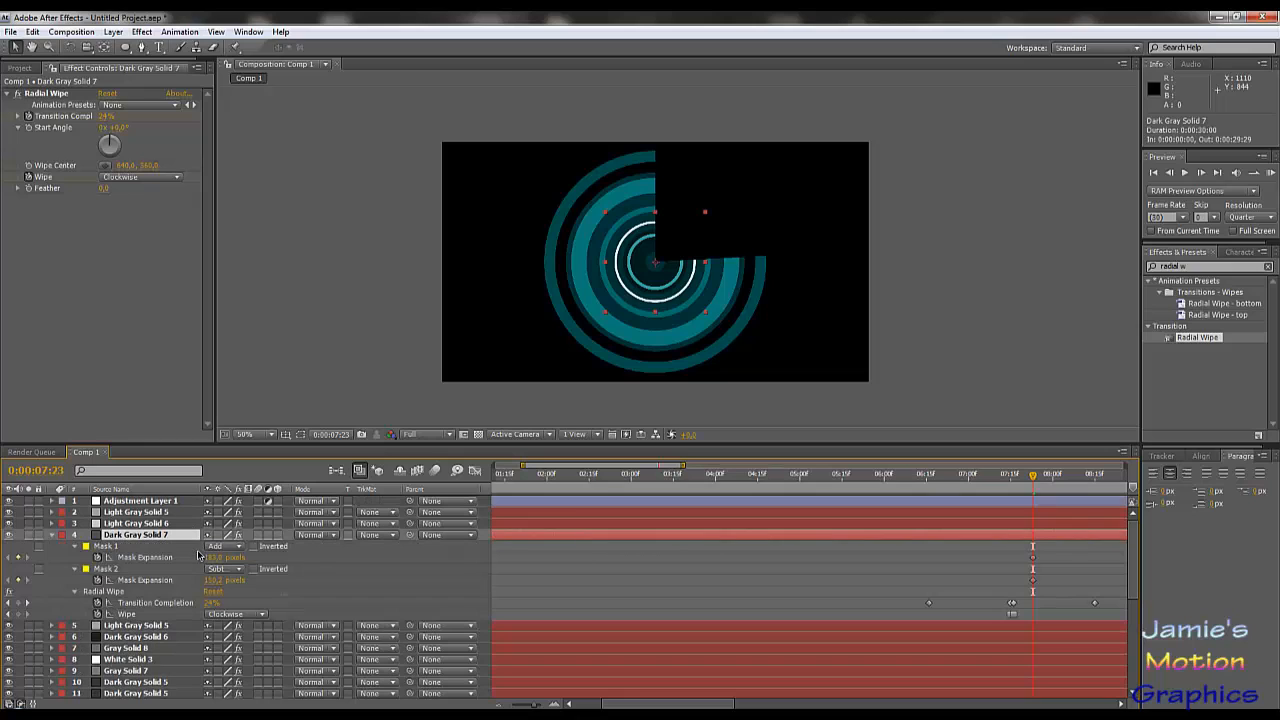
{"action": "key", "text": "u"}
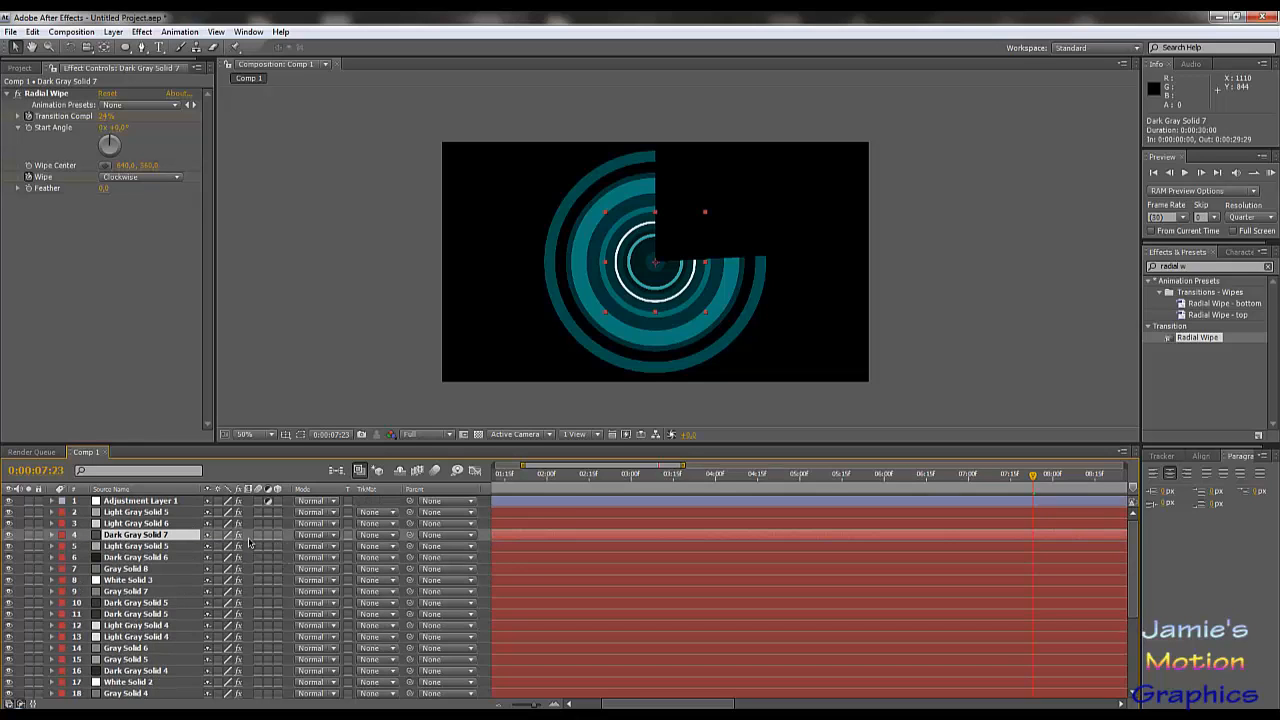
Set the layer 2 Light Gray Solid 5 copy's mask expansions to about 148 pixels for Mask 1 and 122 pixels for Mask 2.
{"action": "left_click", "coordinate": [137, 513]}
{"action": "key", "text": "u"}
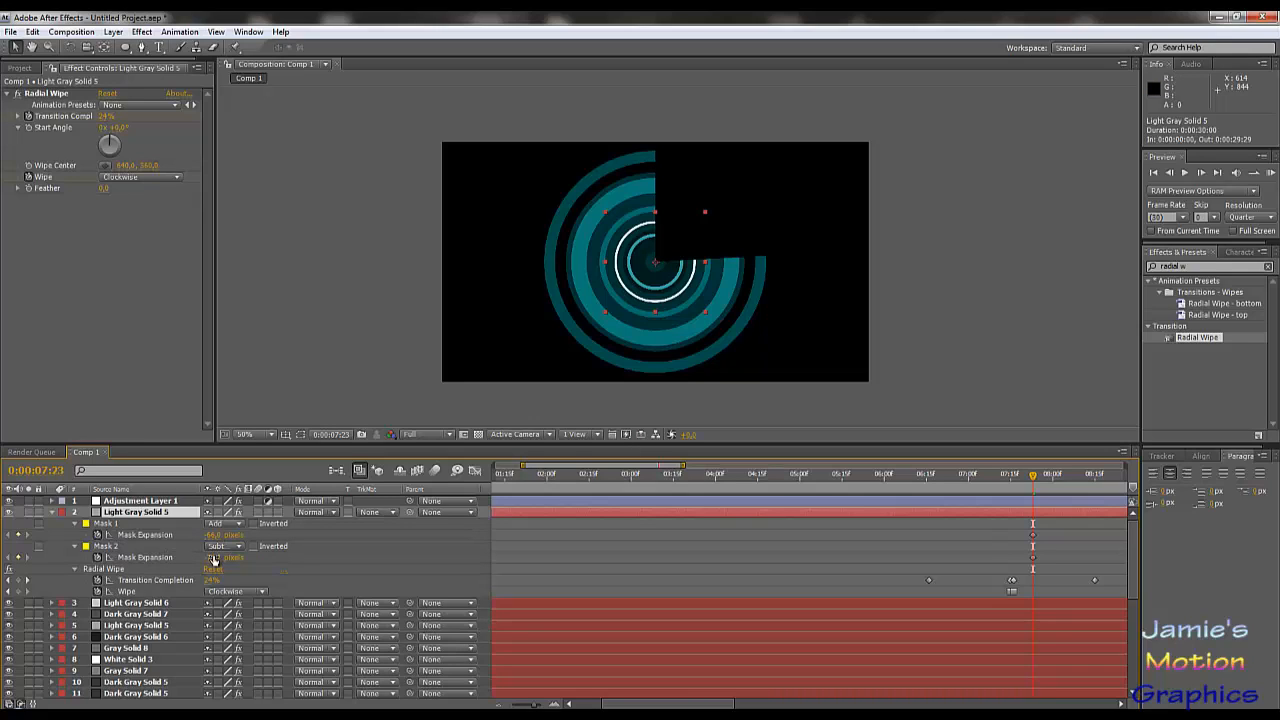
{"action": "left_click_drag", "start_coordinate": [213, 560], "coordinate": [364, 543]}
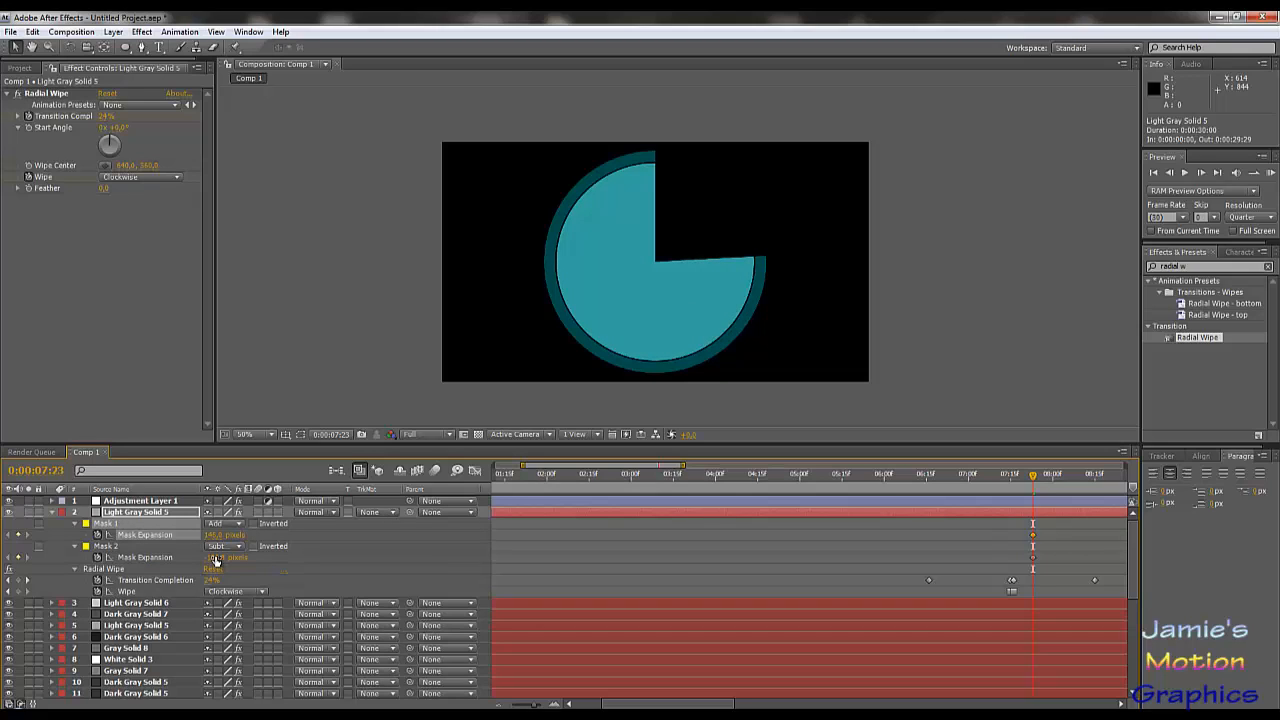
{"action": "left_click_drag", "start_coordinate": [219, 535], "coordinate": [222, 537]}
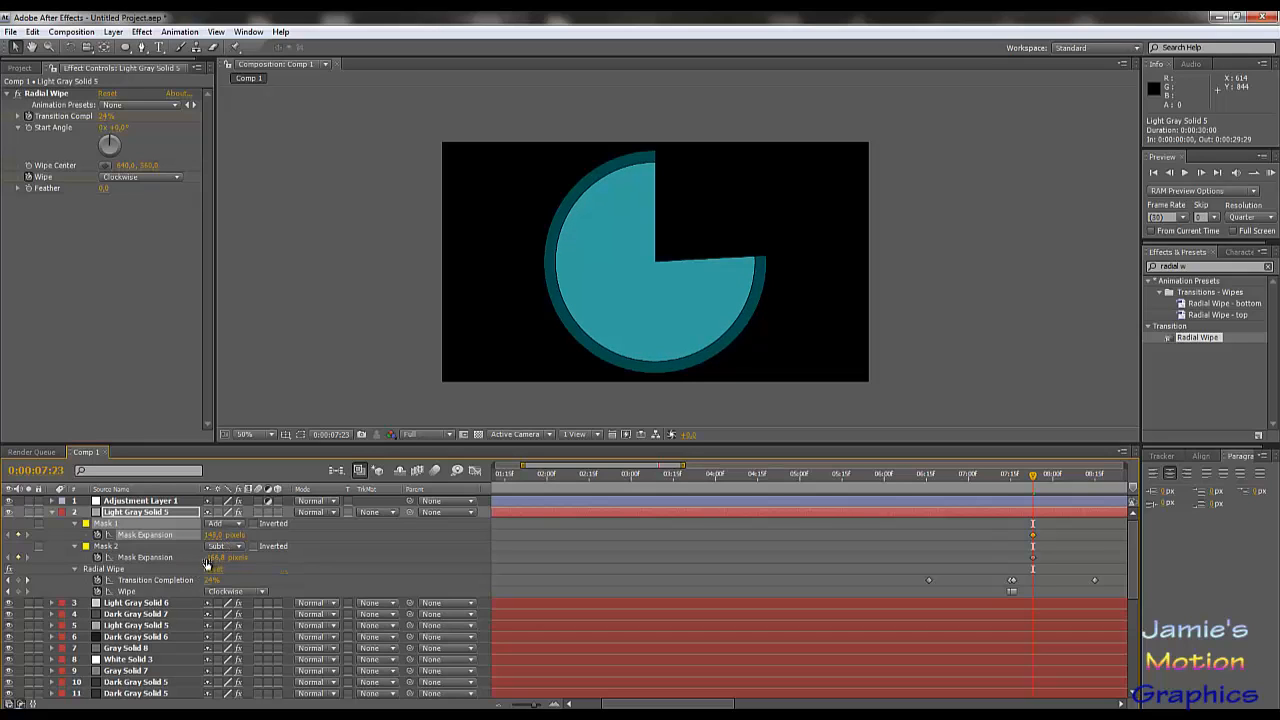
{"action": "left_click_drag", "start_coordinate": [212, 557], "coordinate": [182, 557]}
{"action": "left_click_drag", "start_coordinate": [316, 551], "coordinate": [408, 553]}
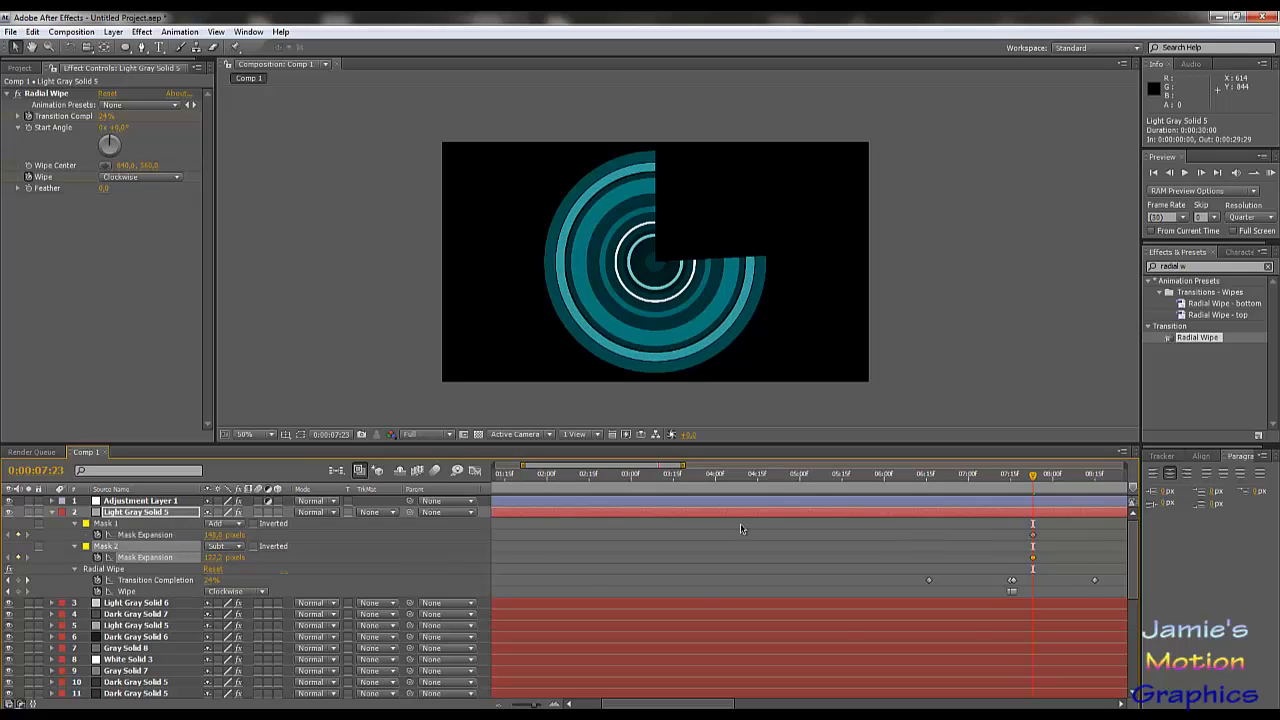
Delay all keyframes of the layer 2 ring together so its wipe transition starts at 0:00:07:16.
{"action": "left_click_drag", "start_coordinate": [889, 526], "coordinate": [1093, 585]}
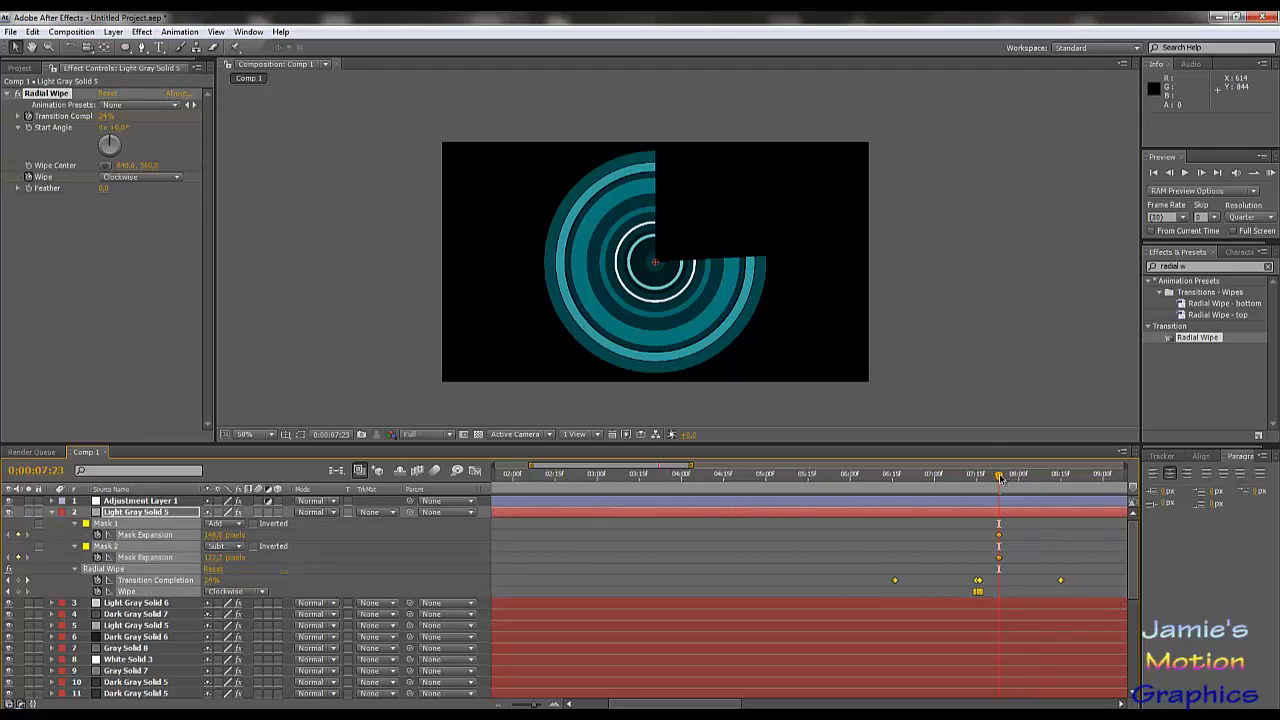
{"action": "left_click_drag", "start_coordinate": [1000, 478], "coordinate": [980, 480]}
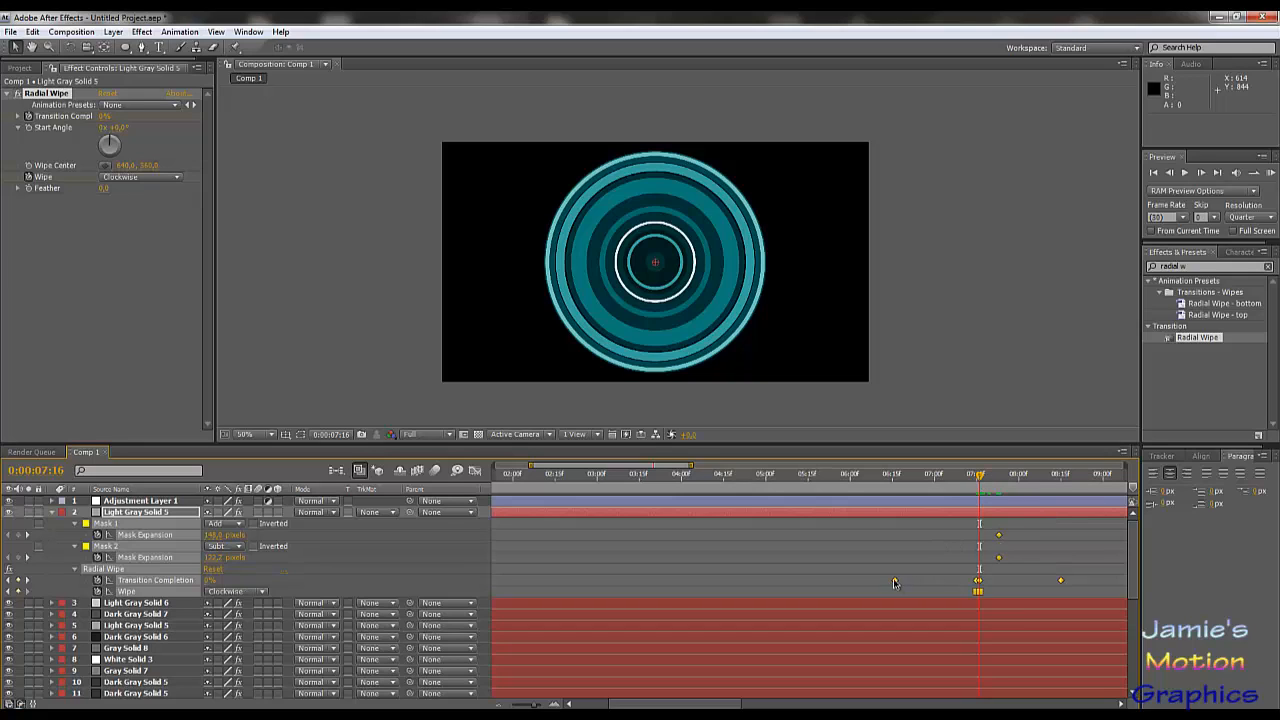
{"action": "left_click_drag", "start_coordinate": [895, 582], "coordinate": [979, 595]}
Move both mask expansion keyframes of the layer 2 ring to 0:00:08:02 and view that frame.
{"action": "left_click_drag", "start_coordinate": [1042, 472], "coordinate": [1083, 484]}
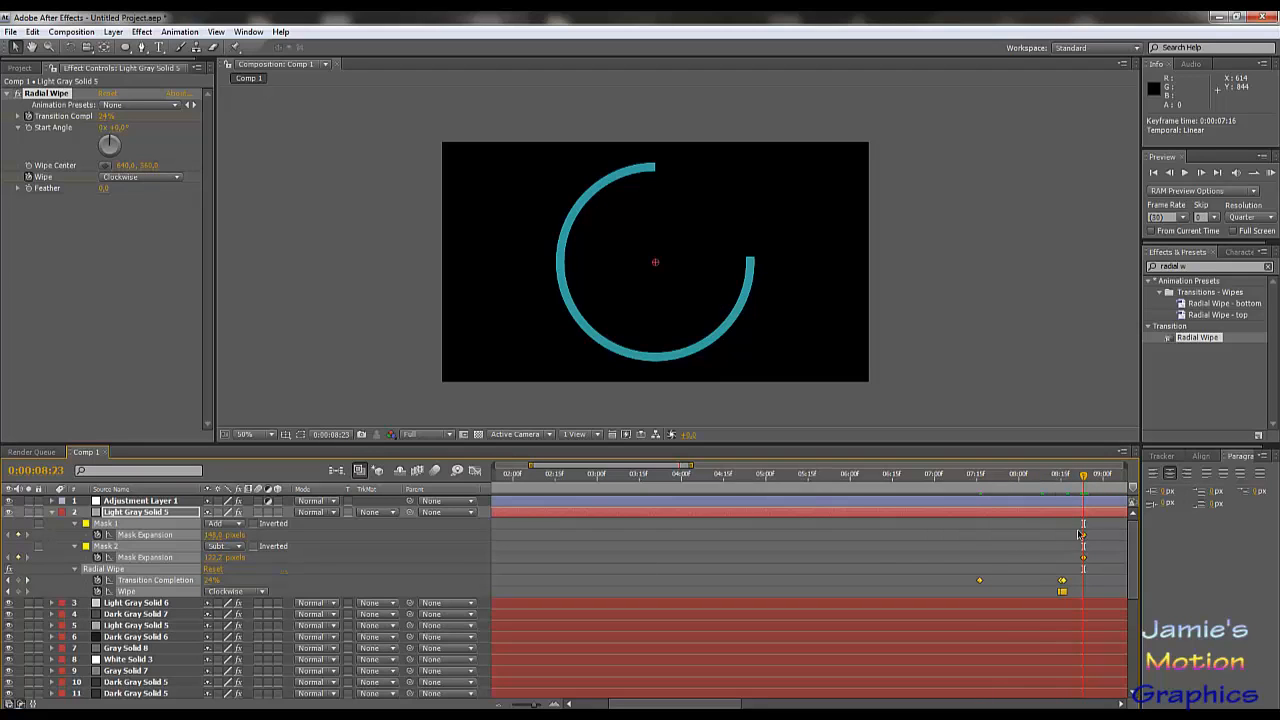
{"action": "left_click_drag", "start_coordinate": [1064, 526], "coordinate": [1023, 538]}
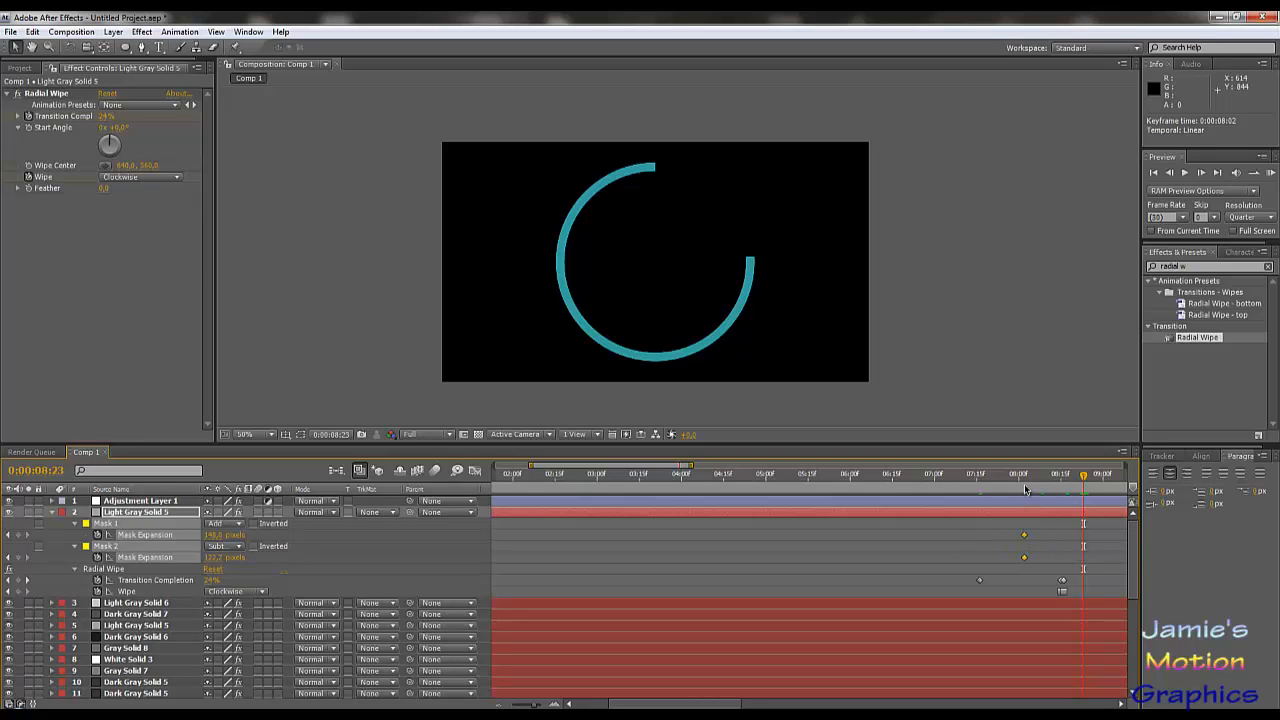
{"action": "left_click", "coordinate": [1024, 476]}
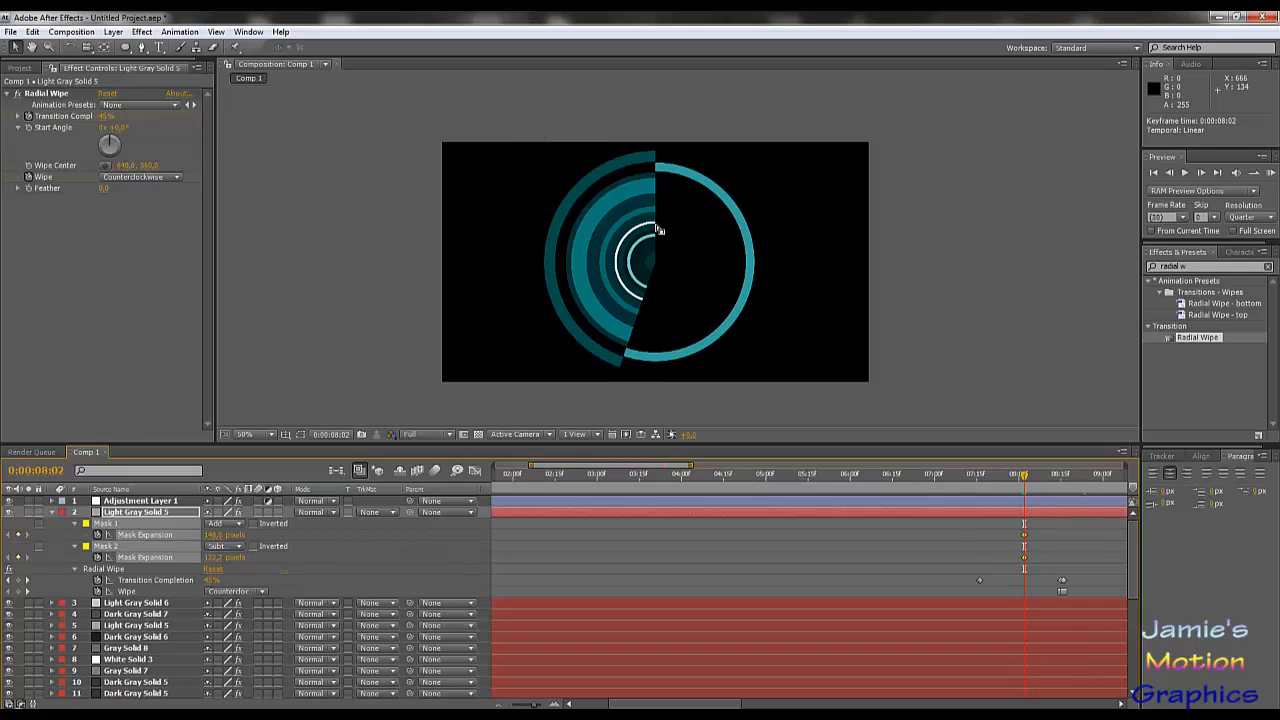
Duplicate the layer 2 Light Gray Solid 5 and set the copy's mask expansions to about 62 pixels for Mask 1 and -129 pixels for Mask 2.
{"action": "left_click", "coordinate": [181, 512]}
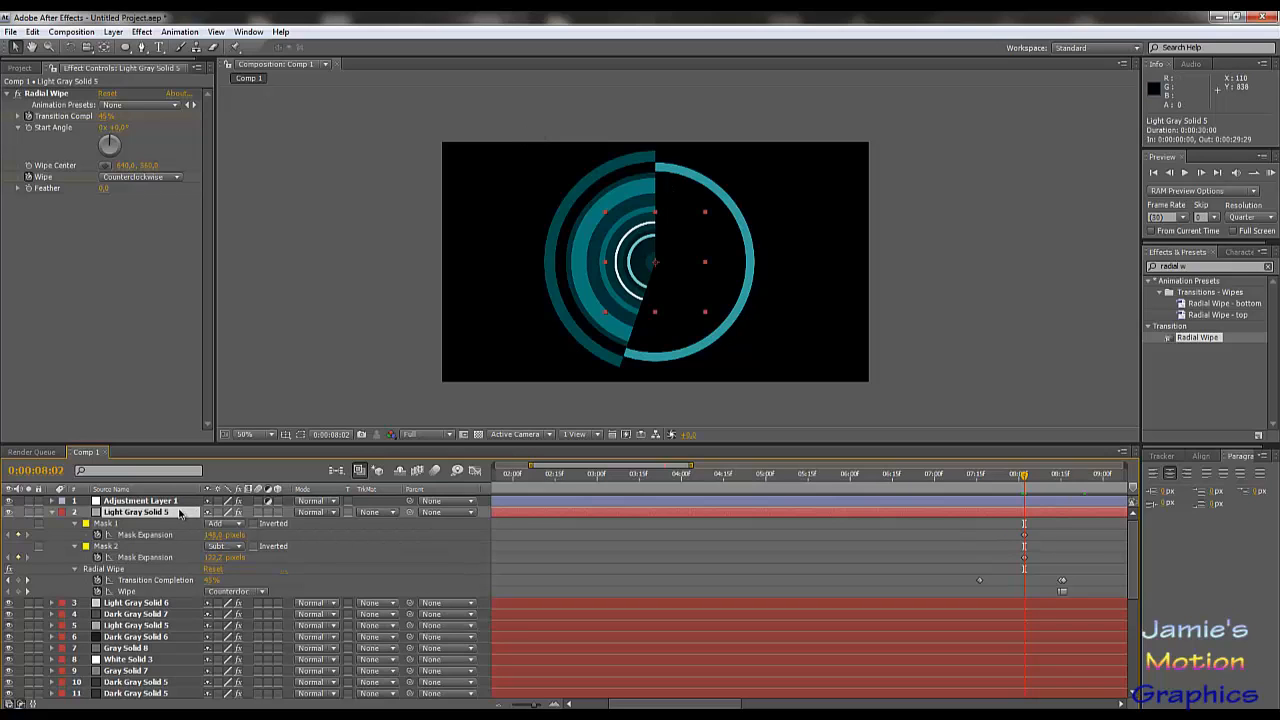
{"action": "key", "text": "ctrl+d"}
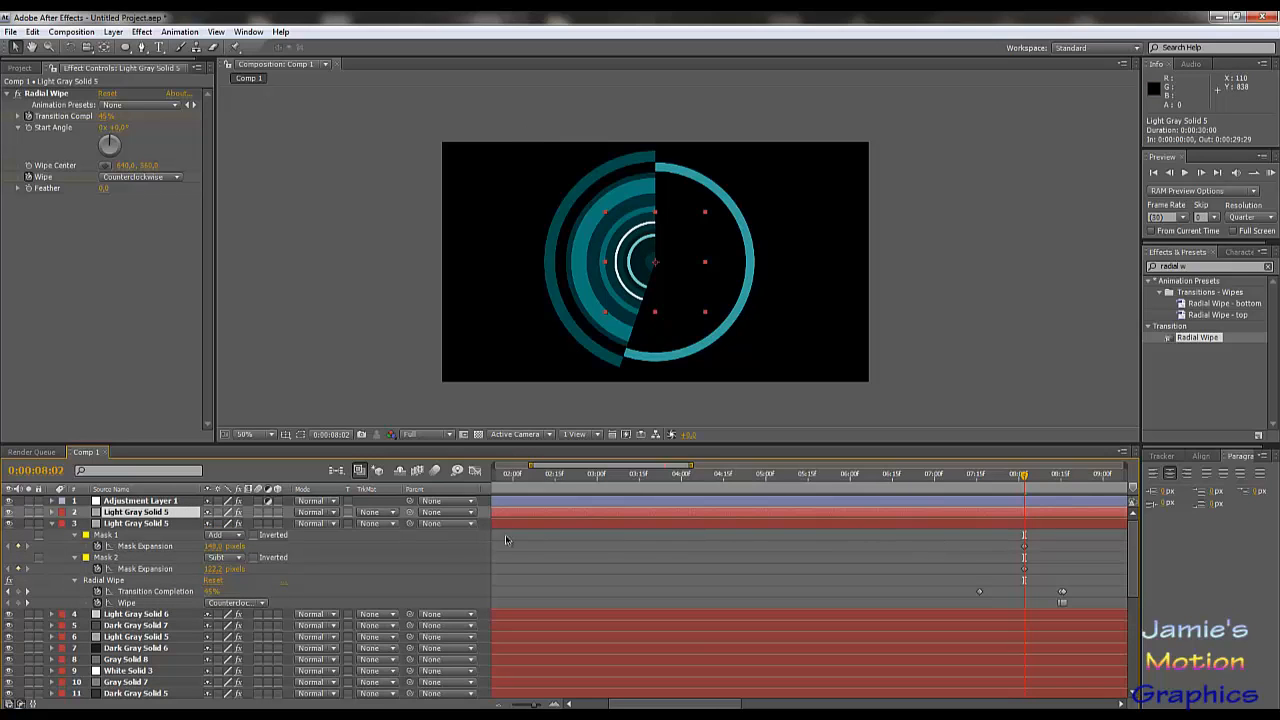
{"action": "key", "text": "u"}
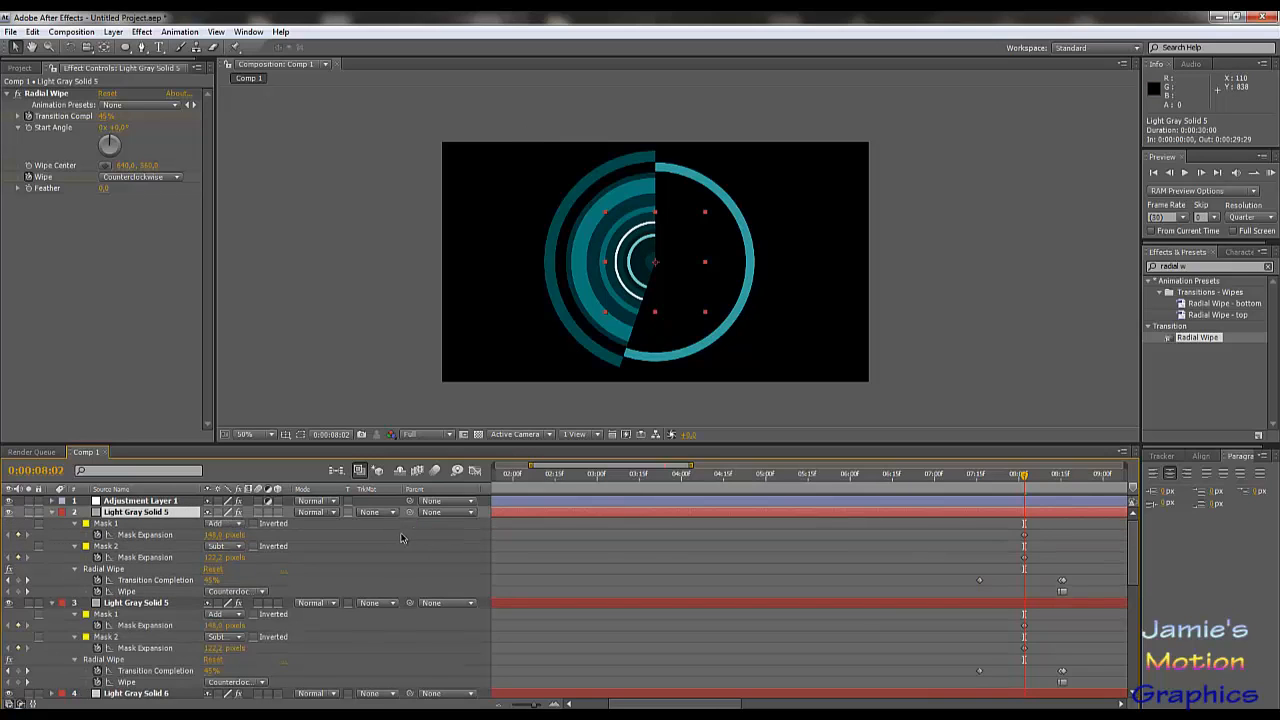
{"action": "left_click", "coordinate": [52, 603]}
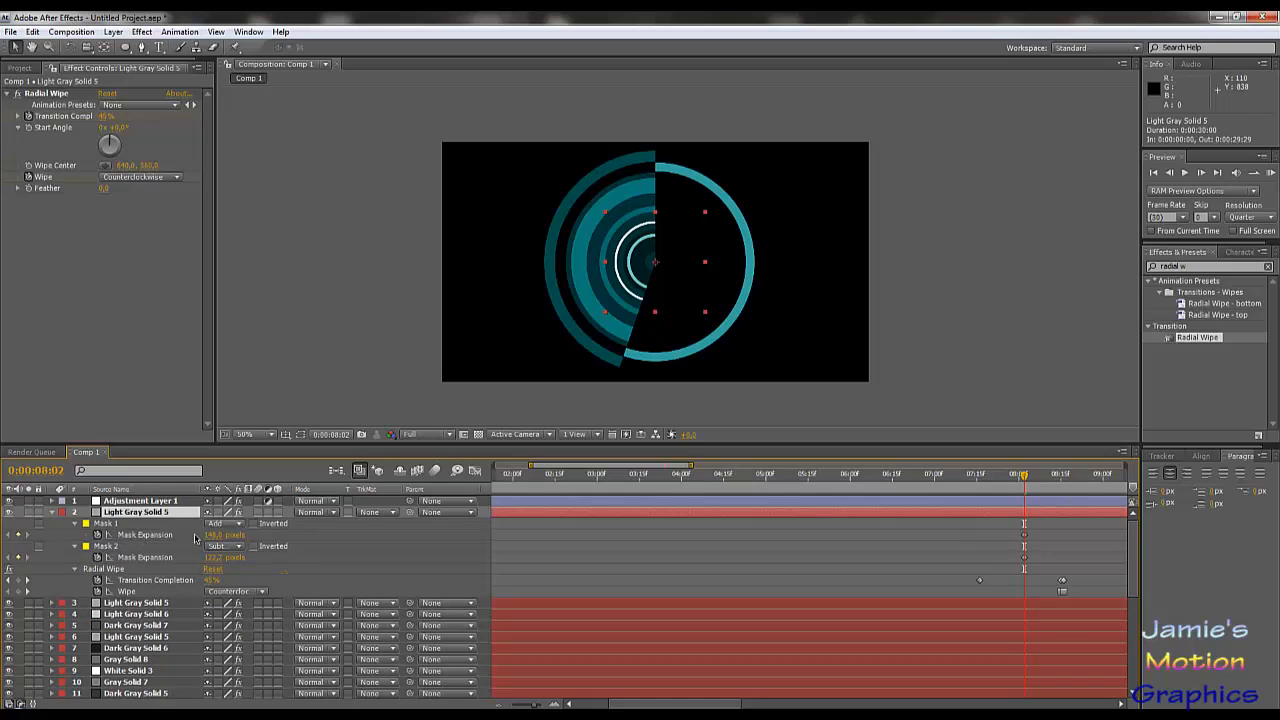
{"action": "left_click_drag", "start_coordinate": [213, 563], "coordinate": [150, 537]}
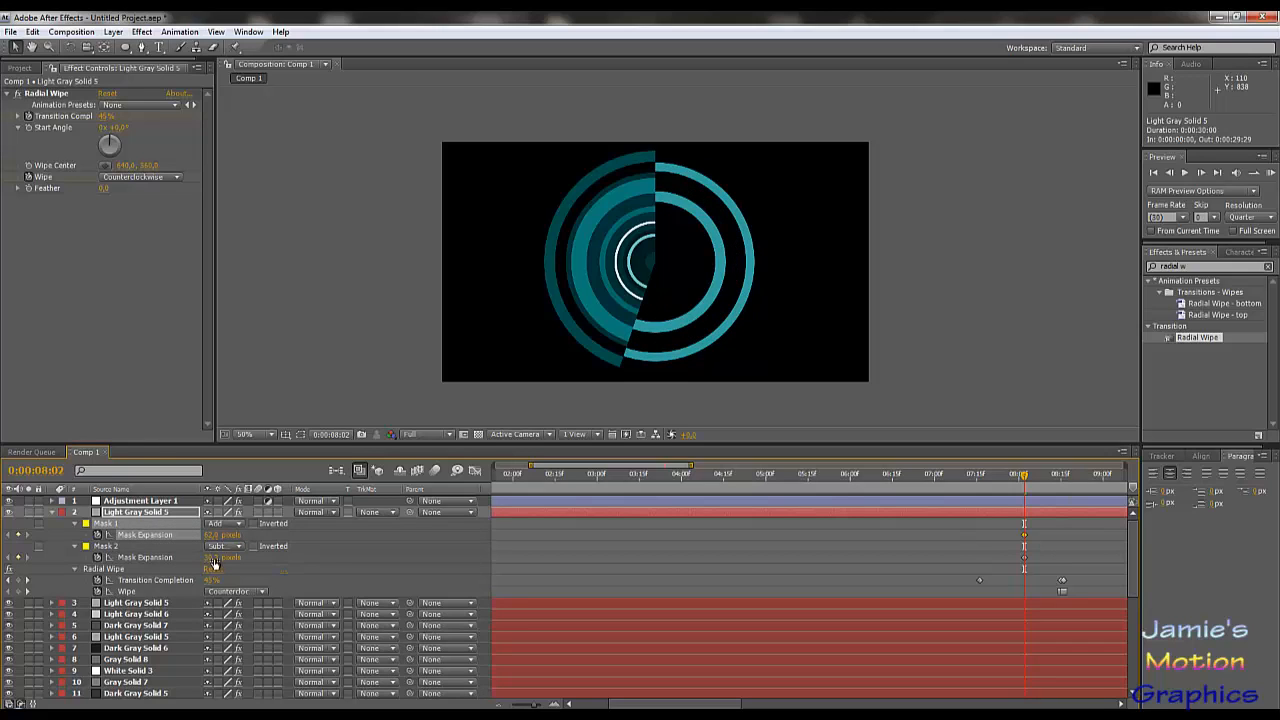
{"action": "left_click_drag", "start_coordinate": [211, 557], "coordinate": [1, 590]}
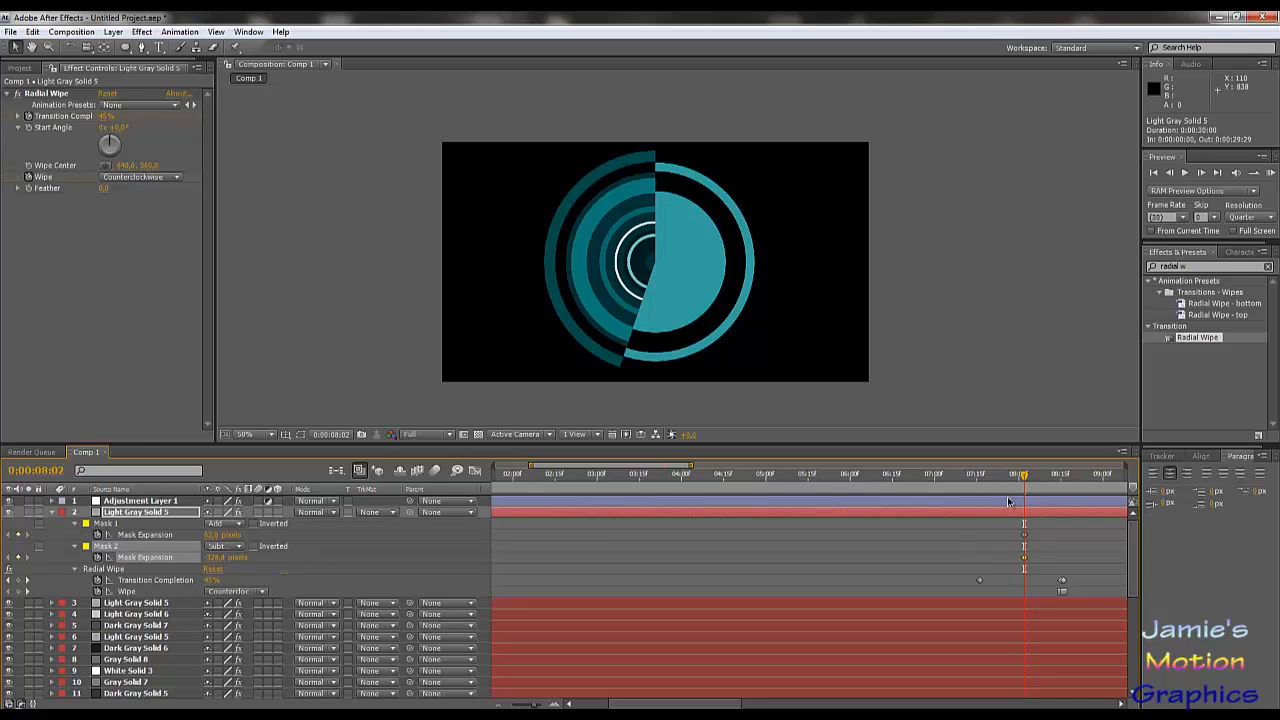
Recolour the new Light Gray Solid 5 copy to dark gray 383838 as a new solid.
{"action": "left_click", "coordinate": [113, 31]}
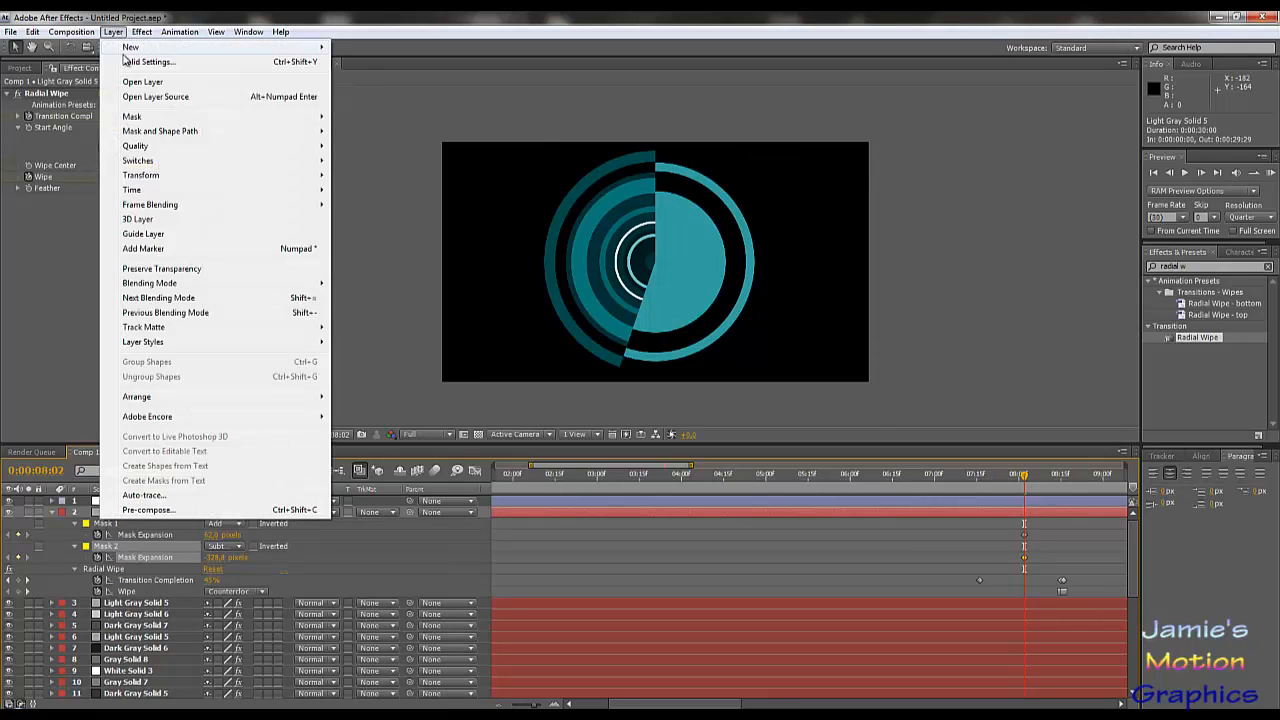
{"action": "left_click", "coordinate": [148, 61]}
{"action": "left_click", "coordinate": [1132, 533]}
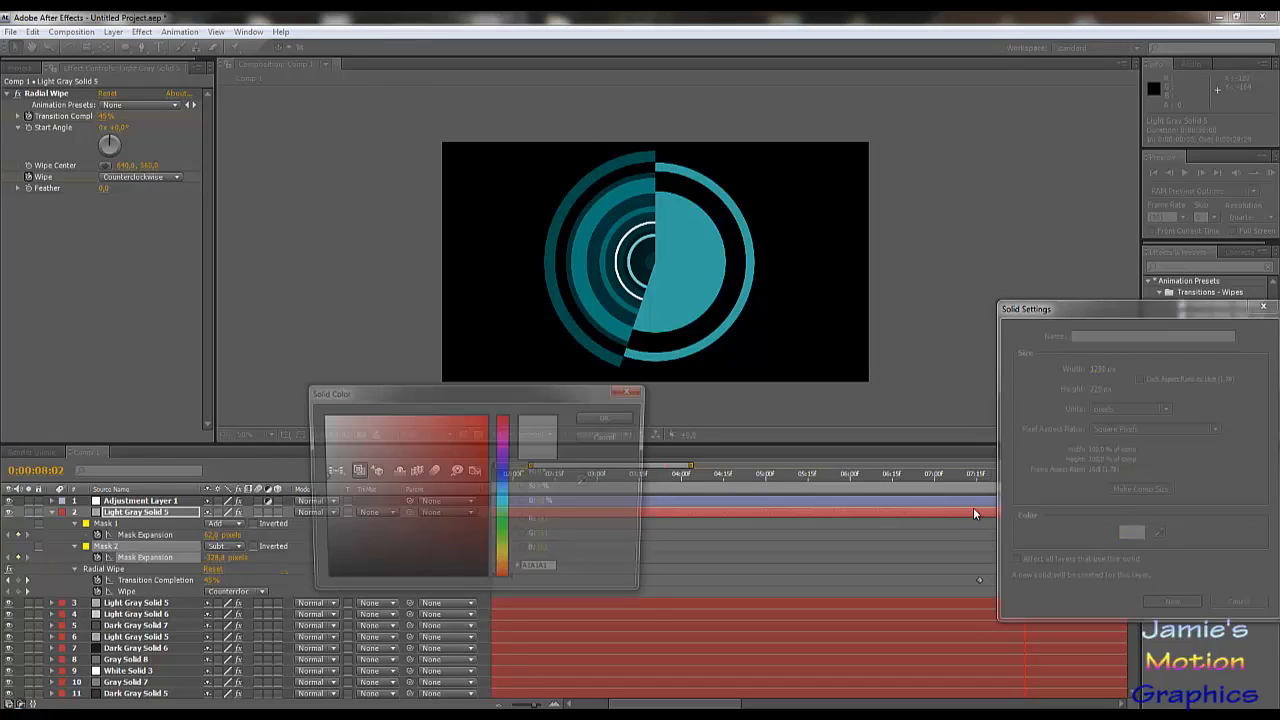
{"action": "left_click_drag", "start_coordinate": [390, 490], "coordinate": [292, 622]}
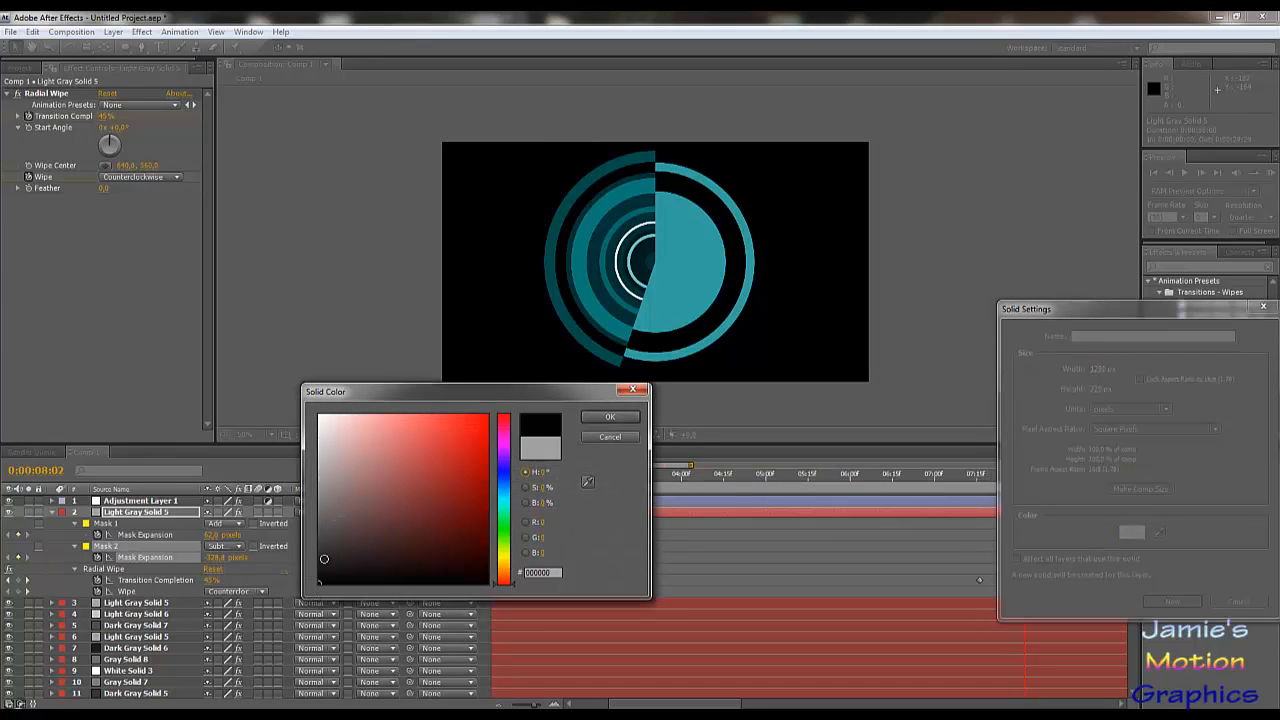
{"action": "mouse_move", "coordinate": [324, 559]}
{"action": "left_mouse_down"}
{"action": "mouse_move", "coordinate": [280, 537]}
{"action": "mouse_move", "coordinate": [278, 550]}
{"action": "left_mouse_up"}
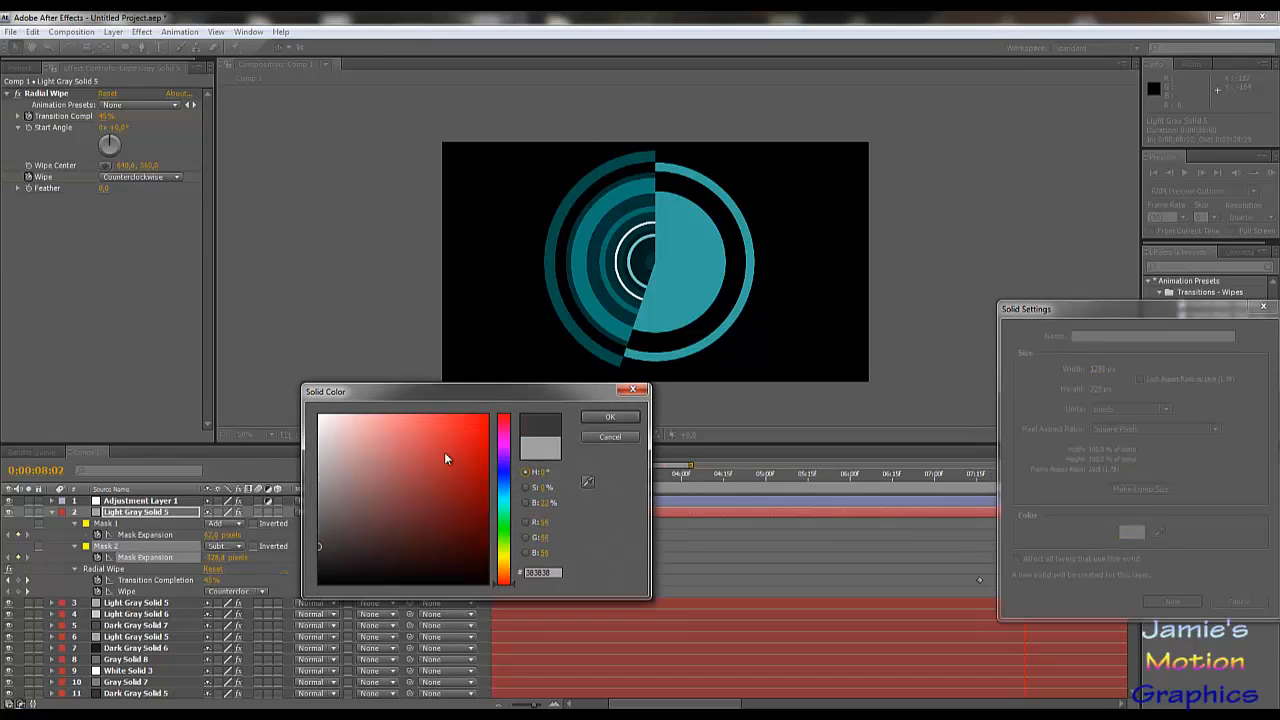
{"action": "left_click", "coordinate": [610, 416]}
{"action": "left_click", "coordinate": [1166, 605]}
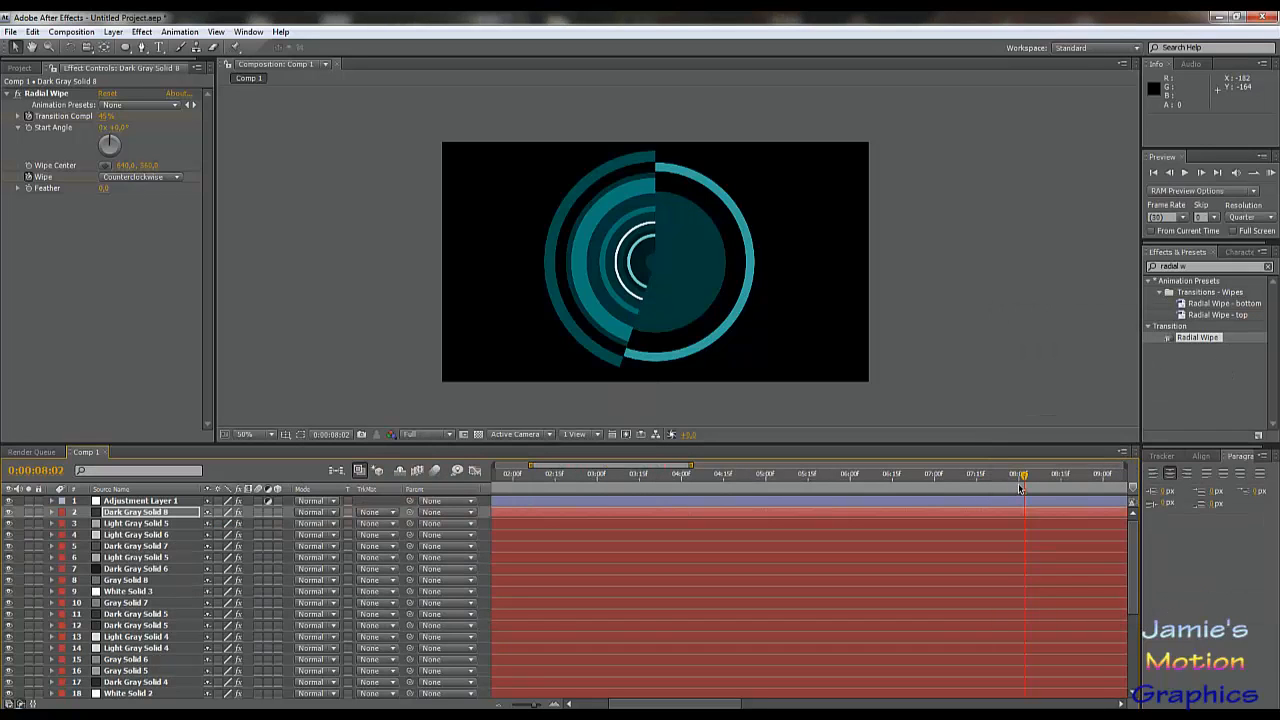
Duplicate Dark Gray Solid 8 and recolour the copy to light gray as a new solid.
{"action": "left_click", "coordinate": [130, 515]}
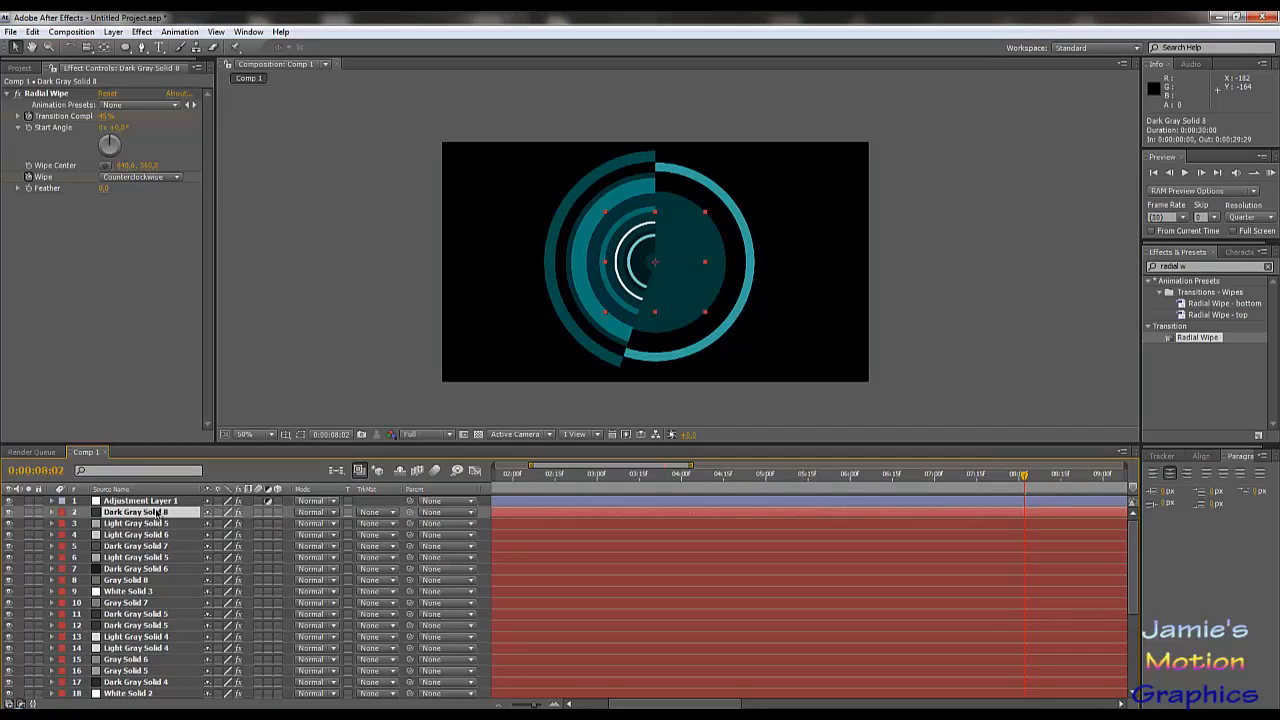
{"action": "key", "text": "ctrl+d"}
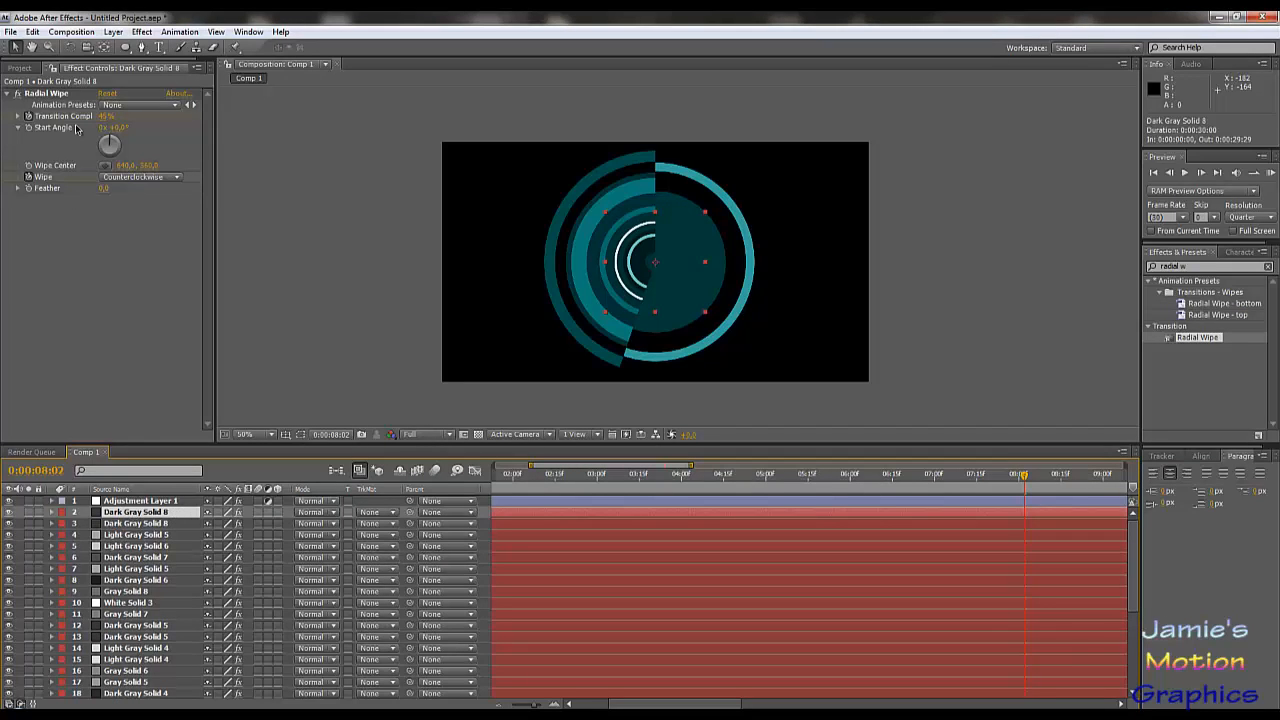
{"action": "left_click", "coordinate": [113, 32]}
{"action": "left_click", "coordinate": [129, 63]}
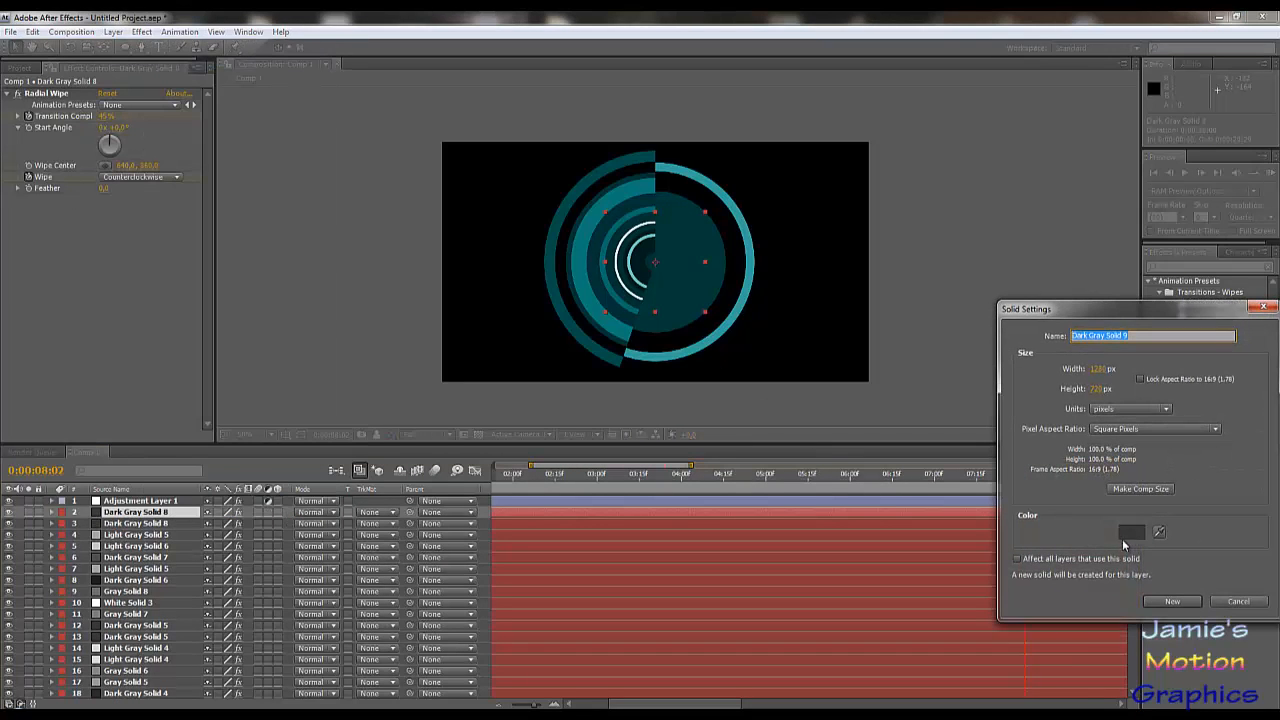
{"action": "left_click", "coordinate": [1131, 532]}
{"action": "left_click_drag", "start_coordinate": [401, 478], "coordinate": [268, 463]}
{"action": "left_click", "coordinate": [598, 420]}
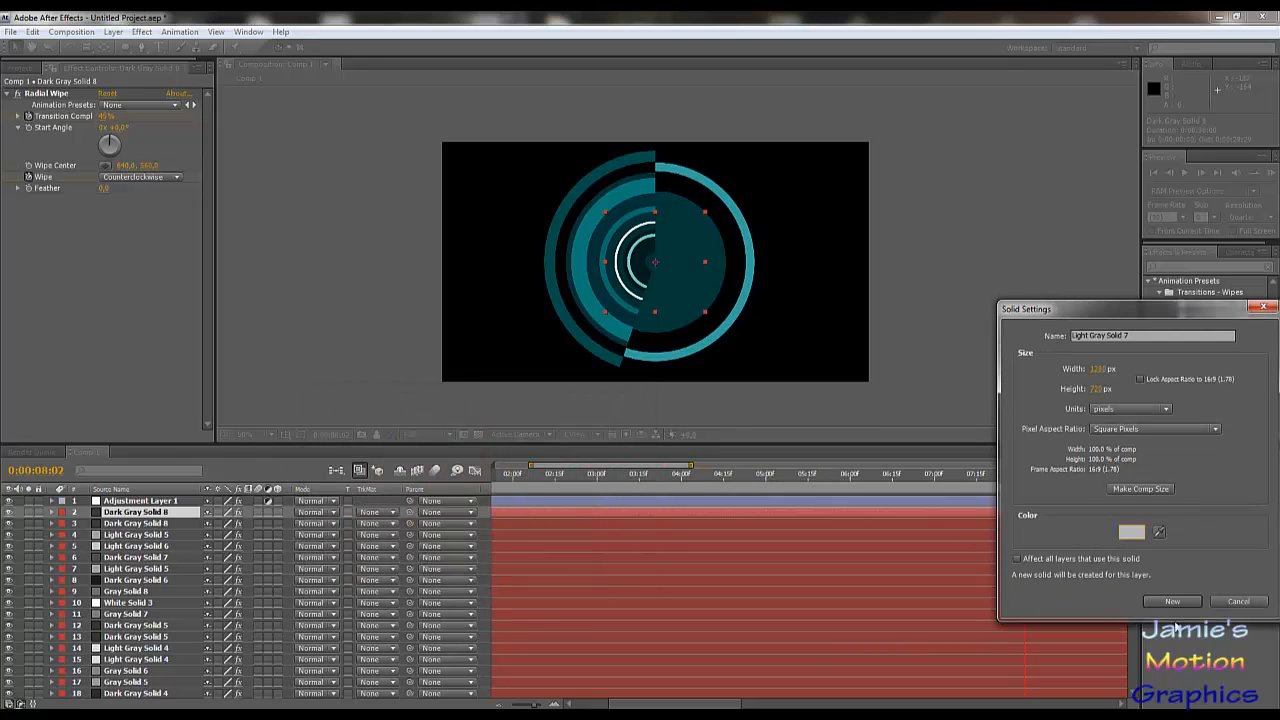
{"action": "left_click", "coordinate": [1172, 601]}
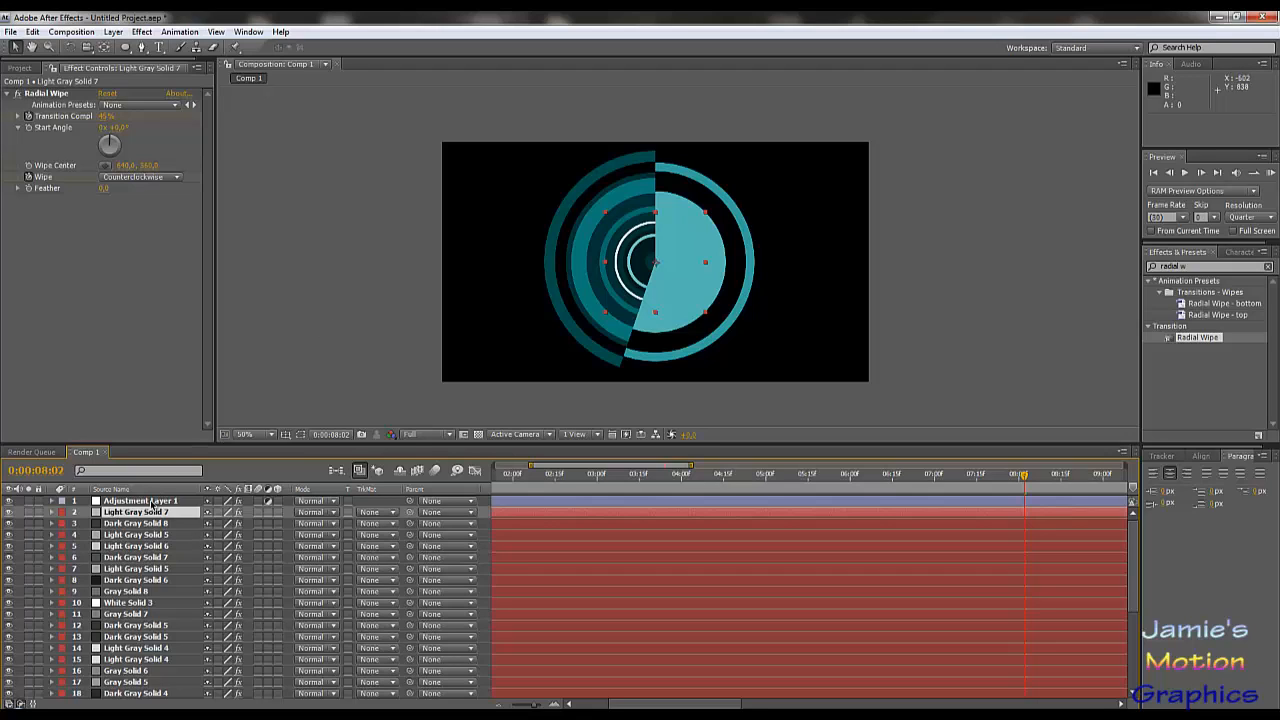
Set Light Gray Solid 7's mask expansions to about 47 pixels for Mask 1 and 1.2 pixels for Mask 2.
{"action": "key", "text": "u"}
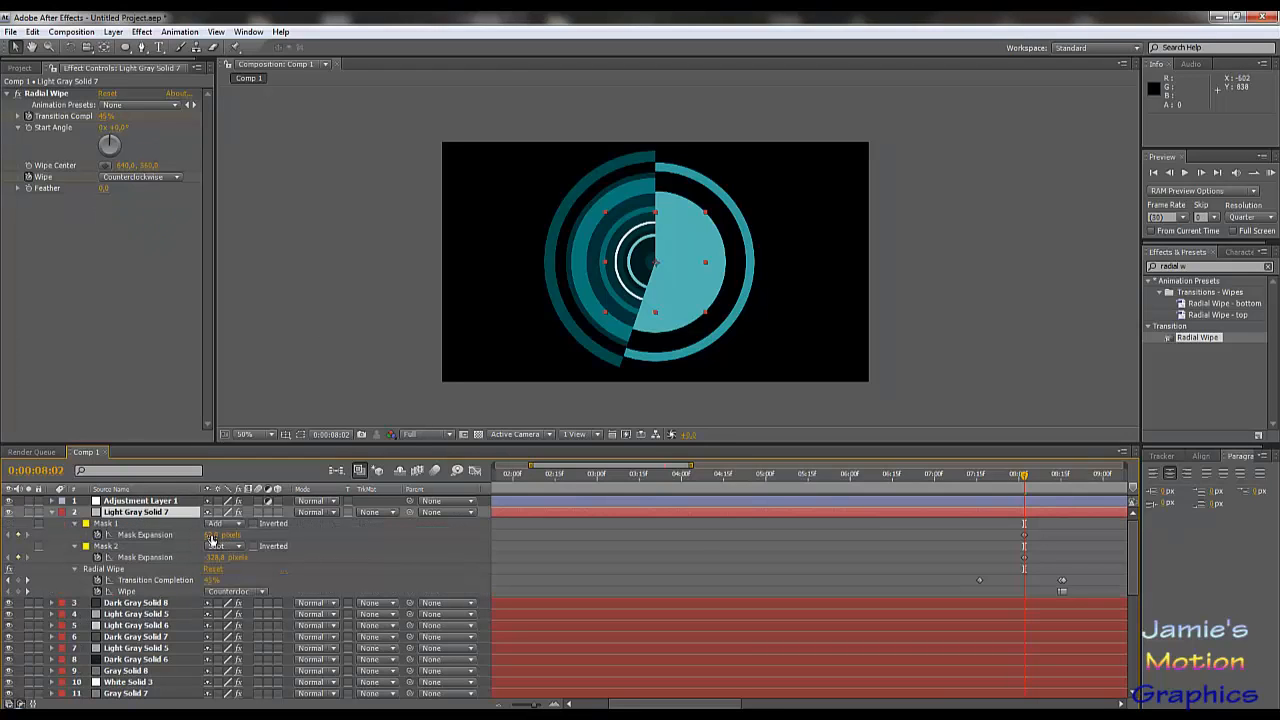
{"action": "left_click_drag", "start_coordinate": [211, 537], "coordinate": [222, 557]}
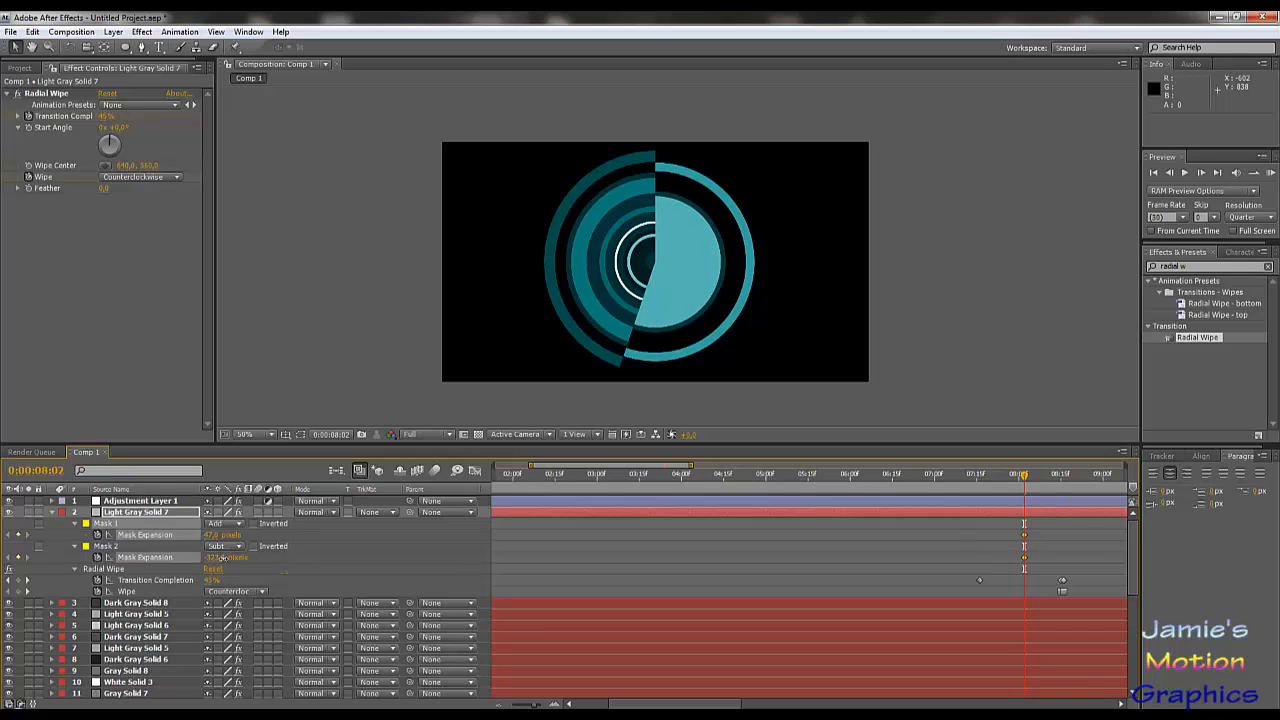
{"action": "left_click_drag", "start_coordinate": [351, 562], "coordinate": [431, 554]}
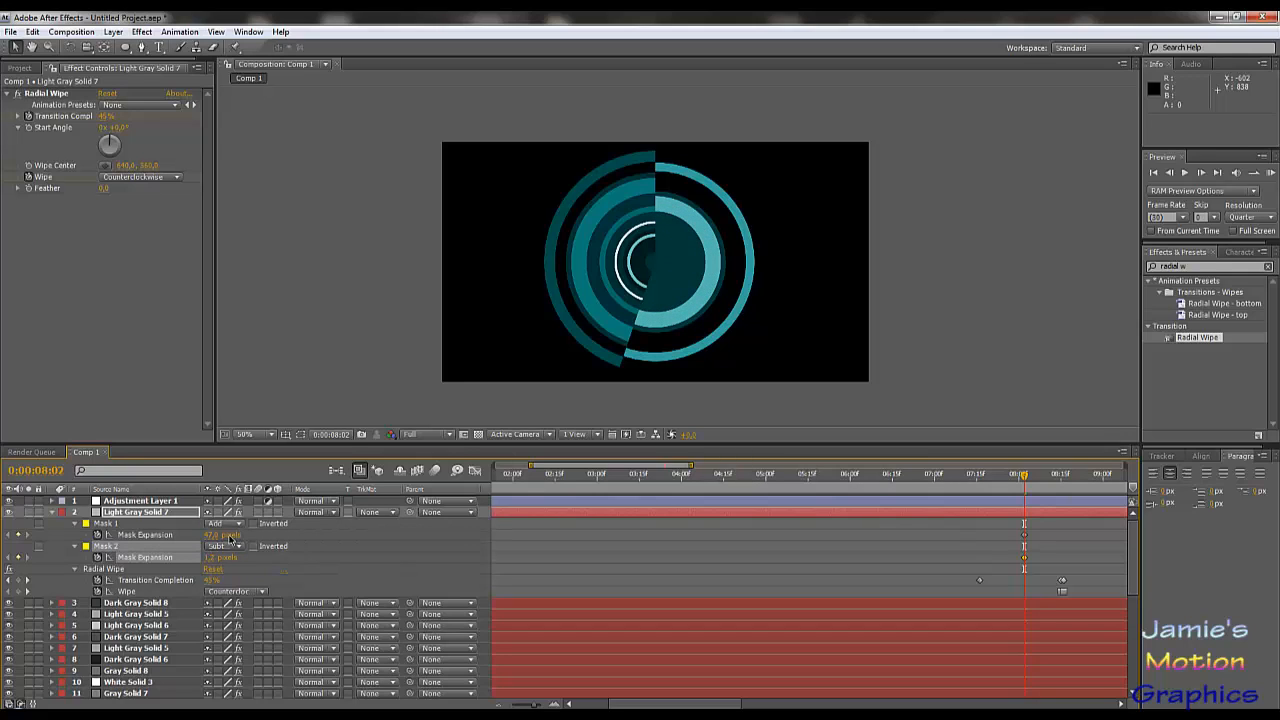
Duplicate Light Gray Solid 7 and set the copy's mask expansions to about 38 pixels for Mask 1 and 8 pixels for Mask 2.
{"action": "left_click", "coordinate": [162, 512]}
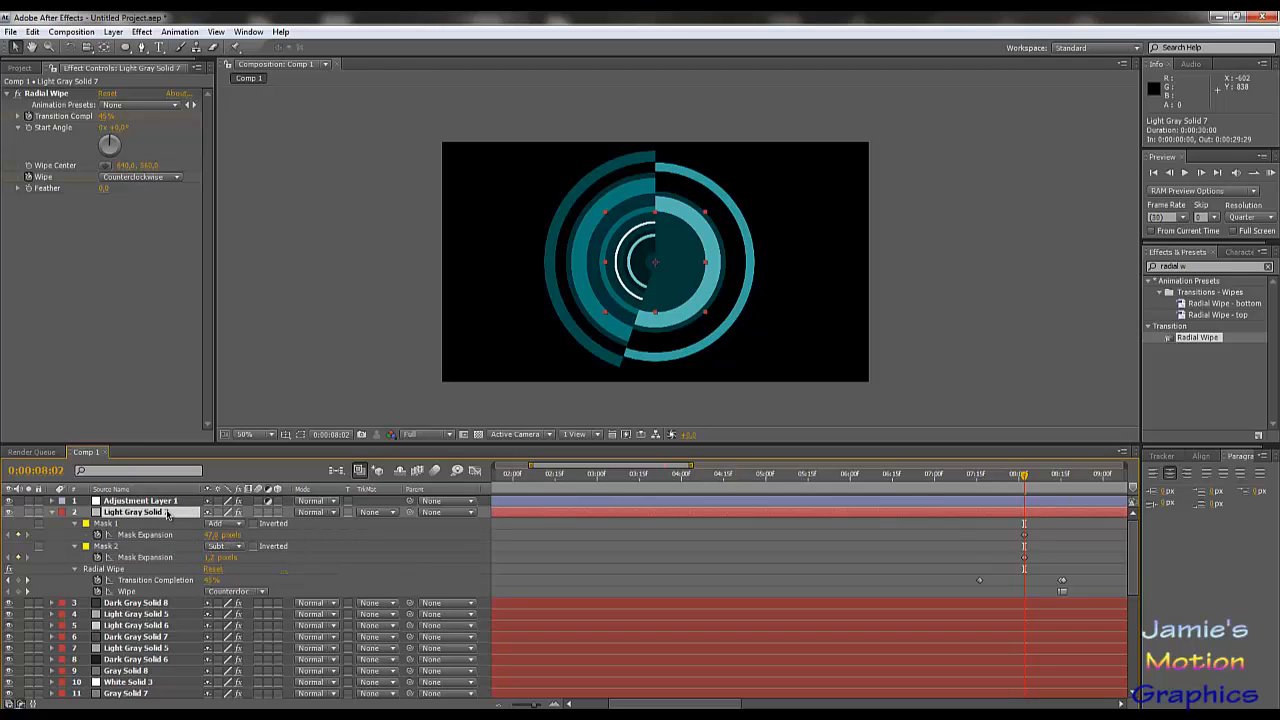
{"action": "key", "text": "ctrl+d"}
{"action": "key", "text": "u"}
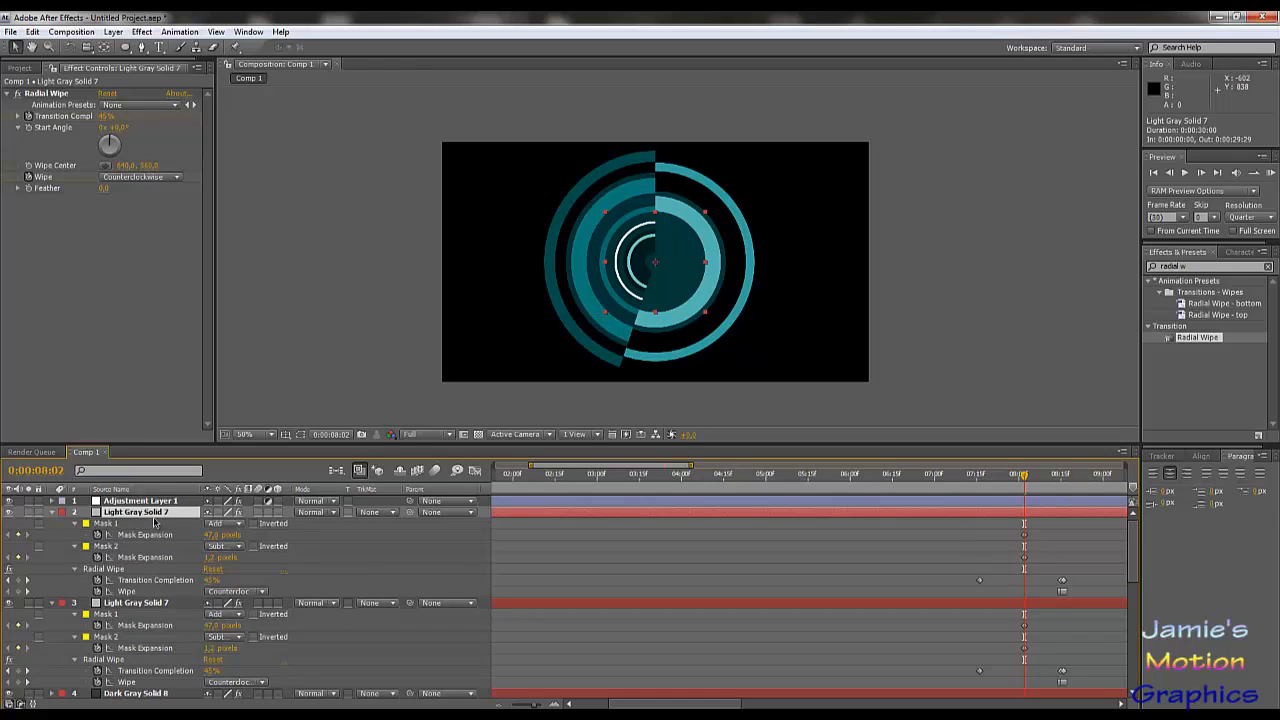
{"action": "left_click_drag", "start_coordinate": [210, 535], "coordinate": [216, 557]}
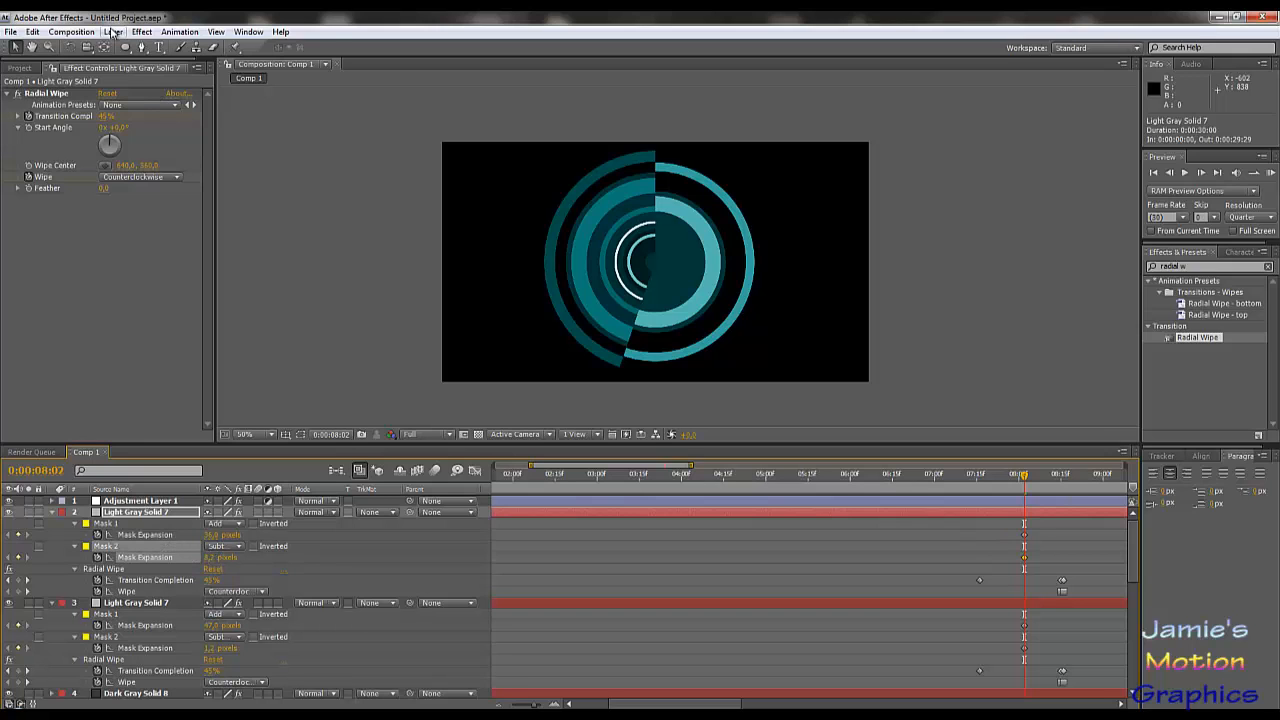
Recolour the Light Gray Solid 7 copy to dark gray 4E4E4E as a new solid.
{"action": "left_click", "coordinate": [113, 31]}
{"action": "left_click", "coordinate": [150, 58]}
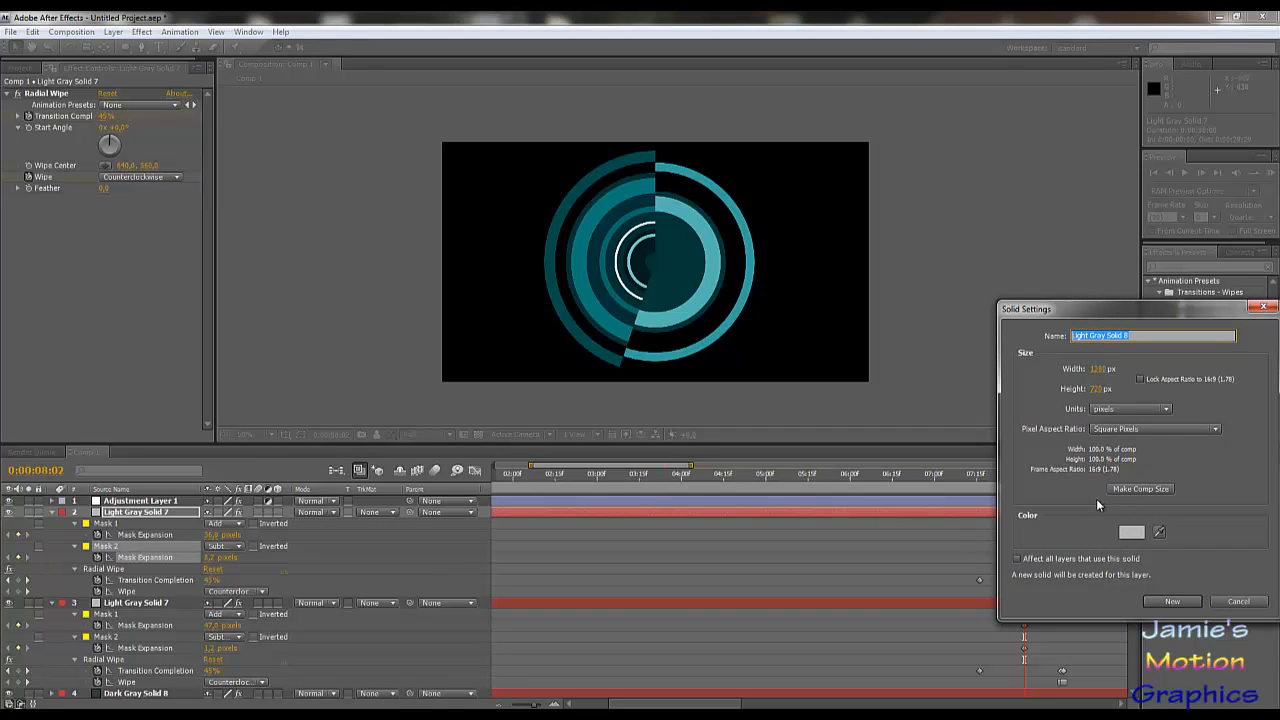
{"action": "left_click", "coordinate": [1130, 532]}
{"action": "left_click_drag", "start_coordinate": [368, 490], "coordinate": [292, 521]}
{"action": "left_click", "coordinate": [610, 416]}
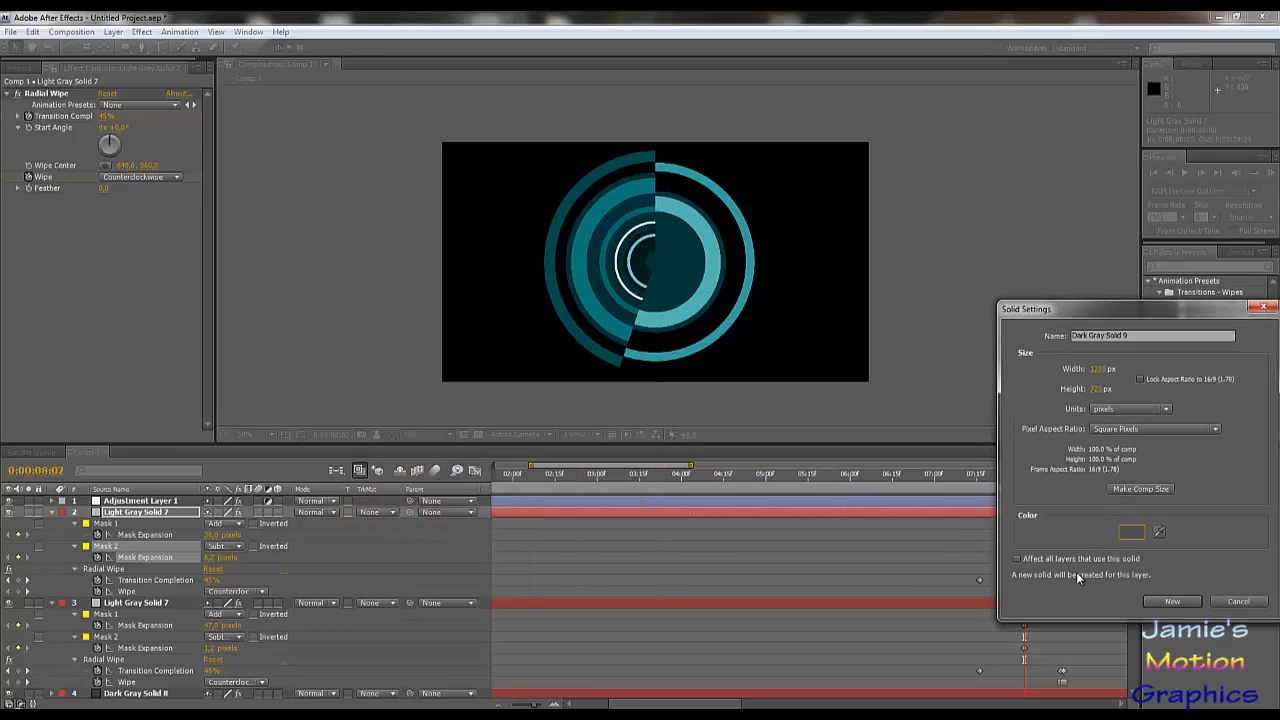
{"action": "left_click", "coordinate": [1170, 601]}
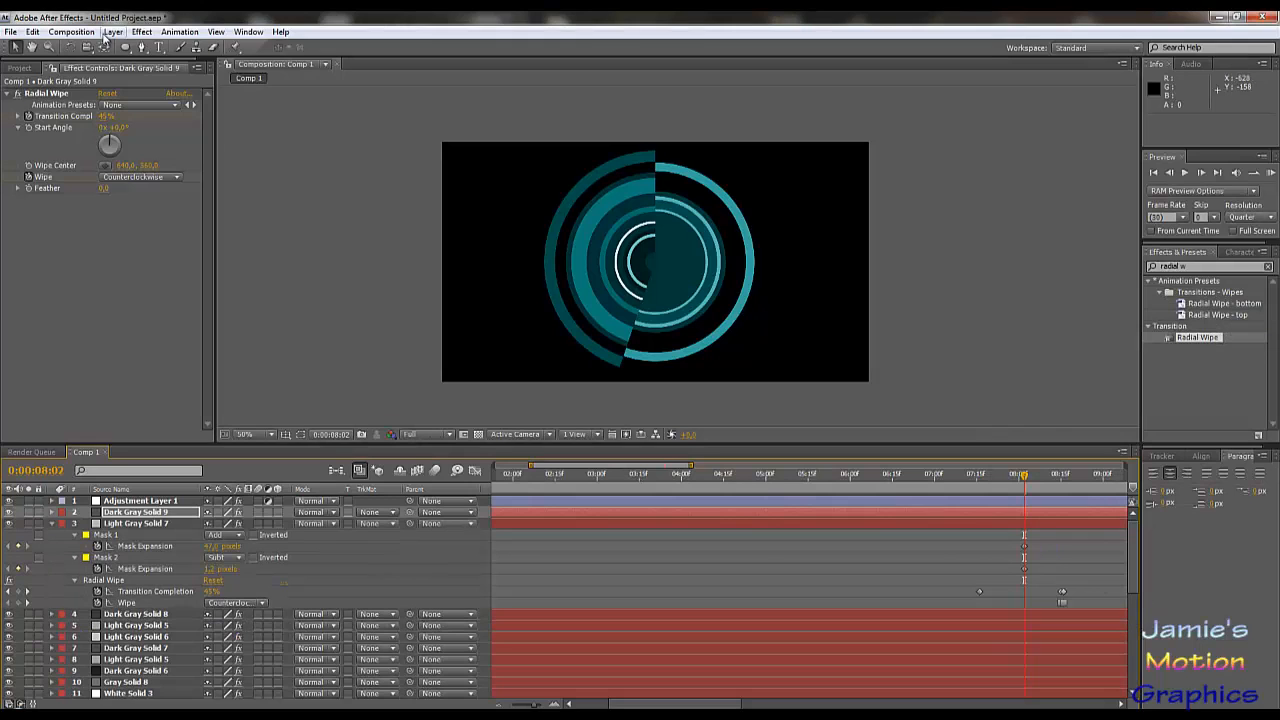
Darken the colour of Dark Gray Solid 9 to 131313.
{"action": "left_click", "coordinate": [113, 31]}
{"action": "left_click", "coordinate": [149, 63]}
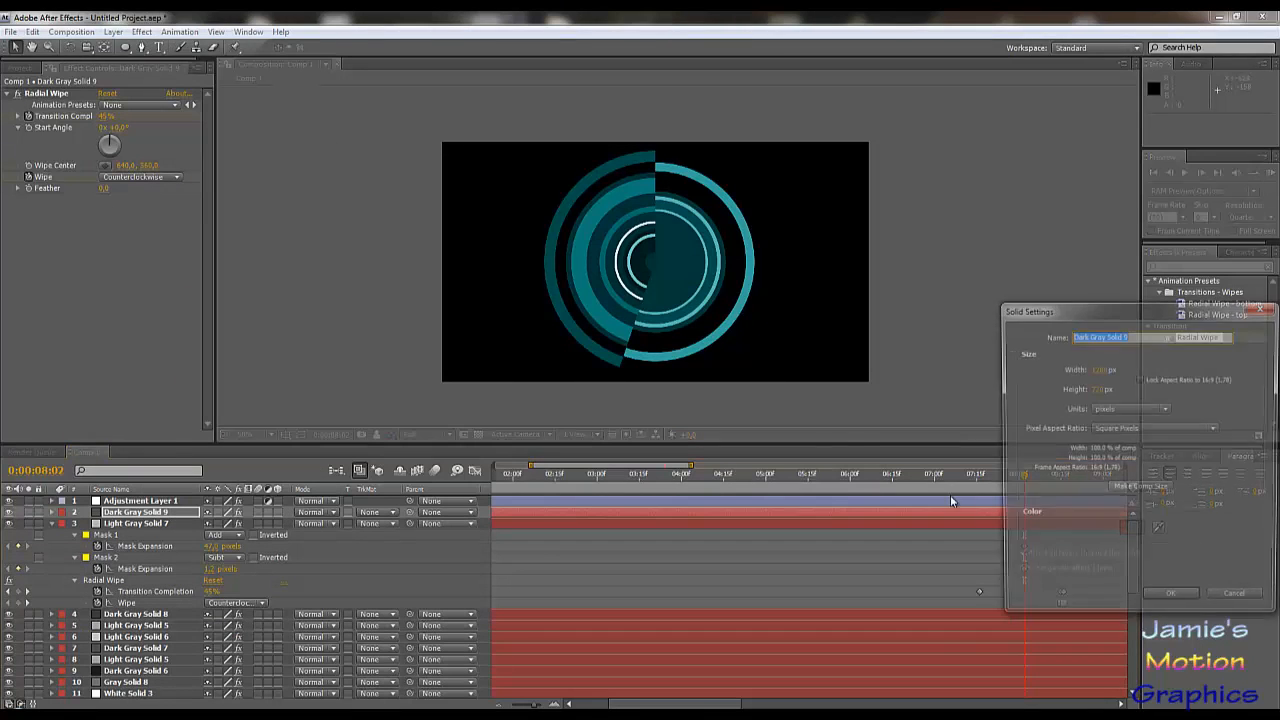
{"action": "left_click", "coordinate": [1131, 533]}
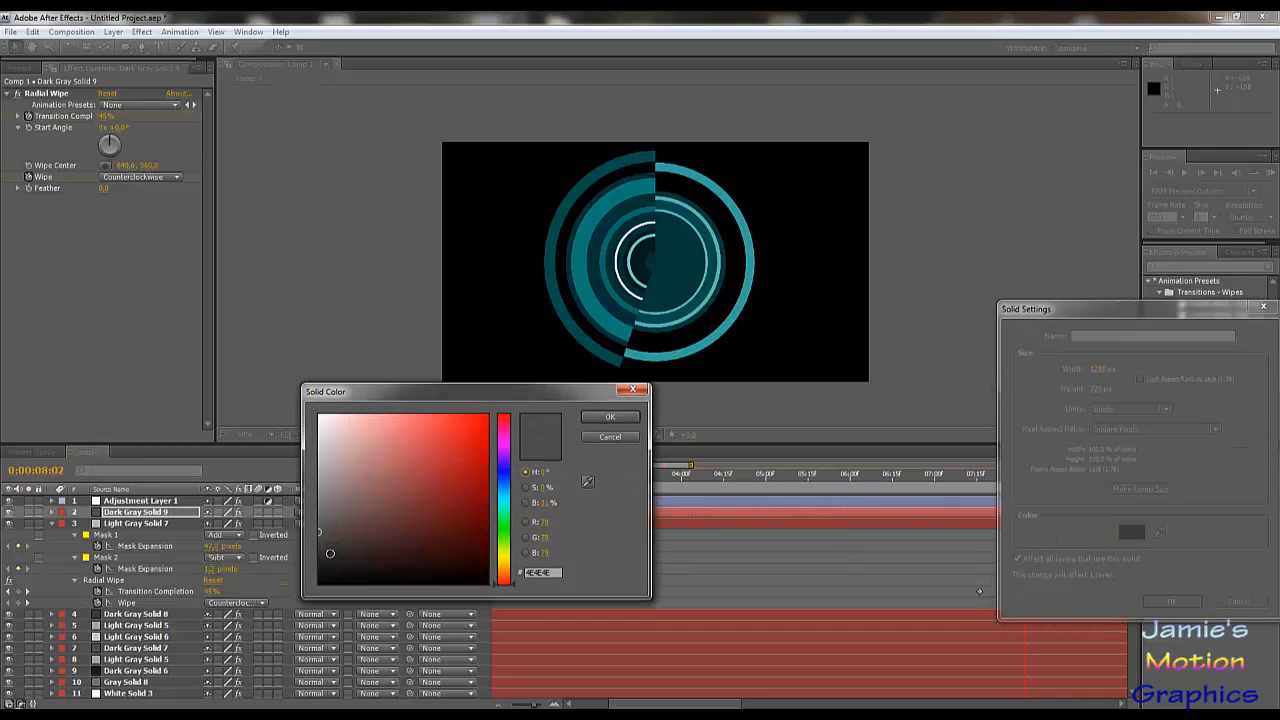
{"action": "left_click_drag", "start_coordinate": [321, 563], "coordinate": [305, 569]}
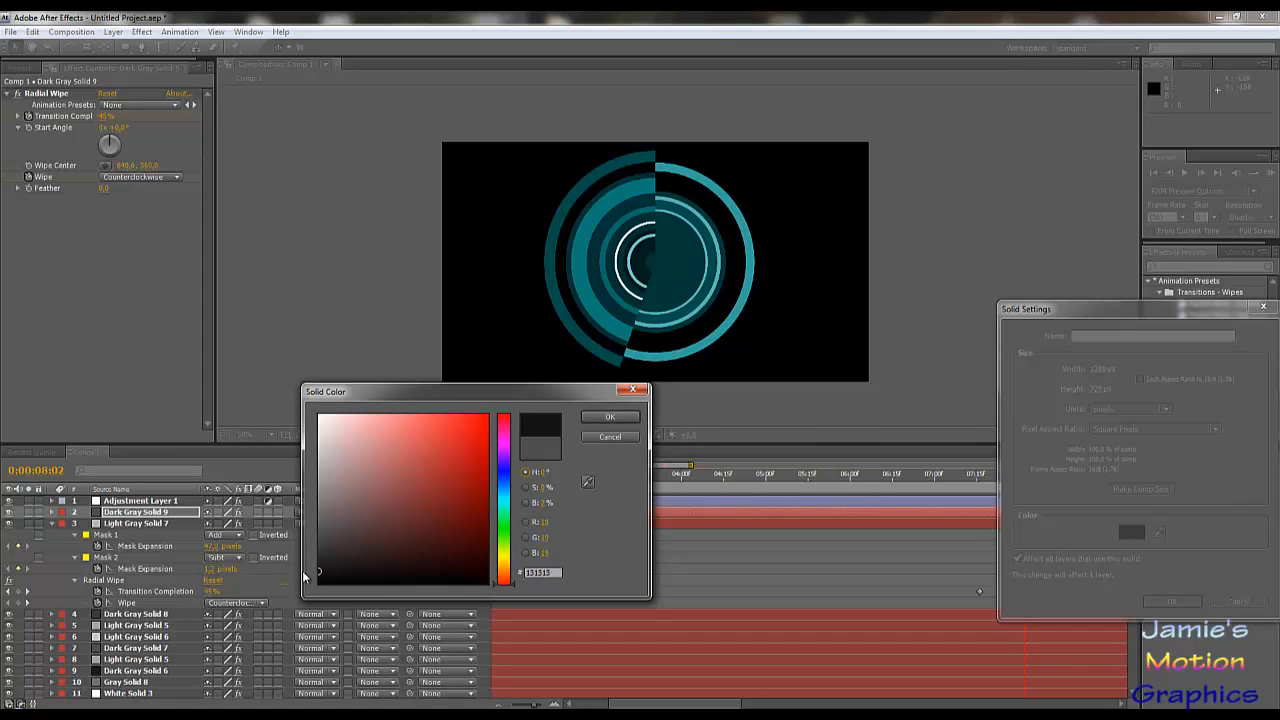
{"action": "left_click", "coordinate": [609, 416]}
{"action": "left_click", "coordinate": [1171, 603]}
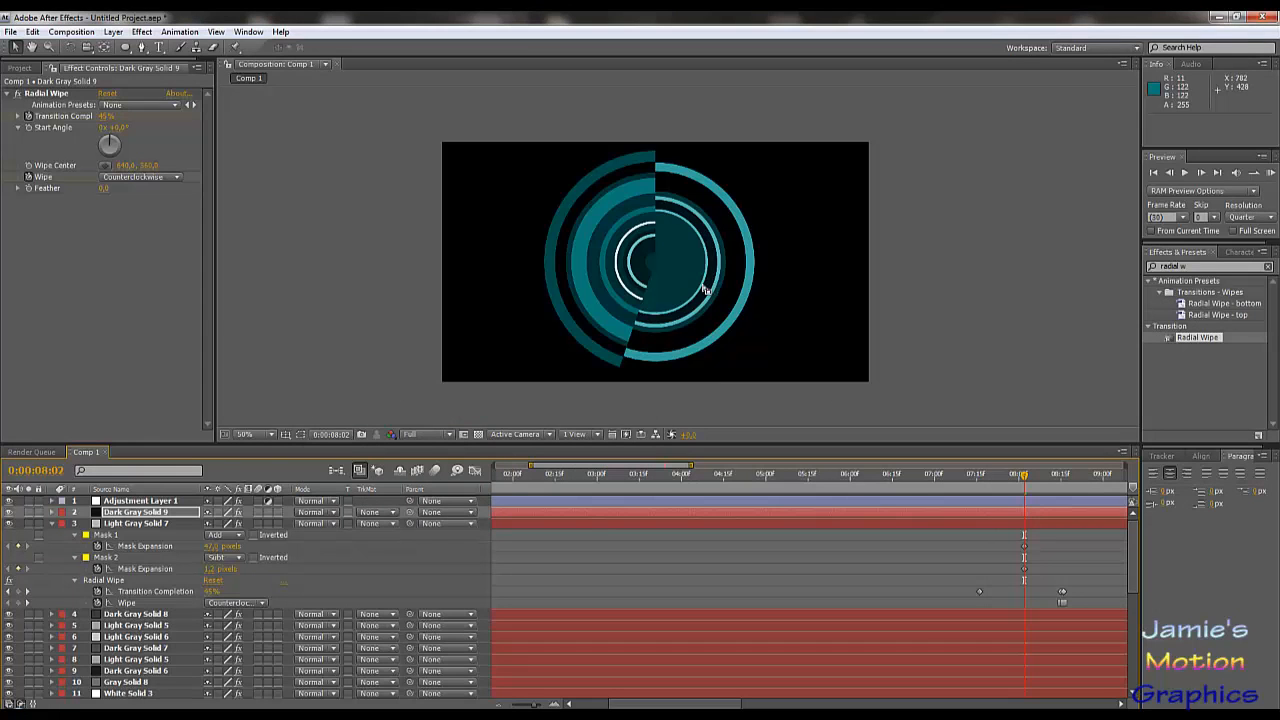
Lower the Mask 2 expansion of Light Gray Solid 7 to about -24 pixels to widen its ring inward.
{"action": "scroll", "coordinate": [703, 289], "scroll_direction": "up", "scroll_amount": 4}
{"action": "scroll", "coordinate": [771, 323], "scroll_direction": "up", "scroll_amount": 2}
{"action": "scroll", "coordinate": [771, 323], "scroll_direction": "down", "scroll_amount": 4}
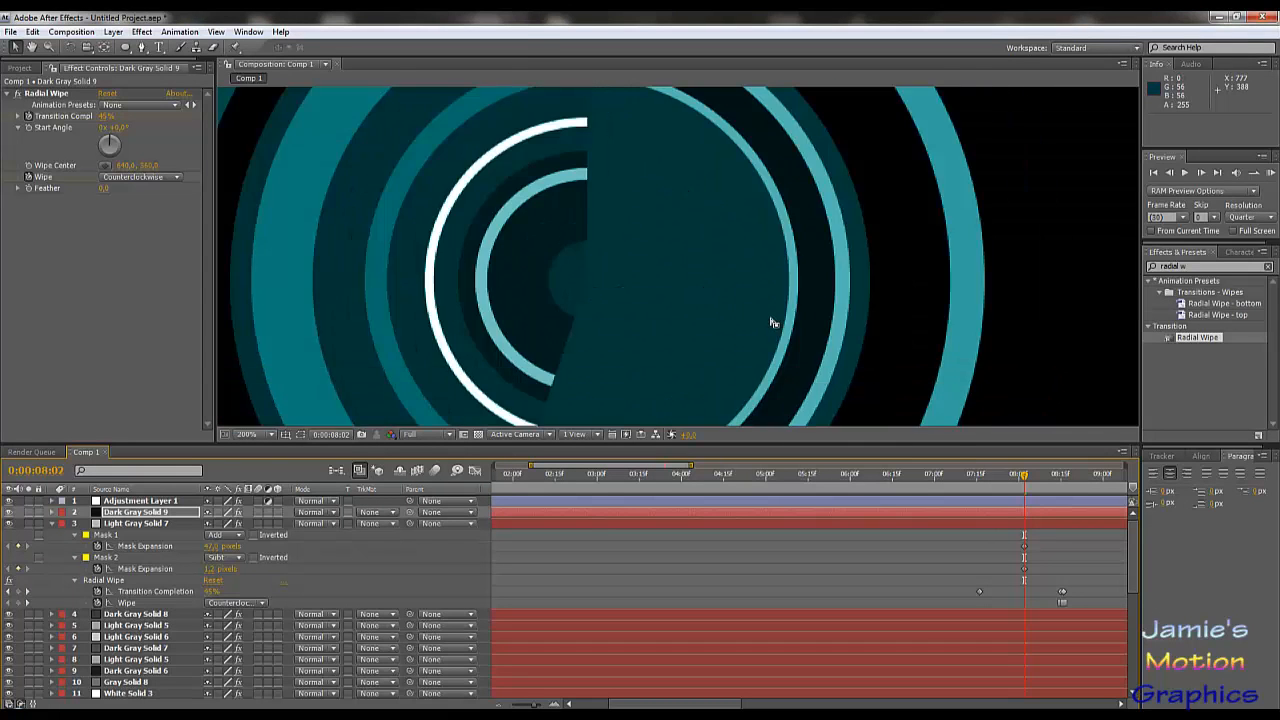
{"action": "scroll", "coordinate": [771, 323], "scroll_direction": "down", "scroll_amount": 1}
{"action": "scroll", "coordinate": [771, 323], "scroll_direction": "up", "scroll_amount": 1}
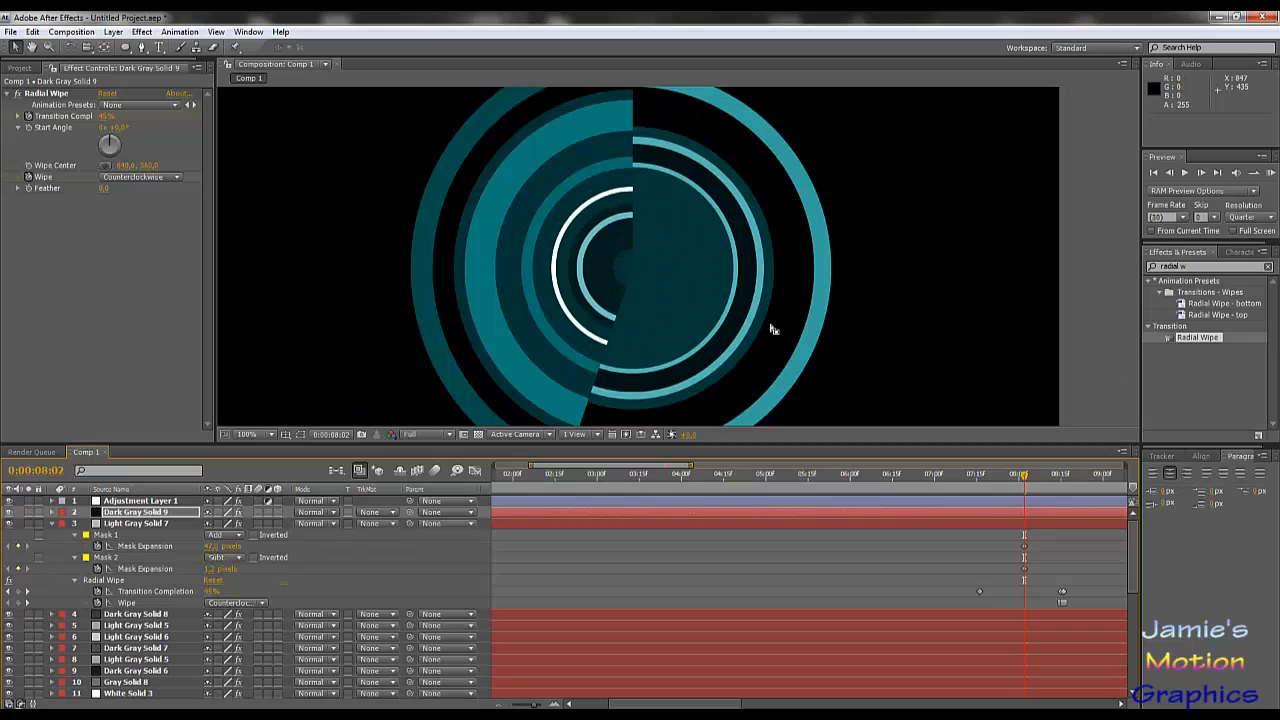
{"action": "right_click", "coordinate": [210, 548]}
{"action": "left_click", "coordinate": [263, 587]}
{"action": "left_click_drag", "start_coordinate": [208, 569], "coordinate": [190, 568]}
{"action": "left_click", "coordinate": [165, 524]}
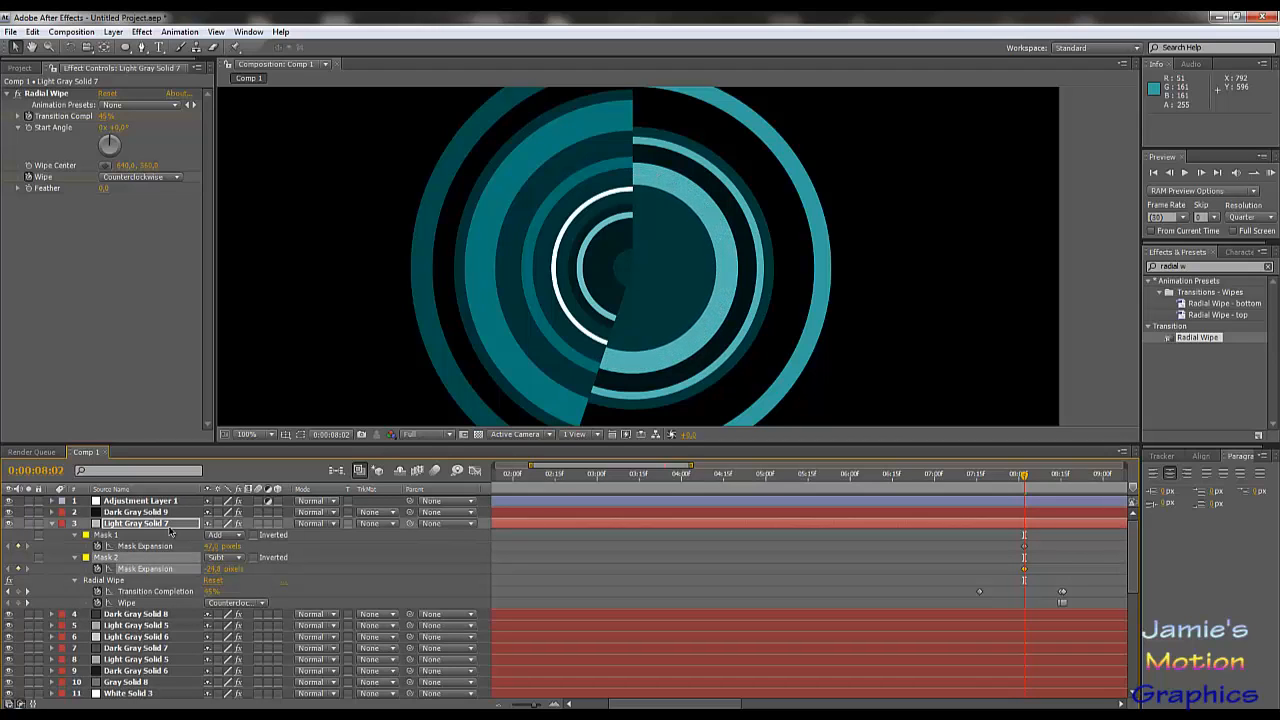
Set the Mask 2 expansion to about 18 pixels on Dark Gray Solid 9 and about -14 pixels on Light Gray Solid 7.
{"action": "left_click", "coordinate": [166, 513]}
{"action": "key", "text": "u"}
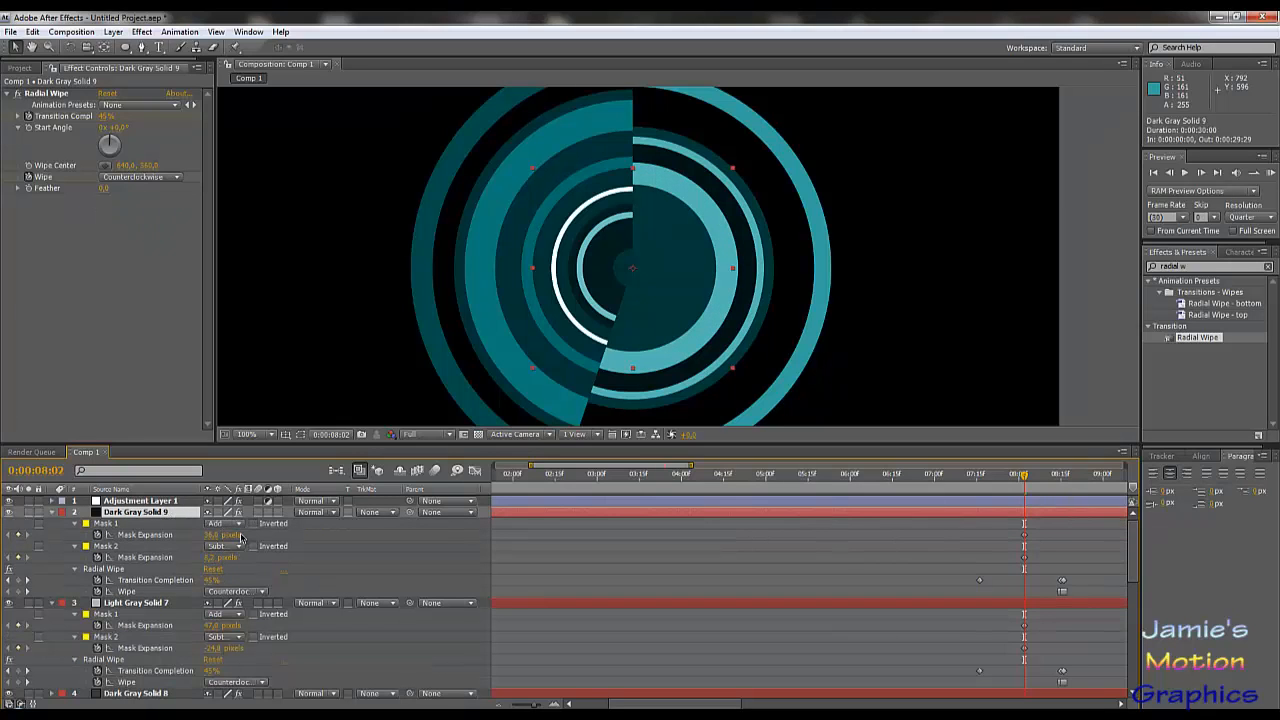
{"action": "left_click_drag", "start_coordinate": [212, 533], "coordinate": [220, 561]}
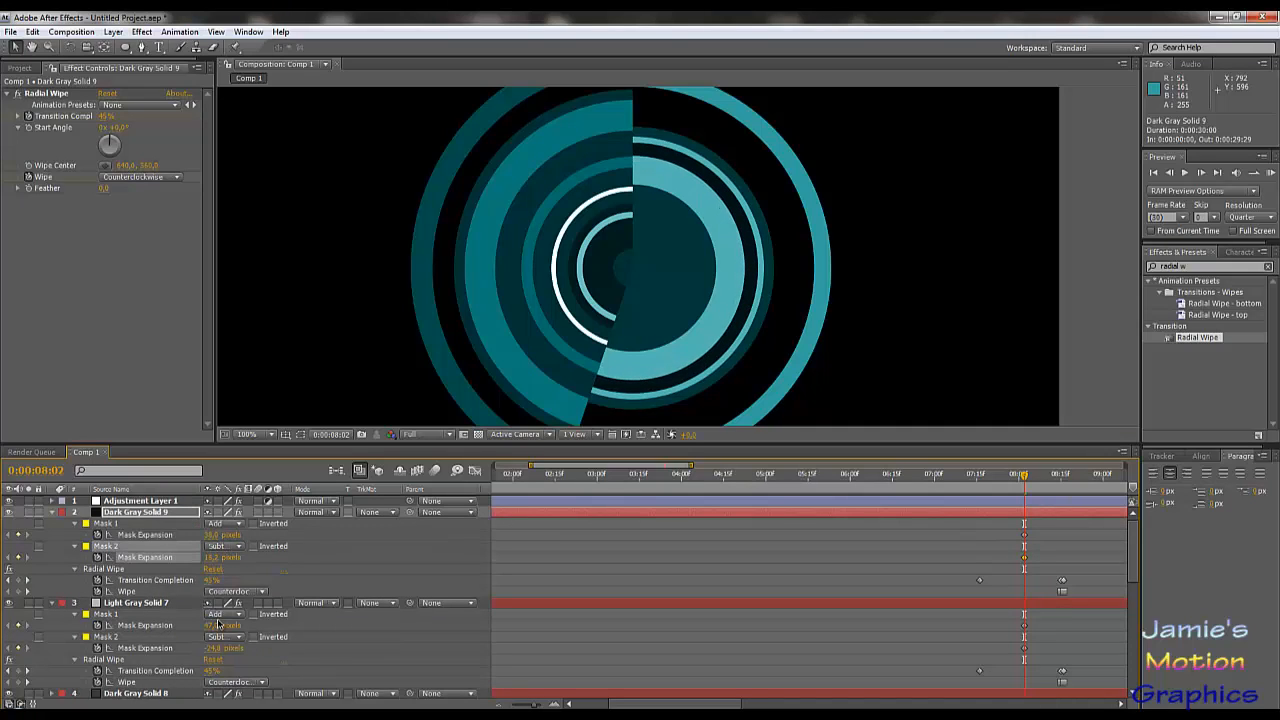
{"action": "left_click_drag", "start_coordinate": [220, 648], "coordinate": [223, 650]}
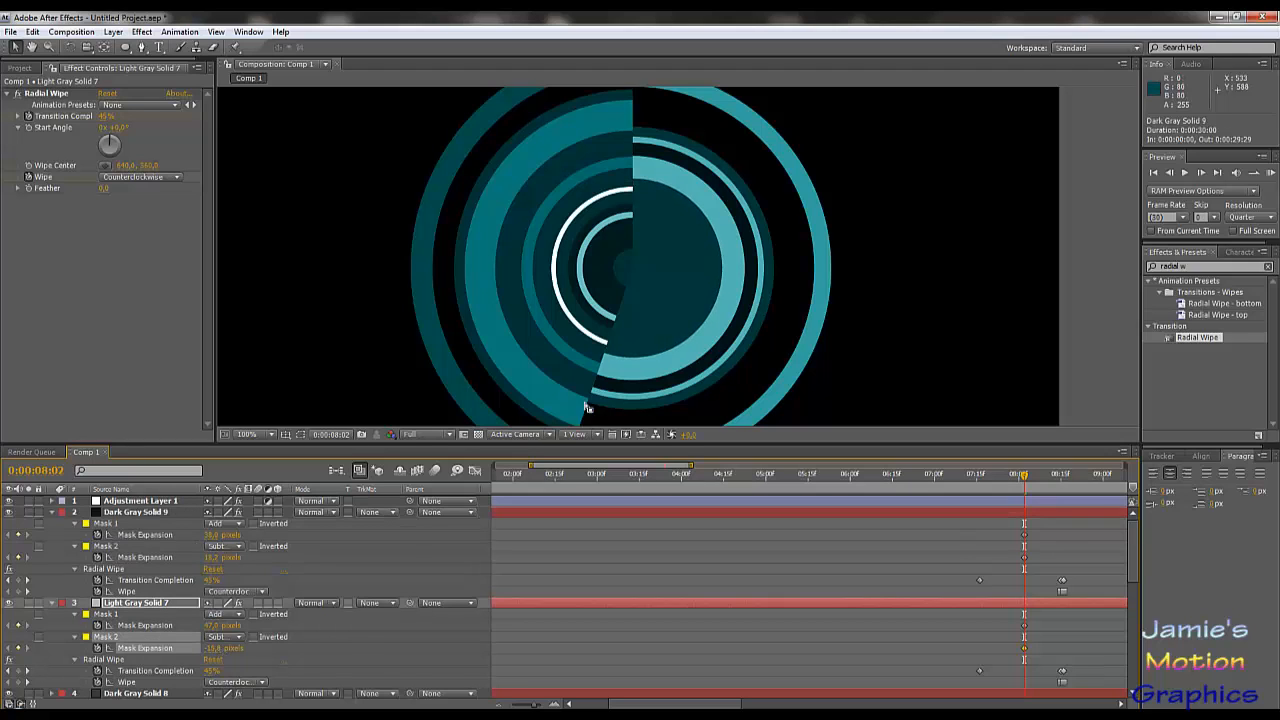
Duplicate Dark Gray Solid 9 and shrink the copy to a filled centre disc, with Mask 1 expansion at -74 pixels and Mask 2 collapsed.
{"action": "scroll", "coordinate": [691, 374], "scroll_direction": "down", "scroll_amount": 1}
{"action": "scroll", "coordinate": [691, 374], "scroll_direction": "up", "scroll_amount": 1}
{"action": "left_click", "coordinate": [146, 515]}
{"action": "key", "text": "ctrl+d"}
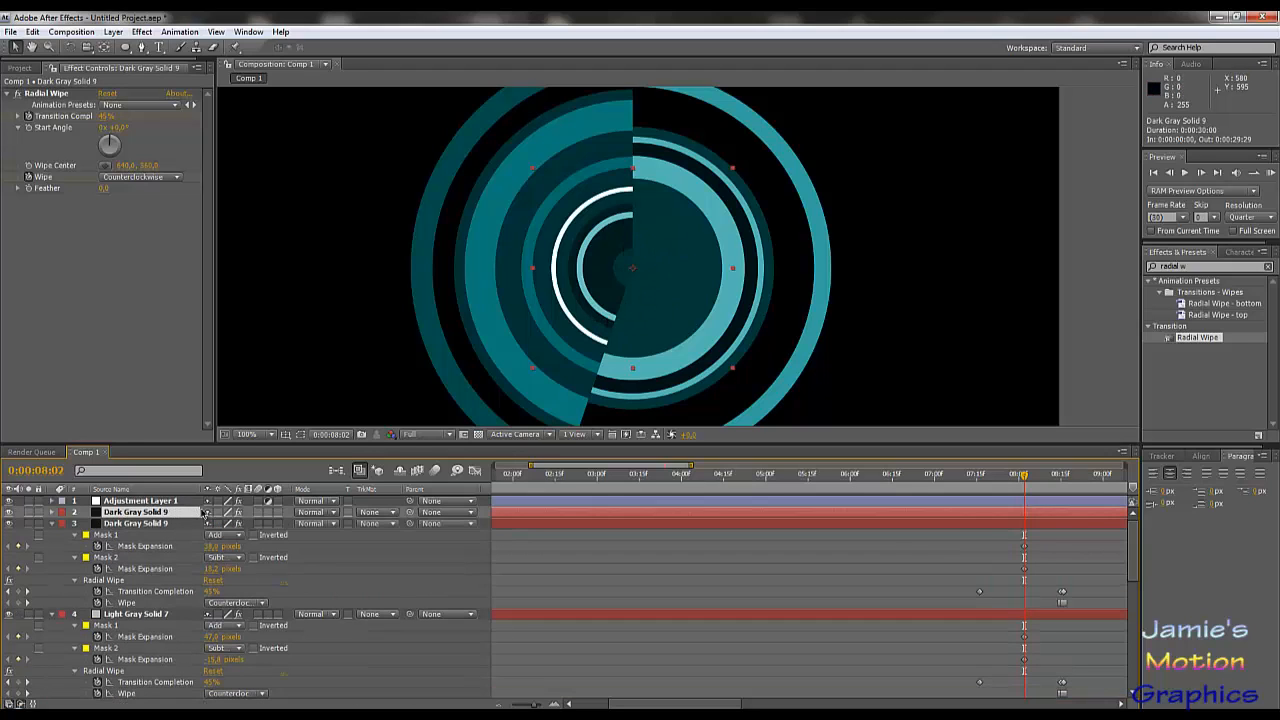
{"action": "left_click", "coordinate": [53, 512]}
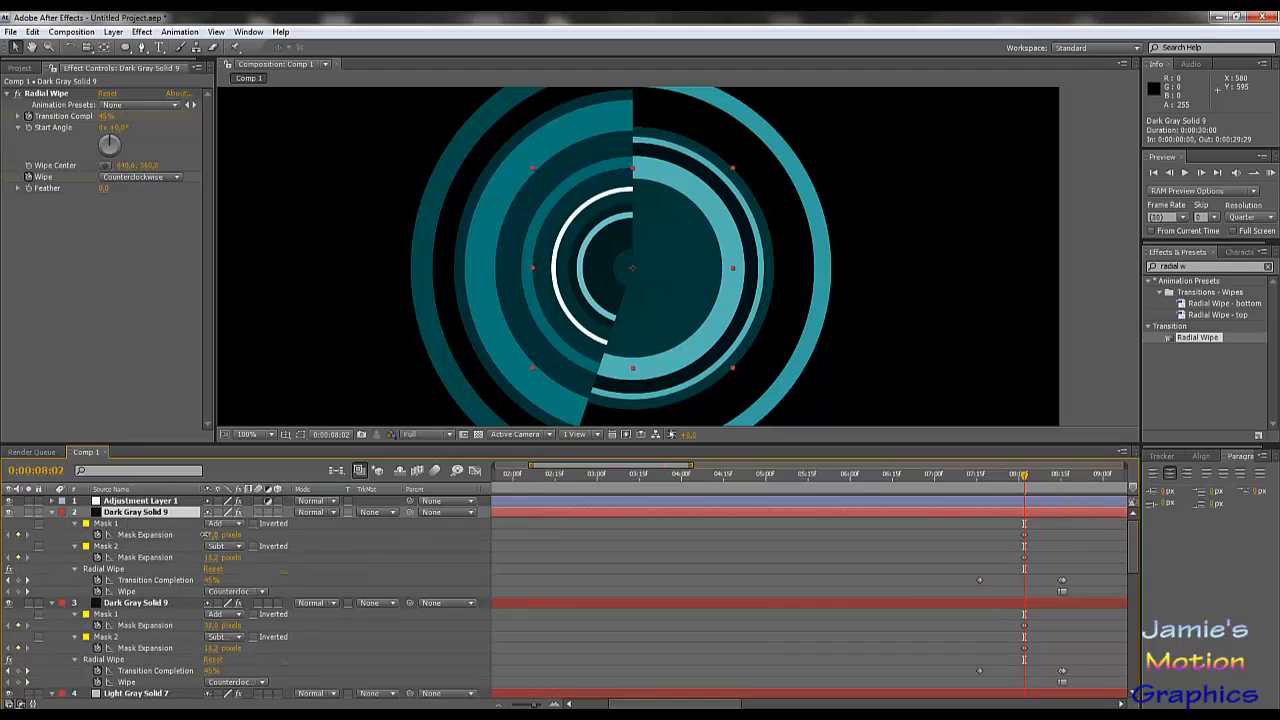
{"action": "mouse_move", "coordinate": [205, 534]}
{"action": "left_mouse_down"}
{"action": "mouse_move", "coordinate": [170, 539]}
{"action": "mouse_move", "coordinate": [208, 556]}
{"action": "mouse_move", "coordinate": [228, 536]}
{"action": "mouse_move", "coordinate": [212, 535]}
{"action": "left_mouse_up"}
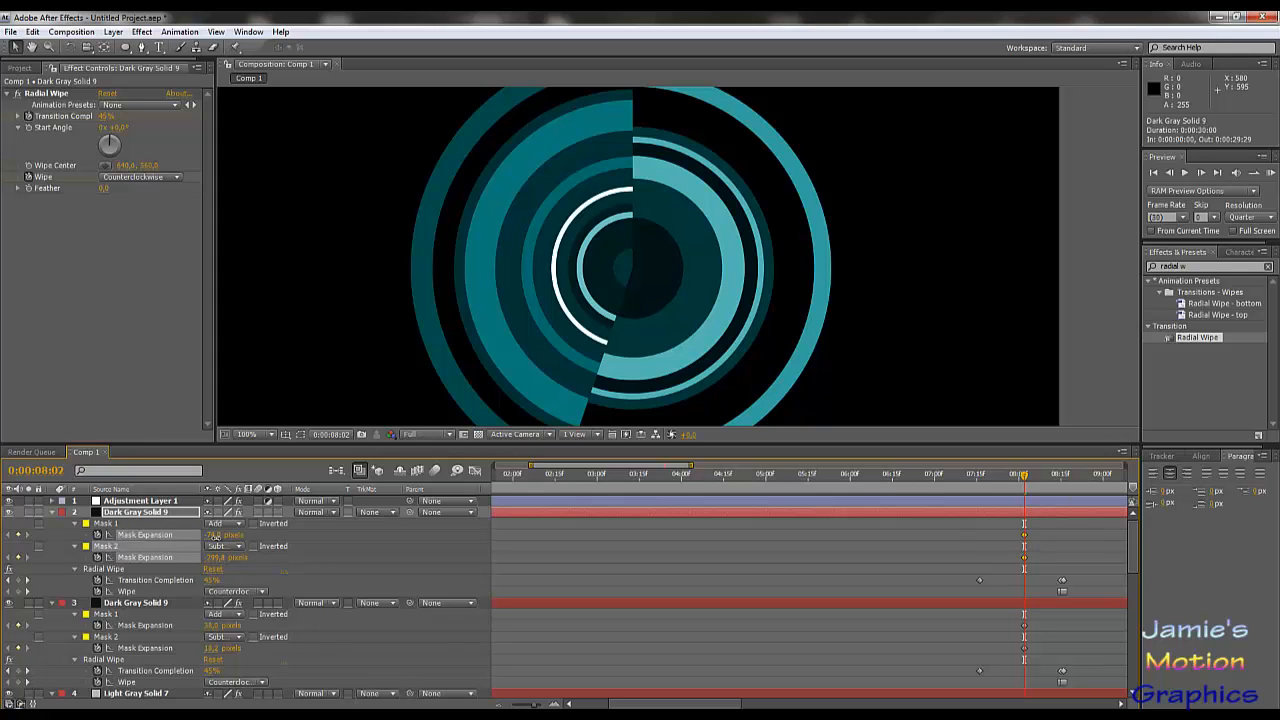
{"action": "left_click", "coordinate": [214, 537]}
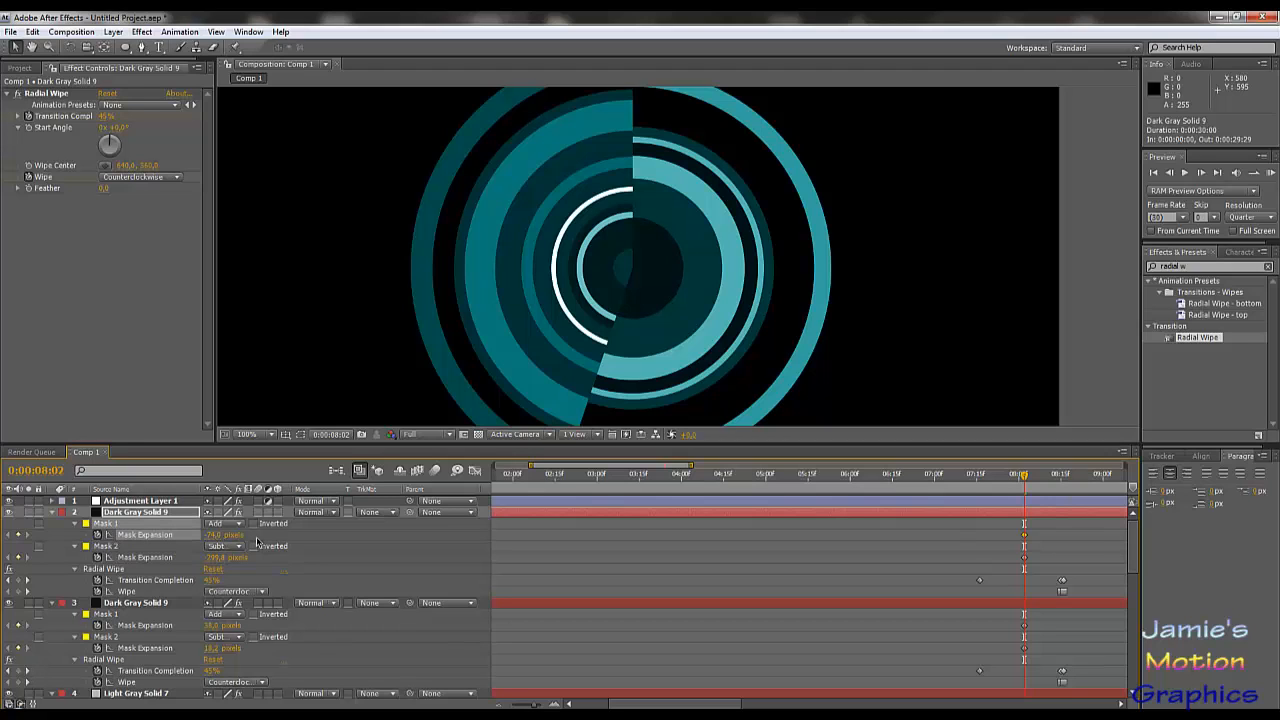
Recolour the centre disc copy to dark gray 3E3E3E as a new solid.
{"action": "left_click", "coordinate": [82, 31]}
{"action": "mouse_move", "coordinate": [113, 31]}
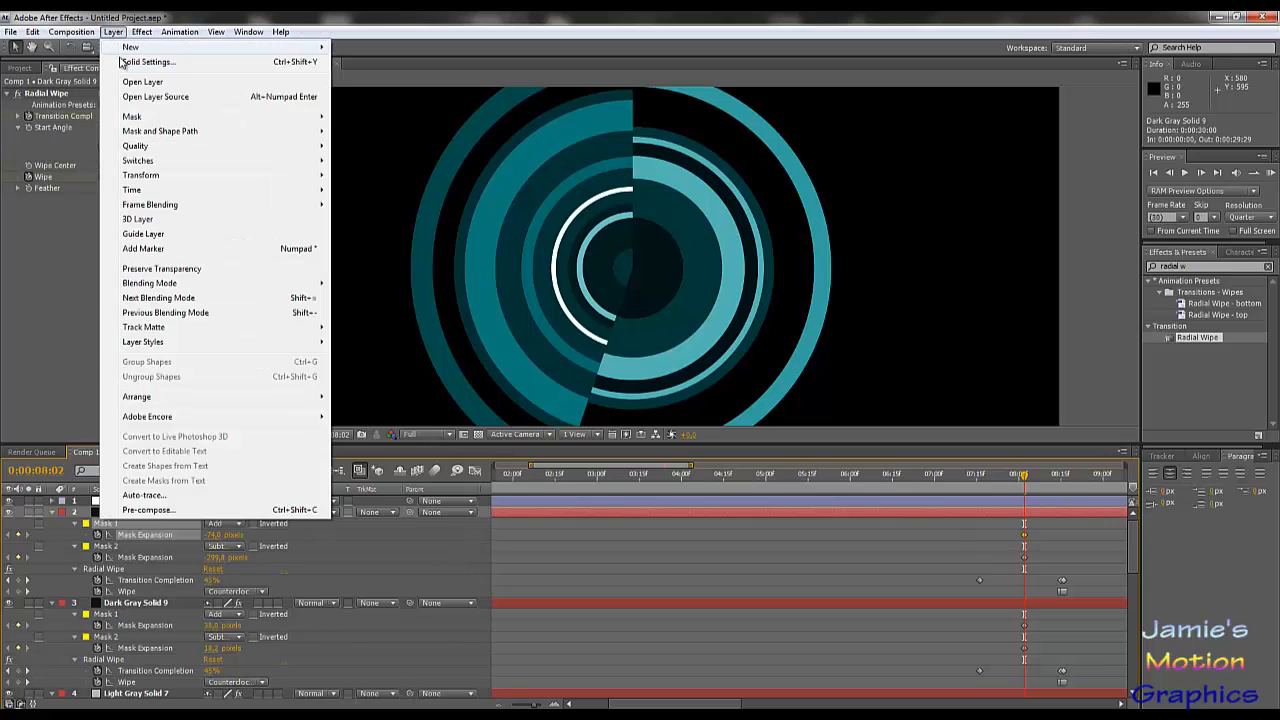
{"action": "left_click", "coordinate": [122, 61]}
{"action": "left_click", "coordinate": [1131, 532]}
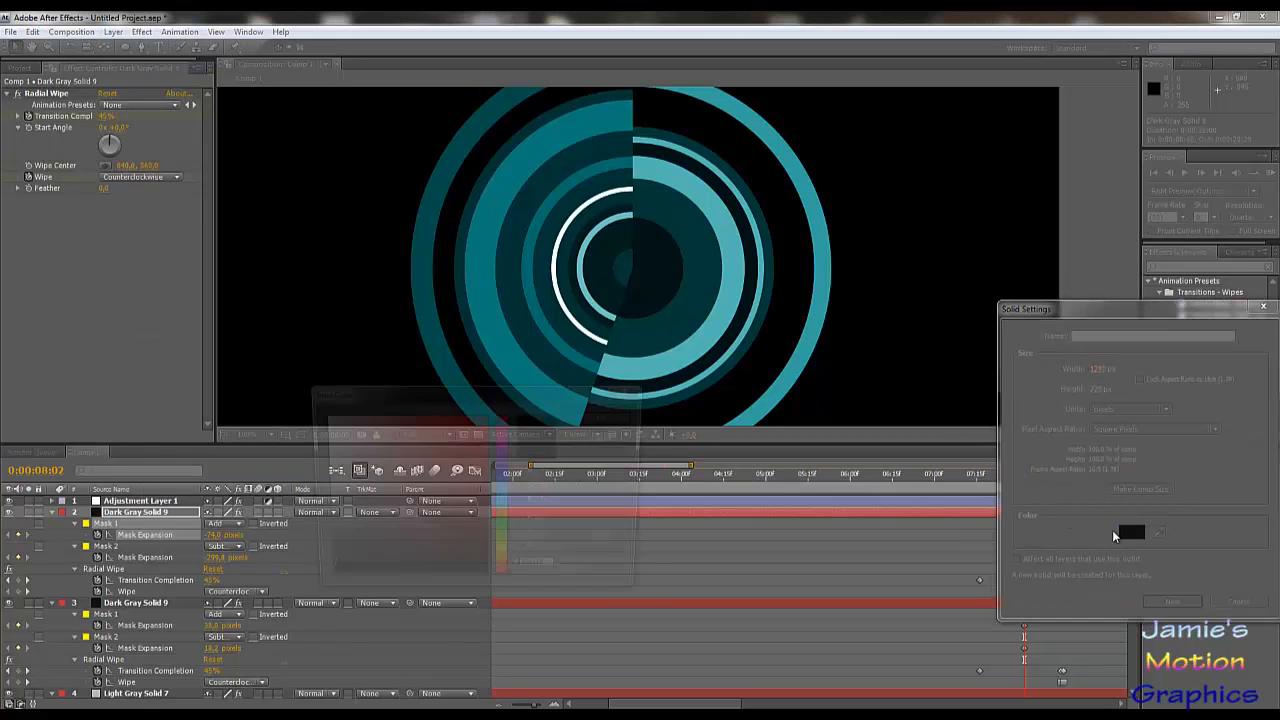
{"action": "left_click", "coordinate": [315, 543]}
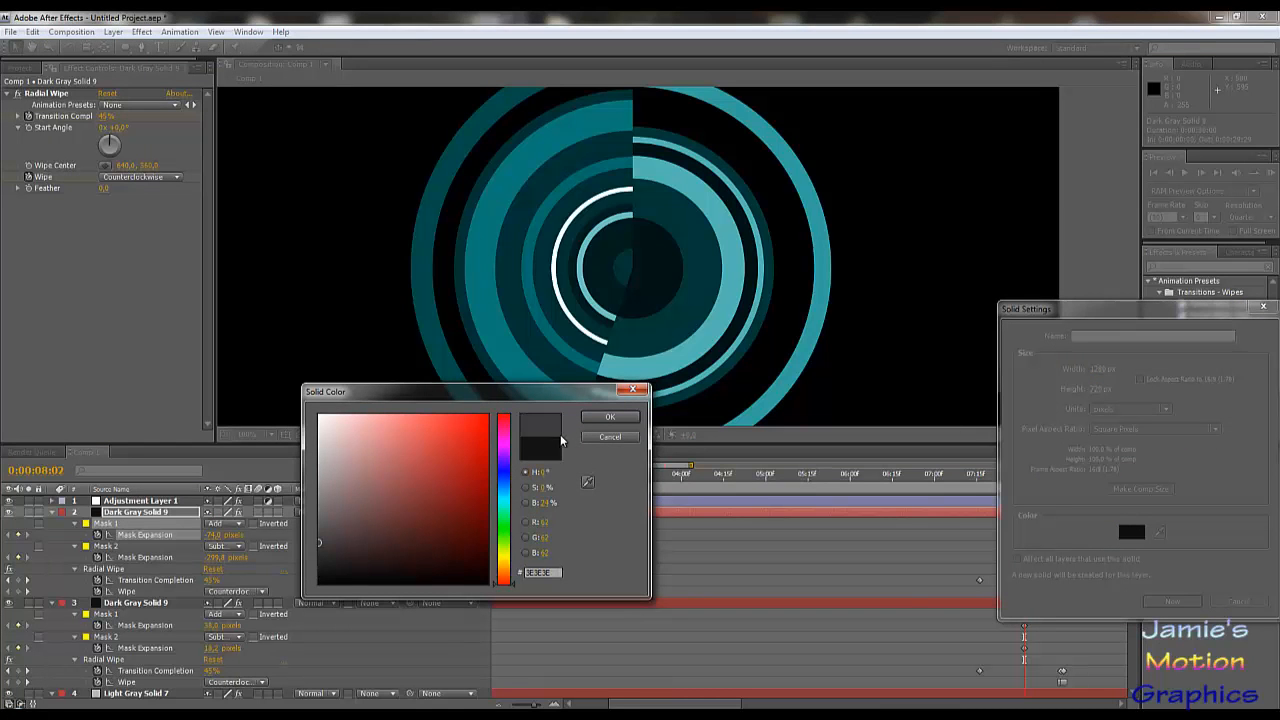
{"action": "left_click", "coordinate": [610, 417]}
{"action": "left_click", "coordinate": [1174, 601]}
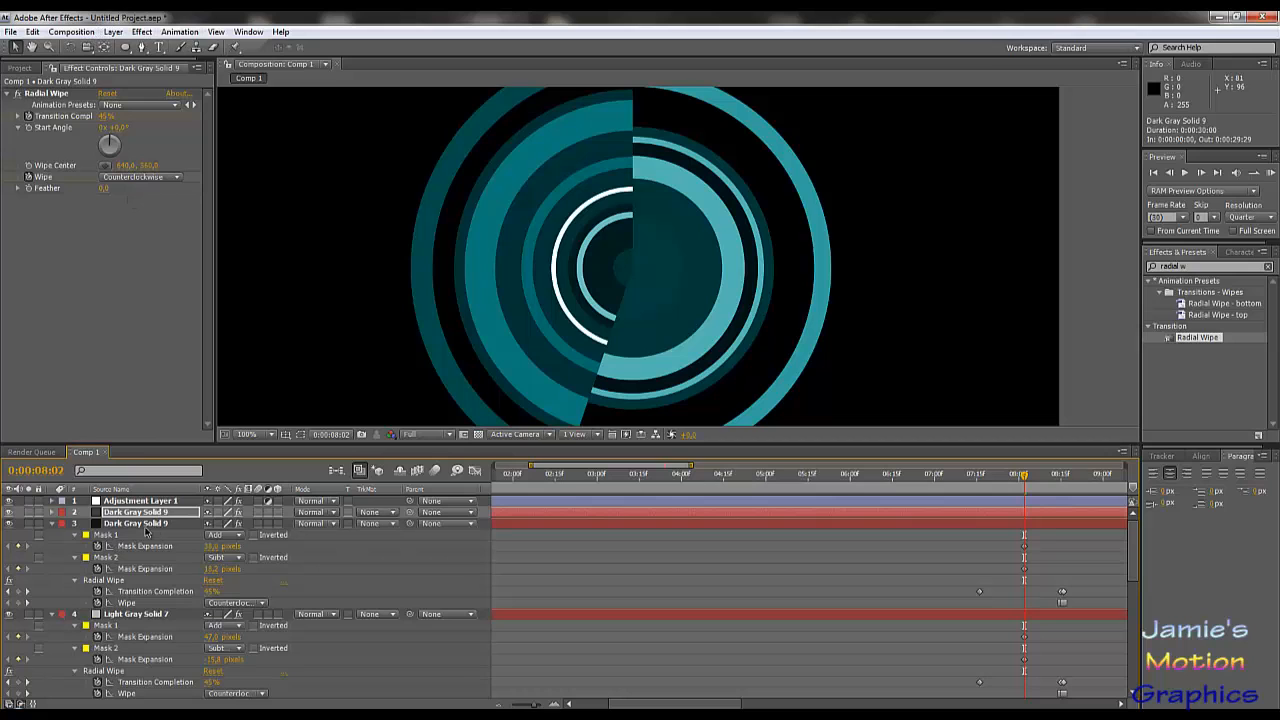
Lighten the centre disc's solid colour to 535353.
{"action": "left_click", "coordinate": [113, 31]}
{"action": "left_click", "coordinate": [148, 62]}
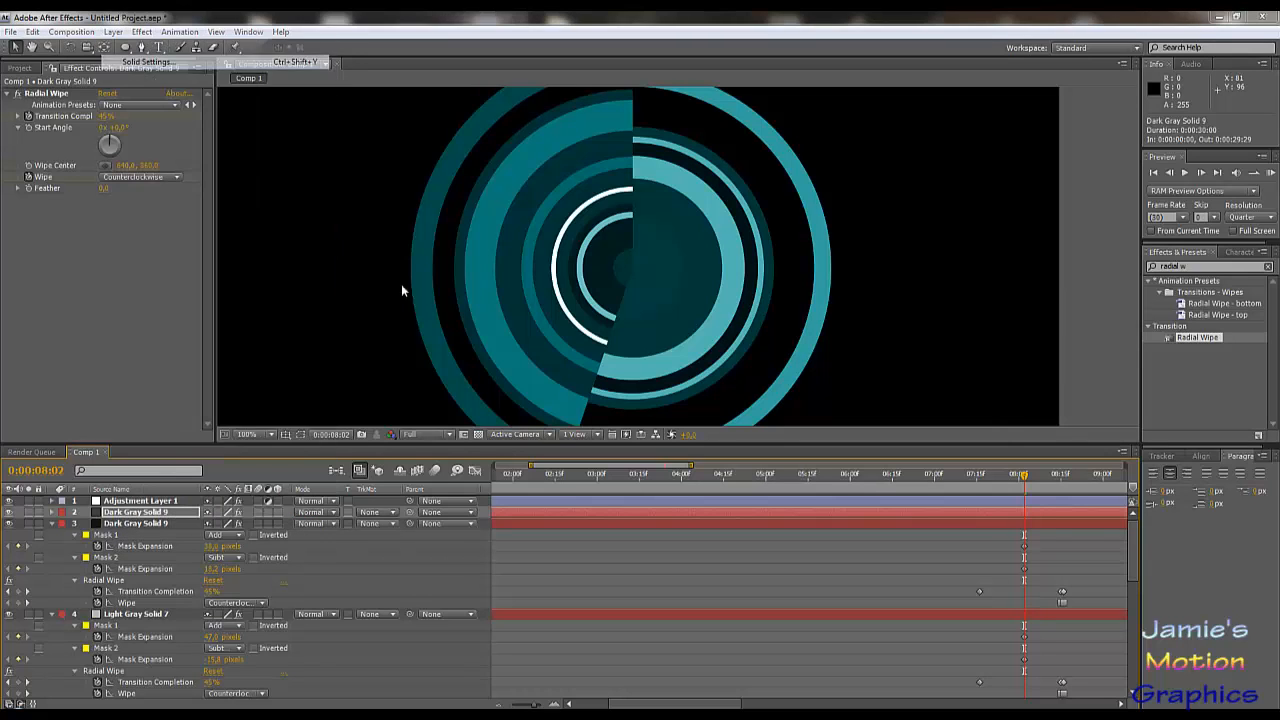
{"action": "left_click", "coordinate": [1132, 535]}
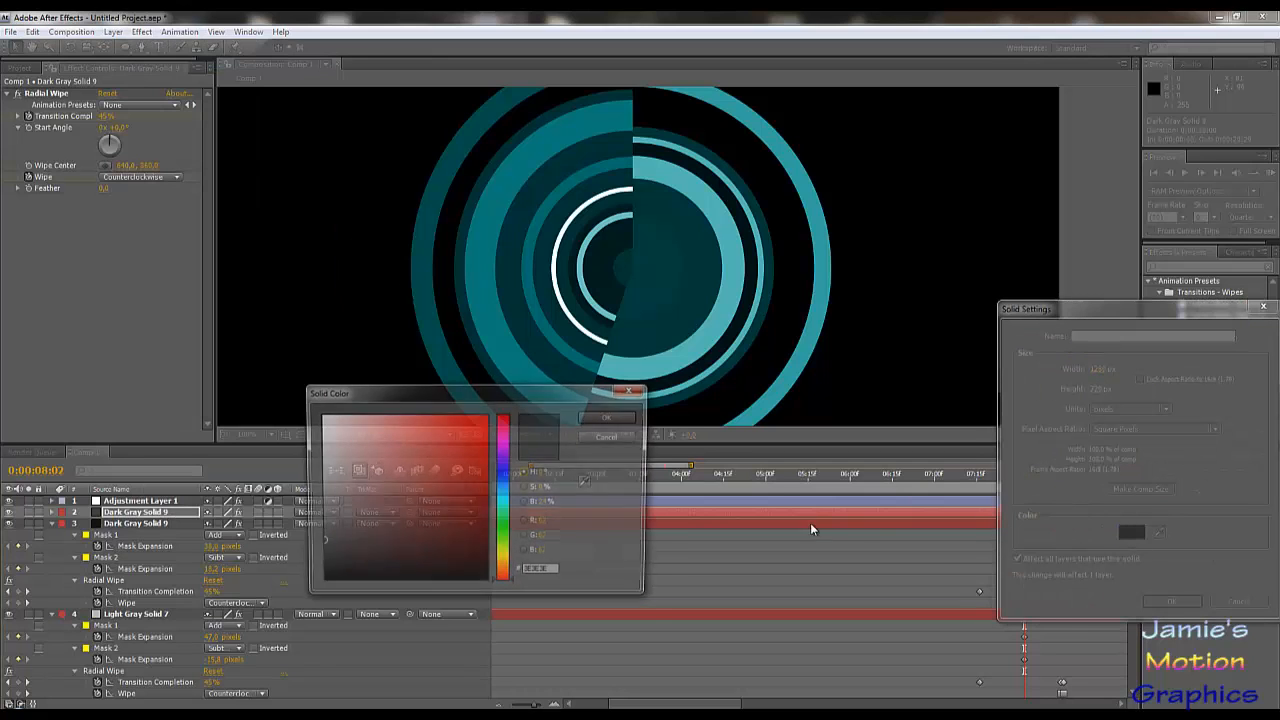
{"action": "left_click_drag", "start_coordinate": [312, 534], "coordinate": [306, 531]}
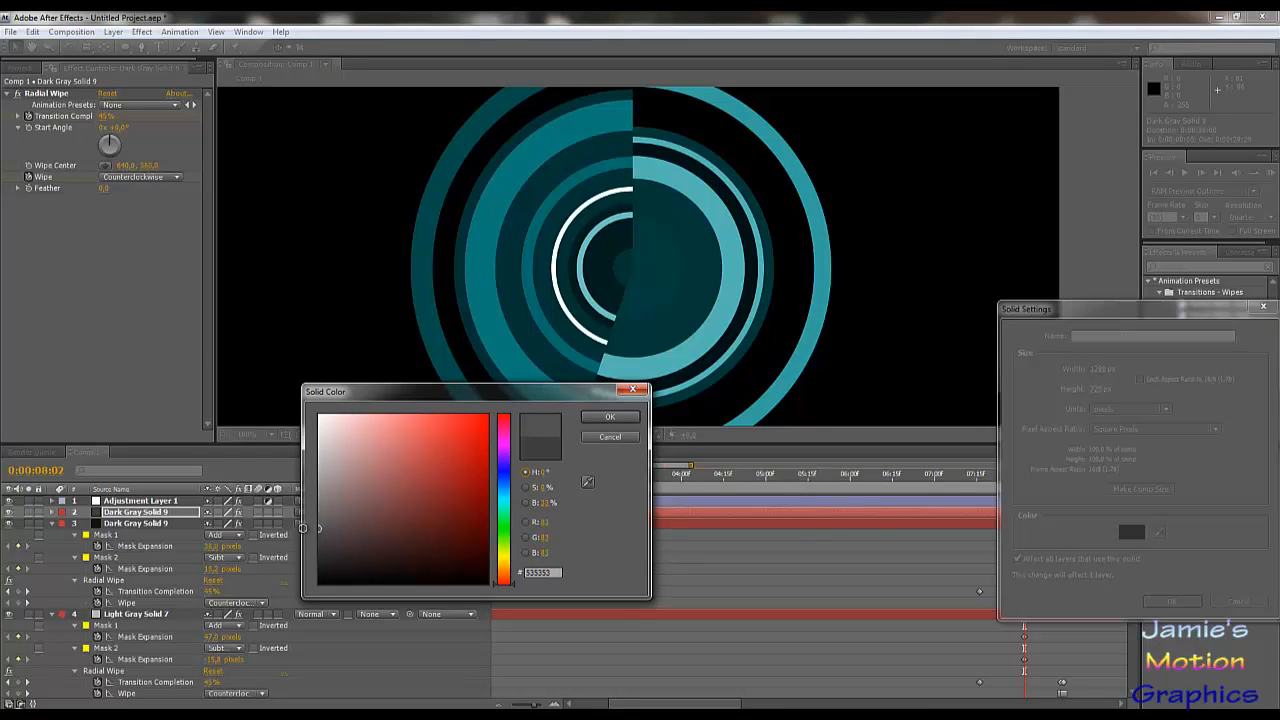
{"action": "left_click", "coordinate": [610, 416]}
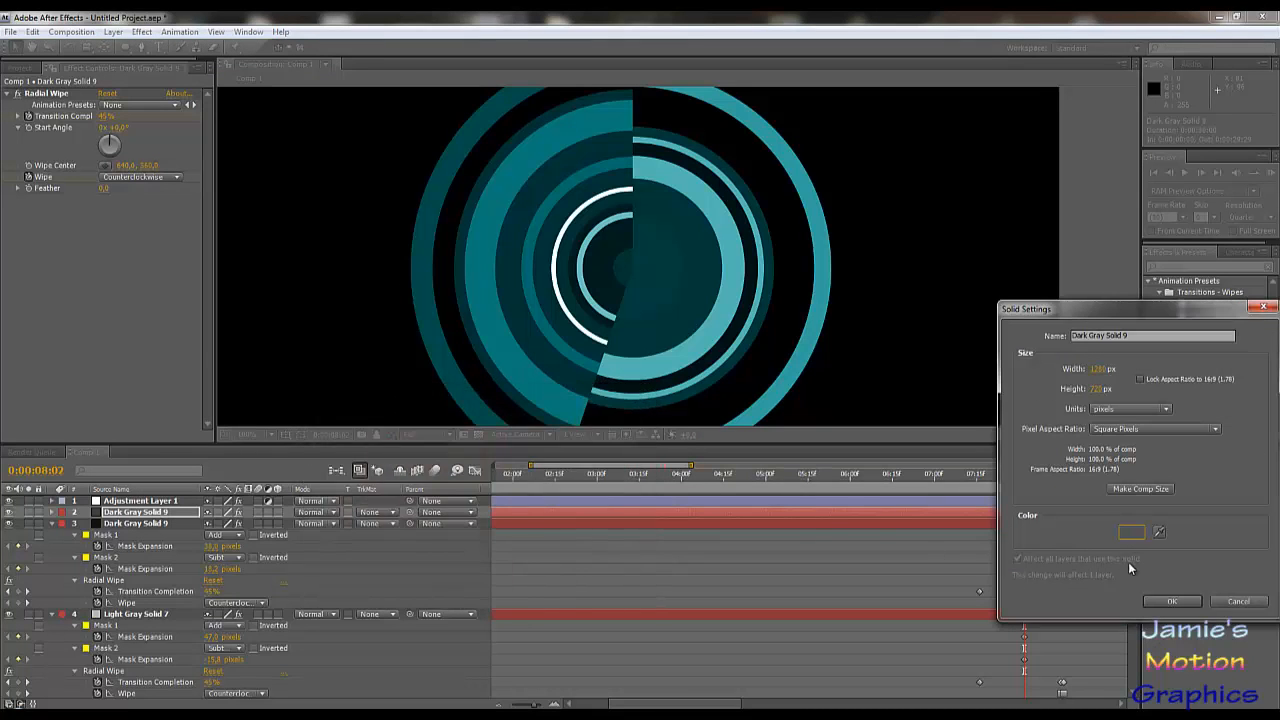
{"action": "left_click", "coordinate": [1168, 601]}
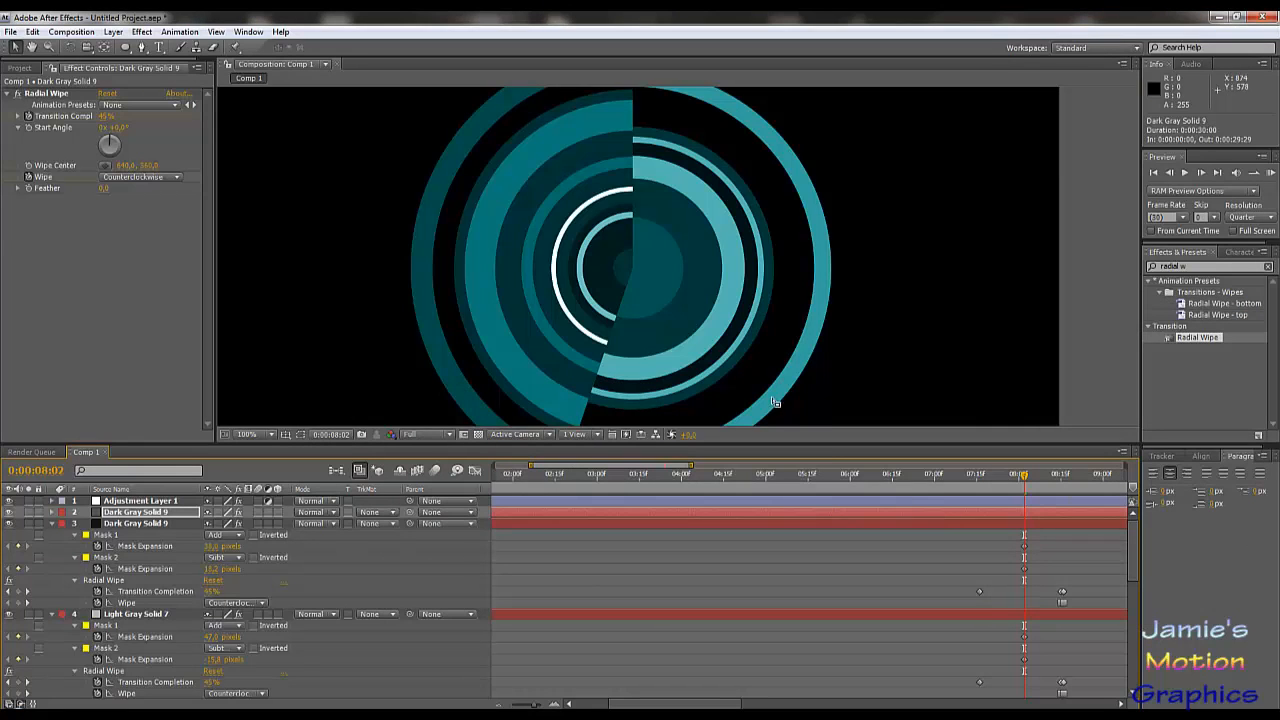
Scrub through the wipe, duplicate the centre disc layer, and collapse the properties of all layers.
{"action": "scroll", "coordinate": [762, 383], "scroll_direction": "down", "scroll_amount": 2}
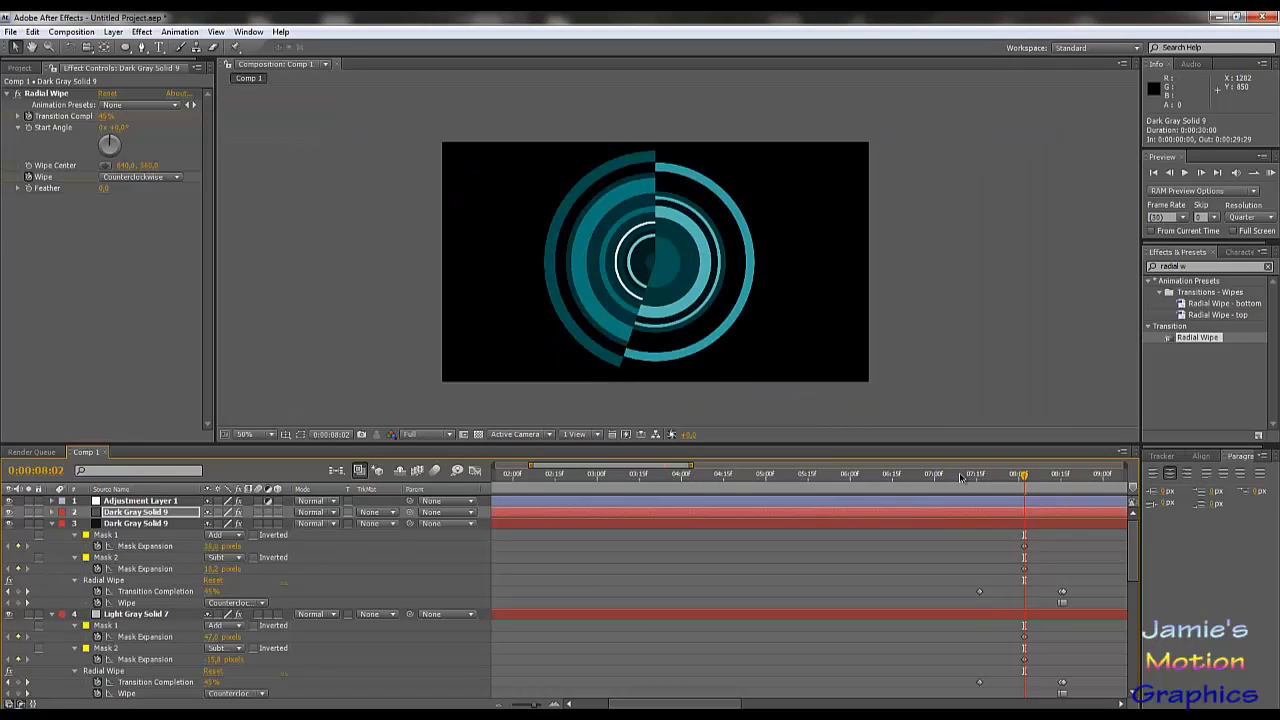
{"action": "left_click_drag", "start_coordinate": [1023, 476], "coordinate": [1062, 527]}
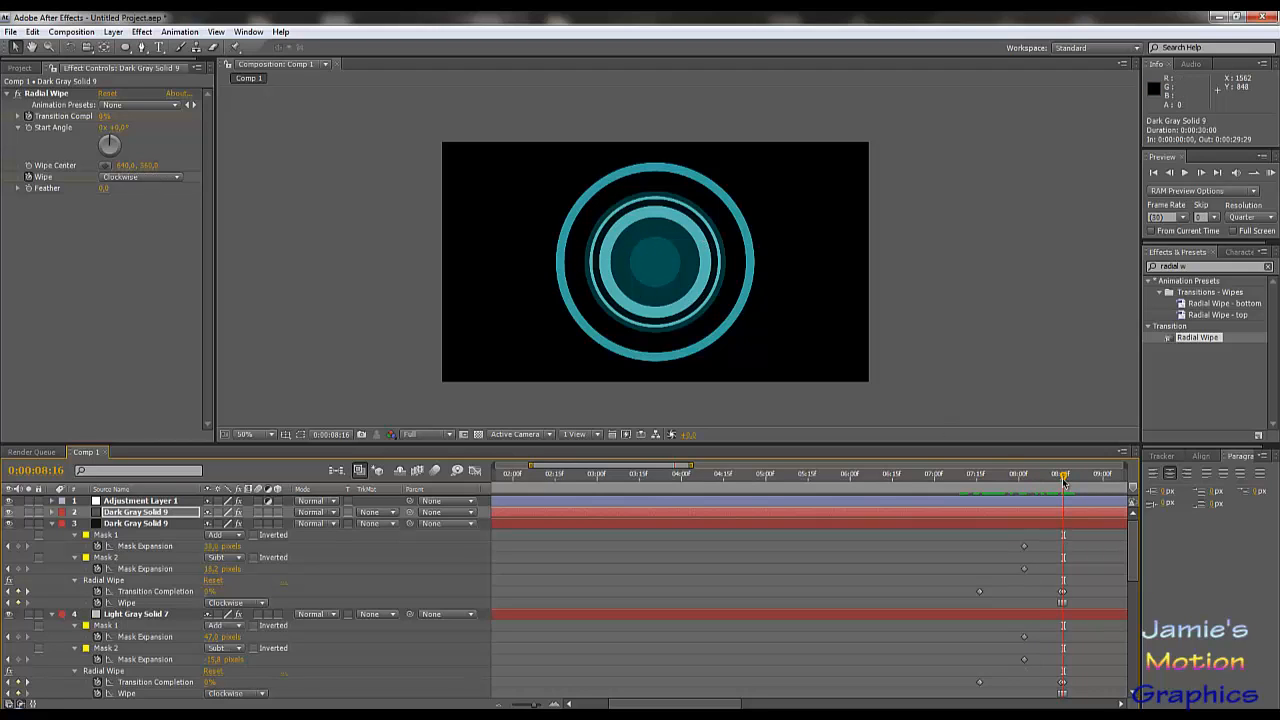
{"action": "left_click_drag", "start_coordinate": [1063, 483], "coordinate": [1038, 483]}
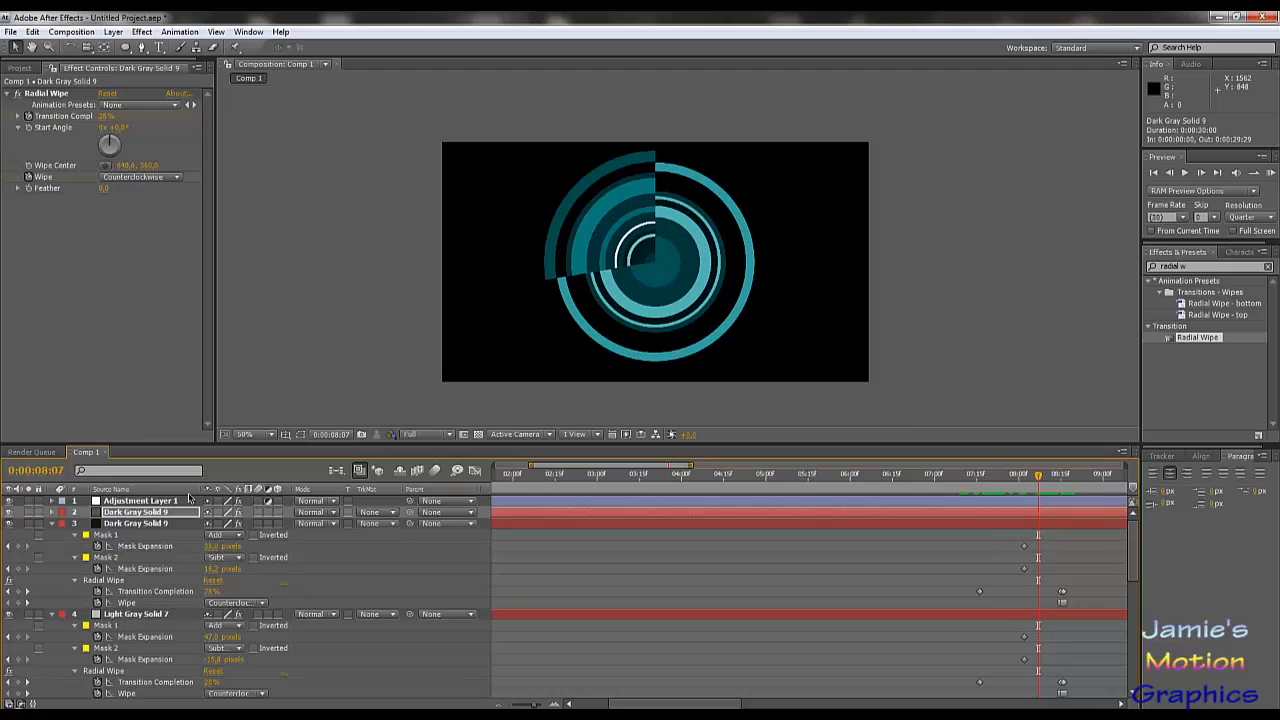
{"action": "left_click", "coordinate": [157, 513]}
{"action": "key", "text": "ctrl+d"}
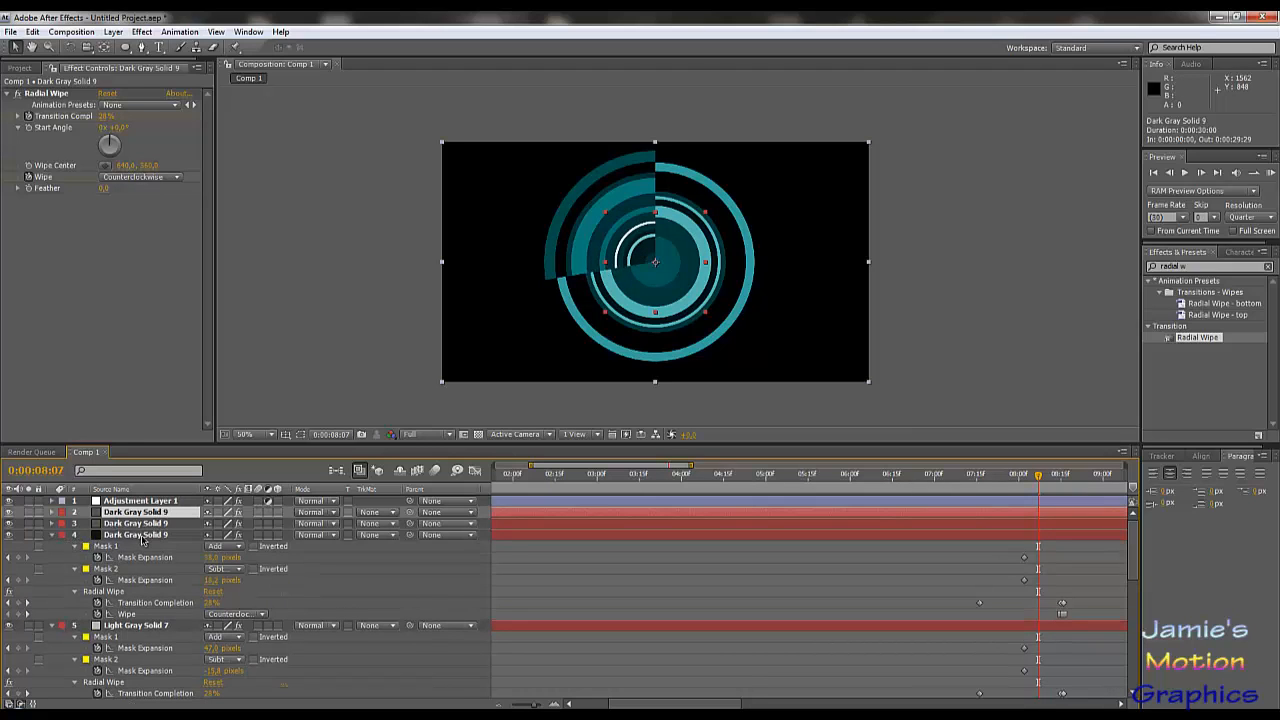
{"action": "key", "text": "ctrl+a"}
{"action": "key", "text": "u"}
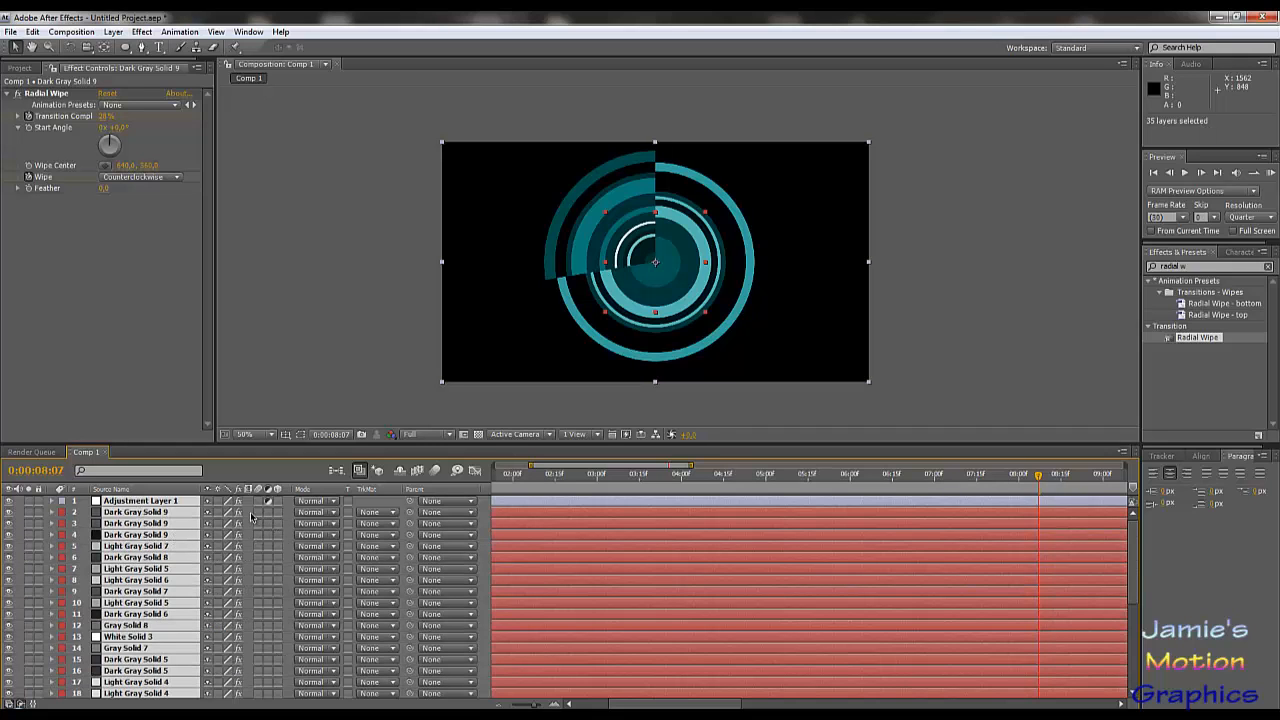
{"action": "key", "text": "F2"}
Reveal the new disc copy's keyframes and shift them all to start at 0:00:08:15.
{"action": "left_click", "coordinate": [163, 512]}
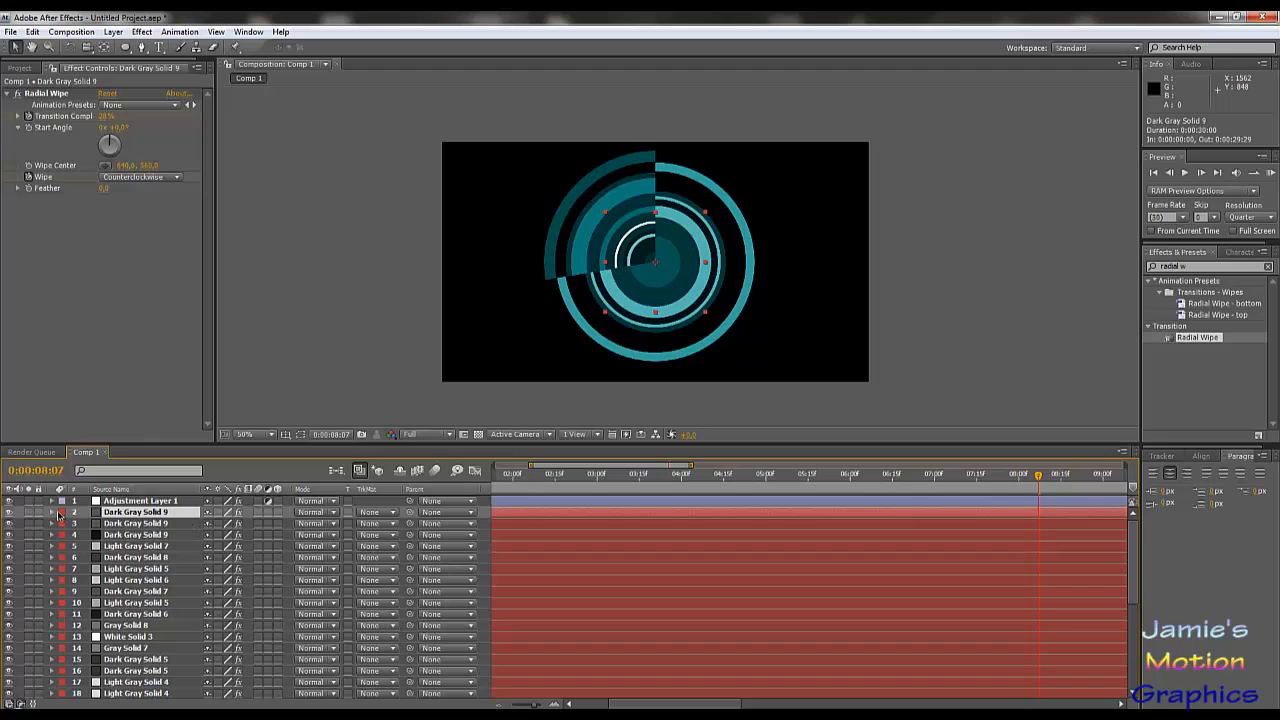
{"action": "key", "text": "u"}
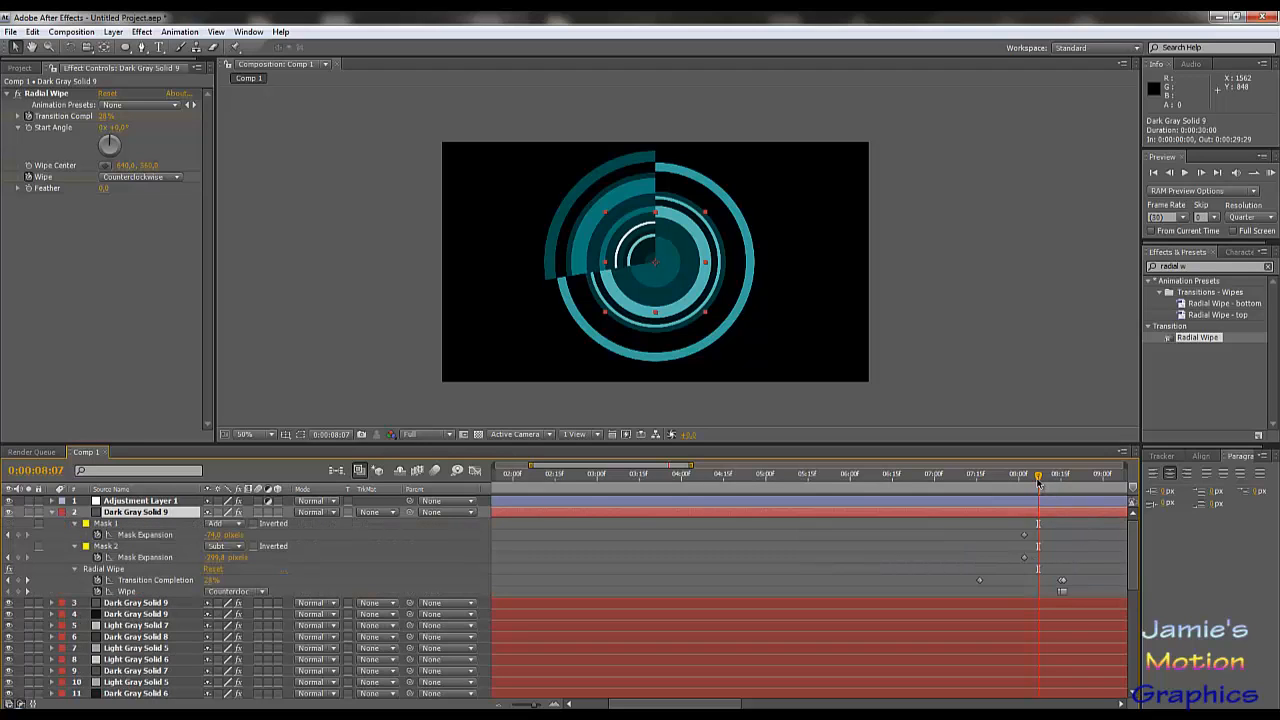
{"action": "mouse_move", "coordinate": [1038, 482]}
{"action": "left_mouse_down"}
{"action": "mouse_move", "coordinate": [1021, 481]}
{"action": "mouse_move", "coordinate": [1062, 480]}
{"action": "left_mouse_up"}
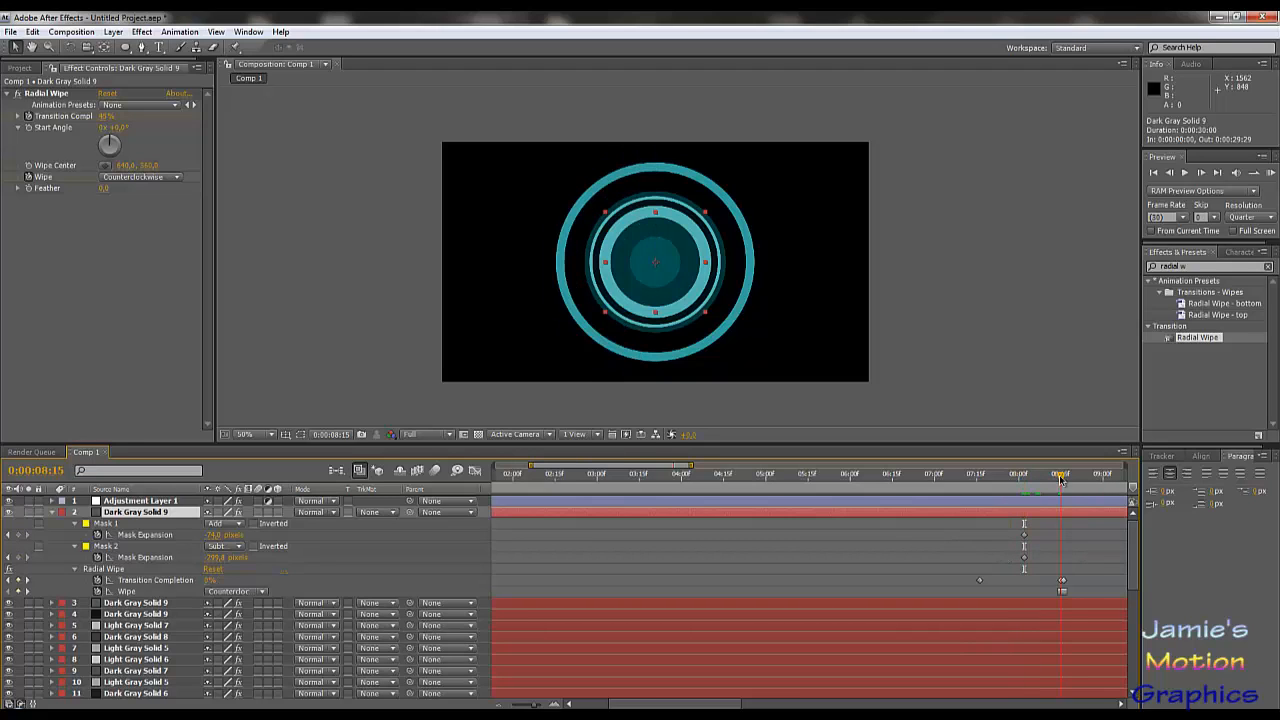
{"action": "left_click_drag", "start_coordinate": [952, 524], "coordinate": [659, 589]}
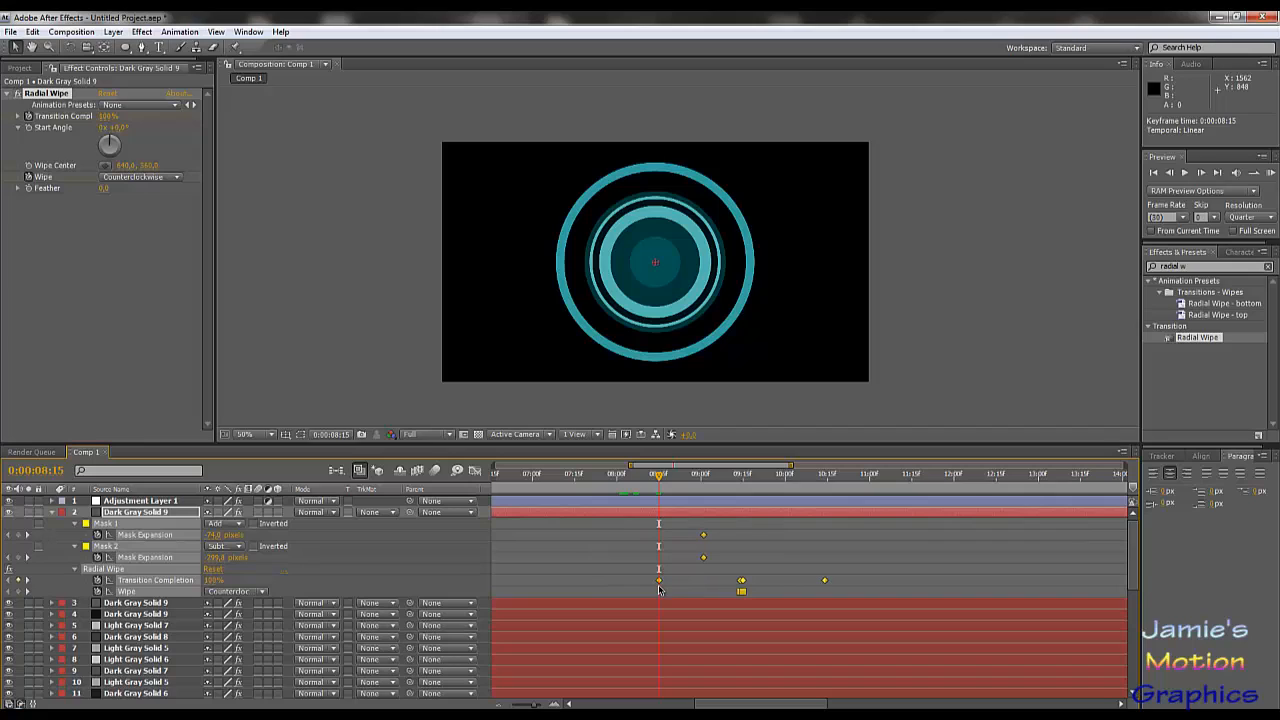
At 0:00:09:01, set the copy's Mask 1 expansion to about 86 pixels and Mask 2 expansion to about -86.8 pixels to form a wide ring.
{"action": "left_click", "coordinate": [703, 479]}
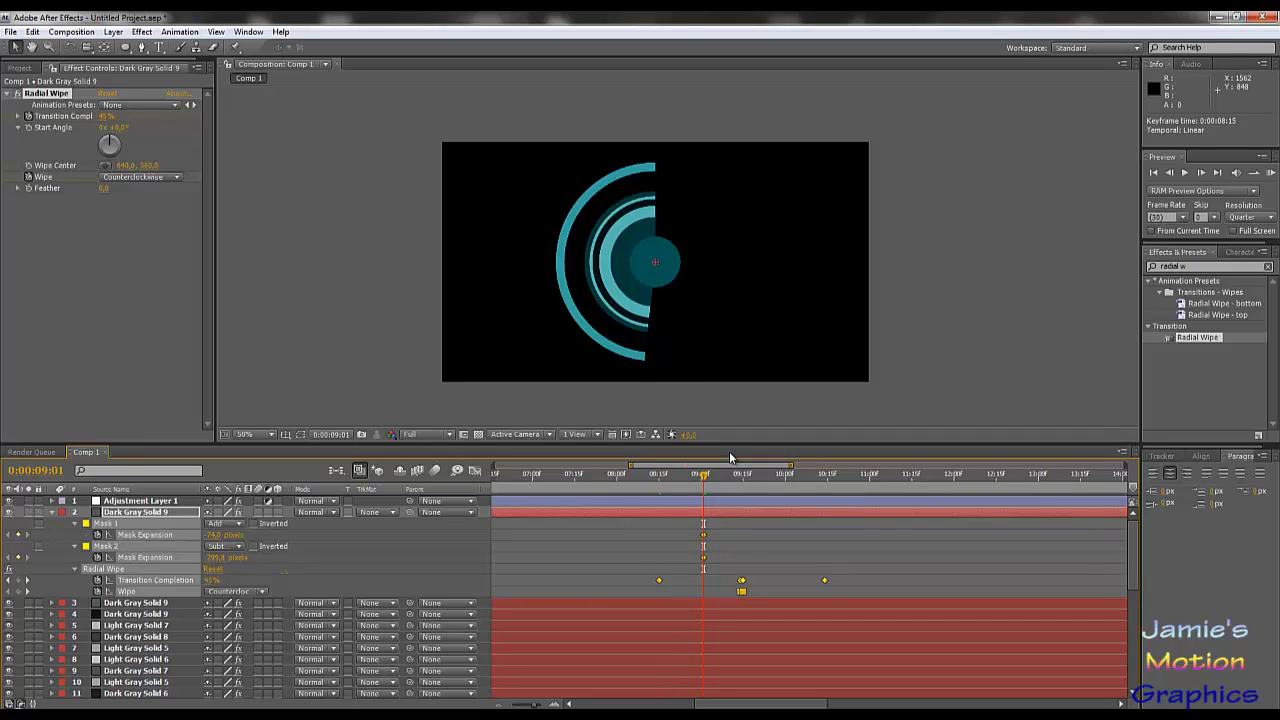
{"action": "left_click", "coordinate": [362, 553]}
{"action": "left_click_drag", "start_coordinate": [210, 541], "coordinate": [330, 547]}
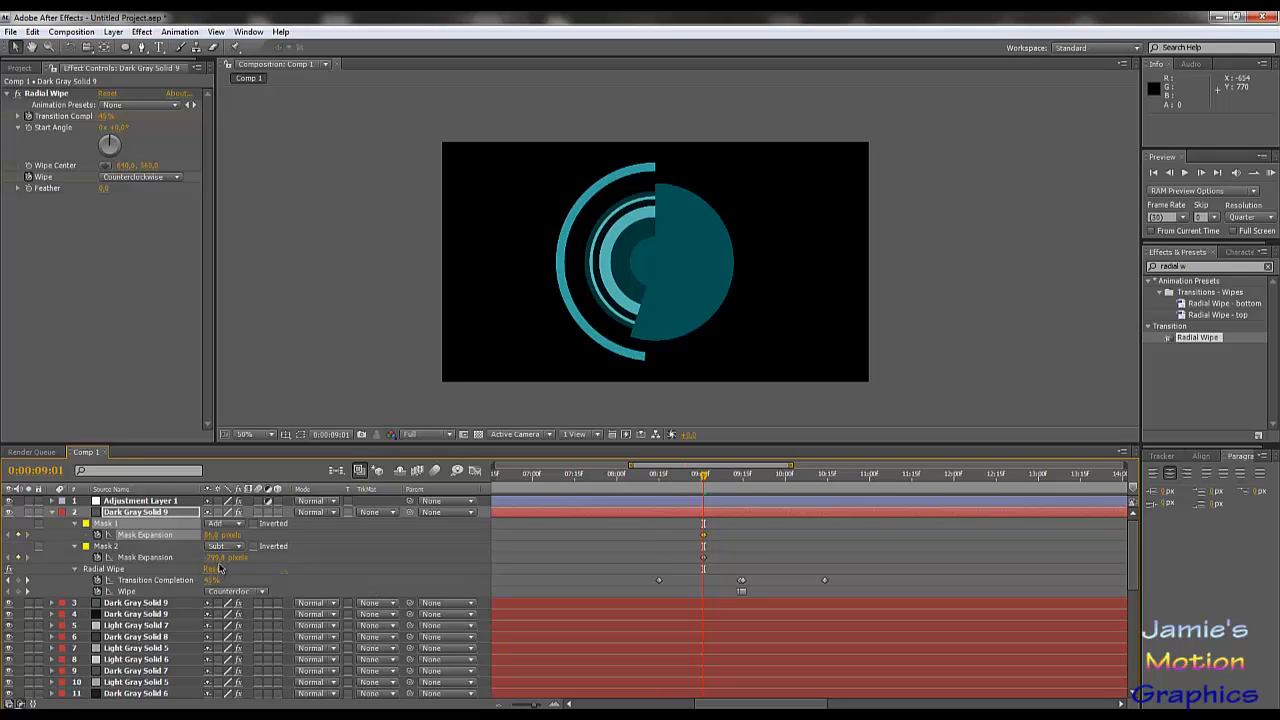
{"action": "left_click_drag", "start_coordinate": [215, 560], "coordinate": [357, 563]}
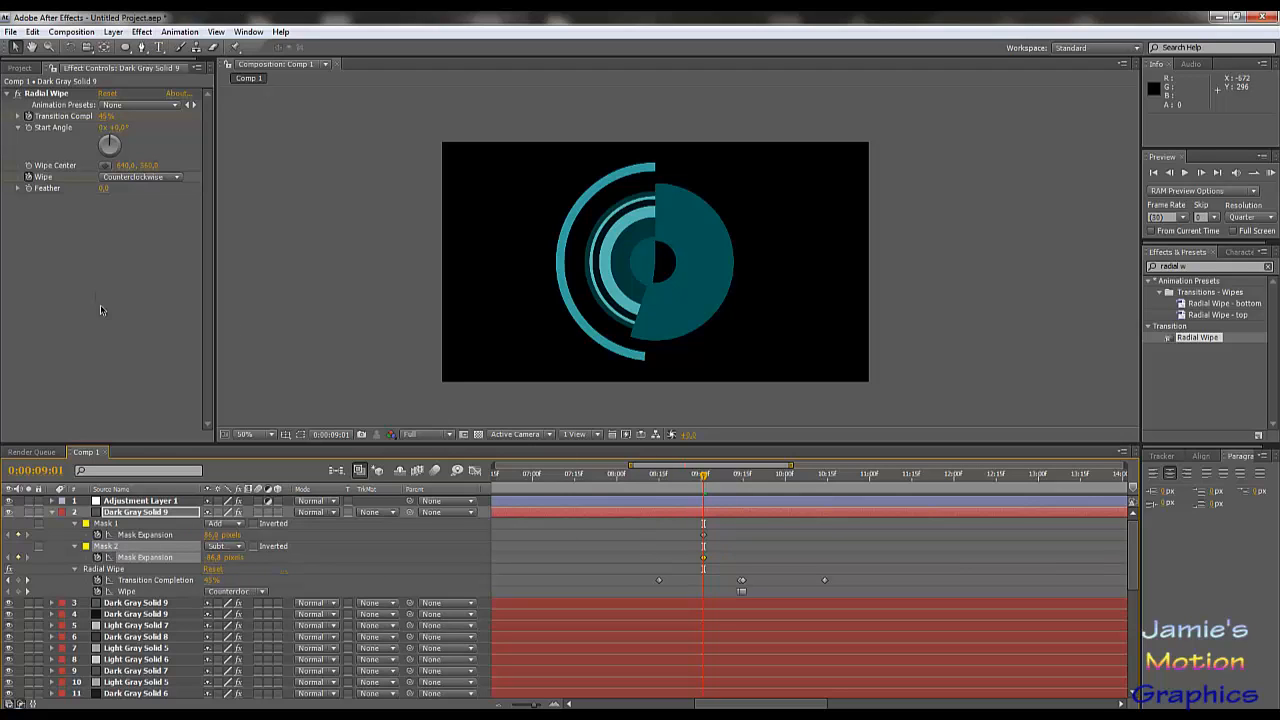
Duplicate the wide ring layer and recolour the copy to light gray B9B9B9 as a new solid.
{"action": "left_click", "coordinate": [169, 515]}
{"action": "key", "text": "ctrl+d"}
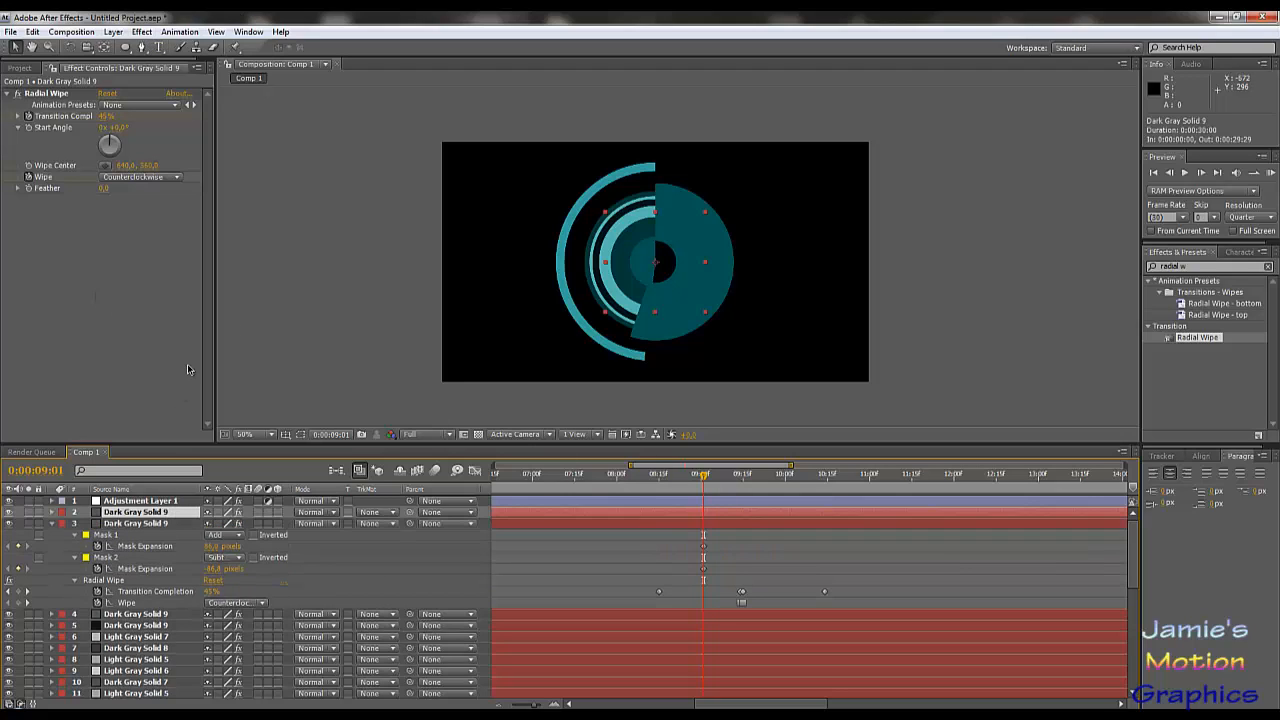
{"action": "left_click", "coordinate": [113, 31]}
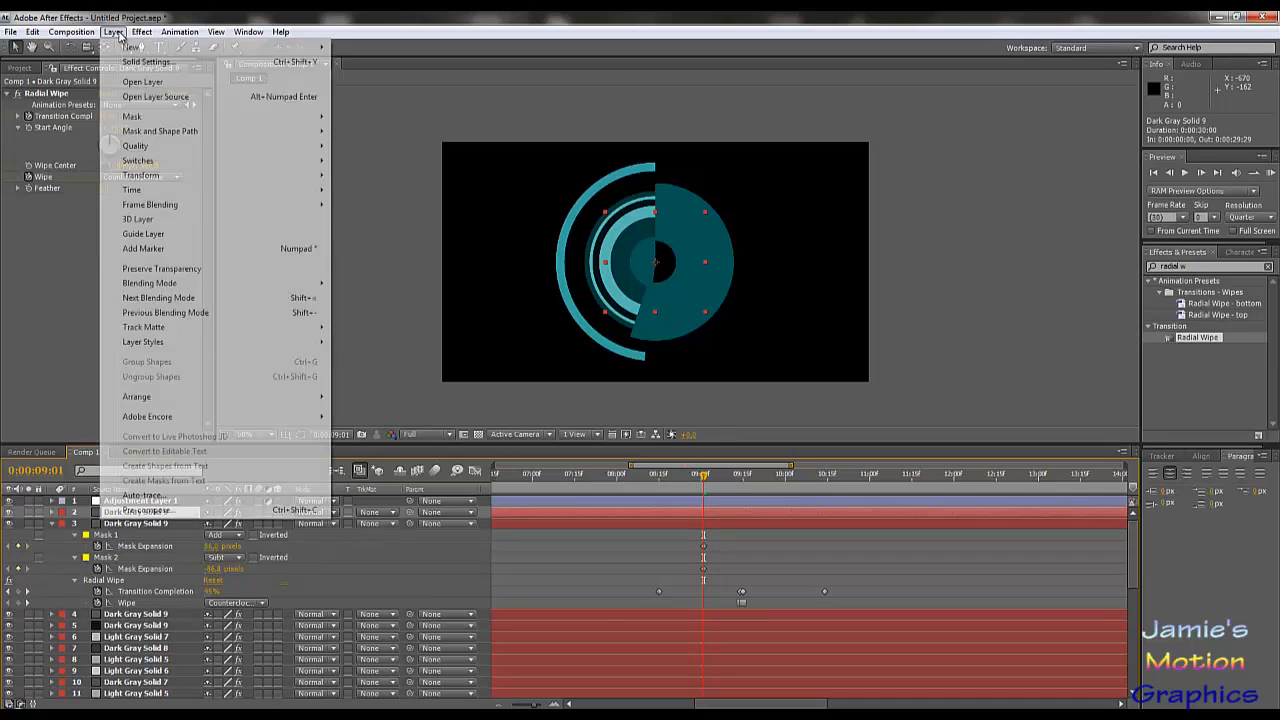
{"action": "left_click", "coordinate": [160, 63]}
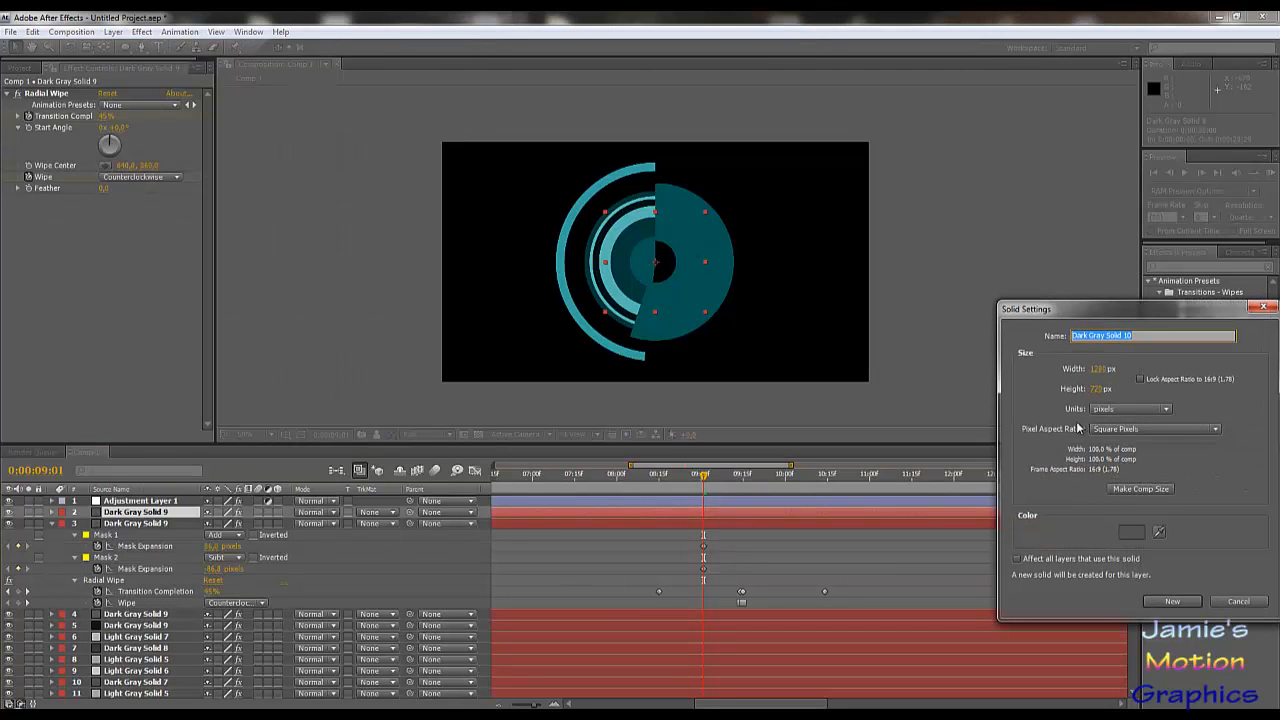
{"action": "left_click", "coordinate": [1131, 532]}
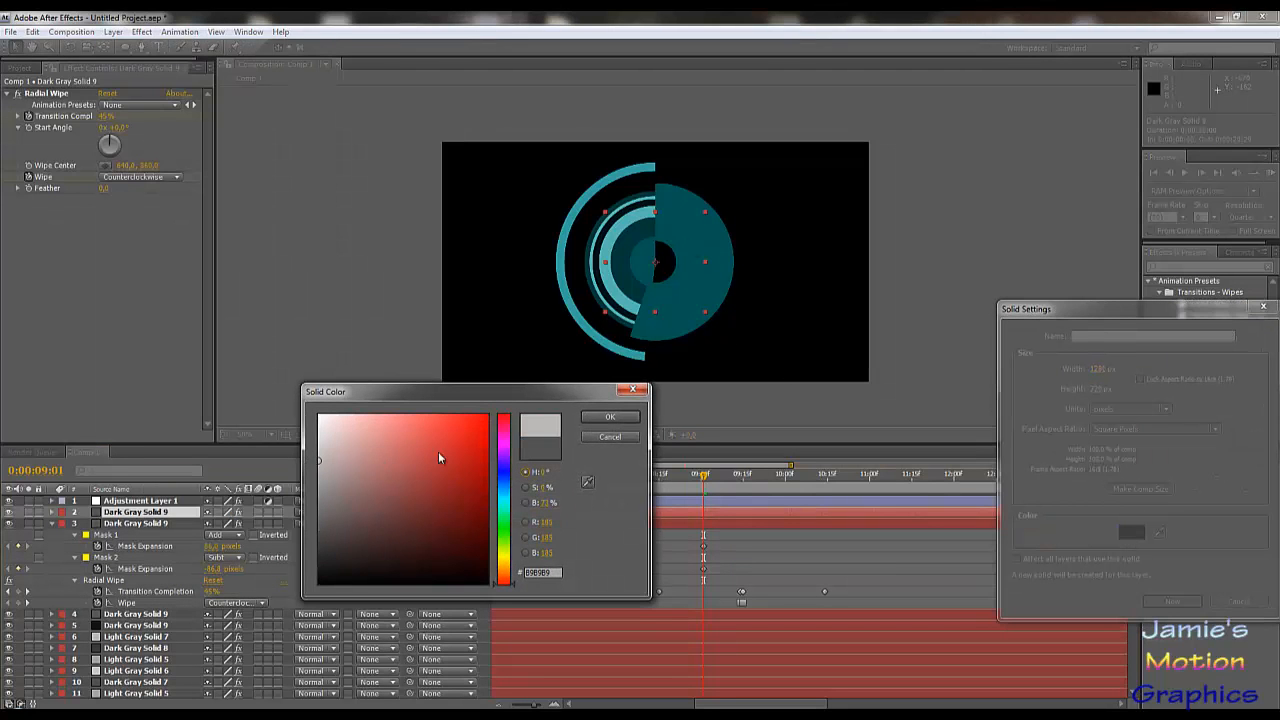
{"action": "left_click", "coordinate": [612, 417]}
{"action": "left_click", "coordinate": [1163, 600]}
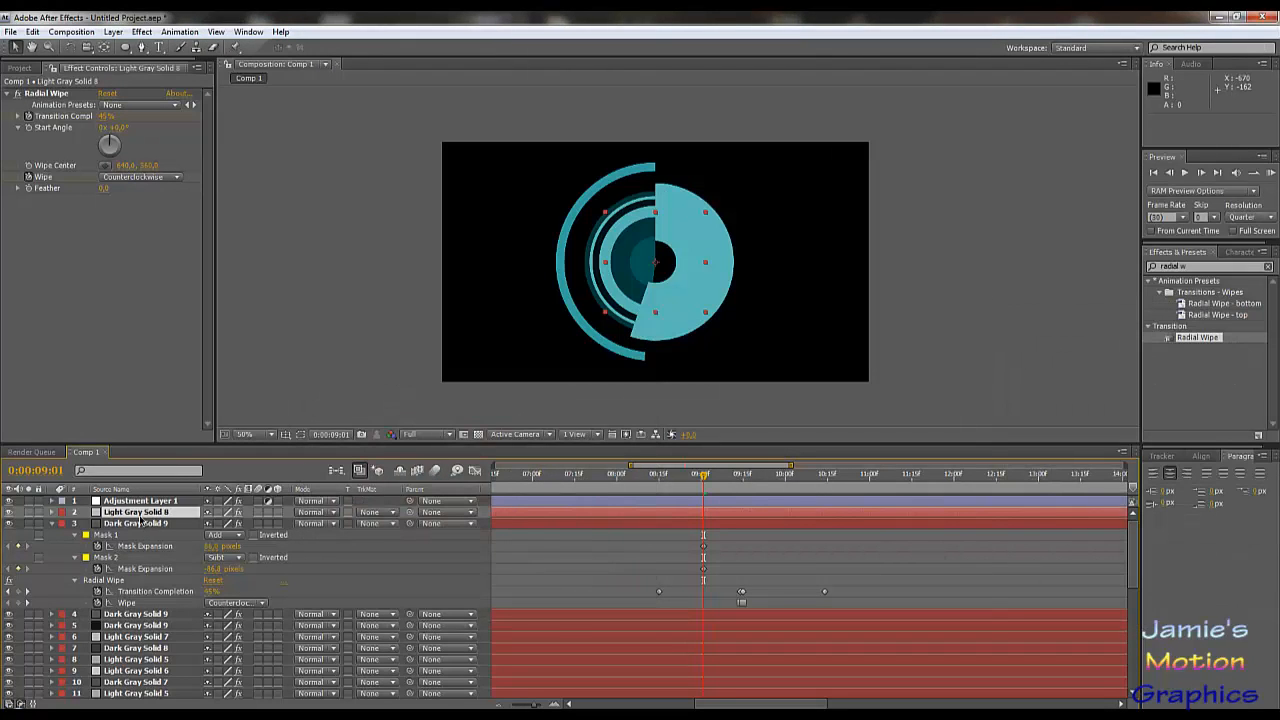
Narrow the light gray ring by setting Mask 1 expansion to about -16 pixels and Mask 2 expansion to about -63 pixels.
{"action": "key", "text": "u"}
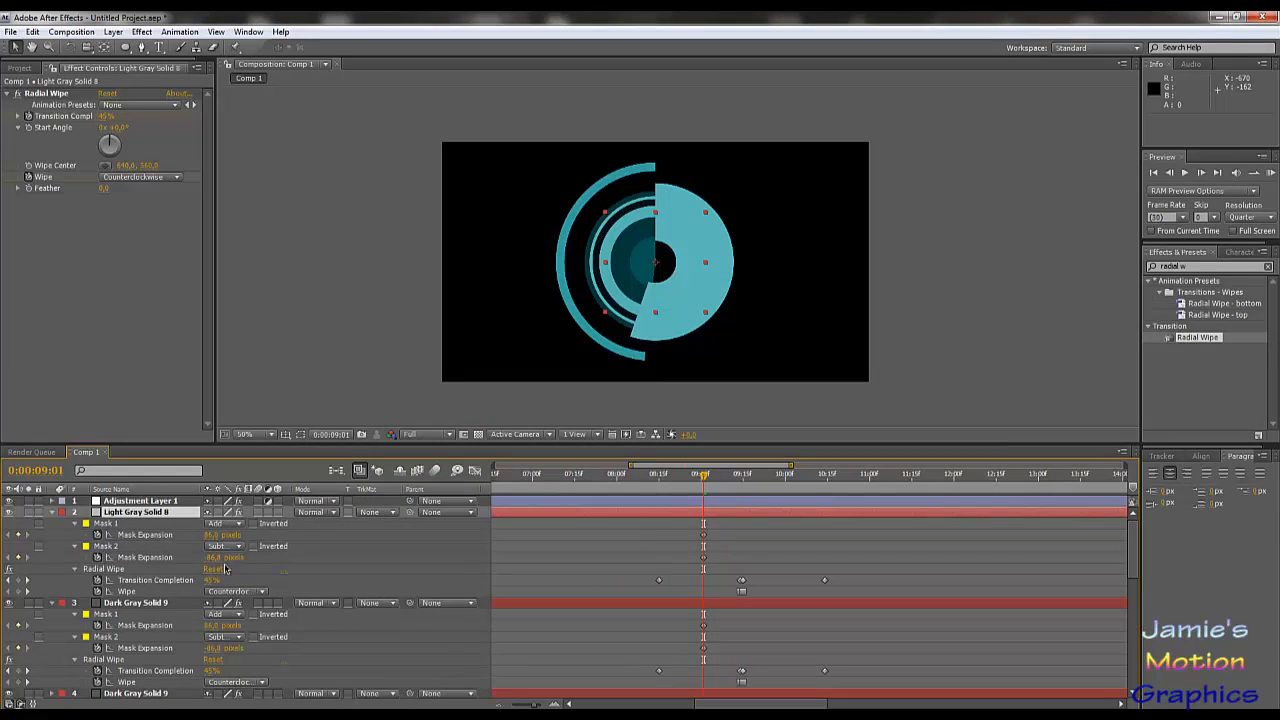
{"action": "left_click_drag", "start_coordinate": [210, 566], "coordinate": [150, 535]}
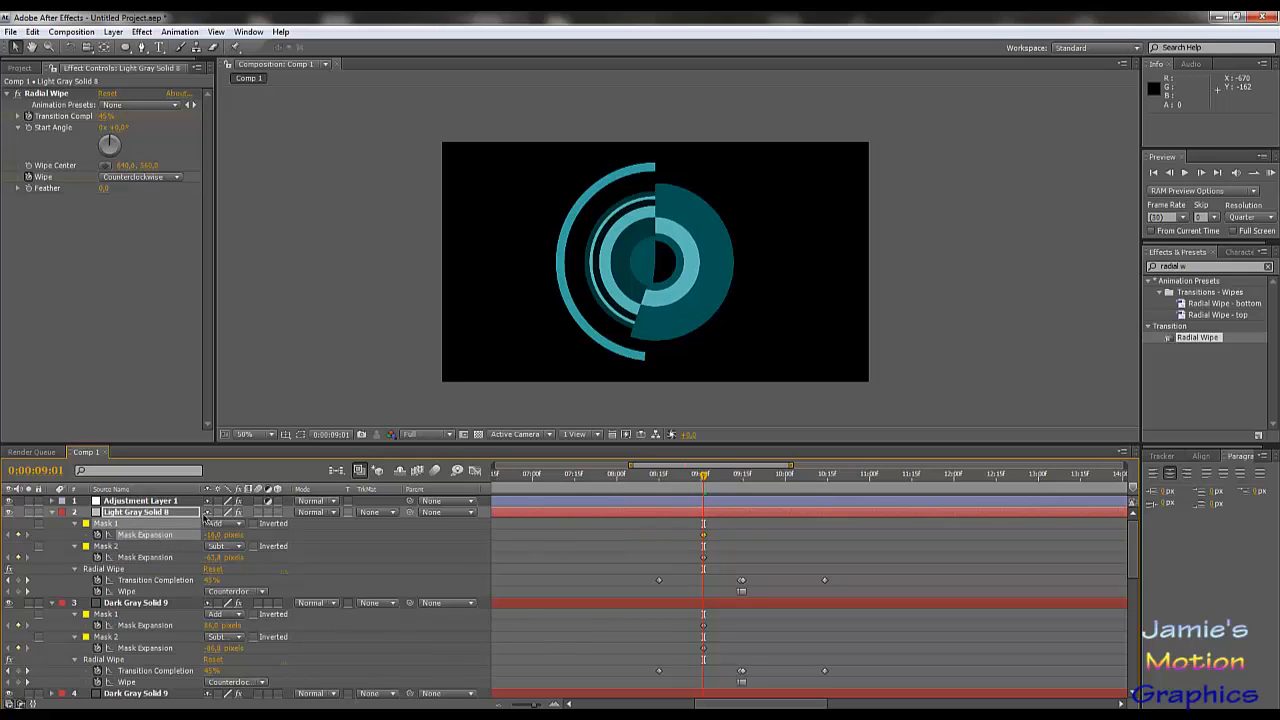
Duplicate Light Gray Solid 8 and make the copy a thin outer ring with mask expansions of about 53 and 42 pixels.
{"action": "left_click", "coordinate": [157, 513]}
{"action": "key", "text": "ctrl+d"}
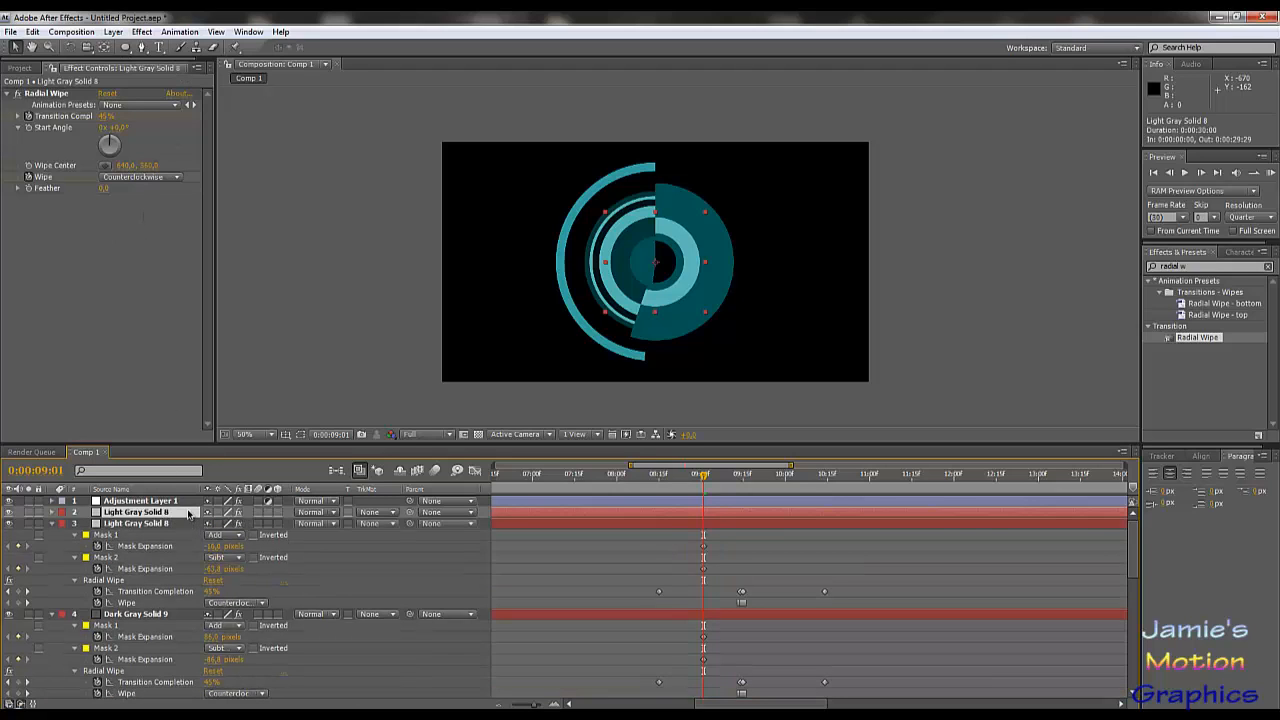
{"action": "key", "text": "u"}
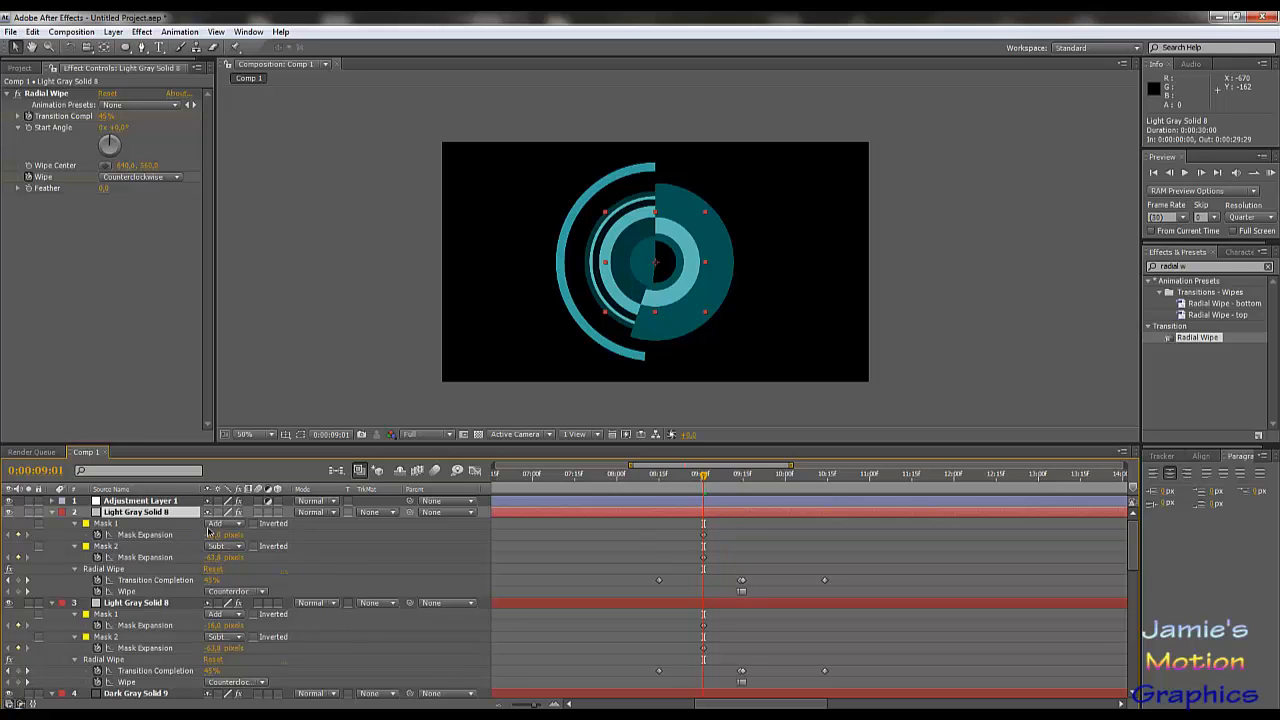
{"action": "left_click_drag", "start_coordinate": [216, 535], "coordinate": [298, 574]}
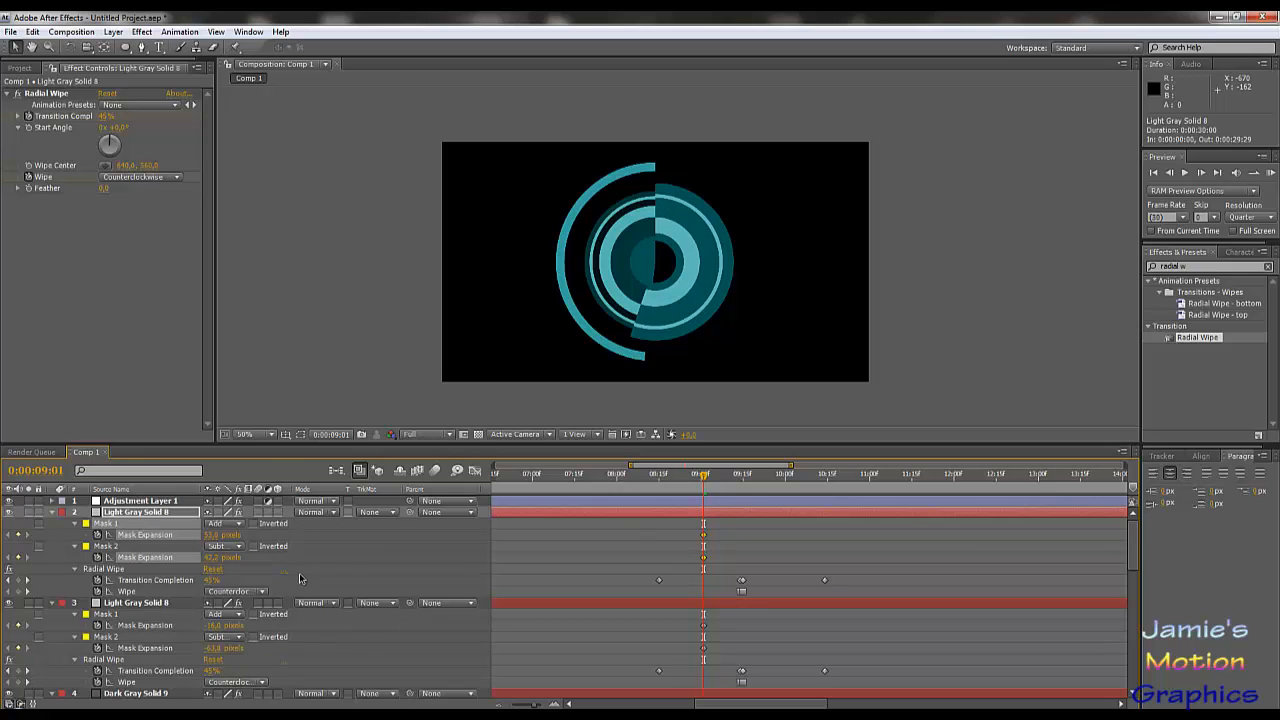
Recolour the thin outer ring copy to dark gray 383838 as a new solid.
{"action": "left_click", "coordinate": [113, 31]}
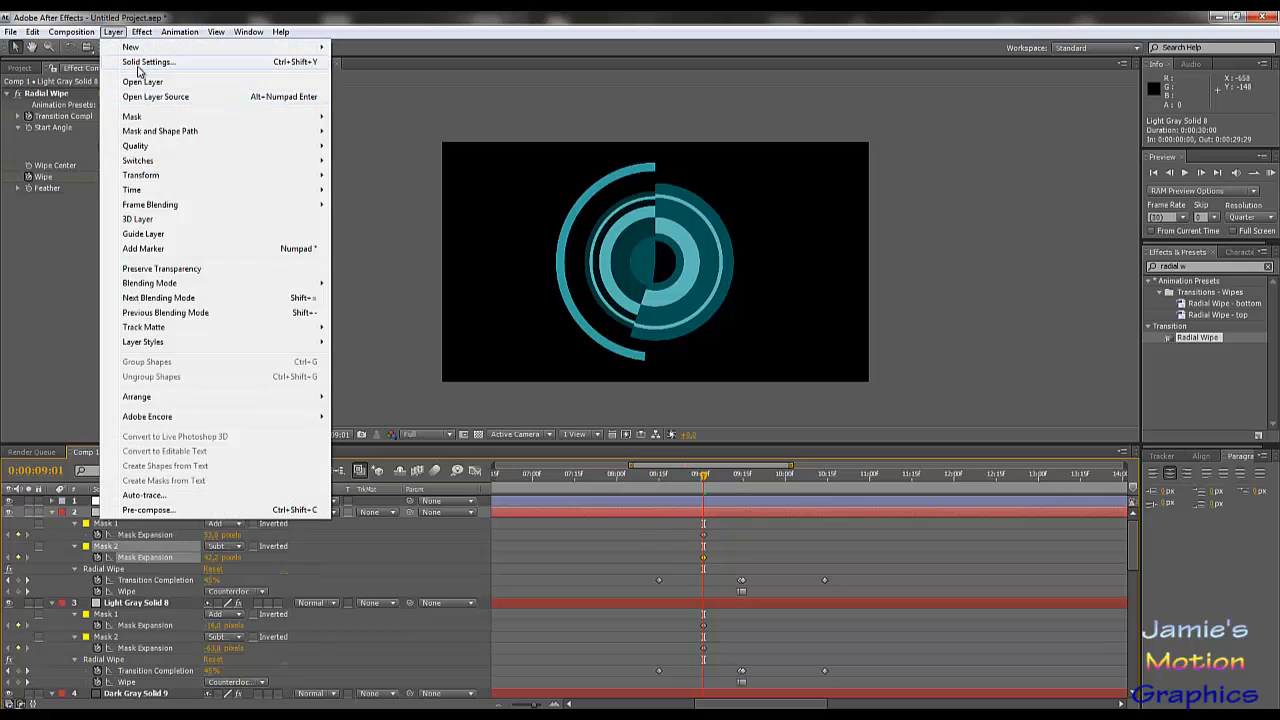
{"action": "left_click", "coordinate": [148, 62]}
{"action": "left_click", "coordinate": [1126, 536]}
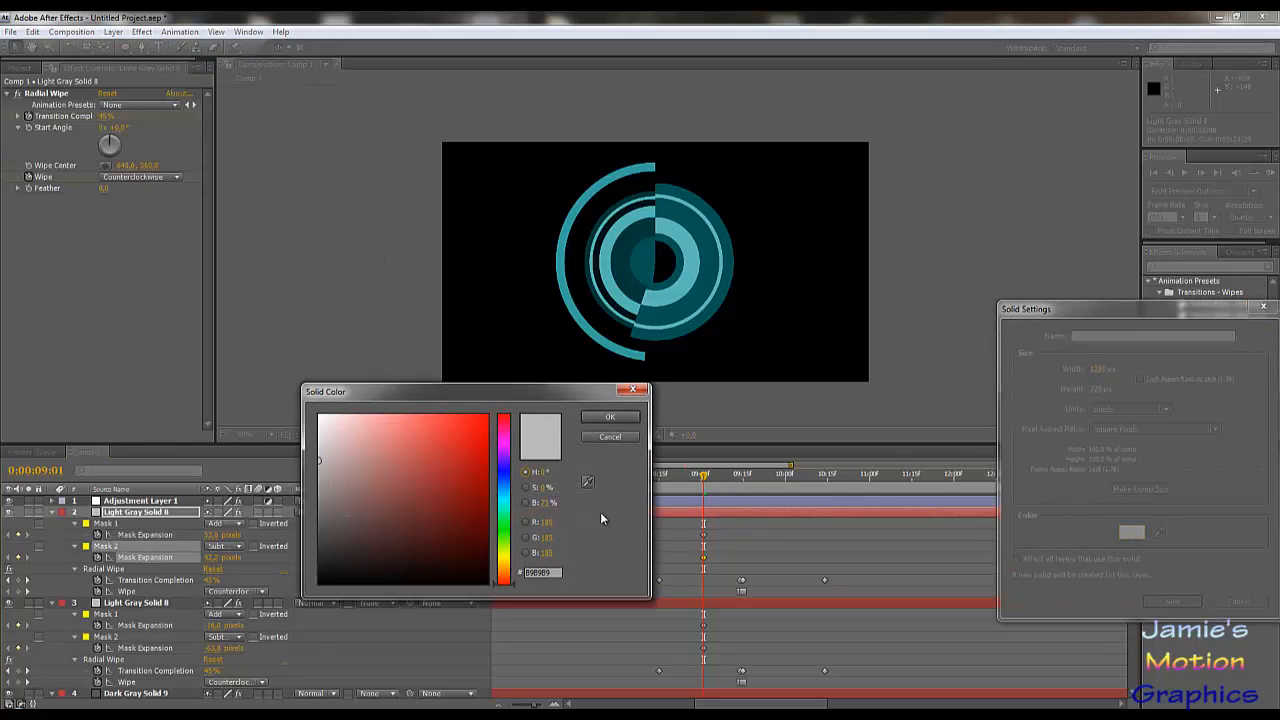
{"action": "left_click_drag", "start_coordinate": [466, 506], "coordinate": [294, 547]}
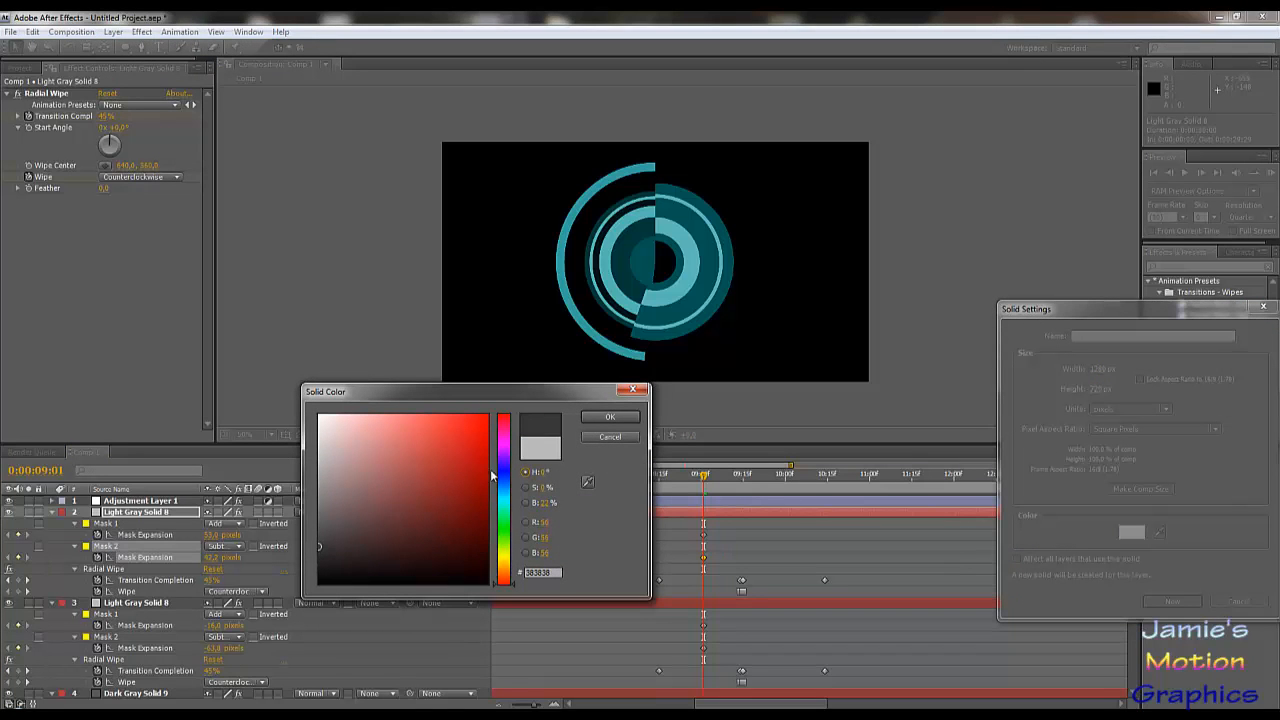
{"action": "left_click", "coordinate": [591, 420]}
{"action": "left_click", "coordinate": [1178, 602]}
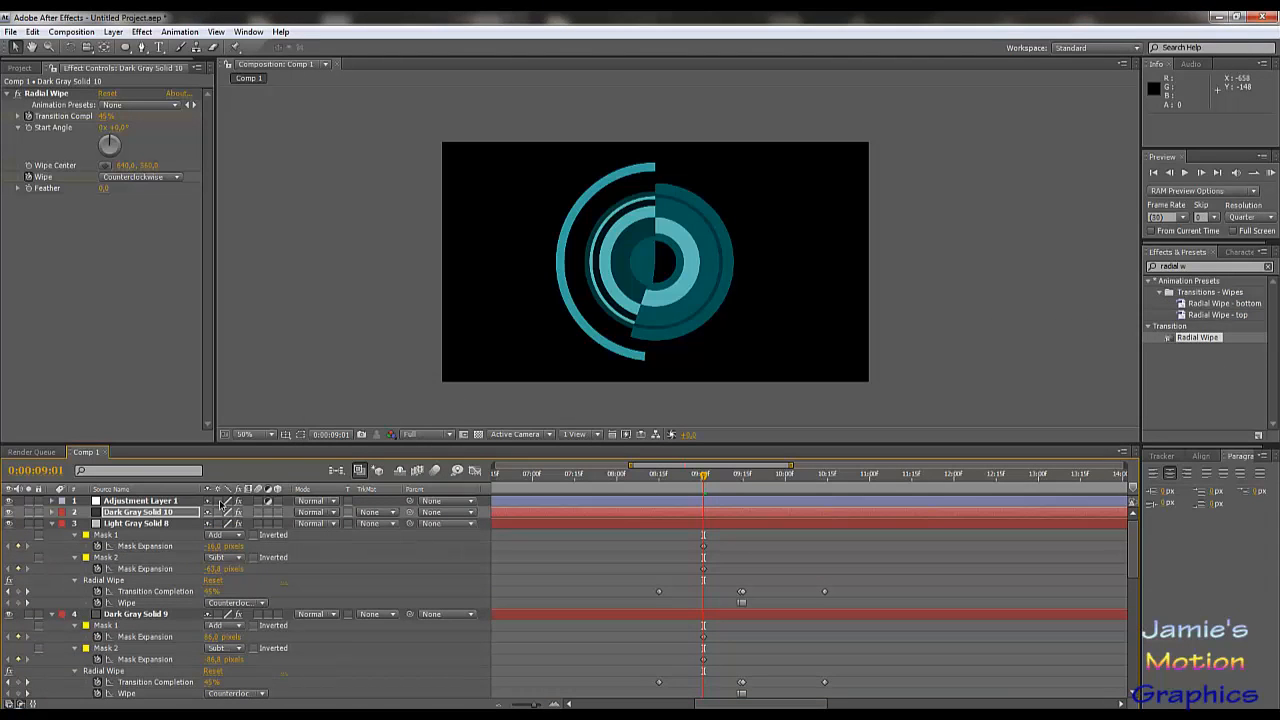
Duplicate the thin dark gray ring and widen the lower copy with mask expansions of about 58 and 23 pixels.
{"action": "left_click", "coordinate": [170, 514]}
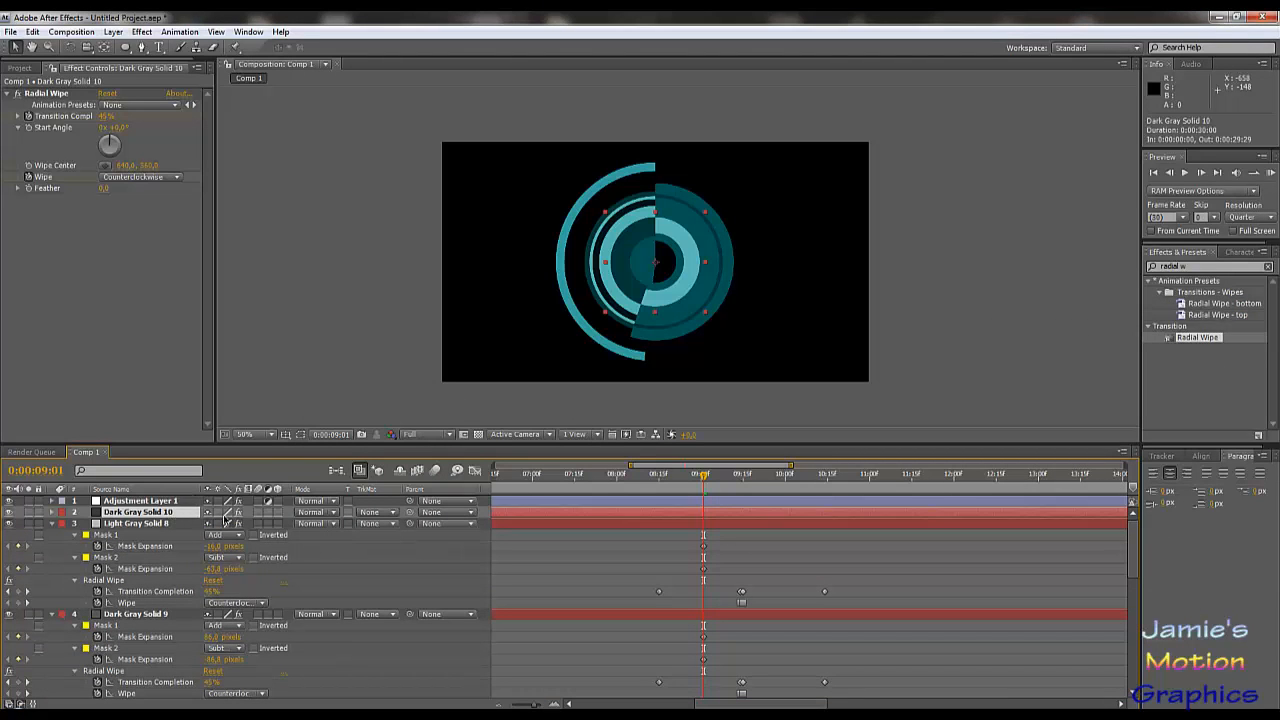
{"action": "key", "text": "ctrl+d"}
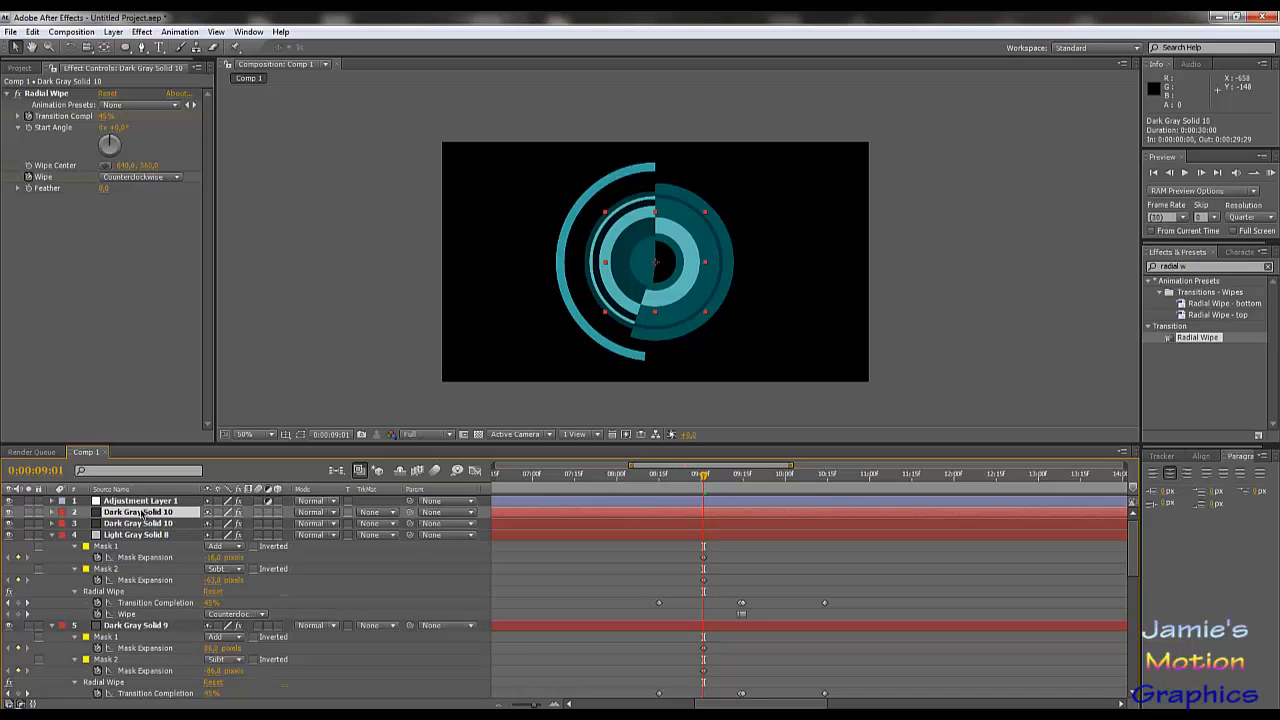
{"action": "left_click", "coordinate": [141, 526]}
{"action": "key", "text": "u"}
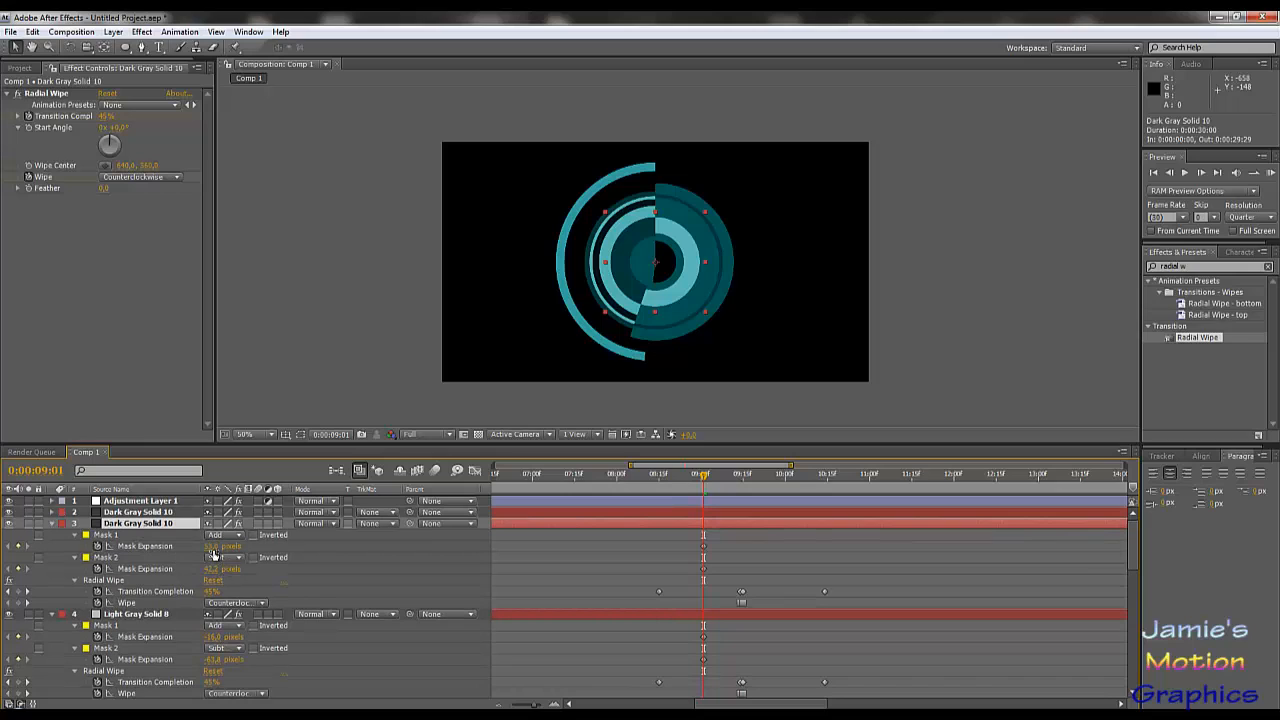
{"action": "left_click_drag", "start_coordinate": [211, 547], "coordinate": [202, 576]}
Recolour the widened ring beneath the thin dark ring to gray 5C5C5C as a new solid.
{"action": "left_click", "coordinate": [113, 31]}
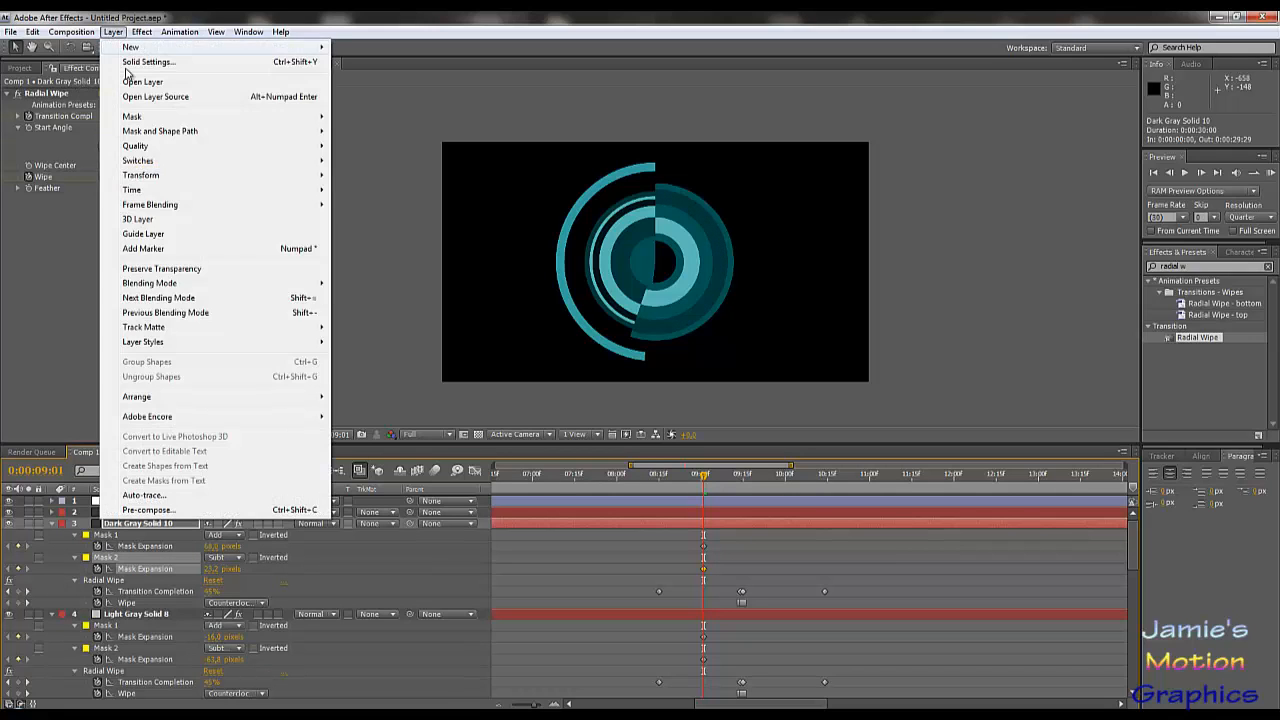
{"action": "left_click", "coordinate": [145, 62]}
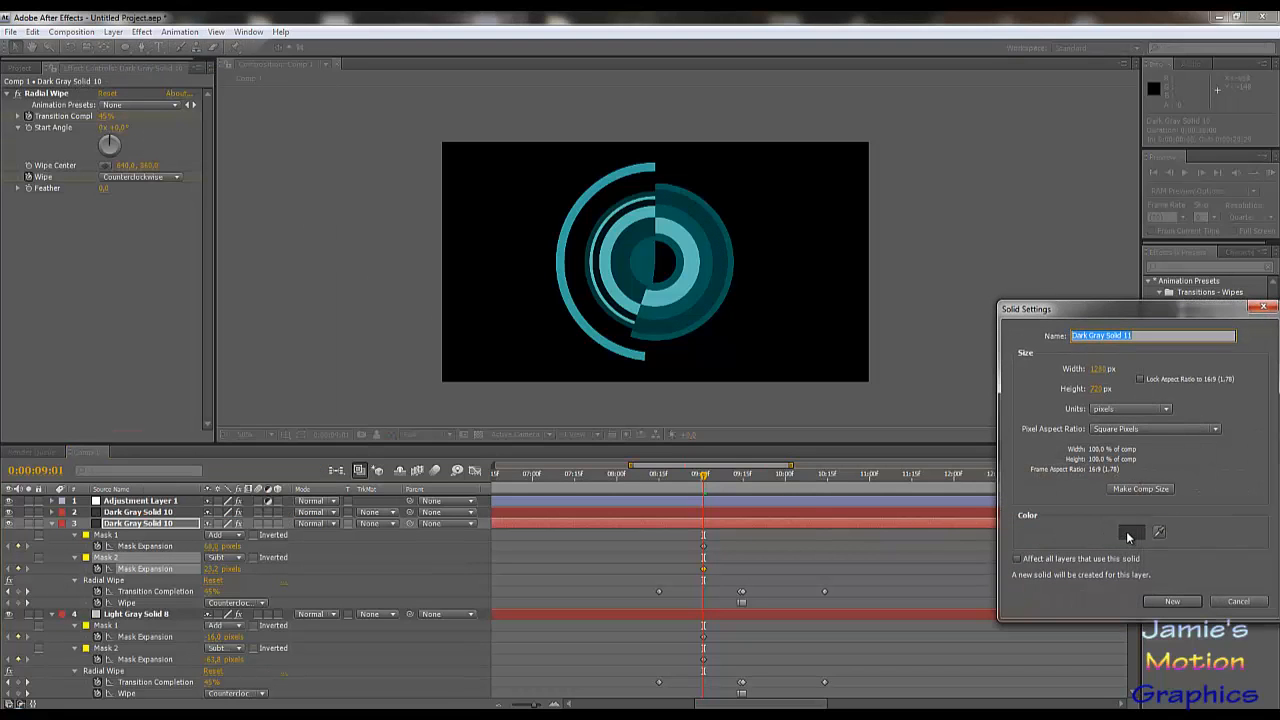
{"action": "left_click", "coordinate": [1131, 535]}
{"action": "left_click_drag", "start_coordinate": [402, 499], "coordinate": [295, 514]}
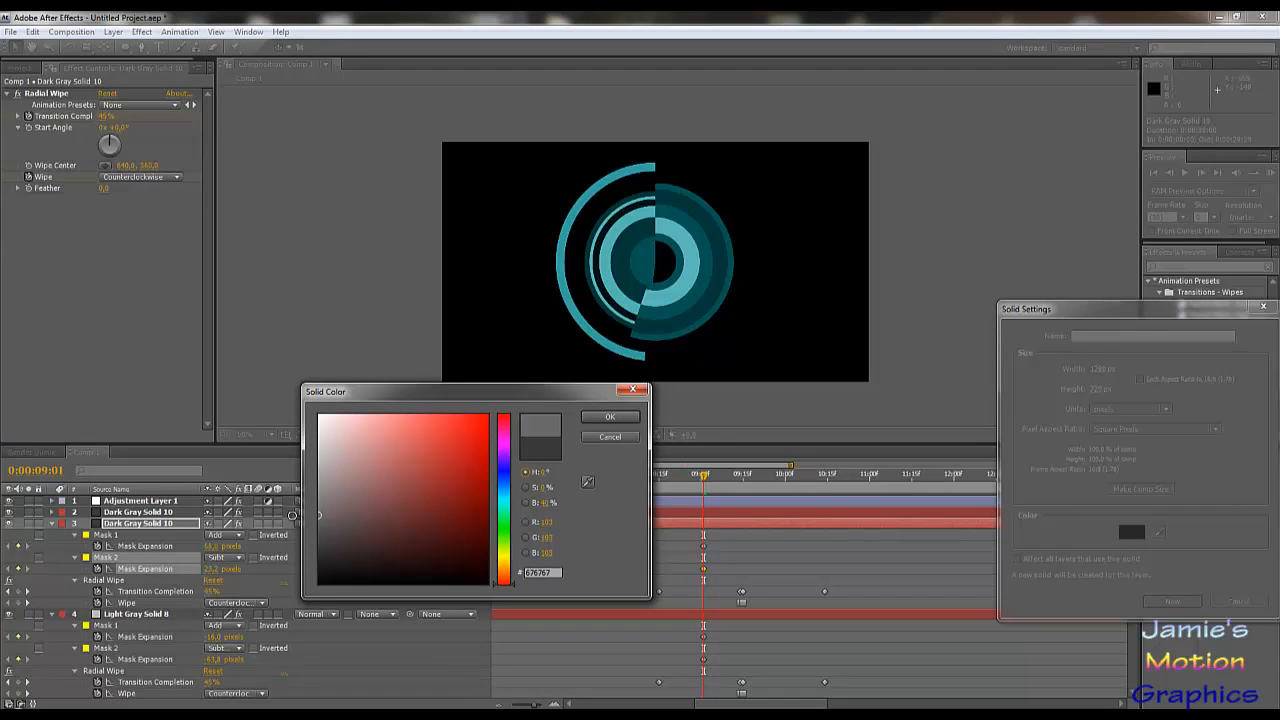
{"action": "left_click_drag", "start_coordinate": [292, 518], "coordinate": [293, 523]}
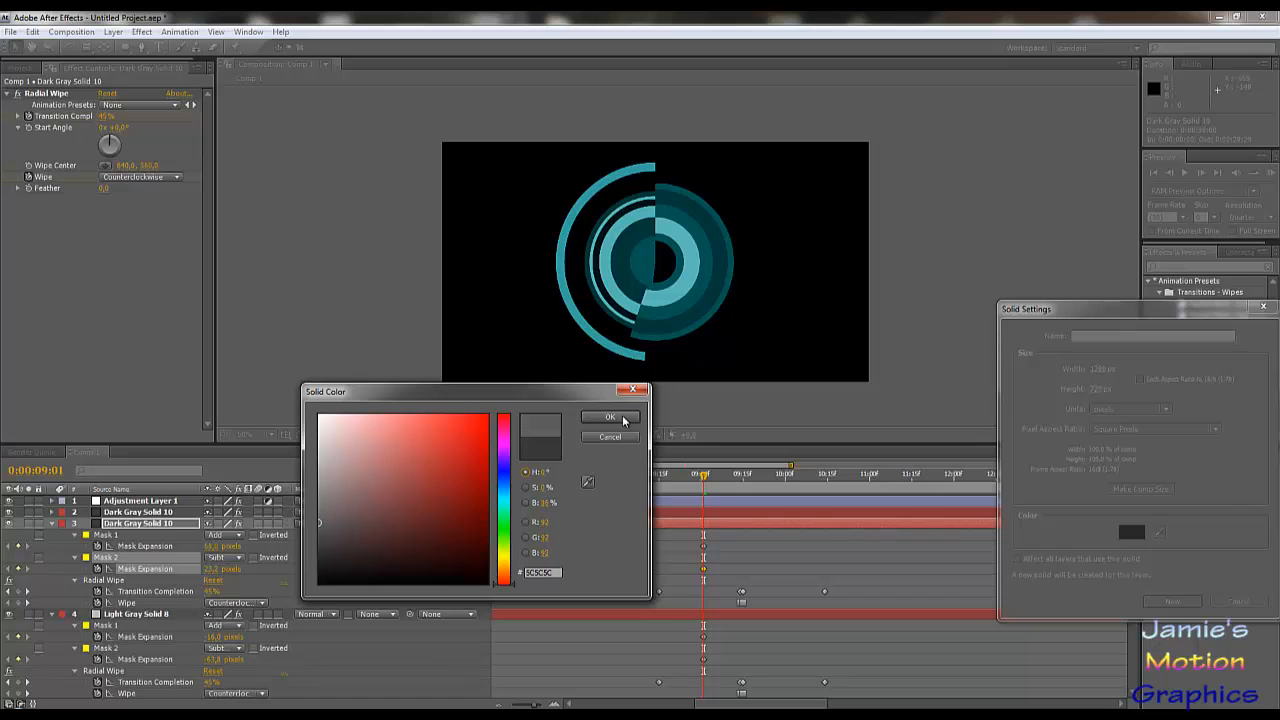
{"action": "left_click", "coordinate": [609, 417]}
{"action": "left_click", "coordinate": [1176, 603]}
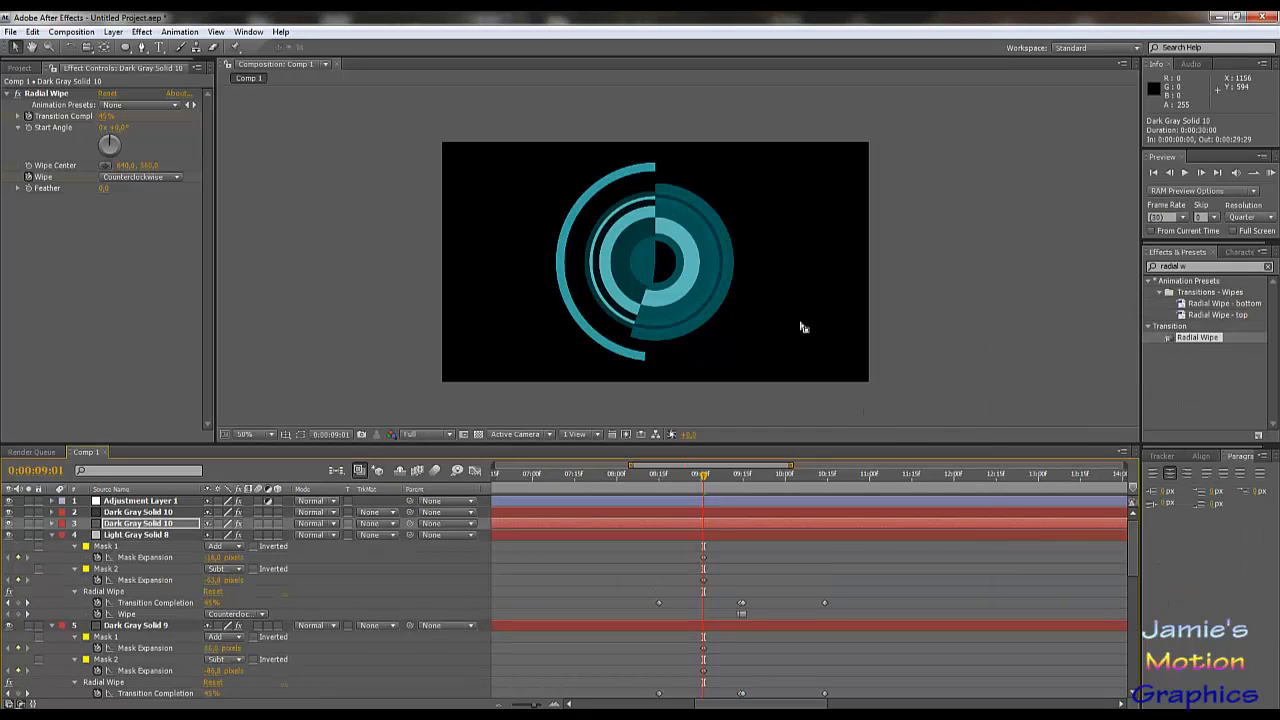
Select the recoloured gray ring layer directly beneath the thin dark gray ring.
{"action": "scroll", "coordinate": [803, 326], "scroll_direction": "up", "scroll_amount": 2}
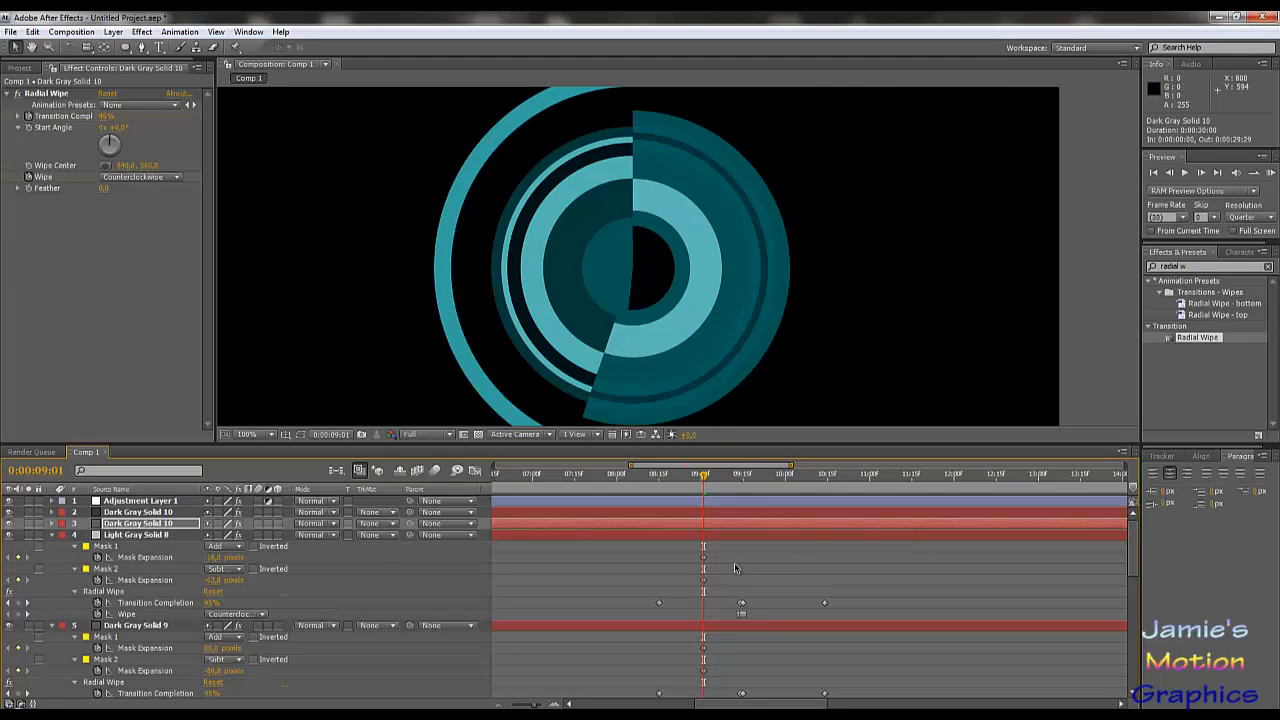
{"action": "left_click", "coordinate": [170, 526]}
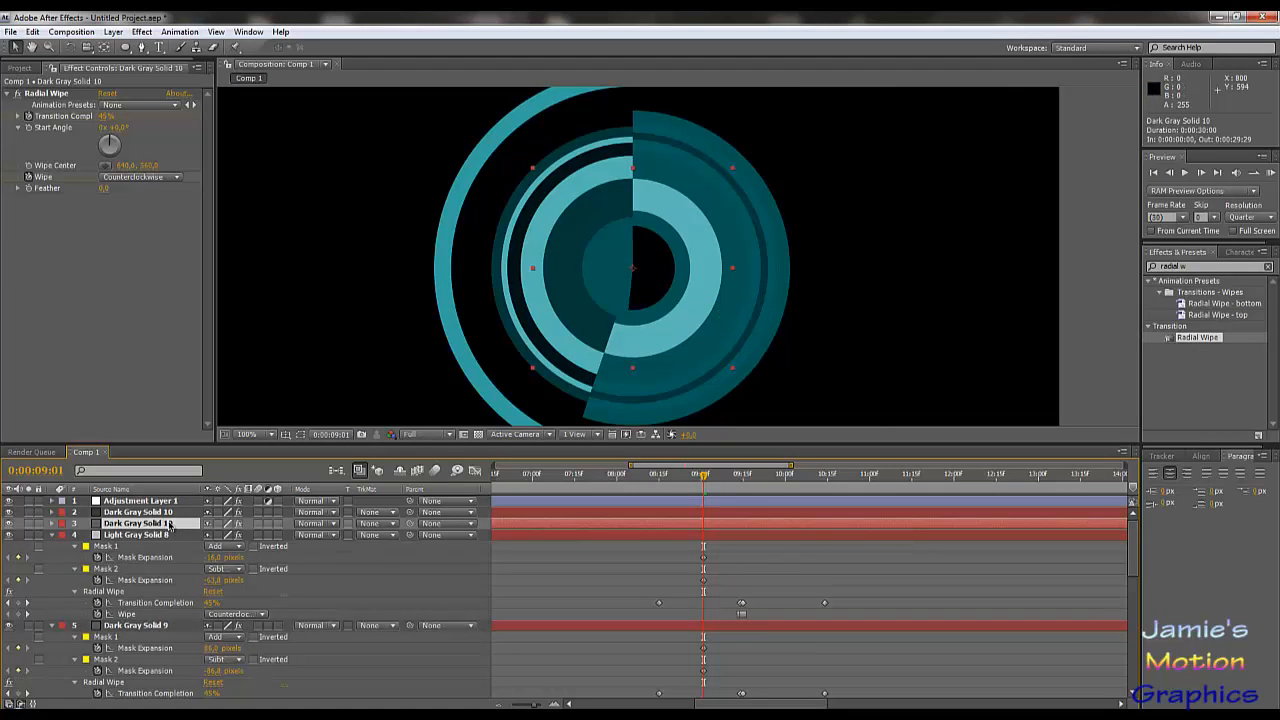
Duplicate the third layer, Dark Gray Solid 10, and recolor the lower copy as a new, lighter gray solid.
{"action": "key", "text": "ctrl+d"}
{"action": "left_click", "coordinate": [157, 537]}
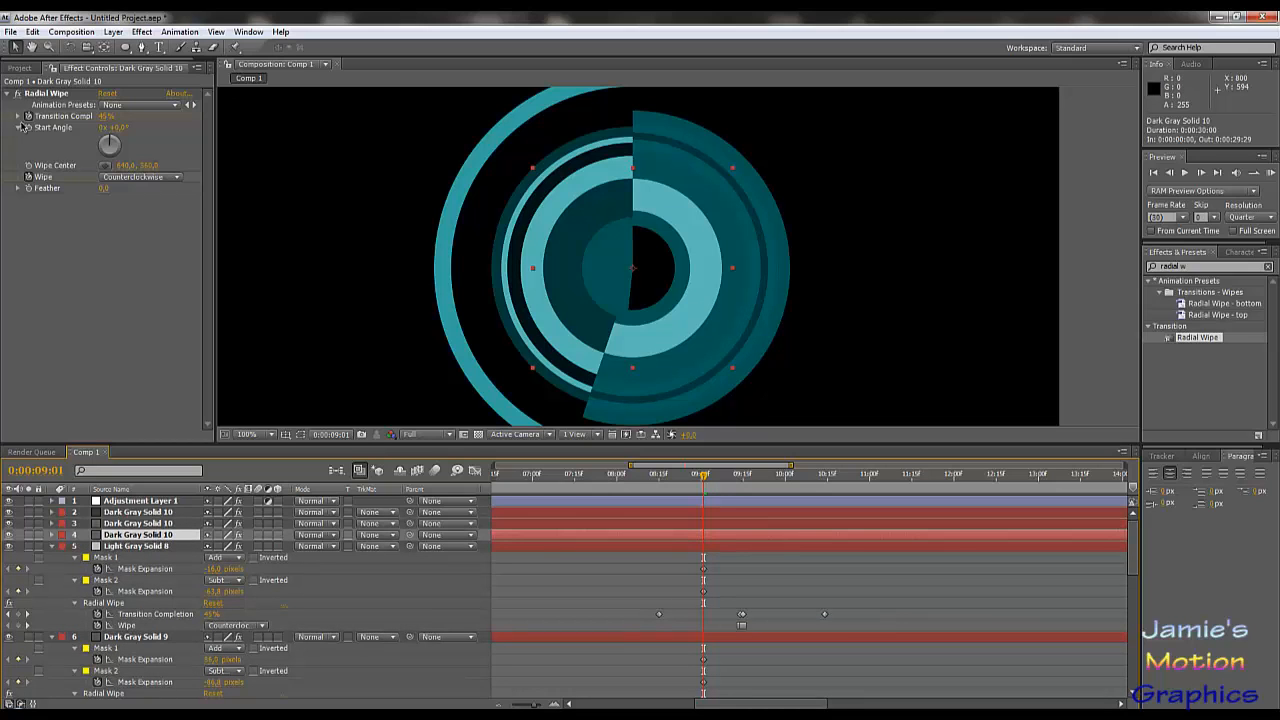
{"action": "left_click", "coordinate": [113, 31]}
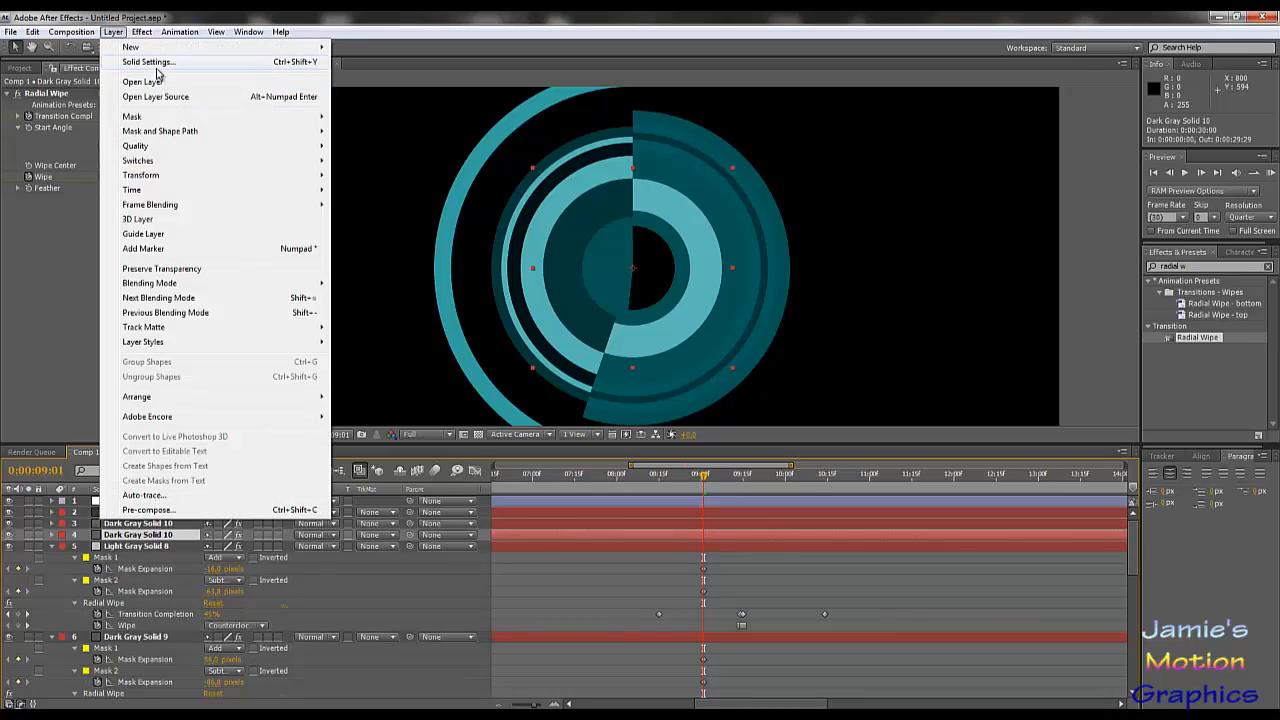
{"action": "left_click", "coordinate": [150, 62]}
{"action": "left_click", "coordinate": [1116, 535]}
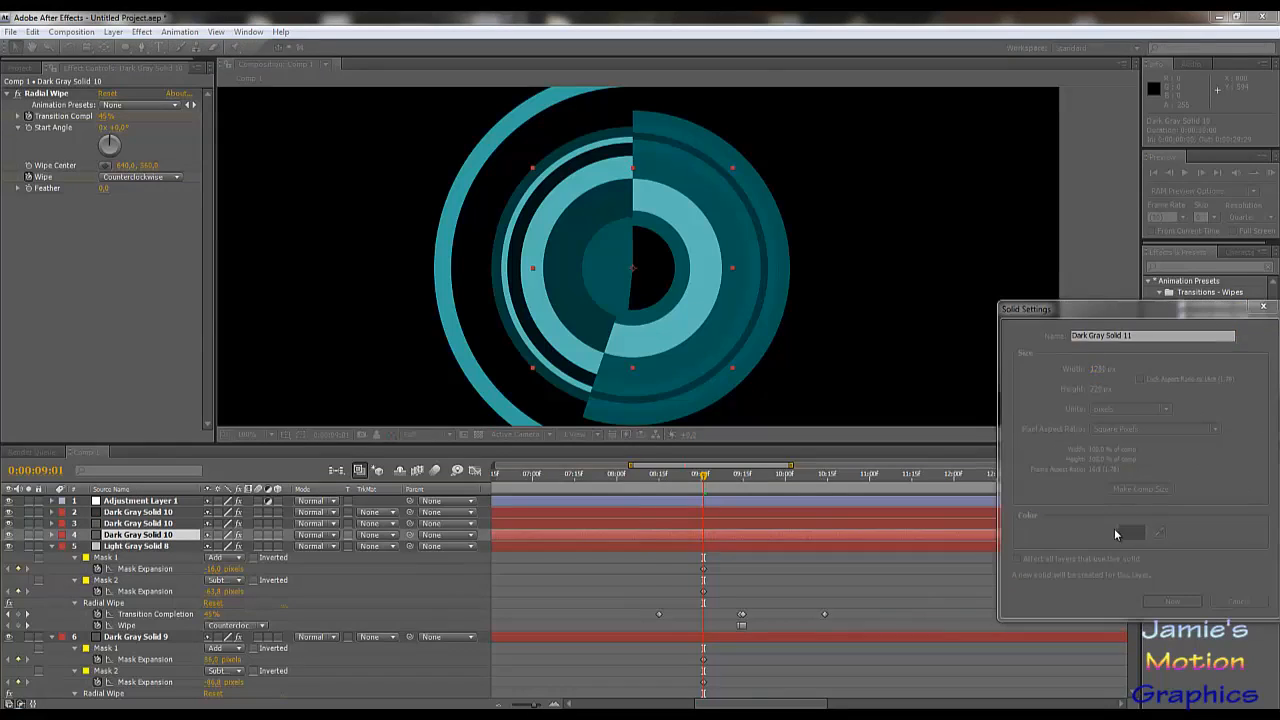
{"action": "left_click_drag", "start_coordinate": [322, 515], "coordinate": [294, 481]}
{"action": "left_click", "coordinate": [610, 416]}
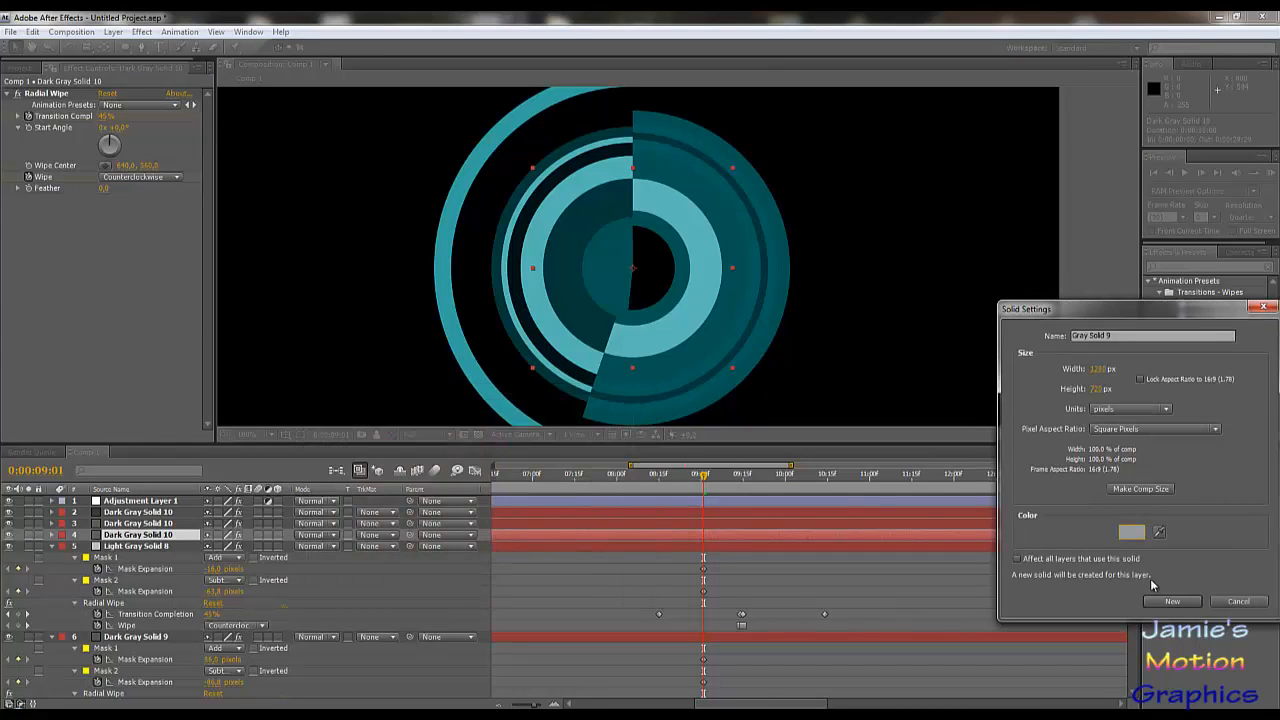
{"action": "left_click", "coordinate": [1172, 601]}
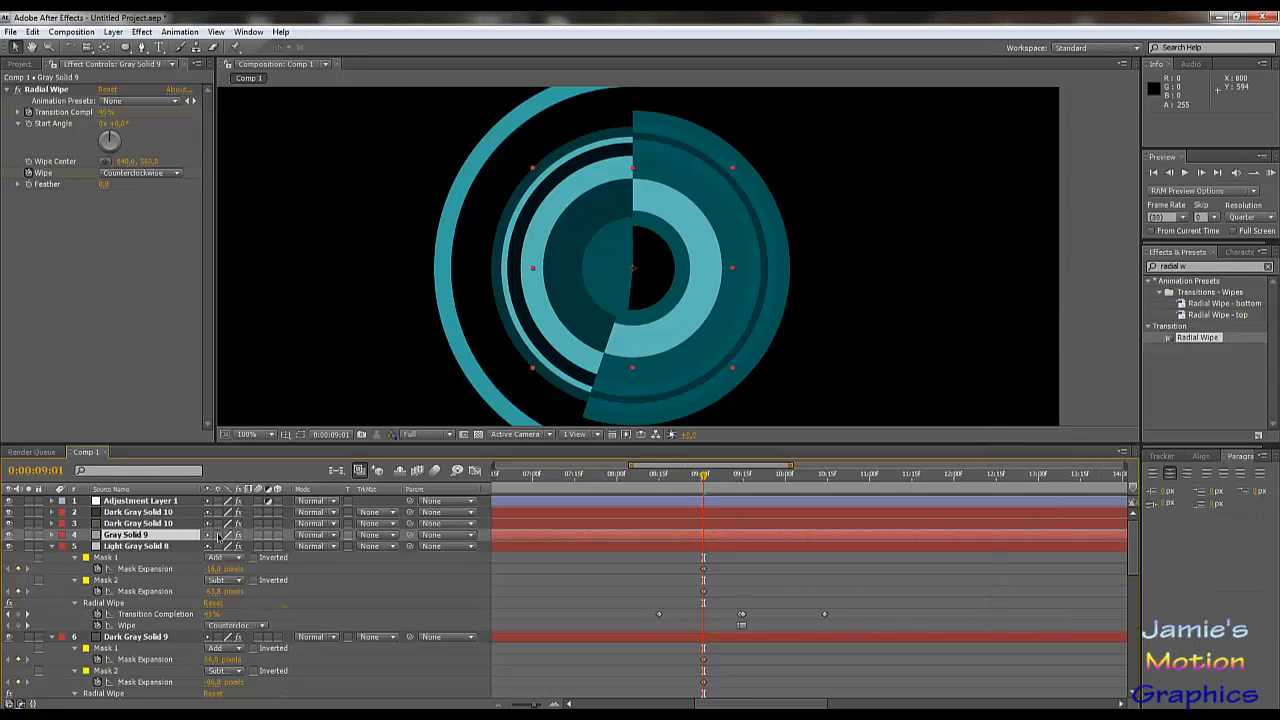
Set the mask expansions on Gray Solid 9 to 70 pixels for Mask 1 and about 9.2 pixels for Mask 2.
{"action": "key", "text": "u"}
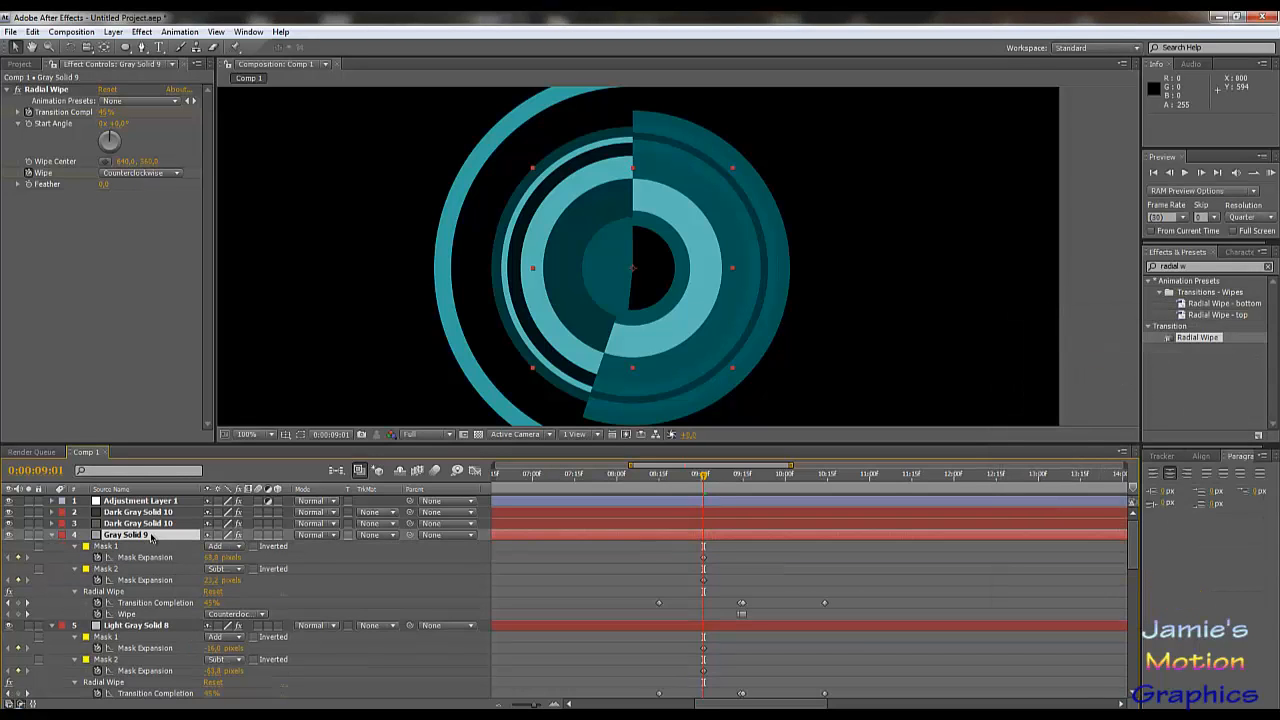
{"action": "key", "text": "u"}
{"action": "key", "text": "u"}
{"action": "left_click", "coordinate": [207, 557]}
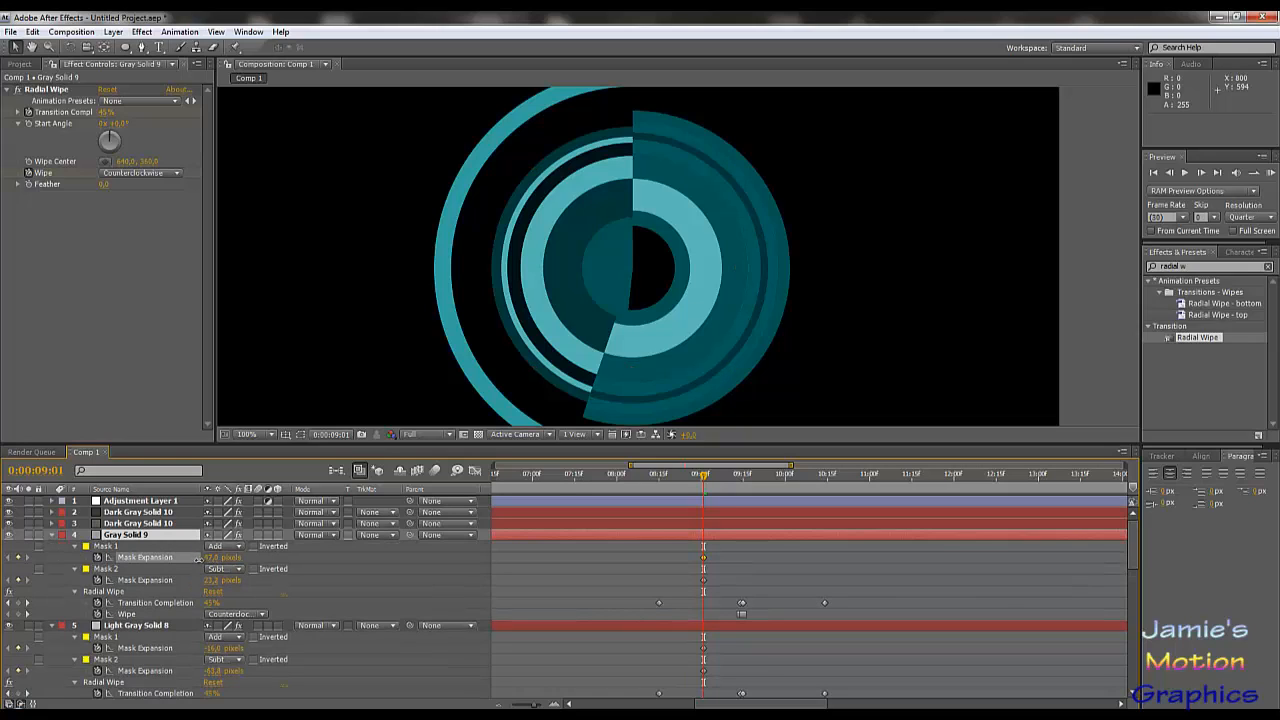
{"action": "mouse_move", "coordinate": [208, 560]}
{"action": "left_mouse_down"}
{"action": "mouse_move", "coordinate": [219, 567]}
{"action": "mouse_move", "coordinate": [207, 581]}
{"action": "left_mouse_up"}
{"action": "left_click", "coordinate": [207, 580]}
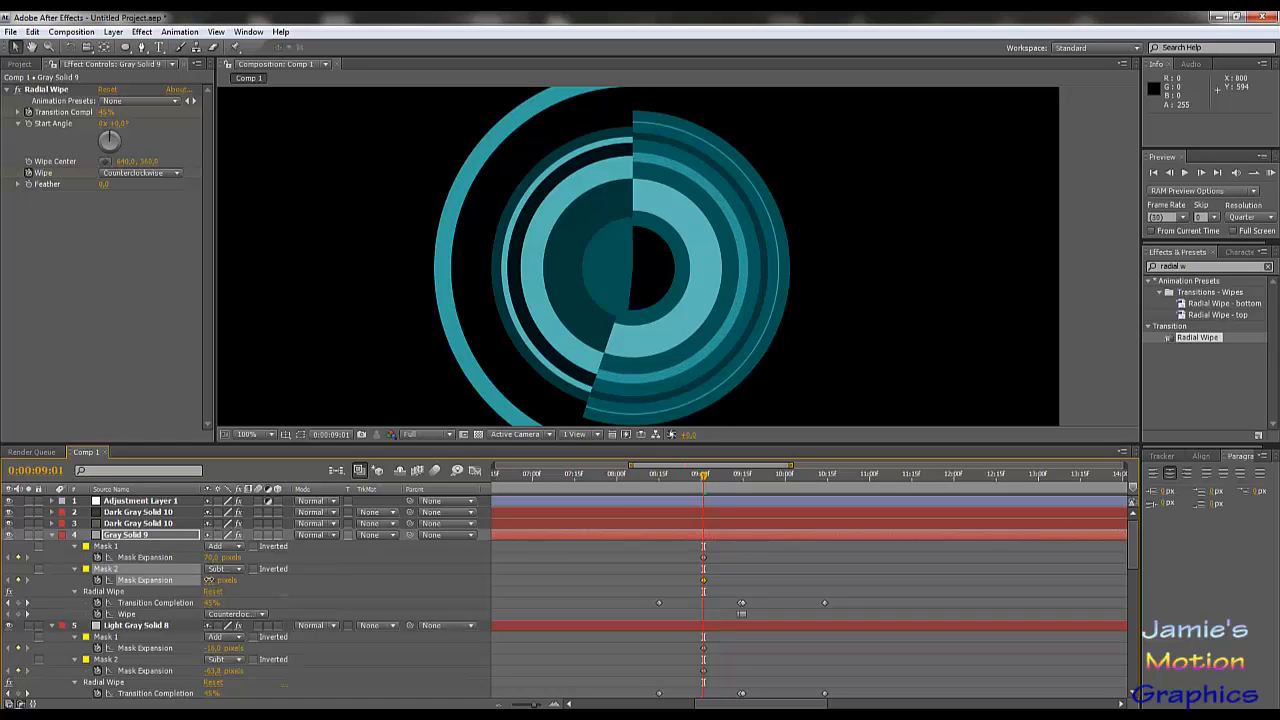
{"action": "scroll", "coordinate": [634, 478], "scroll_direction": "down", "scroll_amount": 1}
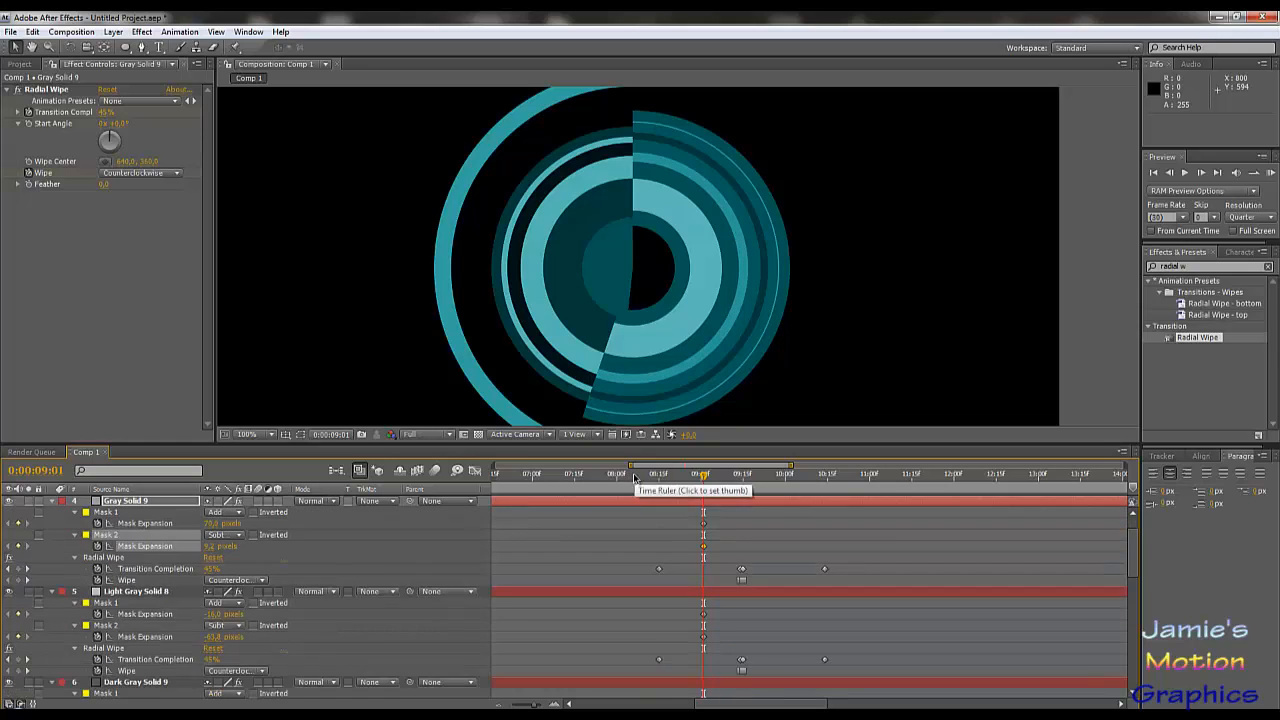
{"action": "scroll", "coordinate": [634, 478], "scroll_direction": "up", "scroll_amount": 1}
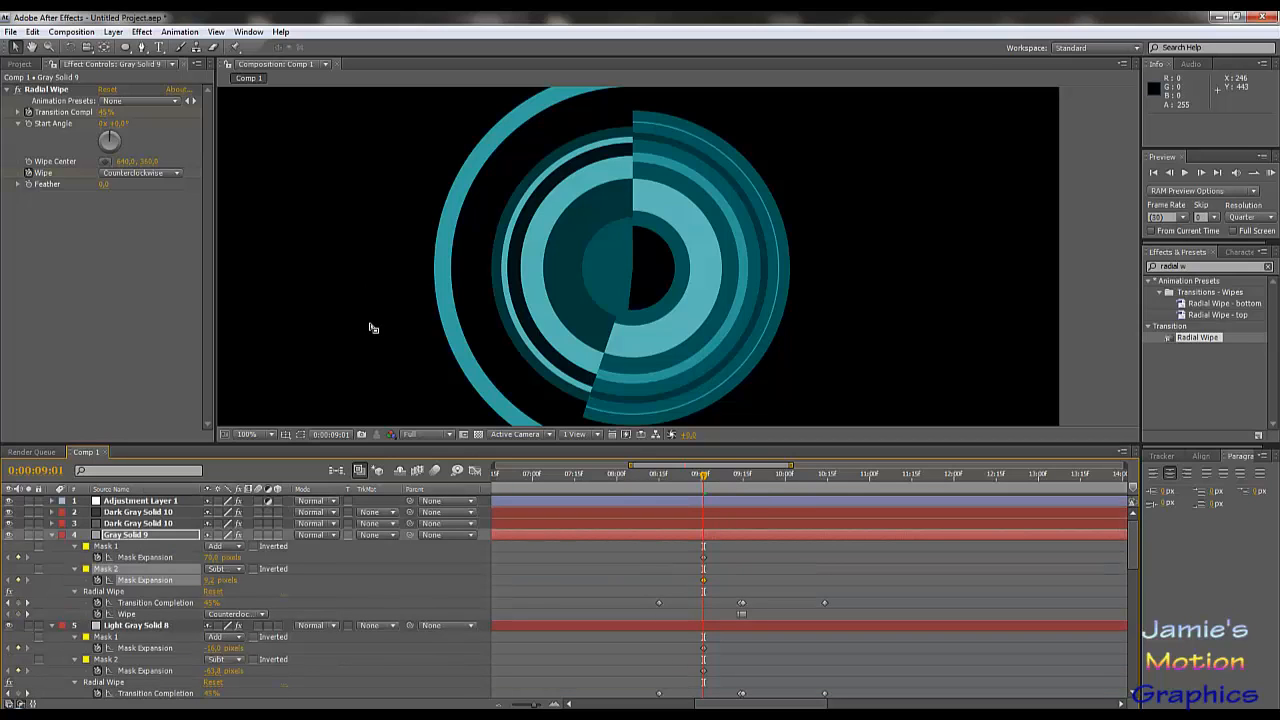
Change the solid color of the lower Dark Gray Solid 10 layer, directly above Gray Solid 9, to gray 7C7C7C.
{"action": "left_click", "coordinate": [133, 536]}
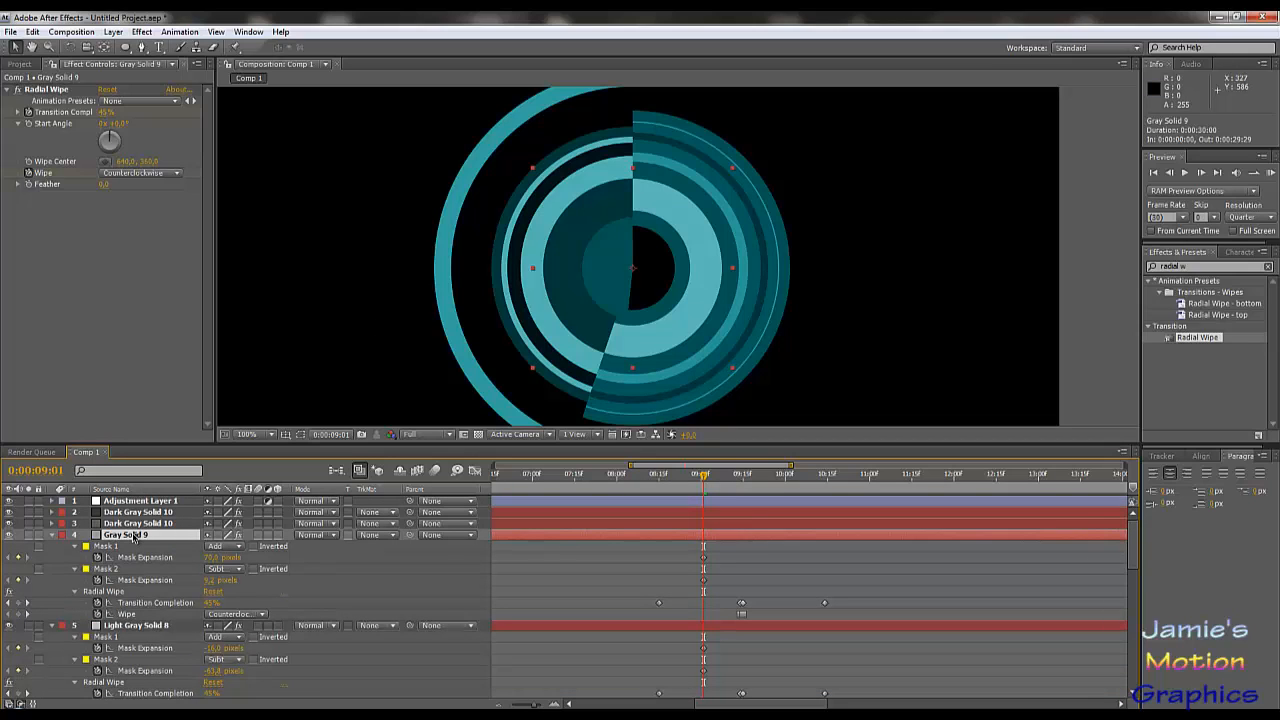
{"action": "left_click", "coordinate": [127, 524]}
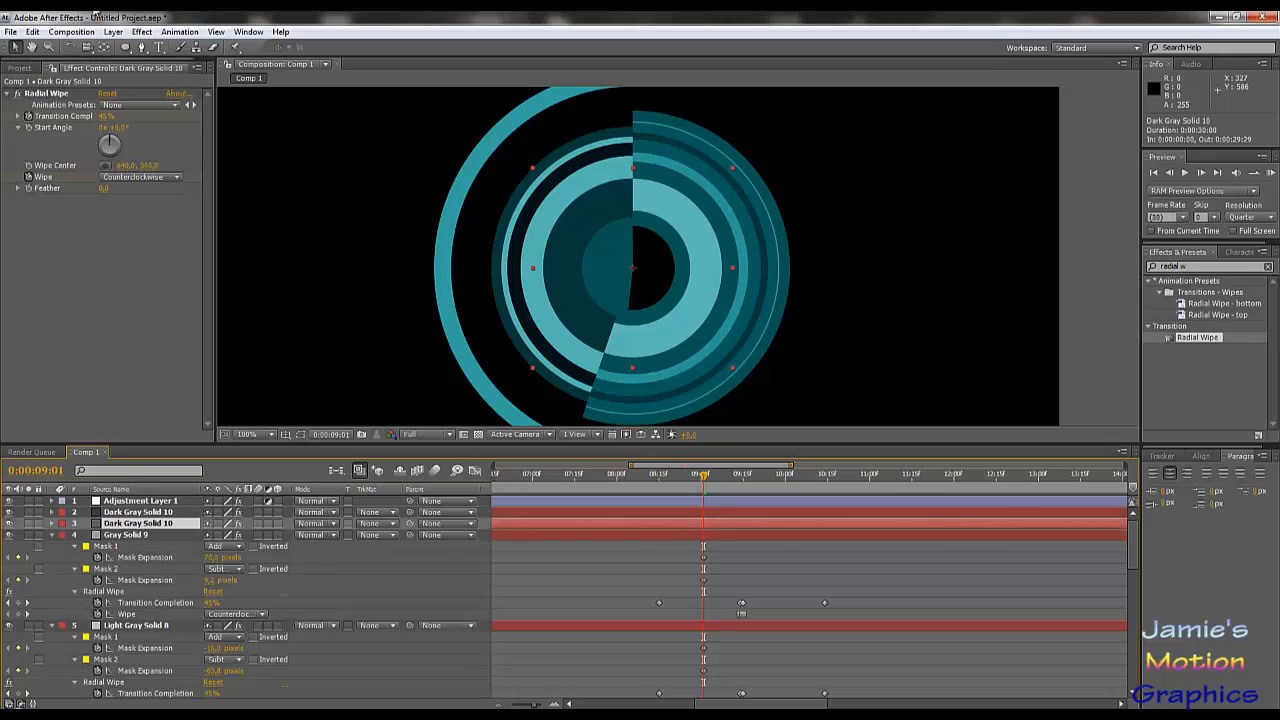
{"action": "left_click", "coordinate": [113, 31]}
{"action": "left_click", "coordinate": [149, 62]}
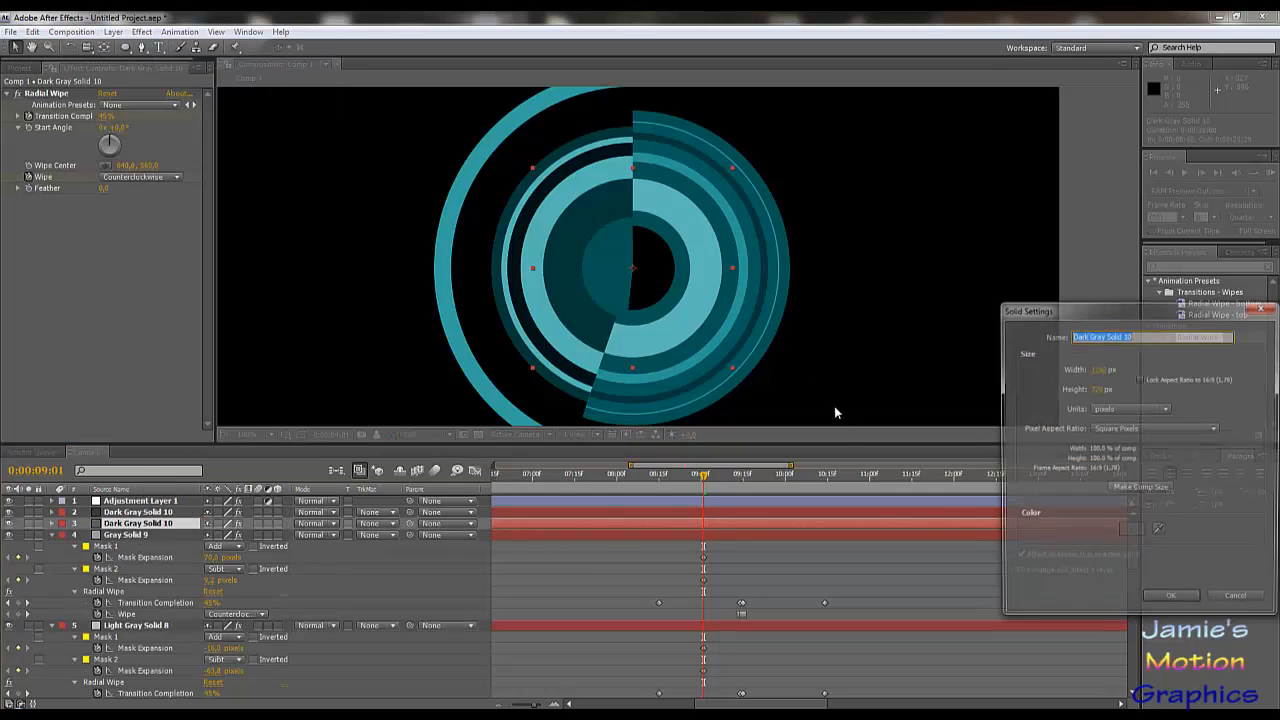
{"action": "left_click", "coordinate": [1131, 532]}
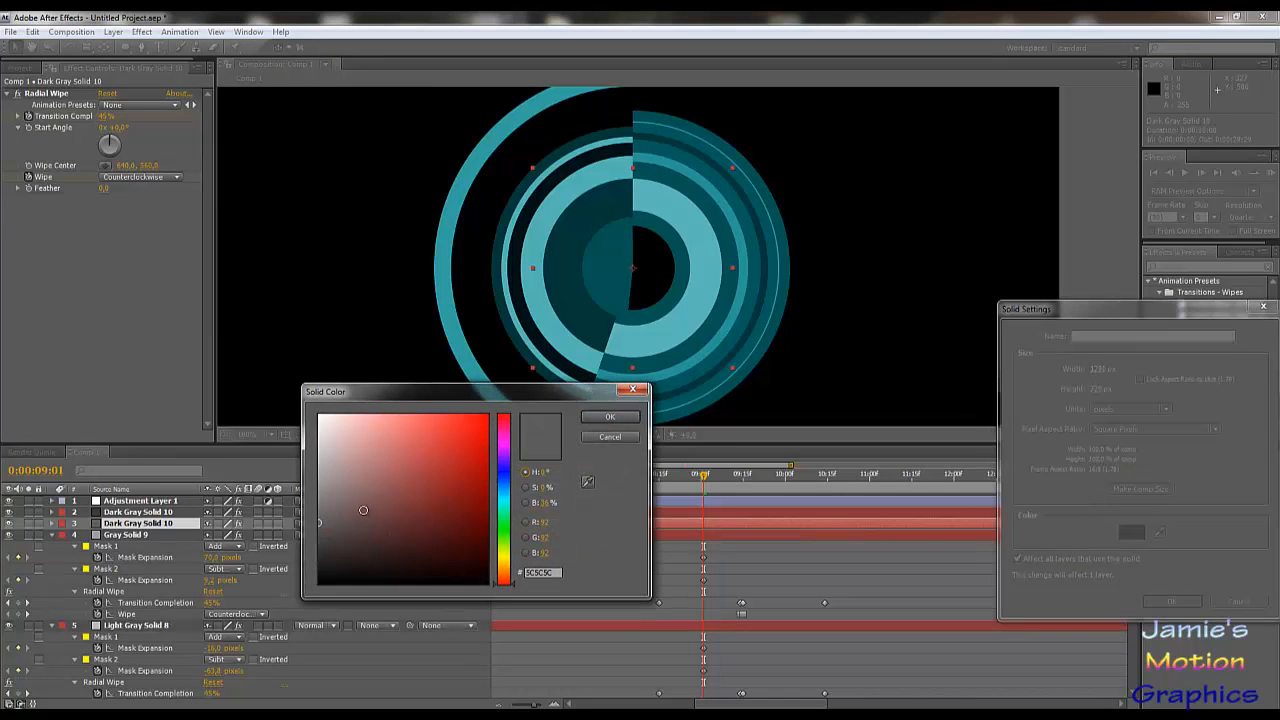
{"action": "left_click_drag", "start_coordinate": [332, 515], "coordinate": [296, 503]}
{"action": "left_click", "coordinate": [610, 417]}
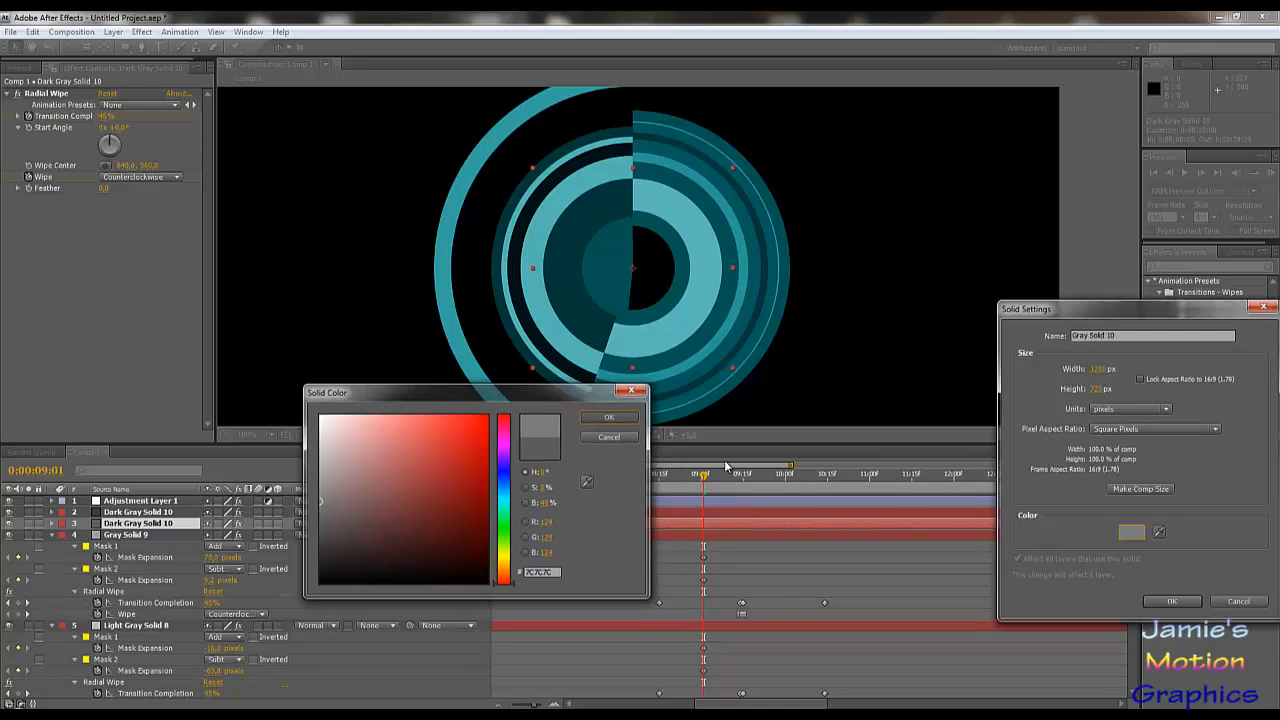
{"action": "left_click", "coordinate": [1165, 603]}
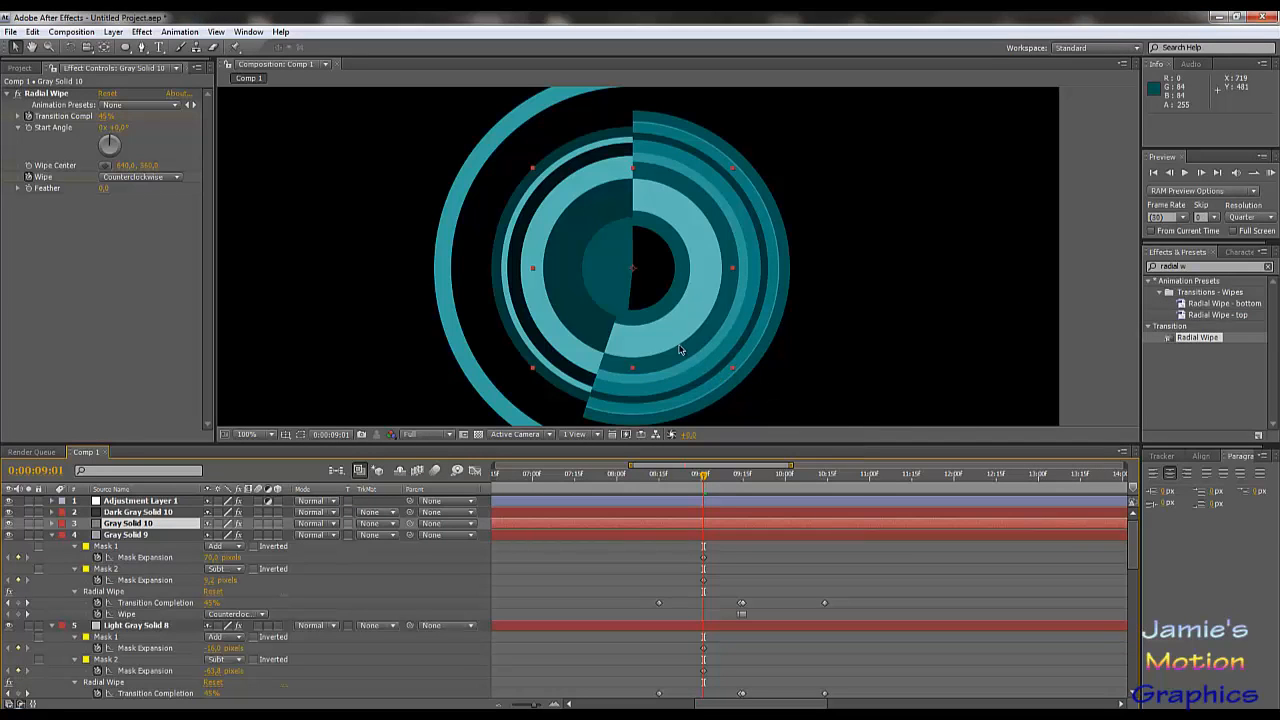
Delete the Gray Solid 9 layer and collapse the expanded properties of the remaining layers.
{"action": "left_click", "coordinate": [117, 536]}
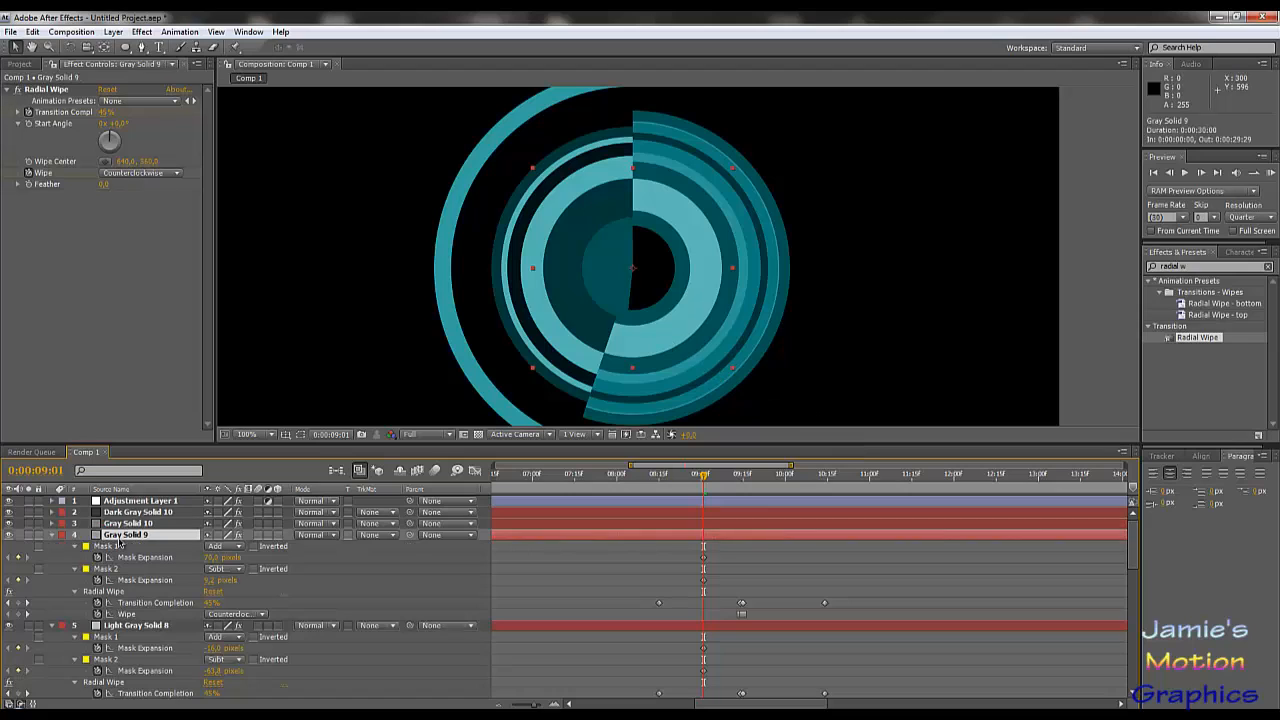
{"action": "key", "text": "Delete"}
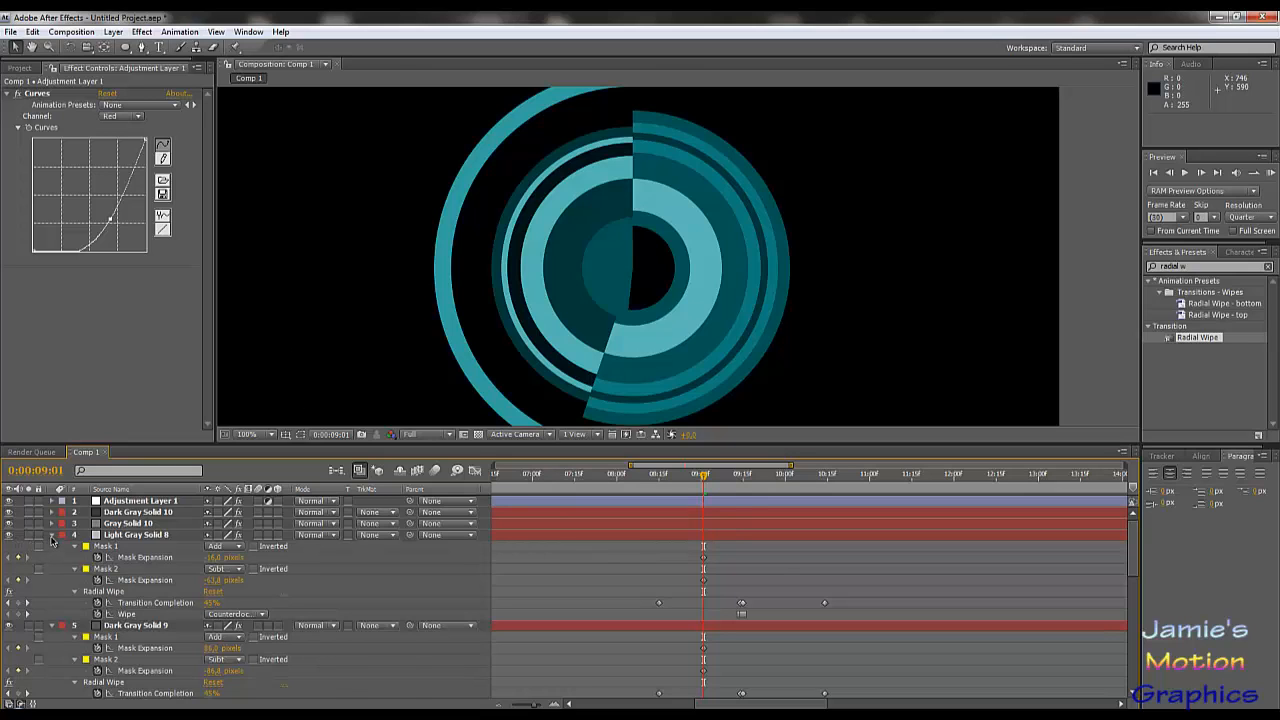
{"action": "left_click", "coordinate": [52, 538]}
{"action": "left_click", "coordinate": [52, 547]}
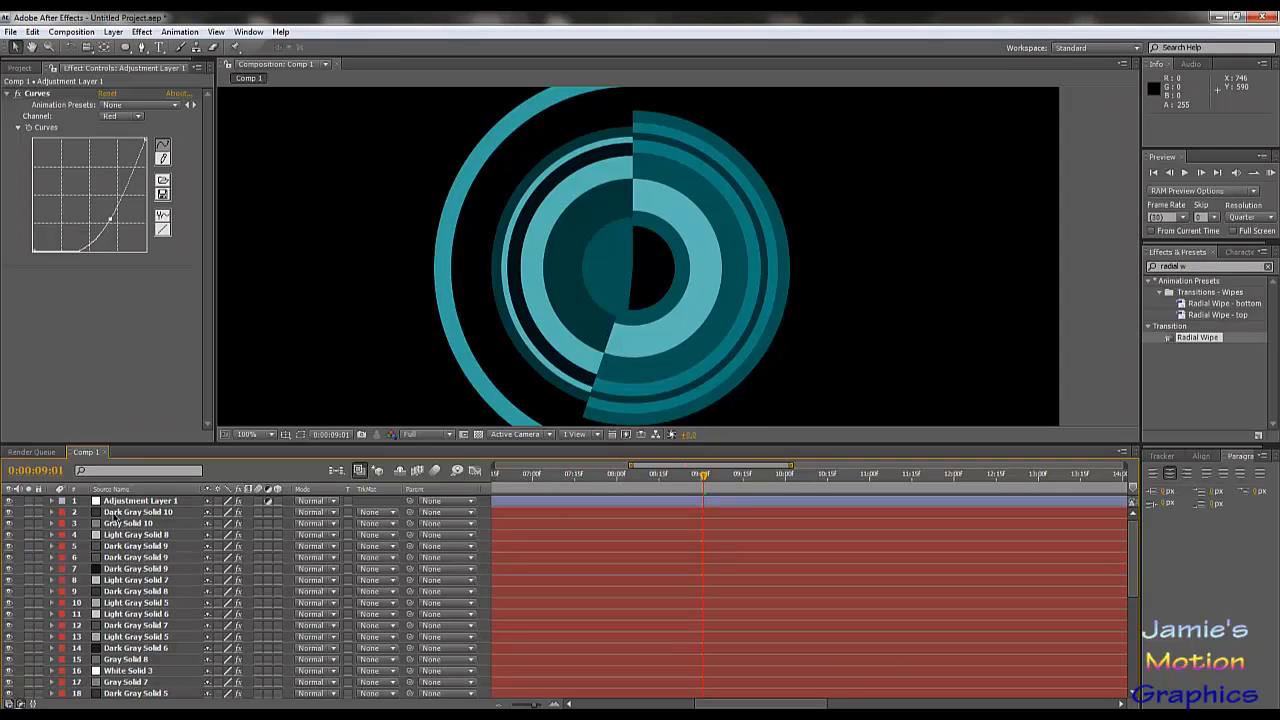
Duplicate the top Dark Gray Solid 10 layer and shift all the copy's keyframes so its wipe starts at 0:00:09:15.
{"action": "left_click", "coordinate": [125, 513]}
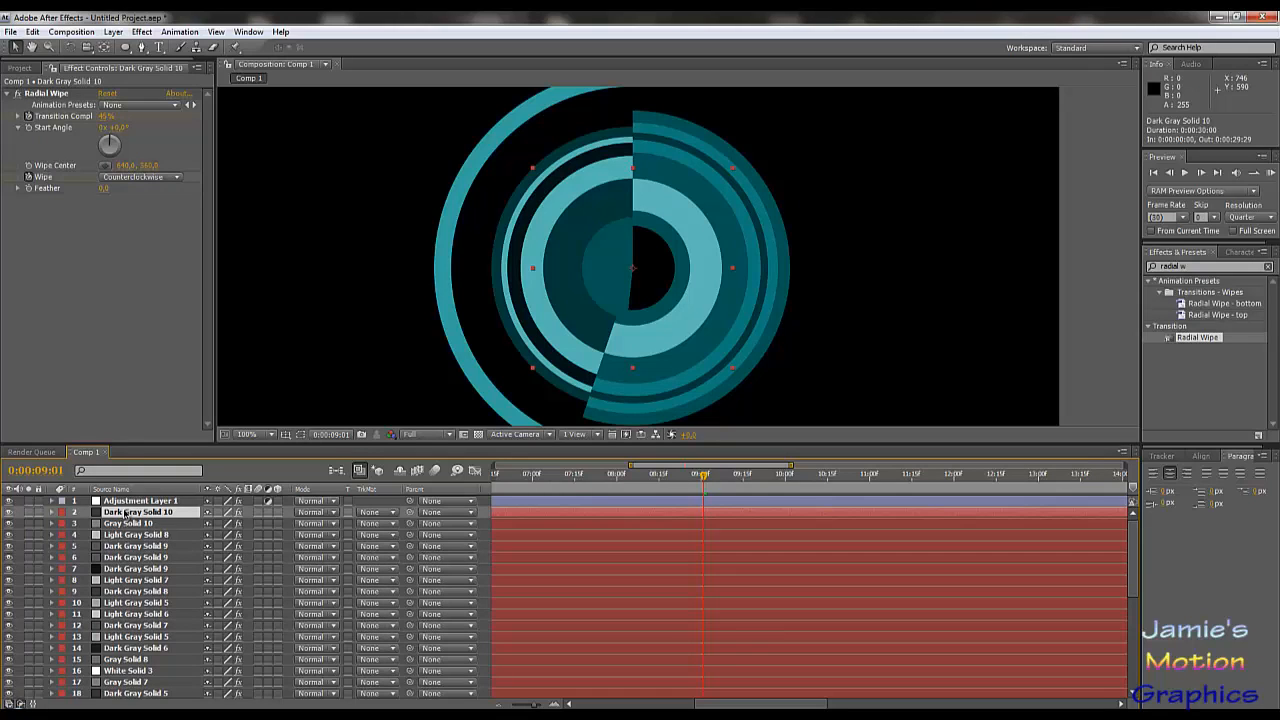
{"action": "key", "text": "ctrl+d"}
{"action": "key", "text": "u"}
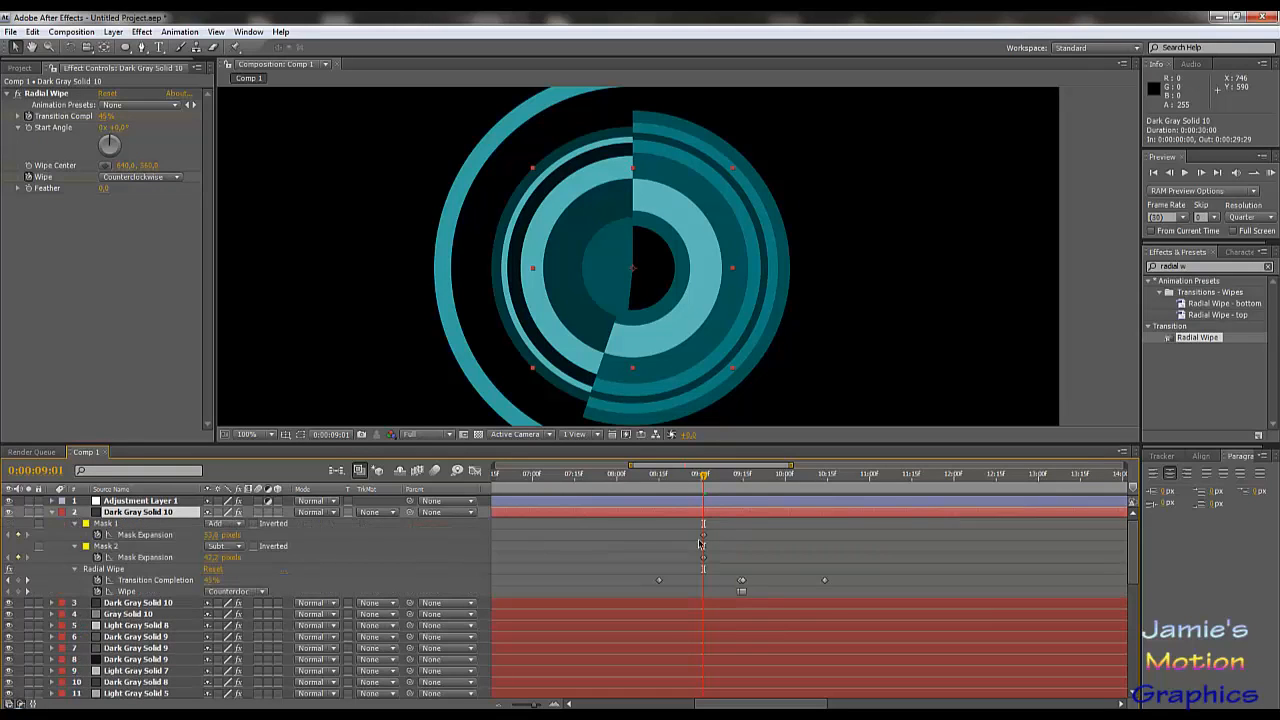
{"action": "left_click_drag", "start_coordinate": [614, 525], "coordinate": [843, 600]}
{"action": "left_click", "coordinate": [743, 487]}
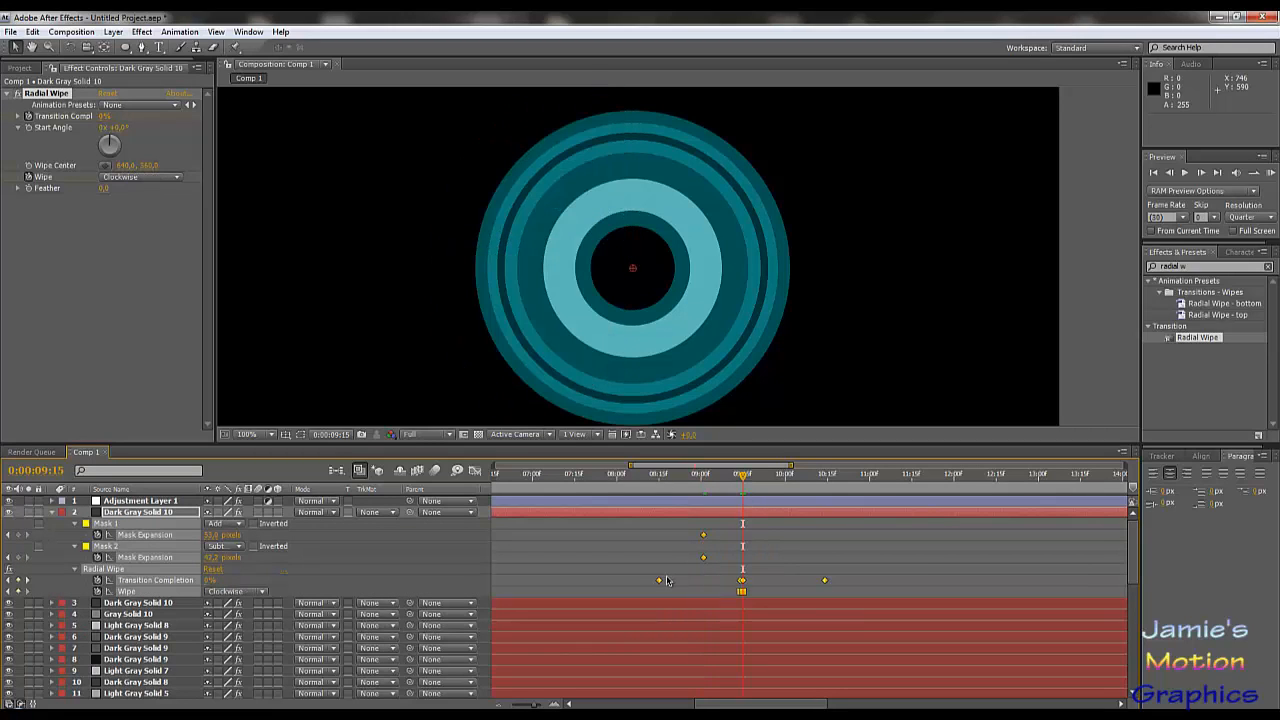
{"action": "left_click_drag", "start_coordinate": [659, 583], "coordinate": [744, 596]}
{"action": "key", "text": "space"}
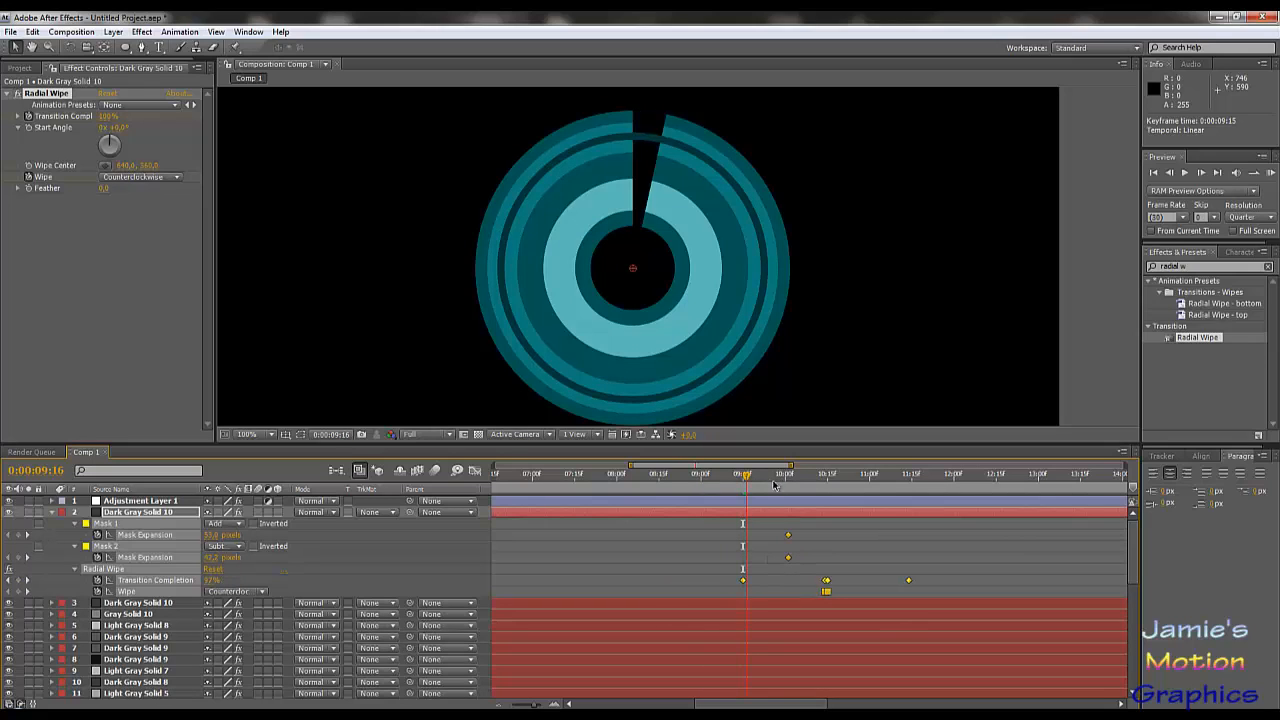
At 0:00:10:01, set the copied layer's mask expansions to 22 pixels for Mask 1 and about -129.8 pixels for Mask 2.
{"action": "left_click", "coordinate": [556, 555]}
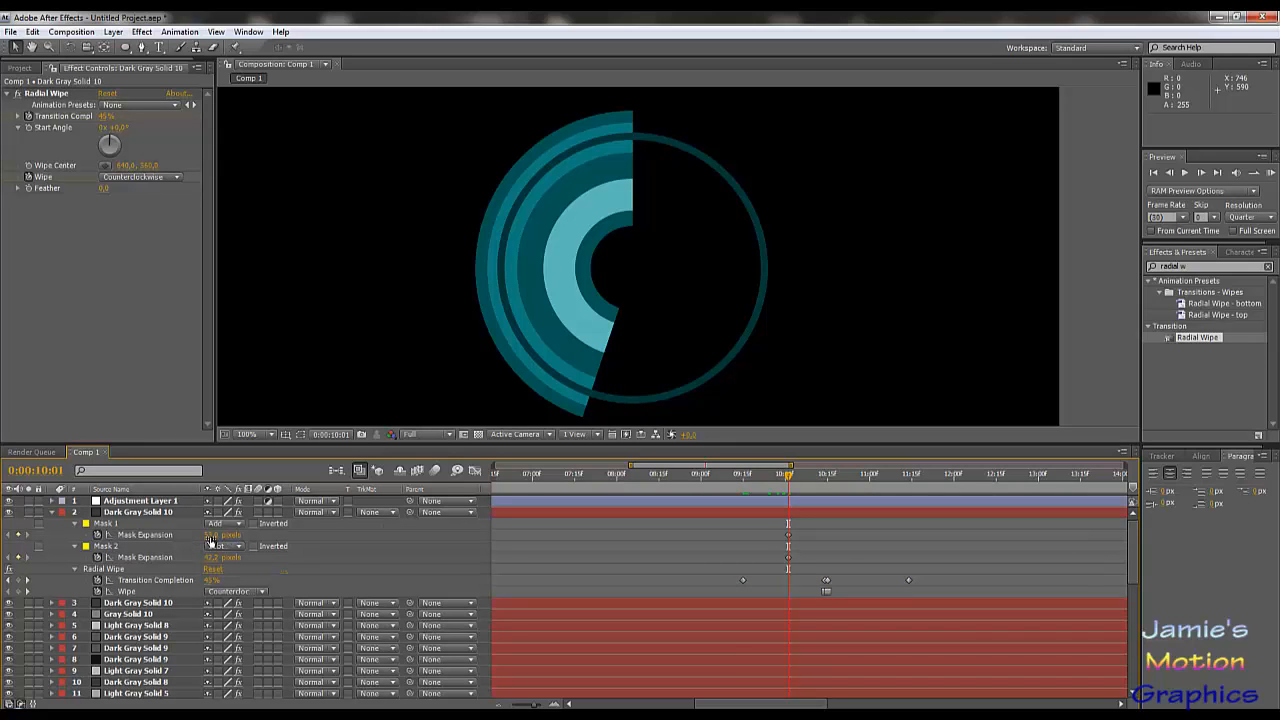
{"action": "left_click_drag", "start_coordinate": [210, 541], "coordinate": [83, 545]}
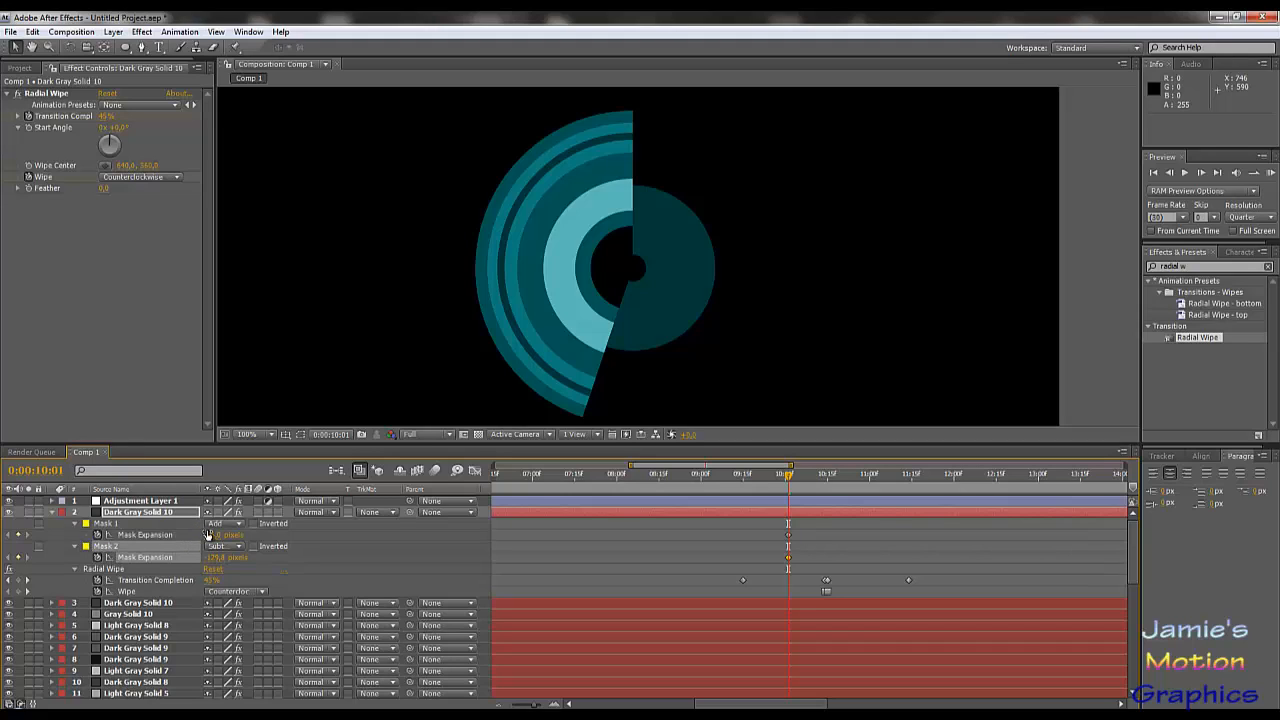
{"action": "left_click_drag", "start_coordinate": [212, 534], "coordinate": [266, 555]}
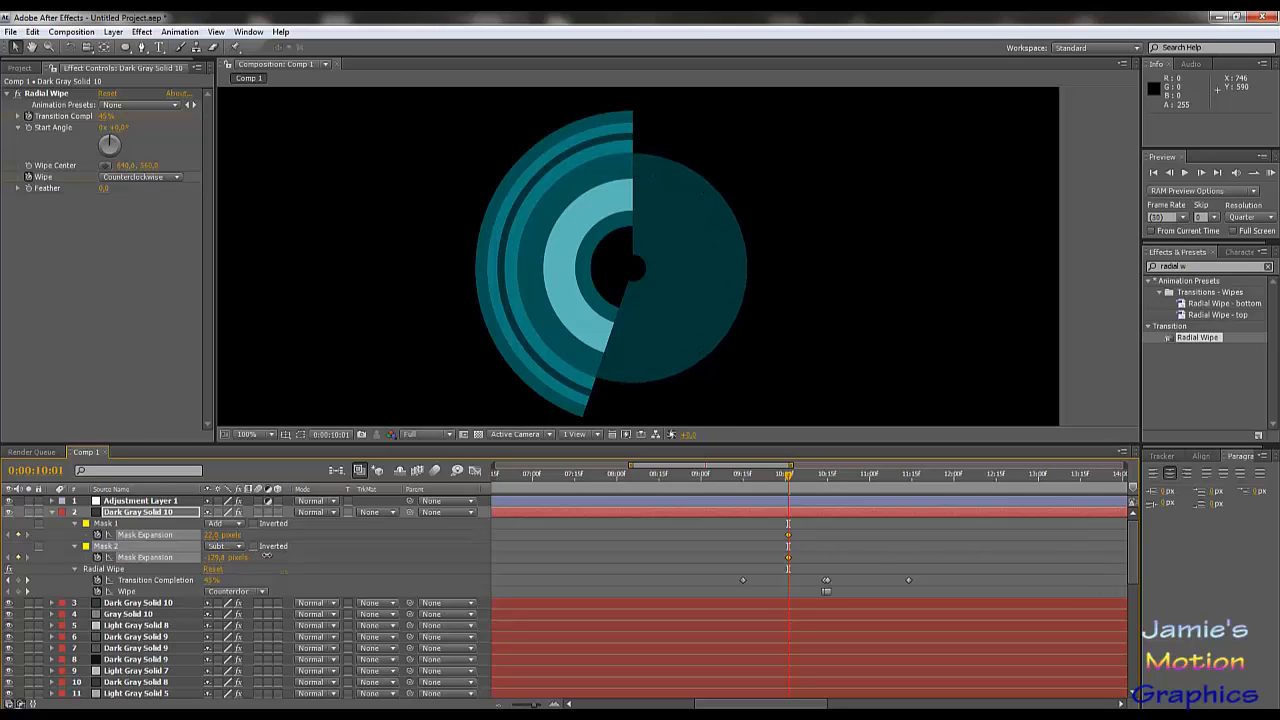
{"action": "left_click", "coordinate": [338, 520]}
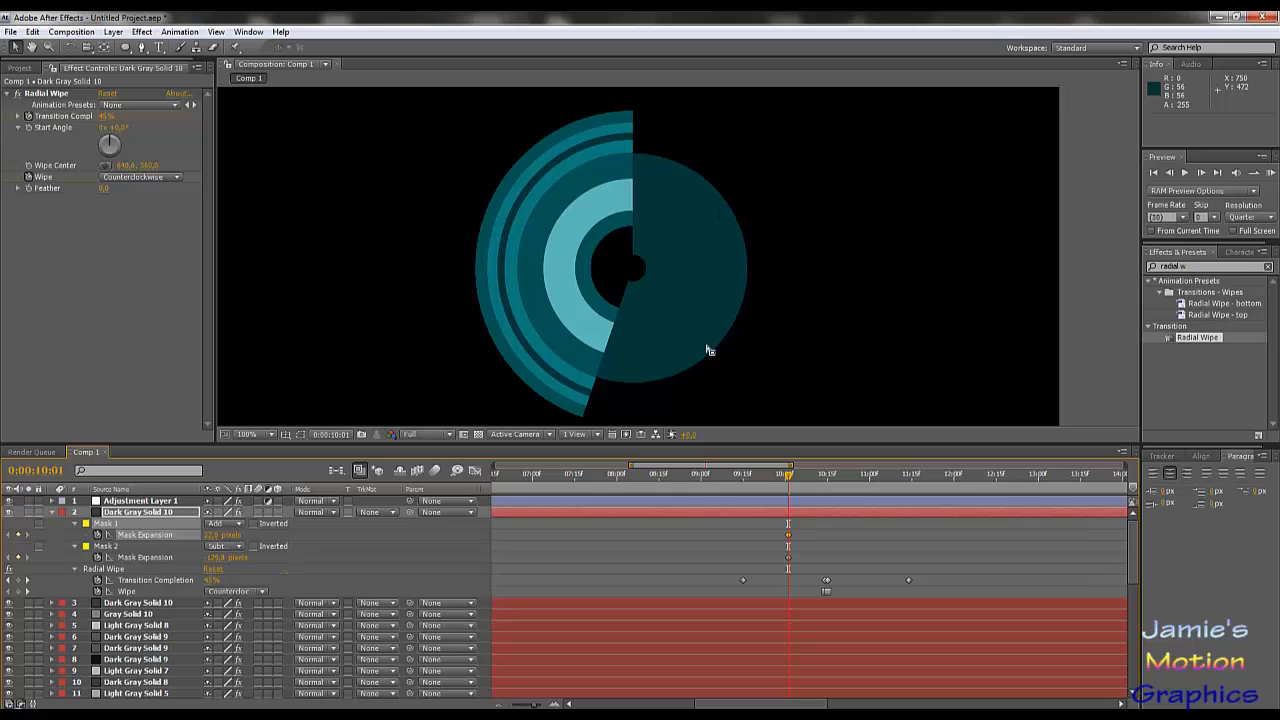
Duplicate the reshaped Dark Gray Solid 10 layer and recolor the top copy as a new light gray 9F9F9F solid.
{"action": "scroll", "coordinate": [666, 300], "scroll_direction": "down", "scroll_amount": 3}
{"action": "scroll", "coordinate": [660, 289], "scroll_direction": "up", "scroll_amount": 3}
{"action": "left_click", "coordinate": [129, 514]}
{"action": "key", "text": "ctrl+d"}
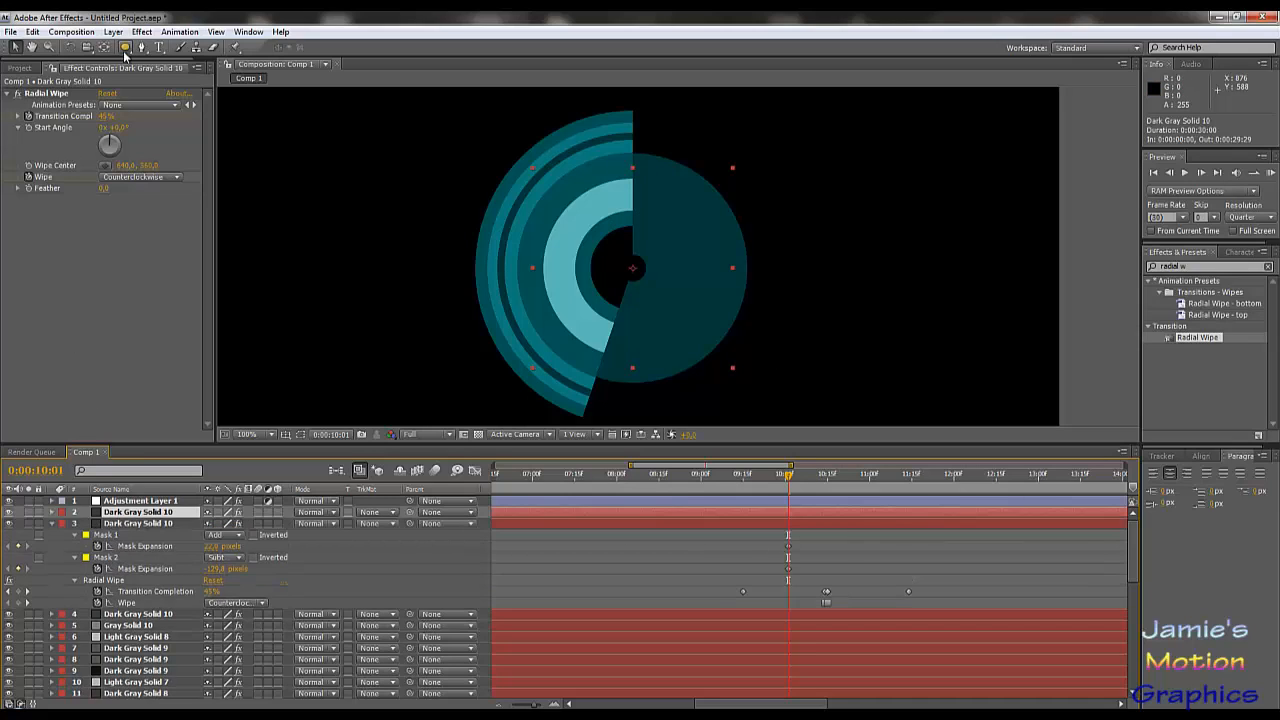
{"action": "left_click", "coordinate": [113, 31]}
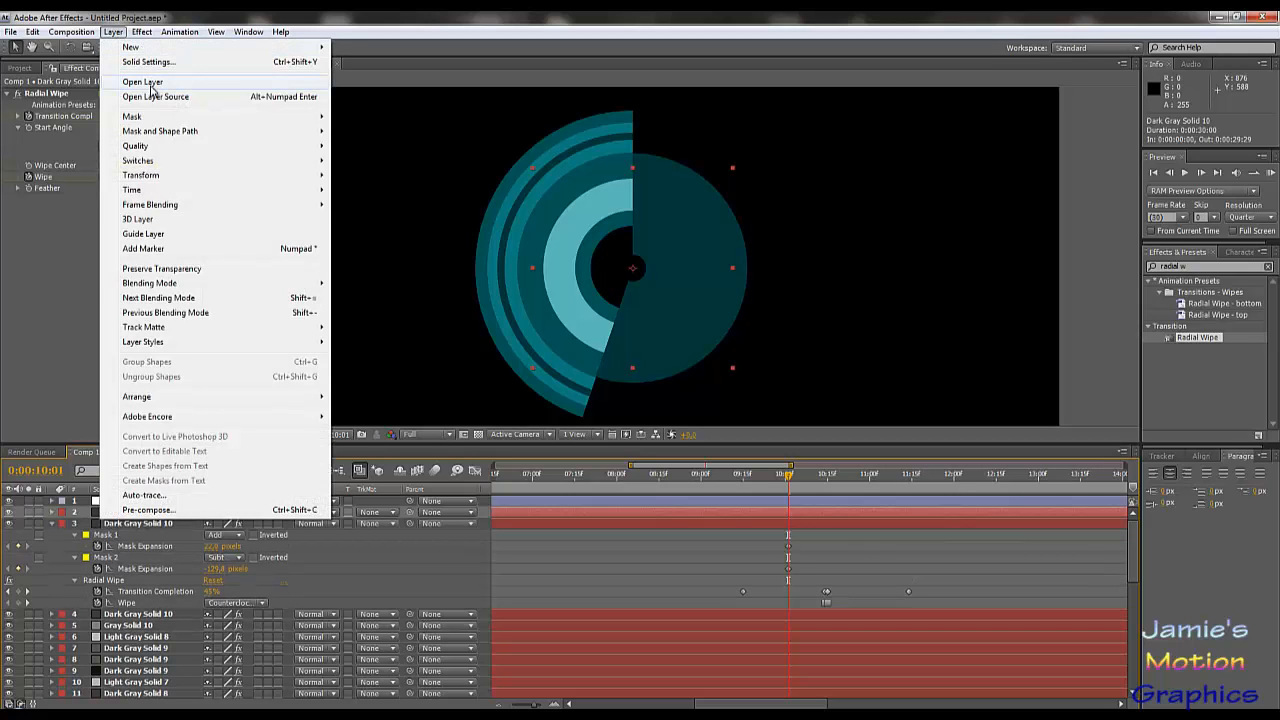
{"action": "left_click", "coordinate": [146, 62]}
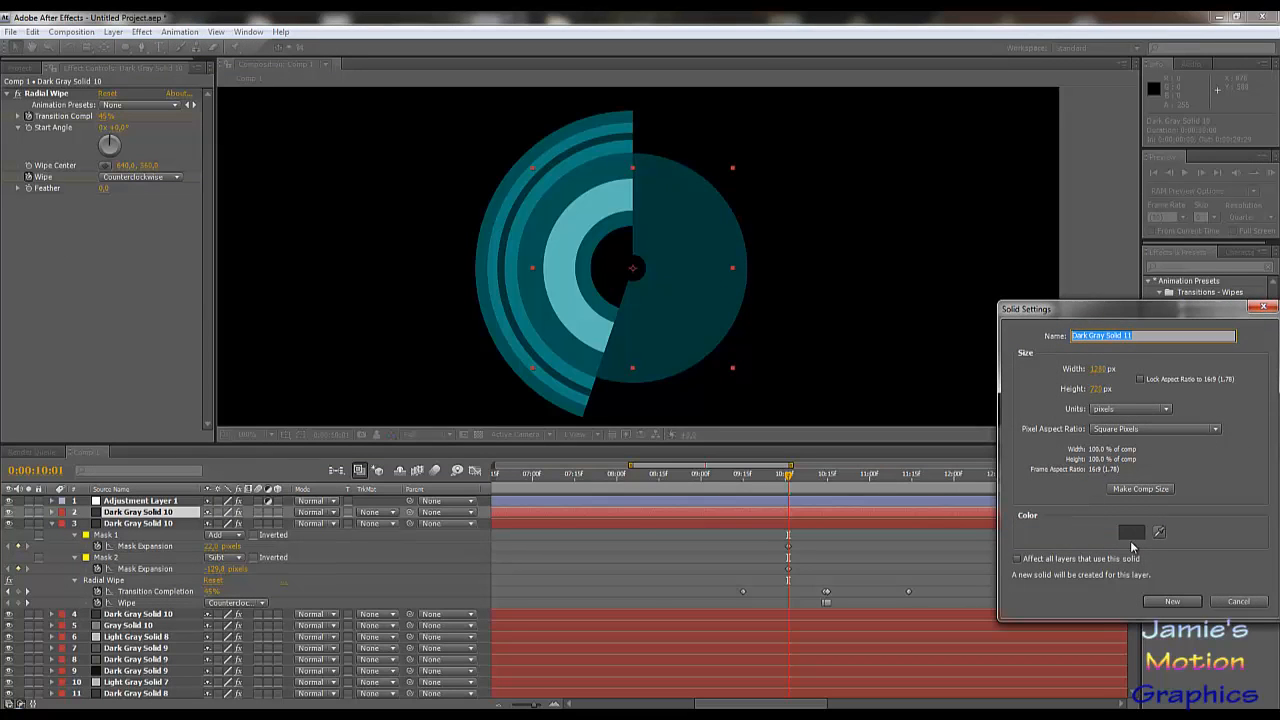
{"action": "left_click", "coordinate": [1133, 536]}
{"action": "left_click_drag", "start_coordinate": [335, 494], "coordinate": [289, 477]}
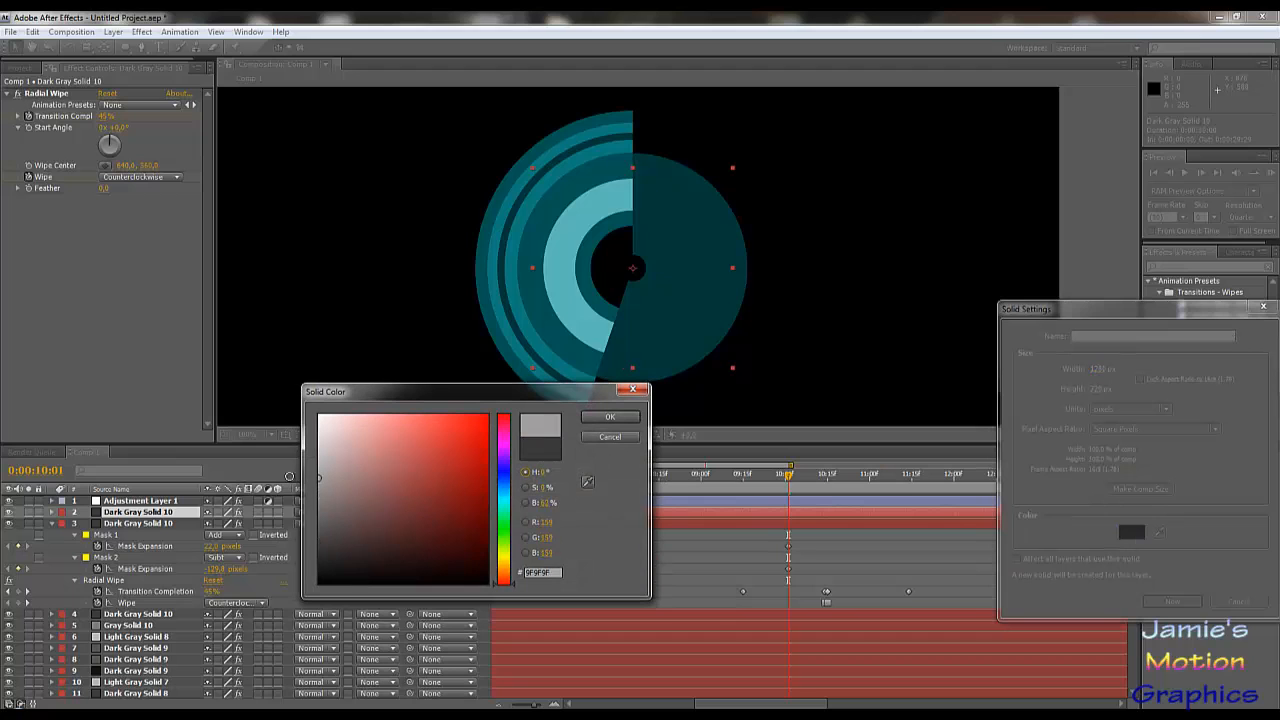
{"action": "left_click", "coordinate": [610, 417]}
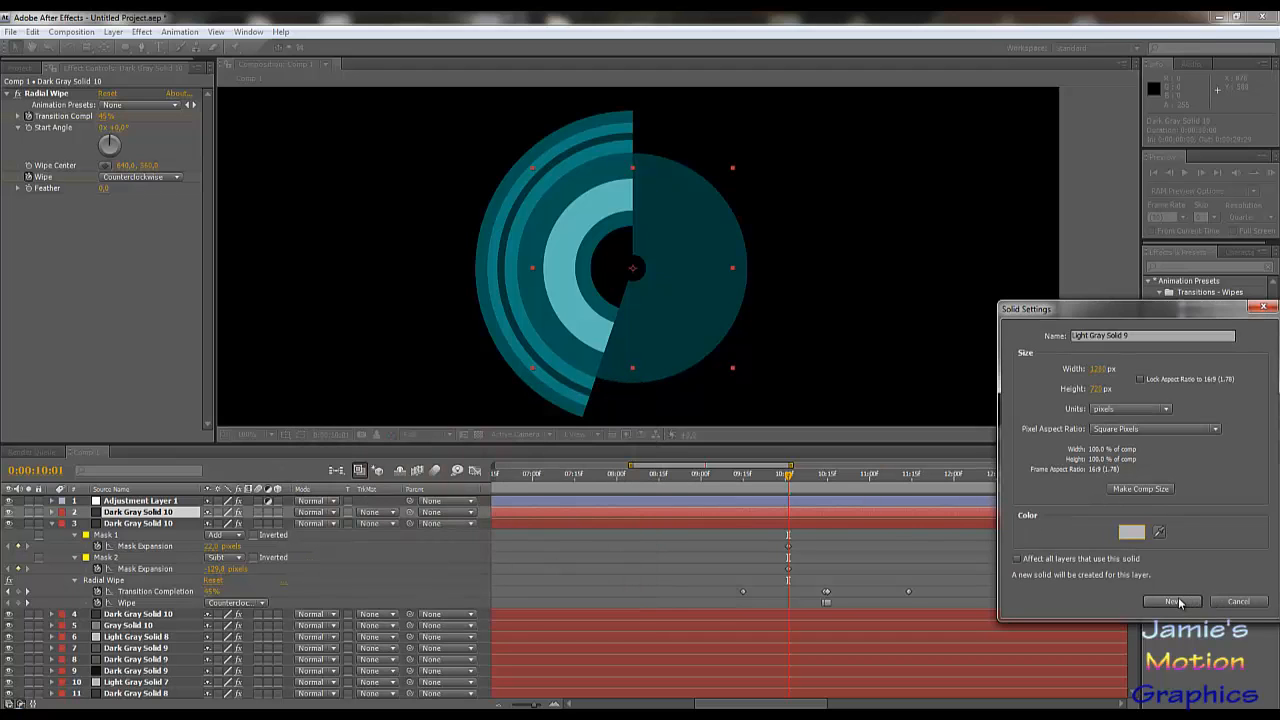
{"action": "left_click", "coordinate": [1178, 601]}
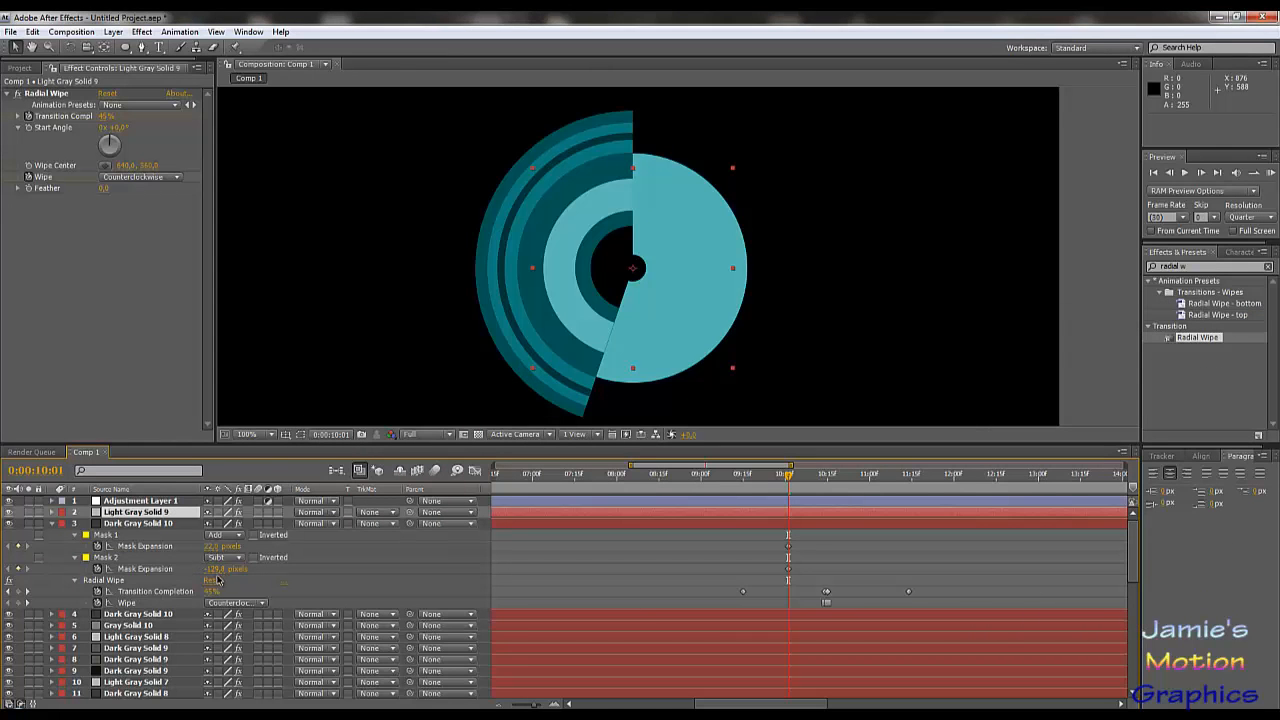
Try a smaller Mask 1 expansion on the Dark Gray Solid 10 layer below Light Gray Solid 9, and undo the change.
{"action": "mouse_move", "coordinate": [212, 547]}
{"action": "left_mouse_down"}
{"action": "mouse_move", "coordinate": [242, 550]}
{"action": "mouse_move", "coordinate": [207, 554]}
{"action": "left_mouse_up"}
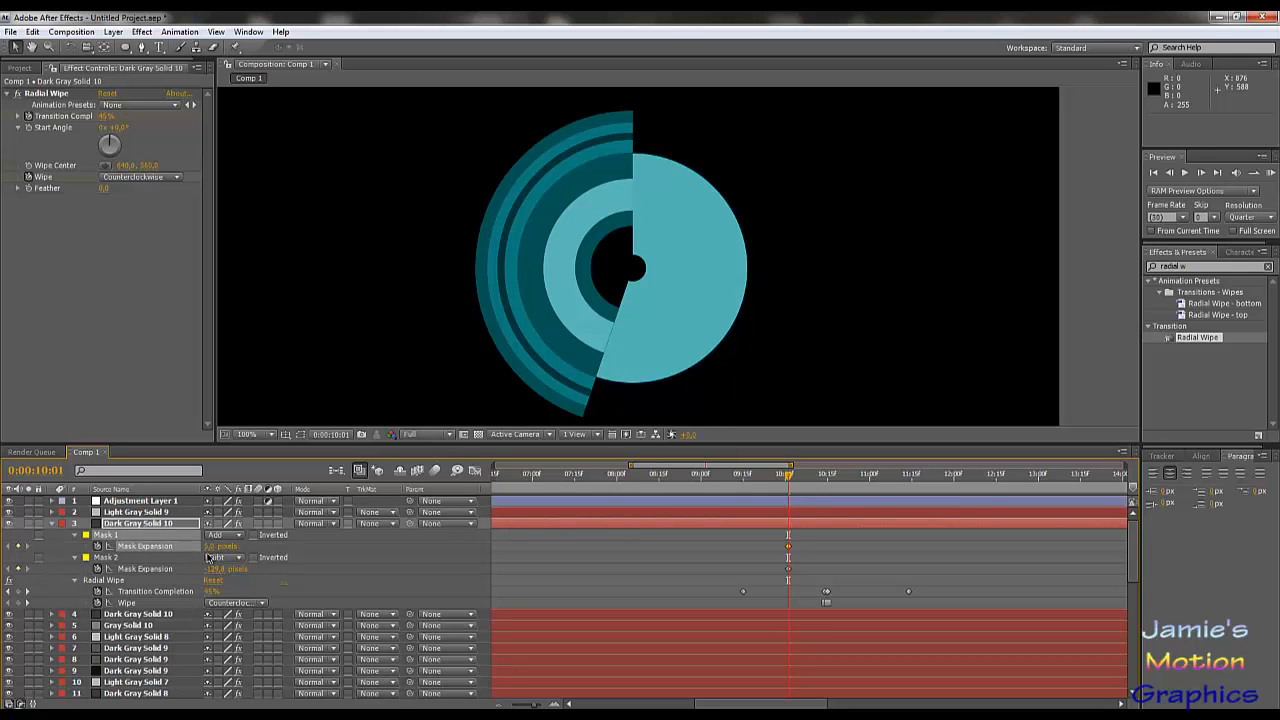
{"action": "key", "text": "ctrl+z"}
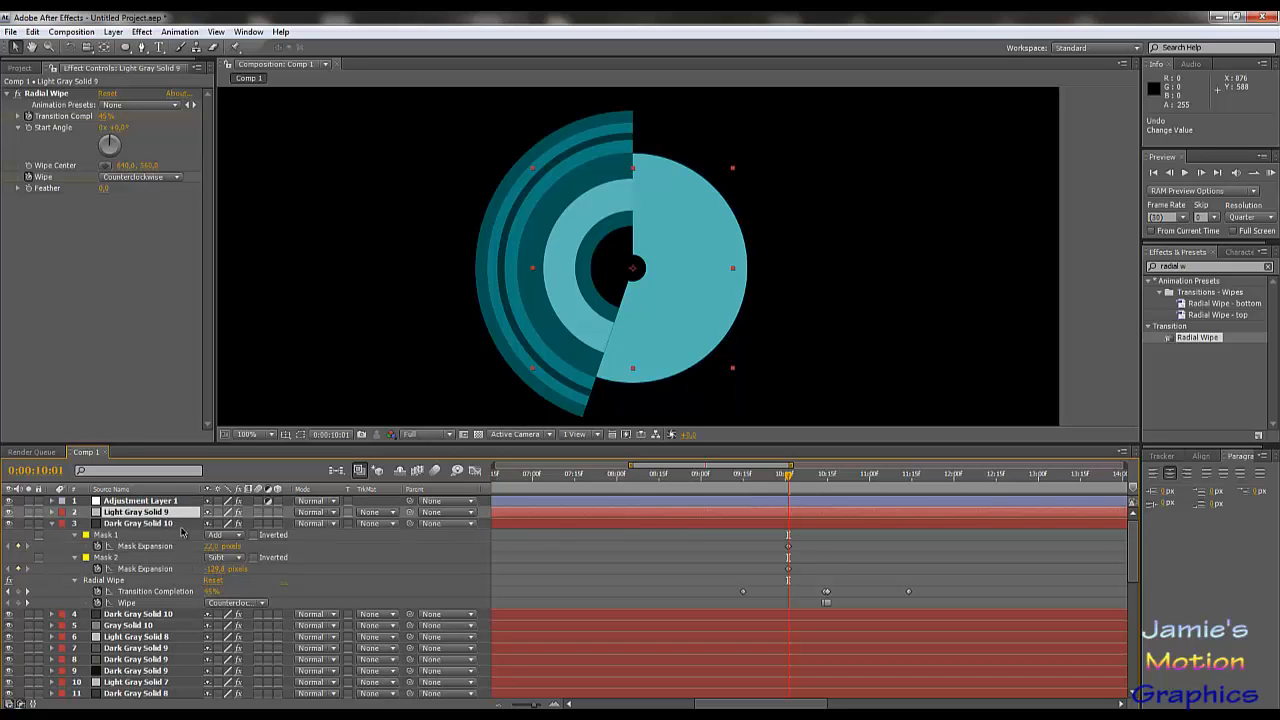
Set the Light Gray Solid 9 layer's mask expansions to -33 pixels for Mask 1 and about -104.8 pixels for Mask 2.
{"action": "key", "text": "u"}
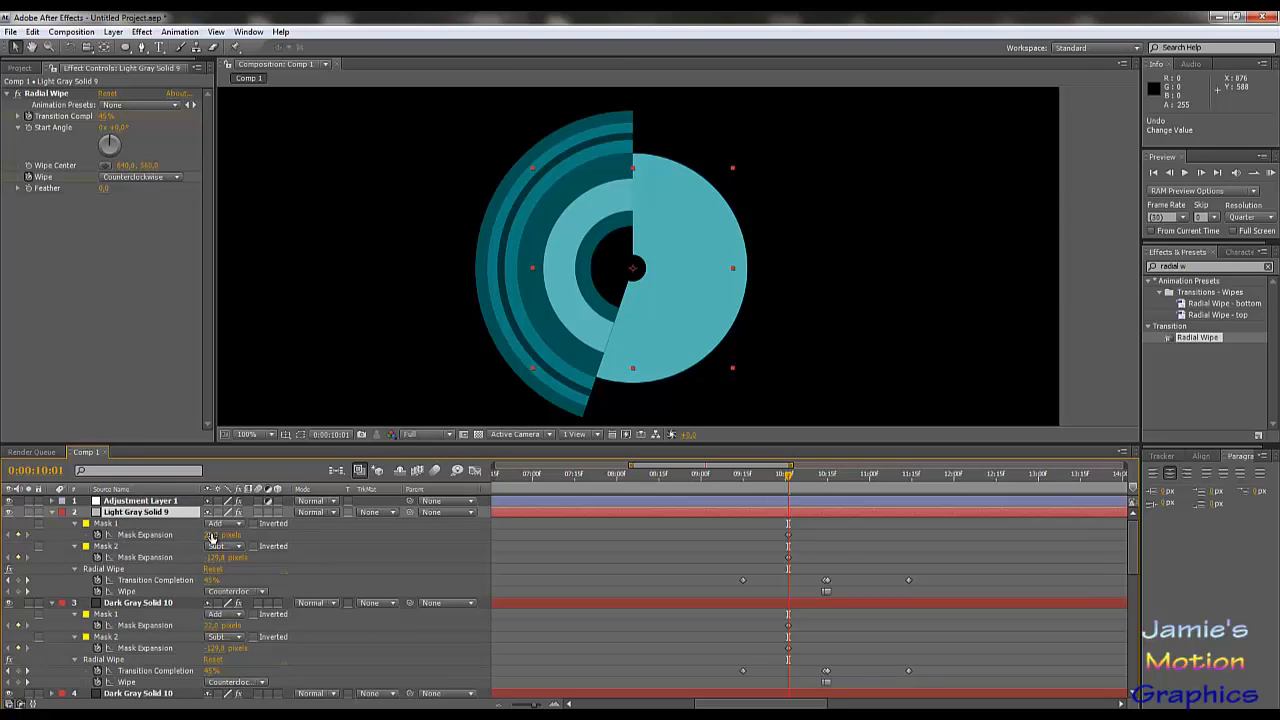
{"action": "left_click_drag", "start_coordinate": [211, 538], "coordinate": [238, 570]}
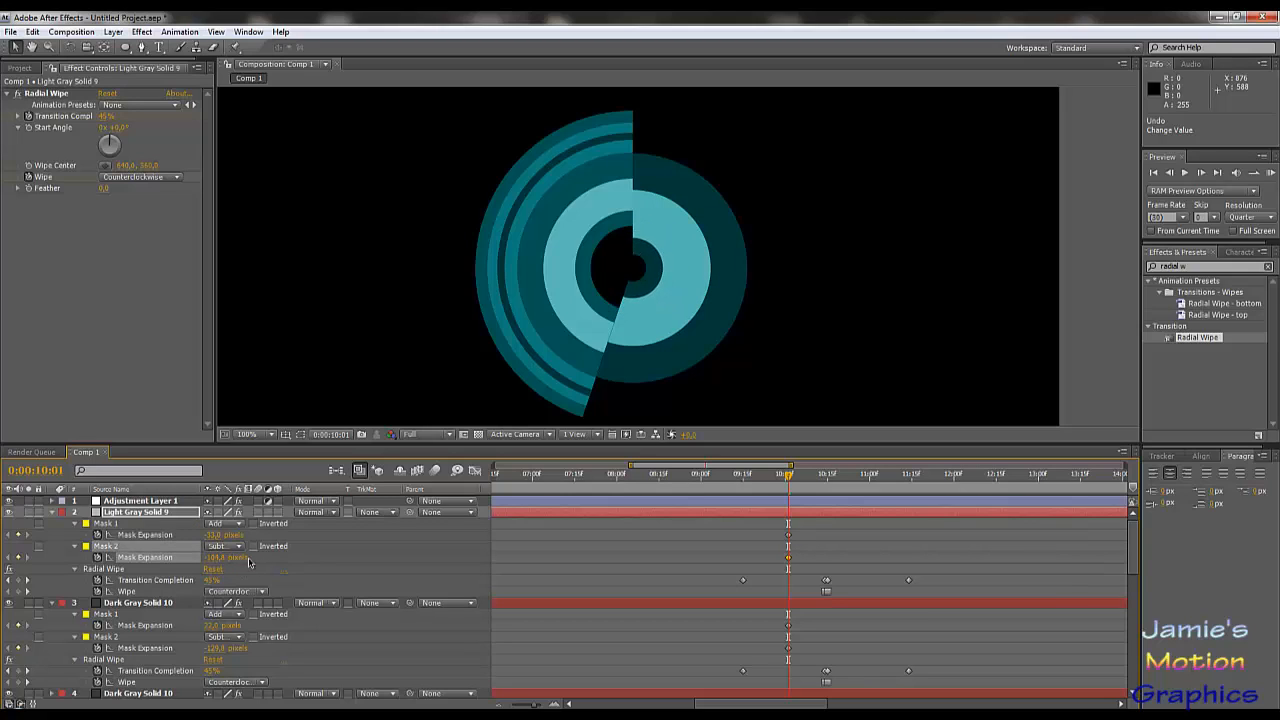
Duplicate the Light Gray Solid 9 layer and recolor the top copy as a new gray 6D6D6D solid.
{"action": "left_click", "coordinate": [129, 514]}
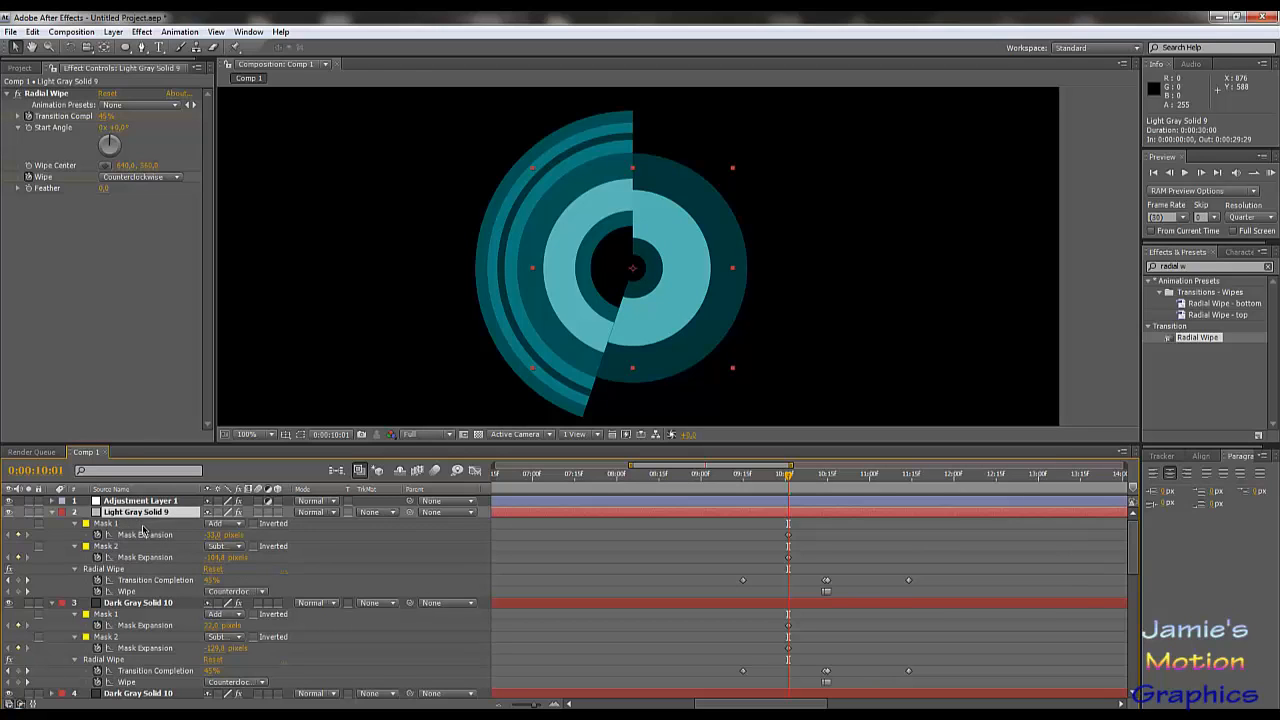
{"action": "key", "text": "ctrl+d"}
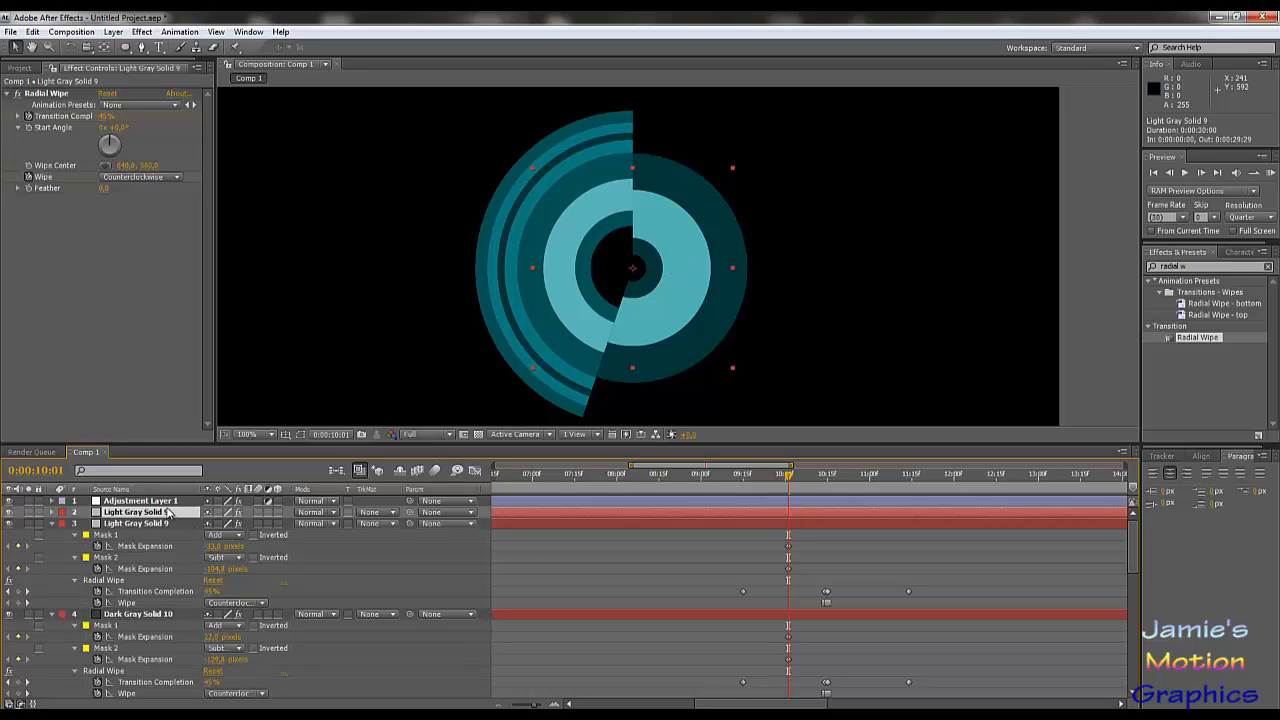
{"action": "left_click", "coordinate": [72, 32]}
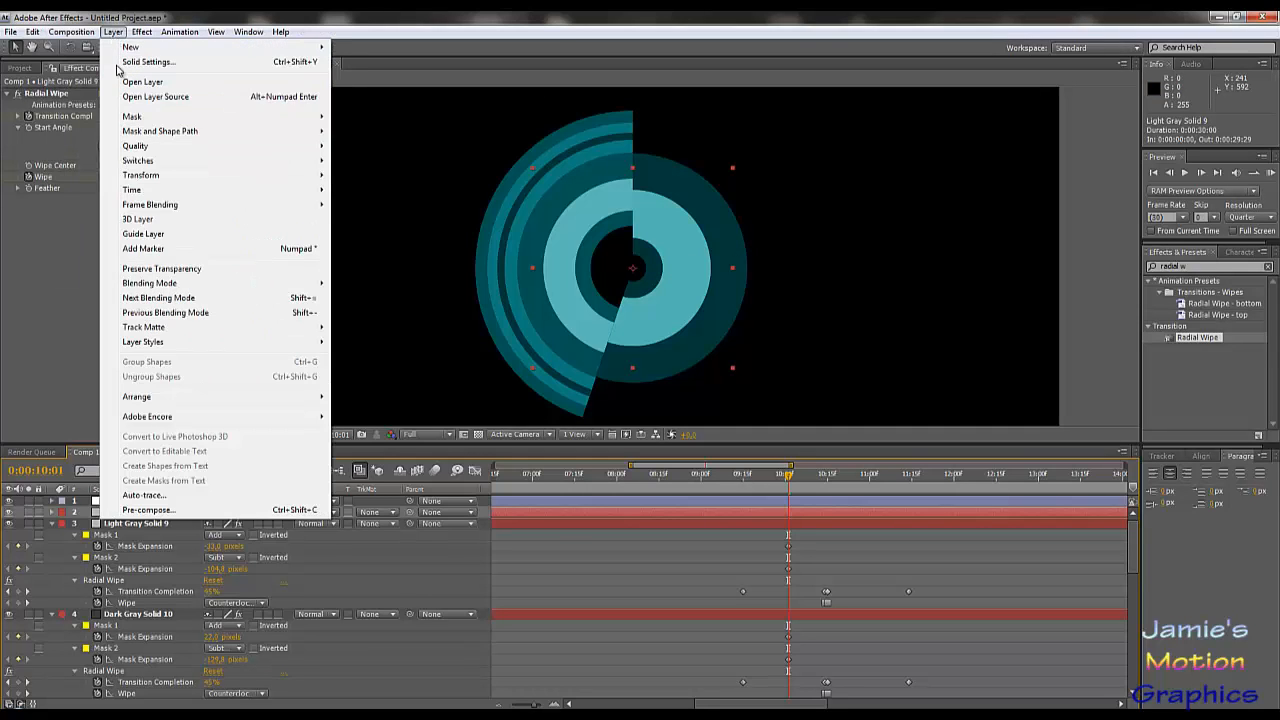
{"action": "left_click", "coordinate": [124, 63]}
{"action": "left_click", "coordinate": [1131, 532]}
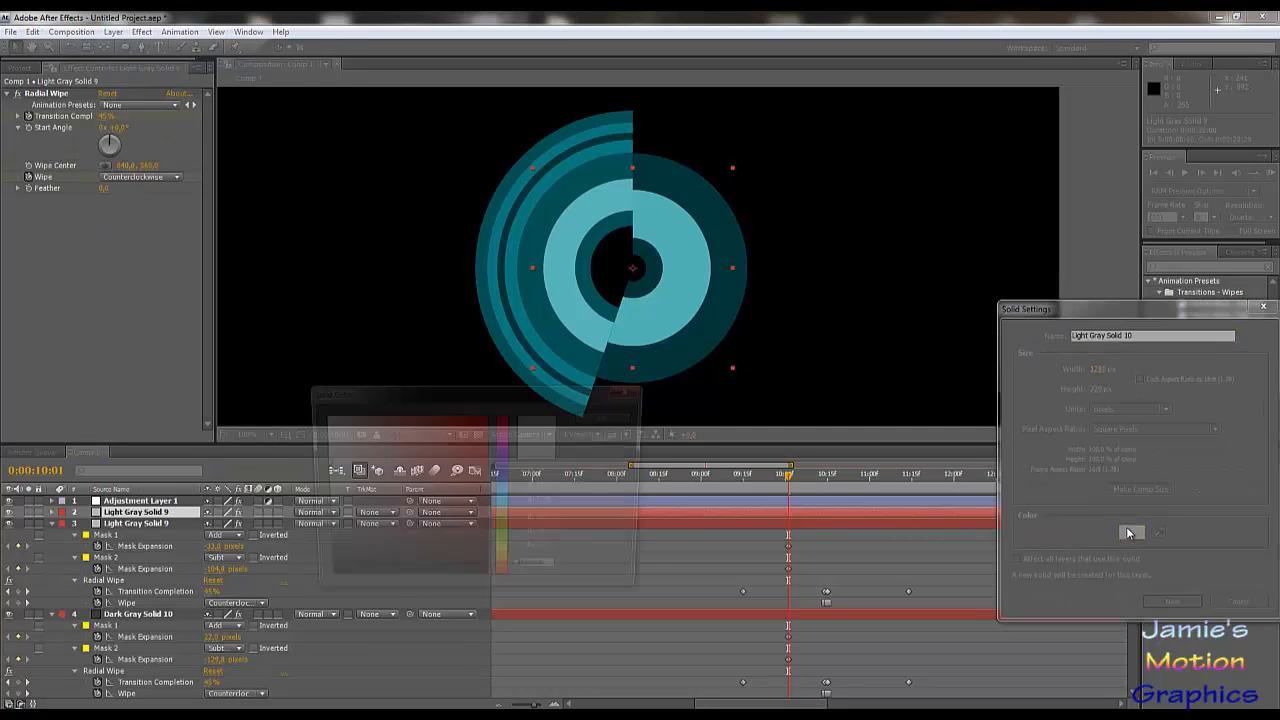
{"action": "mouse_move", "coordinate": [416, 511]}
{"action": "left_mouse_down"}
{"action": "mouse_move", "coordinate": [307, 494]}
{"action": "mouse_move", "coordinate": [273, 525]}
{"action": "mouse_move", "coordinate": [268, 512]}
{"action": "left_mouse_up"}
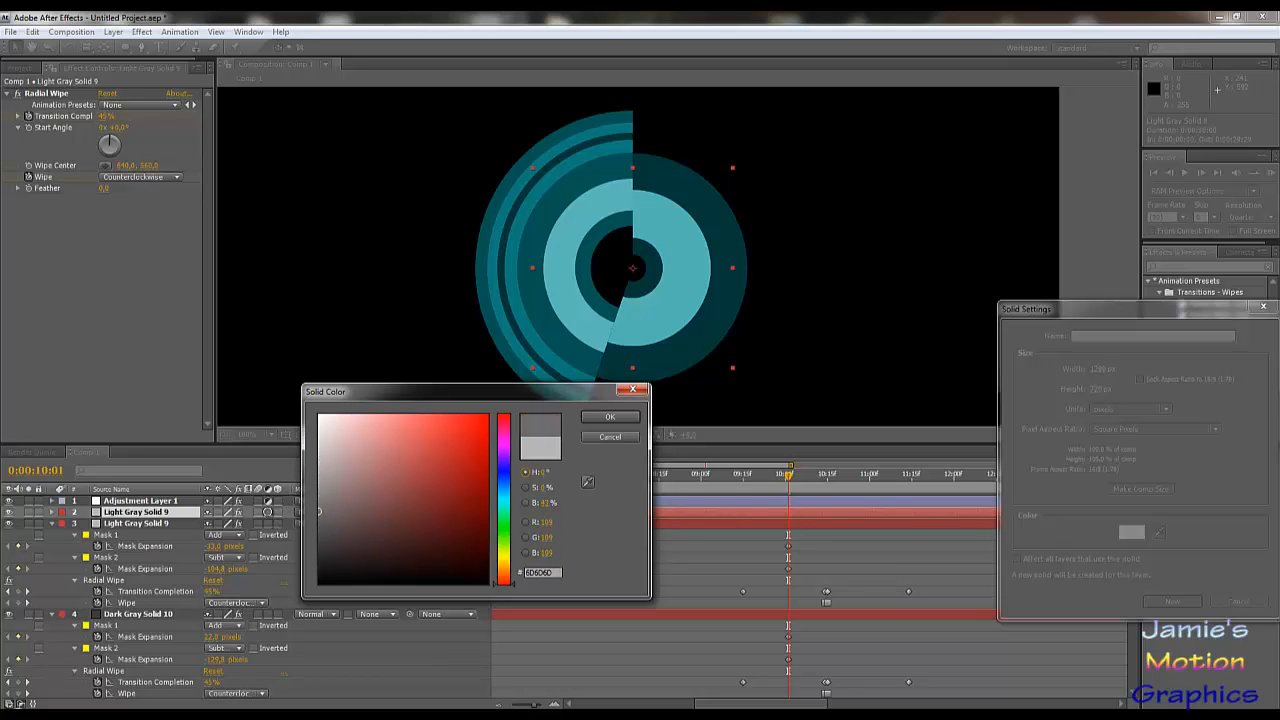
{"action": "left_click", "coordinate": [612, 417]}
{"action": "left_click", "coordinate": [1160, 604]}
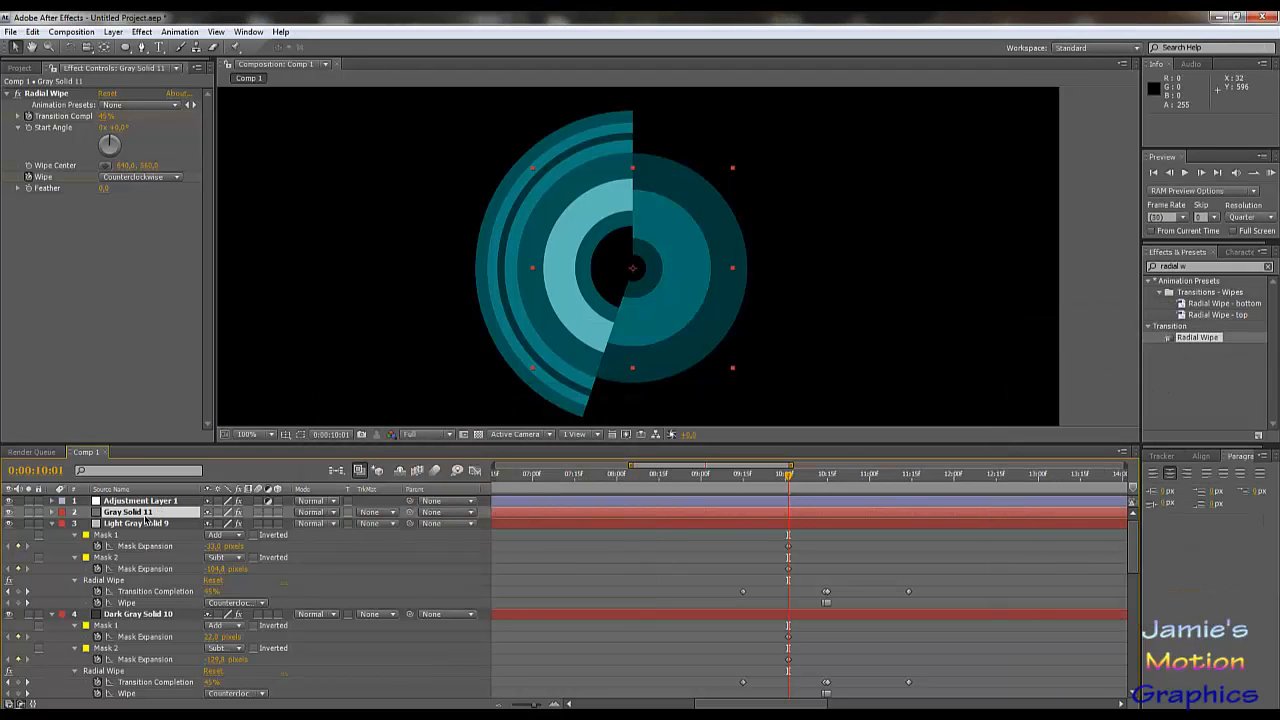
Narrow the Gray Solid 11 layer to a thin ring with mask expansions of -42 pixels for Mask 1 and about -50 pixels for Mask 2.
{"action": "key", "text": "u"}
{"action": "key", "text": "u"}
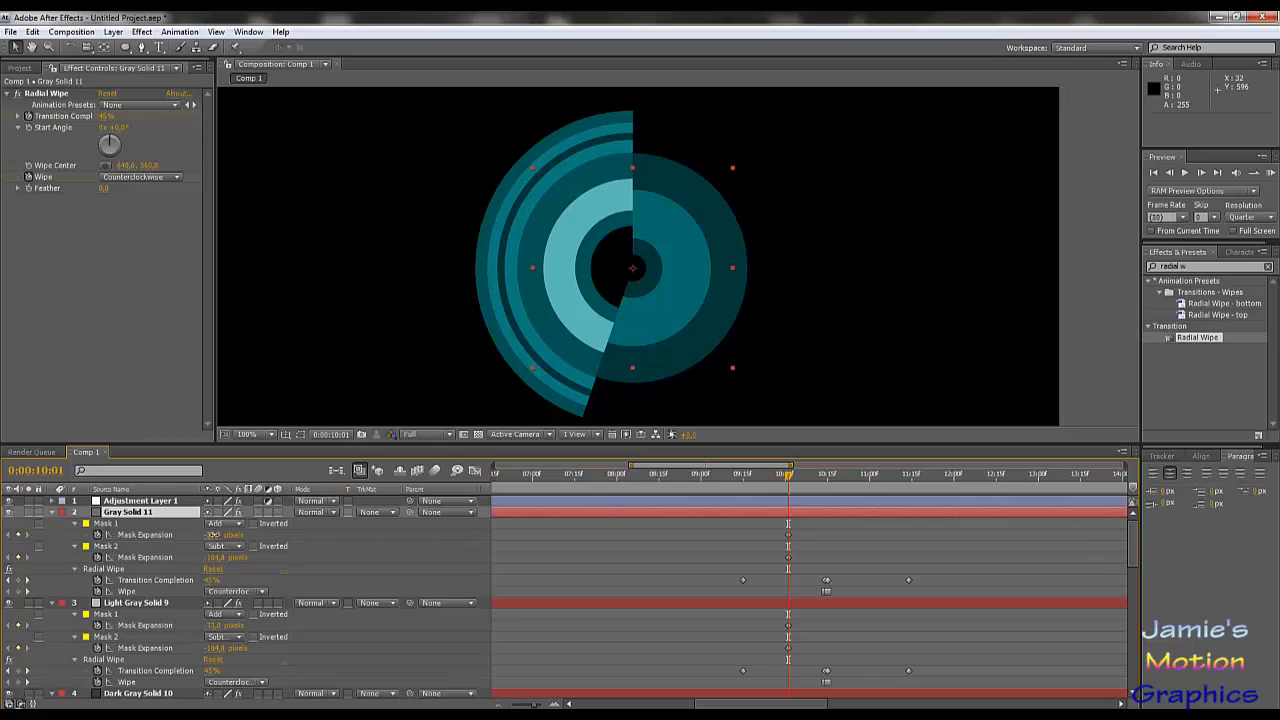
{"action": "left_click_drag", "start_coordinate": [212, 535], "coordinate": [271, 579]}
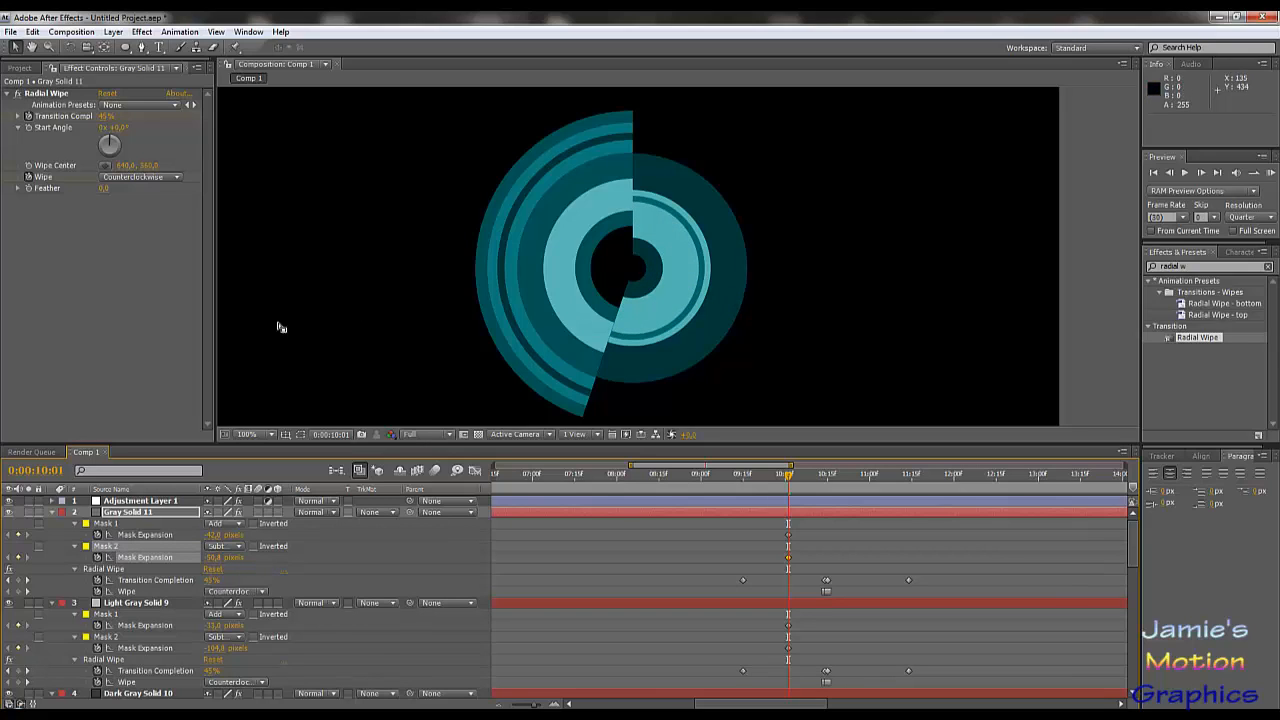
Duplicate the Gray Solid 11 layer and set the top copy's mask expansions to 77 pixels for Mask 1 and about 60.2 pixels for Mask 2.
{"action": "left_click", "coordinate": [123, 513]}
{"action": "key", "text": "ctrl+d"}
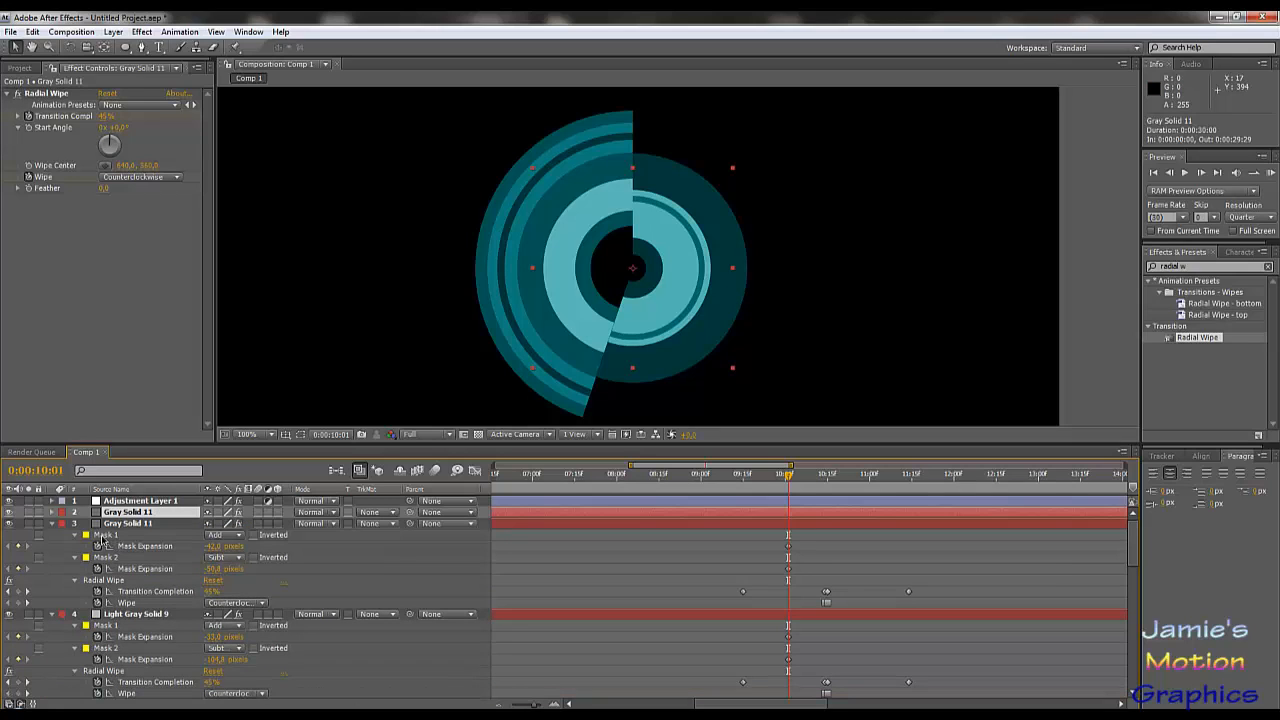
{"action": "left_click", "coordinate": [52, 529]}
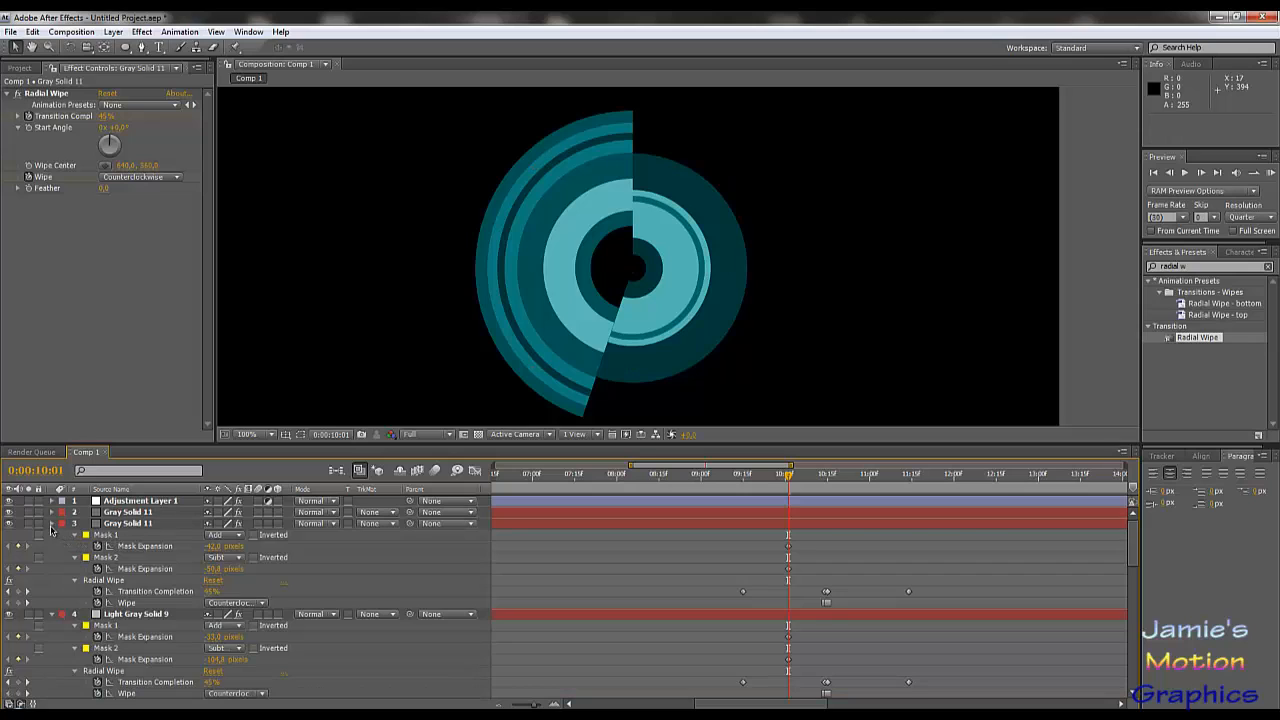
{"action": "left_click", "coordinate": [52, 527]}
{"action": "left_click", "coordinate": [114, 513]}
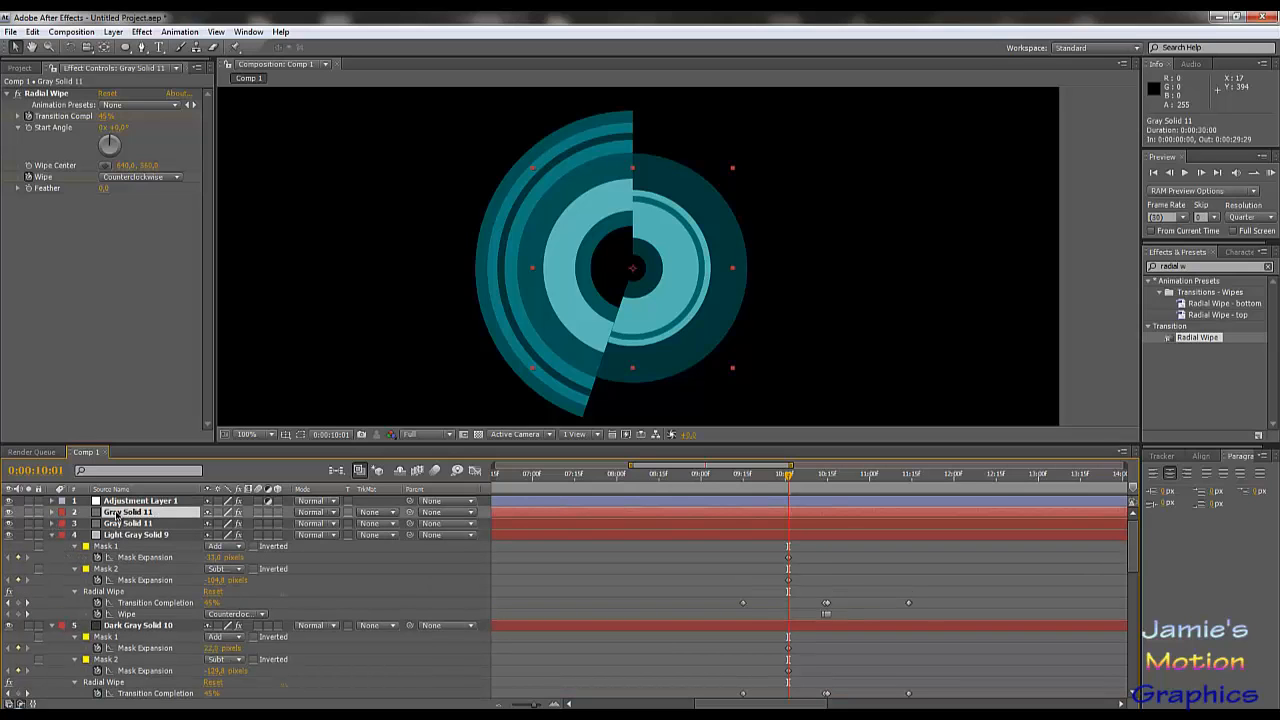
{"action": "key", "text": "u"}
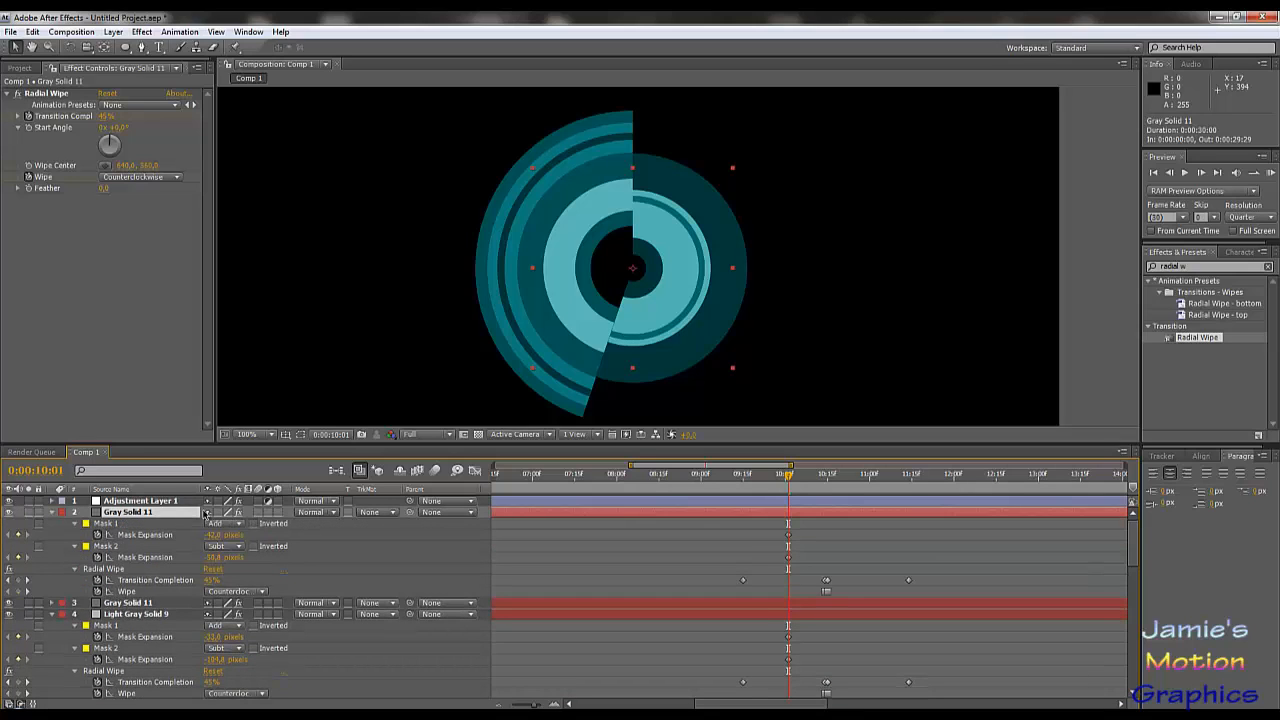
{"action": "left_click_drag", "start_coordinate": [216, 535], "coordinate": [311, 536]}
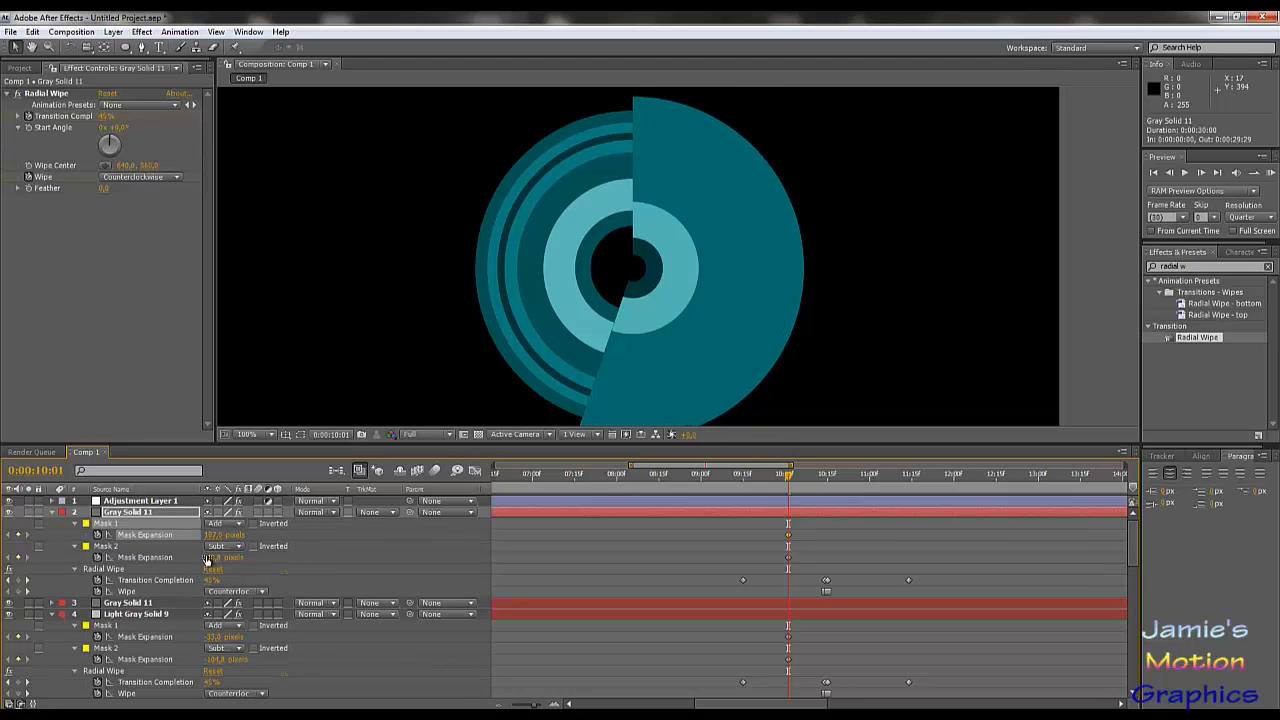
{"action": "left_click_drag", "start_coordinate": [212, 557], "coordinate": [312, 566]}
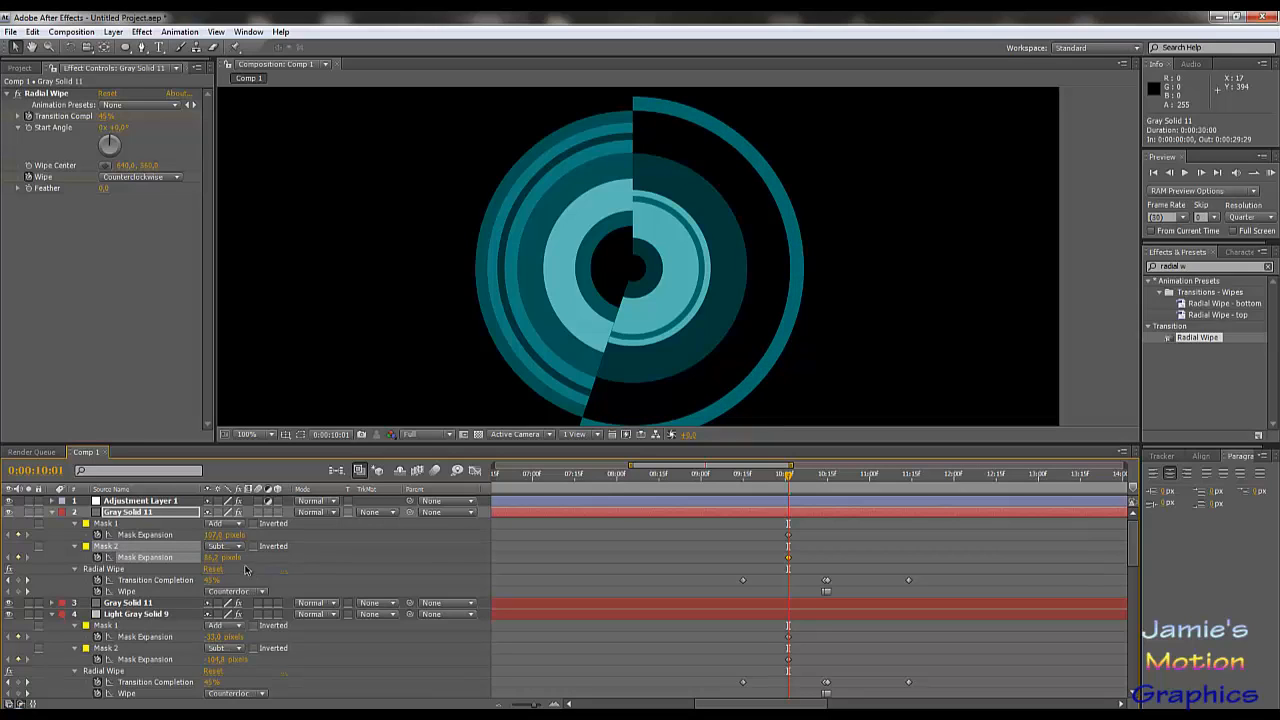
{"action": "mouse_move", "coordinate": [212, 535]}
{"action": "left_mouse_down"}
{"action": "mouse_move", "coordinate": [194, 538]}
{"action": "mouse_move", "coordinate": [228, 536]}
{"action": "mouse_move", "coordinate": [202, 557]}
{"action": "left_mouse_up"}
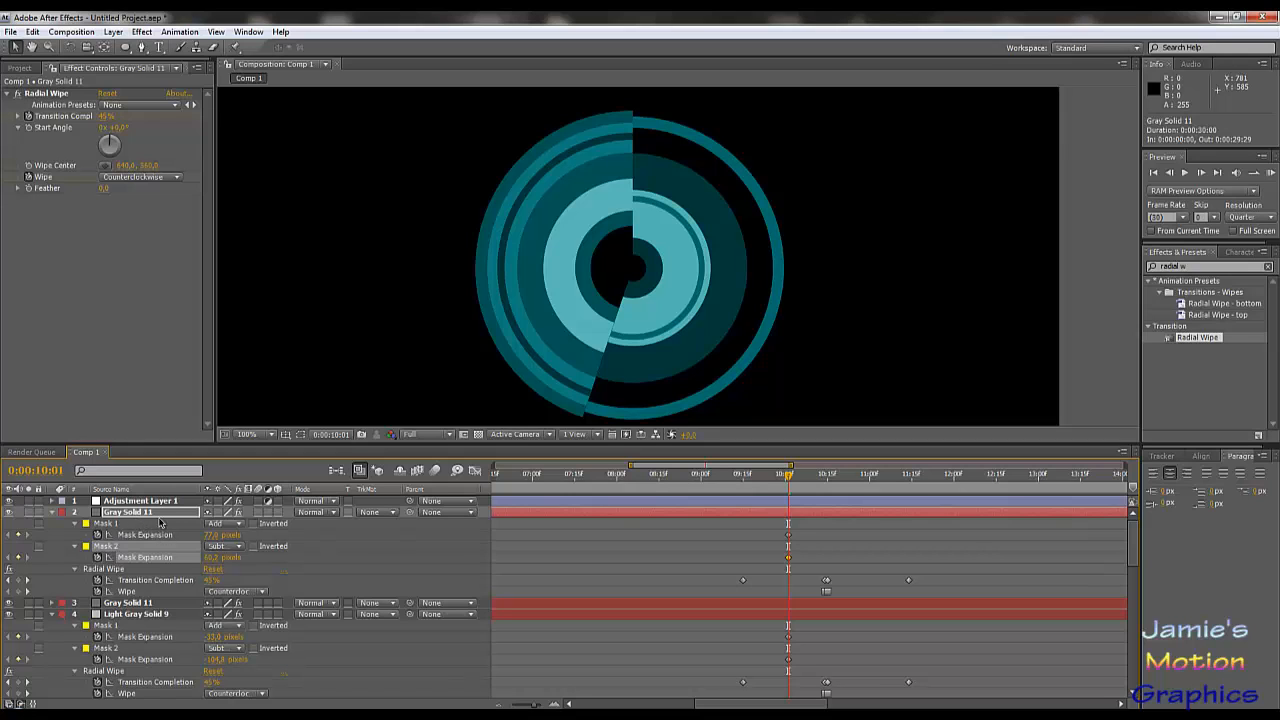
Collapse the revealed keyframe properties of all layers and clear the layer selection.
{"action": "left_click", "coordinate": [155, 512]}
{"action": "key", "text": "ctrl+a"}
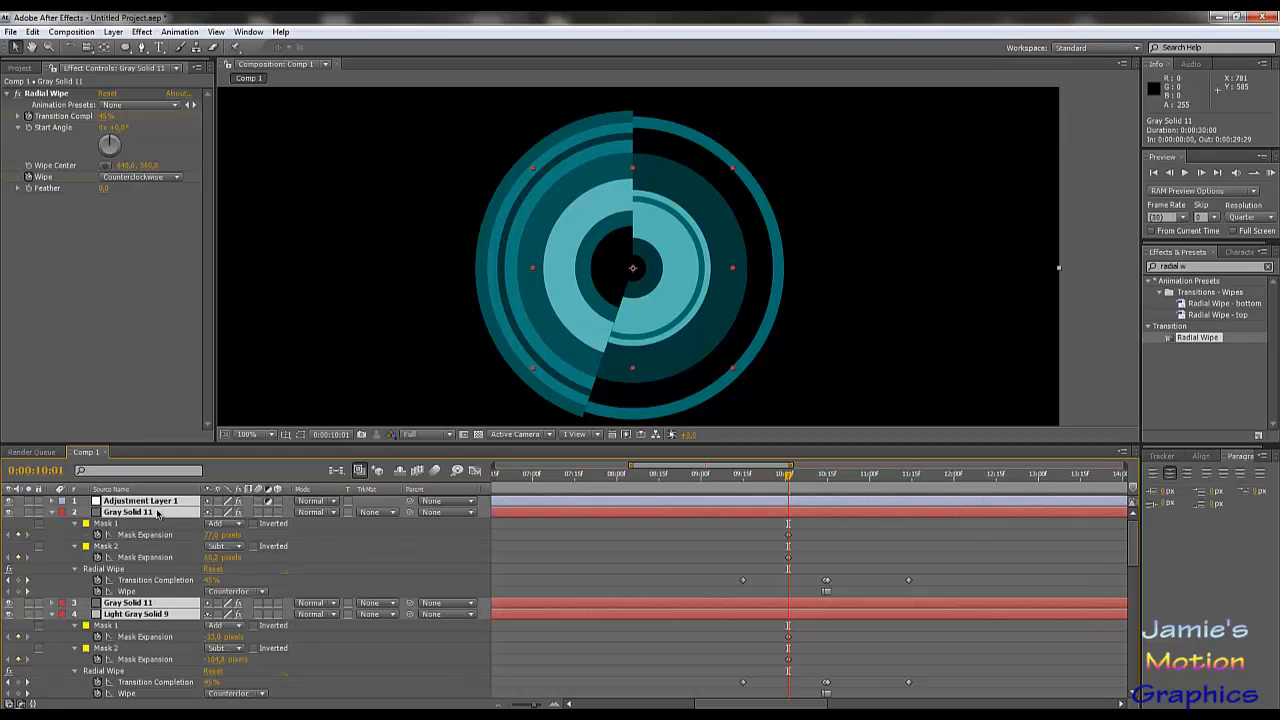
{"action": "key", "text": "u"}
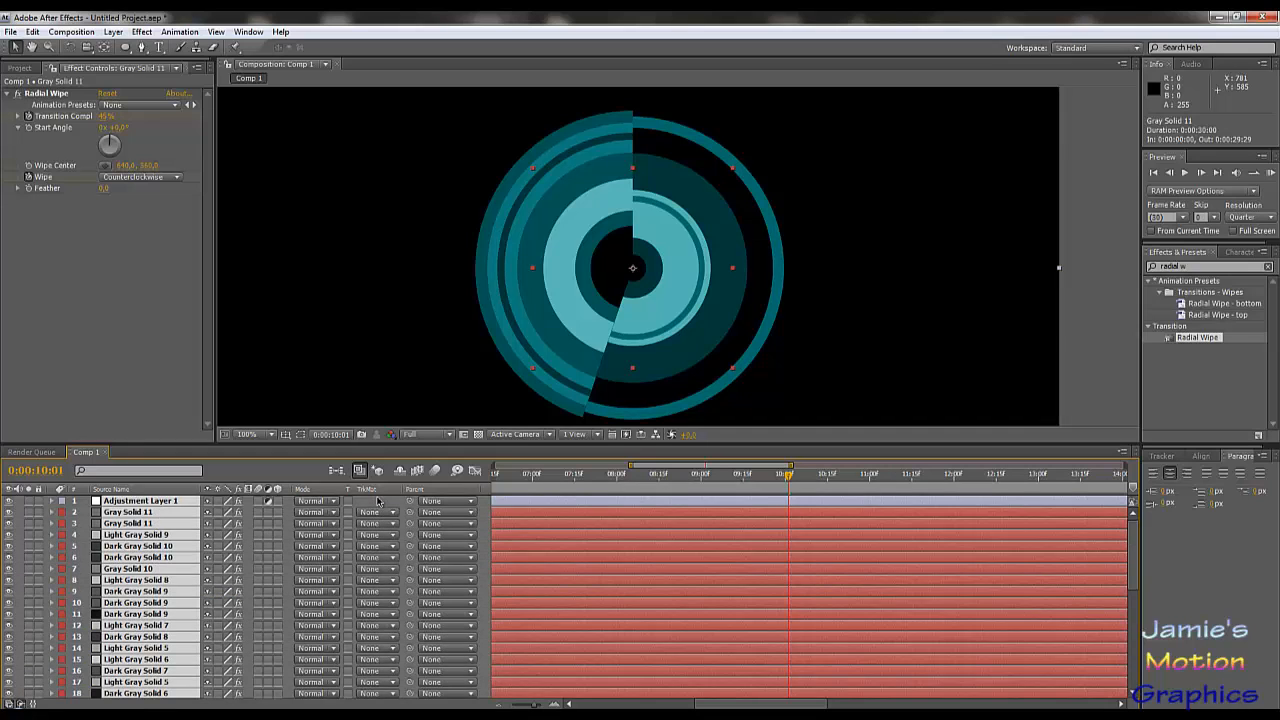
{"action": "key", "text": "F2"}
Duplicate the top Gray Solid 11 layer and shift all the copy's keyframes so its wipe starts at 0:00:10:15.
{"action": "left_click", "coordinate": [135, 513]}
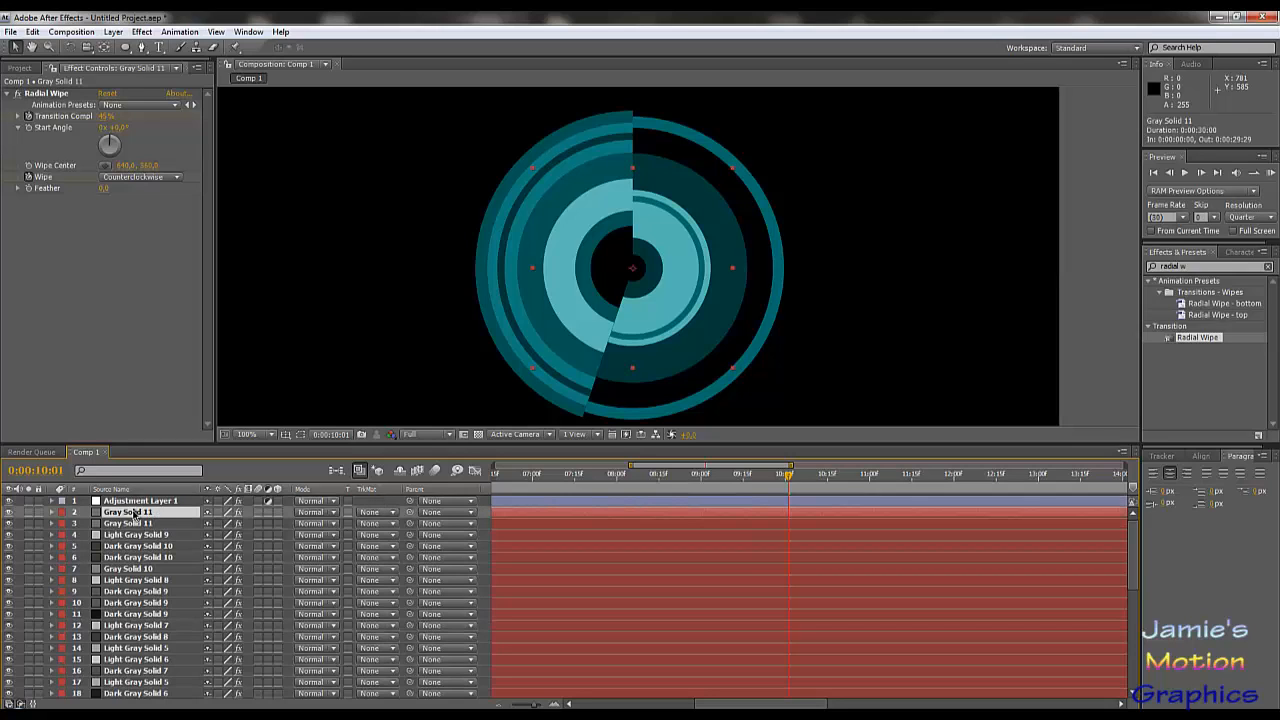
{"action": "key", "text": "ctrl+d"}
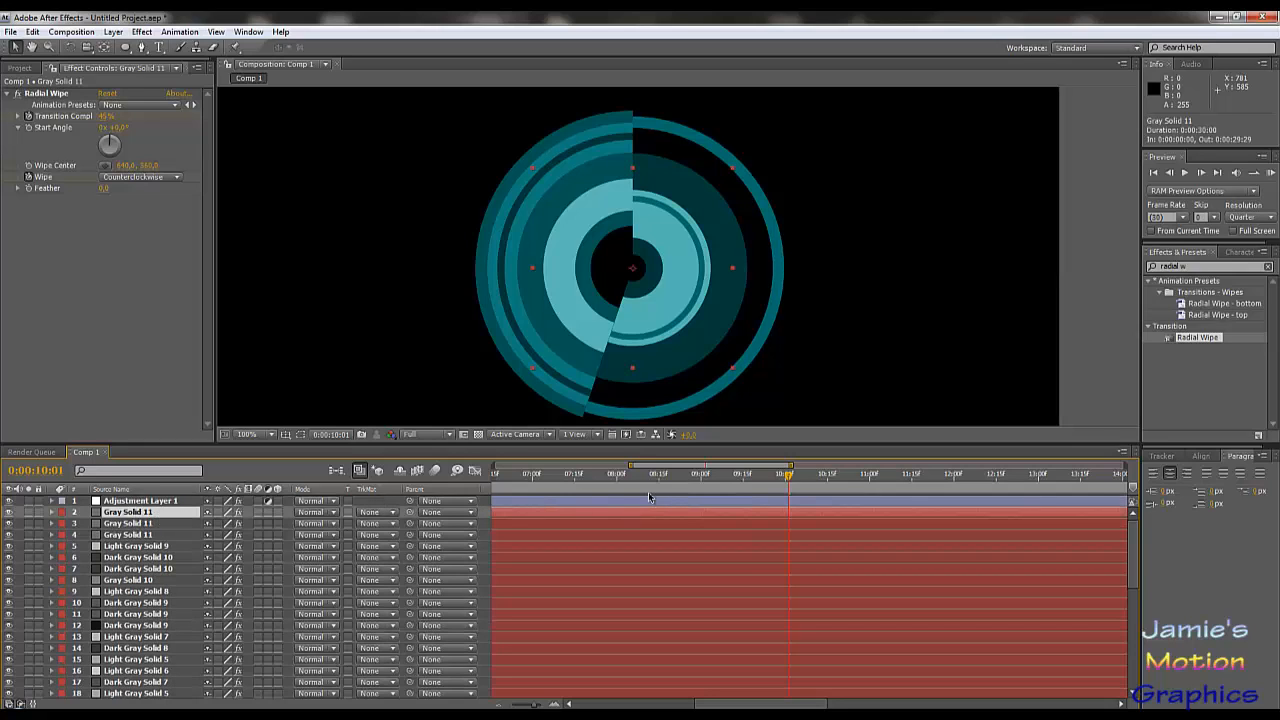
{"action": "key", "text": "u"}
{"action": "left_click_drag", "start_coordinate": [942, 529], "coordinate": [731, 588]}
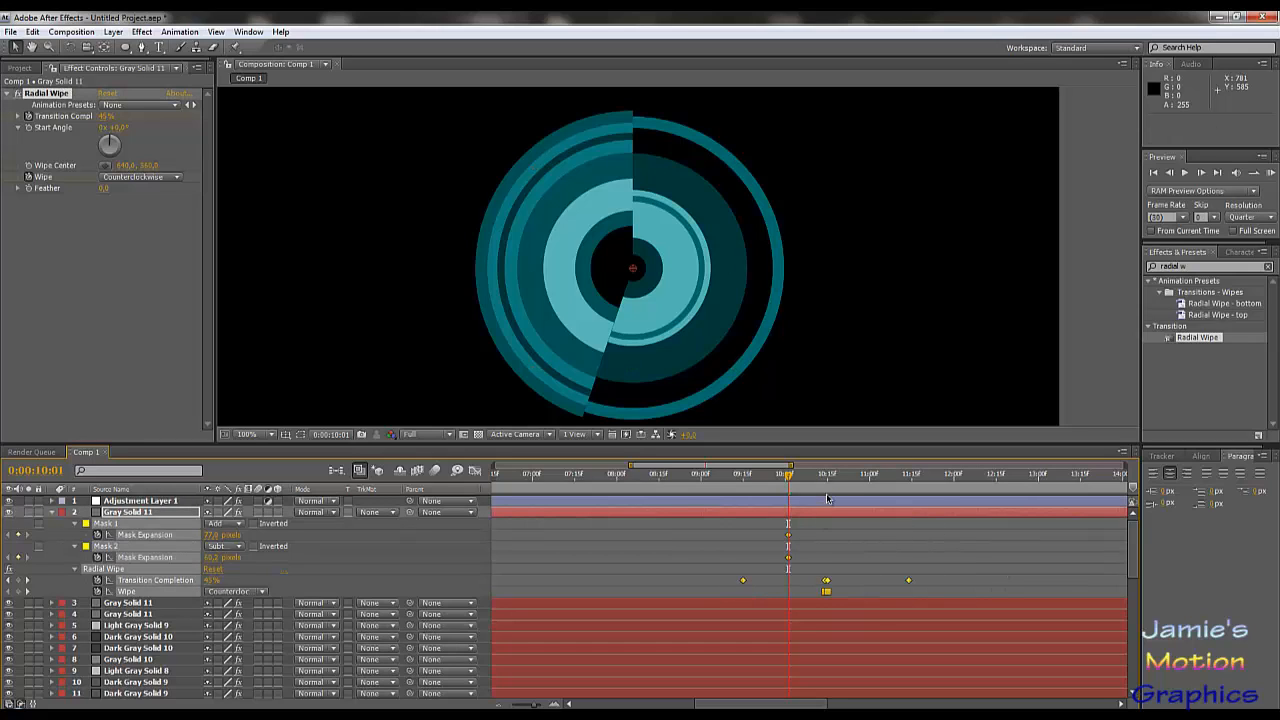
{"action": "left_click", "coordinate": [826, 479]}
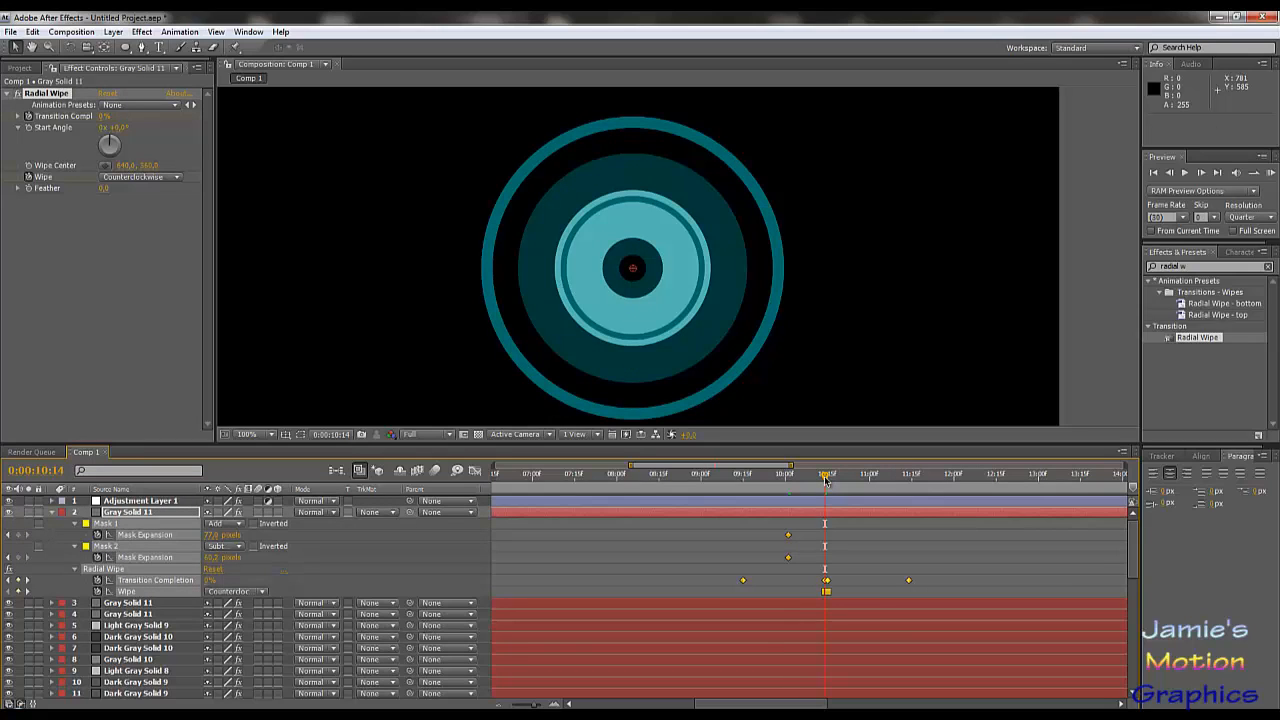
{"action": "left_click", "coordinate": [828, 480]}
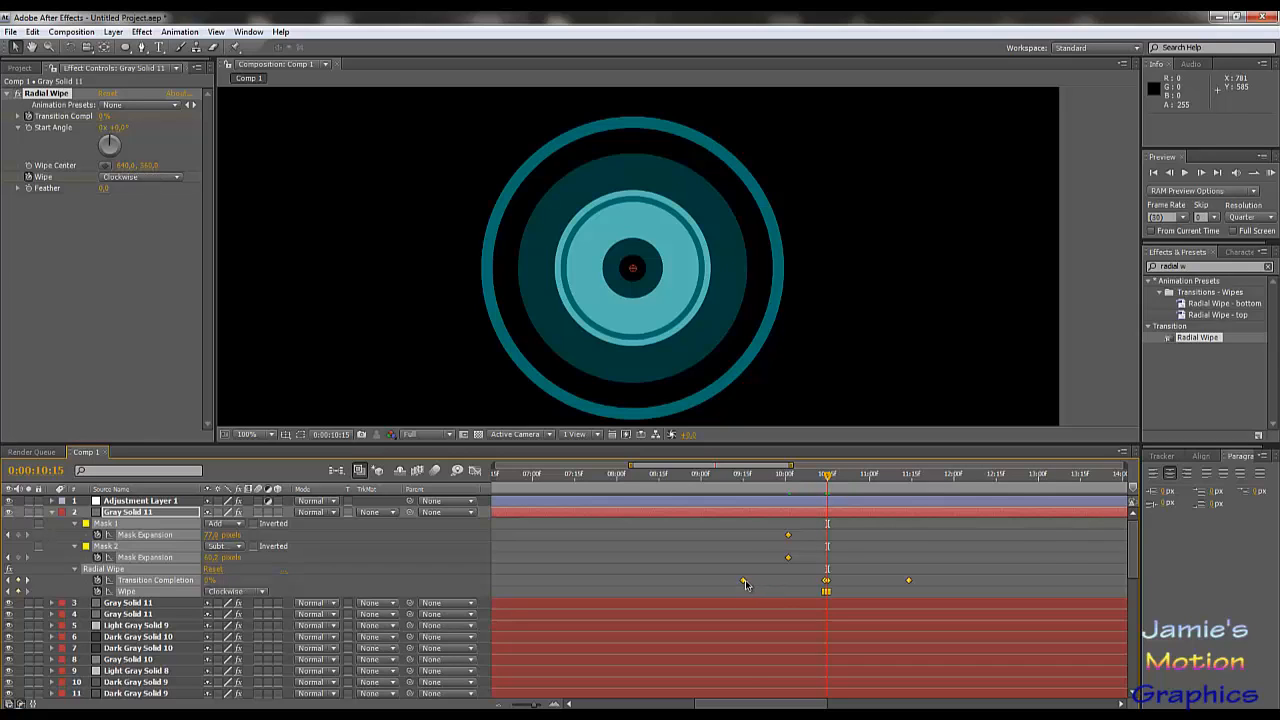
{"action": "left_click_drag", "start_coordinate": [745, 584], "coordinate": [830, 600]}
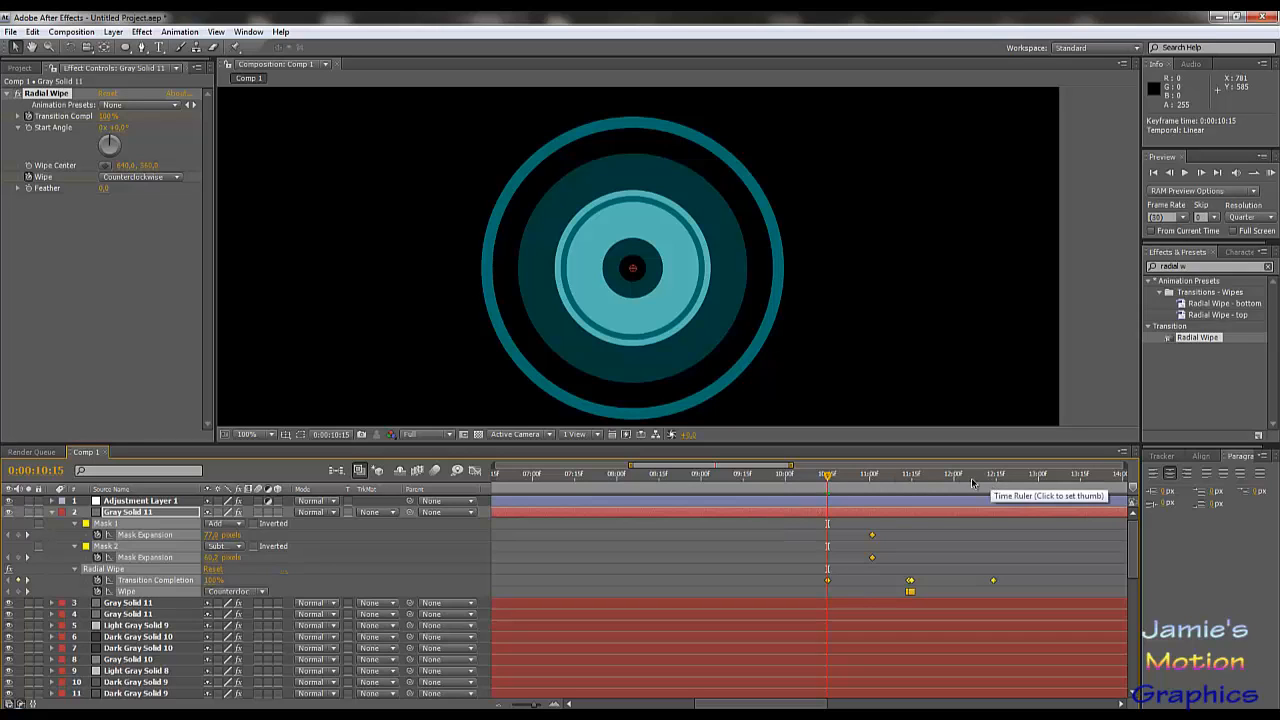
At 0:00:11:01, set the top Gray Solid 11 layer's mask expansions to -17 pixels for Mask 1 and about -324.8 pixels for Mask 2.
{"action": "left_click_drag", "start_coordinate": [974, 487], "coordinate": [873, 537]}
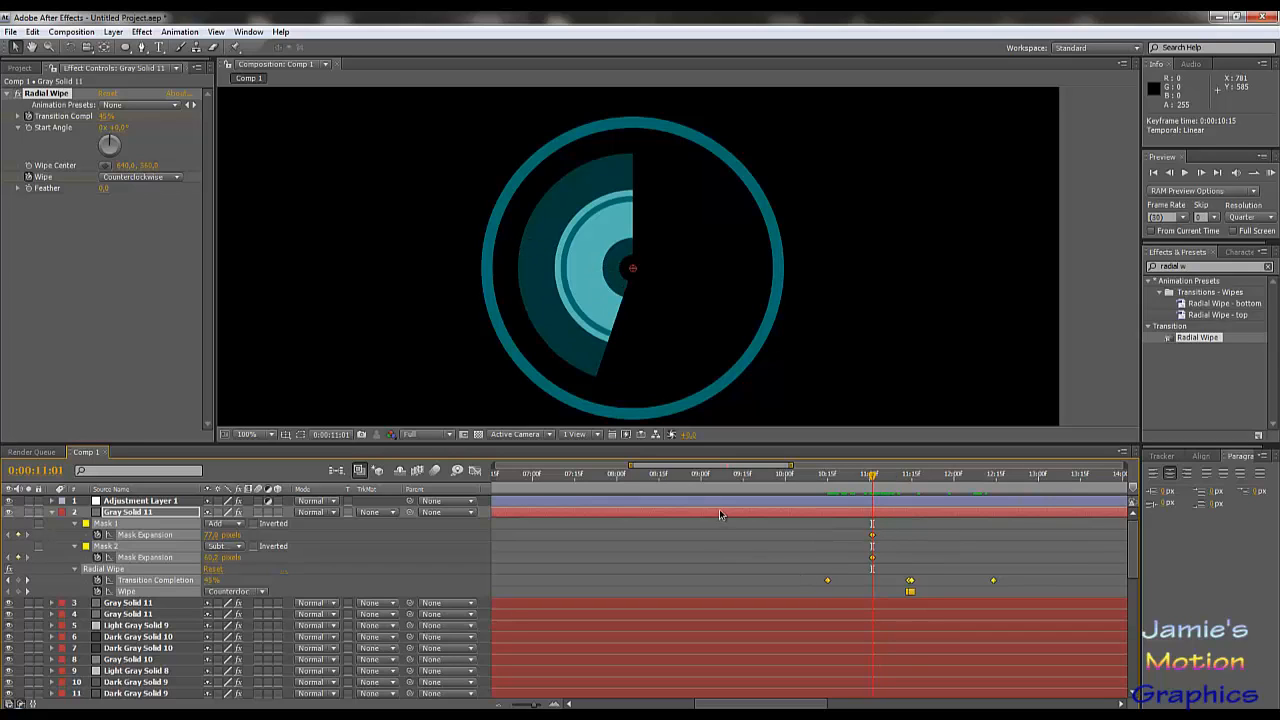
{"action": "left_click", "coordinate": [349, 568]}
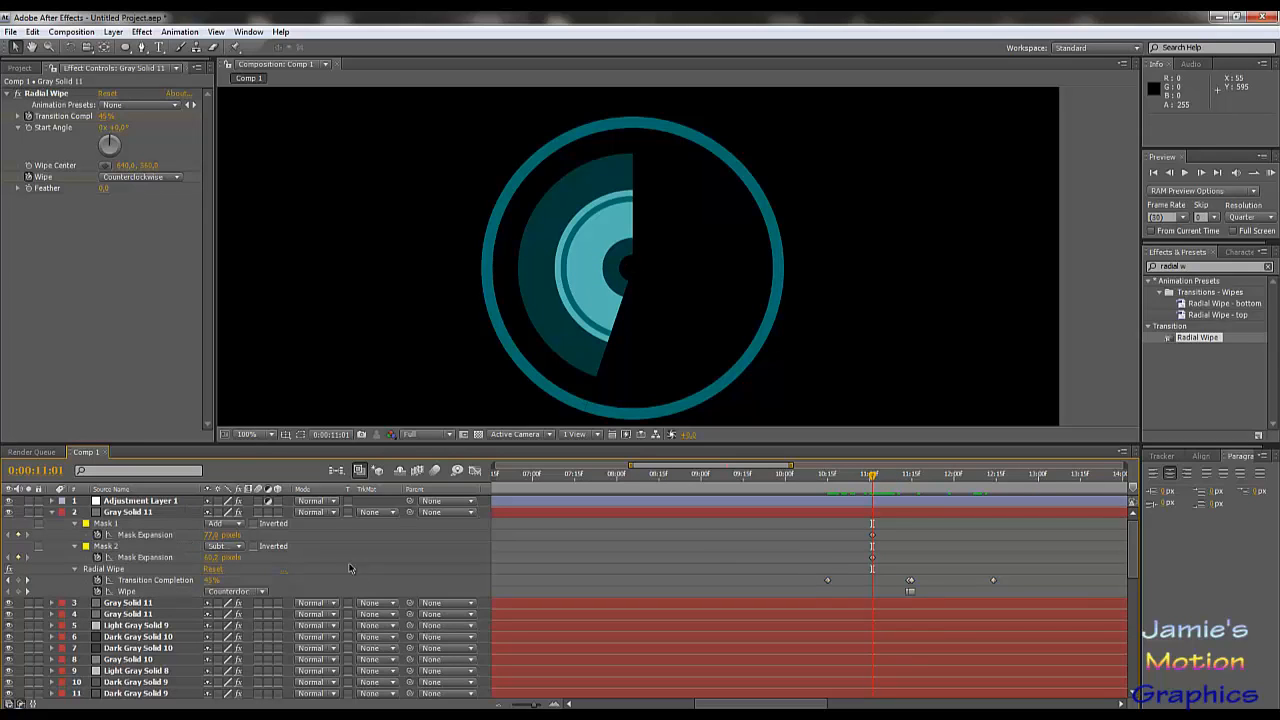
{"action": "left_click_drag", "start_coordinate": [213, 557], "coordinate": [87, 553]}
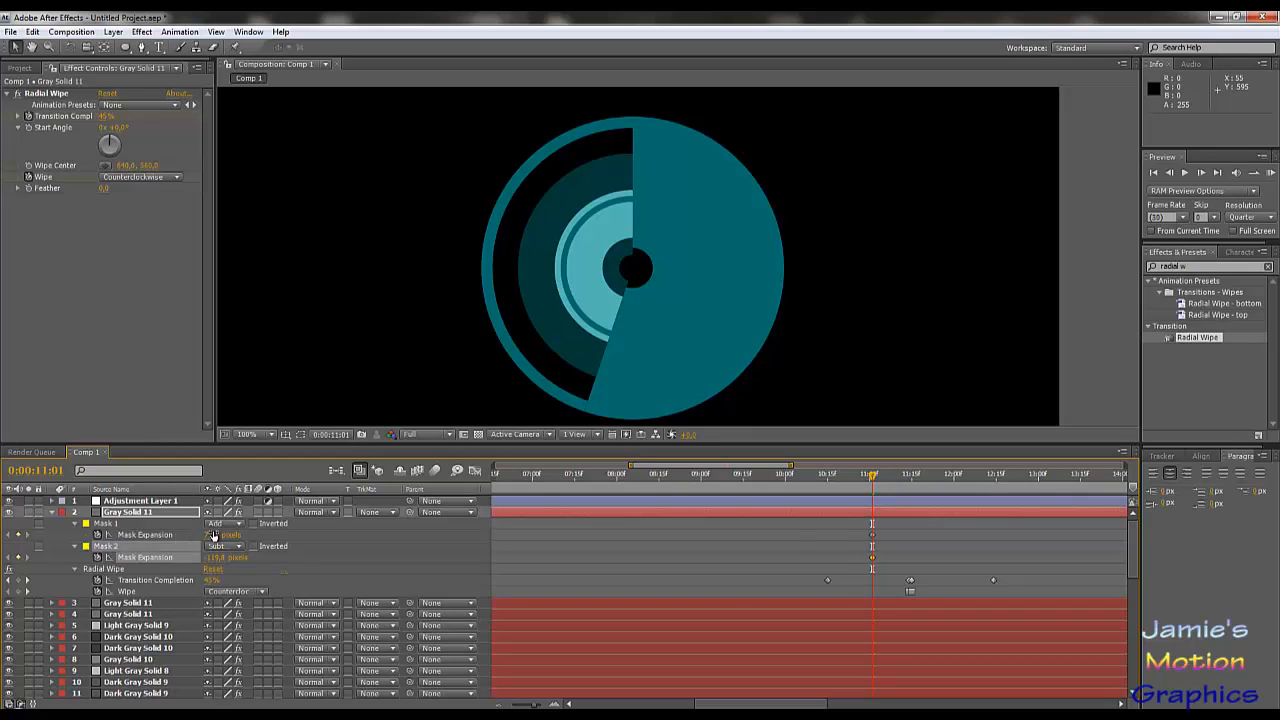
{"action": "left_click_drag", "start_coordinate": [213, 536], "coordinate": [152, 537]}
{"action": "scroll", "coordinate": [440, 390], "scroll_direction": "down", "scroll_amount": 3}
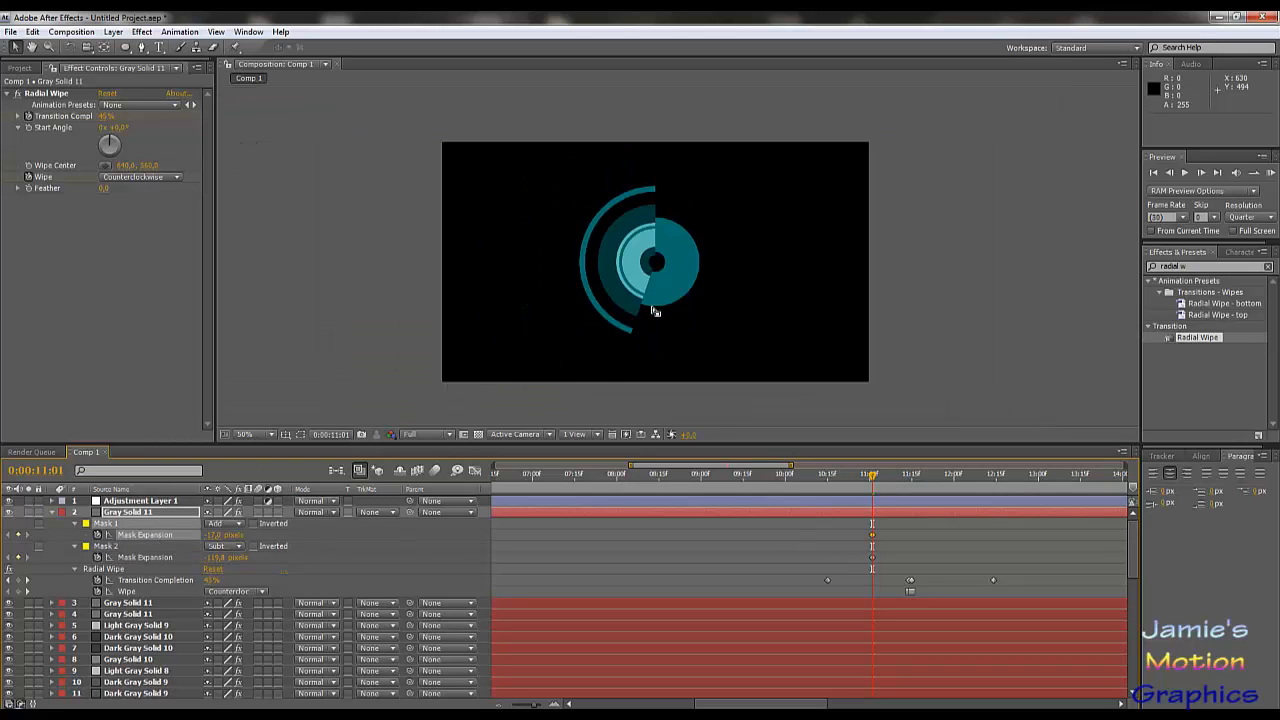
{"action": "scroll", "coordinate": [655, 312], "scroll_direction": "up", "scroll_amount": 3}
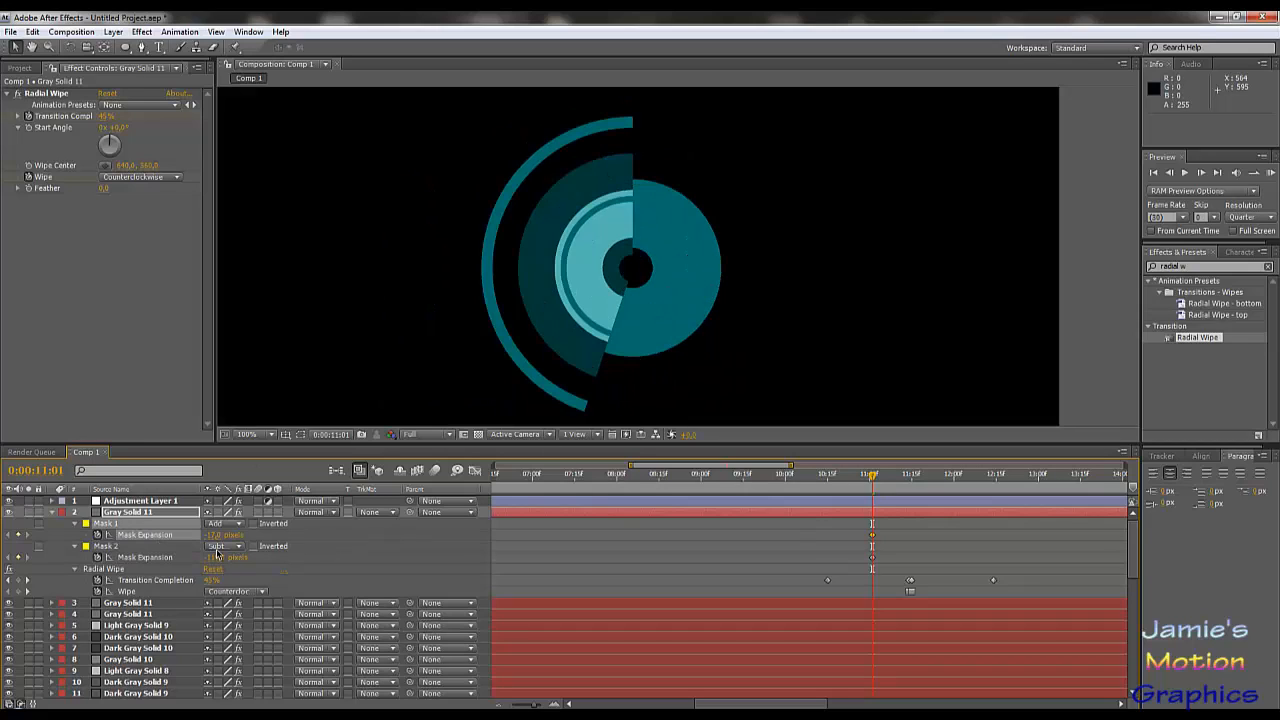
{"action": "left_click_drag", "start_coordinate": [216, 563], "coordinate": [95, 577]}
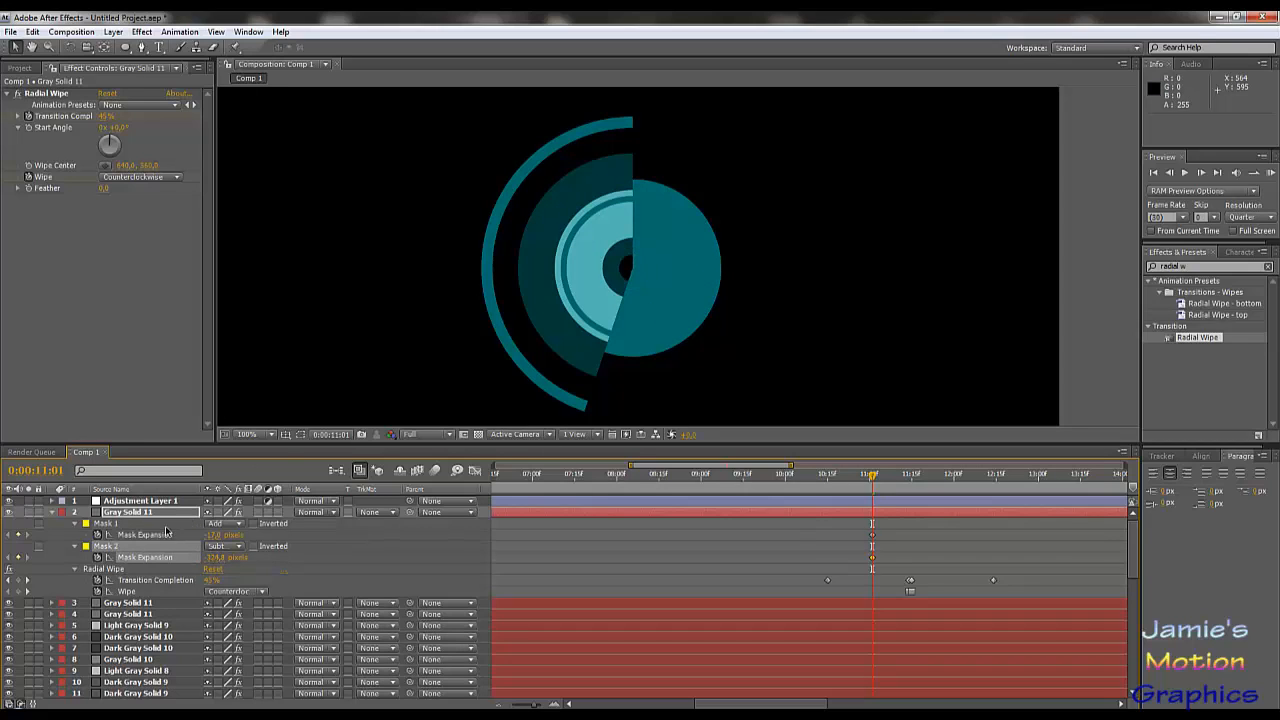
{"action": "scroll", "coordinate": [568, 352], "scroll_direction": "down", "scroll_amount": 2}
{"action": "scroll", "coordinate": [568, 352], "scroll_direction": "up", "scroll_amount": 2}
Play the animation from the start of the composition to review the ring wipes, and stop the playback.
{"action": "left_click", "coordinate": [590, 476]}
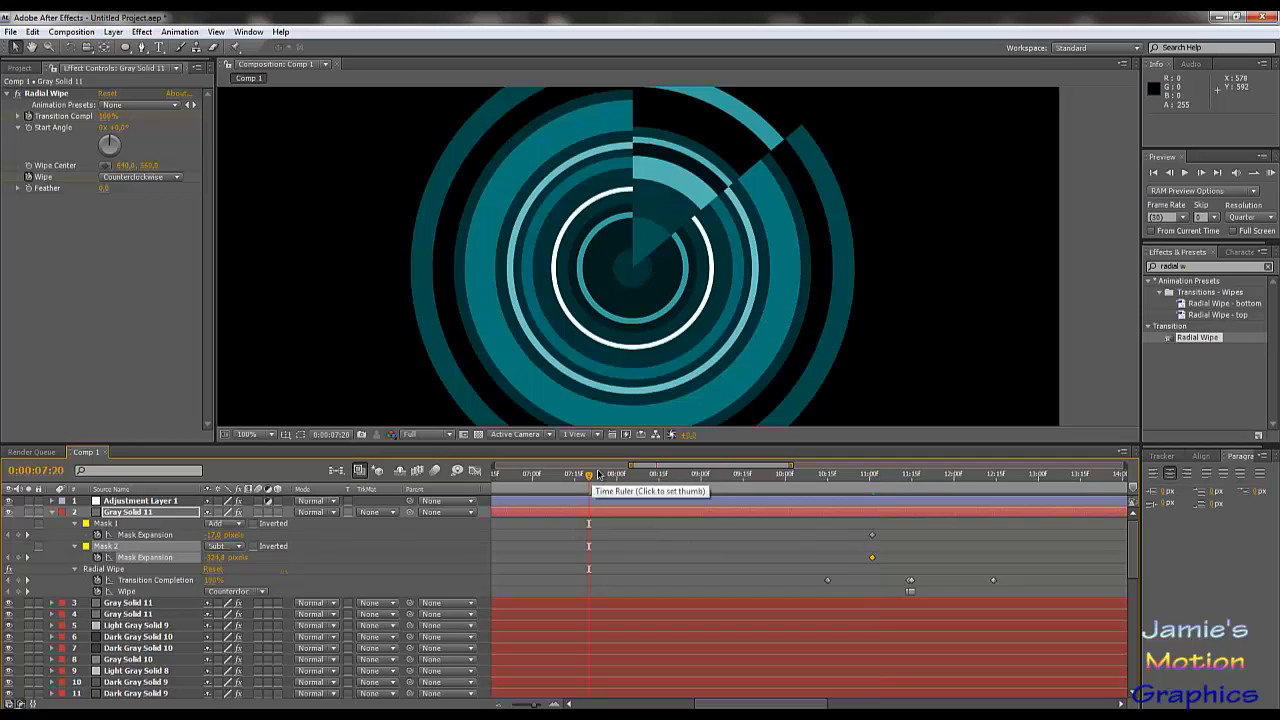
{"action": "key", "text": "Home"}
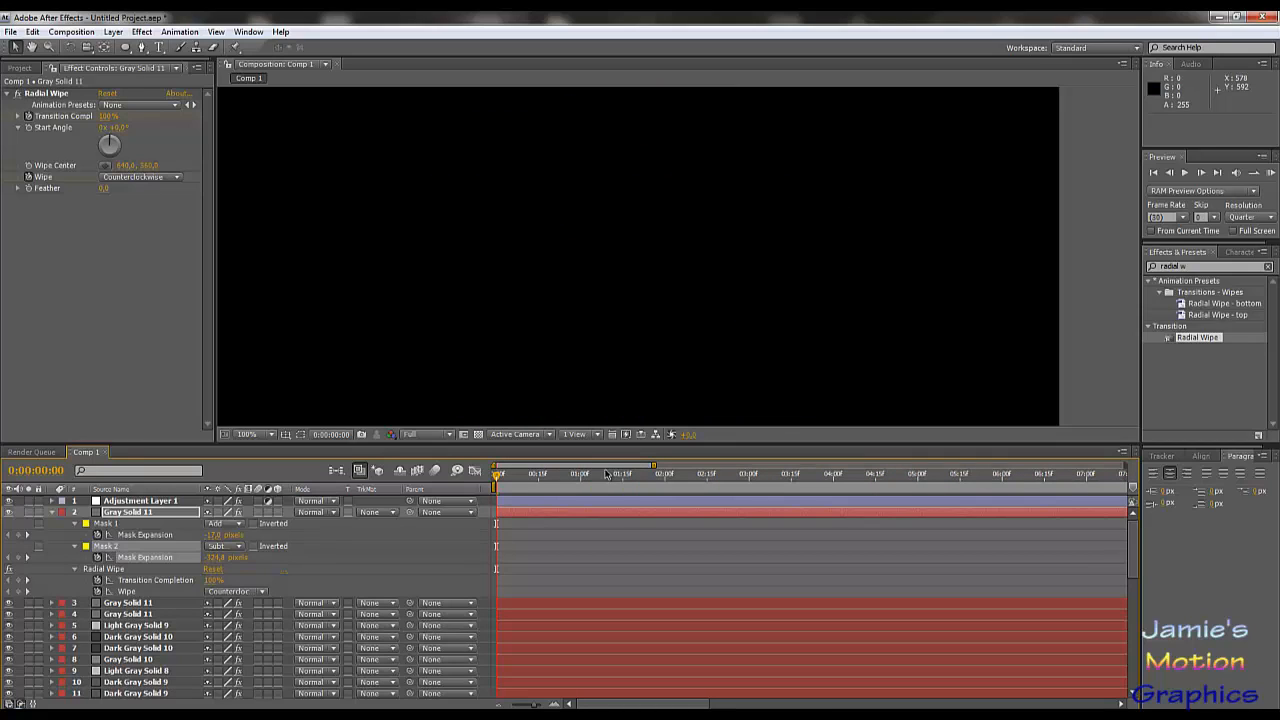
{"action": "left_click", "coordinate": [1185, 172]}
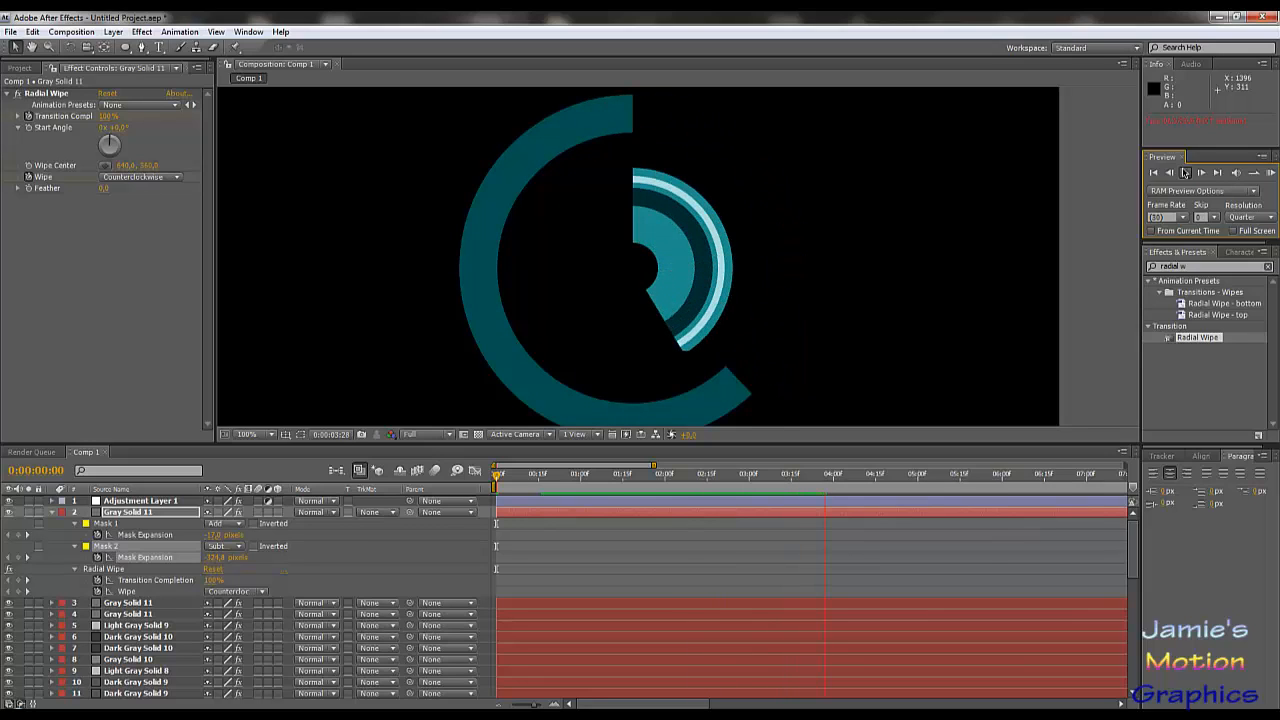
{"action": "left_click", "coordinate": [1185, 172]}
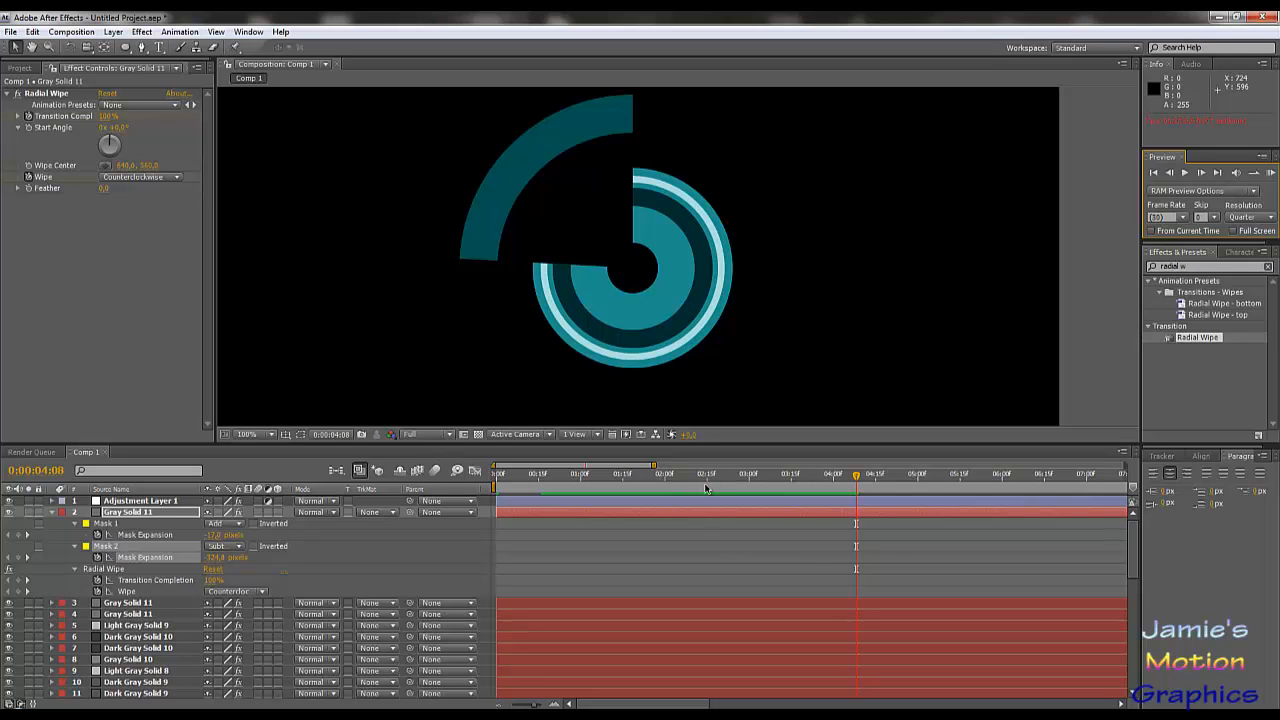
At 0:00:11:01, recolor the top Gray Solid 11 layer to a slightly lighter gray as a new solid.
{"action": "left_click_drag", "start_coordinate": [808, 479], "coordinate": [731, 531]}
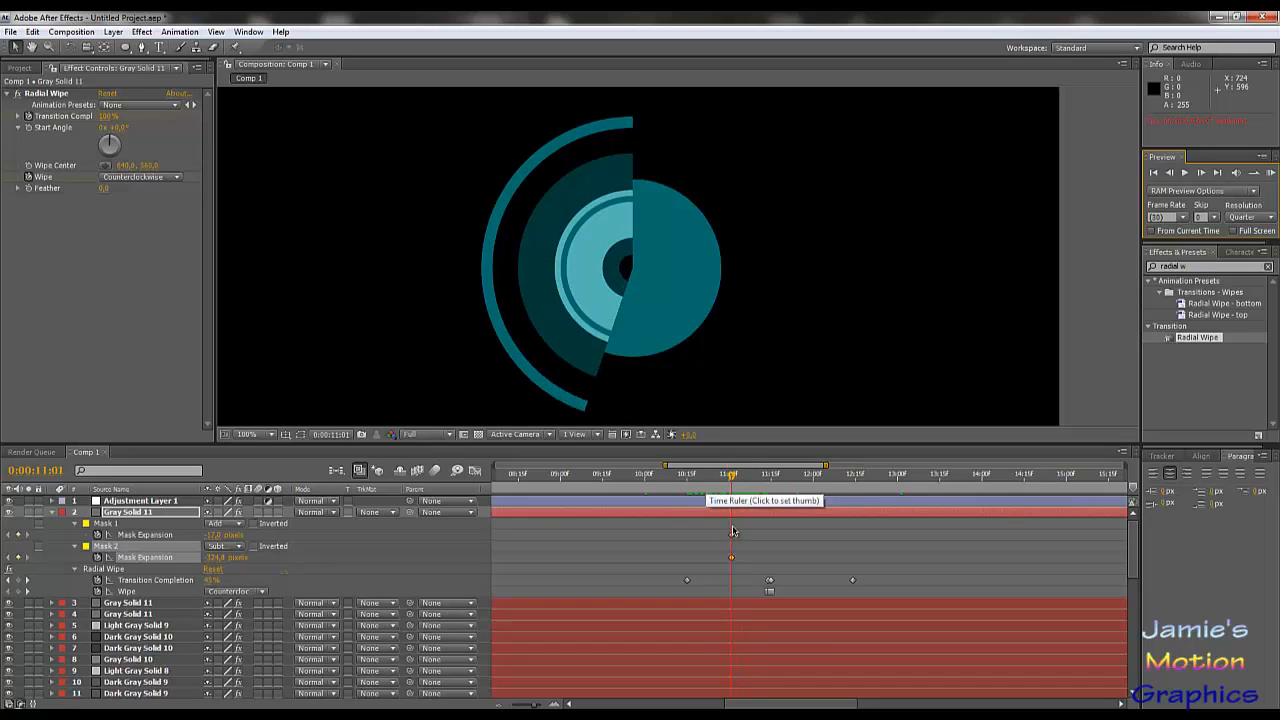
{"action": "left_click", "coordinate": [144, 515]}
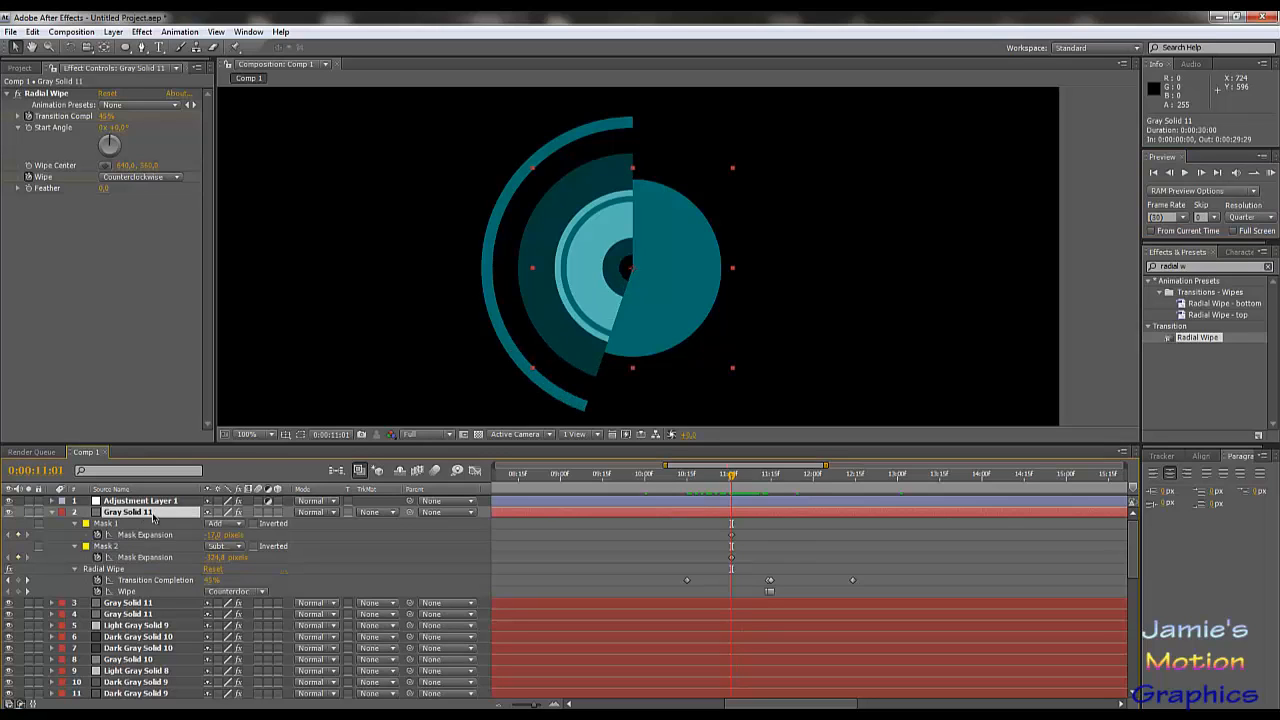
{"action": "left_click", "coordinate": [113, 31]}
{"action": "left_click", "coordinate": [148, 62]}
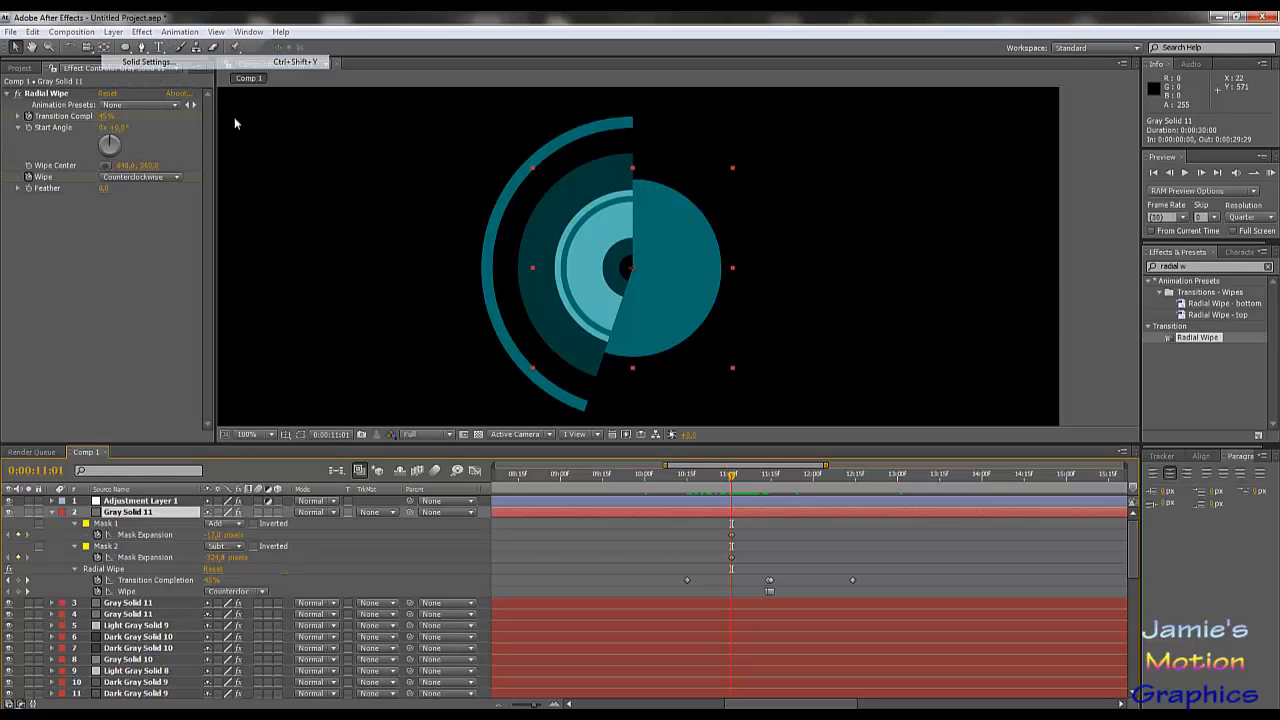
{"action": "left_click", "coordinate": [1131, 531]}
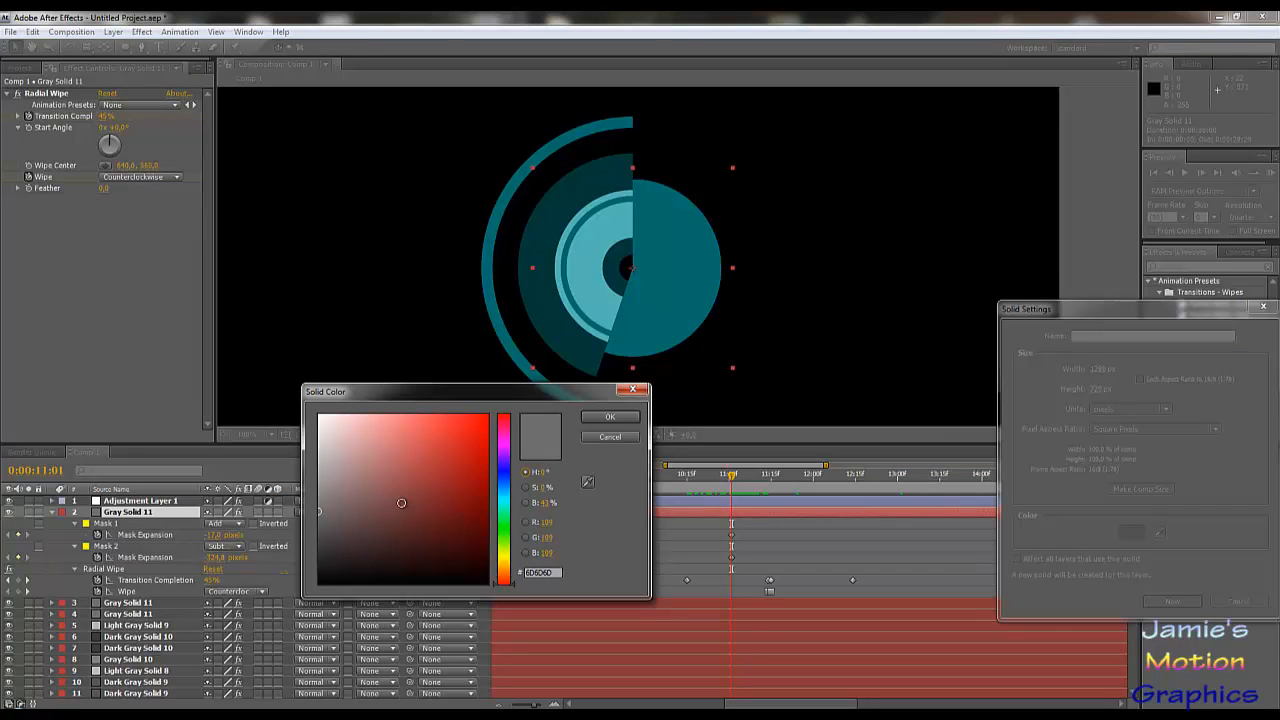
{"action": "left_click_drag", "start_coordinate": [329, 494], "coordinate": [314, 503]}
{"action": "left_click", "coordinate": [616, 418]}
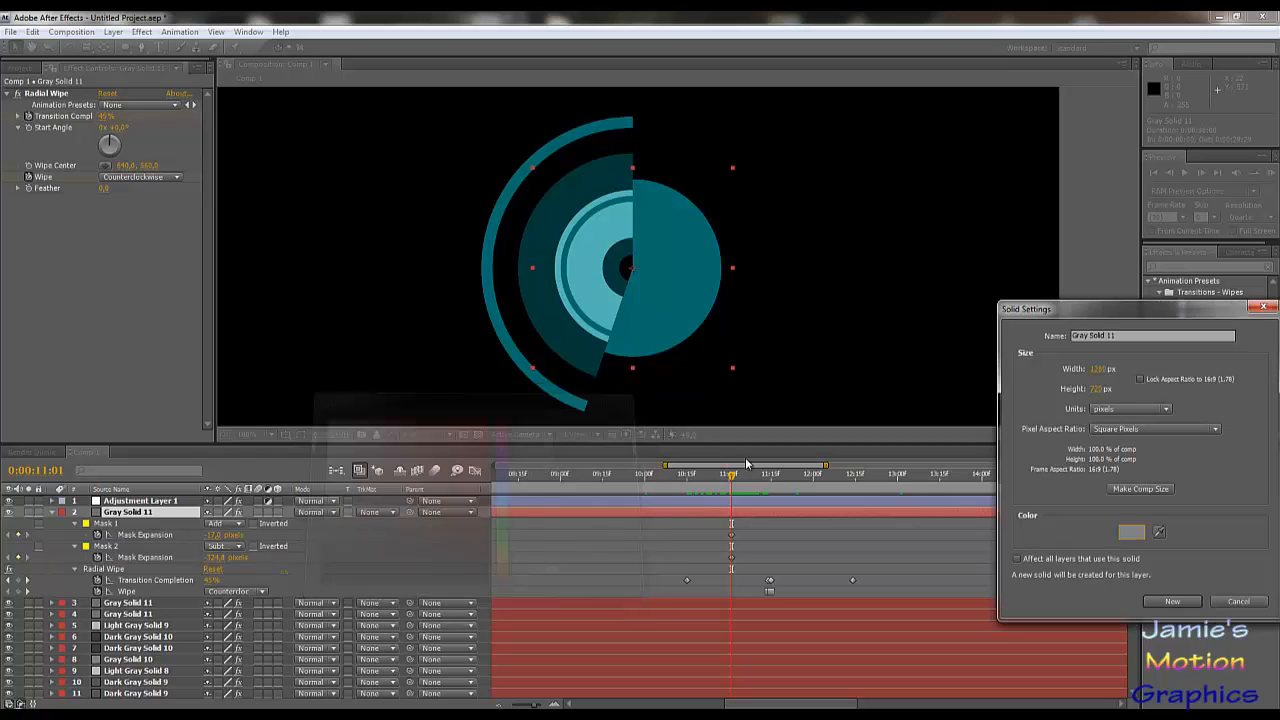
{"action": "left_click", "coordinate": [1167, 600]}
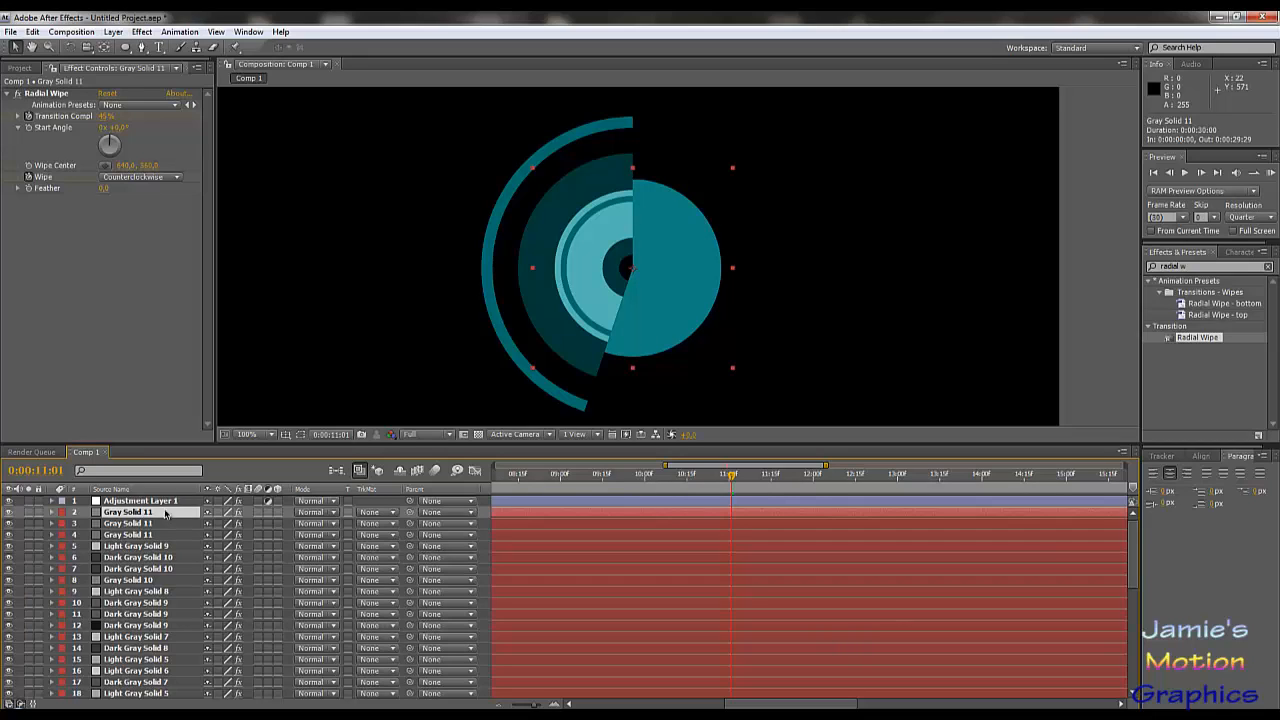
Duplicate the top Gray Solid 11 layer and recolor the copy to a dark gray as a new solid.
{"action": "key", "text": "ctrl+d"}
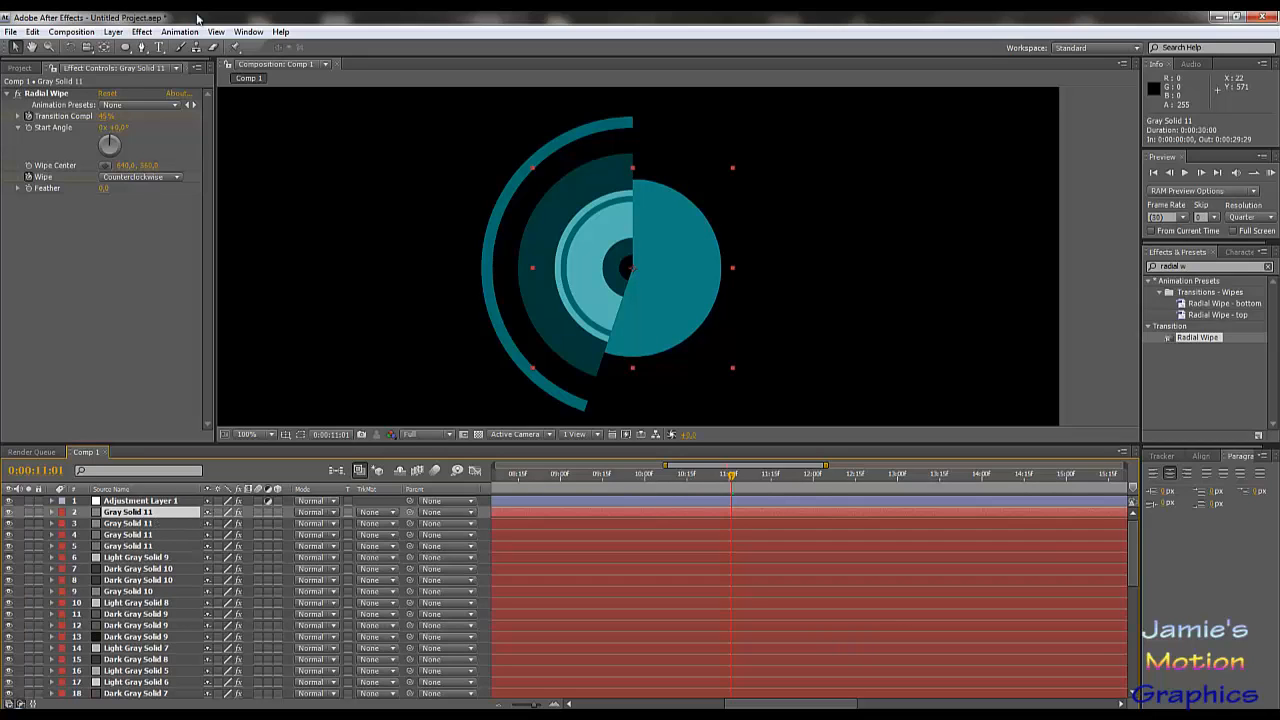
{"action": "left_click", "coordinate": [113, 31]}
{"action": "left_click", "coordinate": [150, 63]}
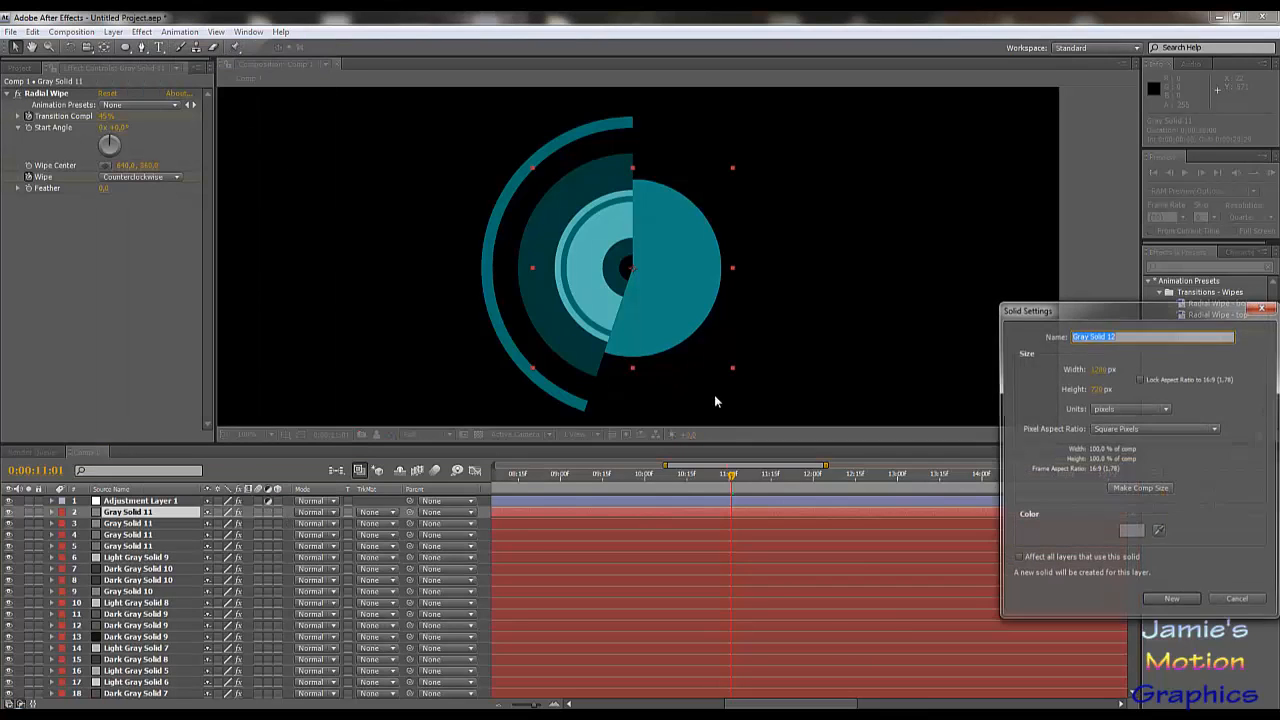
{"action": "left_click", "coordinate": [1129, 533]}
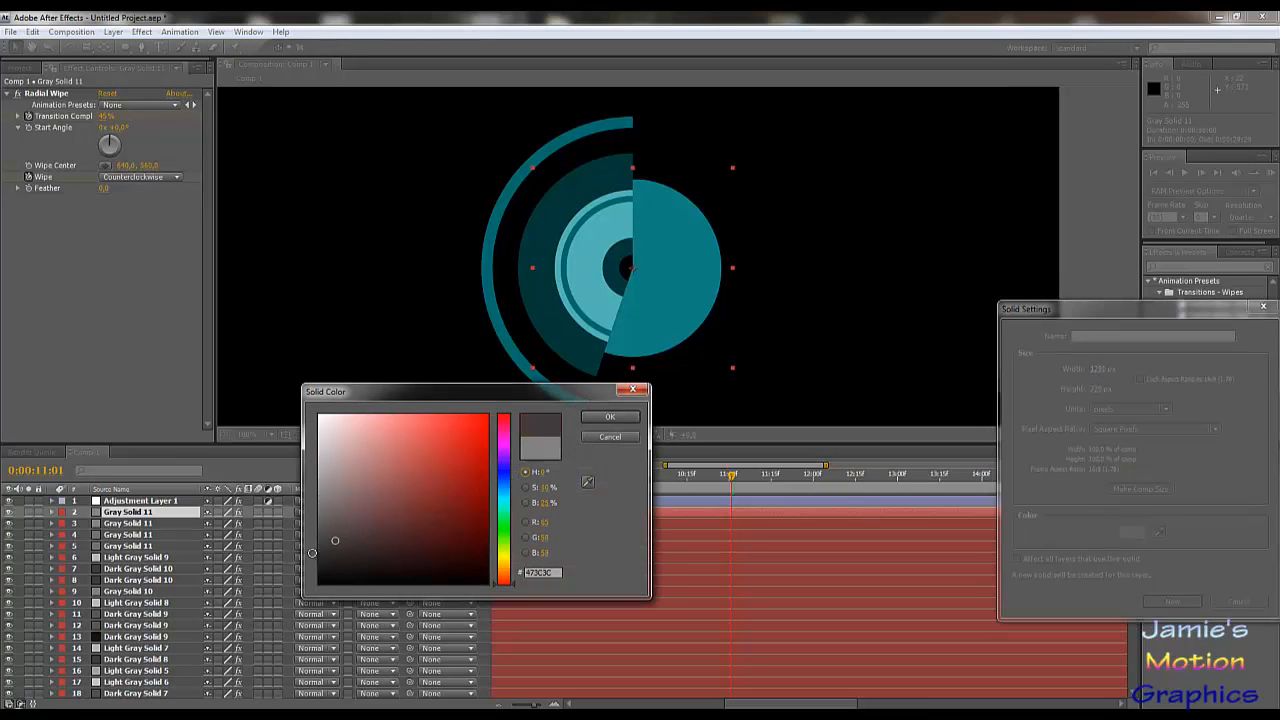
{"action": "left_click", "coordinate": [610, 416]}
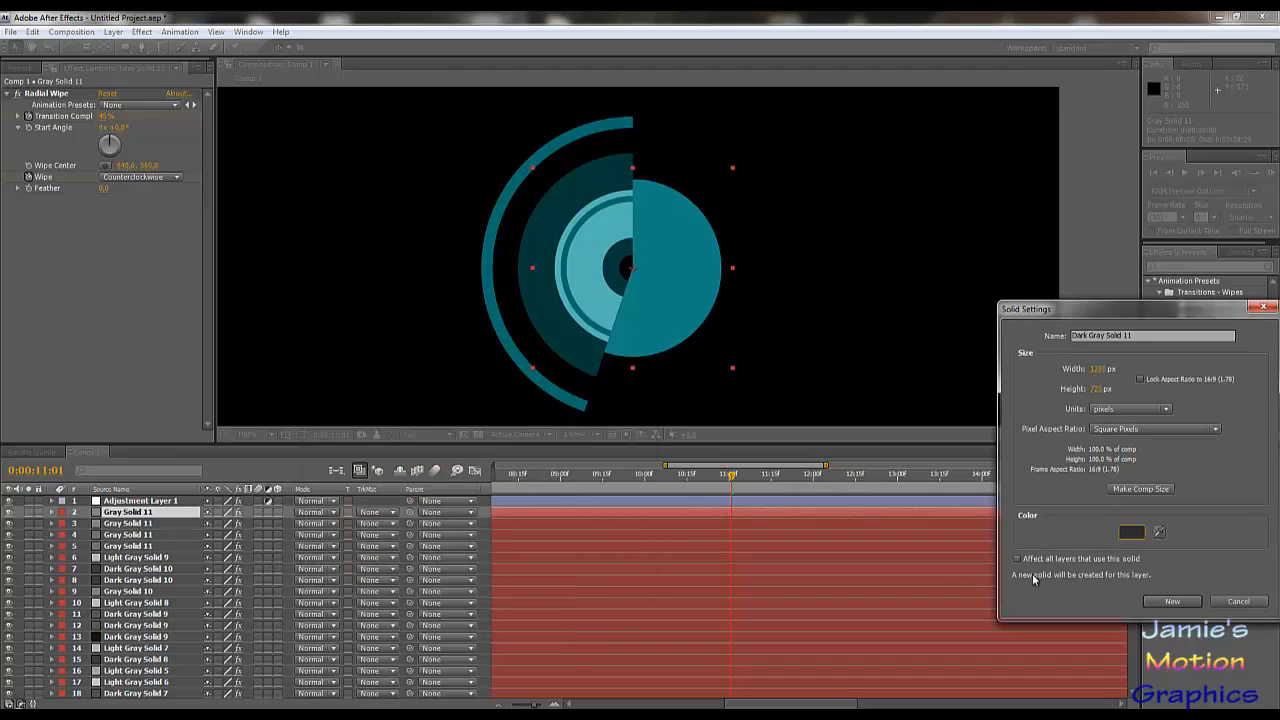
{"action": "left_click", "coordinate": [1172, 602]}
Set the Dark Gray Solid 11 layer's mask expansions to about -38 pixels for Mask 1 and about -85 pixels for Mask 2.
{"action": "key", "text": "u"}
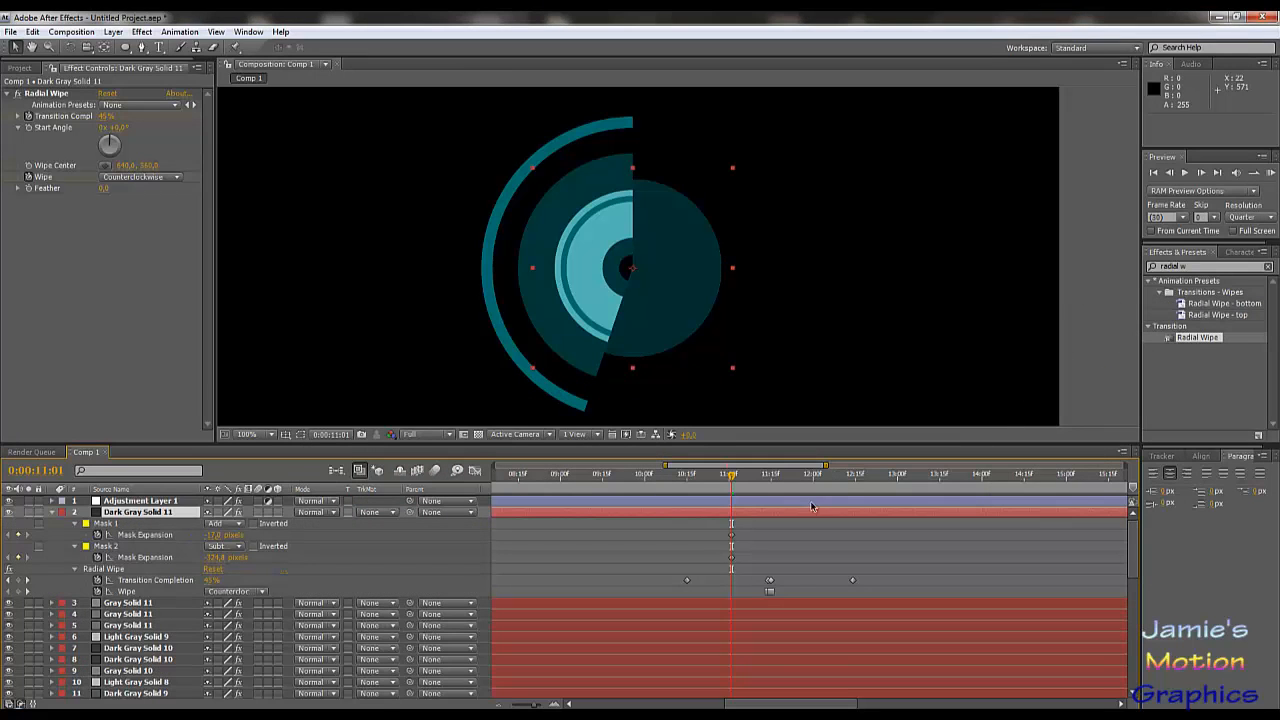
{"action": "left_click", "coordinate": [222, 536]}
{"action": "mouse_move", "coordinate": [224, 536]}
{"action": "left_mouse_down"}
{"action": "mouse_move", "coordinate": [190, 538]}
{"action": "mouse_move", "coordinate": [205, 540]}
{"action": "left_mouse_up"}
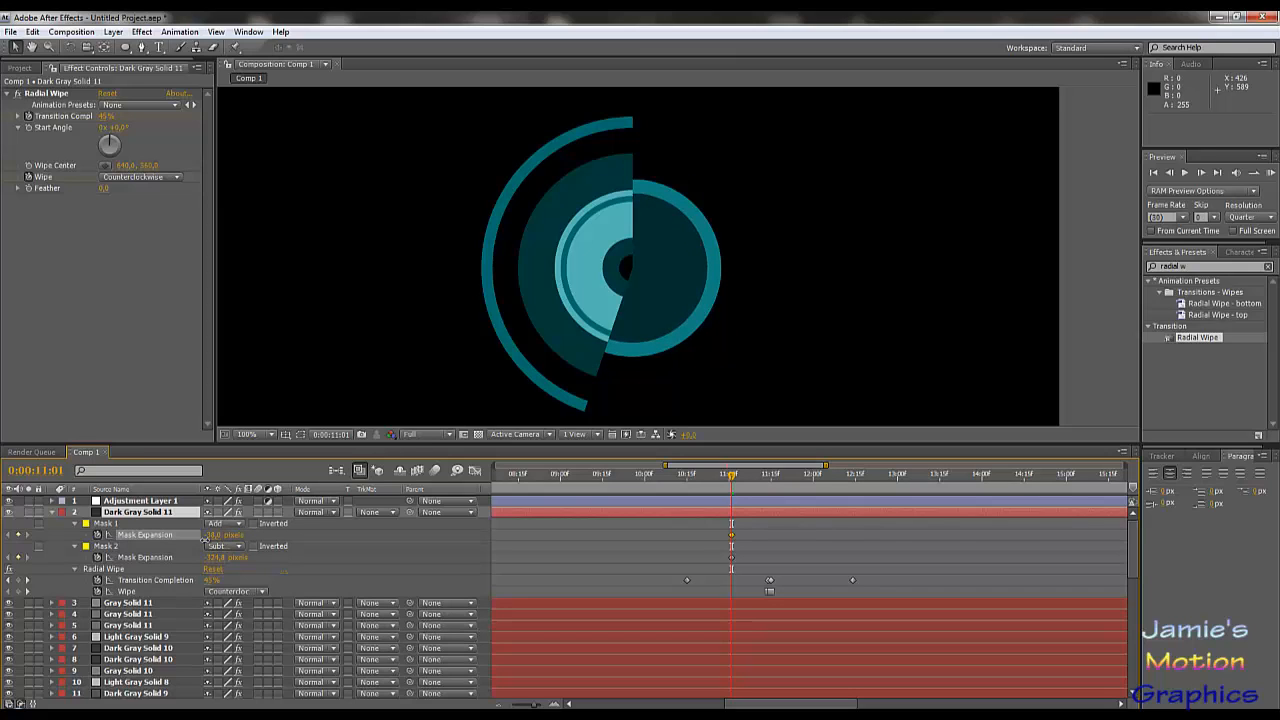
{"action": "left_click_drag", "start_coordinate": [214, 557], "coordinate": [201, 557]}
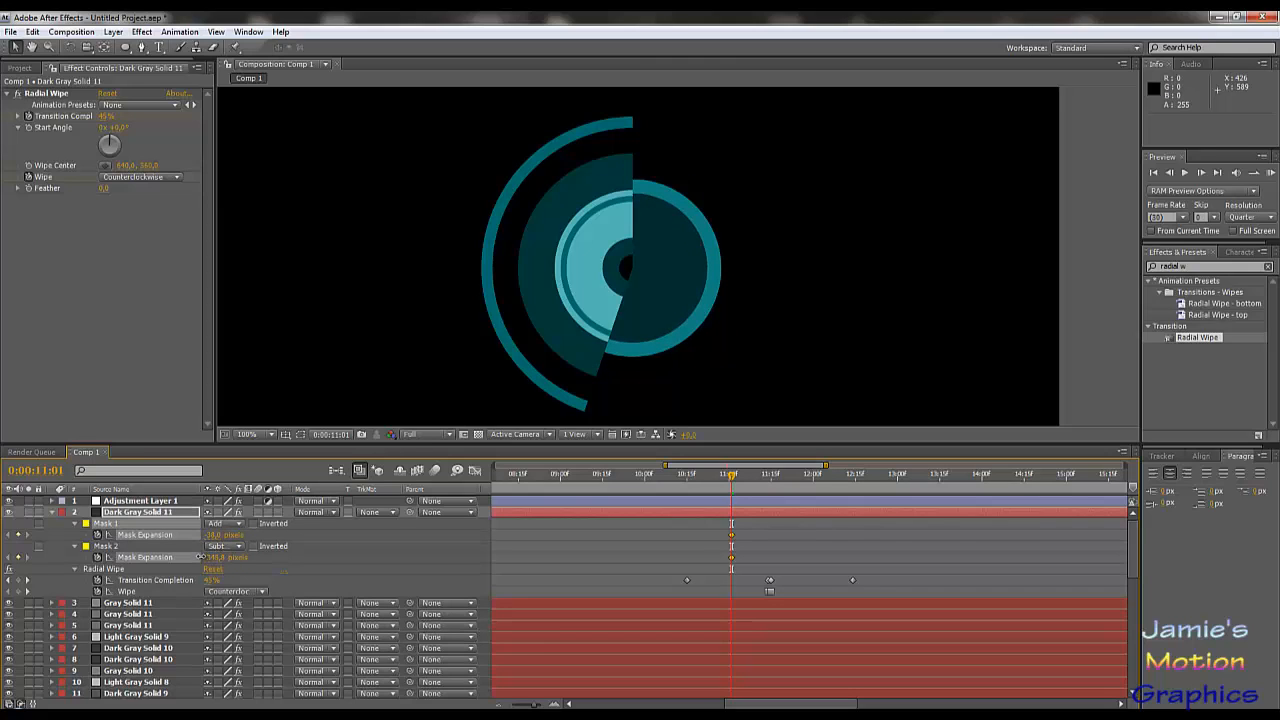
{"action": "mouse_move", "coordinate": [351, 553]}
{"action": "left_mouse_down"}
{"action": "mouse_move", "coordinate": [398, 545]}
{"action": "mouse_move", "coordinate": [370, 552]}
{"action": "left_mouse_up"}
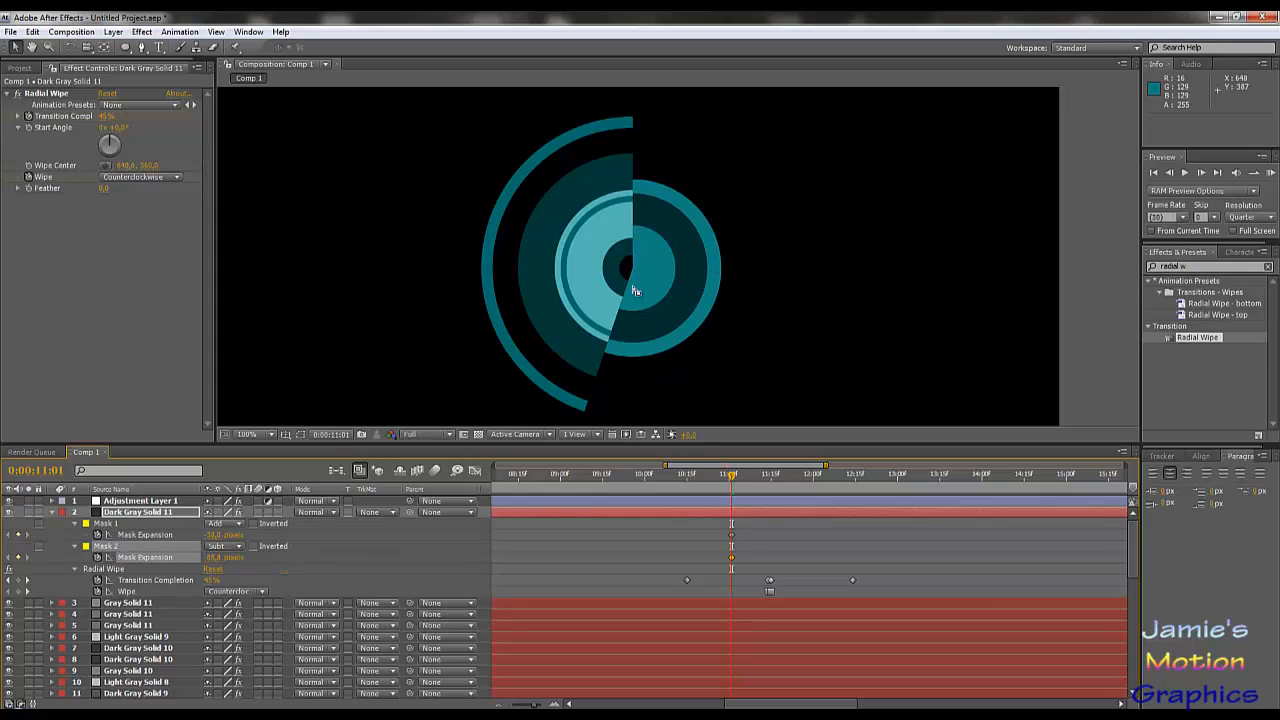
Duplicate the Dark Gray Solid 11 layer and set the copy's mask expansions to about -122 pixels for Mask 1 and about -164 pixels for Mask 2.
{"action": "left_click", "coordinate": [132, 513]}
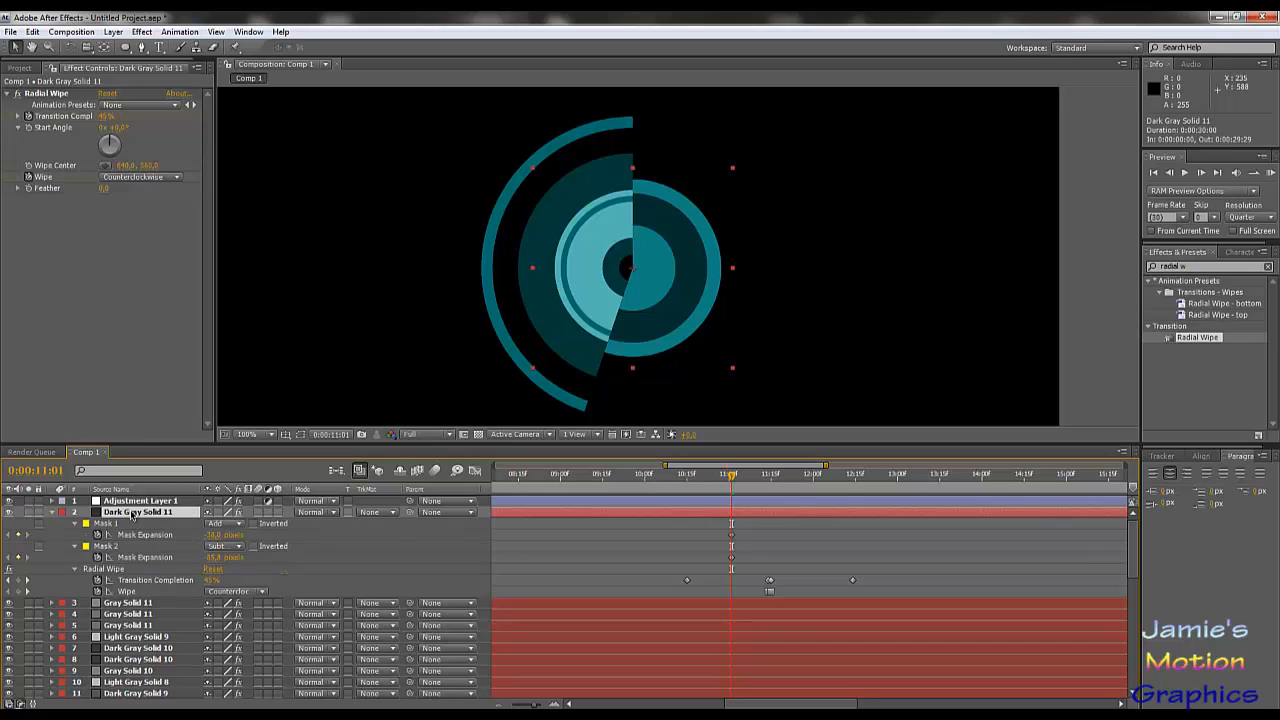
{"action": "key", "text": "ctrl+d"}
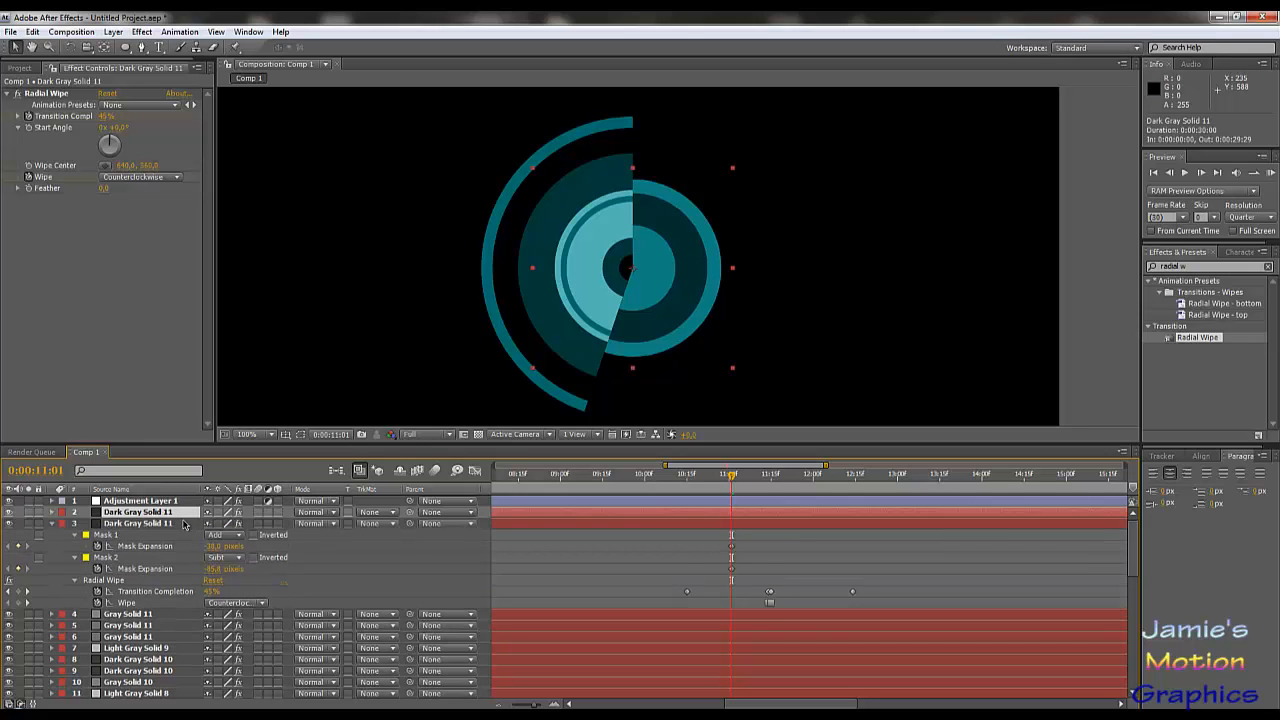
{"action": "key", "text": "u"}
{"action": "left_click_drag", "start_coordinate": [215, 566], "coordinate": [140, 522]}
{"action": "left_click", "coordinate": [170, 533]}
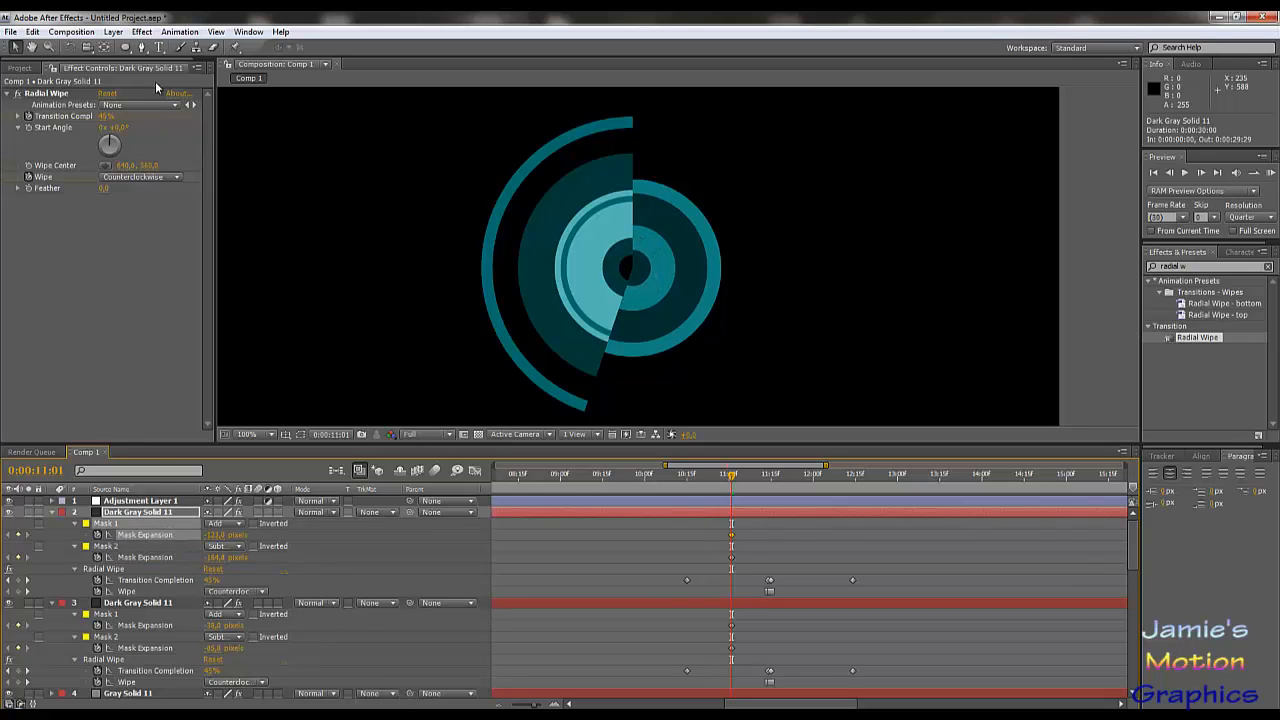
Recolor the top Dark Gray Solid 11 copy to a light gray as a new solid.
{"action": "left_click", "coordinate": [112, 31]}
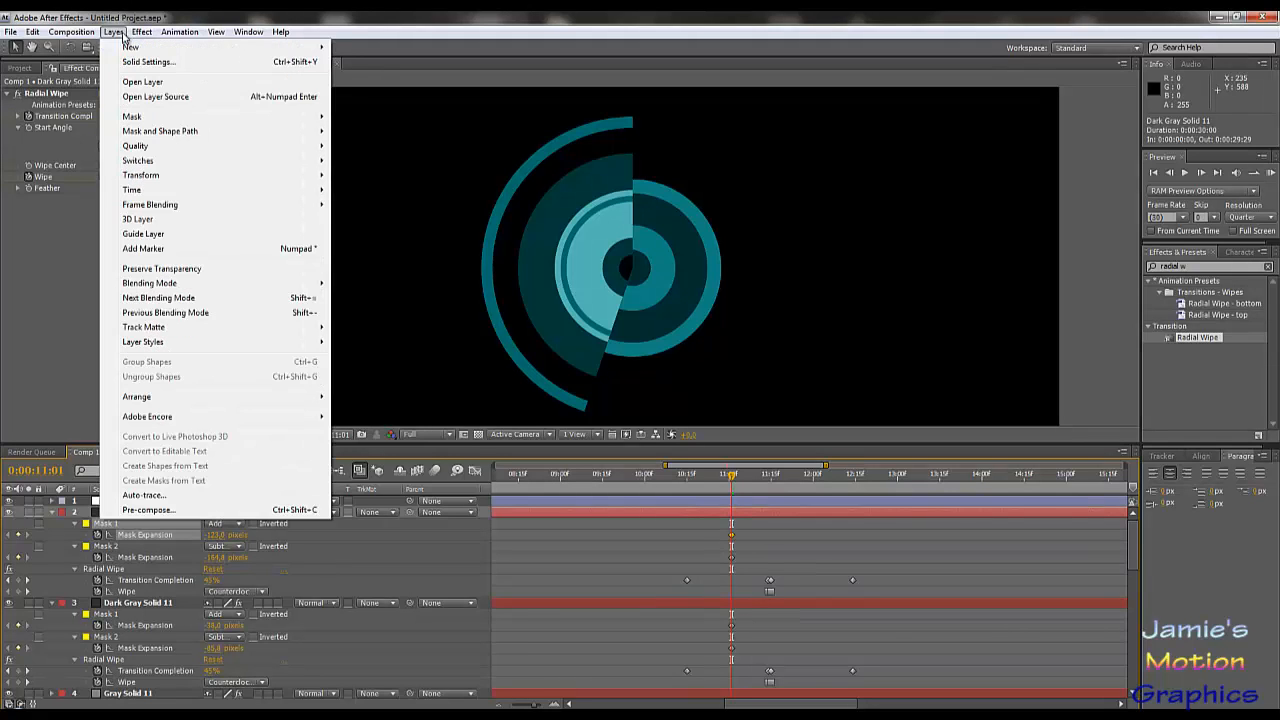
{"action": "left_click", "coordinate": [140, 62]}
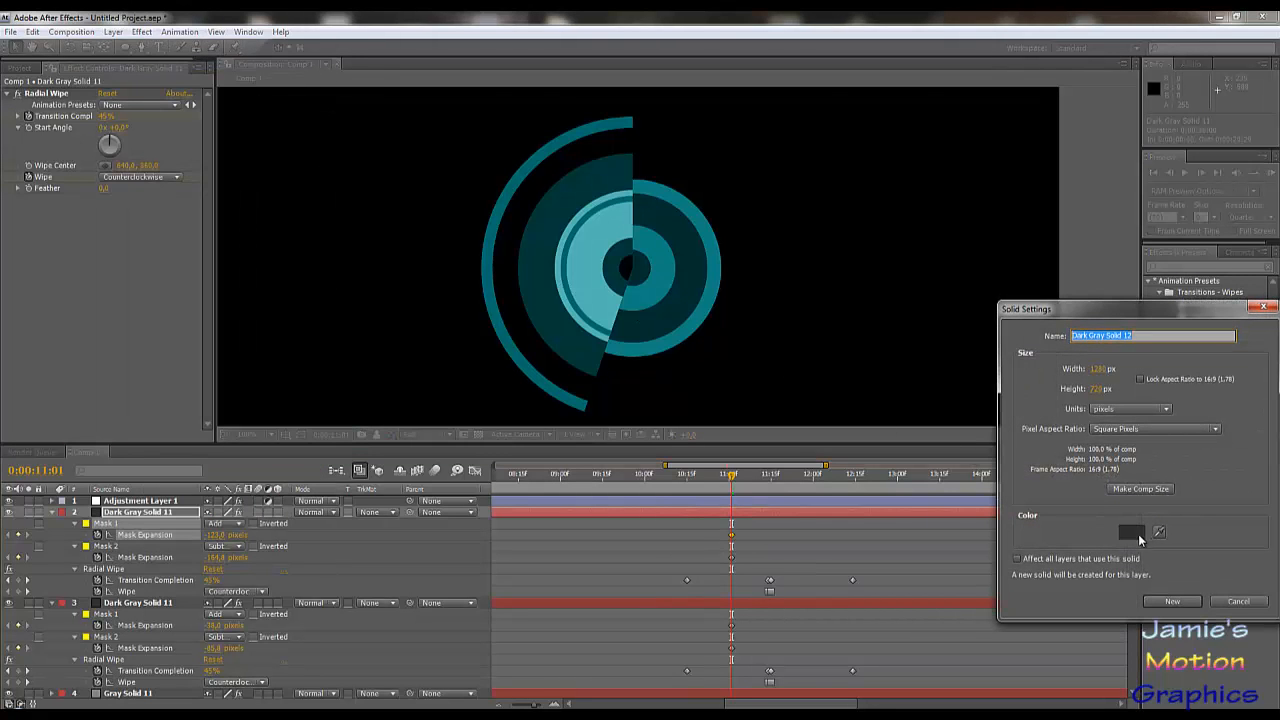
{"action": "left_click", "coordinate": [1131, 532]}
{"action": "left_click_drag", "start_coordinate": [402, 492], "coordinate": [233, 455]}
{"action": "left_click", "coordinate": [610, 416]}
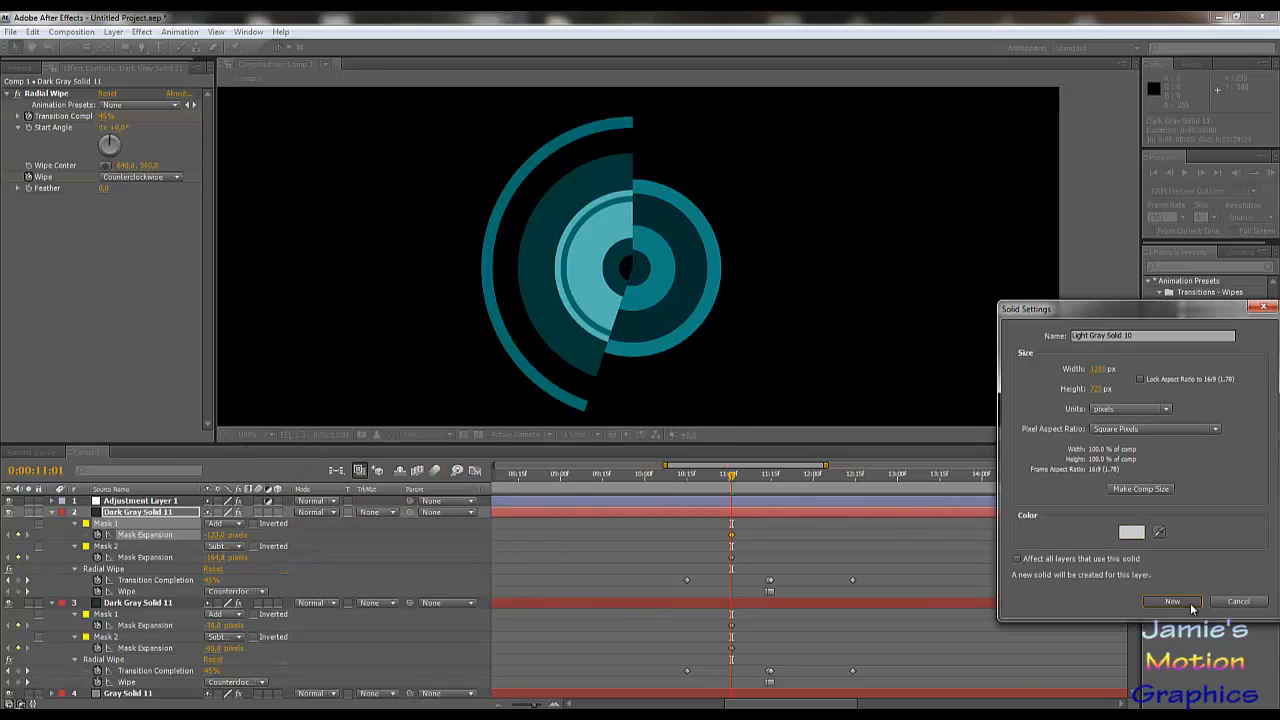
{"action": "left_click", "coordinate": [1190, 604]}
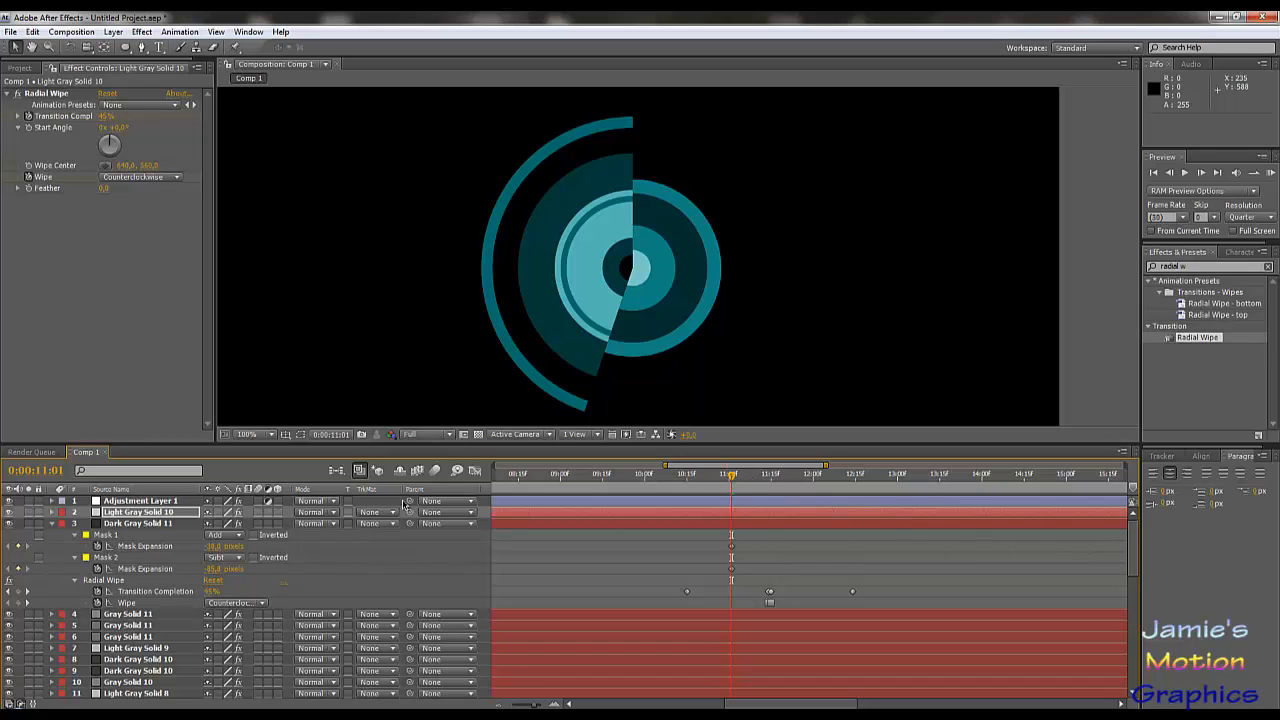
Duplicate the Light Gray Solid 10 layer and shift all the copy's keyframes so its wipe starts at 0:00:11:15.
{"action": "left_click", "coordinate": [51, 524]}
{"action": "left_click", "coordinate": [110, 513]}
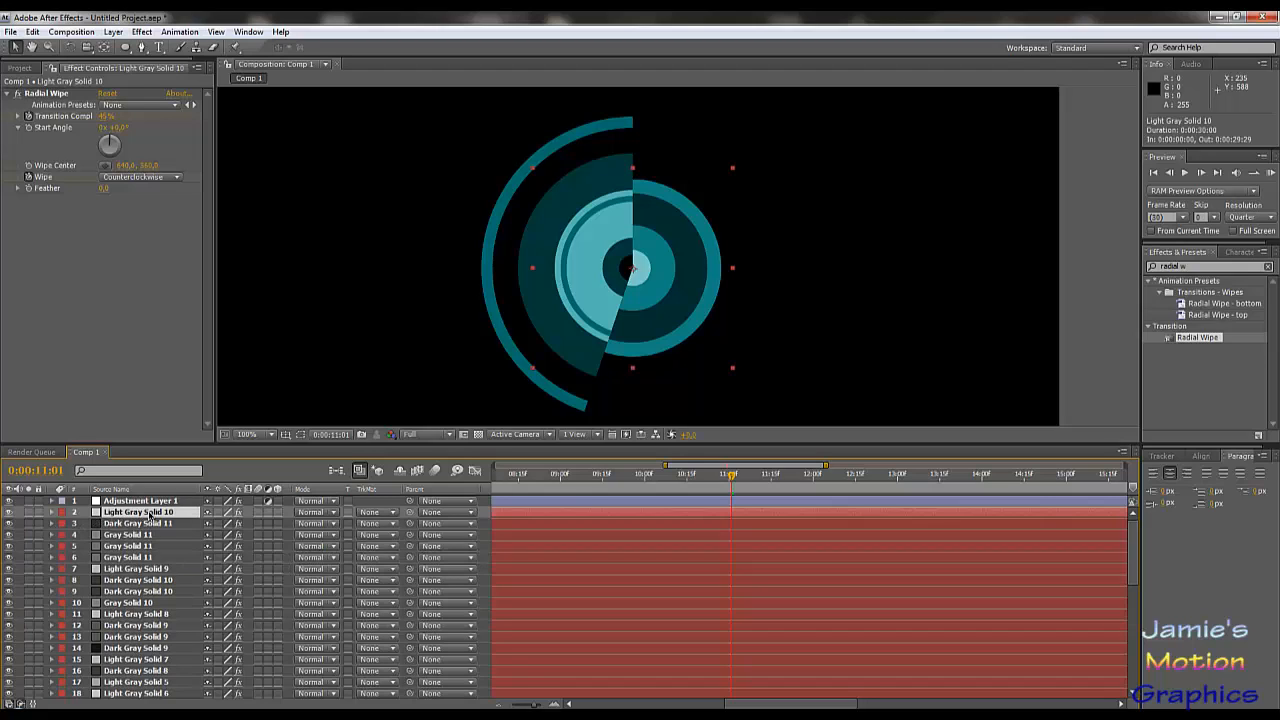
{"action": "key", "text": "ctrl+d"}
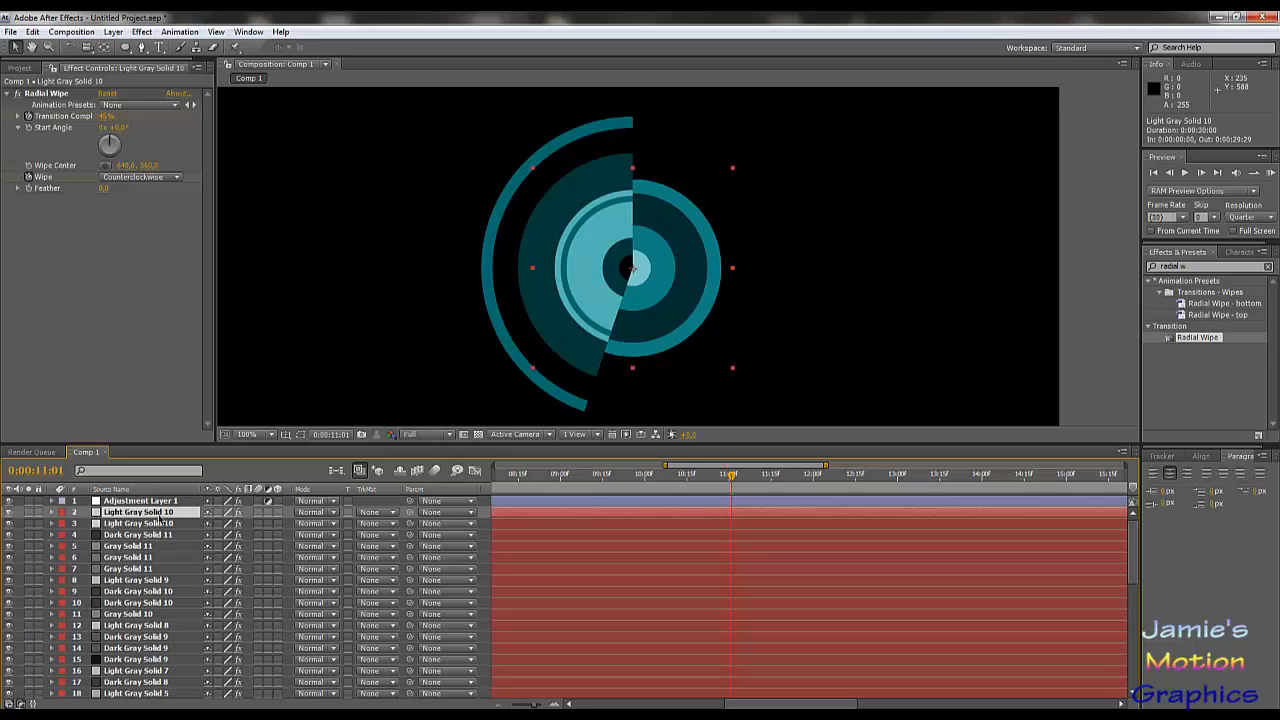
{"action": "key", "text": "u"}
{"action": "key", "text": "u"}
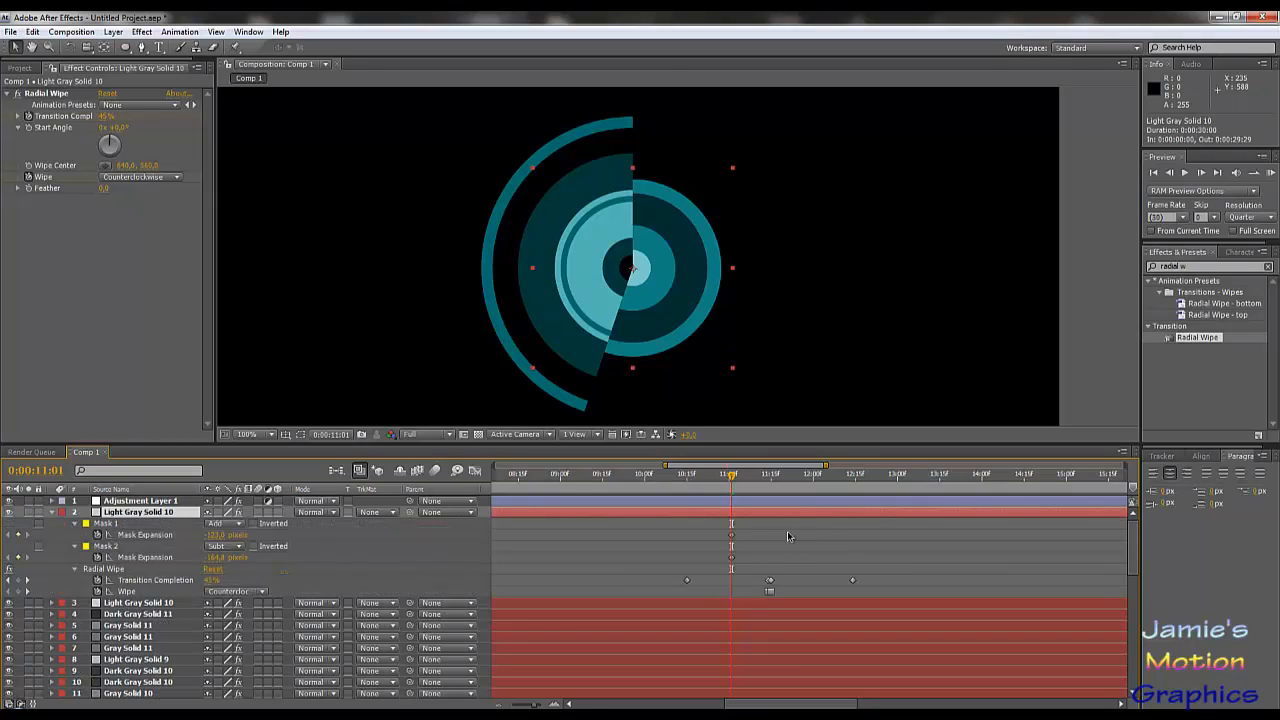
{"action": "left_click", "coordinate": [772, 478]}
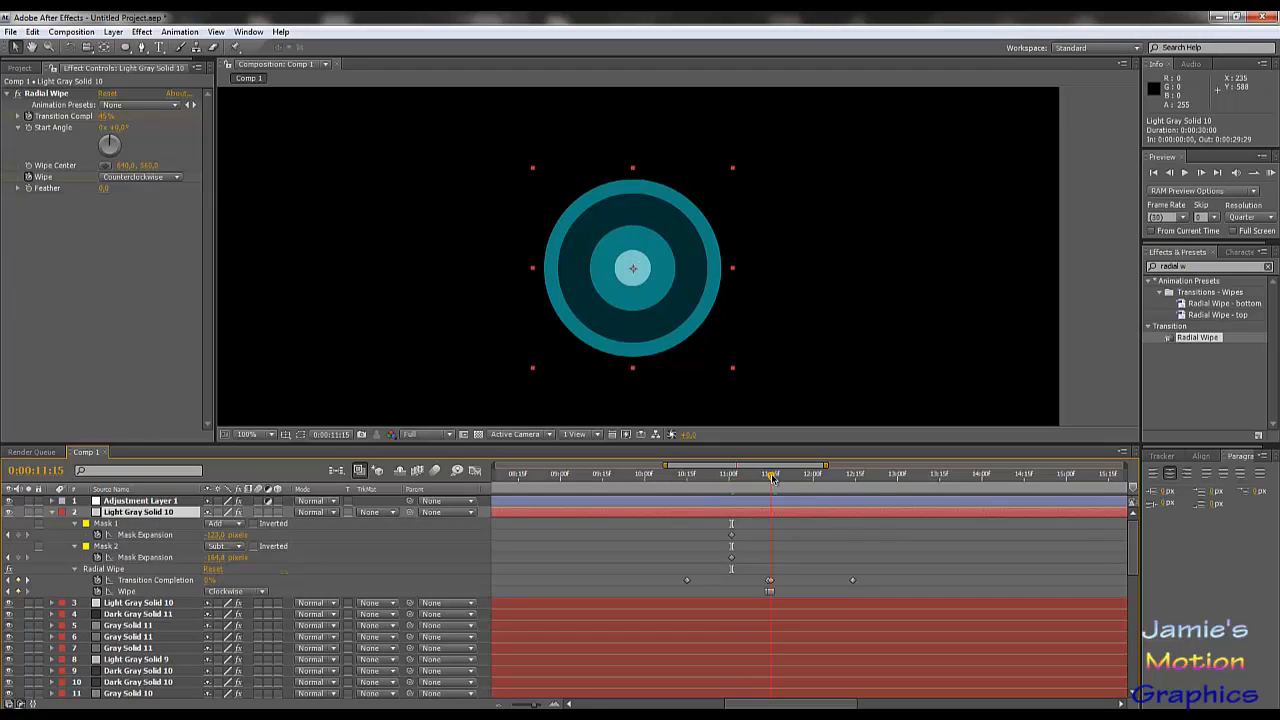
{"action": "left_click_drag", "start_coordinate": [651, 521], "coordinate": [893, 602]}
{"action": "left_click_drag", "start_coordinate": [689, 582], "coordinate": [772, 585]}
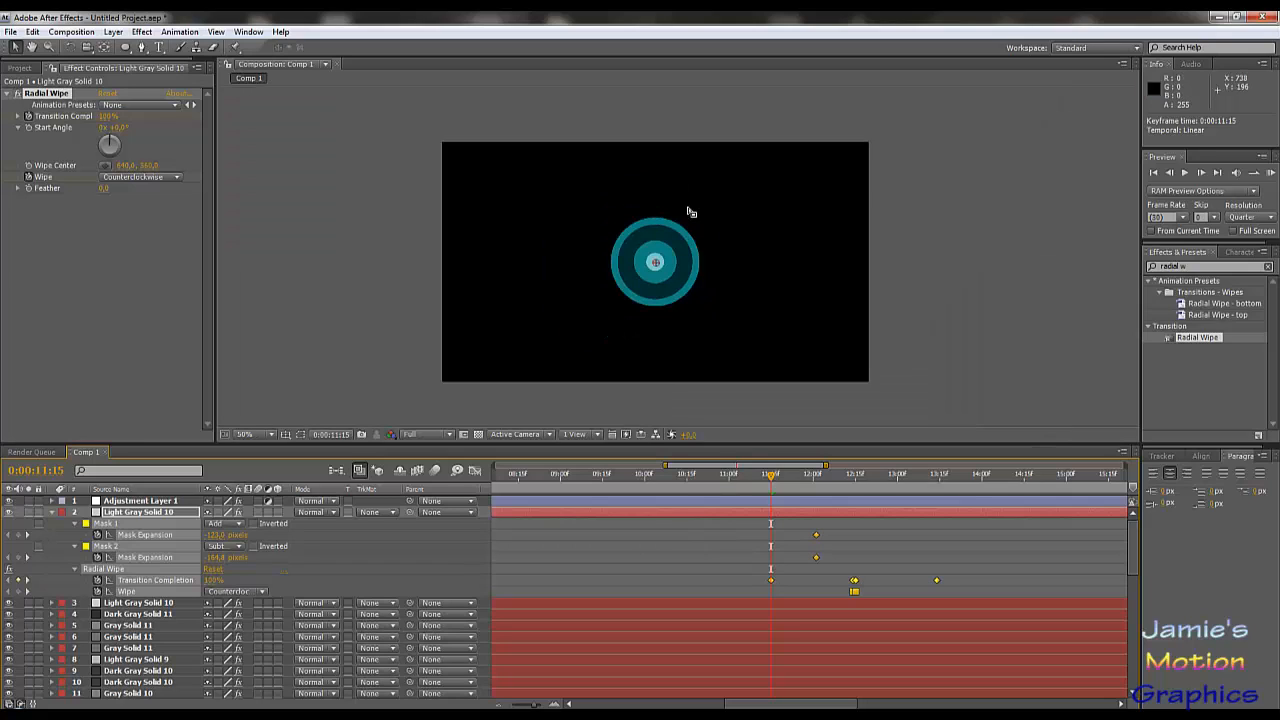
At 0:00:12:01, set the top Light Gray Solid 10 layer's mask expansions to about 40 pixels for Mask 1 and about -1 pixel for Mask 2.
{"action": "scroll", "coordinate": [690, 212], "scroll_direction": "down", "scroll_amount": 1}
{"action": "left_click", "coordinate": [815, 483]}
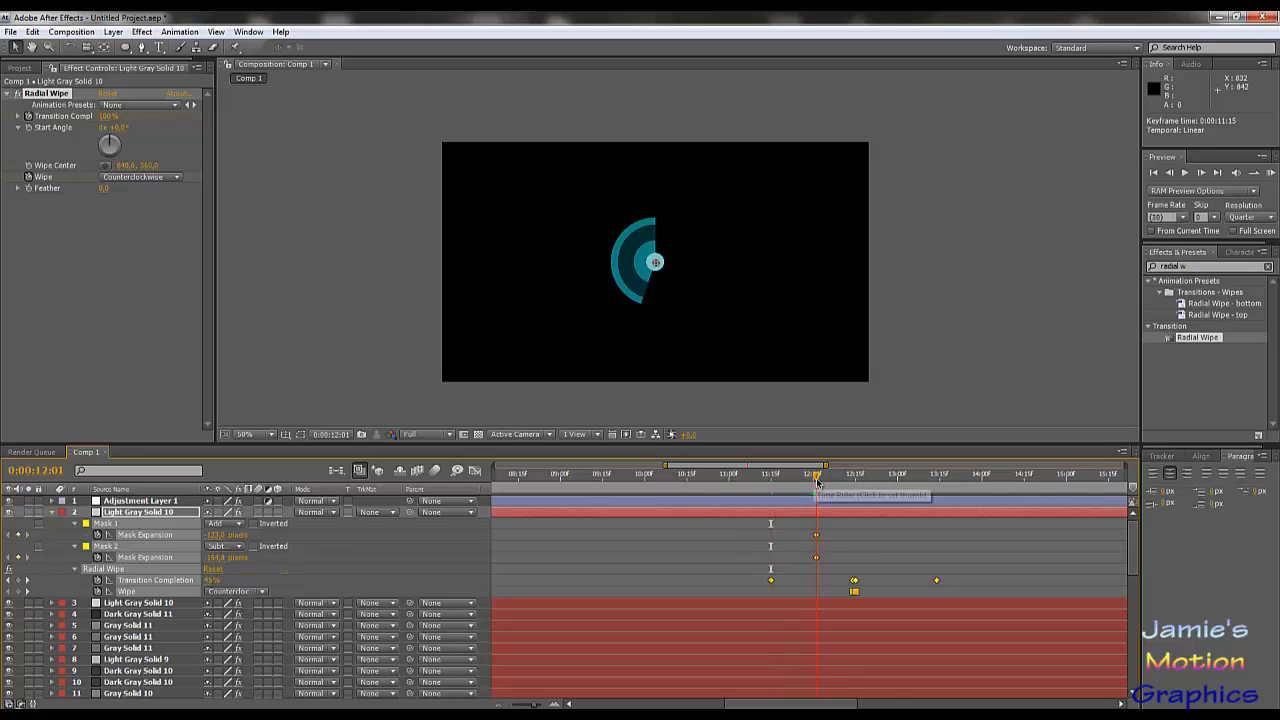
{"action": "left_click_drag", "start_coordinate": [818, 483], "coordinate": [815, 483]}
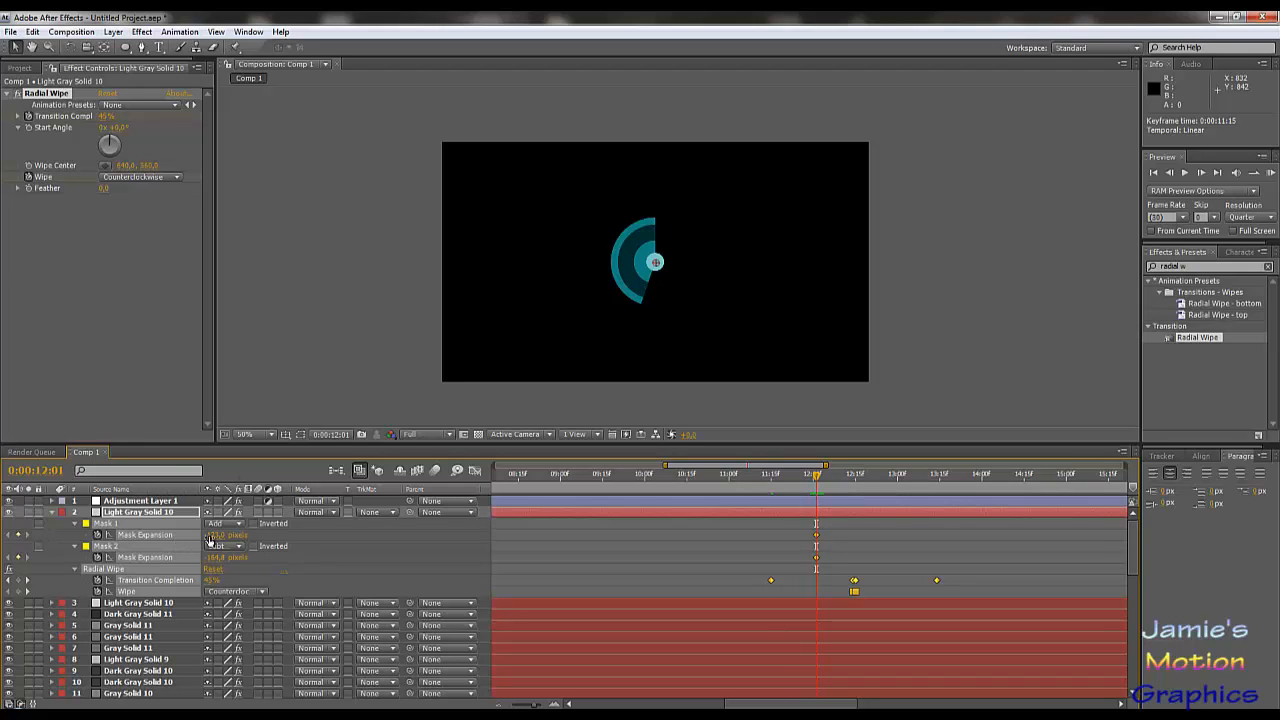
{"action": "left_click_drag", "start_coordinate": [254, 534], "coordinate": [332, 543]}
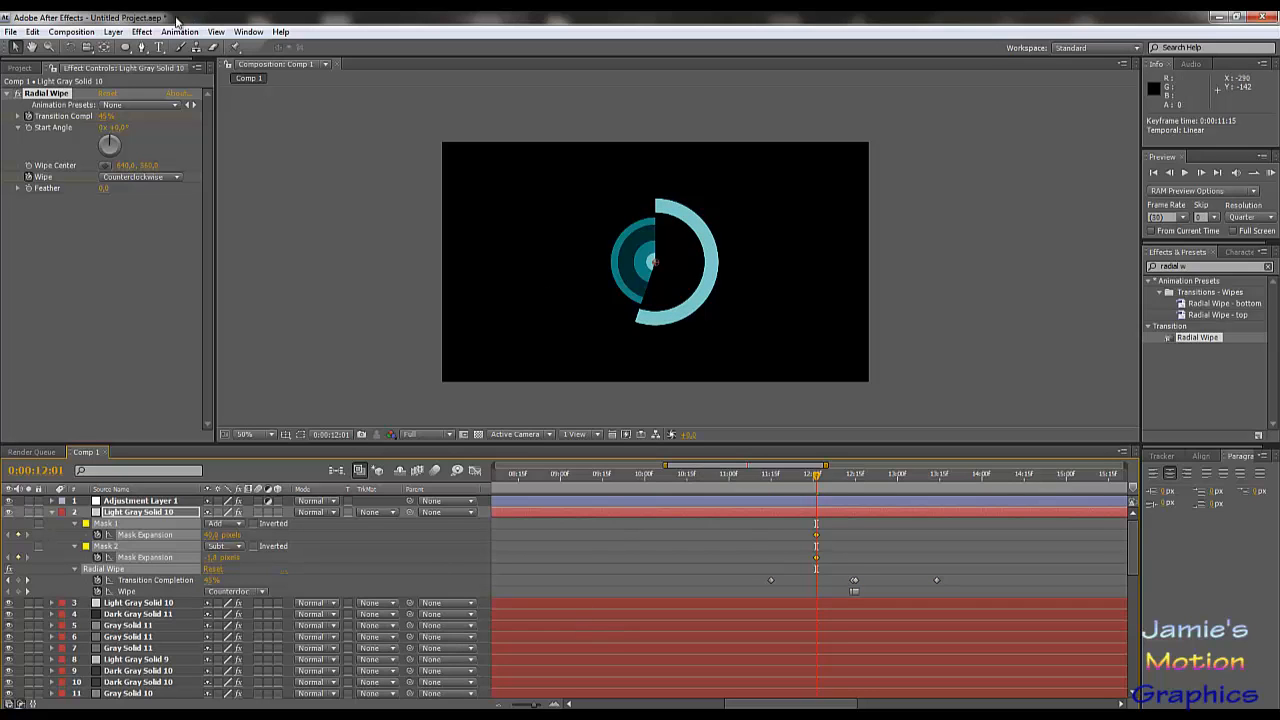
Recolor the top Light Gray Solid 10 layer to the gray A4A4A4 as a new solid.
{"action": "left_click", "coordinate": [142, 31]}
{"action": "mouse_move", "coordinate": [113, 31]}
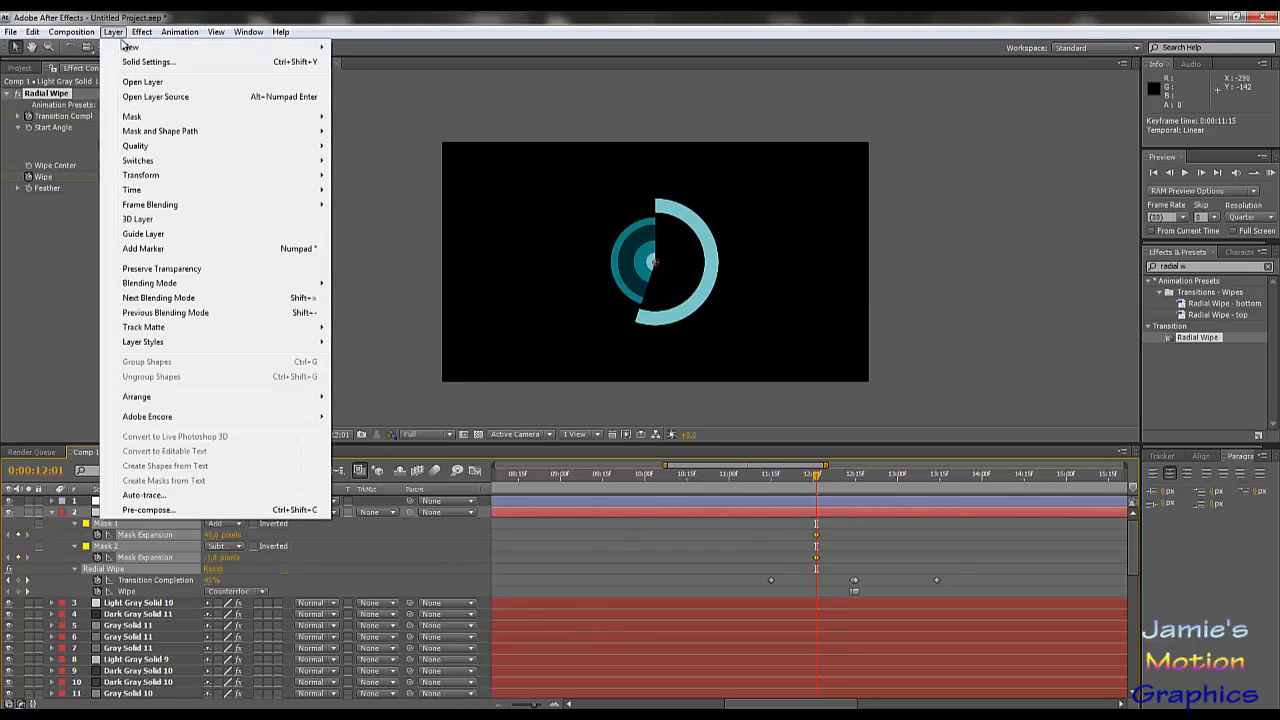
{"action": "left_click", "coordinate": [136, 62]}
{"action": "left_click", "coordinate": [1132, 535]}
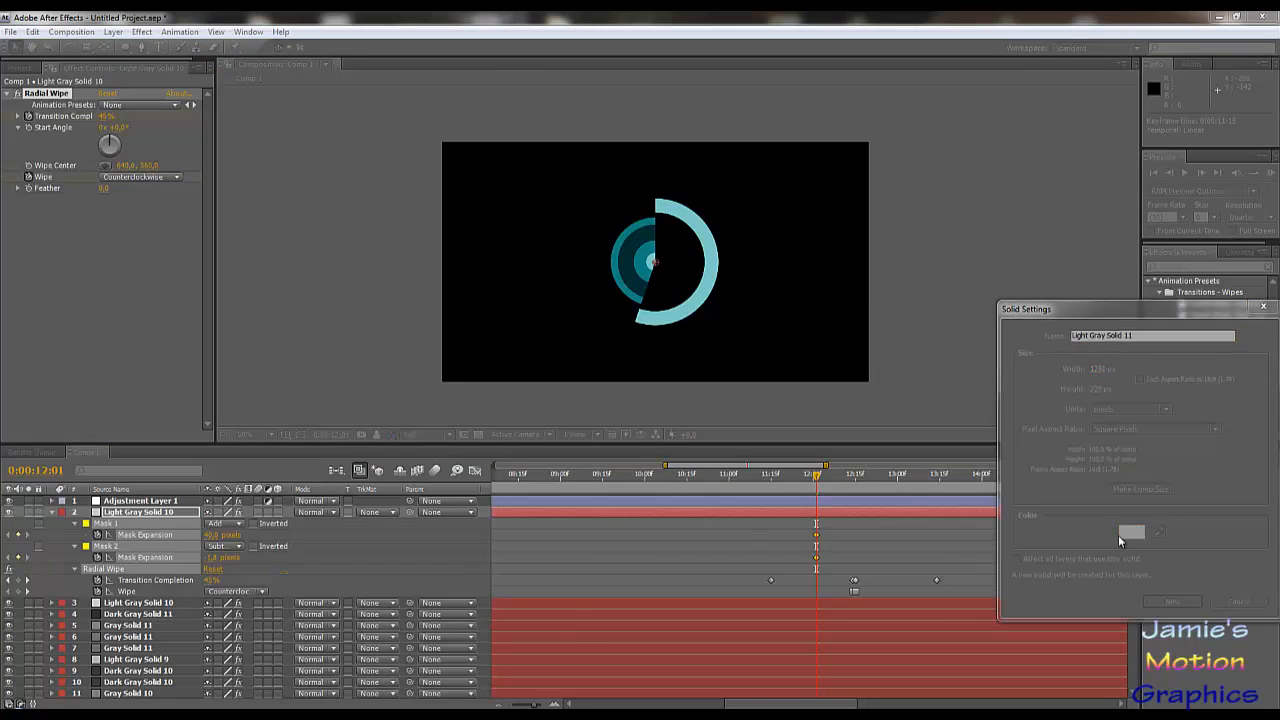
{"action": "mouse_move", "coordinate": [303, 497]}
{"action": "left_mouse_down"}
{"action": "mouse_move", "coordinate": [278, 535]}
{"action": "mouse_move", "coordinate": [260, 464]}
{"action": "mouse_move", "coordinate": [318, 474]}
{"action": "left_mouse_up"}
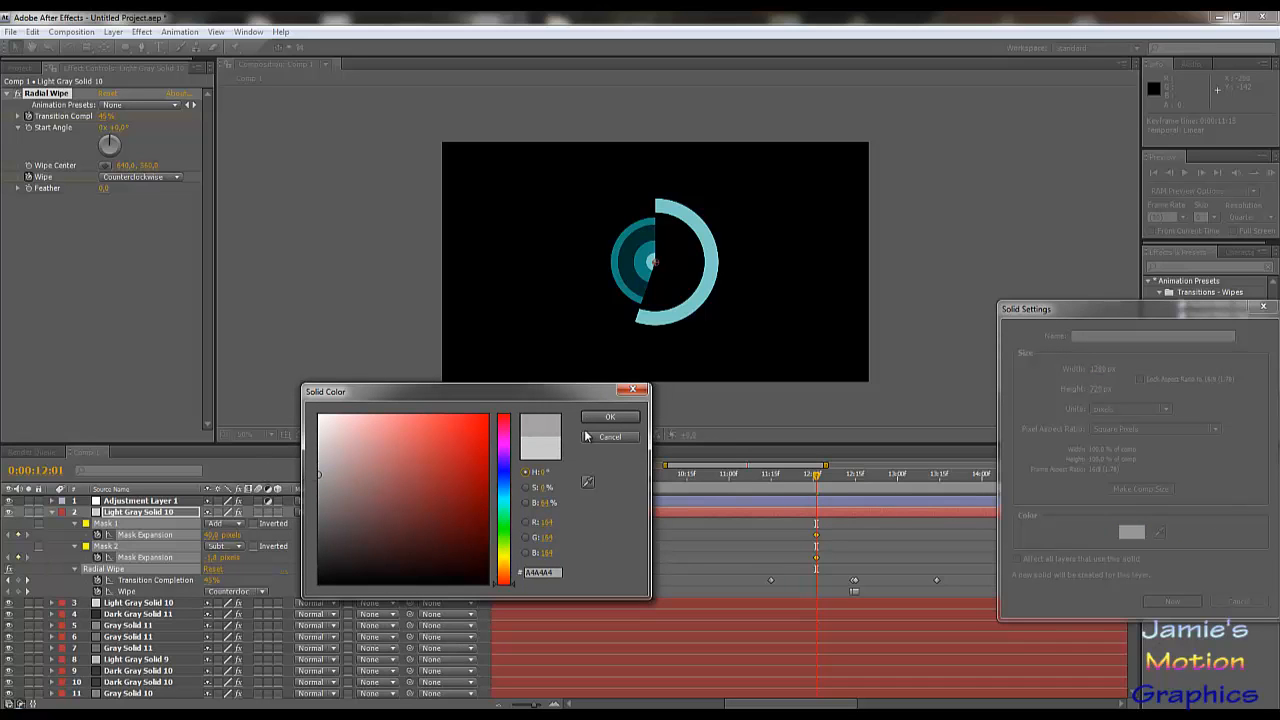
{"action": "left_click", "coordinate": [610, 419]}
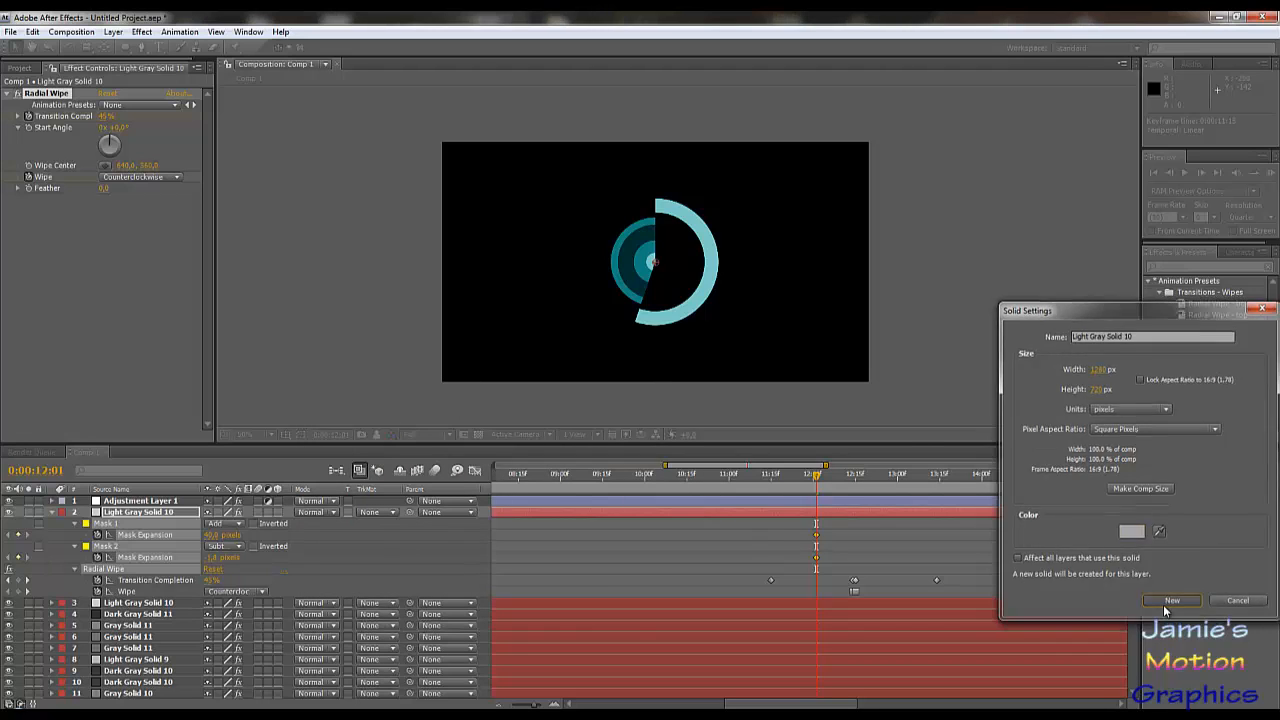
{"action": "left_click", "coordinate": [1163, 602]}
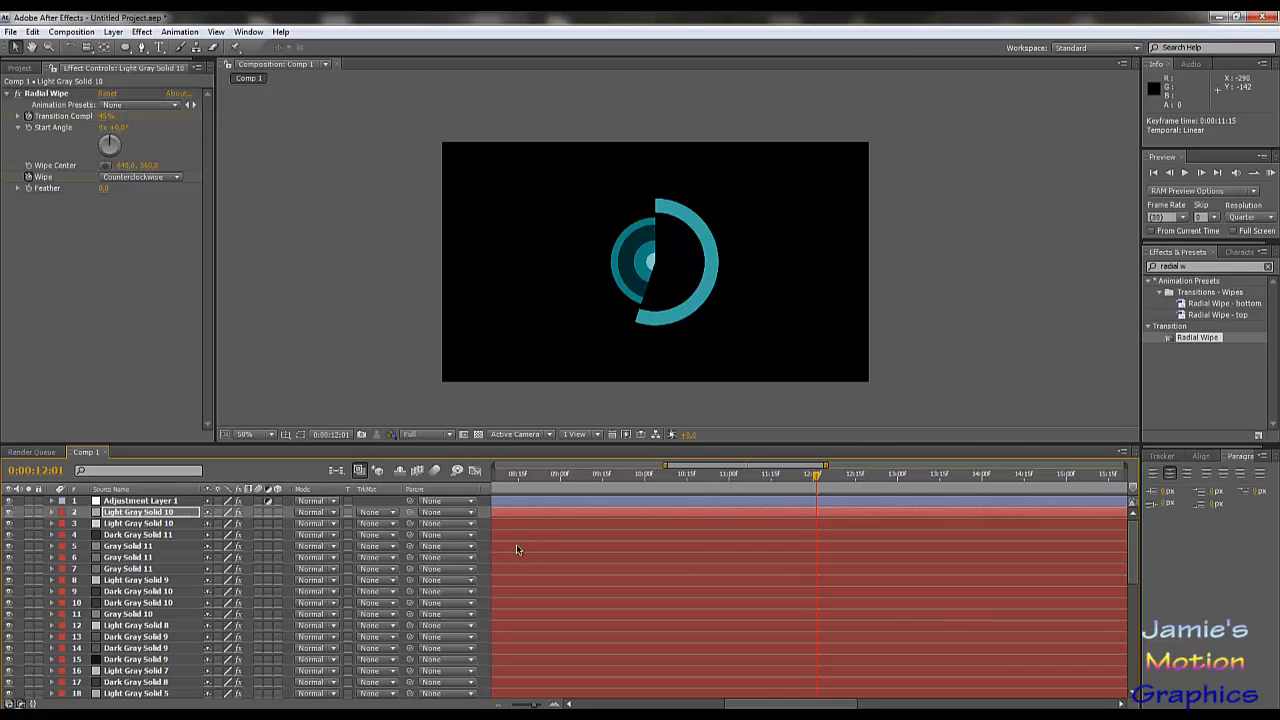
{"action": "left_click", "coordinate": [132, 514]}
{"action": "key", "text": "ctrl+d"}
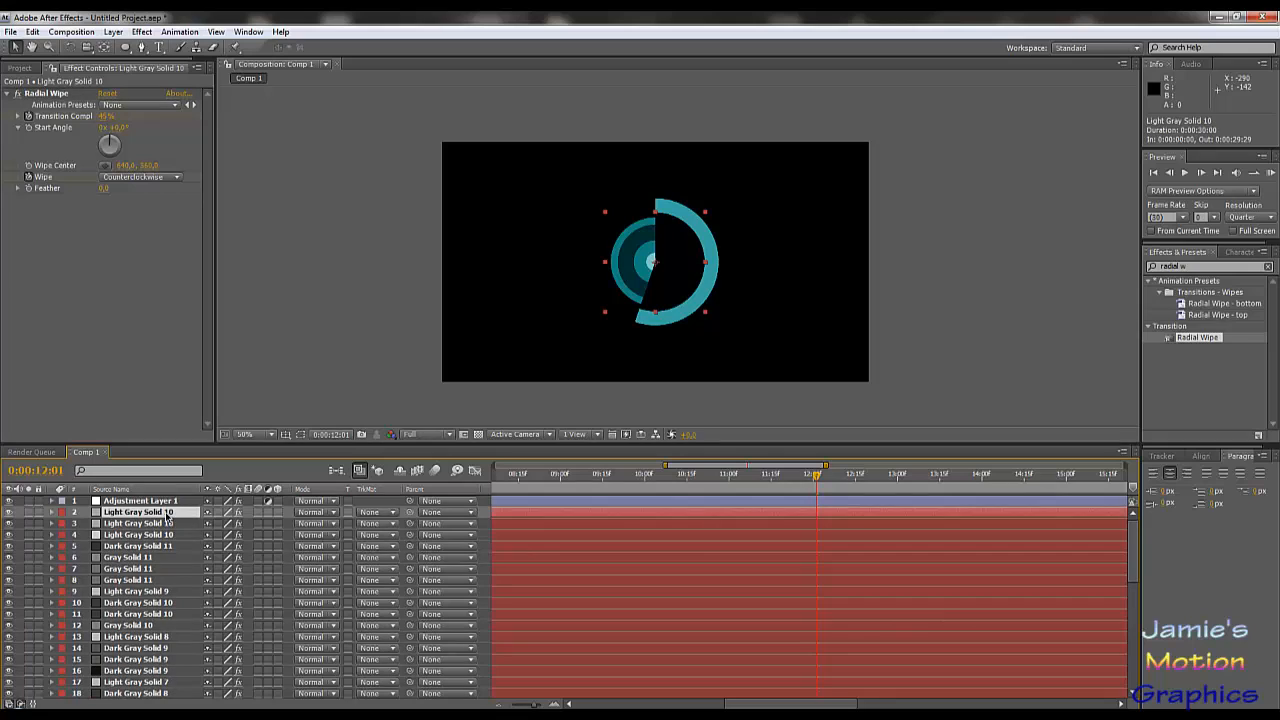
{"action": "left_click", "coordinate": [155, 526]}
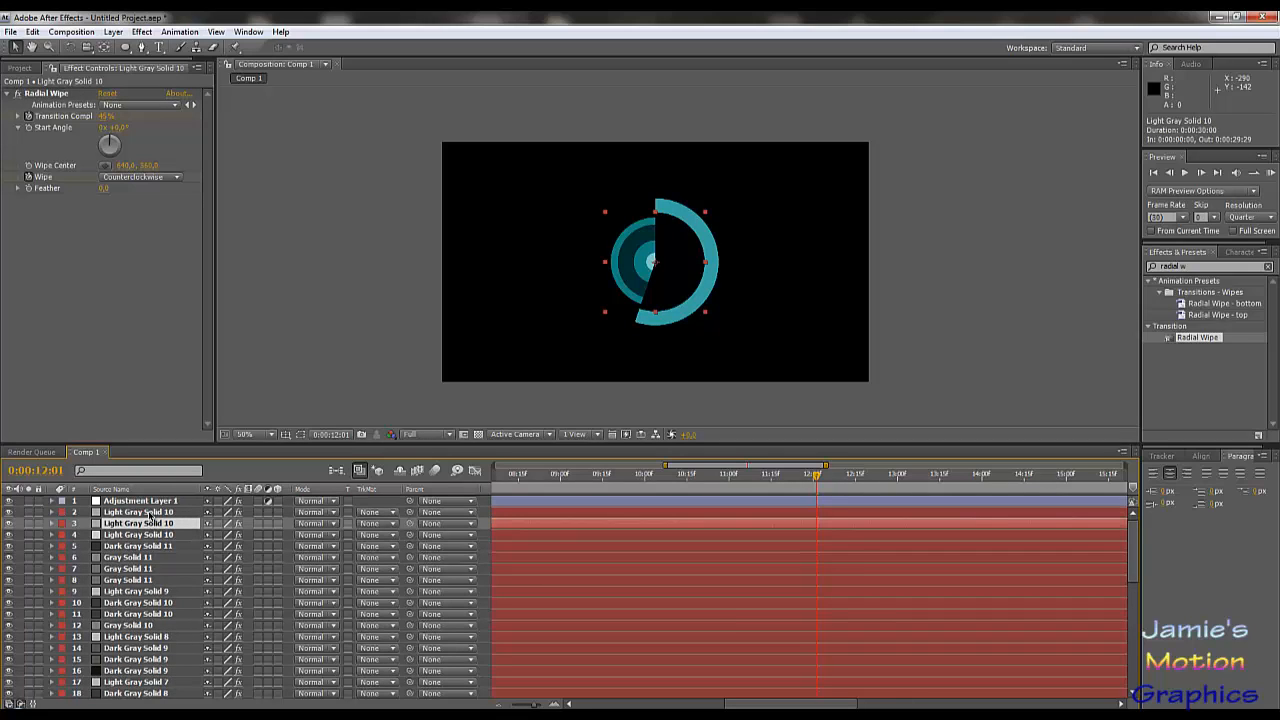
{"action": "left_click", "coordinate": [149, 513]}
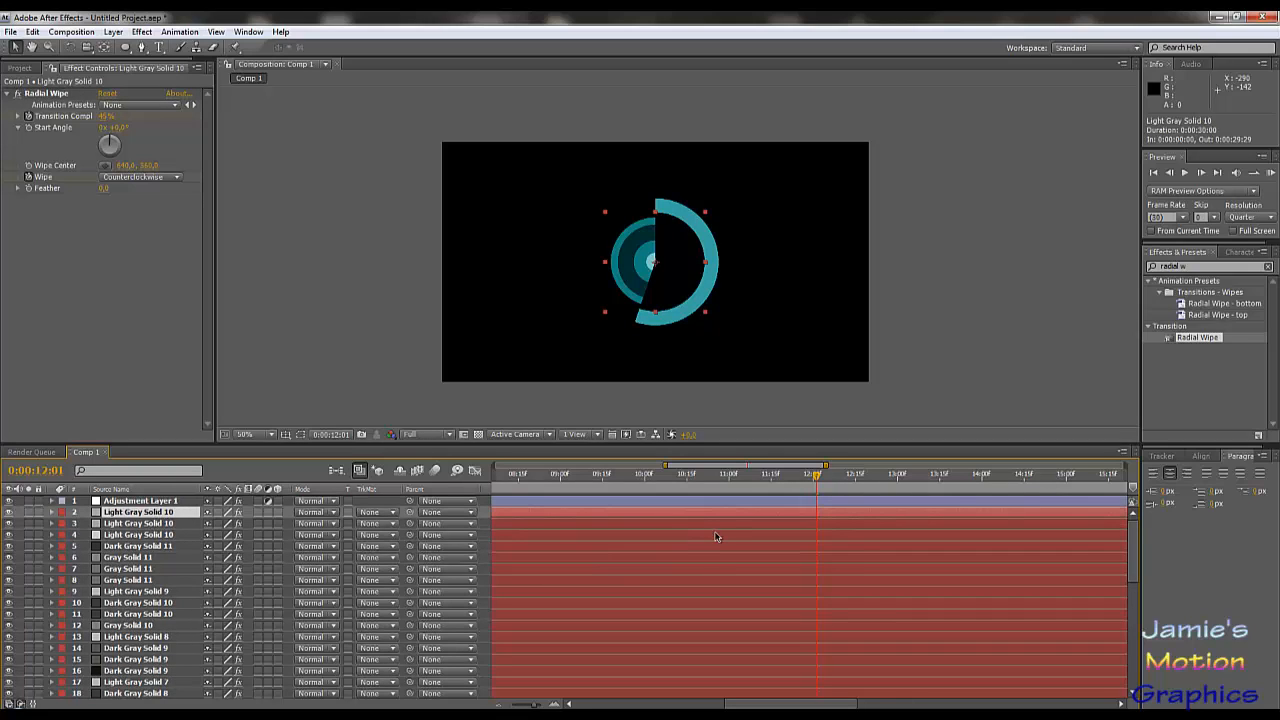
{"action": "key", "text": "u"}
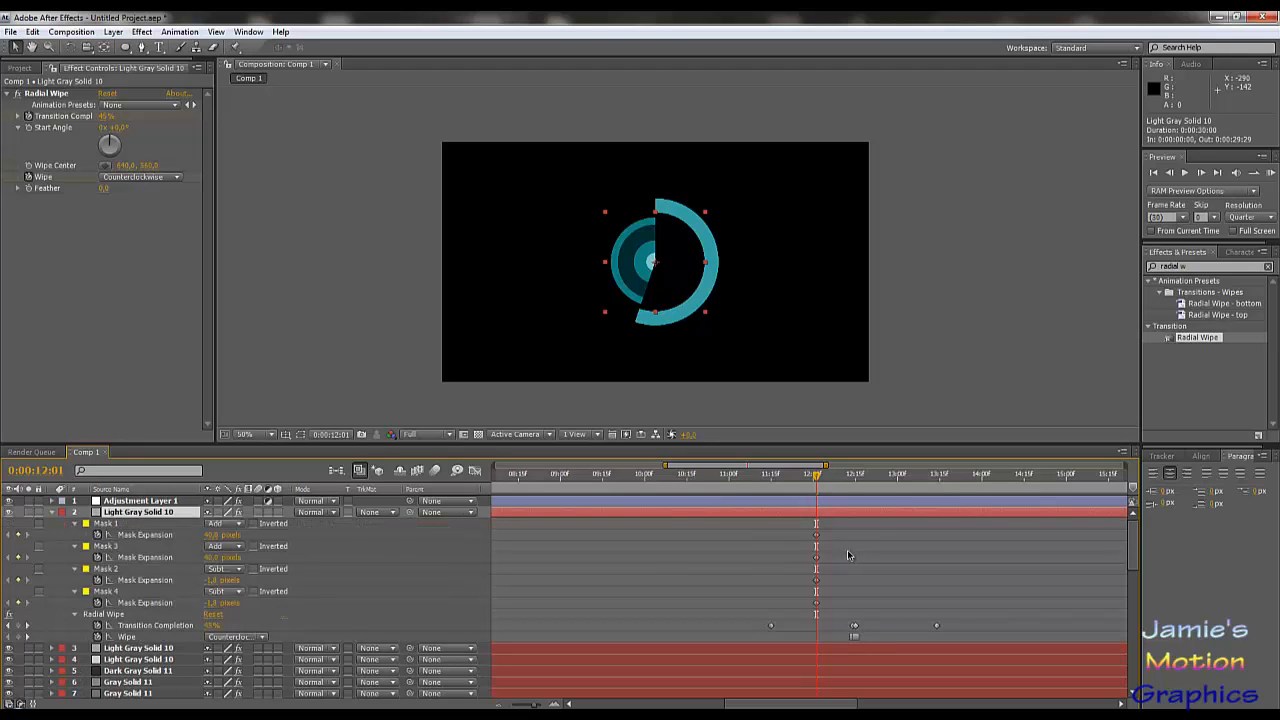
{"action": "left_click_drag", "start_coordinate": [845, 478], "coordinate": [856, 481]}
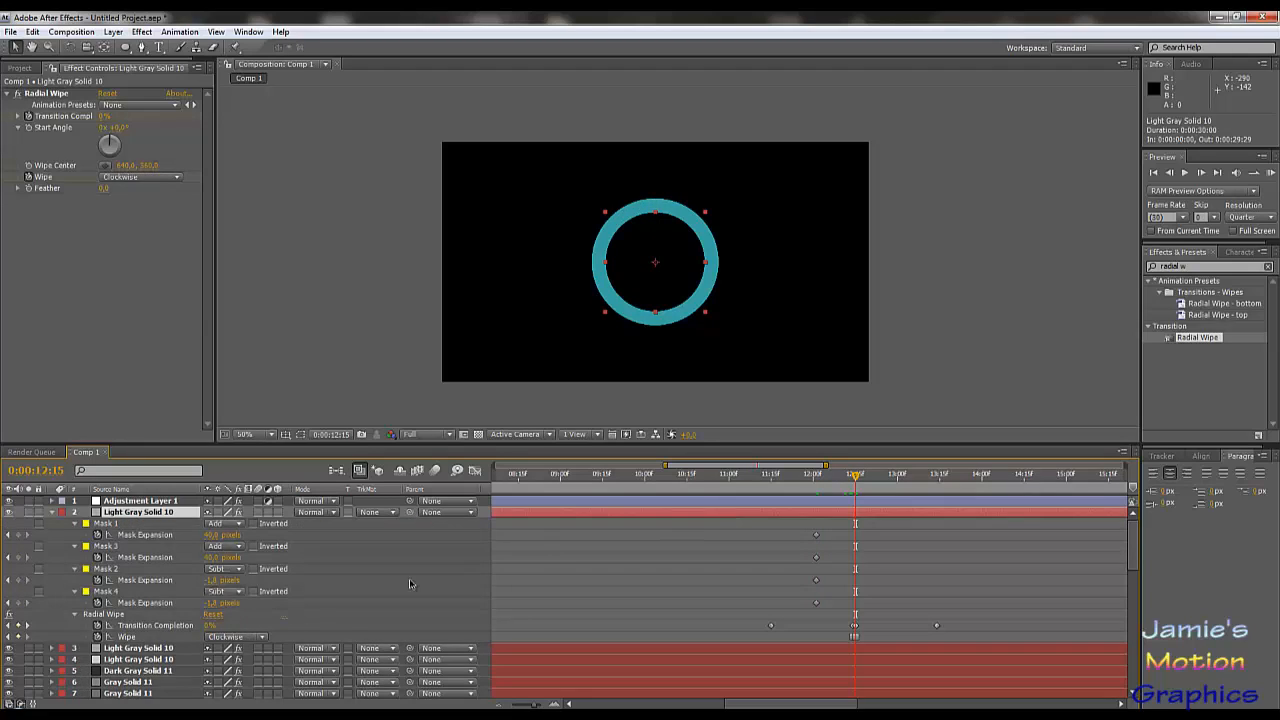
{"action": "key", "text": "ctrl+z"}
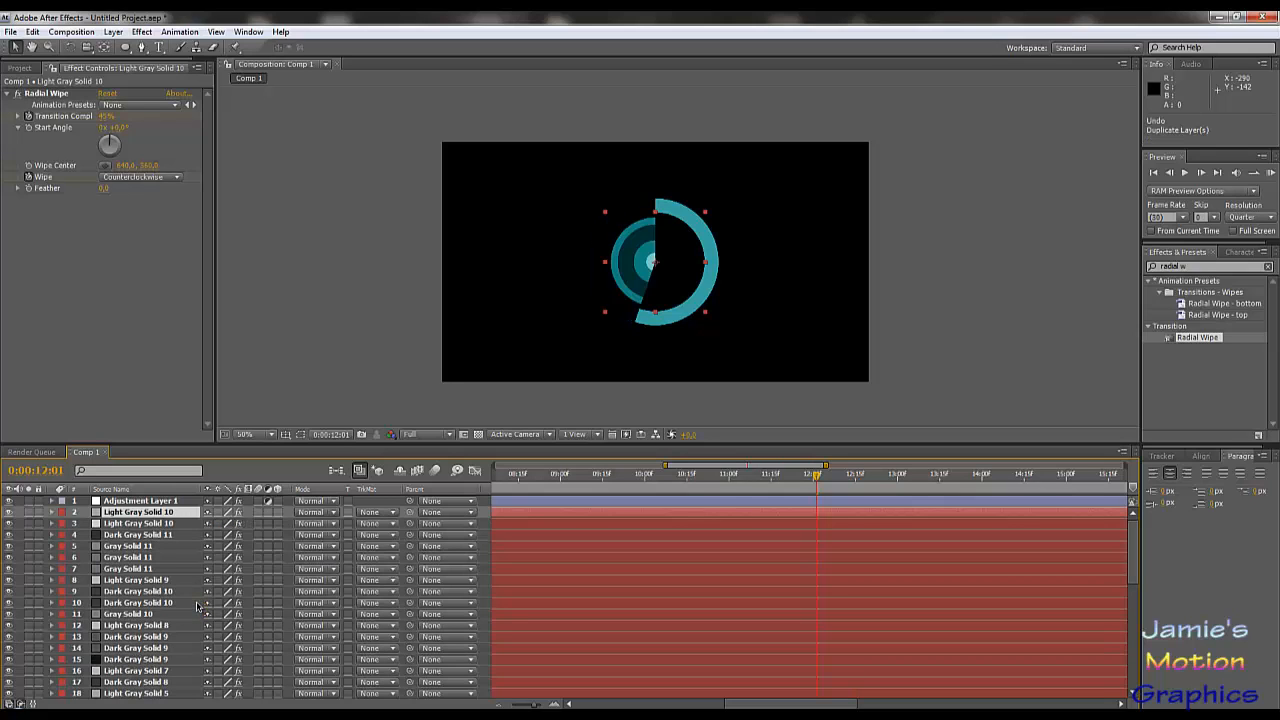
{"action": "key", "text": "ctrl+z"}
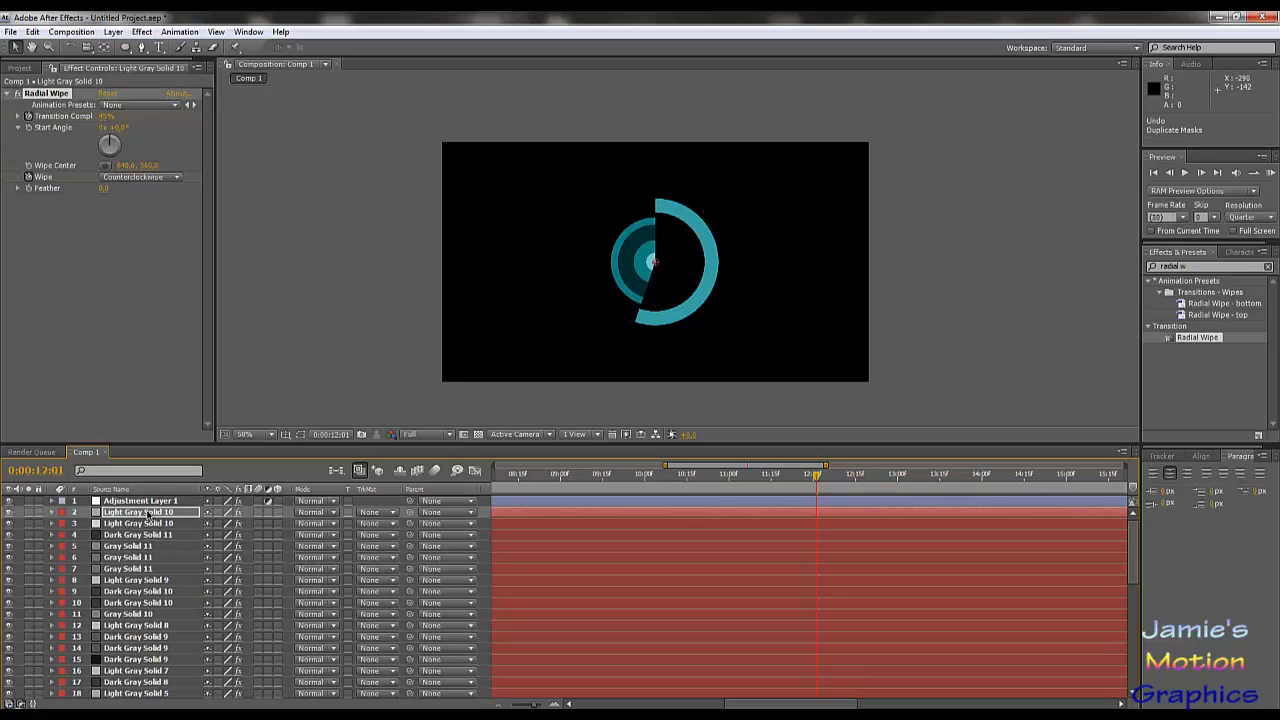
Duplicate the top Light Gray Solid 10 layer and shift all the copy's keyframes so its wipe starts at 0:00:12:15.
{"action": "left_click", "coordinate": [148, 513]}
{"action": "key", "text": "ctrl+d"}
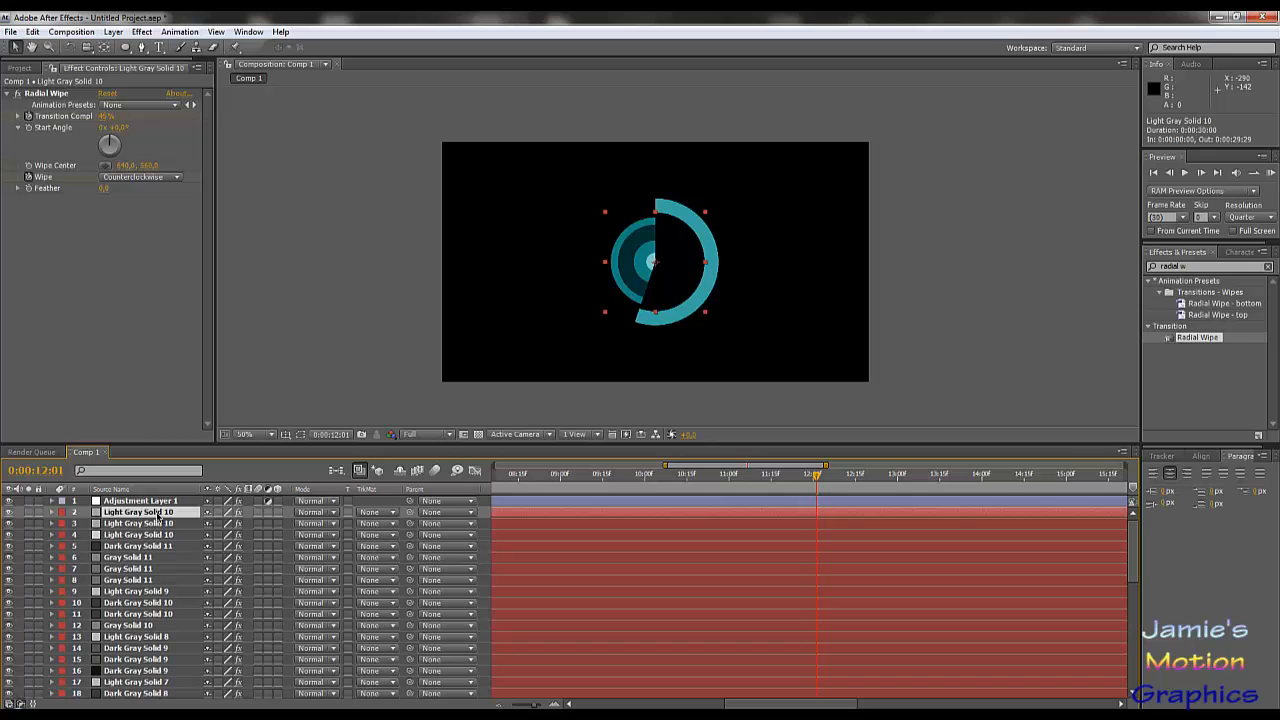
{"action": "key", "text": "m"}
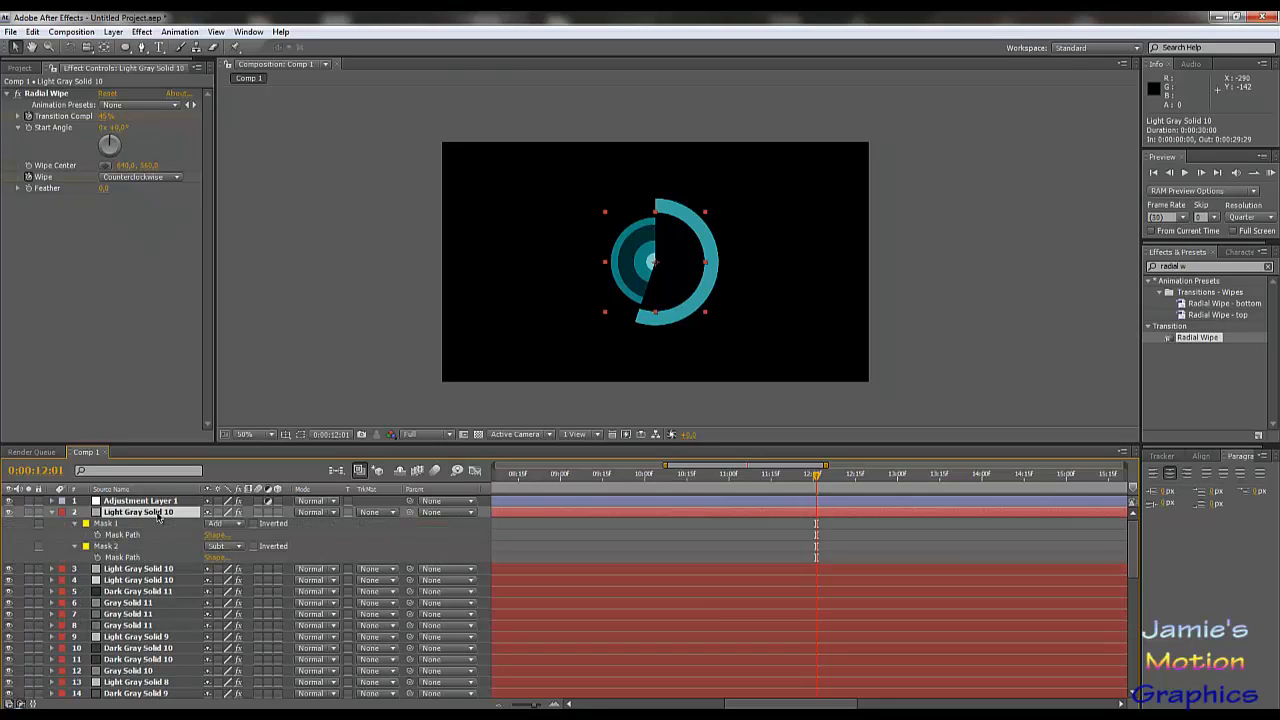
{"action": "key", "text": "u"}
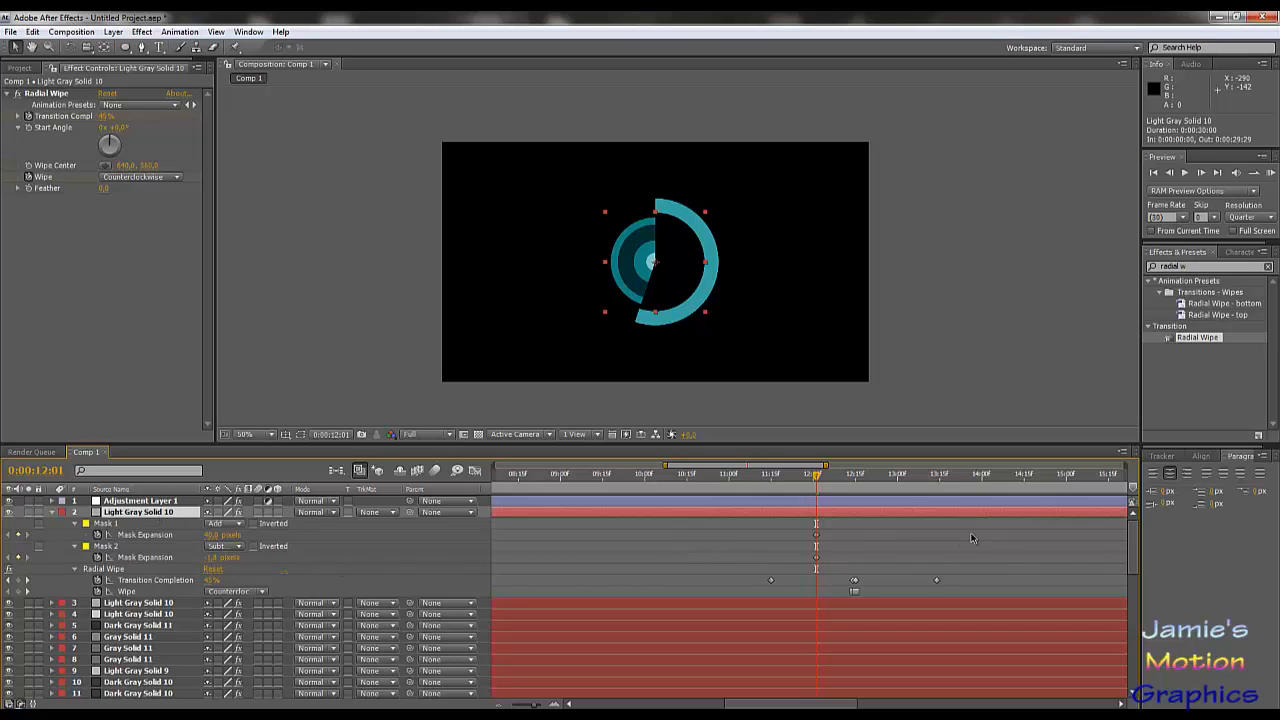
{"action": "left_click_drag", "start_coordinate": [961, 527], "coordinate": [771, 582]}
{"action": "left_click", "coordinate": [855, 479]}
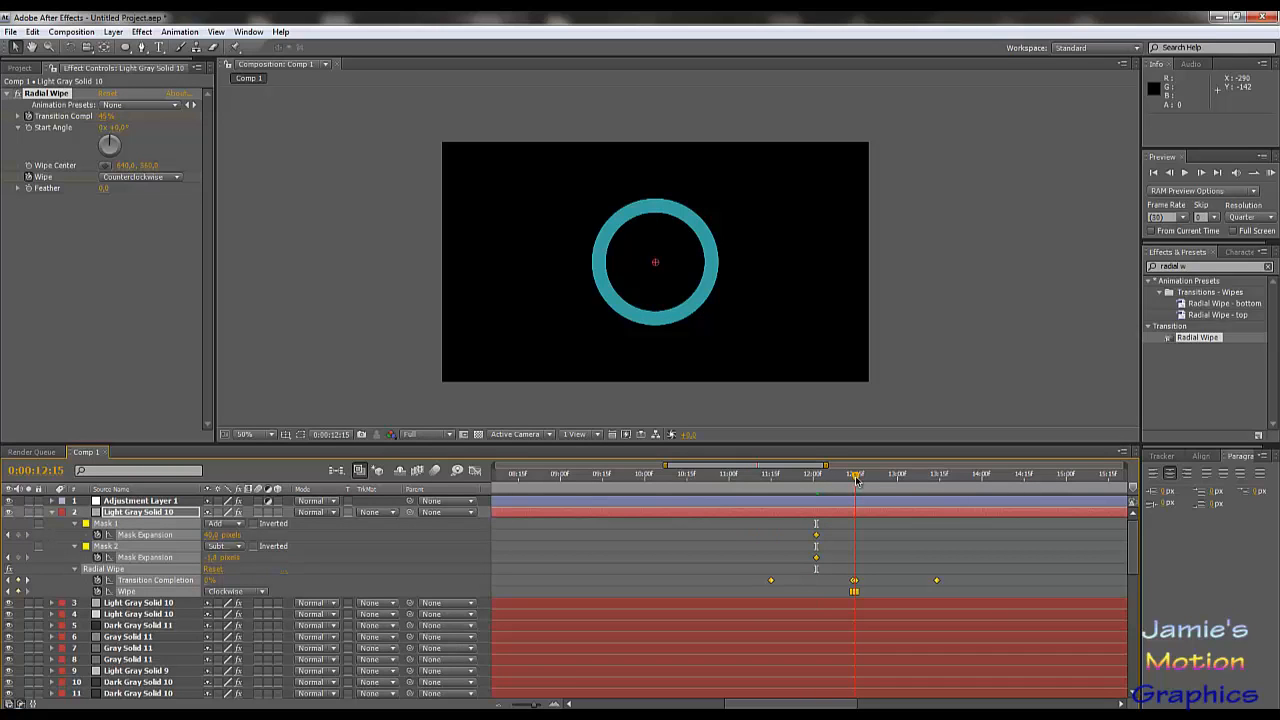
{"action": "left_click_drag", "start_coordinate": [855, 479], "coordinate": [855, 479]}
{"action": "left_click_drag", "start_coordinate": [772, 584], "coordinate": [855, 584]}
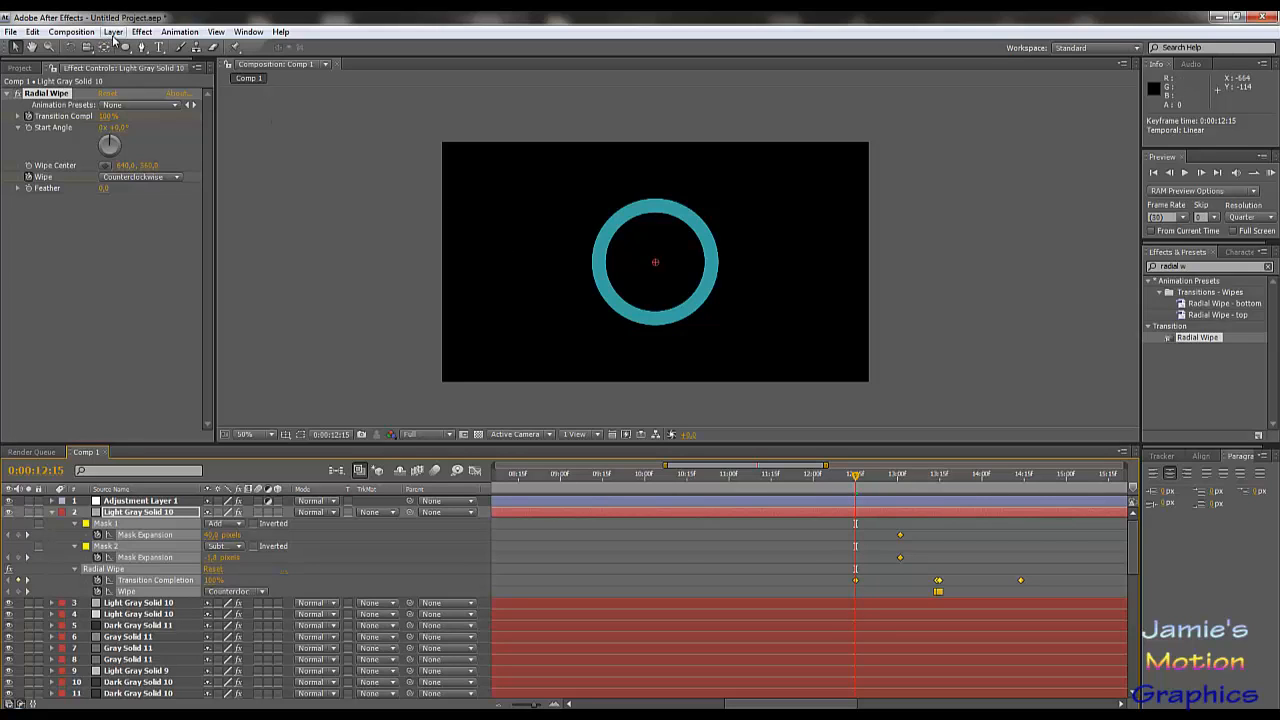
Recolor the top Light Gray Solid 10 copy to the lighter gray DCDCDC as a new solid.
{"action": "left_click", "coordinate": [139, 35]}
{"action": "mouse_move", "coordinate": [122, 35]}
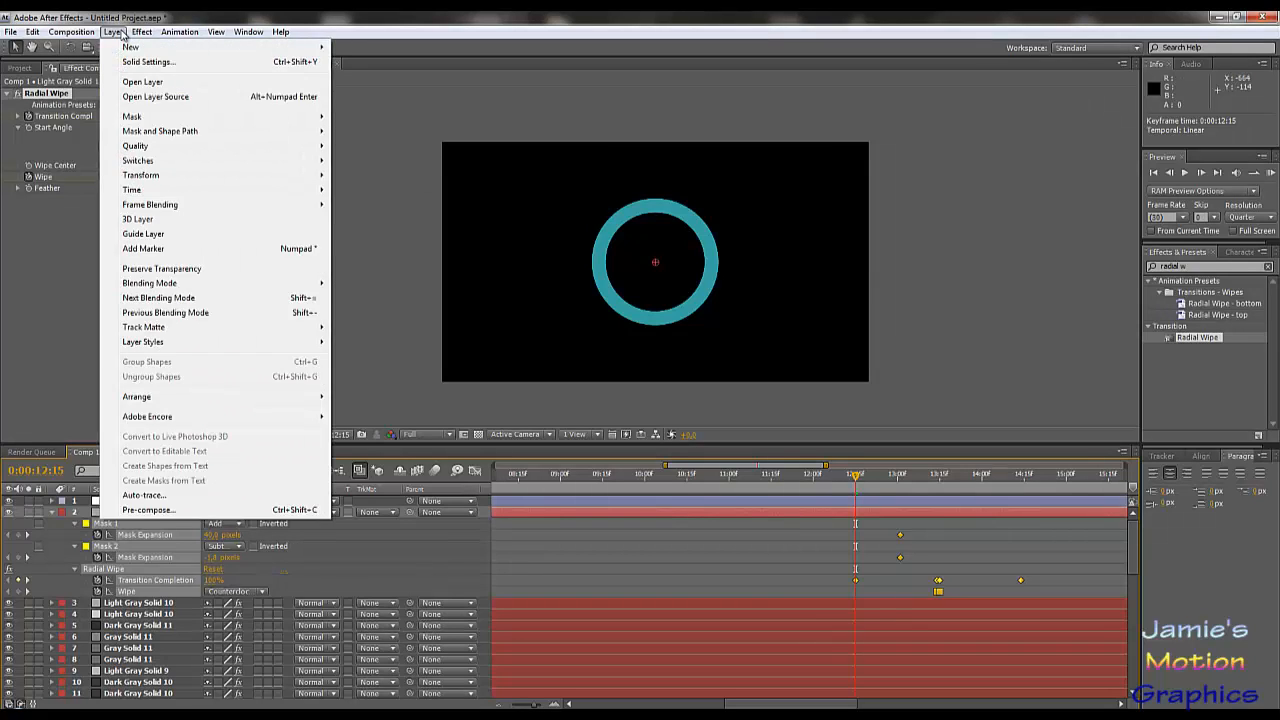
{"action": "left_click", "coordinate": [148, 61]}
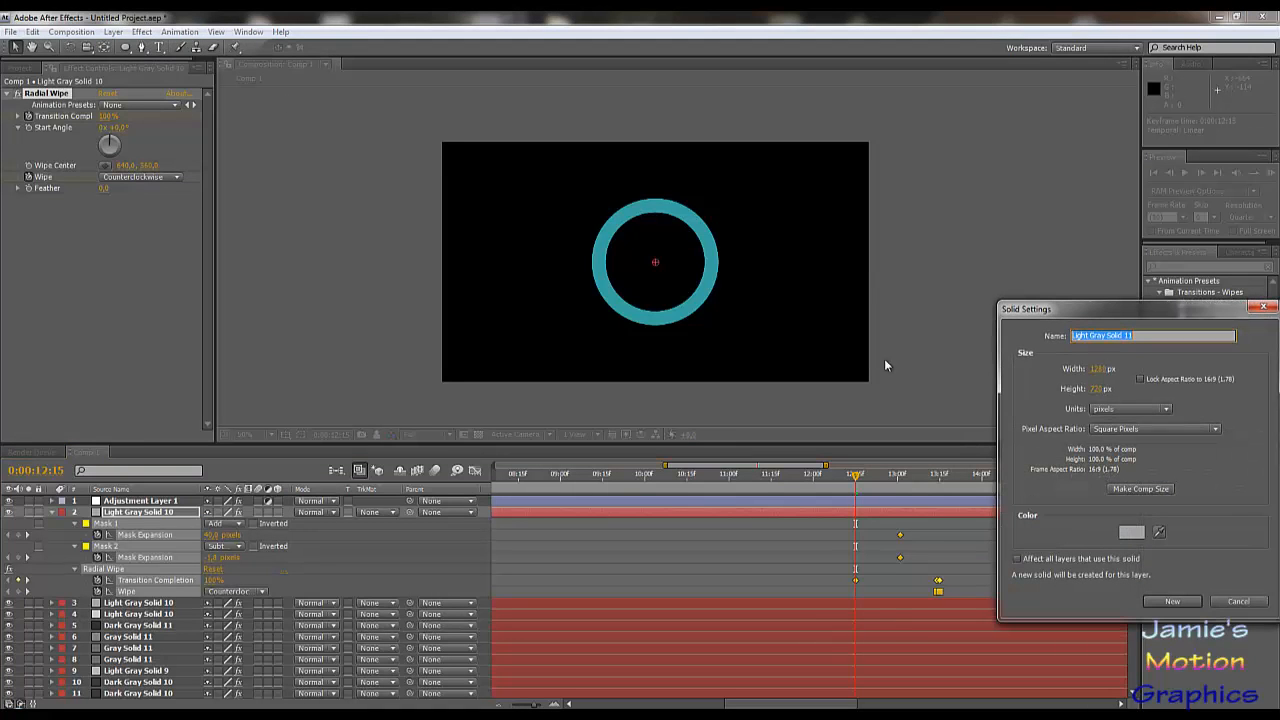
{"action": "left_click", "coordinate": [1131, 533]}
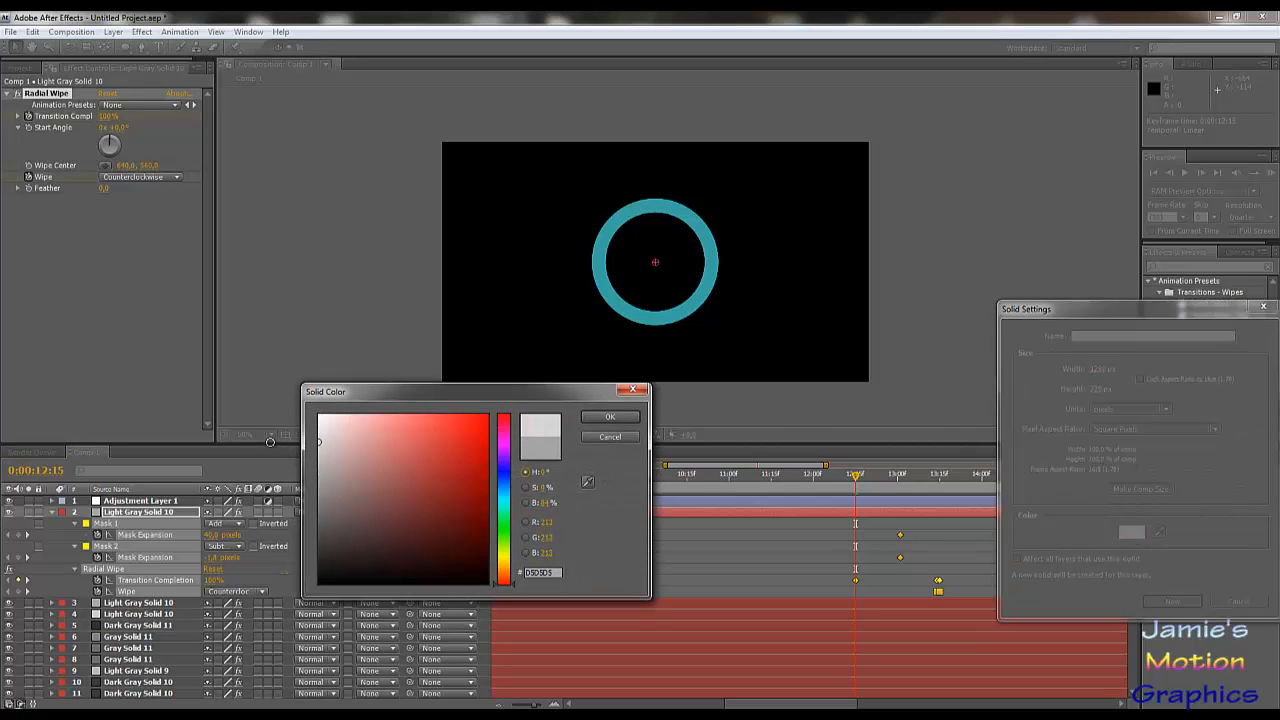
{"action": "left_click", "coordinate": [609, 417]}
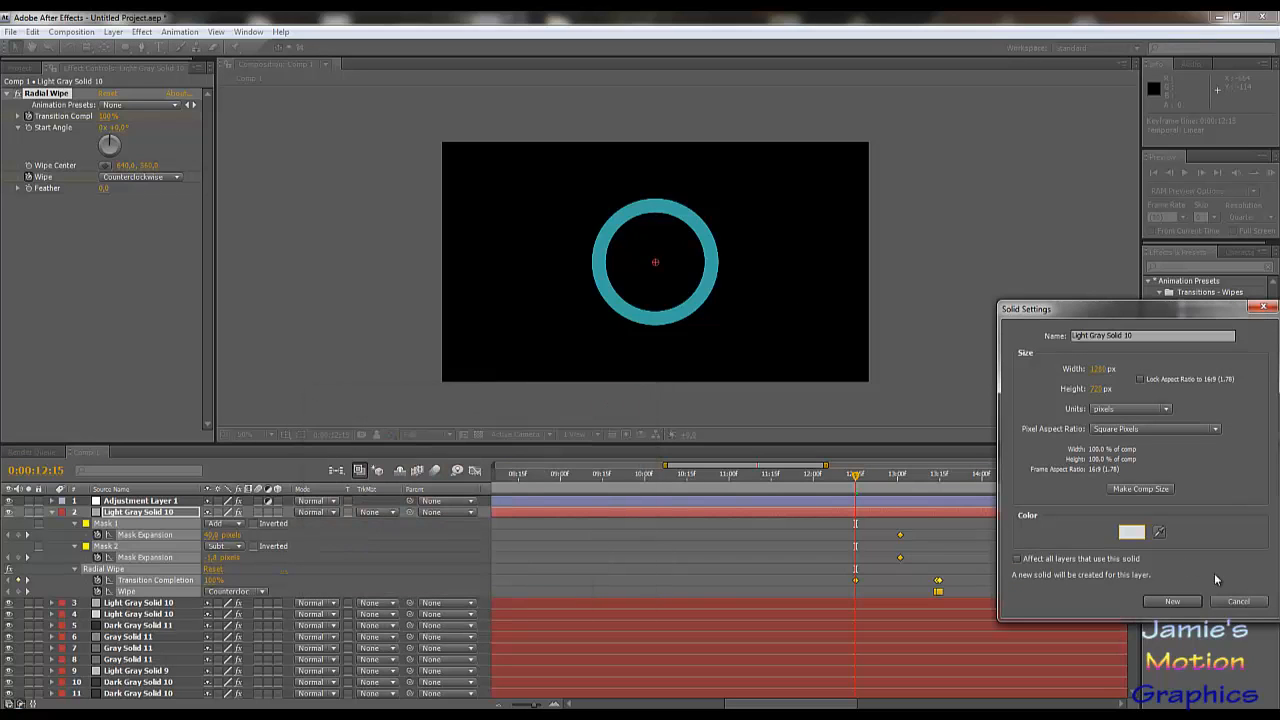
{"action": "left_click", "coordinate": [1190, 601]}
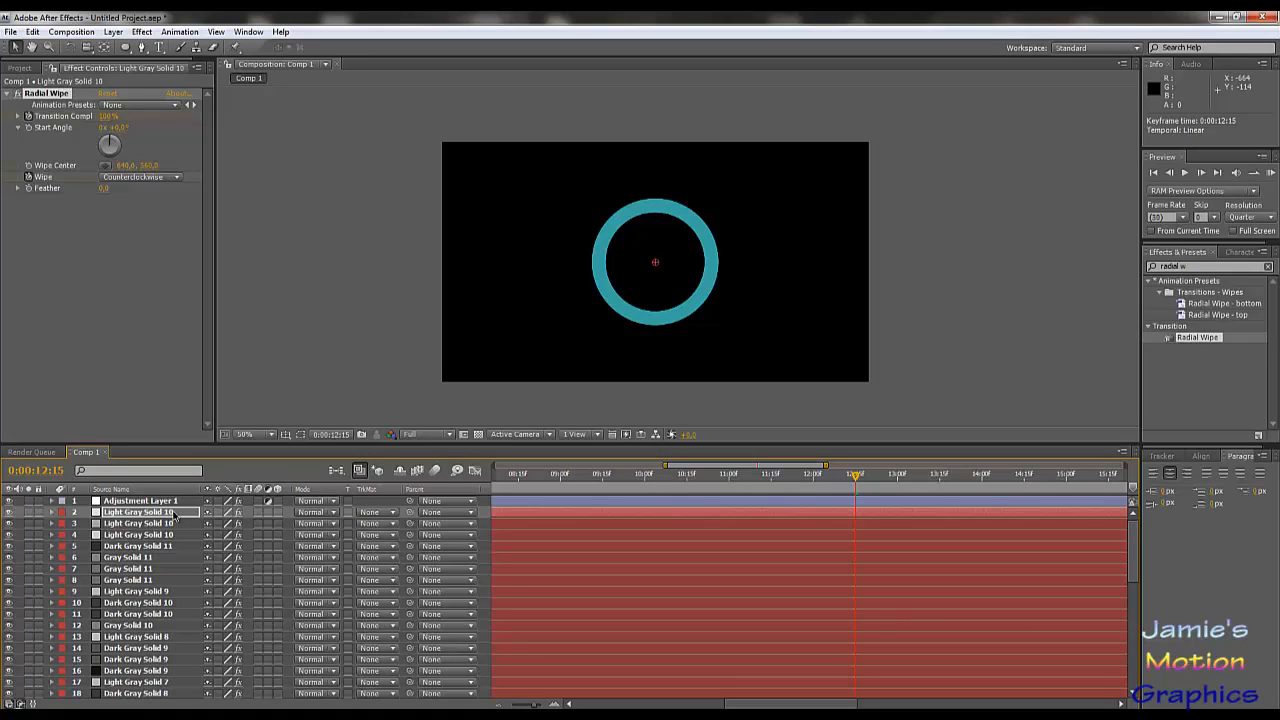
At 0:00:13:01, set the top Light Gray Solid 10 layer's mask expansions to about -20 pixels for Mask 1 and -44 pixels for Mask 2.
{"action": "key", "text": "u"}
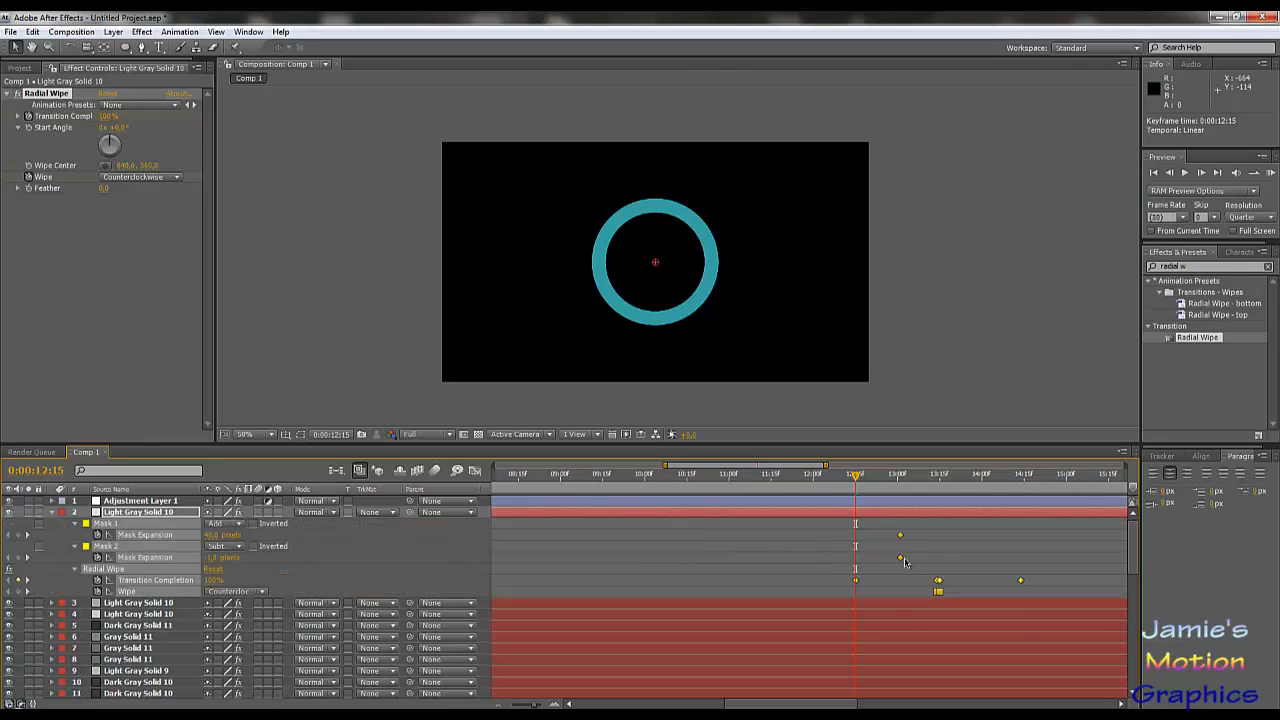
{"action": "left_click", "coordinate": [900, 483]}
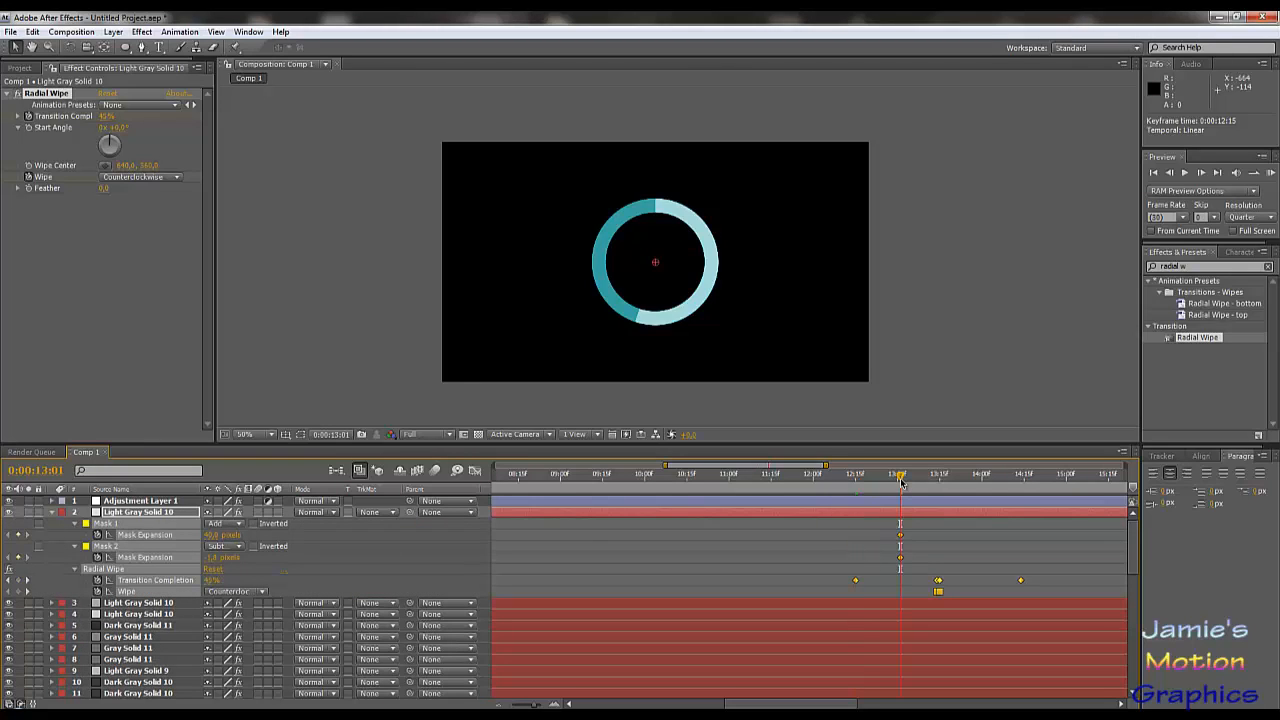
{"action": "left_click", "coordinate": [267, 572]}
{"action": "left_click_drag", "start_coordinate": [213, 535], "coordinate": [182, 558]}
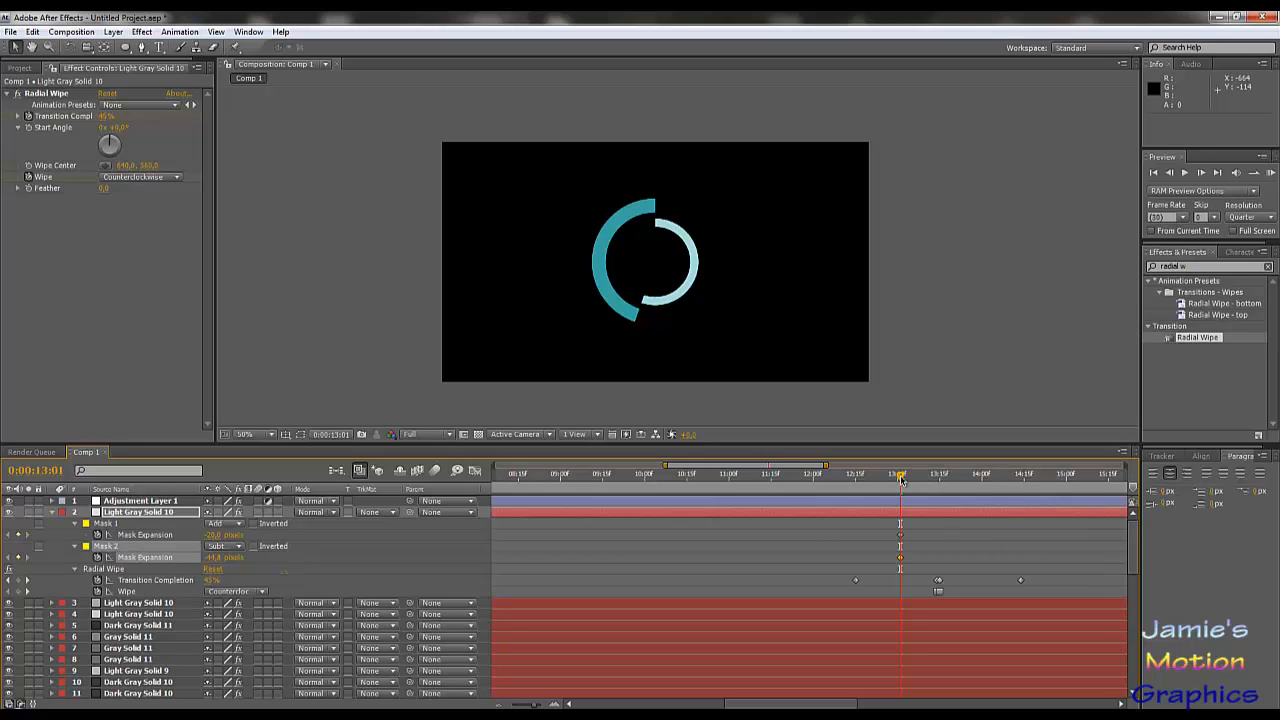
Duplicate the top Light Gray Solid 10 layer and set the copy's mask expansions to about -65 pixels for Mask 1 and -163 pixels for Mask 2.
{"action": "left_click", "coordinate": [172, 512]}
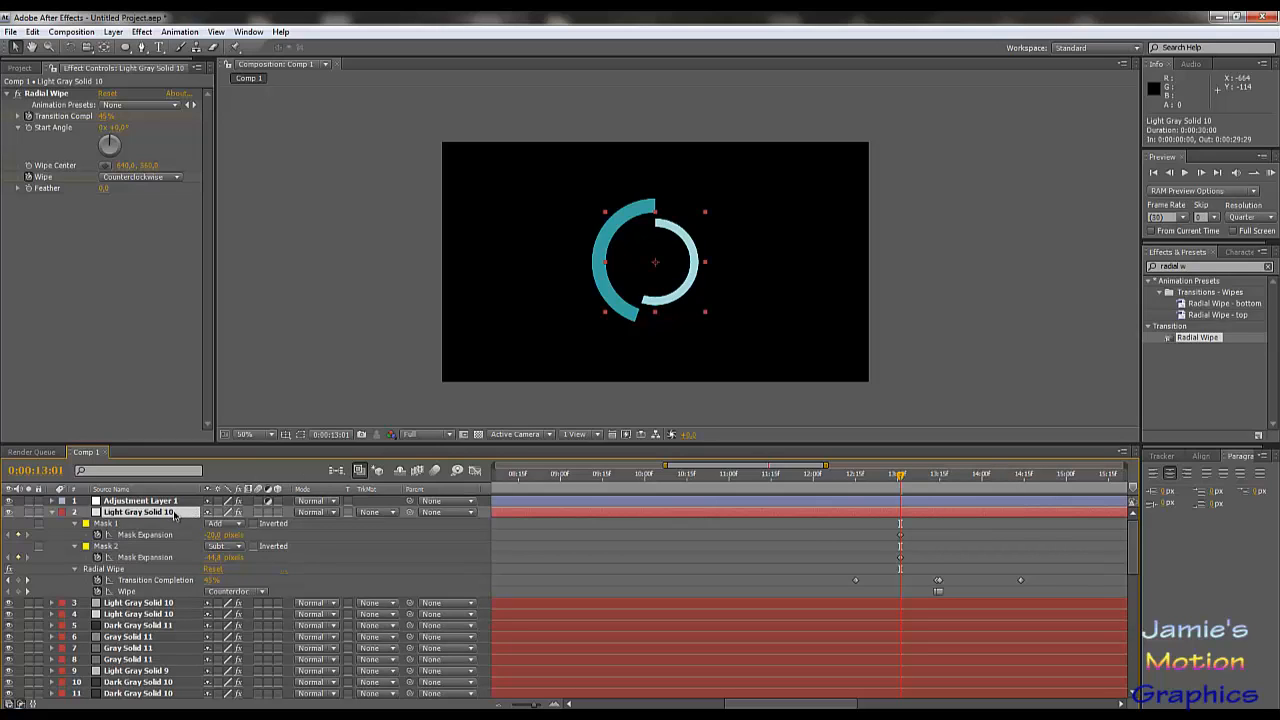
{"action": "key", "text": "ctrl+d"}
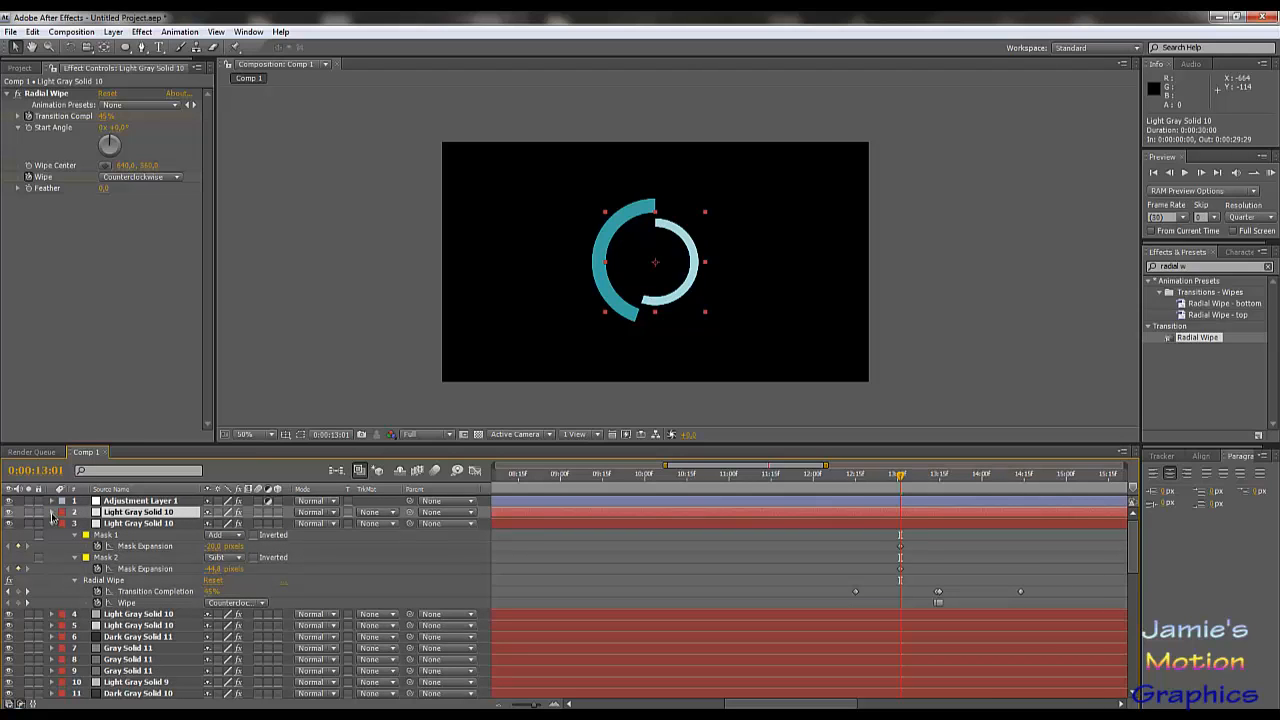
{"action": "left_click", "coordinate": [51, 512]}
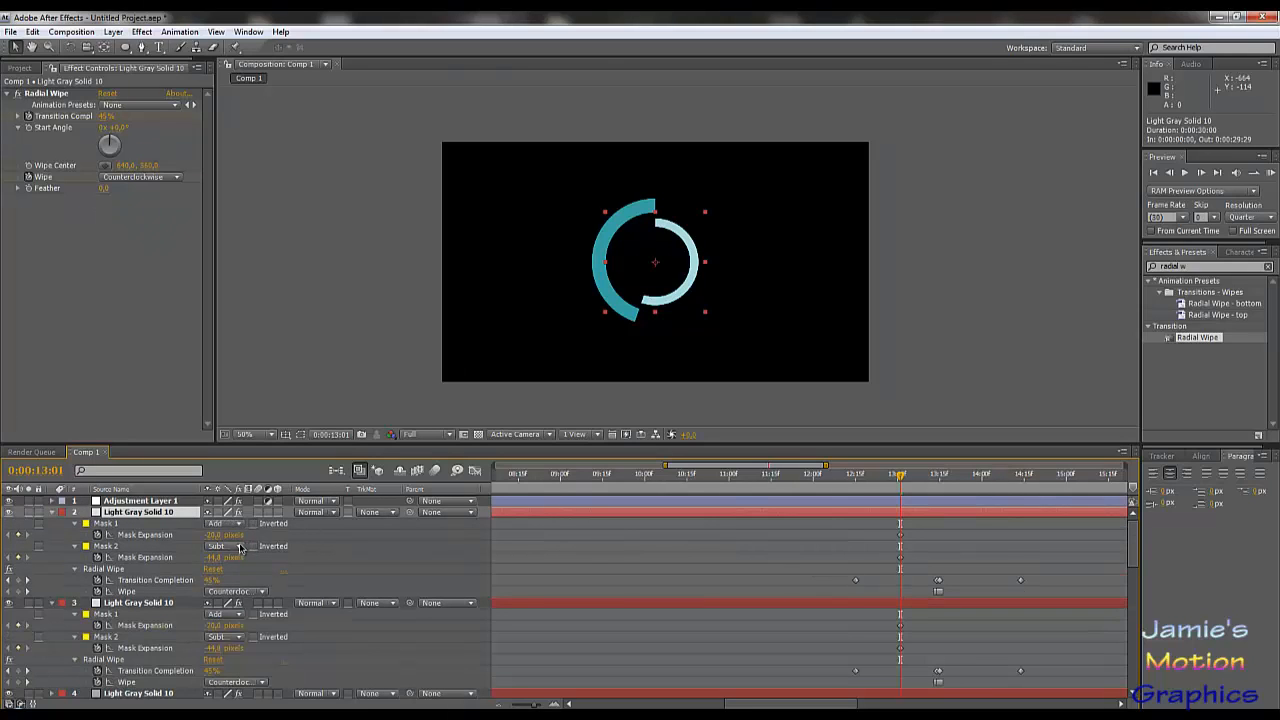
{"action": "left_click", "coordinate": [176, 557]}
{"action": "left_click_drag", "start_coordinate": [176, 557], "coordinate": [144, 557]}
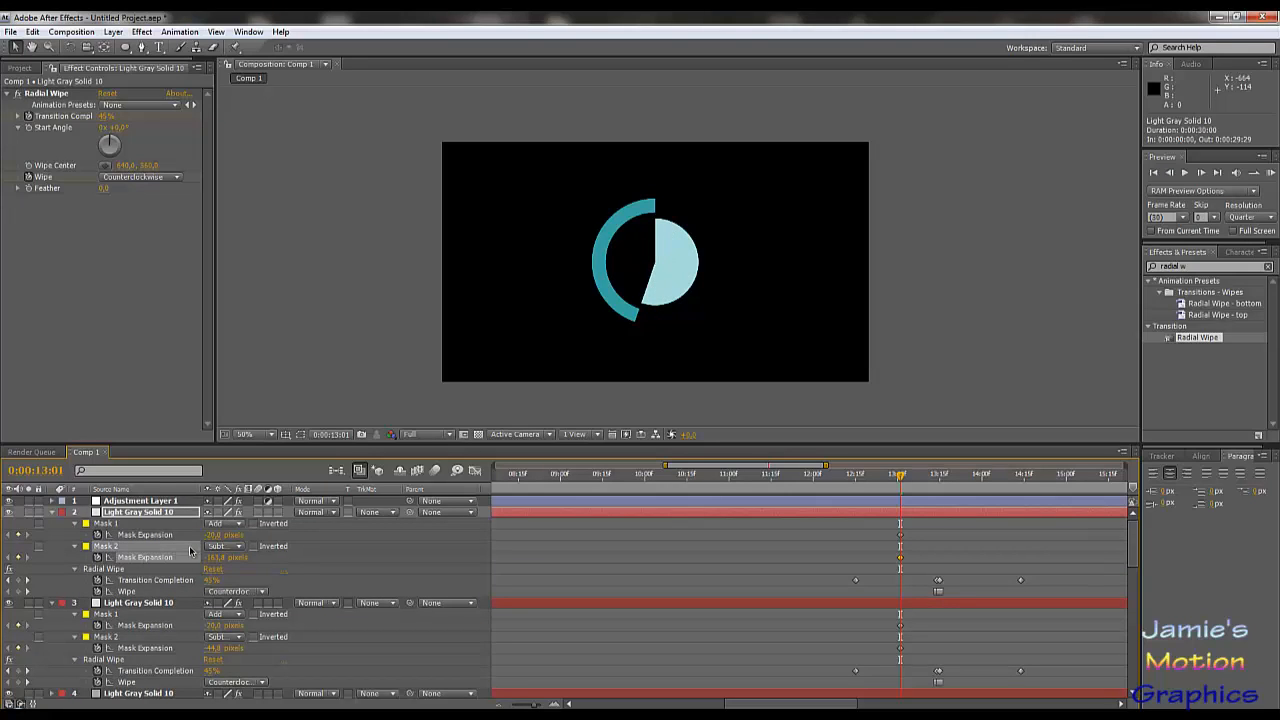
{"action": "left_click_drag", "start_coordinate": [210, 535], "coordinate": [172, 531]}
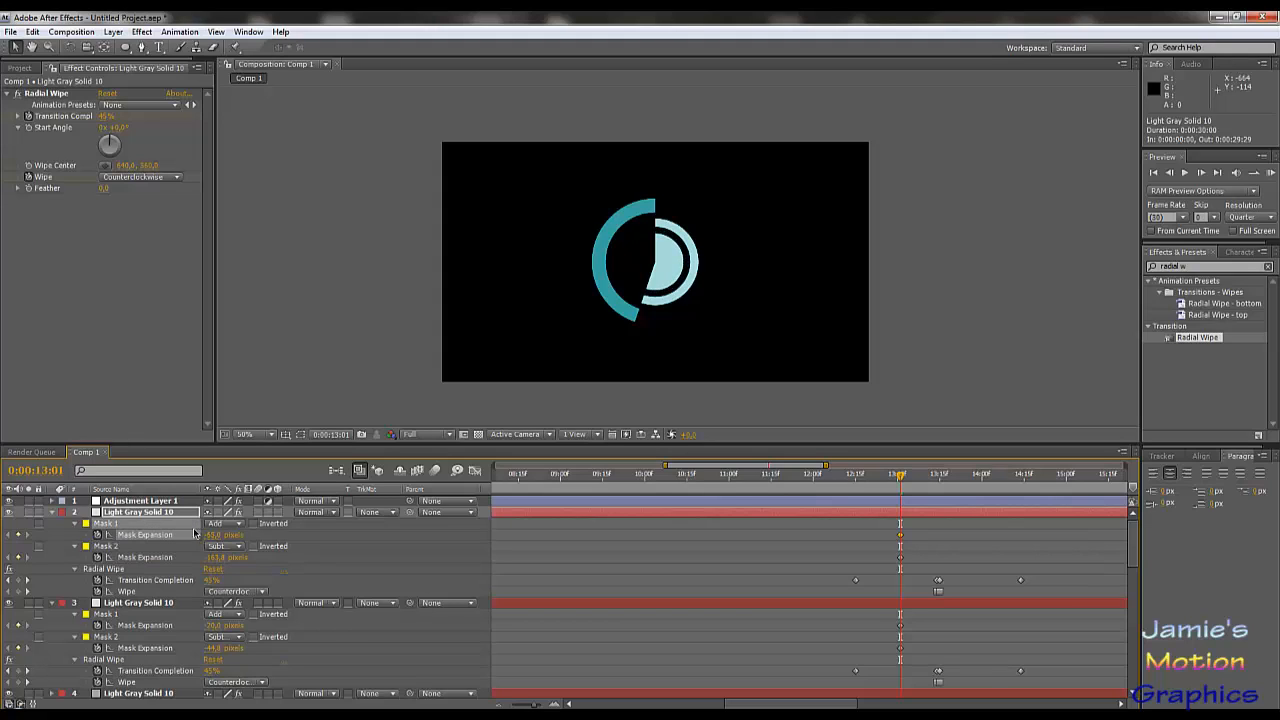
Recolor the top Light Gray Solid 10 copy to the dark gray 424242 as a new solid.
{"action": "left_click", "coordinate": [116, 33]}
{"action": "left_click", "coordinate": [146, 62]}
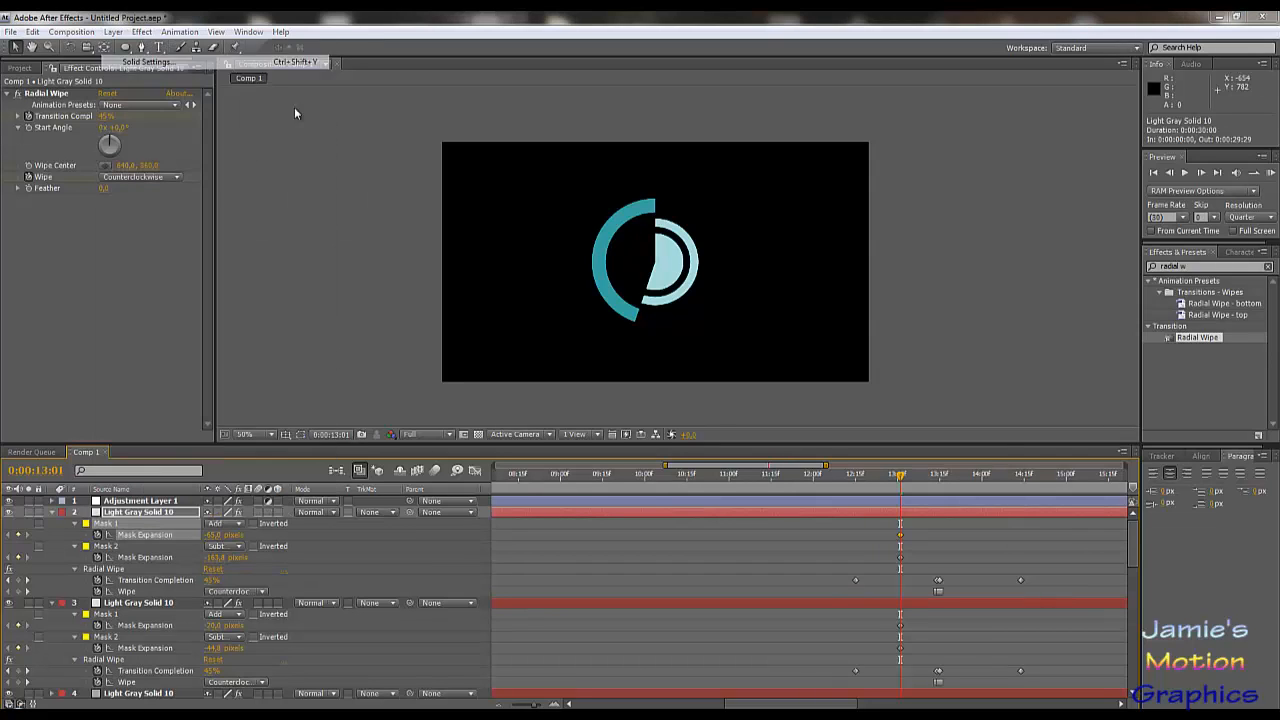
{"action": "left_click", "coordinate": [1129, 531]}
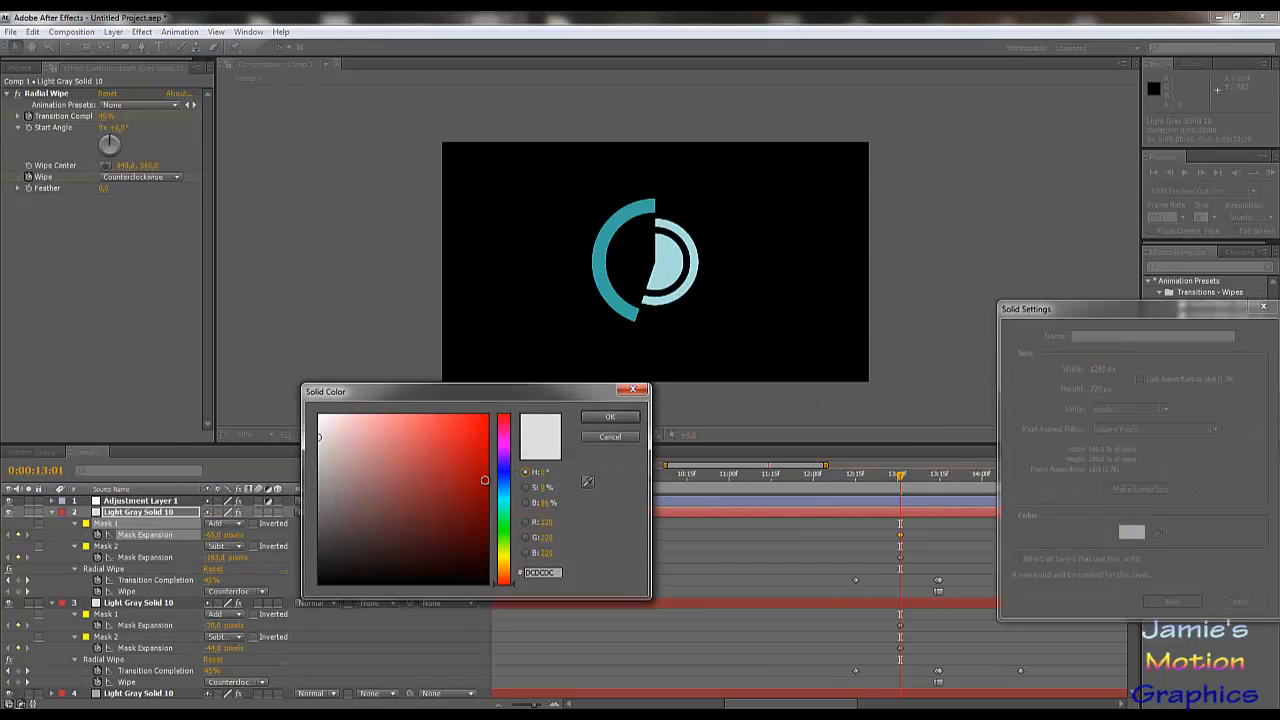
{"action": "left_click", "coordinate": [610, 416]}
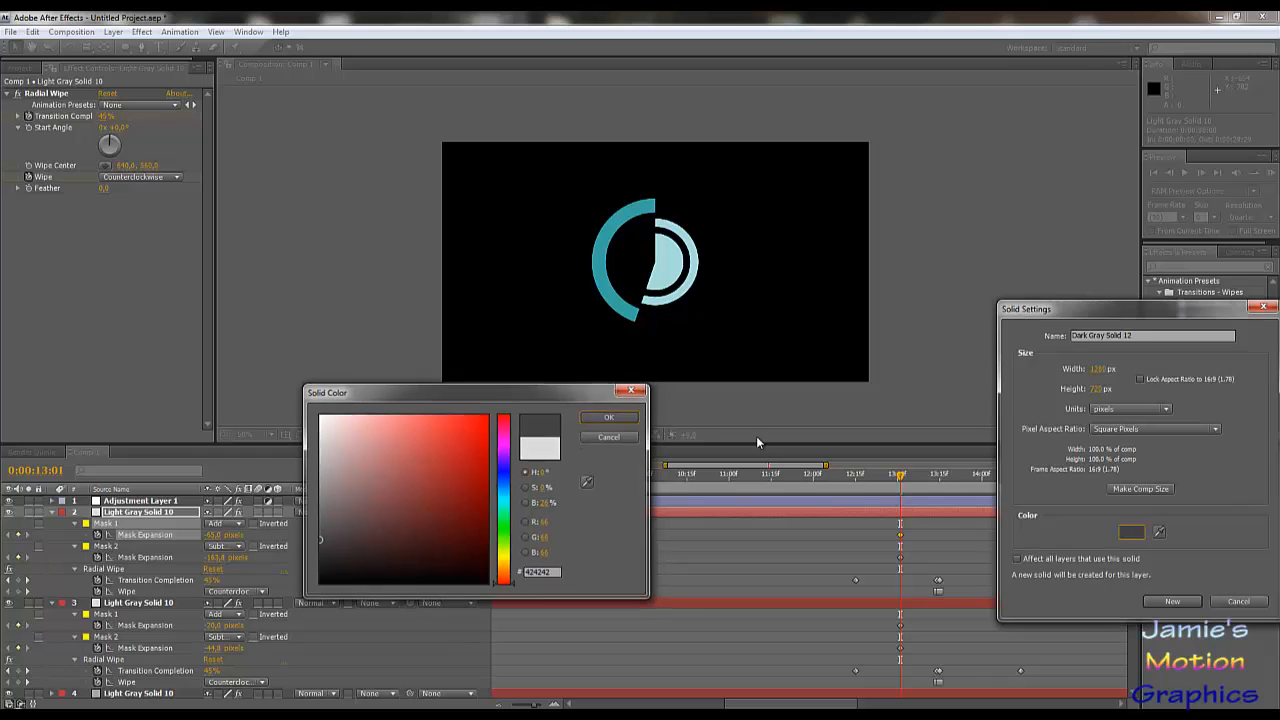
{"action": "left_click", "coordinate": [1172, 601]}
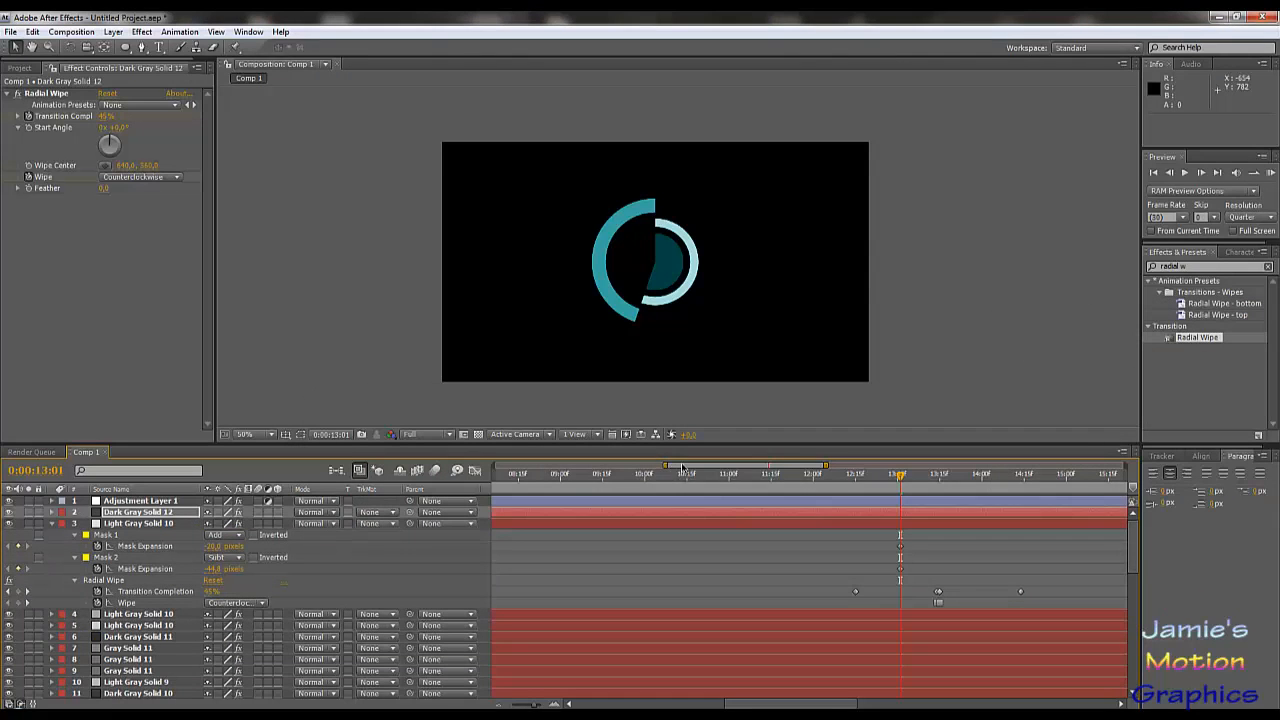
At 0:00:00:00, reset the Curves effect on Adjustment Layer 1 and set its channel to Red.
{"action": "left_click_drag", "start_coordinate": [666, 466], "coordinate": [497, 560]}
{"action": "key", "text": "Home"}
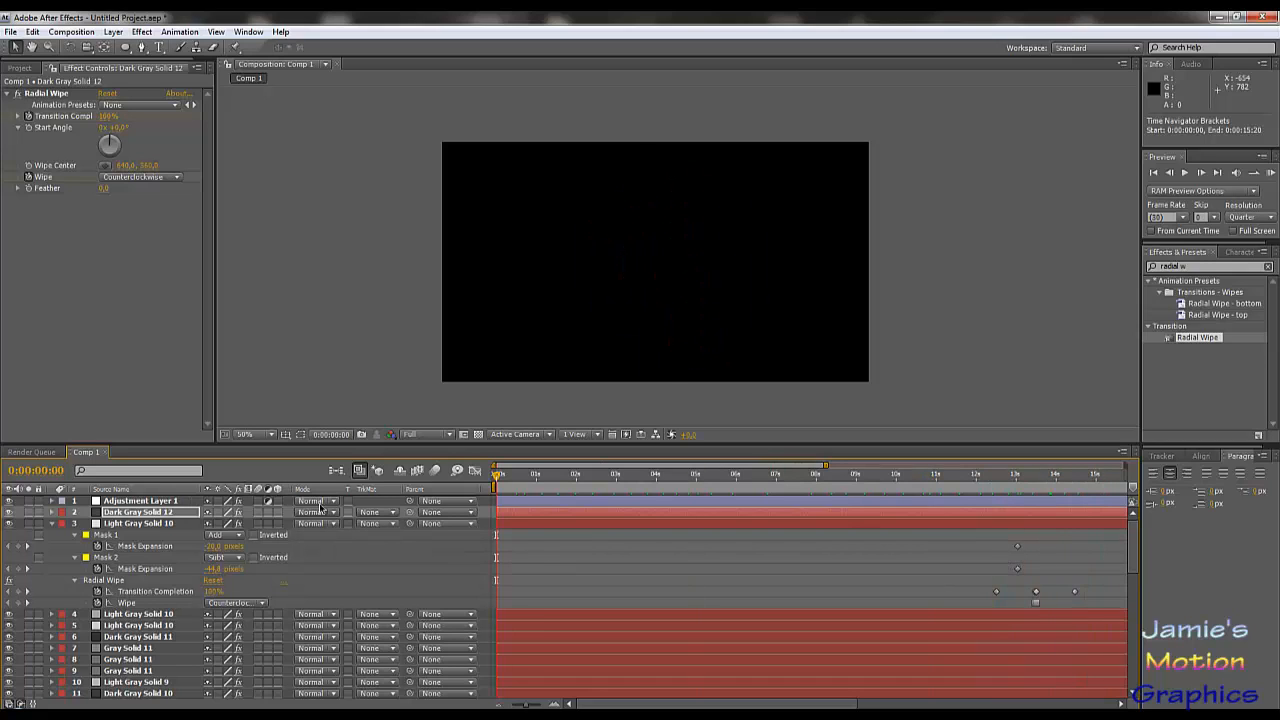
{"action": "left_click", "coordinate": [117, 505]}
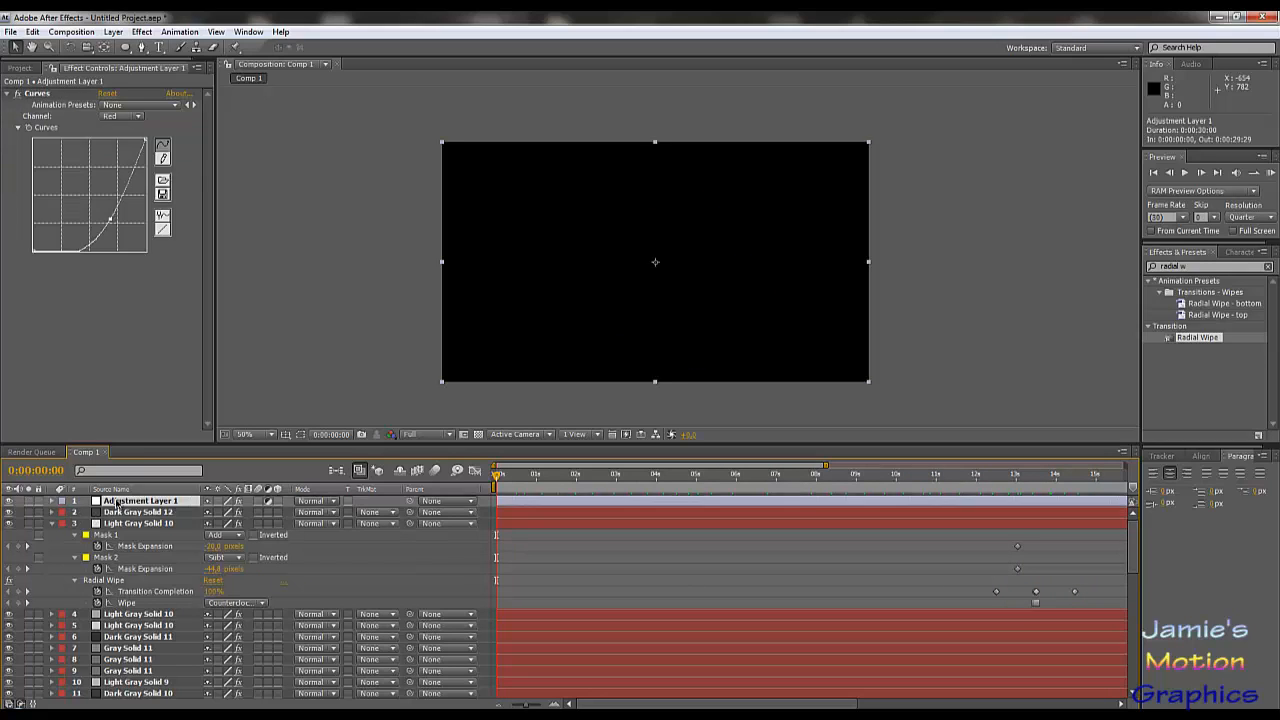
{"action": "left_click", "coordinate": [51, 524]}
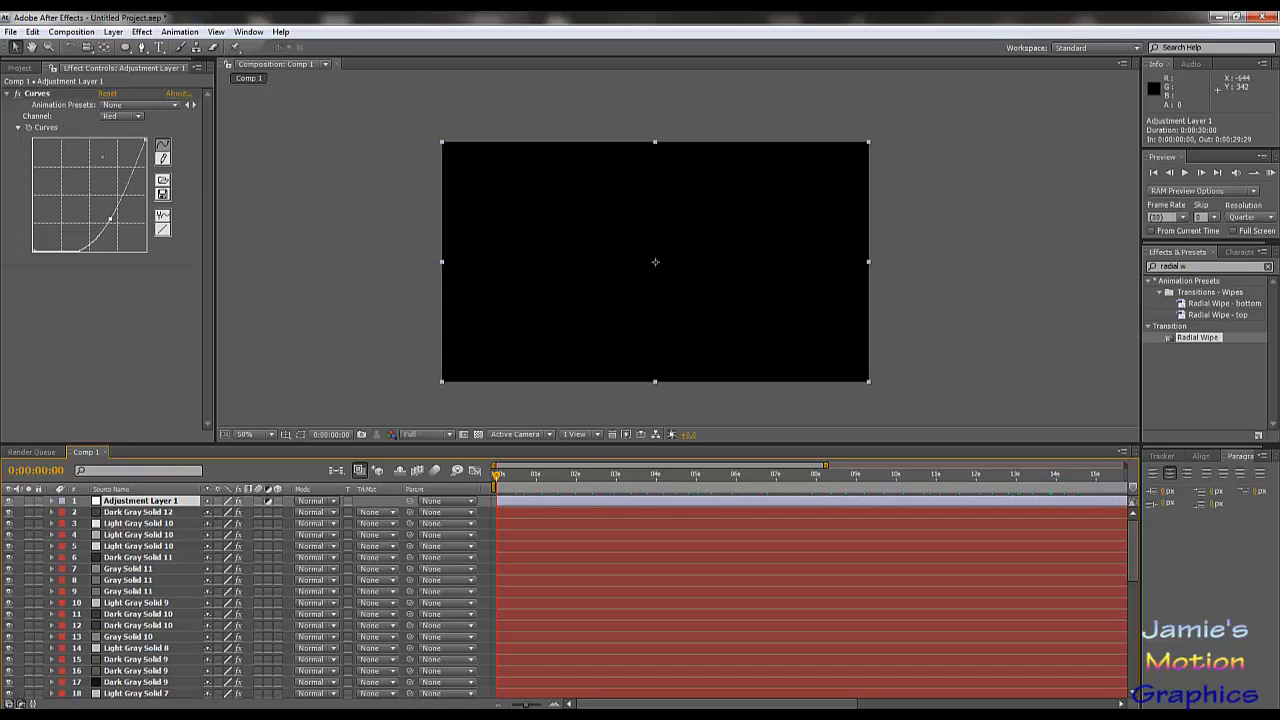
{"action": "left_click", "coordinate": [108, 94]}
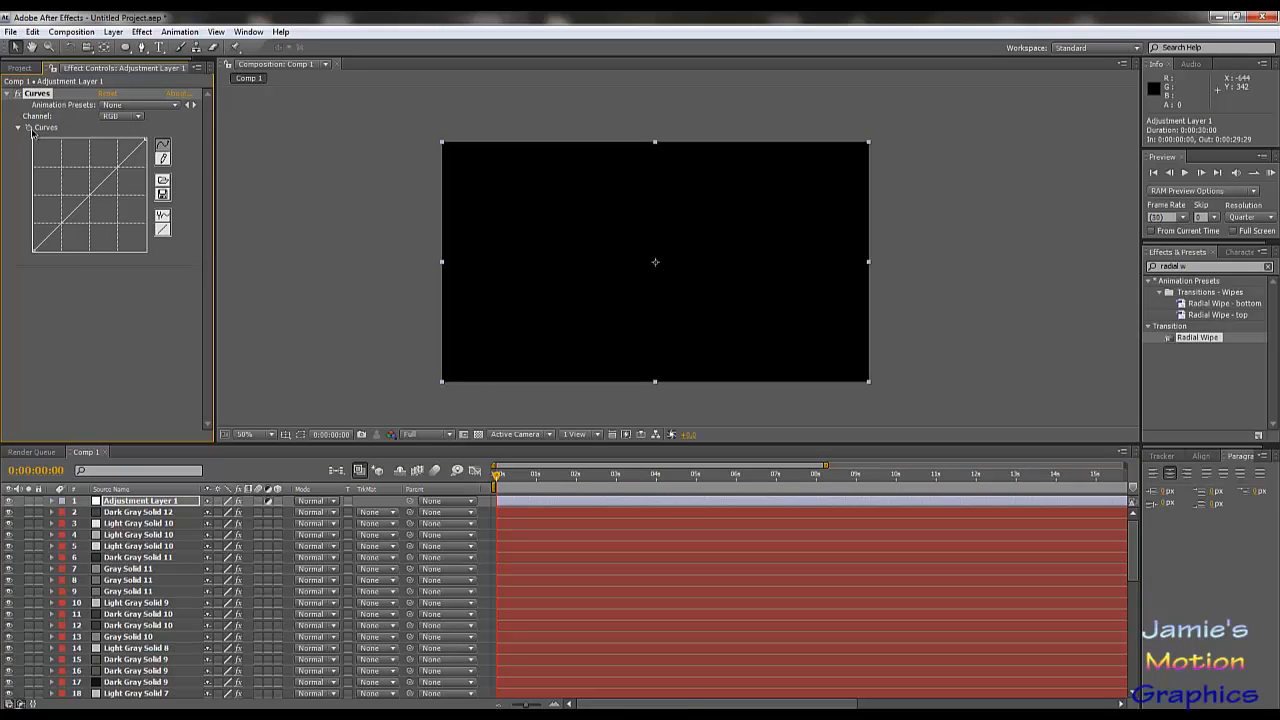
{"action": "left_click", "coordinate": [135, 117]}
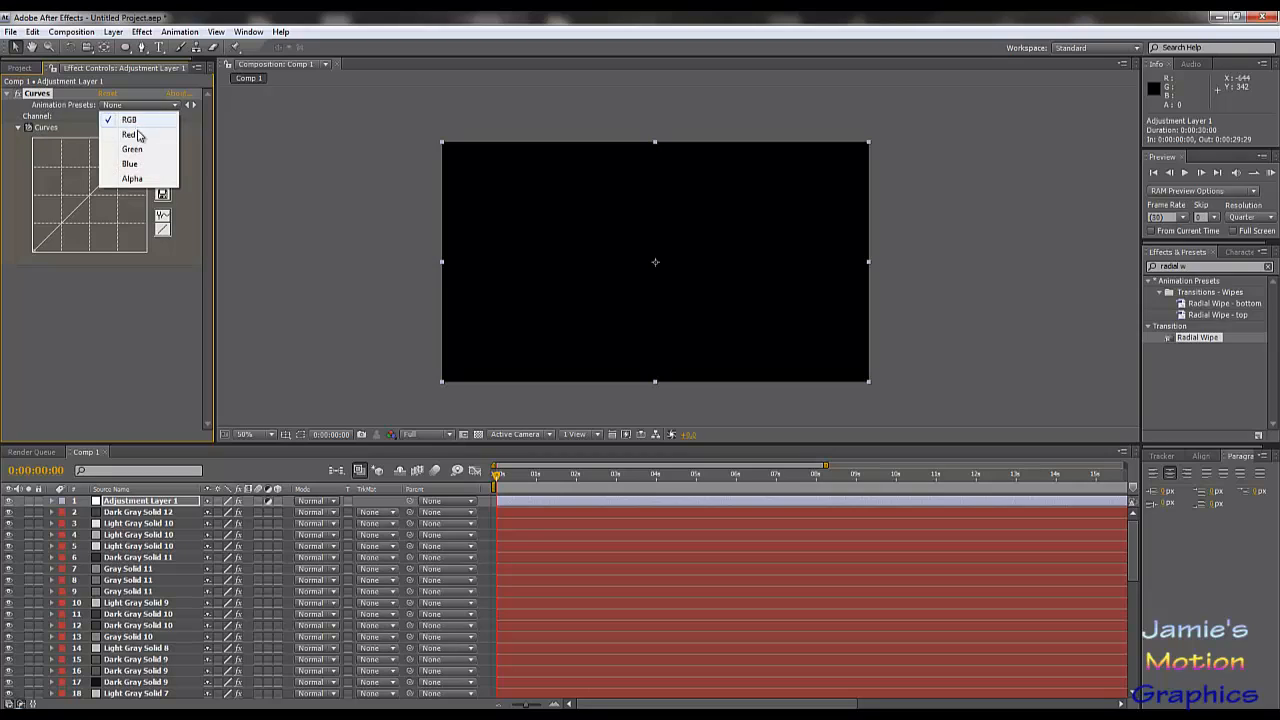
{"action": "left_click", "coordinate": [139, 137]}
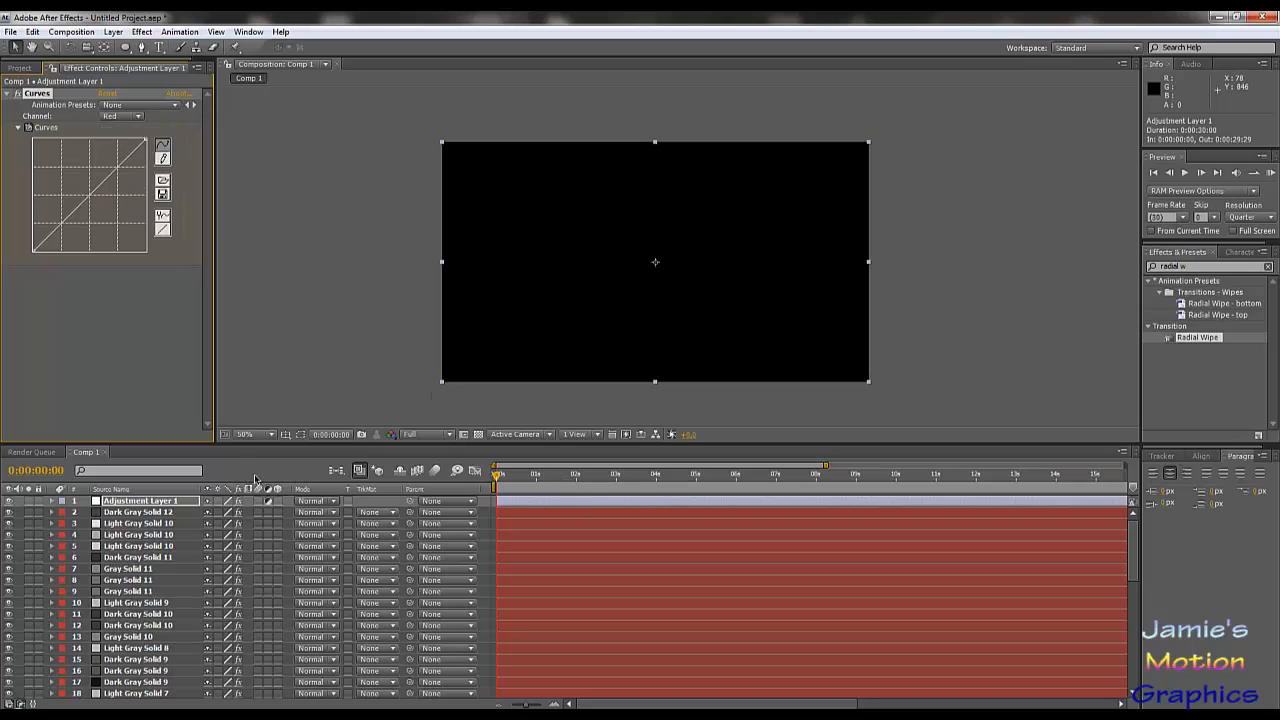
At 0:00:01:05, bow Adjustment Layer 1's Red curve upward and its Green curve downward in the Curves effect.
{"action": "key", "text": "e"}
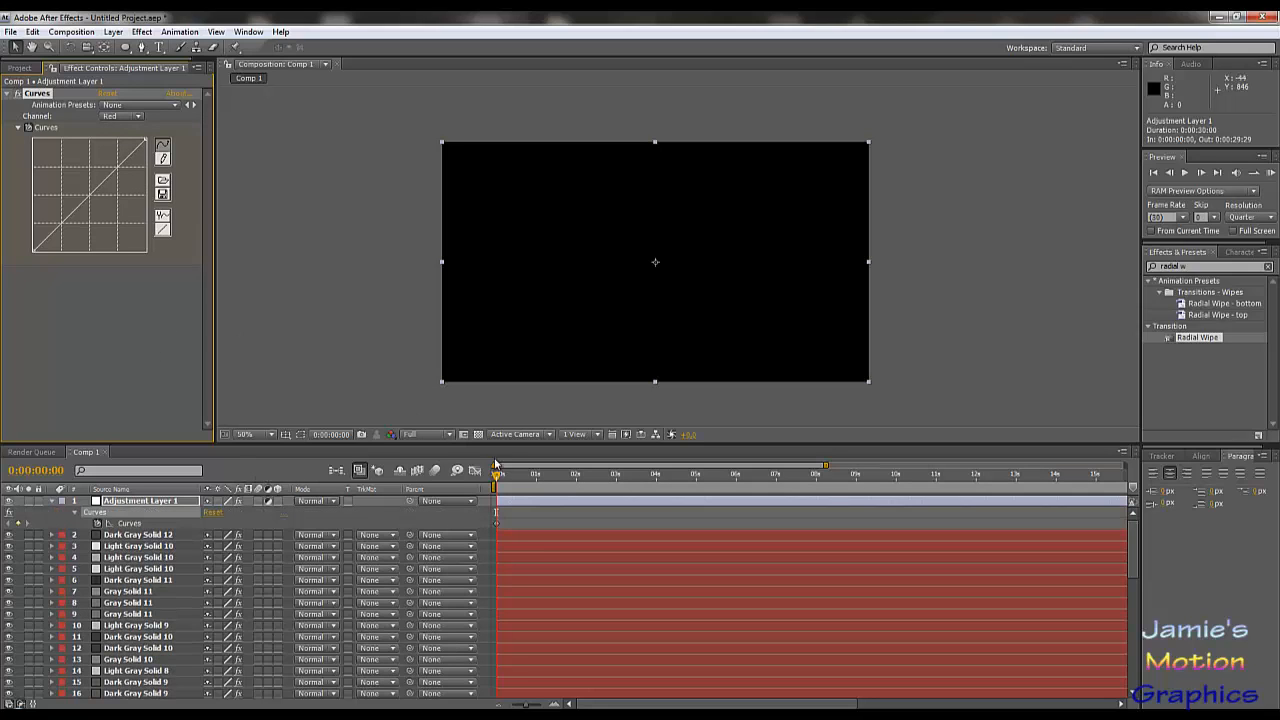
{"action": "left_click", "coordinate": [543, 489]}
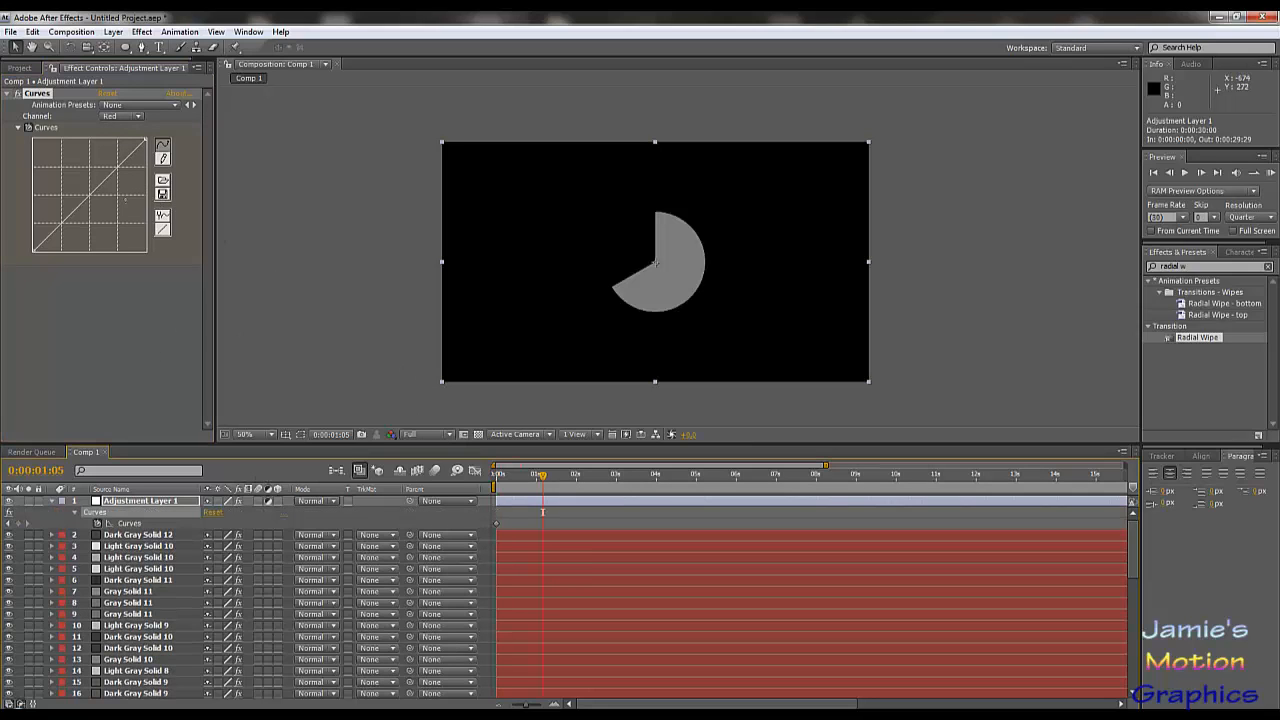
{"action": "left_click_drag", "start_coordinate": [90, 194], "coordinate": [60, 195]}
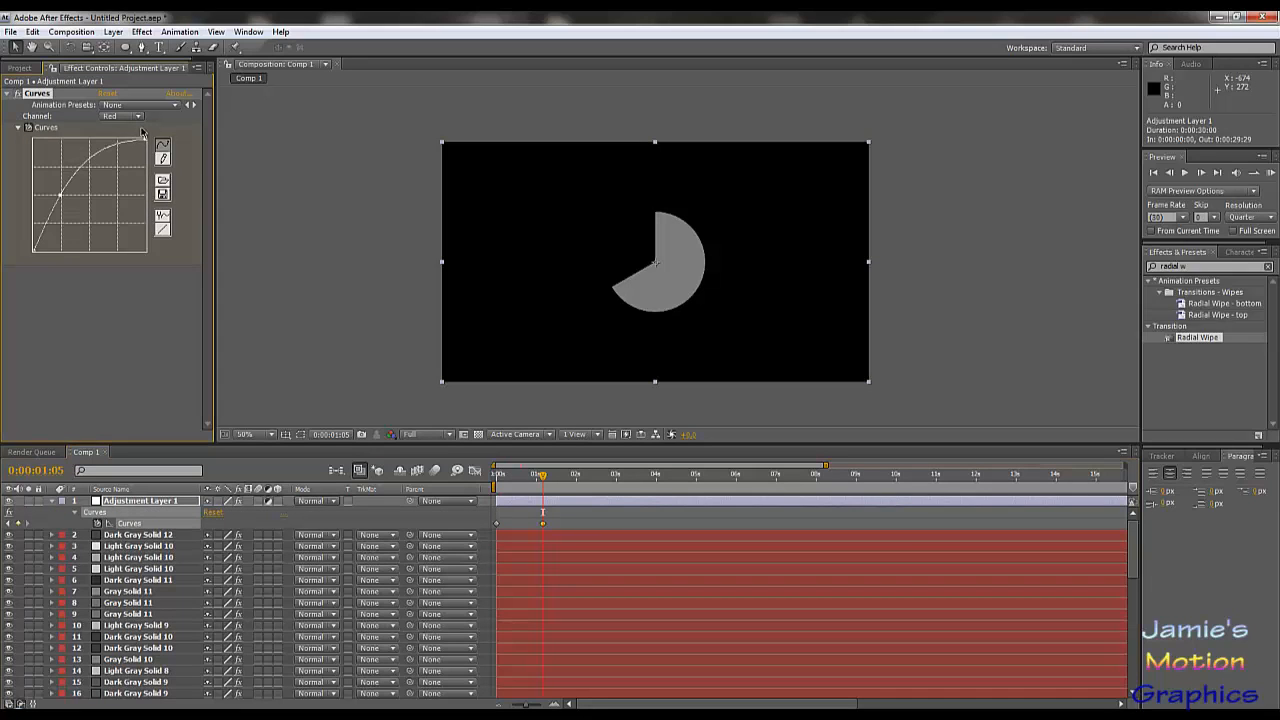
{"action": "left_click", "coordinate": [138, 117]}
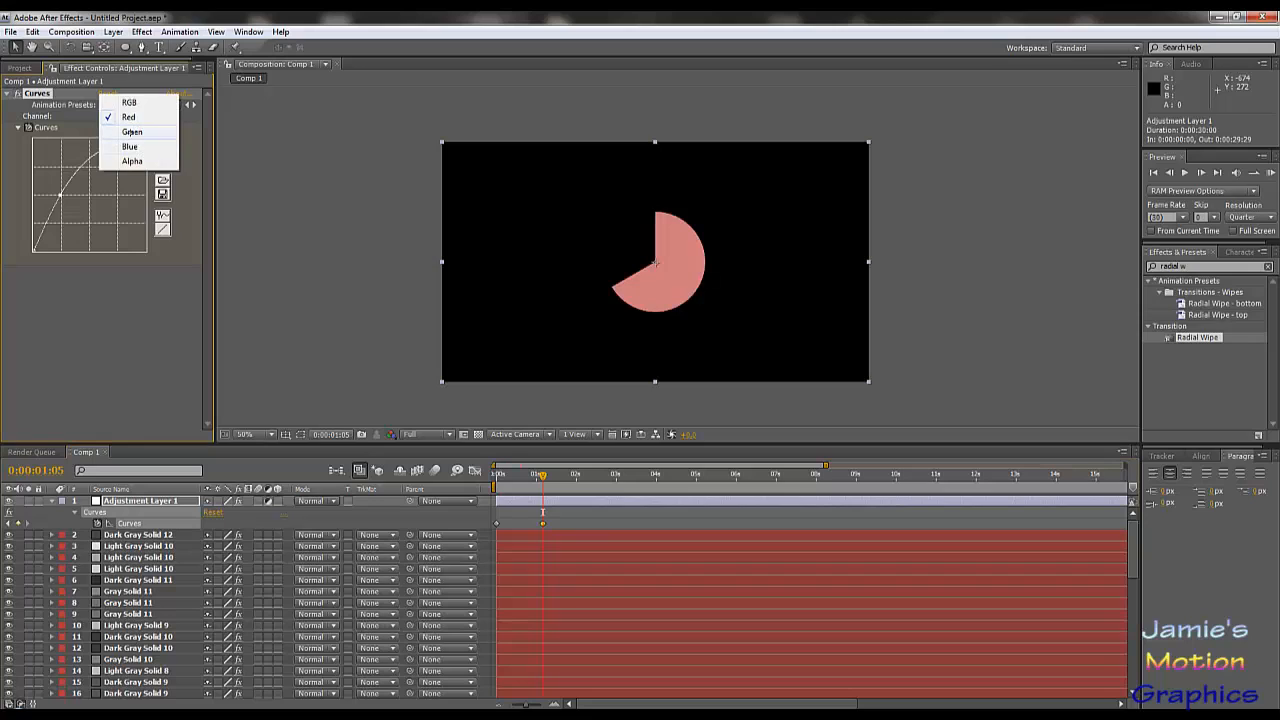
{"action": "left_click", "coordinate": [132, 132]}
{"action": "mouse_move", "coordinate": [90, 194]}
{"action": "left_mouse_down"}
{"action": "mouse_move", "coordinate": [123, 214]}
{"action": "mouse_move", "coordinate": [109, 206]}
{"action": "left_mouse_up"}
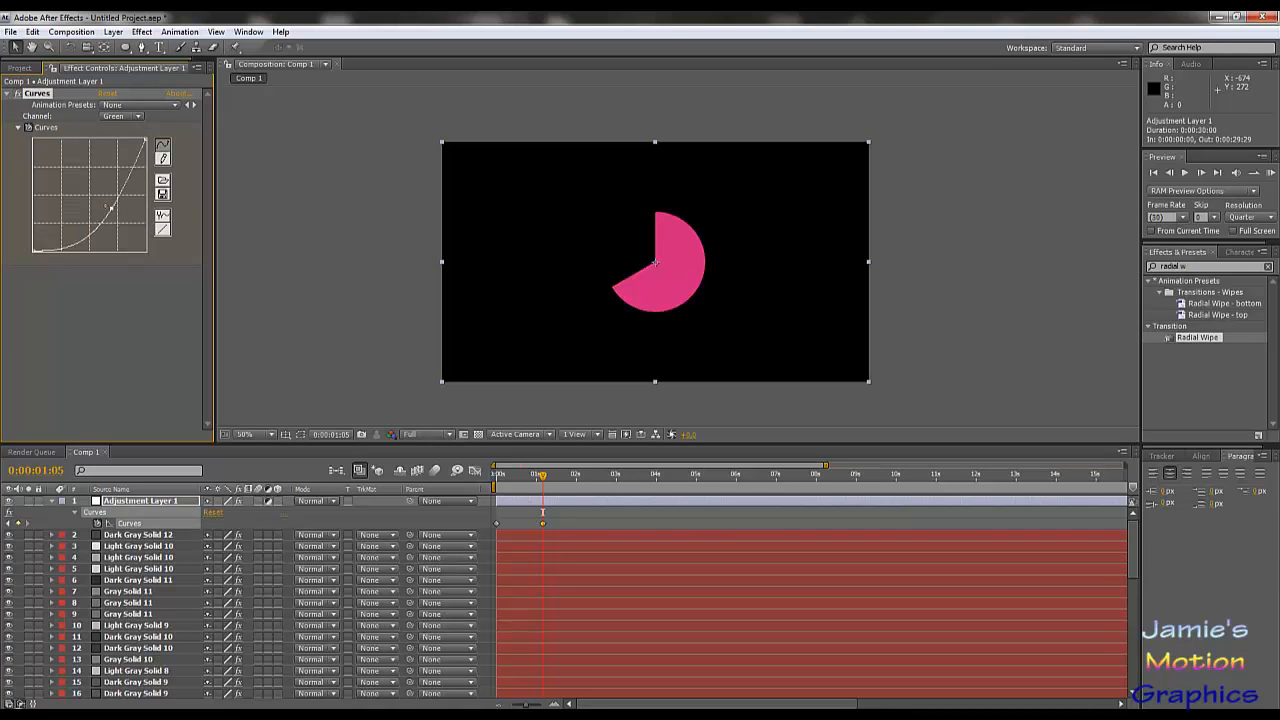
Bow the Blue curve downward for a red tint, and move the Curves keyframe from 0:00:01:05 to 0:00:00:00.
{"action": "left_click", "coordinate": [138, 115]}
{"action": "left_click", "coordinate": [140, 133]}
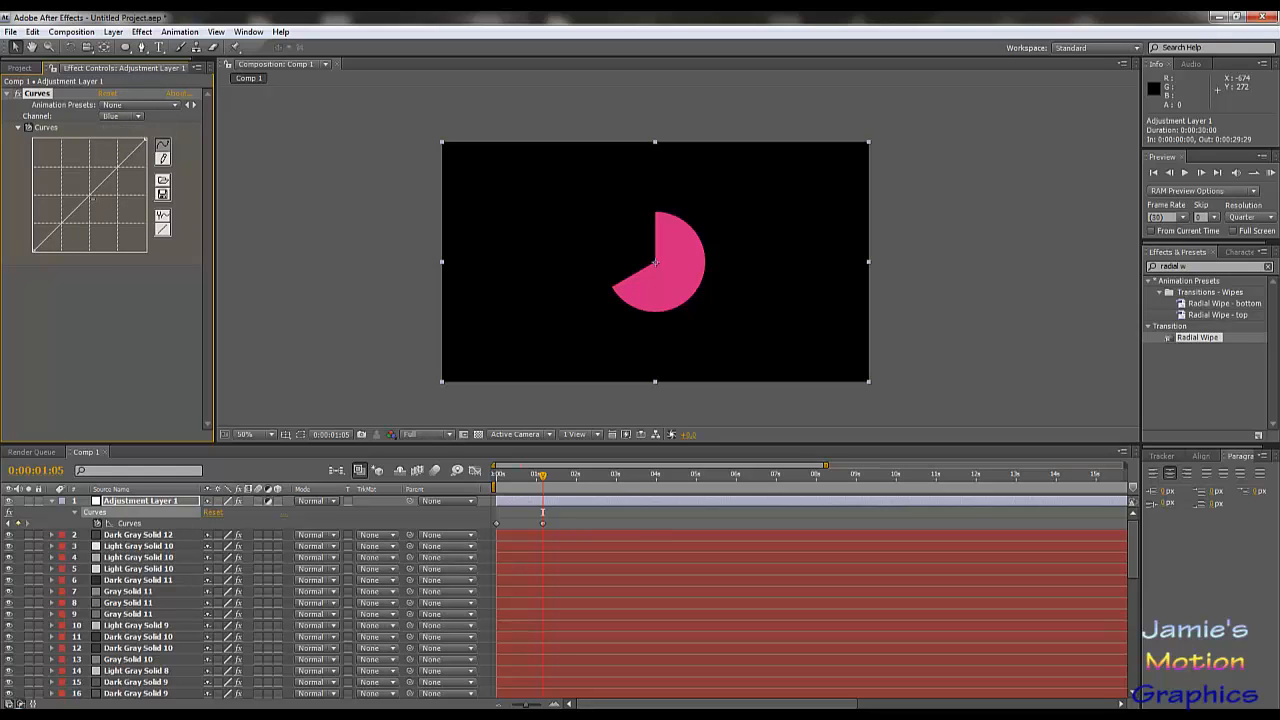
{"action": "left_click_drag", "start_coordinate": [95, 189], "coordinate": [107, 212]}
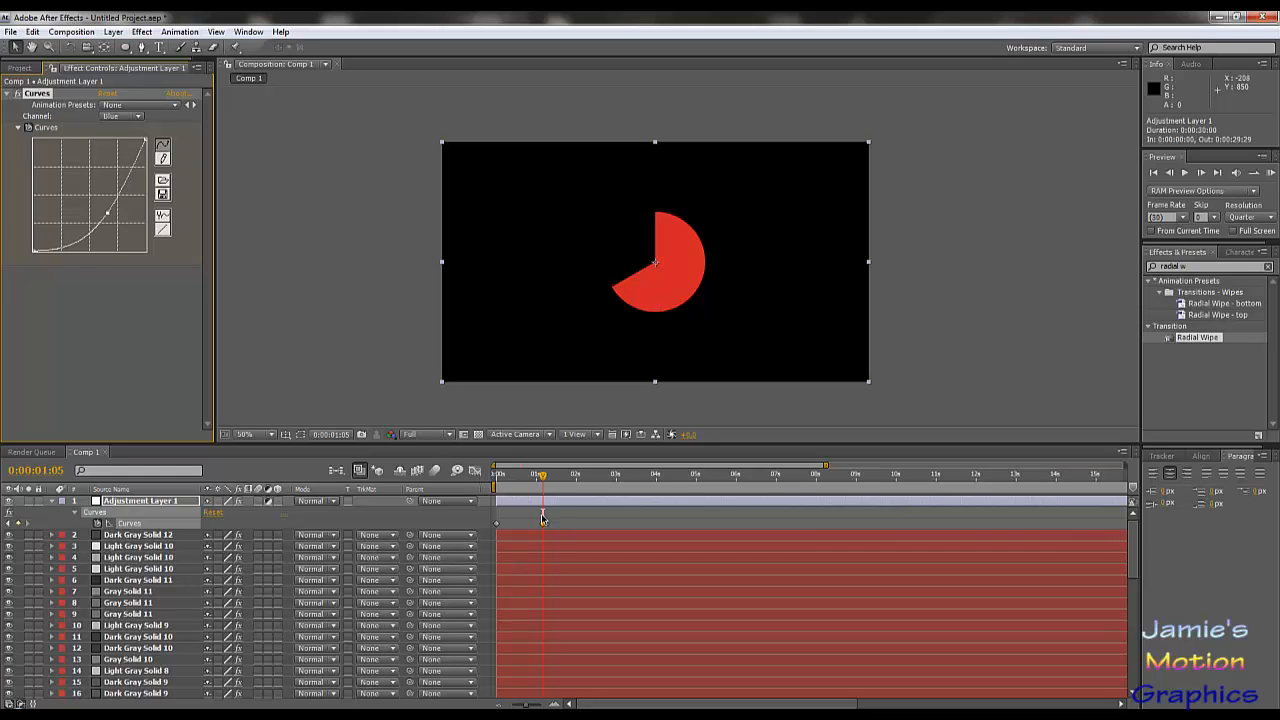
{"action": "left_click", "coordinate": [498, 524]}
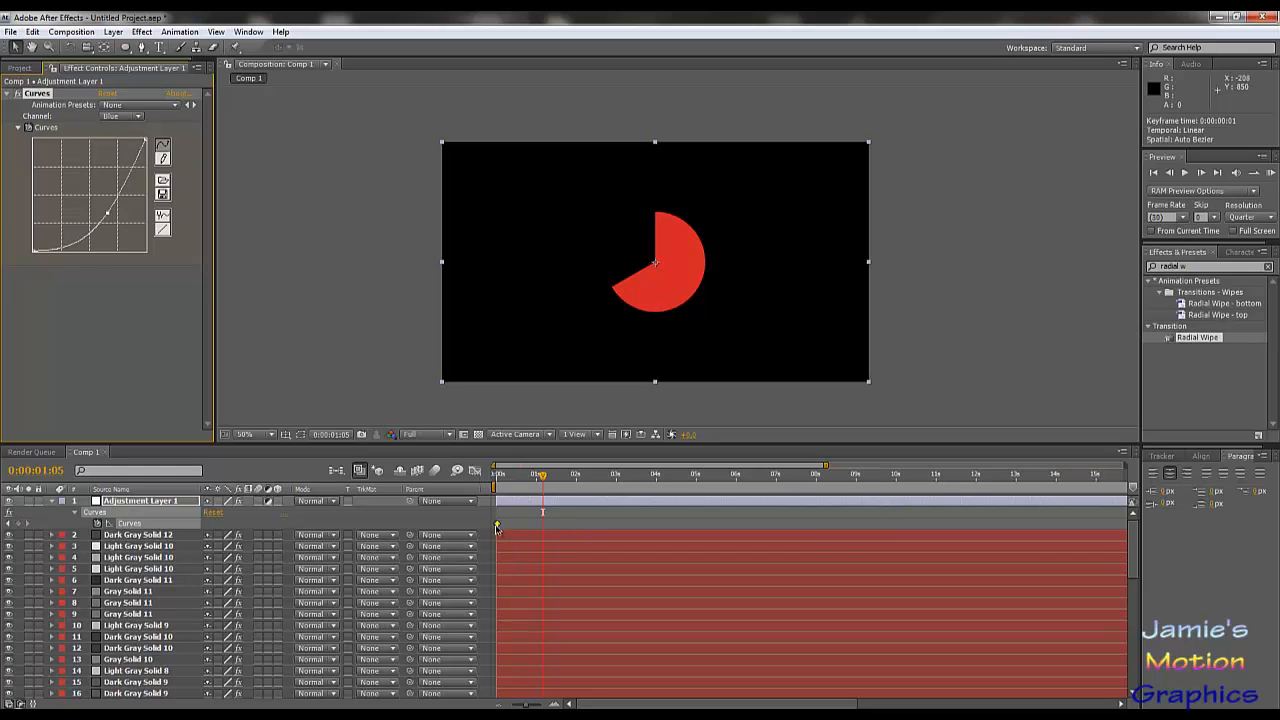
At 0:00:03:00, bow the Blue curve upward and straighten the Red and Green curves by removing their added points.
{"action": "left_click_drag", "start_coordinate": [541, 476], "coordinate": [616, 507]}
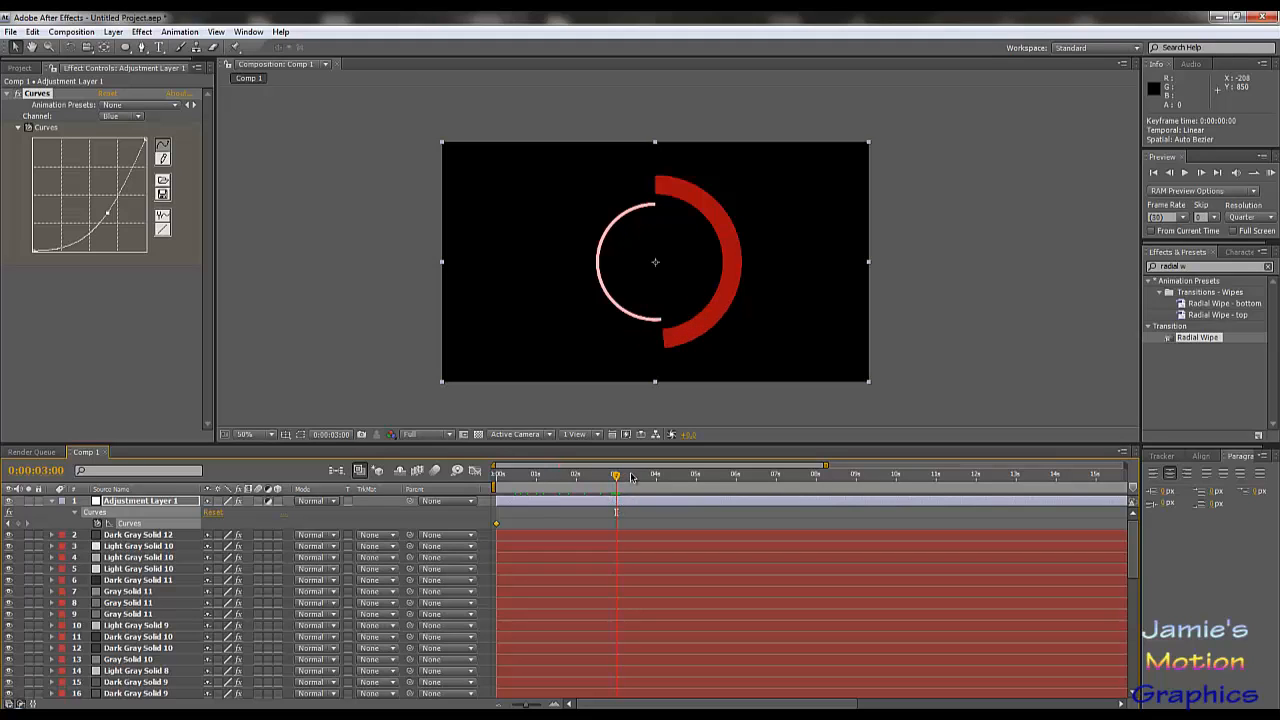
{"action": "left_click_drag", "start_coordinate": [110, 216], "coordinate": [63, 187]}
{"action": "left_click", "coordinate": [128, 117]}
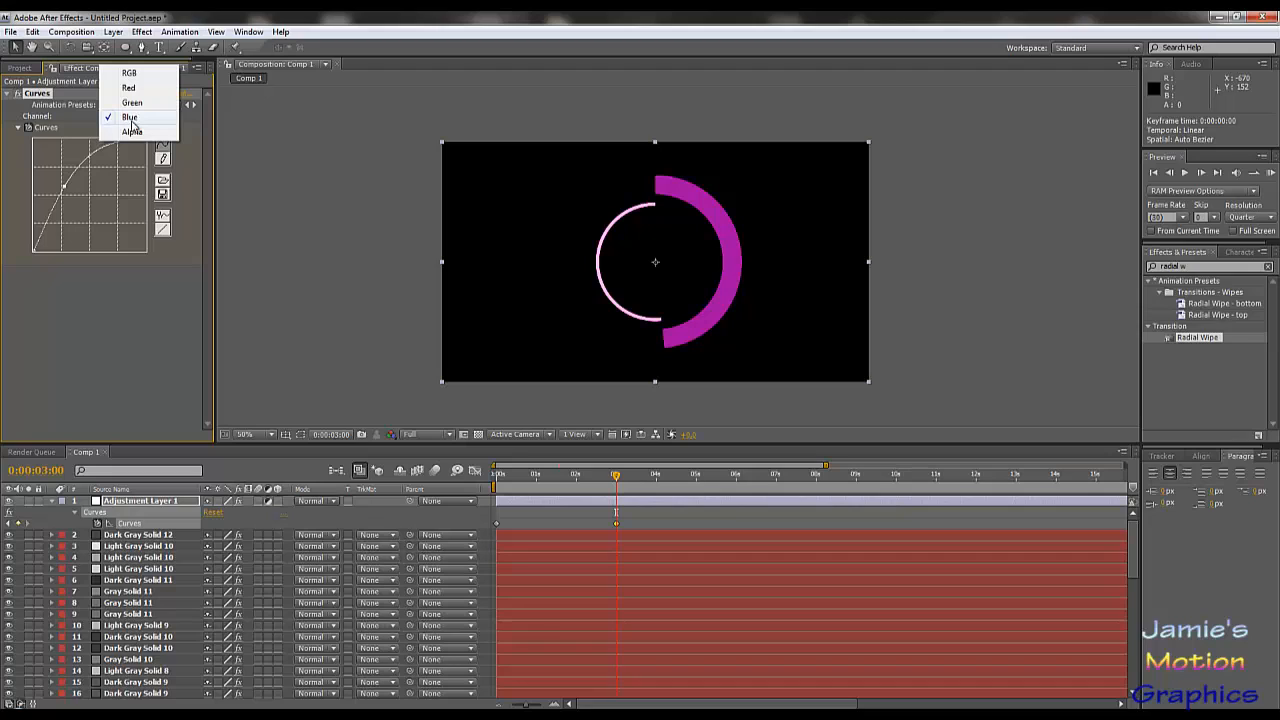
{"action": "left_click", "coordinate": [129, 88]}
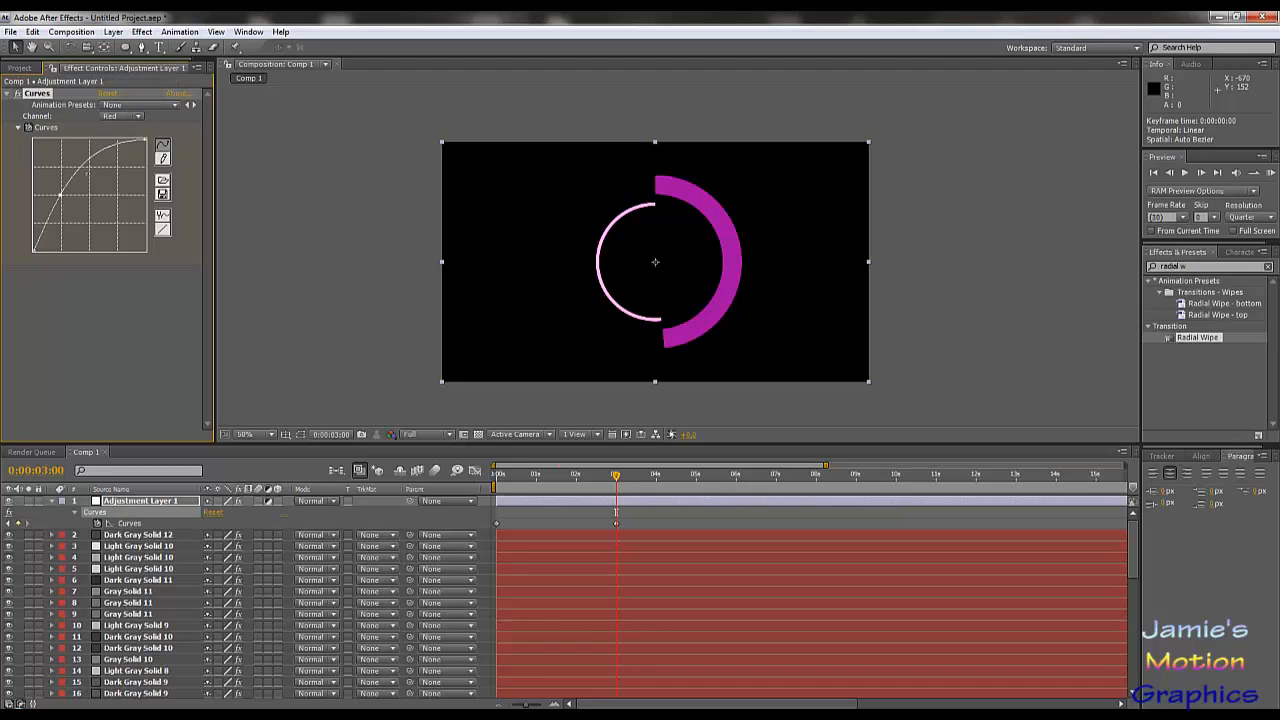
{"action": "left_click_drag", "start_coordinate": [61, 194], "coordinate": [156, 140]}
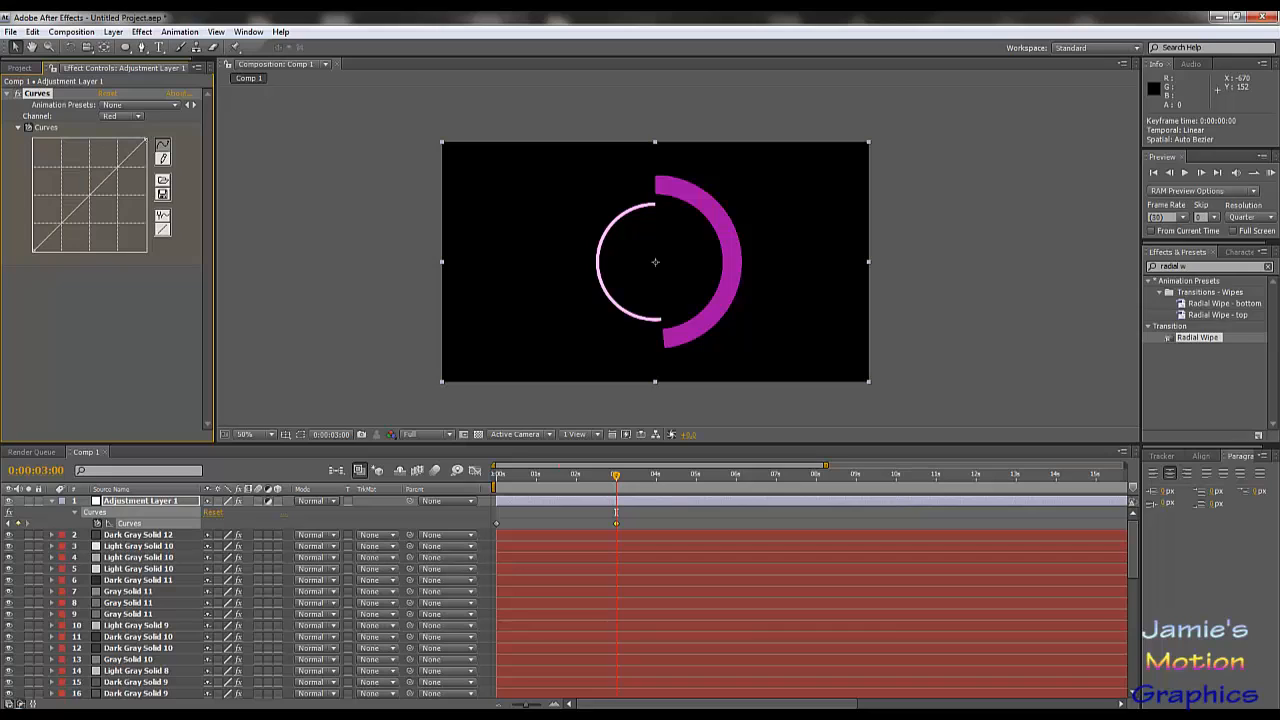
{"action": "left_click", "coordinate": [126, 117]}
{"action": "left_click", "coordinate": [130, 130]}
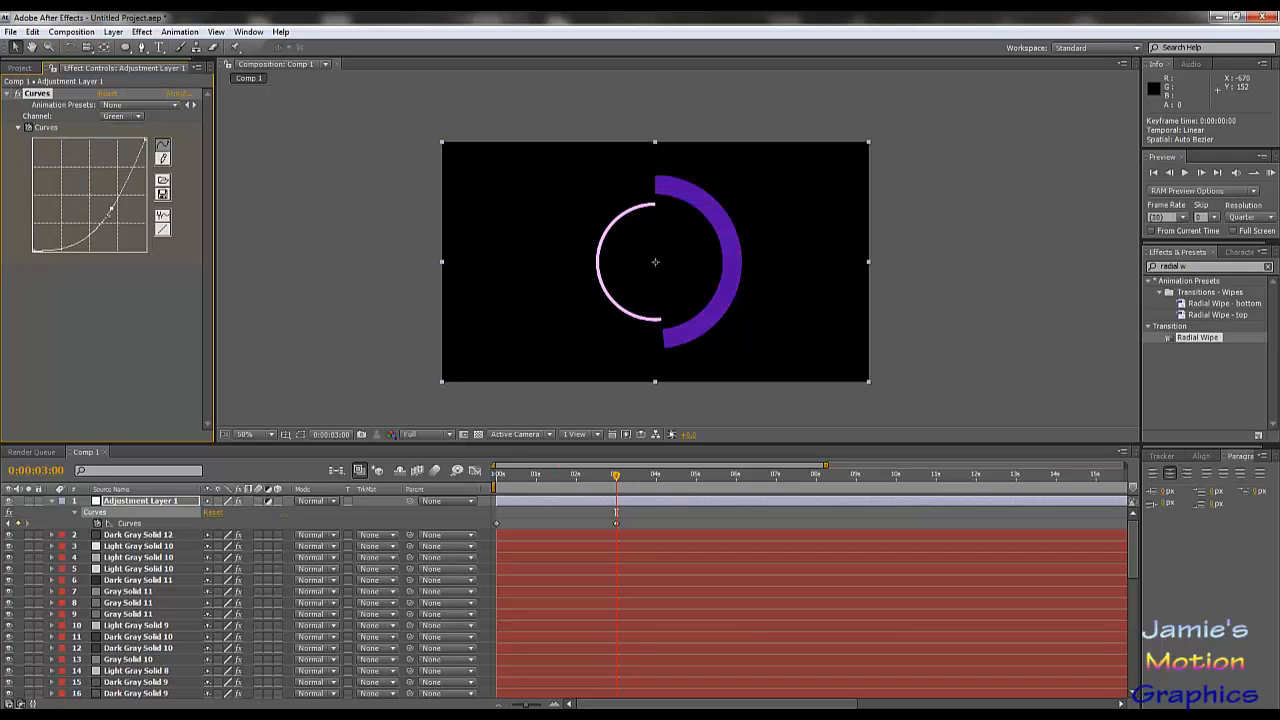
{"action": "left_click_drag", "start_coordinate": [113, 207], "coordinate": [156, 140]}
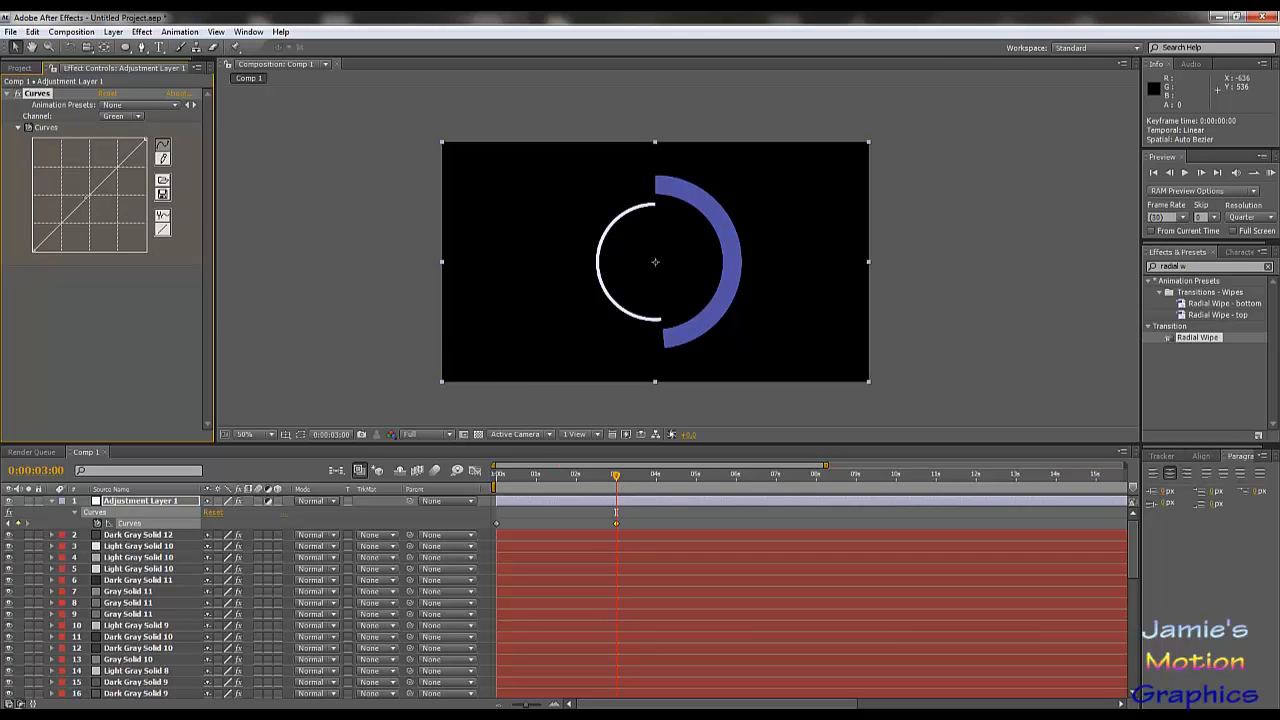
Bow the Red curve downward at 0:00:03:00 to tint the rings blue.
{"action": "left_click", "coordinate": [122, 117]}
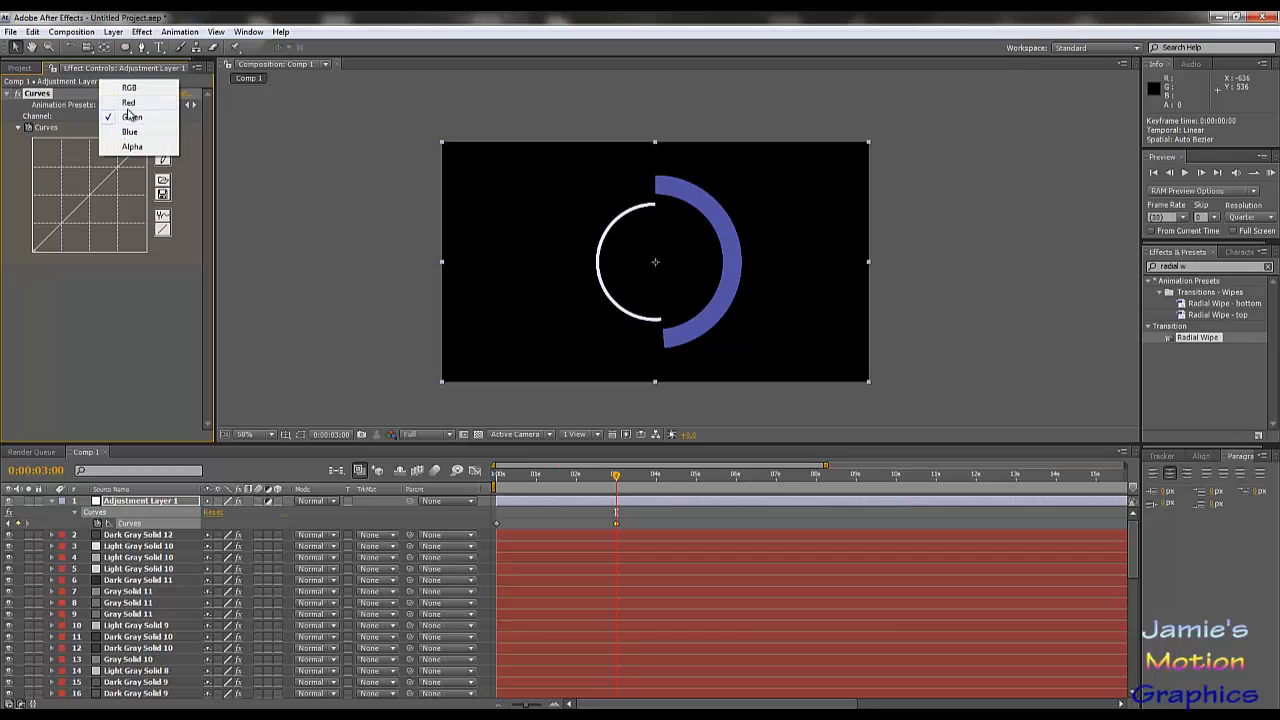
{"action": "left_click", "coordinate": [128, 103]}
{"action": "left_click_drag", "start_coordinate": [89, 192], "coordinate": [107, 211]}
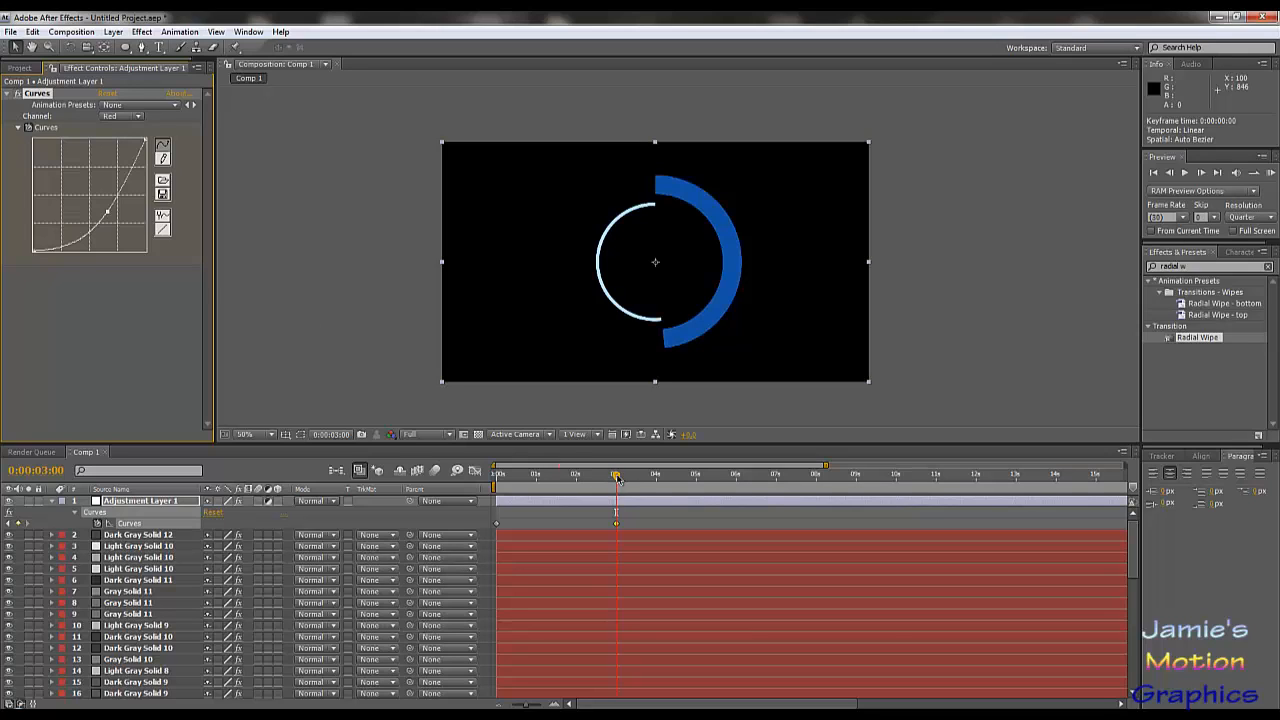
At 0:00:06:00, reset the Curves effect, trying an upward bow on the RGB curve and undoing it.
{"action": "left_click_drag", "start_coordinate": [617, 479], "coordinate": [736, 498]}
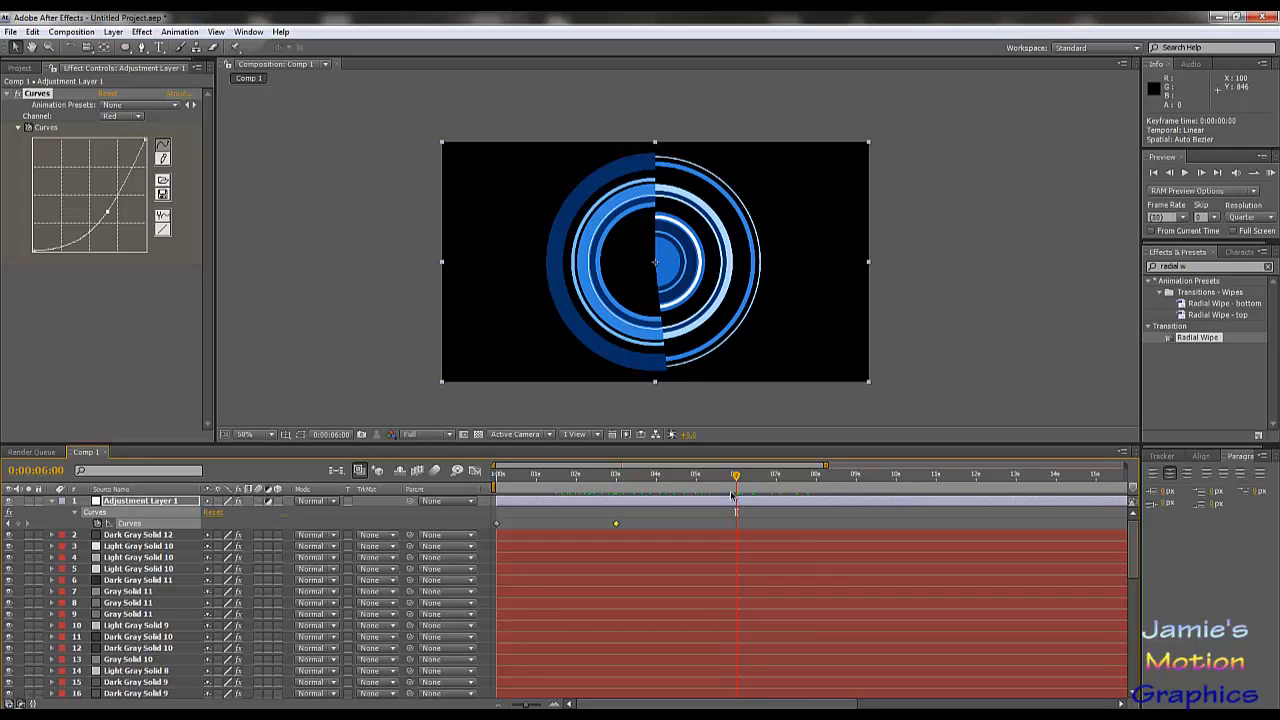
{"action": "left_click", "coordinate": [121, 117]}
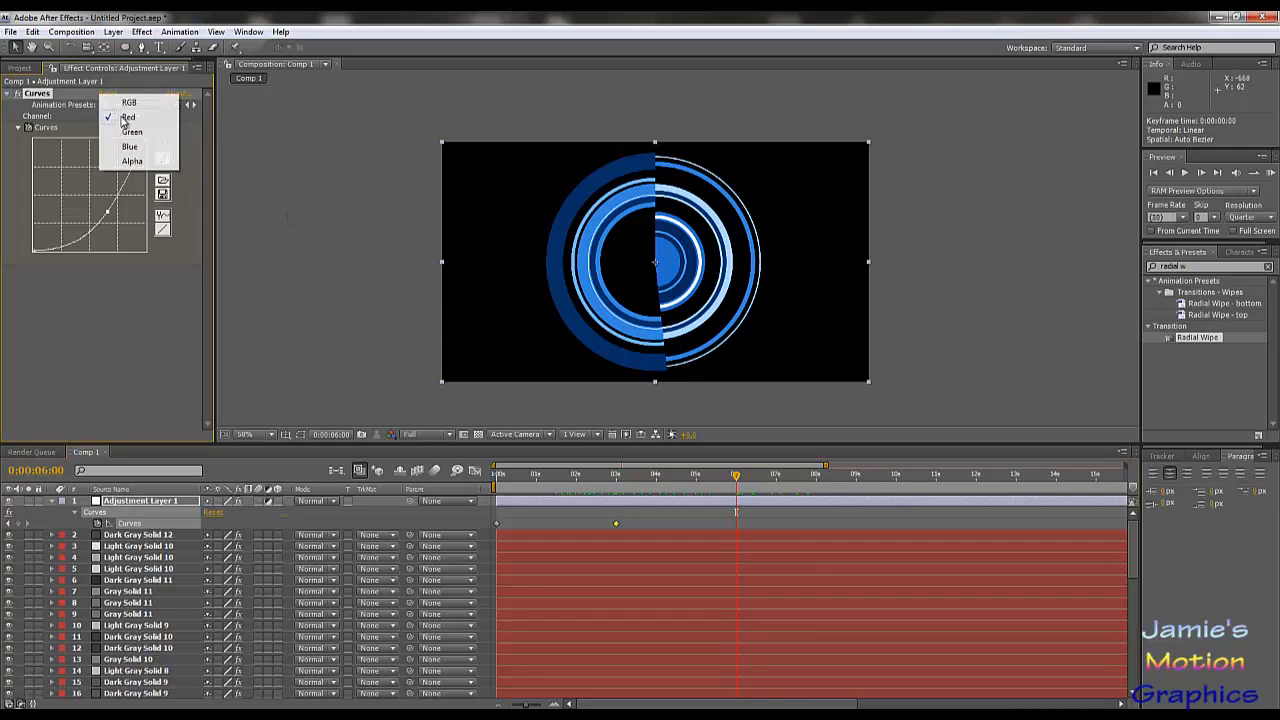
{"action": "left_click", "coordinate": [132, 132]}
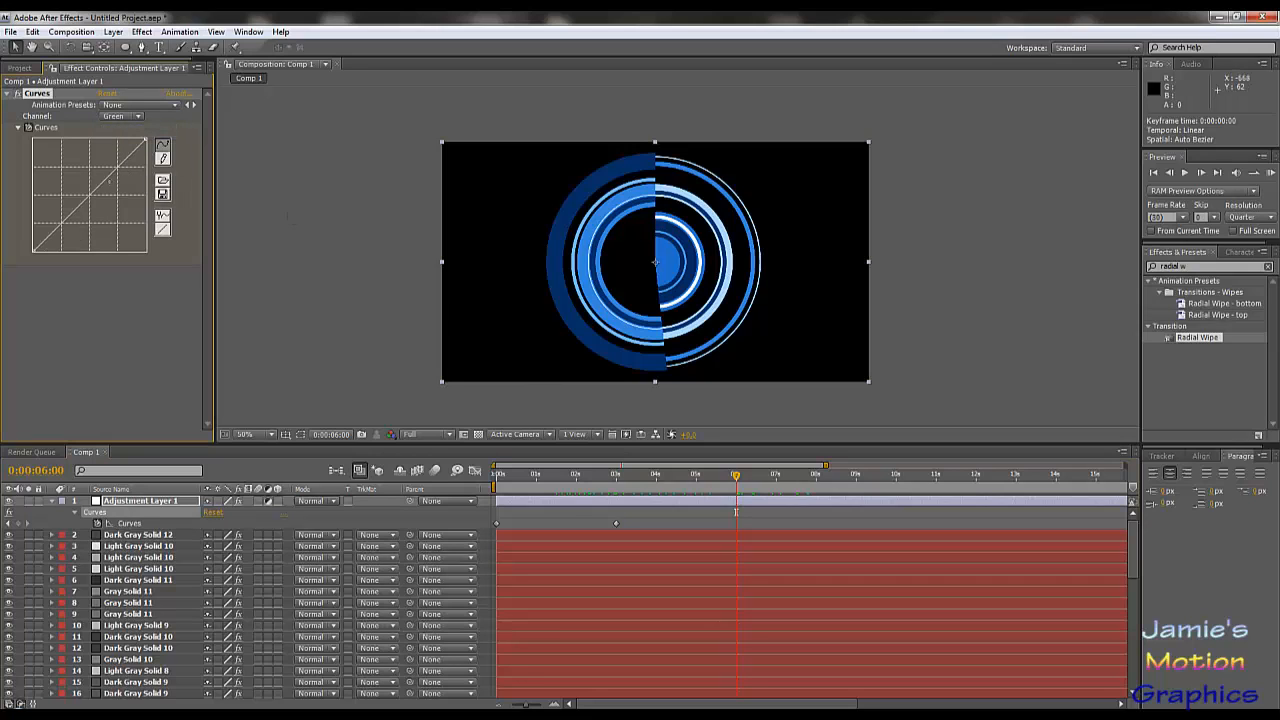
{"action": "left_click_drag", "start_coordinate": [76, 208], "coordinate": [67, 188]}
{"action": "left_click", "coordinate": [107, 93]}
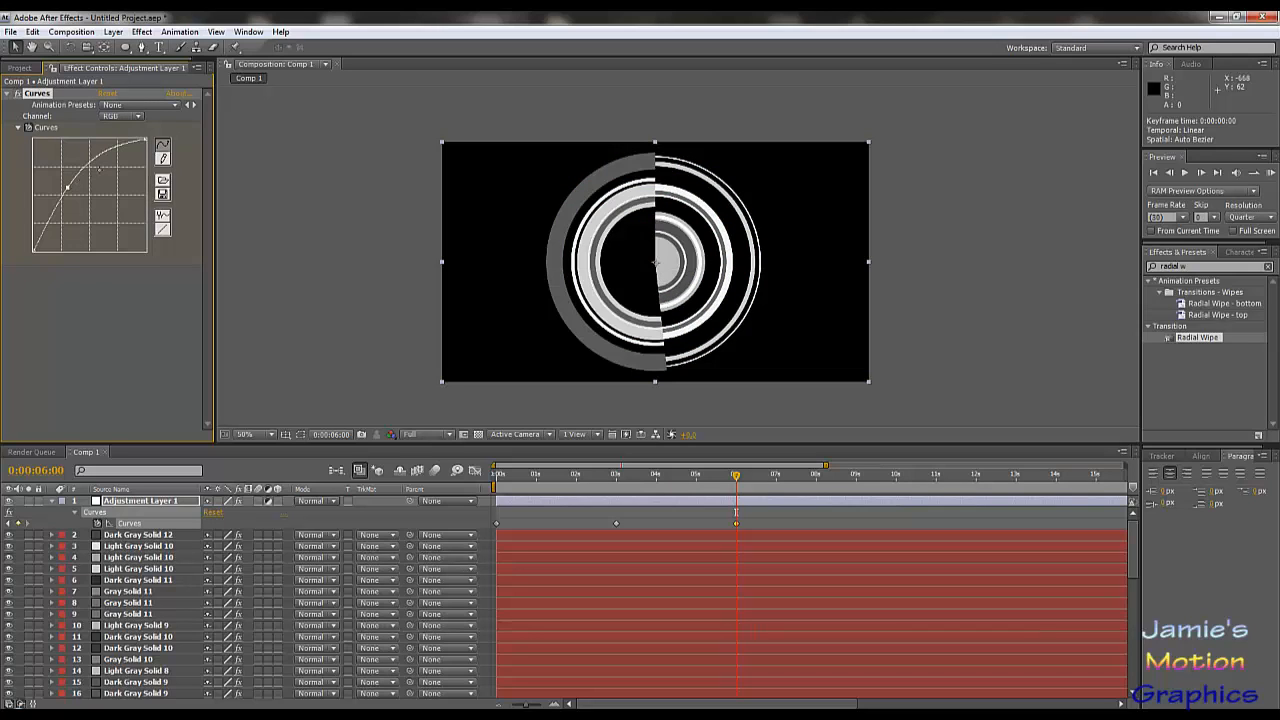
{"action": "key", "text": "ctrl+z"}
At 0:00:06:00, bow the Green curve upward and the Red curve downward to tint the rings green.
{"action": "left_click", "coordinate": [124, 116]}
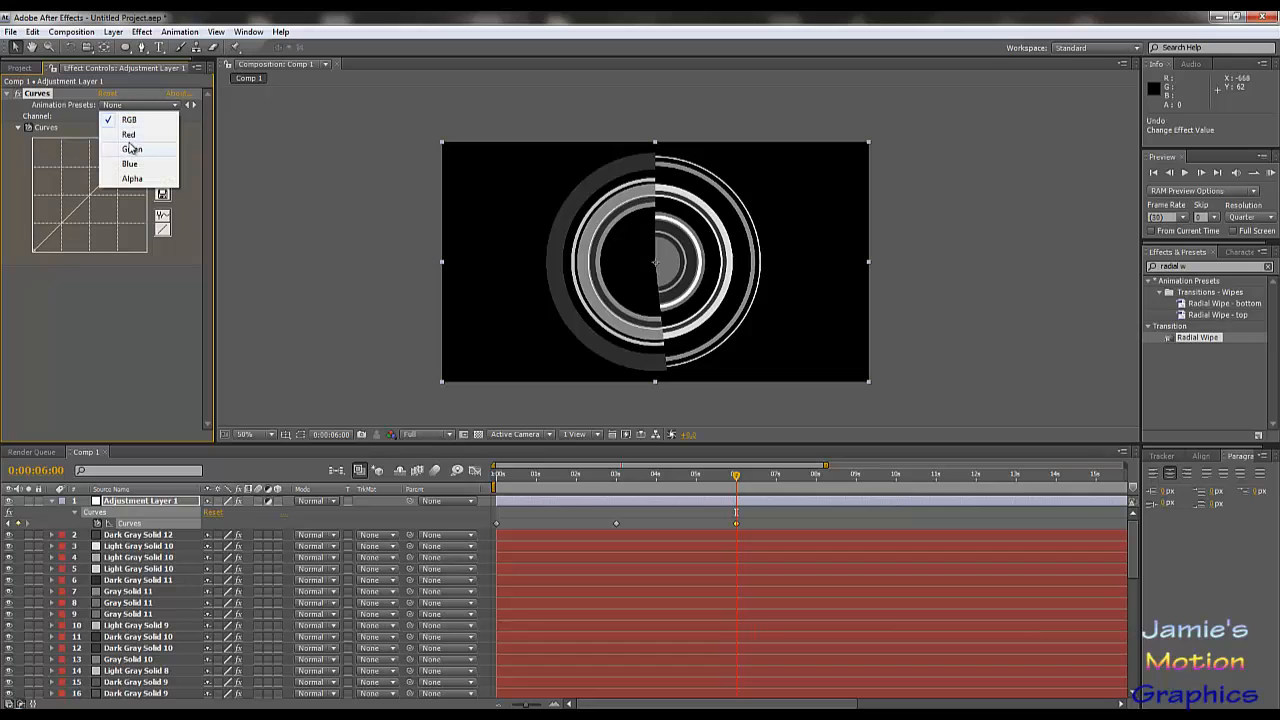
{"action": "left_click", "coordinate": [138, 147]}
{"action": "left_click_drag", "start_coordinate": [100, 190], "coordinate": [62, 184]}
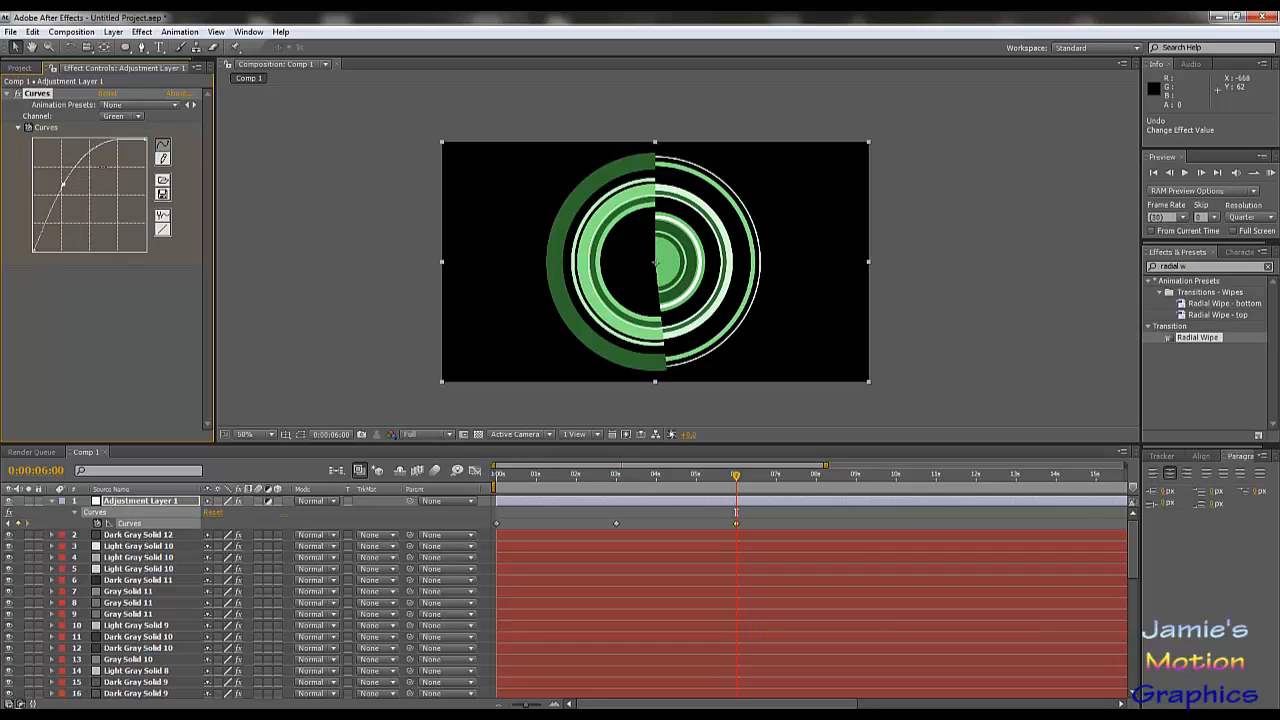
{"action": "left_click", "coordinate": [136, 116]}
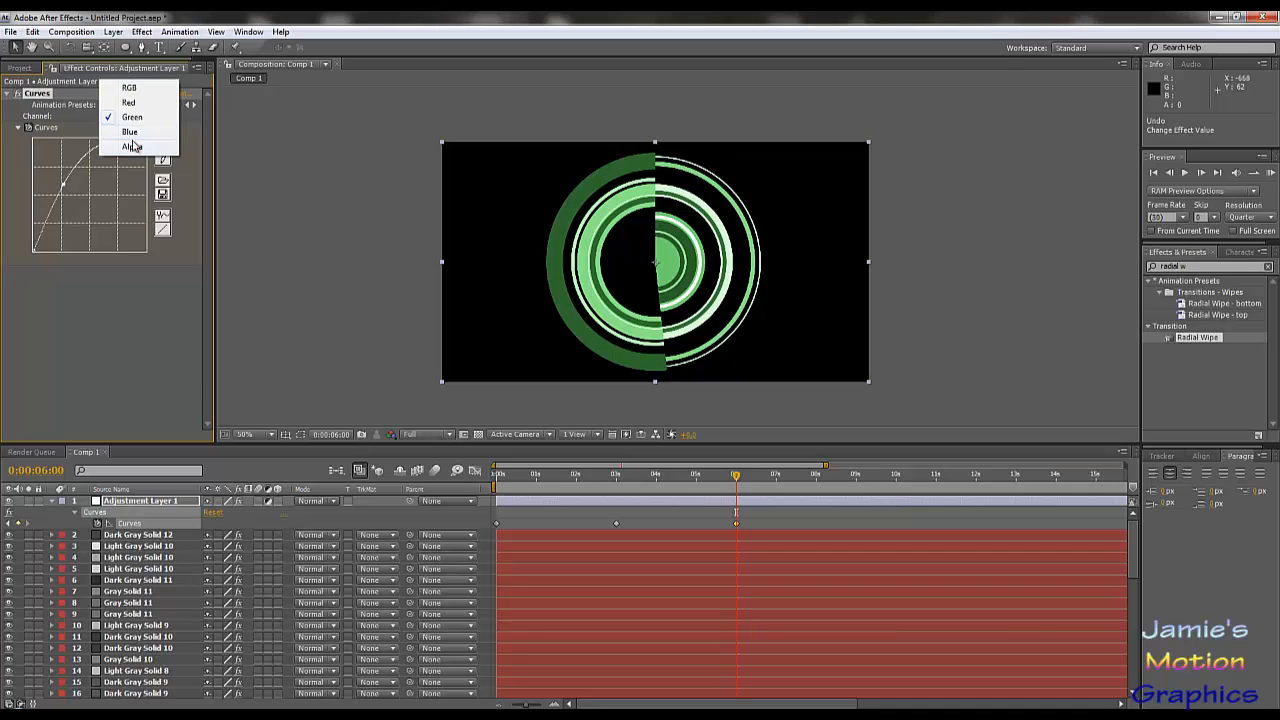
{"action": "left_click", "coordinate": [129, 103]}
{"action": "left_click_drag", "start_coordinate": [92, 194], "coordinate": [105, 210]}
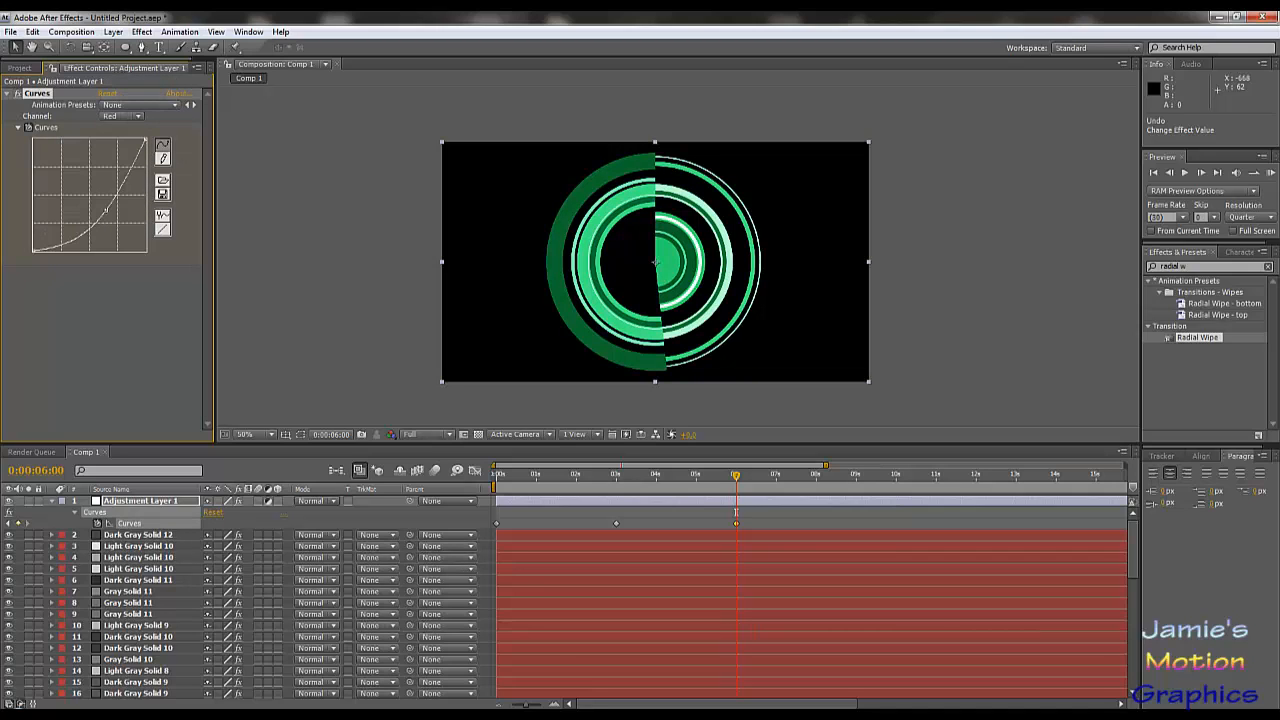
Shape the Blue curve at 0:00:06:00 into an S with a lowered shadow point and a raised highlight point.
{"action": "left_click", "coordinate": [126, 117]}
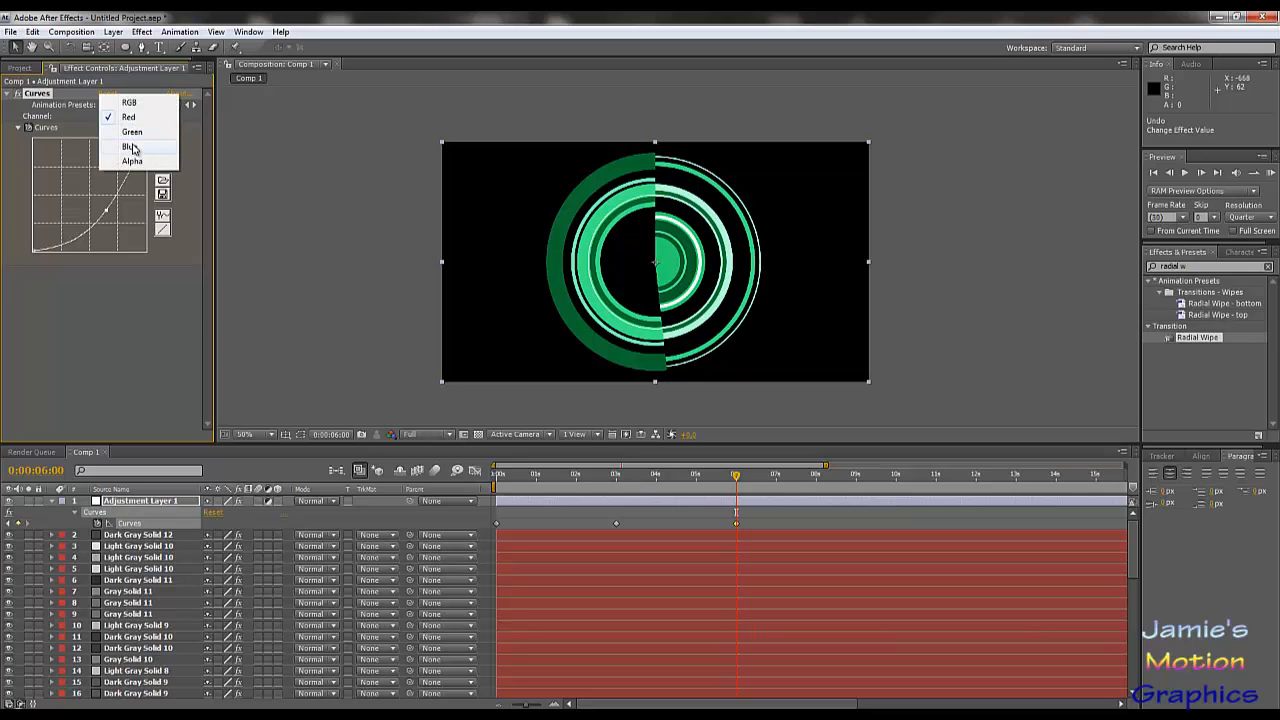
{"action": "left_click", "coordinate": [134, 142]}
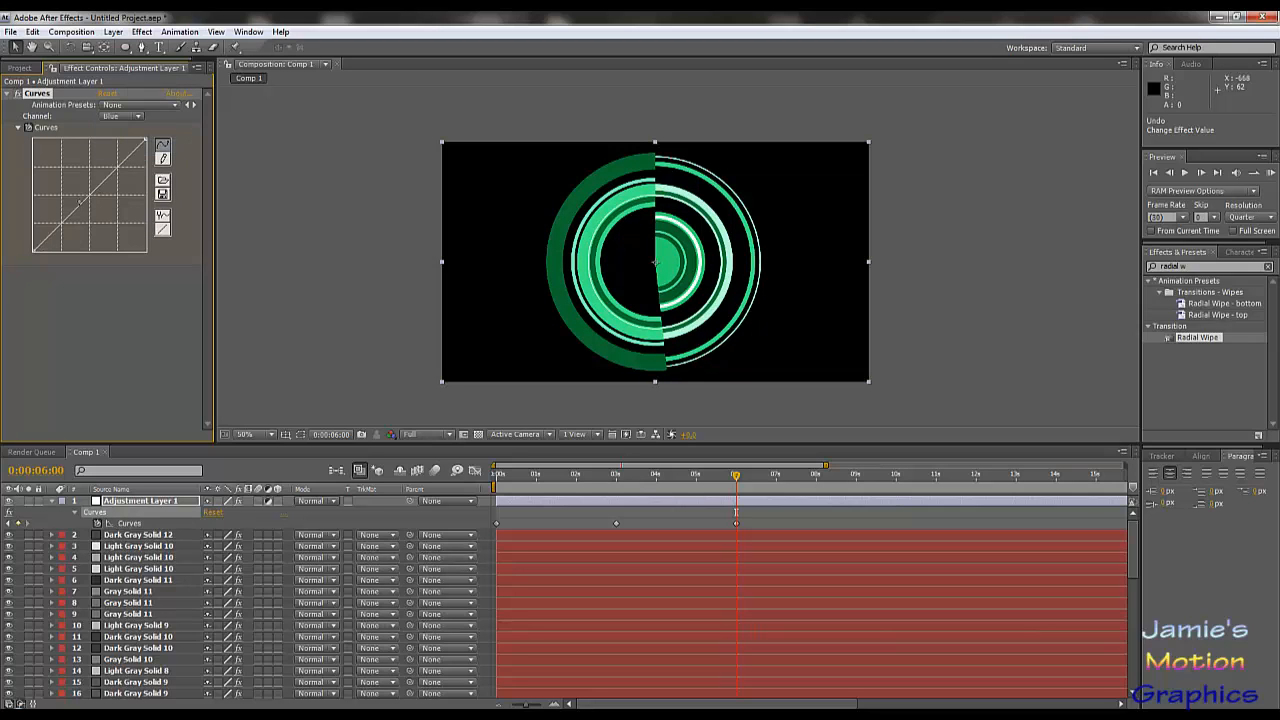
{"action": "left_click_drag", "start_coordinate": [72, 210], "coordinate": [70, 209]}
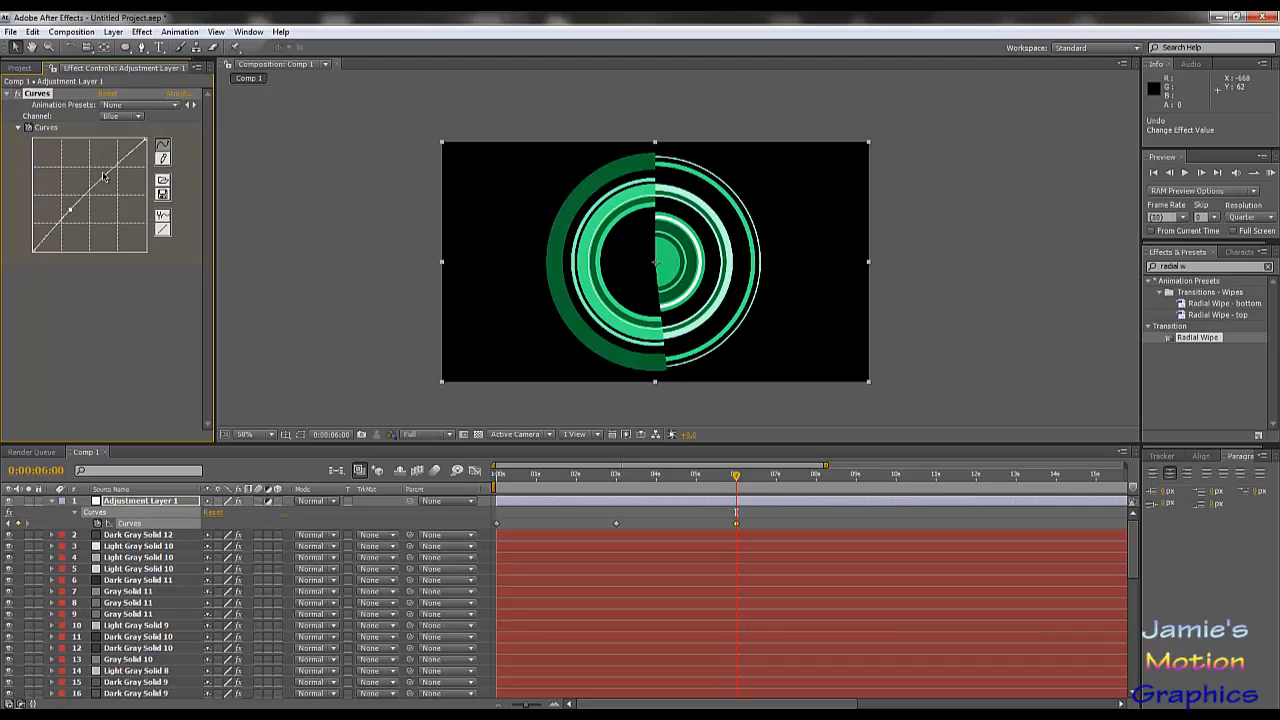
{"action": "left_click_drag", "start_coordinate": [115, 165], "coordinate": [99, 167]}
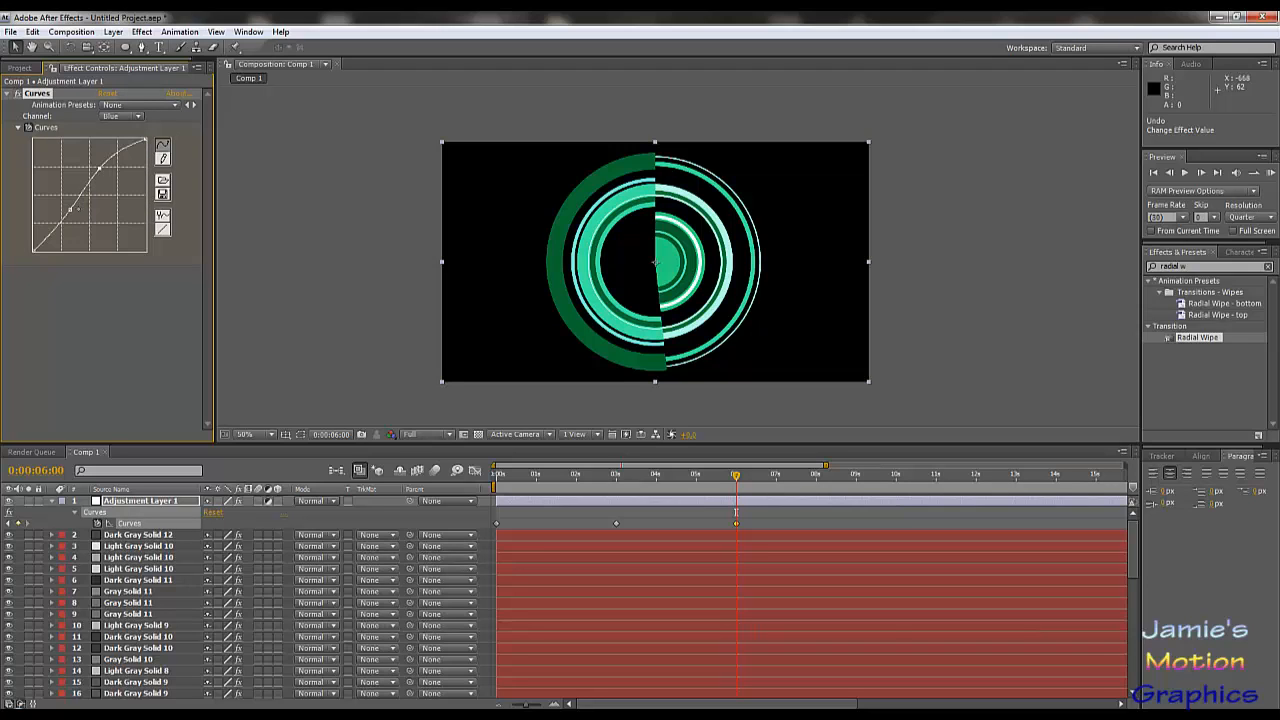
{"action": "left_click_drag", "start_coordinate": [70, 210], "coordinate": [76, 217]}
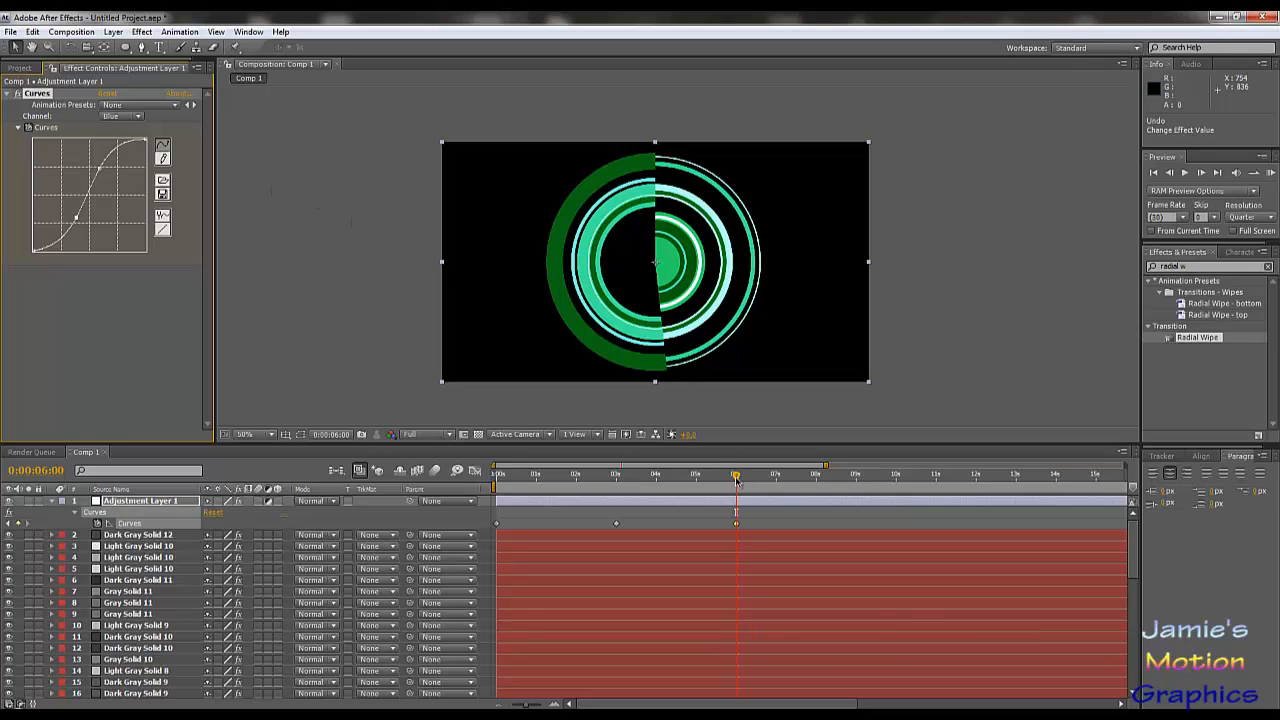
At 0:00:09:00, reset the Curves effect on Adjustment Layer 1 to add a neutral keyframe.
{"action": "left_click_drag", "start_coordinate": [736, 480], "coordinate": [857, 487]}
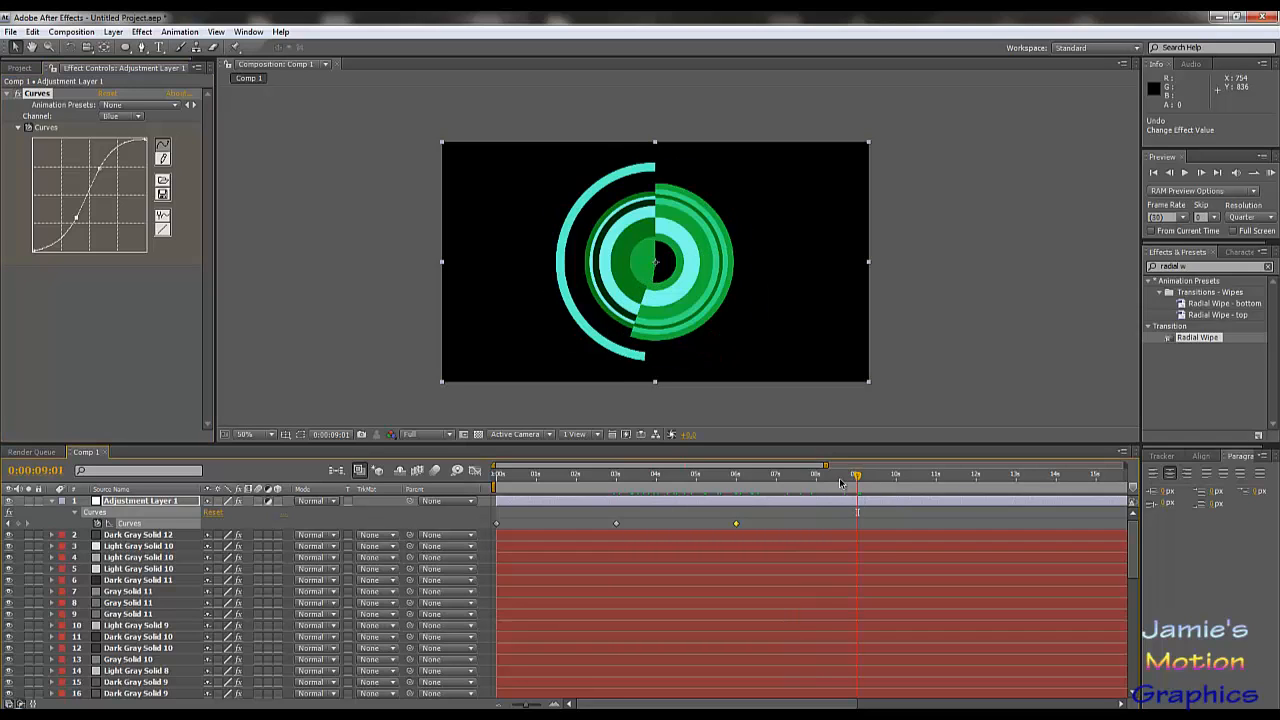
{"action": "key", "text": "Page_Up"}
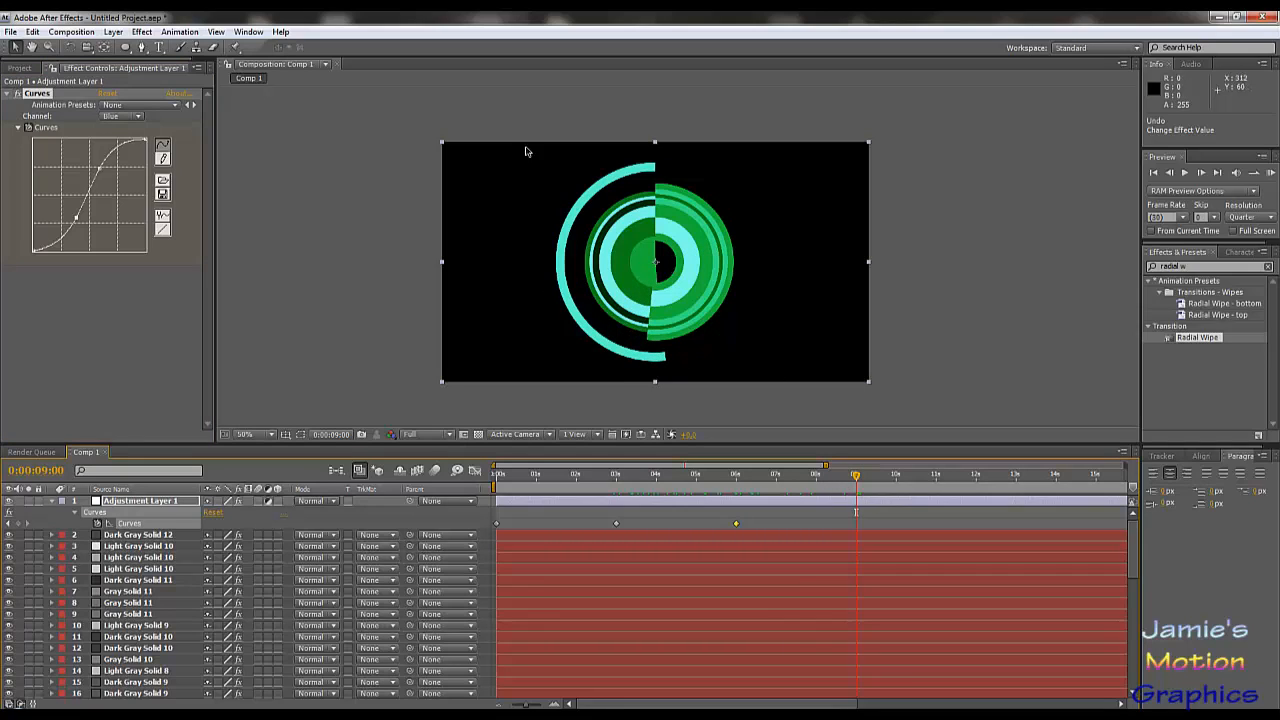
{"action": "left_click", "coordinate": [108, 93]}
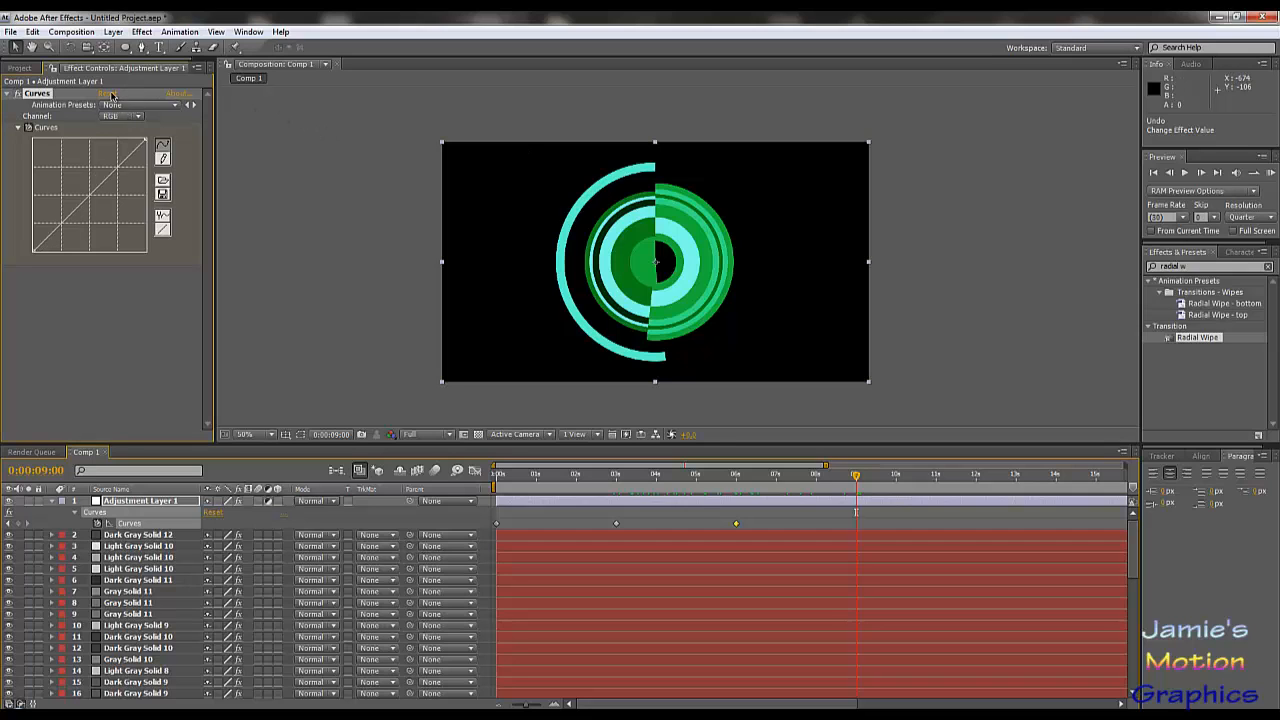
Try a blue tint at 0:00:09:00 by bowing the Red and Green curves downward and the Blue curve upward.
{"action": "left_click", "coordinate": [121, 116]}
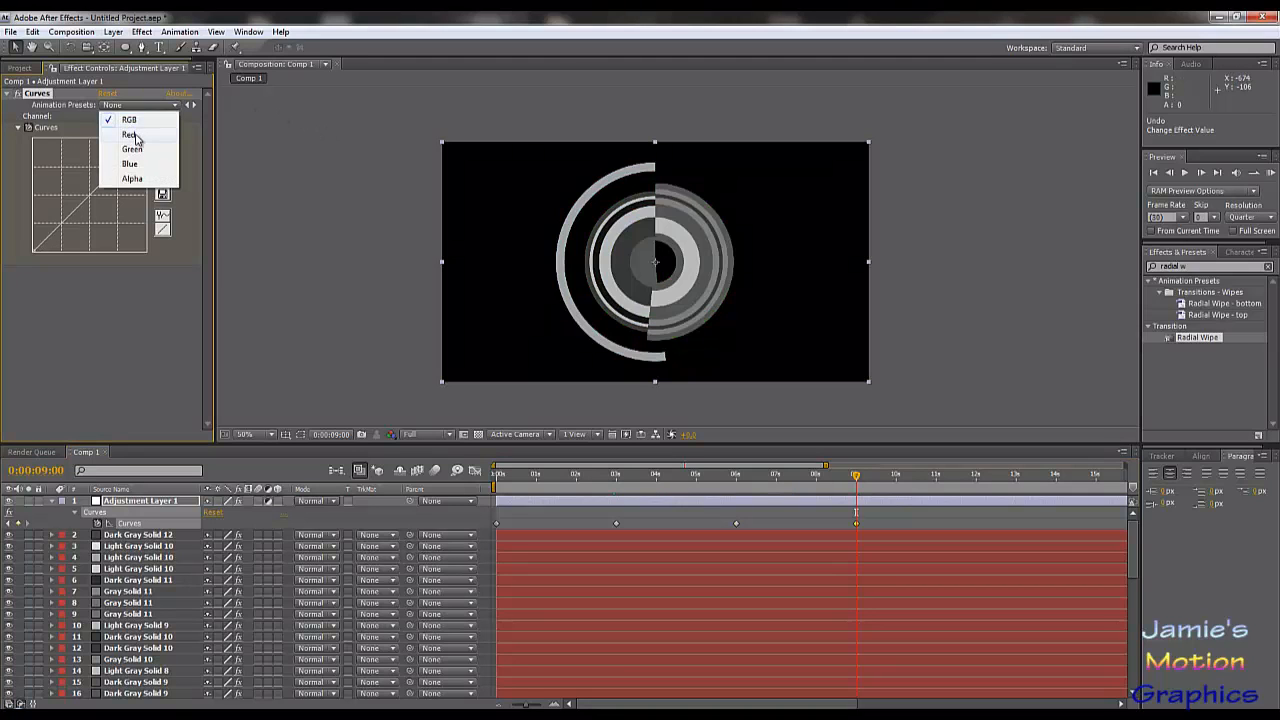
{"action": "left_click", "coordinate": [130, 134]}
{"action": "left_click_drag", "start_coordinate": [90, 190], "coordinate": [110, 207]}
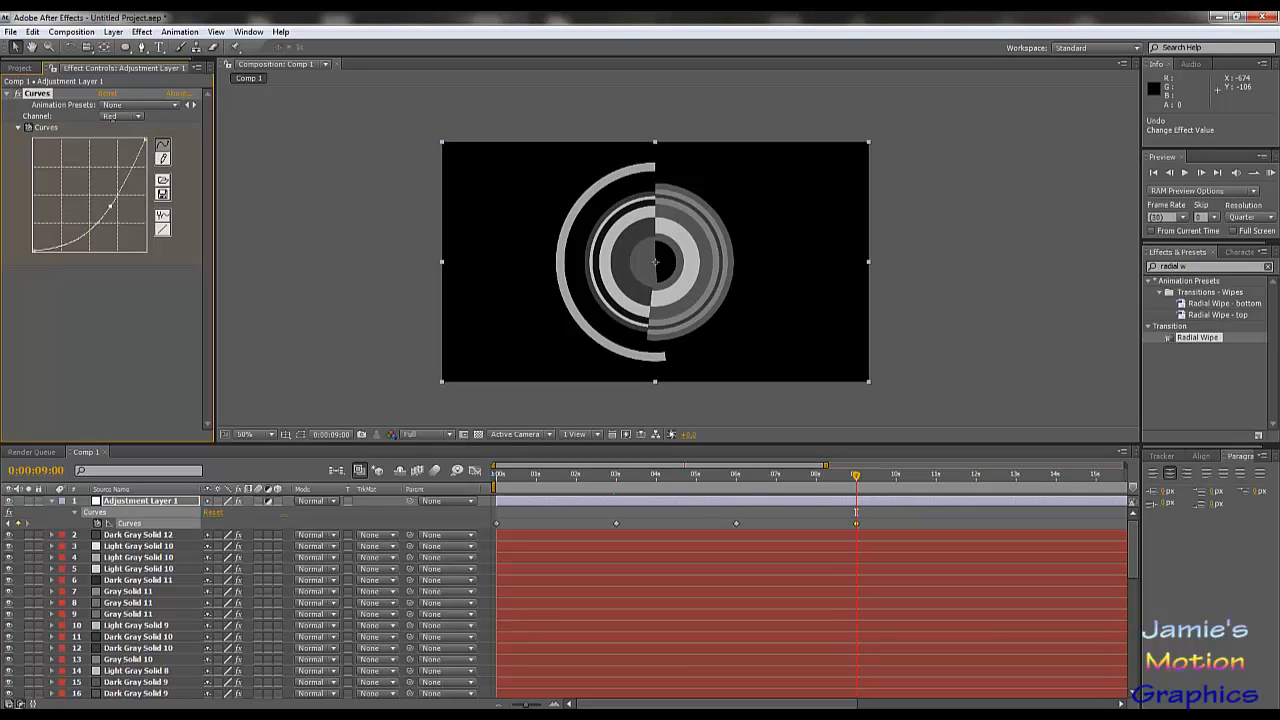
{"action": "left_click", "coordinate": [121, 116]}
{"action": "left_click", "coordinate": [130, 133]}
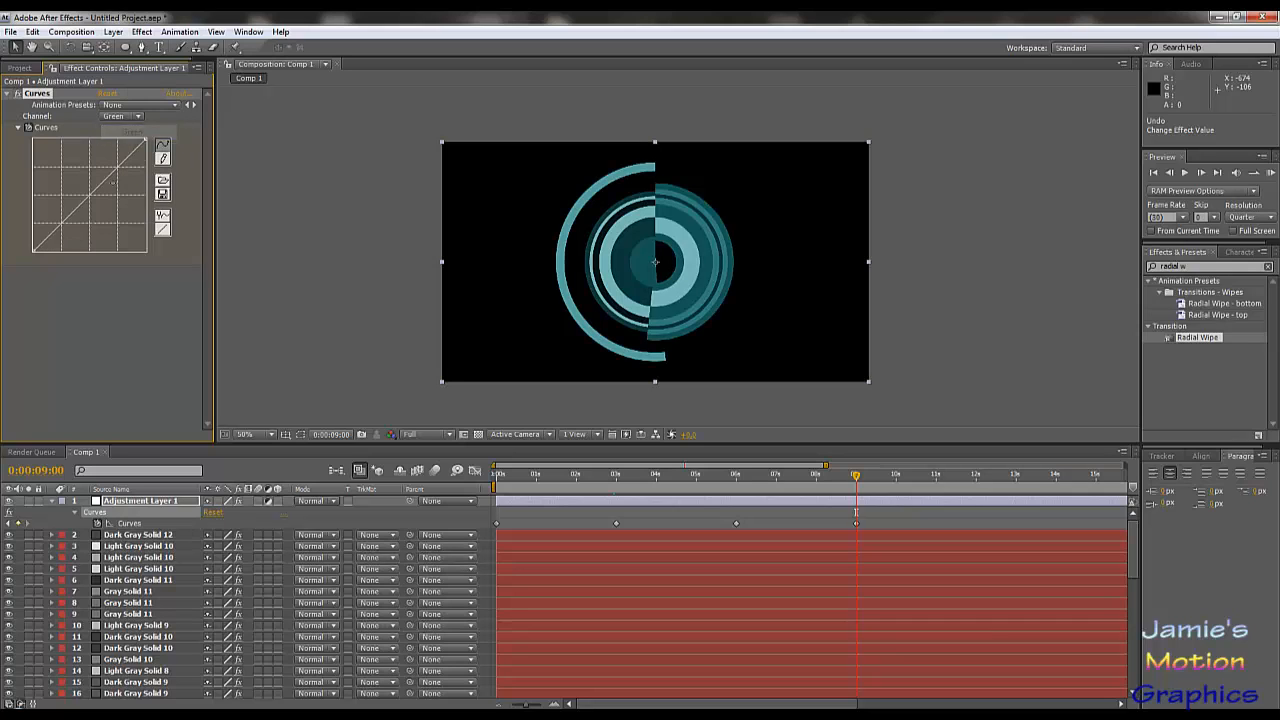
{"action": "left_click_drag", "start_coordinate": [93, 199], "coordinate": [106, 210]}
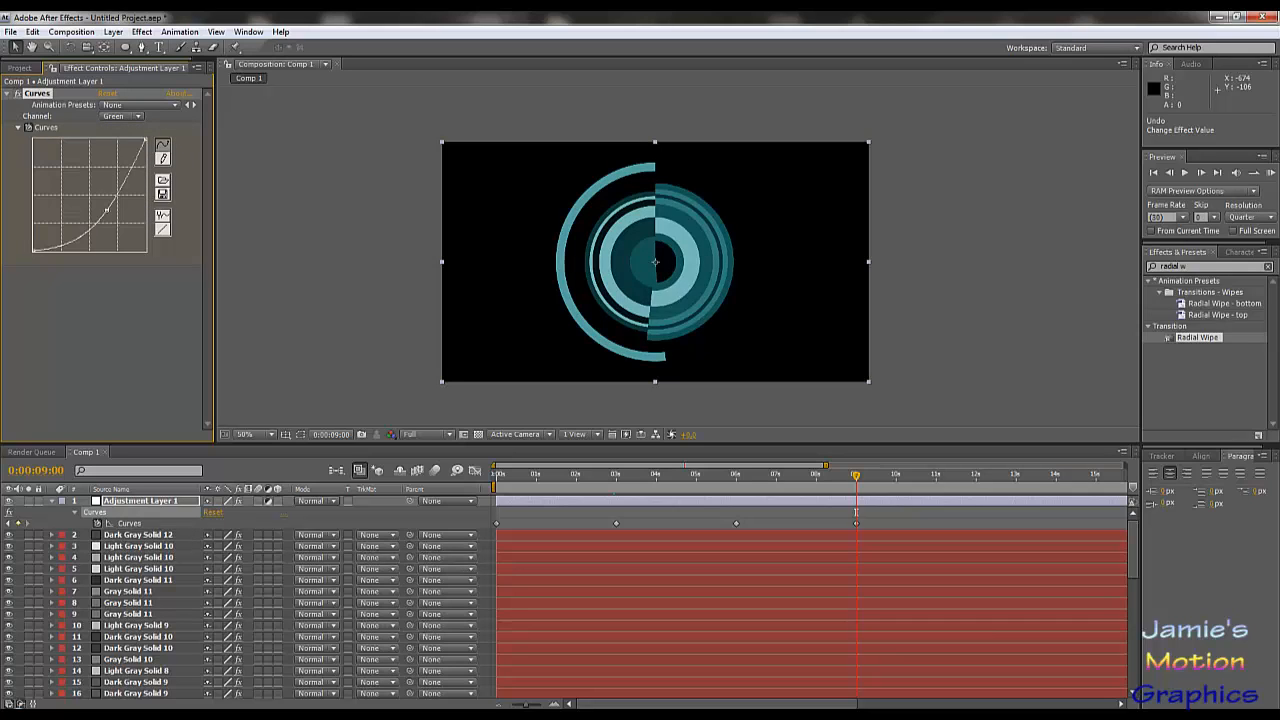
{"action": "left_click", "coordinate": [121, 116]}
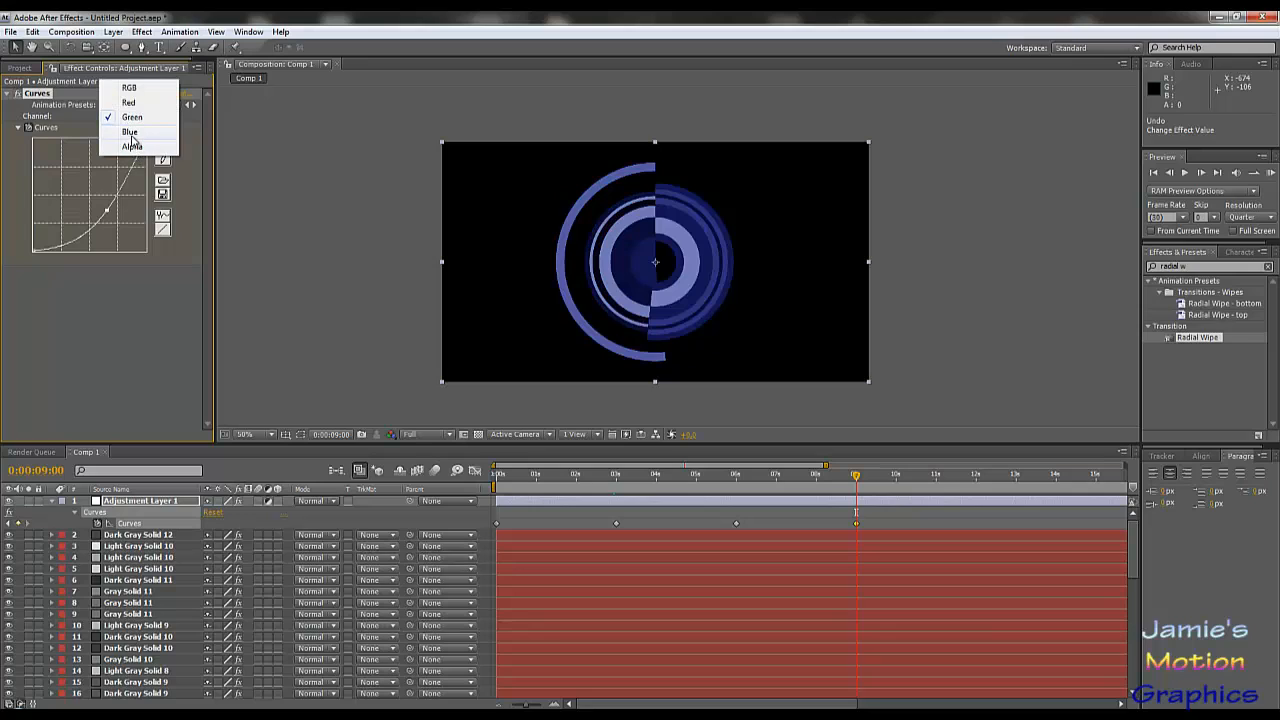
{"action": "left_click", "coordinate": [130, 132]}
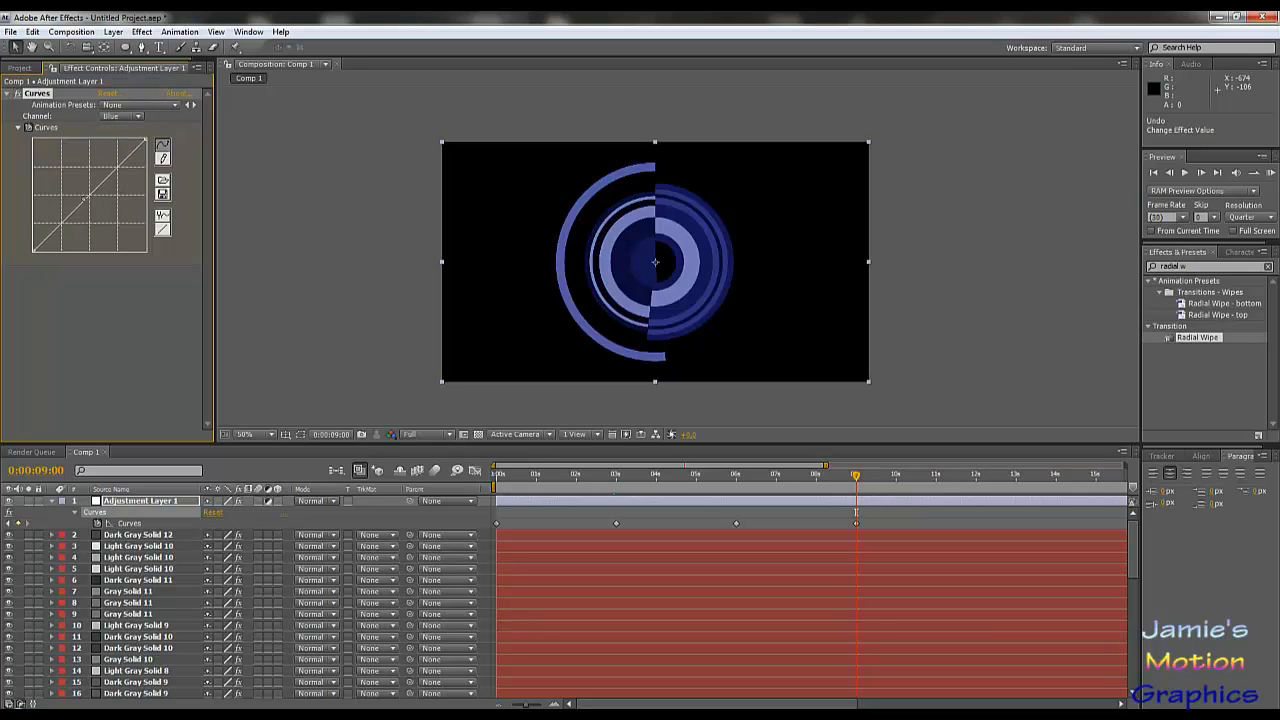
{"action": "left_click_drag", "start_coordinate": [84, 199], "coordinate": [68, 191]}
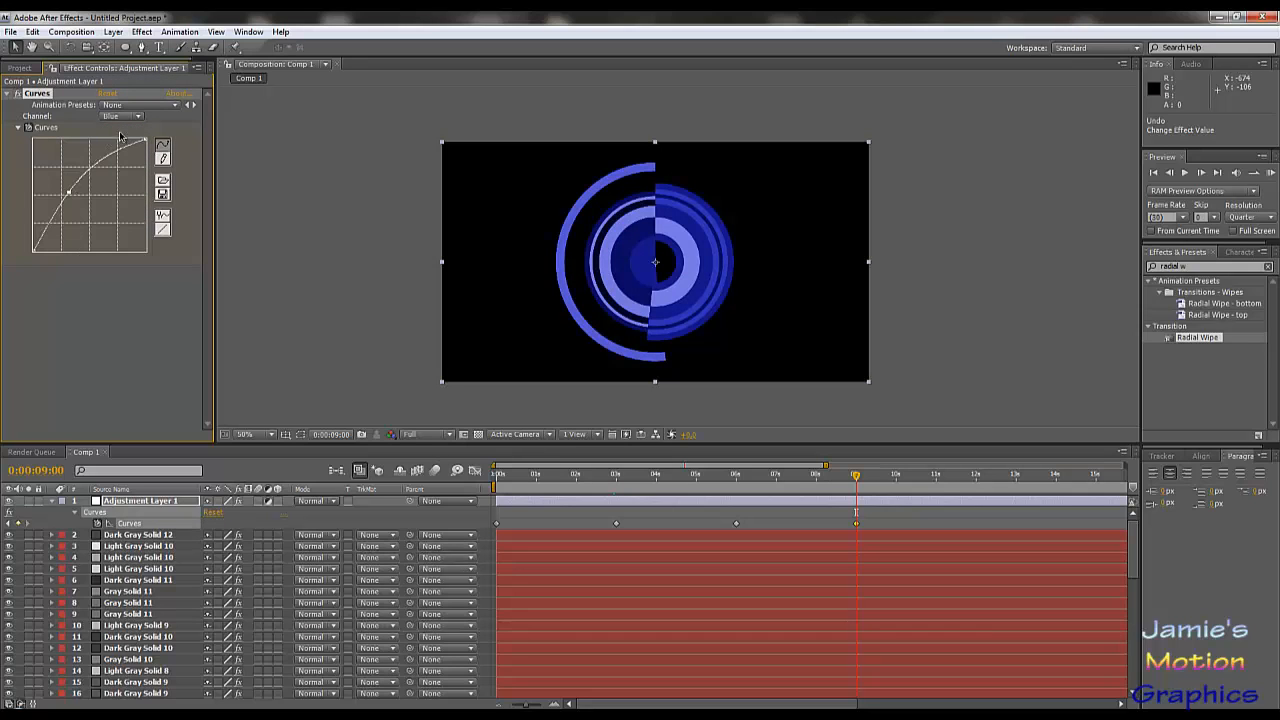
Ease the Red curve at 0:00:09:00 back to nearly straight and bow the Green curve strongly upward.
{"action": "left_click", "coordinate": [132, 117]}
{"action": "left_click", "coordinate": [122, 87]}
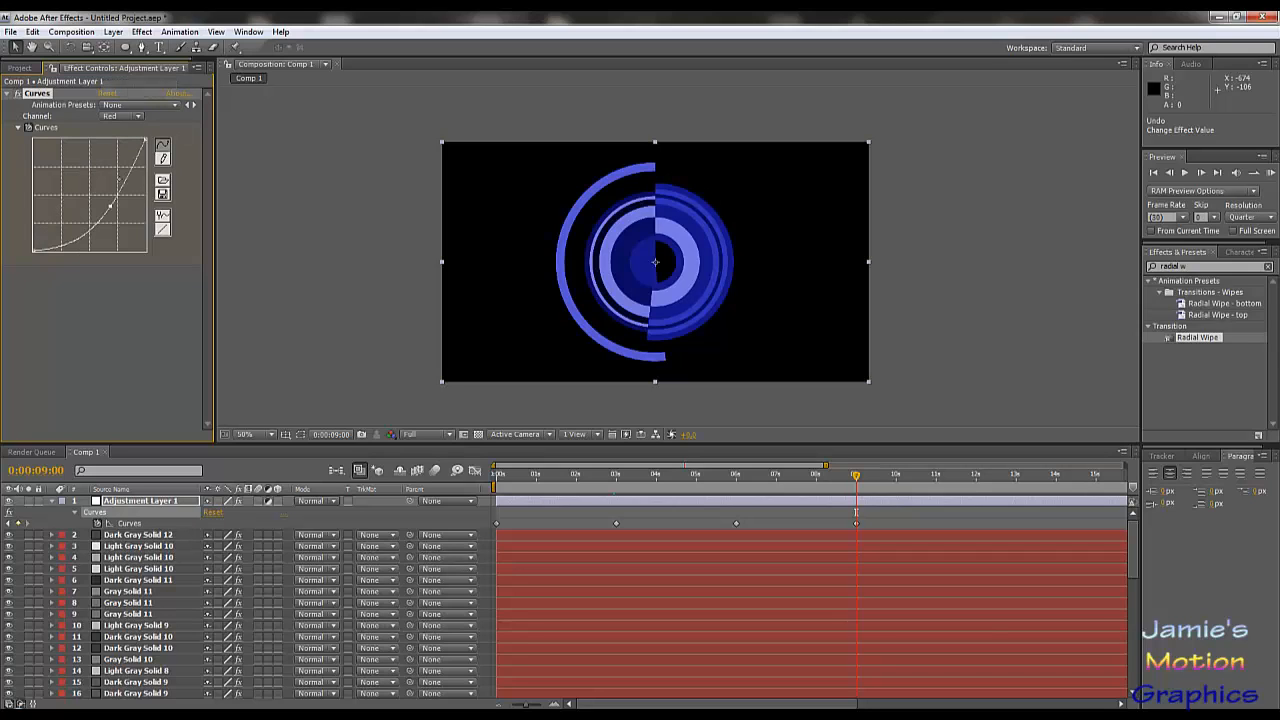
{"action": "left_click_drag", "start_coordinate": [110, 206], "coordinate": [91, 201]}
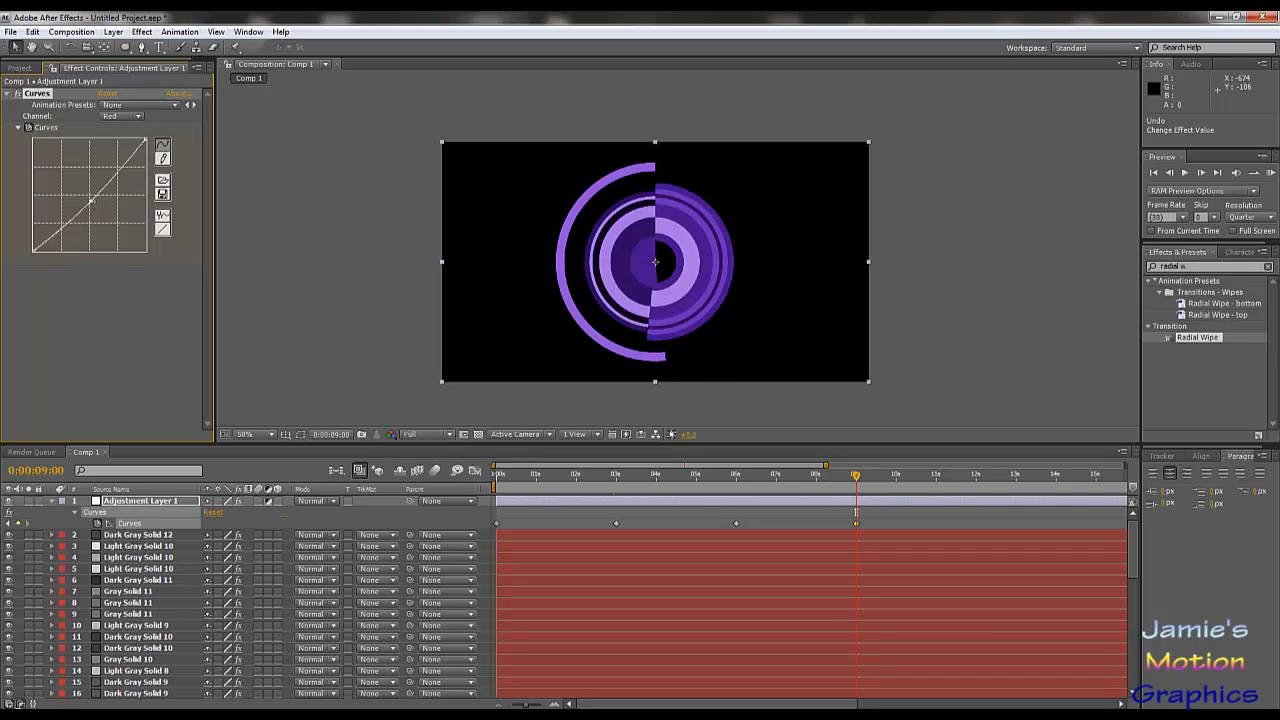
{"action": "left_click", "coordinate": [131, 119]}
{"action": "left_click", "coordinate": [136, 131]}
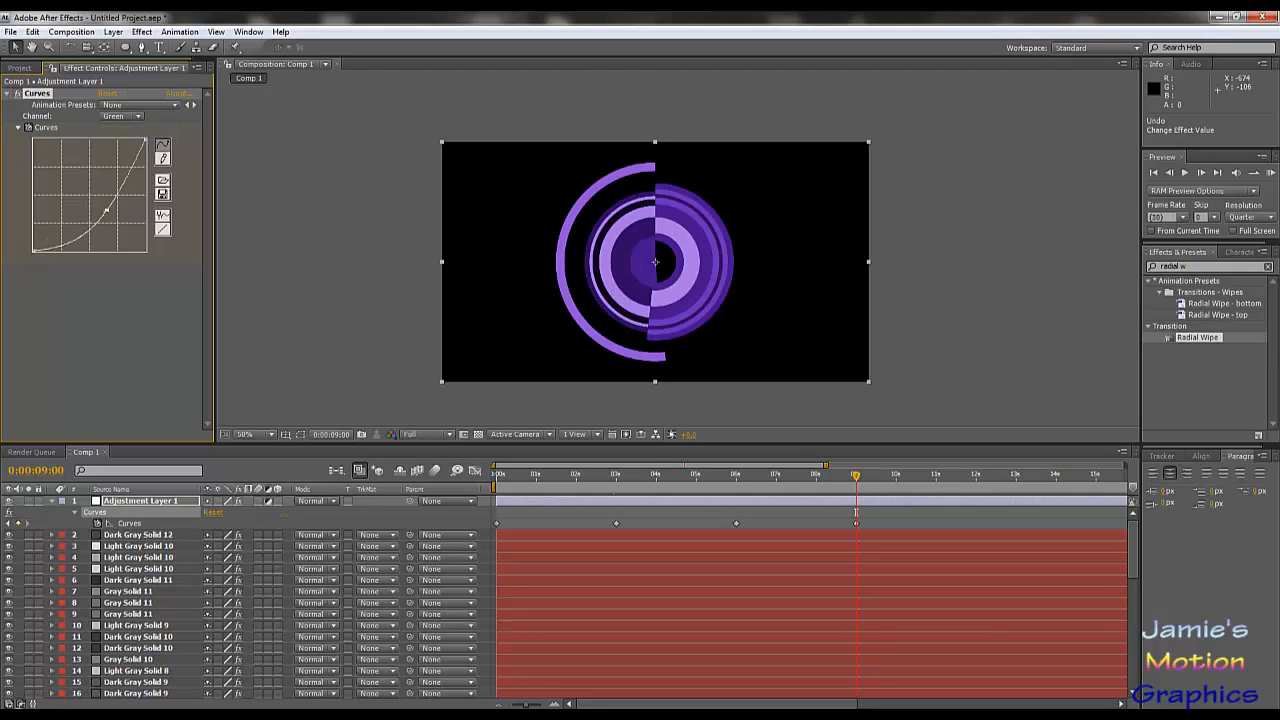
{"action": "left_click_drag", "start_coordinate": [108, 207], "coordinate": [65, 192]}
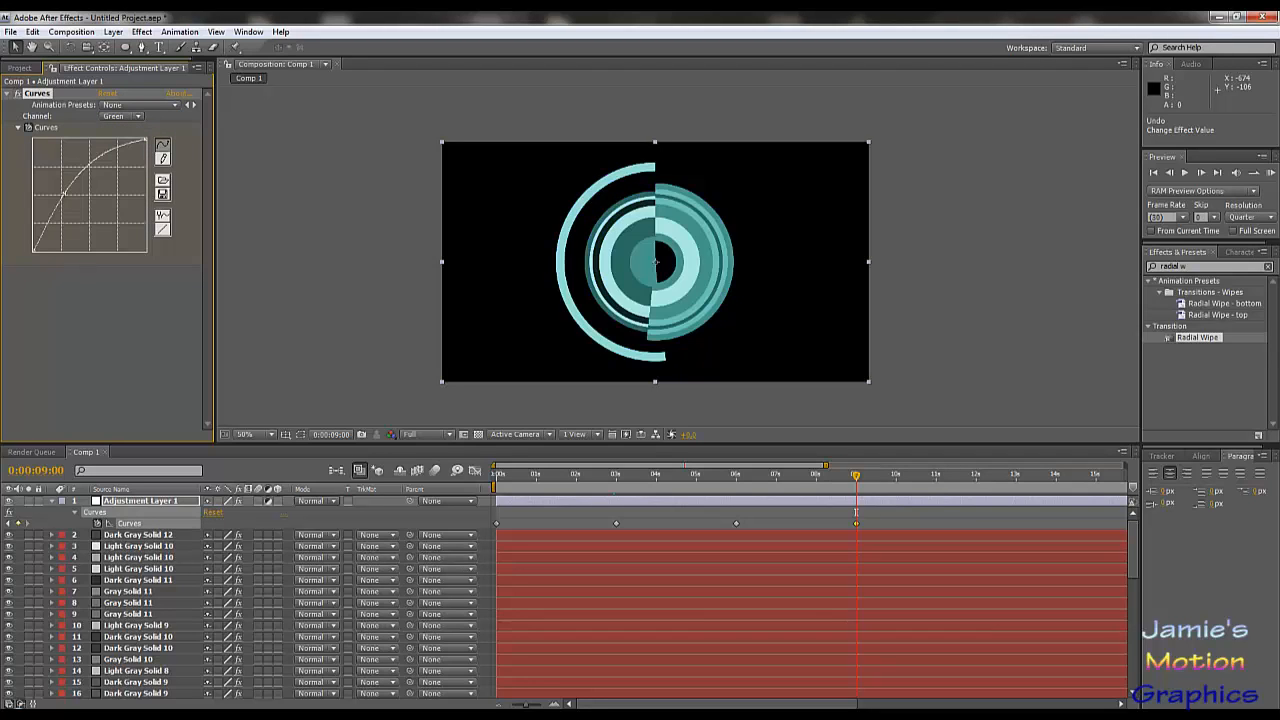
Bow the Blue curve at 0:00:09:00 slightly downward and the Red curve strongly upward to tint the rings warm yellow.
{"action": "left_click", "coordinate": [126, 116]}
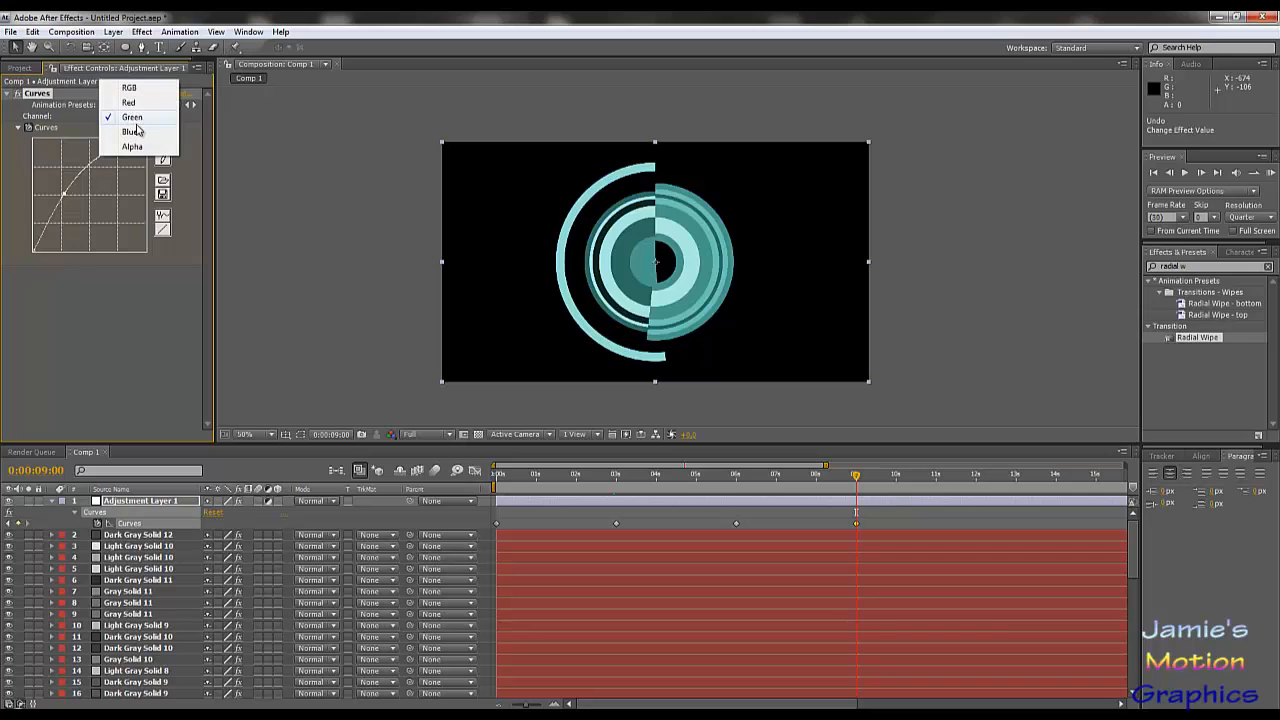
{"action": "left_click", "coordinate": [136, 133]}
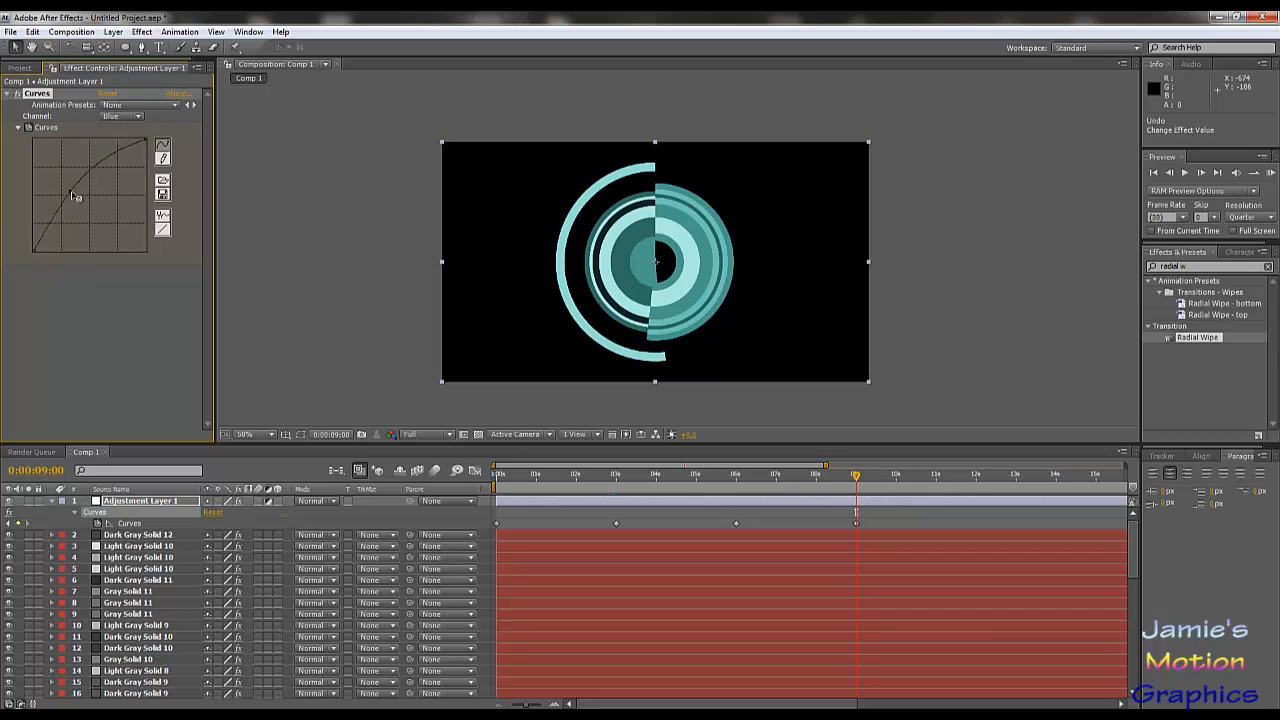
{"action": "left_click_drag", "start_coordinate": [80, 195], "coordinate": [93, 207]}
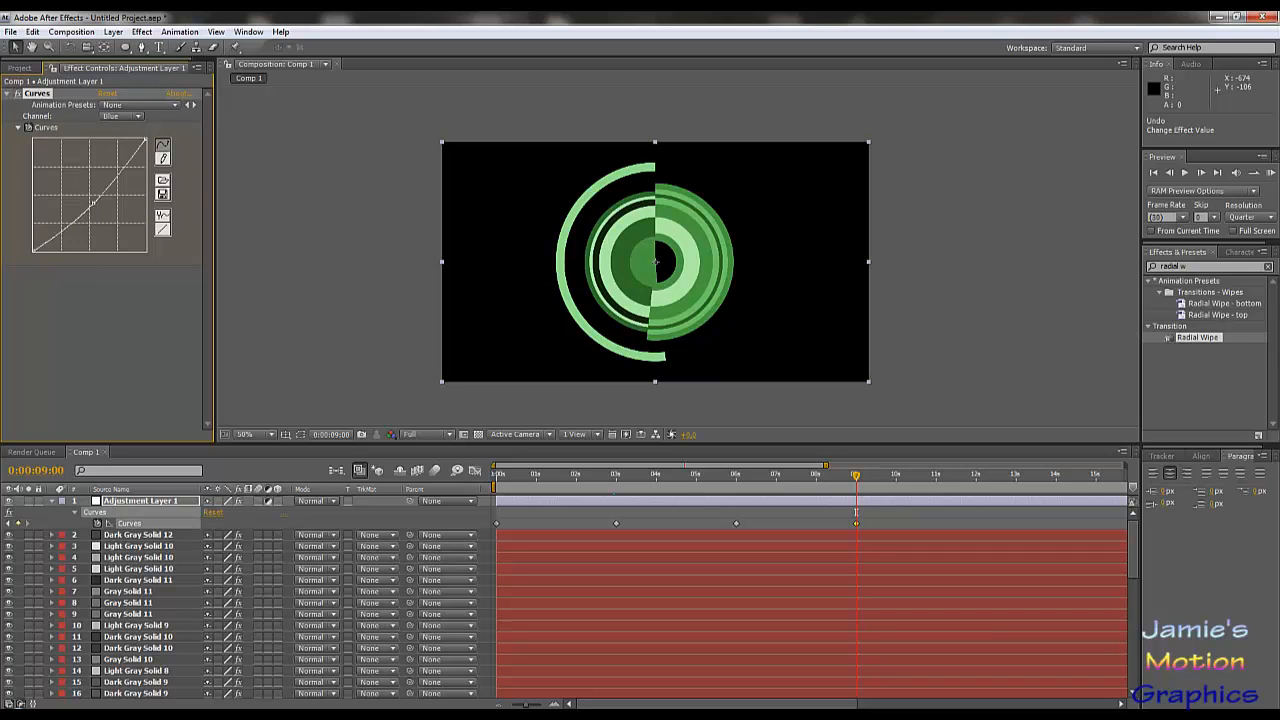
{"action": "left_click", "coordinate": [134, 122]}
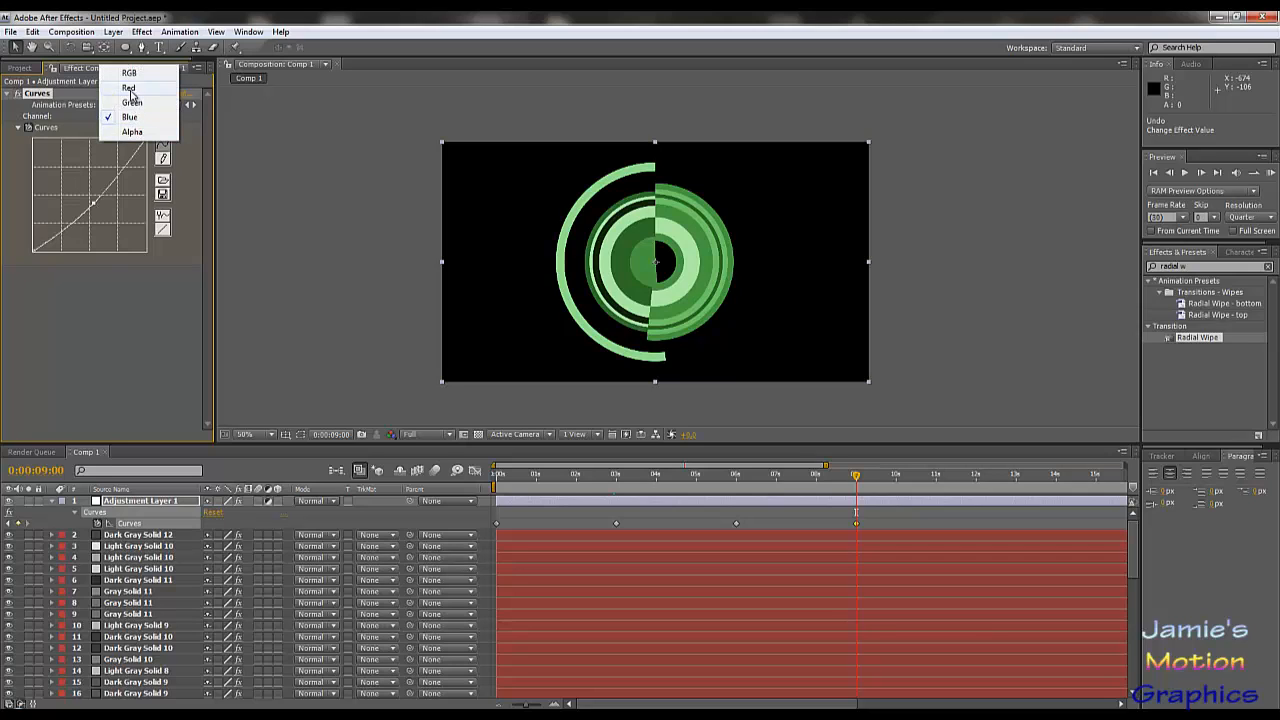
{"action": "left_click", "coordinate": [130, 90]}
{"action": "left_click_drag", "start_coordinate": [90, 200], "coordinate": [65, 188]}
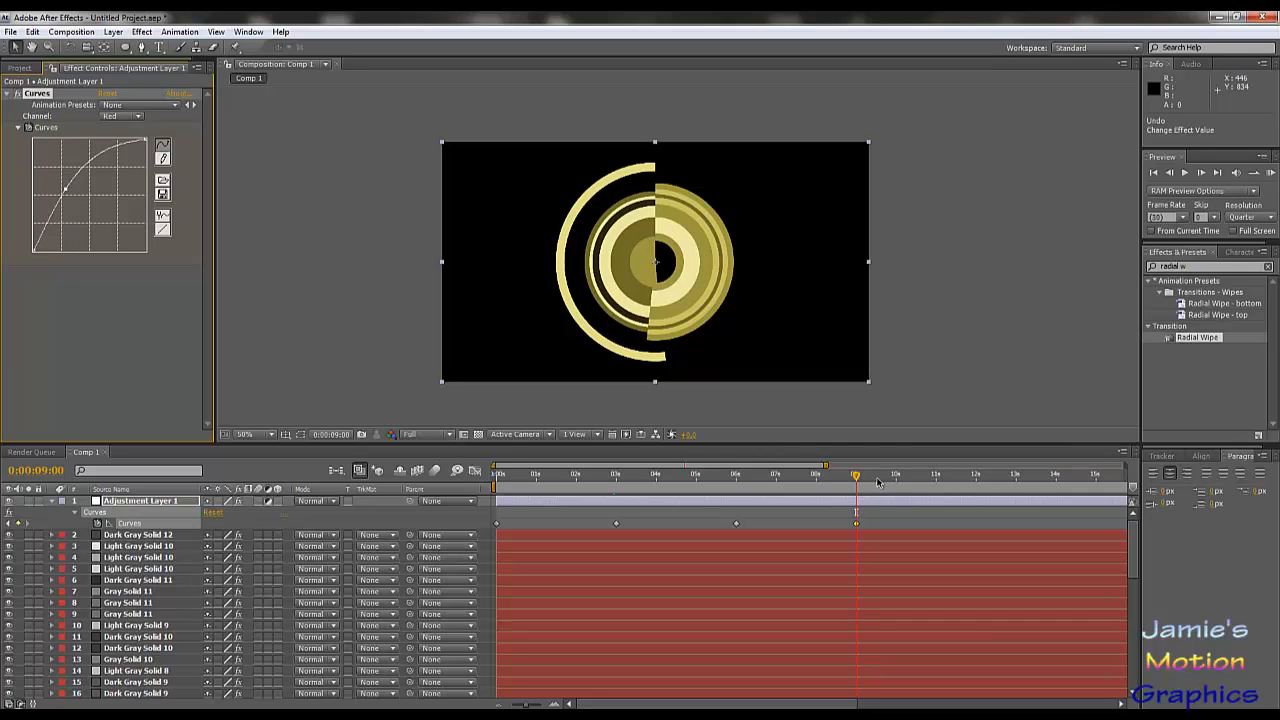
{"action": "mouse_move", "coordinate": [856, 478]}
{"action": "left_mouse_down"}
{"action": "mouse_move", "coordinate": [752, 479]}
{"action": "mouse_move", "coordinate": [866, 492]}
{"action": "mouse_move", "coordinate": [857, 498]}
{"action": "left_mouse_up"}
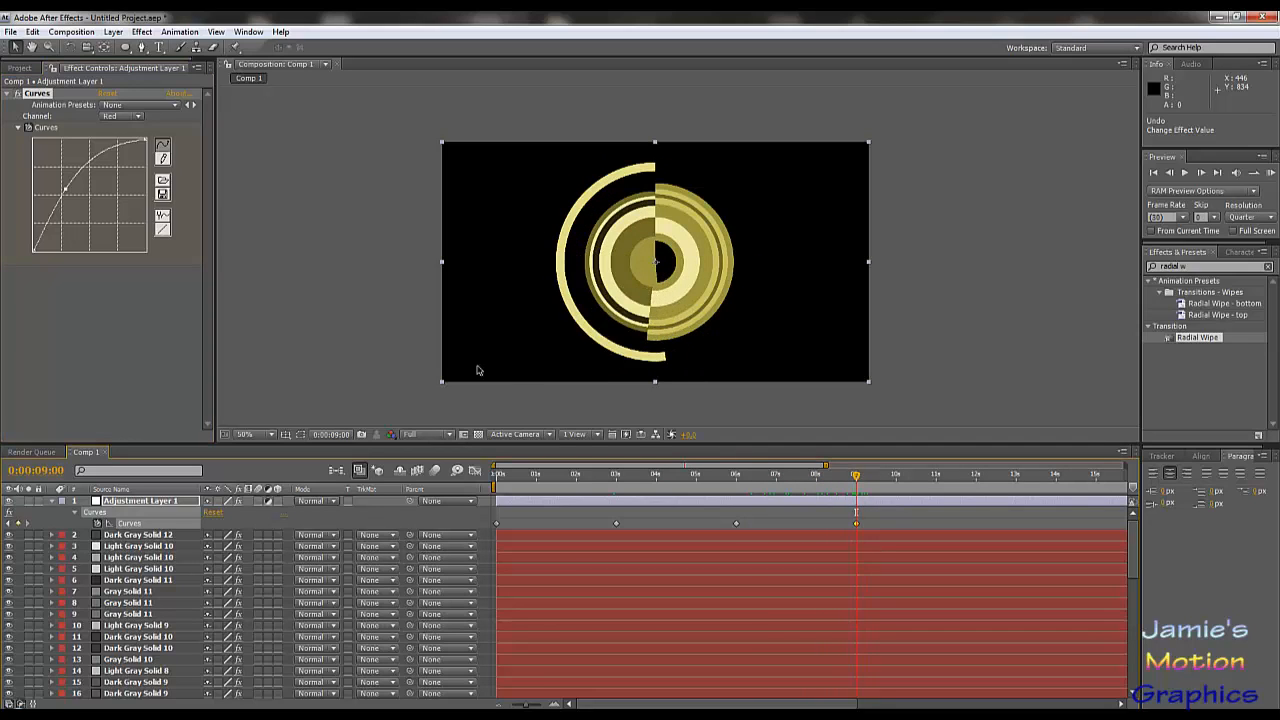
{"action": "left_click_drag", "start_coordinate": [65, 189], "coordinate": [59, 188]}
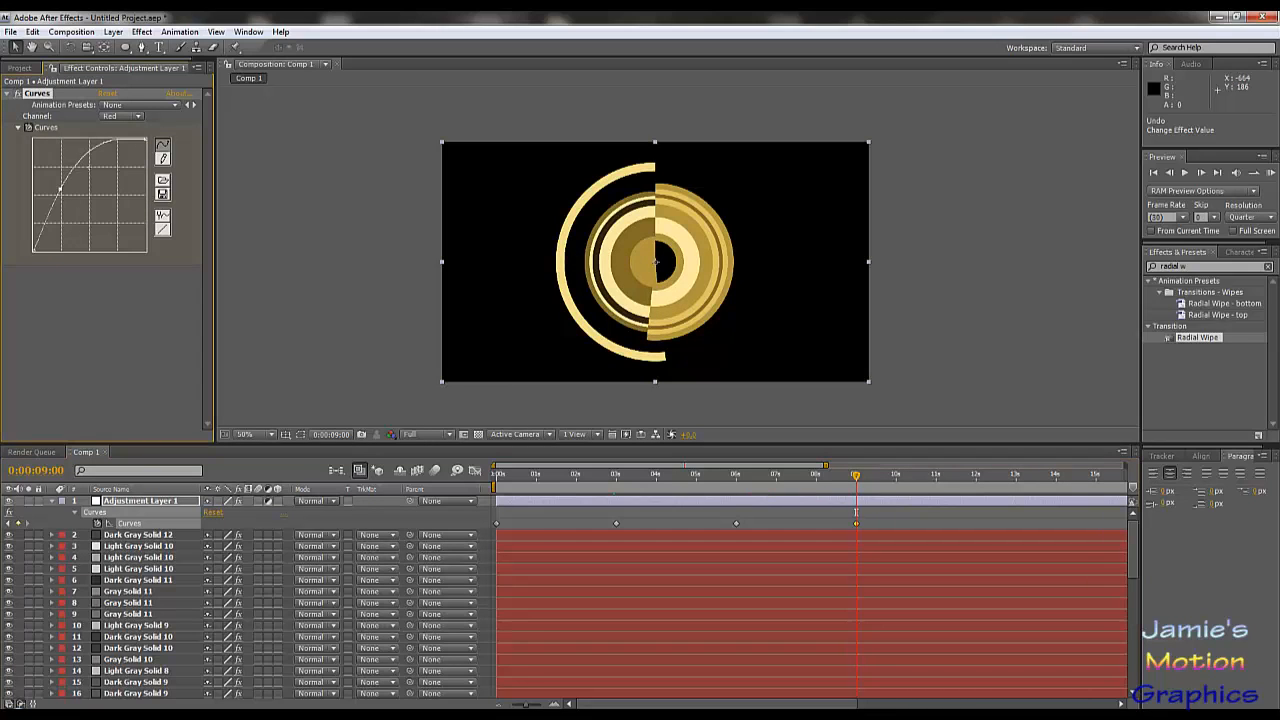
Bow the Blue curve at 0:00:09:00 further downward to deepen the golden yellow tint.
{"action": "left_click", "coordinate": [124, 116]}
{"action": "left_click", "coordinate": [135, 133]}
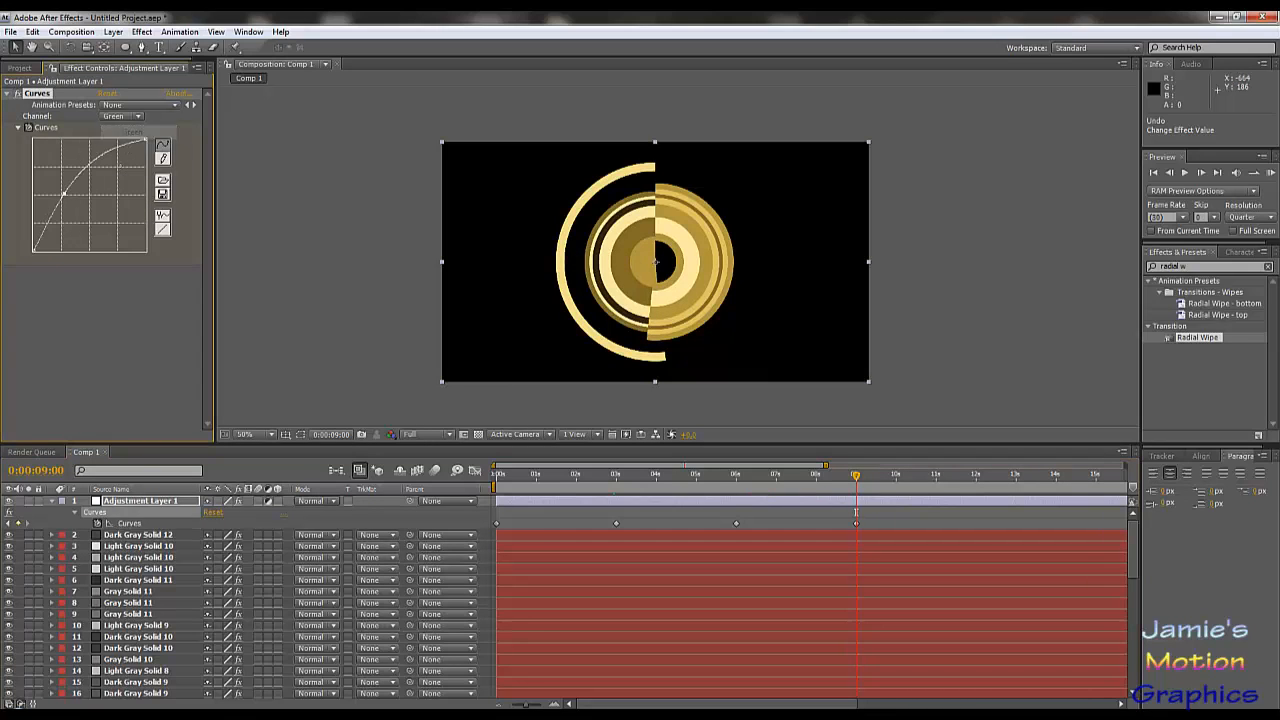
{"action": "left_click", "coordinate": [124, 116]}
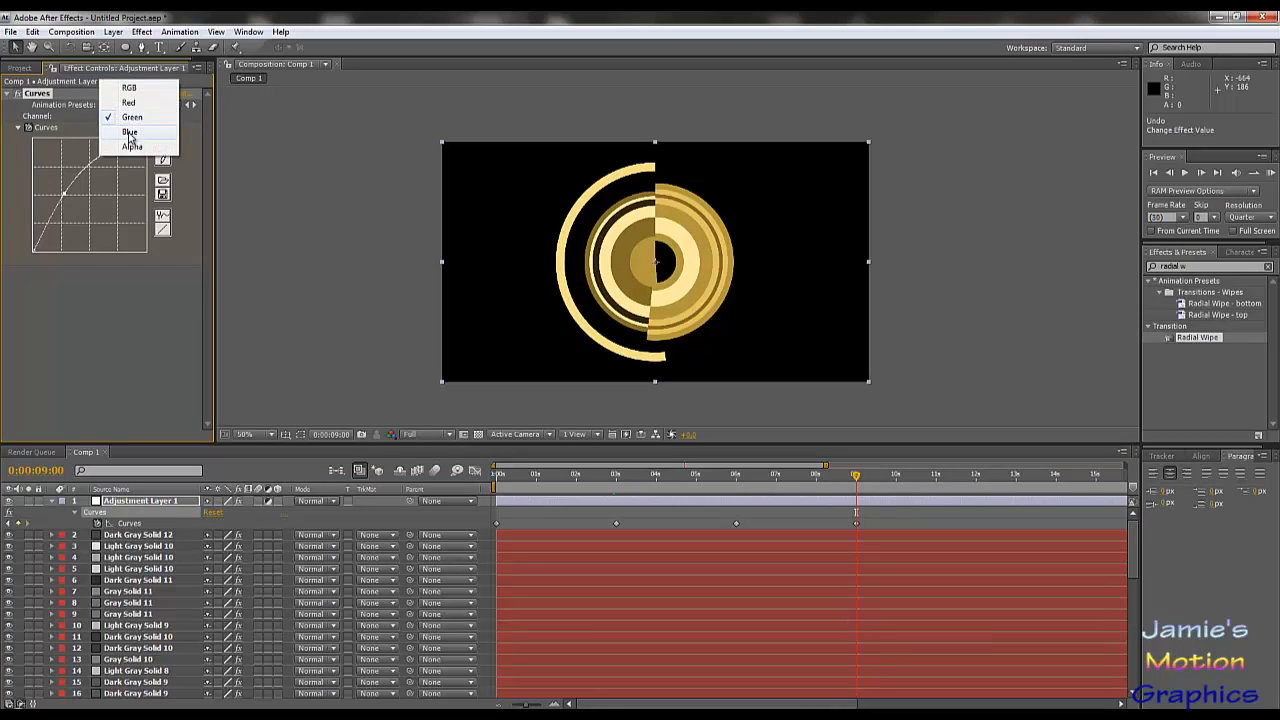
{"action": "left_click", "coordinate": [130, 128]}
{"action": "left_click_drag", "start_coordinate": [93, 203], "coordinate": [110, 208]}
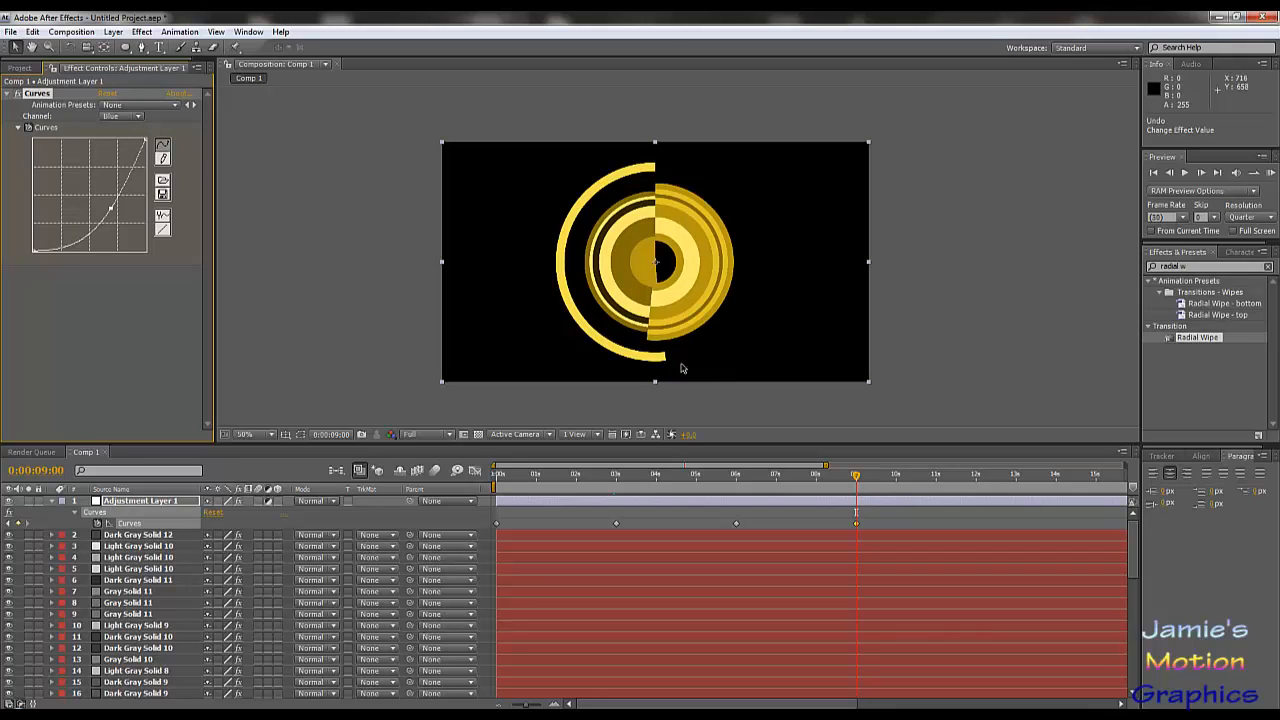
At 0:00:12:00, reset the Curves effect, trying an S shape on the RGB curve and undoing it.
{"action": "left_click_drag", "start_coordinate": [857, 479], "coordinate": [978, 500]}
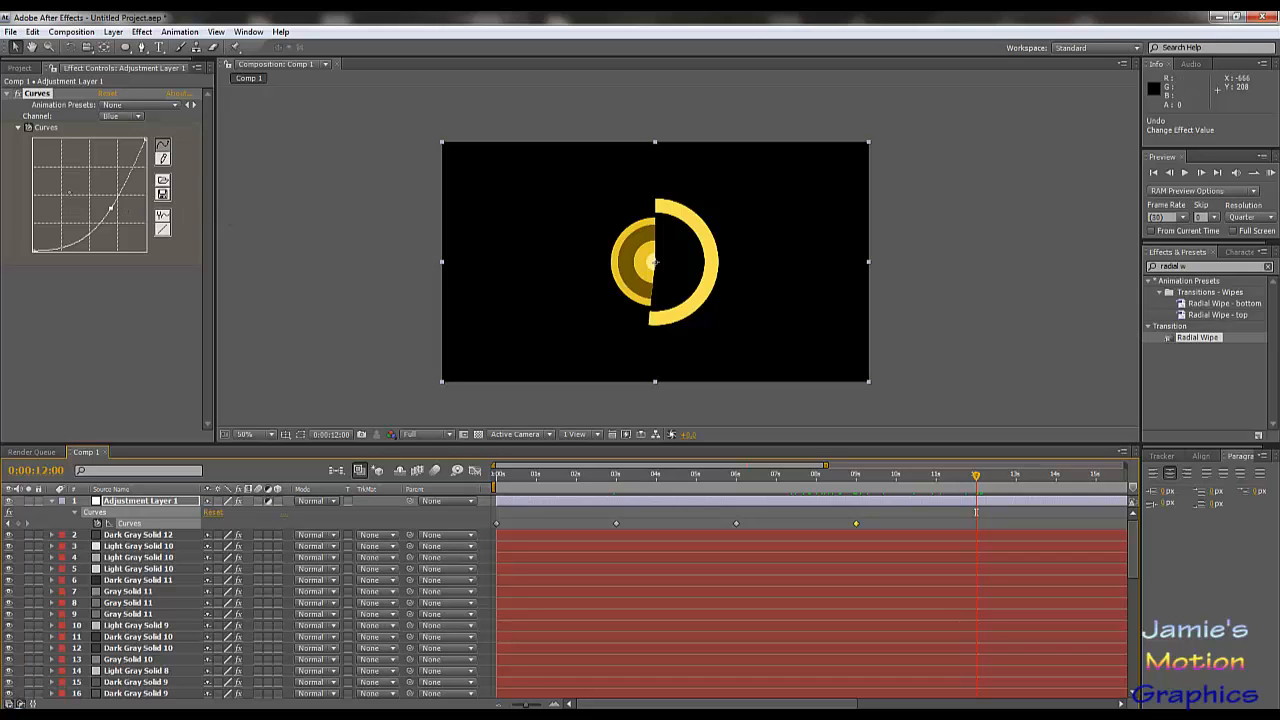
{"action": "left_click", "coordinate": [107, 93]}
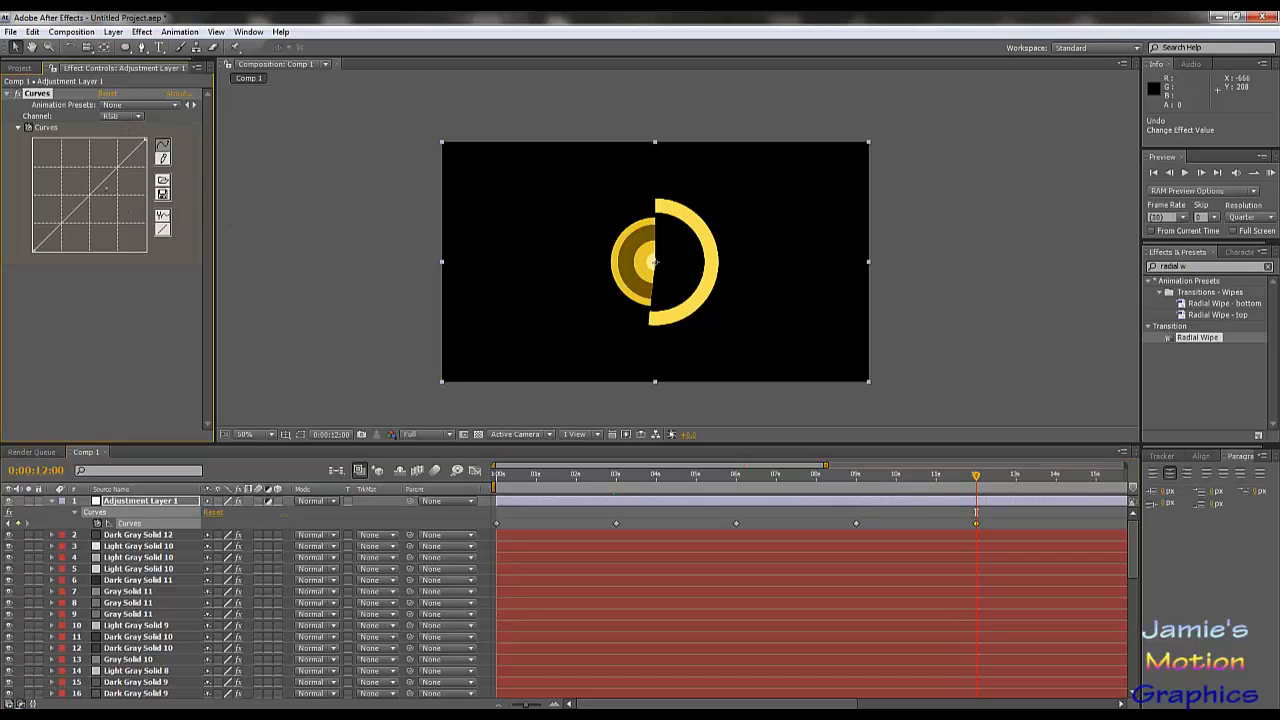
{"action": "left_click_drag", "start_coordinate": [95, 188], "coordinate": [69, 220]}
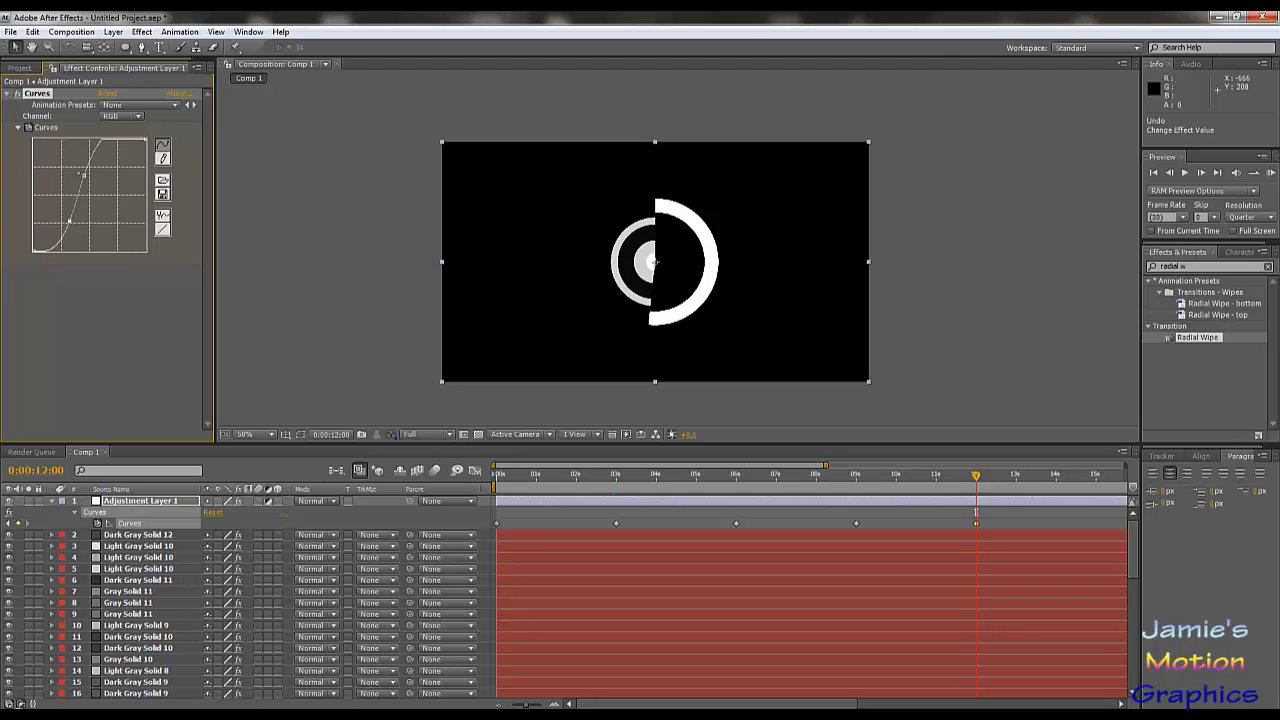
{"action": "key", "text": "ctrl+z"}
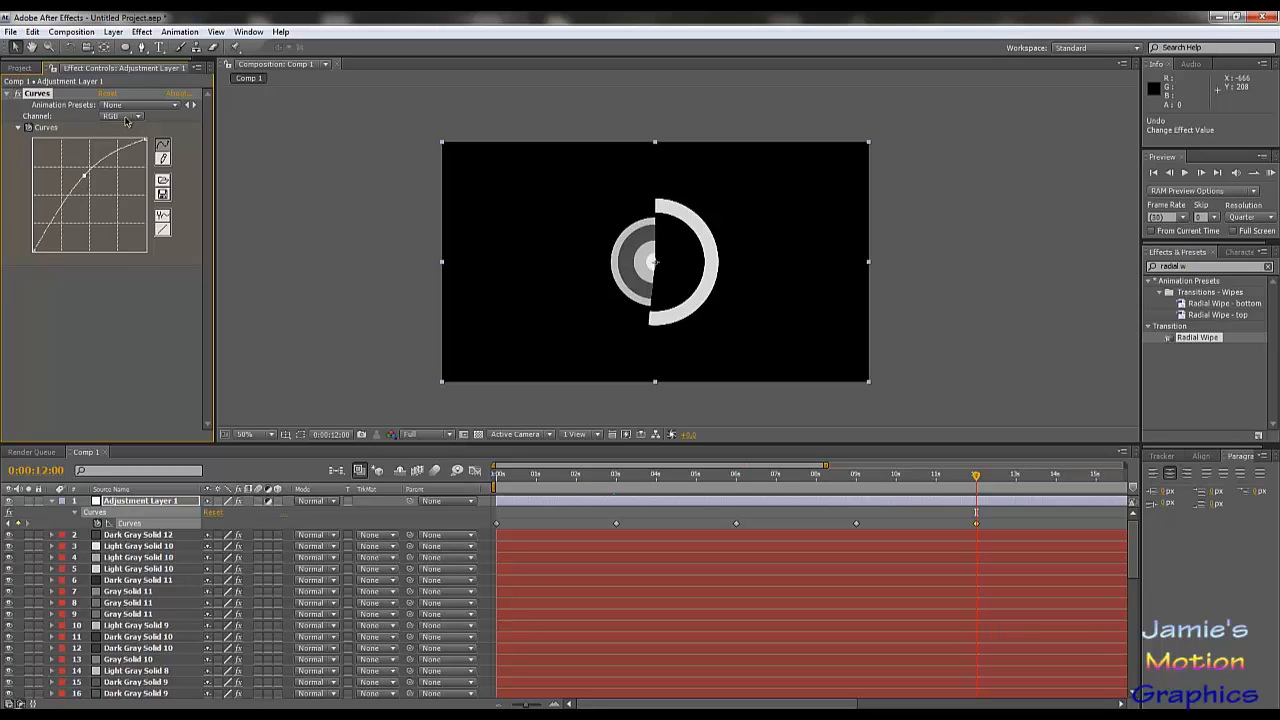
{"action": "key", "text": "ctrl+z"}
Shape the Red and Green curves at 0:00:12:00 into S curves with raised highlight points and lowered shadow points.
{"action": "left_click", "coordinate": [124, 117]}
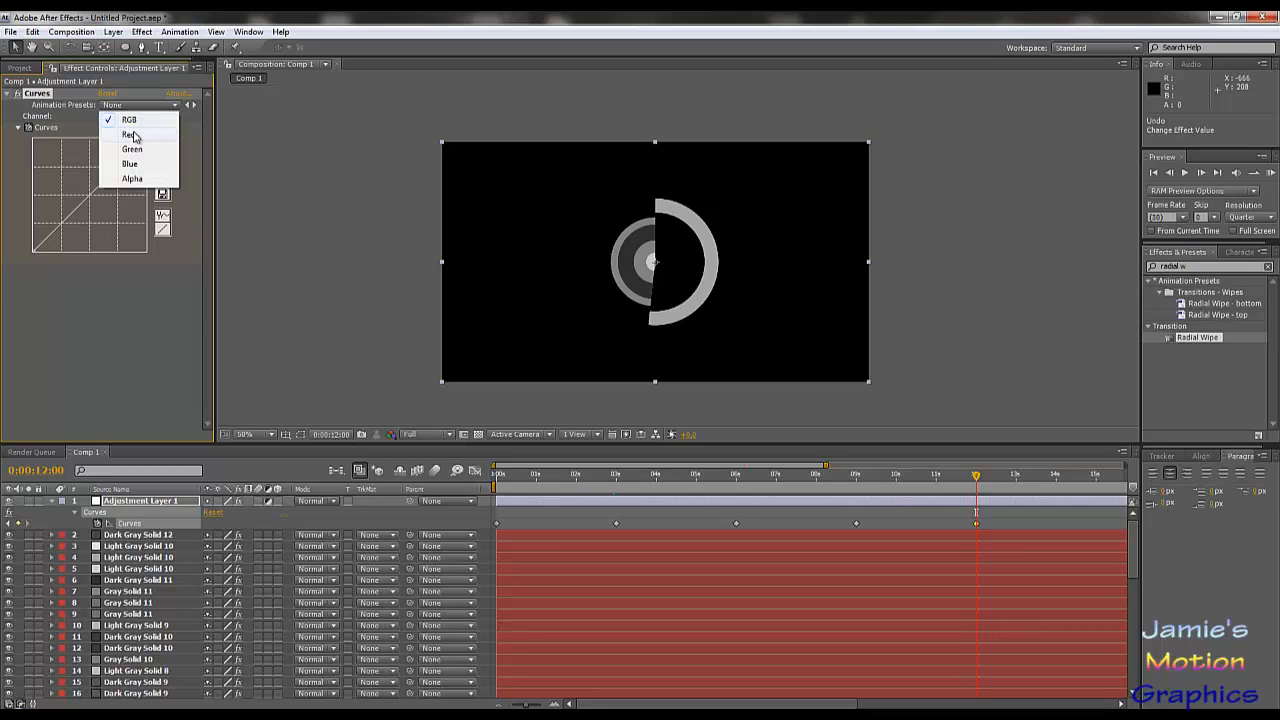
{"action": "left_click", "coordinate": [132, 134]}
{"action": "left_click_drag", "start_coordinate": [102, 183], "coordinate": [93, 167]}
{"action": "left_click_drag", "start_coordinate": [63, 215], "coordinate": [75, 216]}
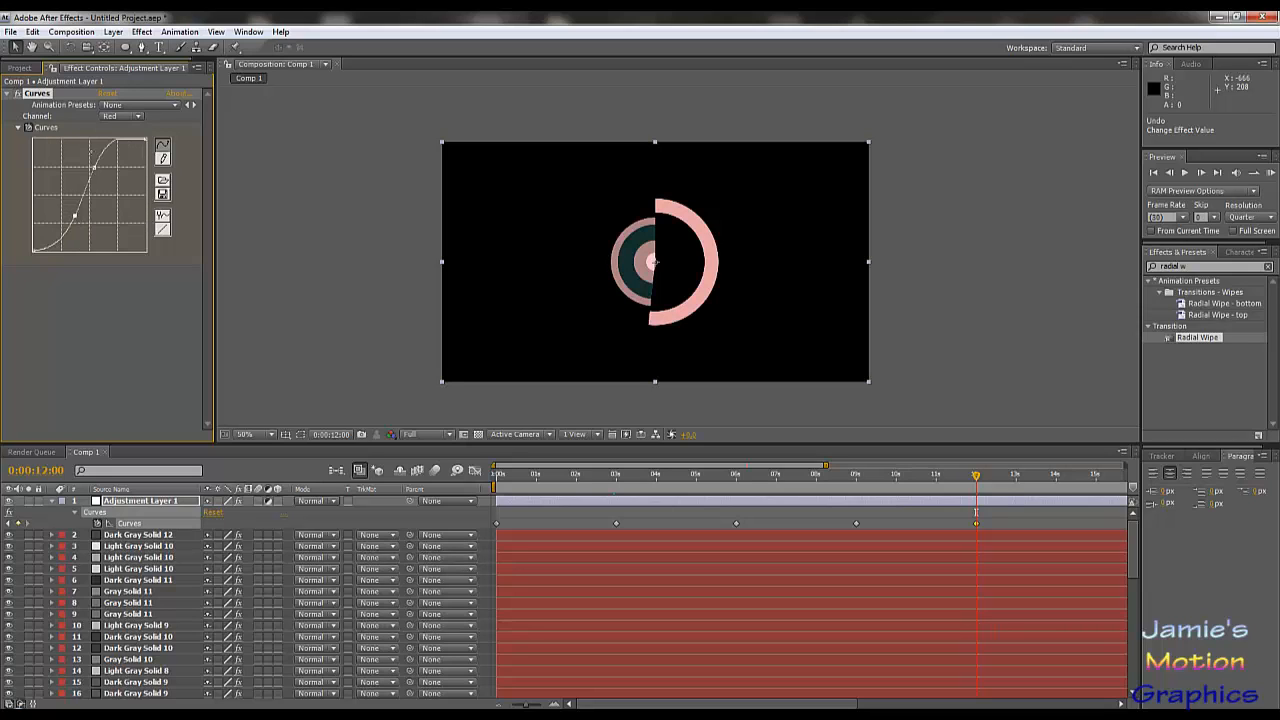
{"action": "left_click", "coordinate": [128, 117]}
{"action": "left_click", "coordinate": [132, 133]}
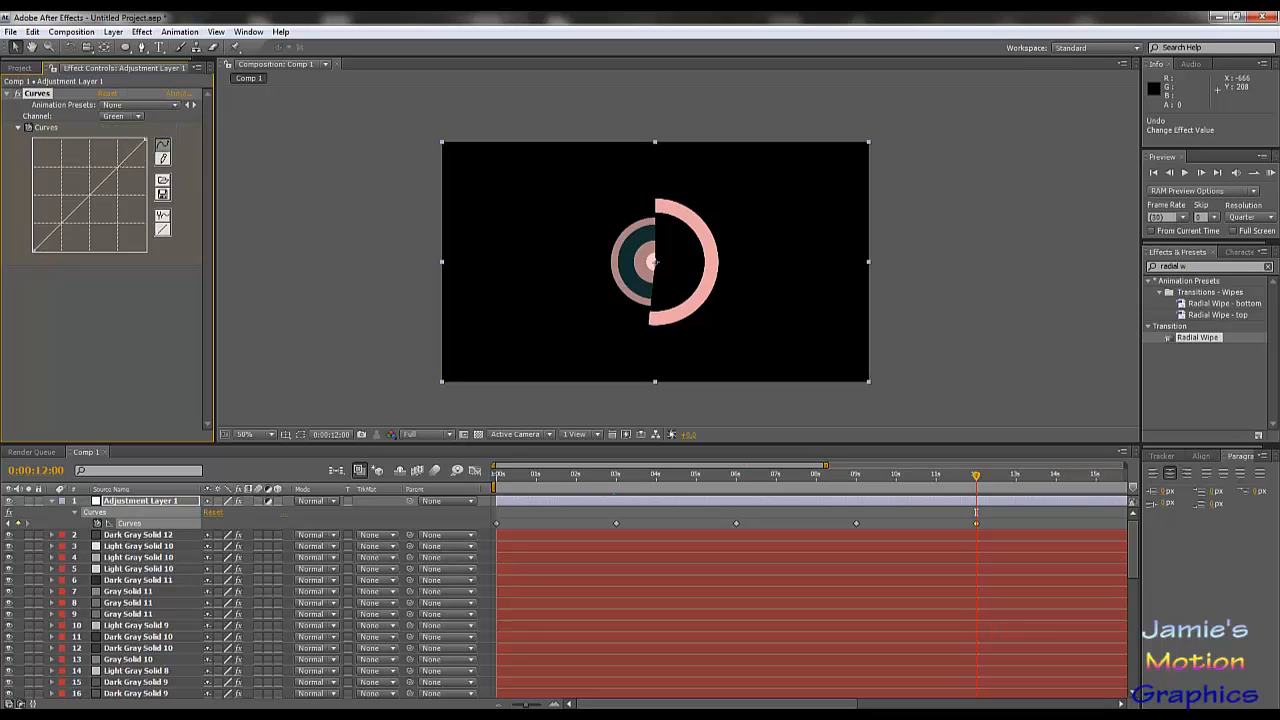
{"action": "left_click_drag", "start_coordinate": [103, 181], "coordinate": [103, 173]}
{"action": "left_click_drag", "start_coordinate": [66, 217], "coordinate": [79, 220]}
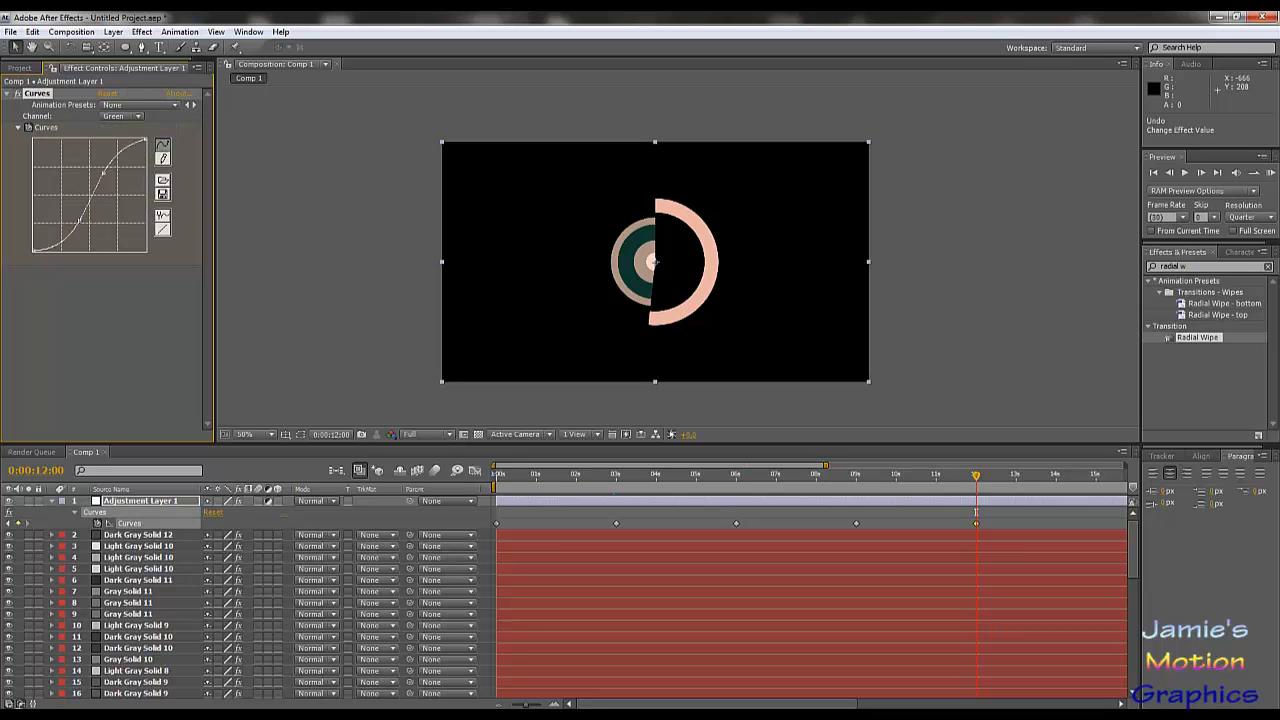
Bow the Blue curve at 0:00:12:00 strongly upward to tint the rings violet and blue.
{"action": "left_click", "coordinate": [138, 118]}
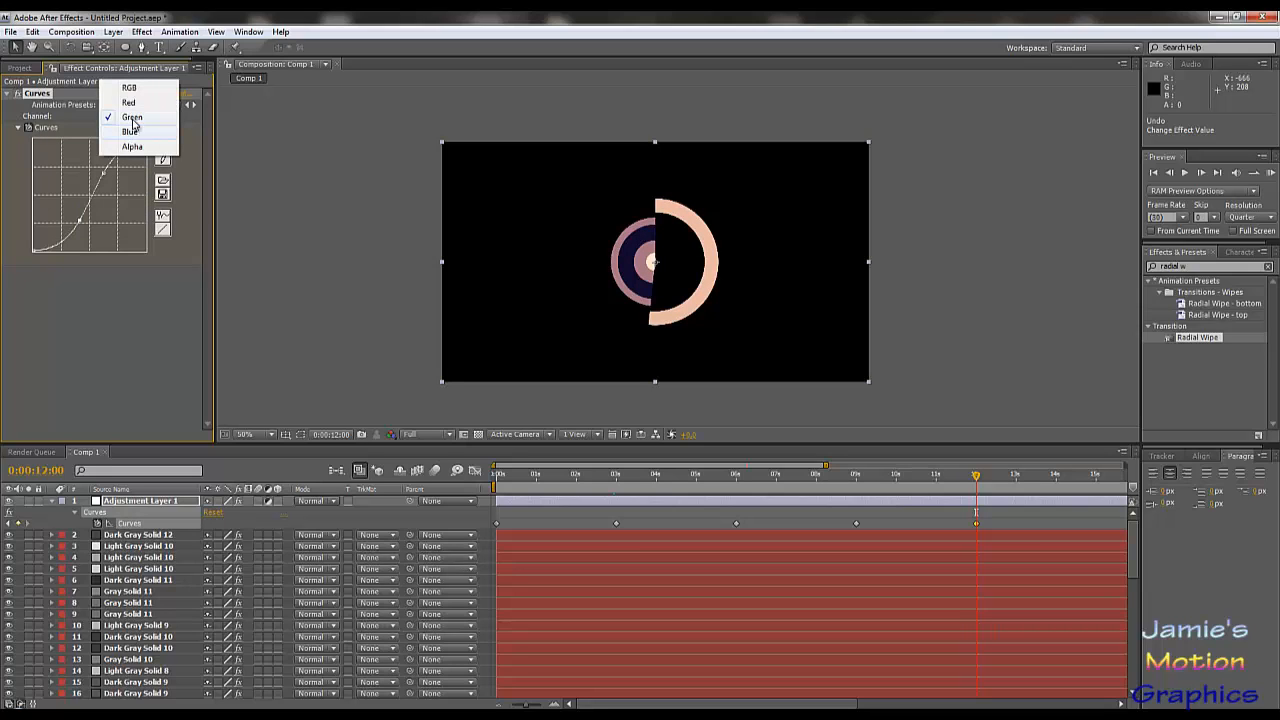
{"action": "left_click", "coordinate": [128, 102]}
{"action": "left_click", "coordinate": [130, 117]}
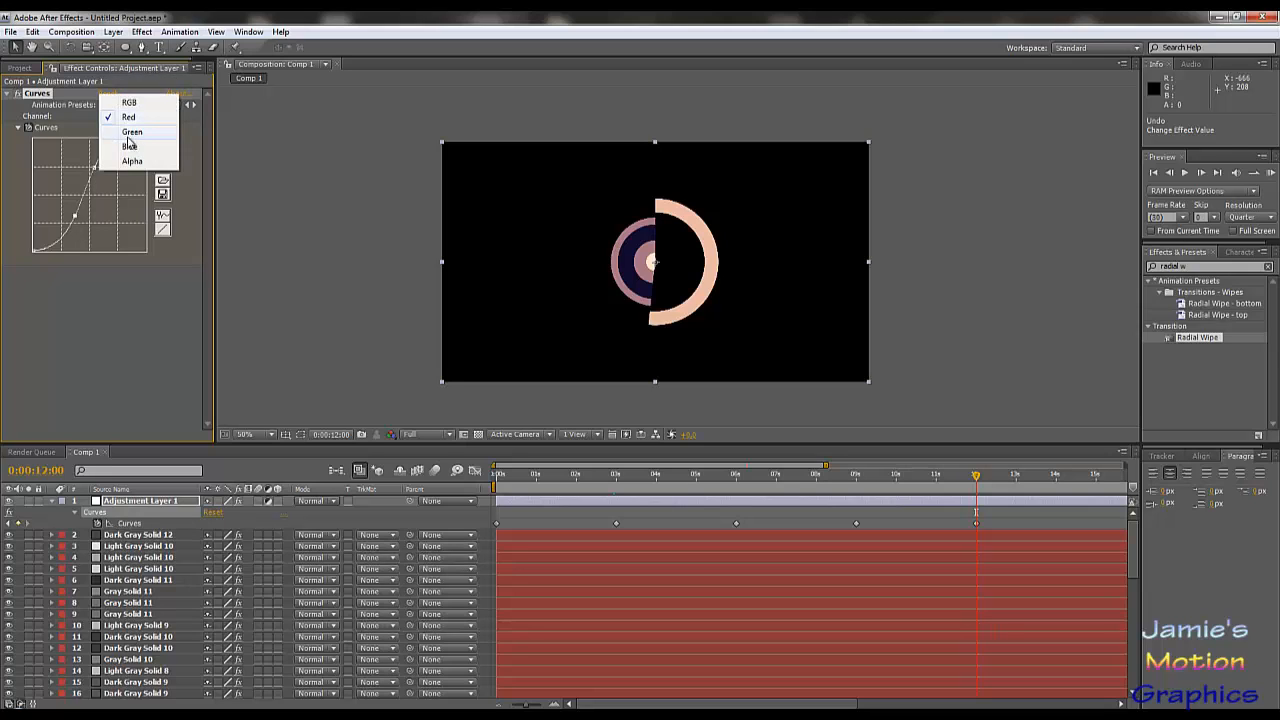
{"action": "left_click", "coordinate": [129, 146]}
{"action": "left_click_drag", "start_coordinate": [100, 184], "coordinate": [113, 205]}
{"action": "left_click_drag", "start_coordinate": [84, 201], "coordinate": [61, 186]}
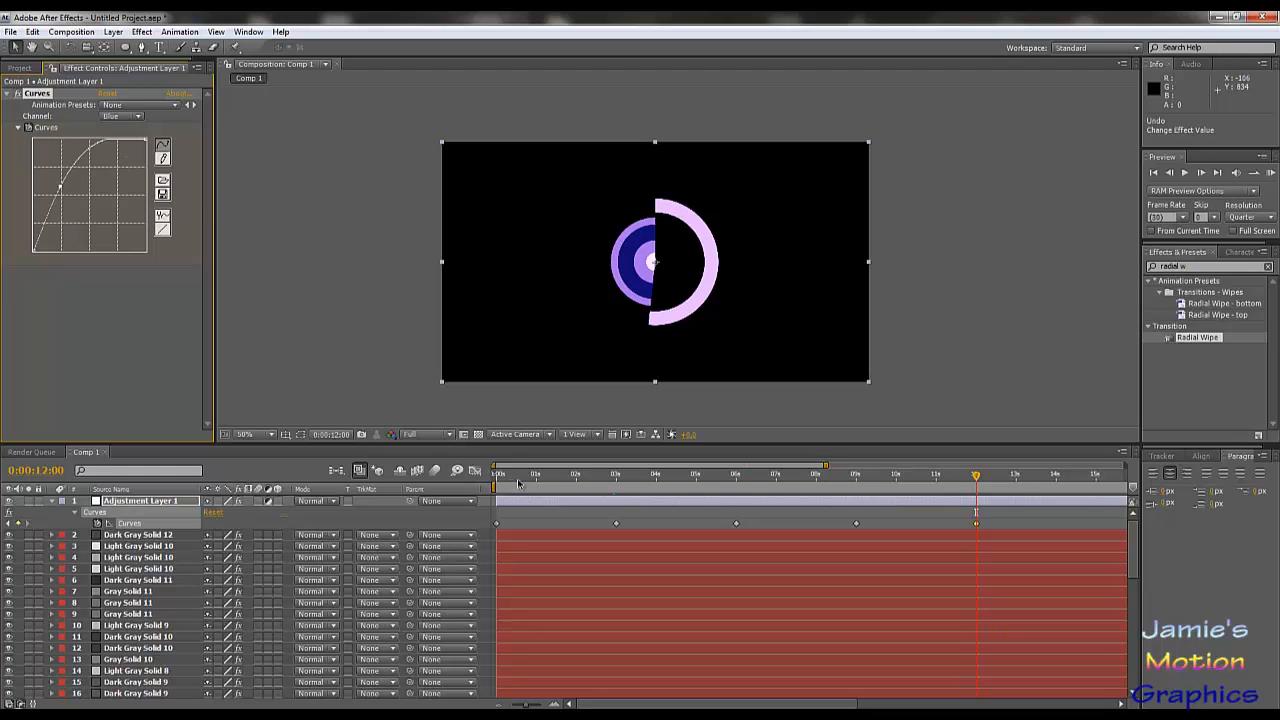
At 0:00:15:00, reset the Curves effect on Adjustment Layer 1 to add a neutral keyframe.
{"action": "left_click_drag", "start_coordinate": [976, 477], "coordinate": [1093, 505]}
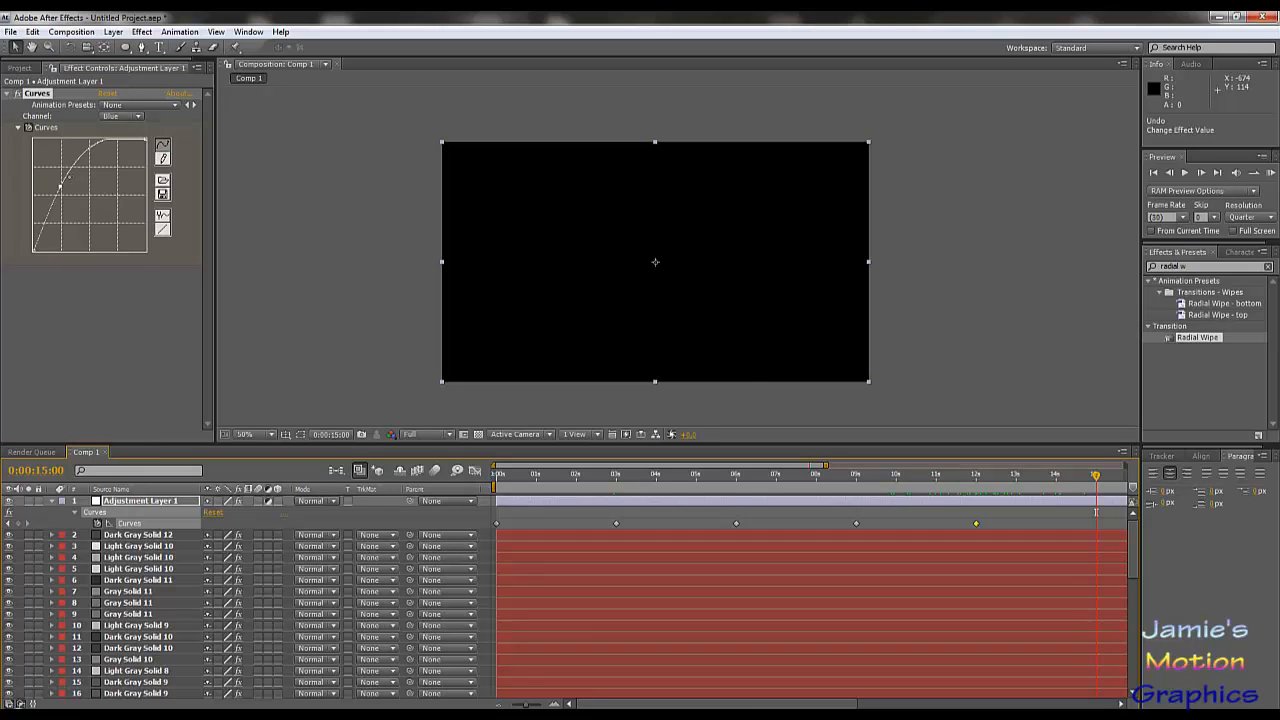
{"action": "left_click", "coordinate": [107, 94]}
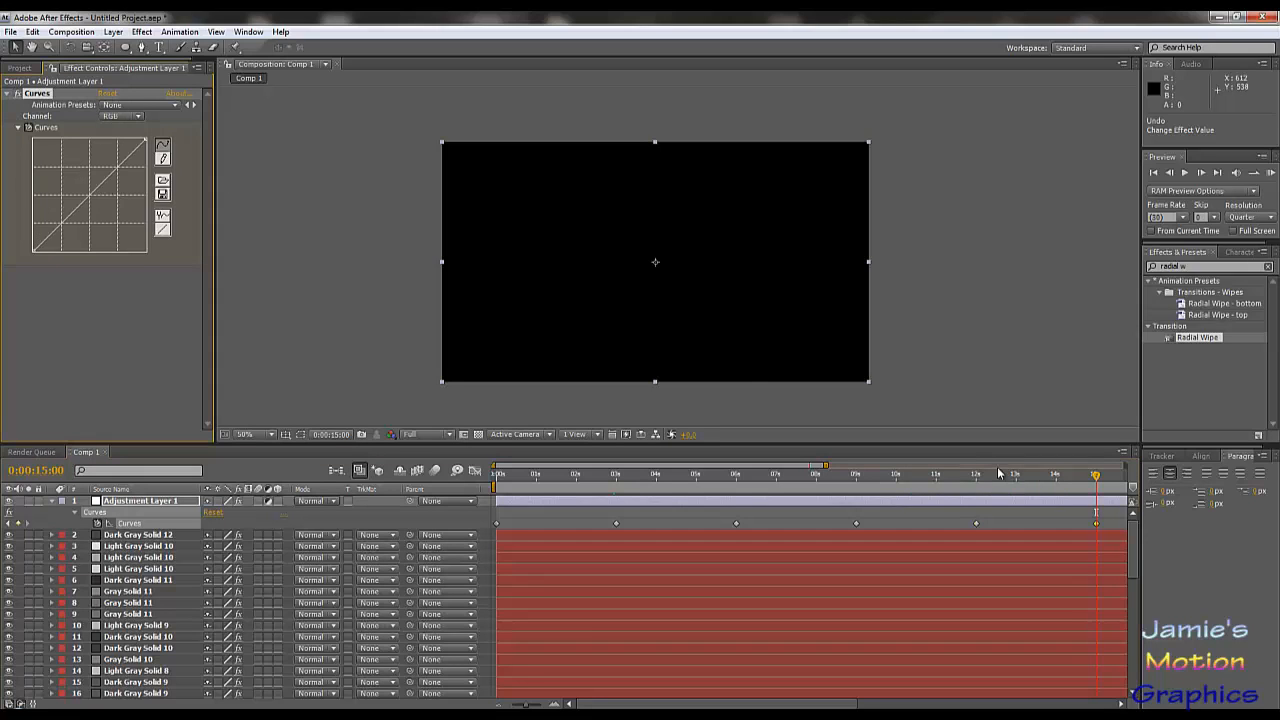
{"action": "left_click_drag", "start_coordinate": [1051, 485], "coordinate": [1096, 513]}
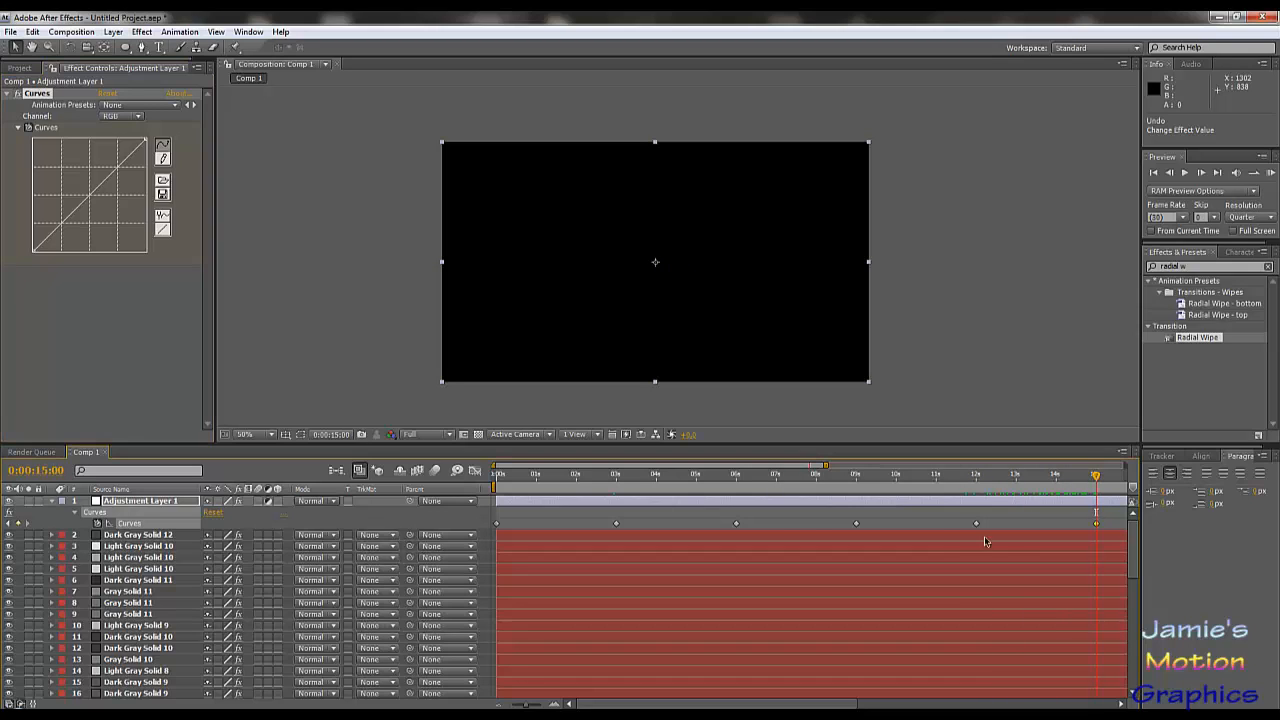
Copy the first Curves keyframe to 0:00:15:00 and preview the animation from the start.
{"action": "left_click", "coordinate": [497, 523]}
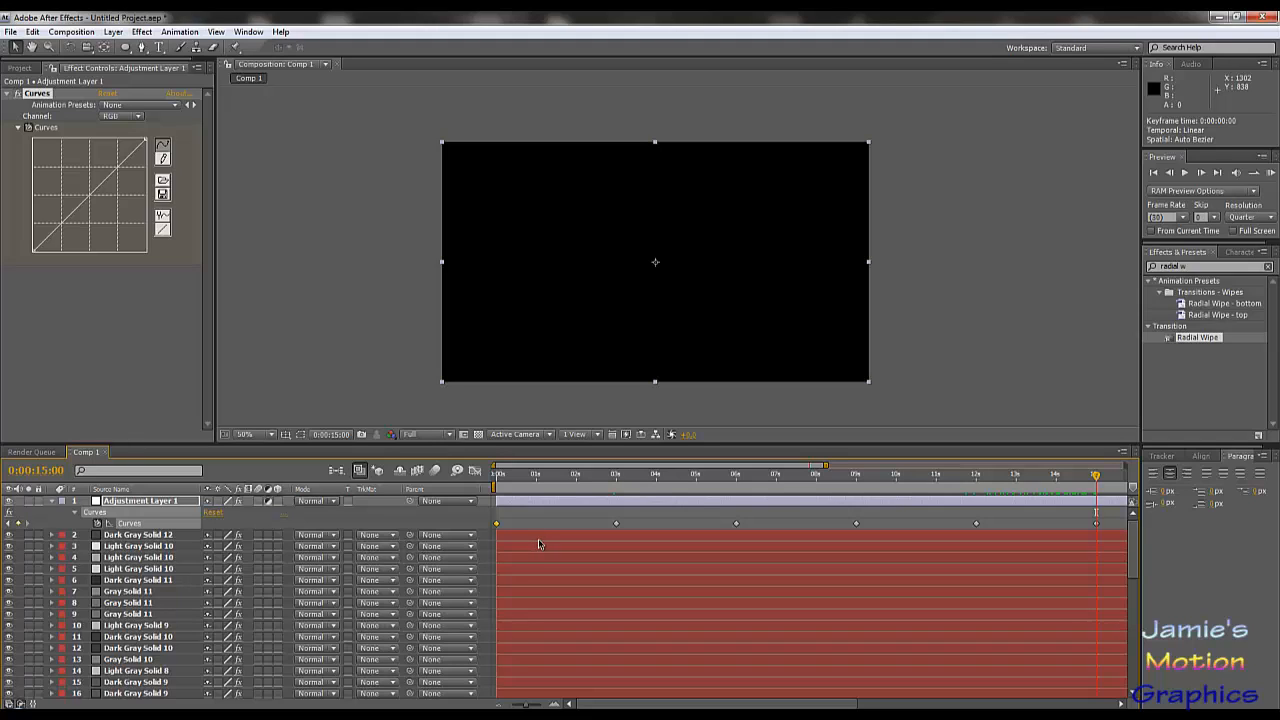
{"action": "key", "text": "ctrl+v"}
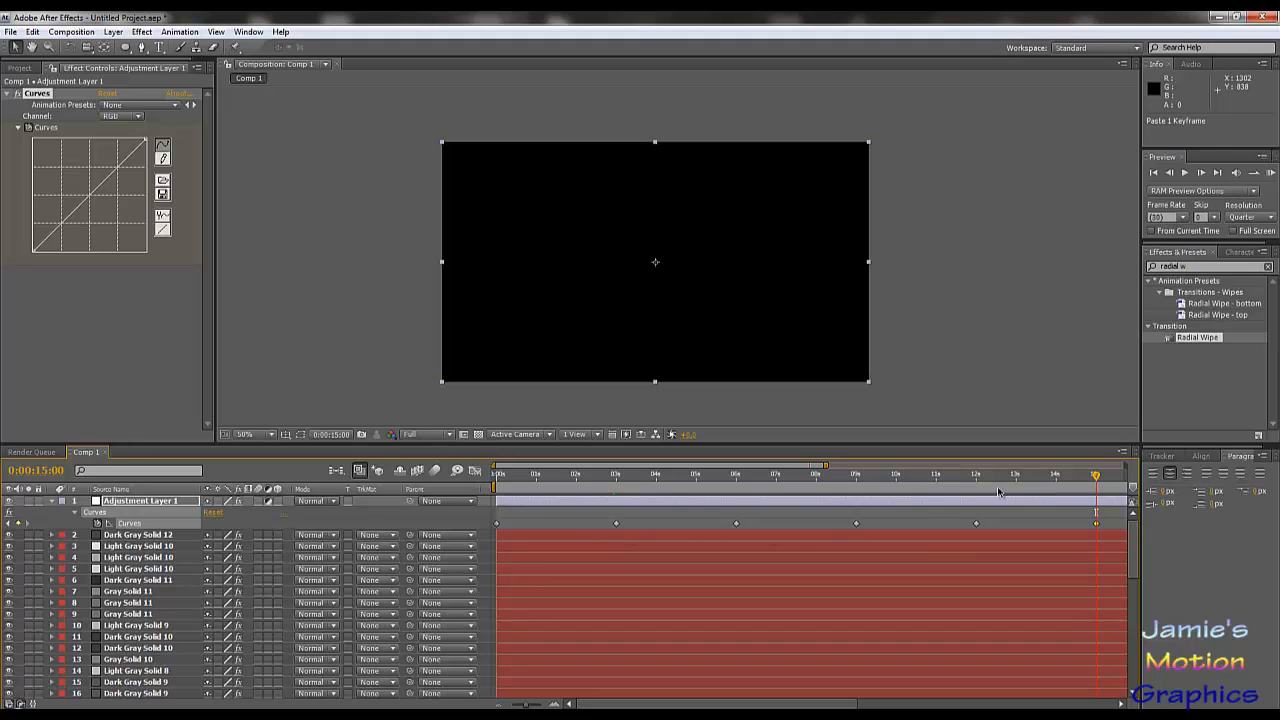
{"action": "left_click_drag", "start_coordinate": [1008, 487], "coordinate": [434, 516]}
{"action": "left_click", "coordinate": [1185, 173]}
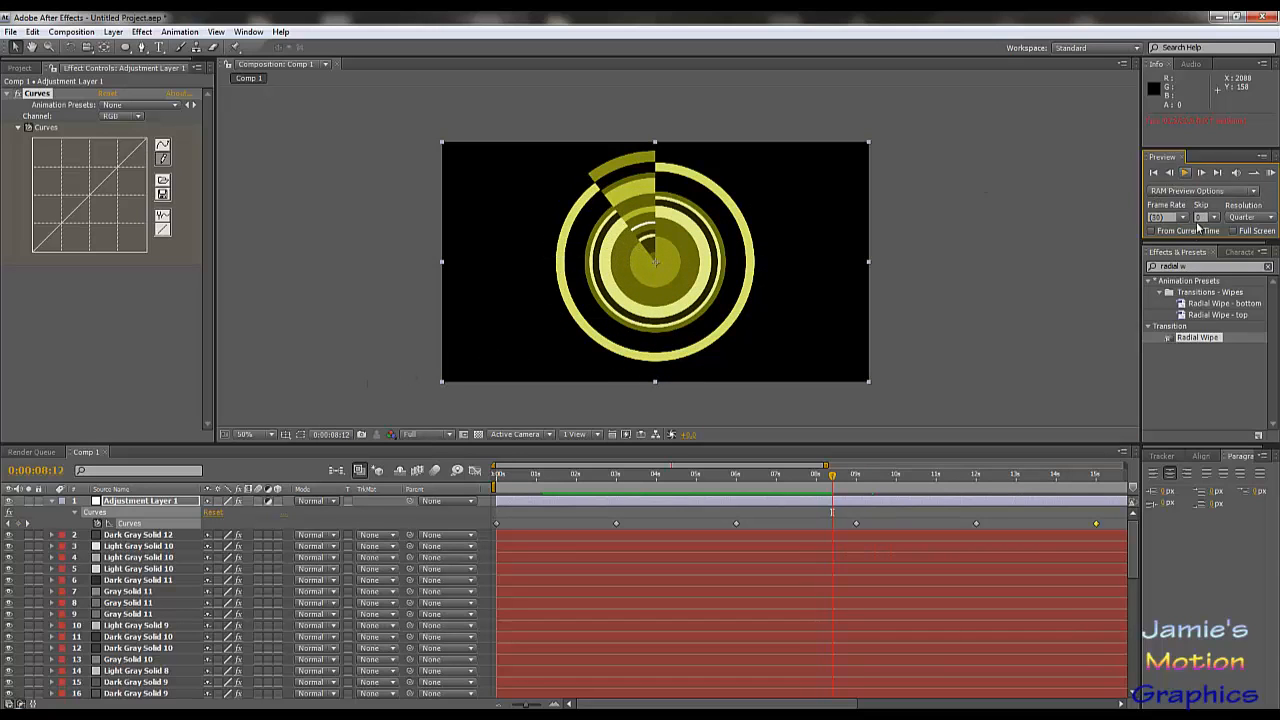
Apply the Tint effect to Adjustment Layer 1 below Curves and turn the Curves effect off.
{"action": "left_click", "coordinate": [1156, 268]}
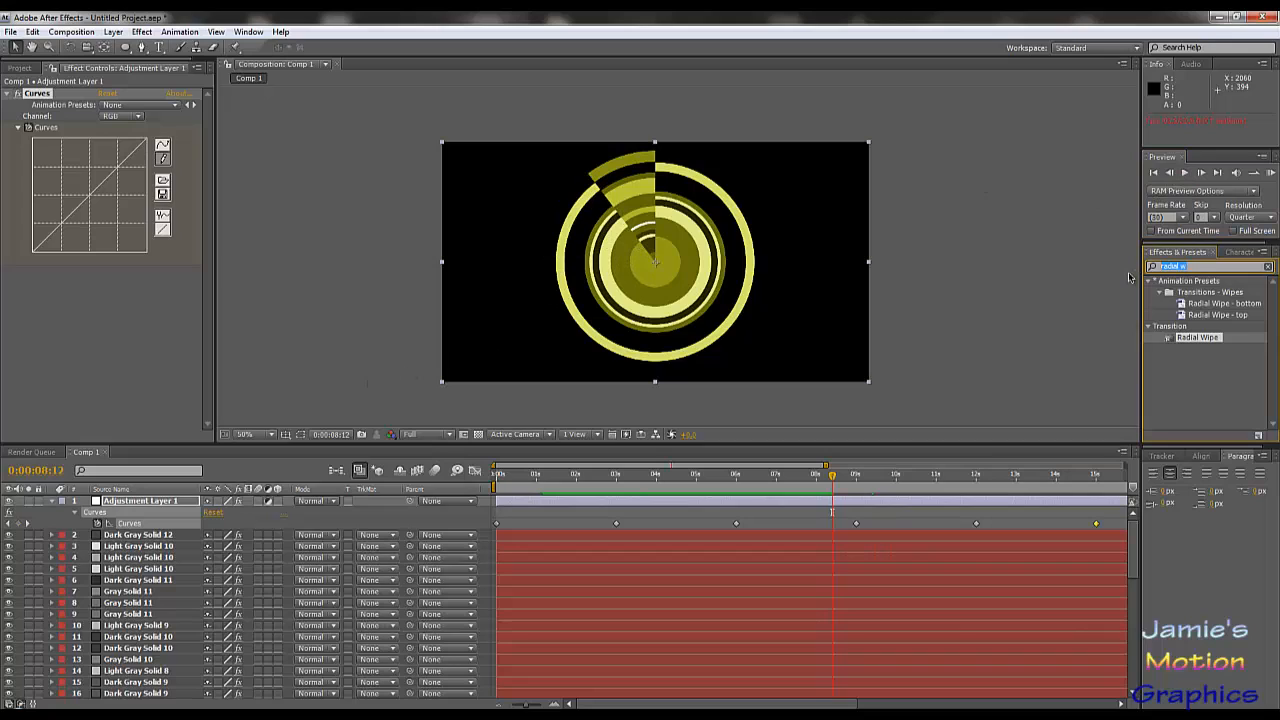
{"action": "key", "text": "BackSpace"}
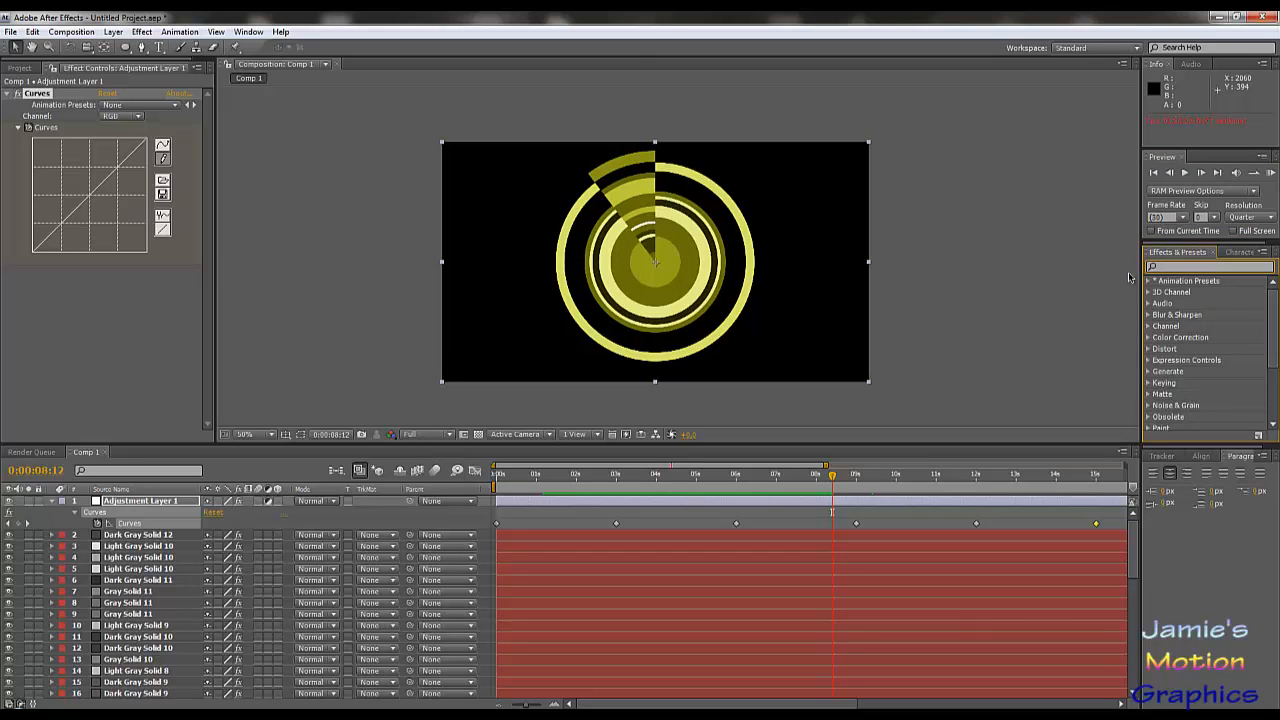
{"action": "type", "text": "tint"}
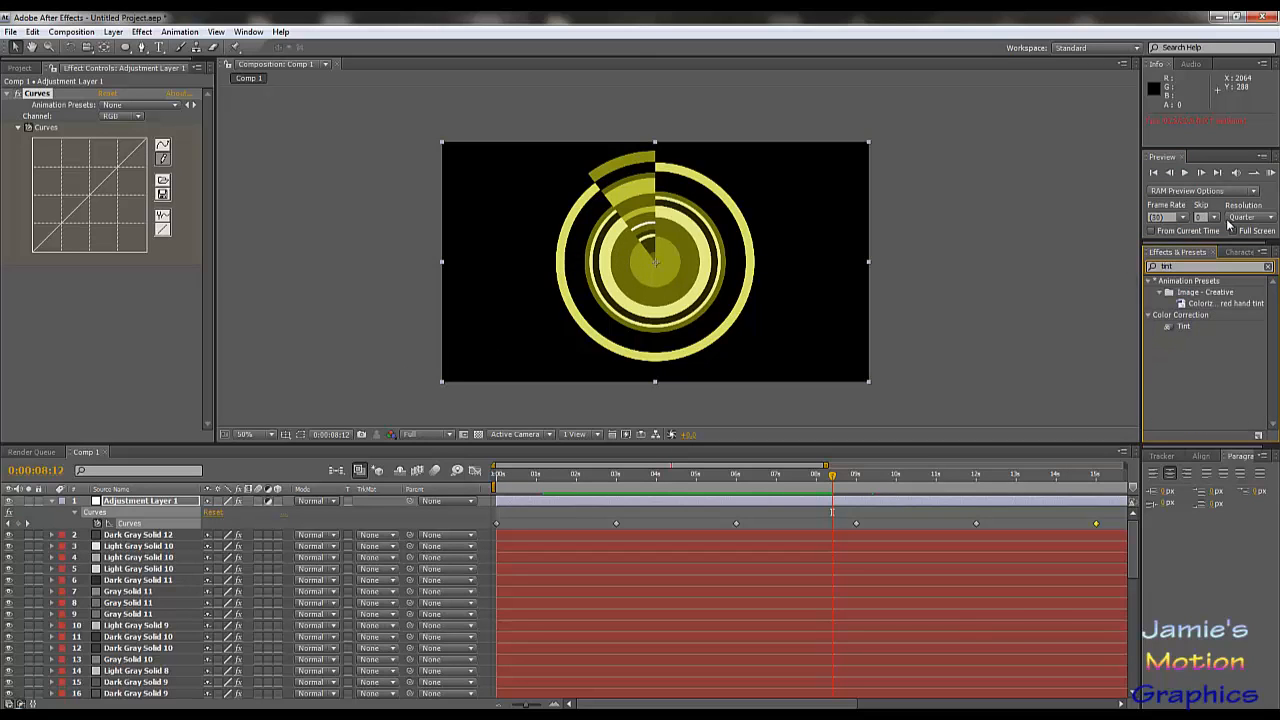
{"action": "left_click_drag", "start_coordinate": [1189, 330], "coordinate": [22, 110]}
{"action": "left_click", "coordinate": [16, 94]}
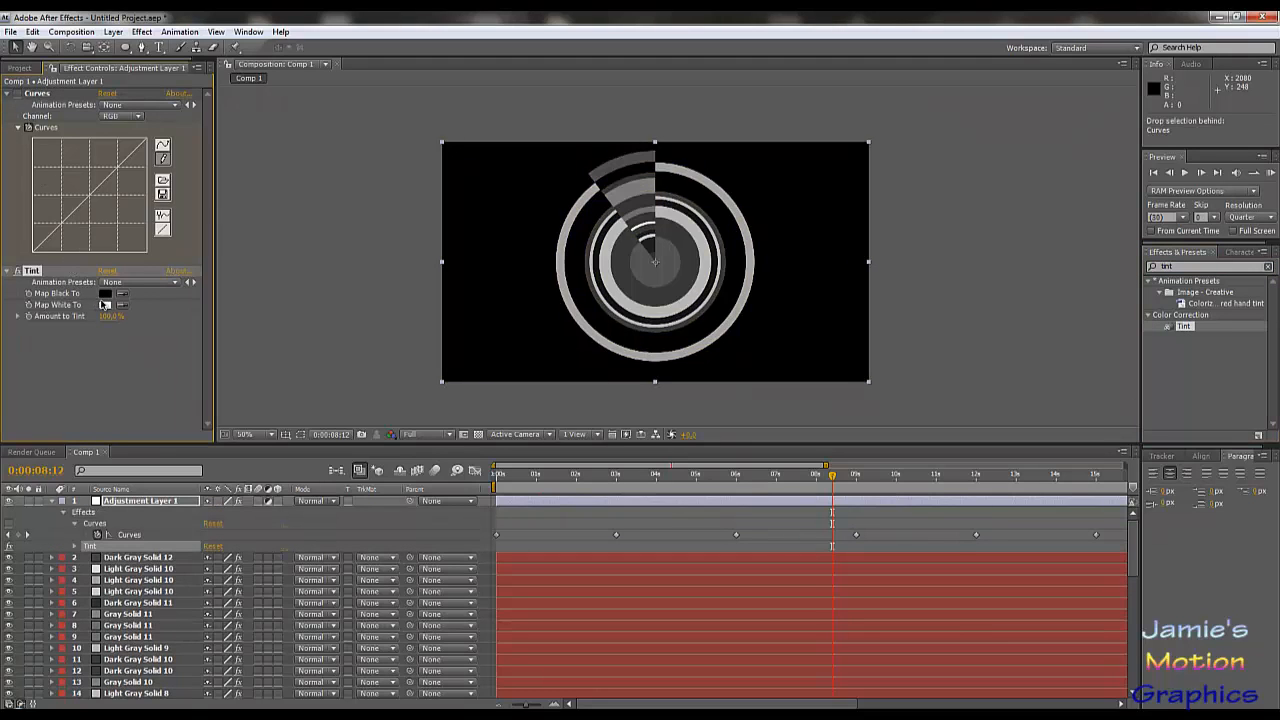
Set the Tint effect's Map Black To color to saturated blue, 000CFF.
{"action": "left_click", "coordinate": [106, 294]}
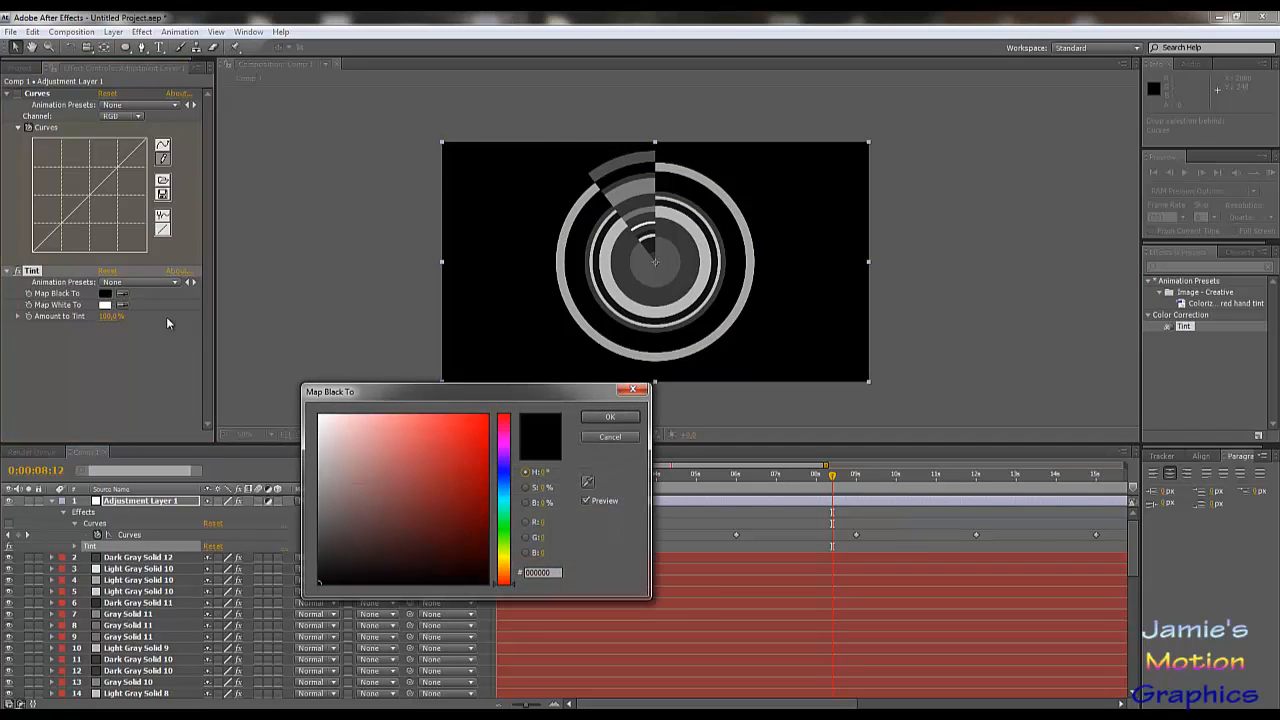
{"action": "left_click", "coordinate": [505, 473]}
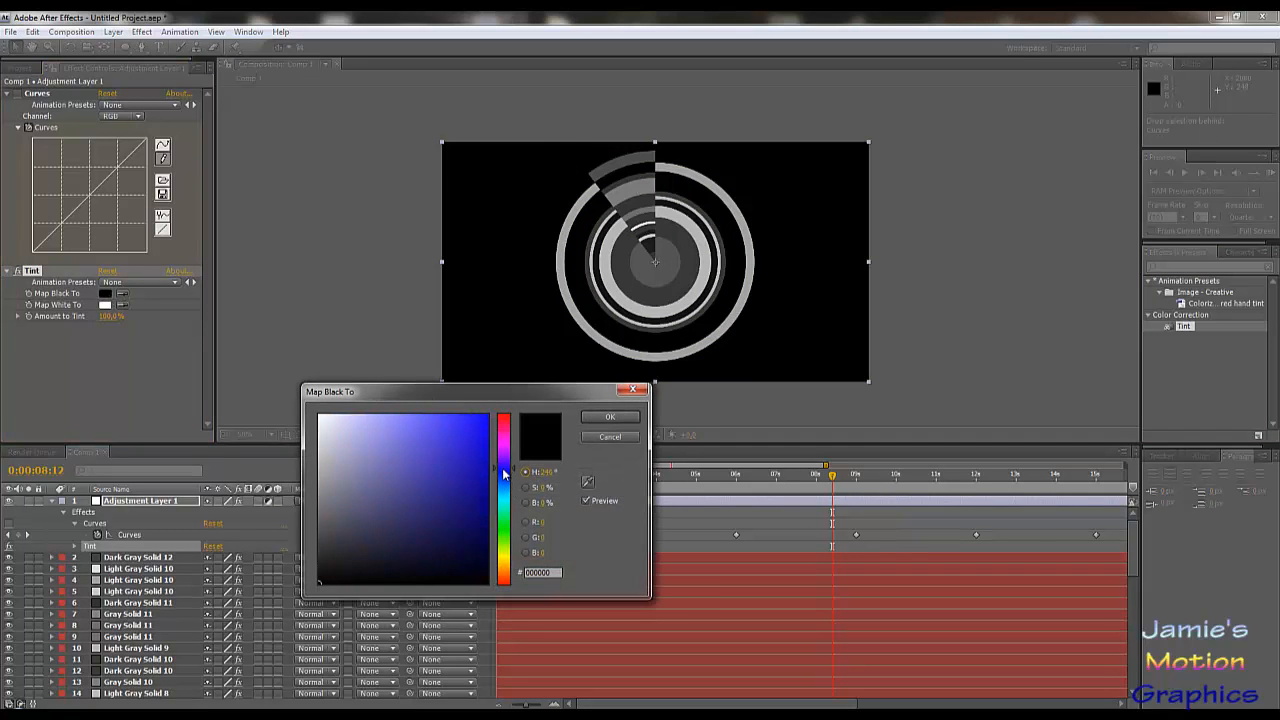
{"action": "left_click", "coordinate": [487, 415]}
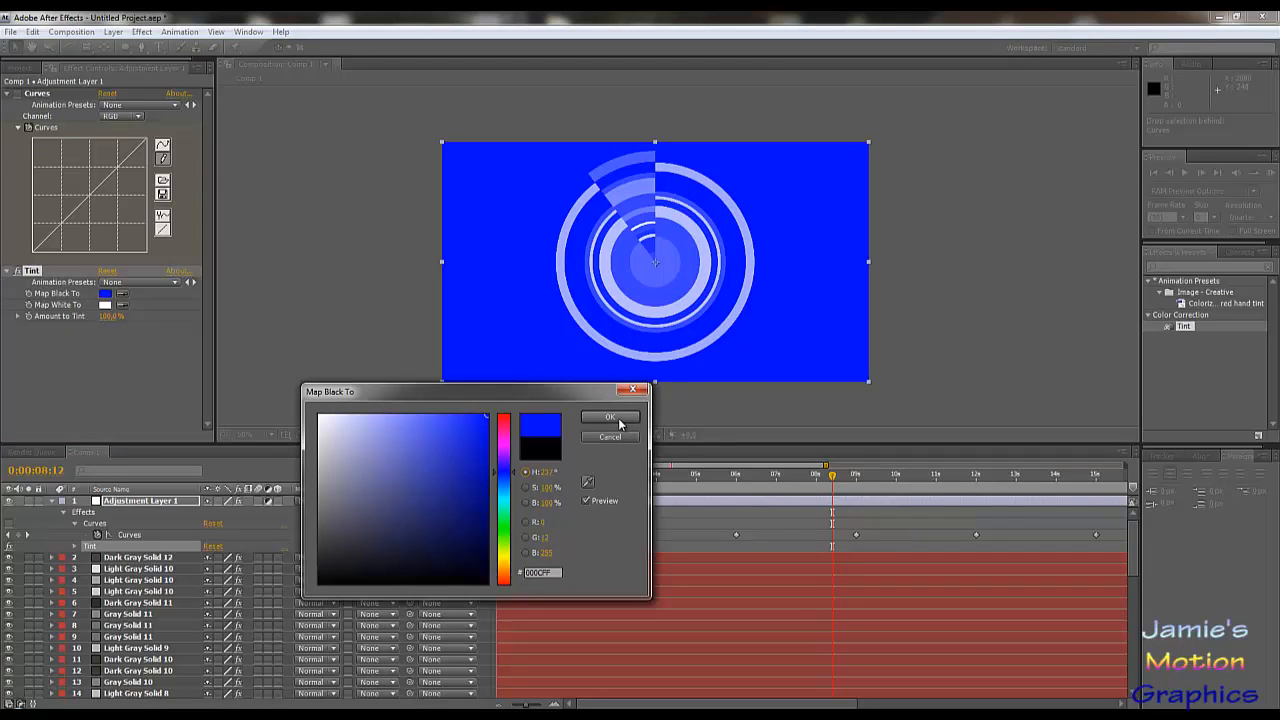
{"action": "left_click", "coordinate": [619, 423]}
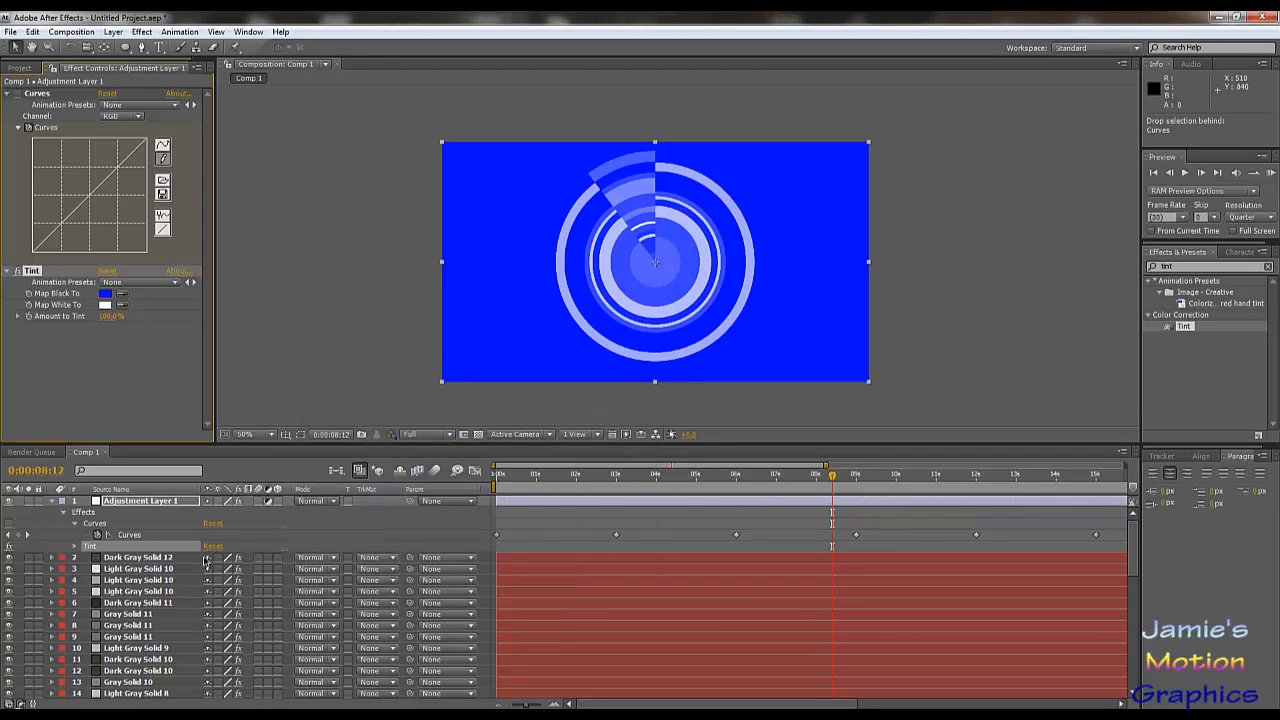
Hide the BG layer at the end of the layer stack.
{"action": "scroll", "coordinate": [197, 562], "scroll_direction": "down", "scroll_amount": 3}
{"action": "scroll", "coordinate": [197, 565], "scroll_direction": "down", "scroll_amount": 10}
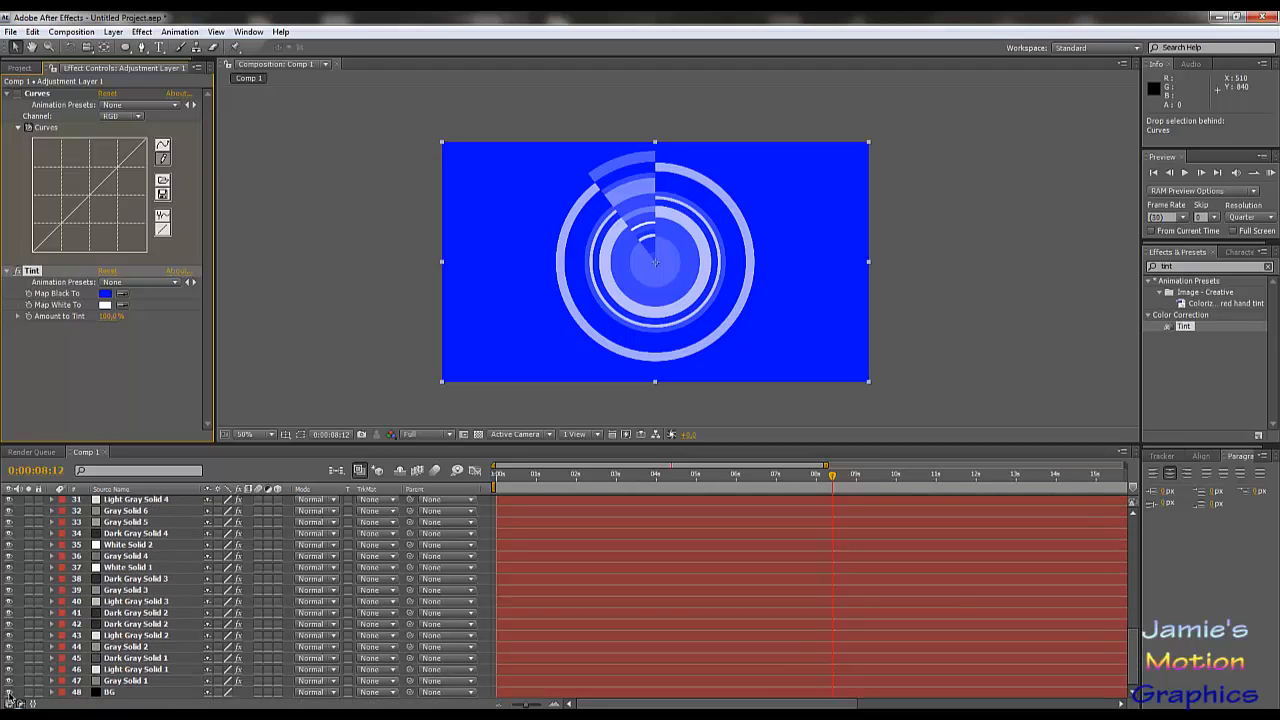
{"action": "left_click", "coordinate": [9, 692]}
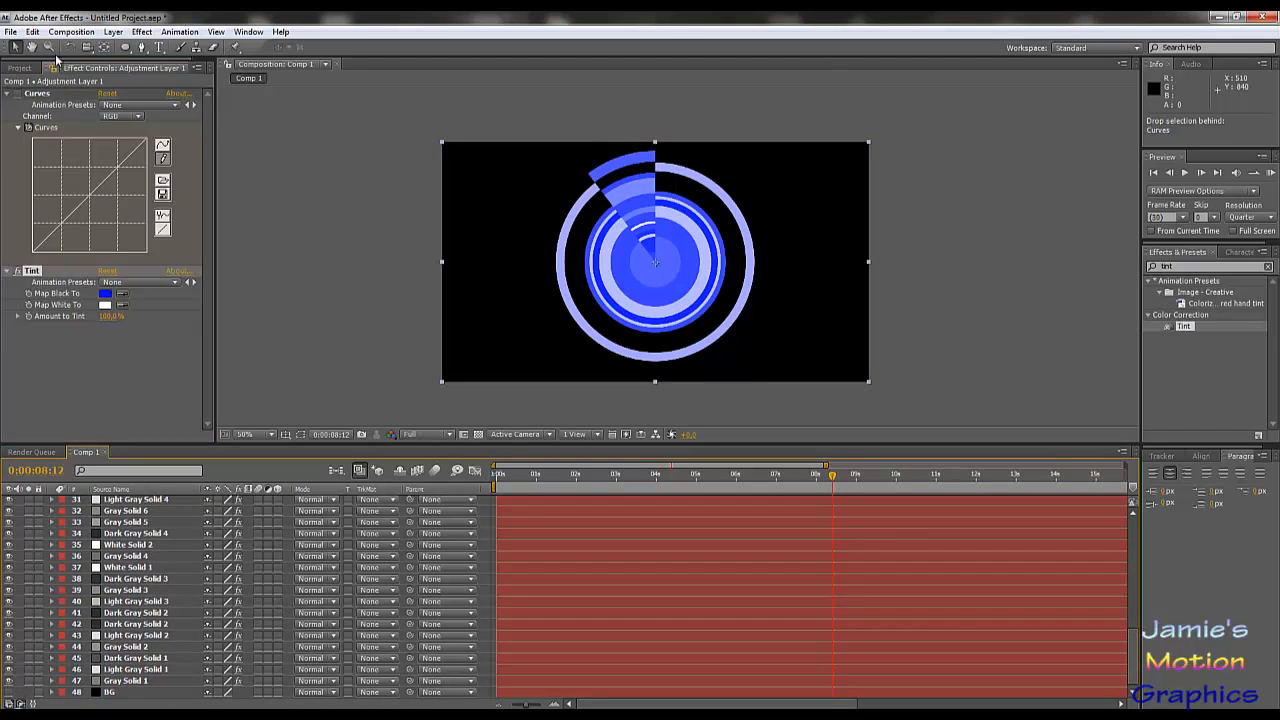
{"action": "left_click", "coordinate": [84, 33]}
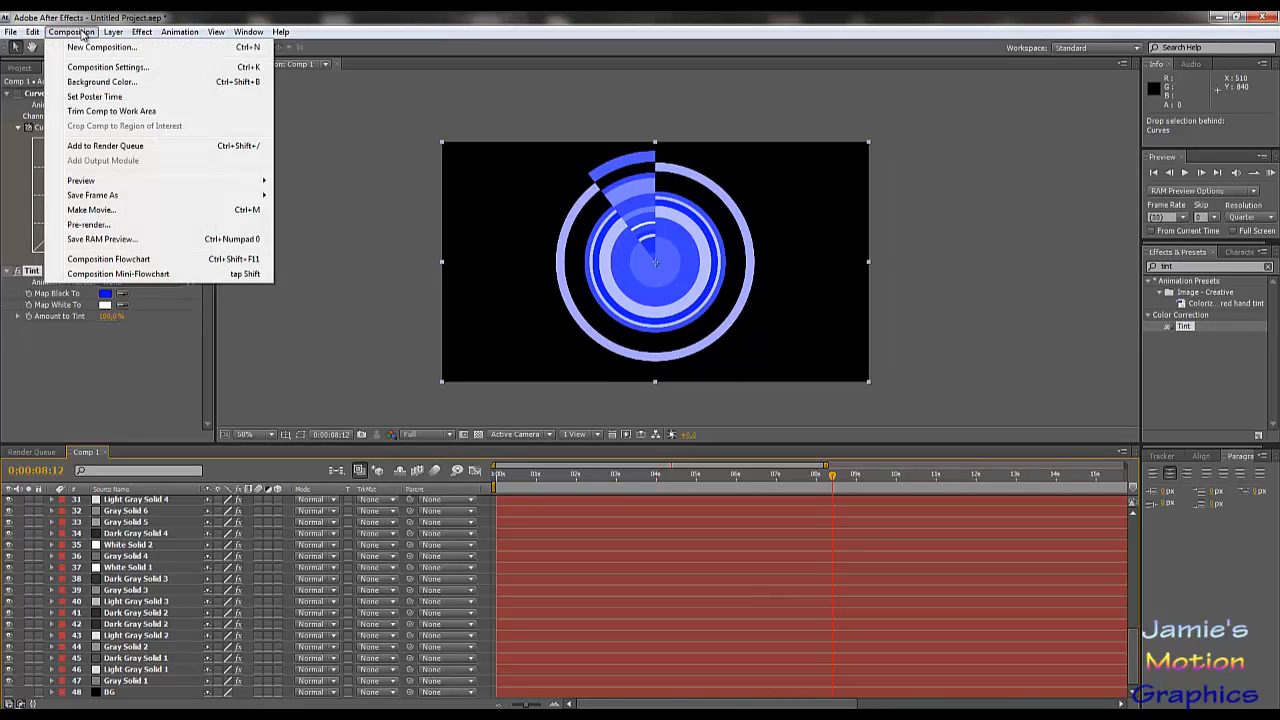
{"action": "left_click", "coordinate": [145, 356]}
{"action": "scroll", "coordinate": [333, 356], "scroll_direction": "up", "scroll_amount": 2}
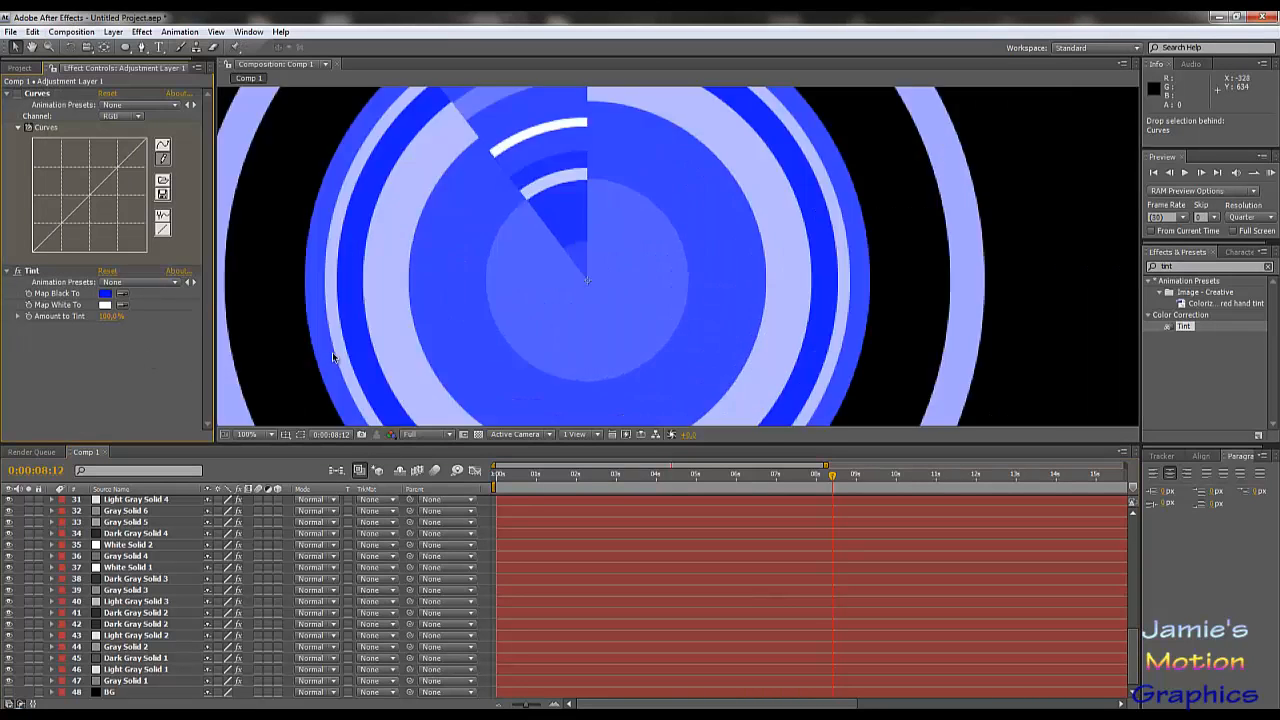
{"action": "scroll", "coordinate": [333, 357], "scroll_direction": "down", "scroll_amount": 2}
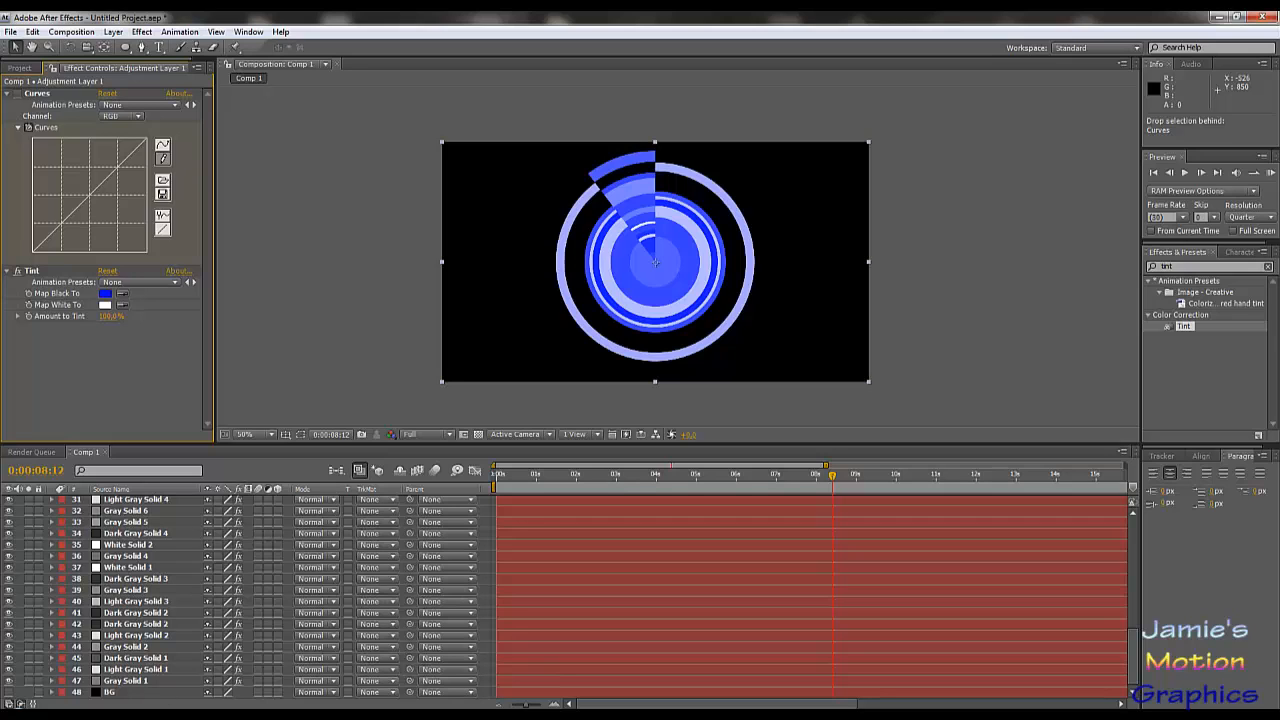
At 0:00:00:00, turn on keyframing for the Tint effect's Map Black To color.
{"action": "scroll", "coordinate": [145, 630], "scroll_direction": "up", "scroll_amount": 10}
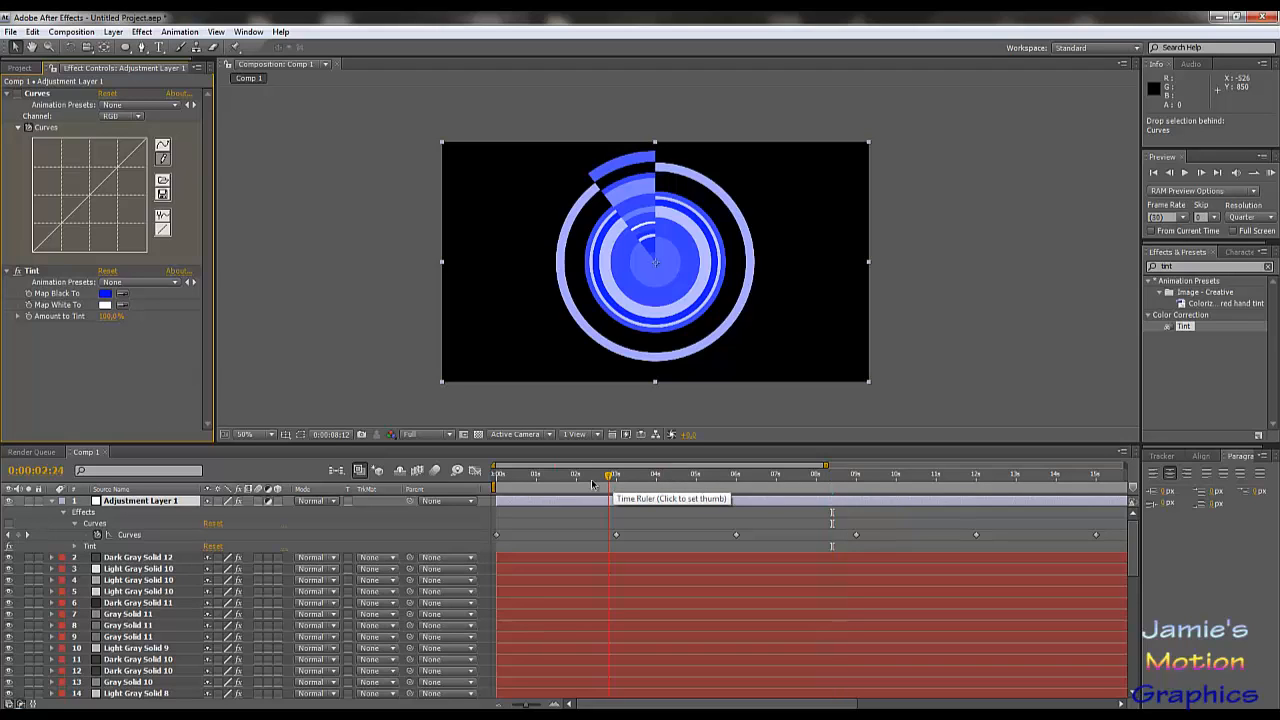
{"action": "left_click_drag", "start_coordinate": [540, 478], "coordinate": [491, 498]}
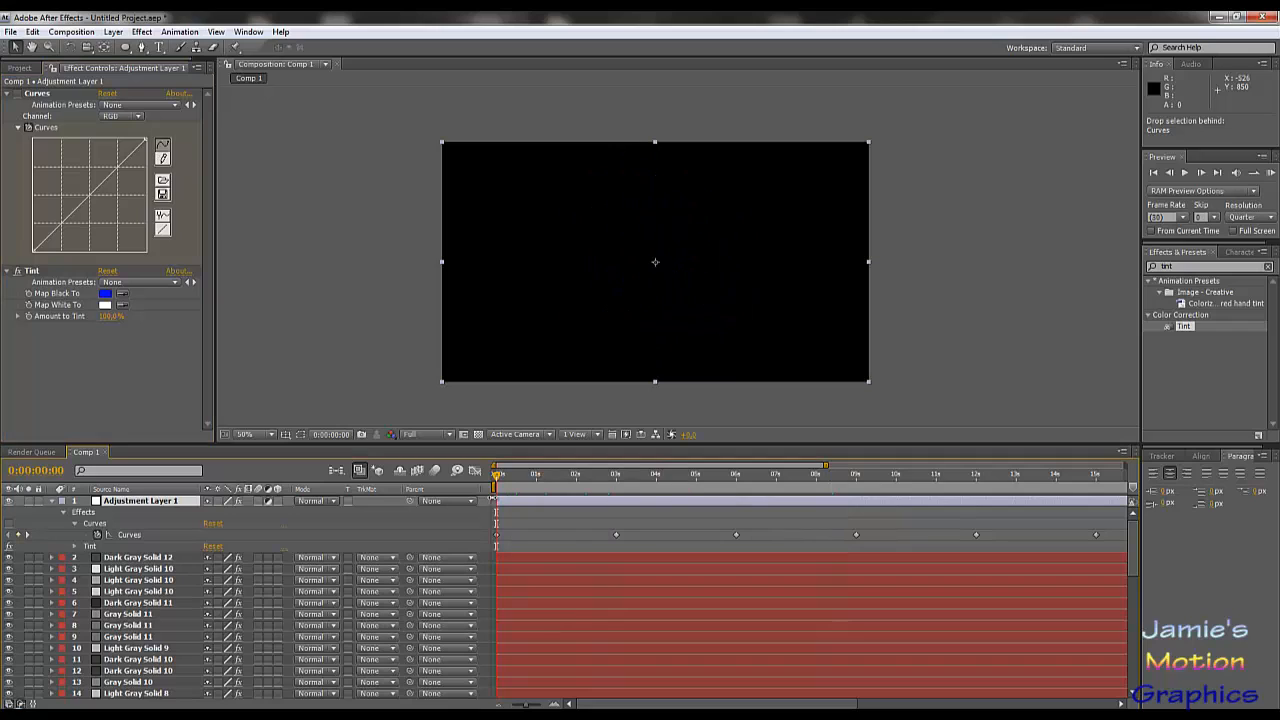
{"action": "left_click", "coordinate": [29, 296]}
At 0:00:03:00, set the Tint effect's Map Black To color to cyan as a new keyframe.
{"action": "left_click", "coordinate": [616, 478]}
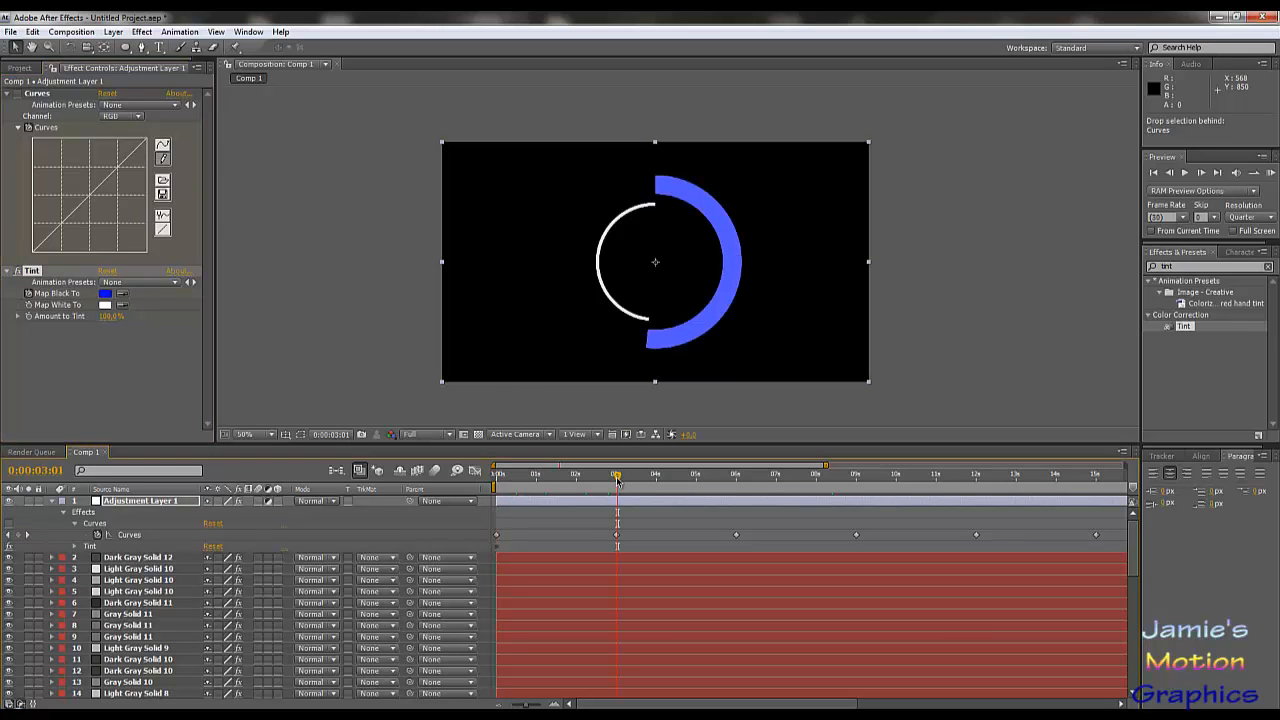
{"action": "key", "text": "Page_Up"}
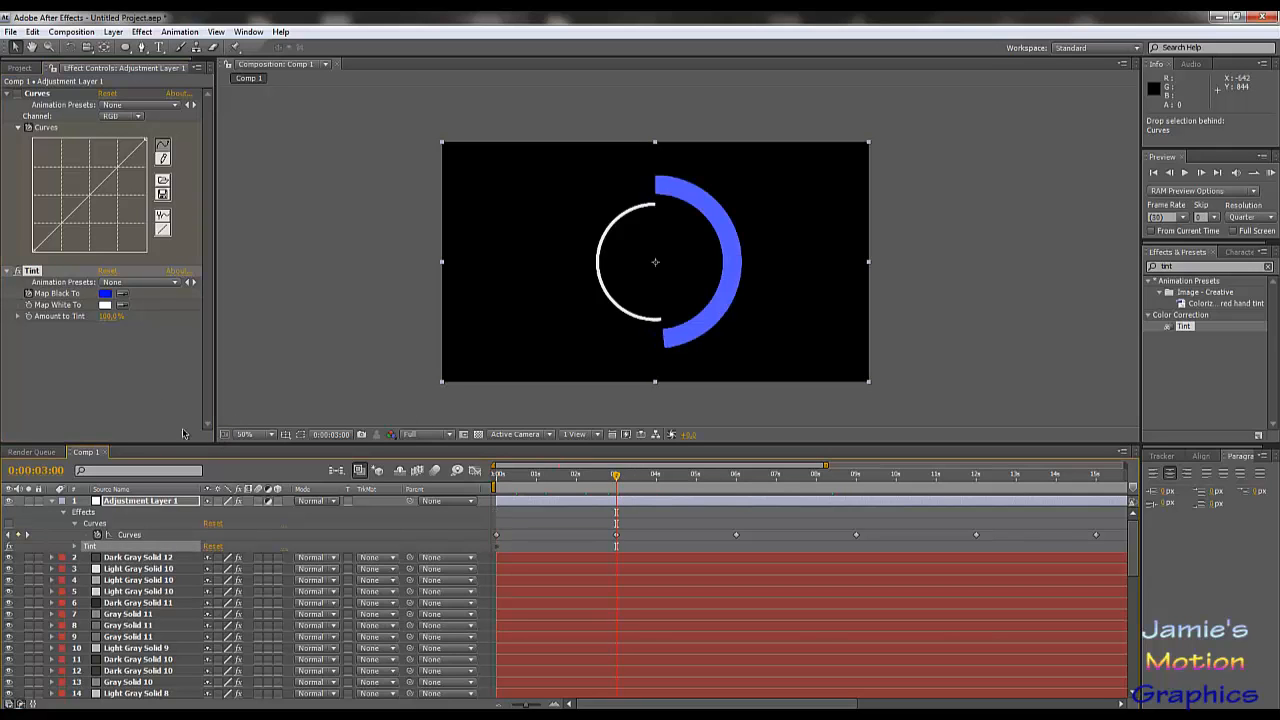
{"action": "left_click", "coordinate": [105, 293]}
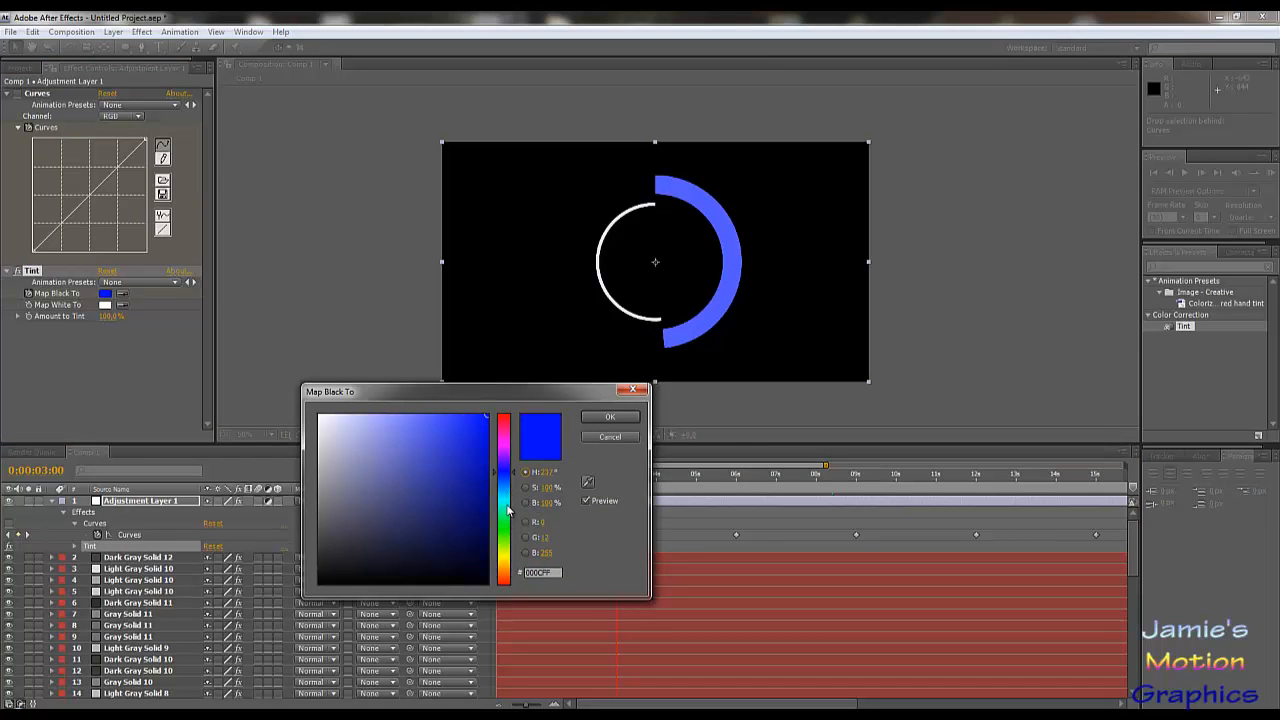
{"action": "left_click", "coordinate": [505, 508]}
{"action": "left_click", "coordinate": [610, 417]}
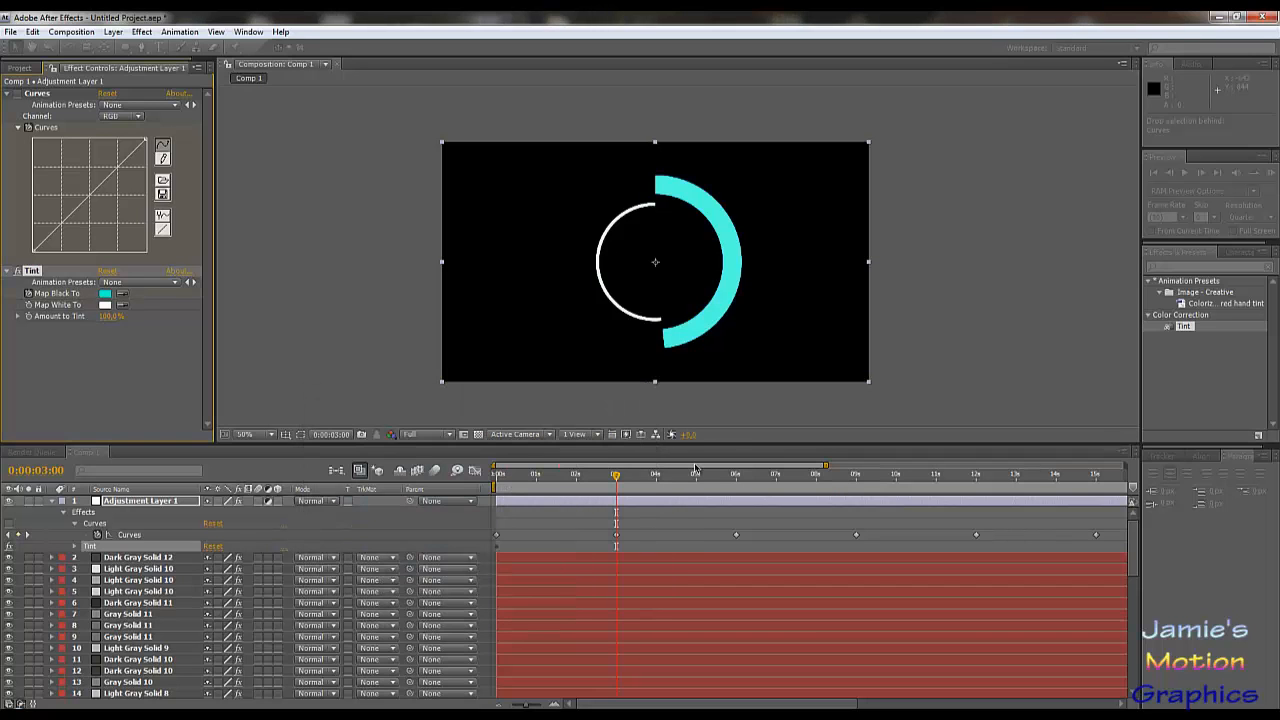
At 0:00:06:00, keyframe the Tint effect's Map Black To color to dark green, 0D7100.
{"action": "left_click", "coordinate": [735, 477]}
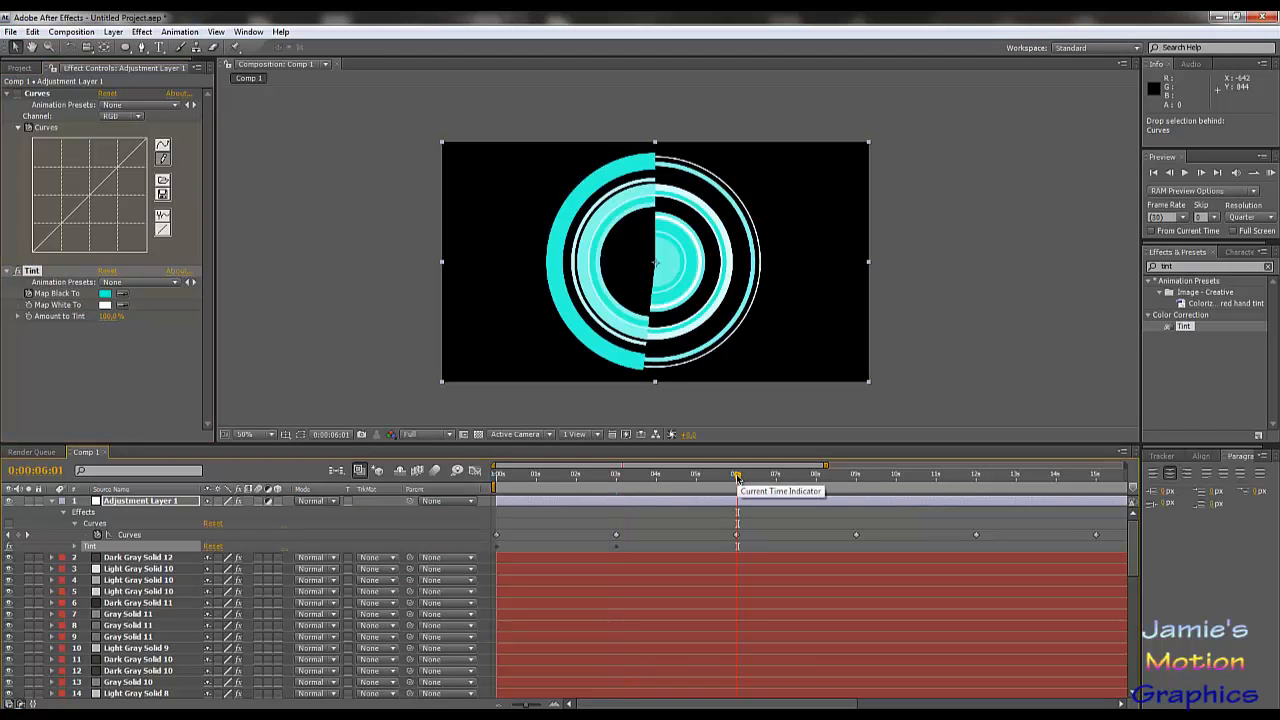
{"action": "left_click", "coordinate": [105, 294]}
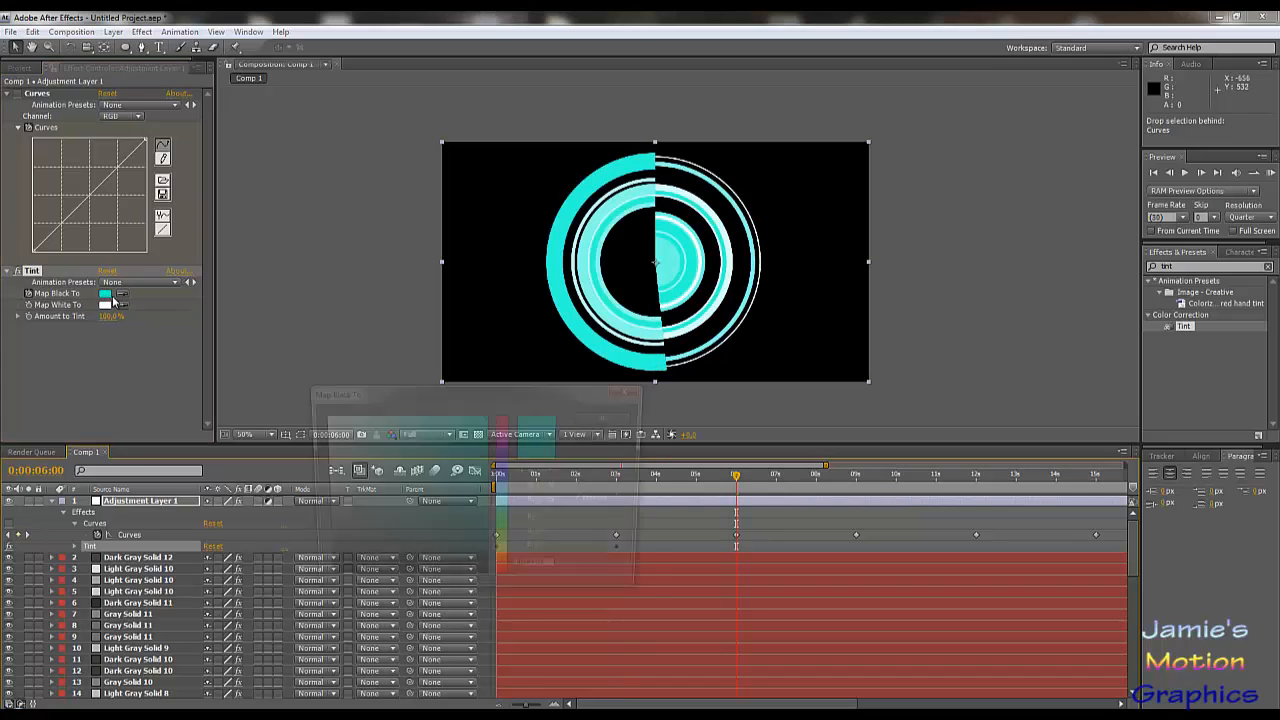
{"action": "left_click", "coordinate": [504, 524]}
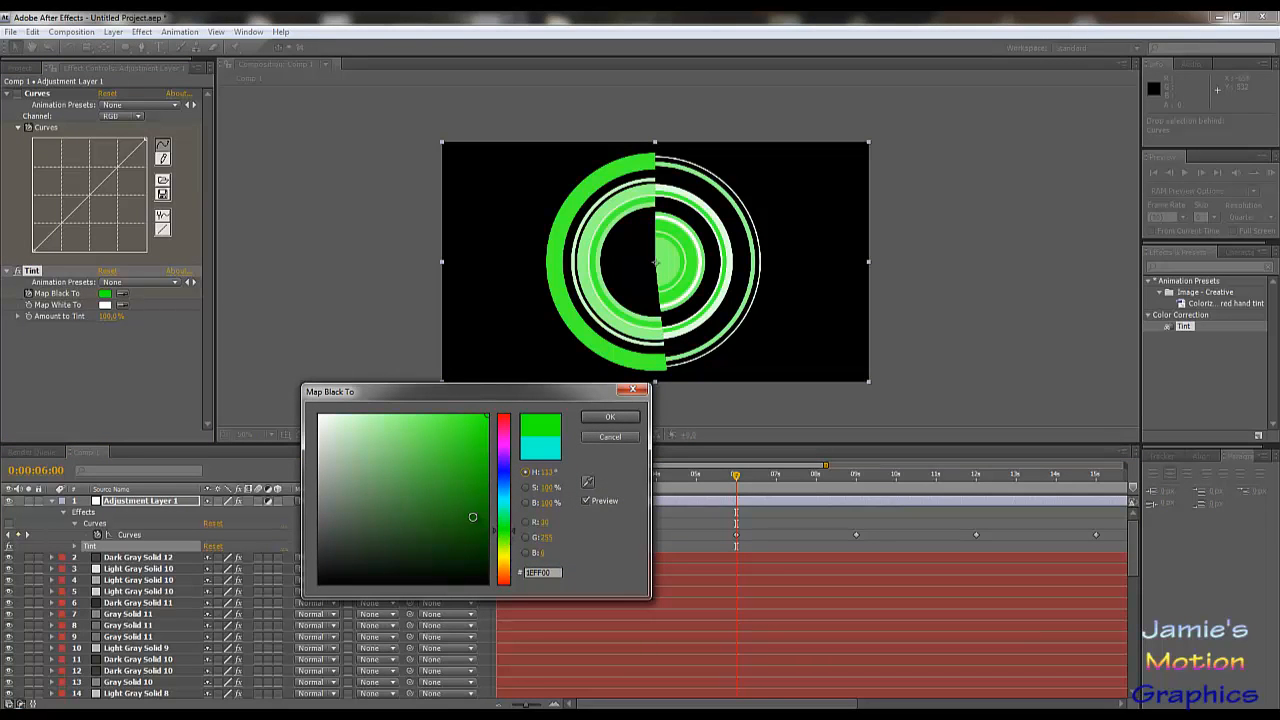
{"action": "left_click", "coordinate": [472, 517]}
{"action": "left_click", "coordinate": [610, 417]}
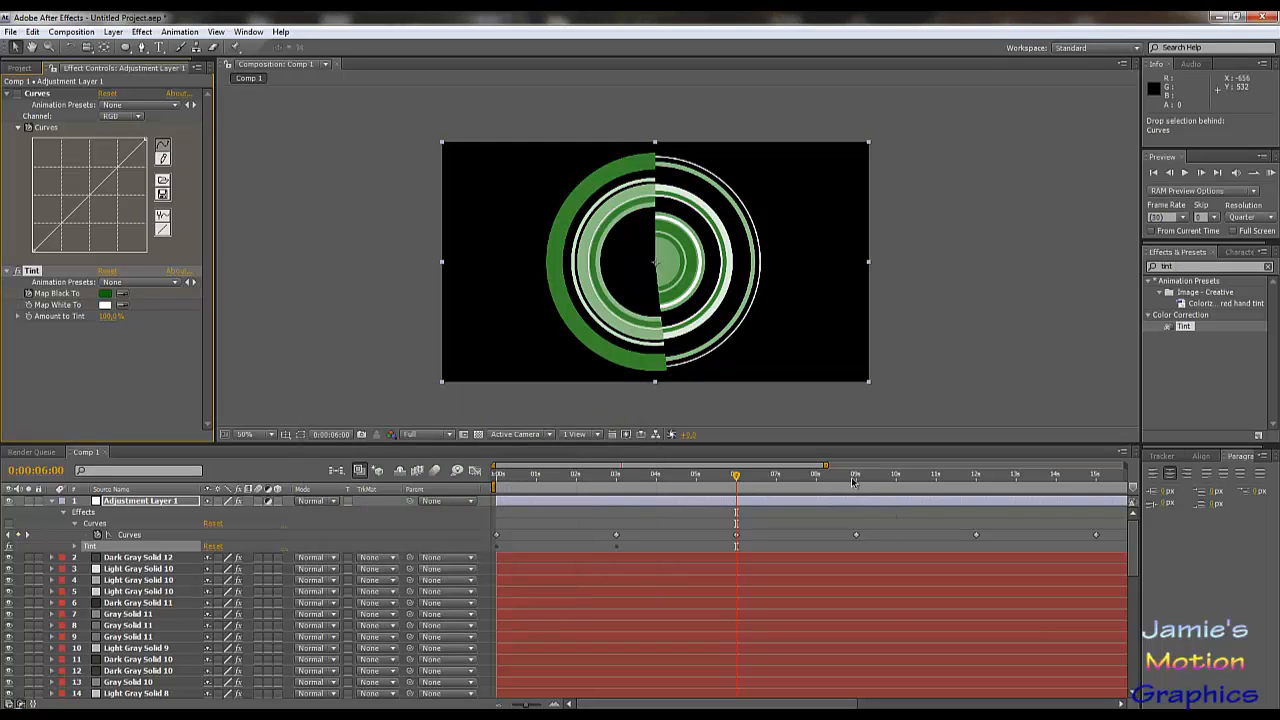
At 0:00:09:00, keyframe the Tint effect's Map Black To color to bright orange.
{"action": "left_click", "coordinate": [853, 482]}
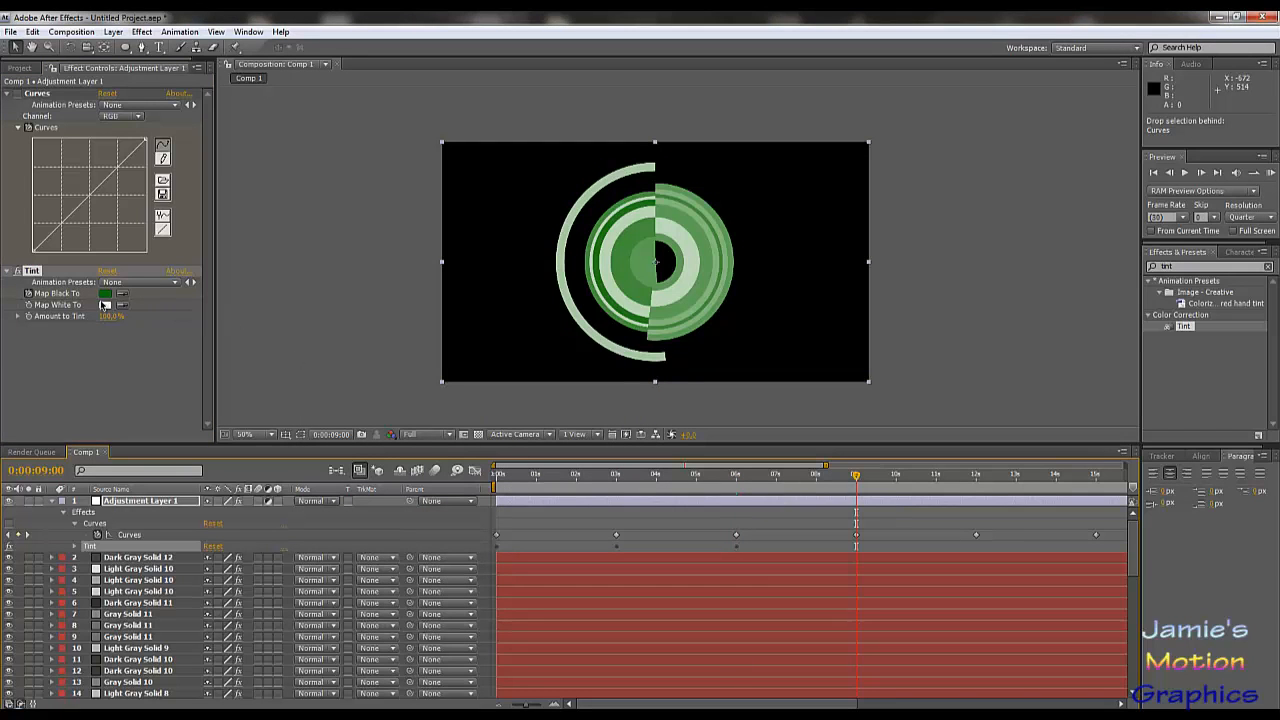
{"action": "left_click", "coordinate": [105, 294]}
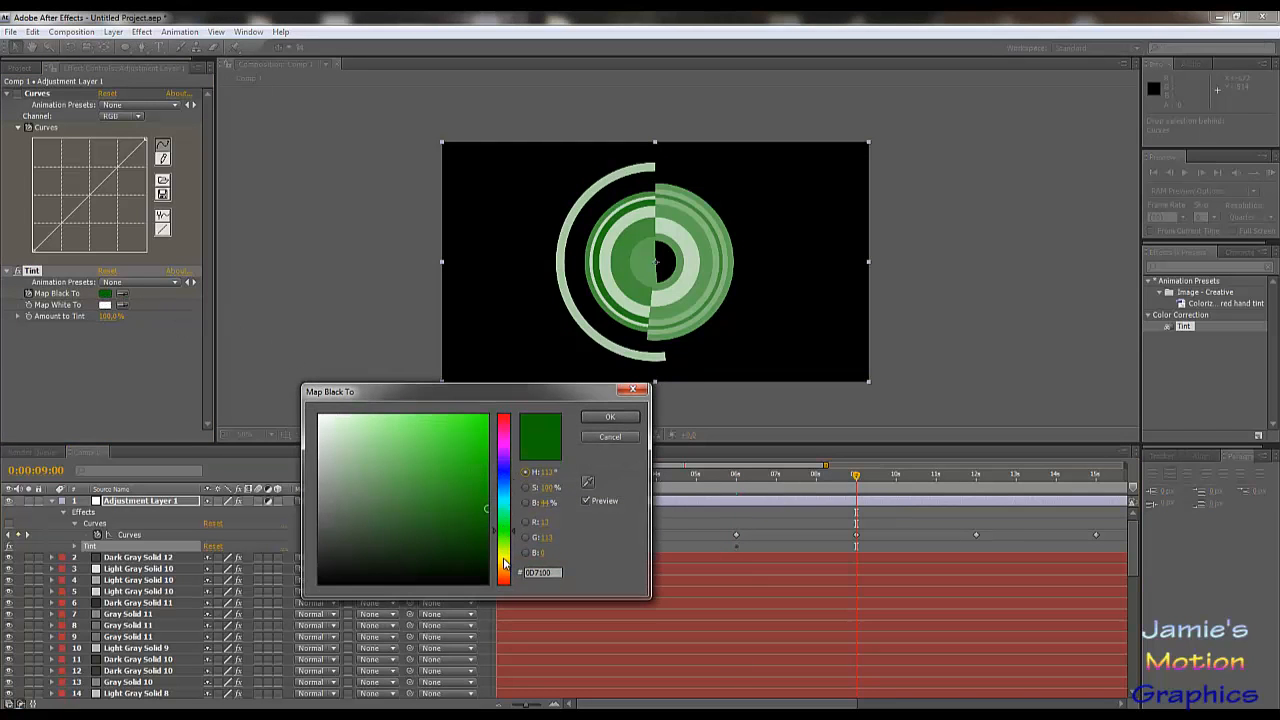
{"action": "left_click_drag", "start_coordinate": [505, 570], "coordinate": [495, 560]}
{"action": "mouse_move", "coordinate": [459, 506]}
{"action": "left_mouse_down"}
{"action": "mouse_move", "coordinate": [481, 532]}
{"action": "mouse_move", "coordinate": [488, 413]}
{"action": "left_mouse_up"}
{"action": "left_click_drag", "start_coordinate": [509, 570], "coordinate": [508, 577]}
{"action": "left_click", "coordinate": [610, 416]}
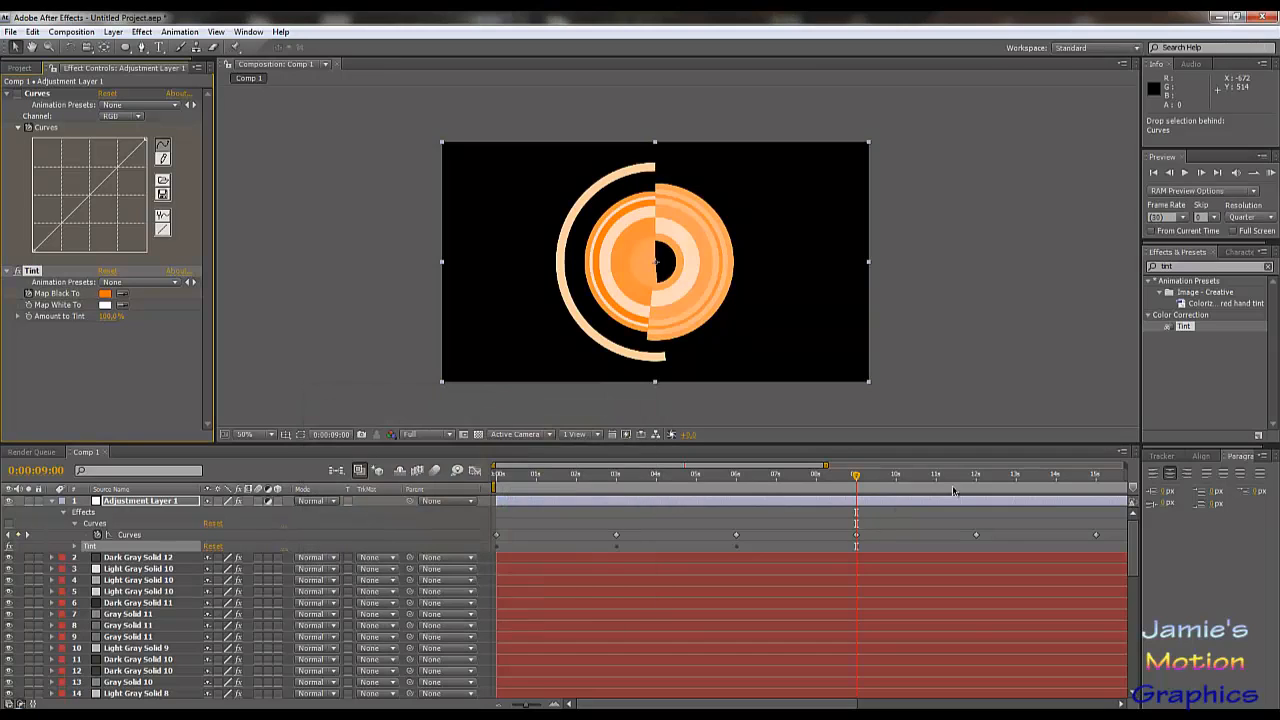
At 0:00:12:00, keyframe the Tint effect's Map Black To color to hot pink, FF006C.
{"action": "left_click", "coordinate": [973, 483]}
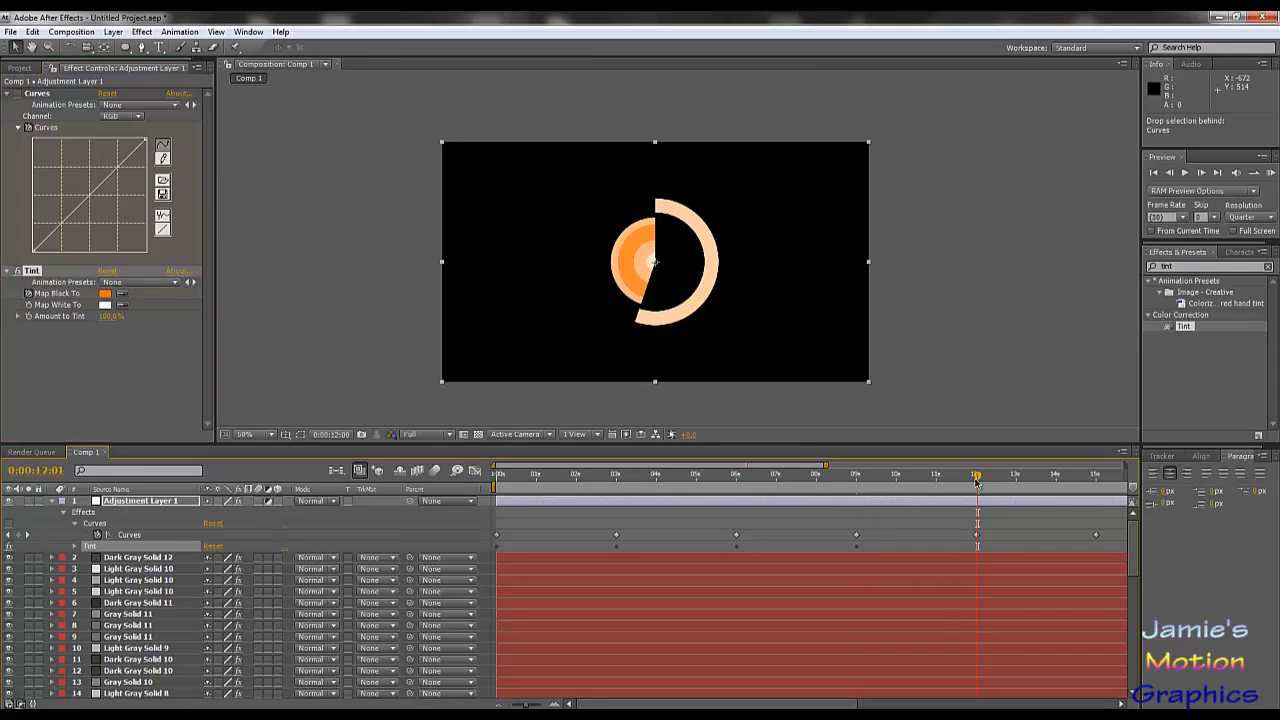
{"action": "left_click", "coordinate": [106, 294]}
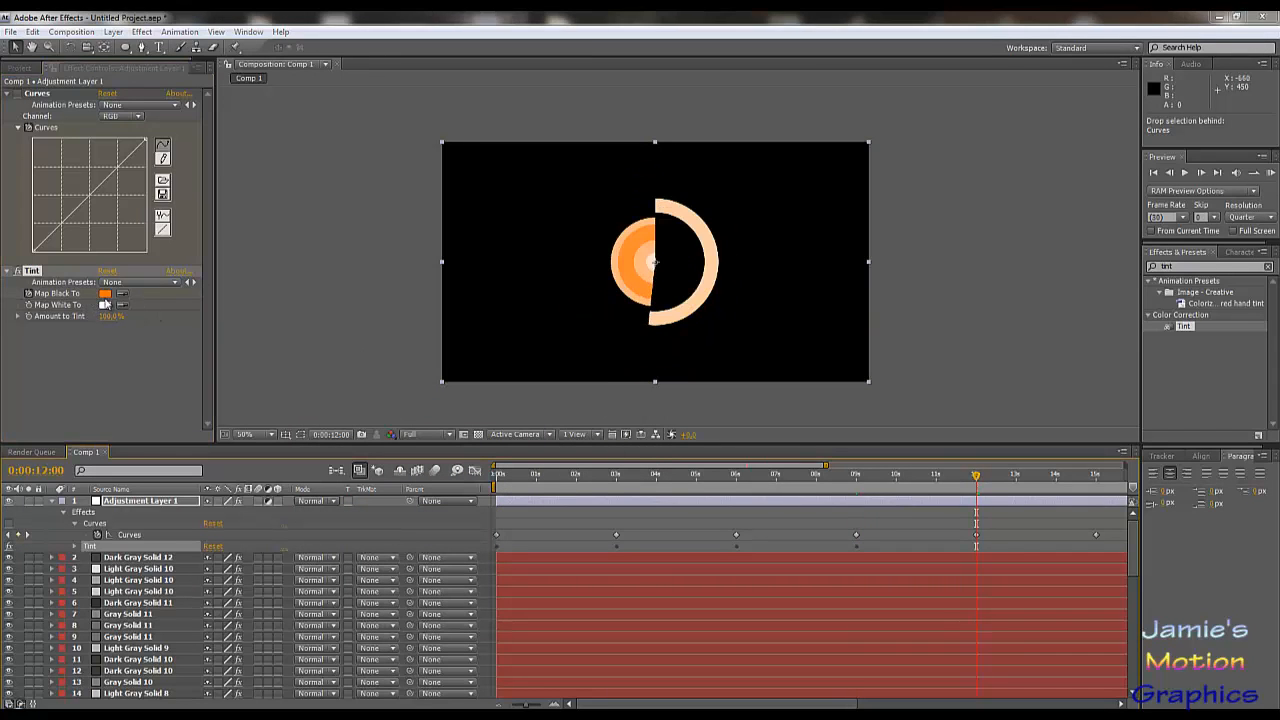
{"action": "left_click_drag", "start_coordinate": [504, 436], "coordinate": [506, 399]}
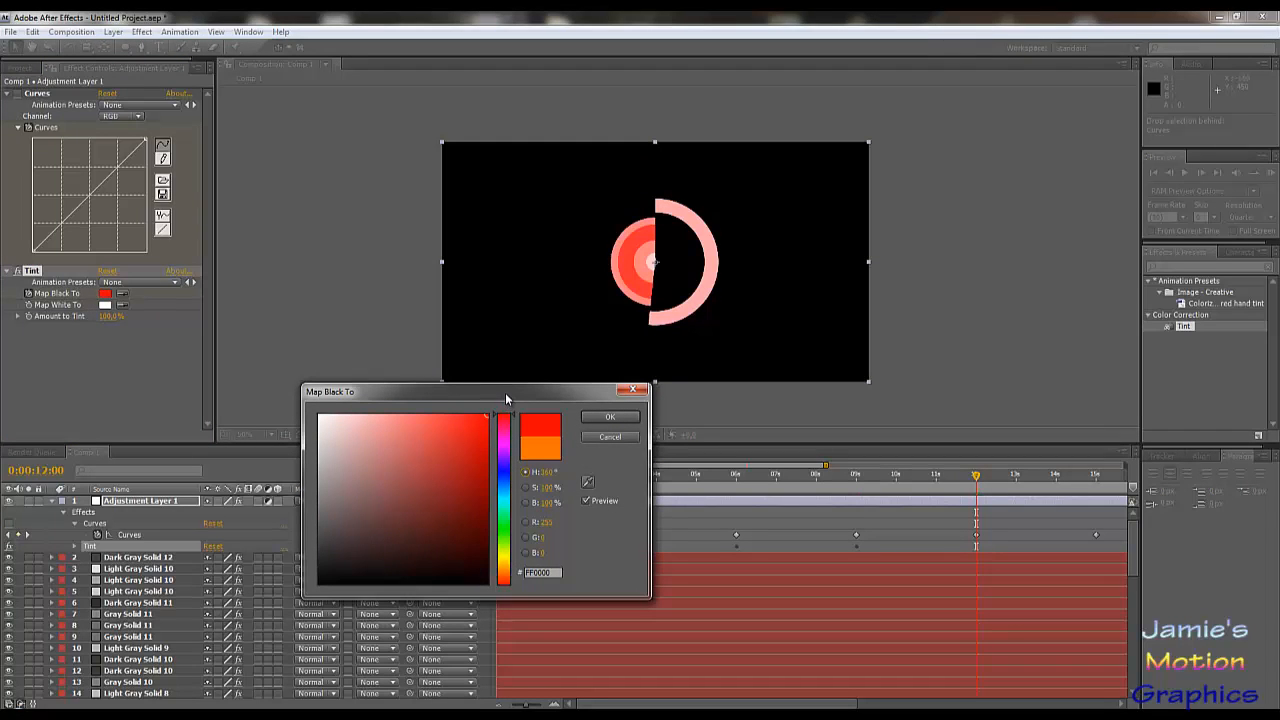
{"action": "left_click", "coordinate": [610, 417]}
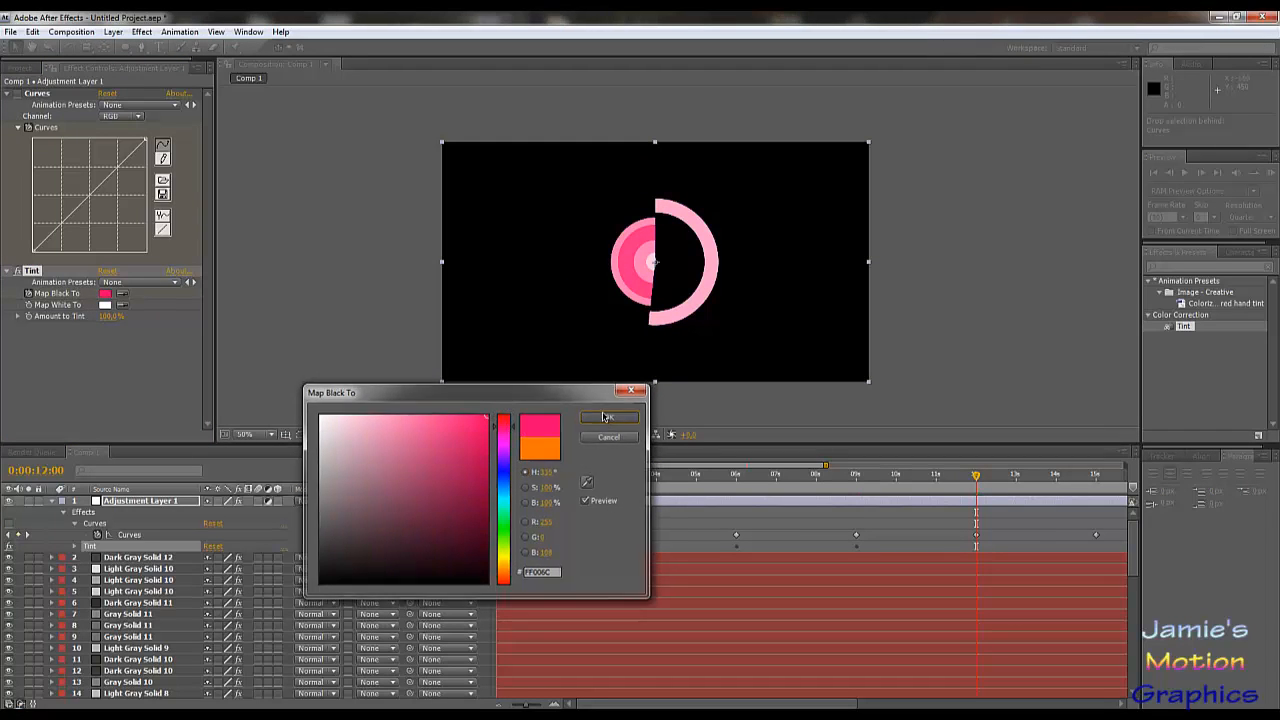
At 0:00:15:00, keyframe the Tint effect's Map Black To color to purple, 6C00FF.
{"action": "left_click", "coordinate": [1092, 484]}
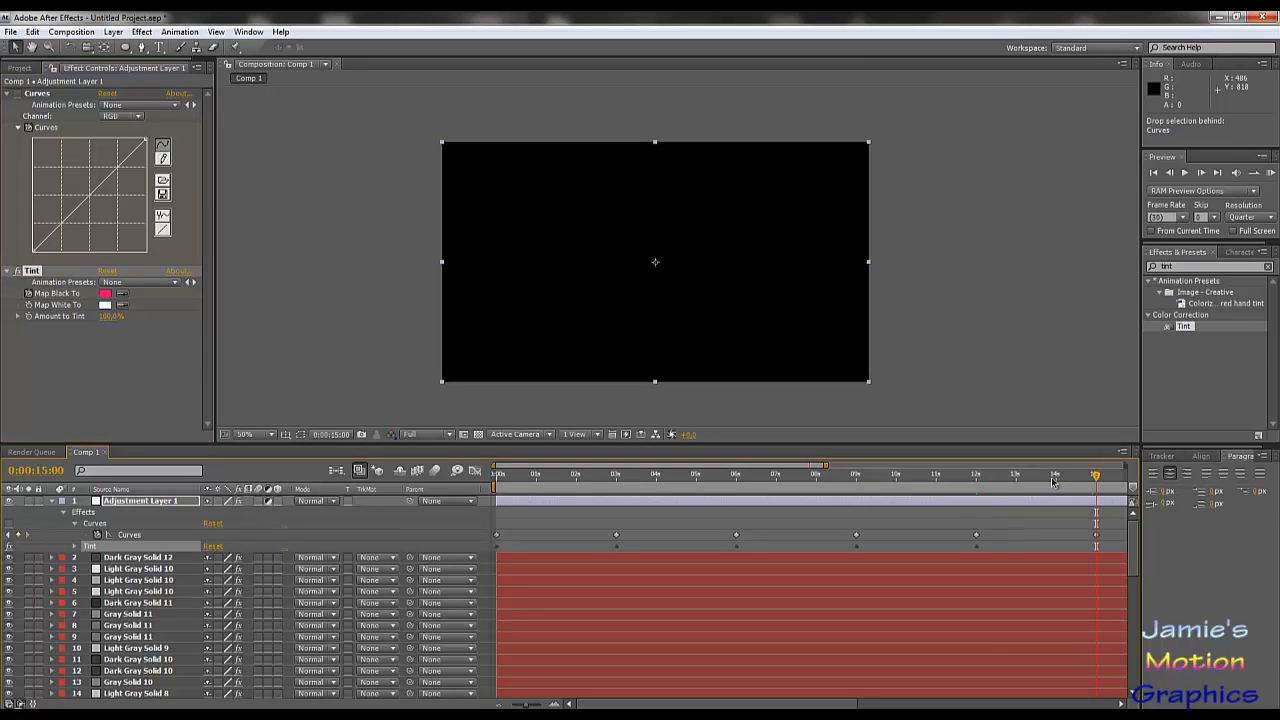
{"action": "left_click", "coordinate": [105, 294]}
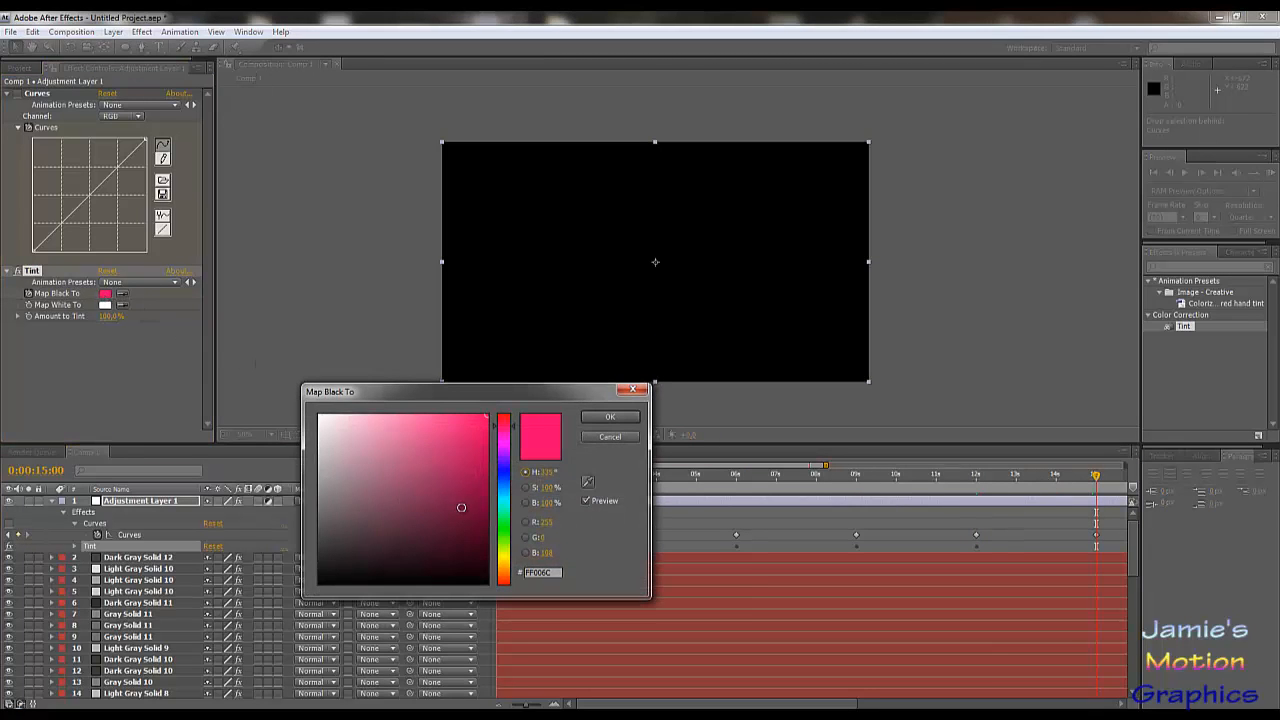
{"action": "left_click", "coordinate": [506, 463]}
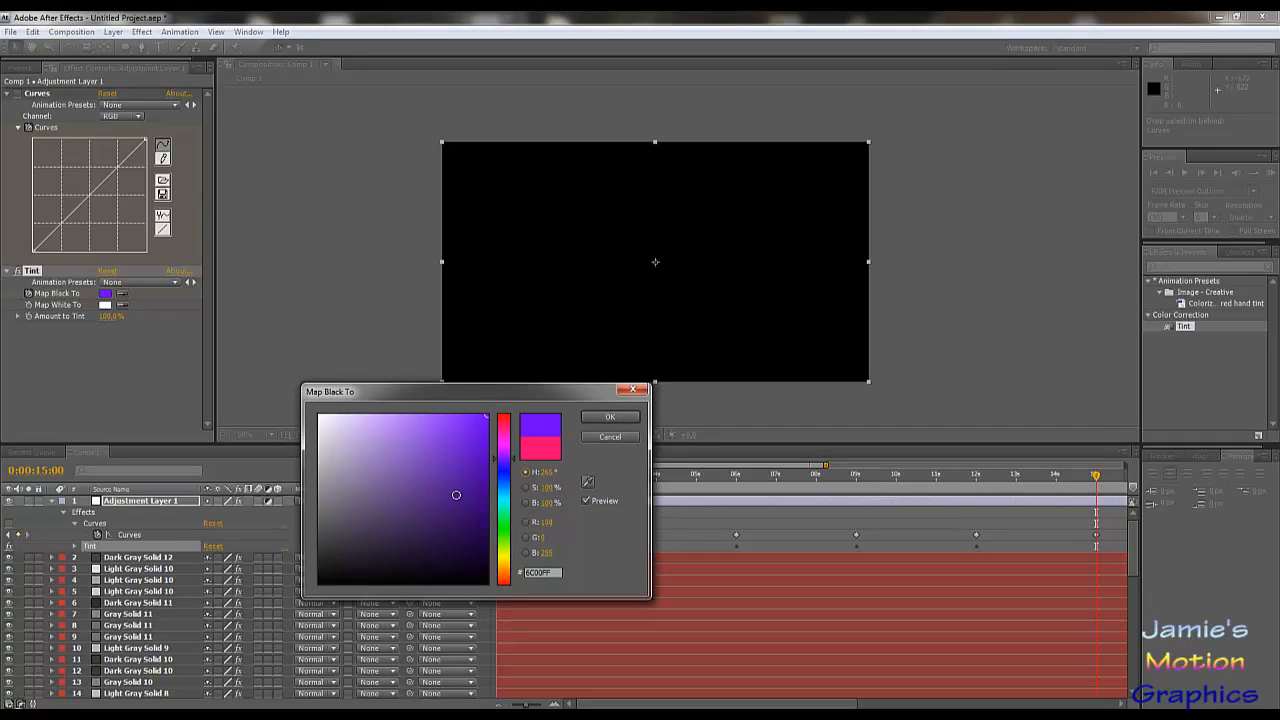
{"action": "left_click", "coordinate": [608, 417]}
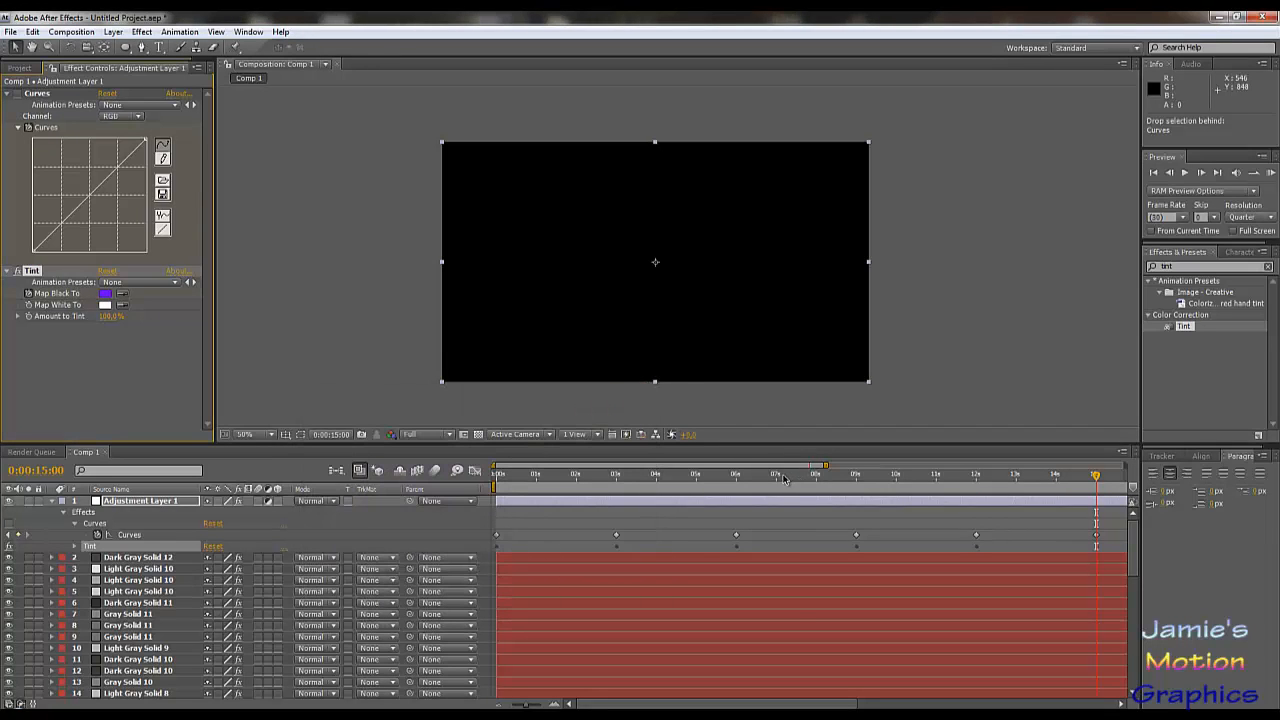
Reveal the adjustment layer's keyframed Curves and Map Black To properties and scrub the timeline to examine the color cycle.
{"action": "left_click_drag", "start_coordinate": [785, 479], "coordinate": [719, 505]}
{"action": "left_click_drag", "start_coordinate": [745, 503], "coordinate": [1098, 548]}
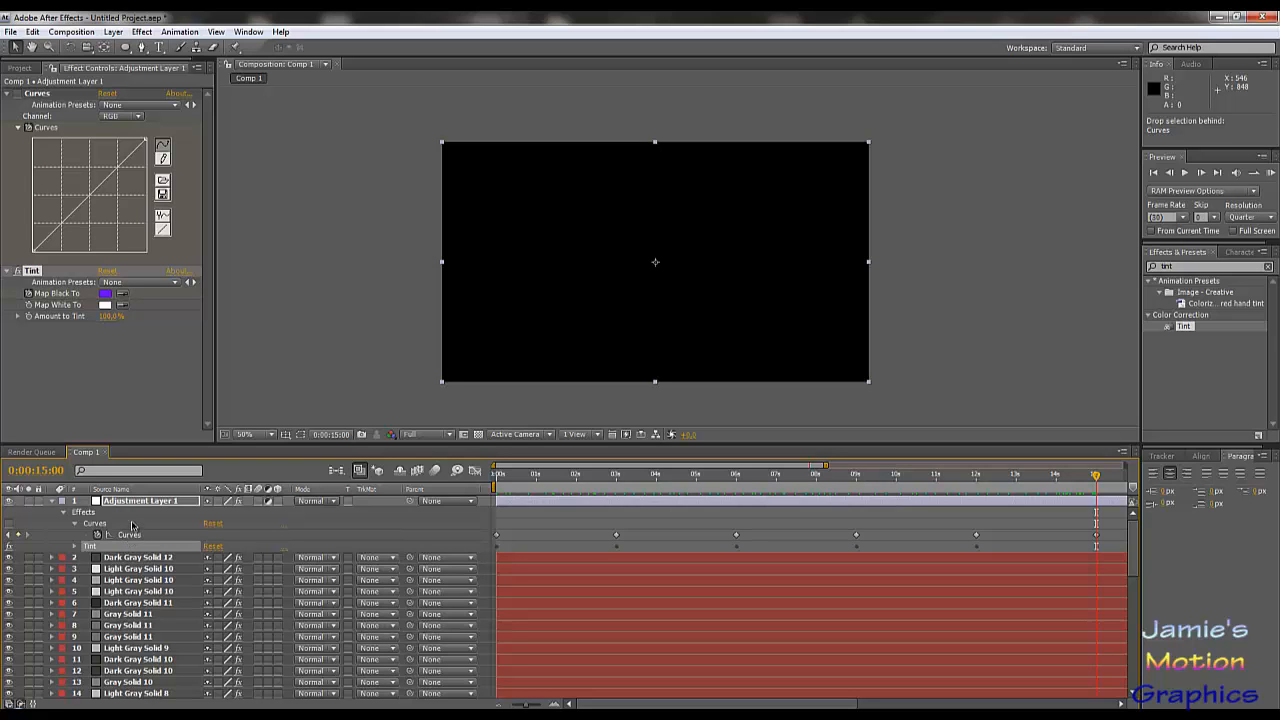
{"action": "key", "text": "u"}
{"action": "key", "text": "u"}
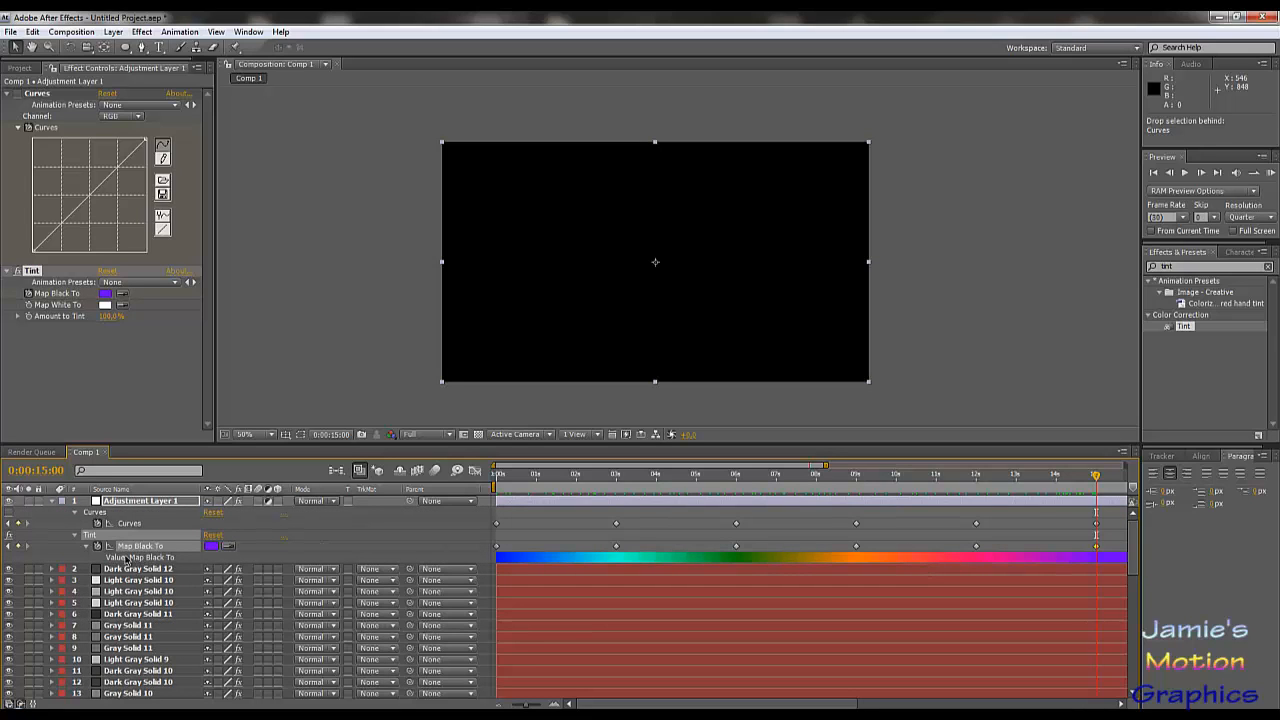
{"action": "left_click", "coordinate": [107, 518]}
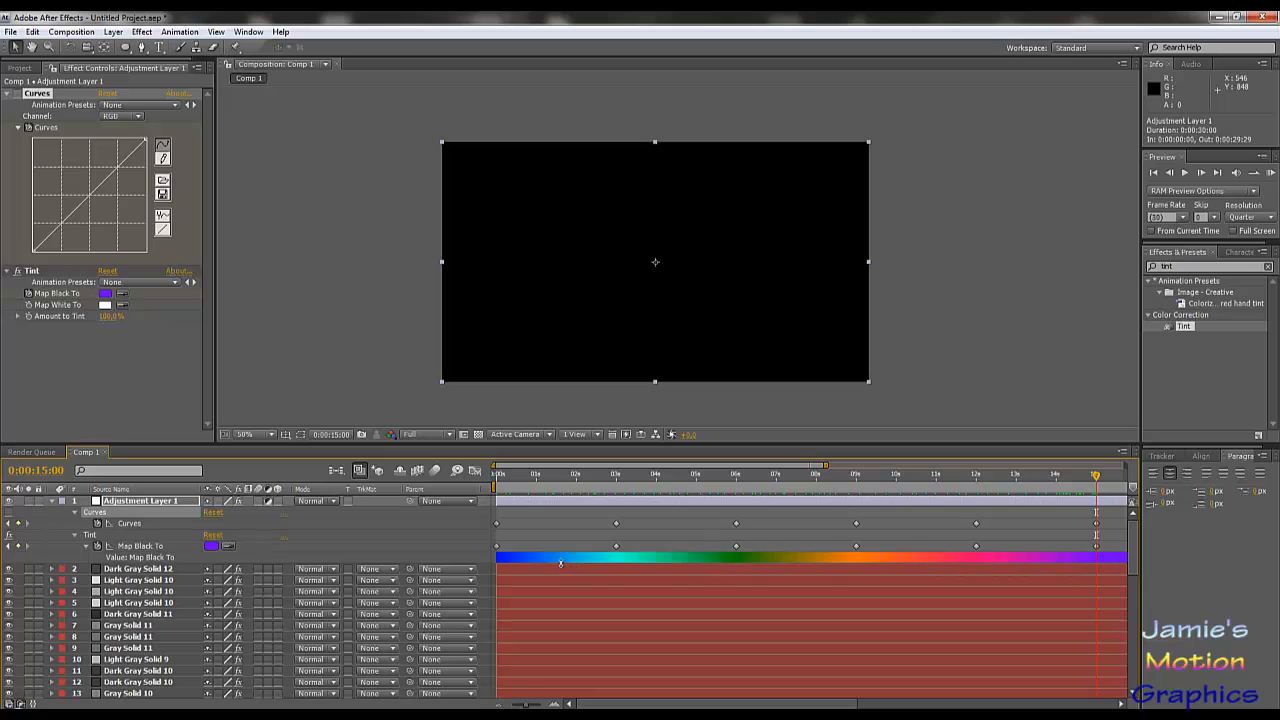
{"action": "left_click_drag", "start_coordinate": [698, 476], "coordinate": [841, 512]}
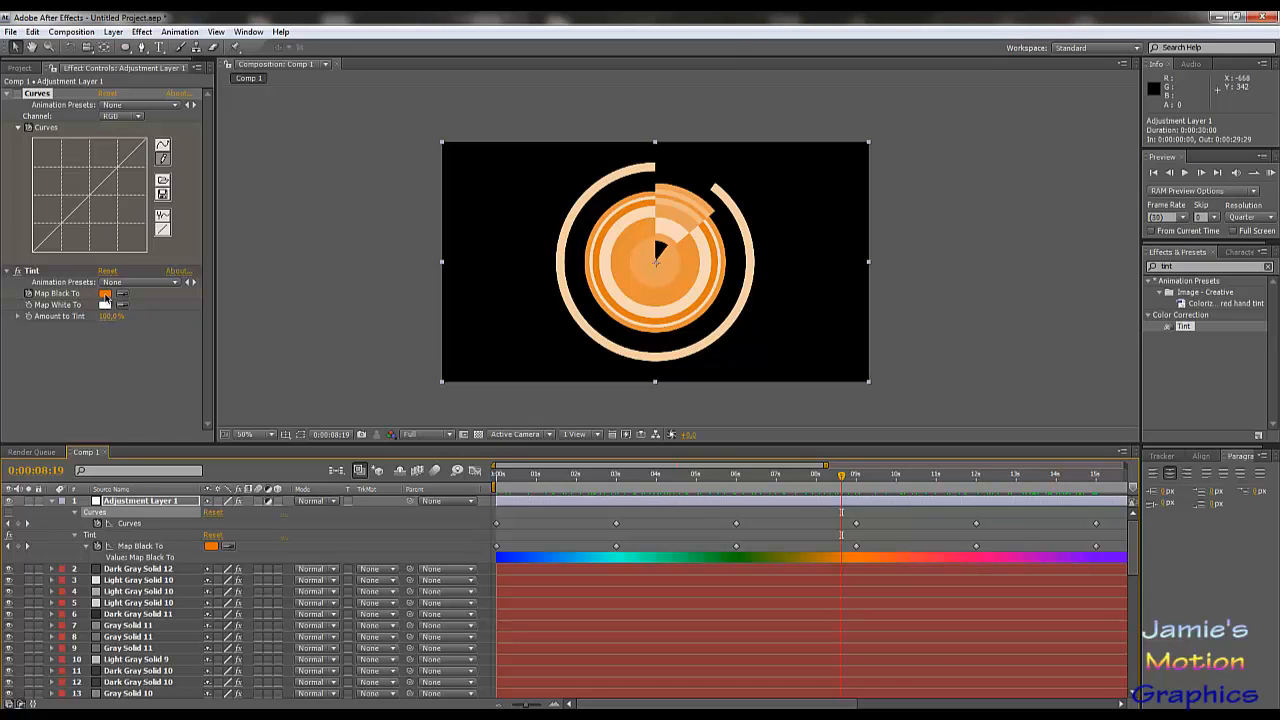
At 0:00:08:00, set the Tint effect's Map Black To color to black, 000000, as a new keyframe.
{"action": "left_click", "coordinate": [816, 474]}
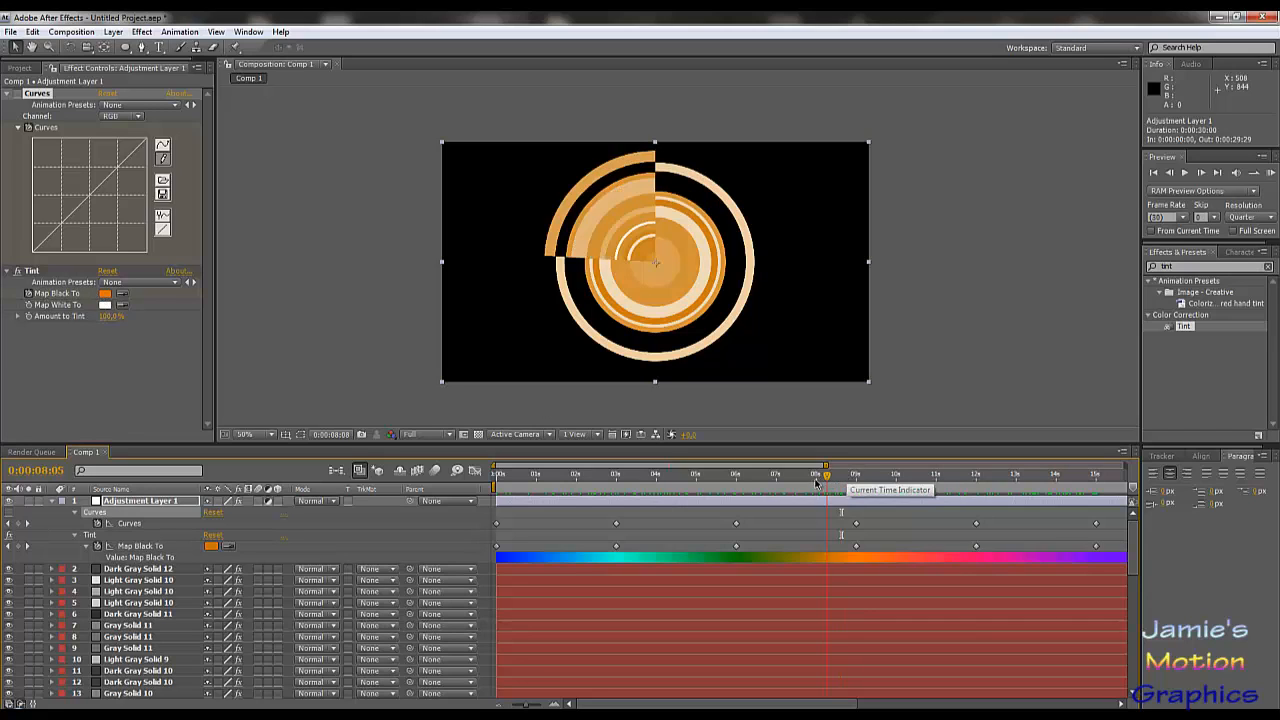
{"action": "left_click", "coordinate": [106, 294]}
{"action": "left_click", "coordinate": [319, 582]}
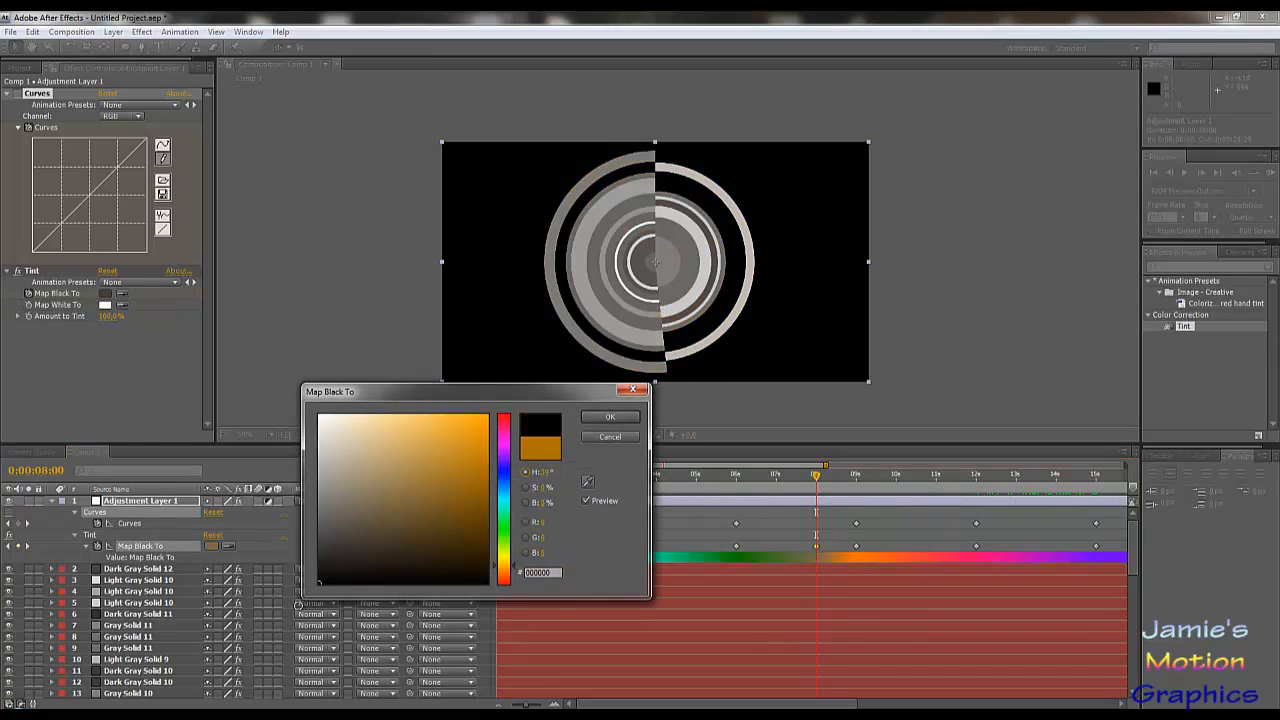
{"action": "left_click", "coordinate": [610, 416]}
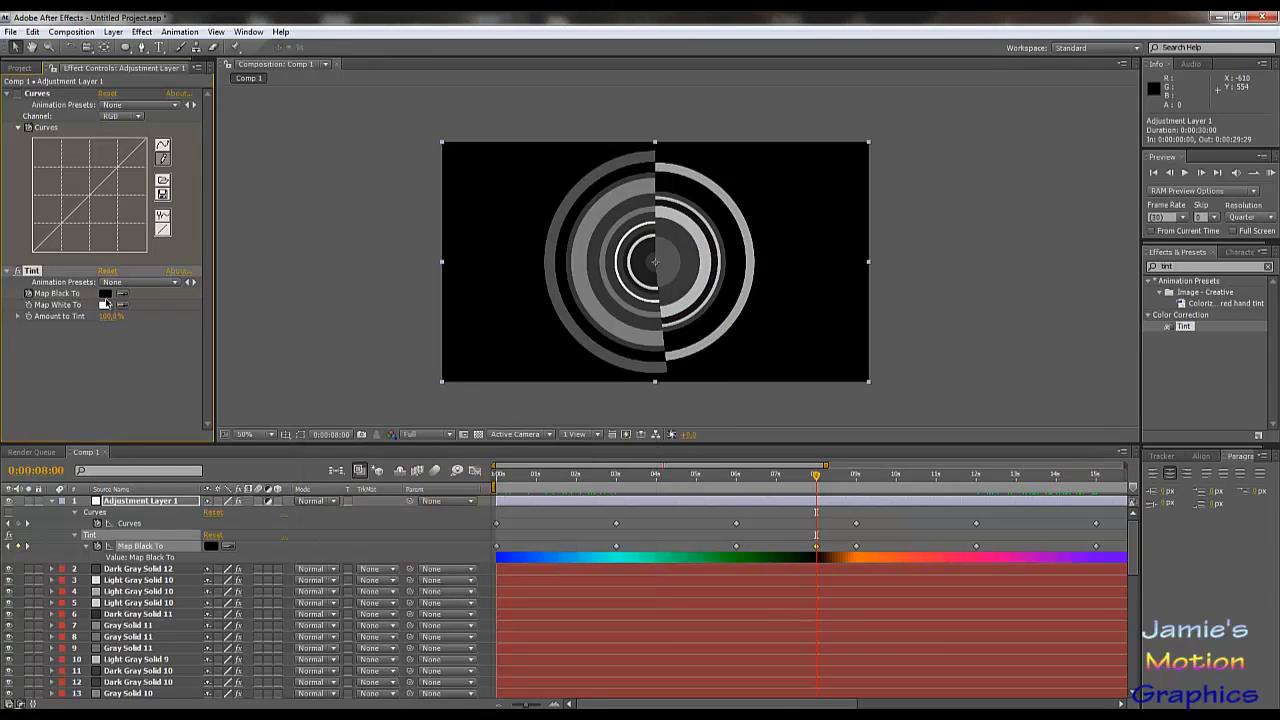
Try red, cyan, yellow and blue as the Tint effect's Map White To color and cancel the change.
{"action": "left_click", "coordinate": [105, 304]}
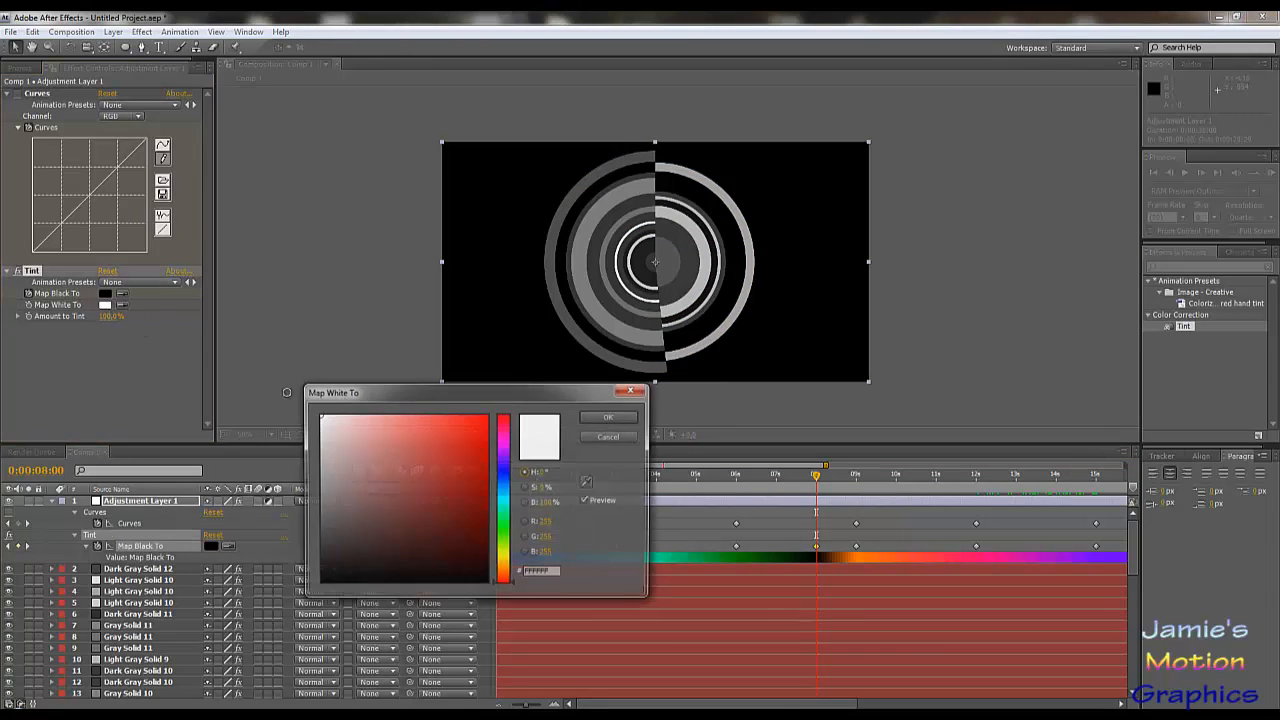
{"action": "left_click", "coordinate": [487, 416]}
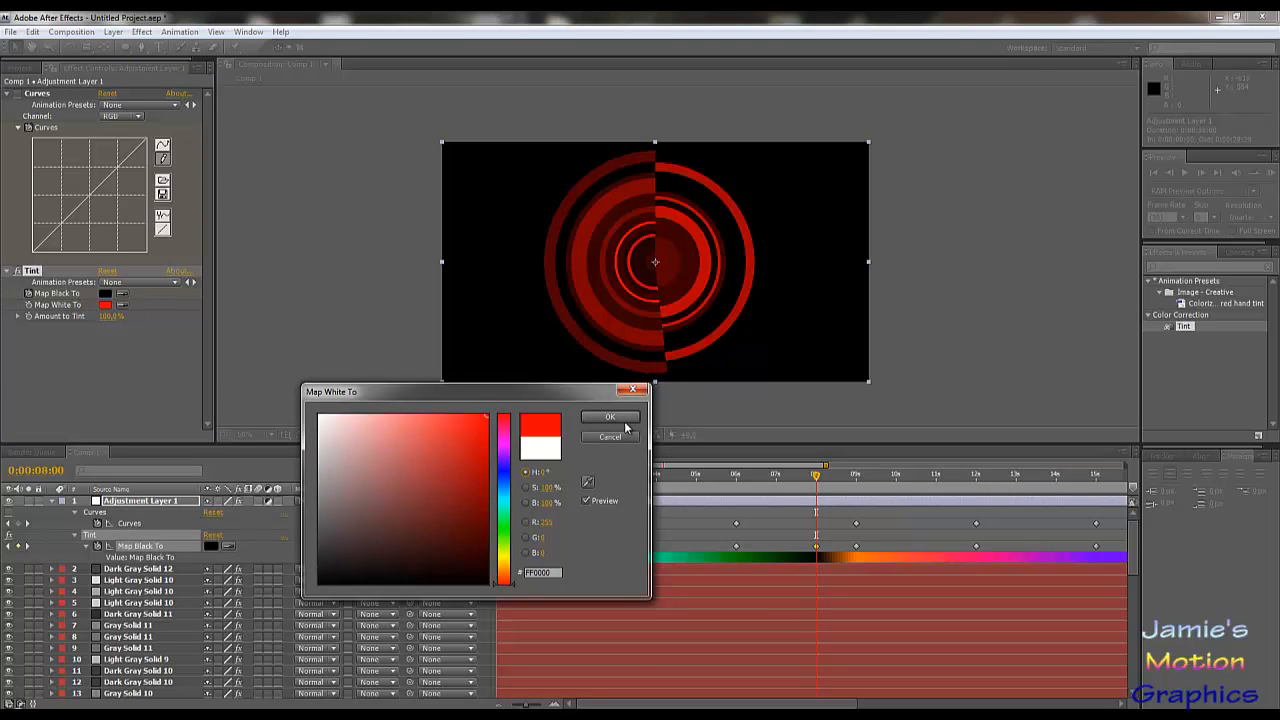
{"action": "left_click", "coordinate": [507, 506]}
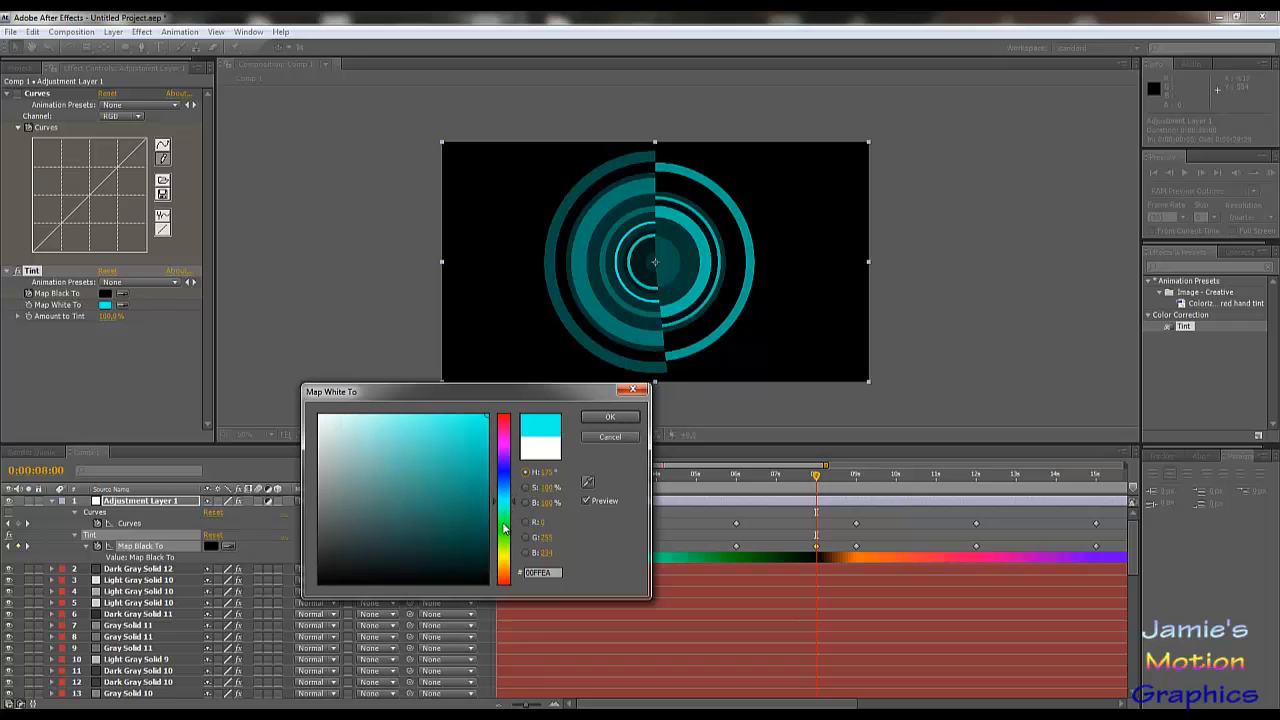
{"action": "left_click_drag", "start_coordinate": [505, 528], "coordinate": [498, 562]}
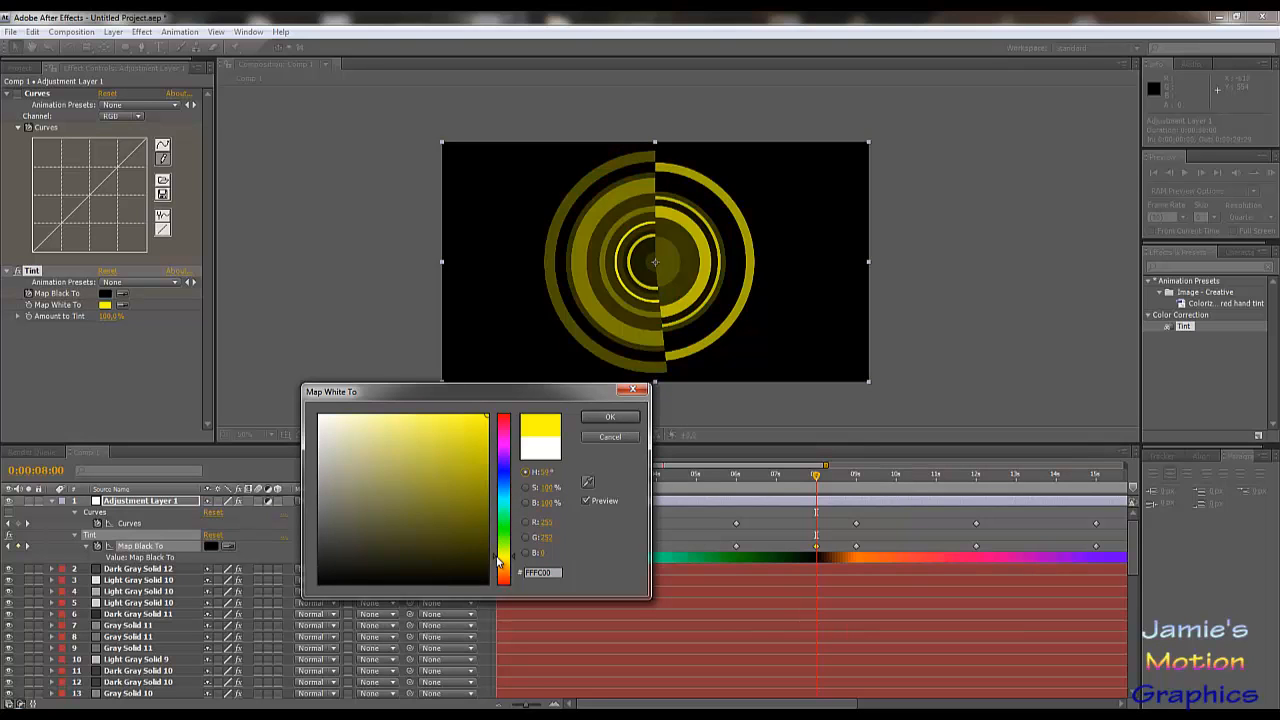
{"action": "left_click", "coordinate": [503, 468]}
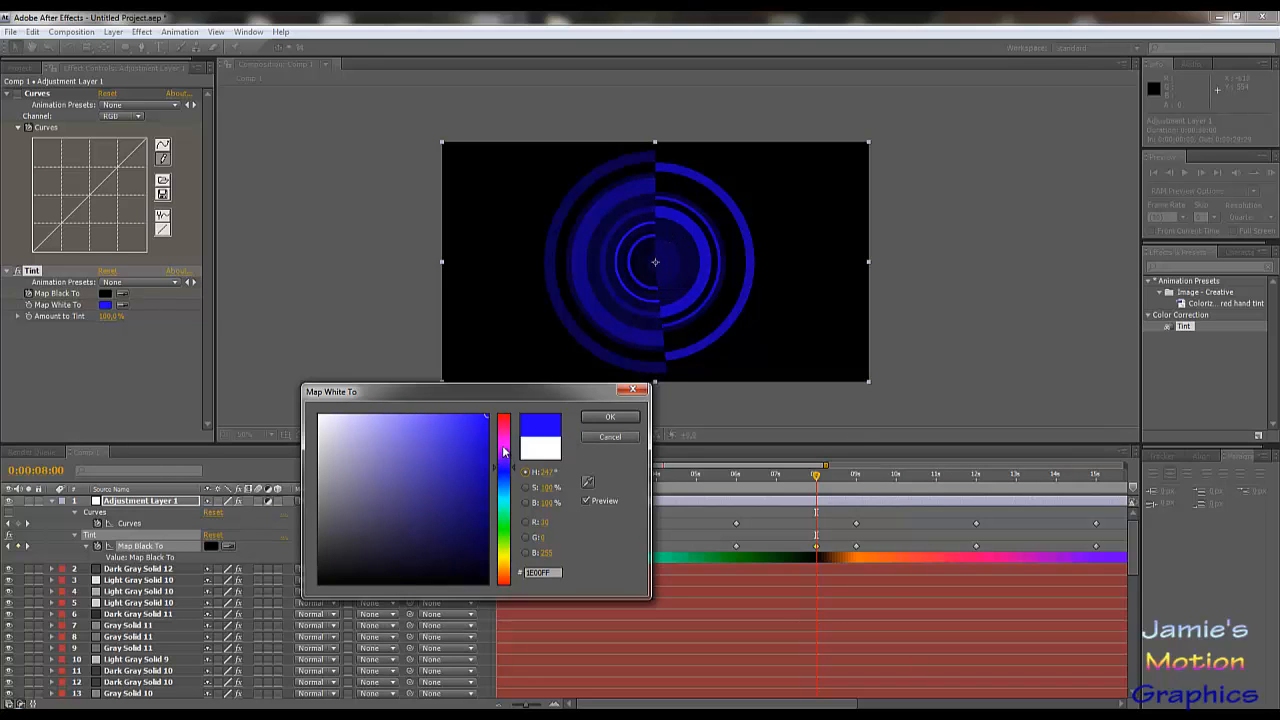
{"action": "left_click_drag", "start_coordinate": [504, 452], "coordinate": [504, 583]}
{"action": "left_click", "coordinate": [503, 423]}
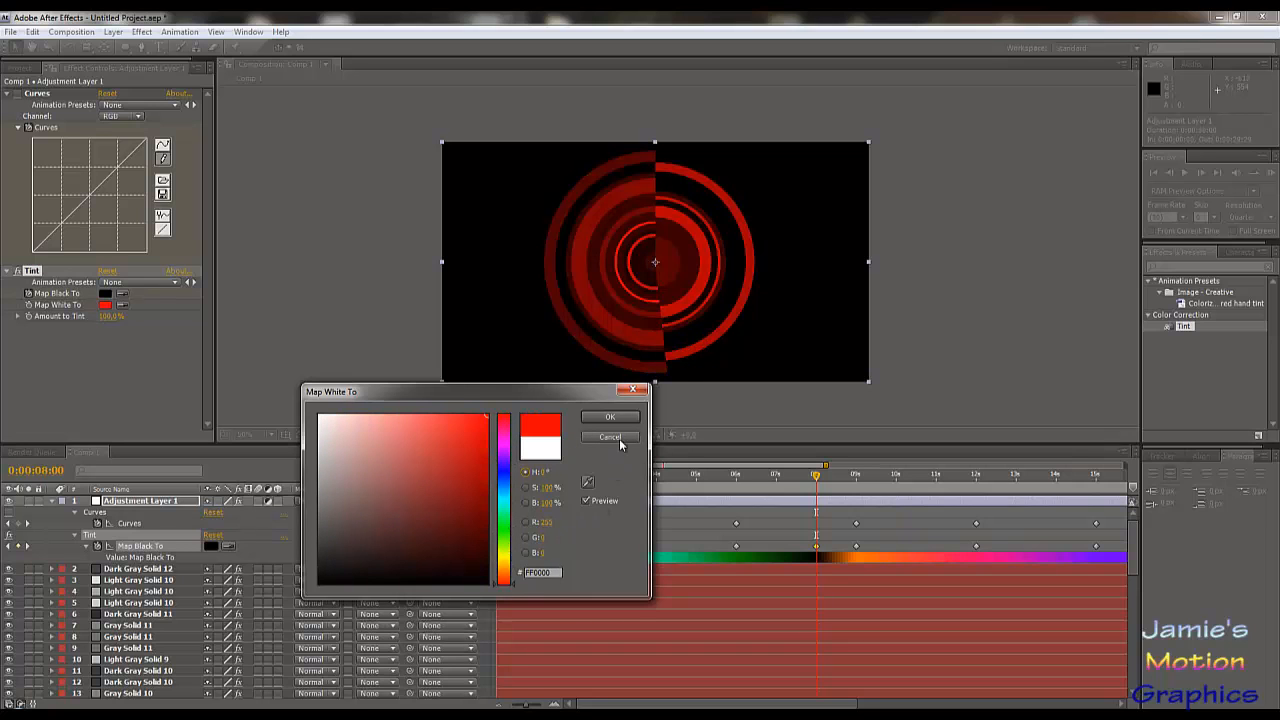
{"action": "left_click", "coordinate": [614, 438]}
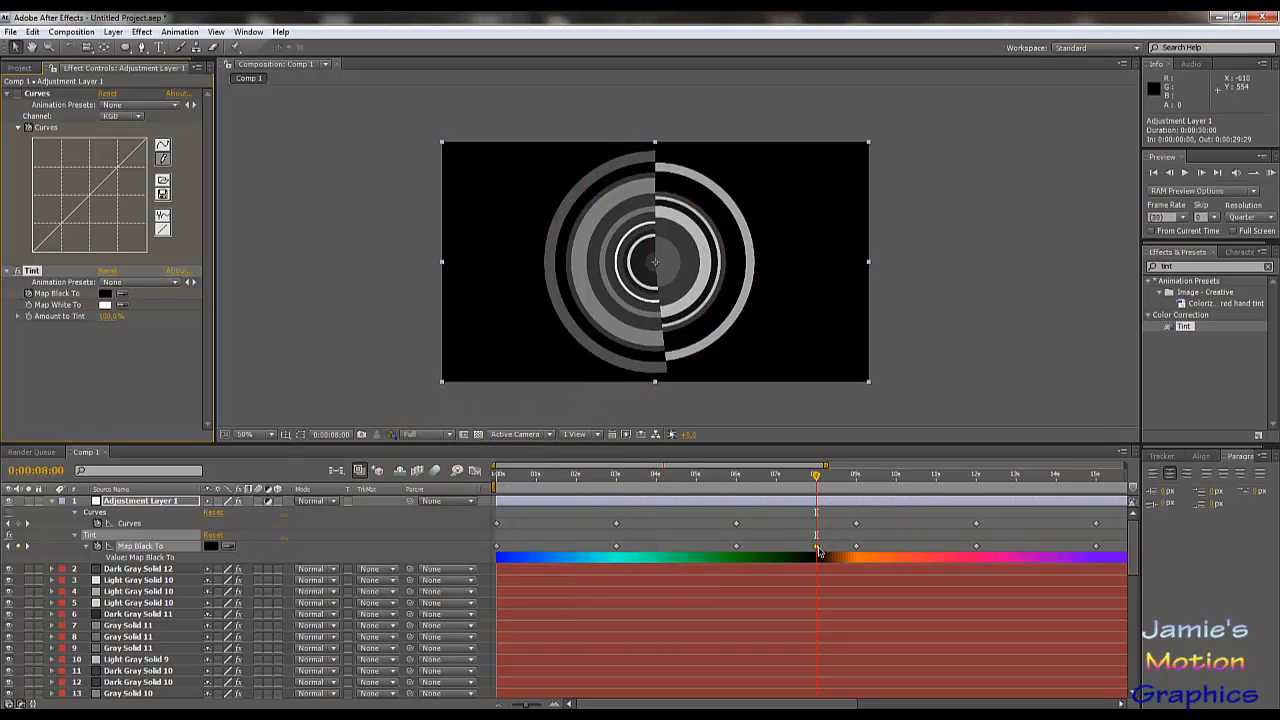
Delete the black Map Black To keyframe at 0:00:08:00 and collapse the adjustment layer's properties.
{"action": "left_click", "coordinate": [817, 547]}
{"action": "left_click", "coordinate": [831, 561]}
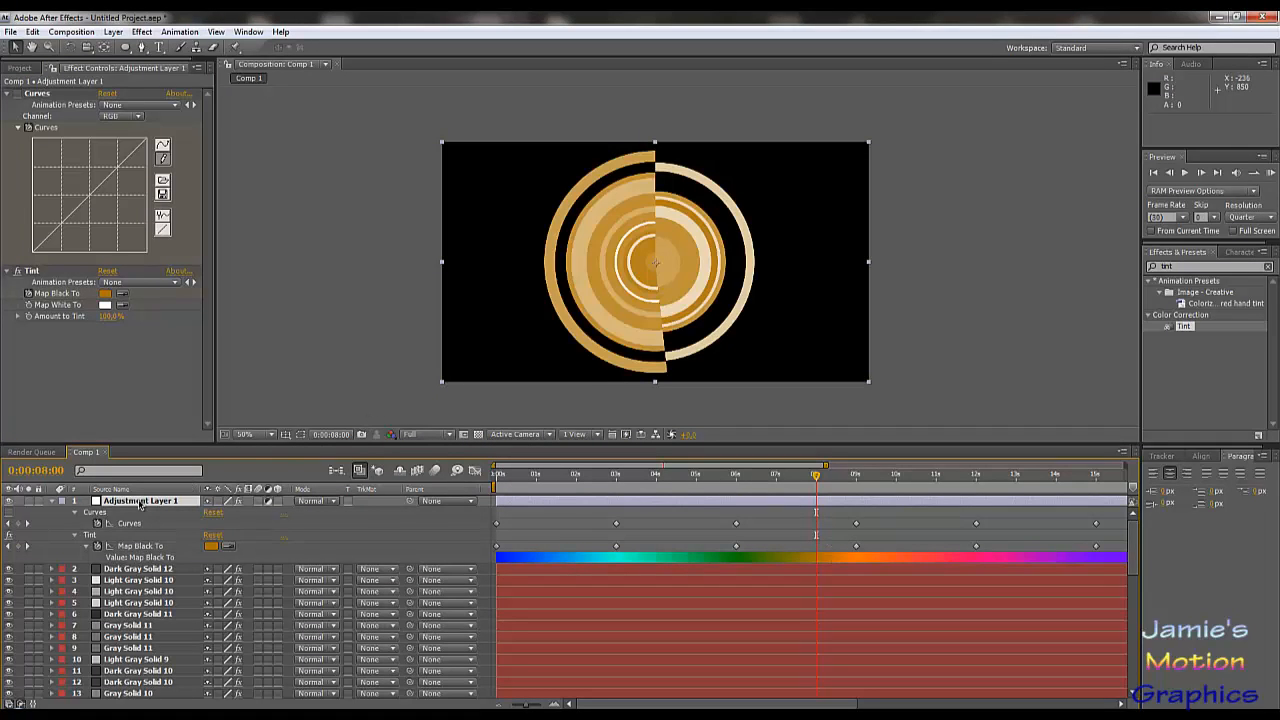
{"action": "left_click", "coordinate": [53, 501]}
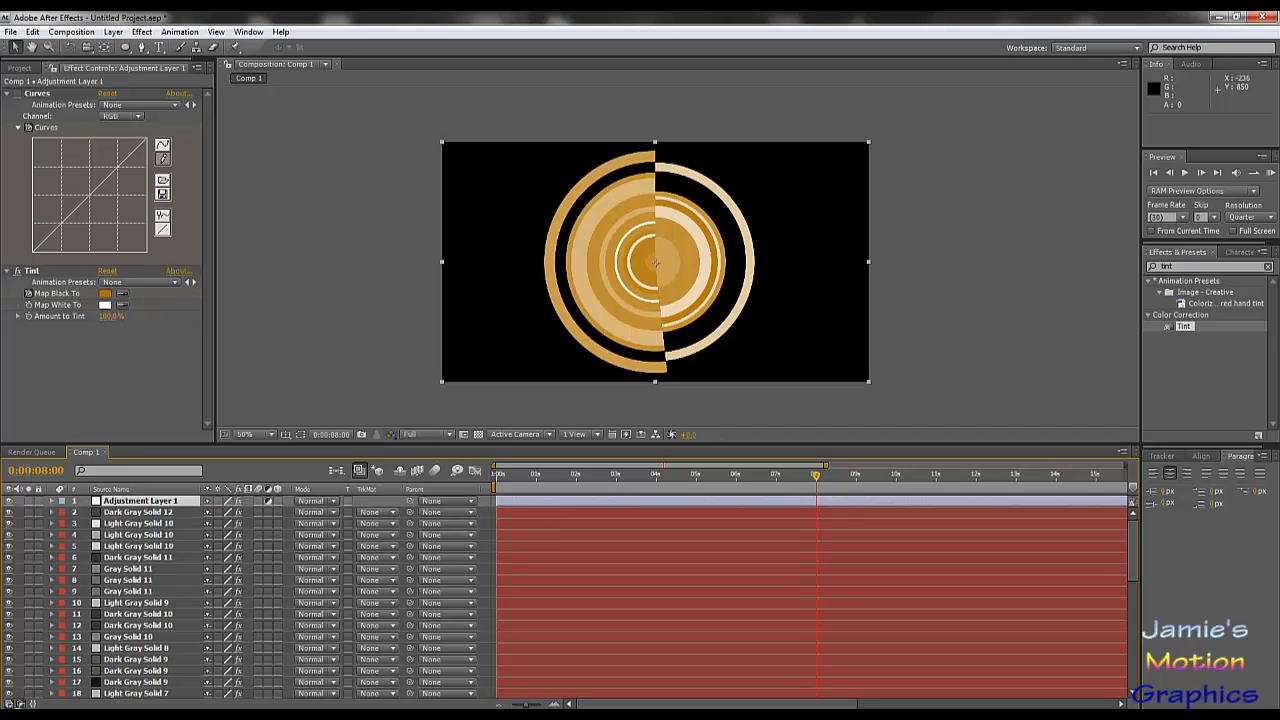
Create a new 1280 x 720, 30-second composition with the offered settings and add Comp 1 to it as a layer.
{"action": "left_click", "coordinate": [68, 31]}
{"action": "left_click", "coordinate": [90, 45]}
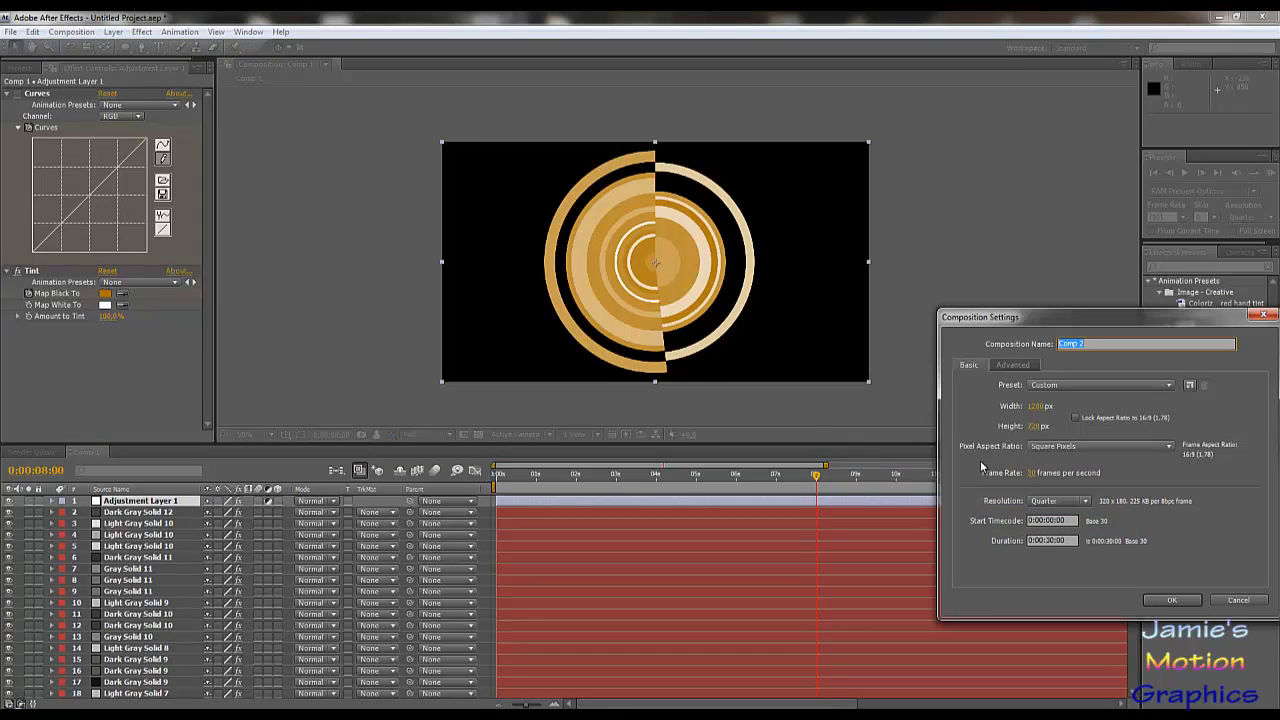
{"action": "left_click", "coordinate": [1168, 602]}
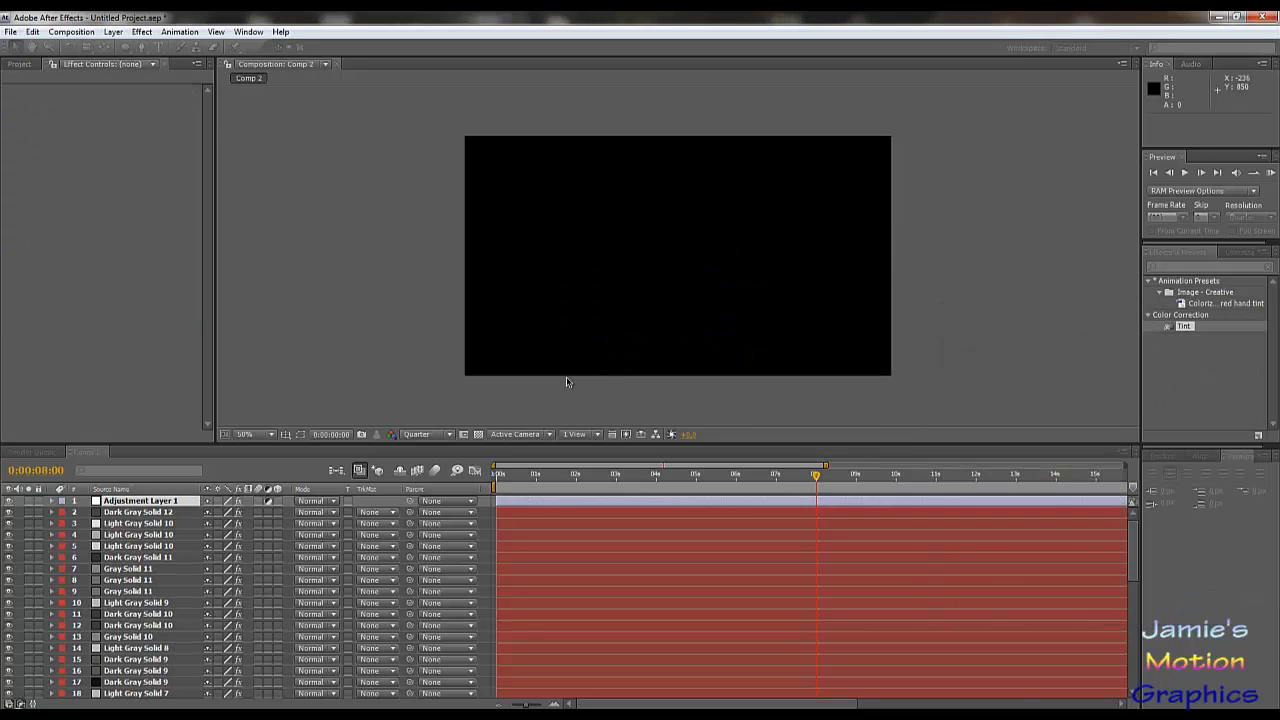
{"action": "left_click", "coordinate": [22, 64]}
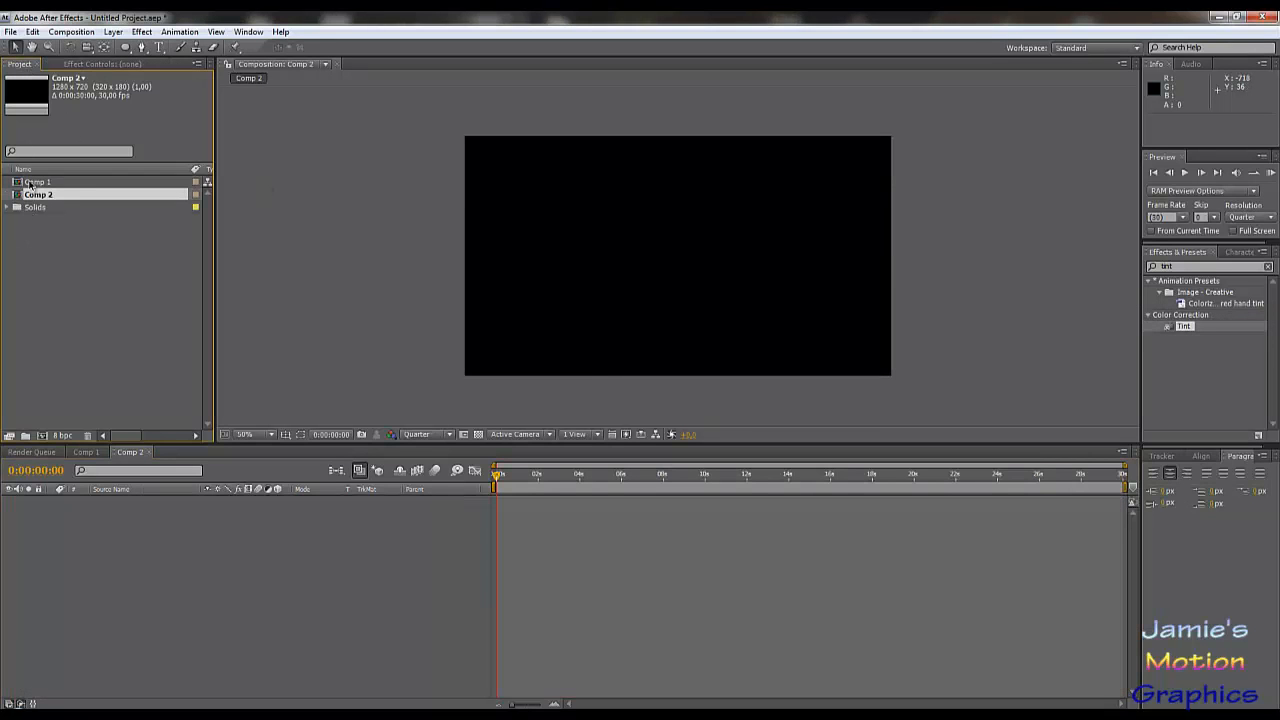
{"action": "left_click_drag", "start_coordinate": [30, 183], "coordinate": [128, 510]}
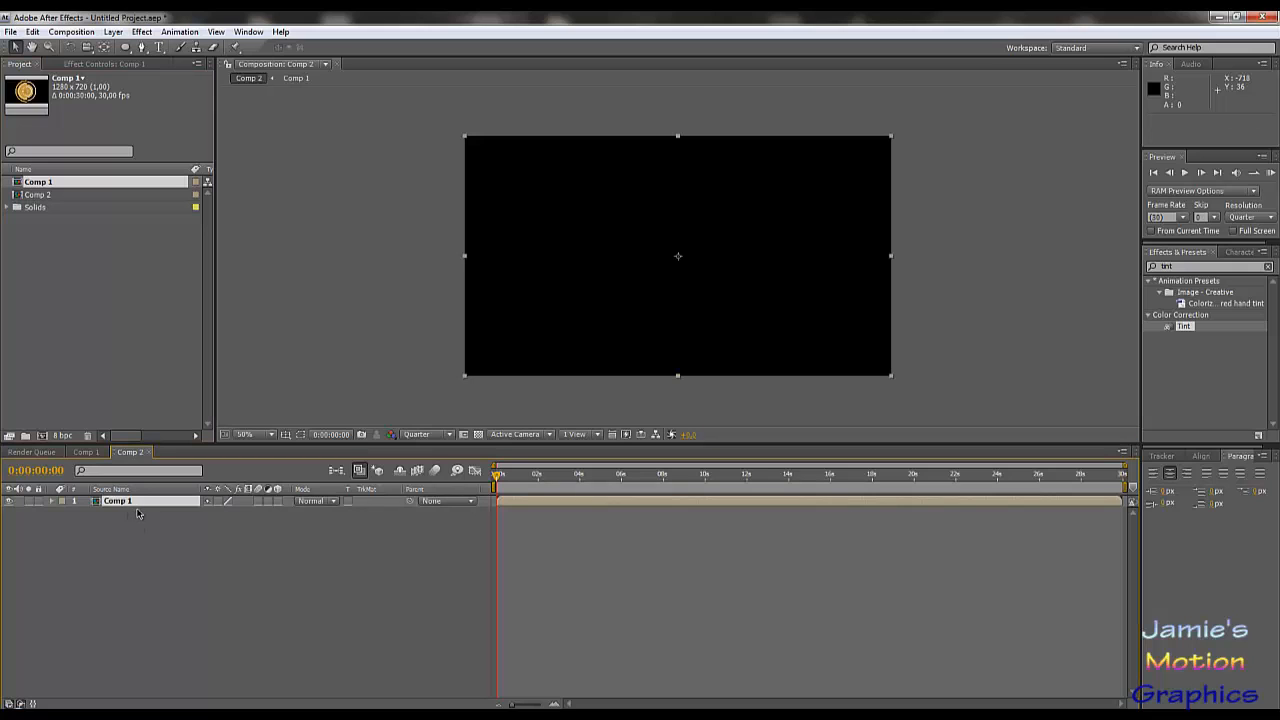
Add a bright green solid at 1280 x 720 to the new composition and place it below the Comp 1 layer.
{"action": "left_click", "coordinate": [148, 530]}
{"action": "left_click", "coordinate": [141, 32]}
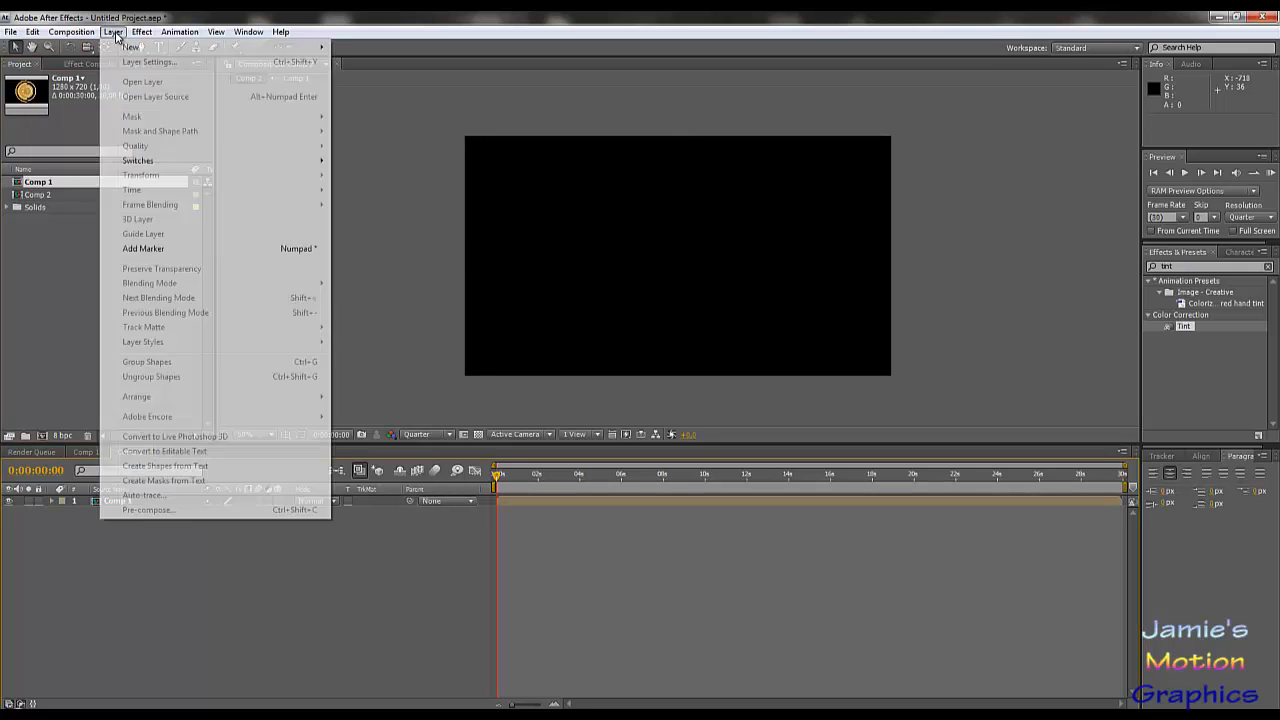
{"action": "mouse_move", "coordinate": [112, 32]}
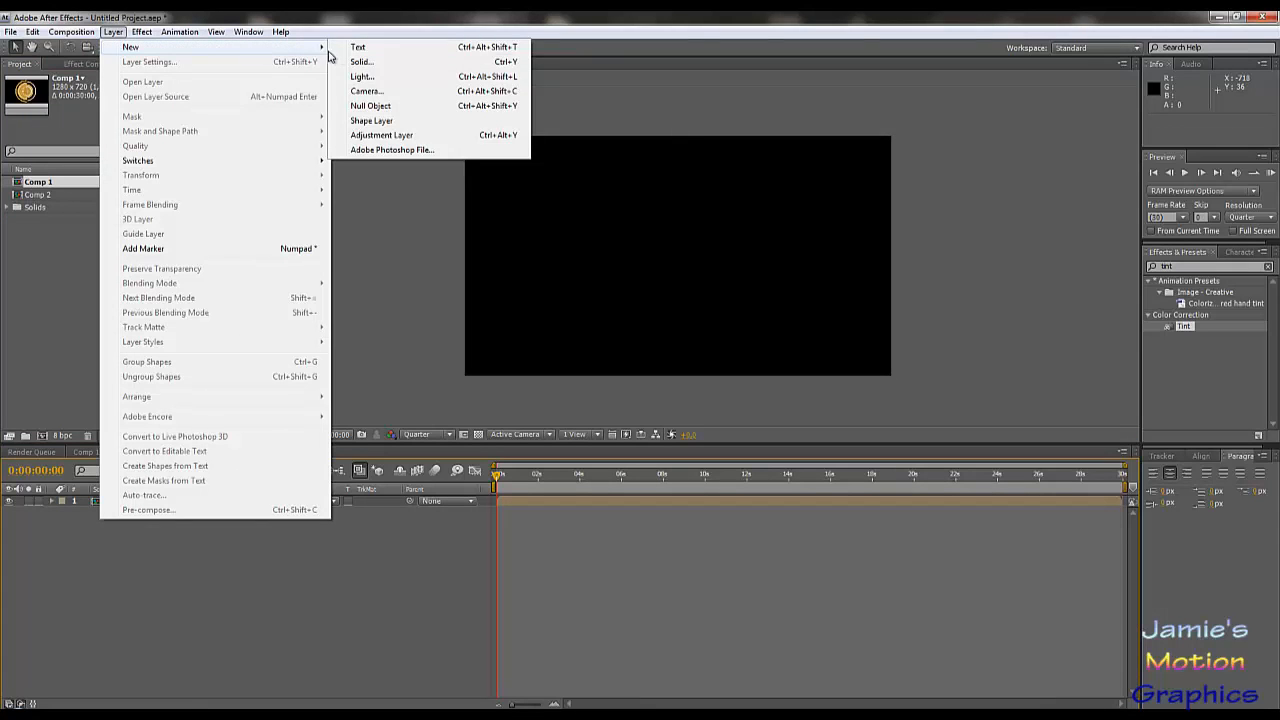
{"action": "left_click", "coordinate": [362, 62]}
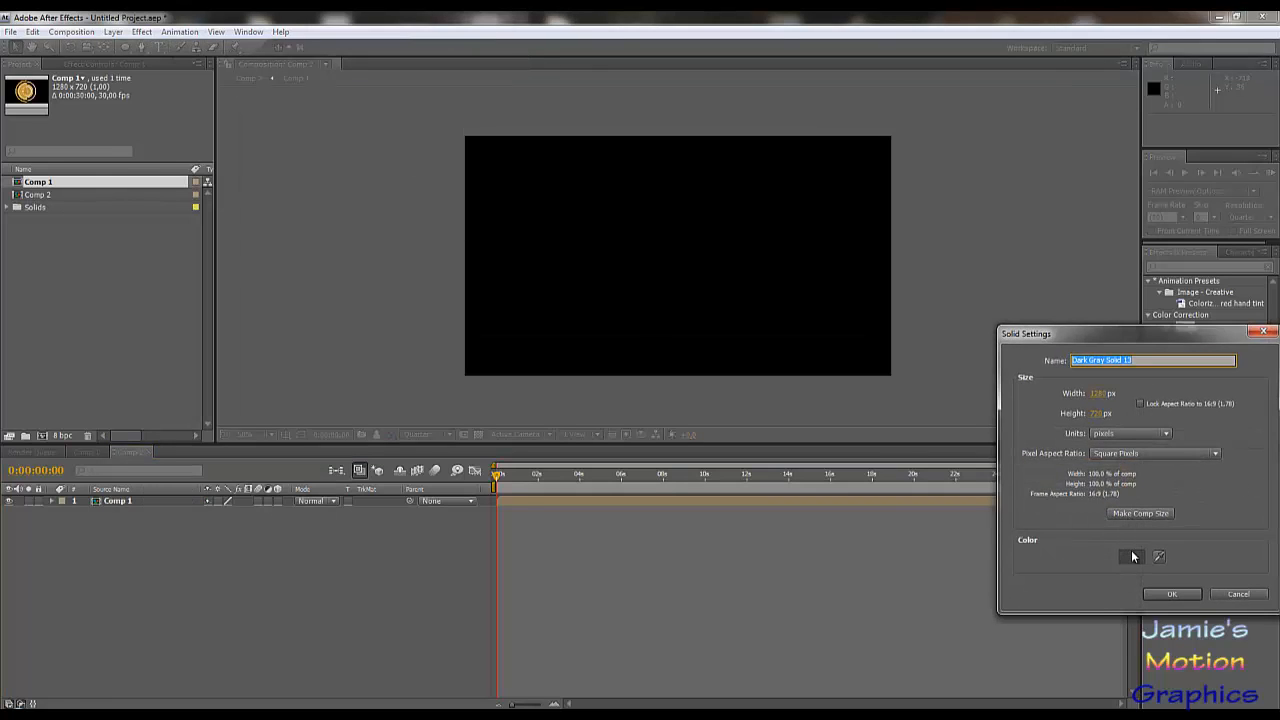
{"action": "left_click", "coordinate": [1131, 556]}
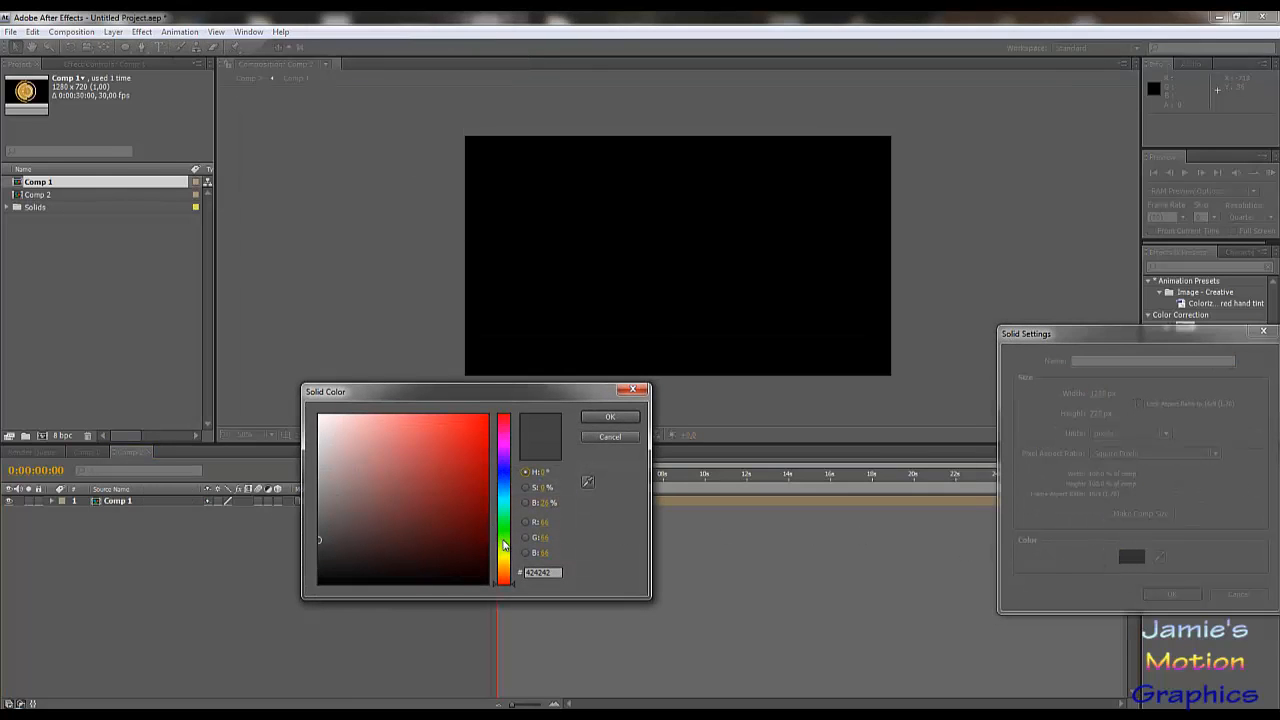
{"action": "left_click_drag", "start_coordinate": [503, 545], "coordinate": [507, 530]}
{"action": "left_click", "coordinate": [486, 420]}
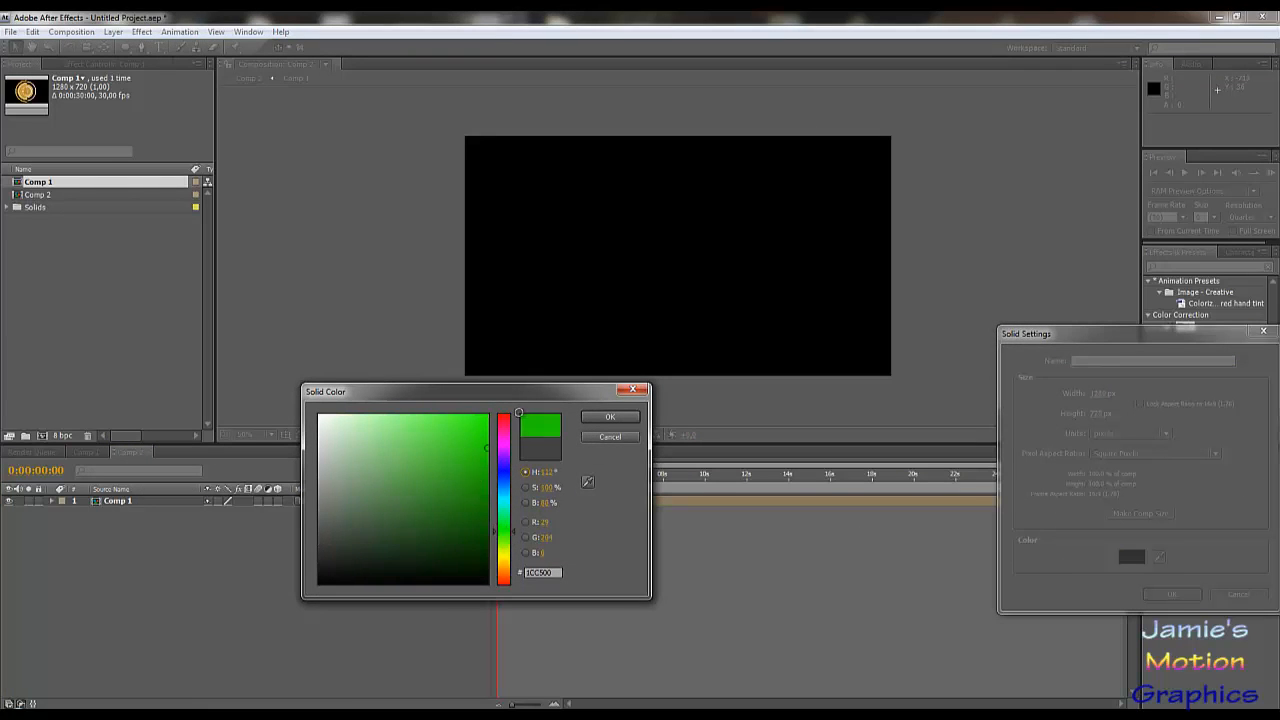
{"action": "left_click", "coordinate": [609, 417]}
{"action": "left_click", "coordinate": [1181, 594]}
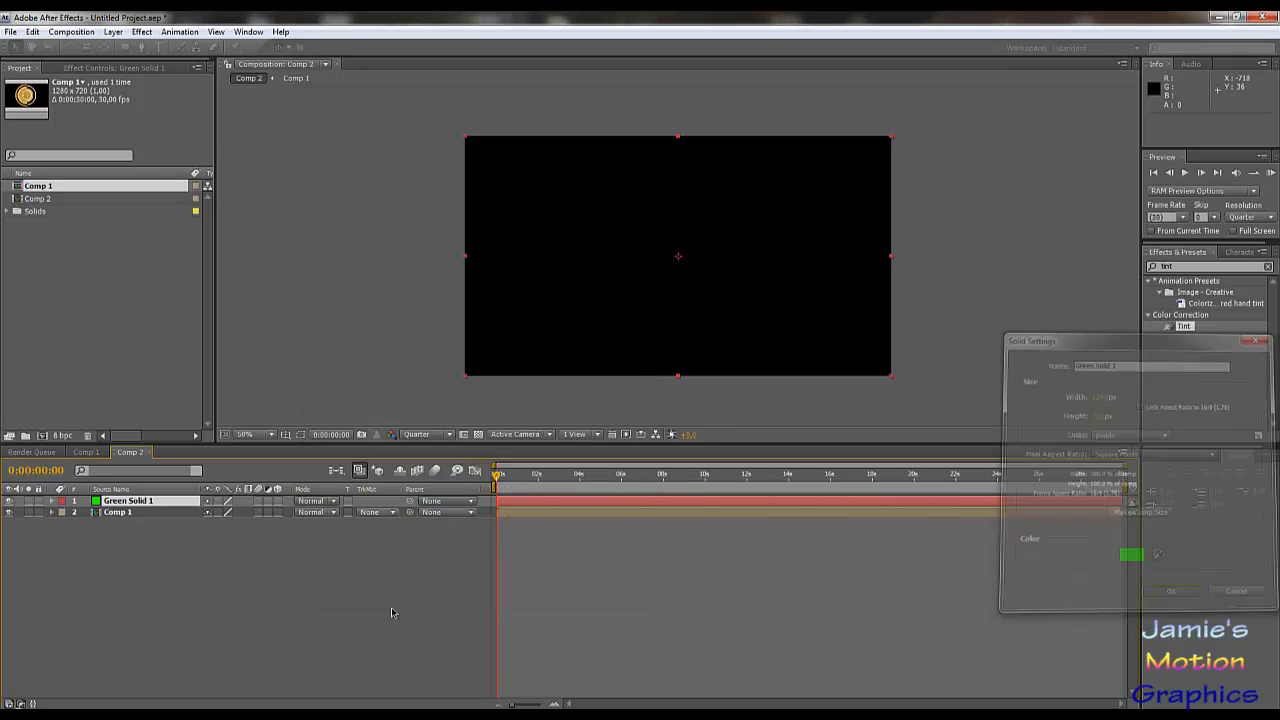
{"action": "left_click_drag", "start_coordinate": [140, 502], "coordinate": [156, 526]}
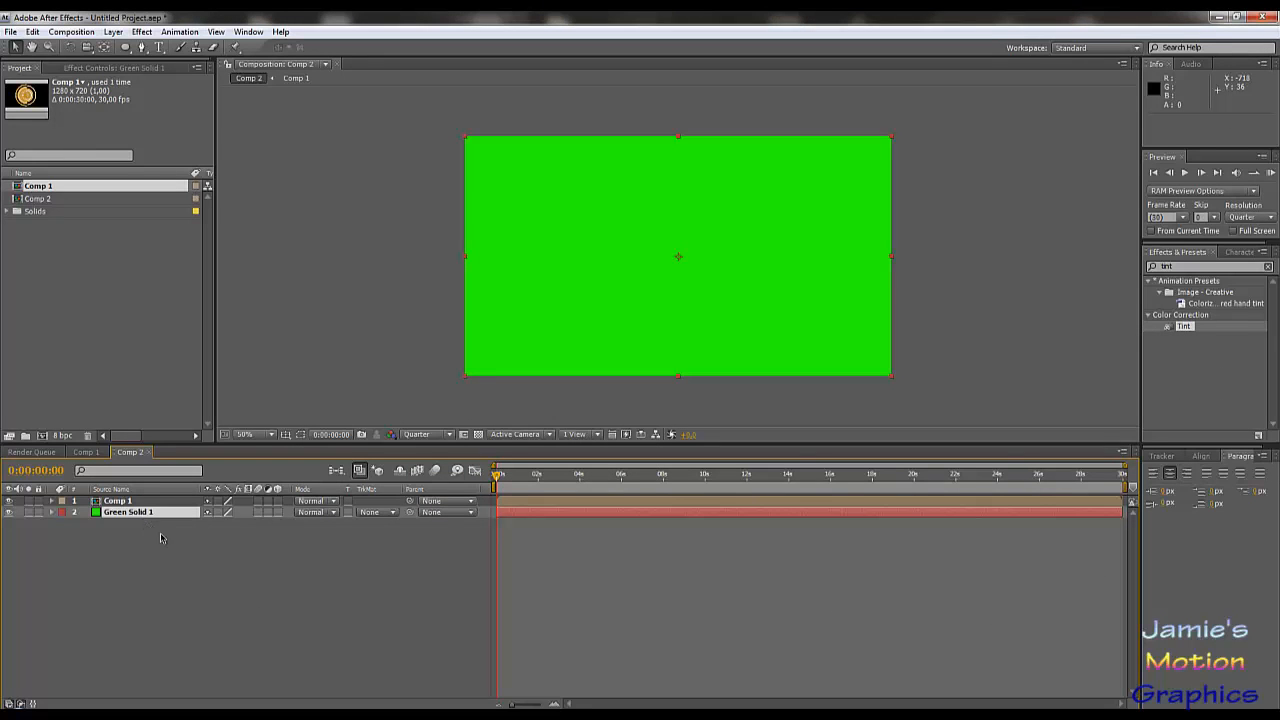
Move to 0:00:04:01 to check the rings over green, and turn on the BG layer's visibility in Comp 1.
{"action": "left_click_drag", "start_coordinate": [520, 473], "coordinate": [580, 514]}
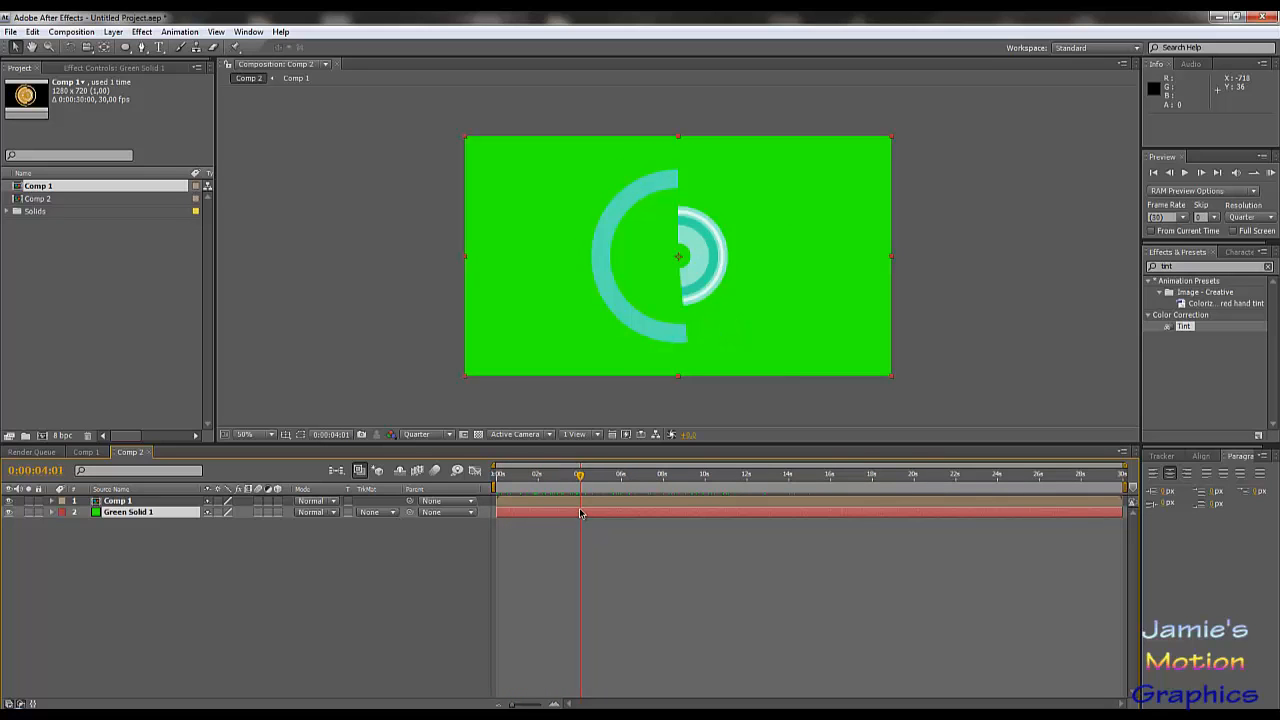
{"action": "left_click", "coordinate": [72, 453]}
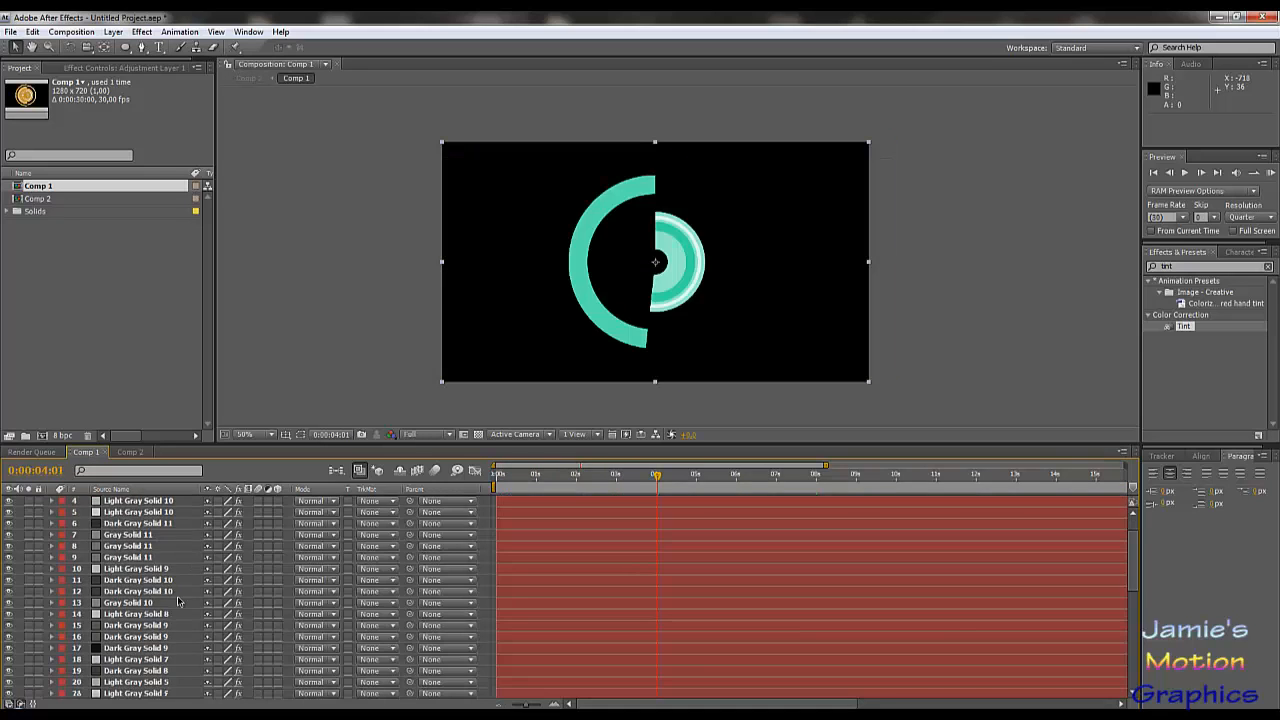
{"action": "scroll", "coordinate": [169, 614], "scroll_direction": "down", "scroll_amount": 2}
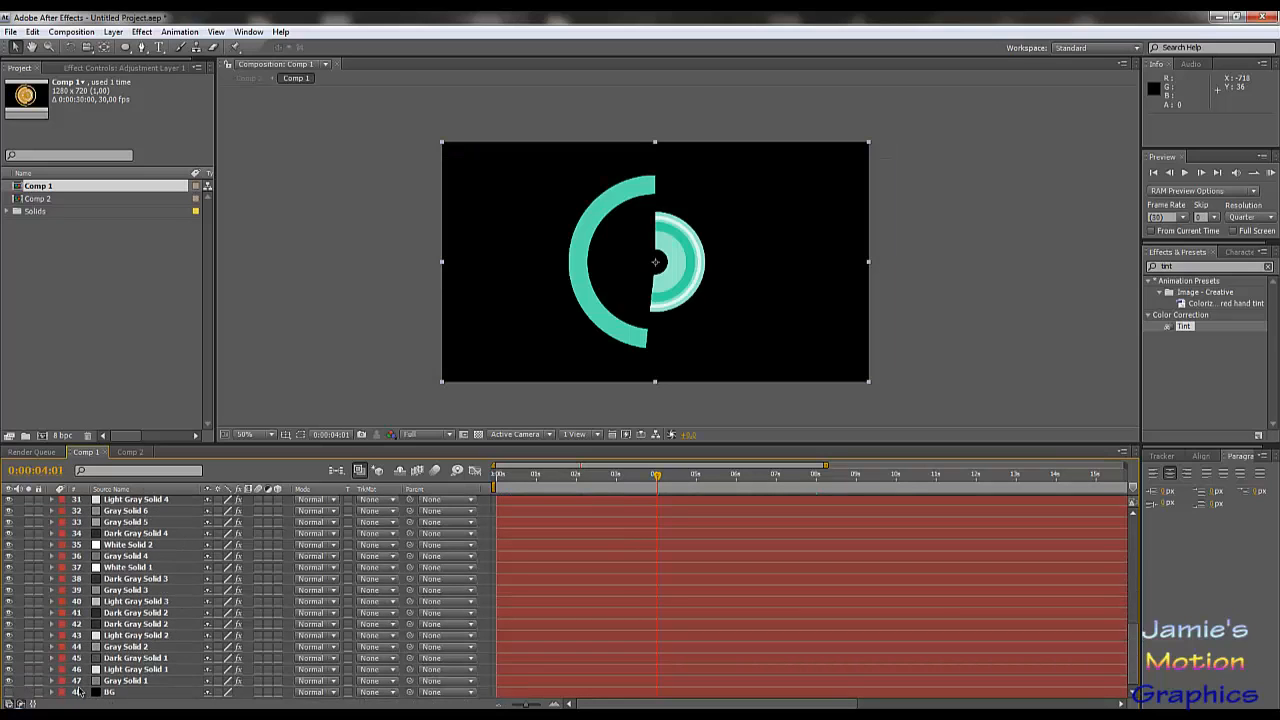
{"action": "left_click", "coordinate": [9, 692]}
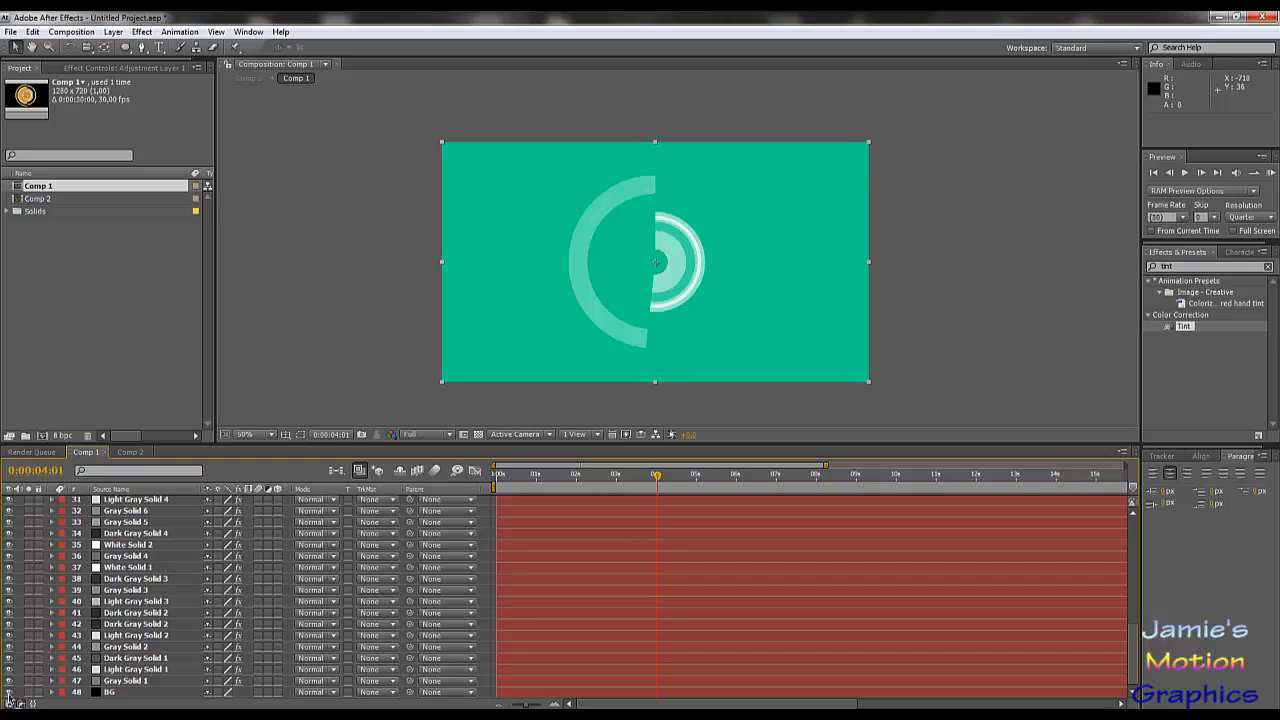
Move to 0:00:00:00, turn off the BG layer's visibility in Comp 1, and return to Comp 2.
{"action": "left_click", "coordinate": [130, 453]}
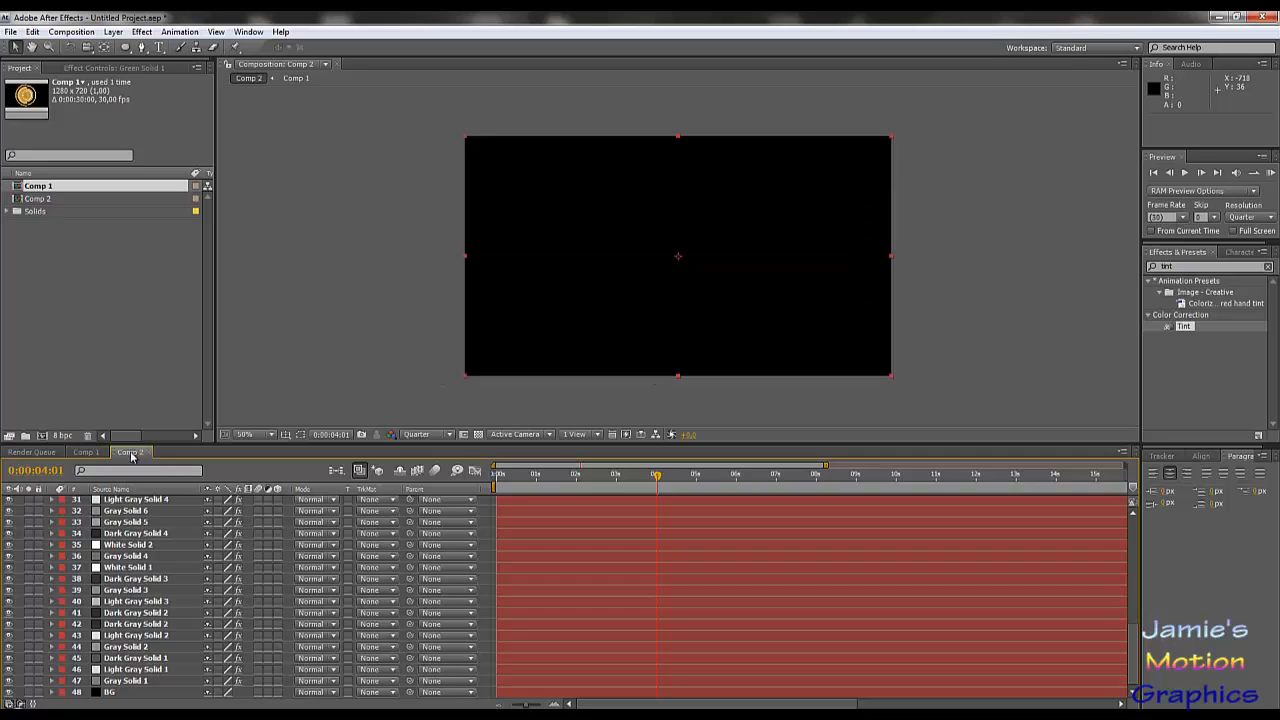
{"action": "left_click", "coordinate": [86, 452]}
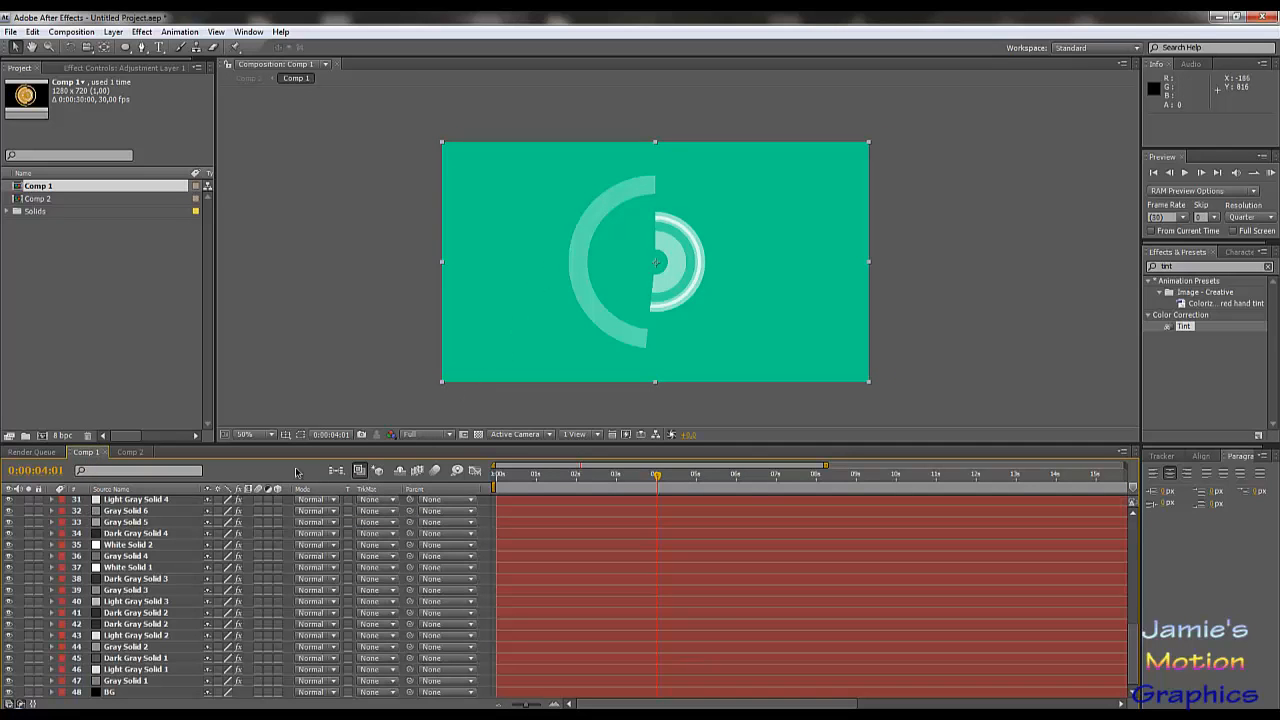
{"action": "left_click", "coordinate": [130, 452]}
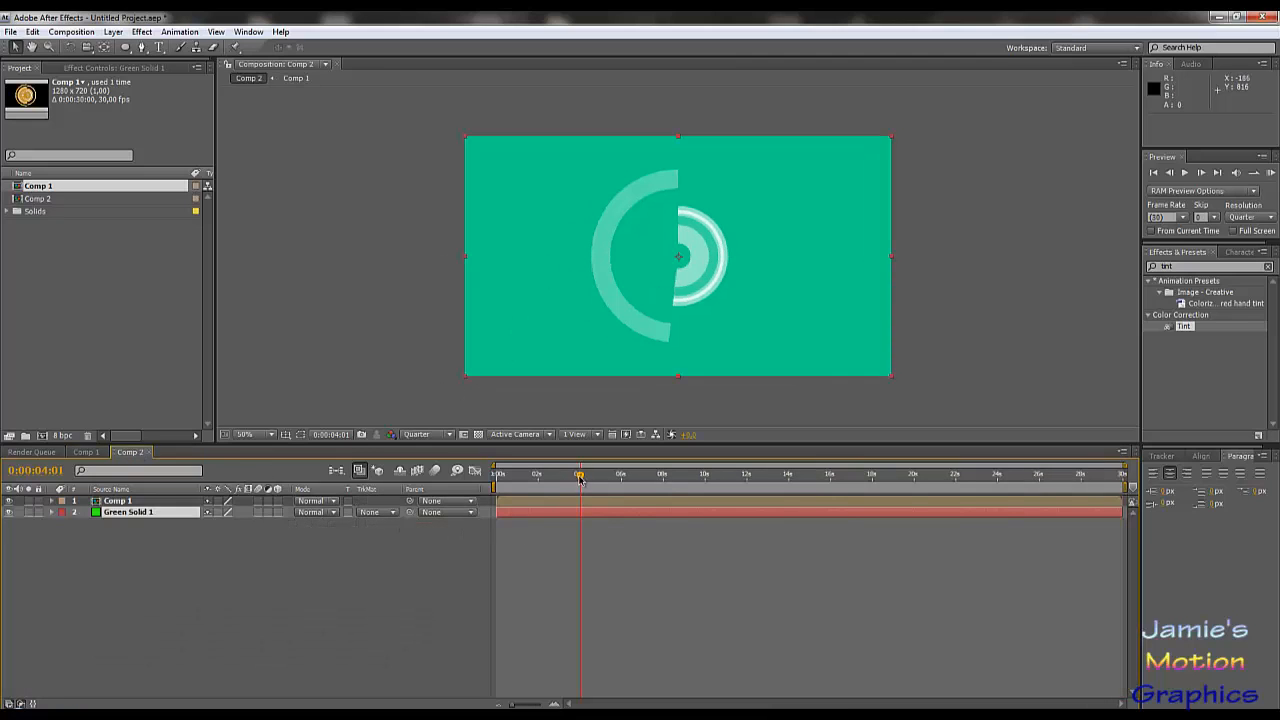
{"action": "left_click_drag", "start_coordinate": [580, 479], "coordinate": [438, 477]}
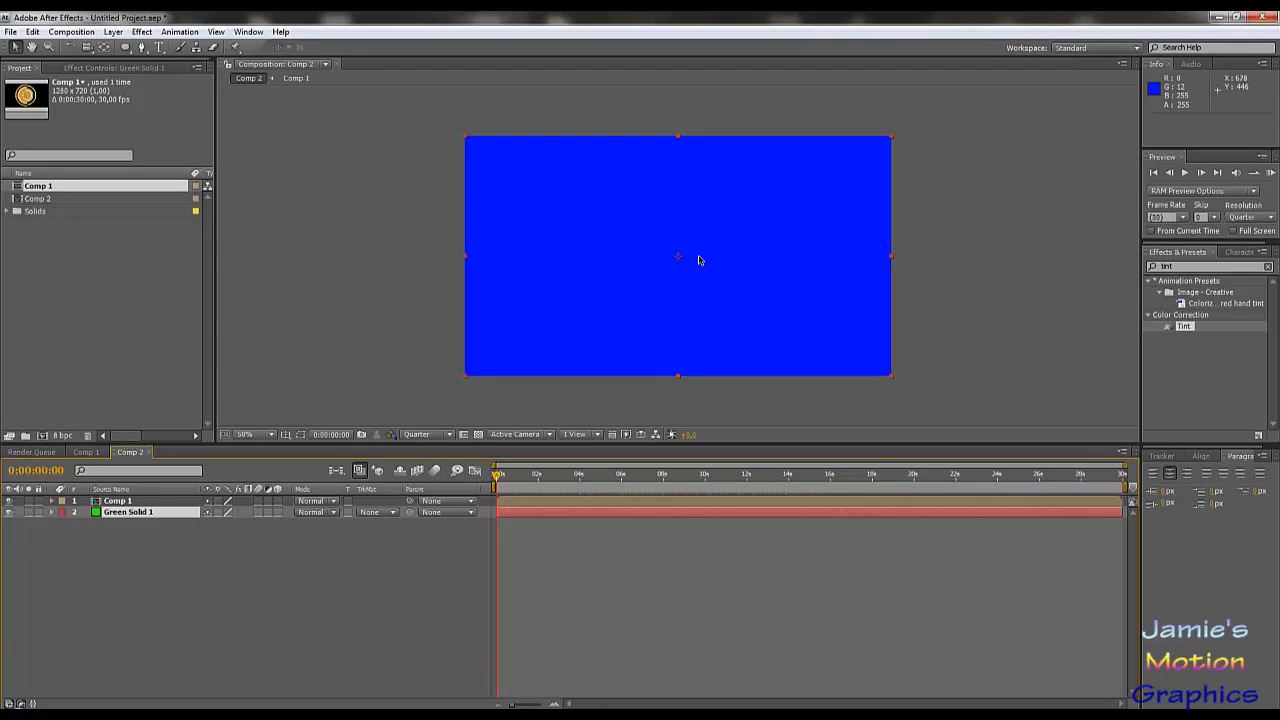
{"action": "left_click", "coordinate": [95, 453]}
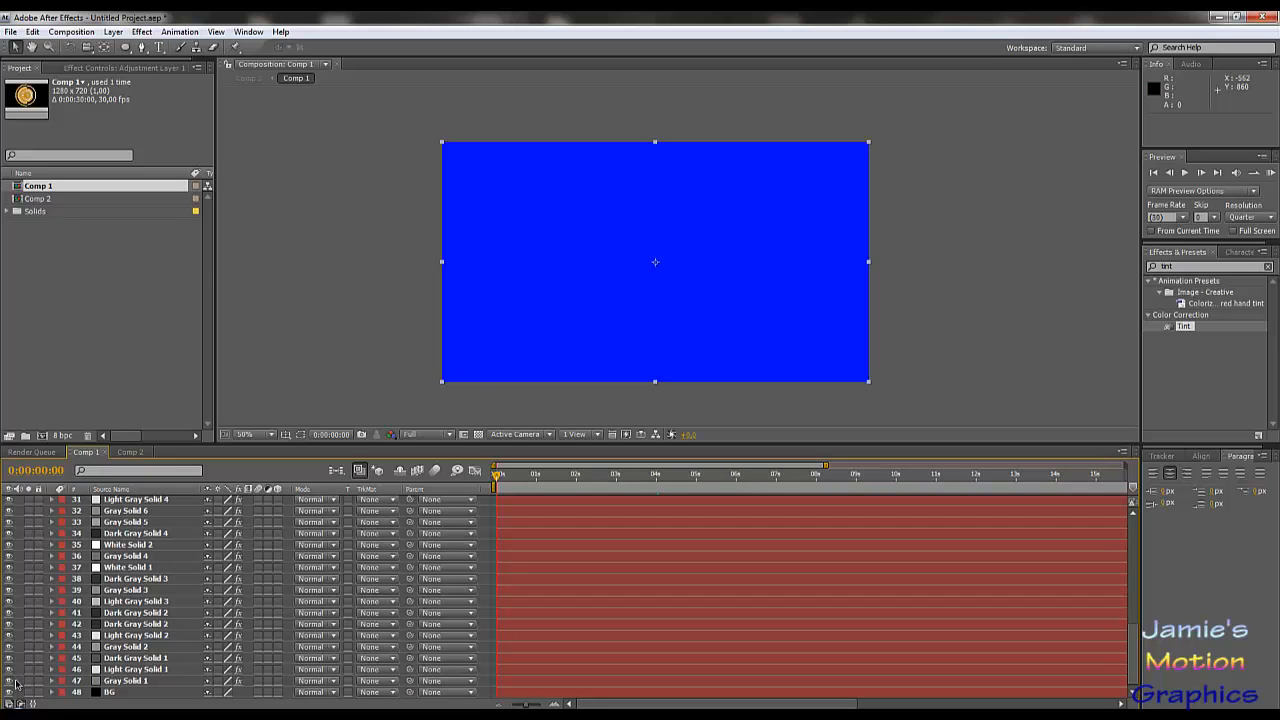
{"action": "left_click", "coordinate": [9, 692]}
{"action": "left_click", "coordinate": [130, 452]}
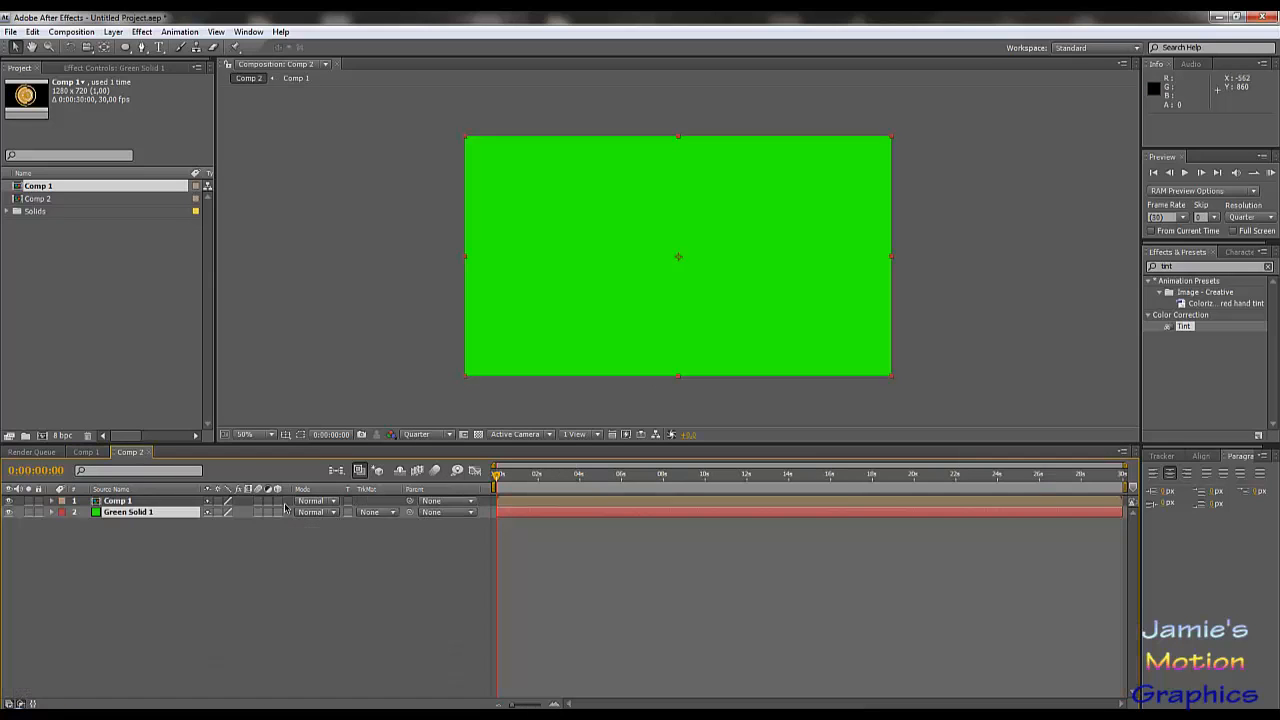
Apply the 4-Color Gradient effect to the green solid in Comp 2.
{"action": "left_click", "coordinate": [141, 32]}
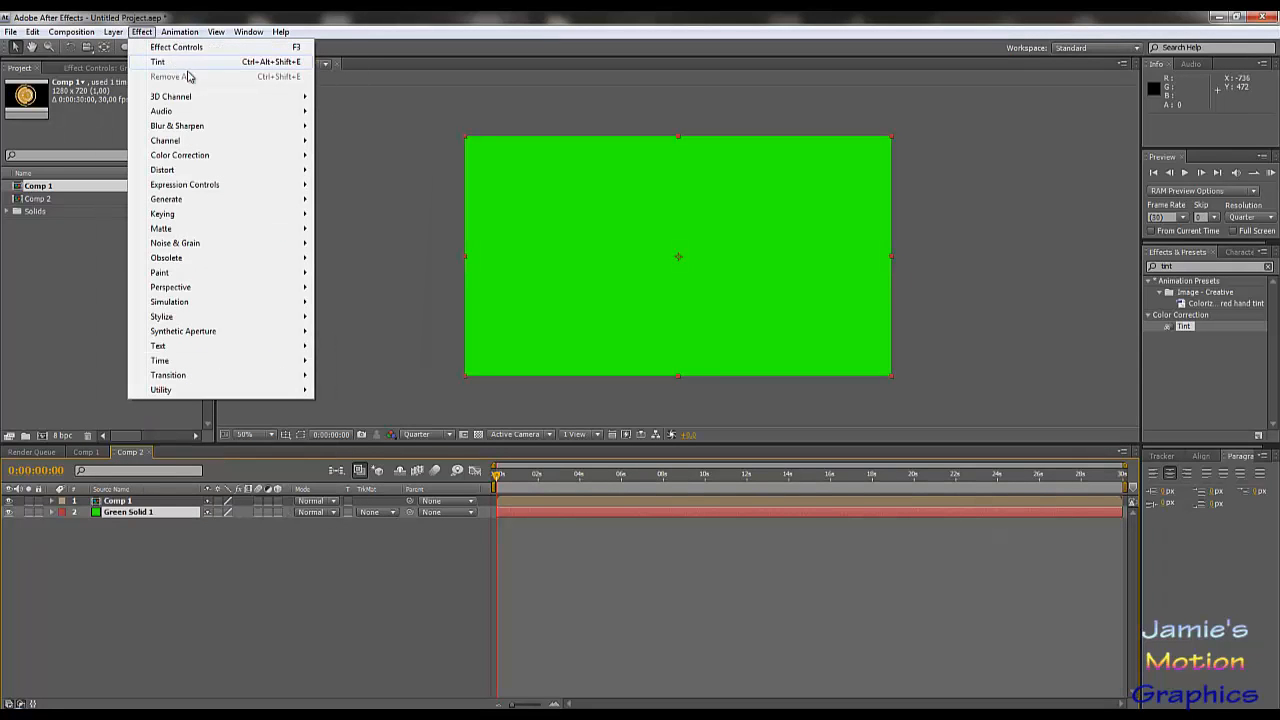
{"action": "mouse_move", "coordinate": [266, 199]}
{"action": "left_click", "coordinate": [361, 202]}
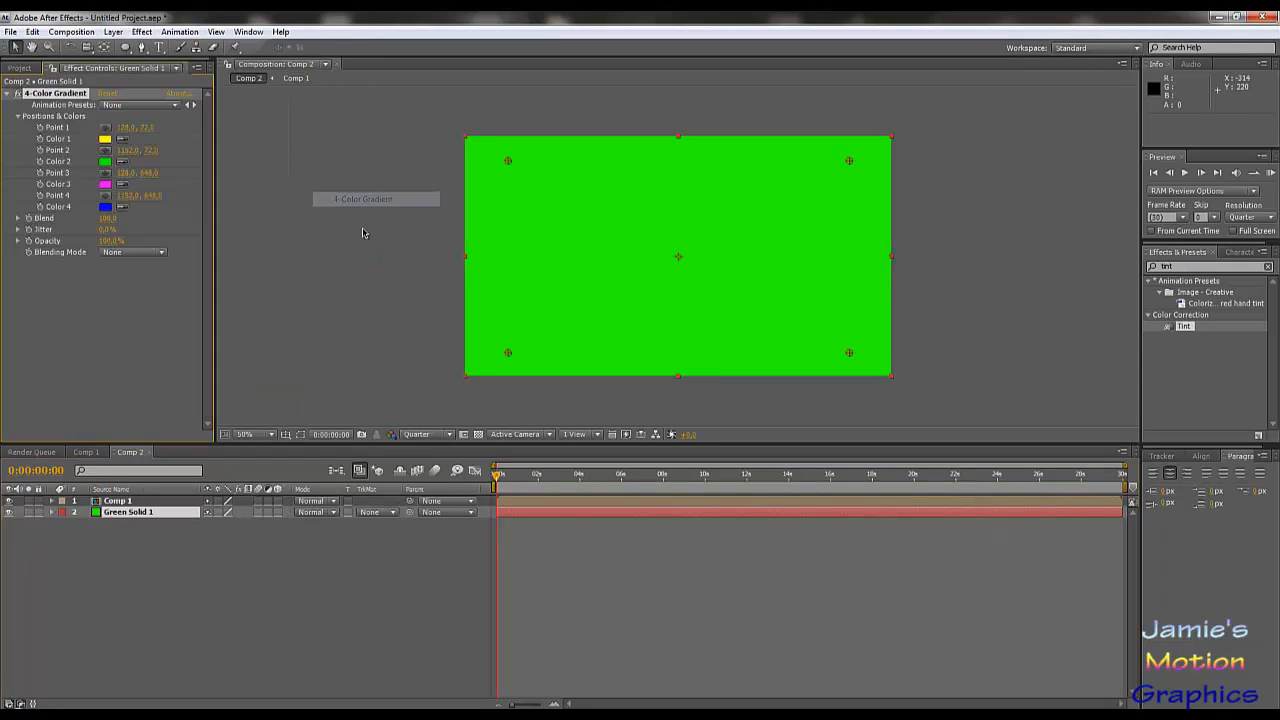
Set the gradient's Color 1 to dark purple 3A004B and Color 2 to very dark blue 000435.
{"action": "left_click", "coordinate": [105, 138]}
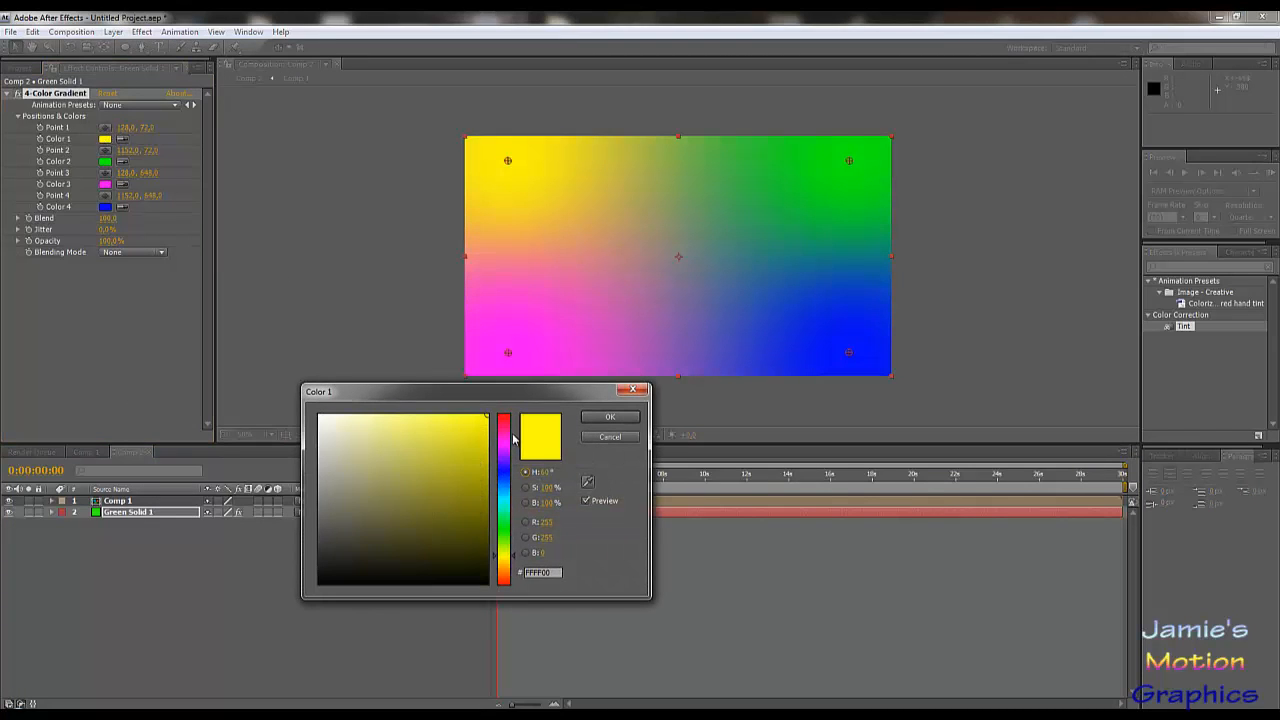
{"action": "left_click_drag", "start_coordinate": [505, 432], "coordinate": [492, 534]}
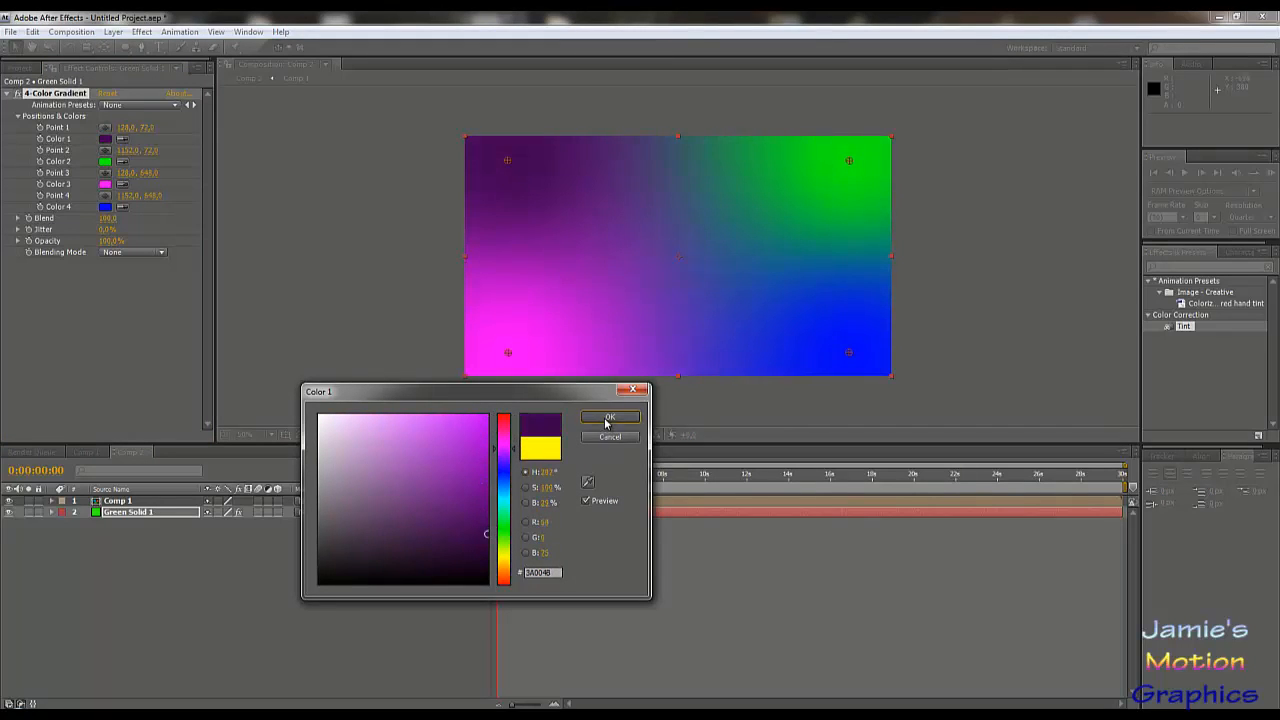
{"action": "left_click", "coordinate": [610, 417]}
{"action": "left_click", "coordinate": [105, 162]}
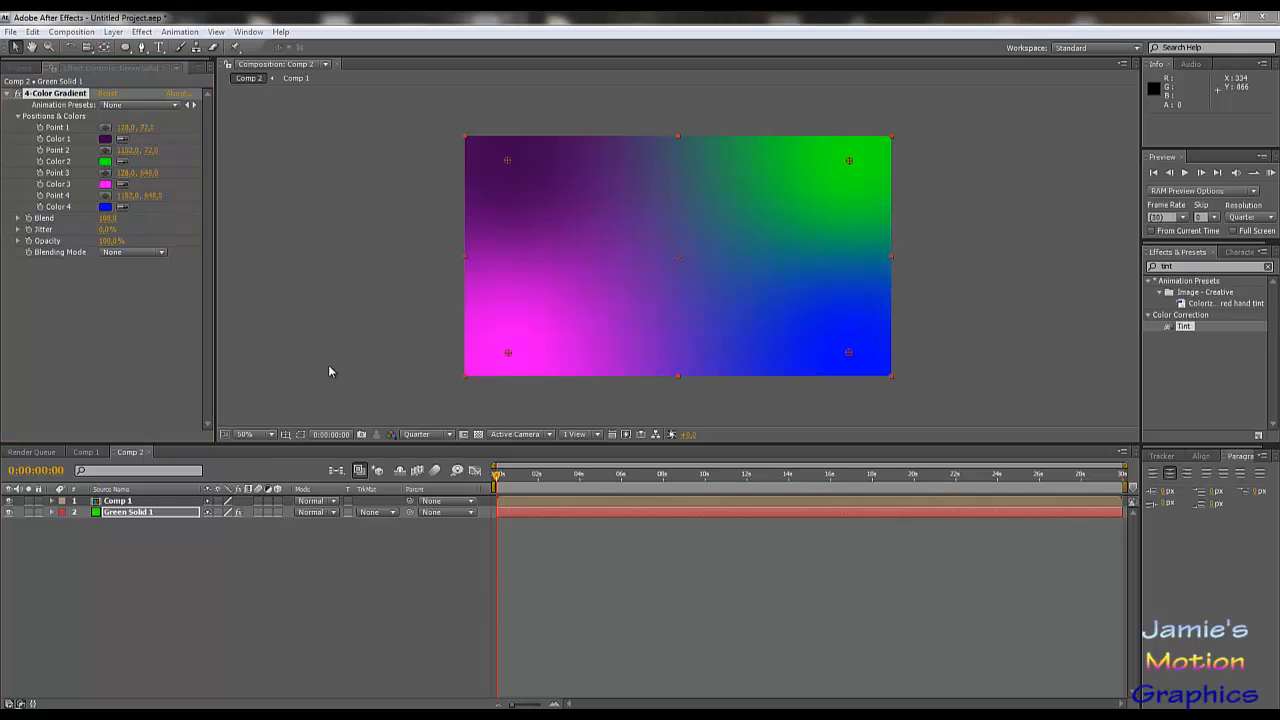
{"action": "left_click_drag", "start_coordinate": [503, 486], "coordinate": [496, 553]}
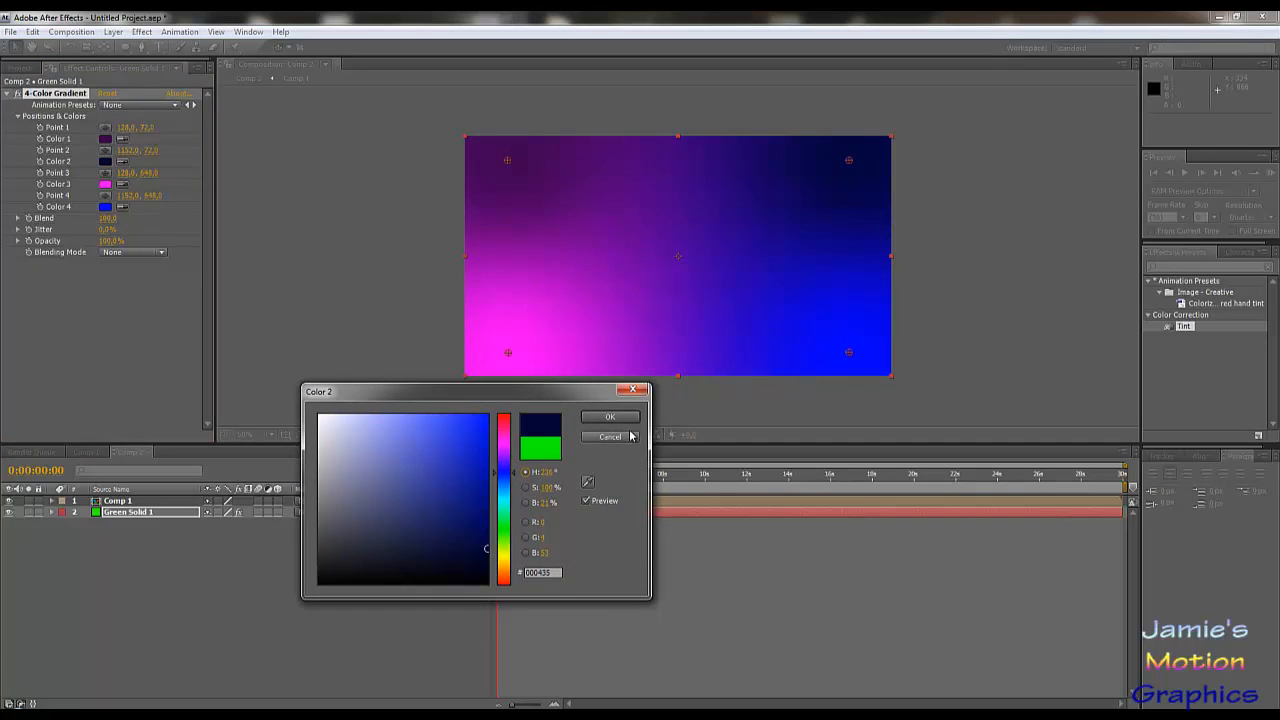
{"action": "left_click", "coordinate": [610, 417]}
Set the gradient's Color 3 to a muted dark purple and Color 4 to a dark navy of about 141439.
{"action": "left_click", "coordinate": [104, 185]}
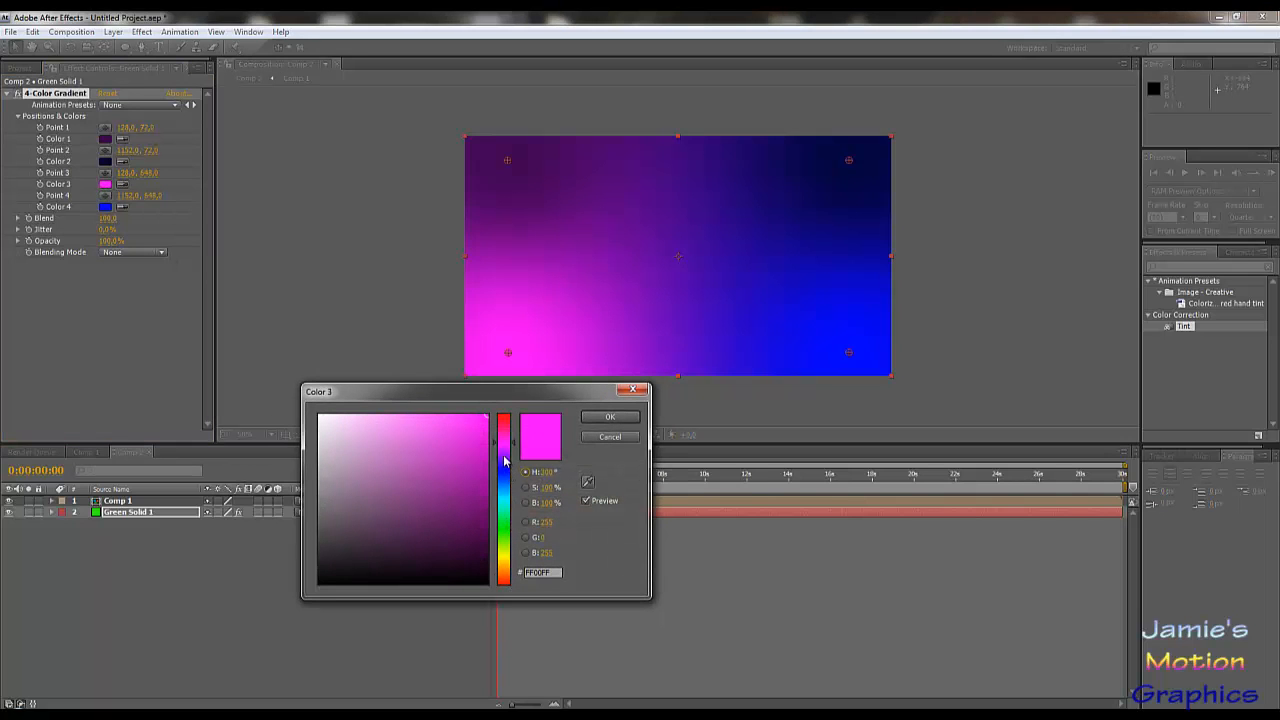
{"action": "mouse_move", "coordinate": [504, 460]}
{"action": "left_mouse_down"}
{"action": "mouse_move", "coordinate": [480, 534]}
{"action": "mouse_move", "coordinate": [436, 542]}
{"action": "left_mouse_up"}
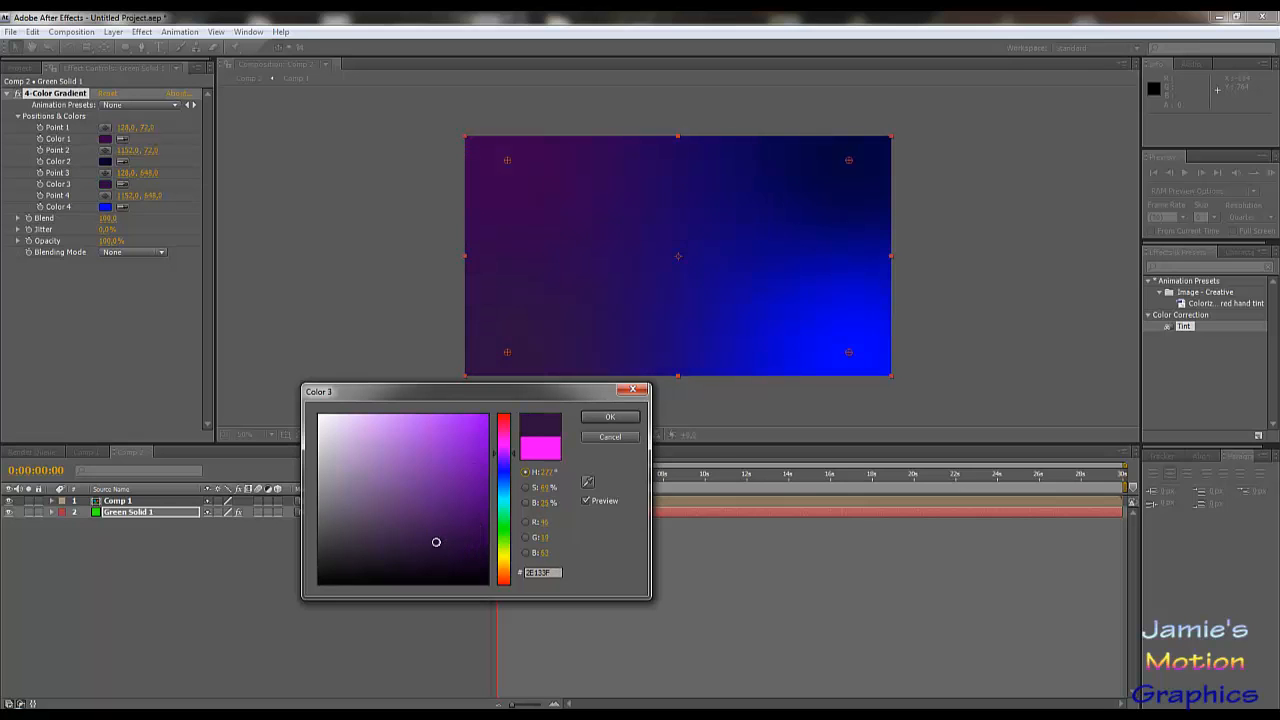
{"action": "left_click", "coordinate": [610, 417]}
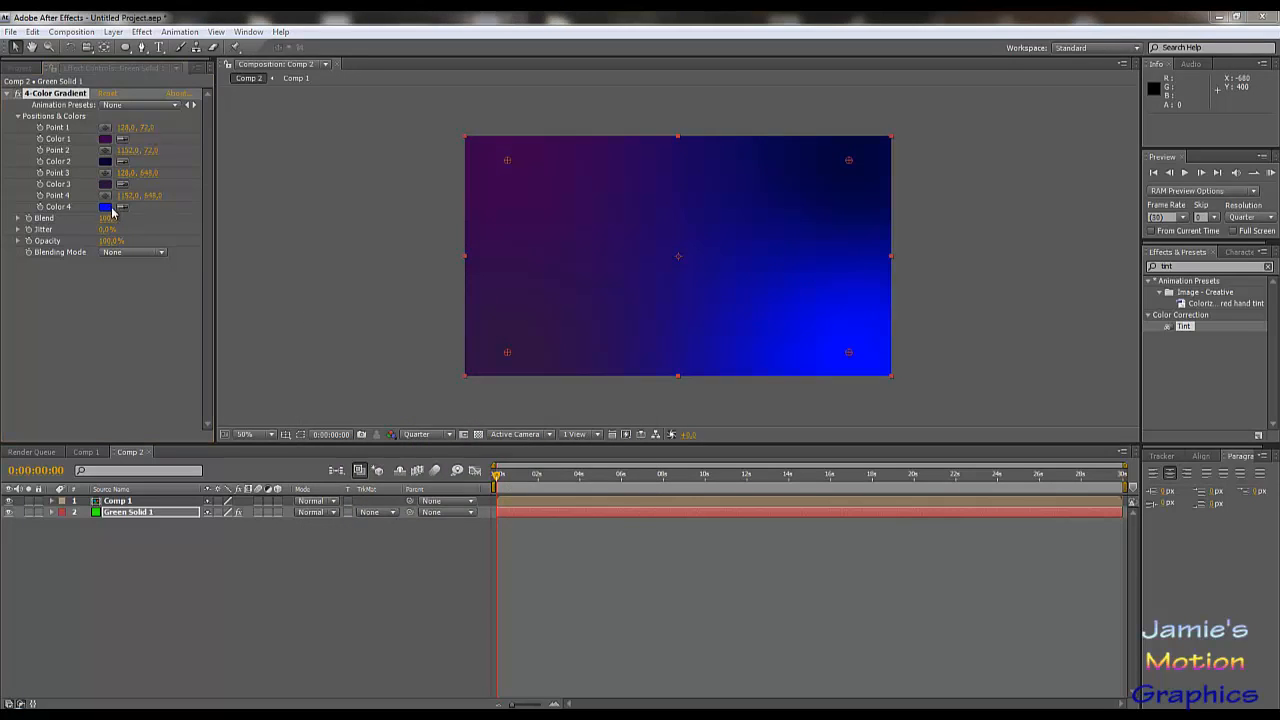
{"action": "left_click", "coordinate": [106, 207]}
{"action": "left_click_drag", "start_coordinate": [480, 503], "coordinate": [428, 546]}
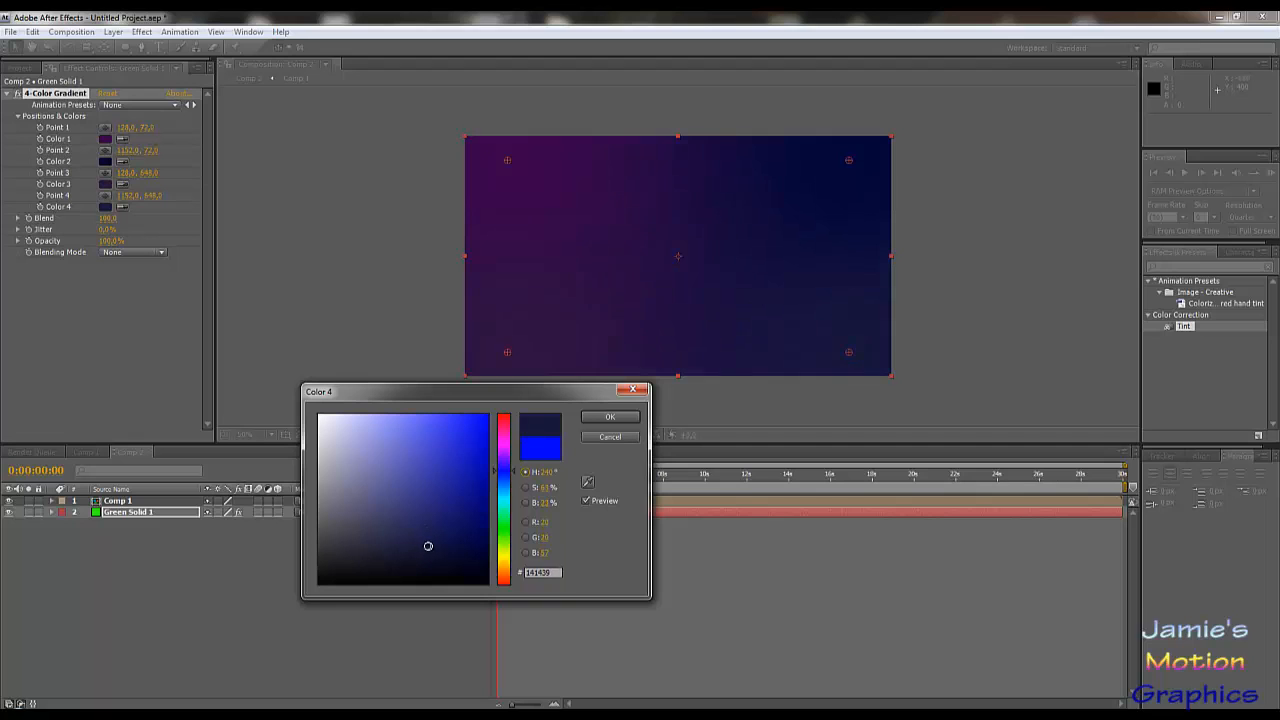
{"action": "left_click", "coordinate": [590, 416]}
Reposition the gradient points inward: Point 1 upper left, Point 2 lower right, Point 3 upper right, and Point 4 just below and left of the frame's centre.
{"action": "left_click_drag", "start_coordinate": [508, 354], "coordinate": [561, 339]}
{"action": "left_click_drag", "start_coordinate": [636, 316], "coordinate": [751, 277]}
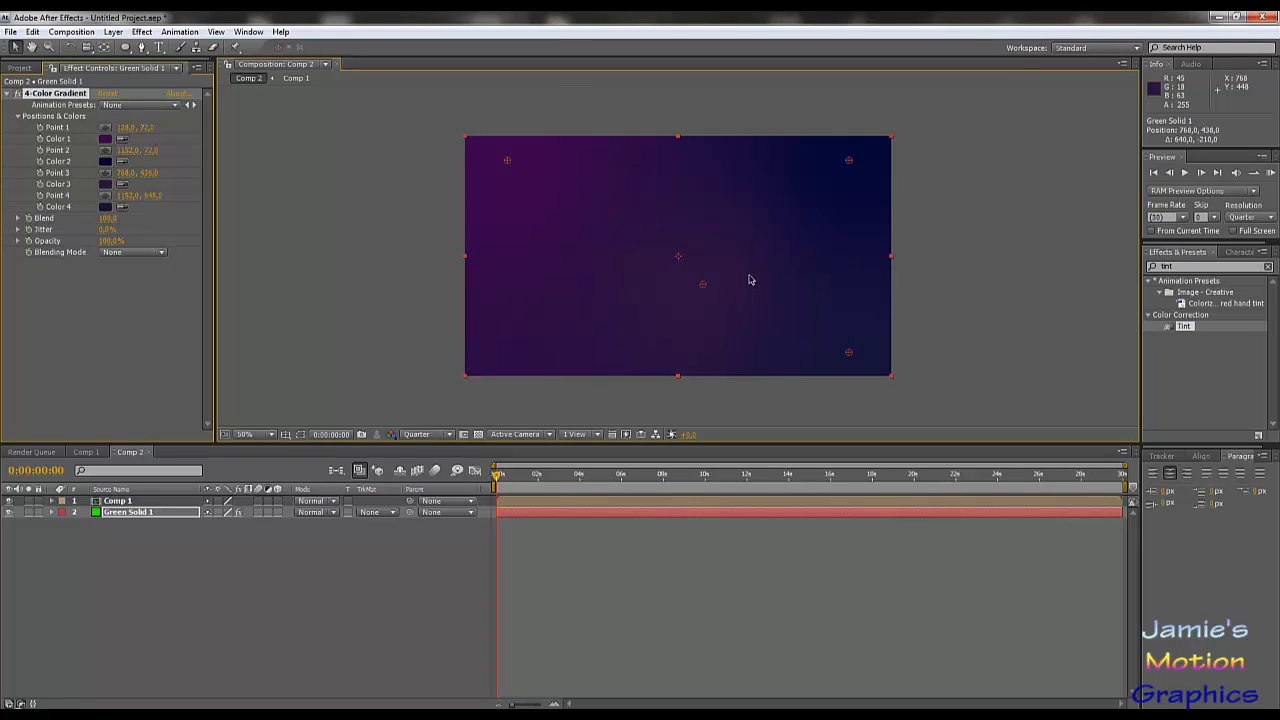
{"action": "left_click_drag", "start_coordinate": [849, 161], "coordinate": [656, 264]}
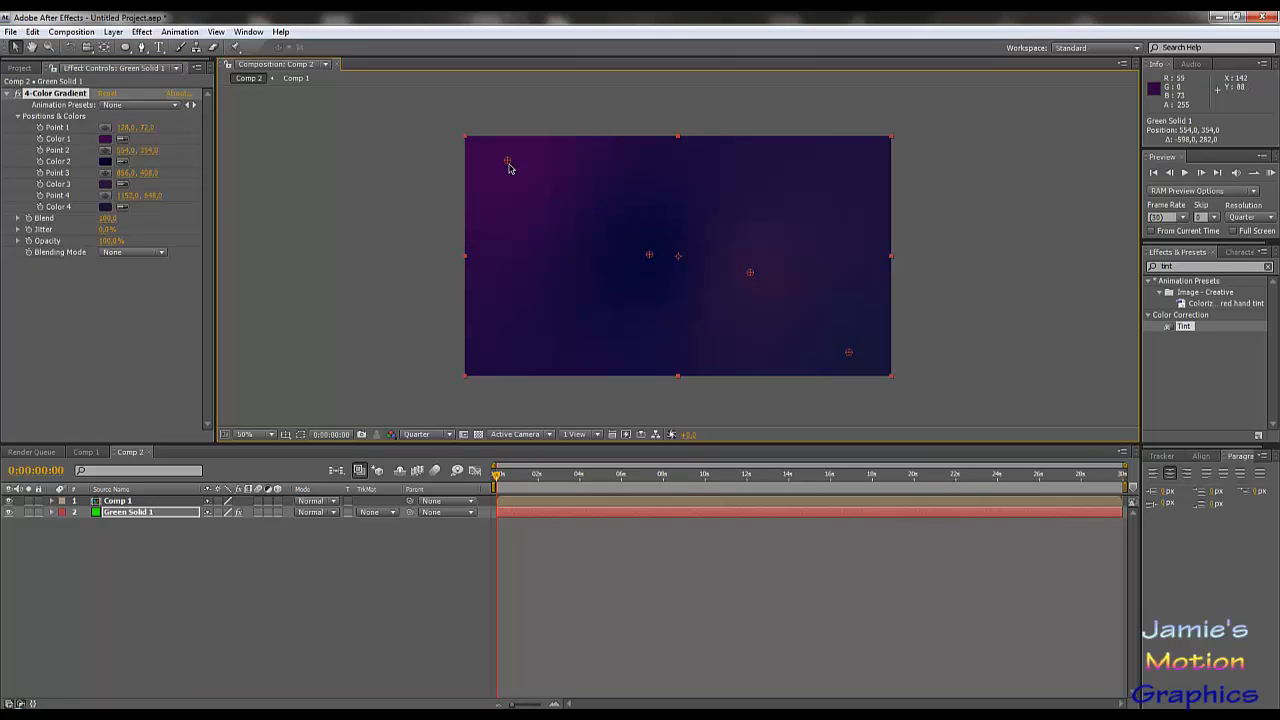
{"action": "left_click_drag", "start_coordinate": [508, 168], "coordinate": [543, 212]}
{"action": "left_click_drag", "start_coordinate": [649, 255], "coordinate": [790, 318]}
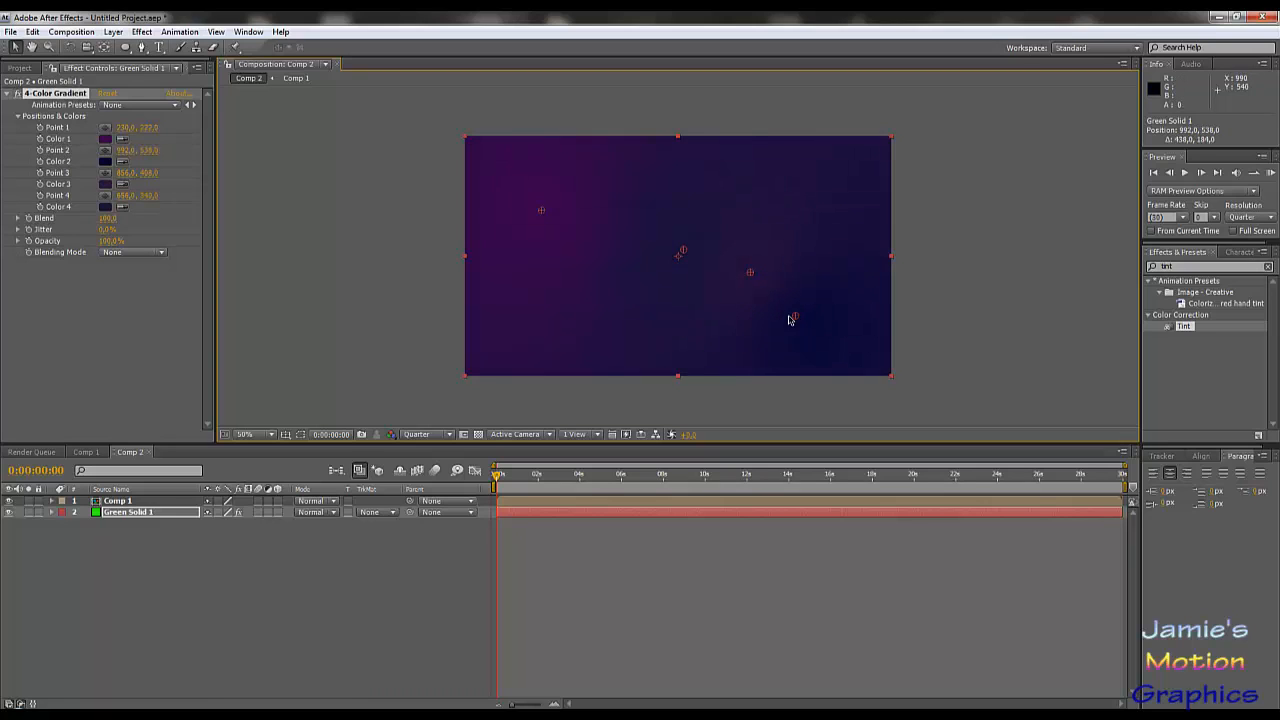
{"action": "left_click_drag", "start_coordinate": [684, 256], "coordinate": [651, 283]}
{"action": "left_click_drag", "start_coordinate": [751, 272], "coordinate": [762, 234]}
Set the 4-Color Gradient's Opacity to 48% and Blend to 276, and view the rings over it at 0:00:08:01.
{"action": "left_click_drag", "start_coordinate": [498, 476], "coordinate": [804, 508]}
{"action": "left_click", "coordinate": [412, 566]}
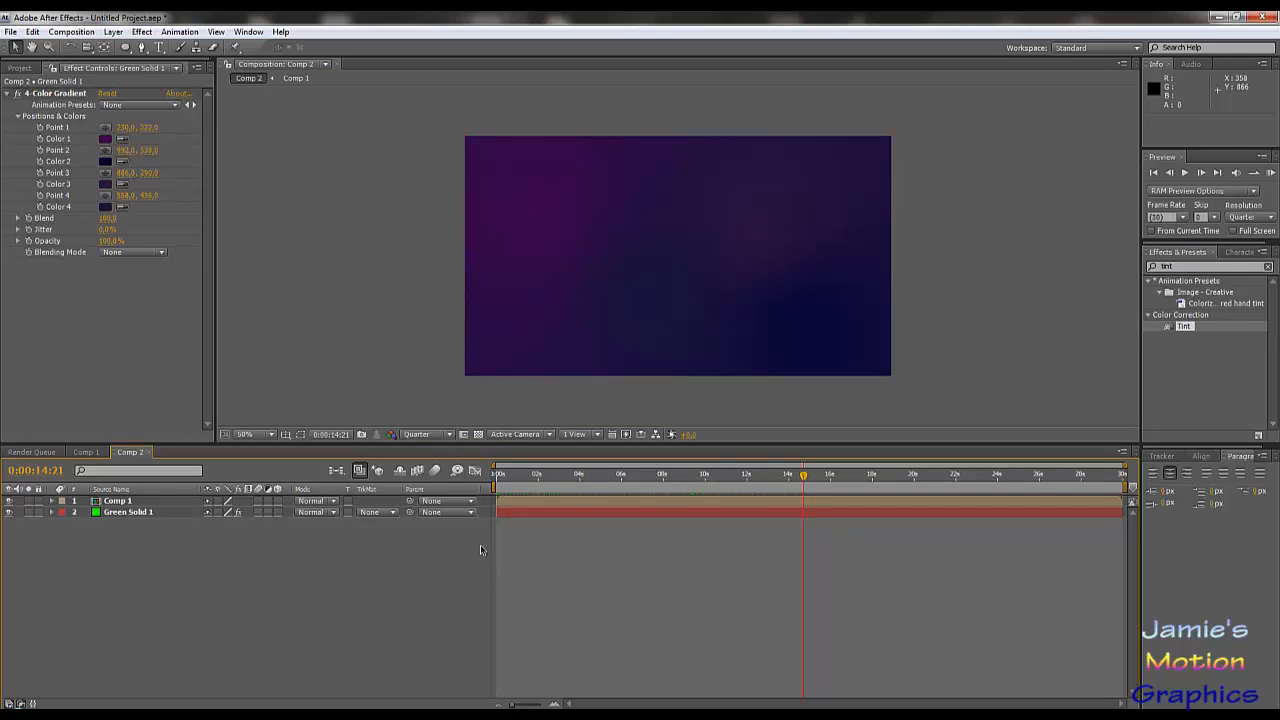
{"action": "left_click", "coordinate": [138, 513]}
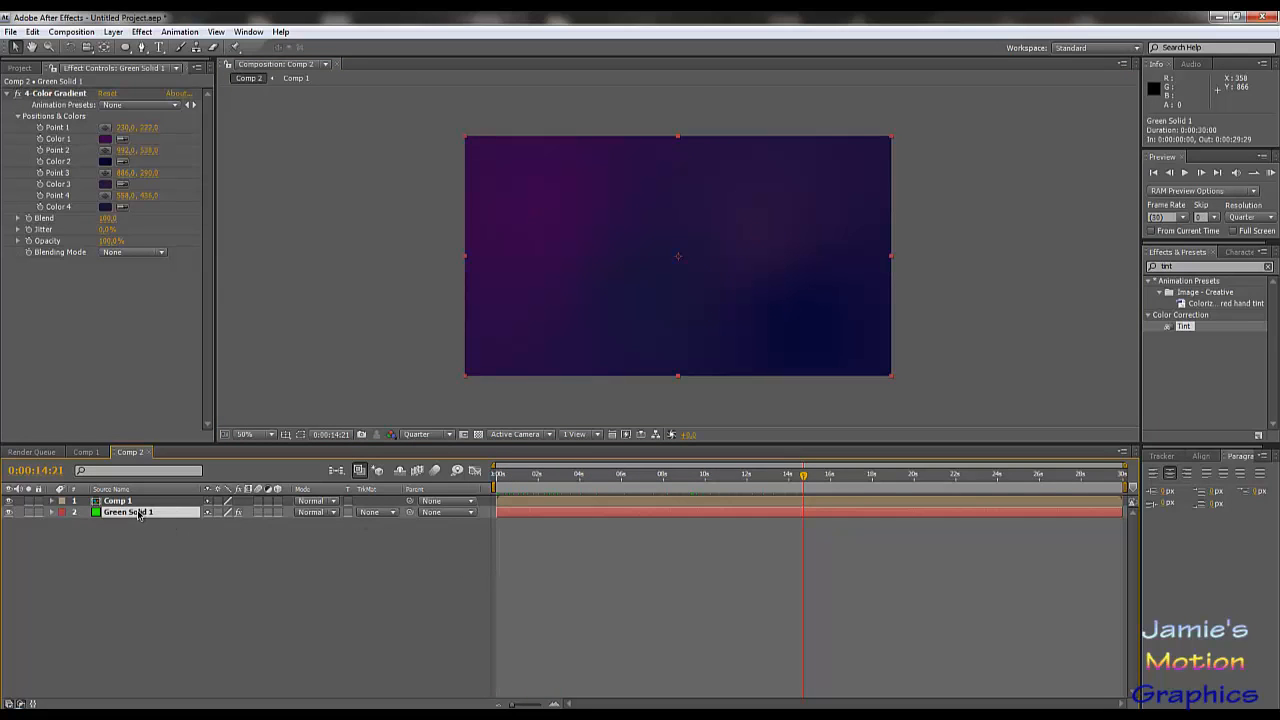
{"action": "key", "text": "t"}
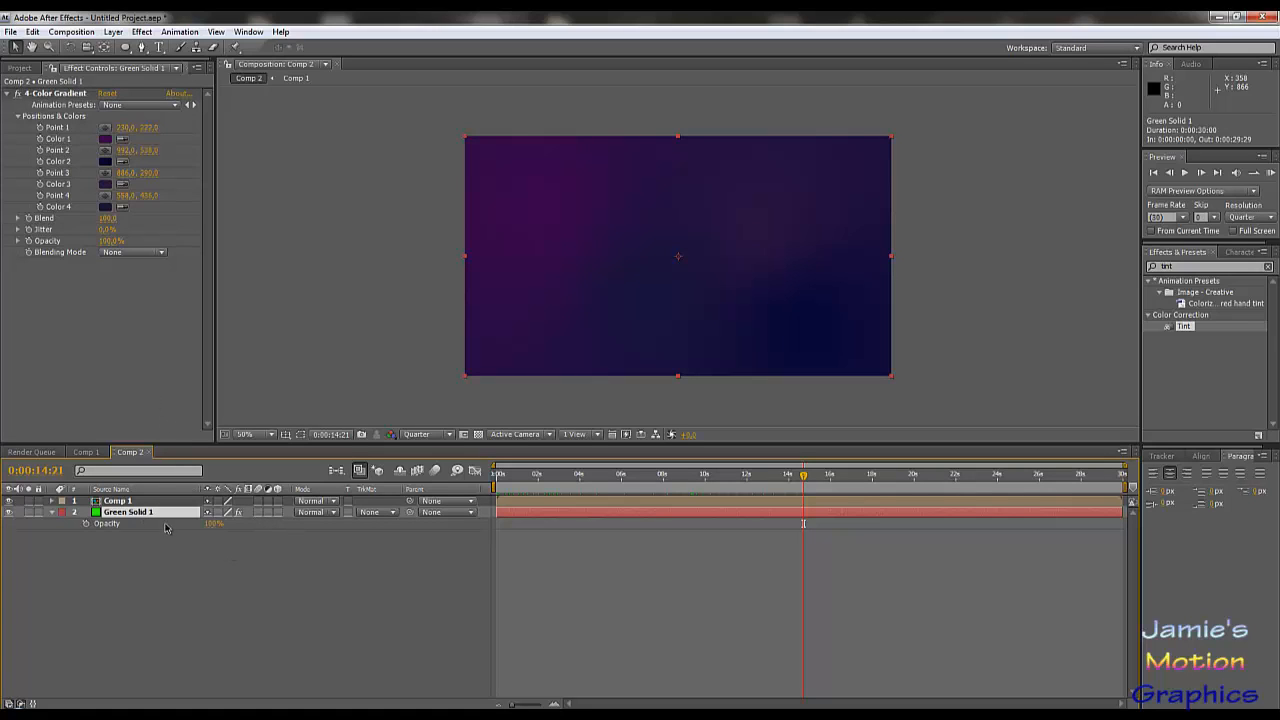
{"action": "key", "text": "t"}
{"action": "left_click_drag", "start_coordinate": [109, 241], "coordinate": [98, 241]}
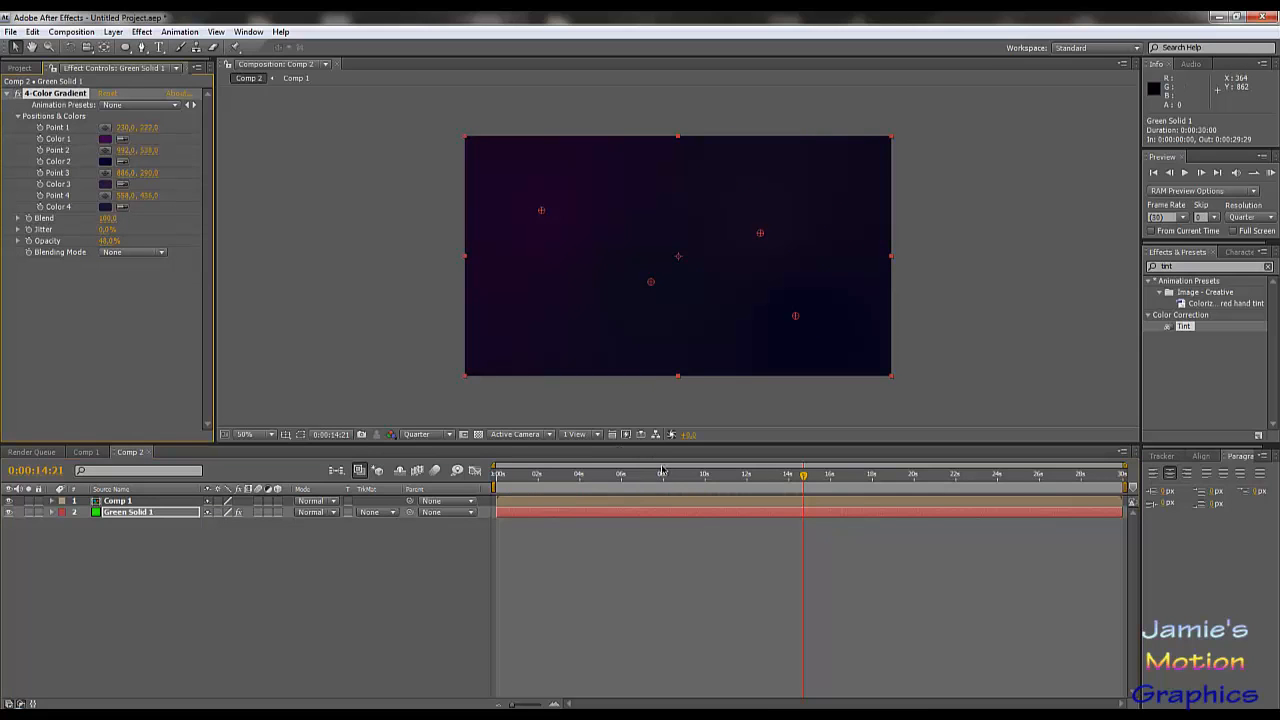
{"action": "mouse_move", "coordinate": [655, 478]}
{"action": "left_mouse_down"}
{"action": "mouse_move", "coordinate": [830, 487]}
{"action": "mouse_move", "coordinate": [614, 487]}
{"action": "mouse_move", "coordinate": [663, 487]}
{"action": "left_mouse_up"}
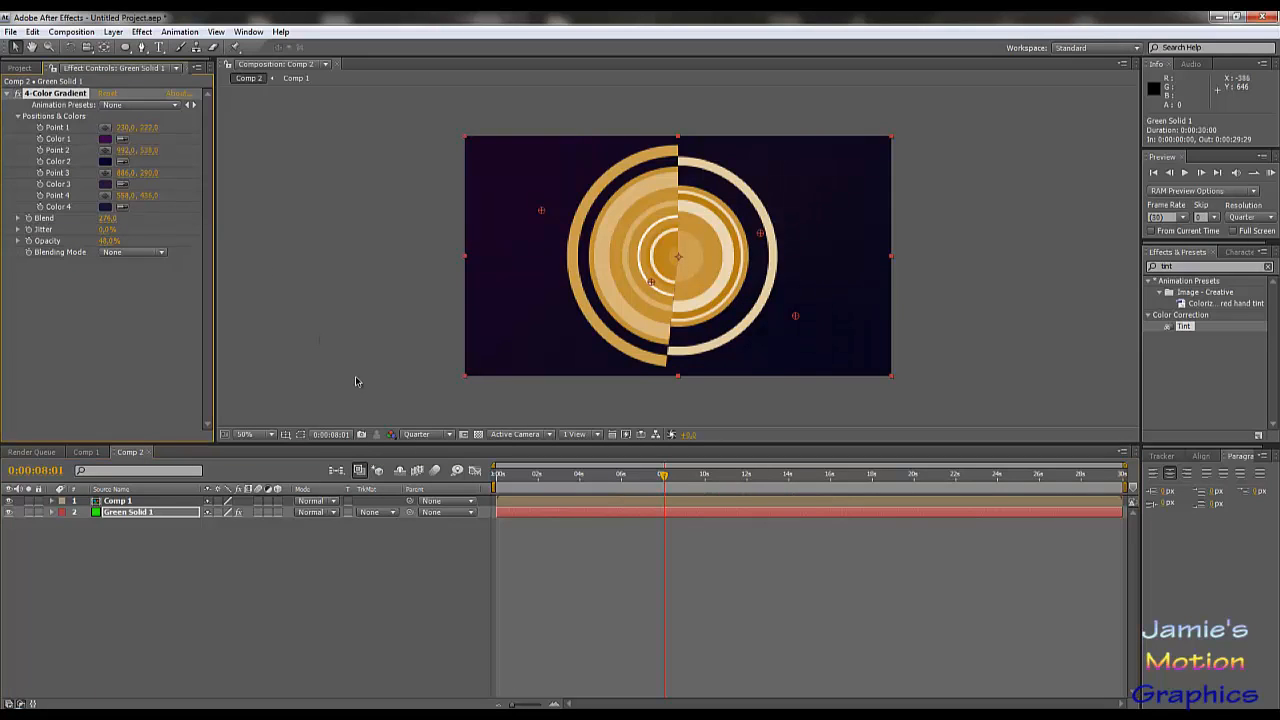
{"action": "left_click", "coordinate": [575, 548]}
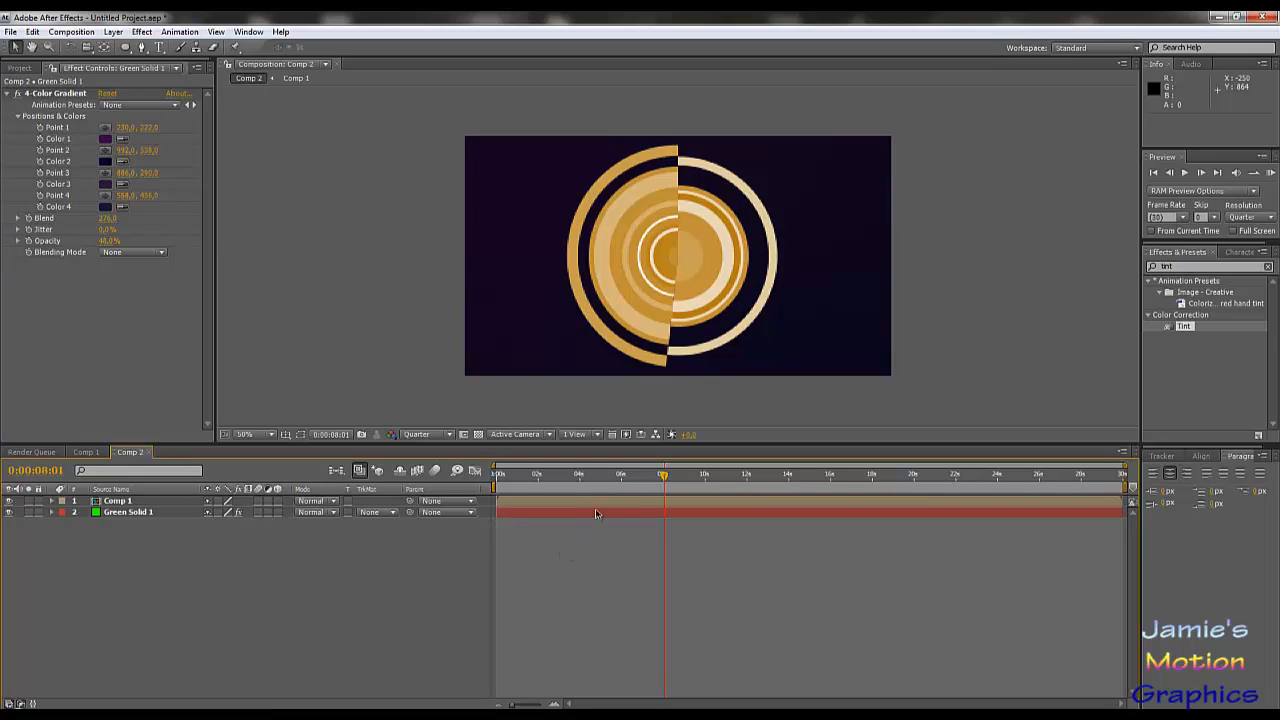
Check the rings at 0:00:04:01, 0:00:13:01 and 0:00:02:10, and set the gradient's Opacity to 60%.
{"action": "left_click", "coordinate": [580, 476]}
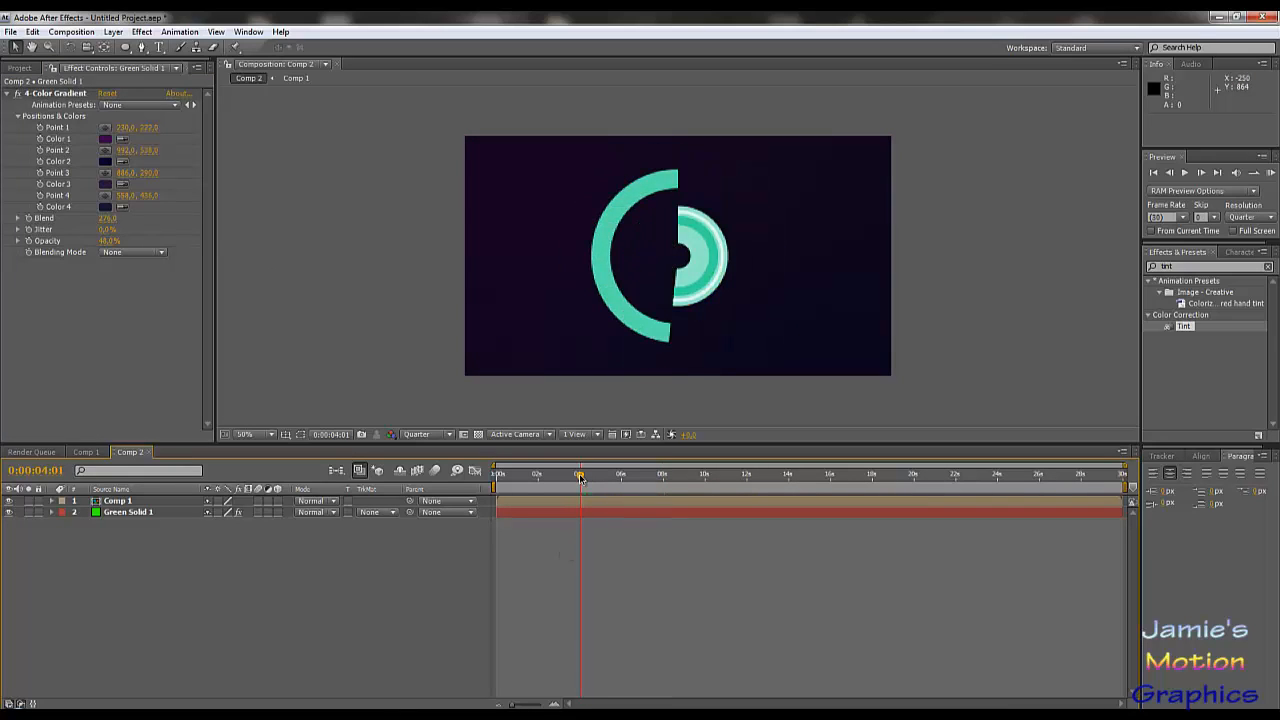
{"action": "left_click_drag", "start_coordinate": [580, 478], "coordinate": [769, 479]}
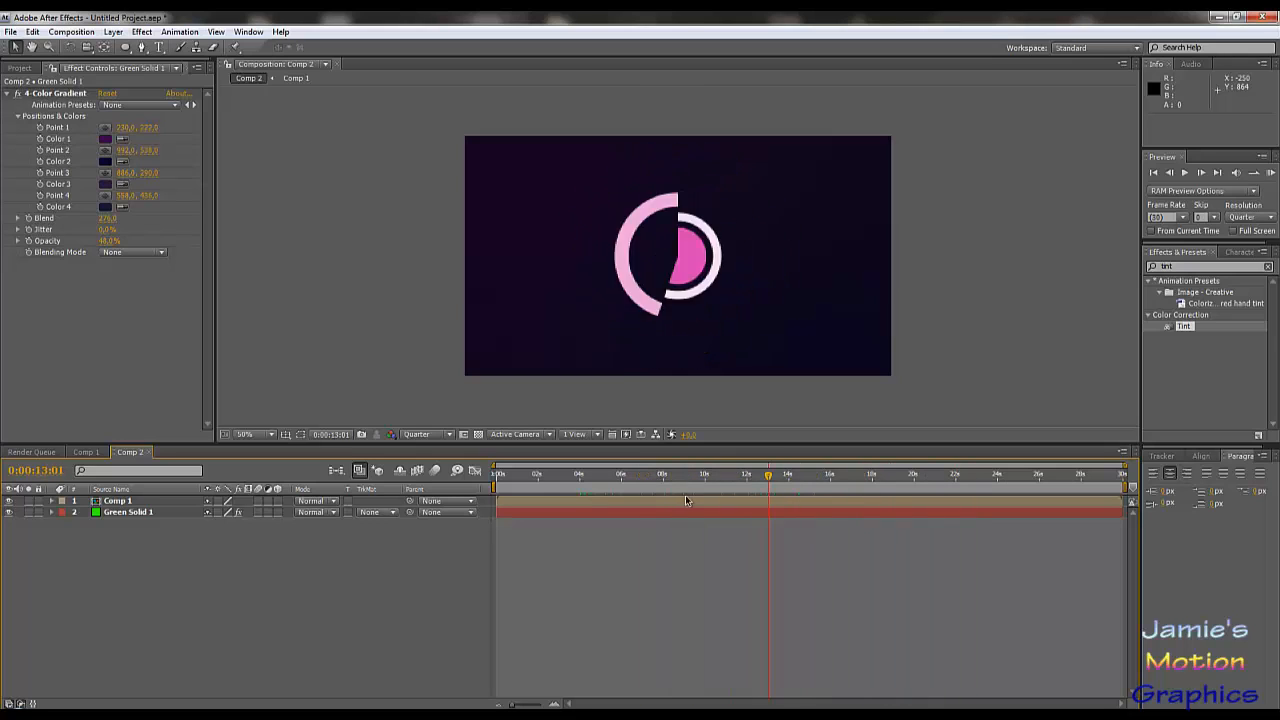
{"action": "left_click_drag", "start_coordinate": [686, 478], "coordinate": [544, 478]}
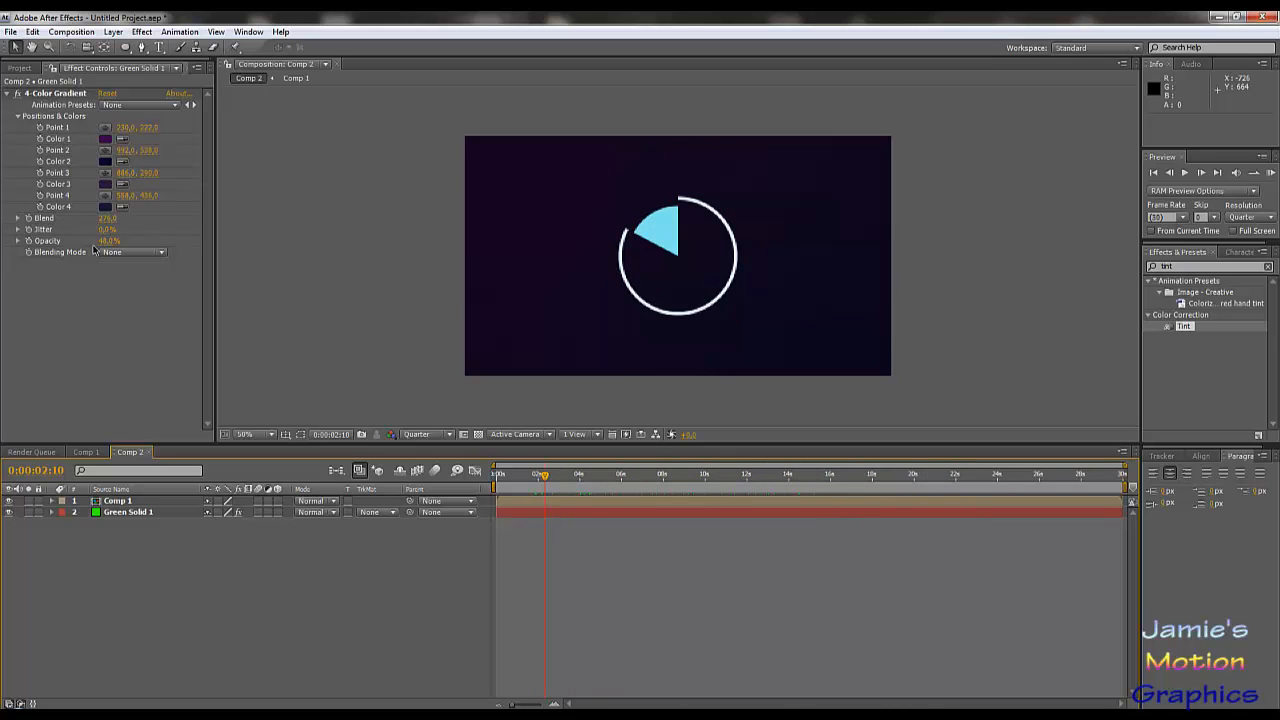
{"action": "left_click", "coordinate": [107, 241]}
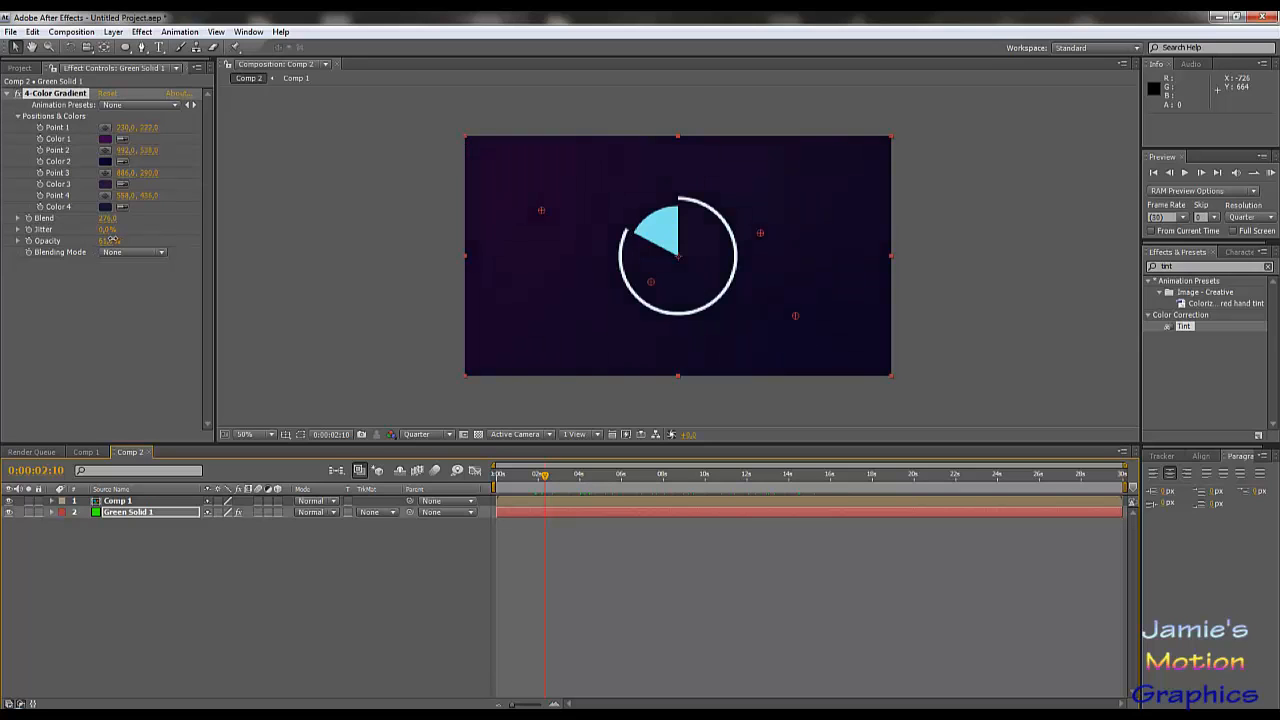
{"action": "left_click", "coordinate": [108, 241]}
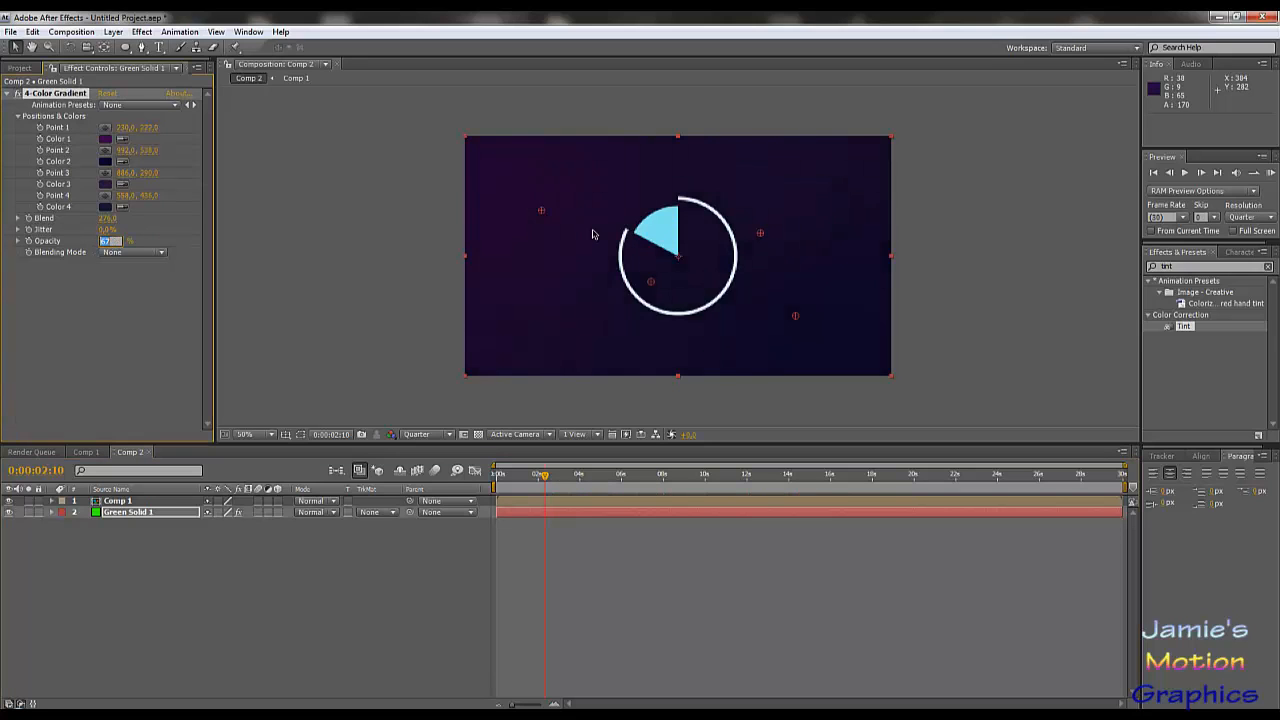
{"action": "key", "text": "Return"}
{"action": "left_click", "coordinate": [715, 584]}
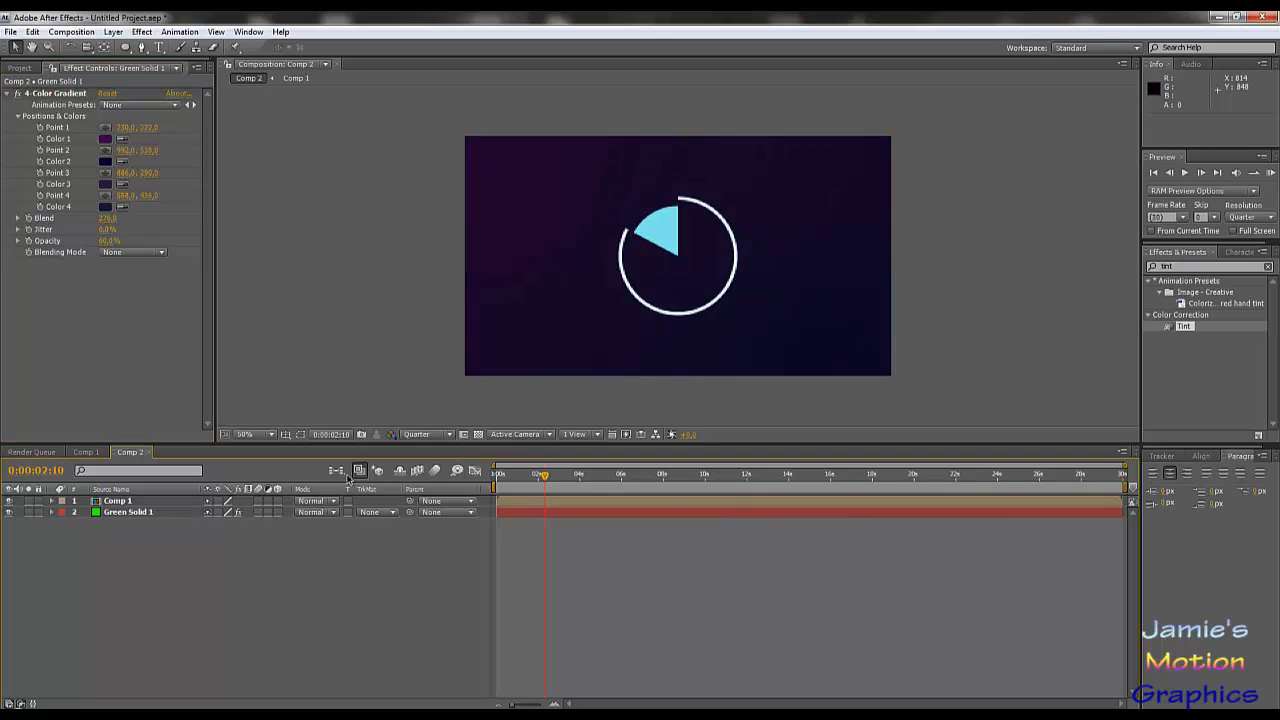
Review the Comp 1 ring animation up to 0:00:08:17 and clear the tint search from the effects list.
{"action": "left_click", "coordinate": [86, 452]}
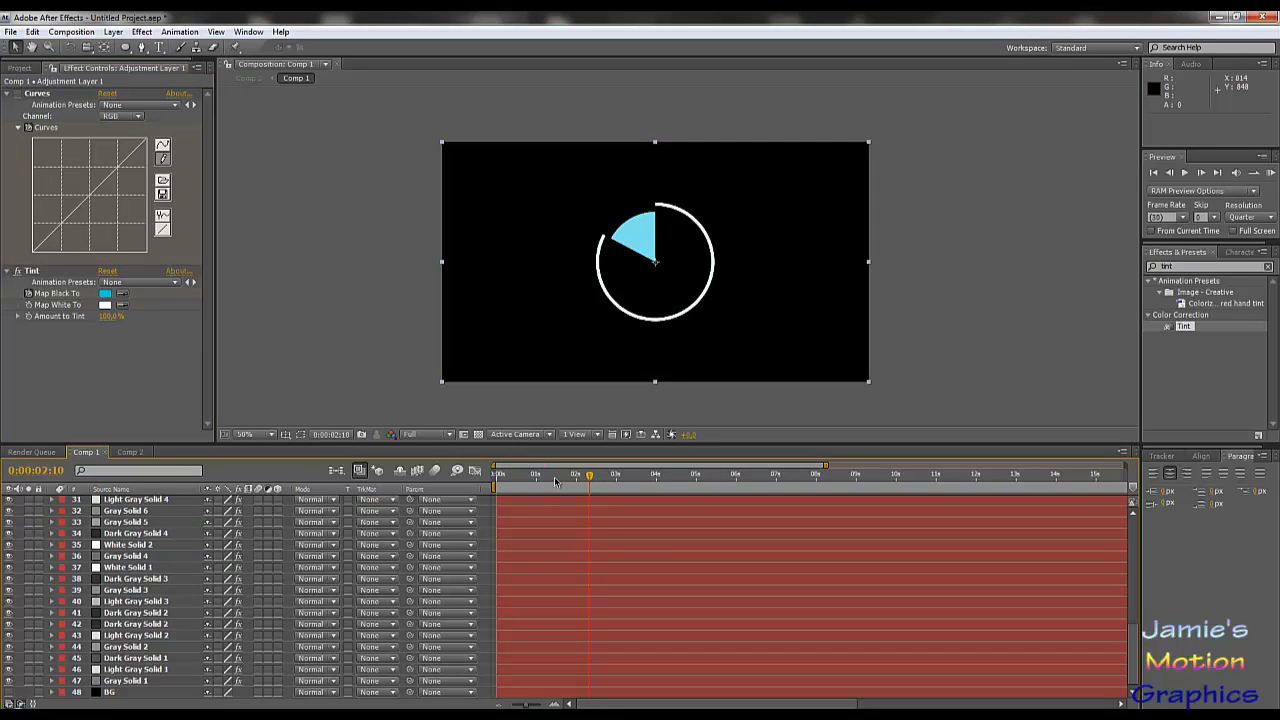
{"action": "left_click_drag", "start_coordinate": [525, 476], "coordinate": [840, 490]}
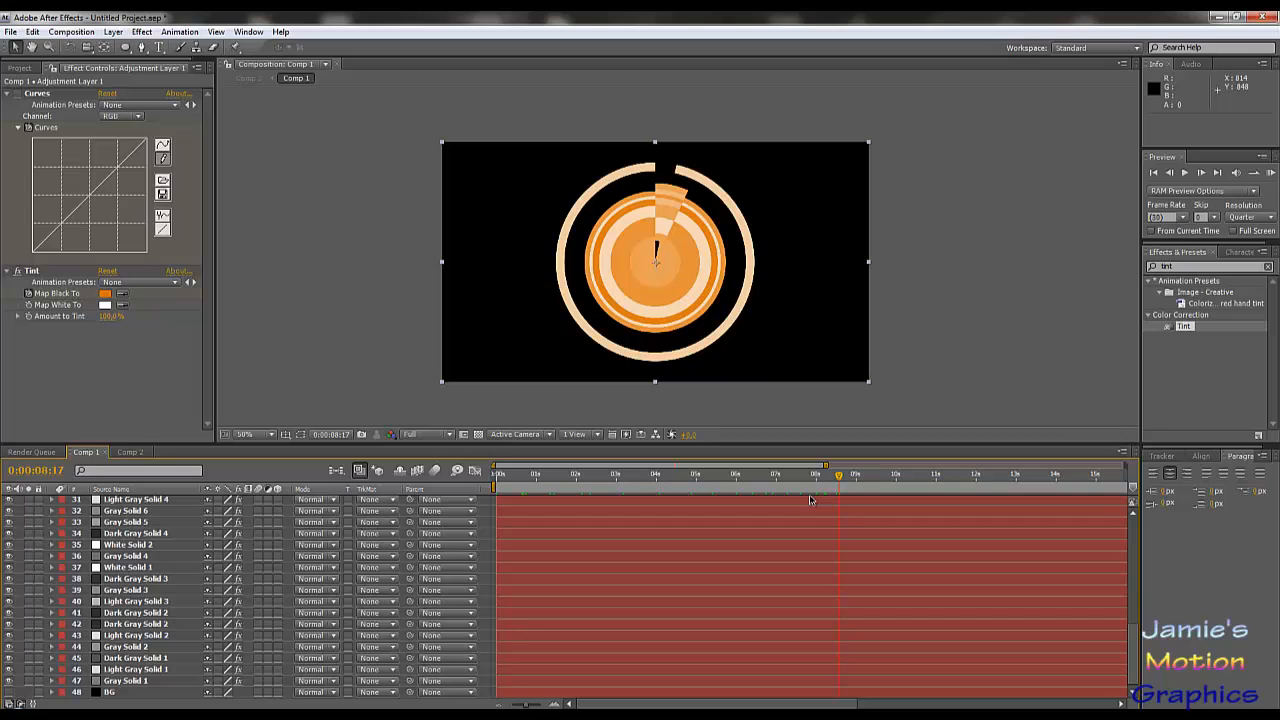
{"action": "left_click", "coordinate": [1268, 267]}
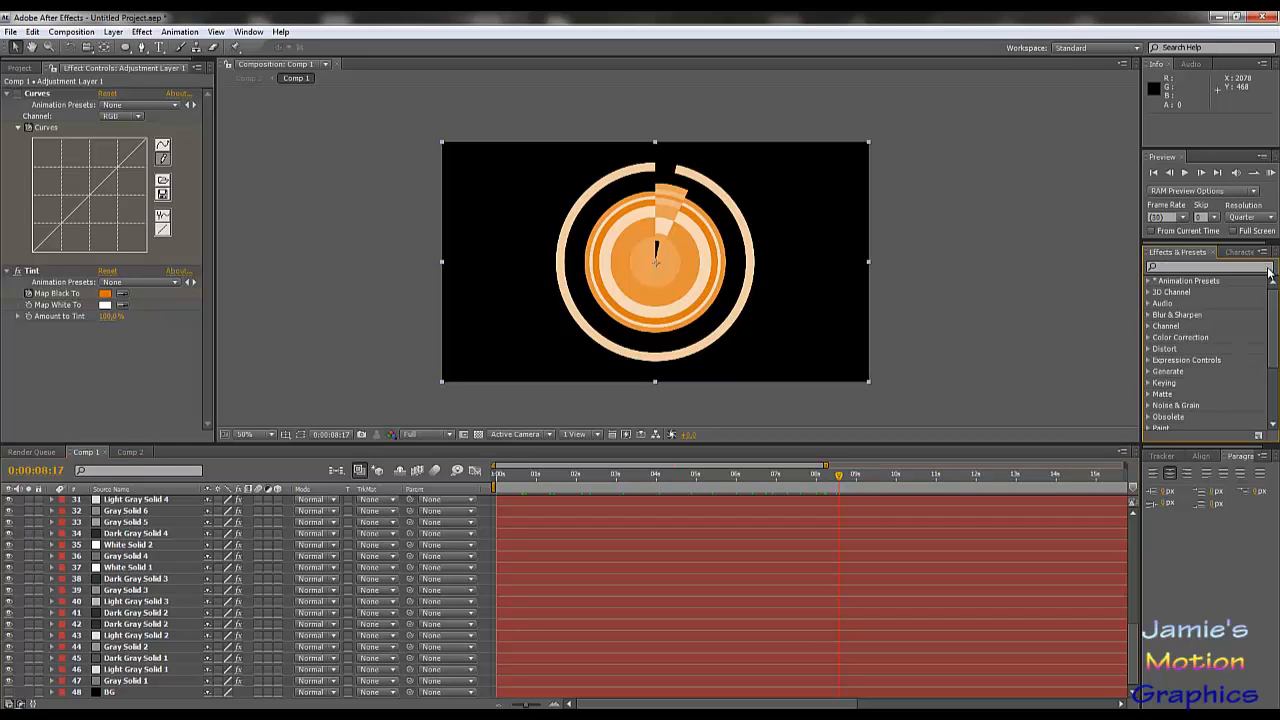
{"action": "left_click", "coordinate": [969, 365]}
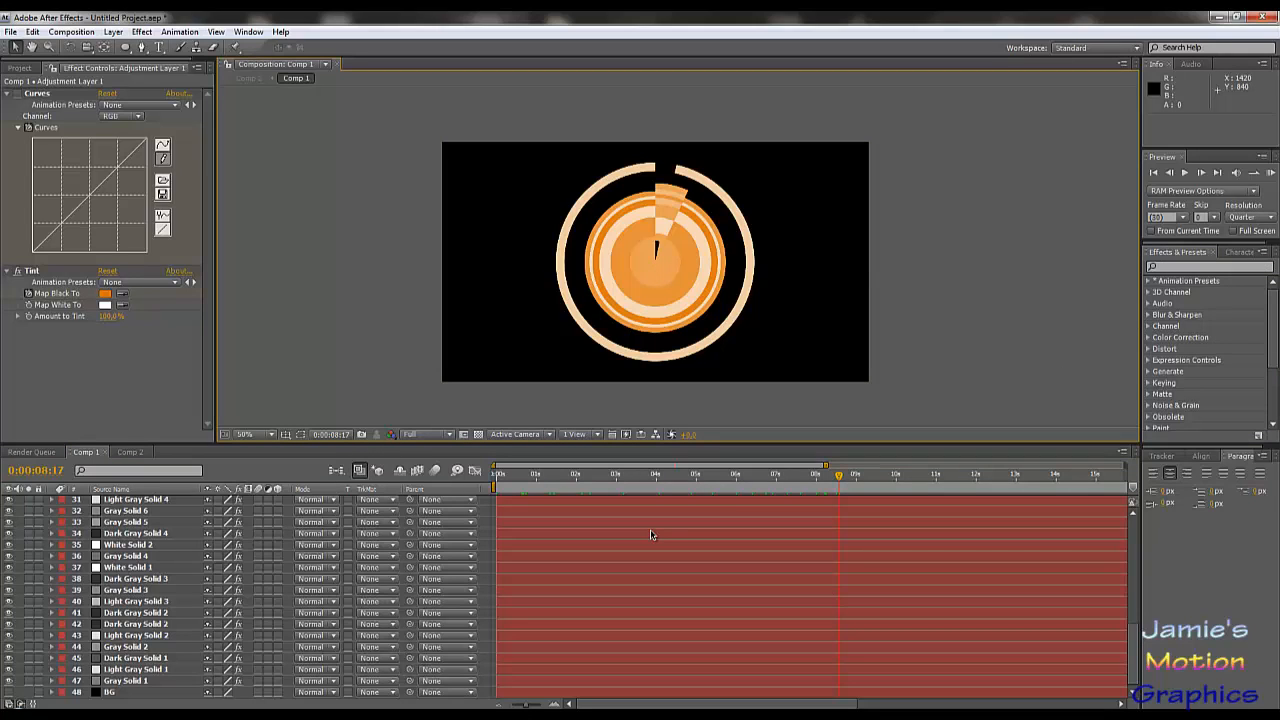
Review the Comp 1 ring animation at 0:00:08:27, 0:00:09:29, 0:00:10:17 and 0:00:11:21, and again from the start at 0:00:02:18 and 0:00:04:17.
{"action": "scroll", "coordinate": [678, 566], "scroll_direction": "up", "scroll_amount": 7}
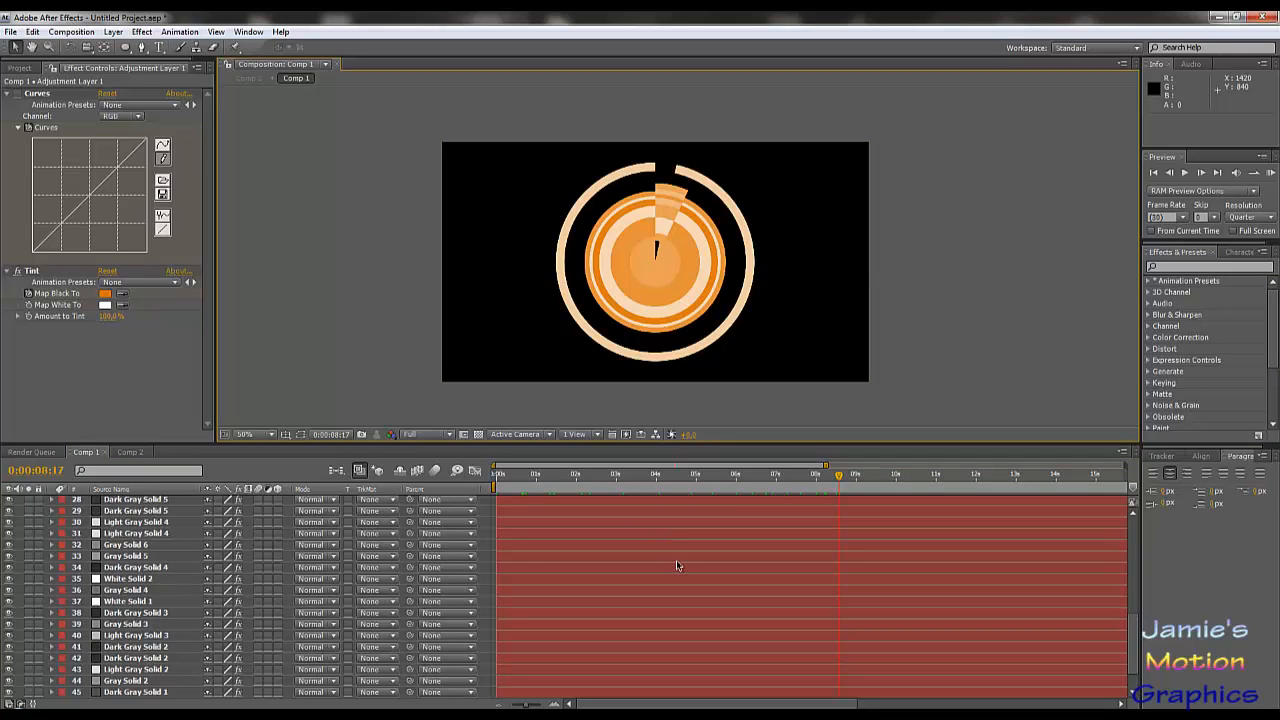
{"action": "scroll", "coordinate": [678, 566], "scroll_direction": "up", "scroll_amount": 3}
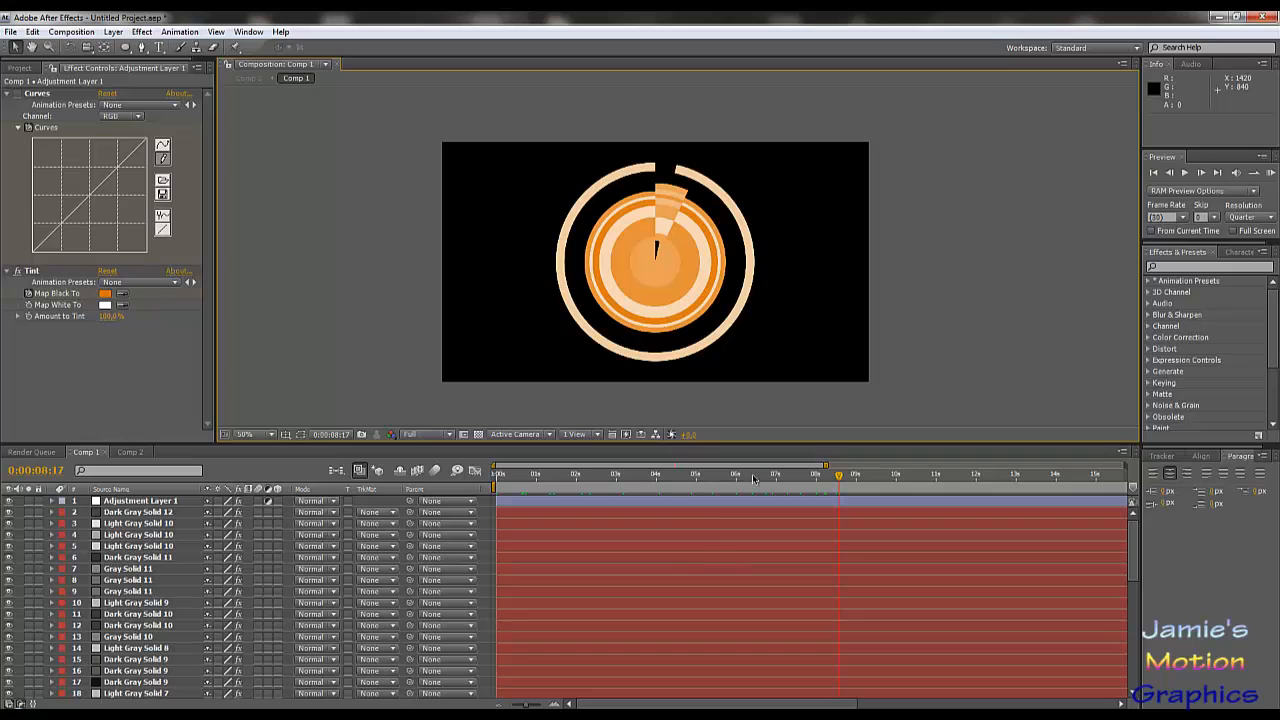
{"action": "left_click", "coordinate": [852, 479]}
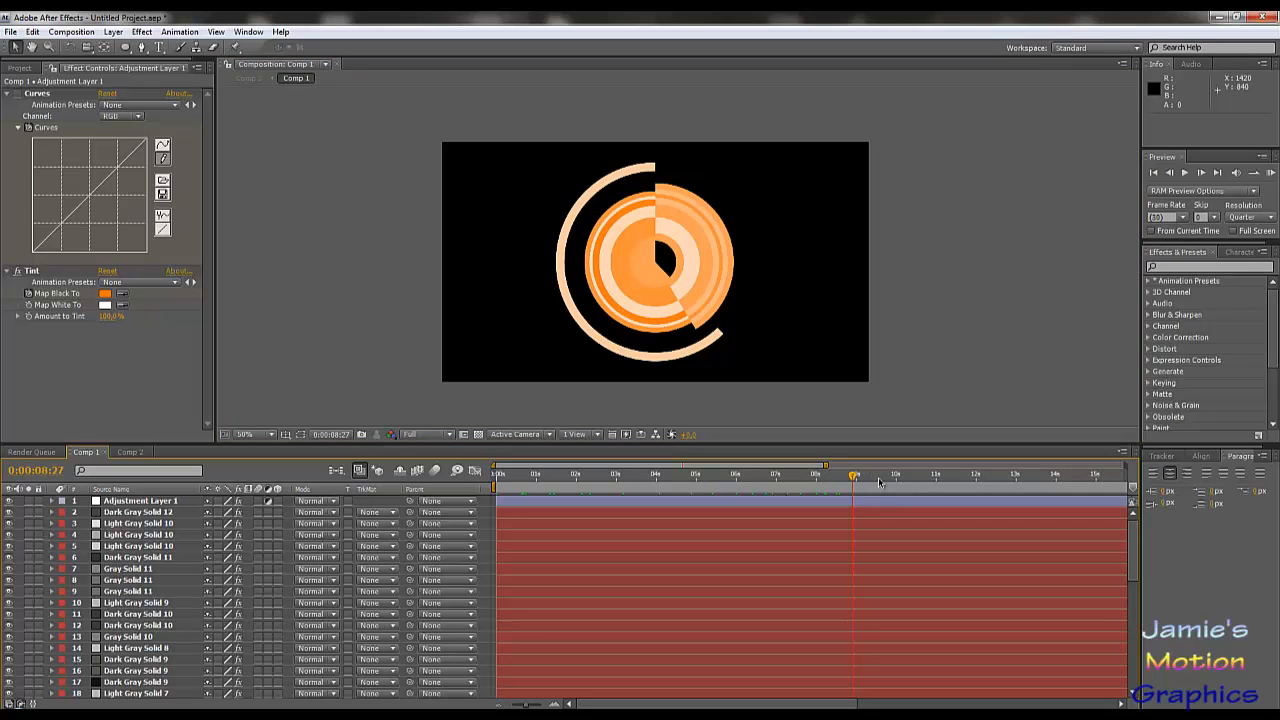
{"action": "left_click", "coordinate": [896, 477]}
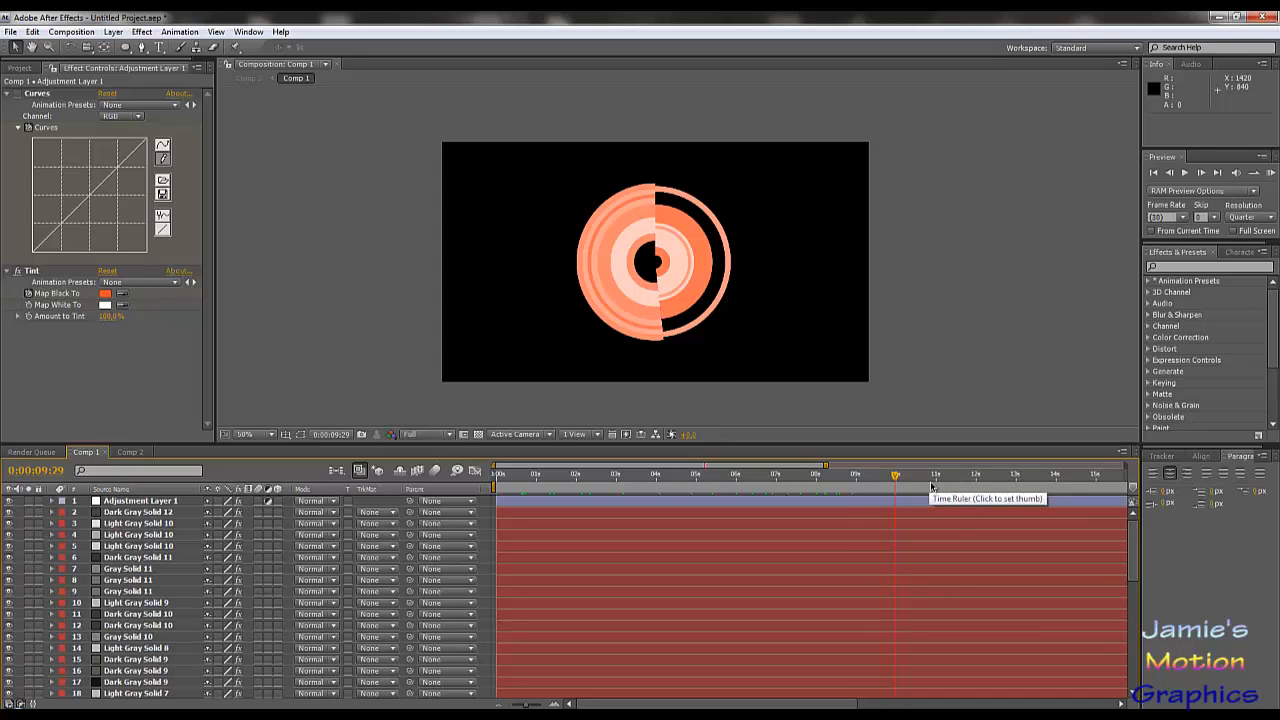
{"action": "left_click", "coordinate": [928, 480]}
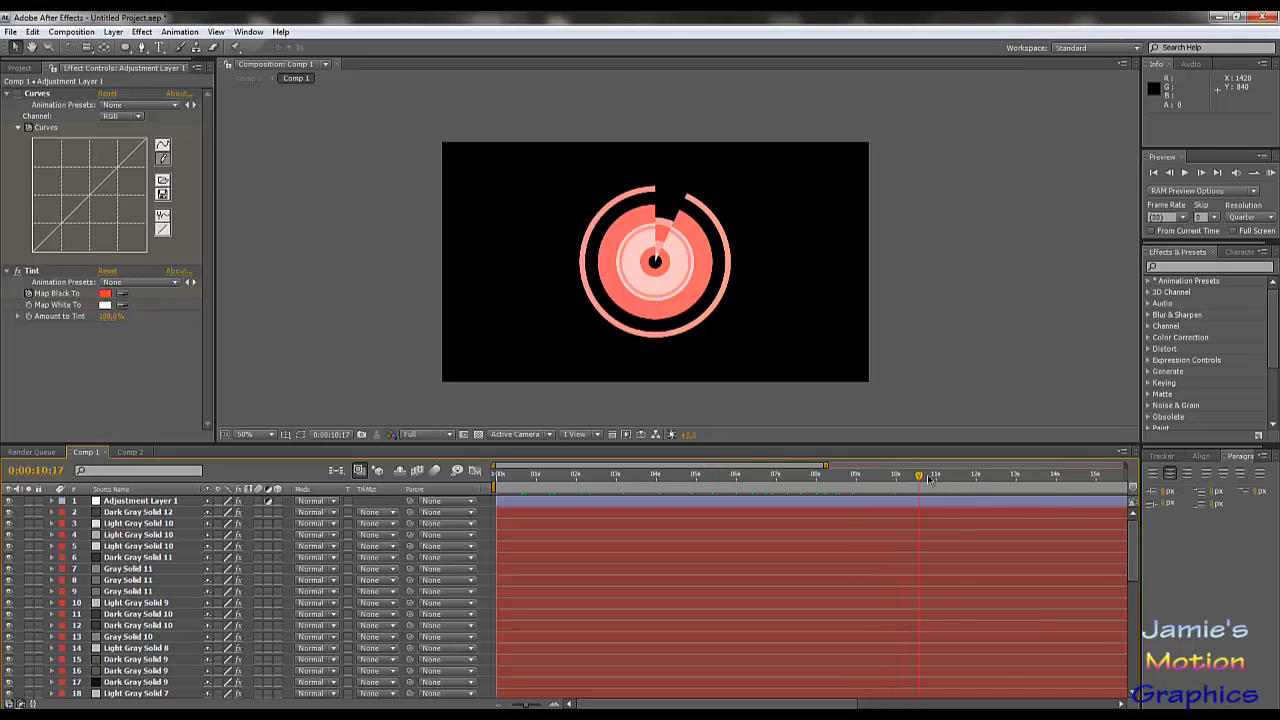
{"action": "left_click", "coordinate": [965, 479]}
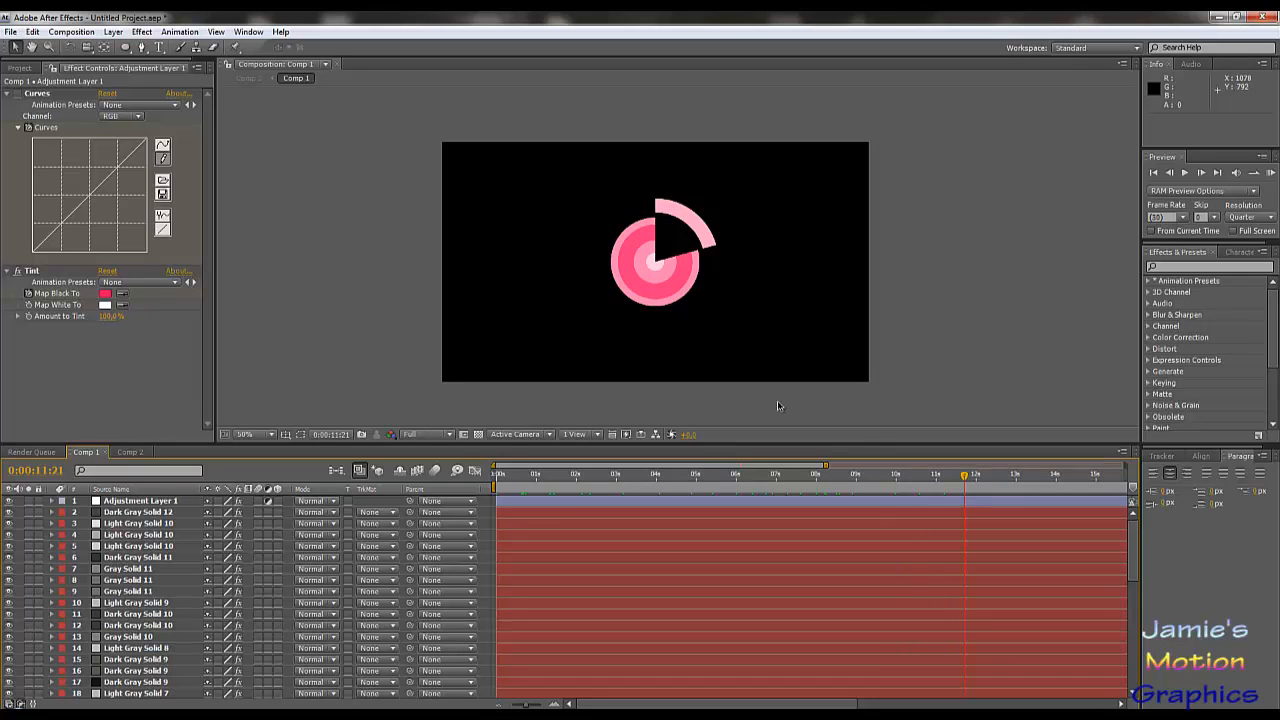
{"action": "left_click_drag", "start_coordinate": [1032, 479], "coordinate": [465, 472]}
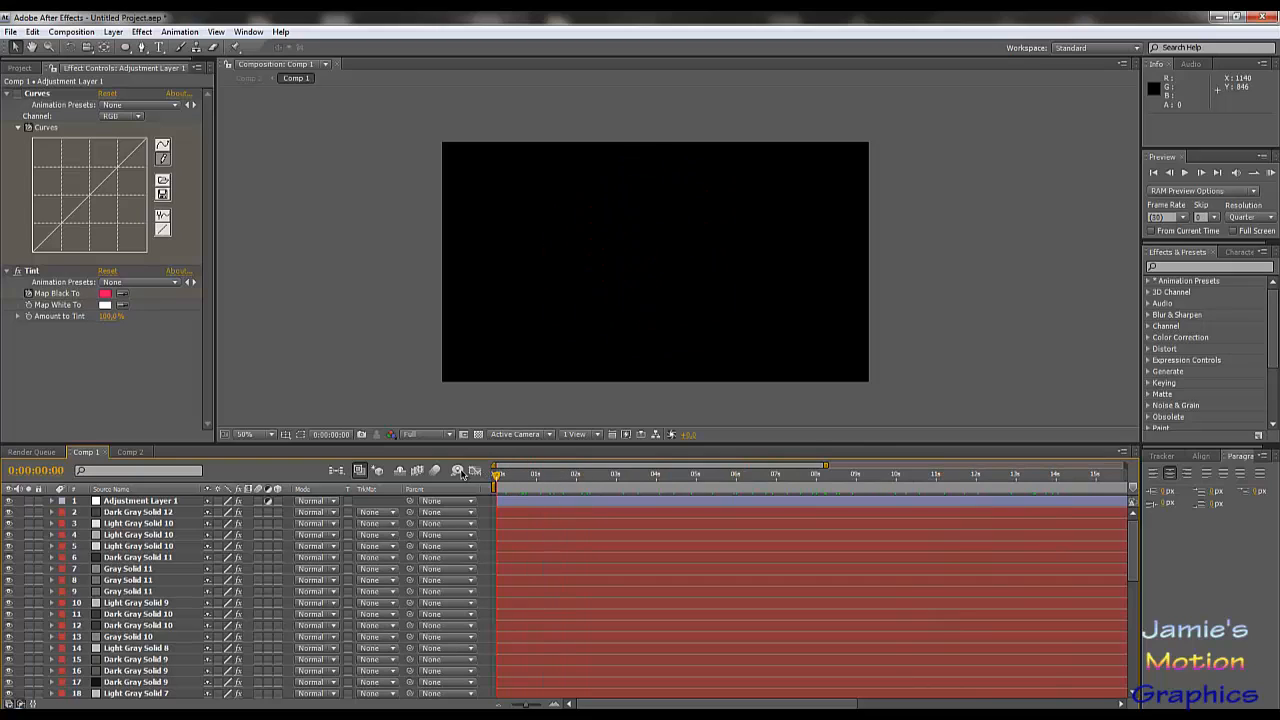
{"action": "left_click", "coordinate": [601, 477]}
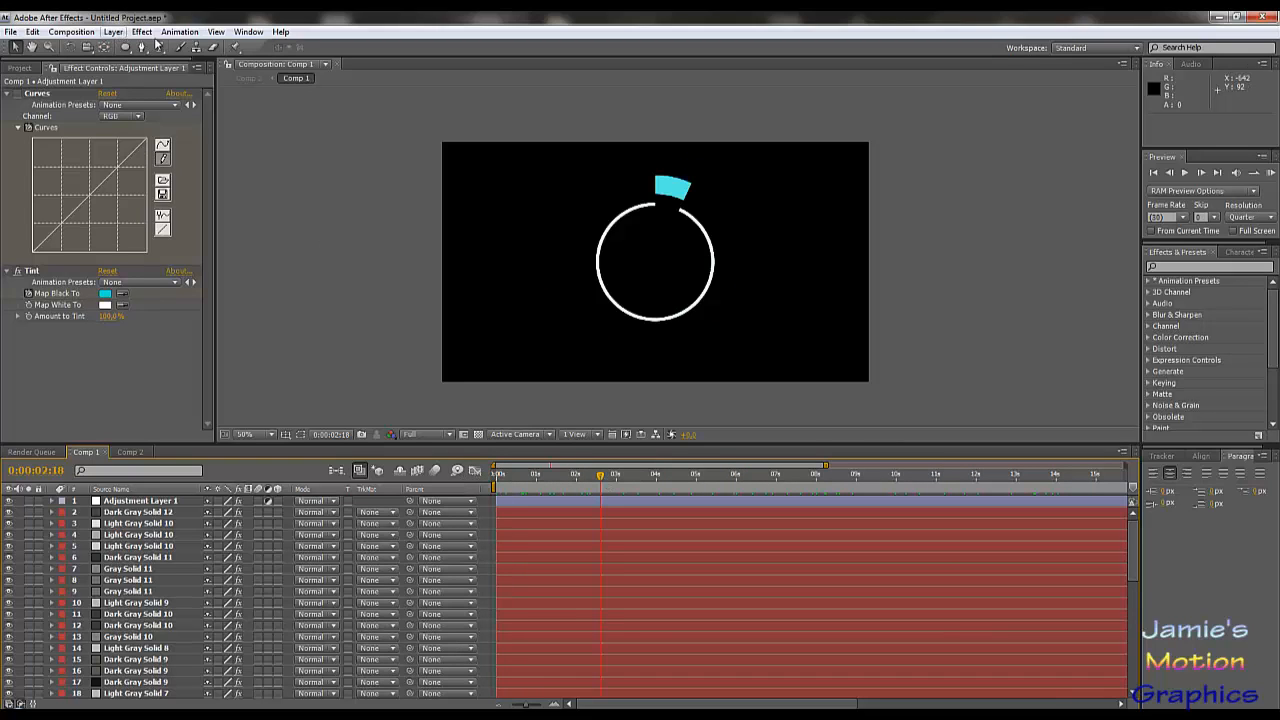
{"action": "left_click", "coordinate": [678, 477]}
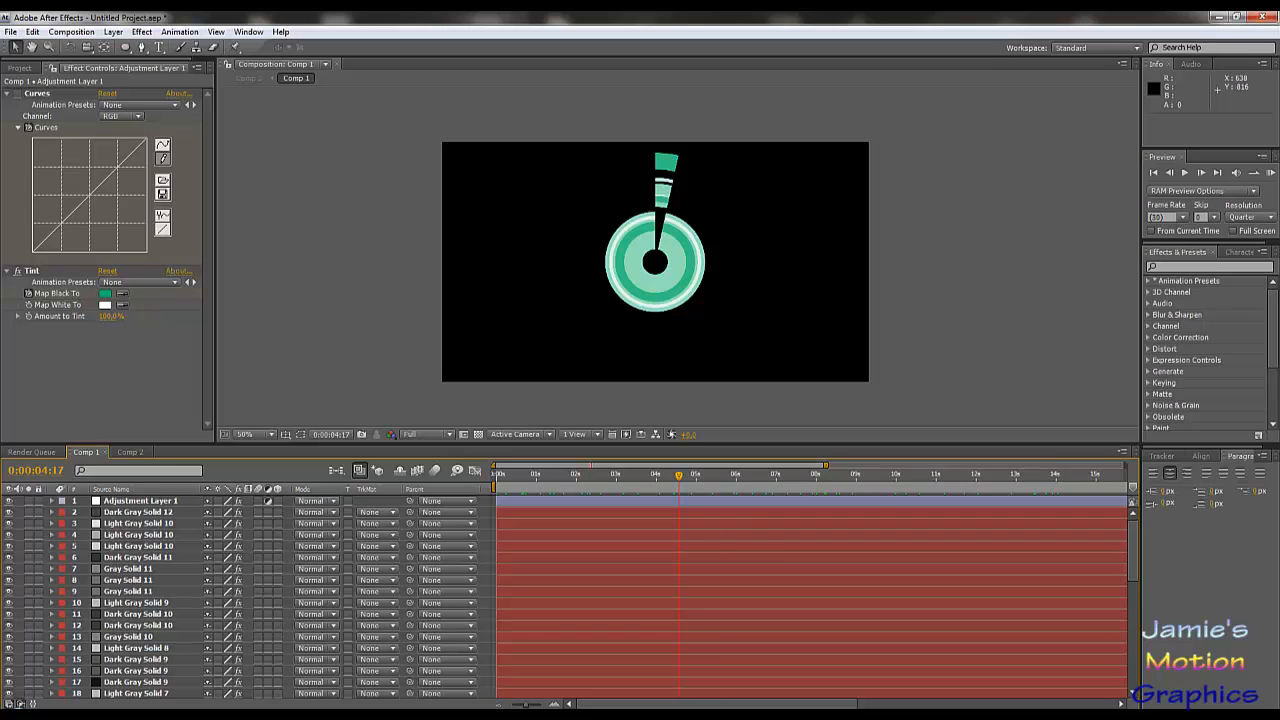
{"action": "mouse_move", "coordinate": [1077, 715]}
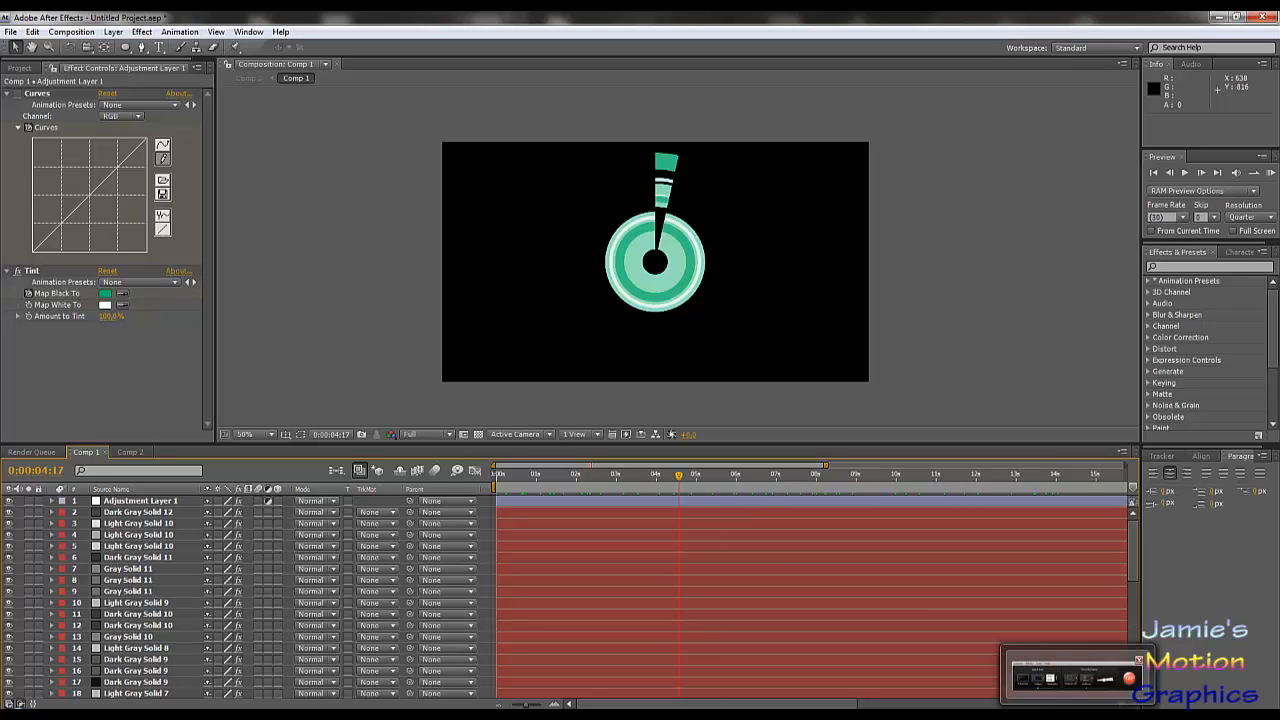